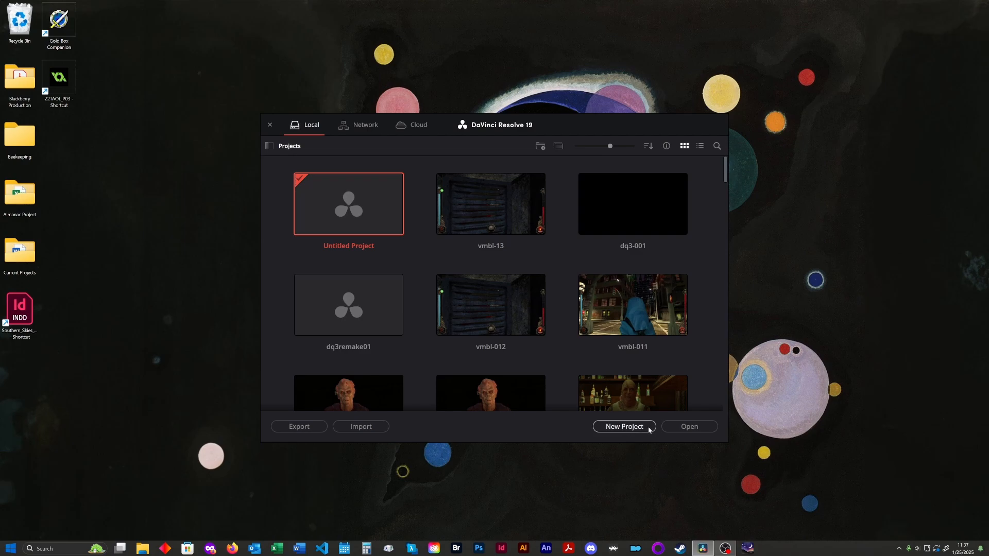
# - Create a new project named vmbl-14
pyautogui.click(624, 427)
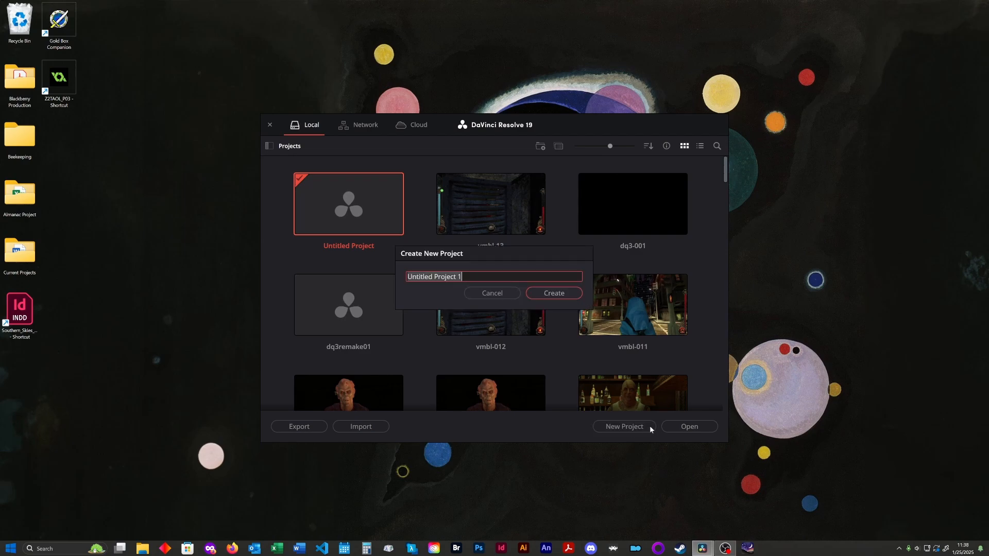
pyautogui.write('vmbl-14')
pyautogui.press('Return')
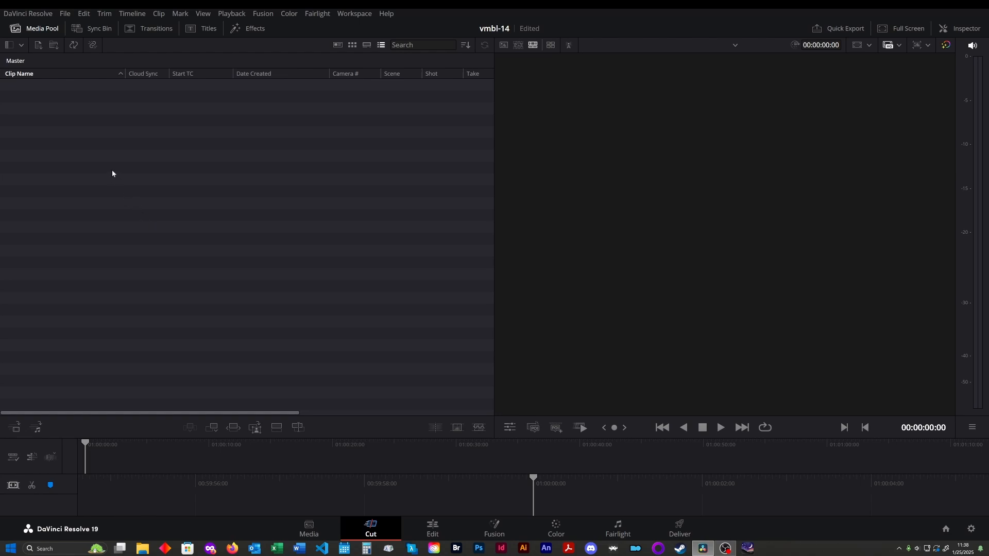
pyautogui.click(39, 45)
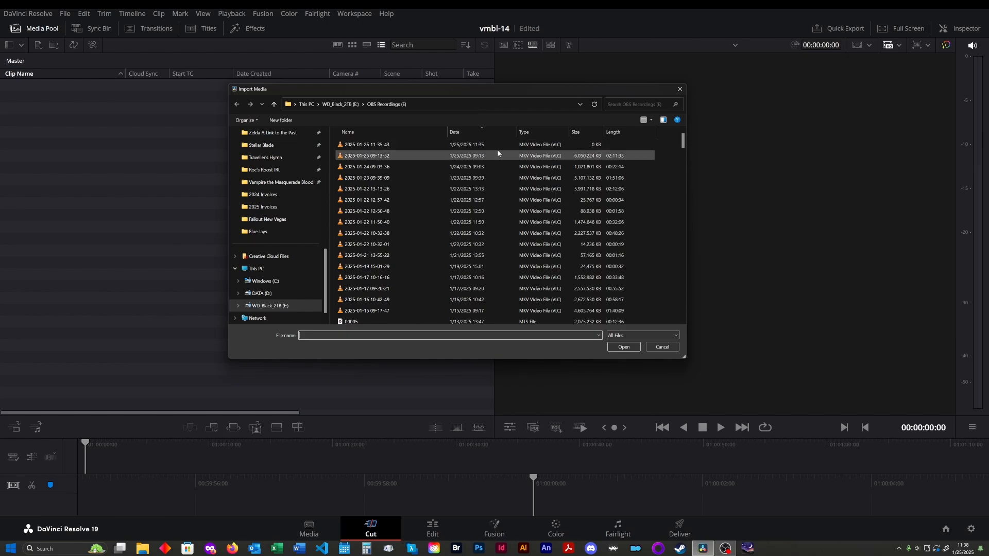
pyautogui.click(535, 159)
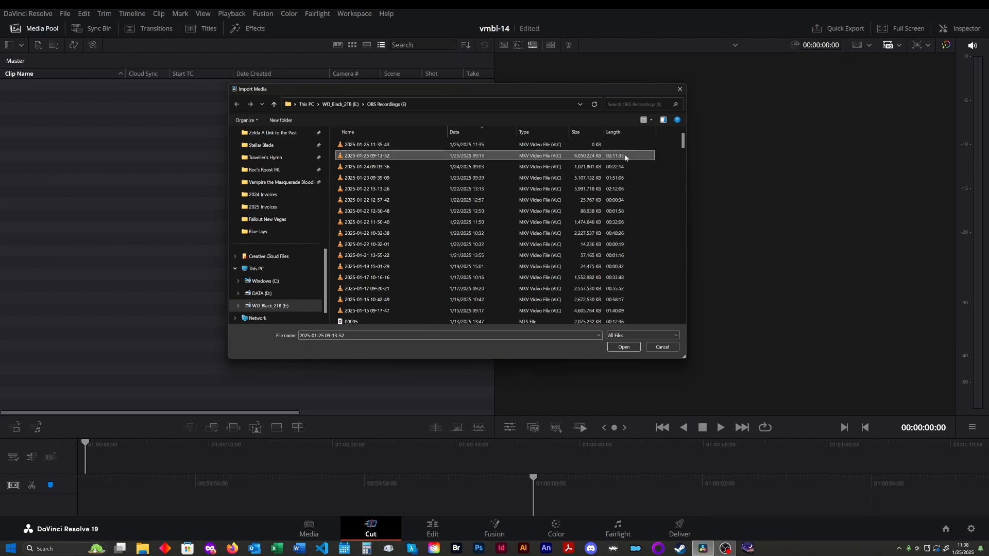
pyautogui.click(624, 346)
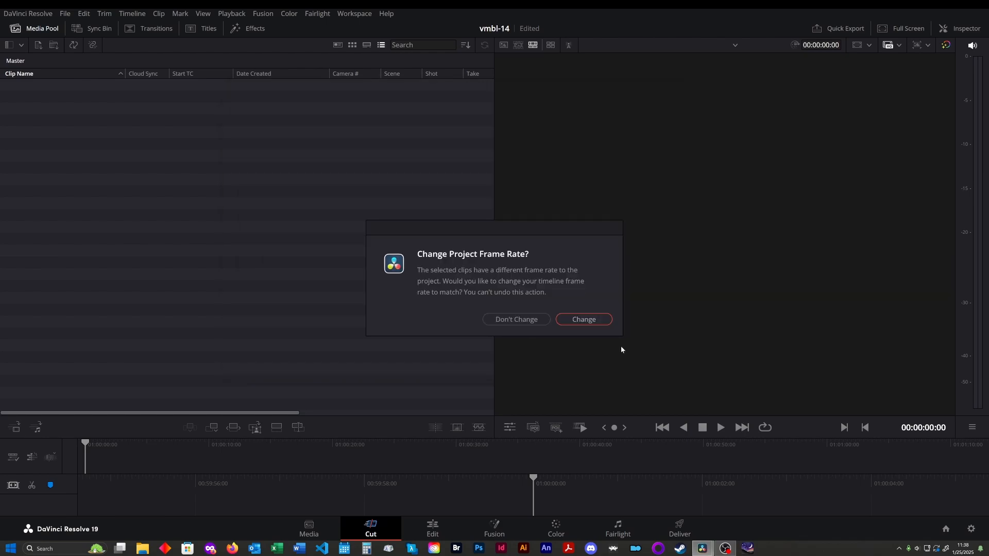
pyautogui.press('Return')
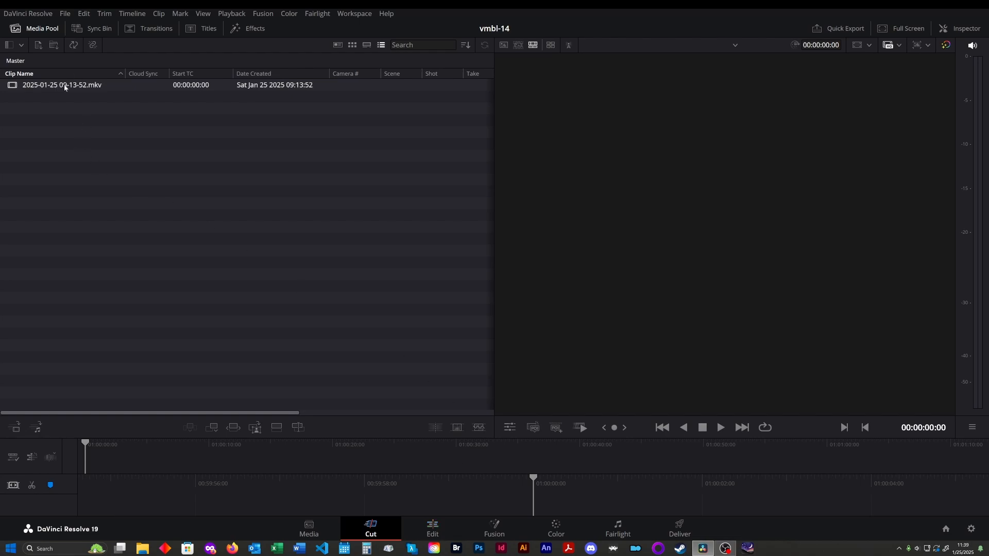
# - Switch to the Edit page and place the imported recording at the start of a new timeline
pyautogui.click(431, 532)
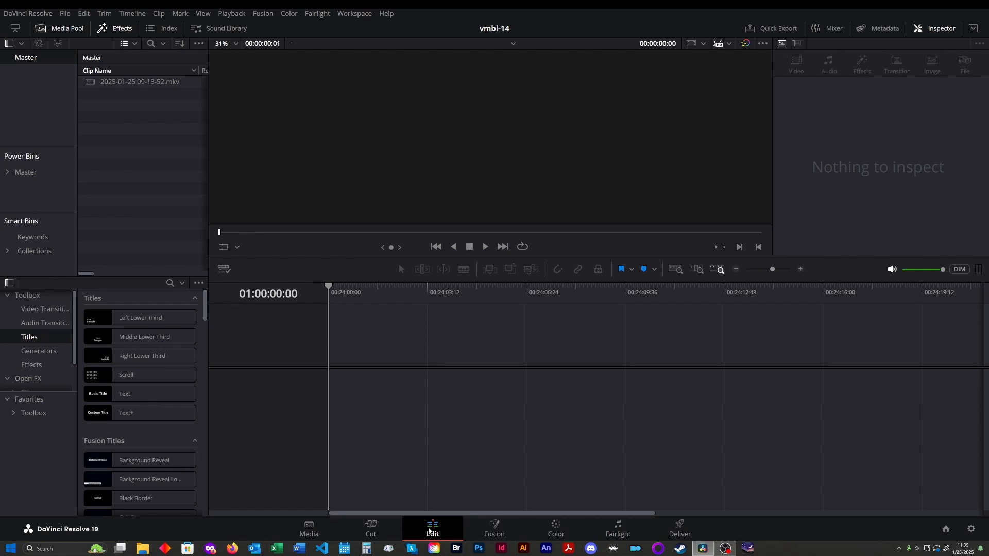
pyautogui.moveTo(123, 82); pyautogui.dragTo(330, 412)
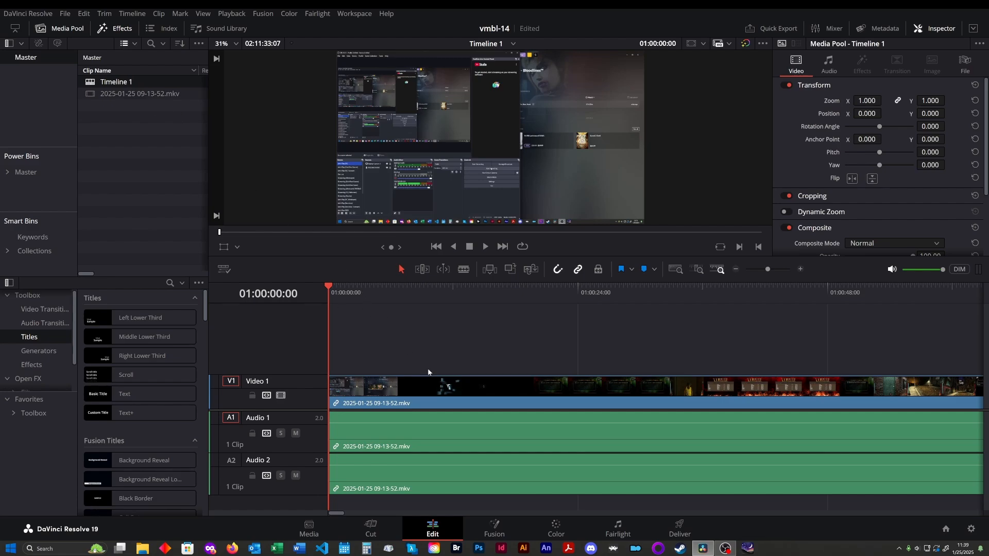
# - Remove the recording from the timeline, add it again from the media pool, and align it with the timeline's start
pyautogui.click(434, 390)
pyautogui.press('Delete')
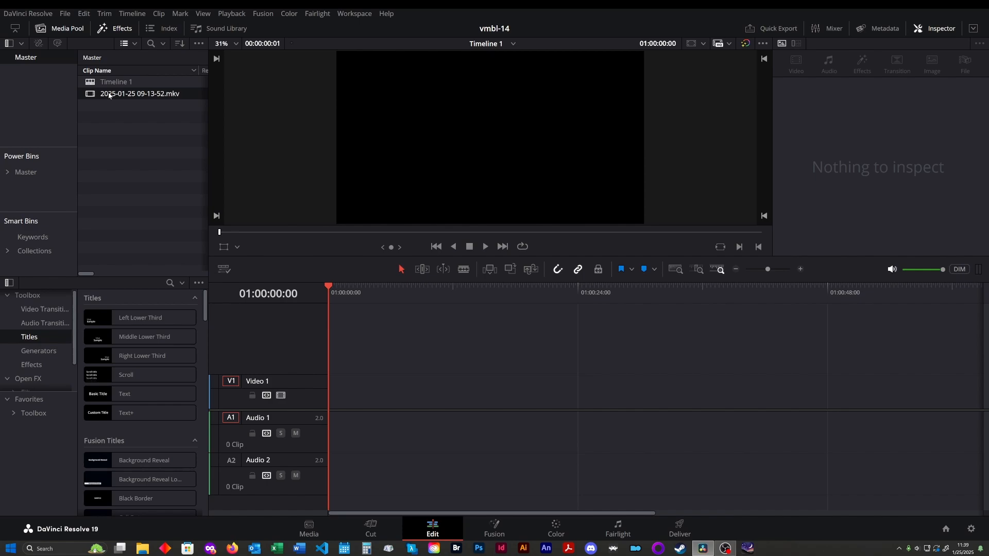
pyautogui.moveTo(109, 95); pyautogui.dragTo(435, 409)
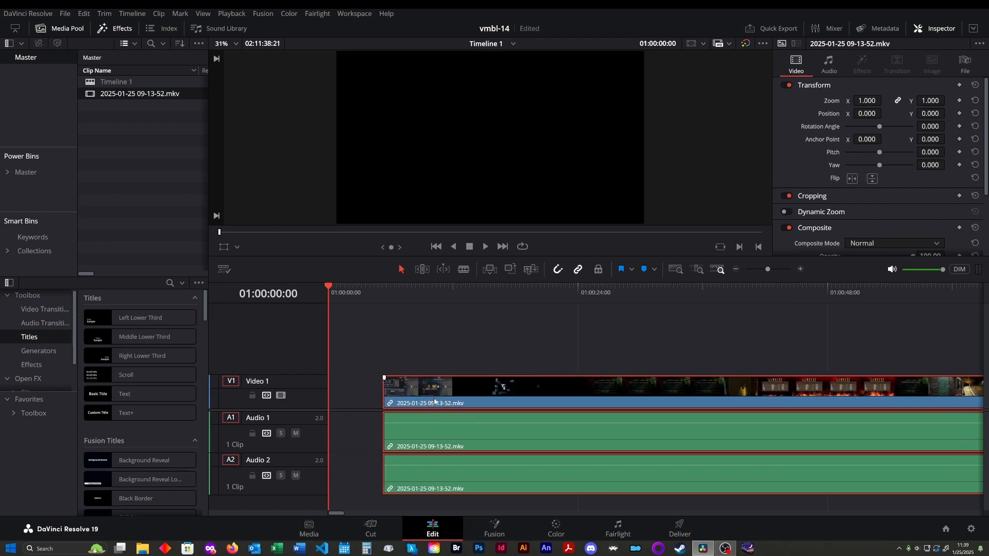
pyautogui.press('Delete')
pyautogui.hotkey('ctrl', 'z')
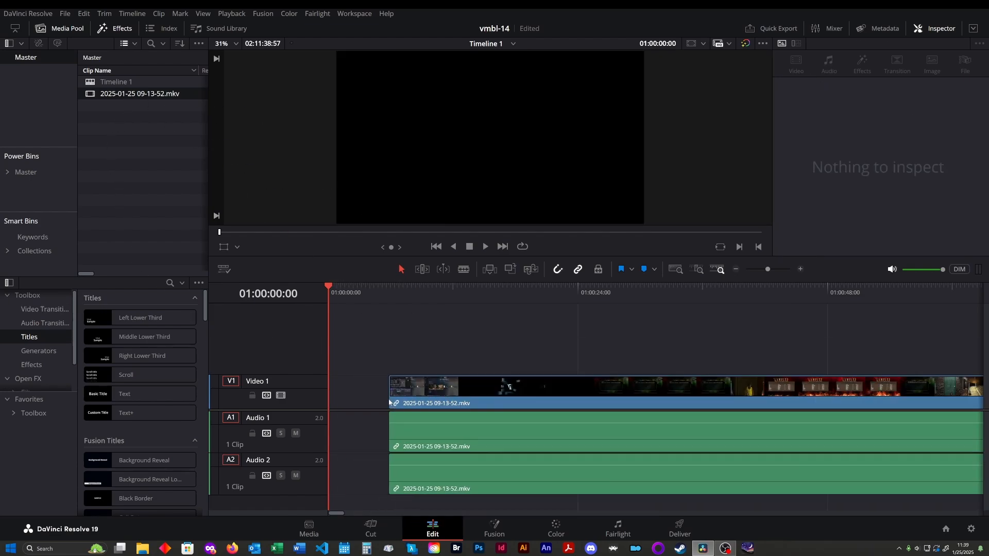
pyautogui.moveTo(454, 406); pyautogui.dragTo(375, 408)
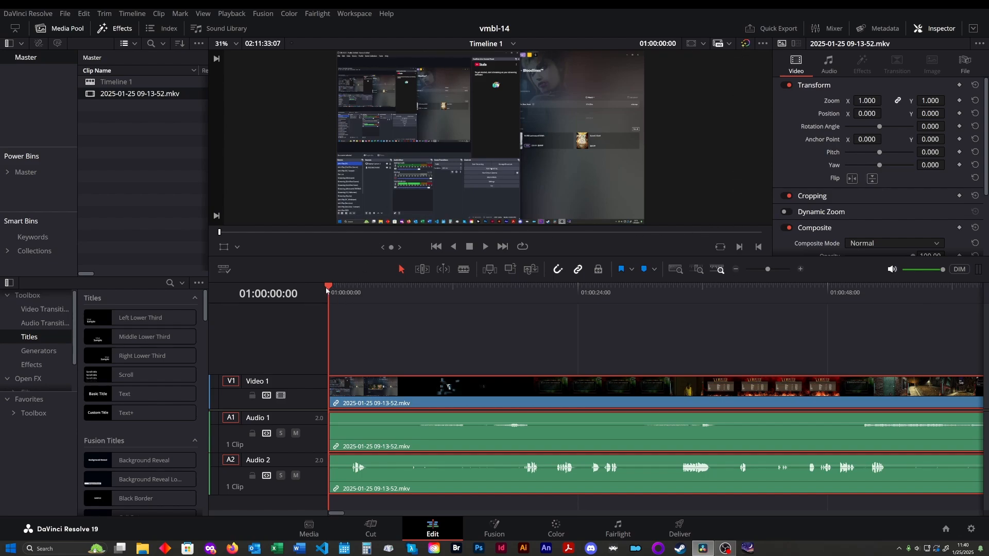
# - Scrub through the opening of the recording to about 01:00:37:44 and return the playhead to the timeline's start
pyautogui.moveTo(326, 291); pyautogui.dragTo(387, 290)
pyautogui.moveTo(741, 291); pyautogui.dragTo(532, 295)
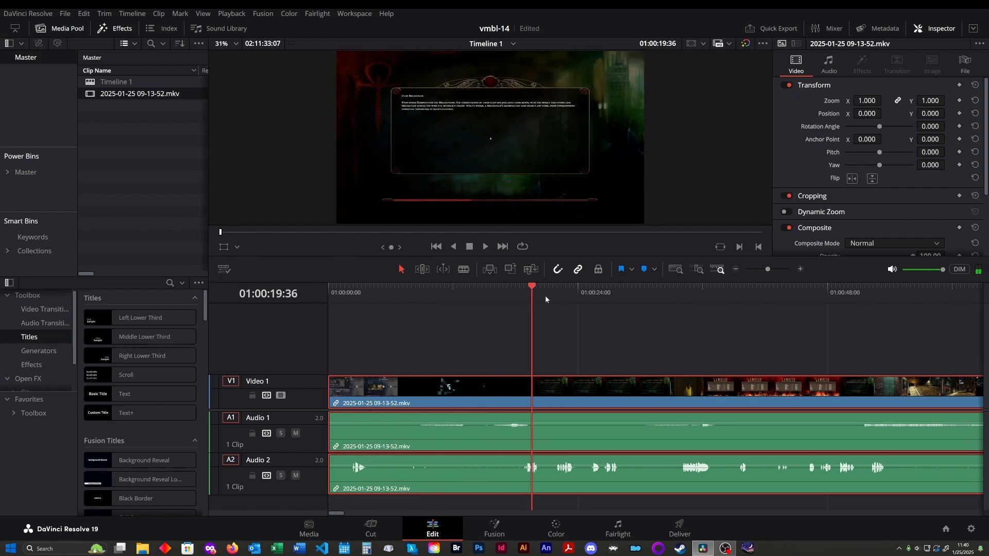
pyautogui.moveTo(533, 294); pyautogui.dragTo(720, 293)
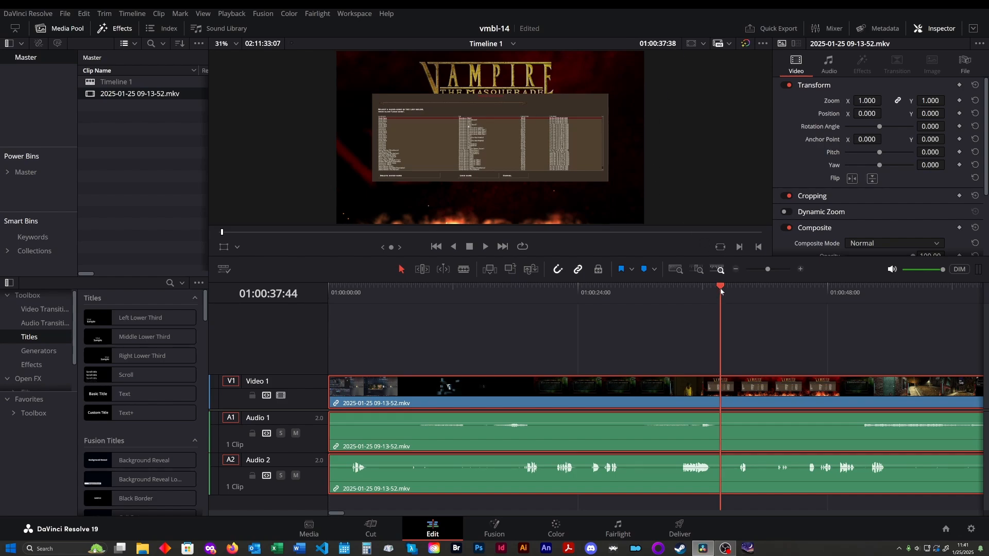
pyautogui.moveTo(720, 288); pyautogui.dragTo(321, 302)
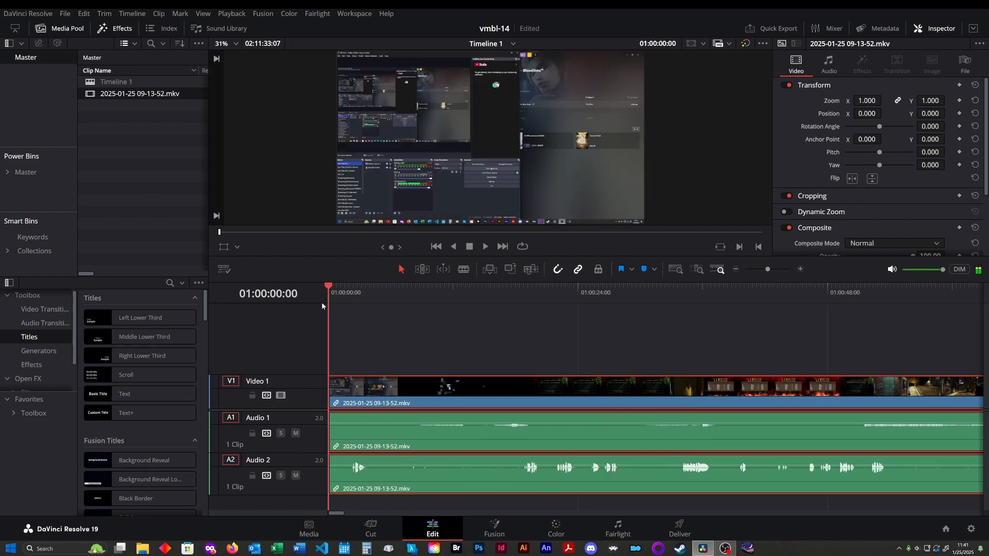
pyautogui.click(425, 347)
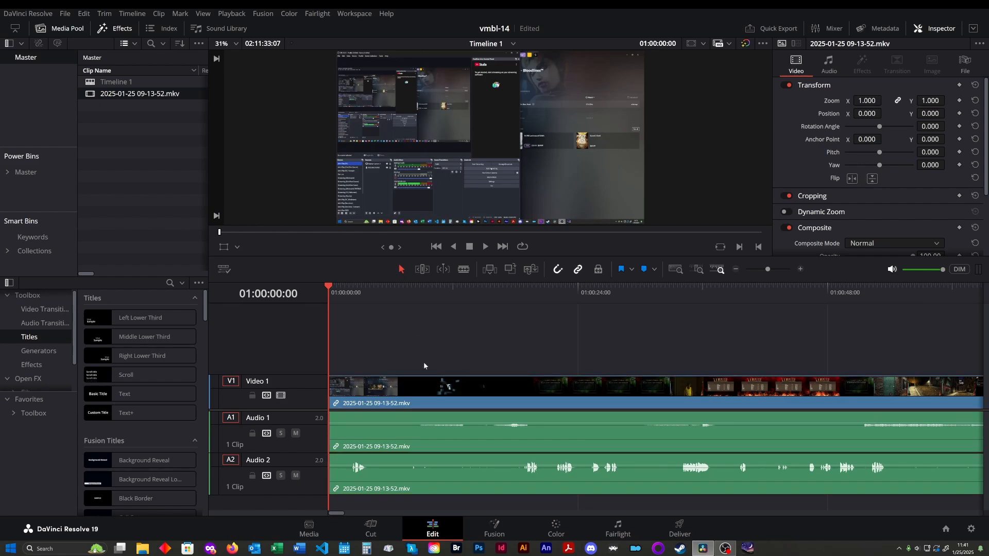
pyautogui.click(442, 396)
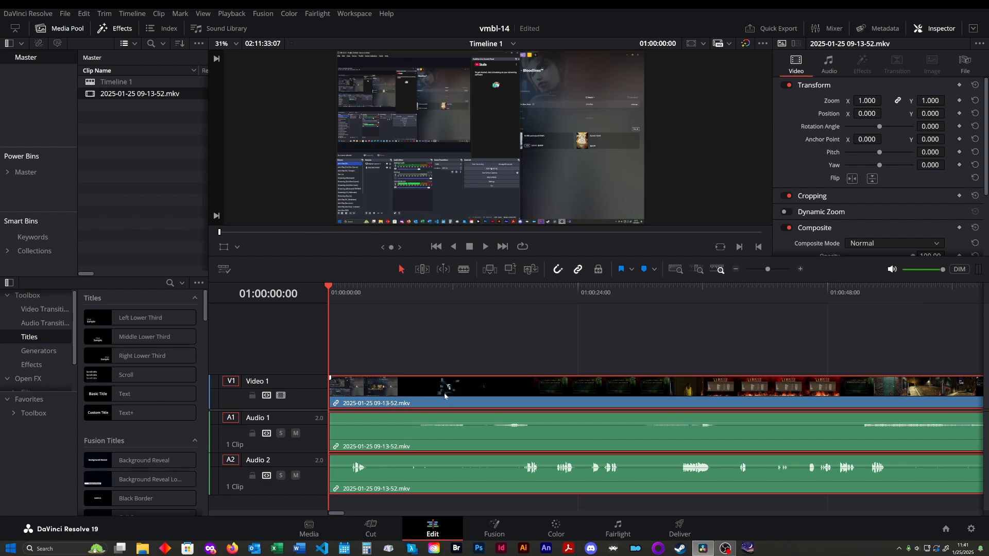
pyautogui.moveTo(439, 389); pyautogui.dragTo(346, 389)
pyautogui.moveTo(390, 404); pyautogui.dragTo(366, 408)
pyautogui.moveTo(332, 293); pyautogui.dragTo(316, 315)
pyautogui.click(408, 341)
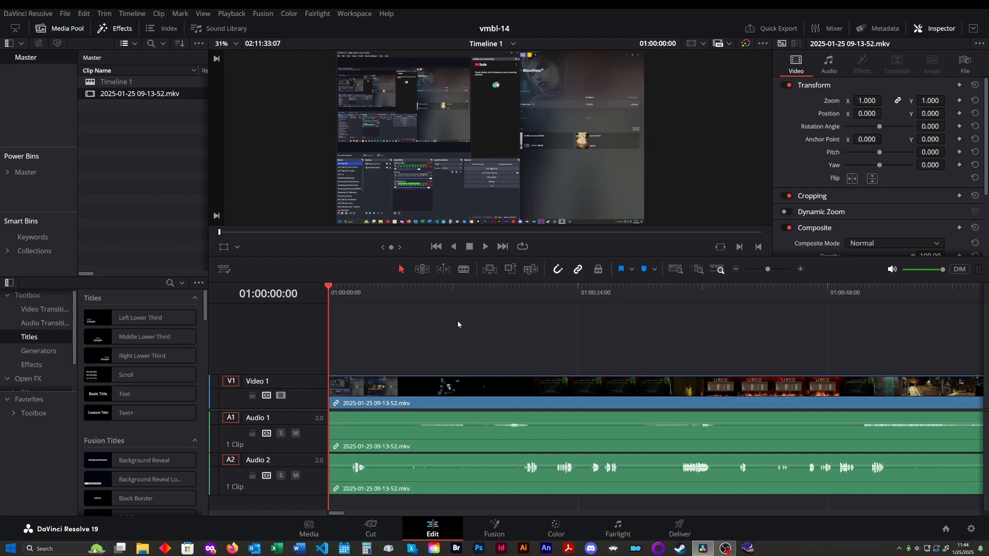
# - Play the recording and skip through it to look for where the spoken introduction begins on Audio 2, stopping playback there
pyautogui.press('space')
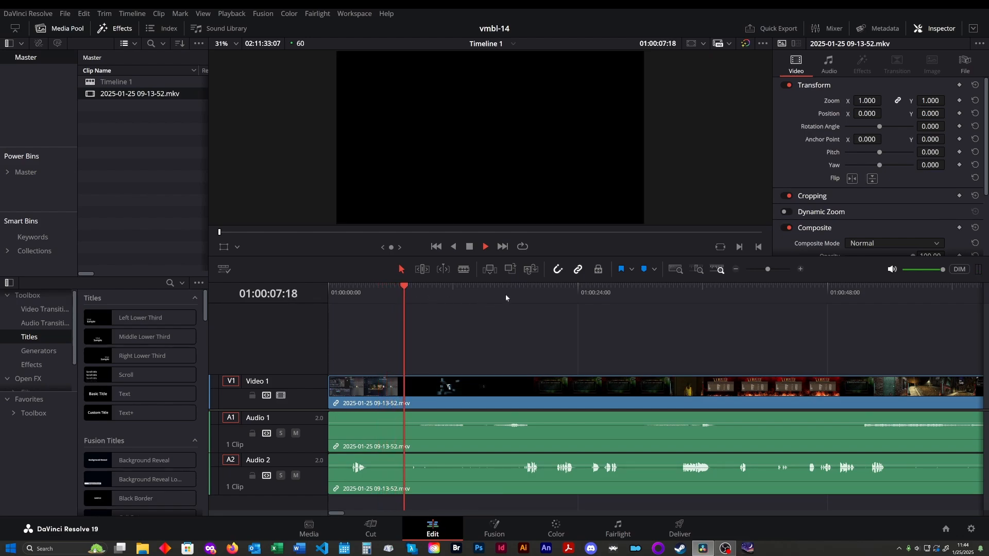
pyautogui.click(524, 294)
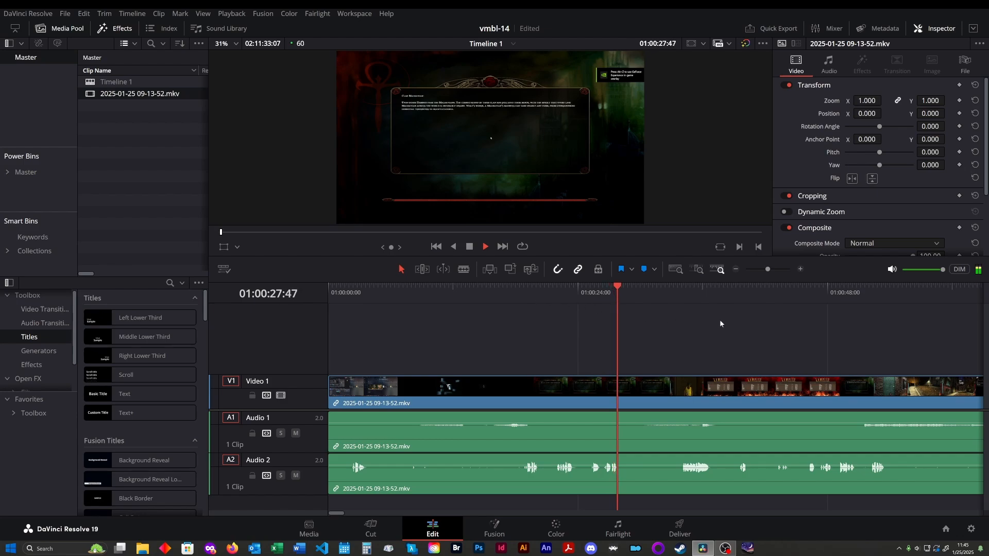
pyautogui.click(605, 296)
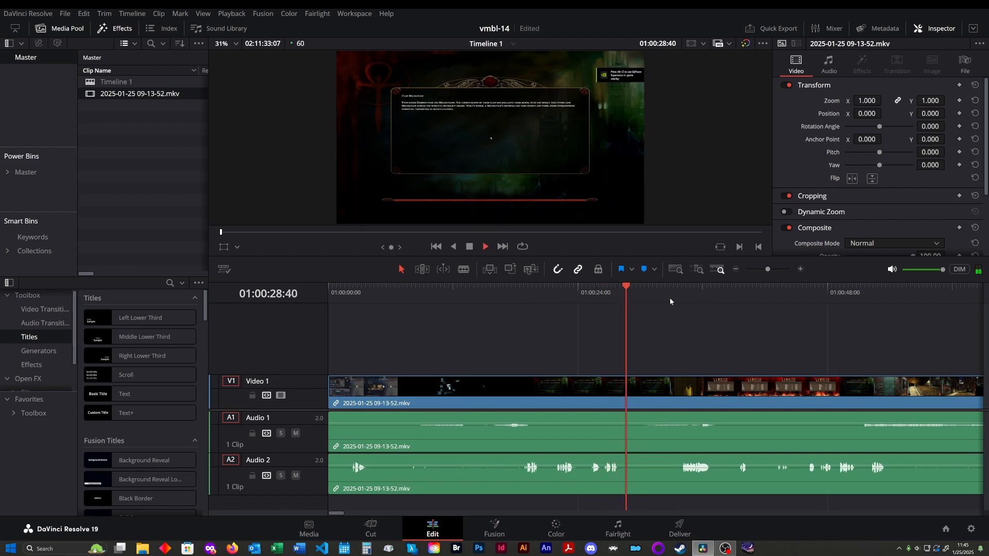
pyautogui.click(541, 297)
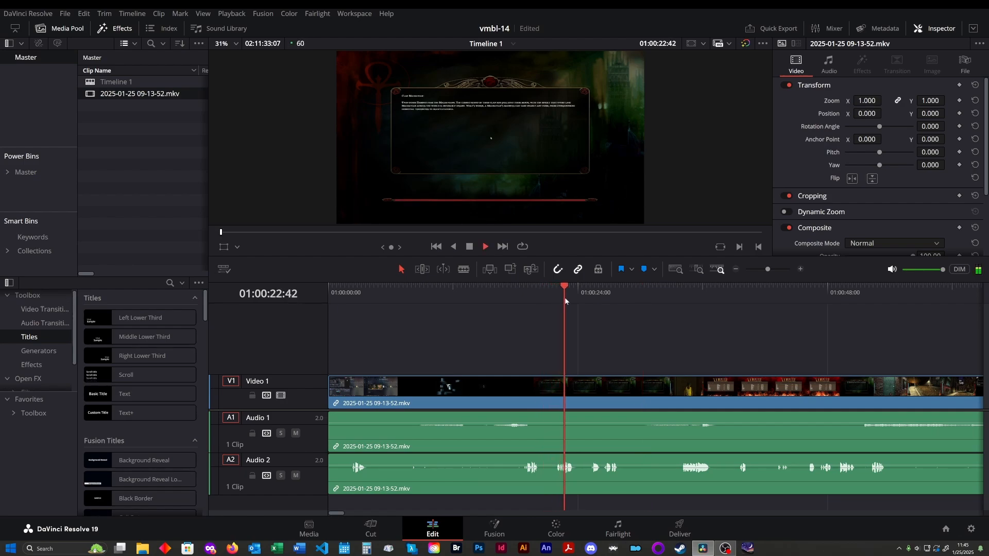
pyautogui.click(672, 292)
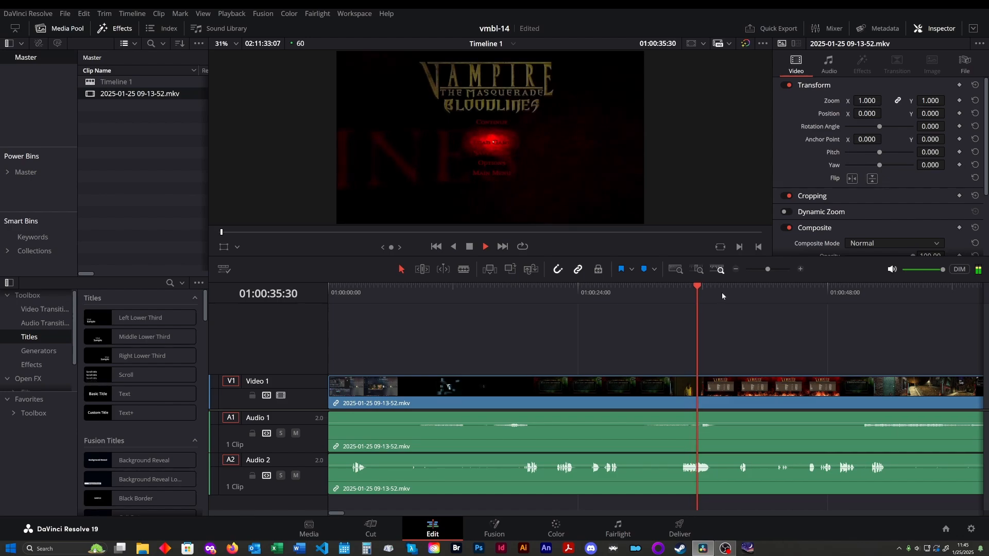
pyautogui.click(854, 292)
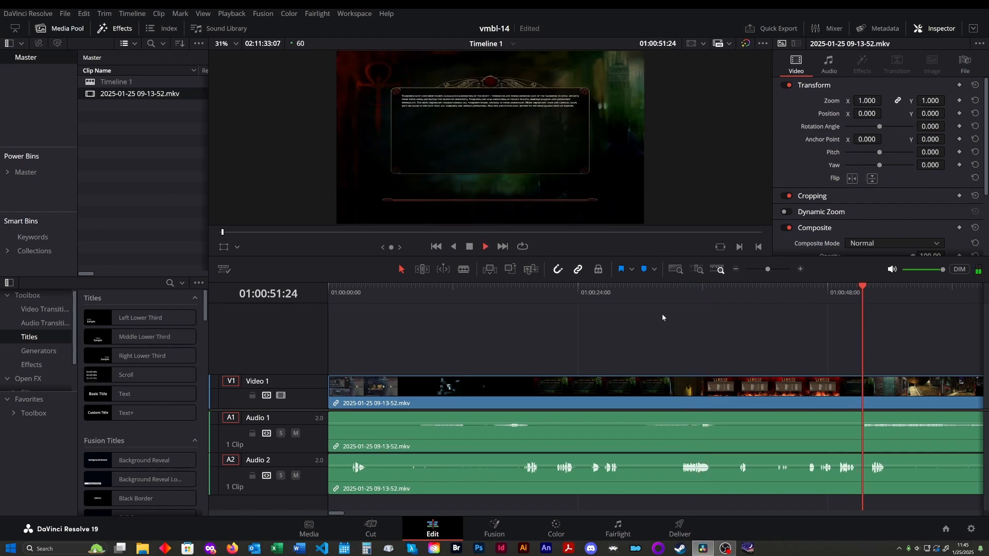
pyautogui.click(725, 292)
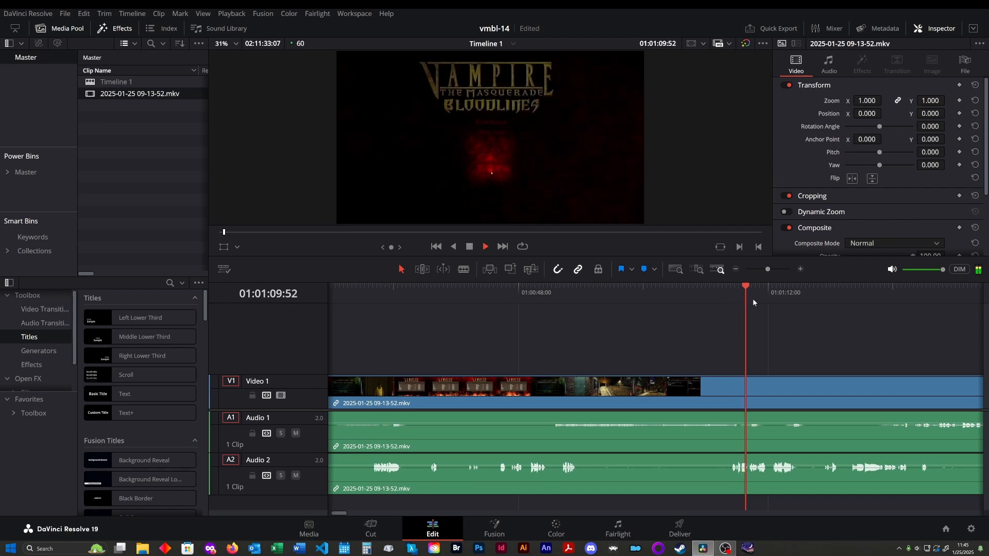
pyautogui.click(840, 291)
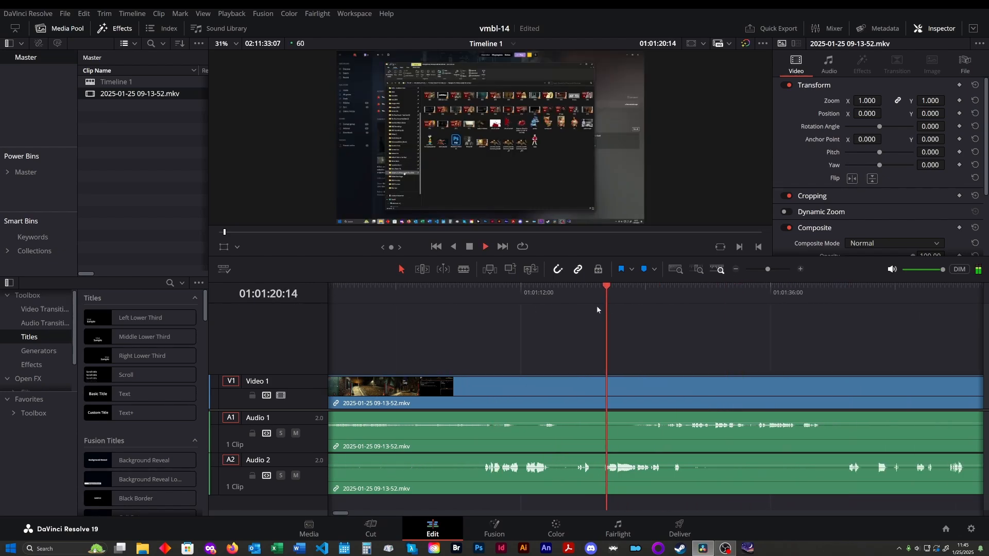
pyautogui.click(771, 291)
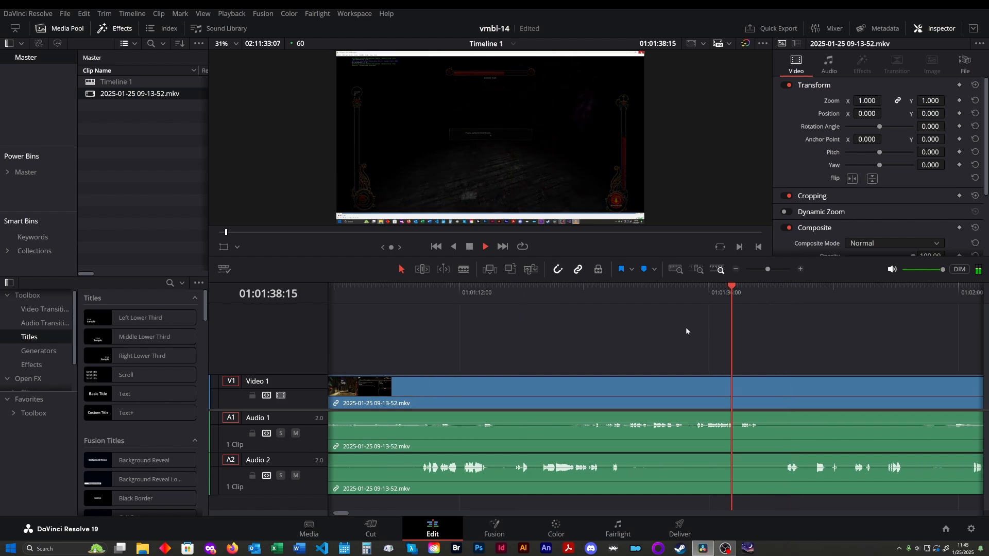
pyautogui.click(653, 295)
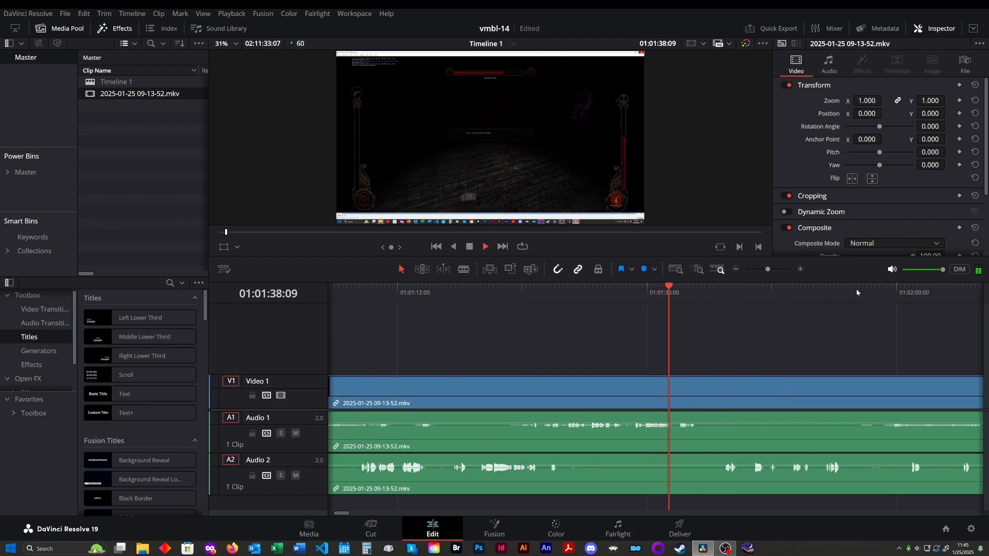
pyautogui.click(824, 290)
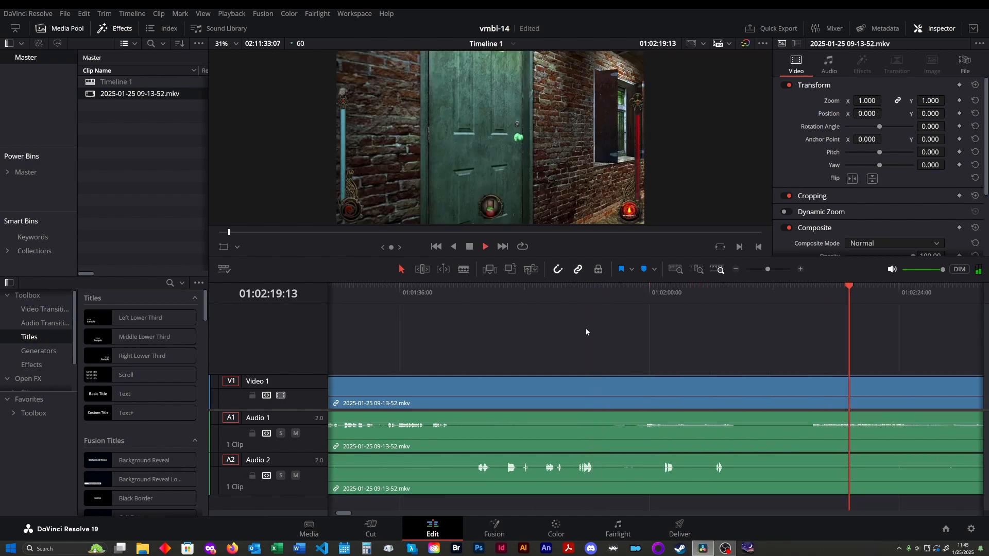
pyautogui.click(835, 293)
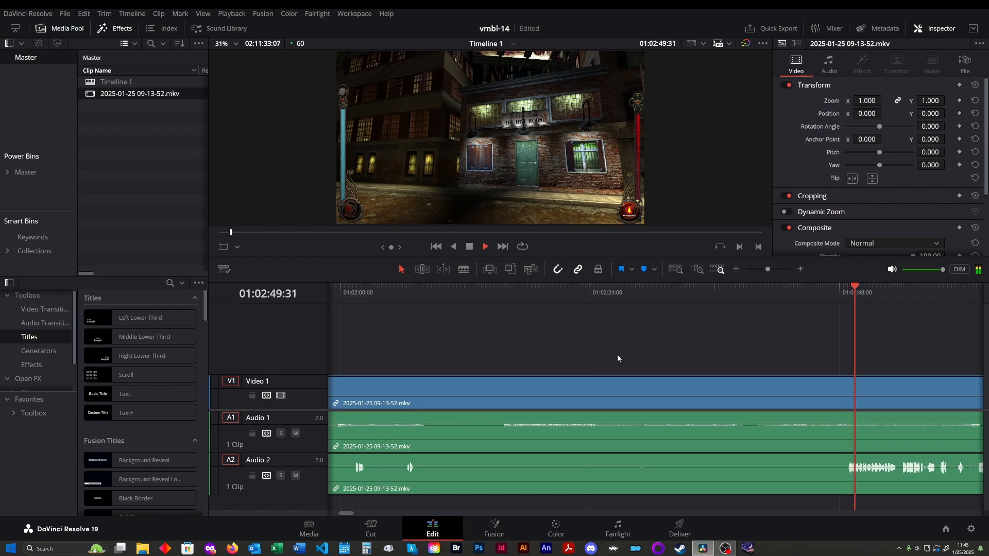
pyautogui.press('space')
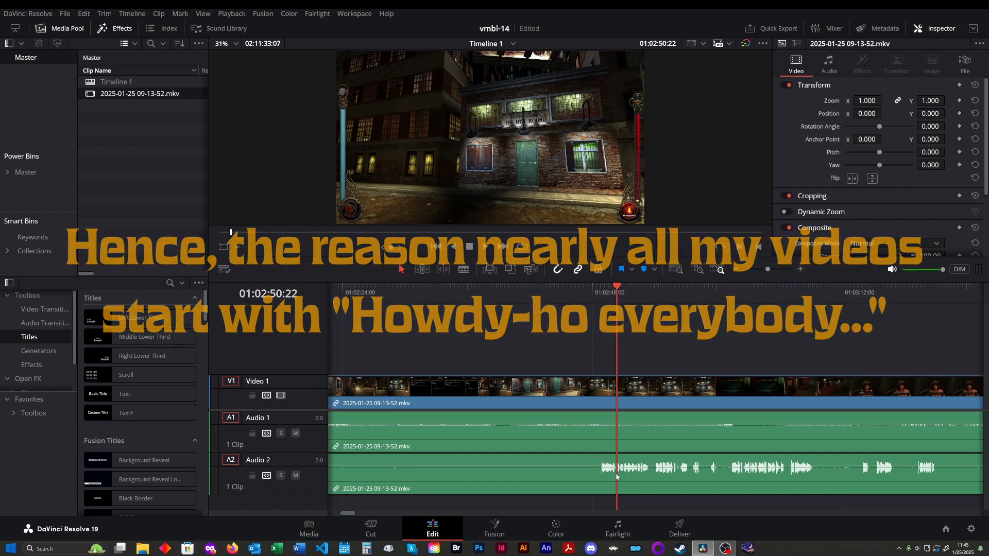
# - Split the video and its linked audio at 01:02:48:43, just before the speech on Audio 2, and save the project
pyautogui.moveTo(618, 316); pyautogui.dragTo(599, 300)
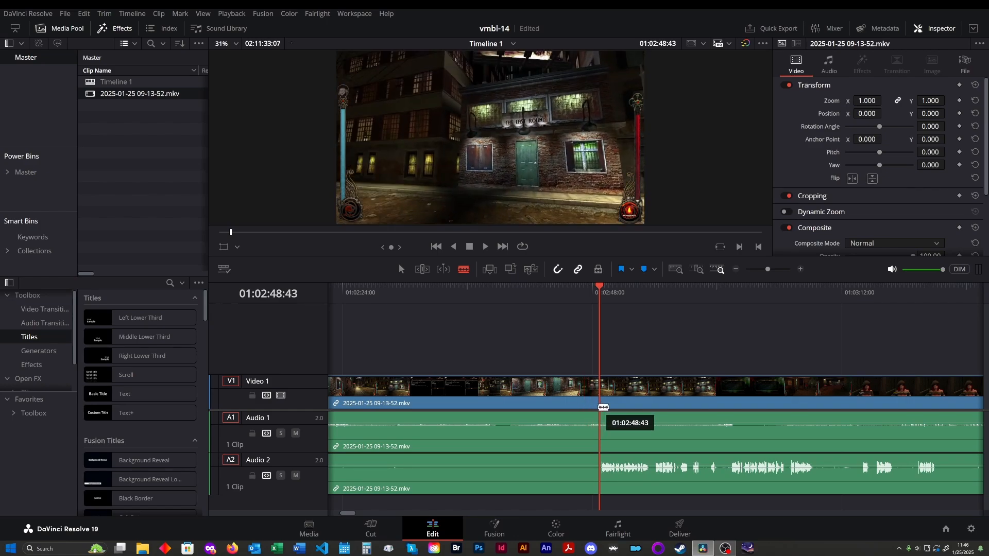
pyautogui.click(603, 407)
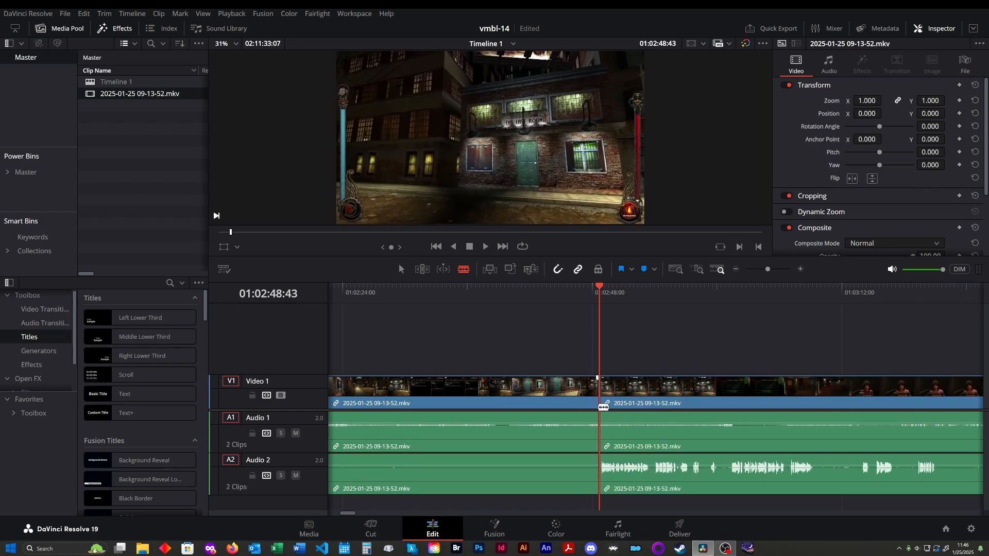
pyautogui.hotkey('ctrl', 's')
# - Delete the unwanted section before the cut, closing the gap so the remaining footage begins at the timeline's start
pyautogui.press('a')
pyautogui.click(550, 398)
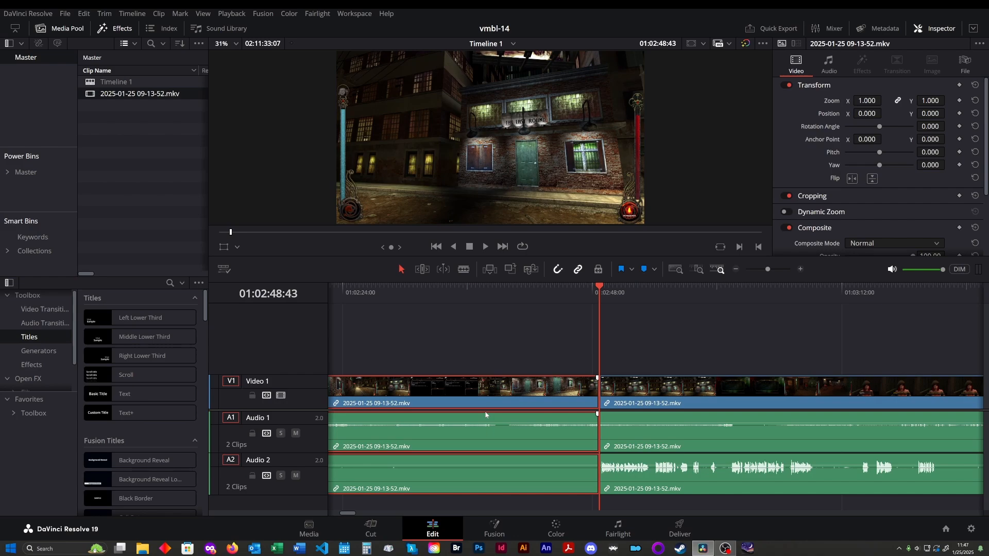
pyautogui.press('Delete')
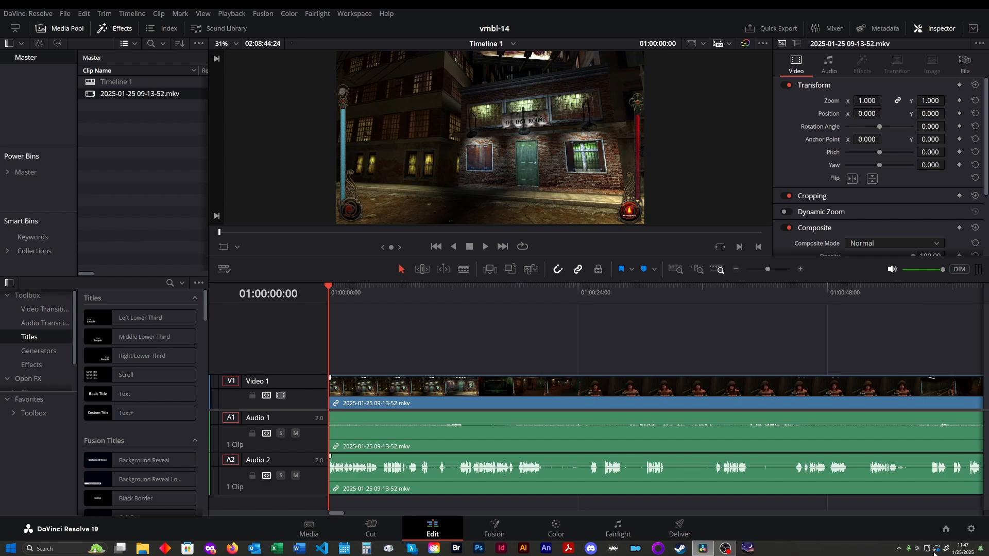
# - Raise the system's headset volume, play the first seconds of the timeline, and return the playhead to the start
pyautogui.click(916, 548)
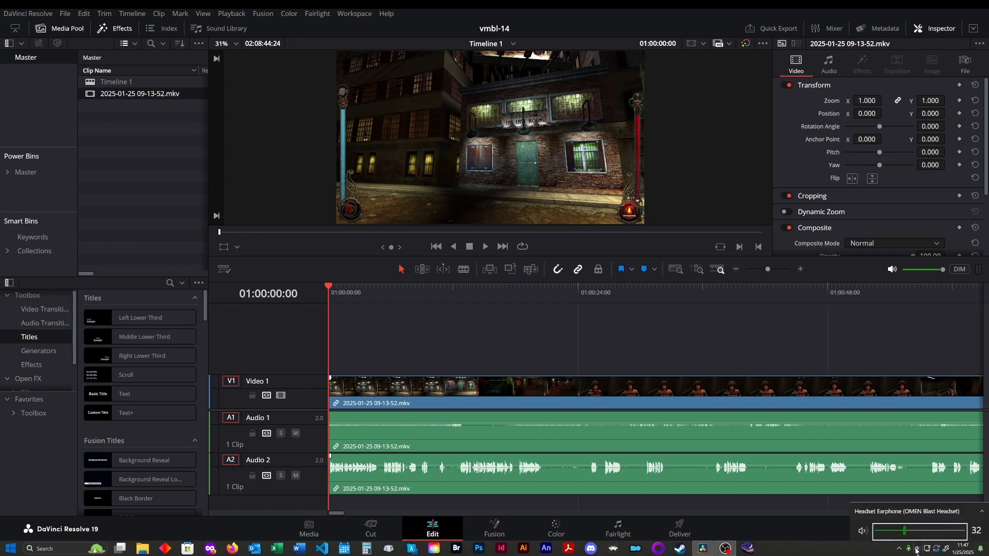
pyautogui.scroll(9, 916, 550)
pyautogui.click(759, 311)
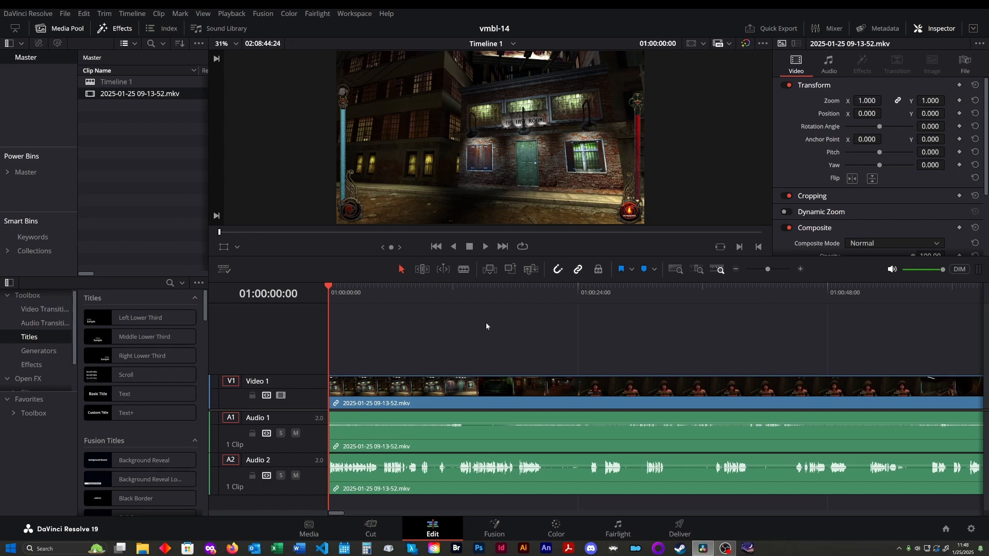
pyautogui.press('space')
pyautogui.press('space')
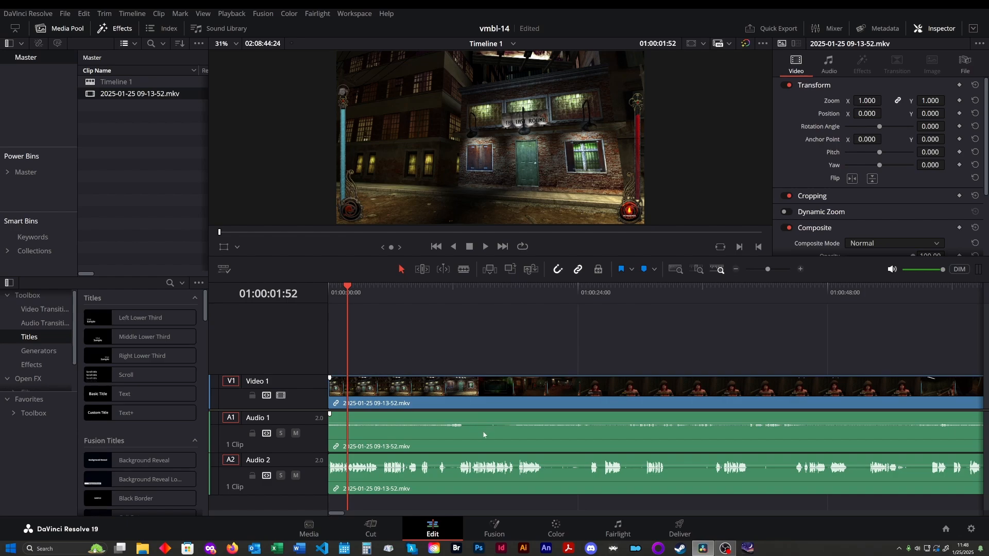
pyautogui.moveTo(345, 299); pyautogui.dragTo(321, 294)
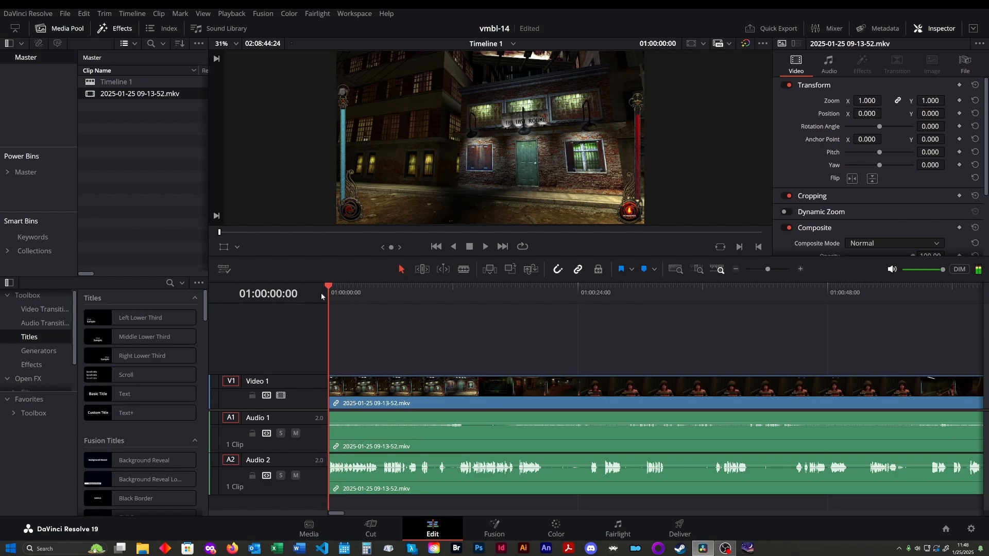
# - Play the opening with Audio 2 muted, unmute it to hear both audio tracks together, and return the playhead to the start
pyautogui.click(295, 477)
pyautogui.press('space')
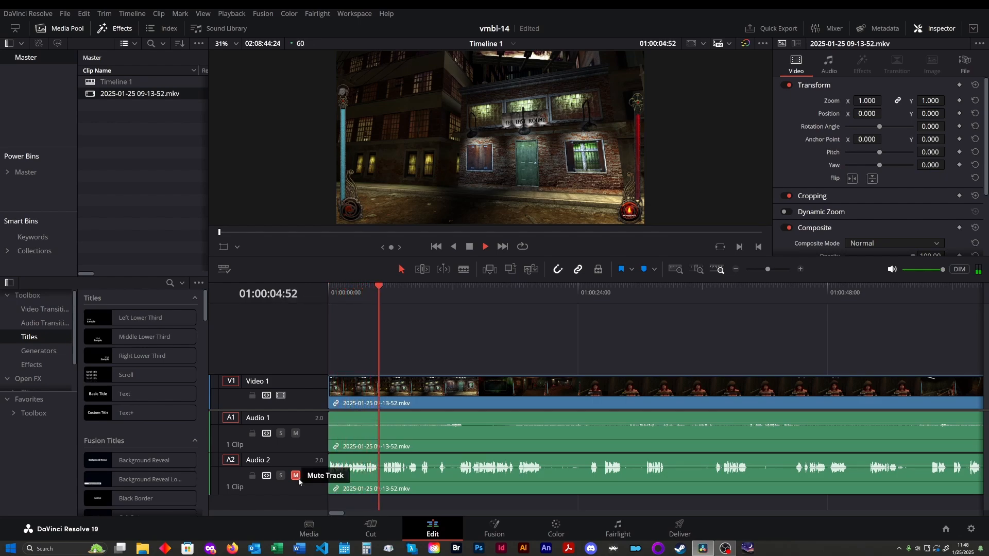
pyautogui.press('space')
pyautogui.click(296, 477)
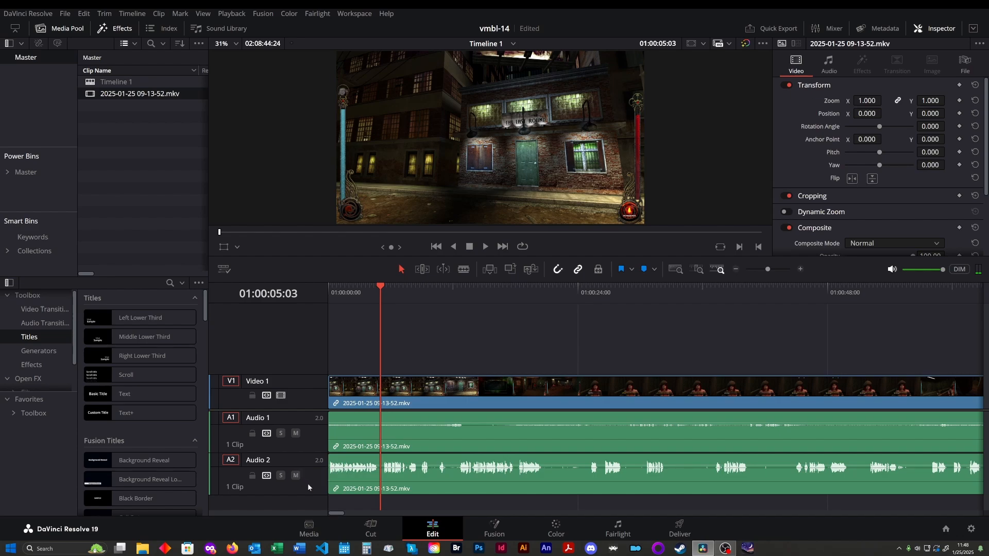
pyautogui.press('space')
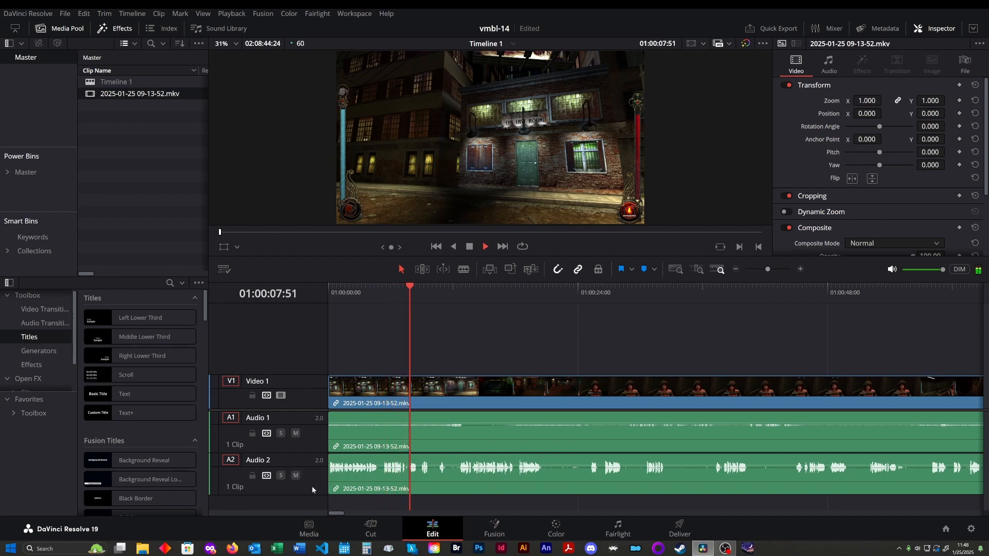
pyautogui.press('space')
pyautogui.click(435, 248)
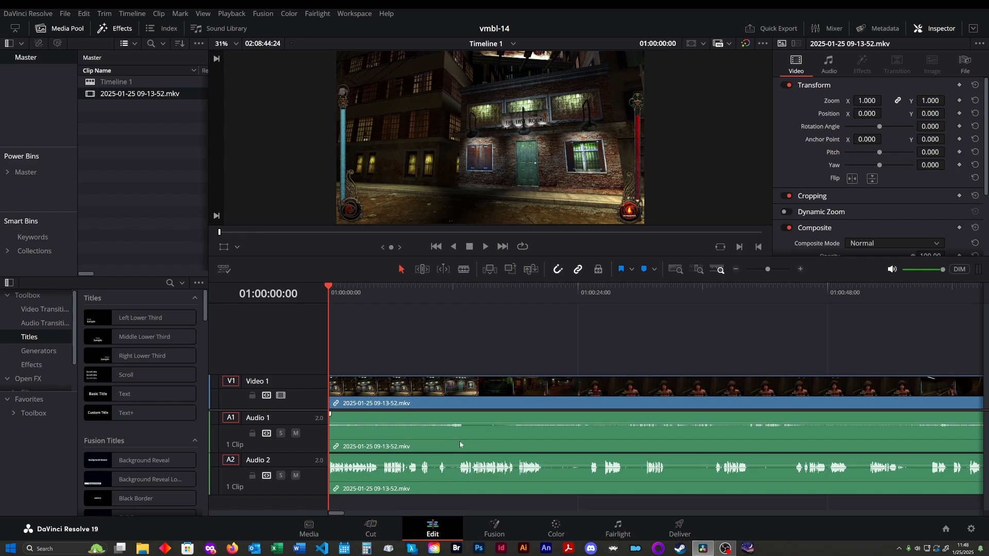
# - Unlink the recording's video and two audio clips, check that each selects on its own, and clear the selection
pyautogui.click(431, 493)
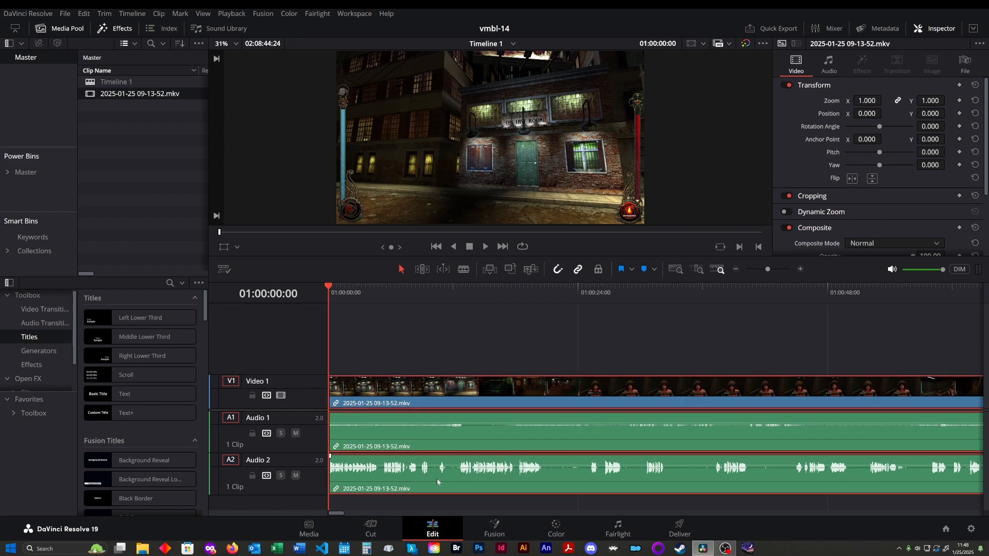
pyautogui.rightClick(446, 485)
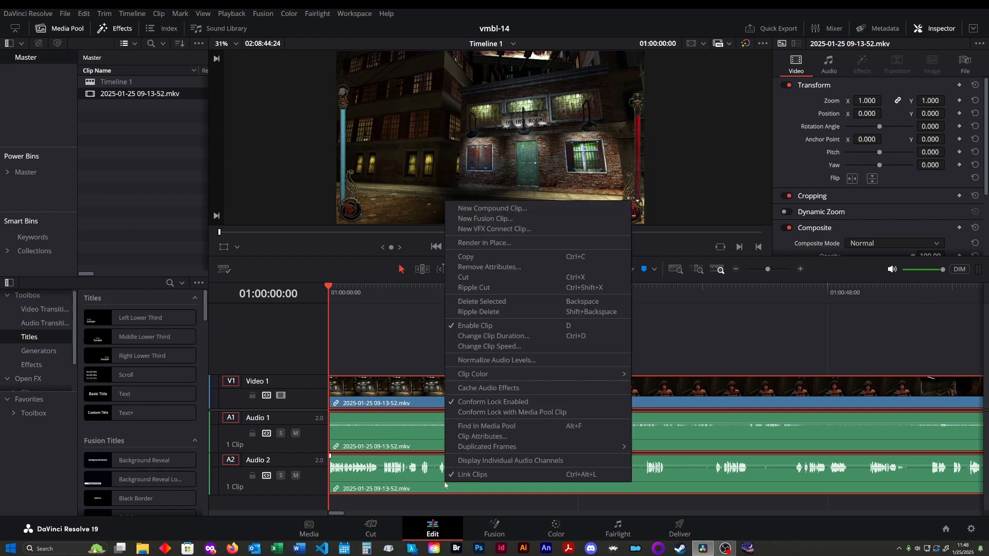
pyautogui.click(472, 474)
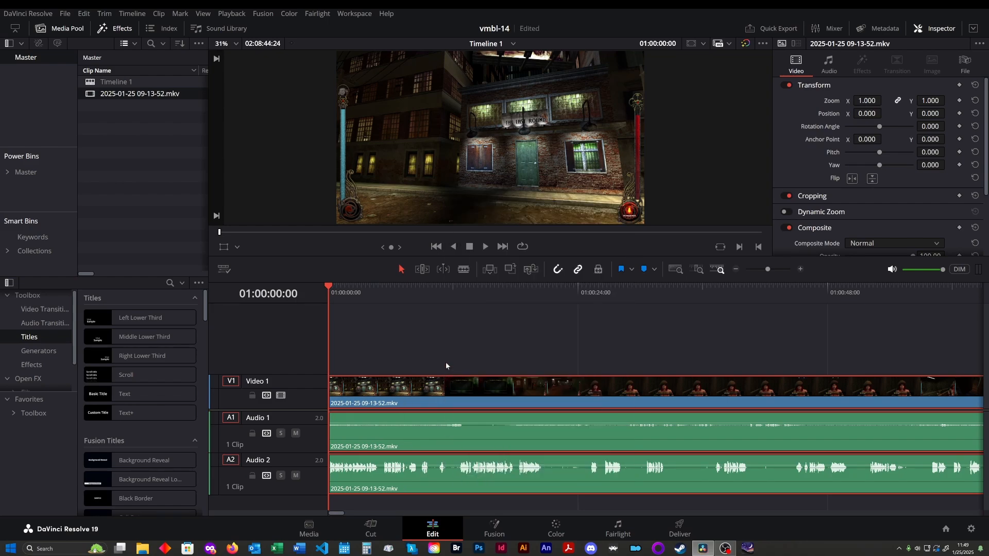
pyautogui.click(434, 441)
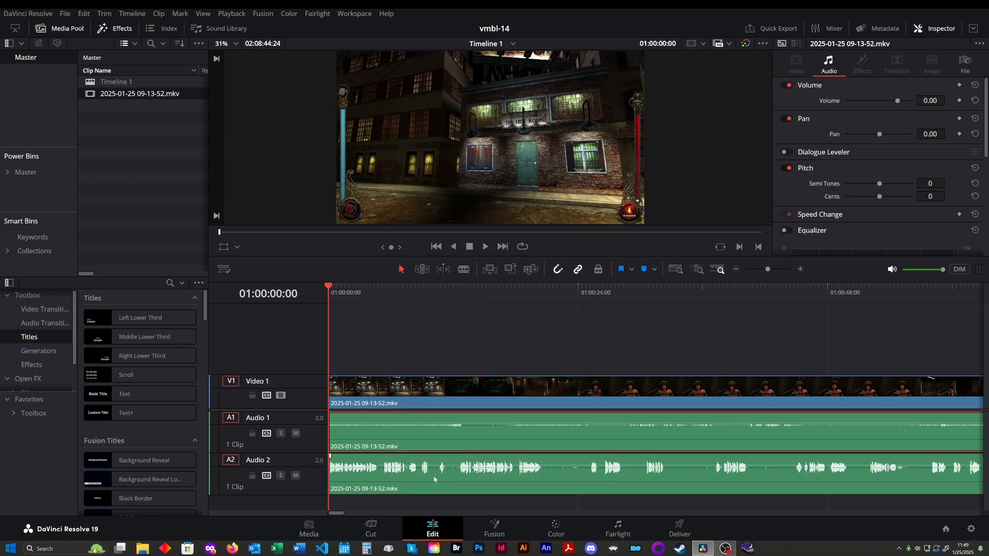
pyautogui.click(423, 395)
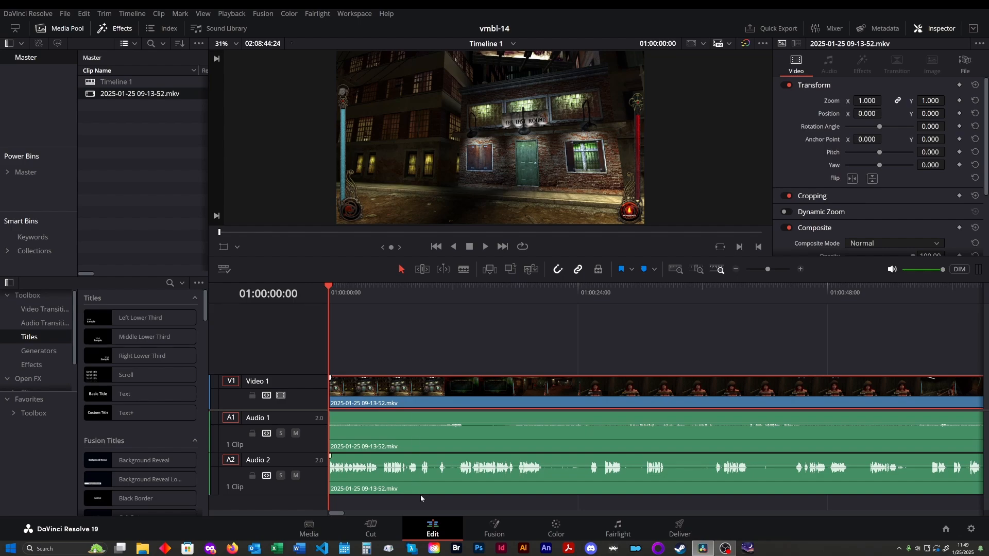
pyautogui.click(401, 341)
pyautogui.moveTo(401, 342); pyautogui.dragTo(487, 357)
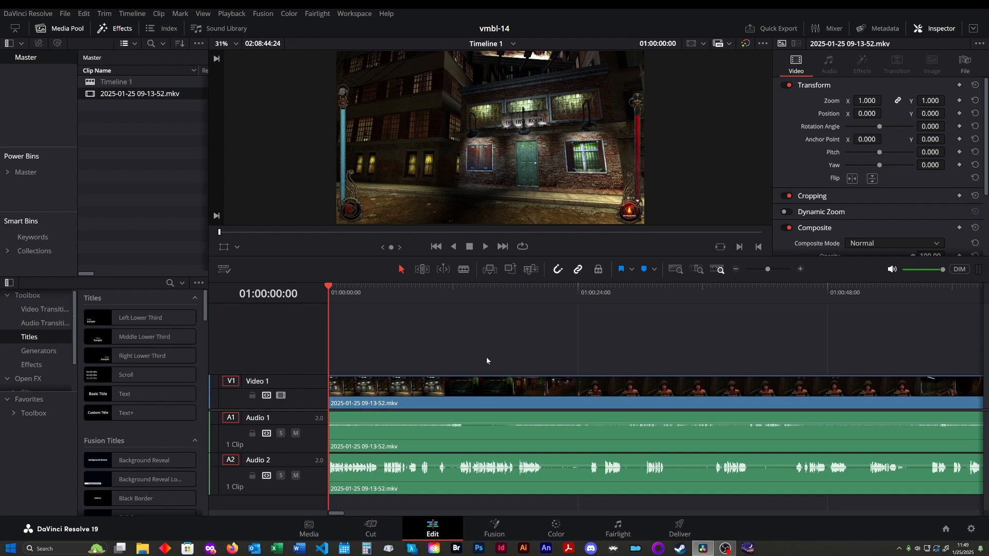
# - Set the Audio 2 clip's volume to 2.00 and play the opening seconds to check the level
pyautogui.click(435, 492)
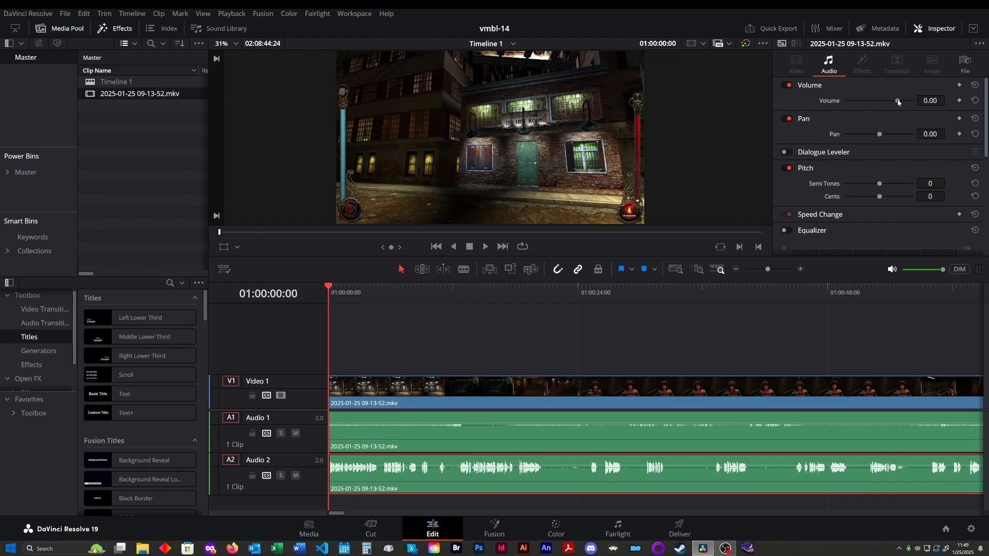
pyautogui.moveTo(898, 101)
pyautogui.mouseDown()
pyautogui.moveTo(886, 103)
pyautogui.moveTo(907, 110)
pyautogui.moveTo(896, 110)
pyautogui.mouseUp()
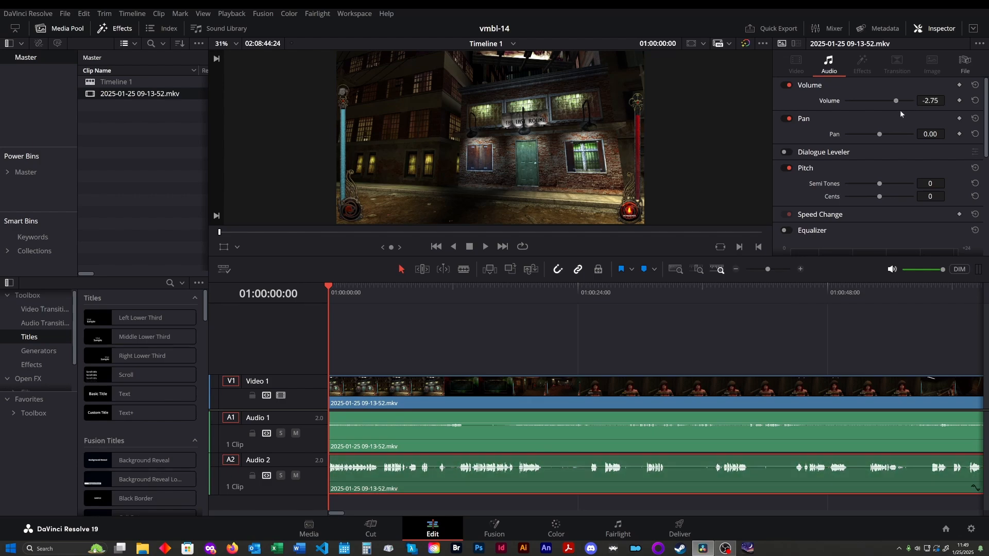
pyautogui.click(930, 101)
pyautogui.write('2')
pyautogui.press('Return')
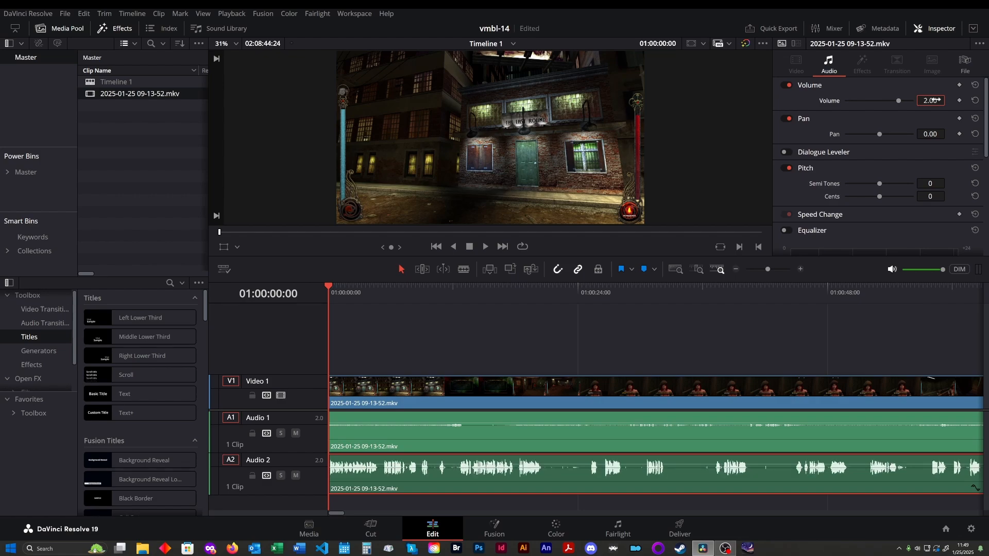
pyautogui.click(342, 329)
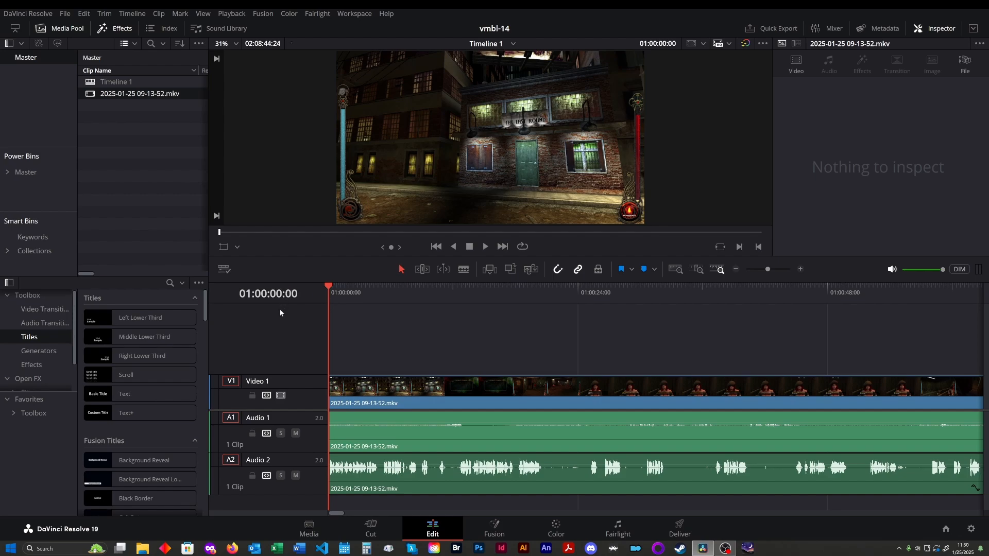
pyautogui.press('space')
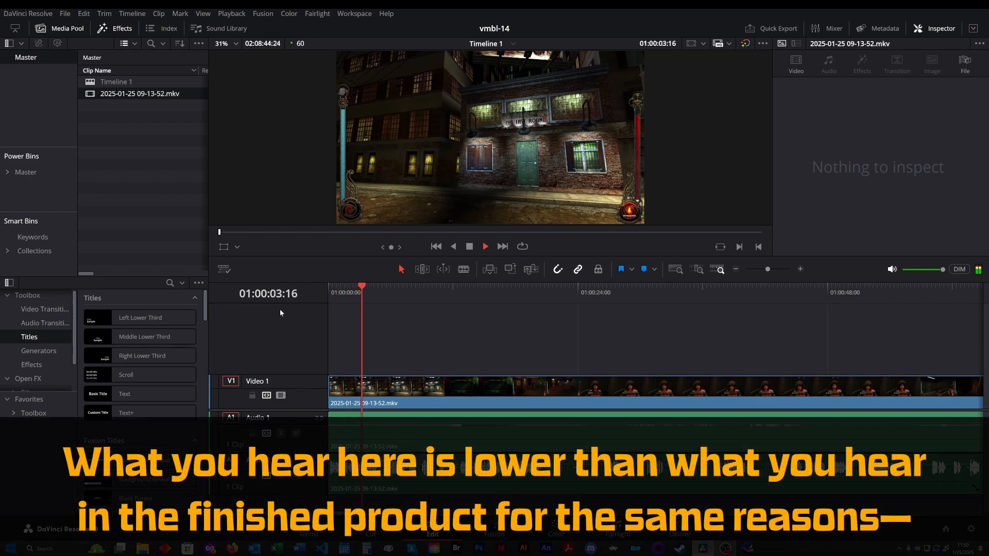
pyautogui.press('space')
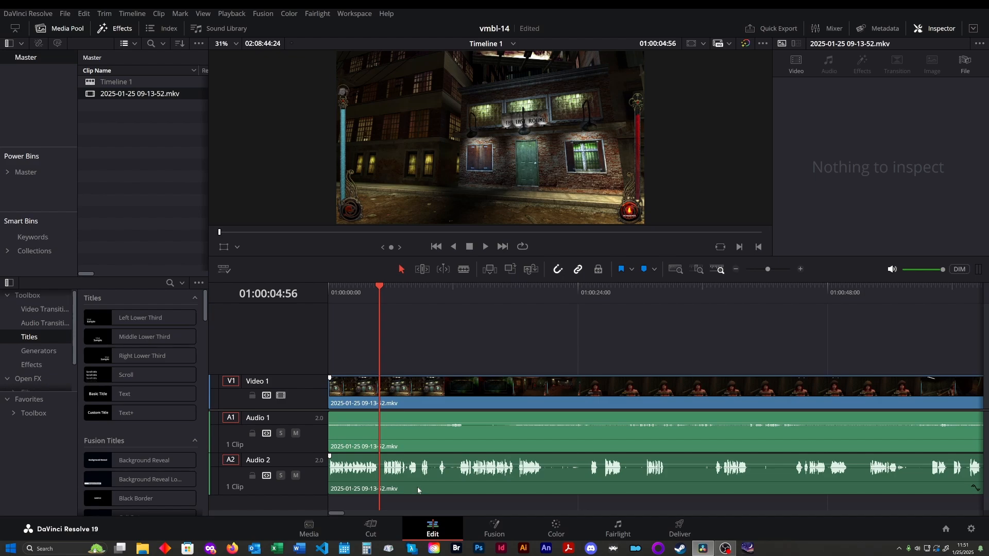
# - Examine the Audio 2 waveform closely and replay the stretch from about 01:00:09 to 01:00:13 to find unwanted sound between the spoken parts
pyautogui.scroll(5, 417, 487)
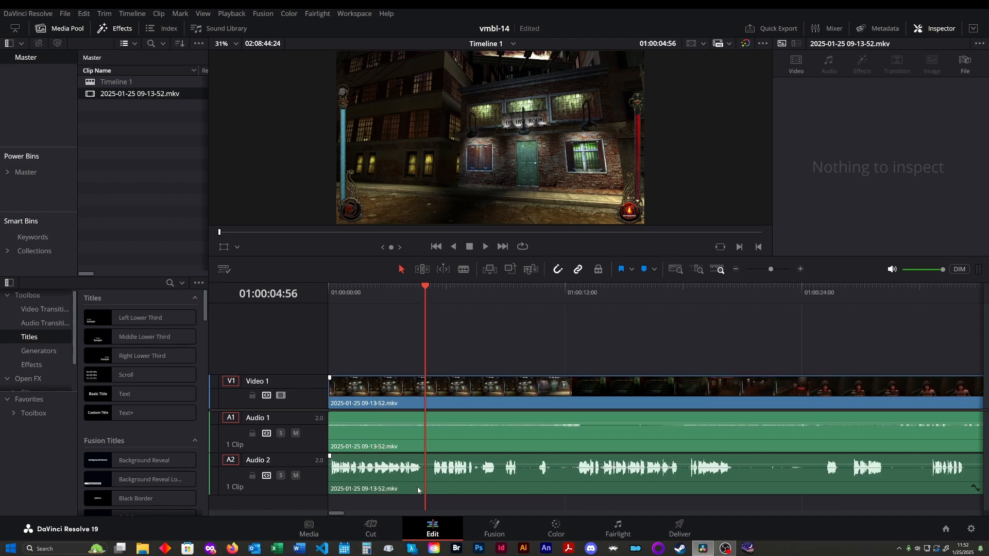
pyautogui.scroll(2, 415, 489)
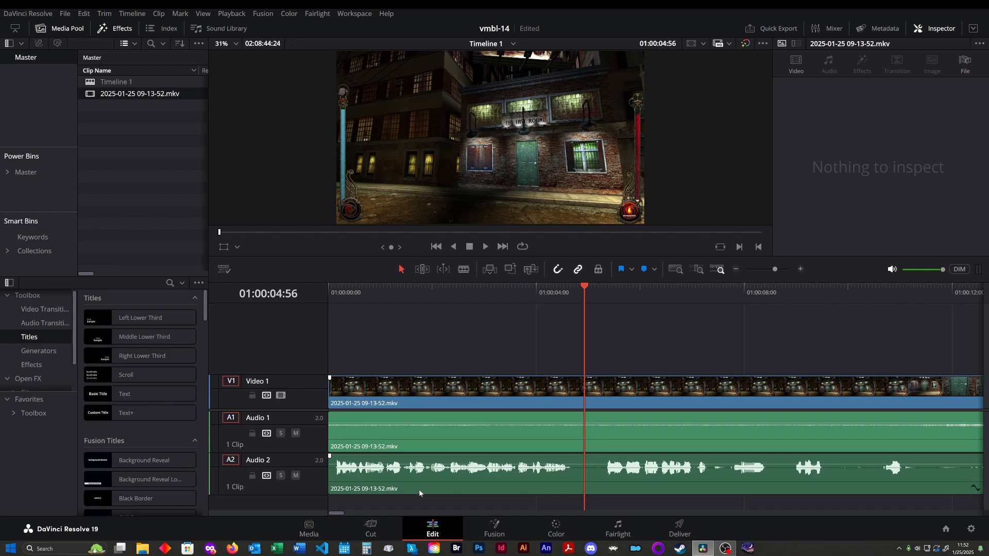
pyautogui.scroll(-1, 419, 489)
pyautogui.scroll(2, 418, 484)
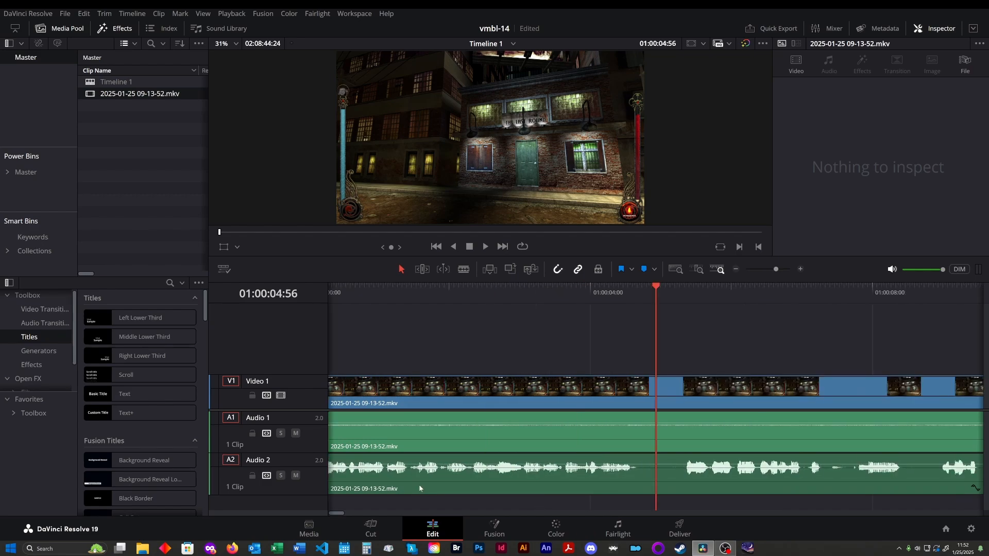
pyautogui.scroll(-1, 419, 484)
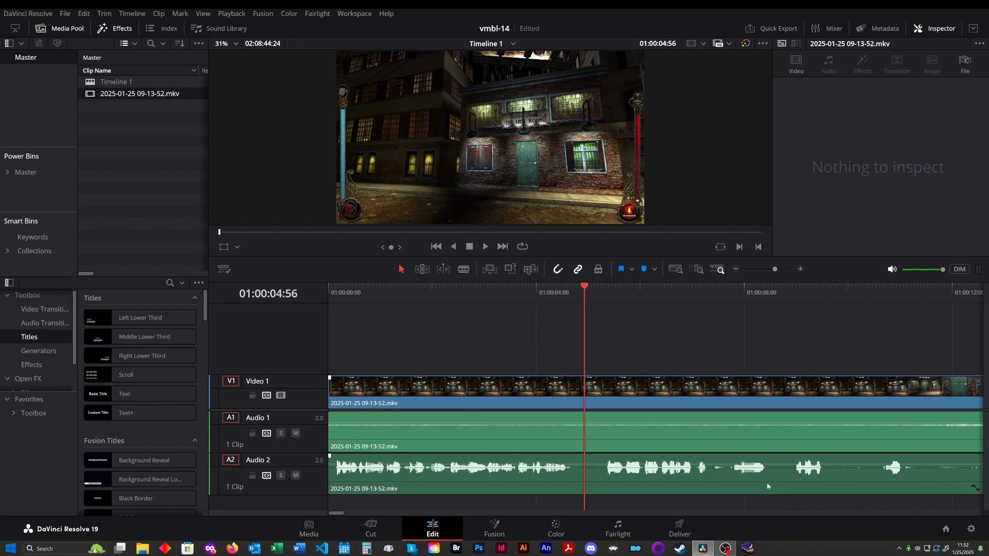
pyautogui.scroll(-1, 767, 482)
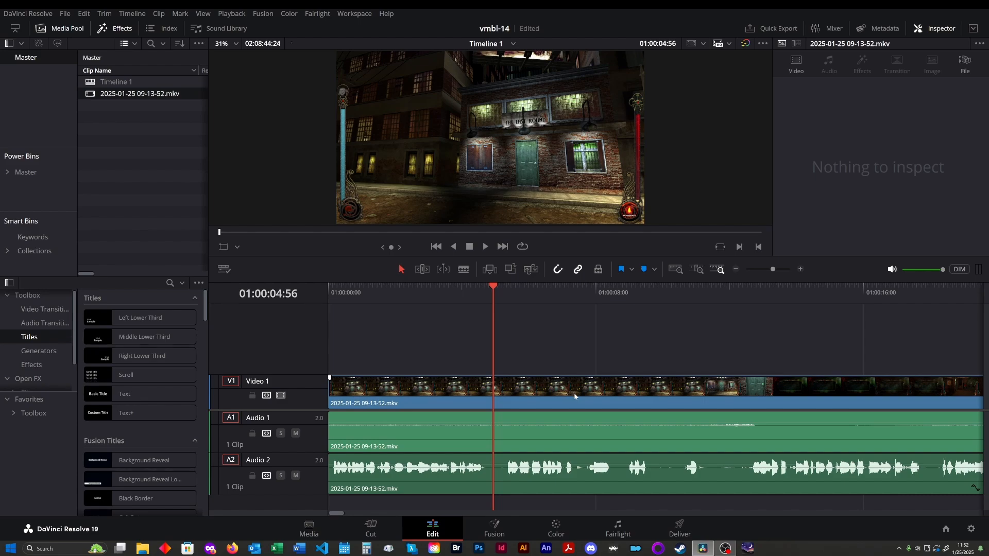
pyautogui.press('space')
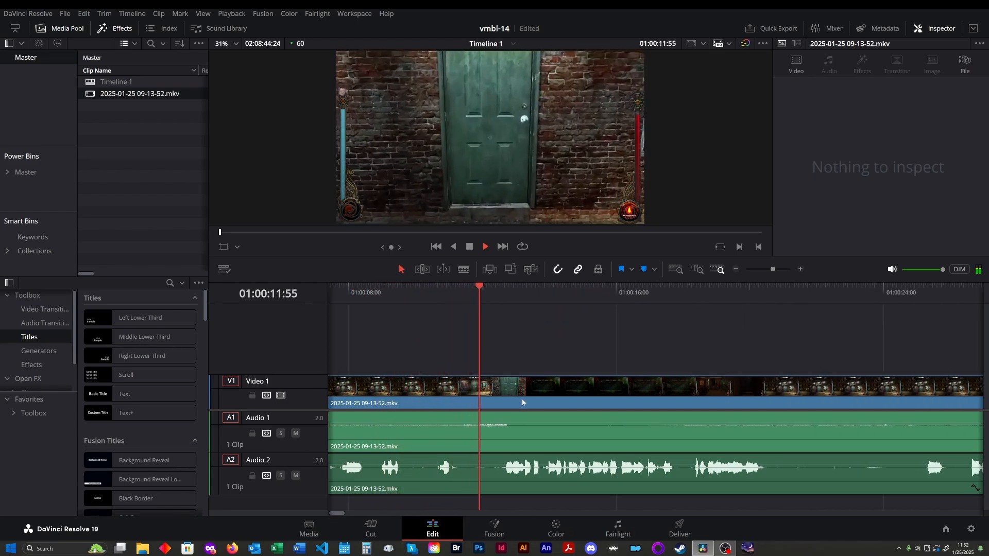
pyautogui.press('space')
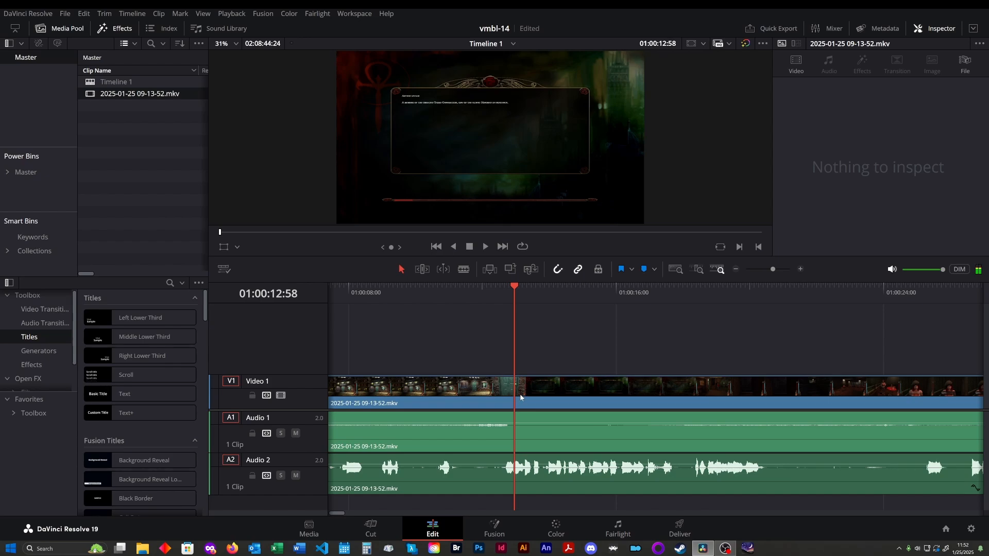
pyautogui.click(406, 295)
pyautogui.press('space')
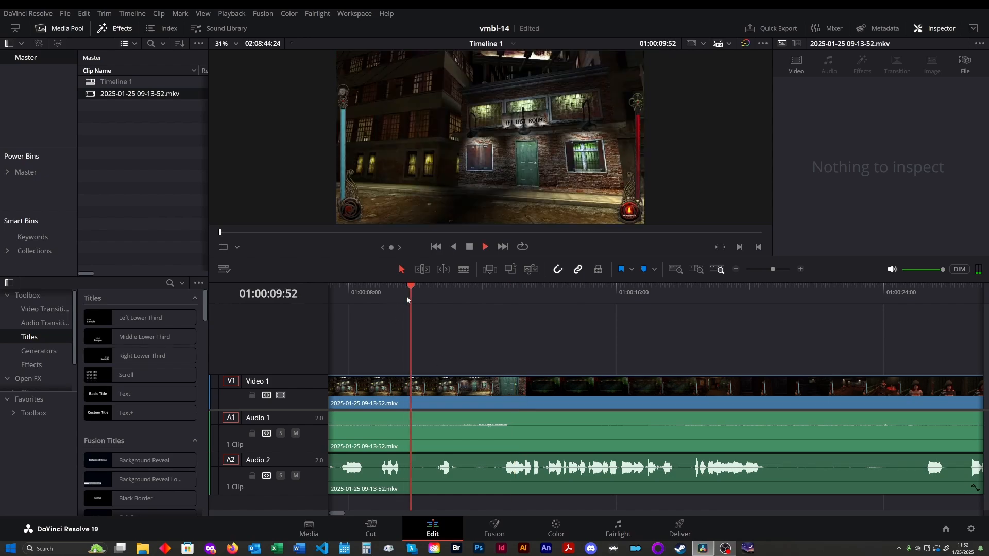
pyautogui.press('space')
pyautogui.click(465, 293)
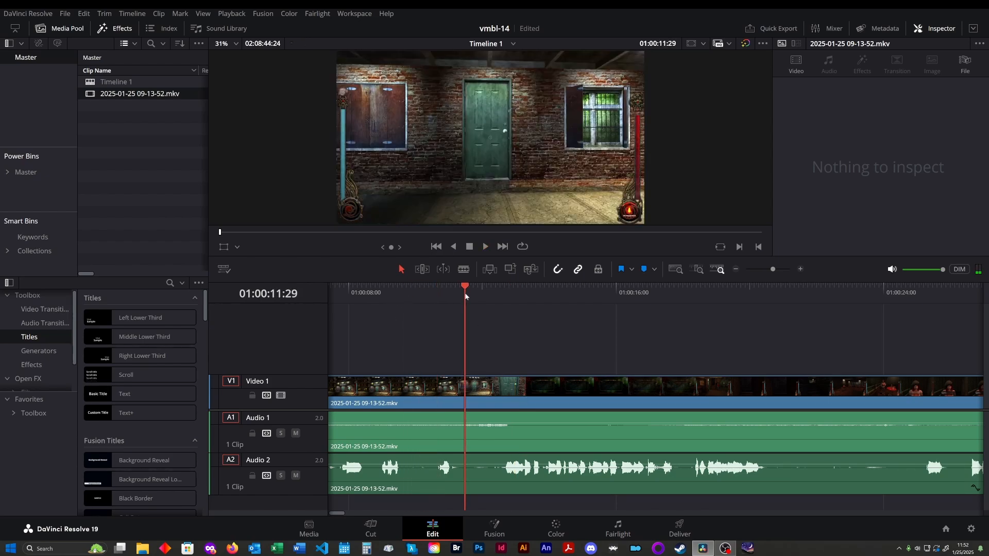
pyautogui.press('space')
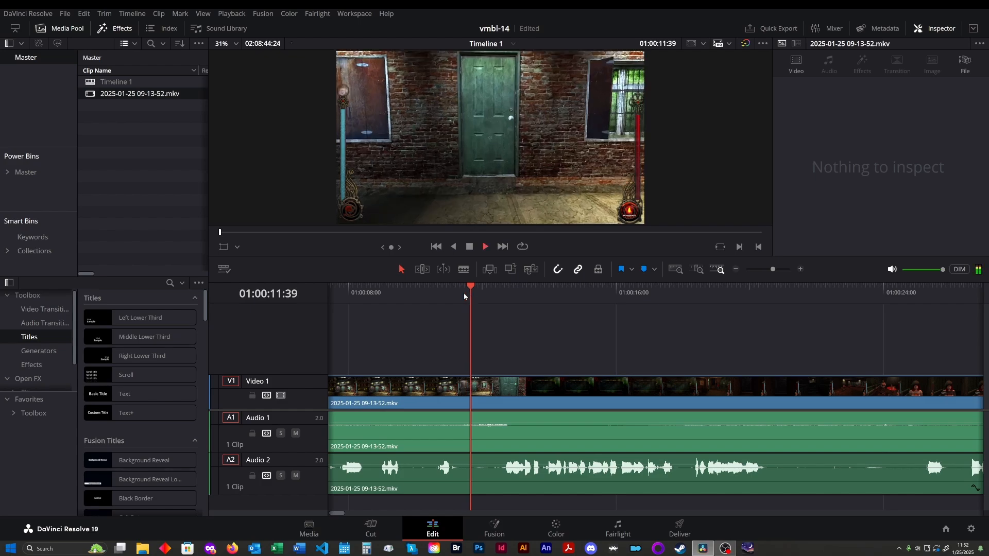
pyautogui.press('space')
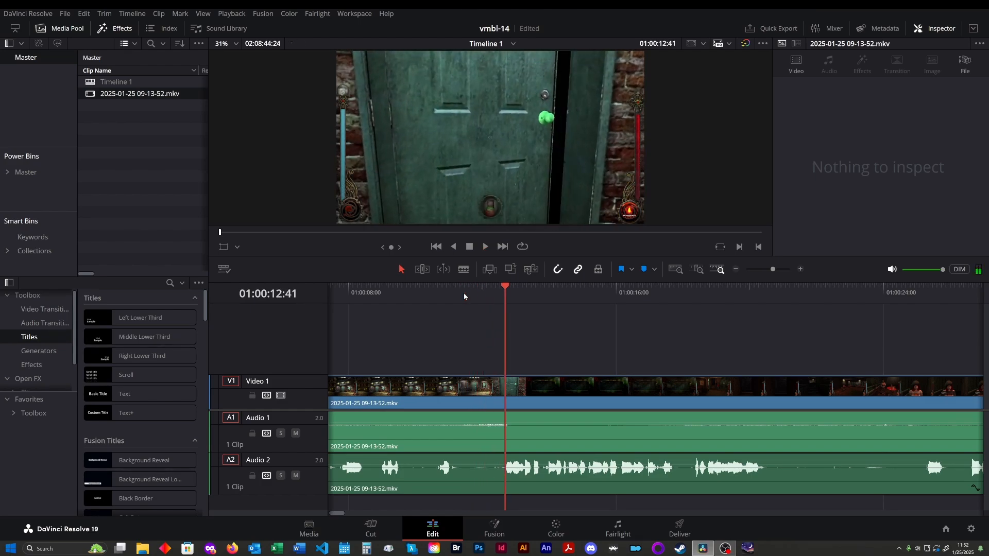
pyautogui.click(394, 294)
pyautogui.press('space')
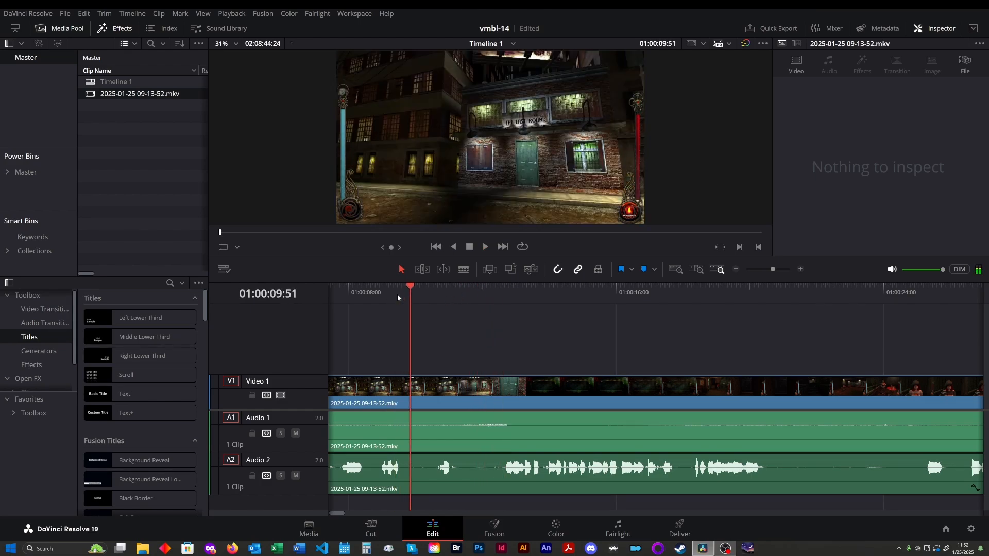
# - Split the Audio 2 clip at 01:00:09:51 and again just before the next sound, and select the short piece between the cuts
pyautogui.press('b')
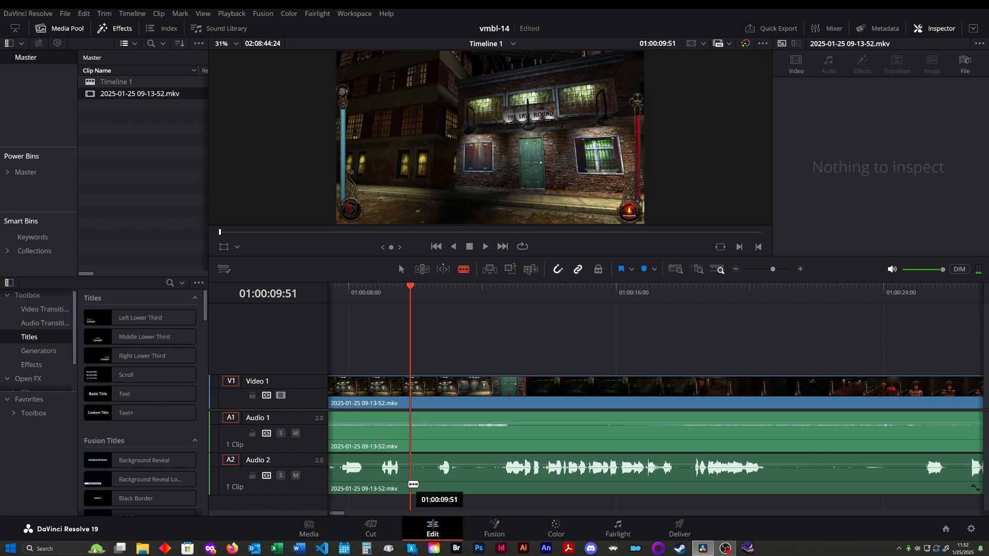
pyautogui.click(412, 485)
pyautogui.click(434, 485)
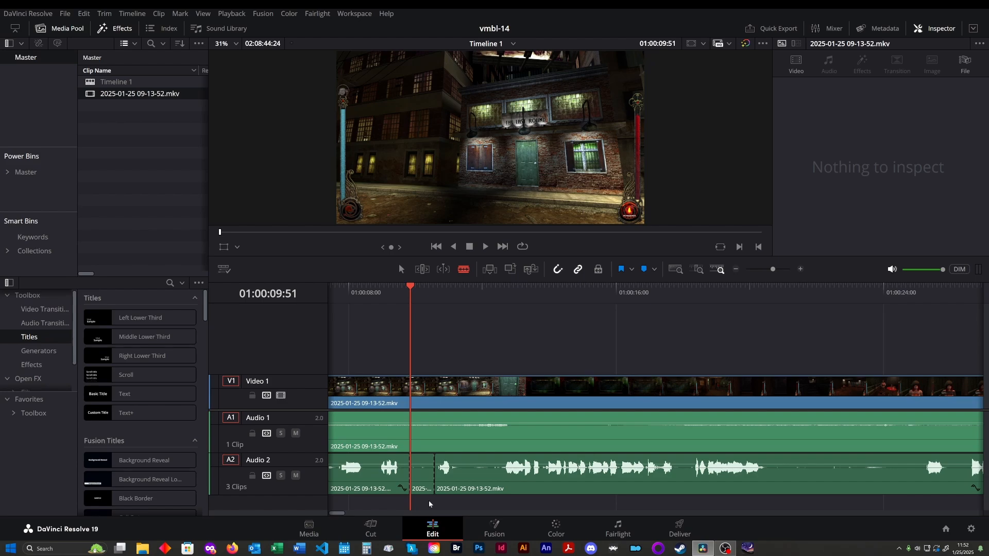
pyautogui.click(423, 489)
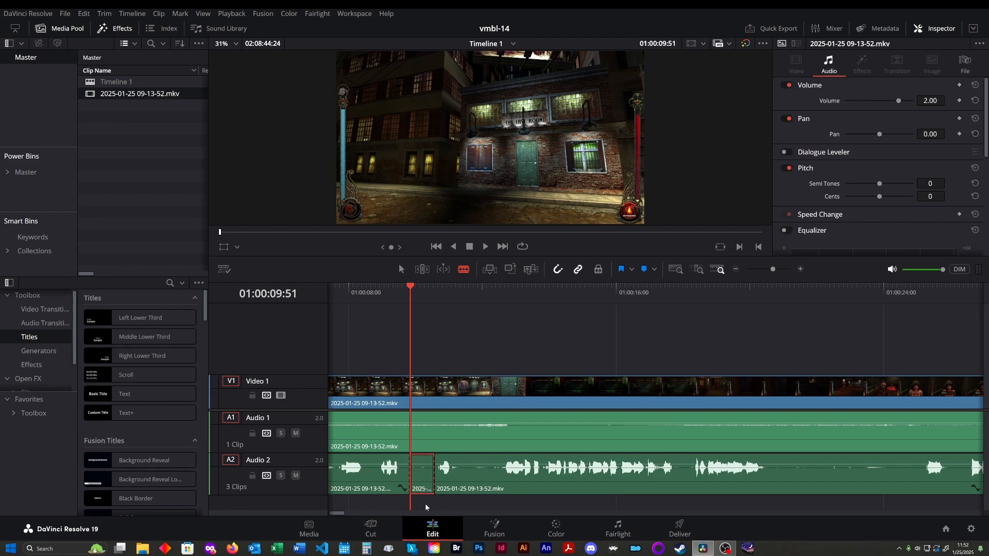
# - Check that the short Audio 2 piece also selects with the selection tool, clear the selection, and return to Blade mode
pyautogui.press('a')
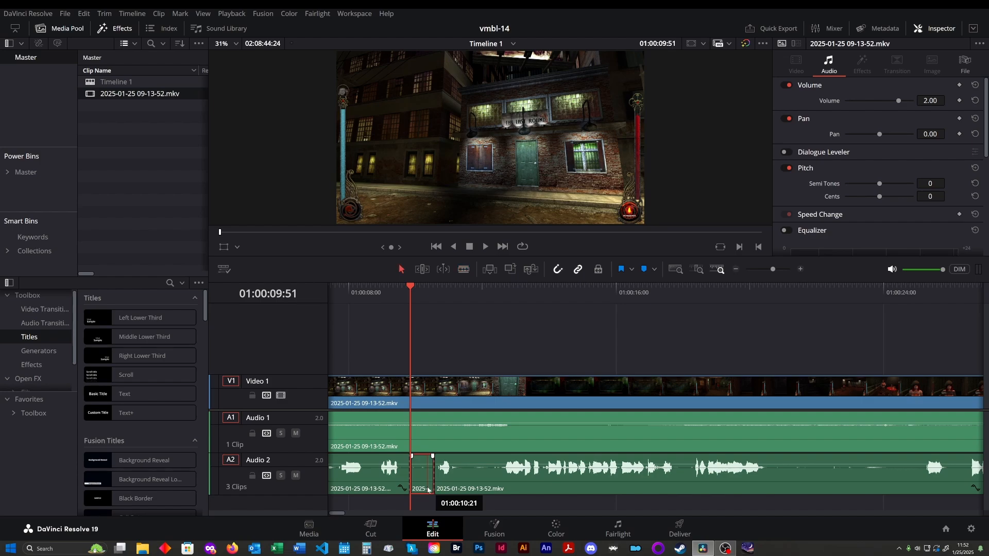
pyautogui.click(425, 499)
pyautogui.click(422, 478)
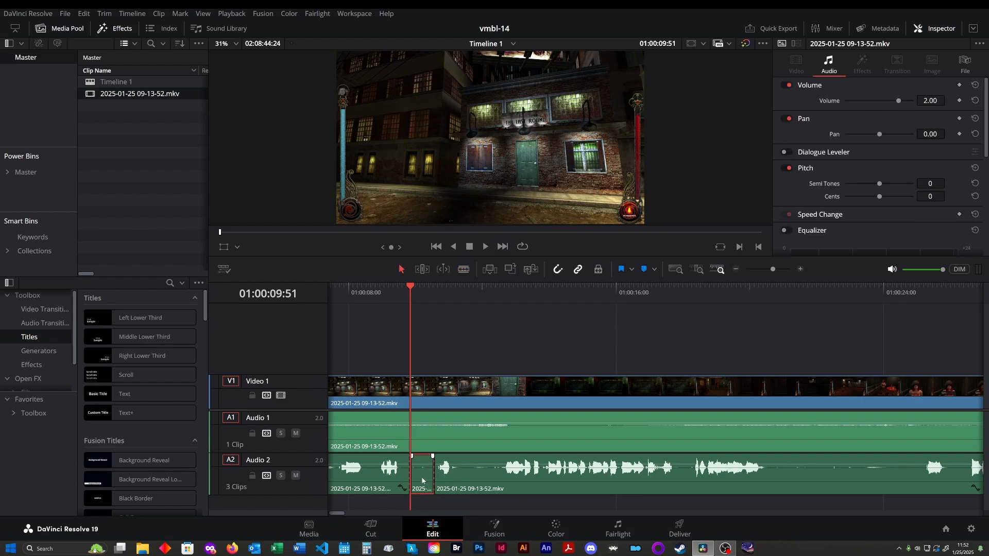
pyautogui.click(423, 502)
pyautogui.press('b')
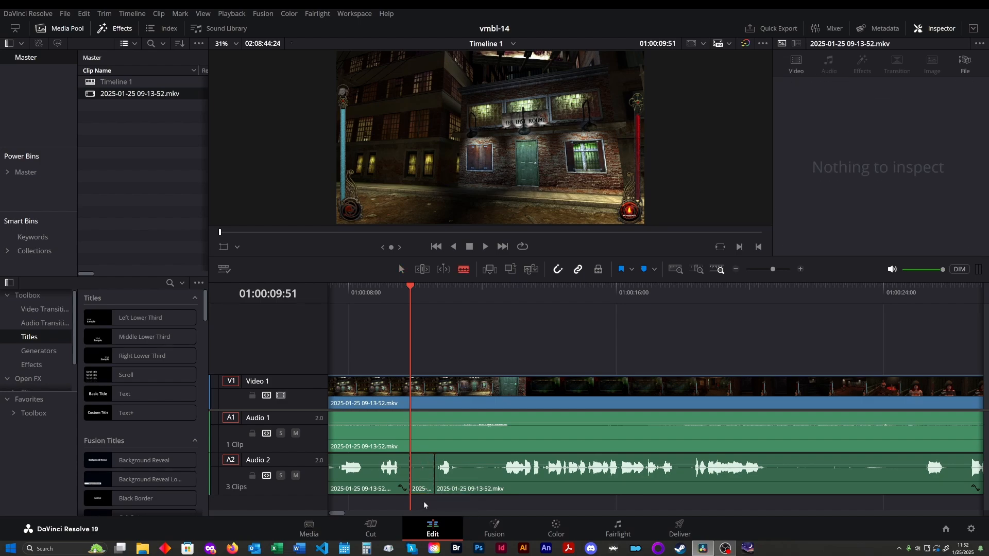
# - Delete the short Audio 2 piece after 01:00:09:51, leaving a gap, and play across it twice from about 01:00:09
pyautogui.click(425, 484)
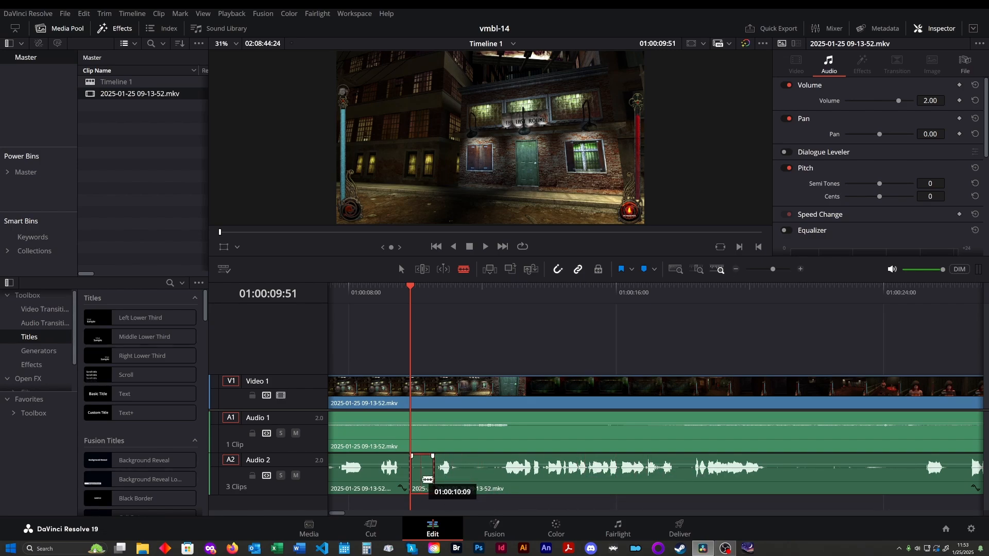
pyautogui.press('BackSpace')
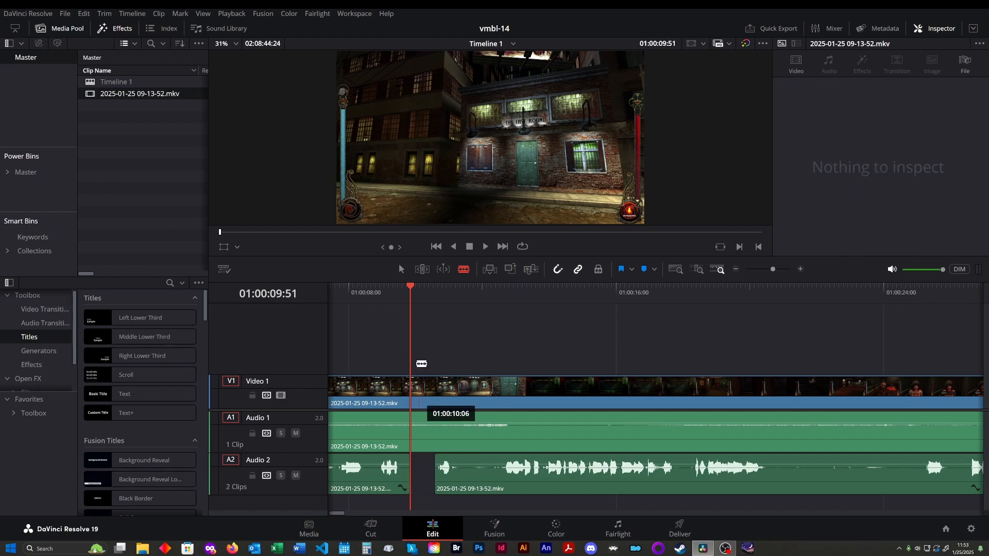
pyautogui.click(394, 296)
pyautogui.press('space')
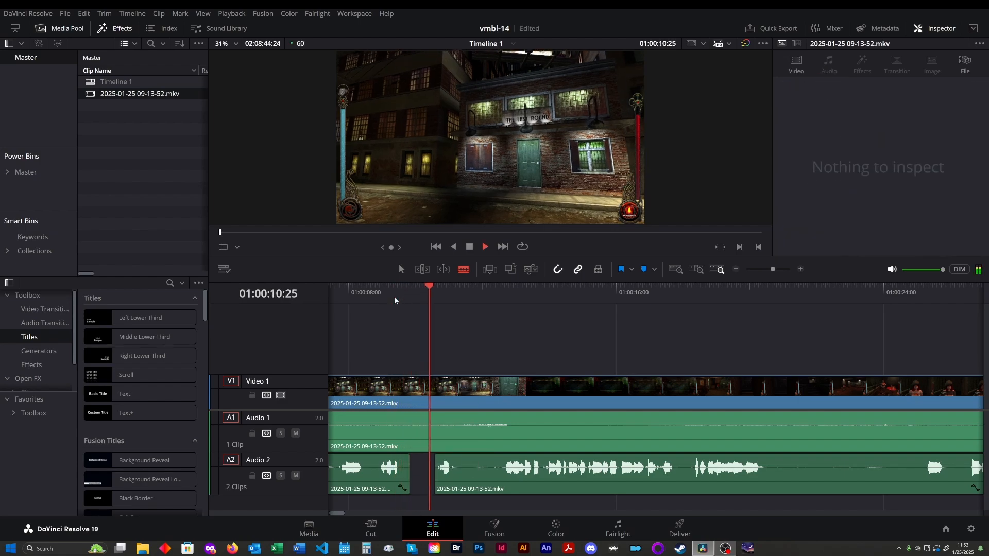
pyautogui.press('space')
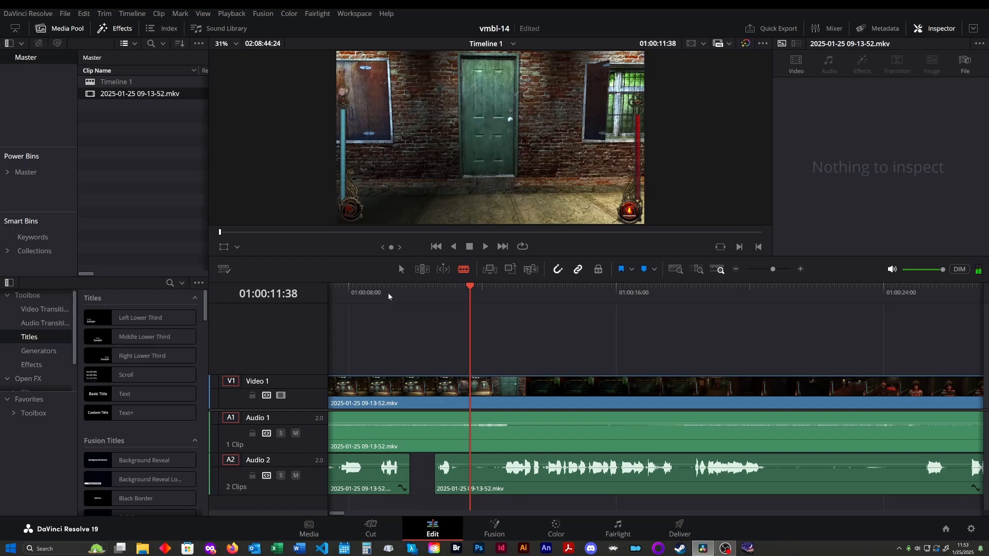
pyautogui.click(380, 291)
pyautogui.press('space')
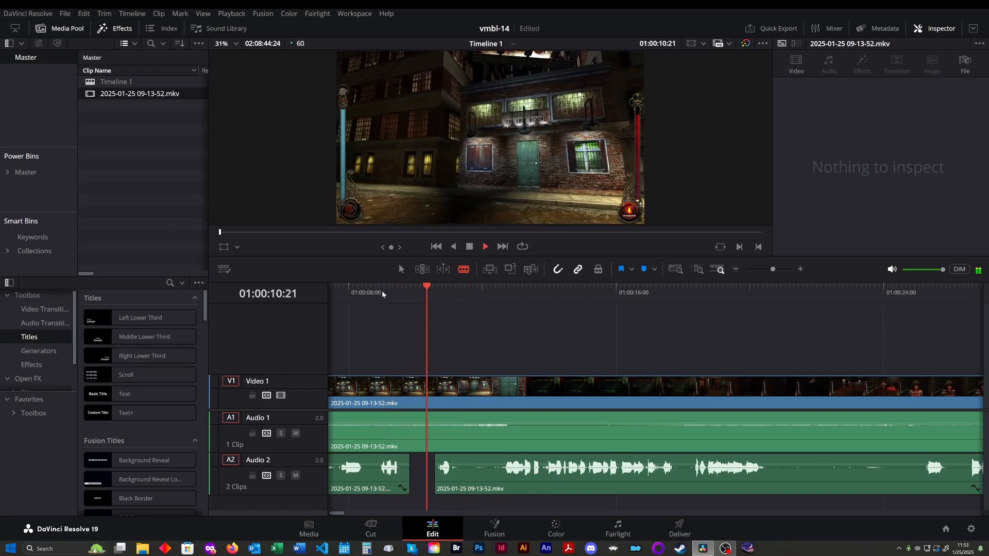
pyautogui.press('space')
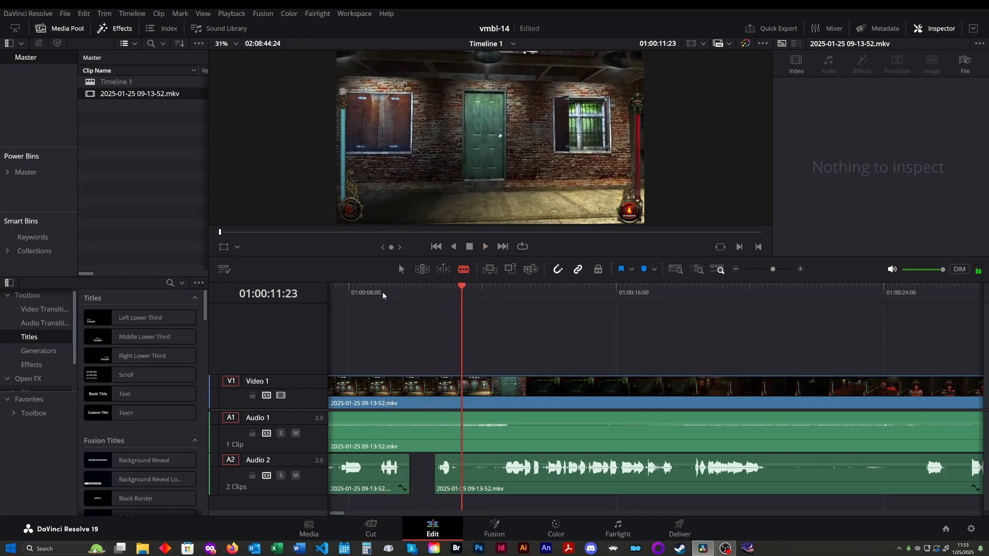
# - Undo the deletion, replay the stretch from about 01:00:08 to compare the sound, and delete the short Audio 2 piece again
pyautogui.hotkey('ctrl', 'z')
pyautogui.click(364, 292)
pyautogui.press('space')
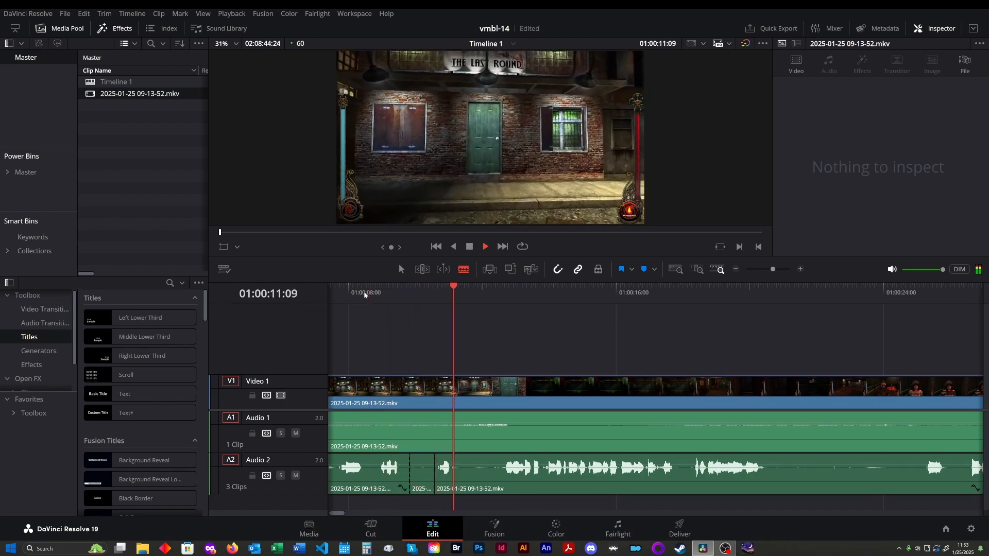
pyautogui.press('space')
pyautogui.click(428, 487)
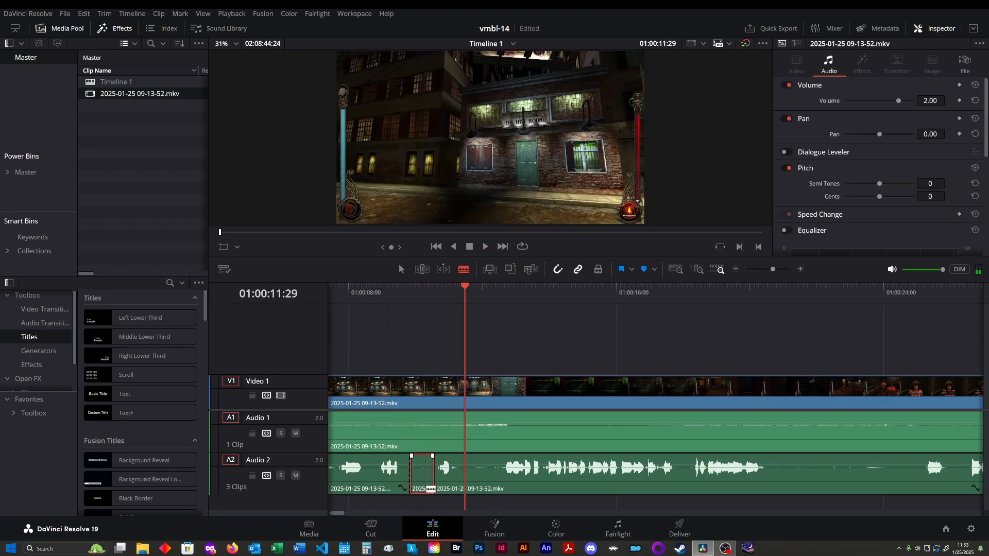
pyautogui.press('BackSpace')
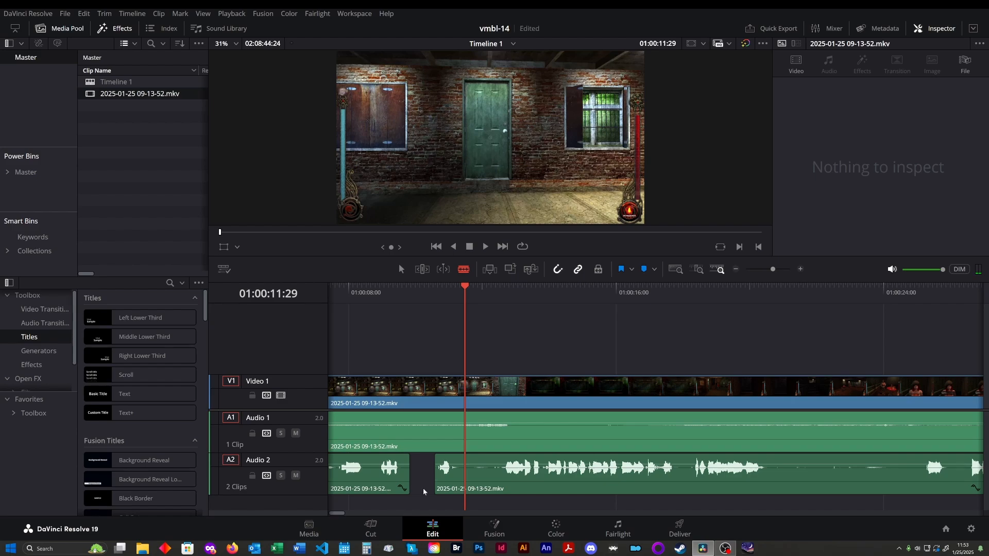
# - Split Audio 2 at 01:00:11:29 and just before the next speech, and delete the piece between the cuts
pyautogui.click(466, 470)
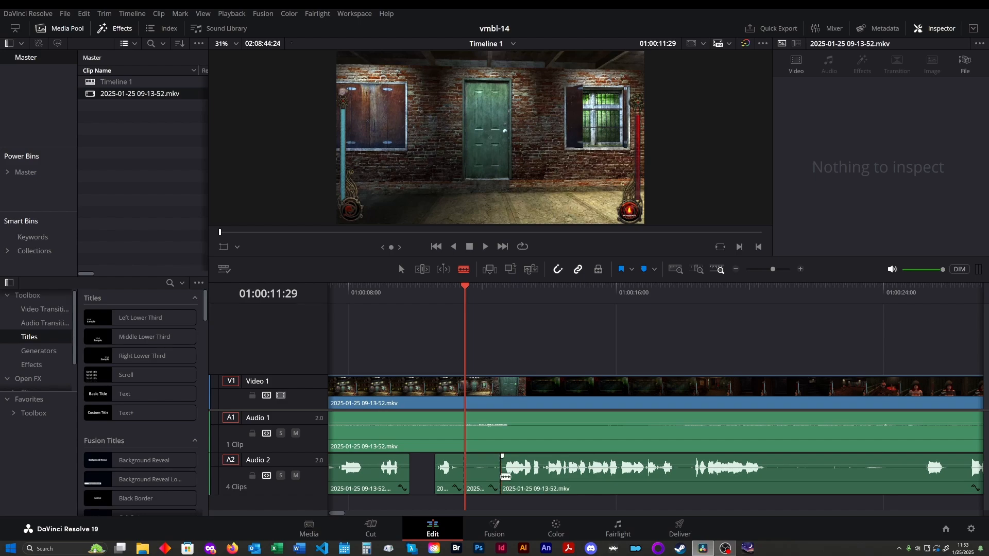
pyautogui.click(500, 478)
pyautogui.click(486, 491)
pyautogui.press('BackSpace')
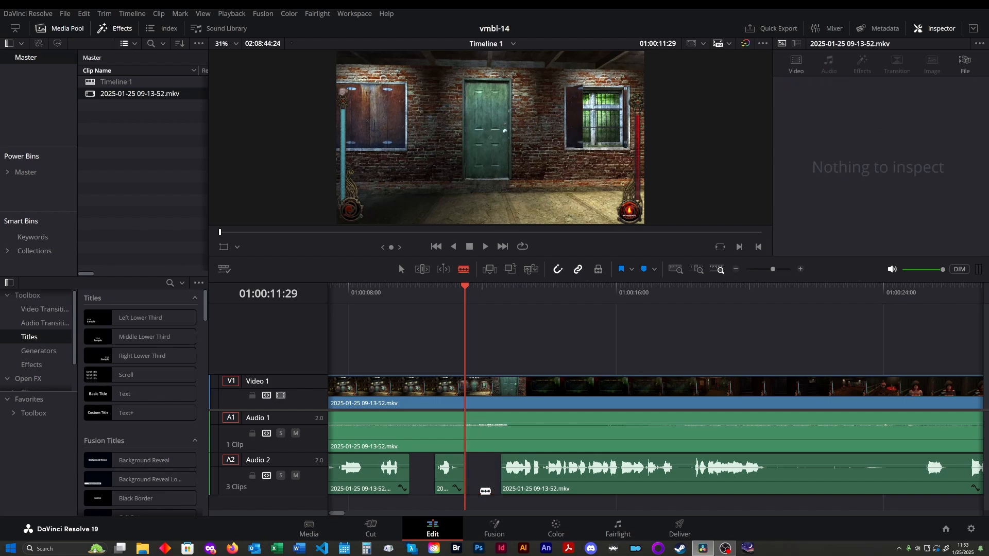
# - Play on to about 01:00:25, split Audio 2 at about 01:00:20:43 and 01:00:24:52, and delete the piece between the spoken parts
pyautogui.press('space')
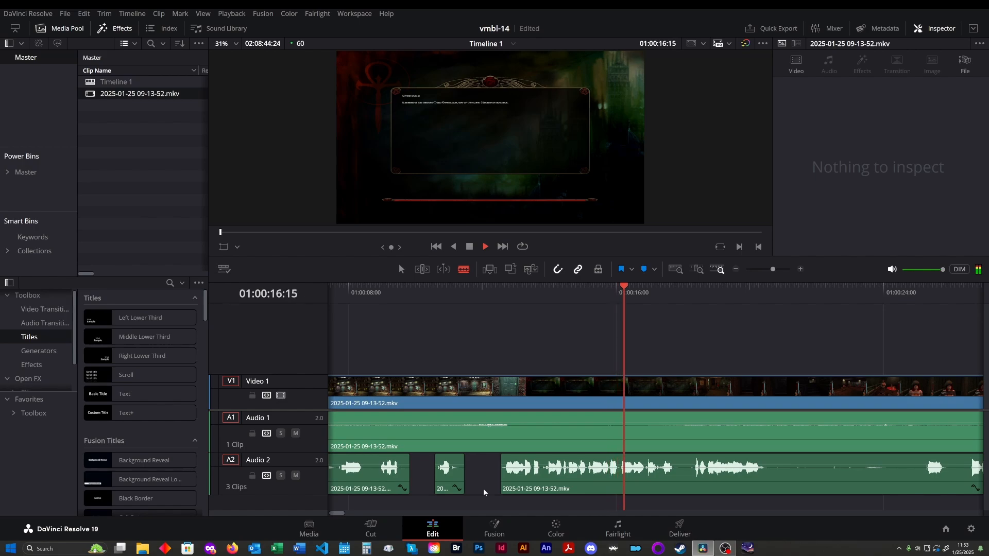
pyautogui.hscroll(6, 486, 490)
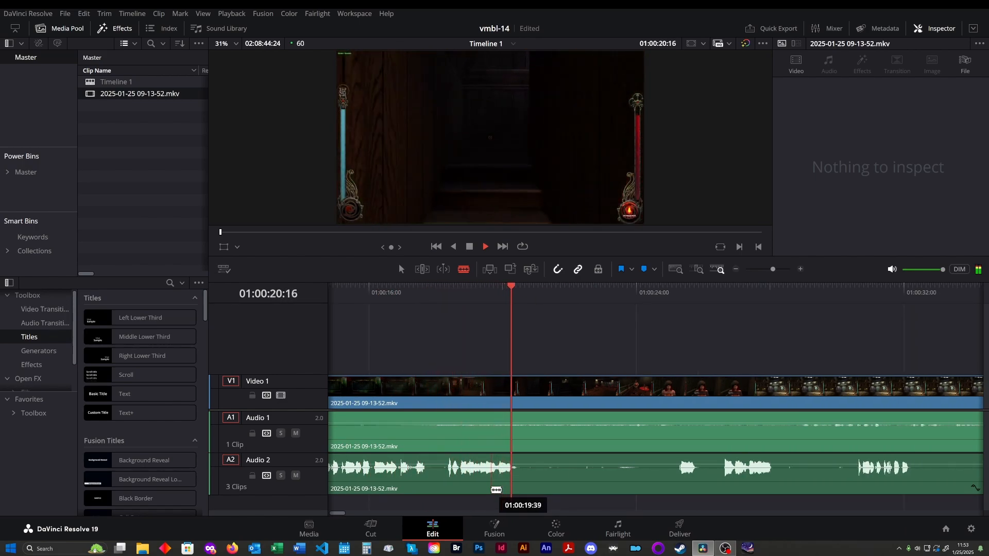
pyautogui.press('space')
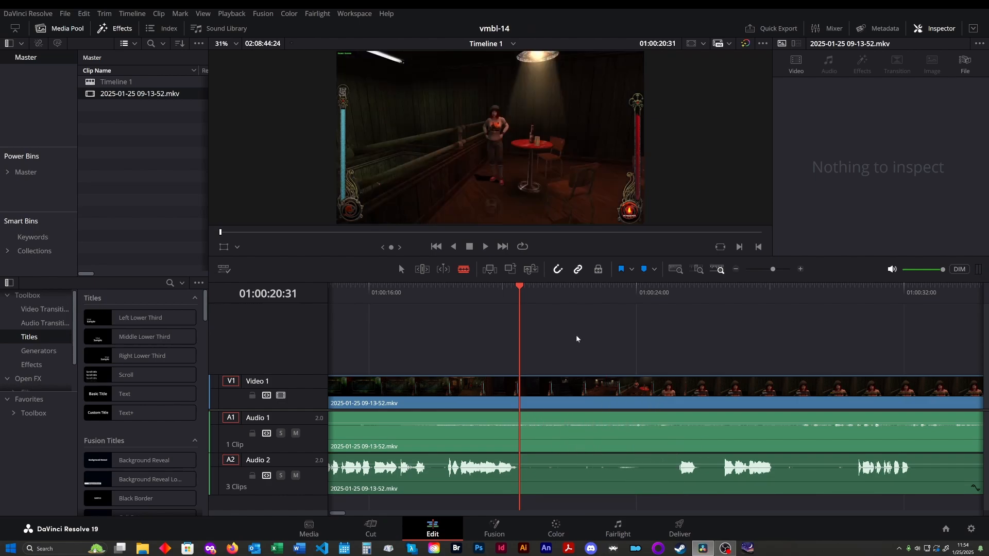
pyautogui.press('space')
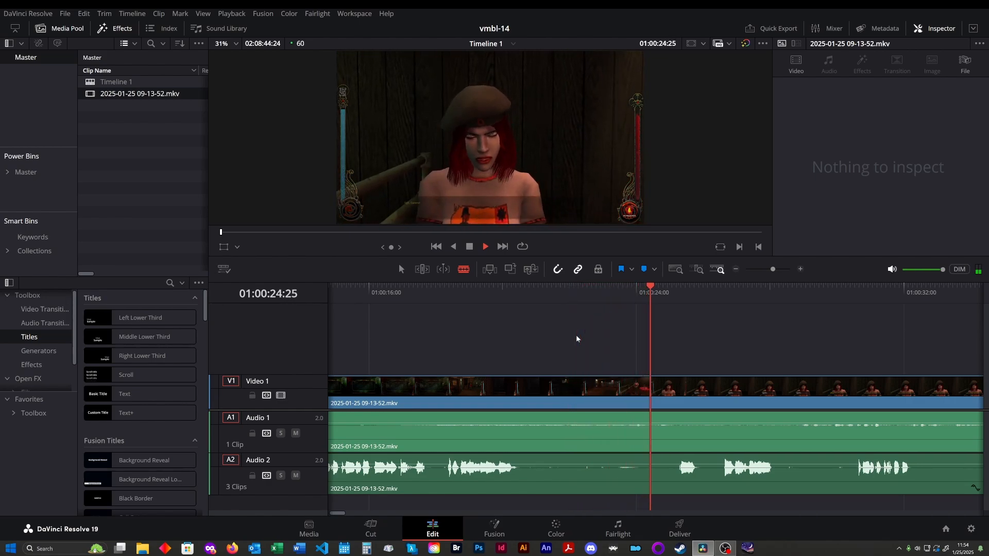
pyautogui.press('space')
pyautogui.click(526, 478)
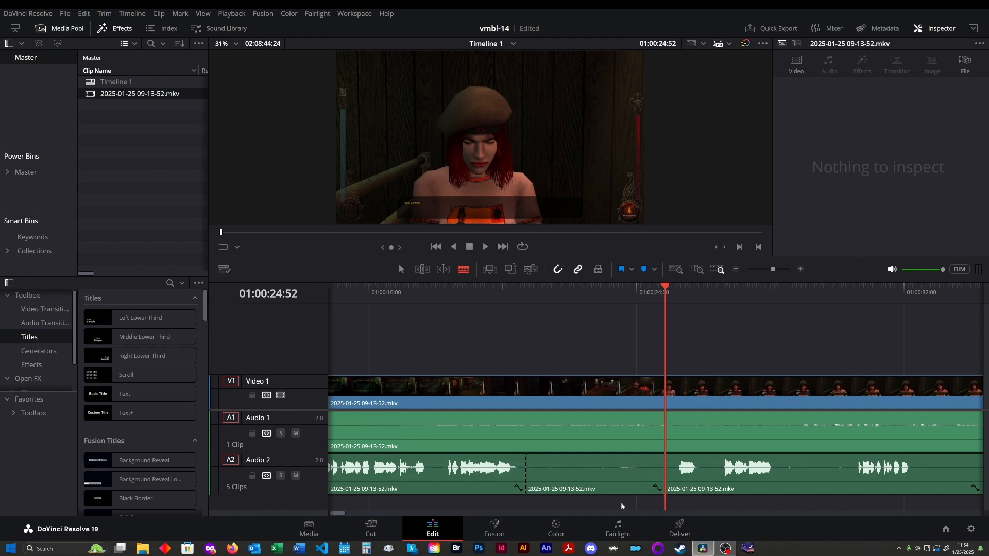
pyautogui.click(601, 492)
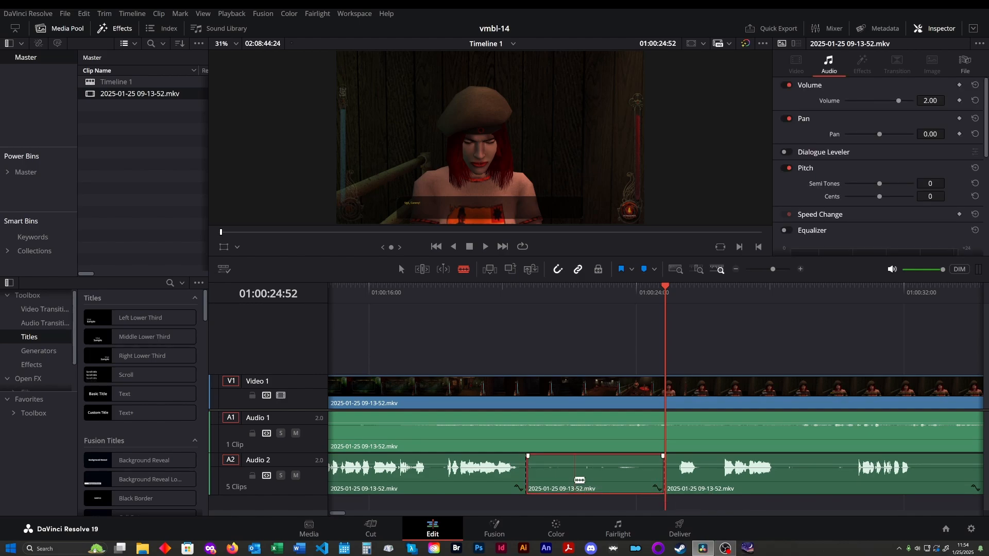
pyautogui.press('BackSpace')
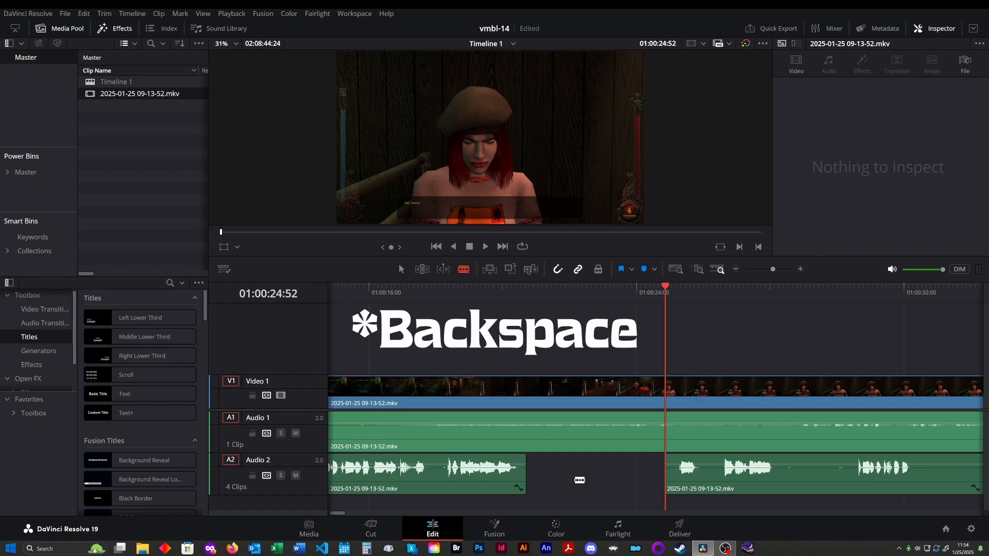
# - Play the following part, split Audio 2 at about 01:00:28 and at 01:00:30:35, and delete the piece between the cuts
pyautogui.press('space')
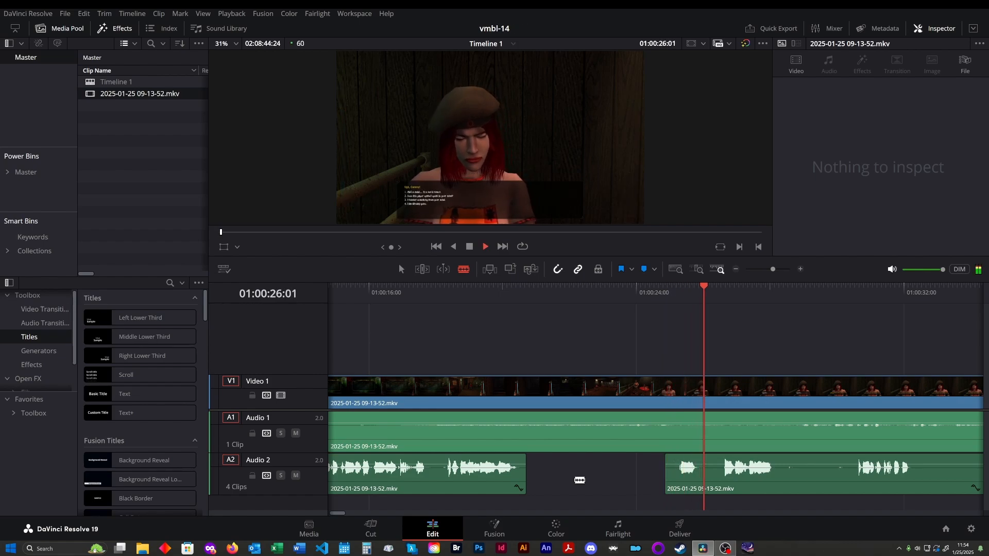
pyautogui.click(636, 289)
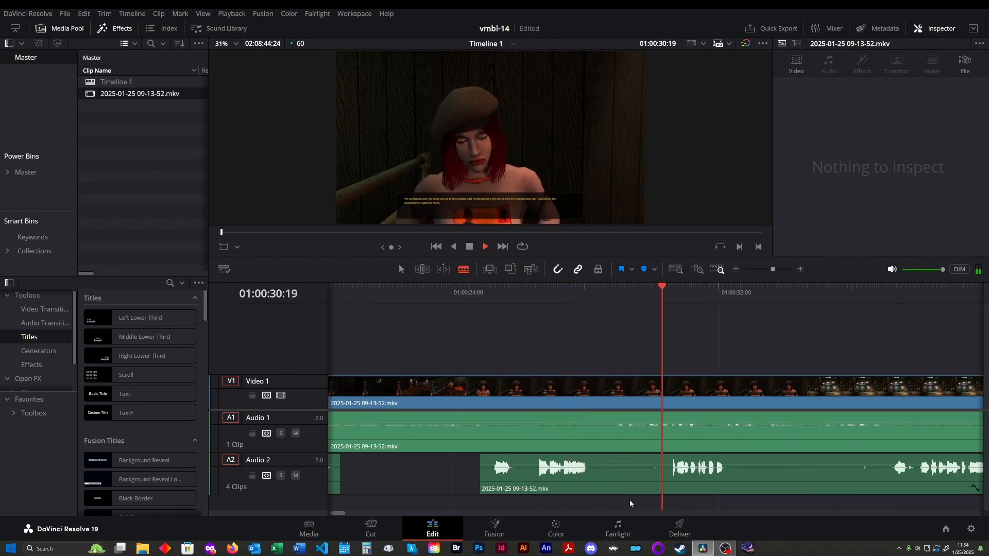
pyautogui.press('space')
pyautogui.click(596, 480)
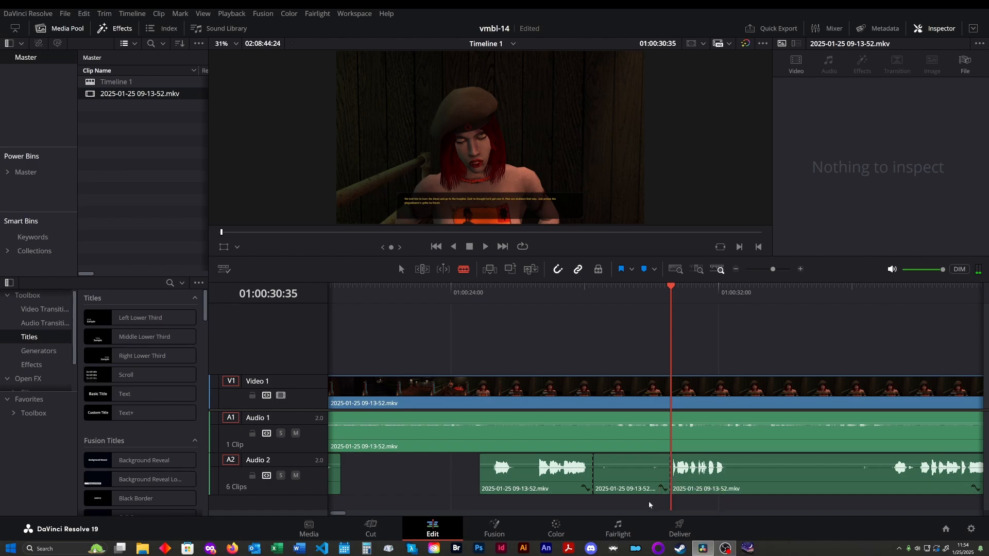
pyautogui.press('Delete')
# - Play on to 01:00:33:02, split Audio 2 at about 01:00:37, and delete the piece from 01:00:30:35 up to that cut
pyautogui.press('space')
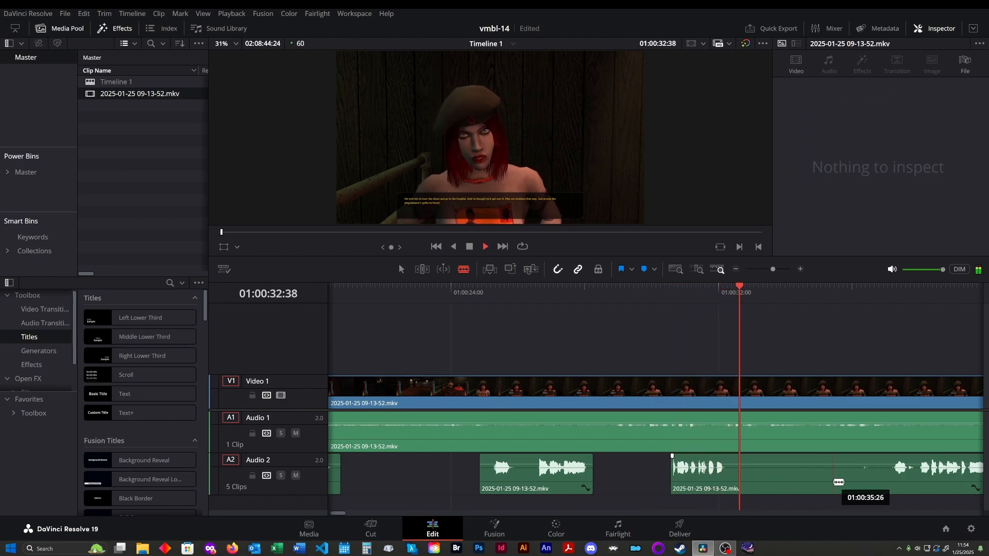
pyautogui.press('space')
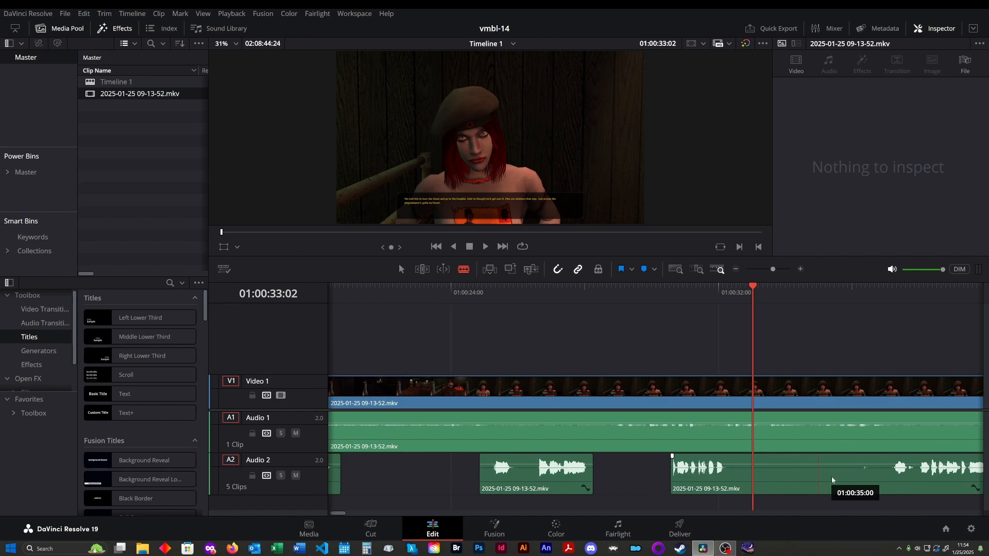
pyautogui.click(889, 481)
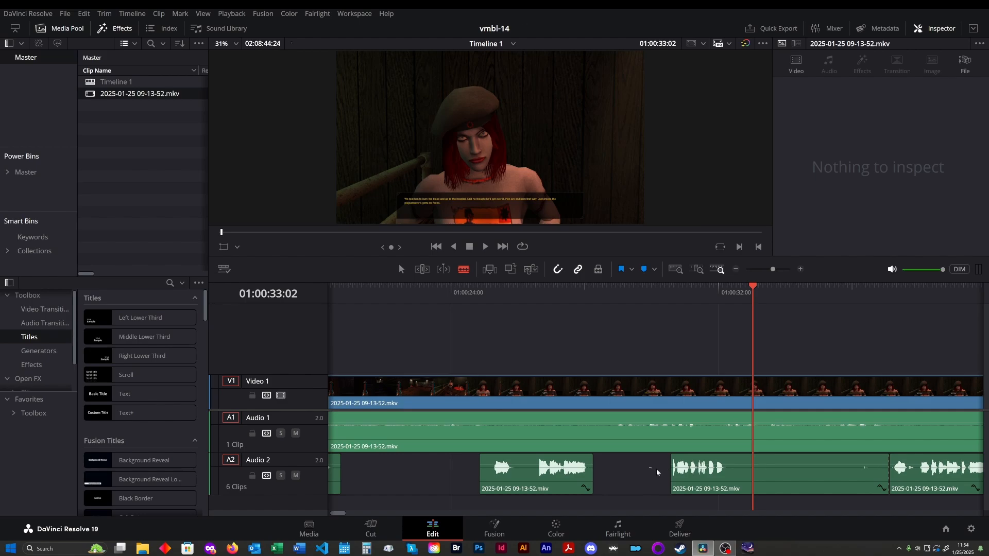
pyautogui.click(721, 484)
pyautogui.press('BackSpace')
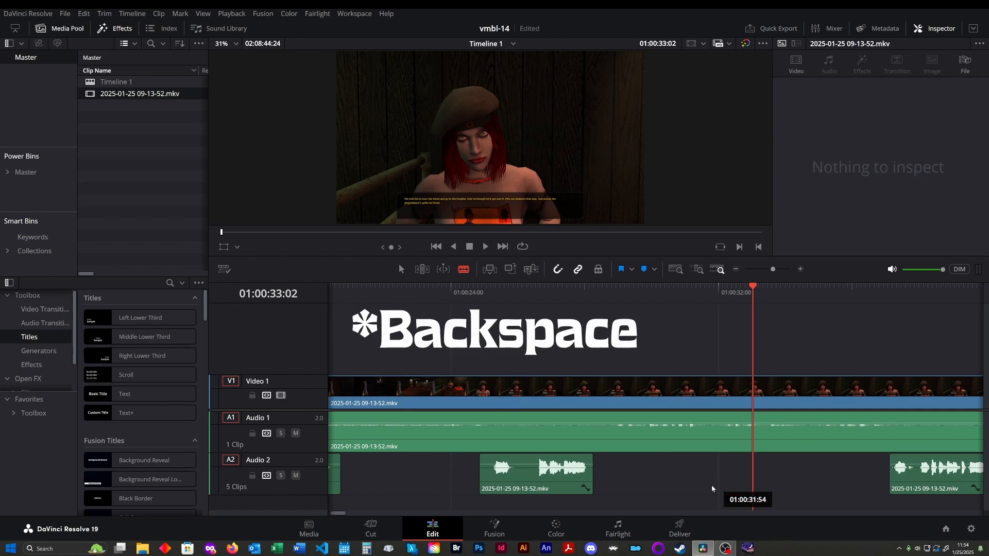
# - Play on to 01:00:43:21, split Audio 2 at about 01:00:41 and 01:00:45, and delete the piece between the cuts
pyautogui.click(625, 290)
pyautogui.press('space')
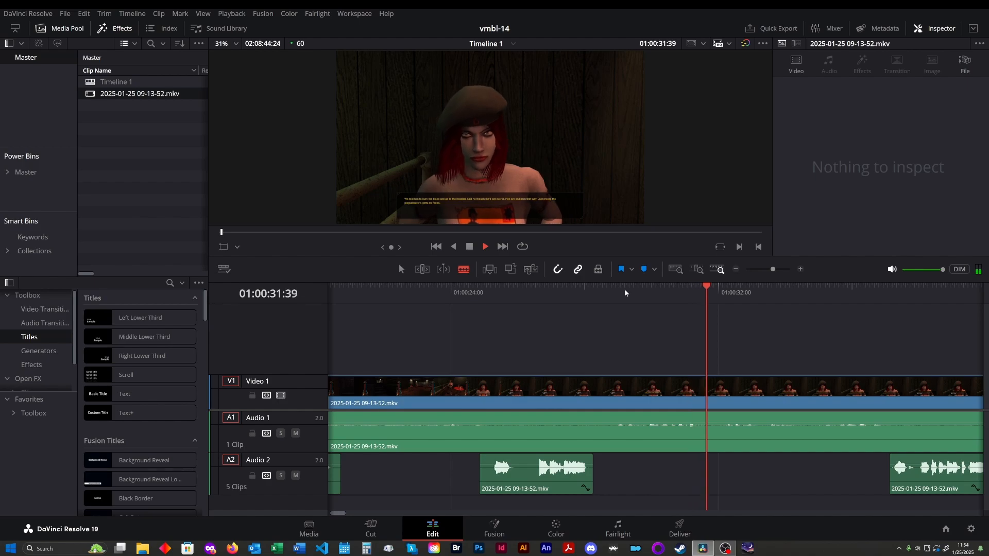
pyautogui.hscroll(4, 789, 333)
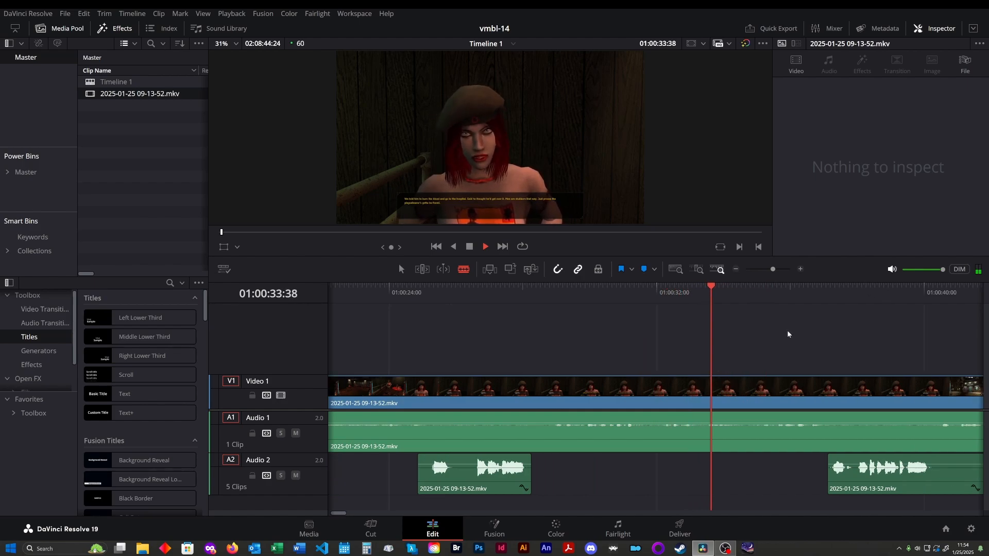
pyautogui.hscroll(1, 792, 334)
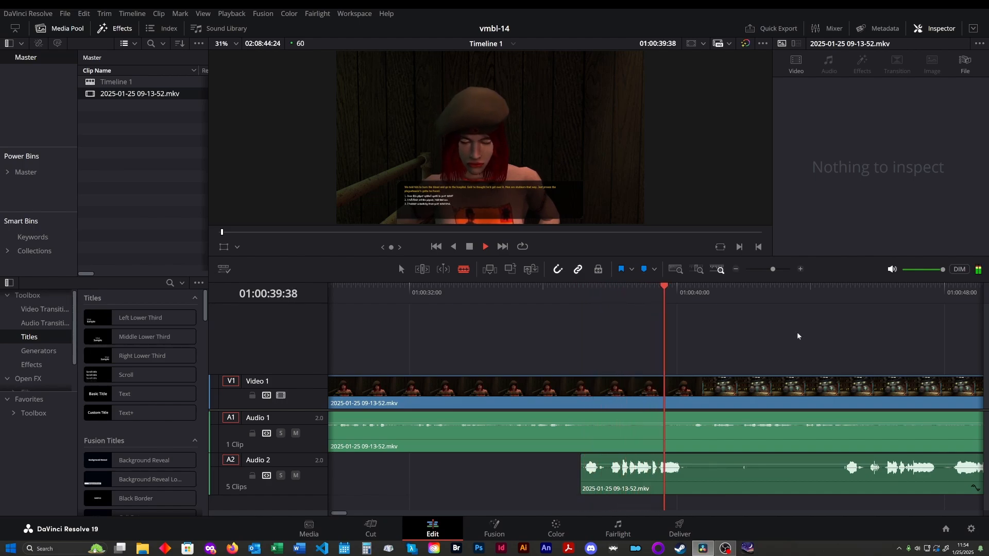
pyautogui.click(718, 474)
pyautogui.click(838, 474)
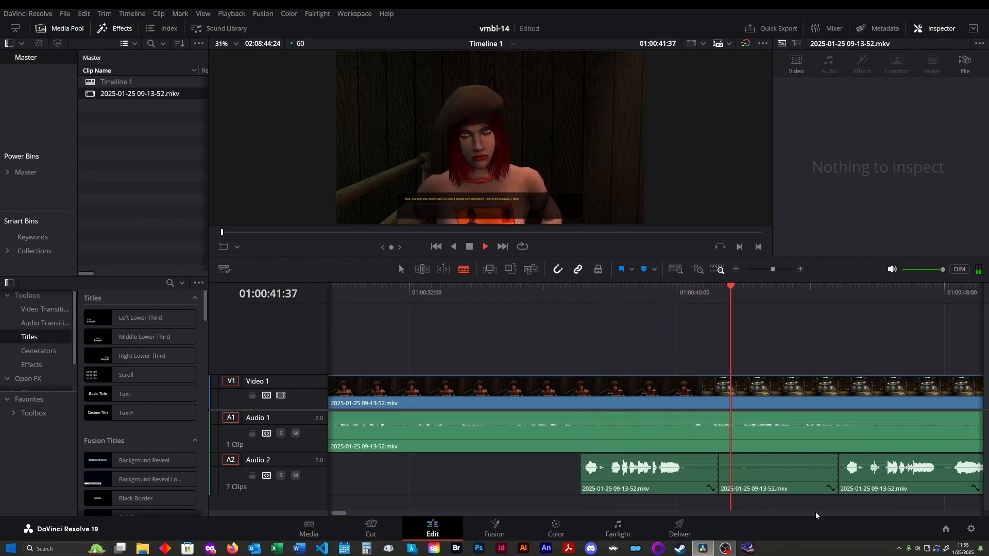
pyautogui.click(752, 473)
pyautogui.press('space')
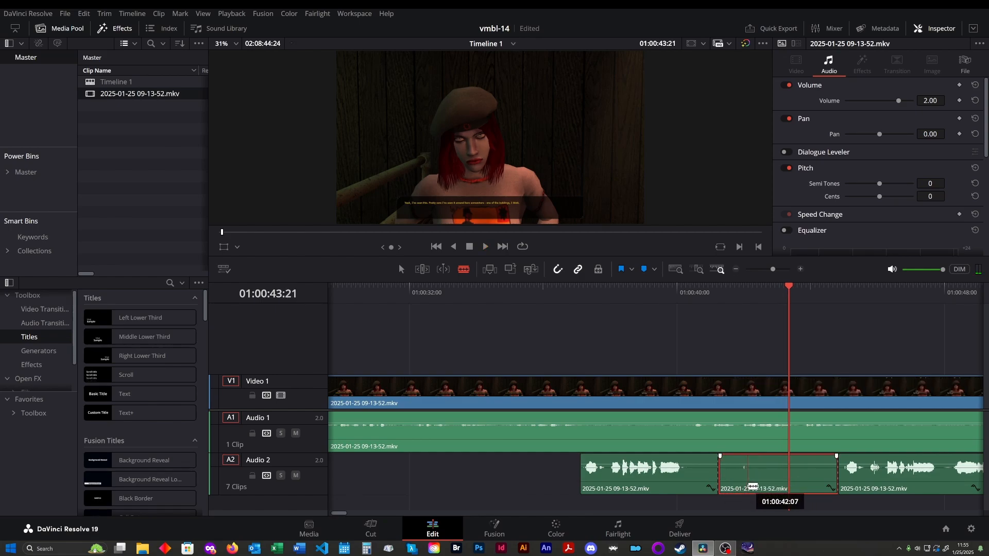
pyautogui.press('BackSpace')
# - Play on to 01:00:56:20, split Audio 2 at about 01:00:55:25 and 01:00:57:50, and delete the piece between the cuts
pyautogui.press('space')
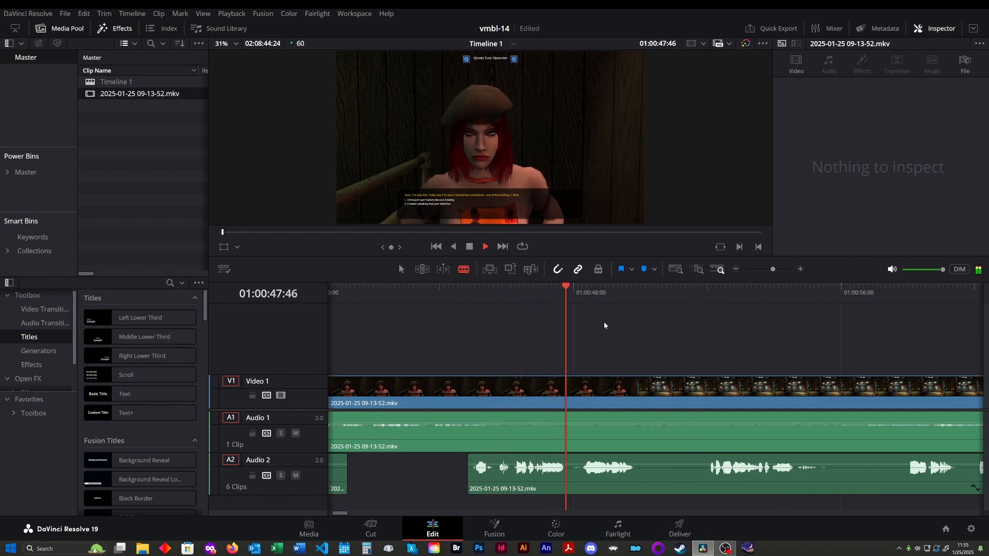
pyautogui.click(698, 298)
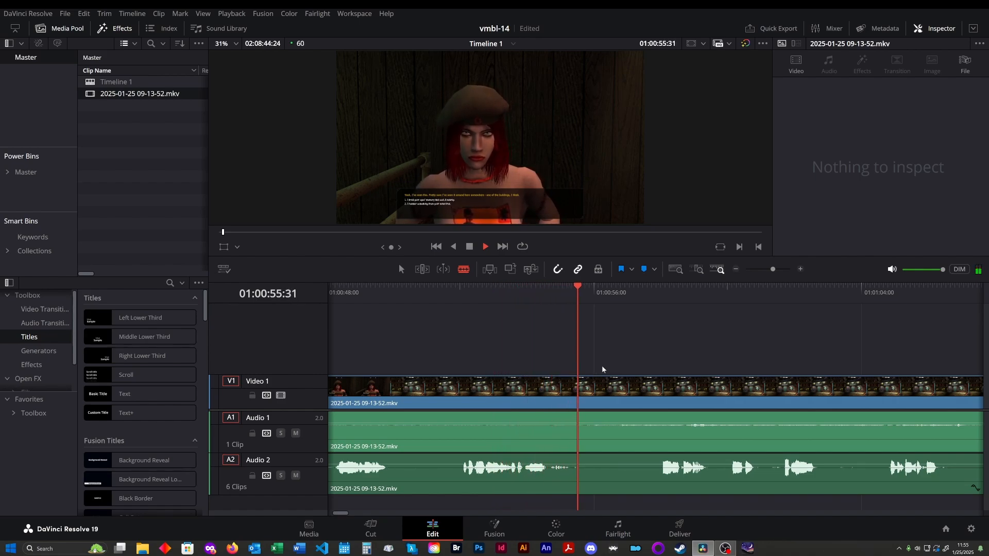
pyautogui.press('space')
pyautogui.click(576, 473)
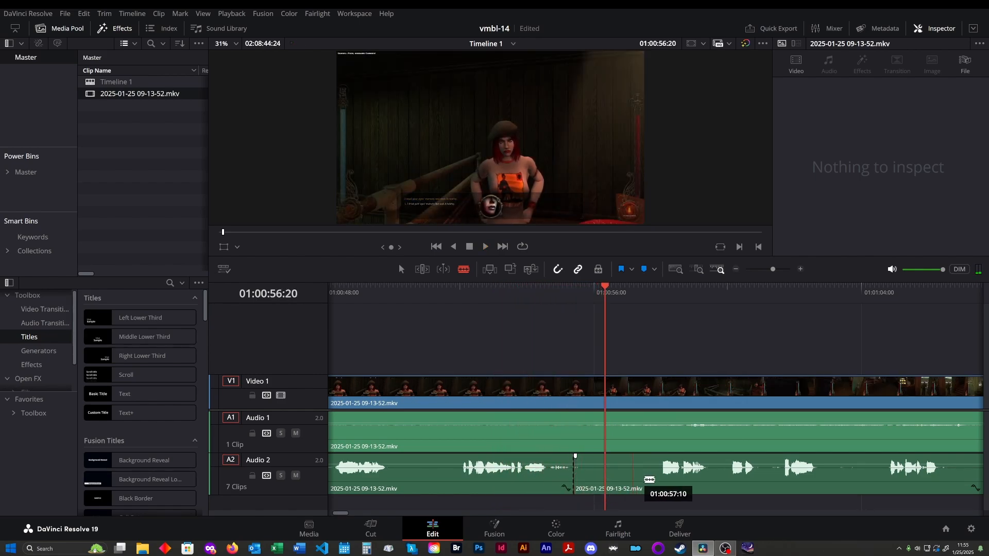
pyautogui.click(654, 483)
pyautogui.click(628, 494)
pyautogui.press('BackSpace')
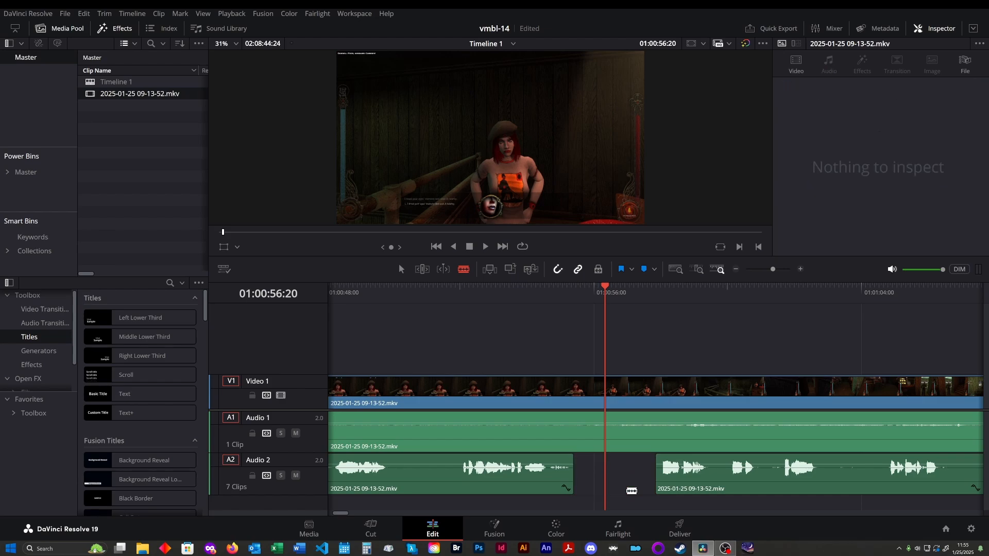
# - Play from 01:00:57:51 to 01:01:02:33 and split Audio 2 on both sides of the three gaps between about 01:01:01 and 01:01:07:30
pyautogui.click(653, 291)
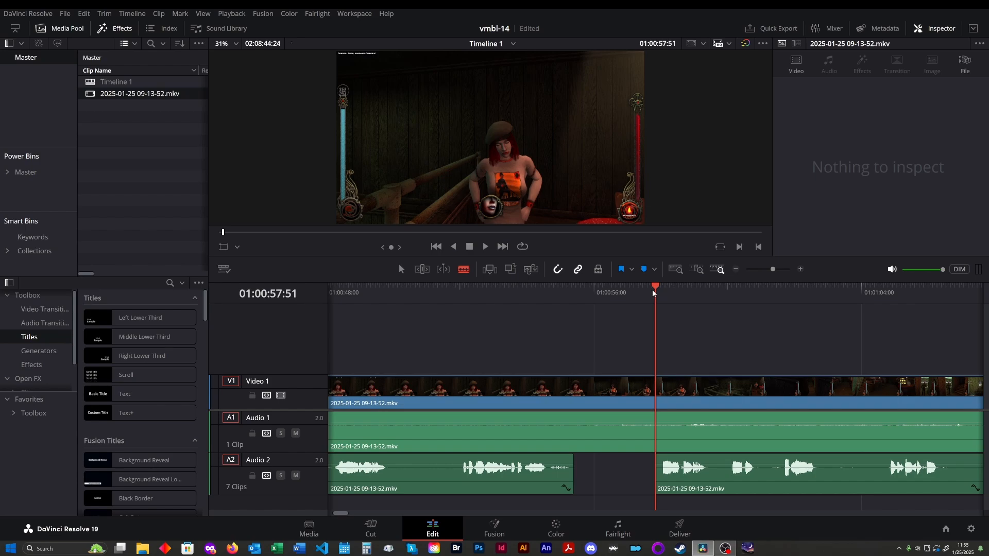
pyautogui.press('space')
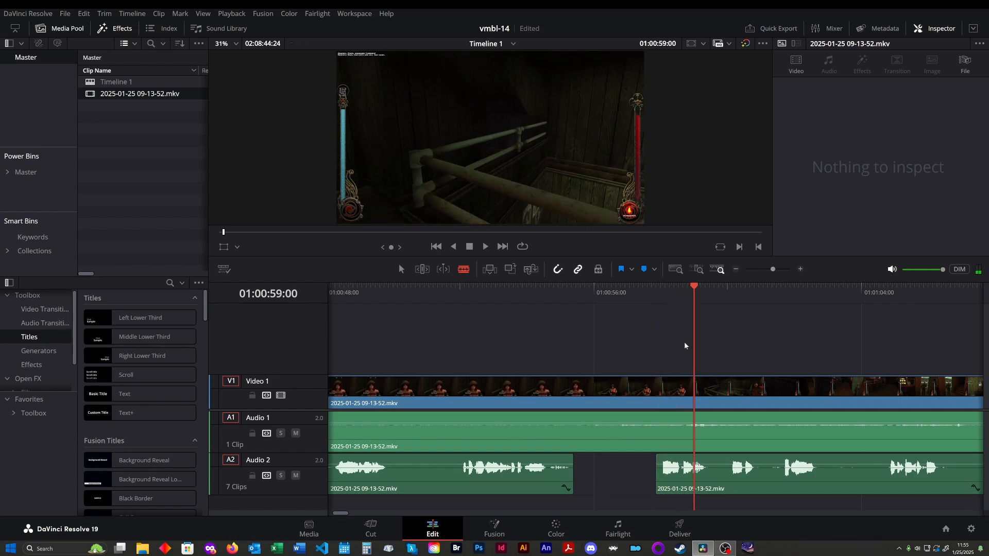
pyautogui.press('space')
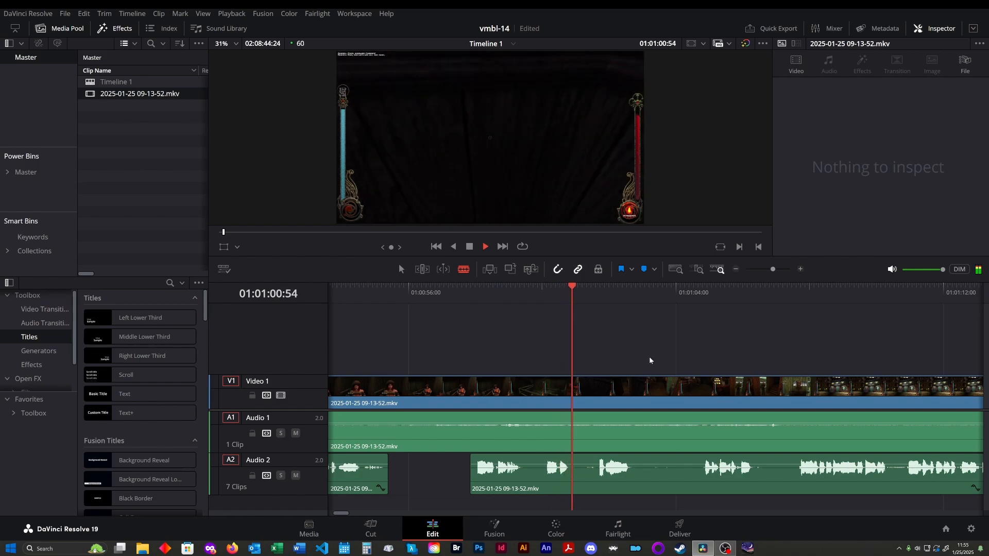
pyautogui.press('space')
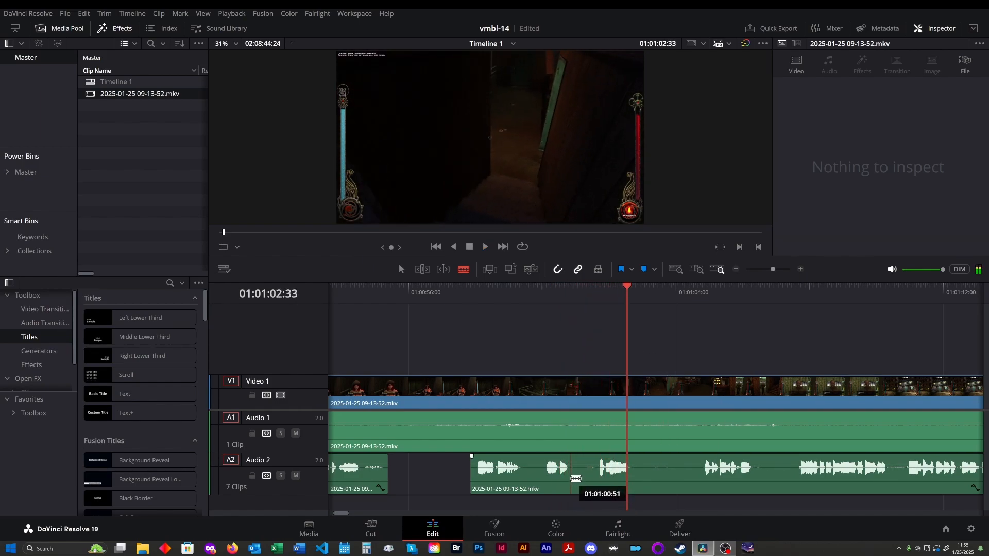
pyautogui.click(570, 477)
pyautogui.click(596, 484)
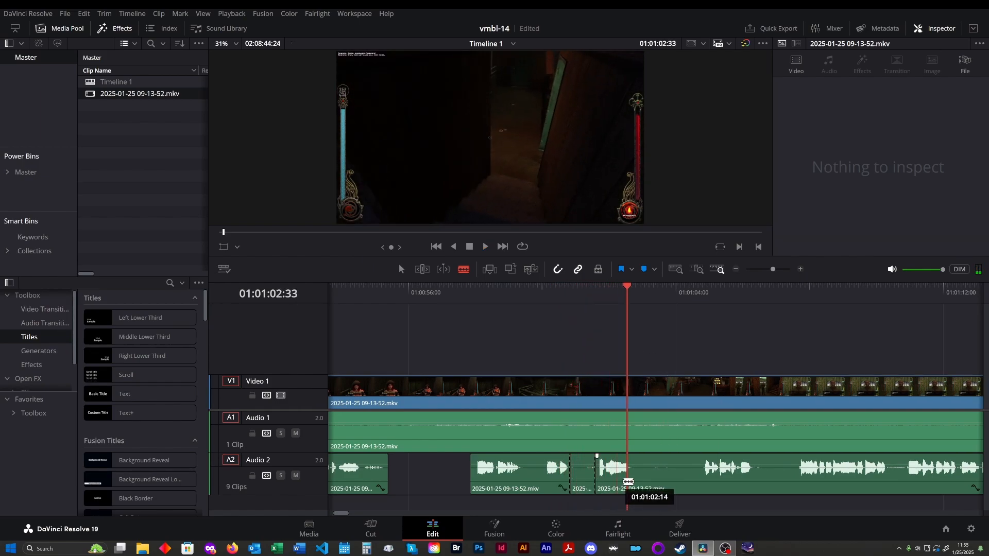
pyautogui.click(640, 484)
pyautogui.click(698, 485)
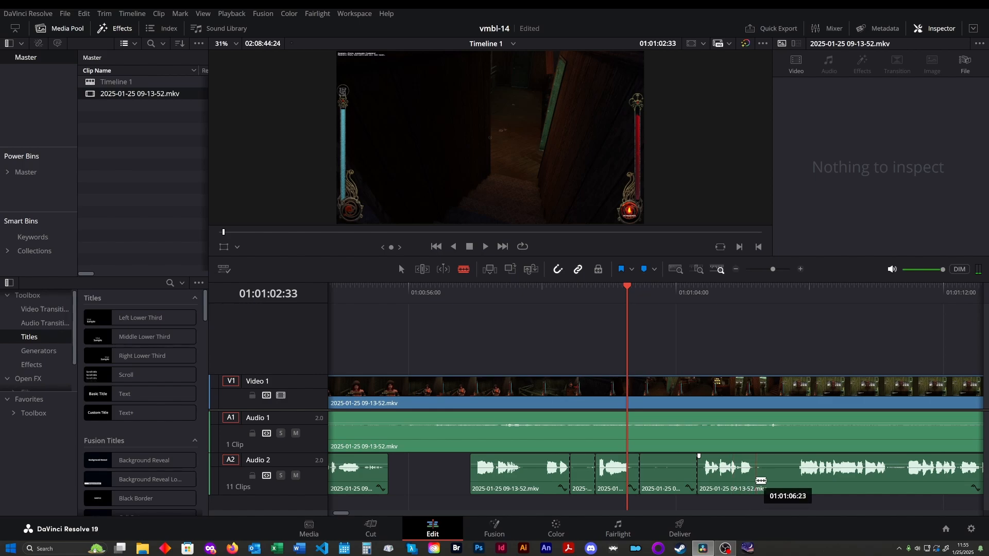
pyautogui.click(761, 481)
pyautogui.click(795, 494)
# - Delete the three Audio 2 gap pieces between the spoken parts from about 01:01:01 to 01:01:07:30
pyautogui.click(780, 492)
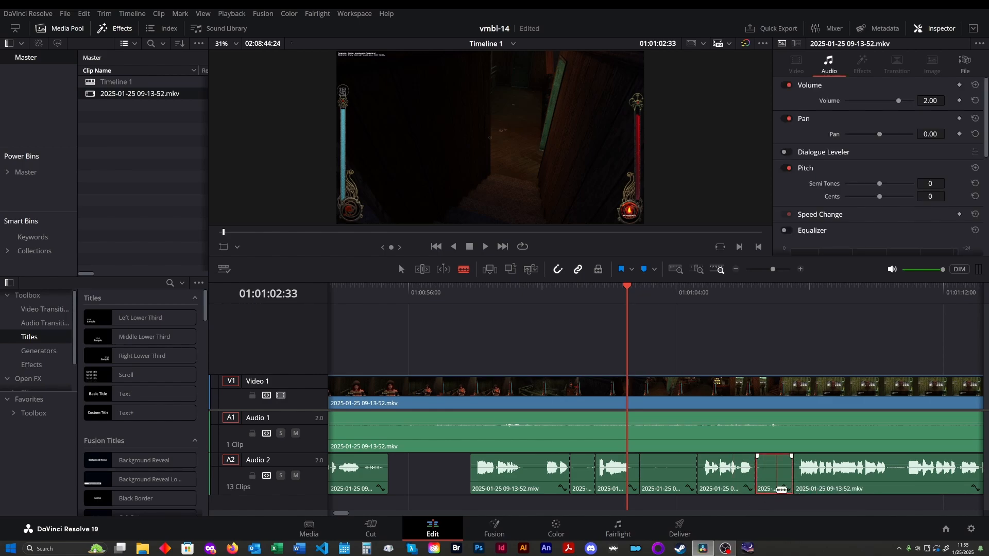
pyautogui.press('BackSpace')
pyautogui.click(670, 484)
pyautogui.press('BackSpace')
pyautogui.click(582, 489)
pyautogui.press('BackSpace')
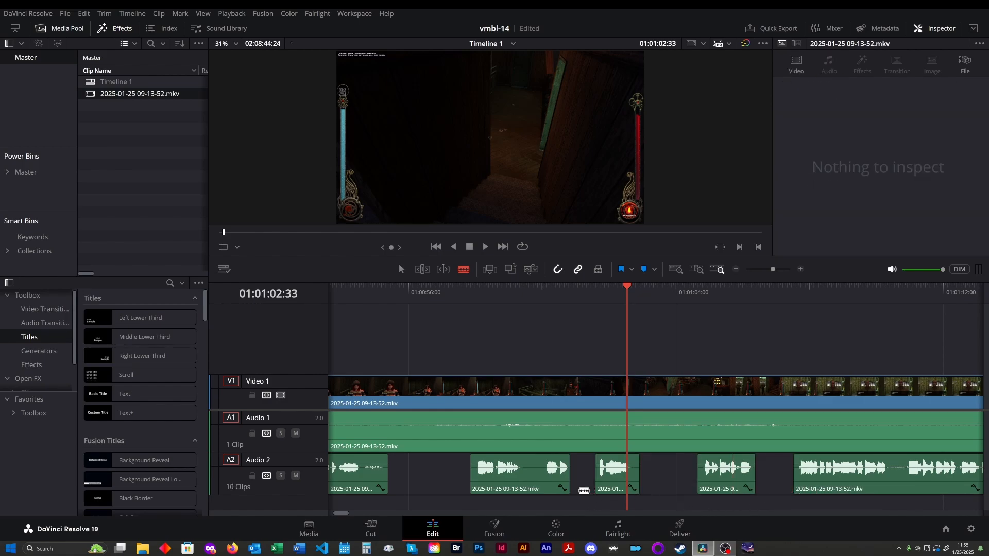
# - Play on to 01:01:16:20, replaying the passage from about 01:01:10, to check the speech for unwanted sounds
pyautogui.press('space')
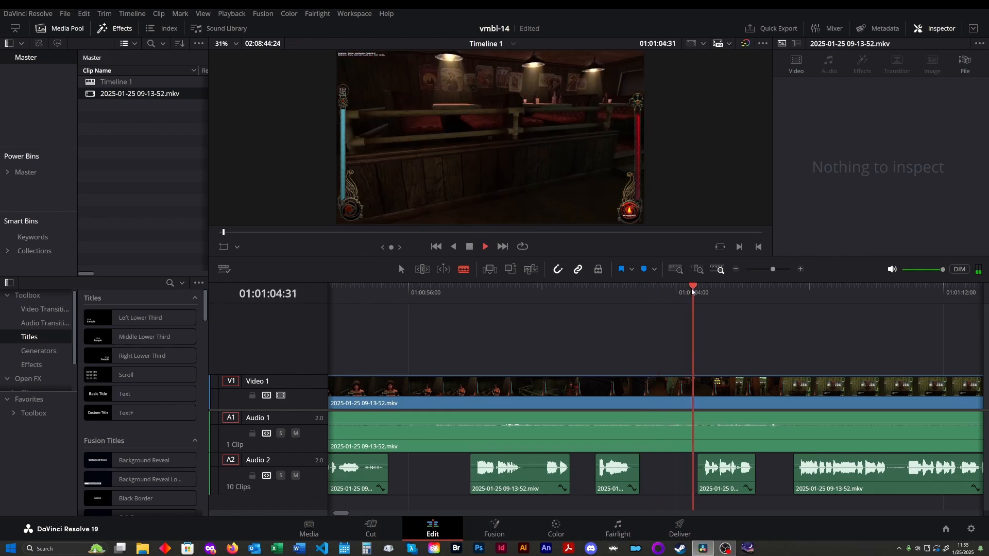
pyautogui.click(786, 296)
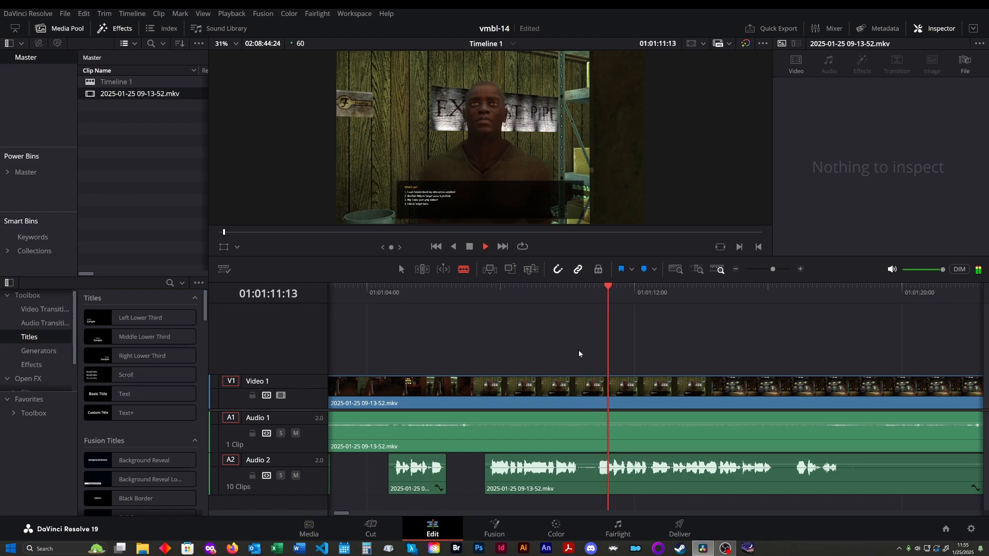
pyautogui.press('space')
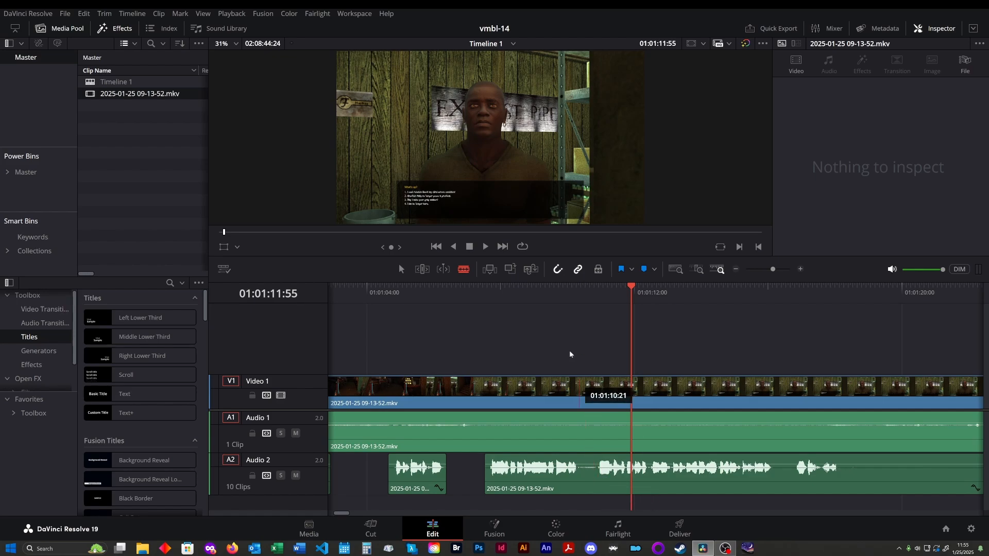
pyautogui.click(555, 292)
pyautogui.press('space')
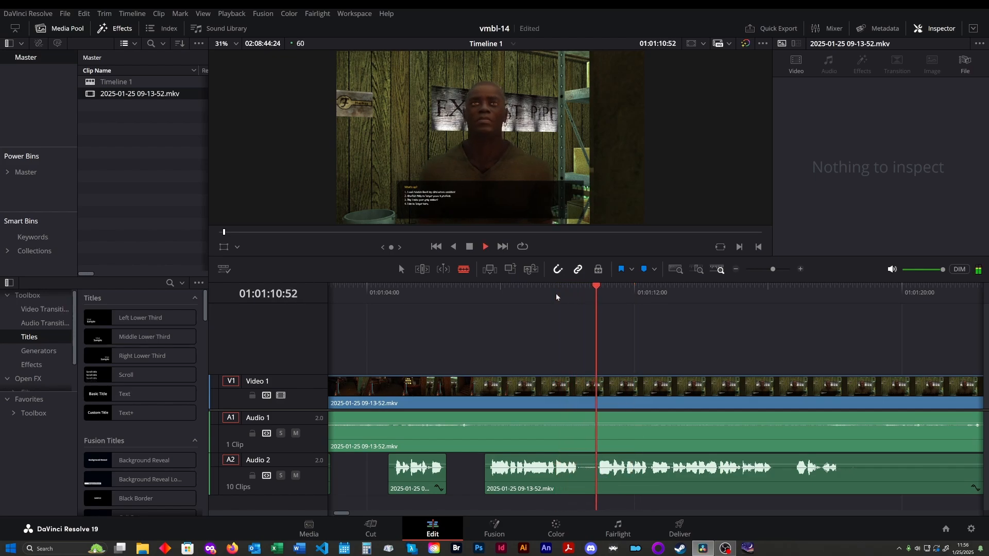
pyautogui.press('space')
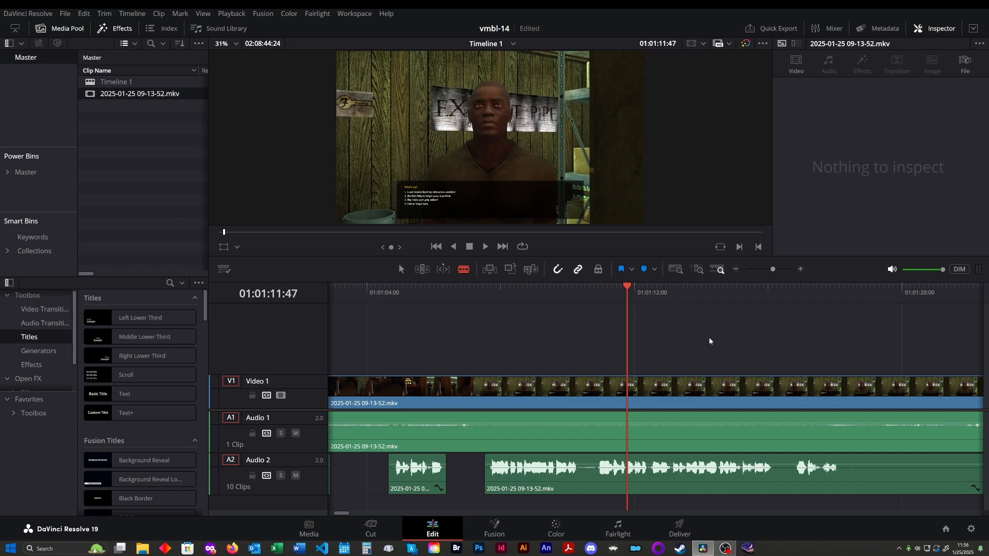
pyautogui.press('space')
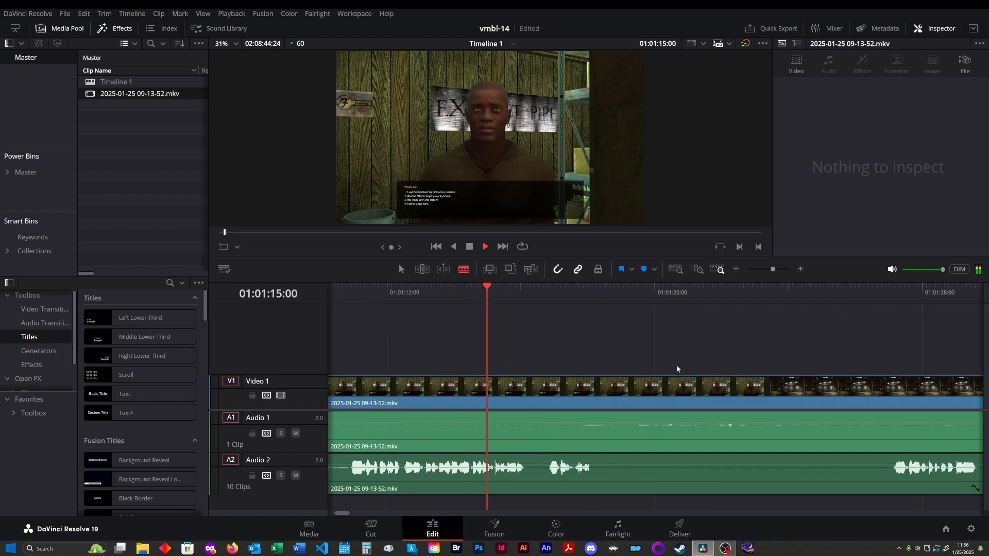
pyautogui.press('space')
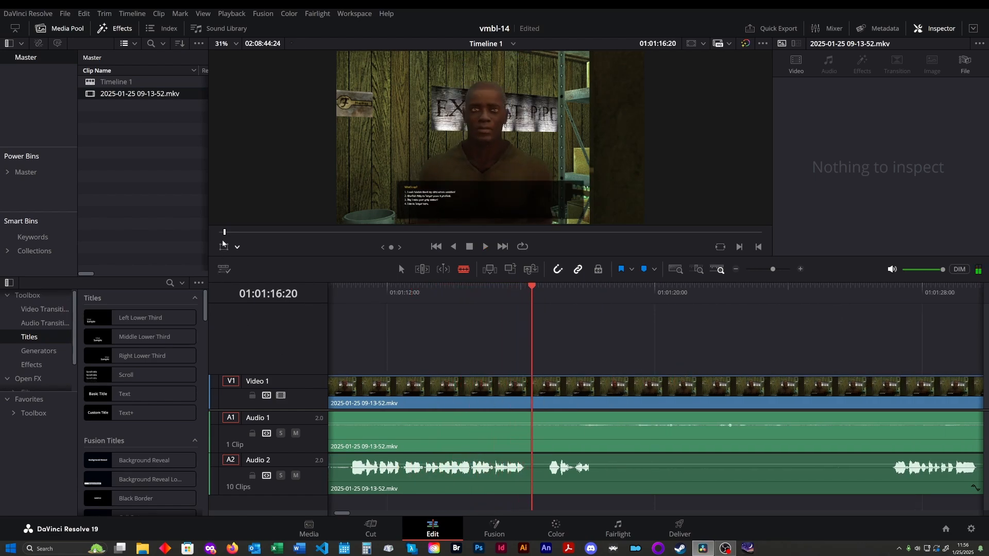
# - Split Audio 2 at about 01:01:18 and 01:01:27, and delete the piece between the spoken parts
pyautogui.press('space')
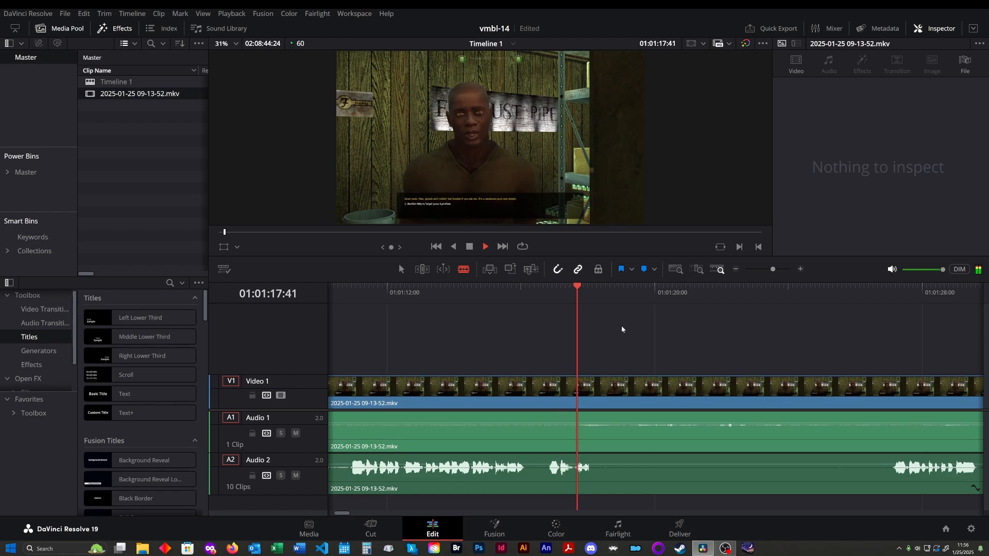
pyautogui.hotkey('ctrl', 'b')
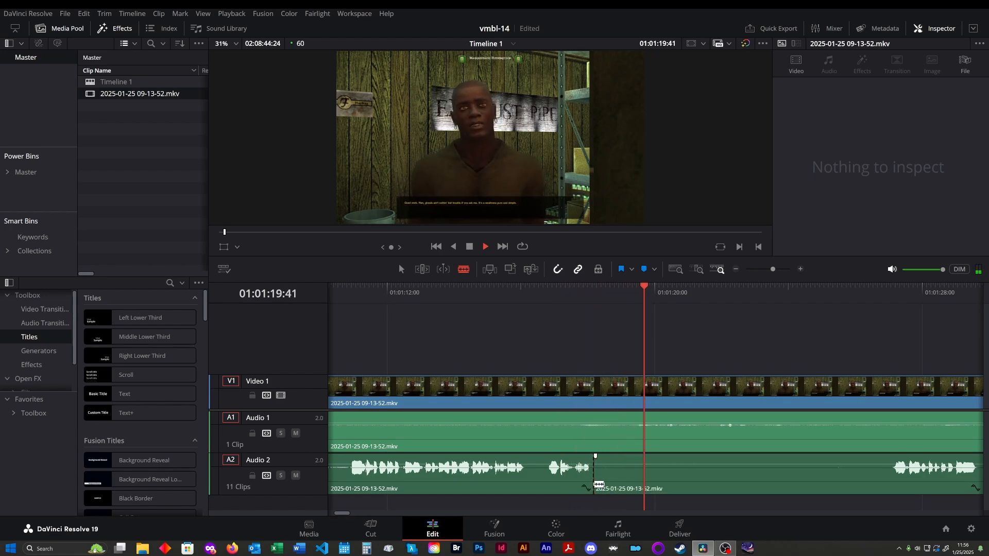
pyautogui.click(885, 495)
pyautogui.click(789, 494)
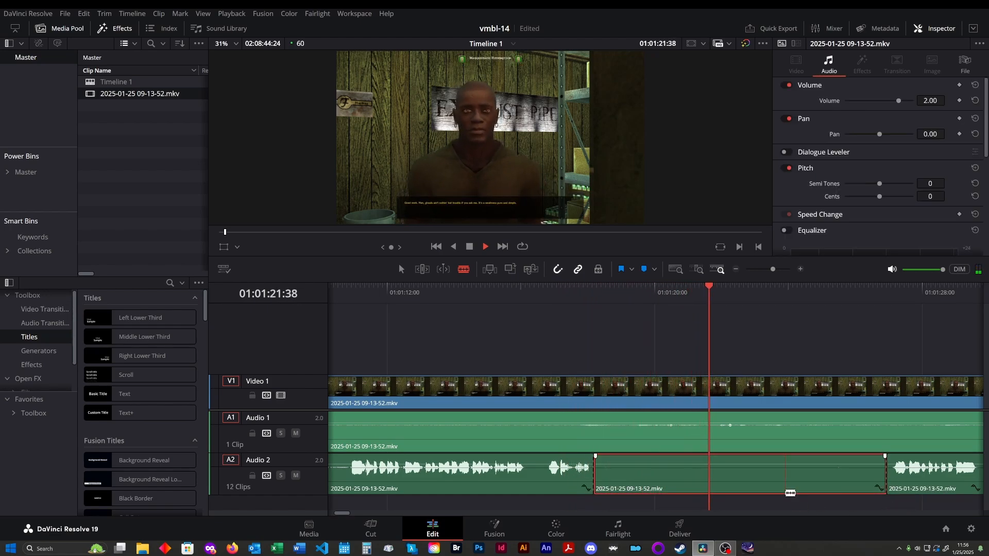
pyautogui.press('BackSpace')
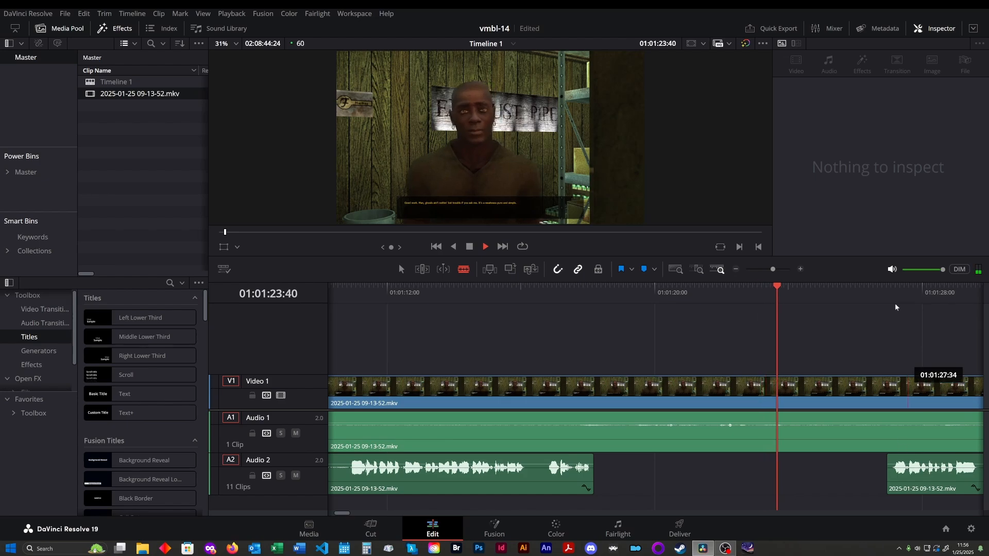
# - Play from just before the next speech at about 01:01:27, split Audio 2 at about 01:01:30 and 01:01:31:16, and delete the piece between
pyautogui.press('space')
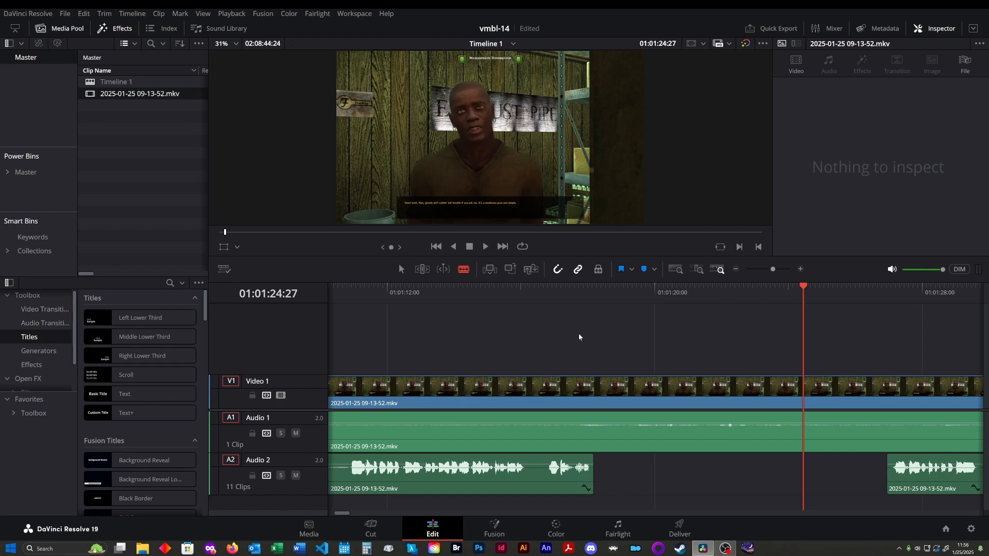
pyautogui.click(883, 290)
pyautogui.press('space')
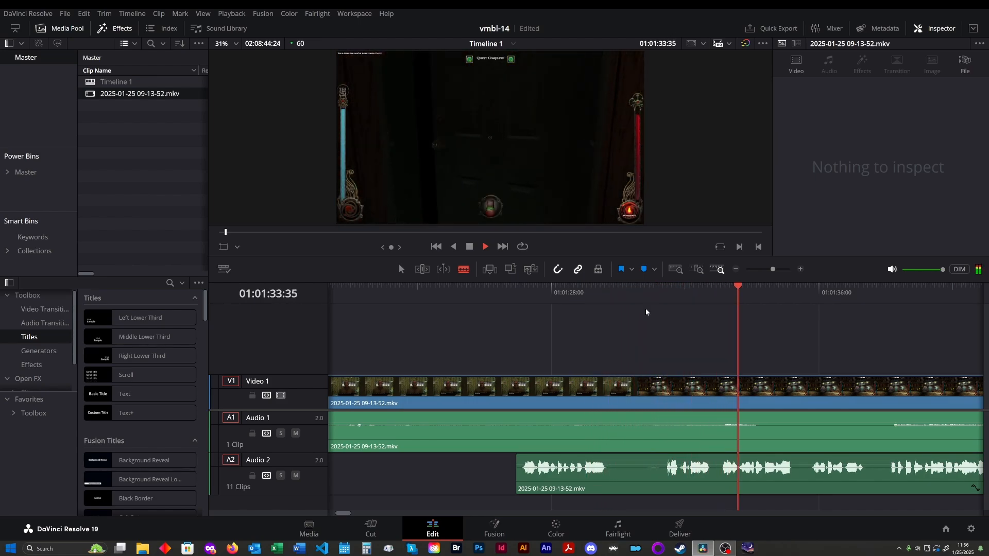
pyautogui.click(639, 291)
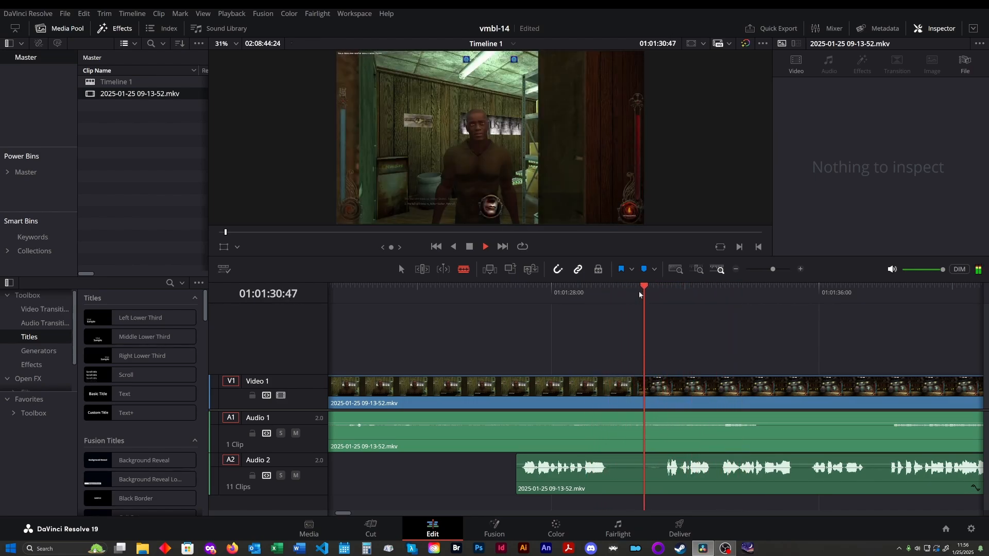
pyautogui.click(620, 474)
pyautogui.click(662, 492)
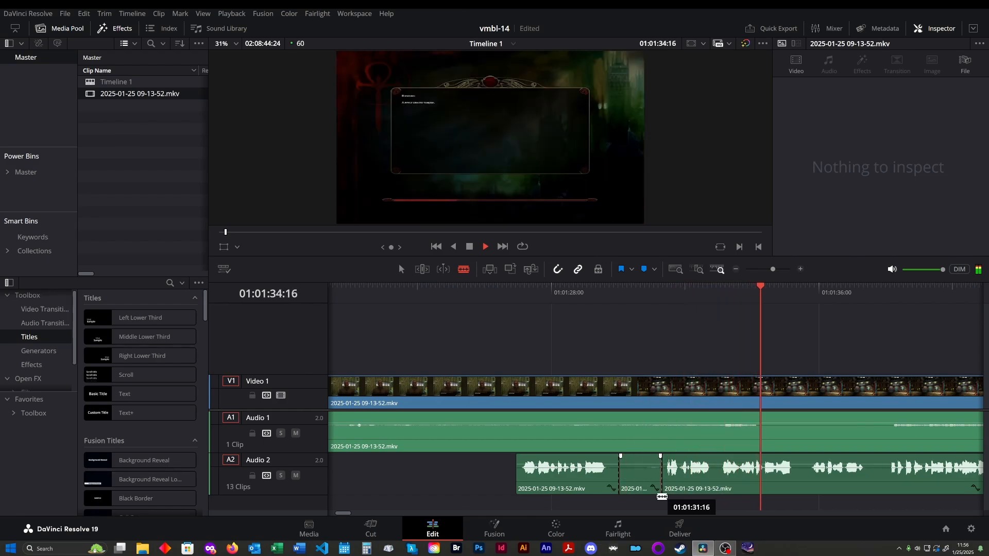
pyautogui.click(641, 479)
pyautogui.press('Delete')
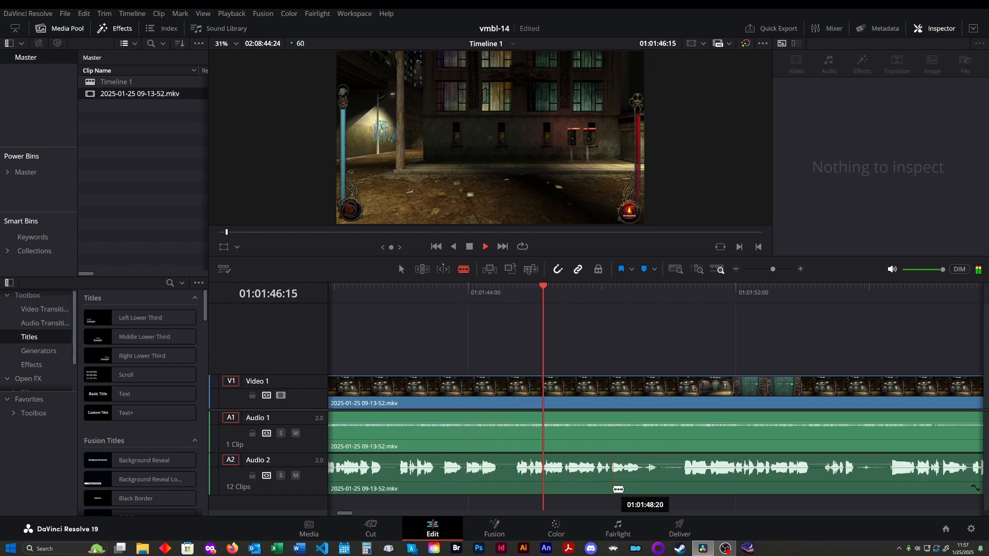
# - Play on to 01:01:54:24 to check the balance between the speech and the game sound
pyautogui.press('space')
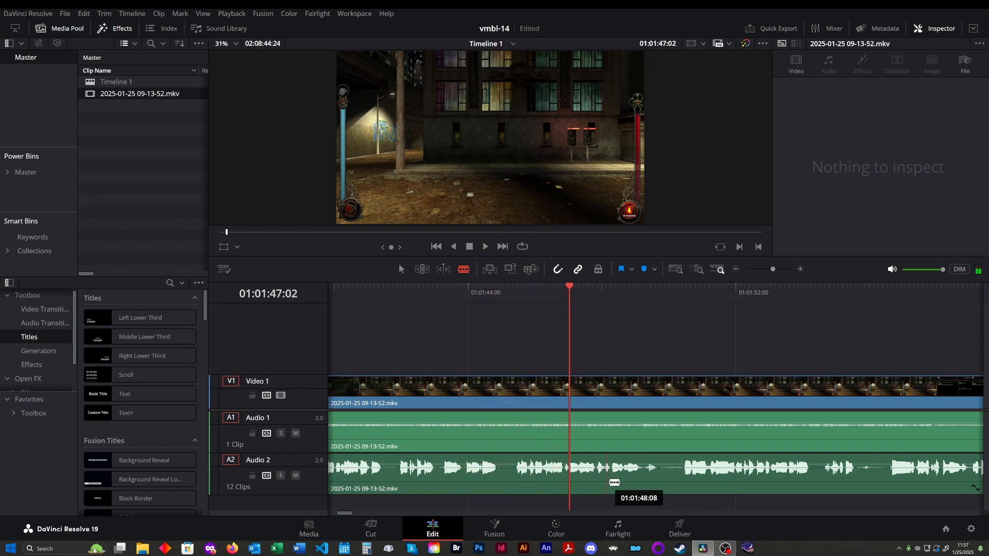
pyautogui.press('space')
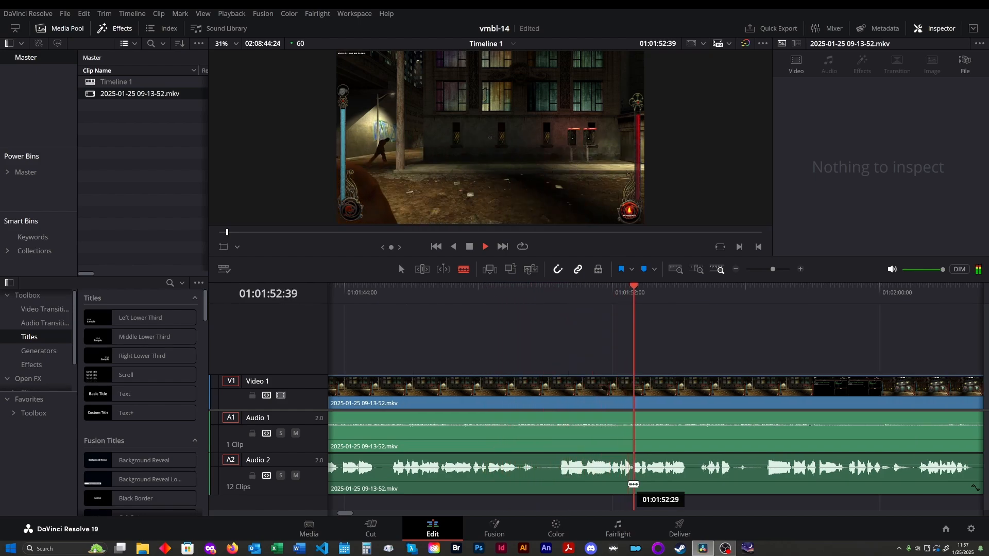
pyautogui.press('space')
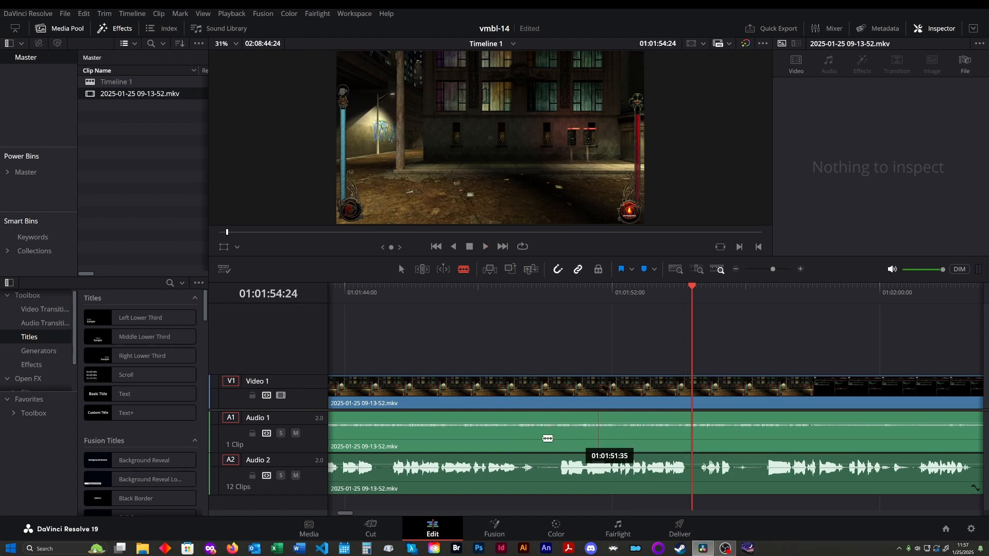
# - Return to about 01:01:36:46 and play to about 01:01:38 to find where the game sound sets in on Audio 1
pyautogui.hscroll(-5, 547, 357)
pyautogui.hscroll(-1, 547, 357)
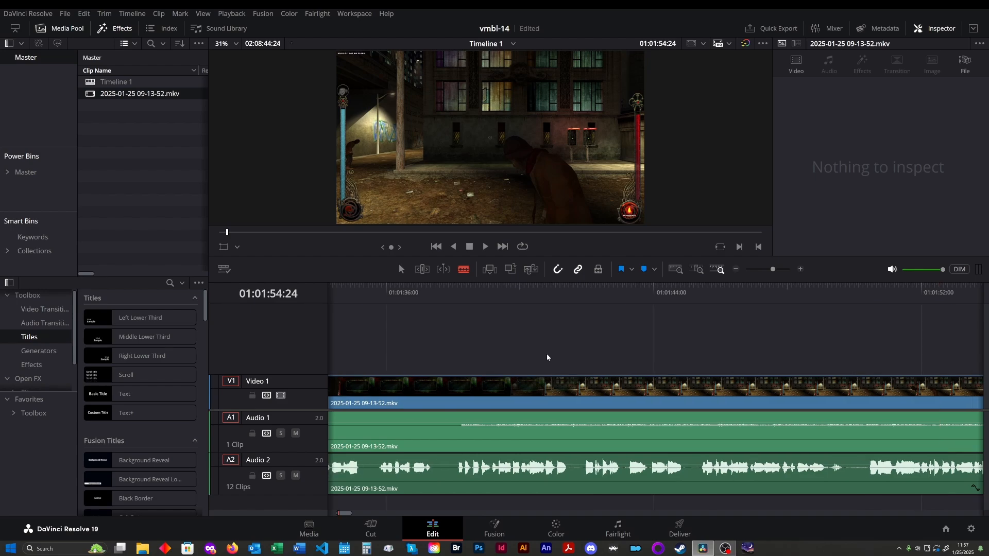
pyautogui.click(452, 292)
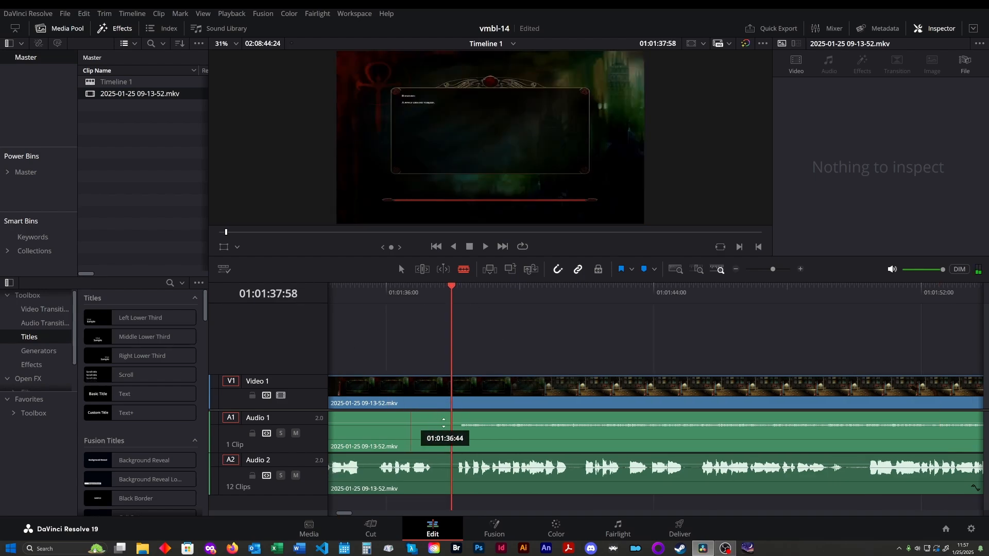
pyautogui.click(438, 292)
pyautogui.click(414, 292)
pyautogui.scroll(-2, 427, 364)
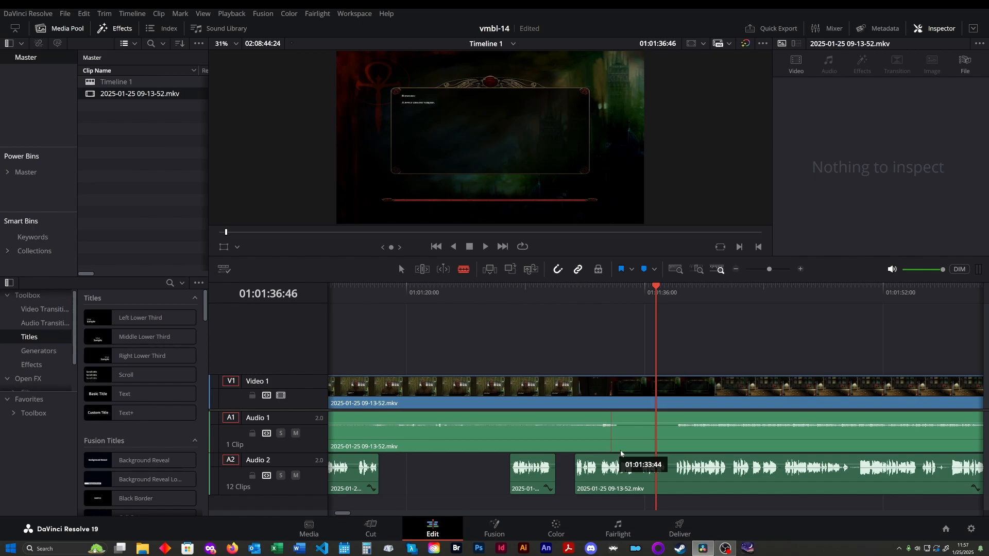
pyautogui.scroll(6, 657, 460)
pyautogui.scroll(-4, 658, 460)
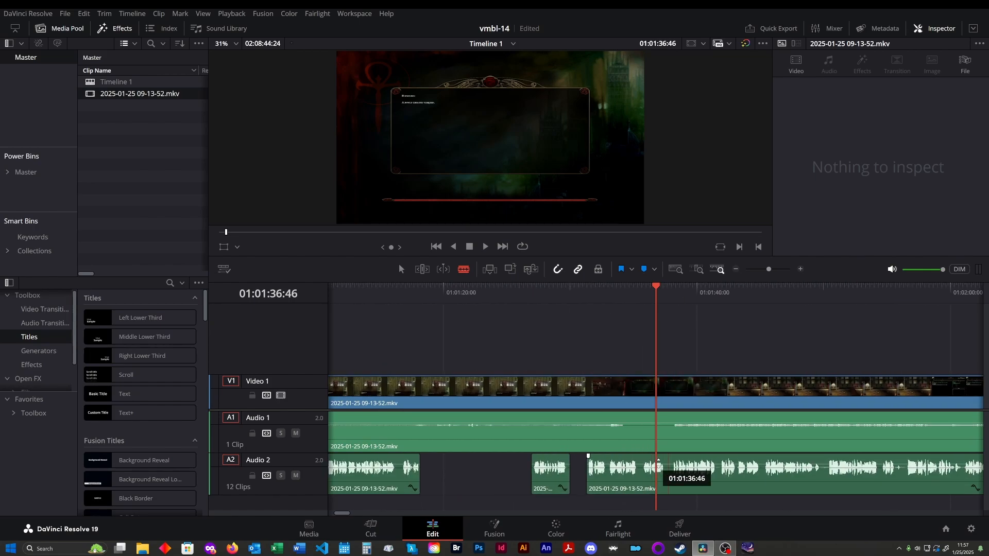
pyautogui.hscroll(3, 658, 460)
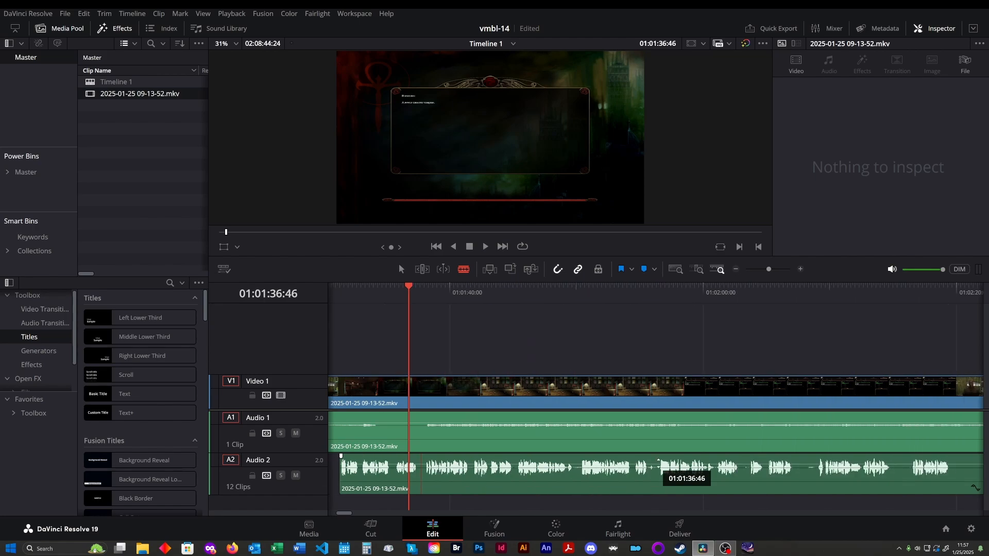
pyautogui.hscroll(-4, 663, 462)
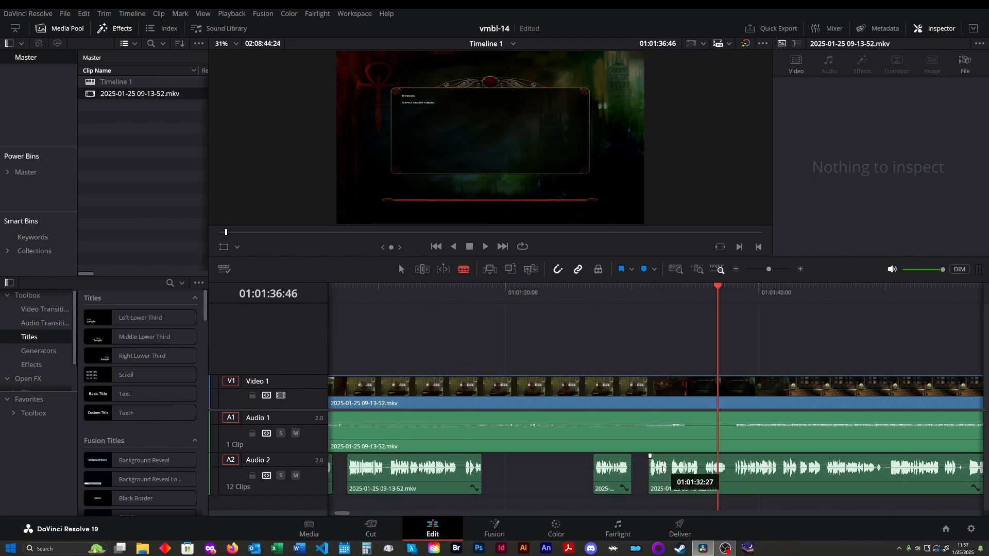
pyautogui.hscroll(3, 663, 462)
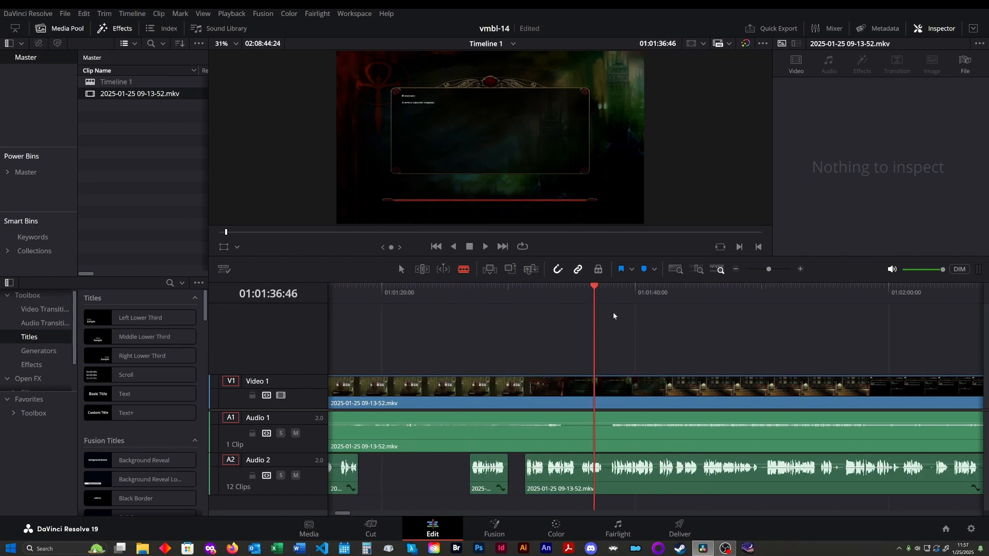
pyautogui.press('space')
pyautogui.press('space')
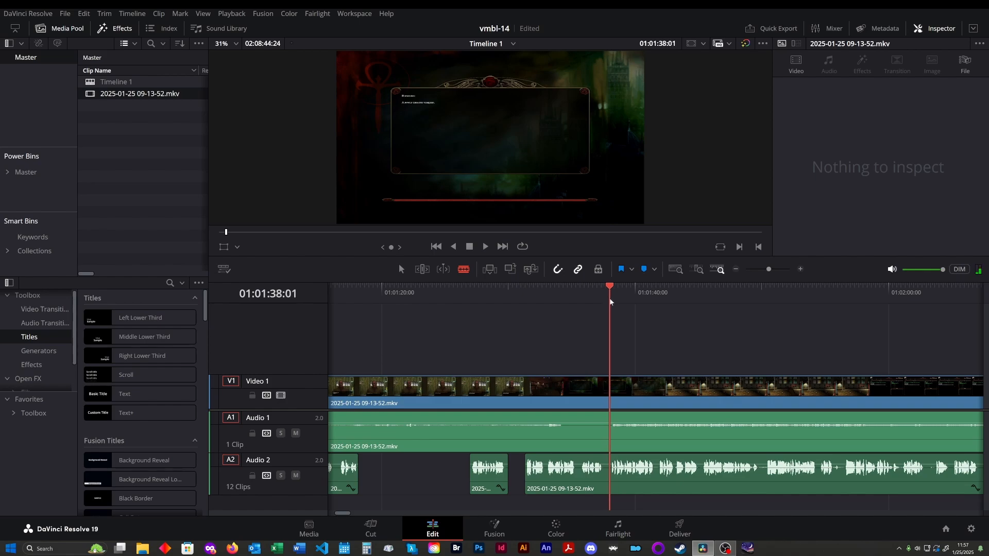
# - Split the Audio 1 clip at 01:01:38:08, just before the game sound sets in
pyautogui.scroll(5, 566, 453)
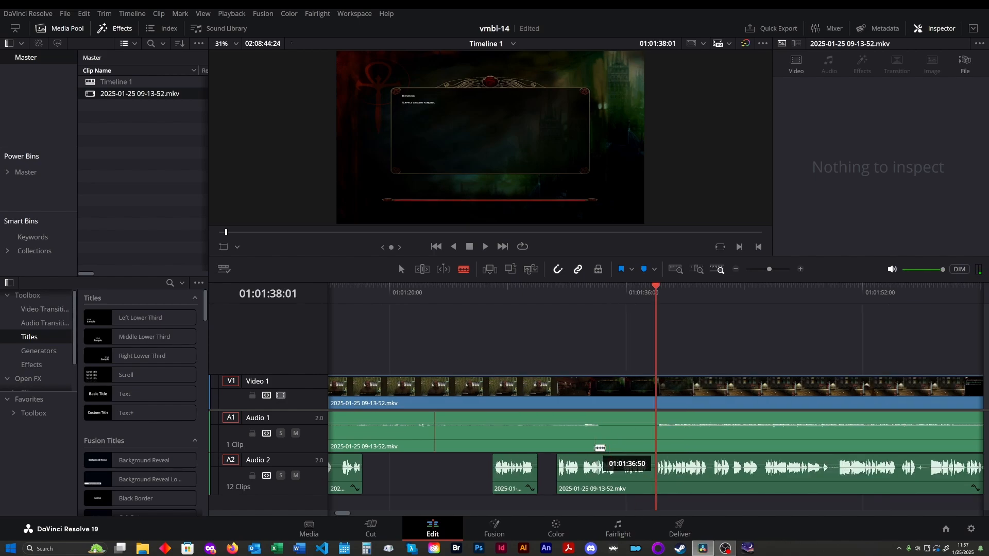
pyautogui.click(663, 291)
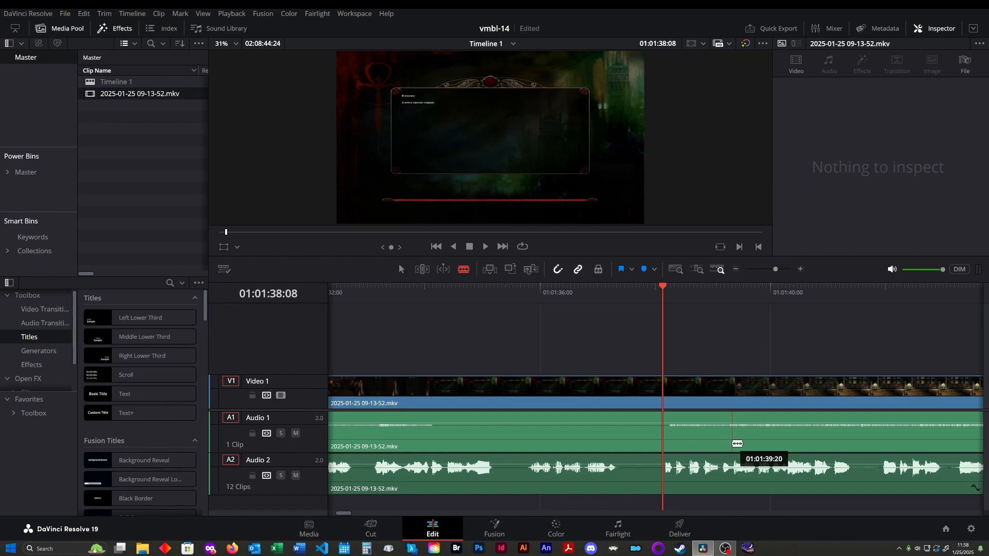
pyautogui.press('a')
pyautogui.click(734, 448)
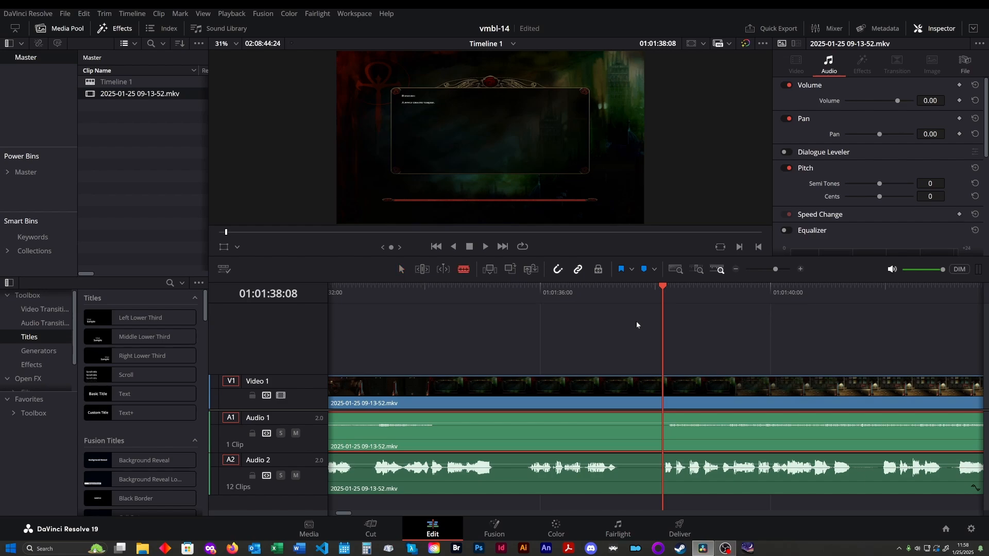
pyautogui.press('b')
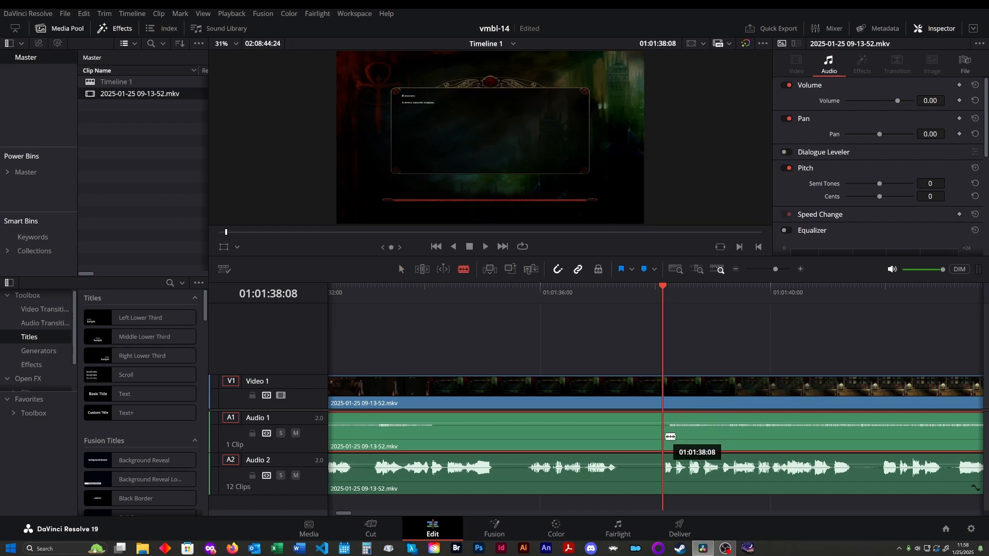
pyautogui.click(670, 437)
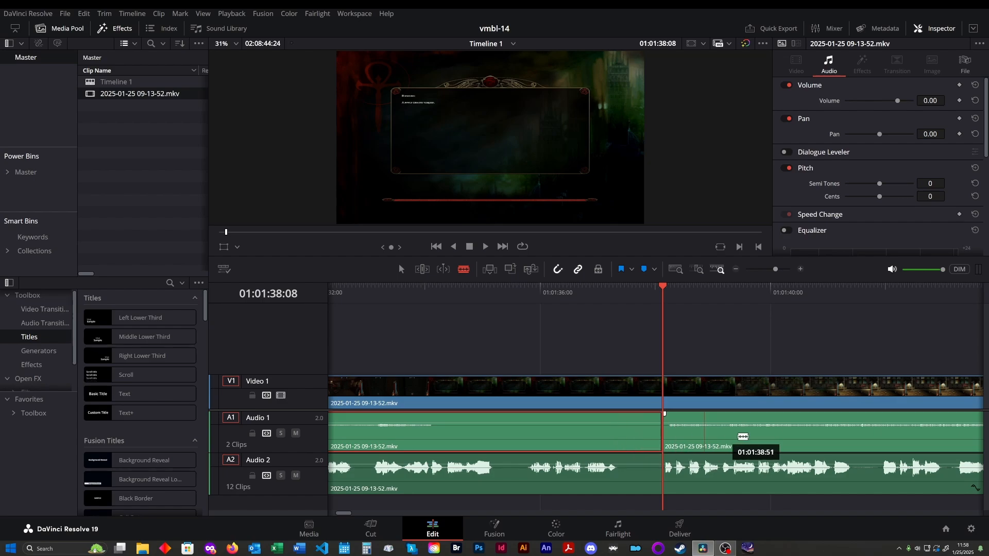
# - Raise the volume of the Audio 1 piece after 01:01:38:08 and play it from near the cut
pyautogui.press('a')
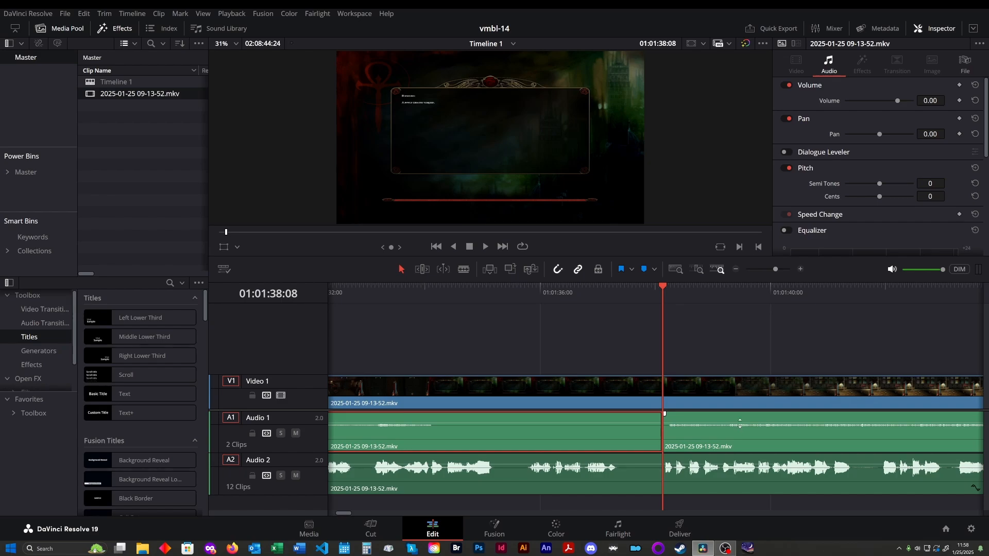
pyautogui.moveTo(739, 423)
pyautogui.mouseDown()
pyautogui.moveTo(742, 443)
pyautogui.moveTo(743, 415)
pyautogui.mouseUp()
pyautogui.press('space')
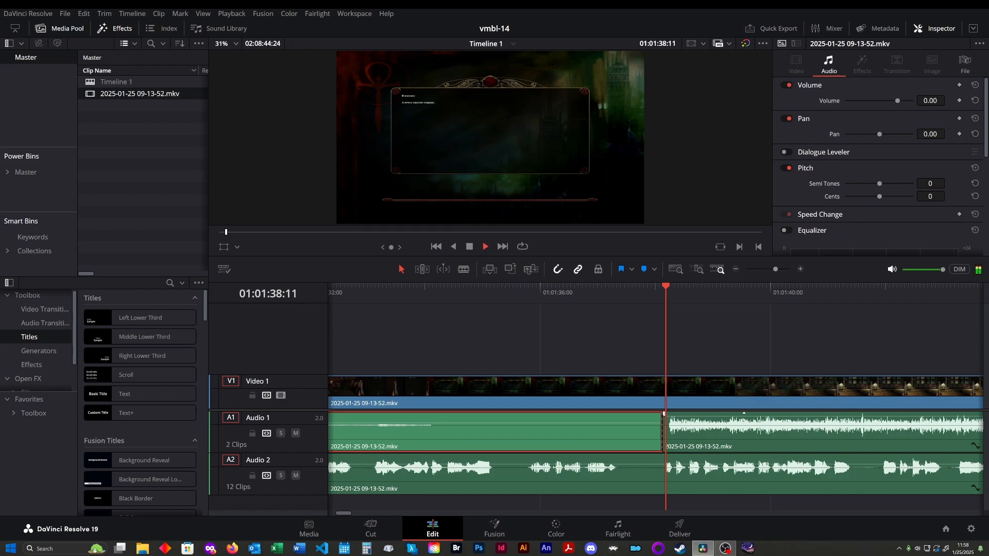
pyautogui.click(665, 297)
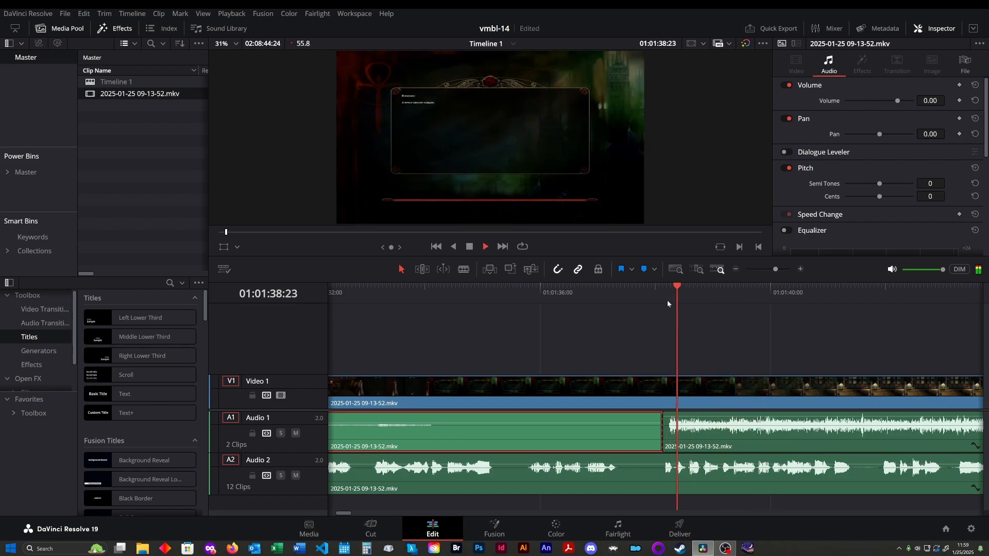
# - Lower the volume of the Audio 1 piece after the cut and listen on to 01:01:42:29
pyautogui.moveTo(760, 416); pyautogui.dragTo(758, 424)
pyautogui.press('space')
pyautogui.press('space')
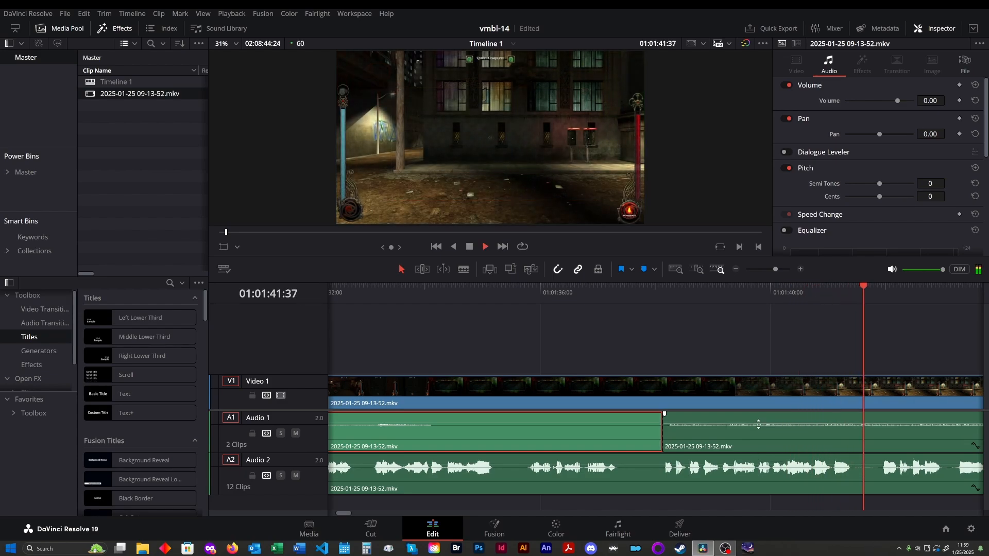
pyautogui.press('space')
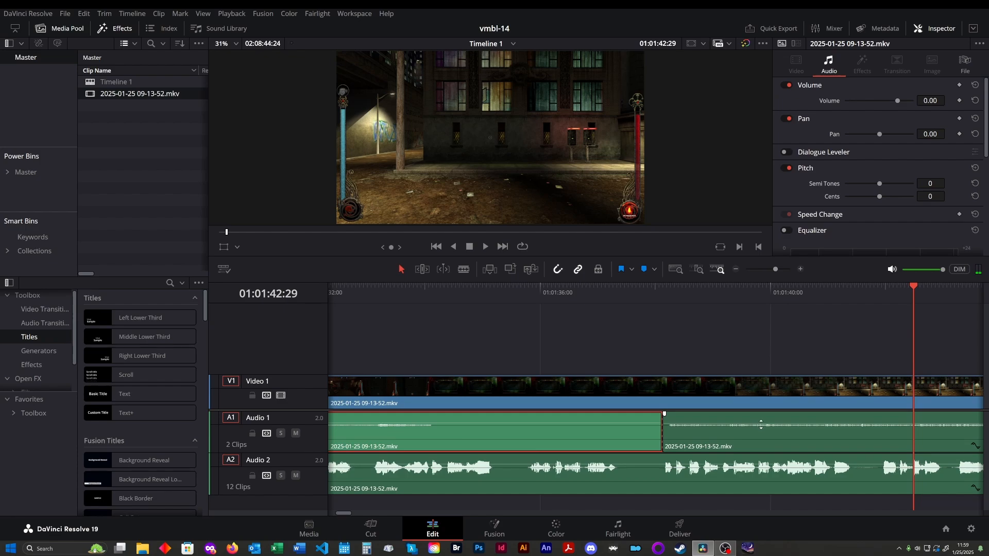
# - Lower the same Audio 1 piece slightly further and replay it from shortly after the cut to about 01:01:47:50
pyautogui.moveTo(761, 425); pyautogui.dragTo(760, 425)
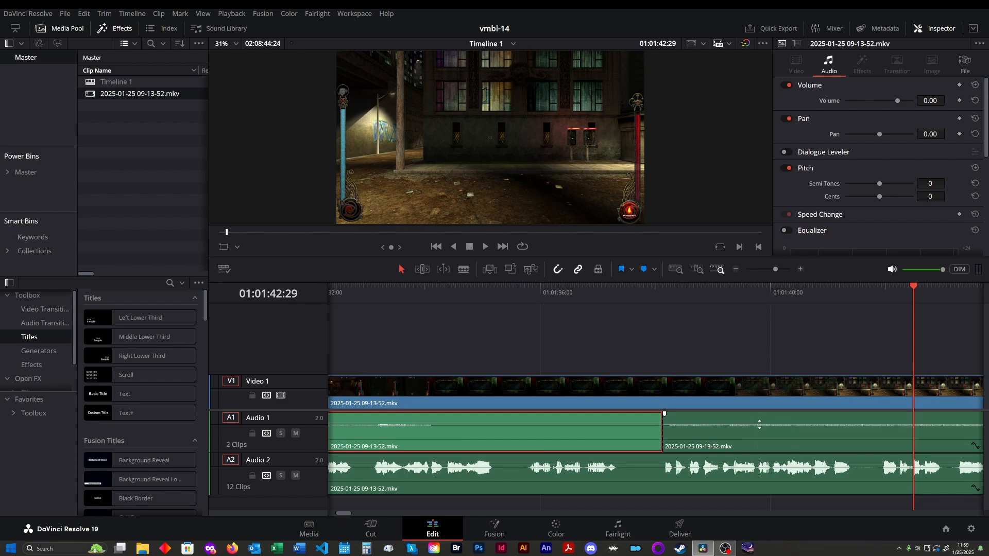
pyautogui.press('space')
pyautogui.click(682, 296)
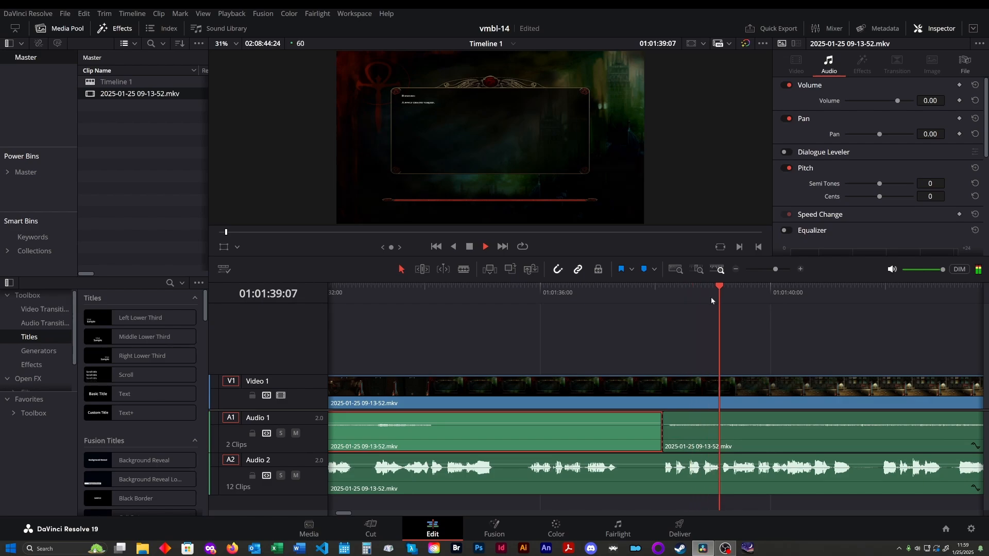
pyautogui.click(932, 287)
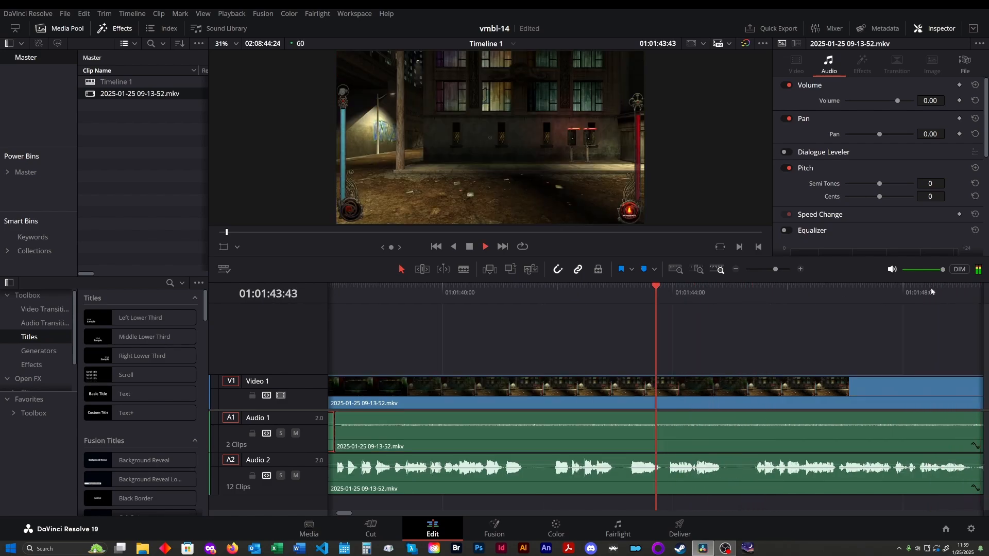
pyautogui.click(858, 298)
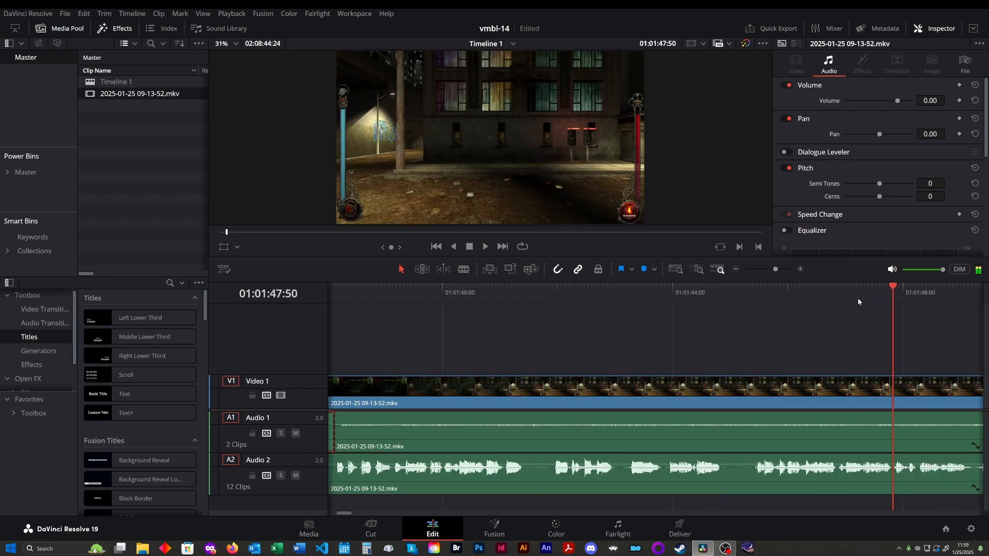
# - Undo the volume changes and the split in the Audio 1 clip
pyautogui.click(436, 247)
pyautogui.click(436, 247)
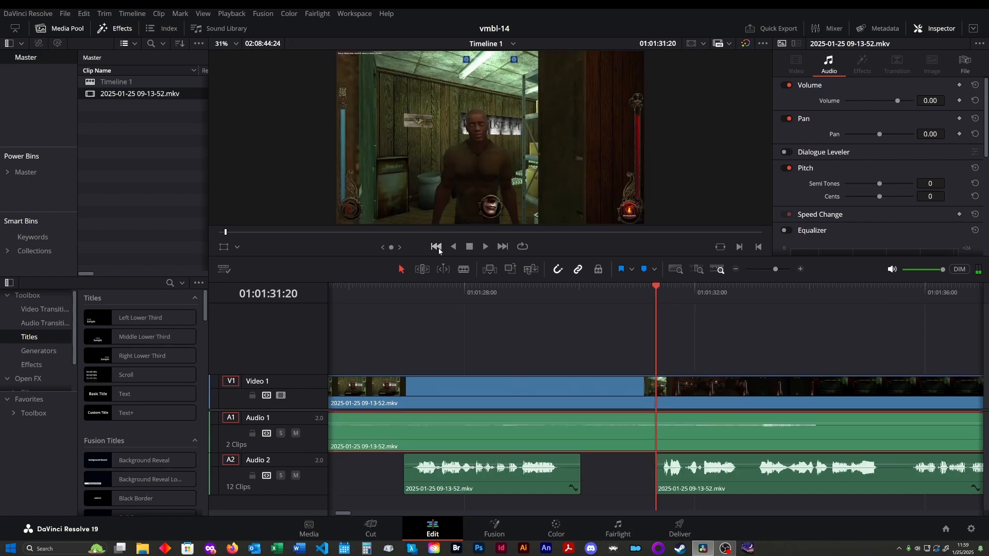
pyautogui.click(502, 246)
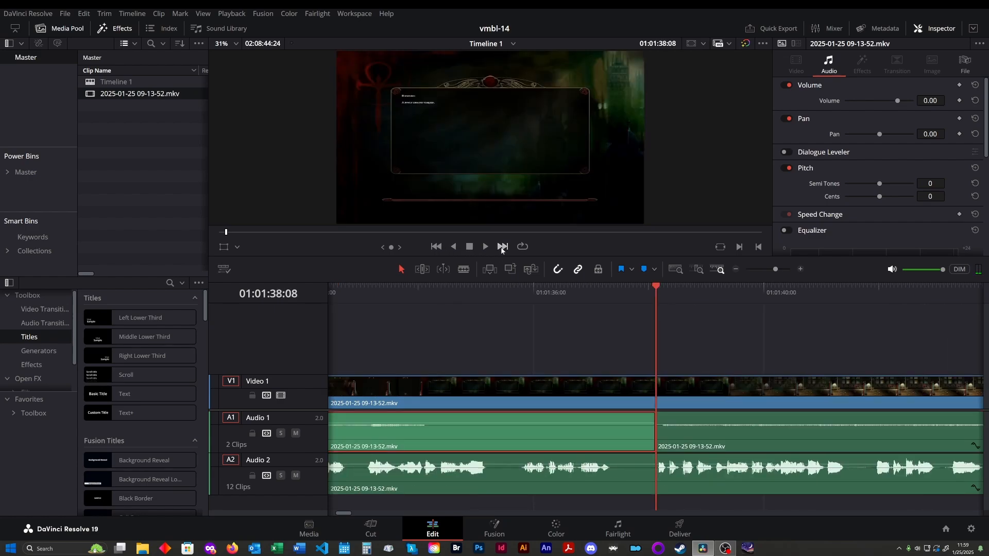
pyautogui.click(711, 333)
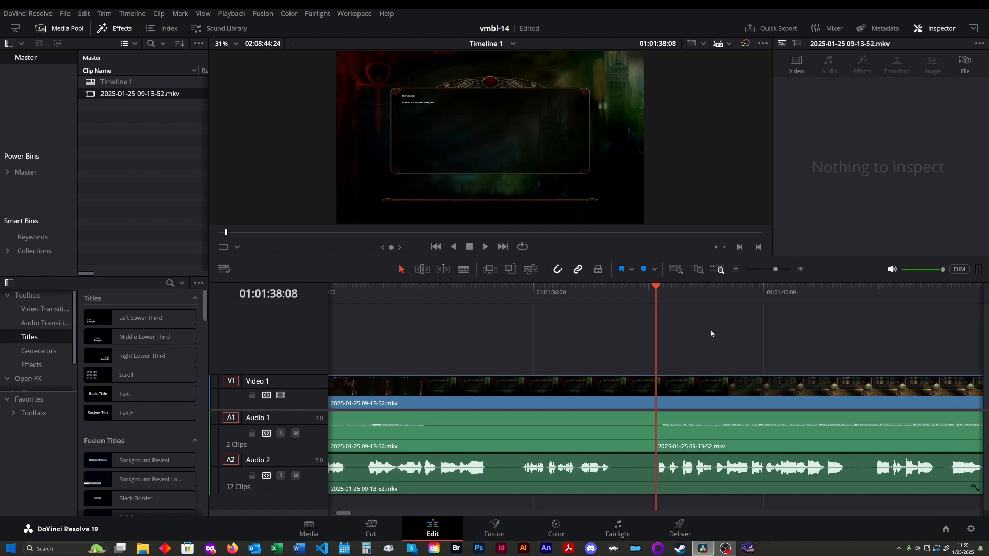
pyautogui.click(644, 288)
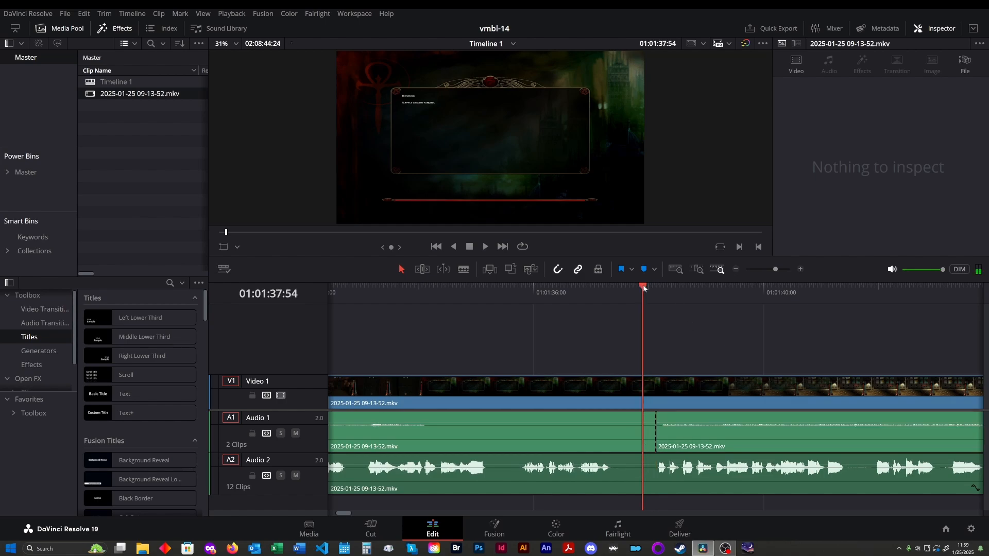
pyautogui.hotkey('ctrl', 'z')
# - Add Volume keyframes to the Audio 1 clip at 01:01:38:11 and 01:01:38:14, just before the game sound sets in
pyautogui.moveTo(648, 287); pyautogui.dragTo(660, 302)
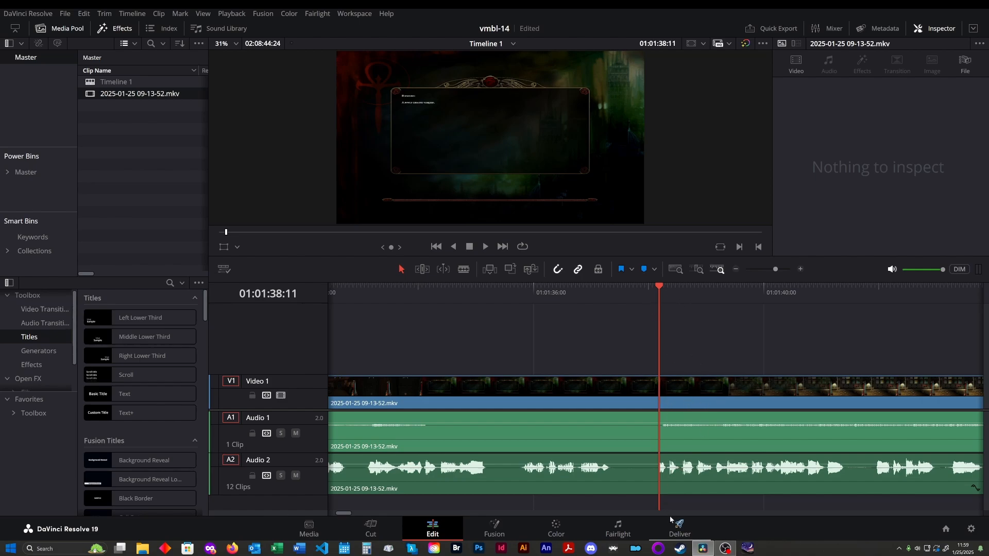
pyautogui.scroll(2, 669, 516)
pyautogui.scroll(2, 684, 458)
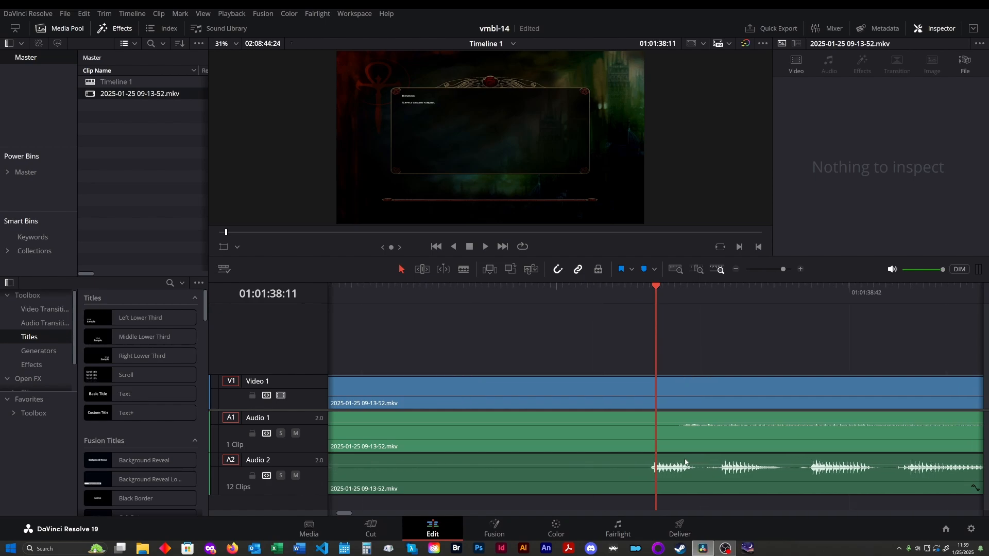
pyautogui.scroll(1, 687, 462)
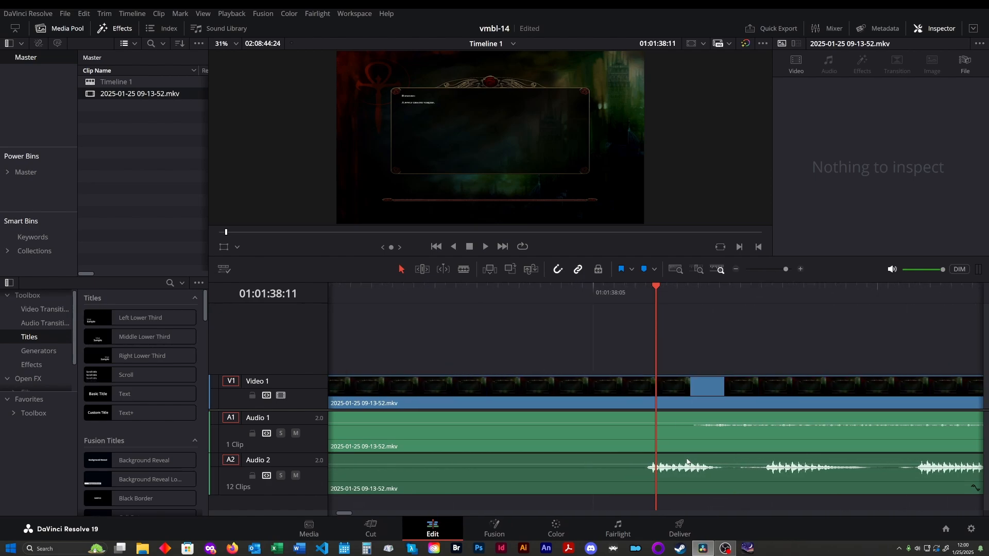
pyautogui.click(674, 448)
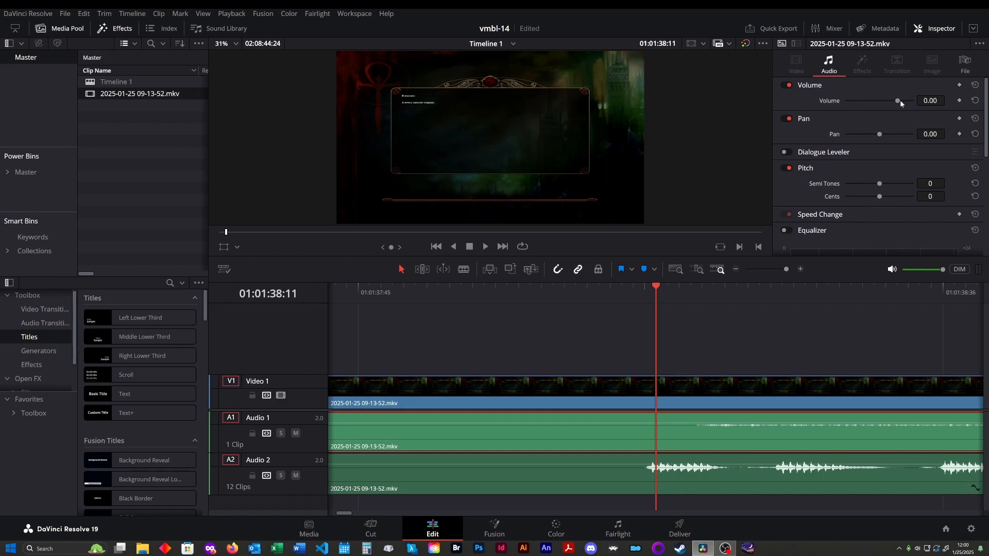
pyautogui.click(960, 100)
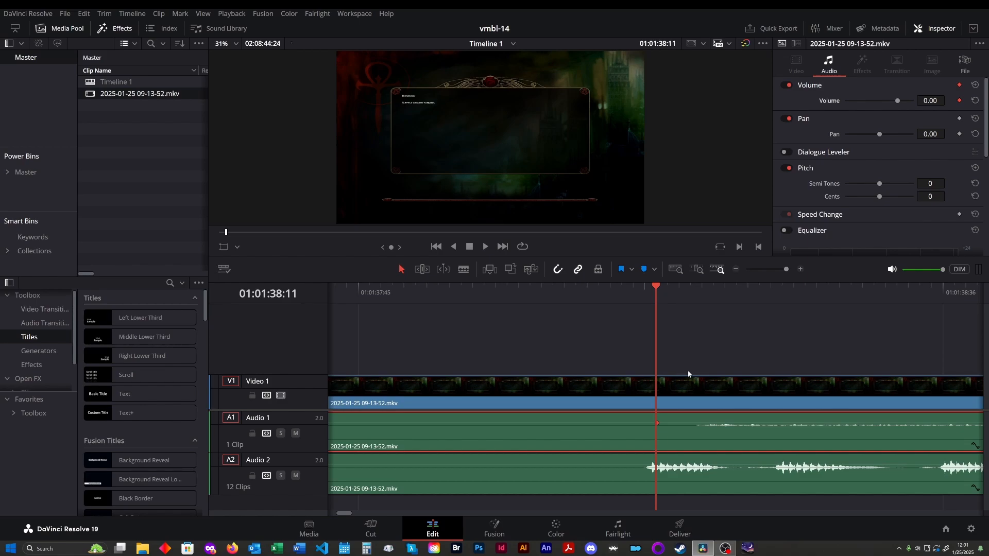
pyautogui.moveTo(657, 286); pyautogui.dragTo(693, 294)
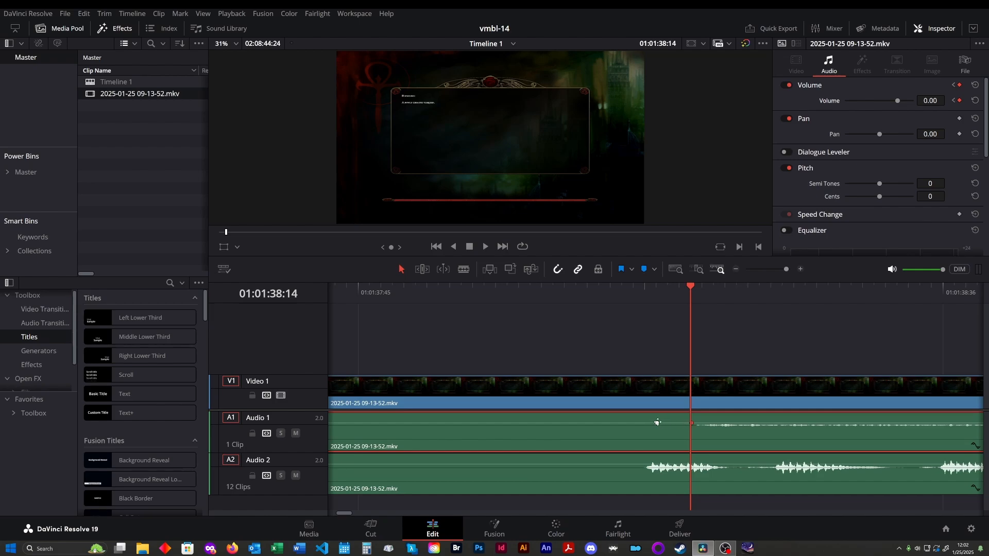
# - Set the Audio 1 clip's Volume keyframe at 01:01:38:14 to 3
pyautogui.click(930, 101)
pyautogui.click(939, 84)
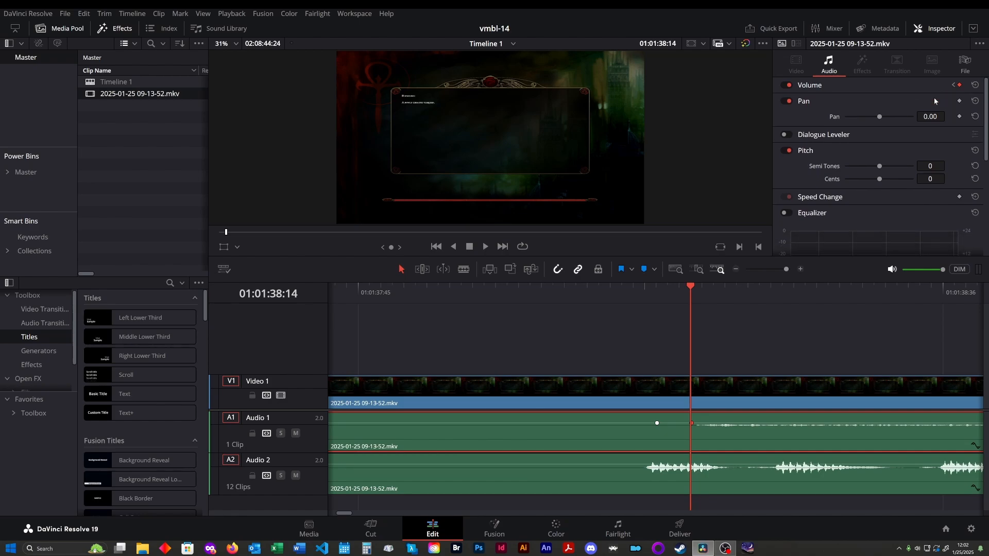
pyautogui.click(927, 86)
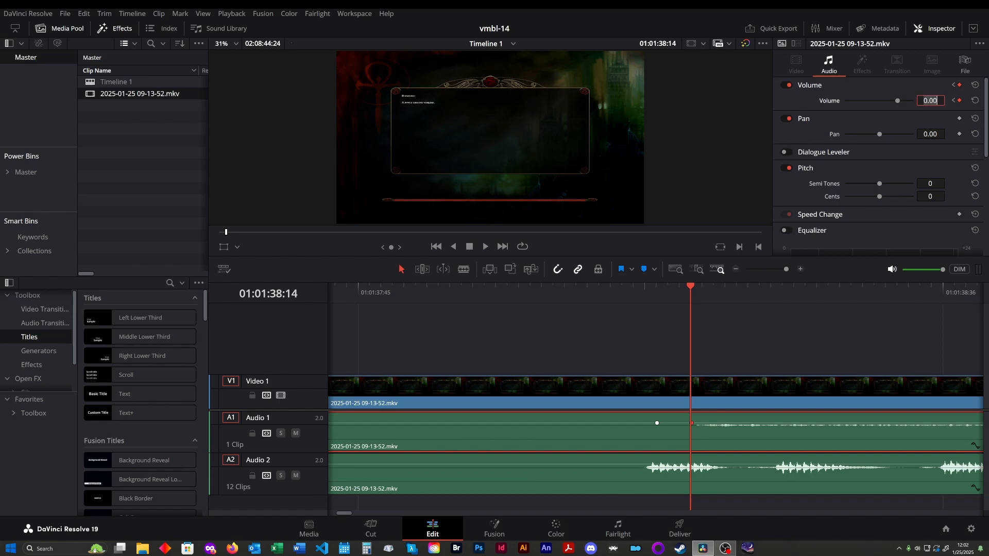
pyautogui.write('3')
pyautogui.press('Return')
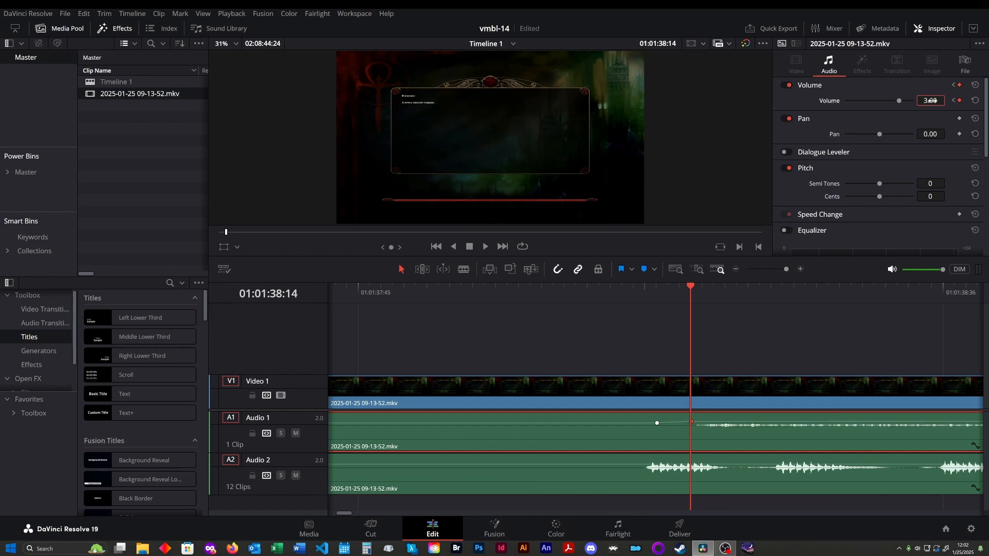
# - Set the Volume keyframe at 01:01:38:14 on Audio 1 to -3 and listen on to 01:01:44:30
pyautogui.click(935, 100)
pyautogui.write('-3')
pyautogui.press('Return')
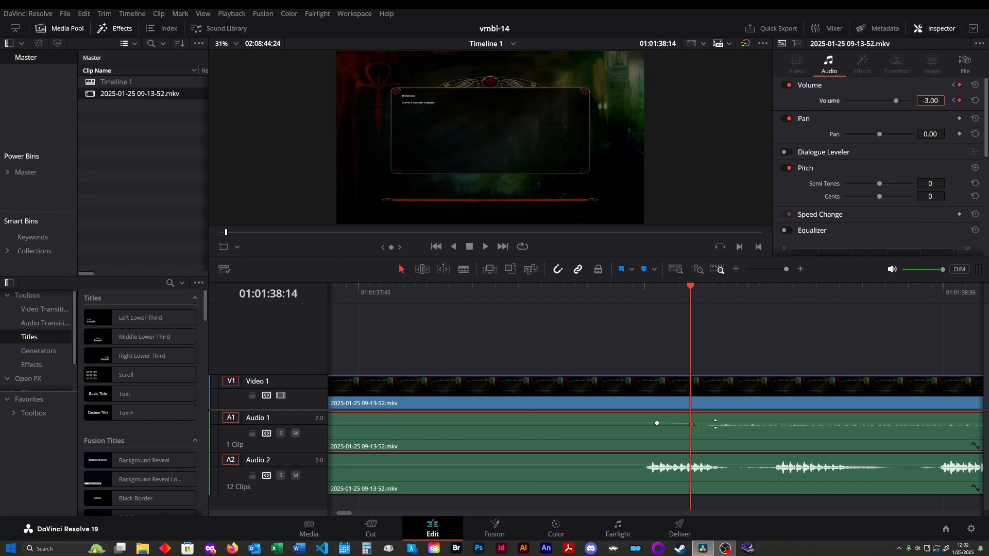
pyautogui.scroll(-6, 694, 359)
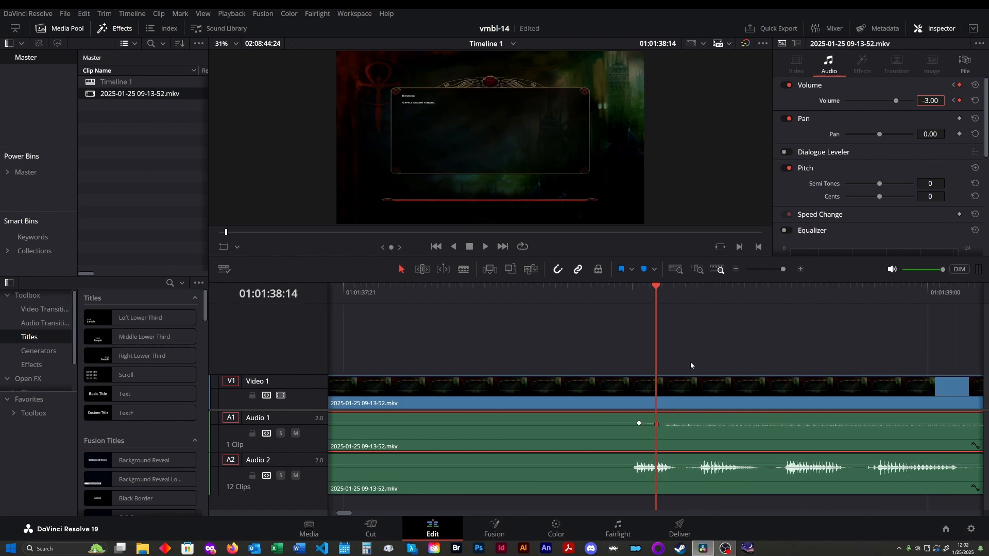
pyautogui.press('space')
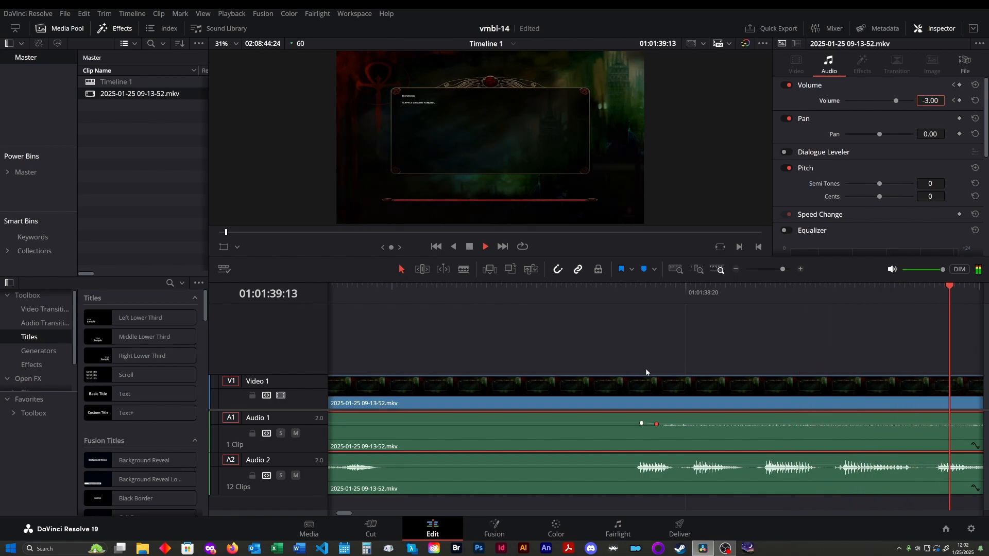
pyautogui.scroll(-3, 366, 314)
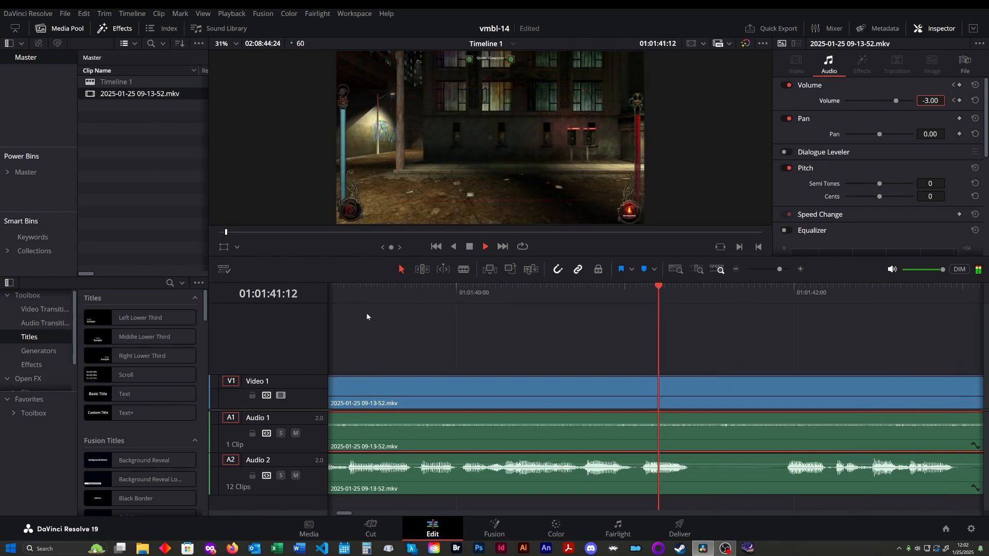
pyautogui.scroll(-2, 368, 320)
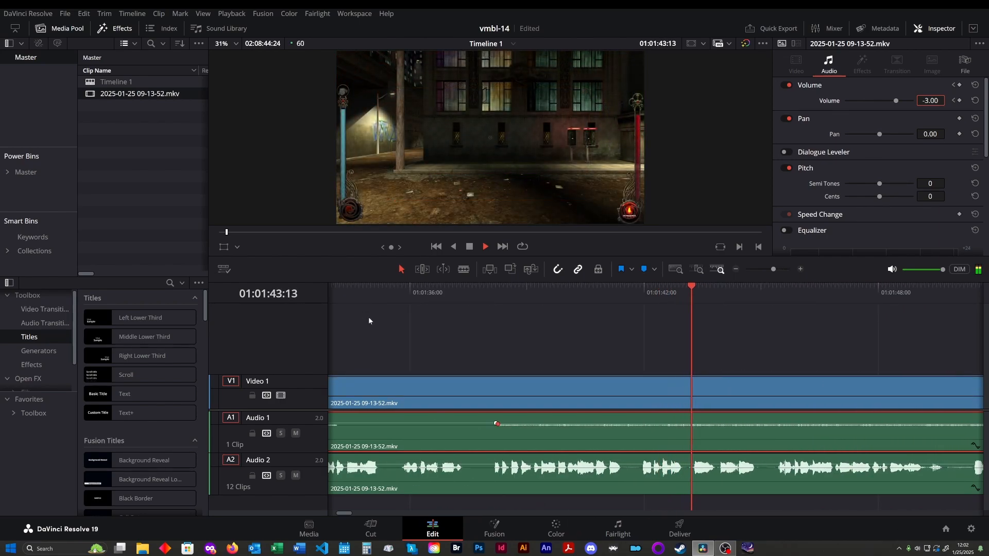
pyautogui.press('space')
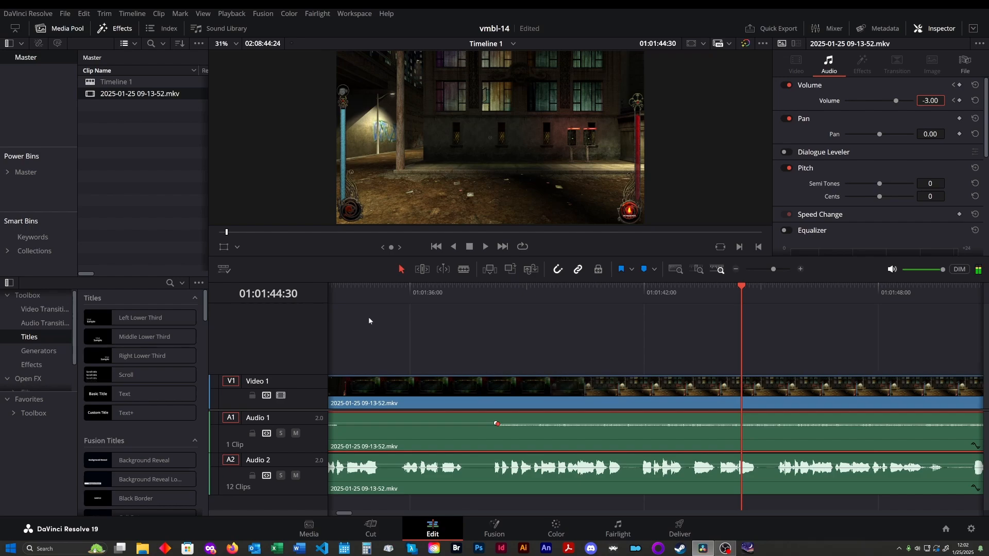
# - Undo the last Audio 1 volume change and replay from about 01:01:38 to 01:01:39:59
pyautogui.hotkey('ctrl', 'z')
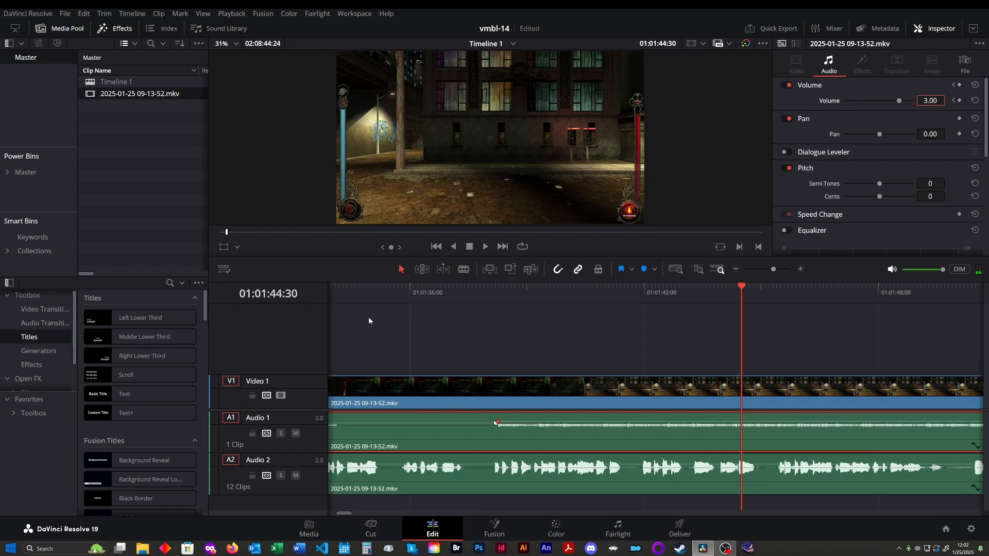
pyautogui.press('space')
pyautogui.click(485, 287)
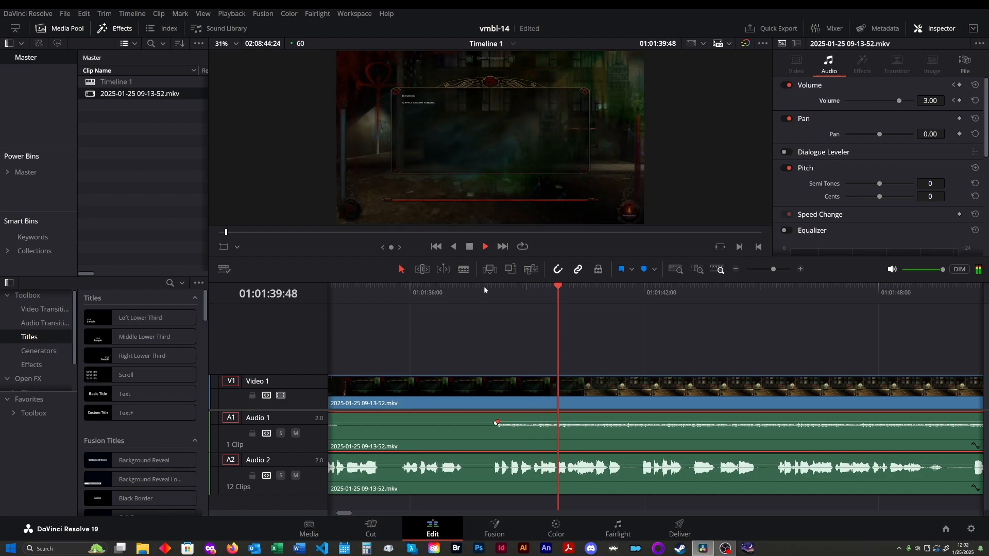
pyautogui.press('space')
# - Undo the first volume value entered on the Audio 1 keyframe and replay from 01:01:38:10 to 01:01:40:47
pyautogui.hotkey('ctrl', 'z')
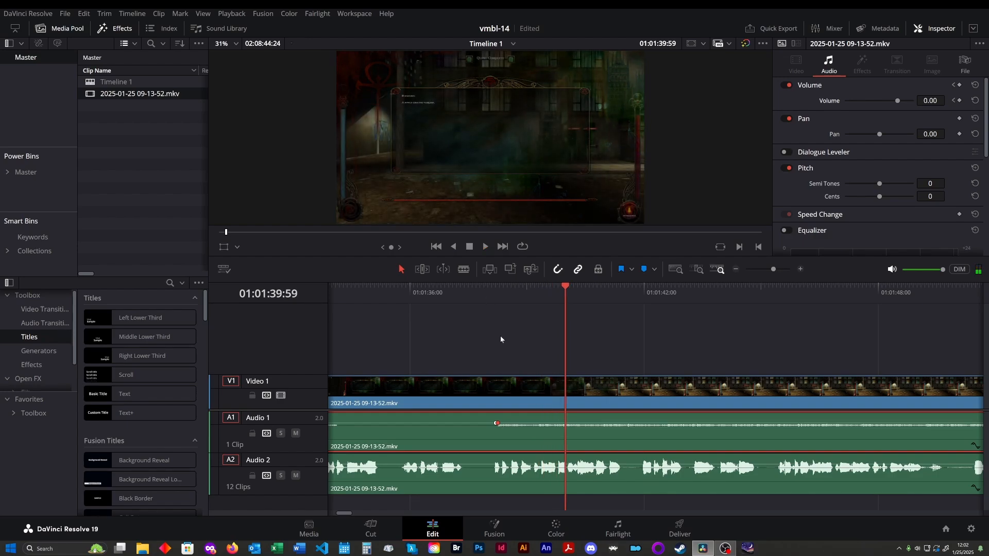
pyautogui.click(496, 292)
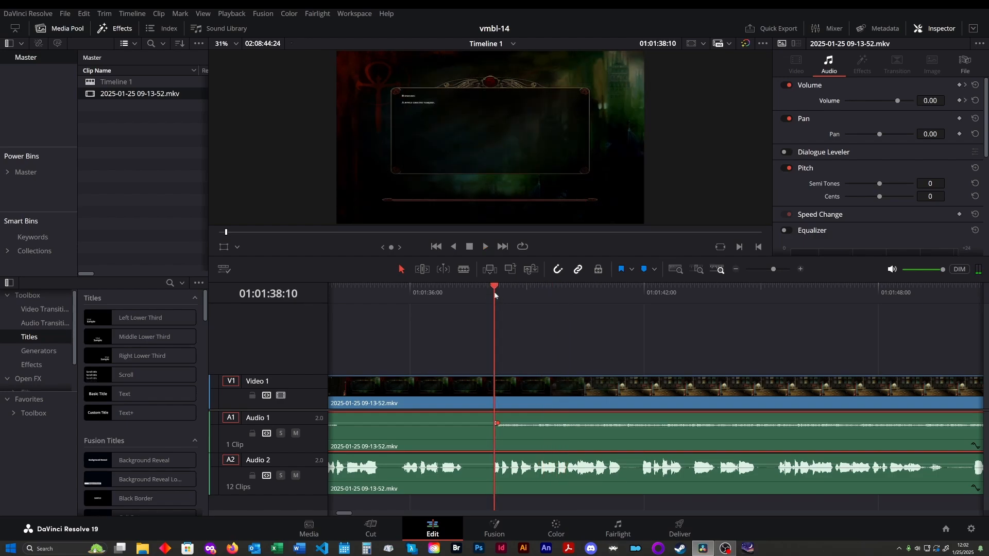
pyautogui.press('space')
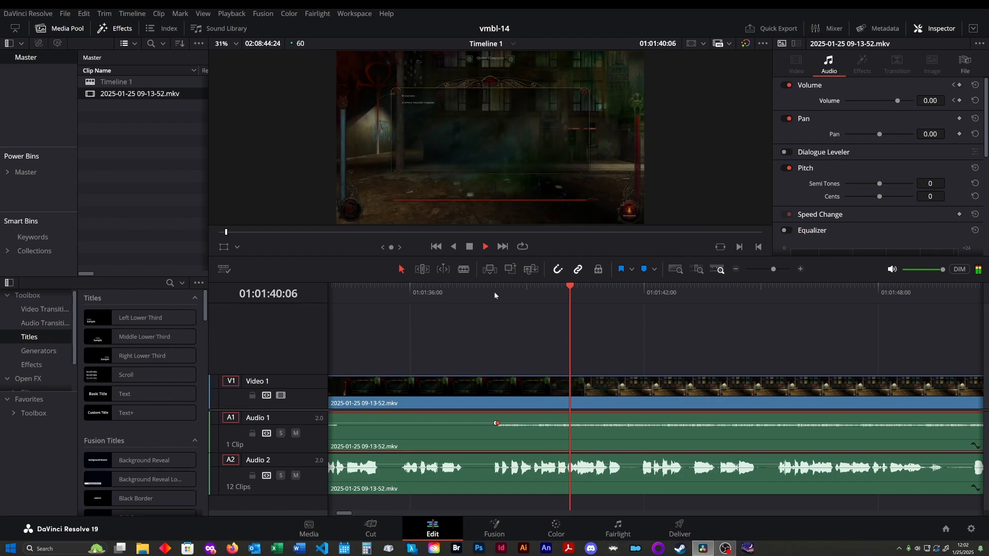
pyautogui.click(494, 292)
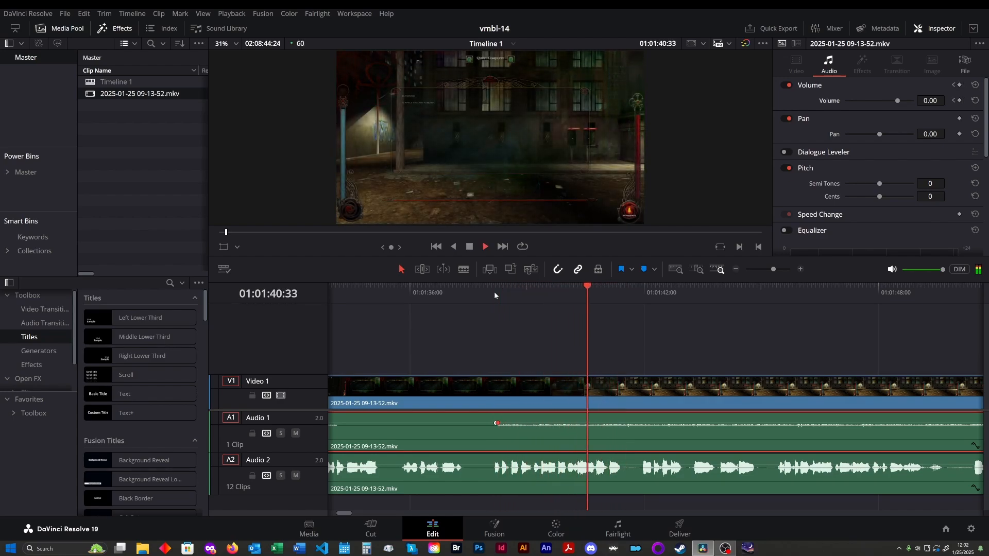
pyautogui.press('space')
# - Restore the -3 volume on the Audio 1 keyframe, then replay from about 01:01:38 to 01:01:45:01 and again briefly from 01:01:38:52
pyautogui.hotkey('ctrl', 'z')
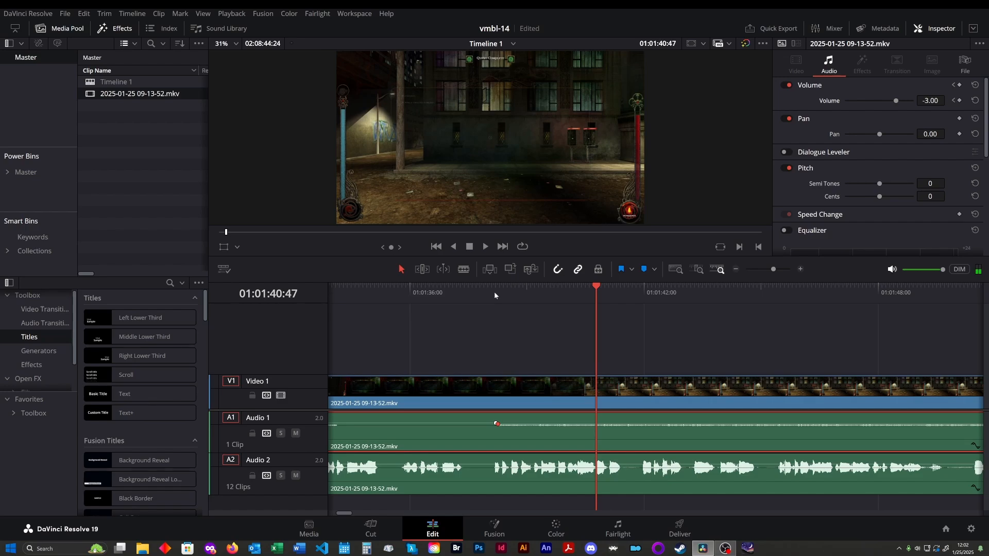
pyautogui.click(494, 292)
pyautogui.press('space')
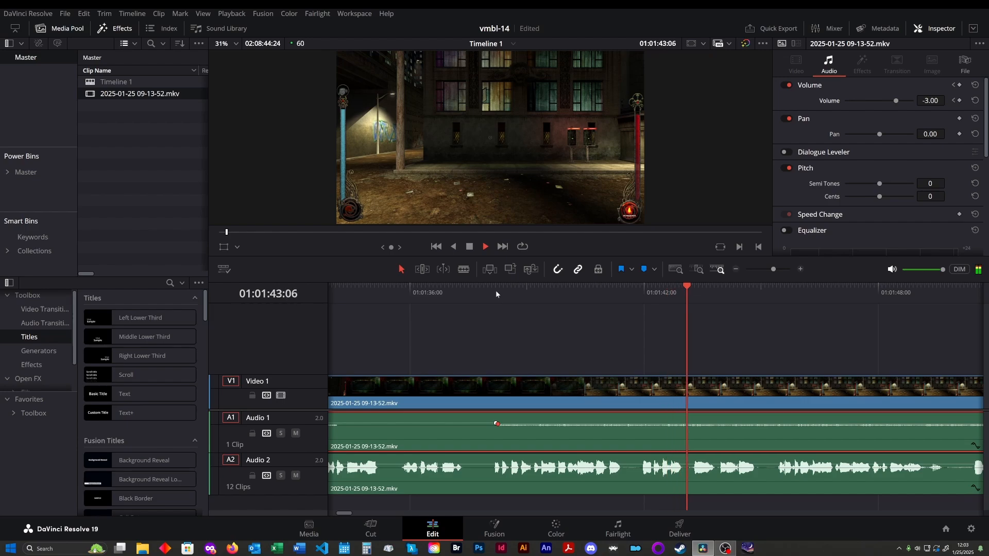
pyautogui.press('space')
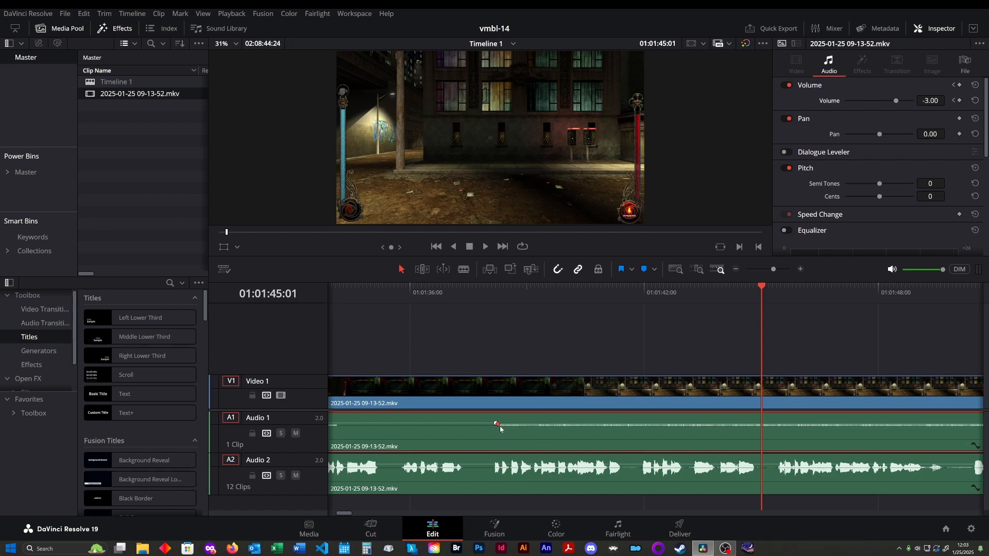
pyautogui.moveTo(638, 292); pyautogui.dragTo(522, 291)
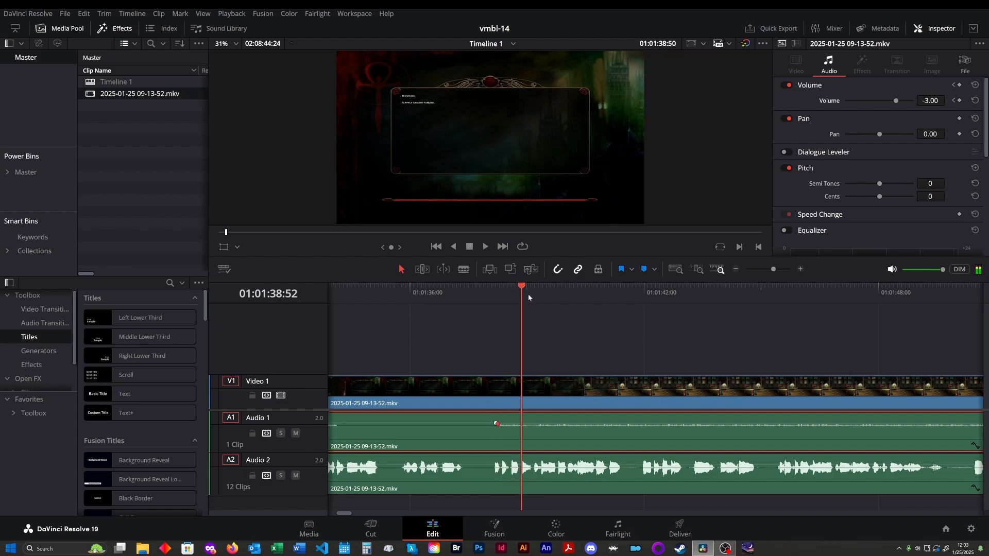
pyautogui.press('space')
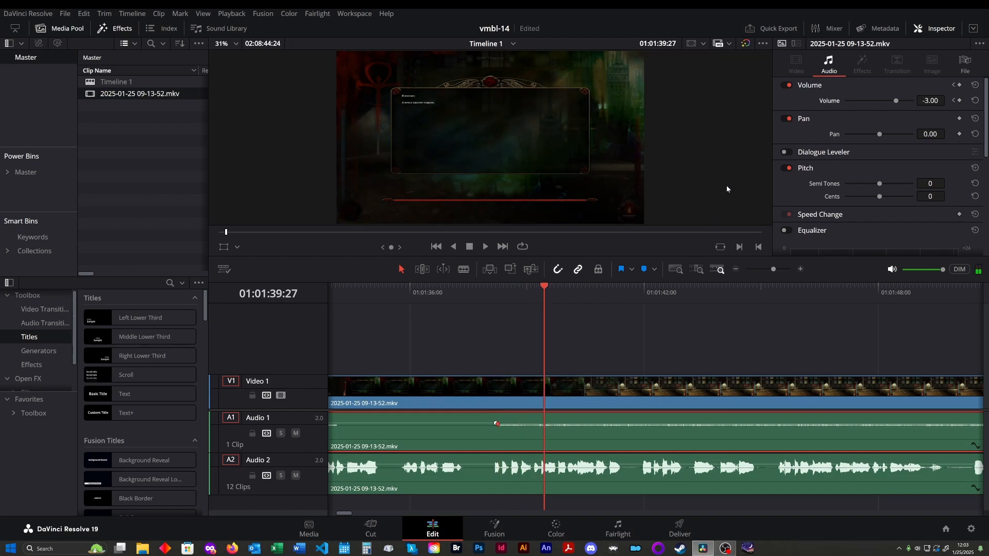
# - Return to the Volume keyframe at 01:01:38:14 on Audio 1, set it to -5 and listen on to 01:01:45:28
pyautogui.click(953, 101)
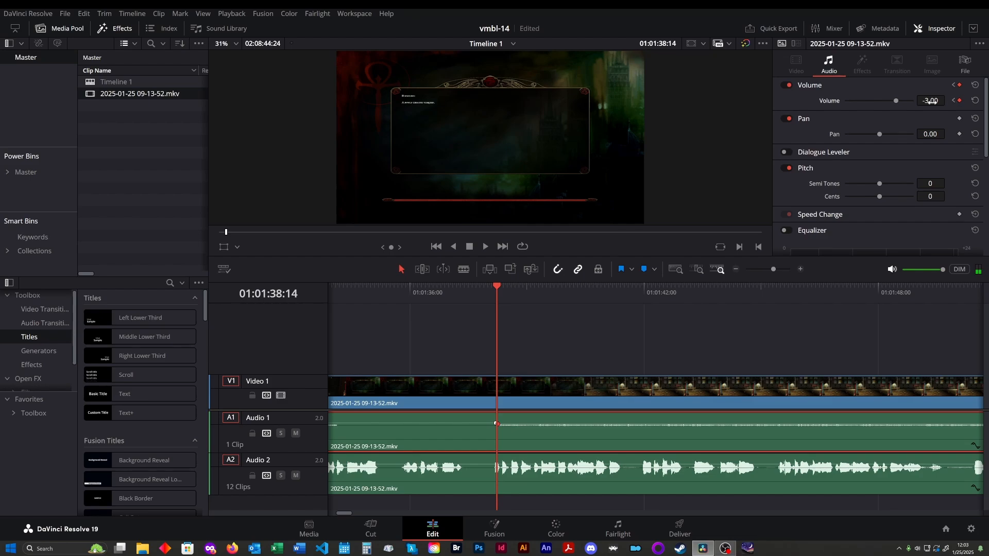
pyautogui.click(930, 100)
pyautogui.write('-5')
pyautogui.press('Return')
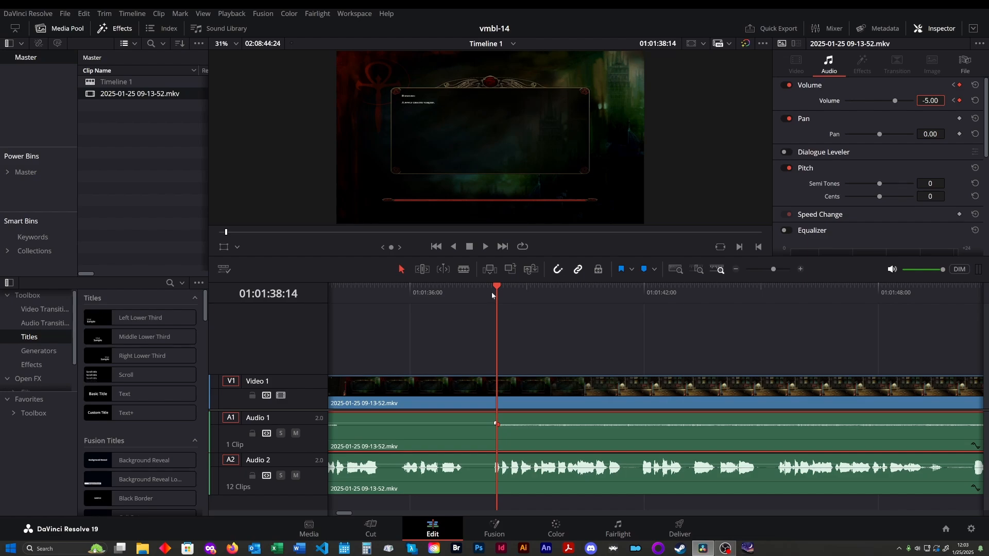
pyautogui.press('space')
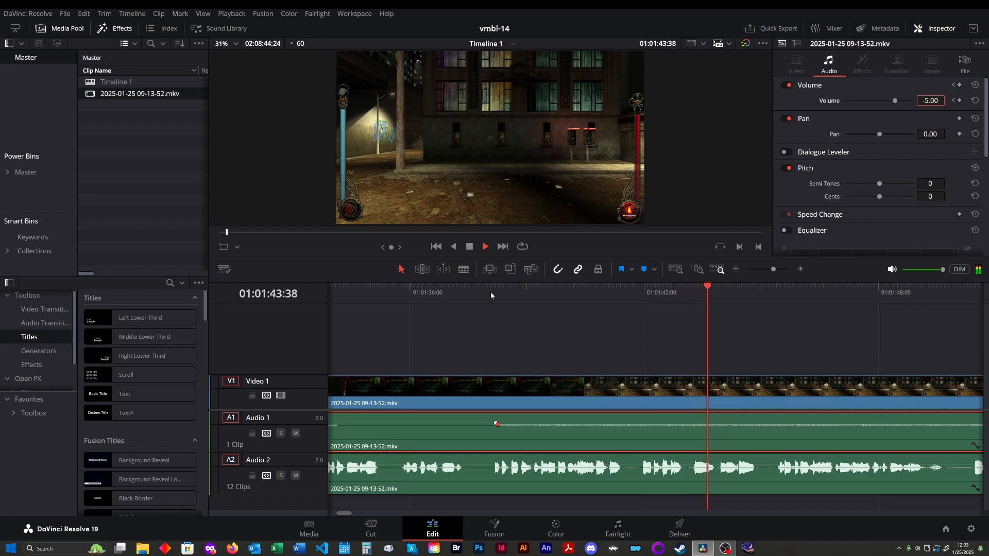
pyautogui.press('space')
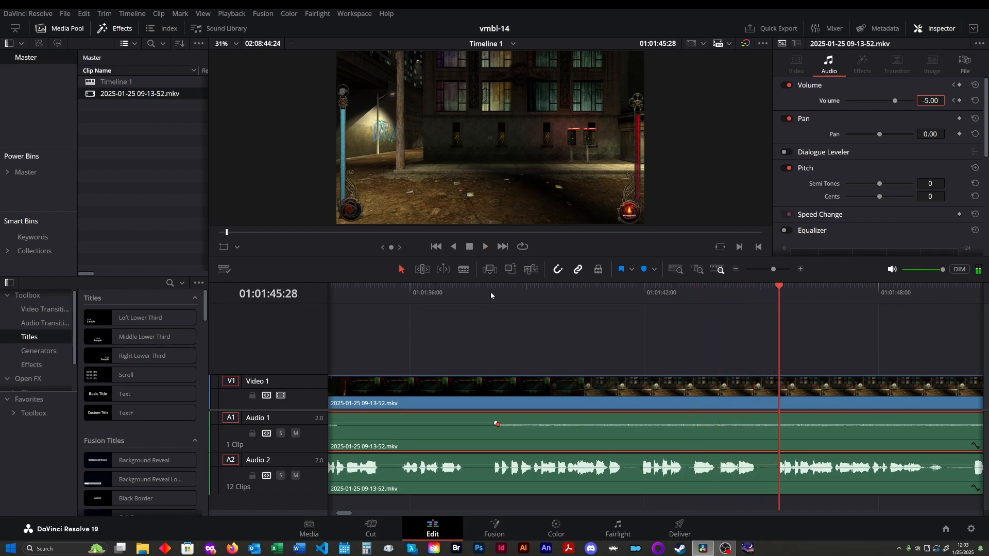
# - Listen on from 01:01:45:28 to 01:01:57:08 and replay the passage from about 01:01:55 for unwanted sounds
pyautogui.hscroll(5, 576, 336)
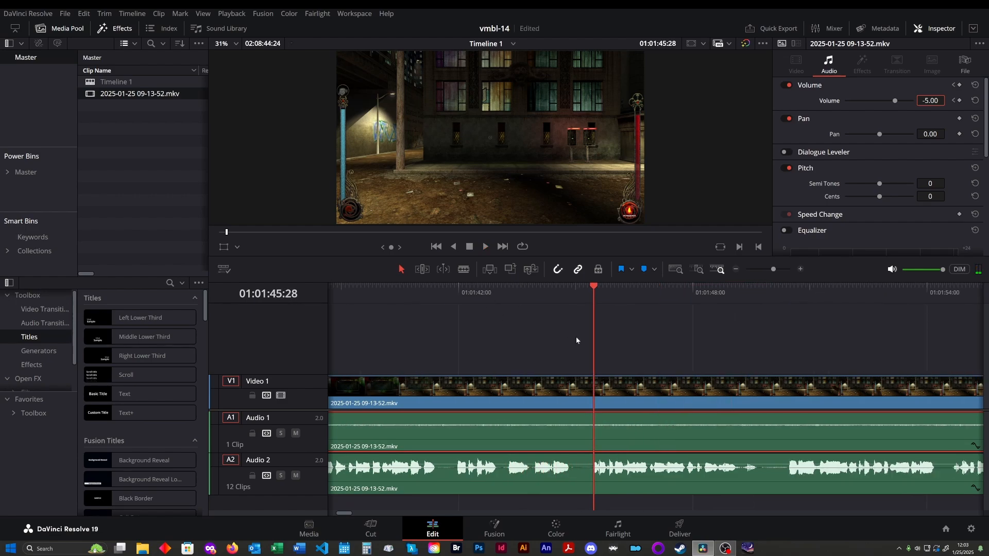
pyautogui.press('space')
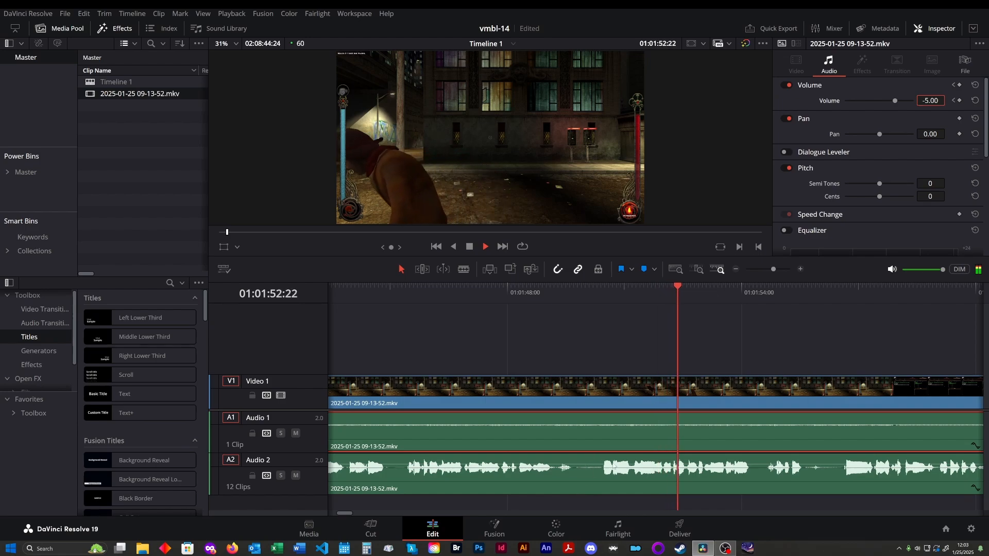
pyautogui.press('space')
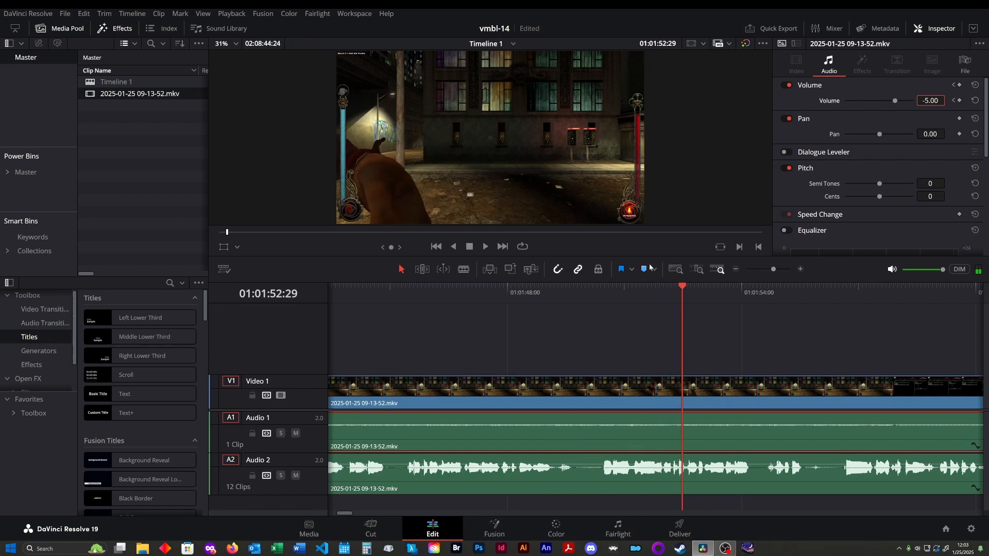
pyautogui.press('space')
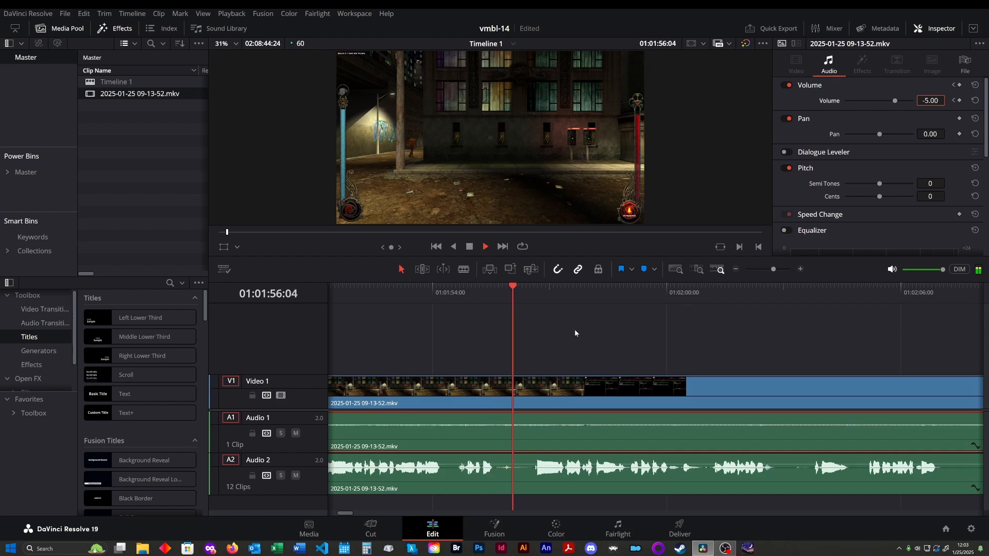
pyautogui.press('space')
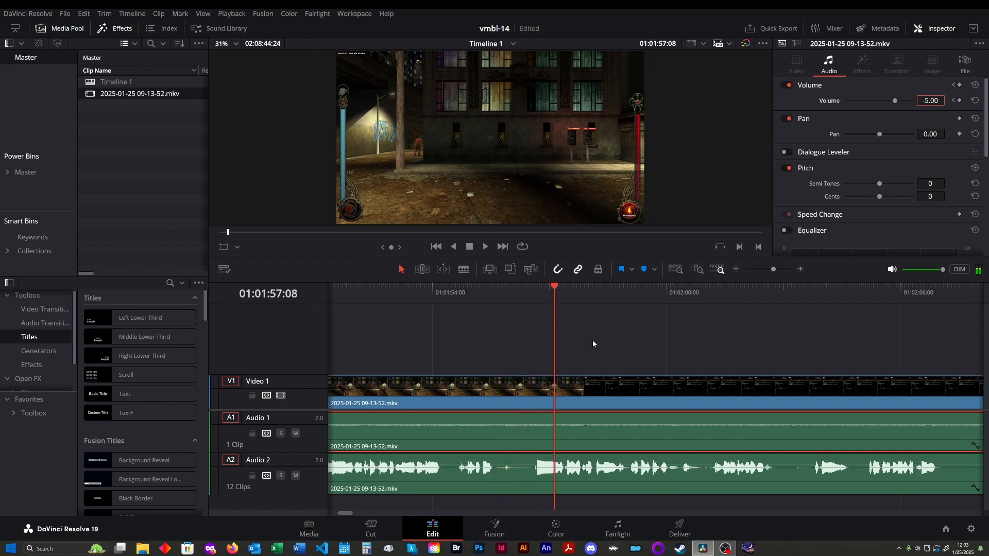
pyautogui.click(481, 297)
pyautogui.press('space')
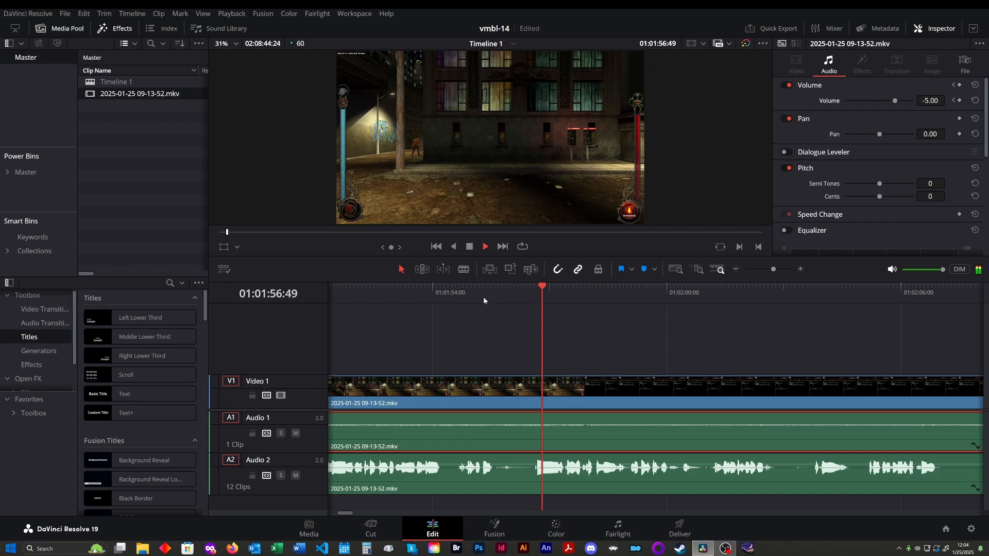
pyautogui.click(481, 295)
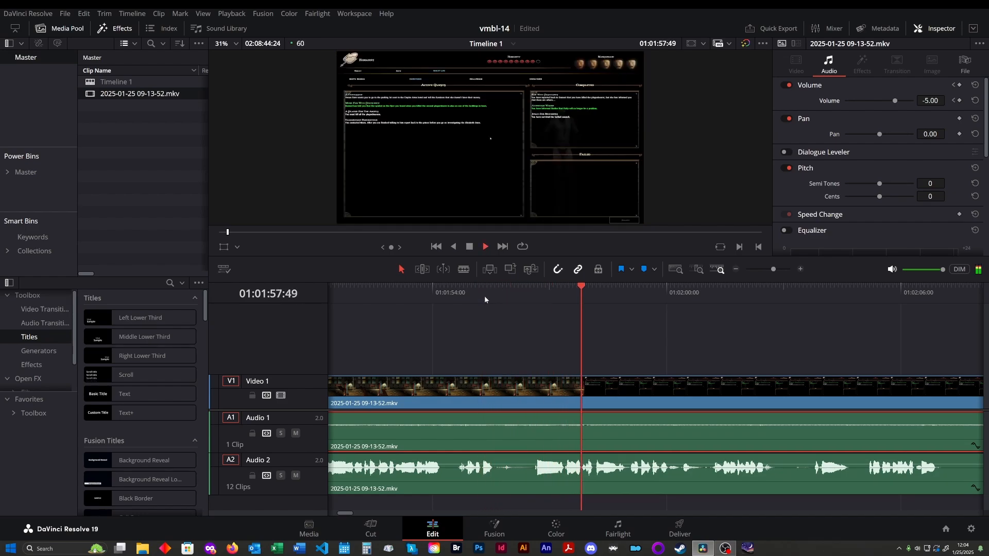
pyautogui.press('space')
# - Split Audio 2 at about 01:01:55:30 and 01:01:57:23, delete the piece between the cuts, and return to 01:01:55:15
pyautogui.press('b')
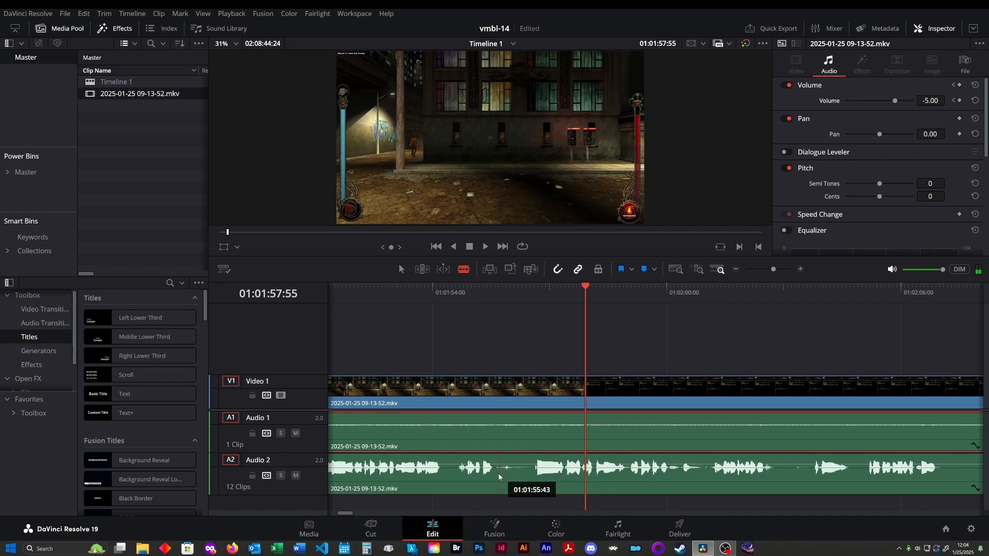
pyautogui.click(494, 472)
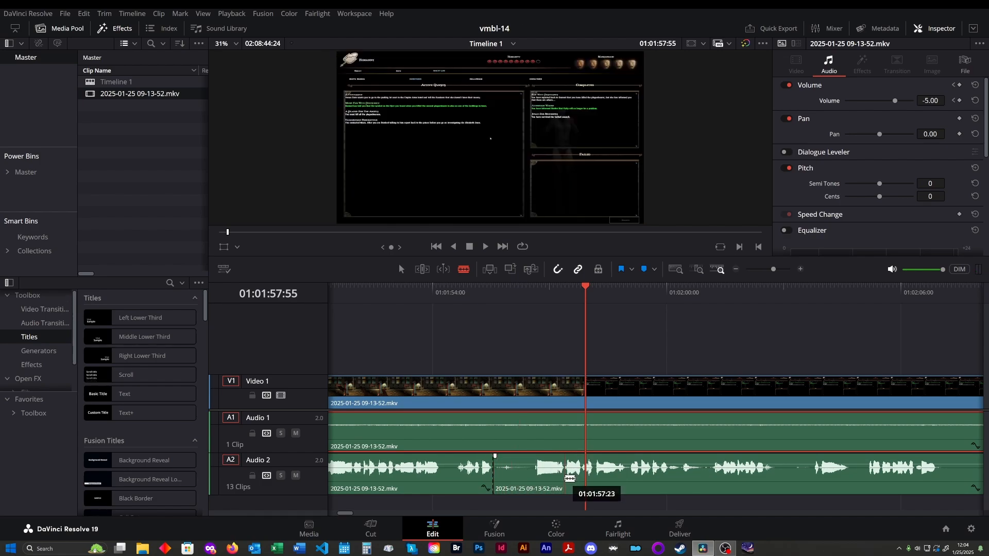
pyautogui.press('a')
pyautogui.click(537, 492)
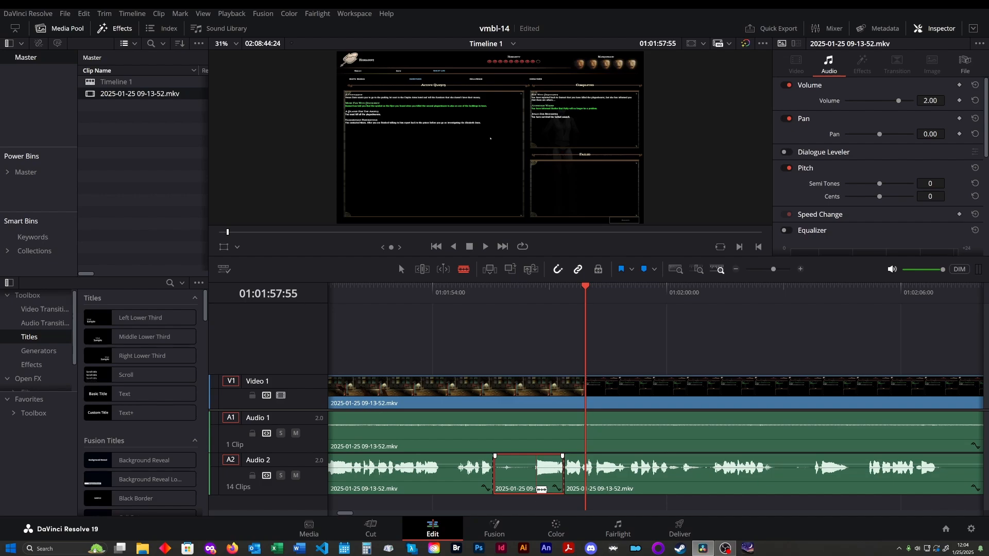
pyautogui.press('BackSpace')
pyautogui.click(481, 292)
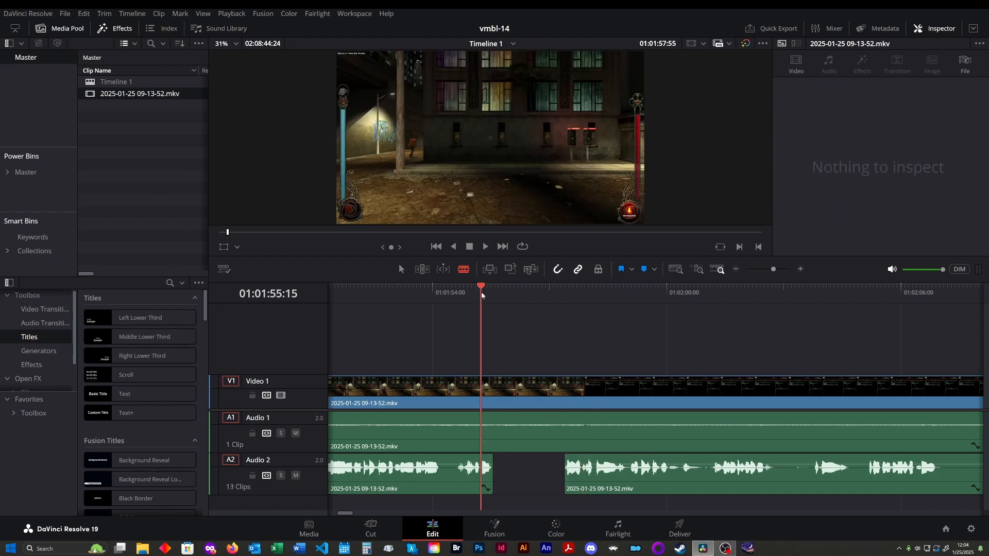
# - Play on from 01:01:55:15, then undo the latest Audio 2 deletion together with the cut at 01:01:57:23
pyautogui.press('space')
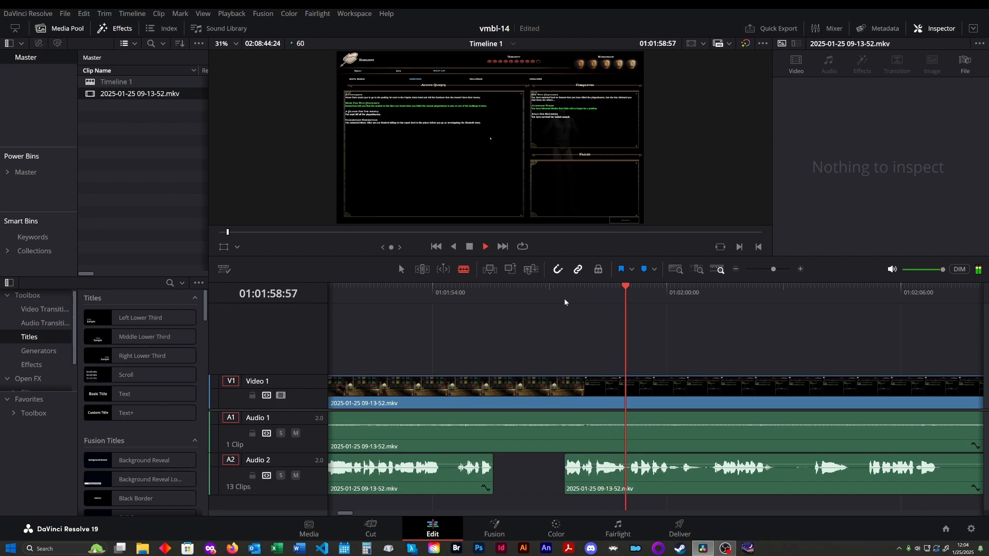
pyautogui.hotkey('ctrl', 'z')
pyautogui.hotkey('ctrl', 'z')
pyautogui.hotkey('ctrl', 'z')
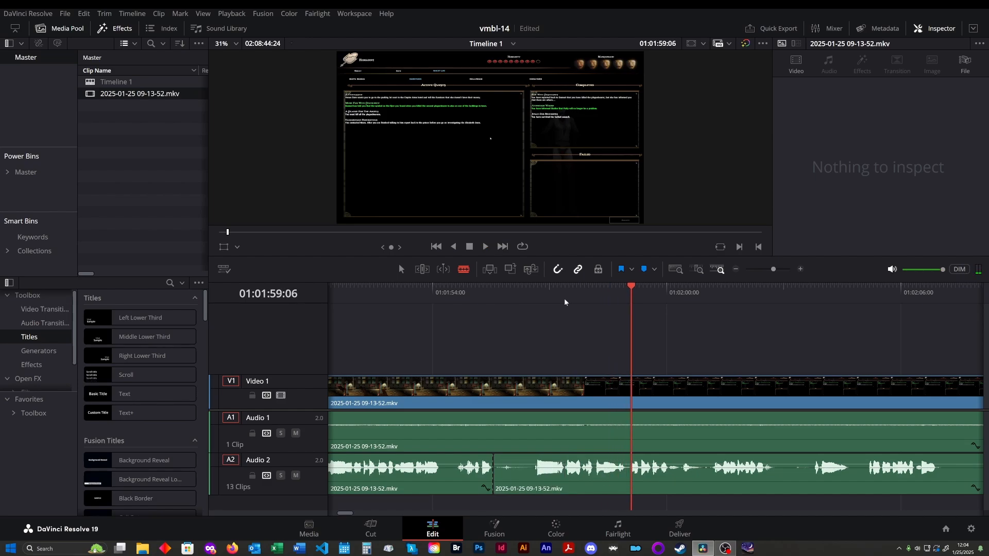
# - Replay Audio 2 around 01:01:57 to find where the unwanted sound ends
pyautogui.click(556, 299)
pyautogui.press('space')
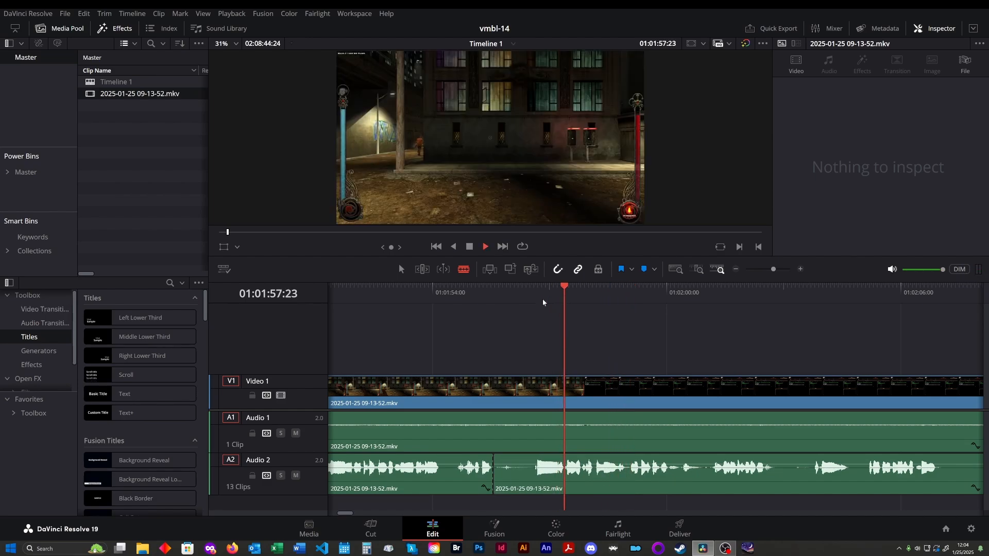
pyautogui.press('space')
pyautogui.scroll(2, 530, 353)
pyautogui.scroll(3, 530, 352)
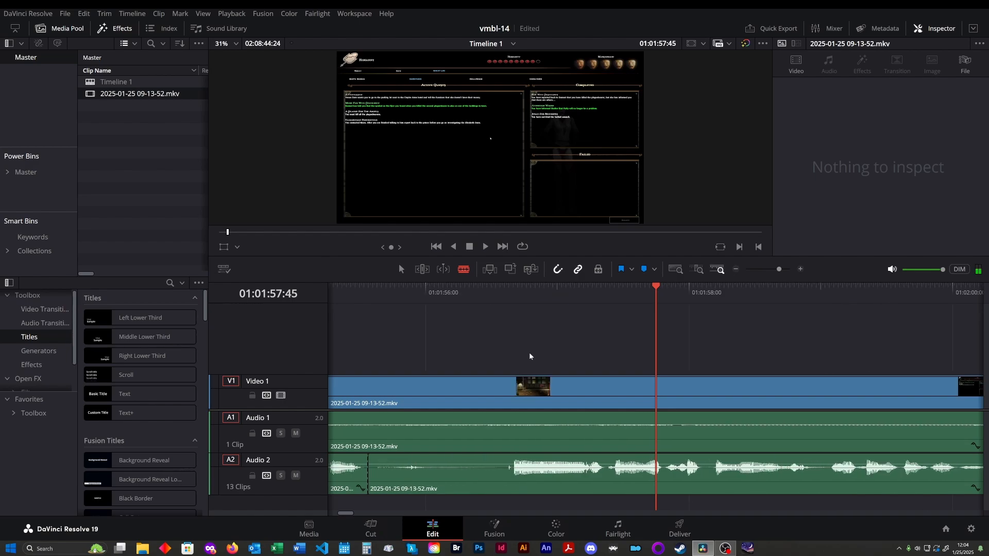
pyautogui.click(478, 292)
pyautogui.press('space')
pyautogui.press('space')
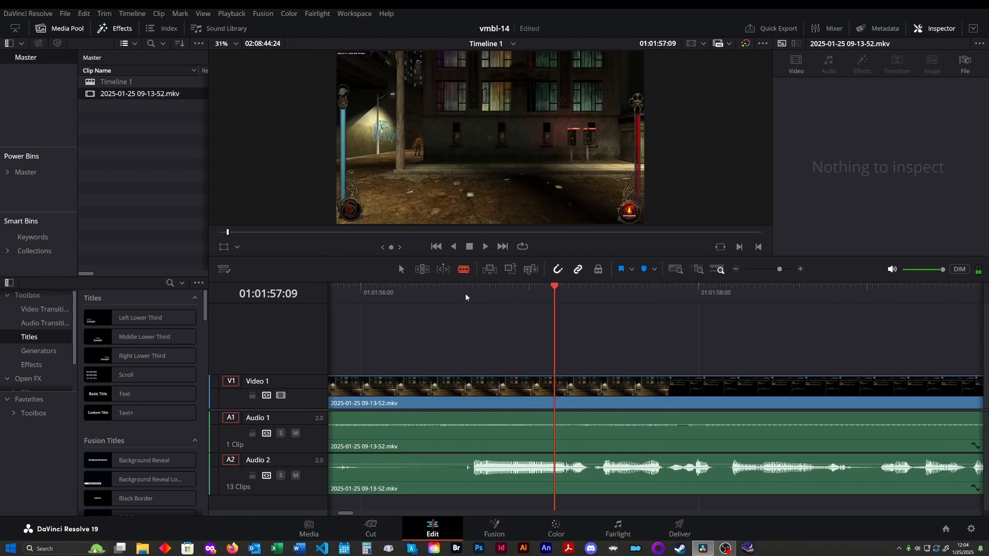
# - Split Audio 2 at 01:01:57:15, delete the piece before it back to the previous cut, and save the project
pyautogui.moveTo(582, 292)
pyautogui.mouseDown()
pyautogui.moveTo(565, 295)
pyautogui.moveTo(571, 301)
pyautogui.mouseUp()
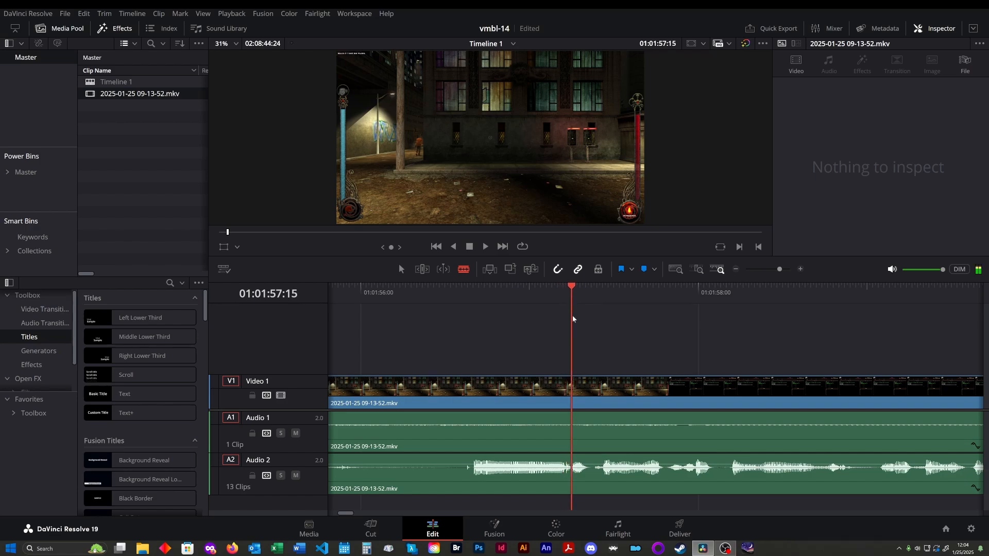
pyautogui.hotkey('ctrl', 'b')
pyautogui.click(526, 490)
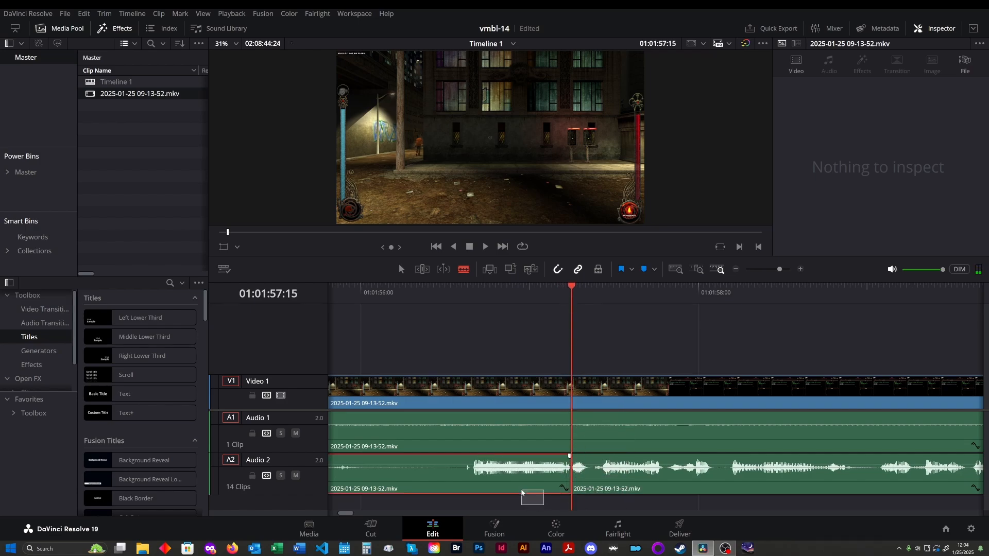
pyautogui.press('BackSpace')
pyautogui.hotkey('ctrl', '-')
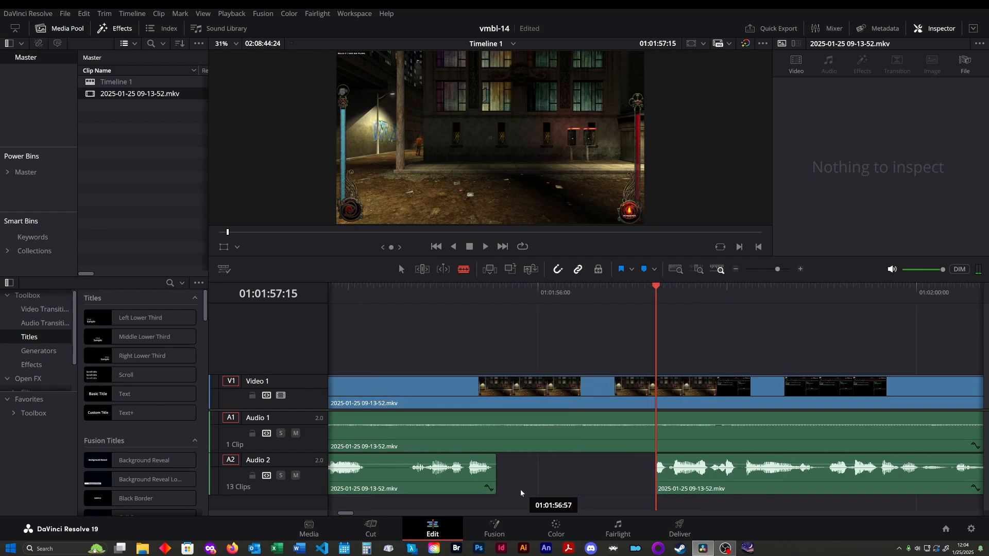
pyautogui.hotkey('ctrl', 's')
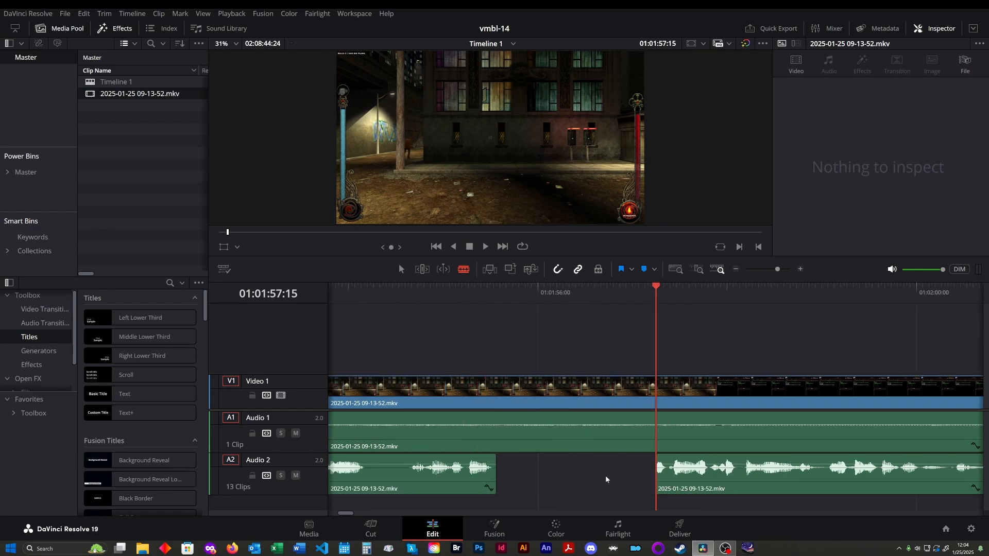
# - Replay from 01:01:52:44 across the Audio 2 gap, then again from the start of the gap
pyautogui.hotkey('ctrl', '-')
pyautogui.click(564, 289)
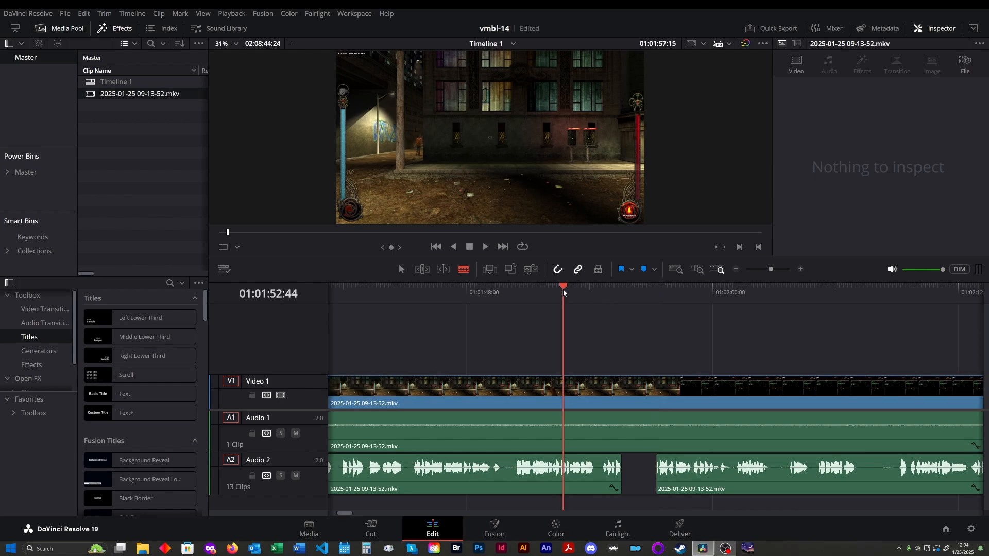
pyautogui.press('space')
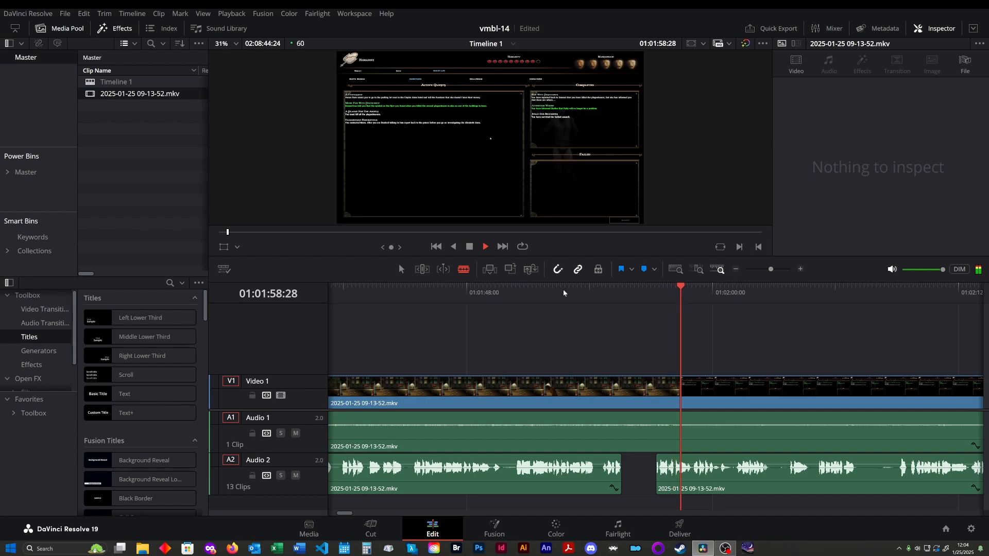
pyautogui.press('space')
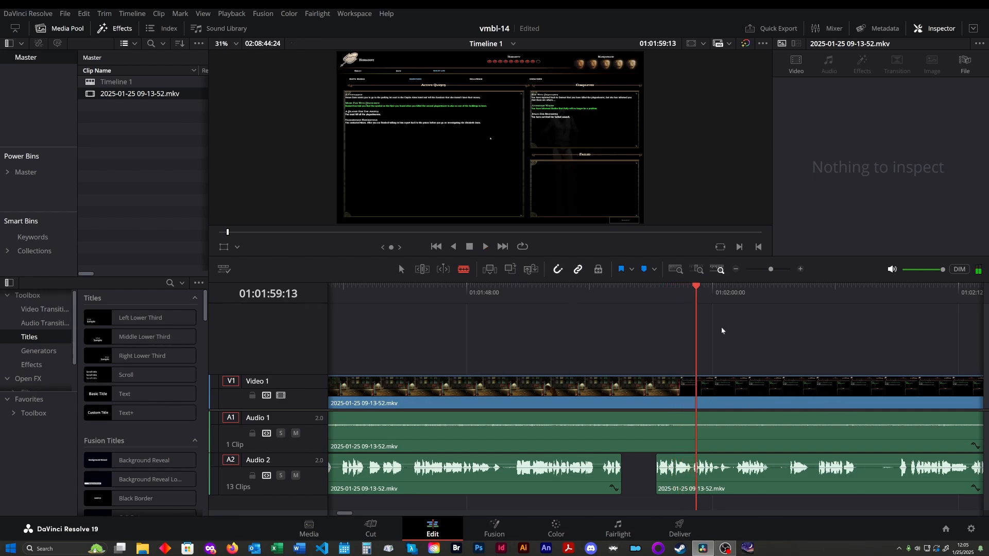
pyautogui.click(621, 291)
pyautogui.press('space')
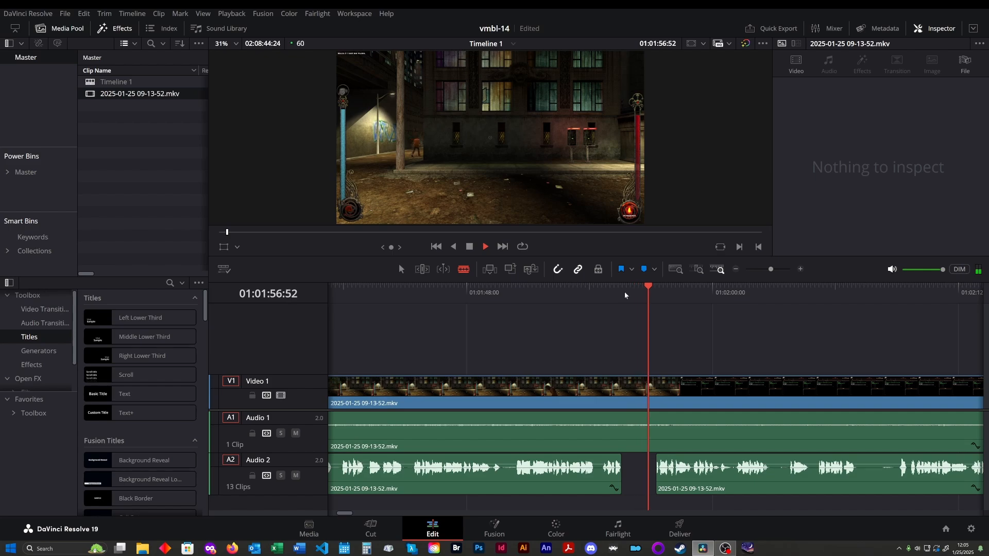
pyautogui.press('space')
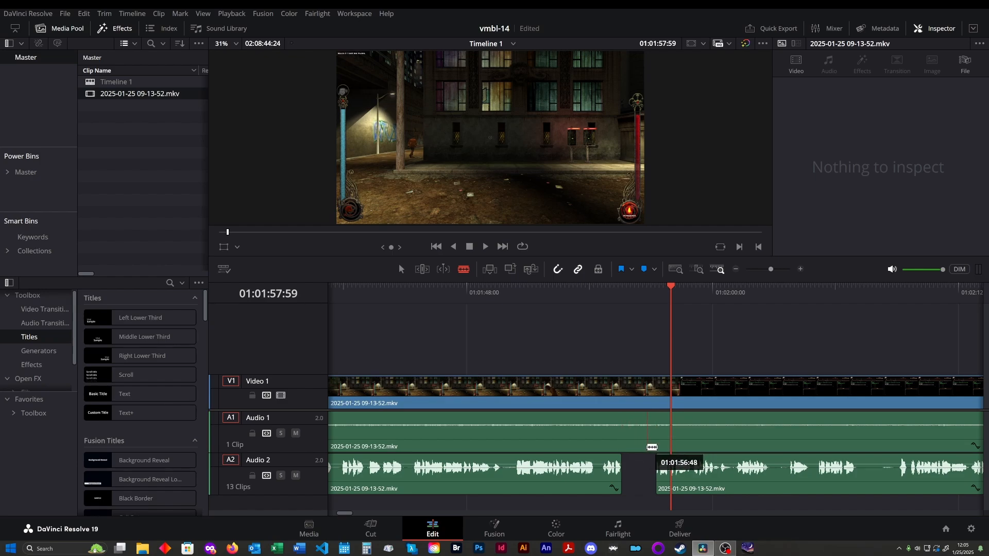
# - Split Video 1 and Audio 1 at both edges of the Audio 2 gap and ripple-delete the section between the cuts
pyautogui.click(626, 447)
pyautogui.click(656, 447)
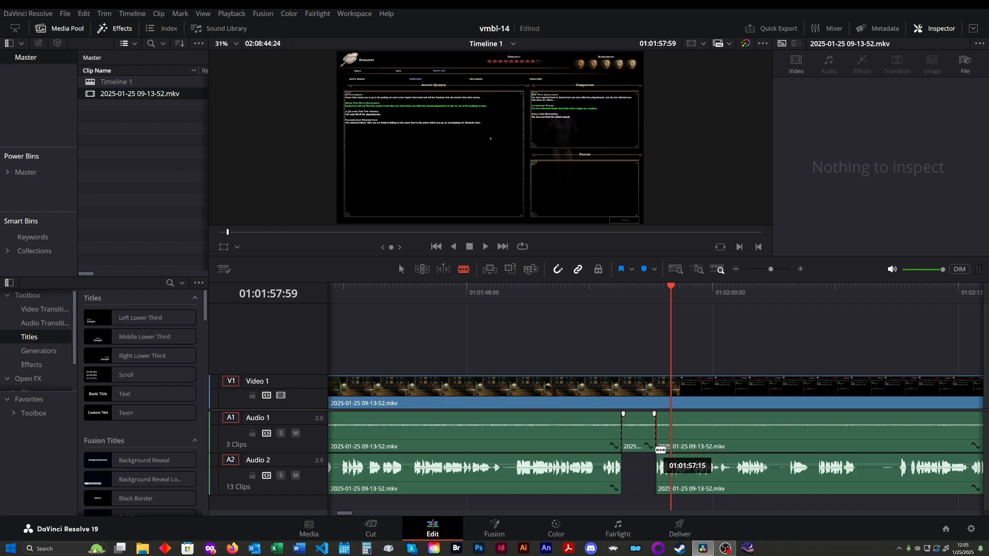
pyautogui.click(654, 402)
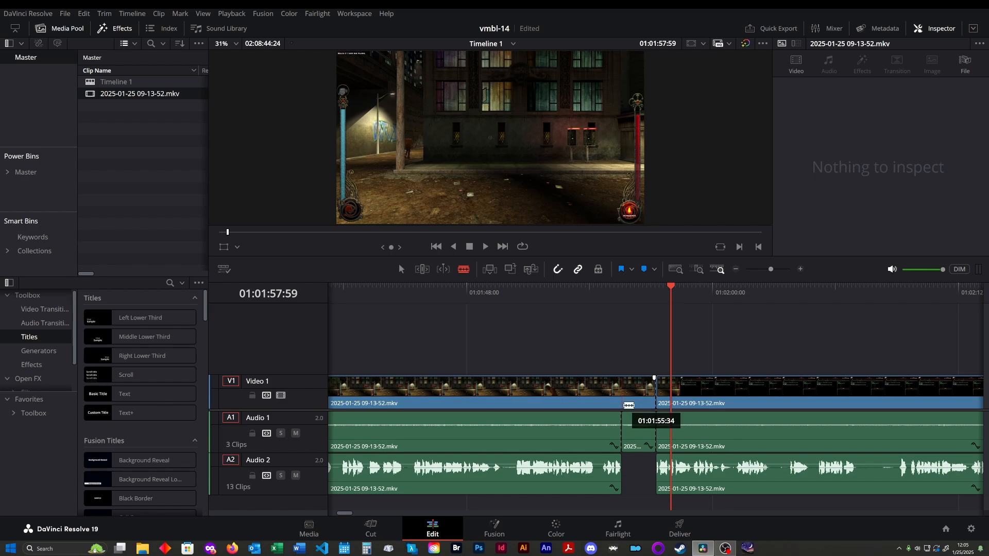
pyautogui.click(622, 403)
pyautogui.press('a')
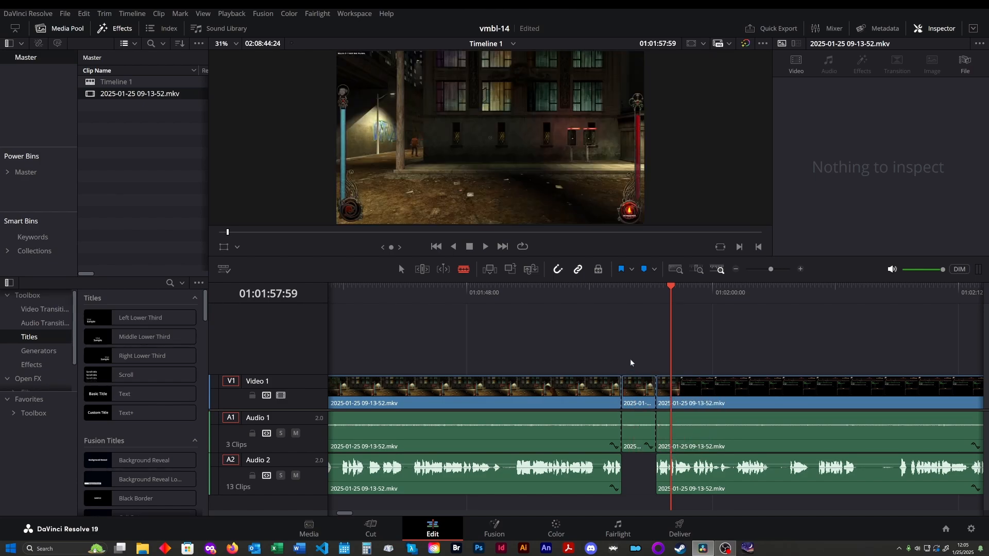
pyautogui.moveTo(631, 360); pyautogui.dragTo(641, 438)
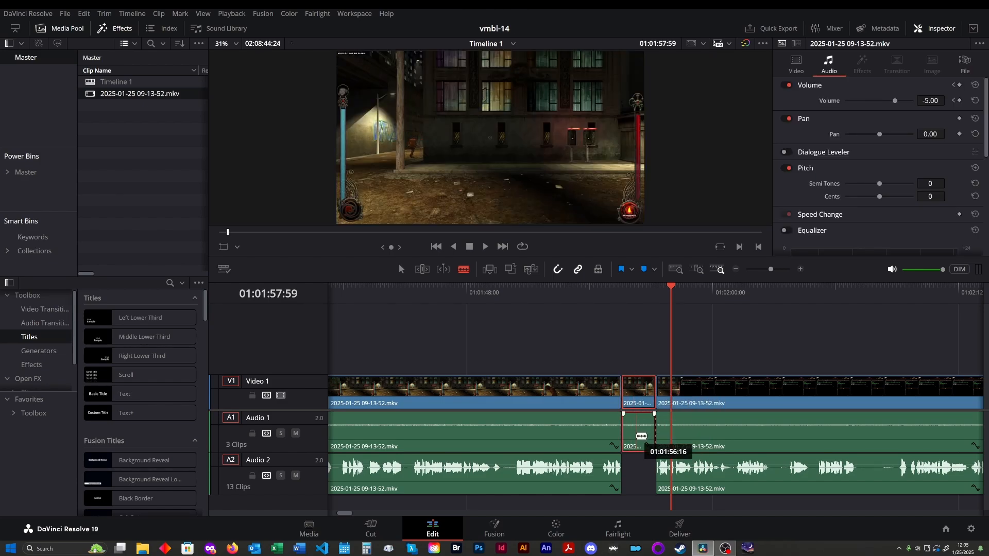
pyautogui.press('Delete')
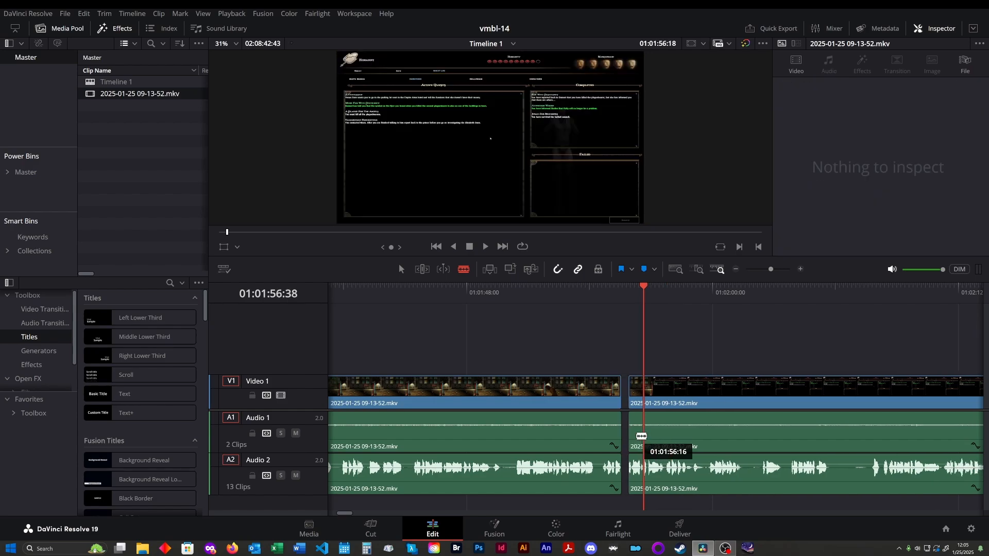
# - Play across the new join from about 01:01:54 to 01:01:56:43 to check the transition
pyautogui.click(589, 293)
pyautogui.press('space')
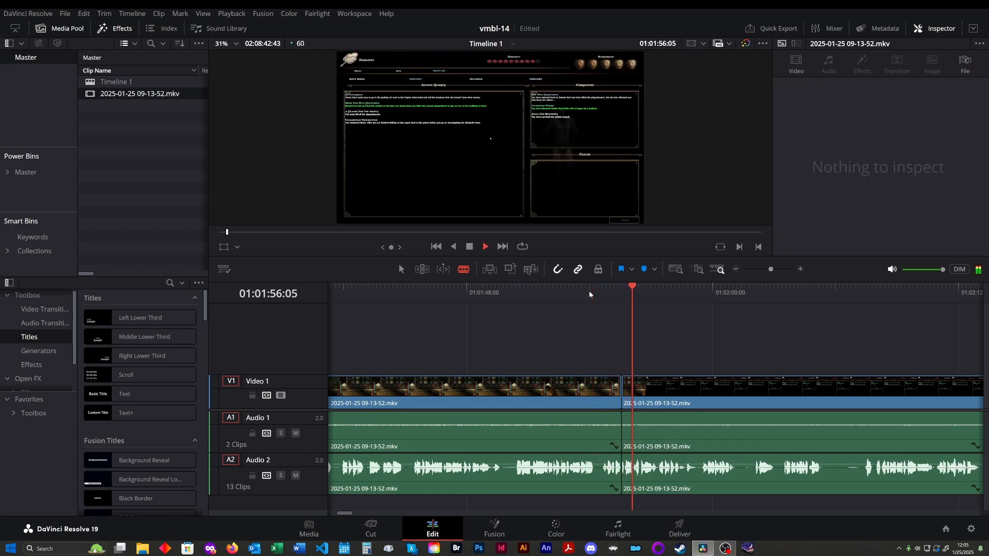
pyautogui.press('space')
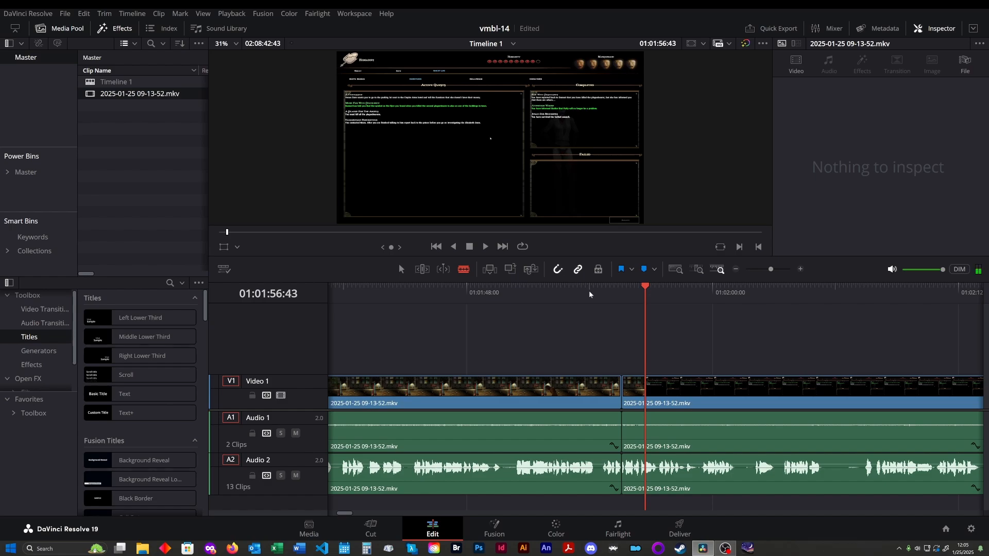
# - Split Audio 2 on both sides of the quiet stretch just before 01:01:54:34 and delete the piece between the cuts
pyautogui.hotkey('ctrl', '=')
pyautogui.hotkey('ctrl', '=')
pyautogui.hotkey('ctrl', '=')
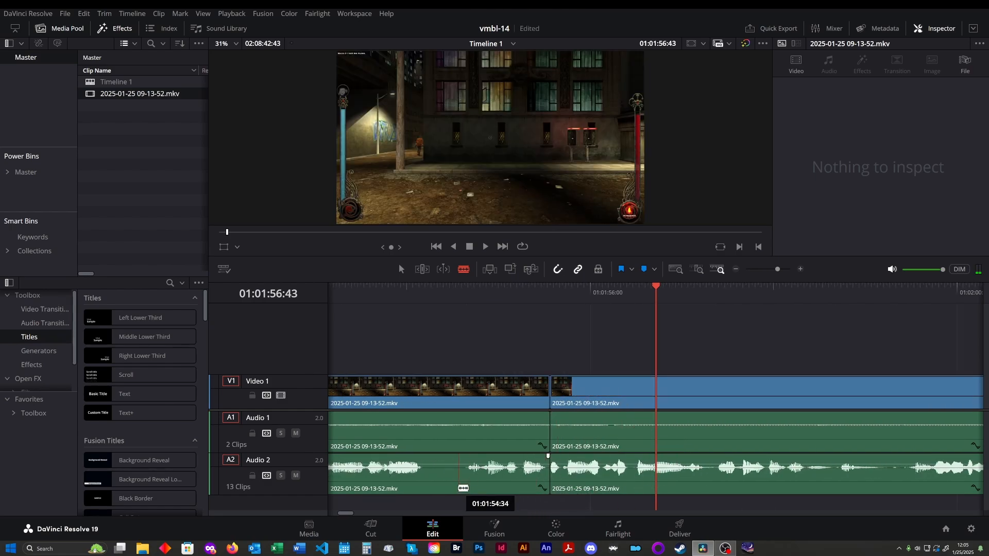
pyautogui.click(459, 486)
pyautogui.click(437, 486)
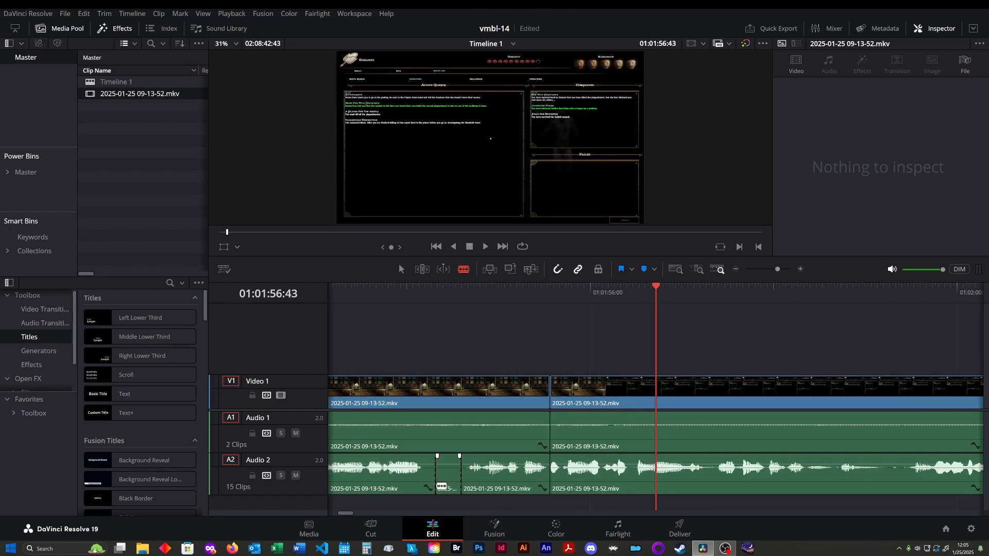
pyautogui.click(448, 485)
pyautogui.press('BackSpace')
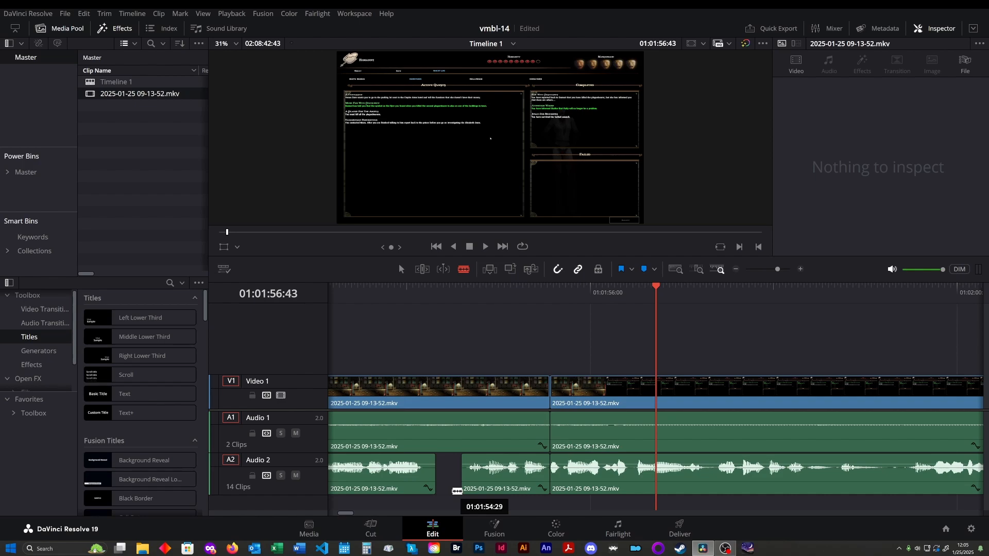
# - Shift the short Audio 2 clip before the join slightly earlier and replay from about 01:01:49 to 01:01:57:47
pyautogui.moveTo(509, 478); pyautogui.dragTo(496, 477)
pyautogui.hotkey('ctrl', '-')
pyautogui.hotkey('ctrl', '-')
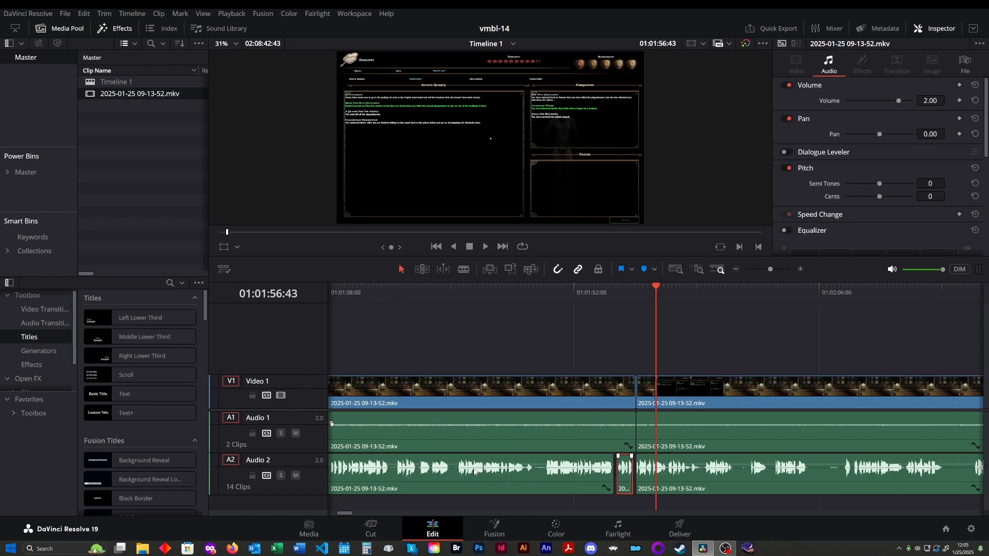
pyautogui.click(523, 292)
pyautogui.press('space')
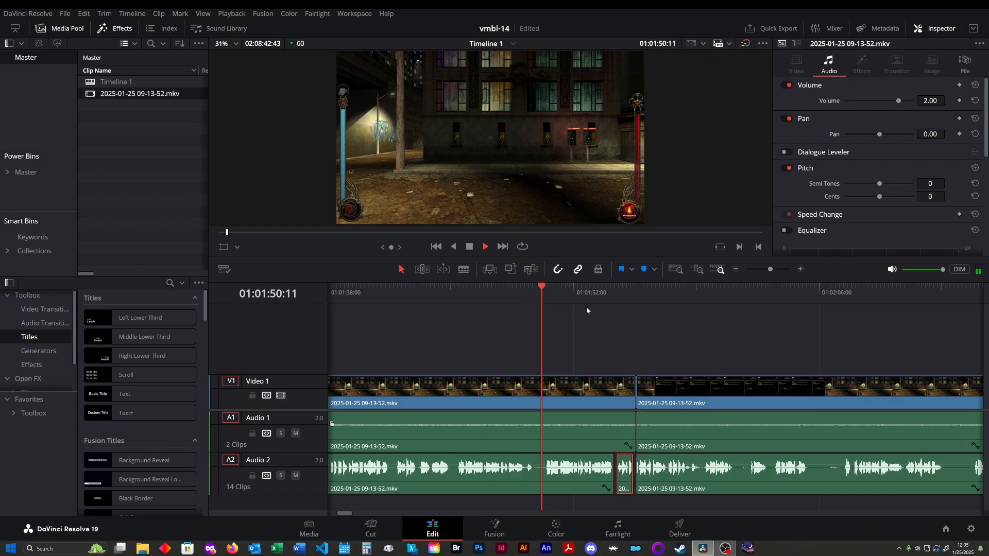
pyautogui.click(625, 317)
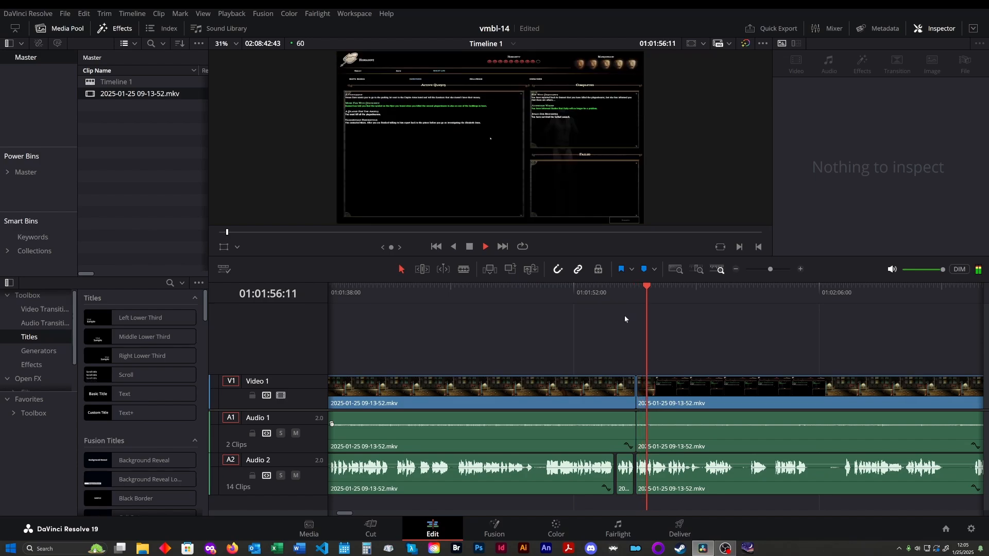
pyautogui.press('space')
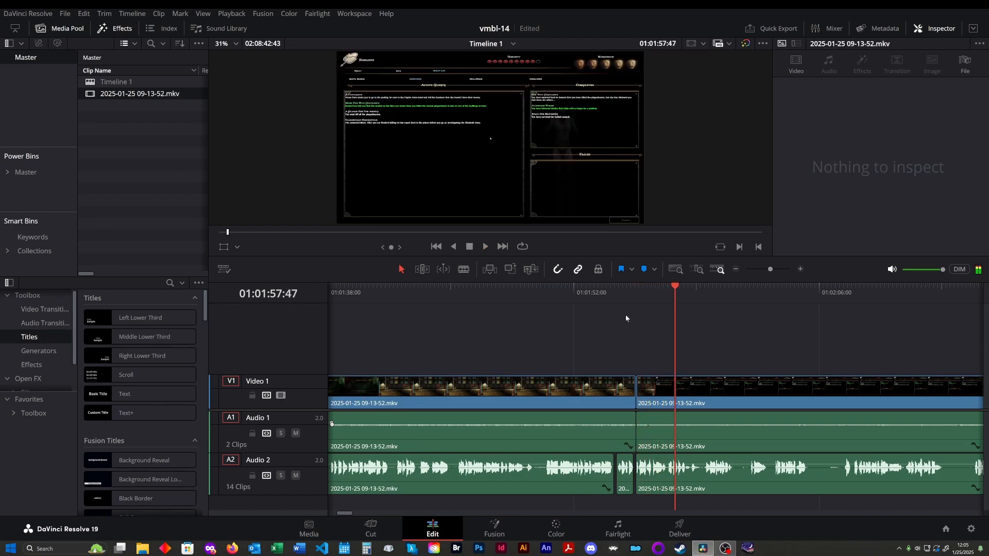
# - Move the short Audio 2 clip earlier so it sits directly against the preceding clip
pyautogui.scroll(4, 605, 390)
pyautogui.hscroll(-5, 539, 441)
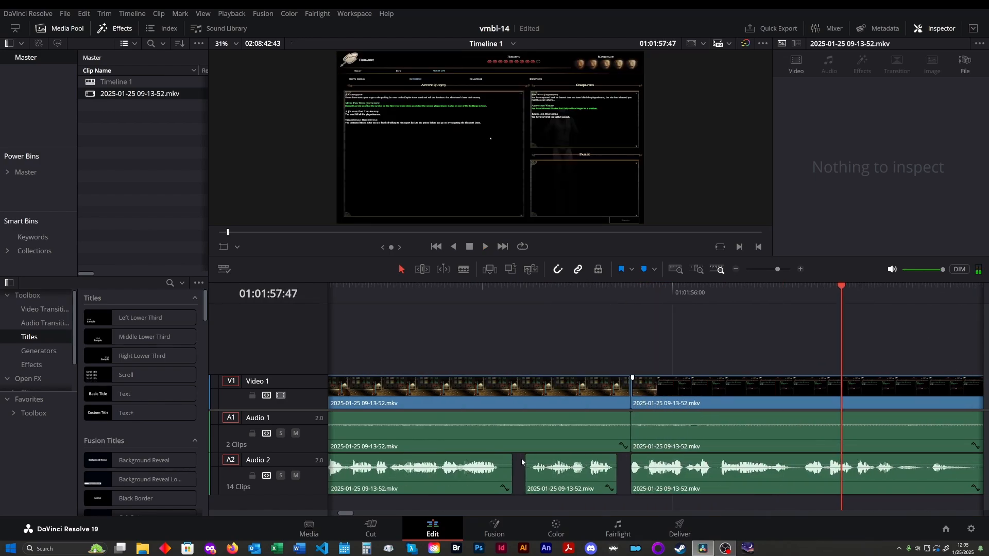
pyautogui.moveTo(636, 476); pyautogui.dragTo(622, 476)
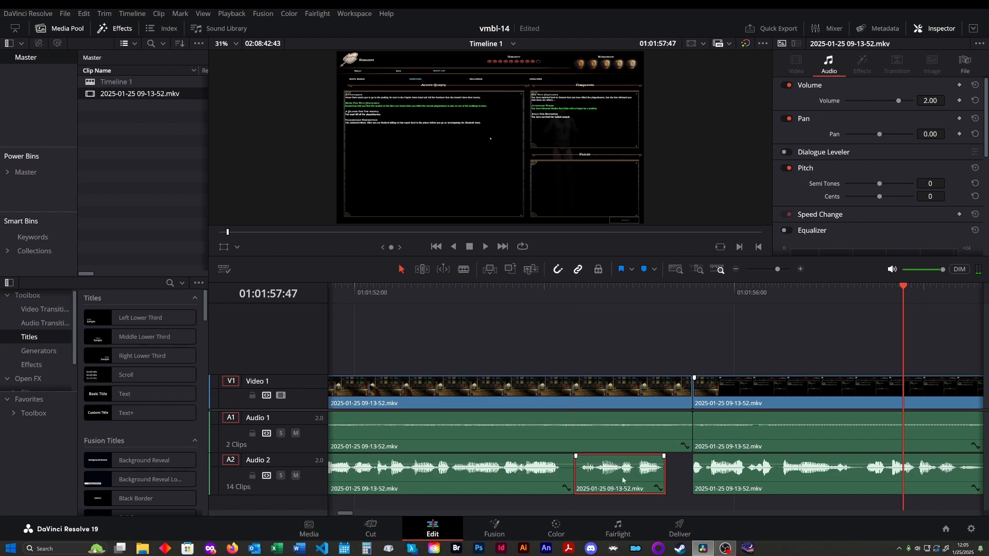
# - Listen across the moved Audio 2 clip from about 01:01:53, then again from 01:01:54:57 and about 01:01:55:17
pyautogui.click(440, 289)
pyautogui.press('space')
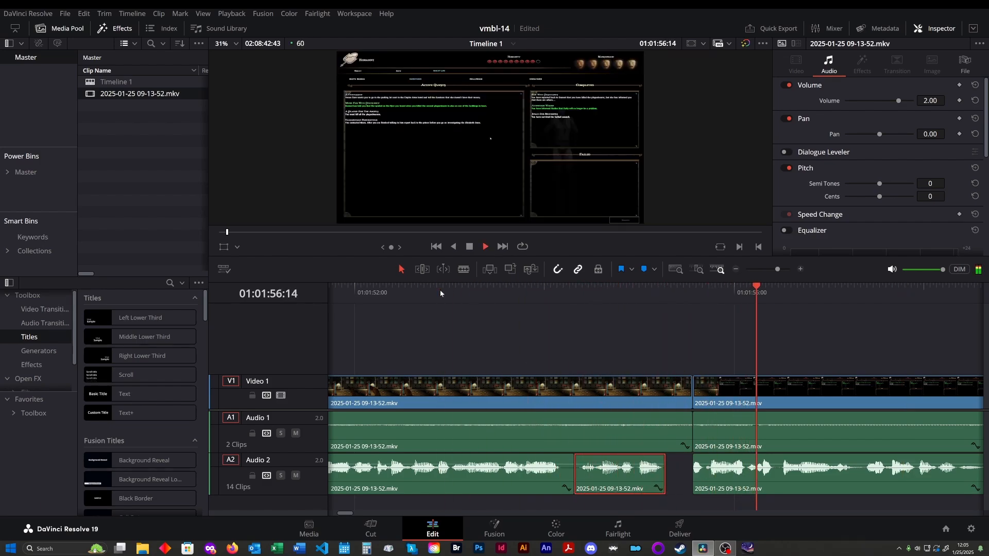
pyautogui.click(635, 285)
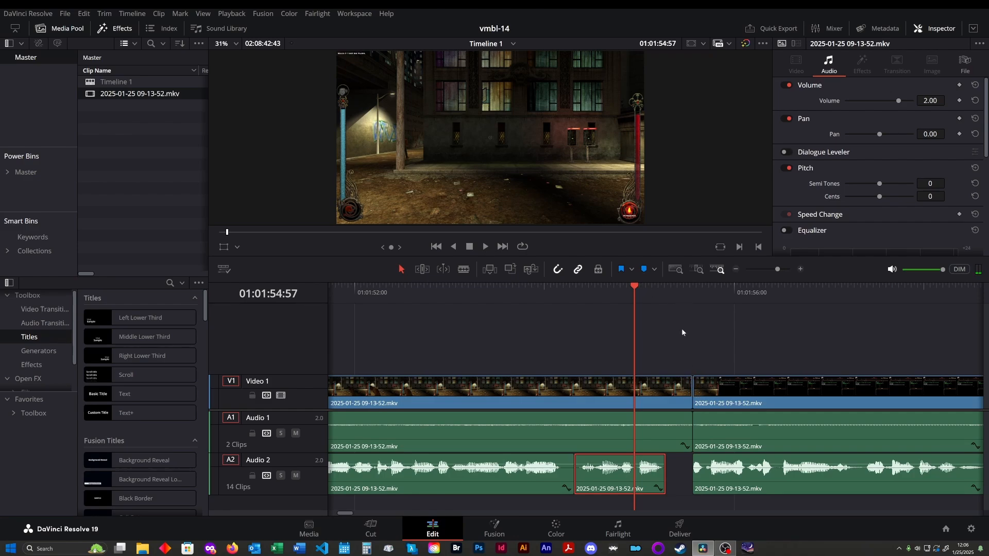
pyautogui.press('space')
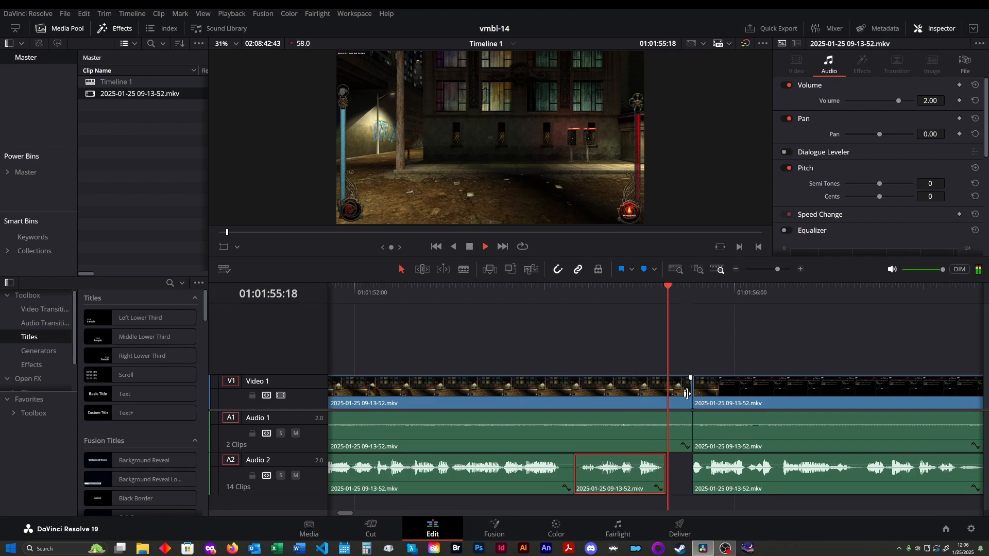
pyautogui.click(669, 293)
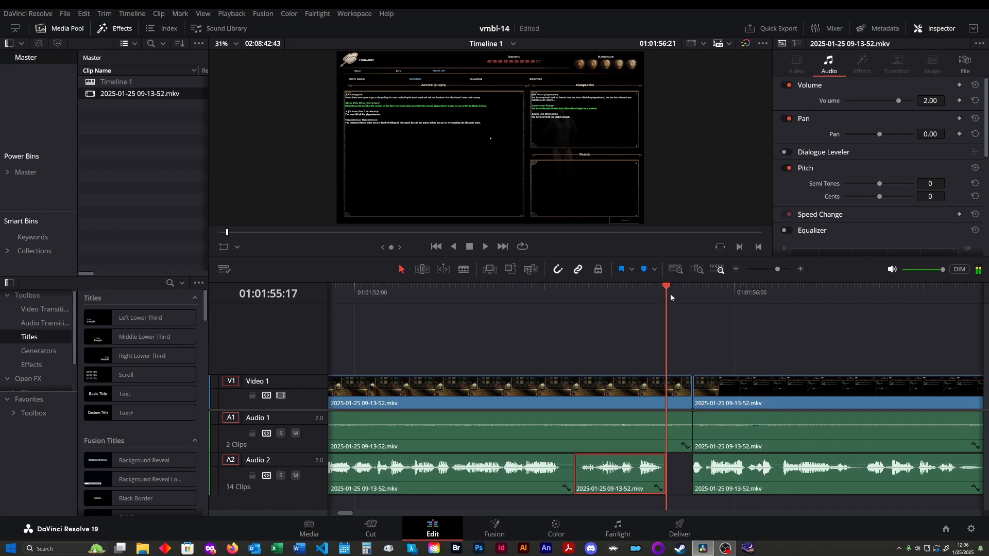
pyautogui.click(670, 293)
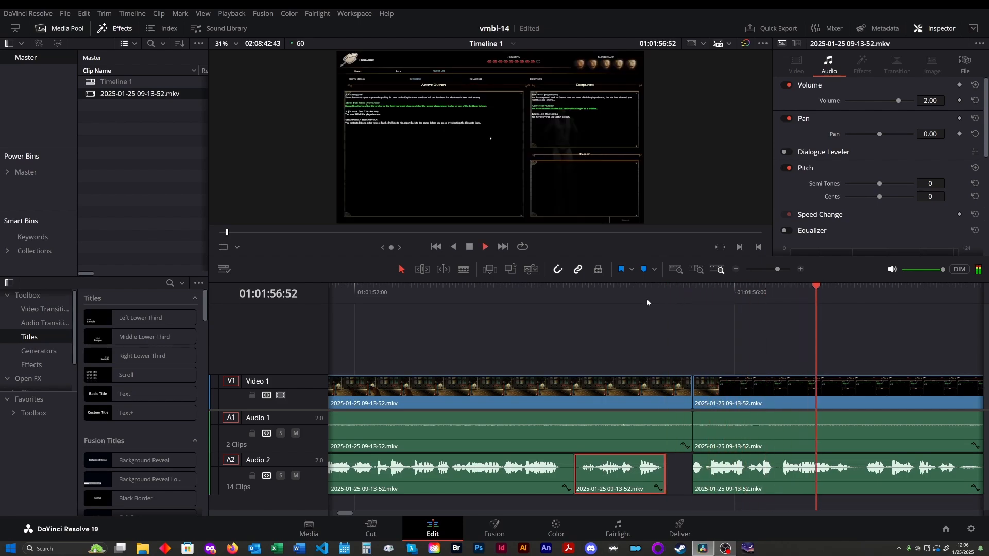
# - Replay the join from just before 01:01:55:34 and locate where the speech begins after the cut
pyautogui.press('space')
pyautogui.click(676, 292)
pyautogui.press('space')
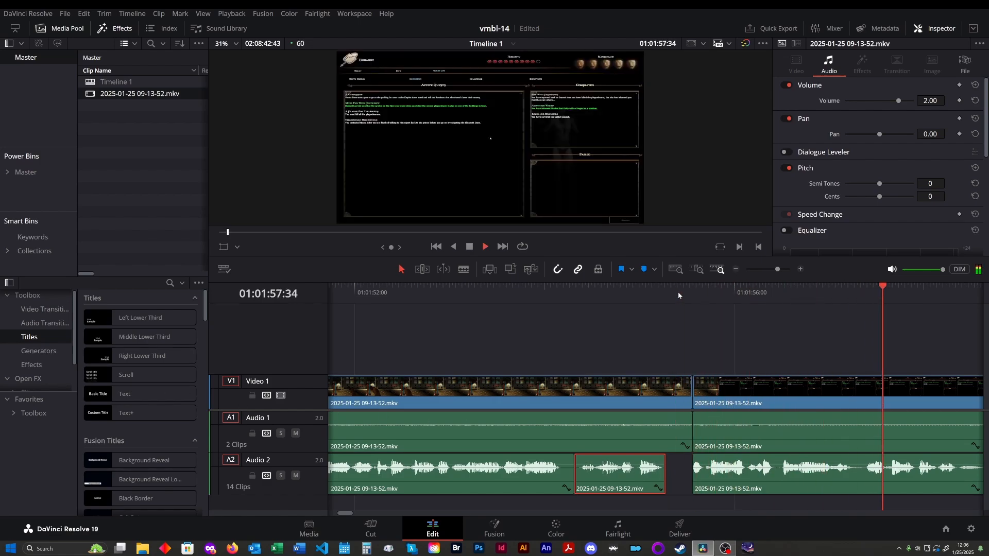
pyautogui.moveTo(678, 292); pyautogui.dragTo(746, 297)
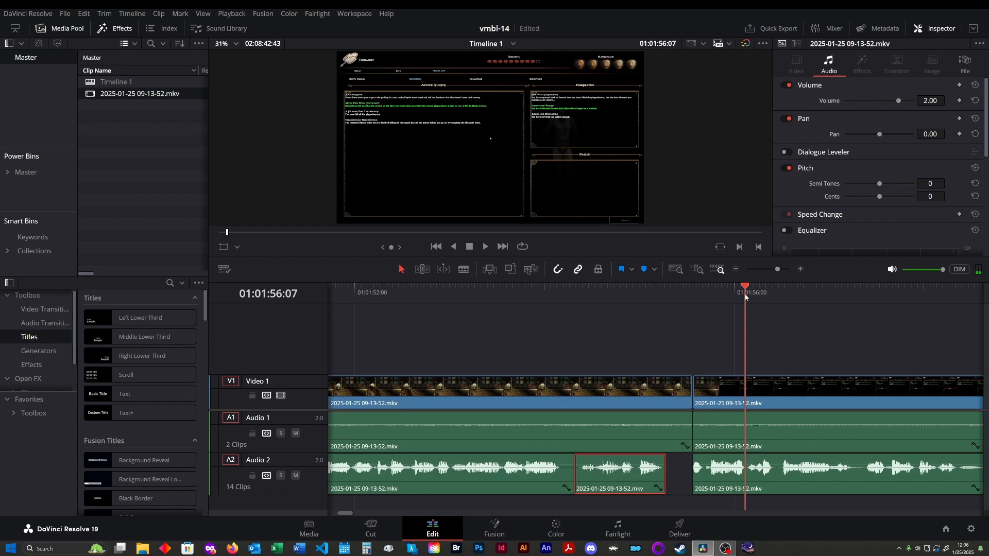
pyautogui.moveTo(746, 297); pyautogui.dragTo(693, 287)
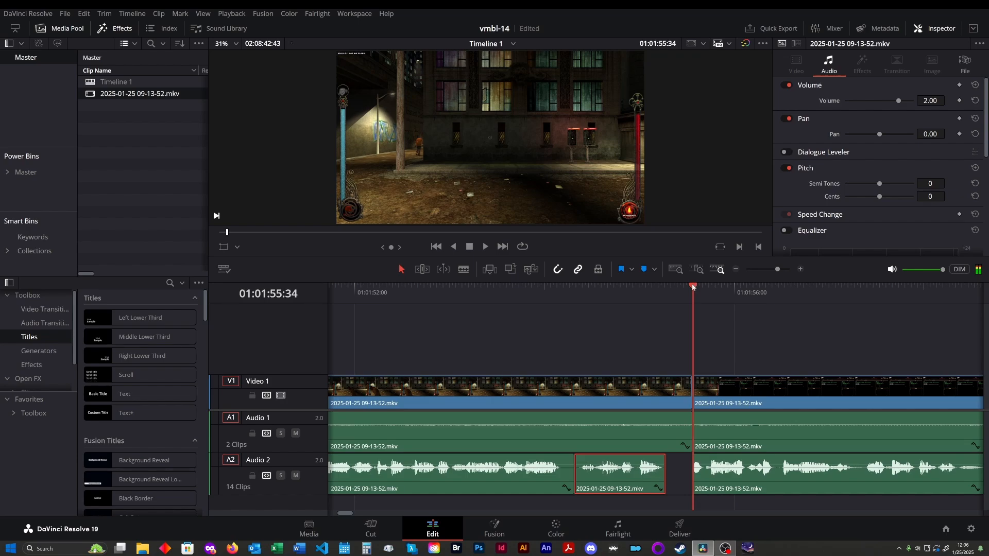
pyautogui.press('space')
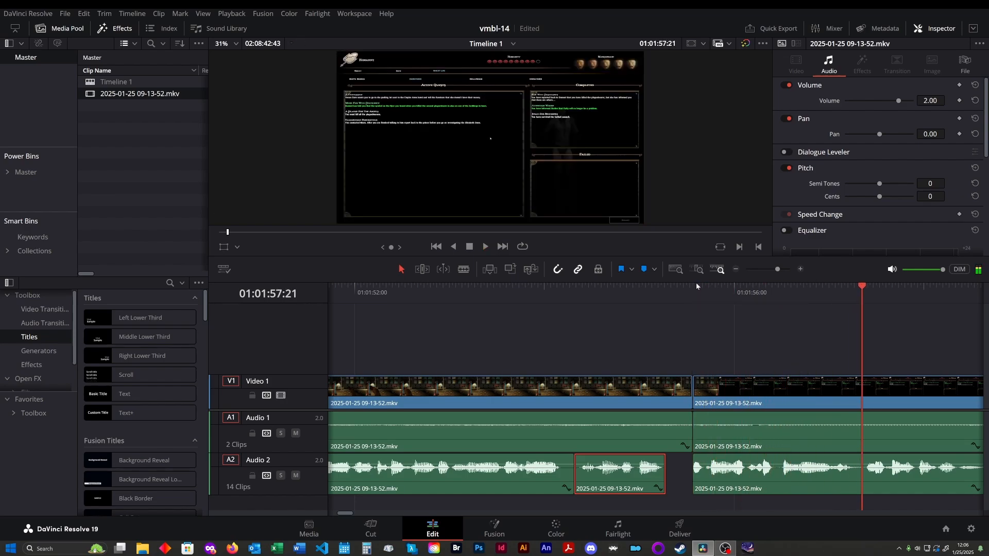
pyautogui.click(692, 292)
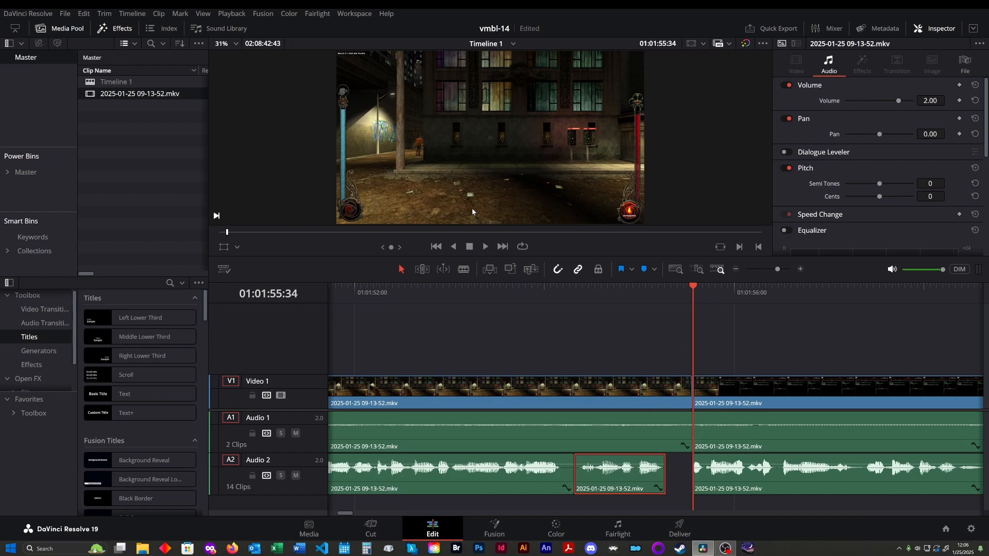
# - Split Video 1 and Audio 1 at 01:01:56:03 and delete the short piece between 01:01:55:34 and the cut, keeping Audio 2
pyautogui.moveTo(696, 286); pyautogui.dragTo(743, 286)
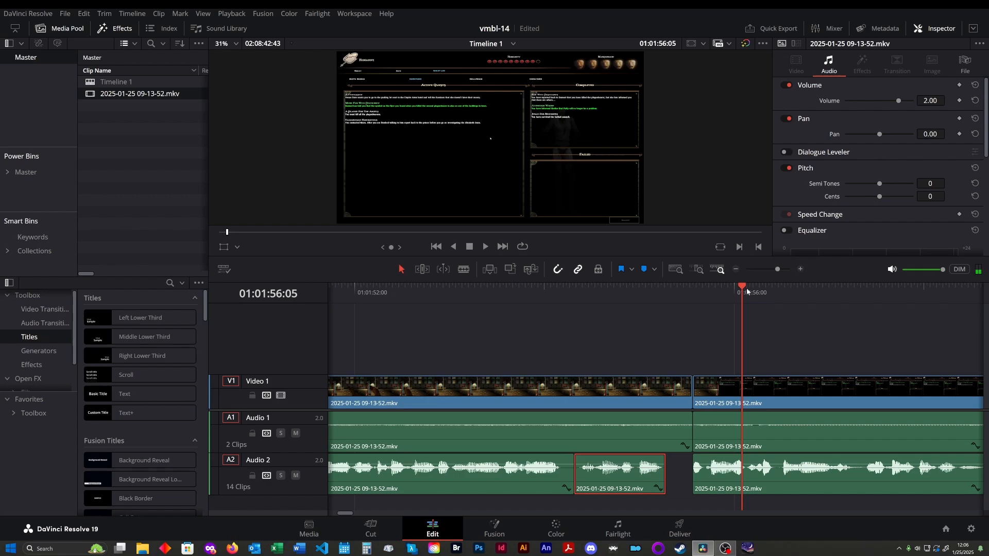
pyautogui.moveTo(743, 293); pyautogui.dragTo(738, 296)
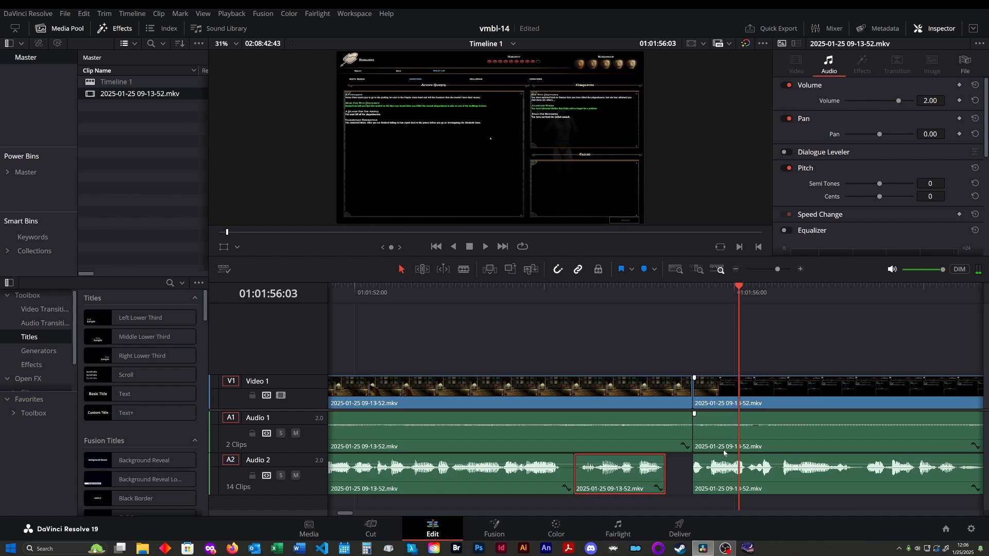
pyautogui.press('b')
pyautogui.click(745, 393)
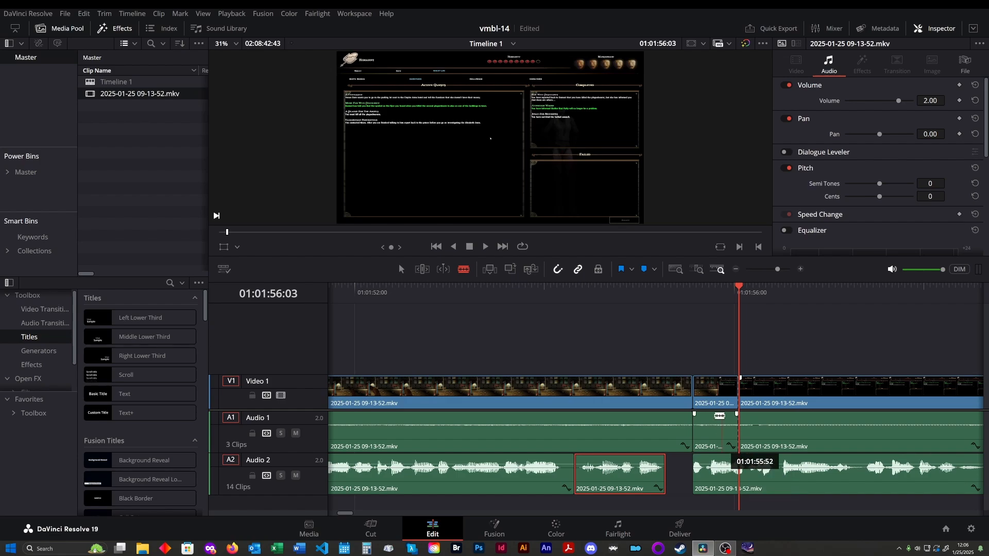
pyautogui.press('a')
pyautogui.click(719, 432)
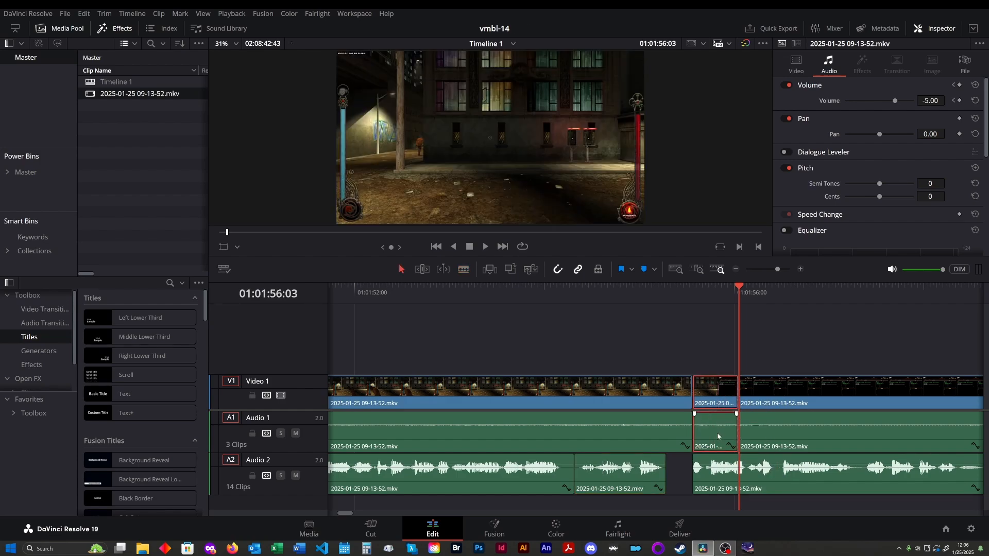
pyautogui.press('BackSpace')
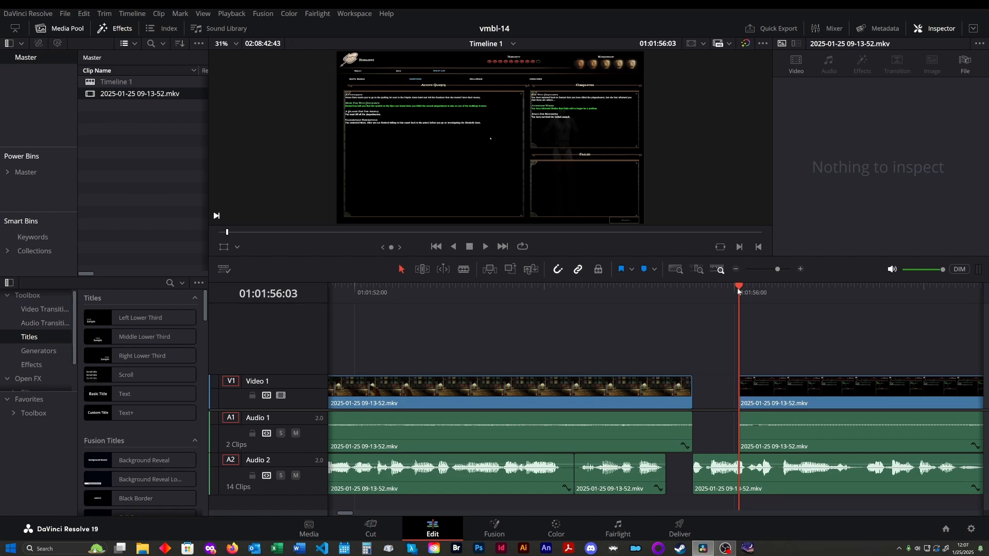
# - Split Video 1 and Audio 1 at 01:01:56:38 and copy the short piece between 01:01:56:03 and the cut
pyautogui.moveTo(743, 292); pyautogui.dragTo(803, 292)
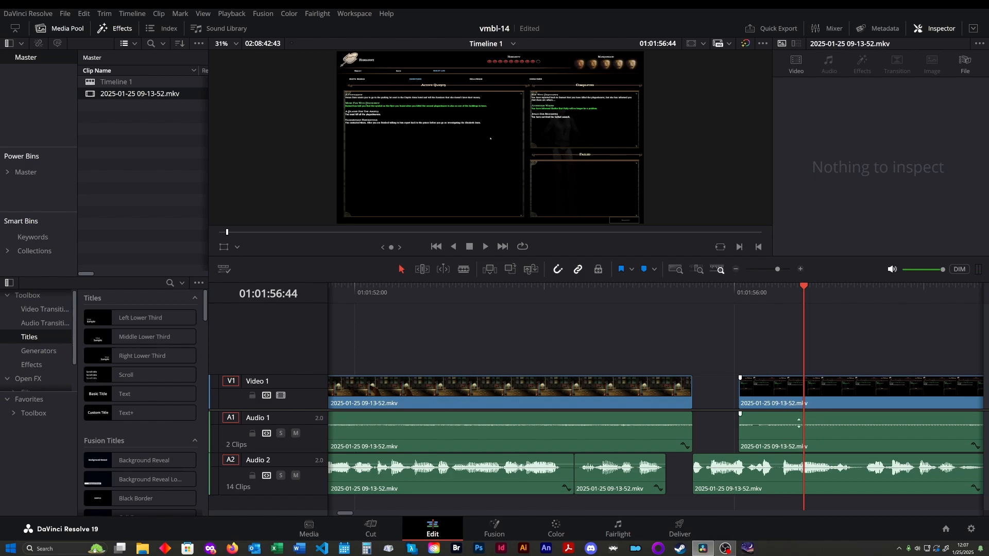
pyautogui.moveTo(804, 290); pyautogui.dragTo(795, 292)
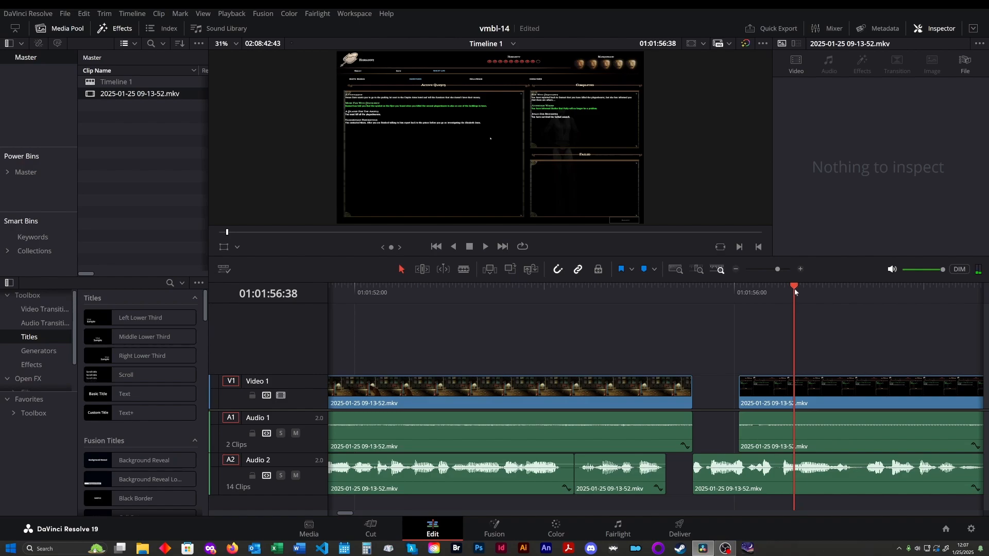
pyautogui.press('b')
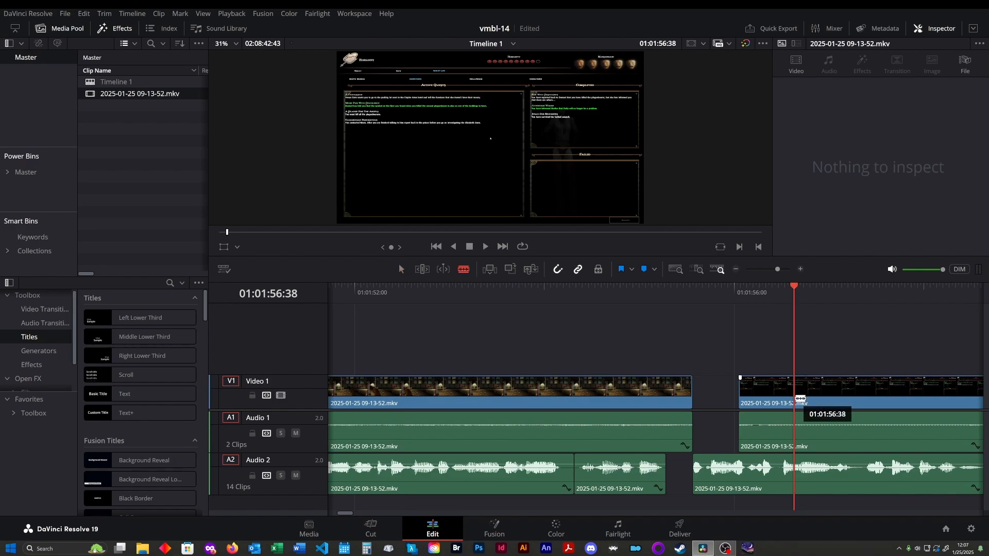
pyautogui.click(797, 396)
pyautogui.click(797, 439)
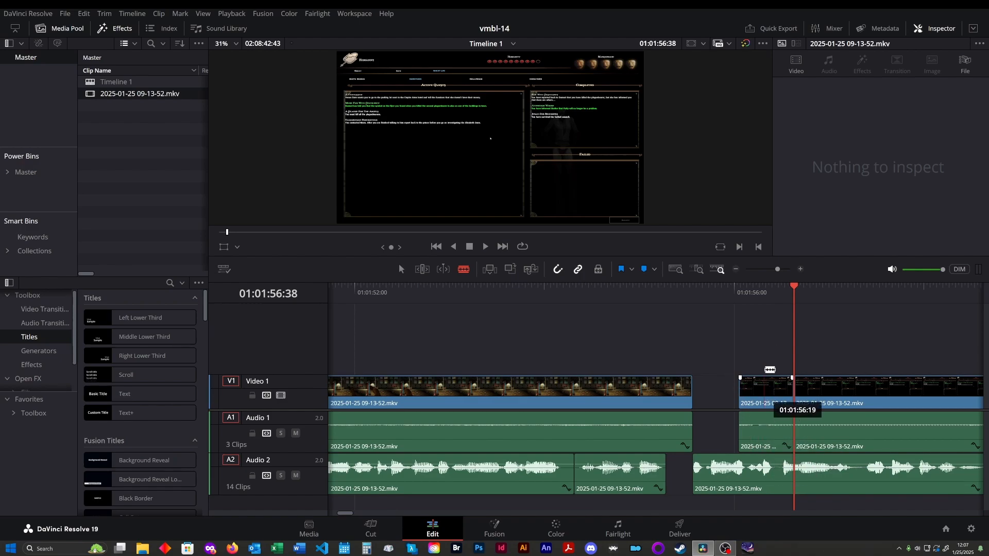
pyautogui.moveTo(747, 342); pyautogui.dragTo(774, 433)
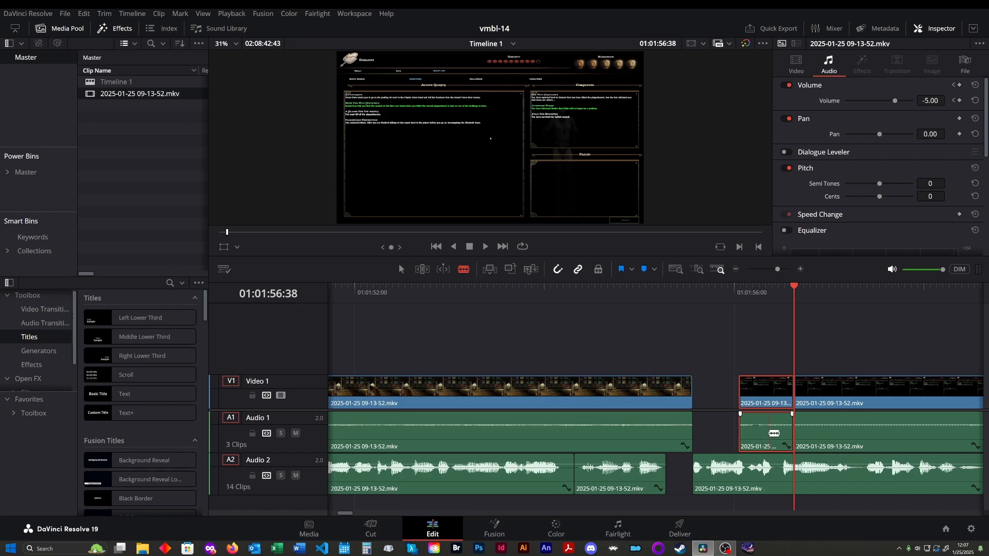
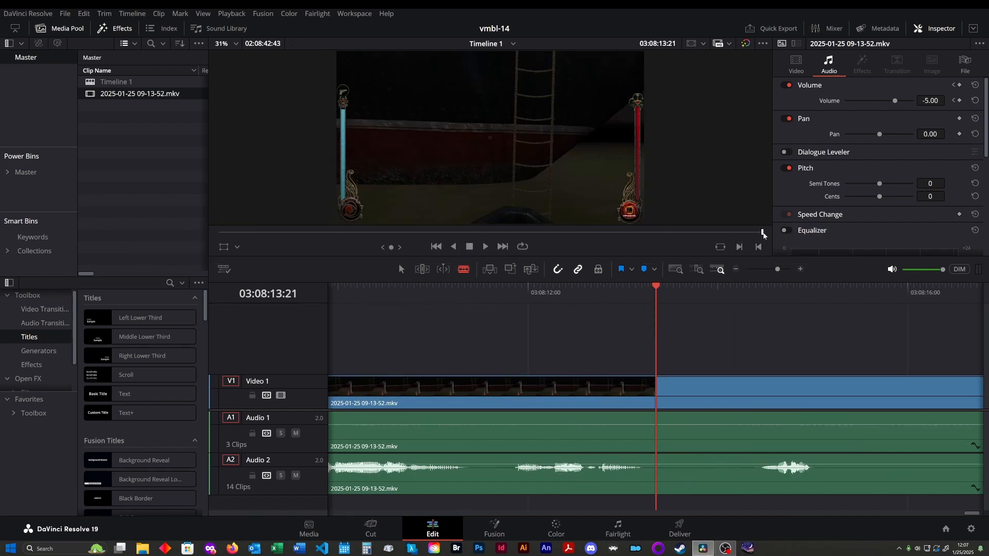
# - Paste the copied short video and Audio 1 piece past the end of the recording at 03:08:42:59
pyautogui.press('End')
pyautogui.moveTo(656, 292); pyautogui.dragTo(684, 293)
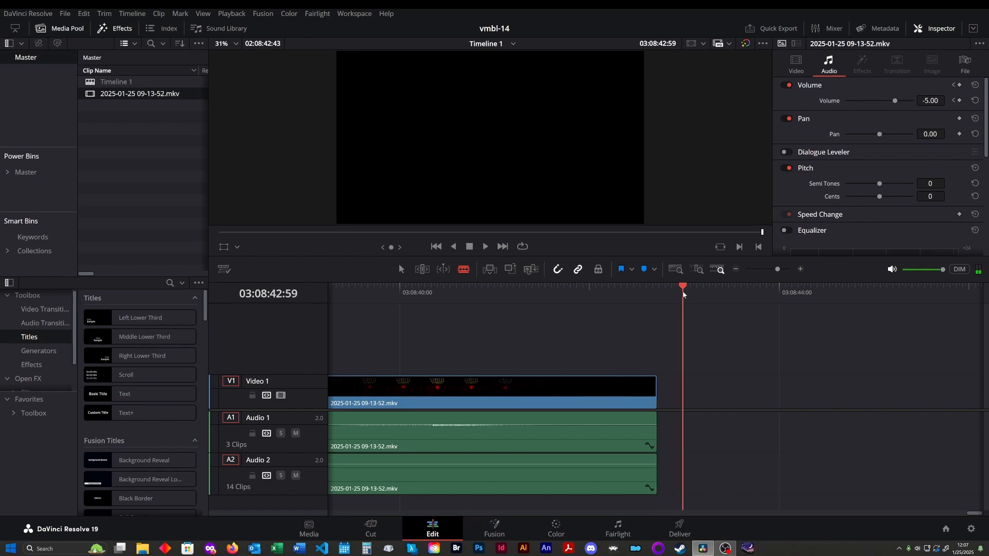
pyautogui.hotkey('ctrl', 'v')
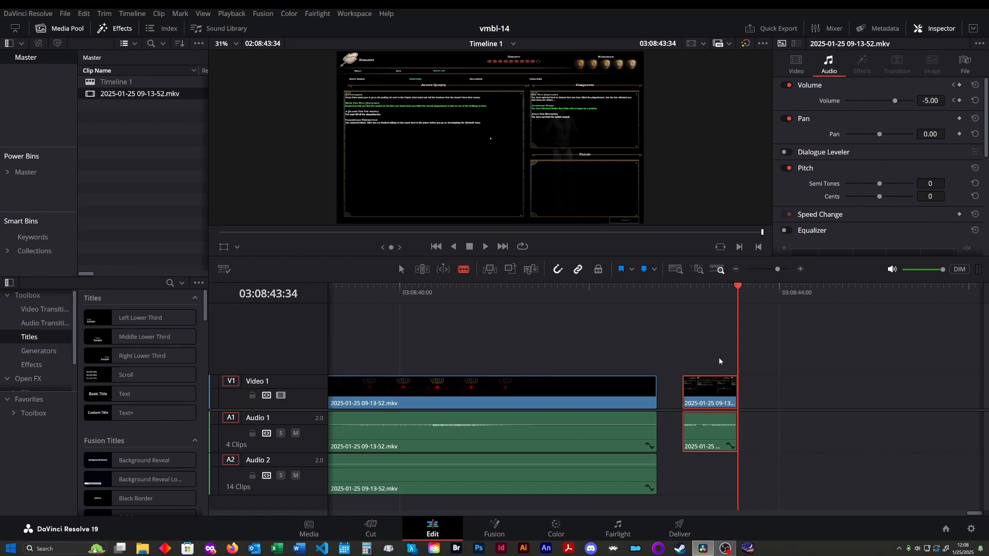
pyautogui.click(681, 293)
pyautogui.press('space')
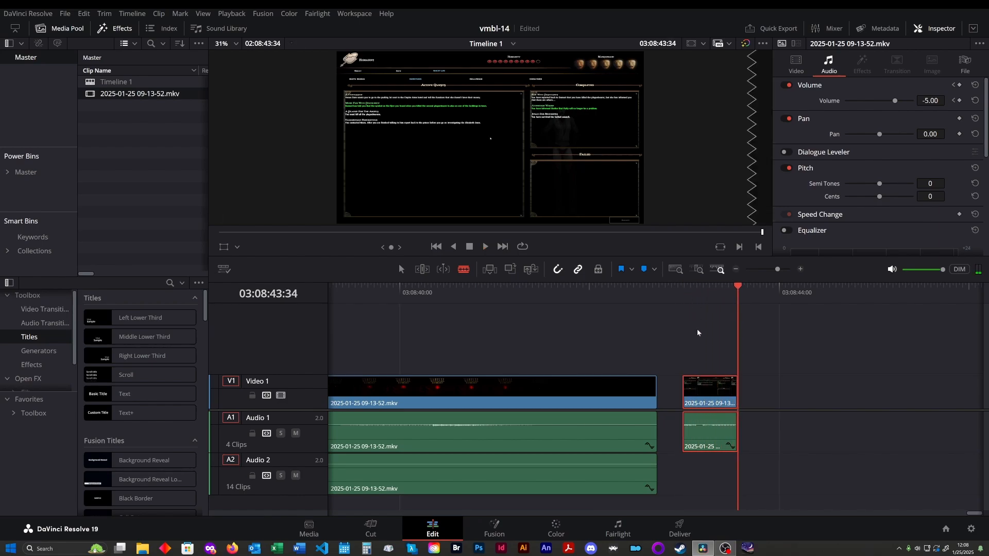
# - Link the pasted video and Audio 1 clips, then cut the linked pair from the end of the timeline
pyautogui.rightClick(723, 445)
pyautogui.click(759, 439)
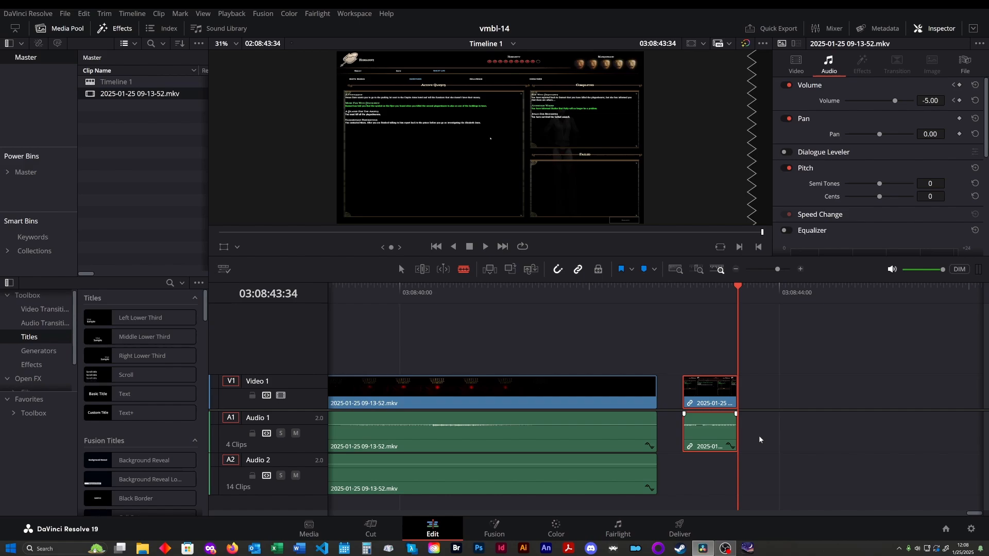
pyautogui.press('Delete')
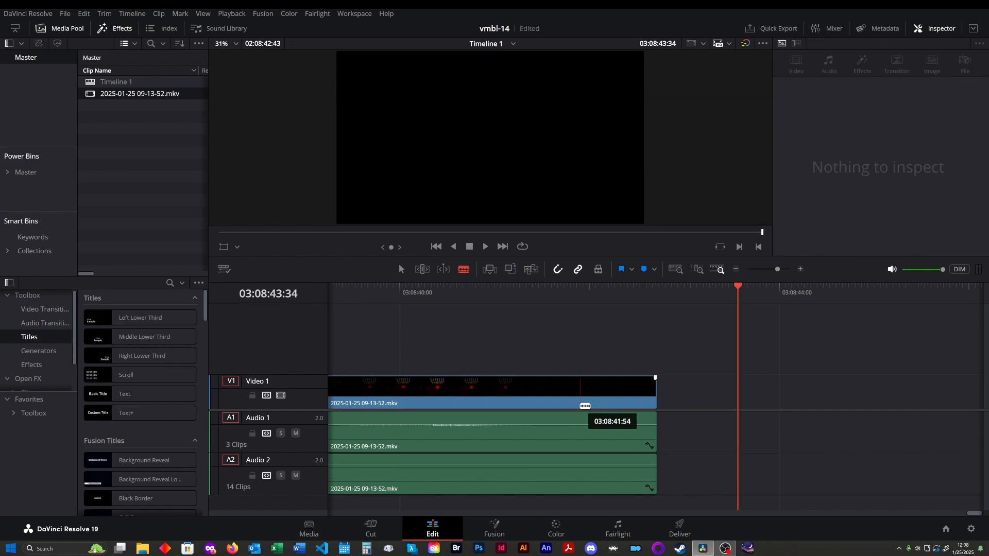
# - Move the final Video 1, Audio 1 and Audio 2 clips together about 1 second 39 frames later
pyautogui.press('a')
pyautogui.moveTo(512, 343); pyautogui.dragTo(574, 492)
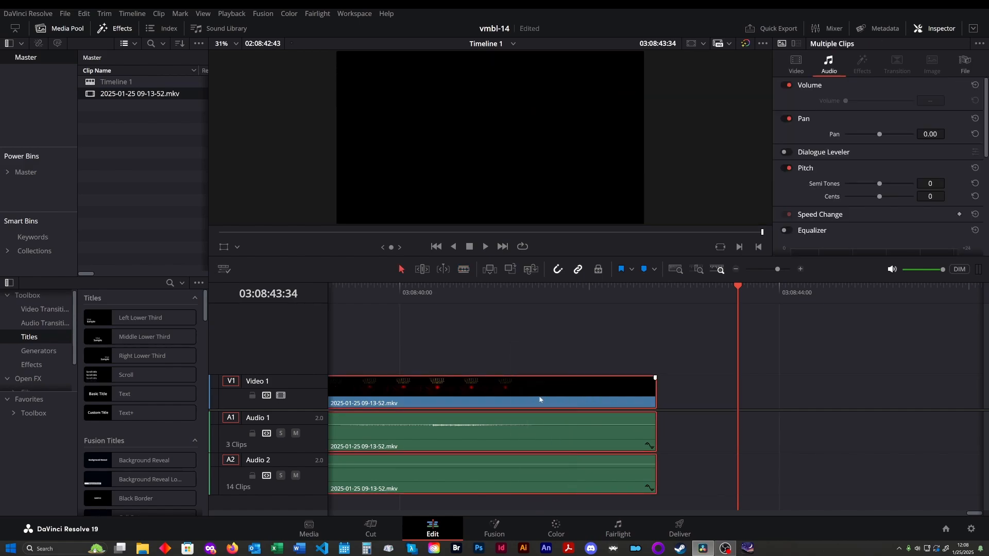
pyautogui.moveTo(546, 397); pyautogui.dragTo(704, 384)
pyautogui.click(436, 247)
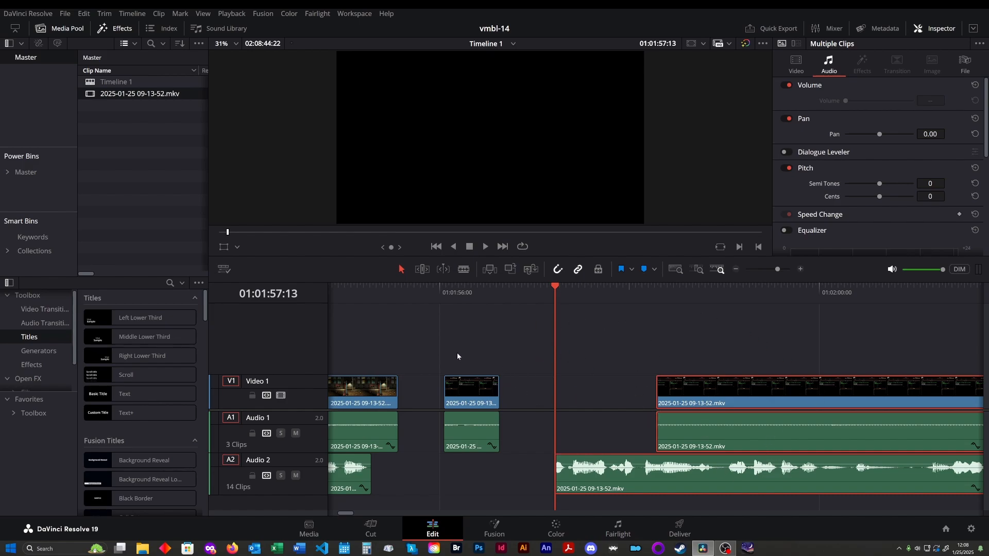
# - Shift the short video and Audio 1 piece slightly later and paste the linked copy at 01:01:55:34
pyautogui.moveTo(458, 353); pyautogui.dragTo(477, 434)
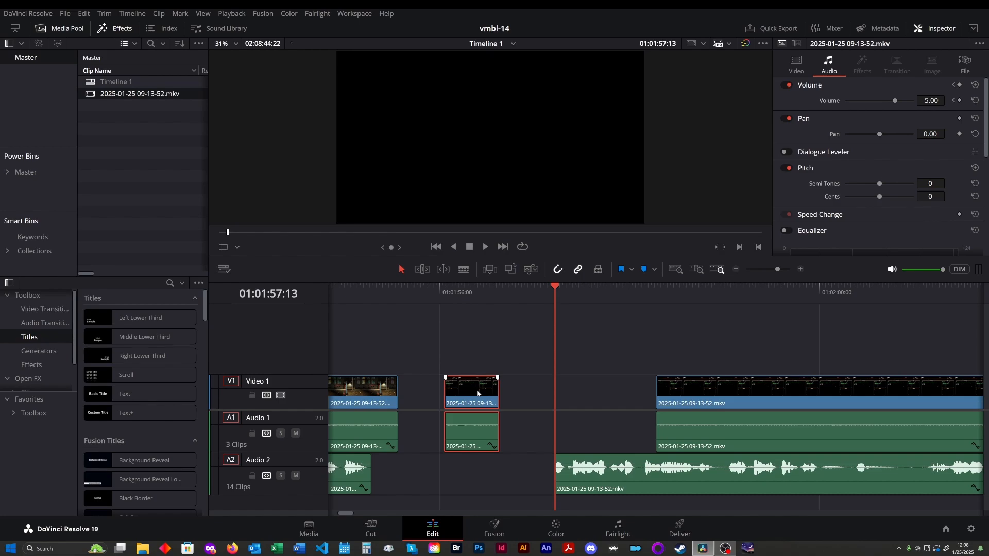
pyautogui.moveTo(478, 397); pyautogui.dragTo(507, 397)
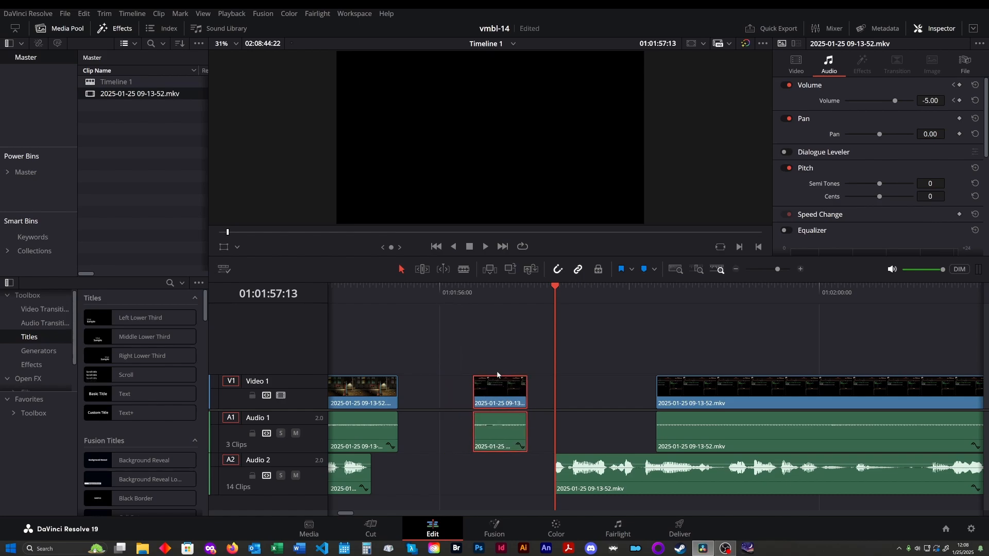
pyautogui.moveTo(435, 291); pyautogui.dragTo(399, 289)
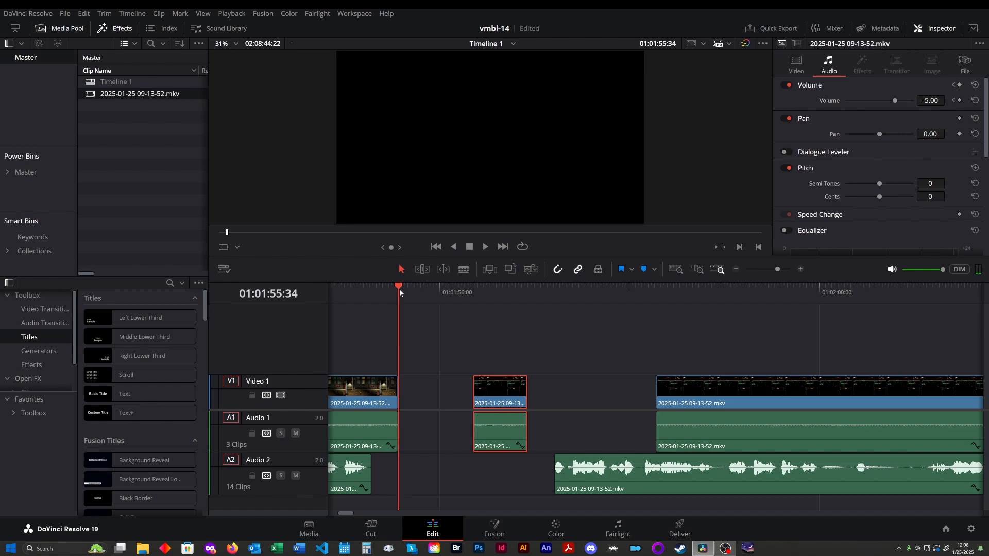
pyautogui.hotkey('ctrl', 'v')
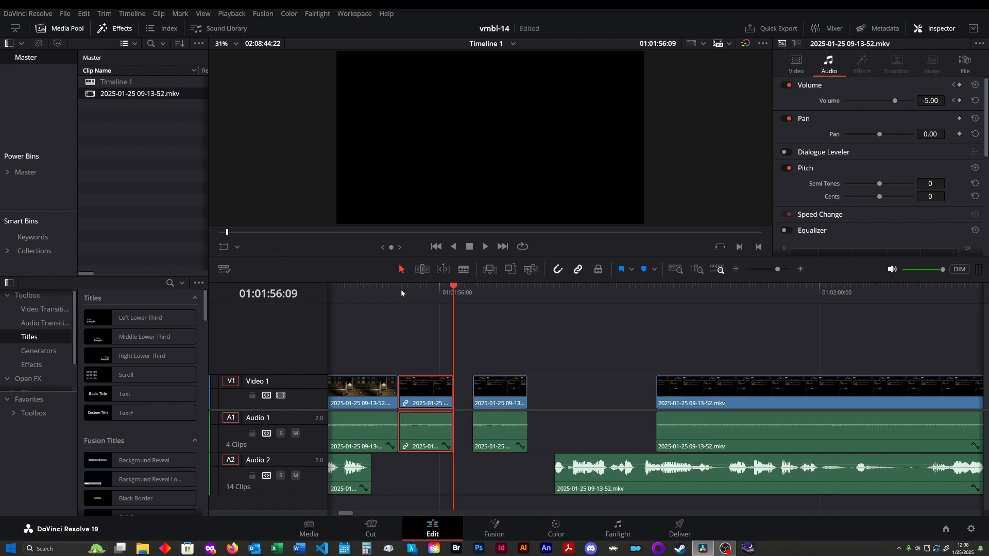
# - Move the short piece against the pasted clip at 01:01:56:09, and pull the following clips on all tracks back against it
pyautogui.click(505, 393)
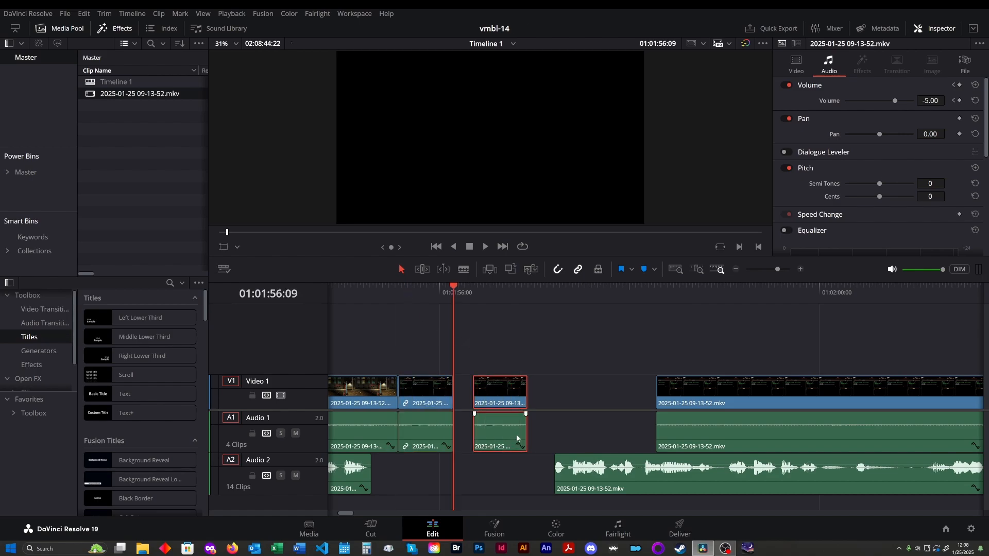
pyautogui.moveTo(506, 392); pyautogui.dragTo(490, 394)
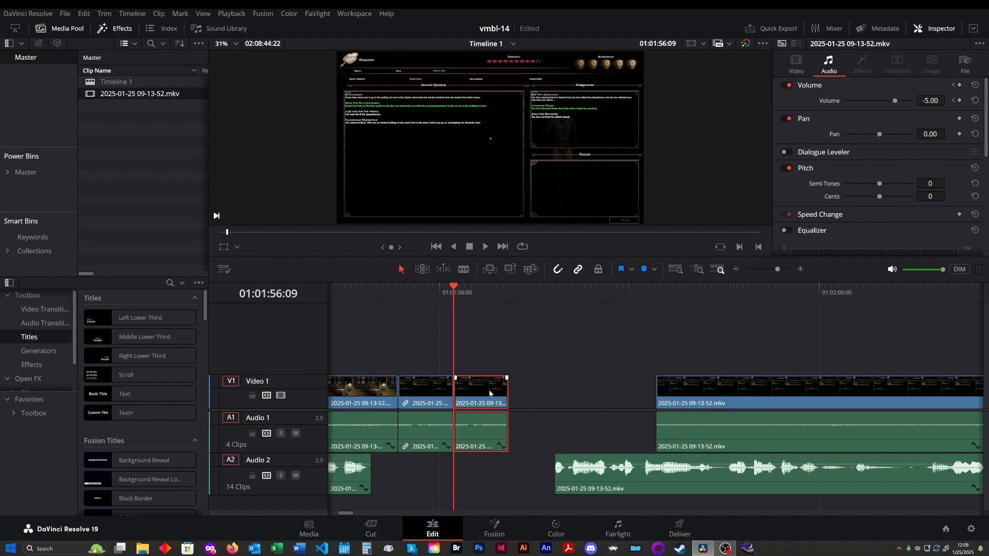
pyautogui.moveTo(617, 361); pyautogui.dragTo(707, 480)
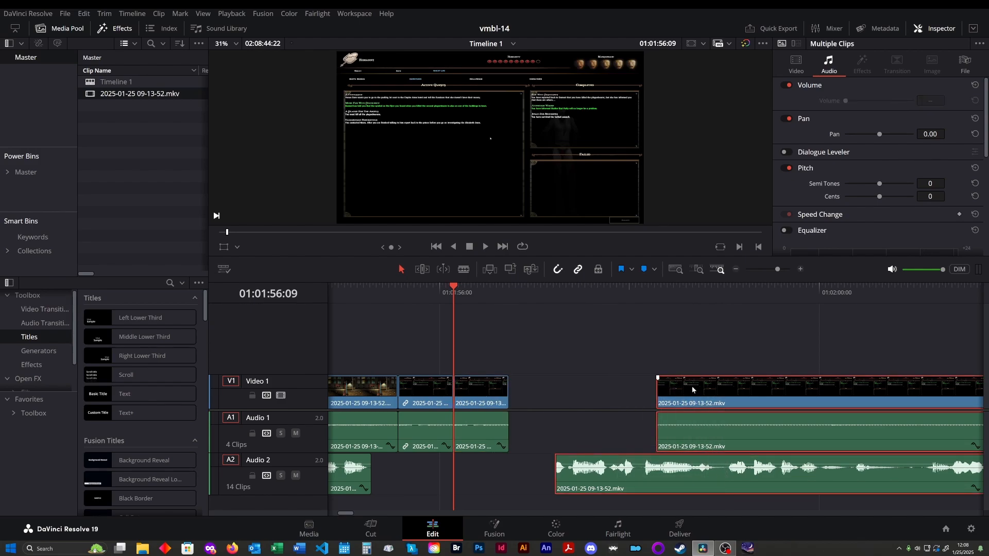
pyautogui.moveTo(692, 393); pyautogui.dragTo(546, 392)
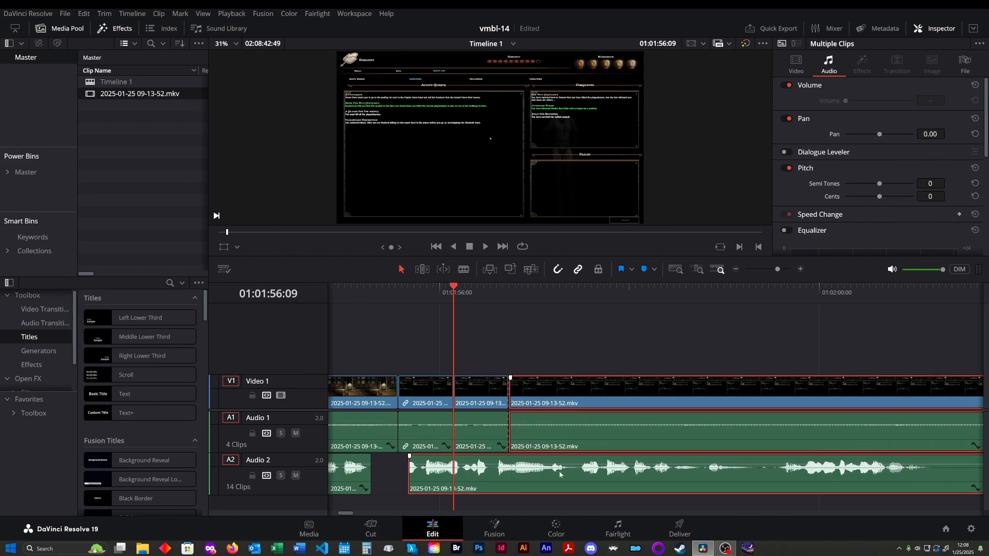
# - Replay the rebuilt join from about 01:01:55, then again from about 01:01:54, checking the picture and Audio 2 speech
pyautogui.click(344, 289)
pyautogui.click(389, 324)
pyautogui.press('space')
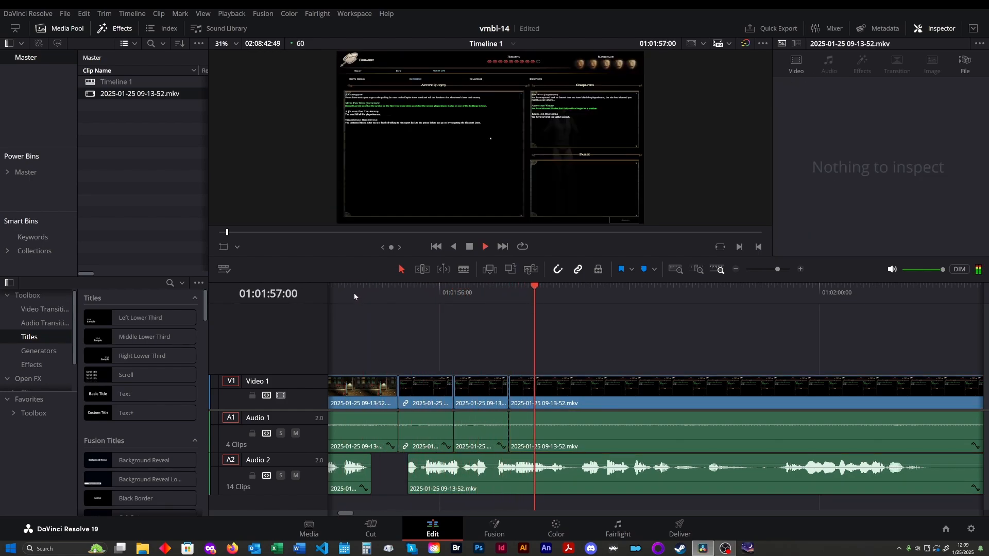
pyautogui.scroll(-2, 378, 321)
pyautogui.click(443, 292)
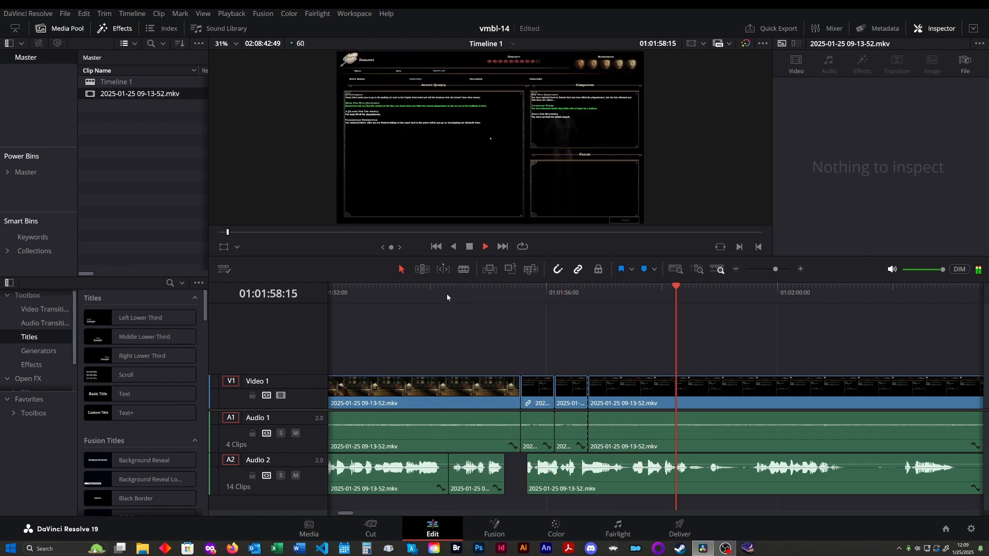
pyautogui.click(428, 291)
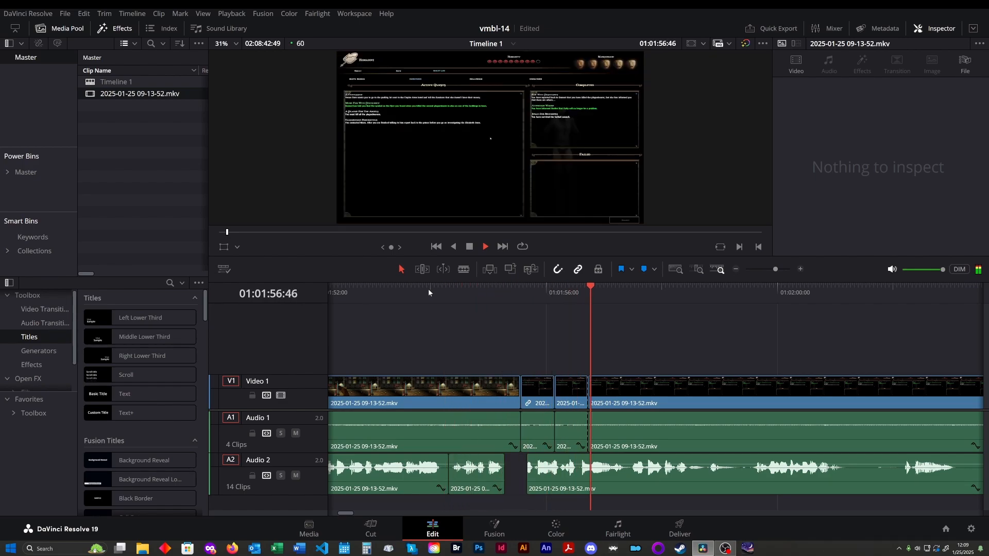
pyautogui.press('space')
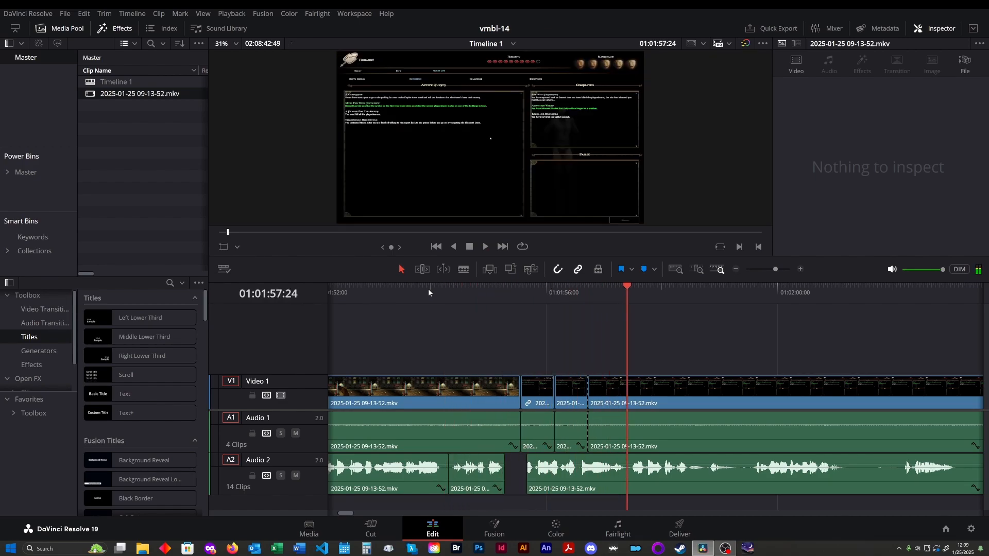
# - Replay the join around 01:01:56 repeatedly from about 01:01:55, checking how the picture change matches the Audio 2 speech
pyautogui.click(497, 295)
pyautogui.press('space')
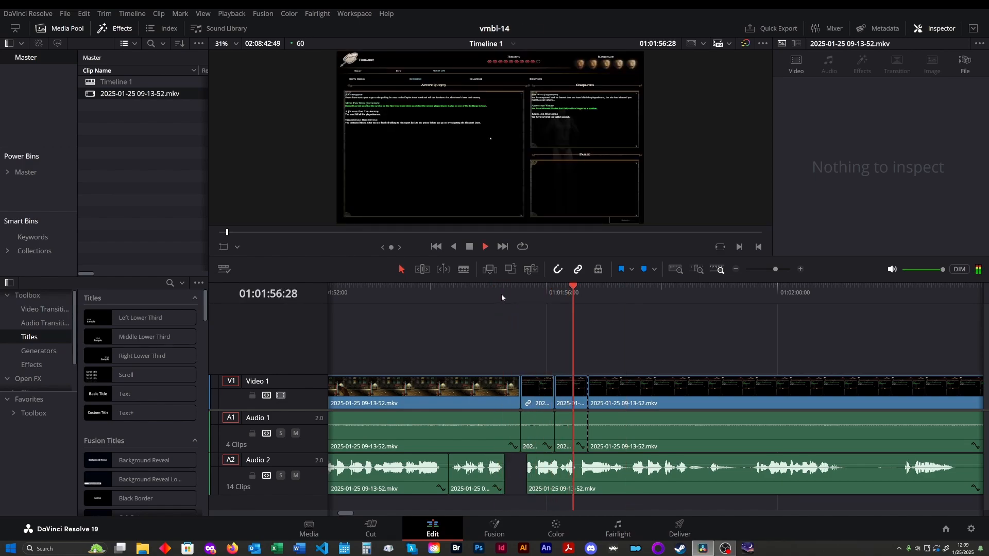
pyautogui.press('space')
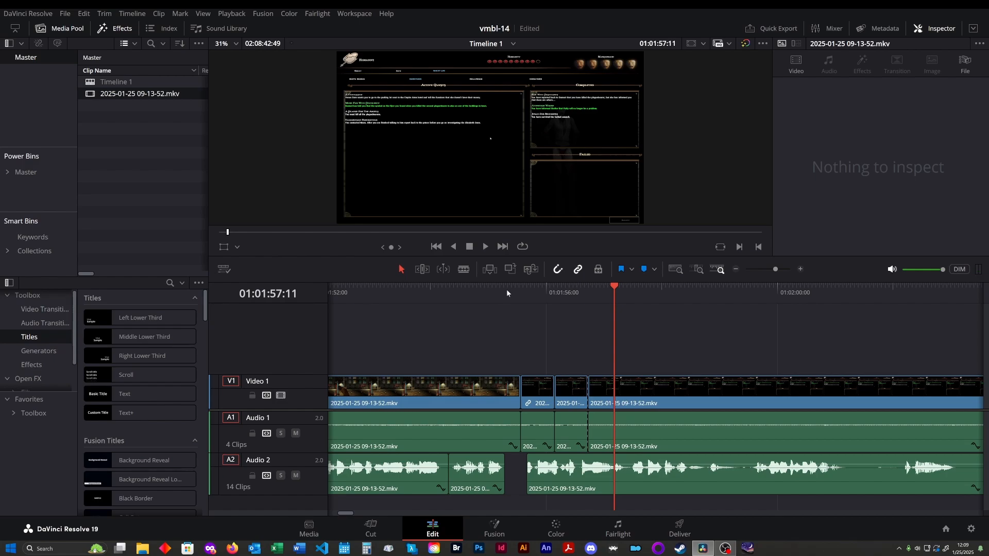
pyautogui.click(486, 290)
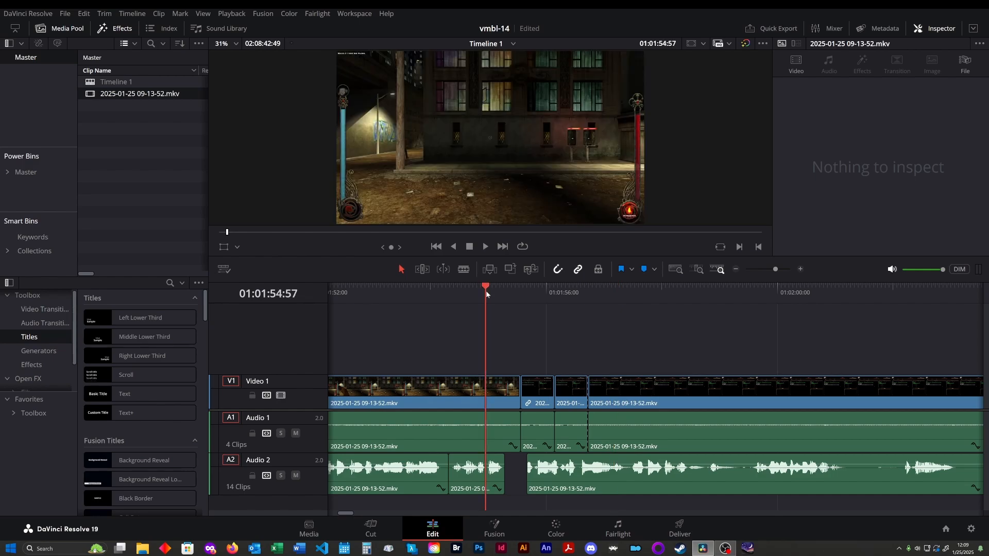
pyautogui.press('space')
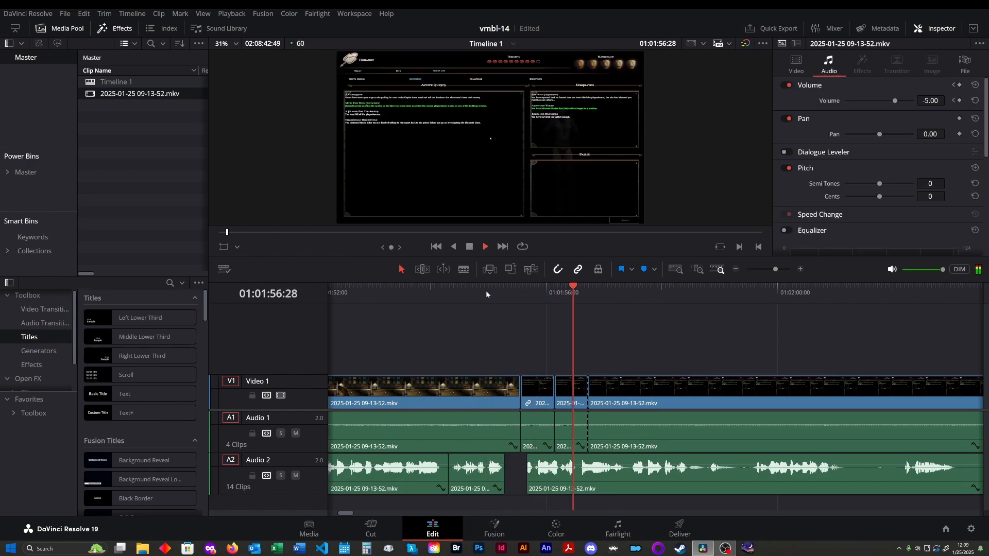
pyautogui.press('space')
pyautogui.press('space')
pyautogui.click(487, 290)
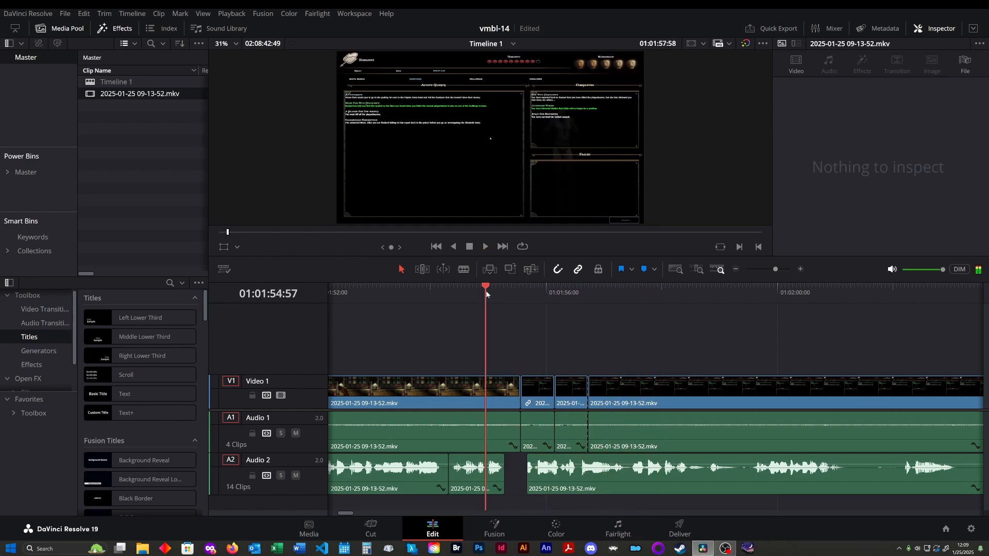
pyautogui.press('space')
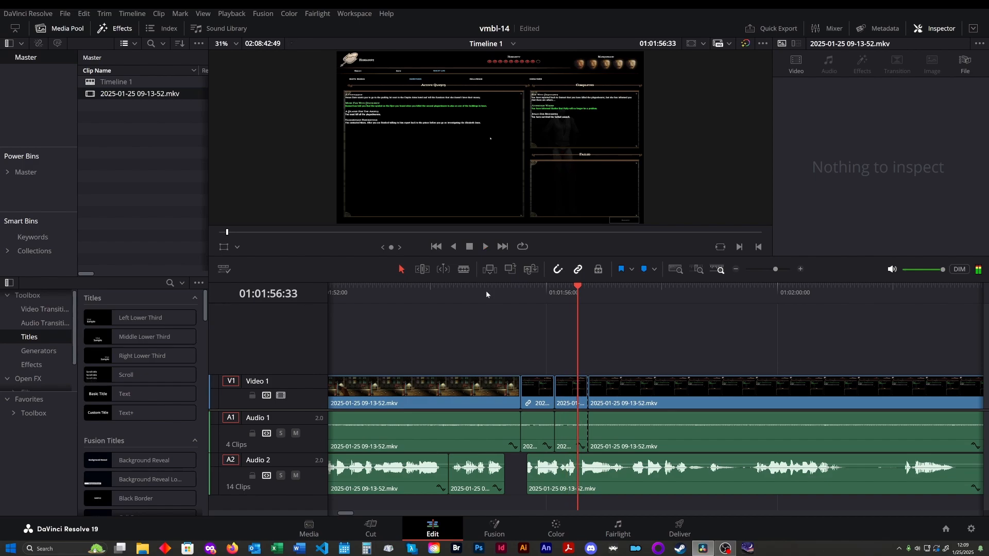
pyautogui.press('space')
# - Replay the short pieces just before 01:01:56 several times, listening for how the Audio 2 speech starts after the gap
pyautogui.click(543, 296)
pyautogui.click(543, 296)
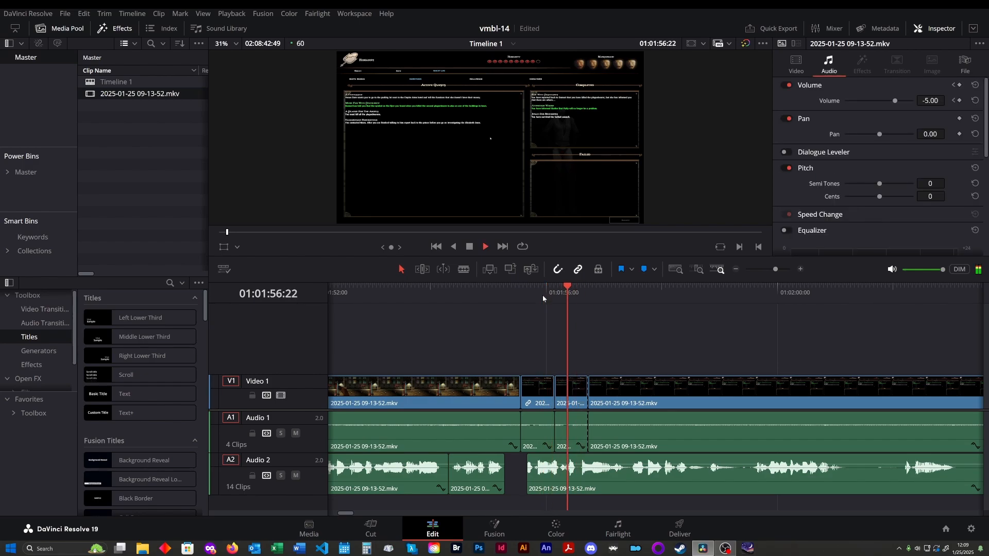
pyautogui.click(543, 295)
pyautogui.click(542, 295)
pyautogui.click(543, 295)
pyautogui.click(543, 295)
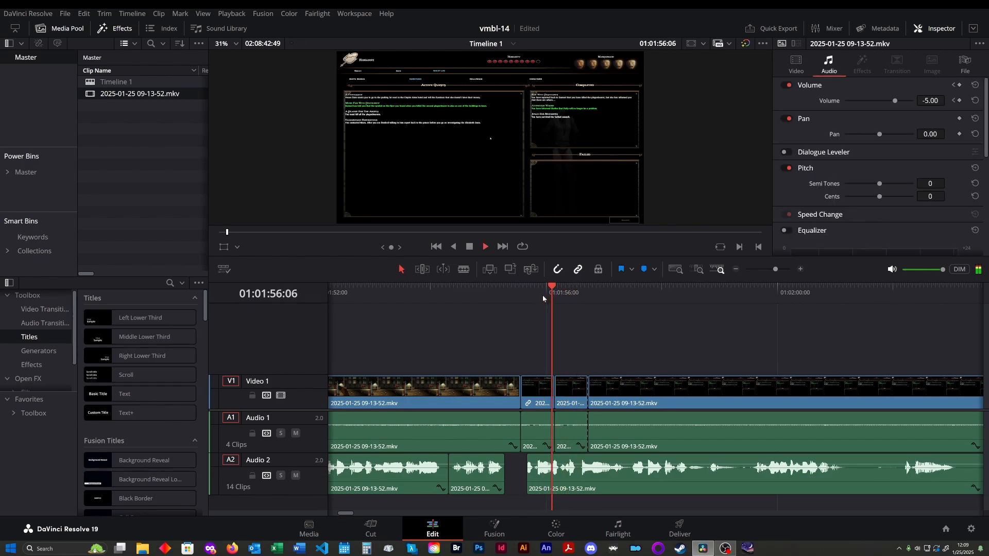
pyautogui.press('space')
# - Examine the short pieces around 01:01:56 at closer scale, replaying them from about 01:01:55:50 and checking the cut between them
pyautogui.scroll(3, 543, 324)
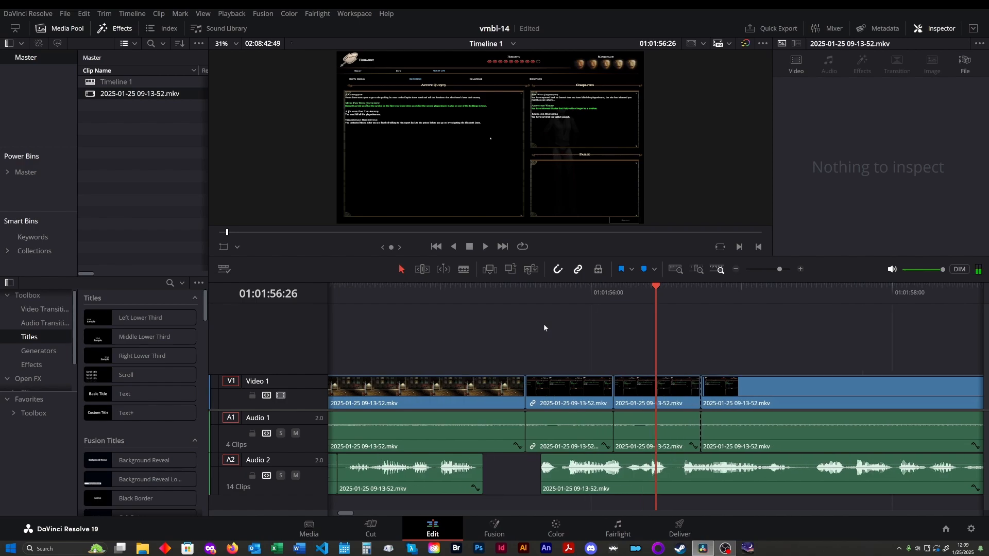
pyautogui.scroll(-1, 544, 328)
pyautogui.click(513, 292)
pyautogui.press('space')
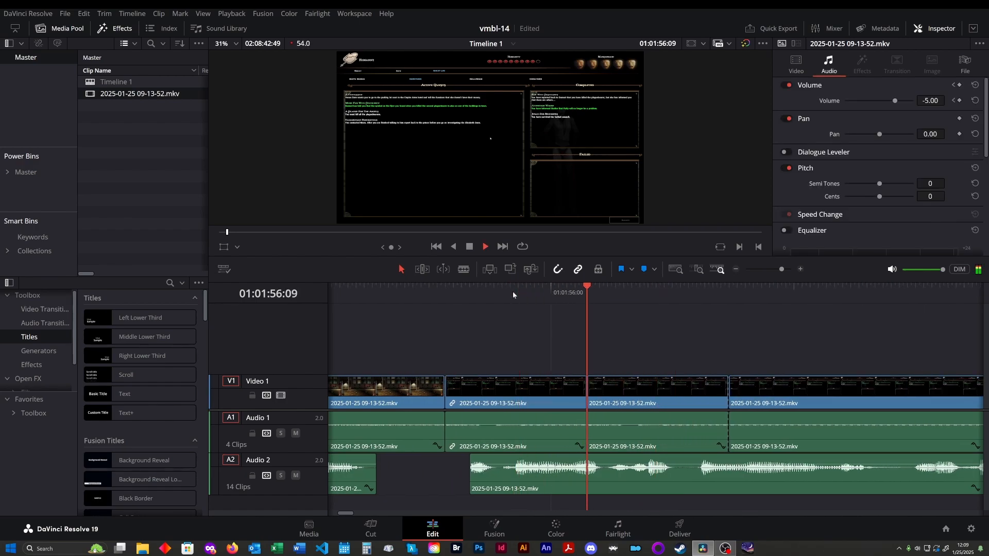
pyautogui.click(513, 291)
pyautogui.press('space')
pyautogui.moveTo(578, 295); pyautogui.dragTo(534, 296)
pyautogui.press('space')
pyautogui.click(535, 297)
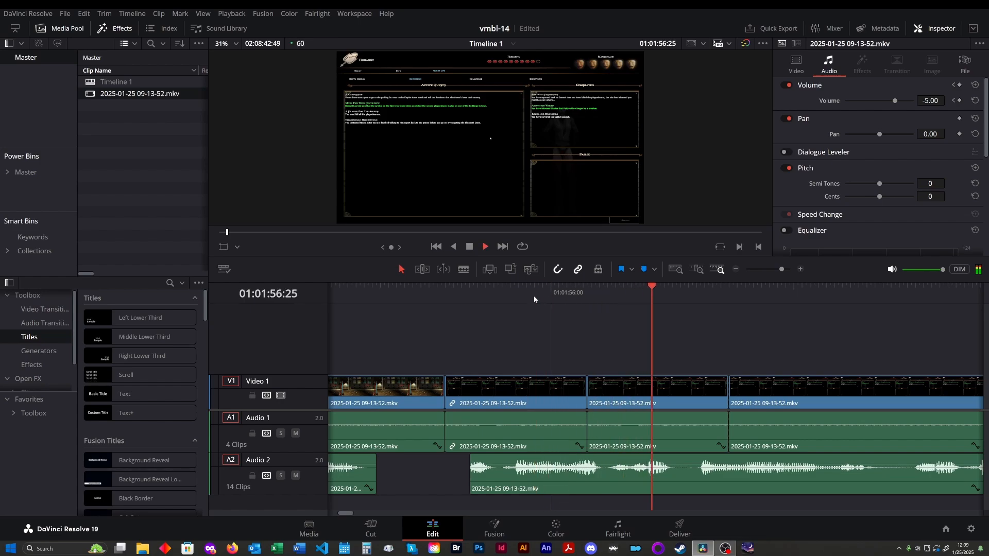
pyautogui.click(534, 297)
pyautogui.click(534, 297)
pyautogui.press('space')
# - Play from about 01:01:52 through the join, and recheck the Audio 2 phrase from about 01:02:06
pyautogui.scroll(-3, 514, 339)
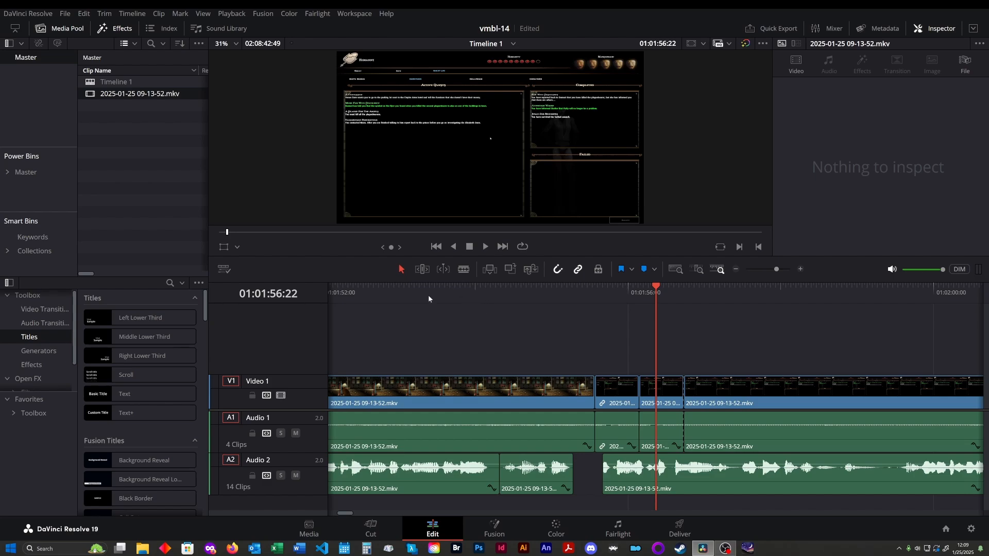
pyautogui.click(357, 295)
pyautogui.press('space')
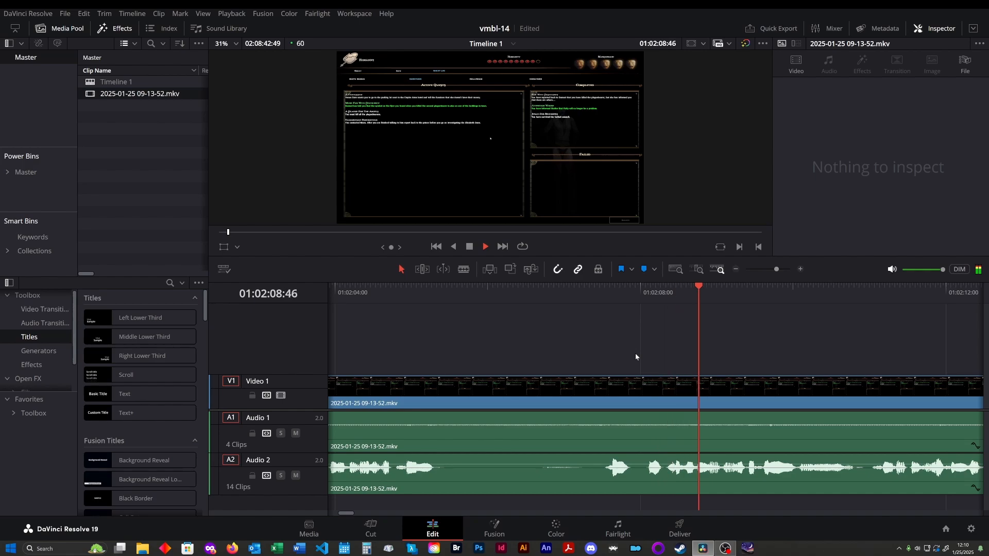
pyautogui.click(540, 297)
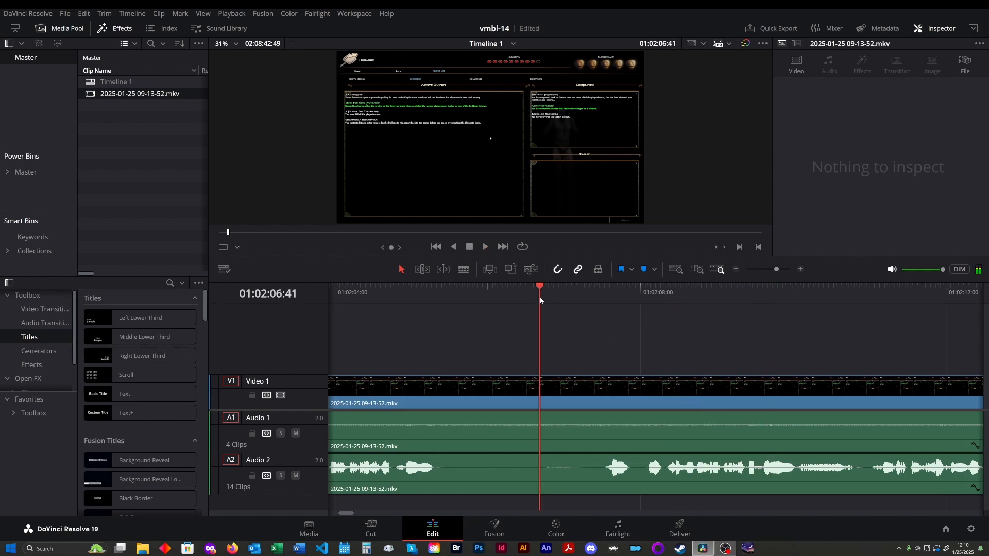
pyautogui.press('space')
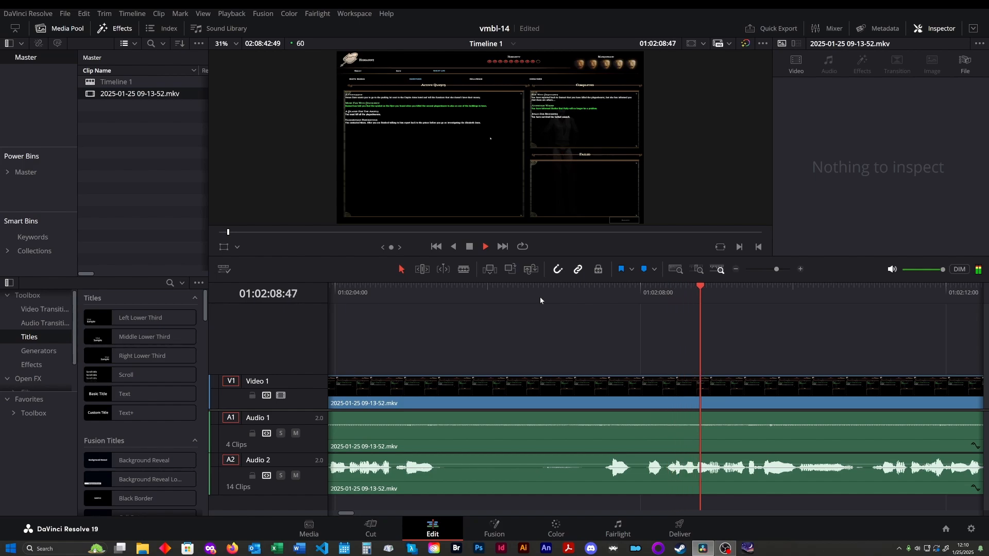
pyautogui.press('space')
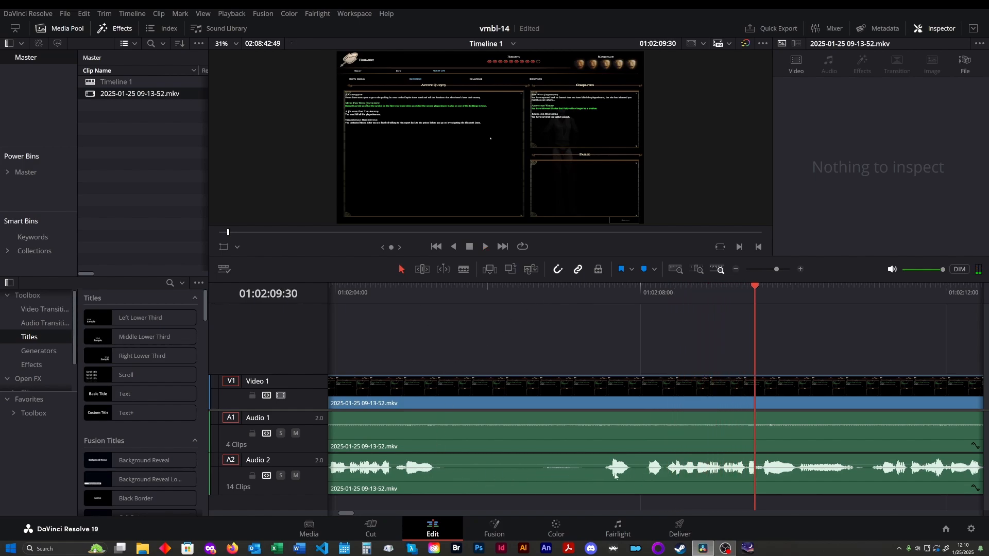
pyautogui.press('space')
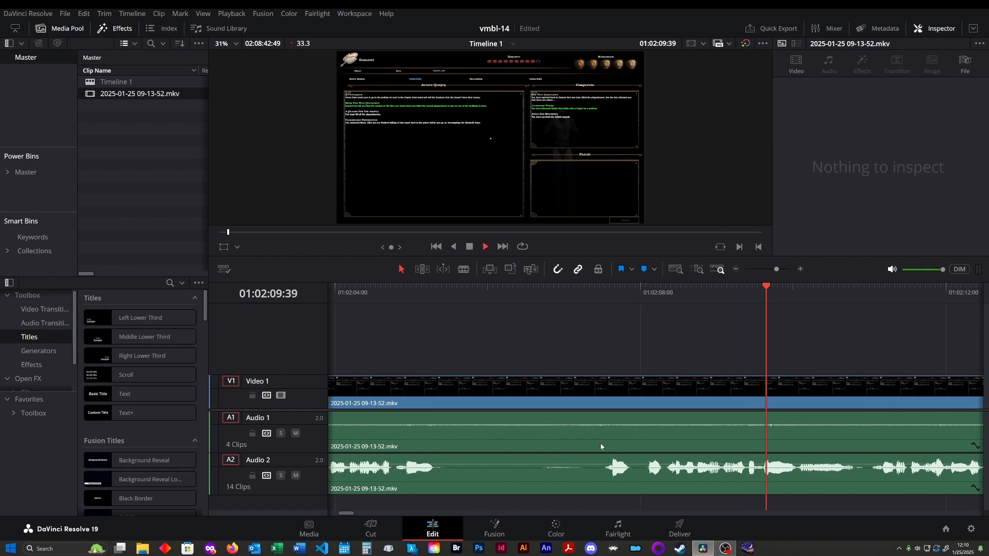
# - Play on from about 01:02:09 to 01:02:29, checking the menu footage and Audio 2 for long pauses and unwanted sounds
pyautogui.scroll(-2, 509, 416)
pyautogui.scroll(-2, 509, 416)
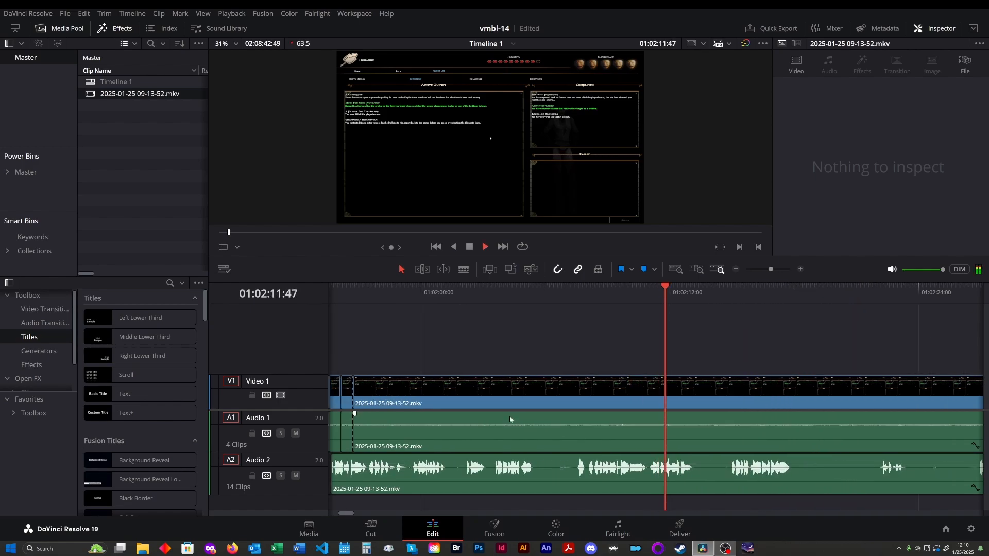
pyautogui.scroll(1, 509, 415)
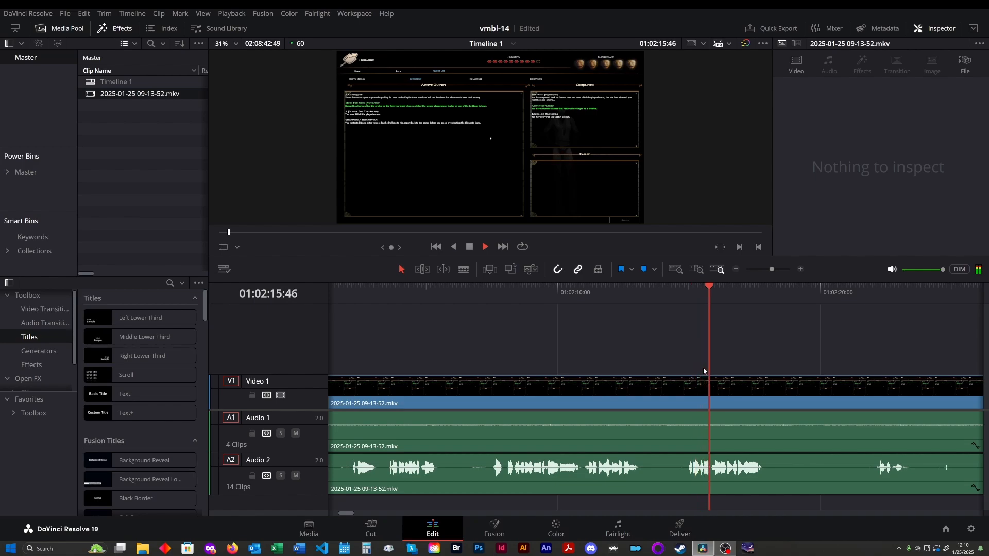
pyautogui.hscroll(3, 703, 368)
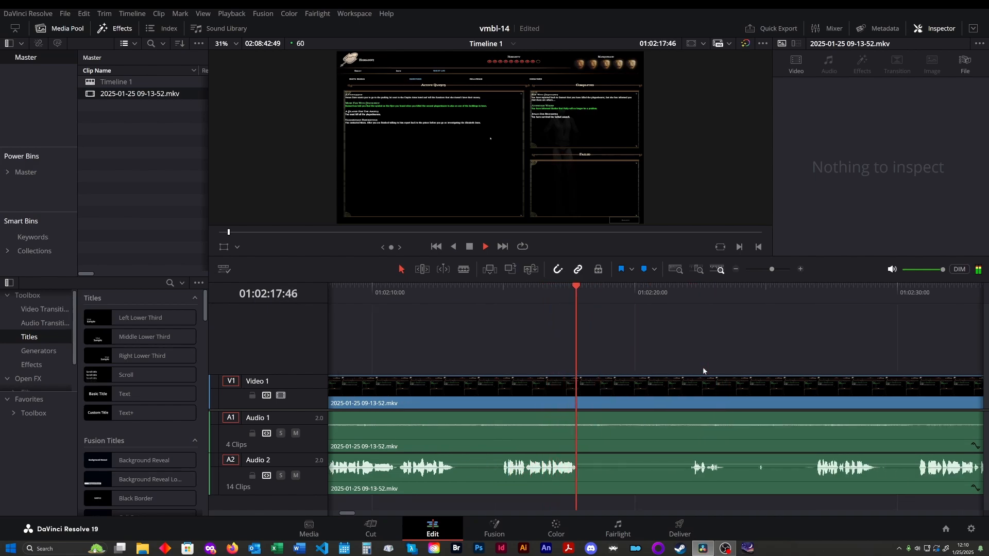
pyautogui.press('space')
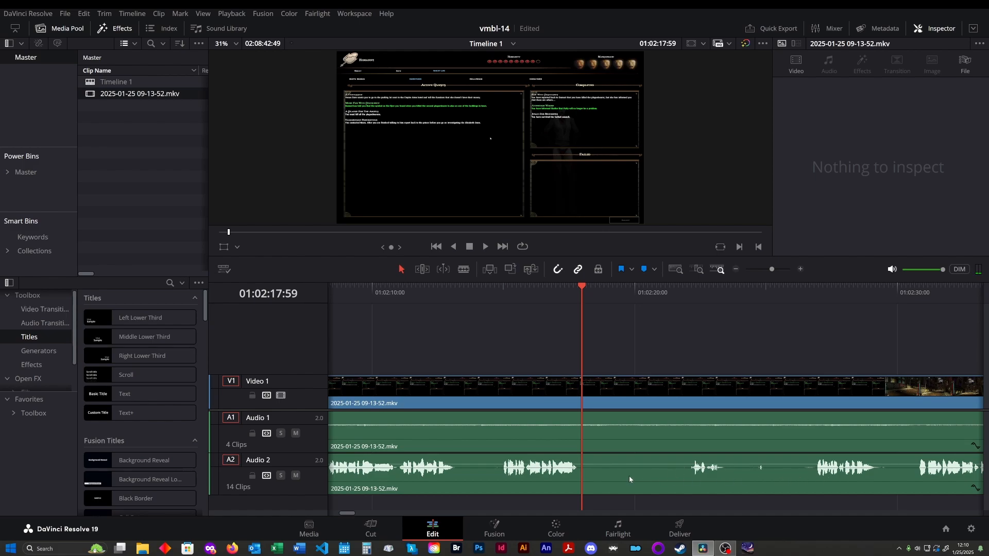
pyautogui.press('space')
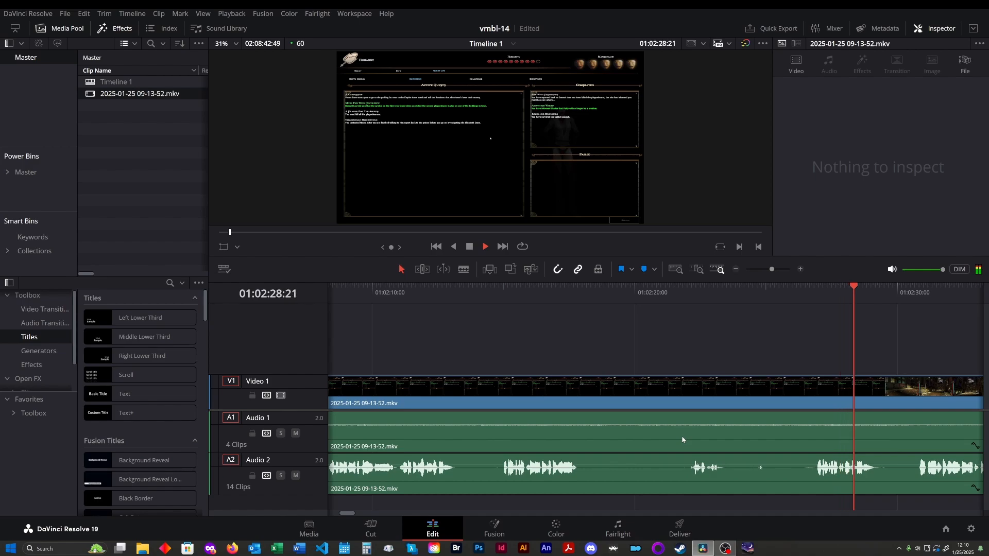
pyautogui.press('space')
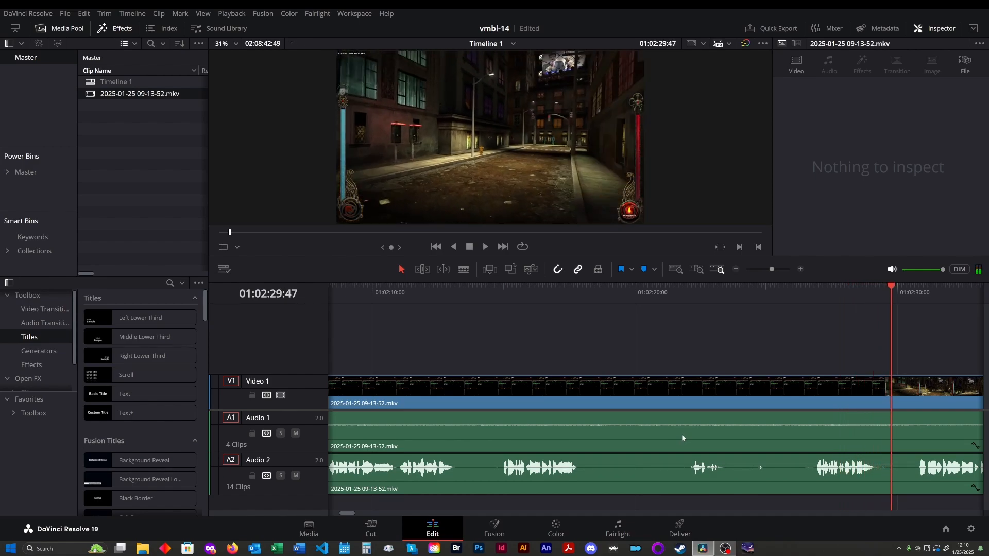
# - Split Video 1, Audio 1 and Audio 2 at about 01:02:18 and again at about 01:02:26
pyautogui.press('b')
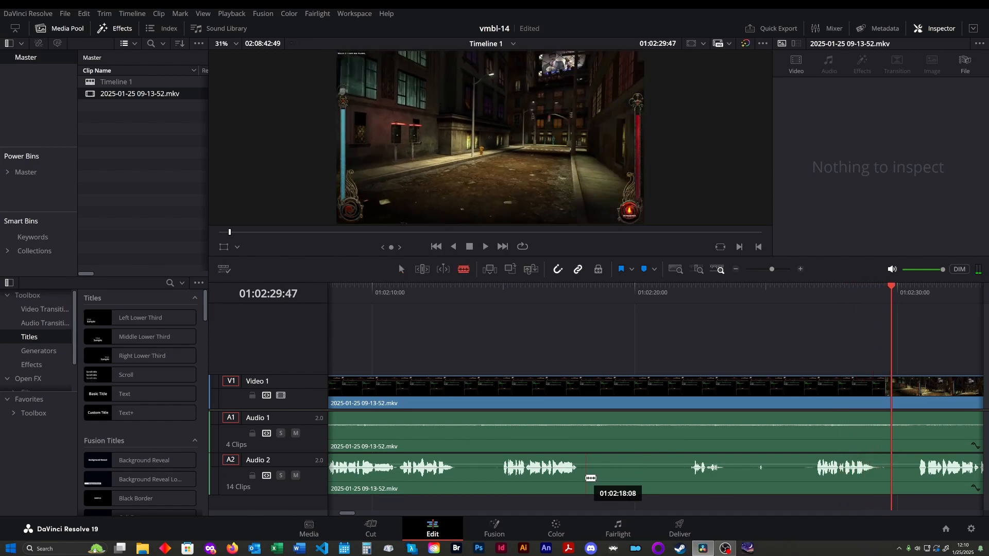
pyautogui.click(582, 470)
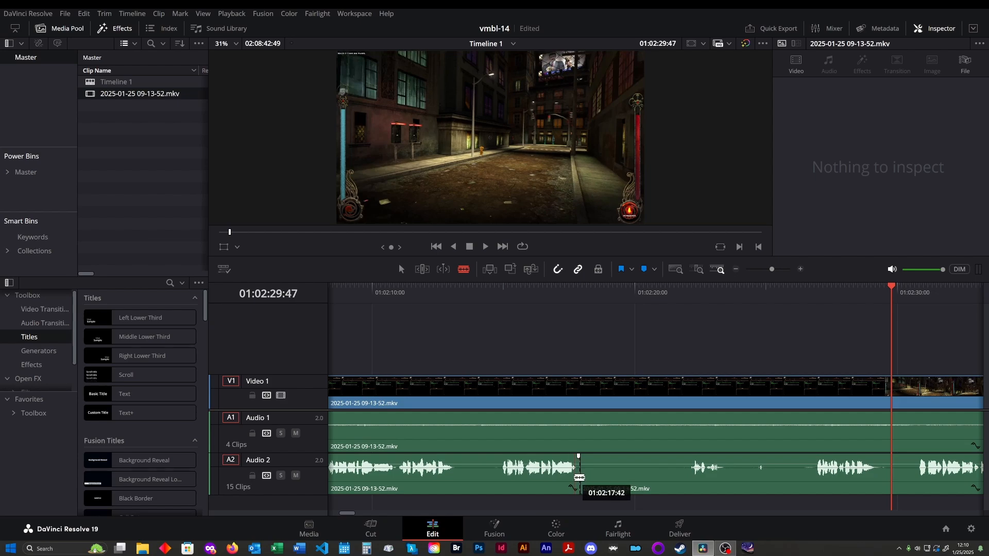
pyautogui.click(595, 404)
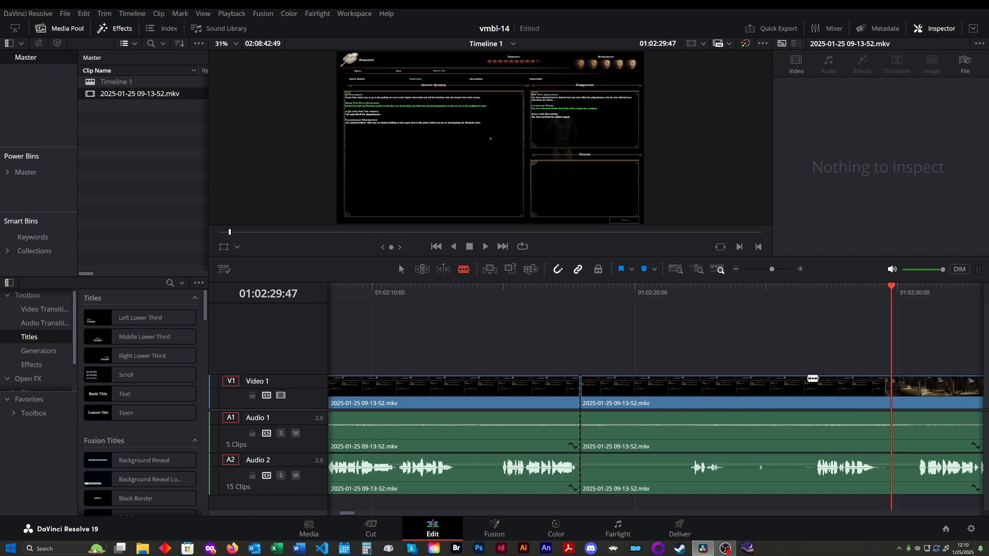
pyautogui.click(803, 482)
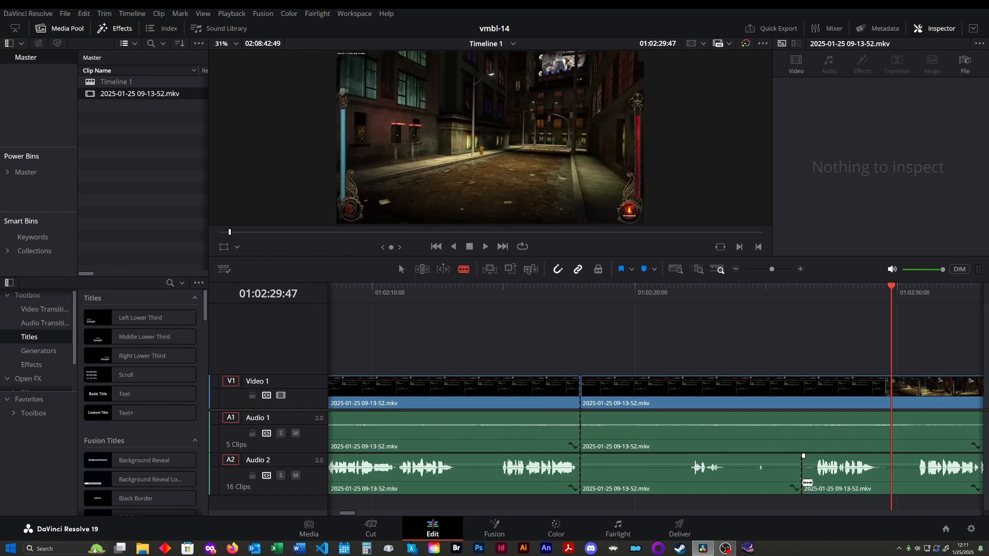
pyautogui.click(810, 405)
# - Ripple delete the section between about 01:02:18 and 01:02:26 on all three tracks
pyautogui.moveTo(669, 380); pyautogui.dragTo(730, 477)
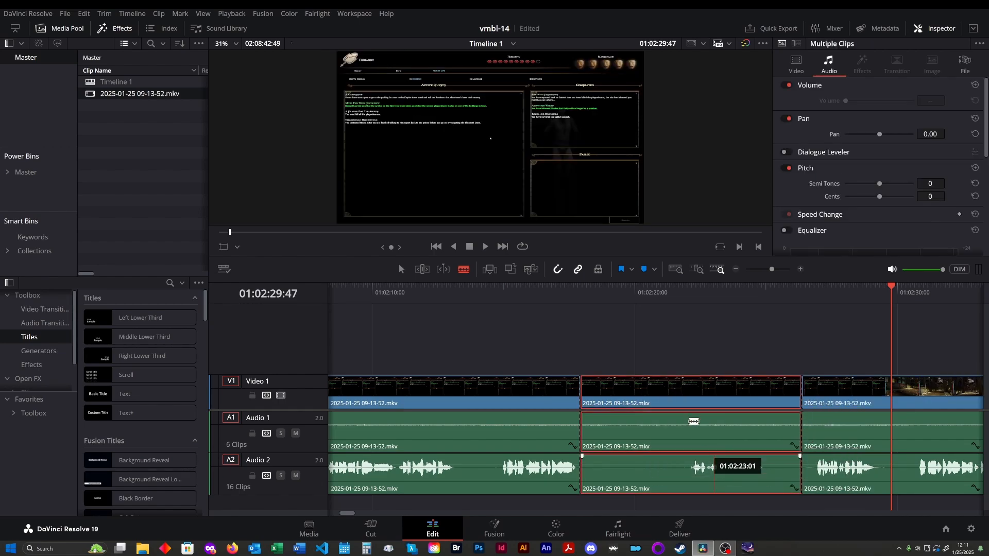
pyautogui.moveTo(639, 338); pyautogui.dragTo(737, 481)
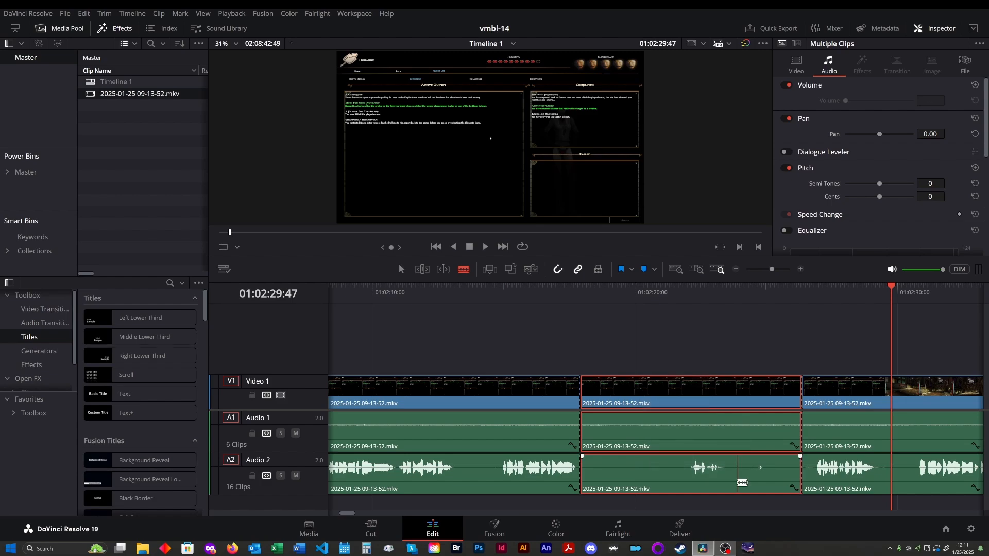
pyautogui.press('Delete')
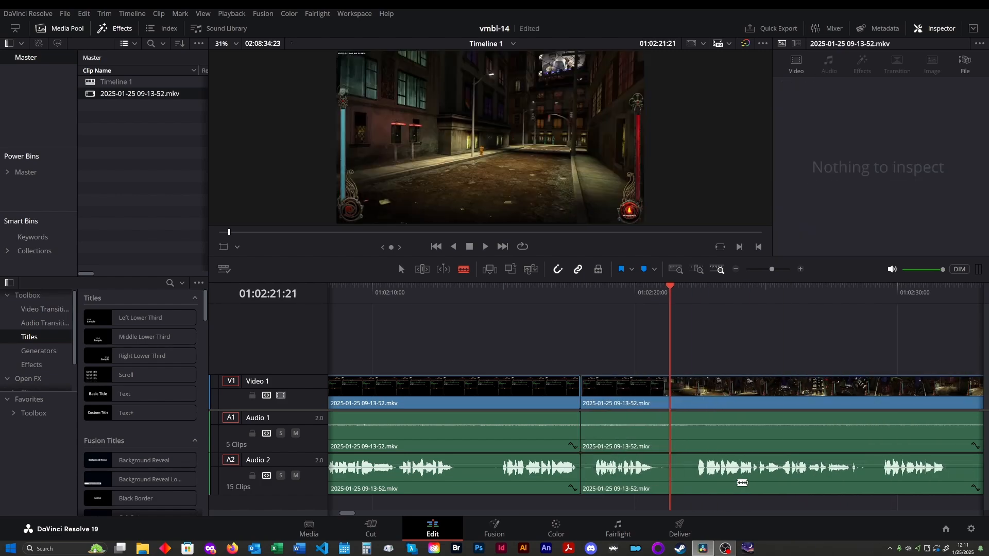
# - Play from about 01:02:11 through the new join near 01:02:18, checking how the speech and picture run together
pyautogui.click(488, 289)
pyautogui.click(396, 293)
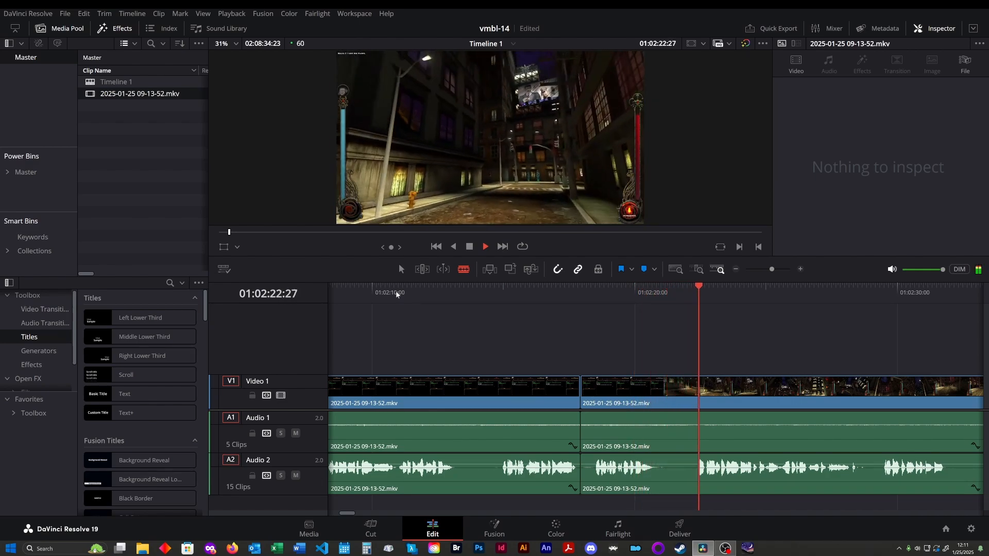
pyautogui.press('space')
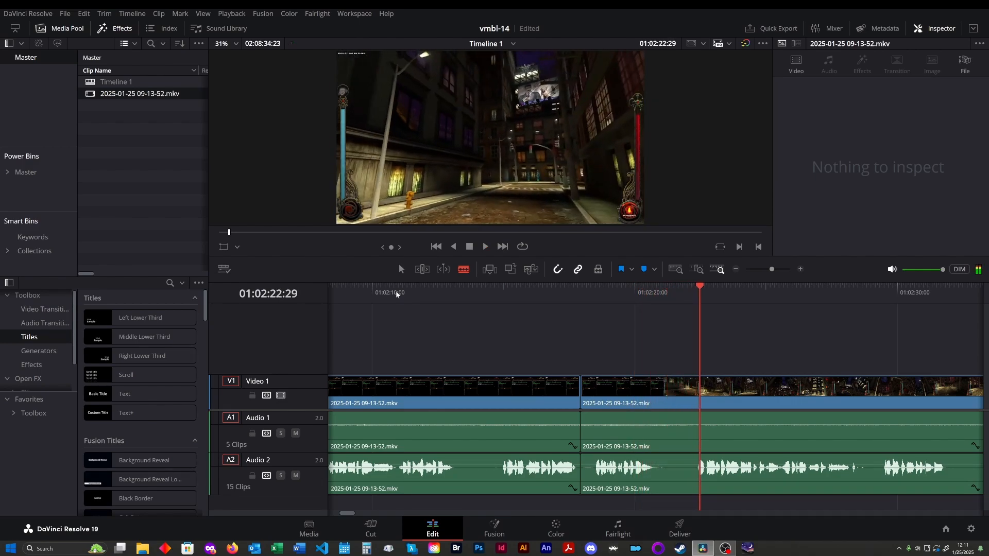
# - Split Audio 2 at about 01:02:18:30, just before the speech, and delete the short piece after the join, leaving its gap
pyautogui.click(595, 480)
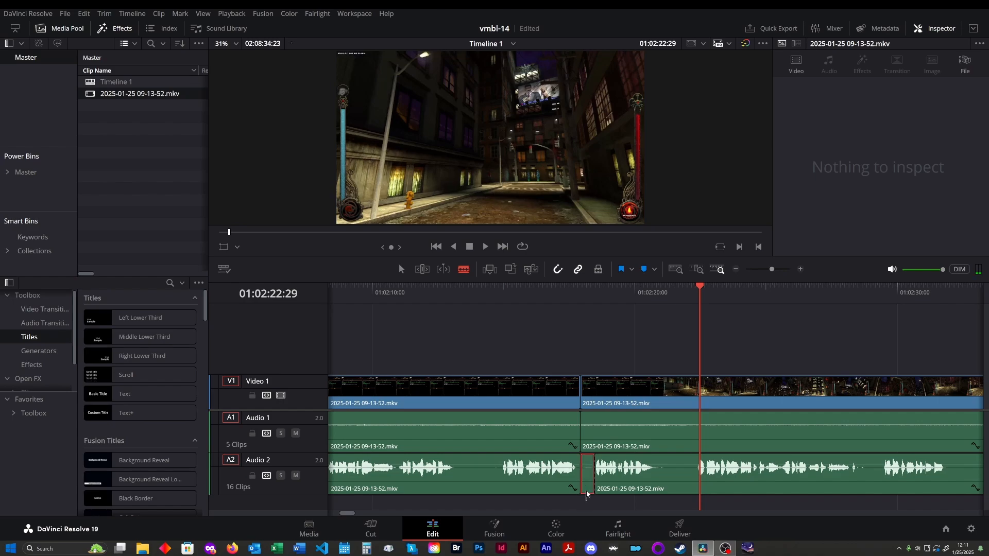
pyautogui.rightClick(586, 489)
pyautogui.press('BackSpace')
# - Replay the join from about 01:02:15 and again from about 01:02:17, checking Audio 2 across the gap
pyautogui.click(496, 299)
pyautogui.press('space')
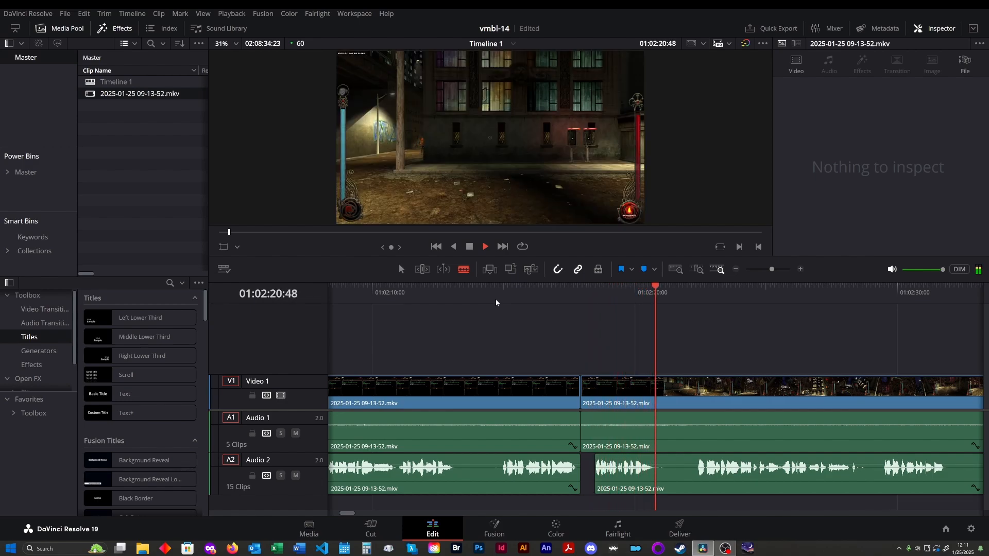
pyautogui.click(556, 289)
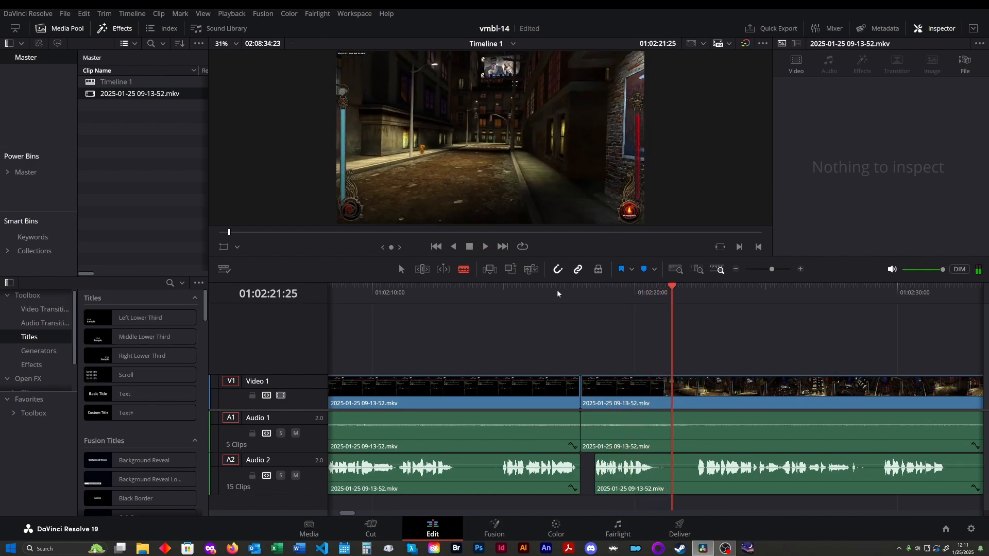
# - Play Audio 2 from about 01:02:09 to 01:02:15, checking the pause between the spoken phrases
pyautogui.click(606, 443)
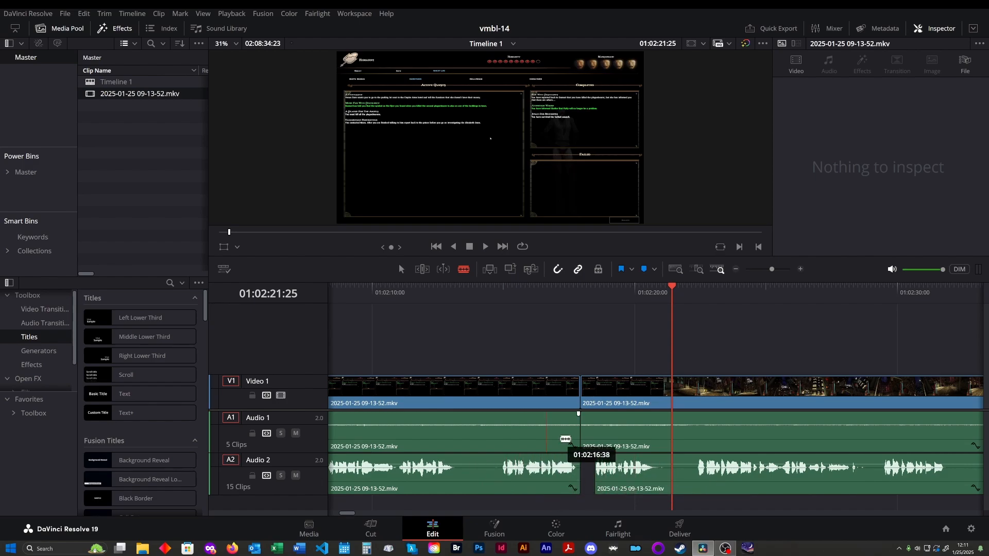
pyautogui.click(357, 295)
pyautogui.press('space')
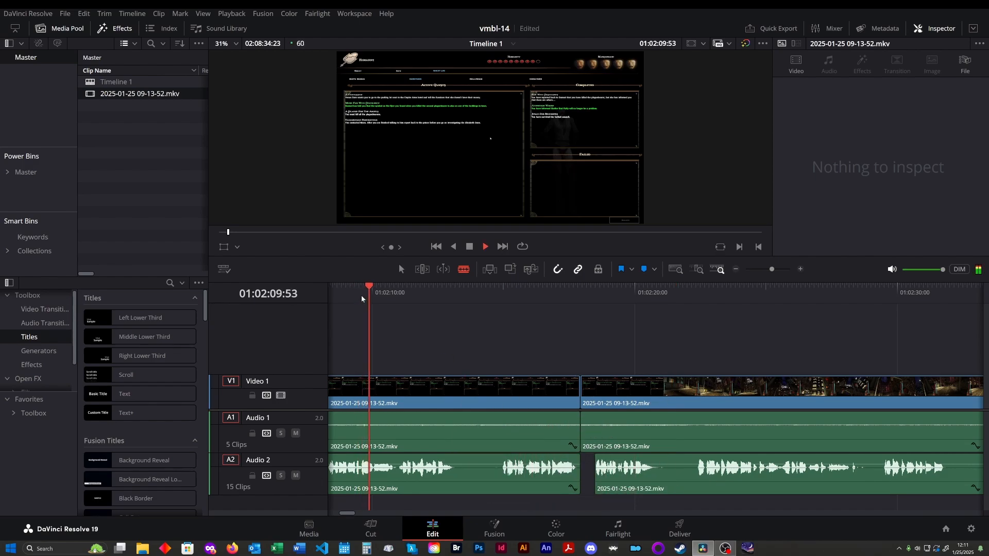
pyautogui.press('space')
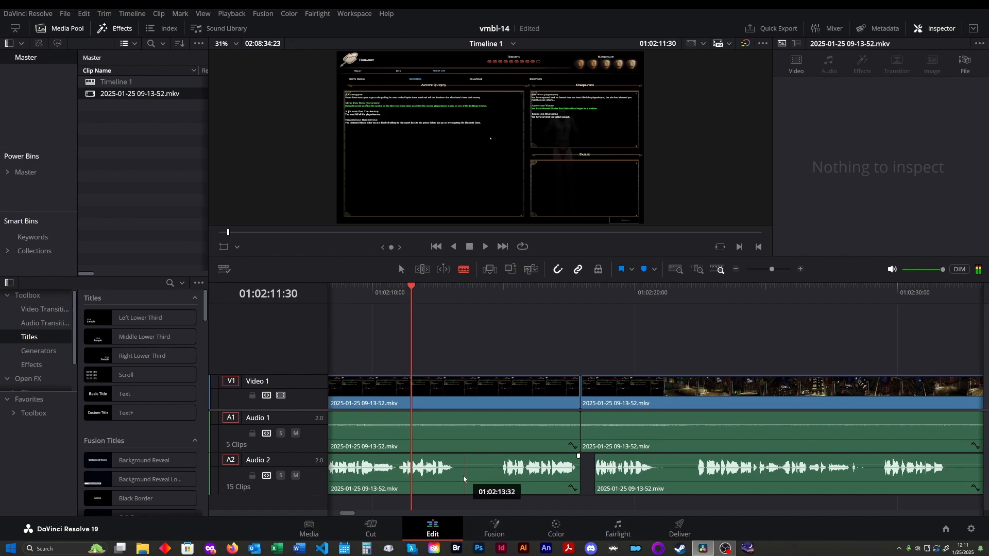
pyautogui.press('space')
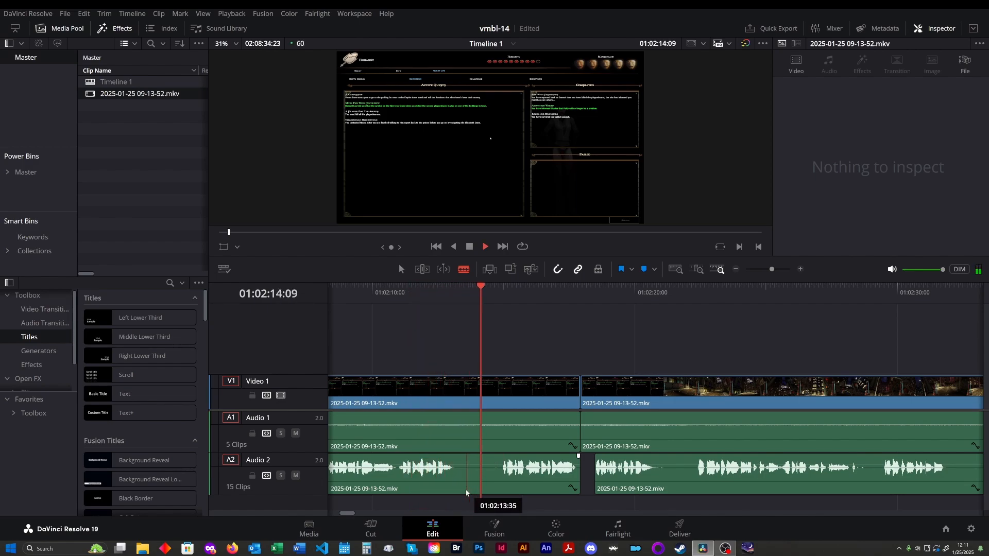
pyautogui.press('space')
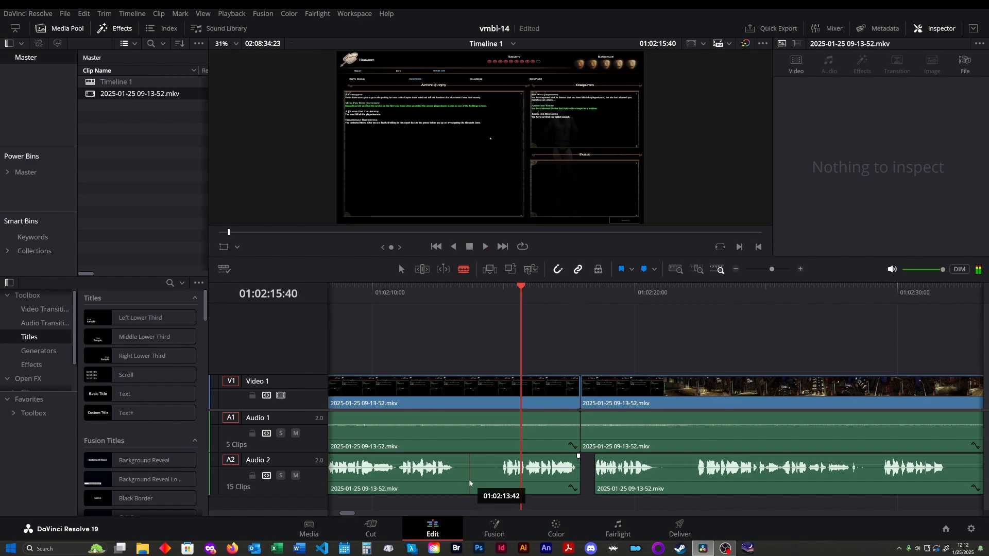
# - Cut out the pause of just under a second from about 01:02:13:42 on all three tracks and close the gap
pyautogui.click(469, 479)
pyautogui.click(492, 479)
pyautogui.click(493, 433)
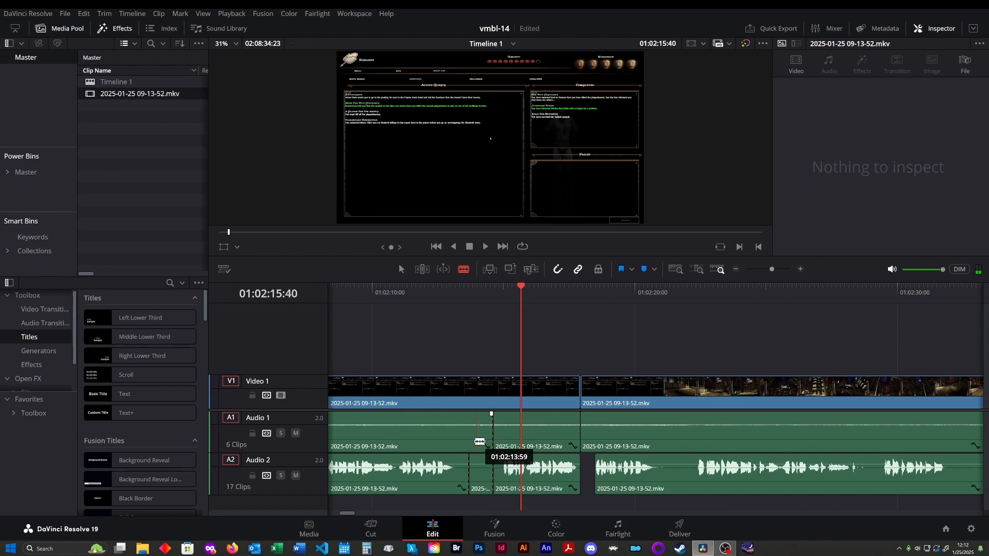
pyautogui.click(474, 432)
pyautogui.click(493, 386)
pyautogui.click(470, 386)
pyautogui.press('a')
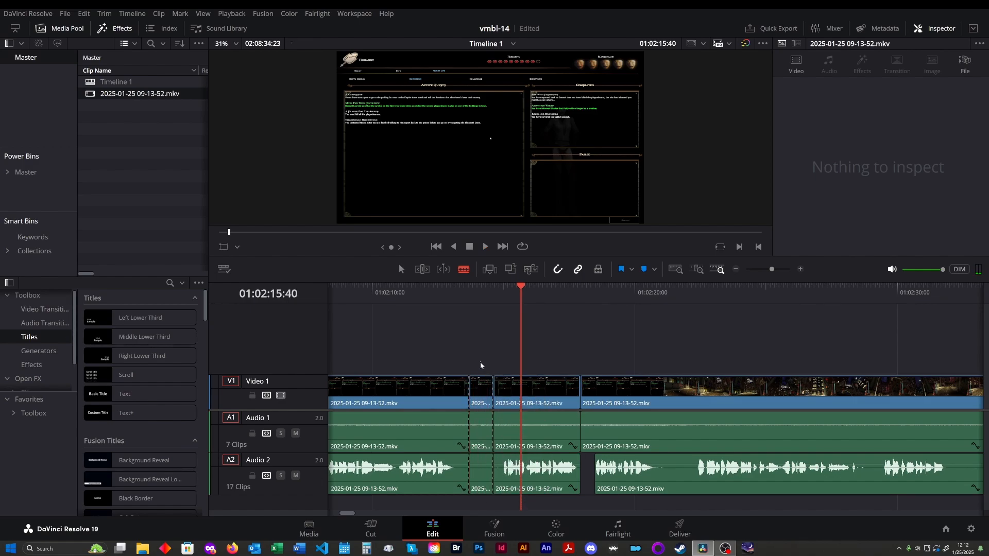
pyautogui.moveTo(480, 362); pyautogui.dragTo(488, 469)
pyautogui.press('Delete')
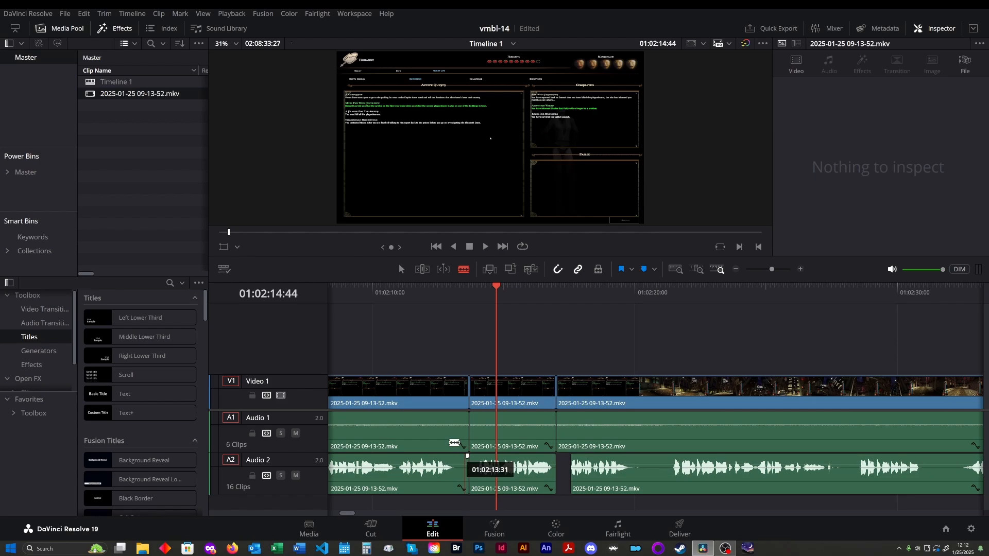
# - Replay the new join near 01:02:13:42 from about 01:02:11 and again from 01:02:13:10, listening for an abrupt change
pyautogui.click(403, 295)
pyautogui.press('space')
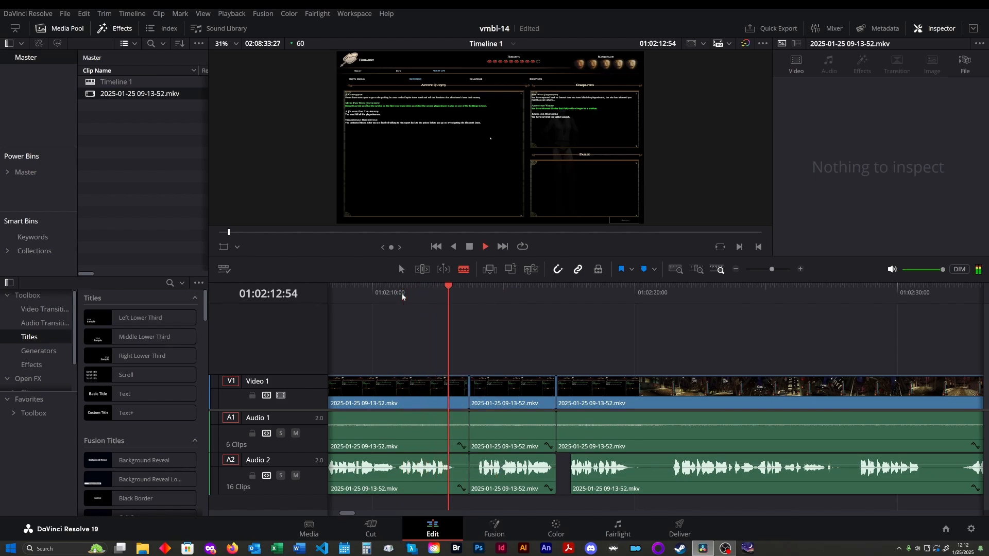
pyautogui.press('space')
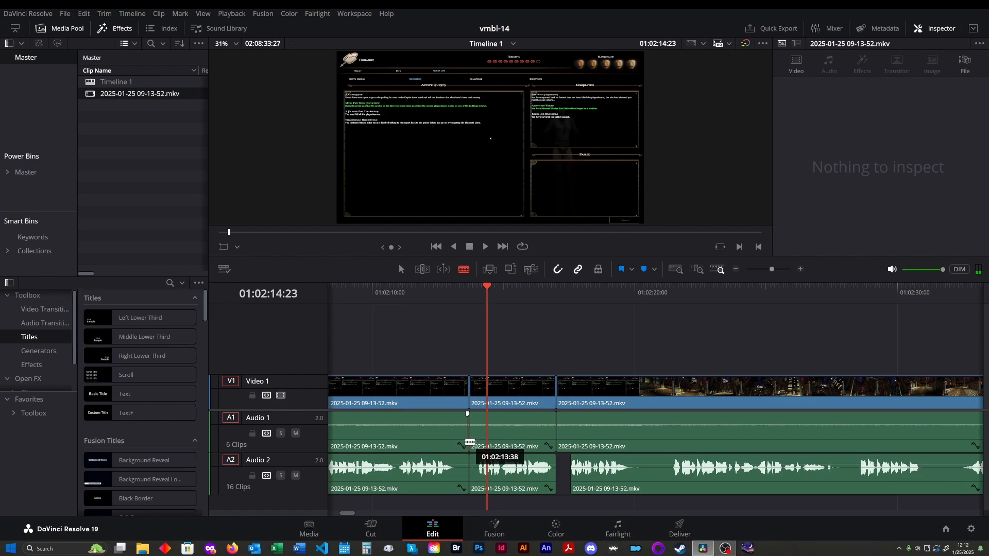
pyautogui.click(456, 292)
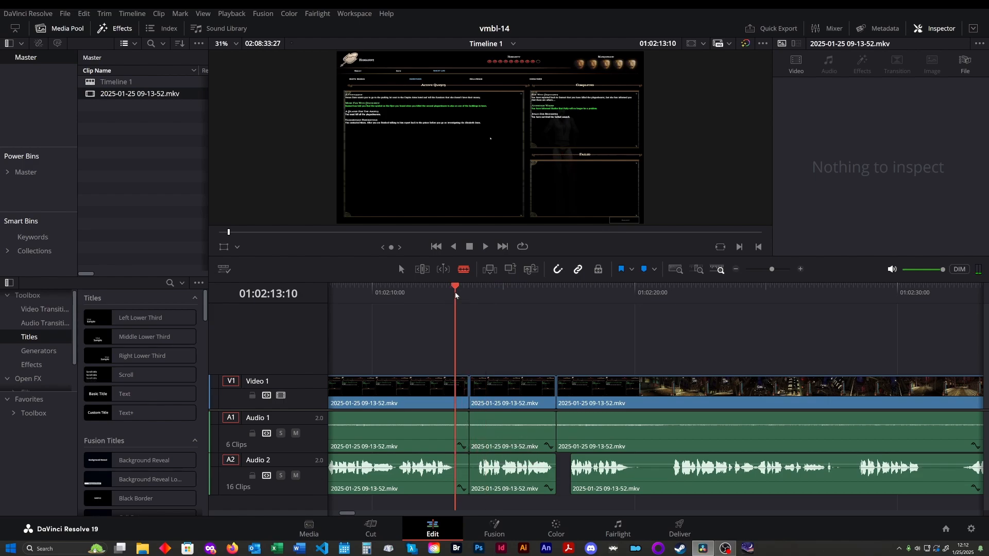
pyautogui.press('space')
pyautogui.click(456, 292)
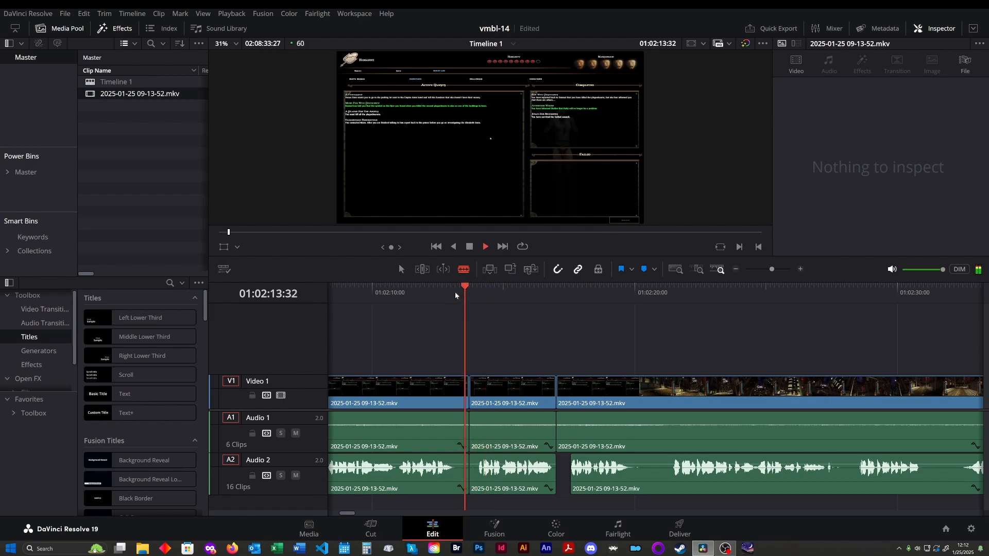
pyautogui.press('space')
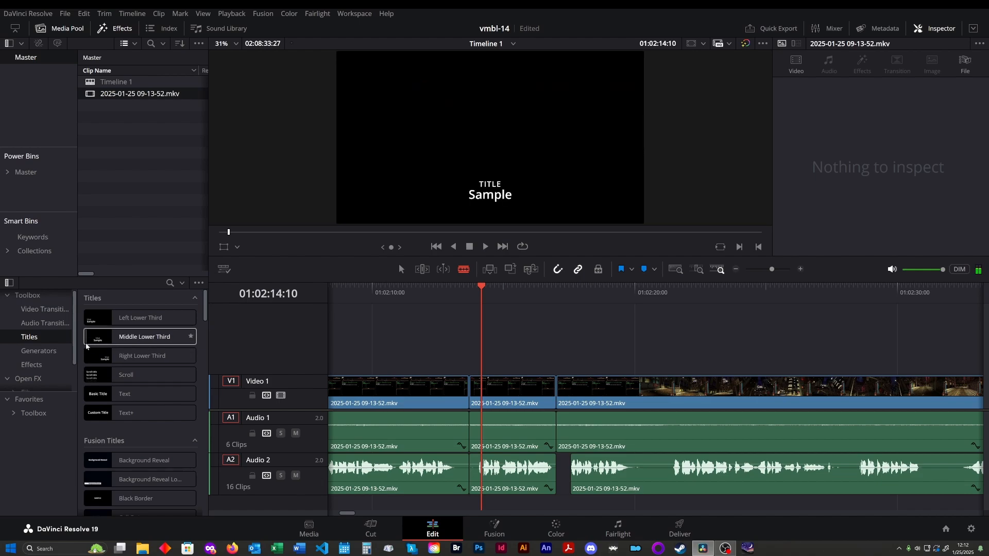
# - Add a Cross Fade 0 dB audio transition to the Audio 1 join at about 01:02:13:42
pyautogui.click(40, 323)
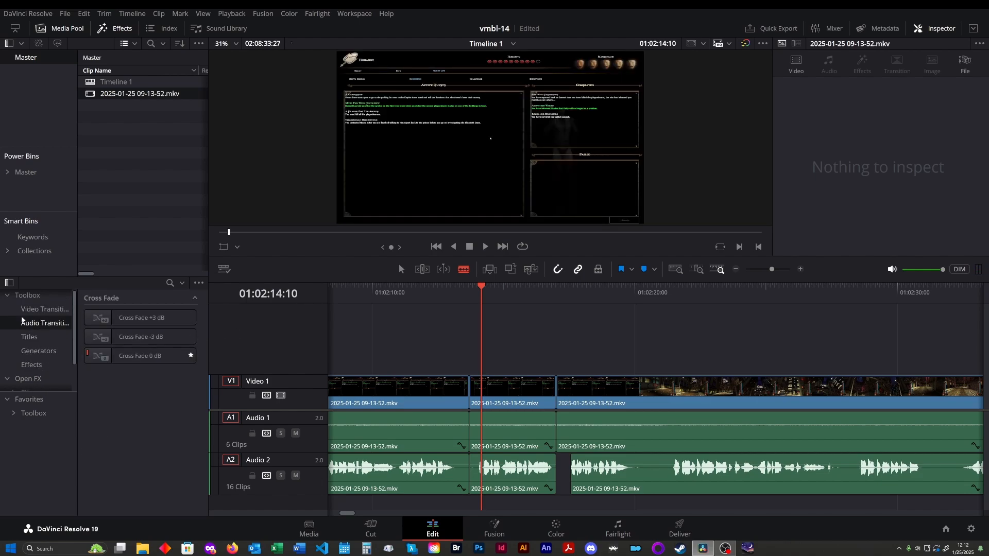
pyautogui.scroll(1, 32, 300)
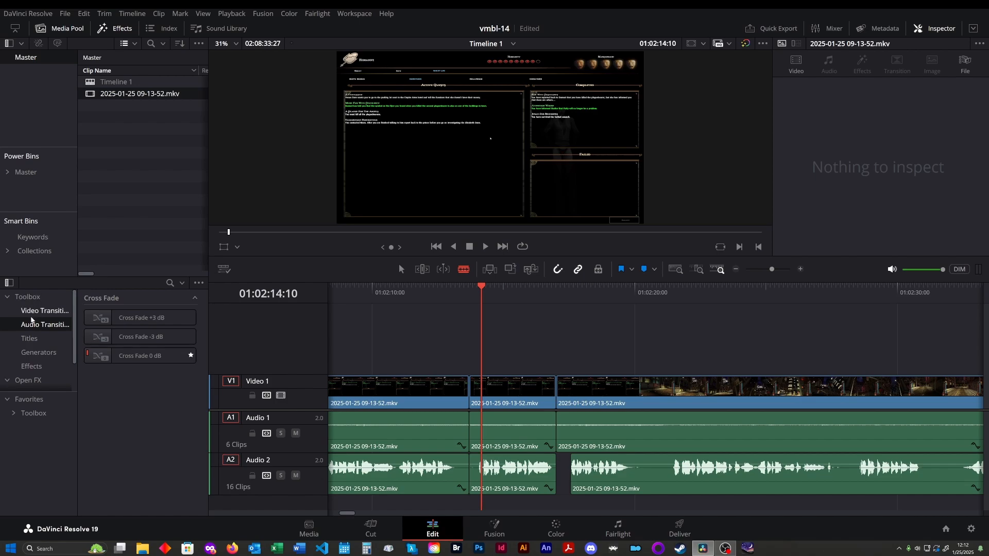
pyautogui.click(7, 297)
pyautogui.click(7, 298)
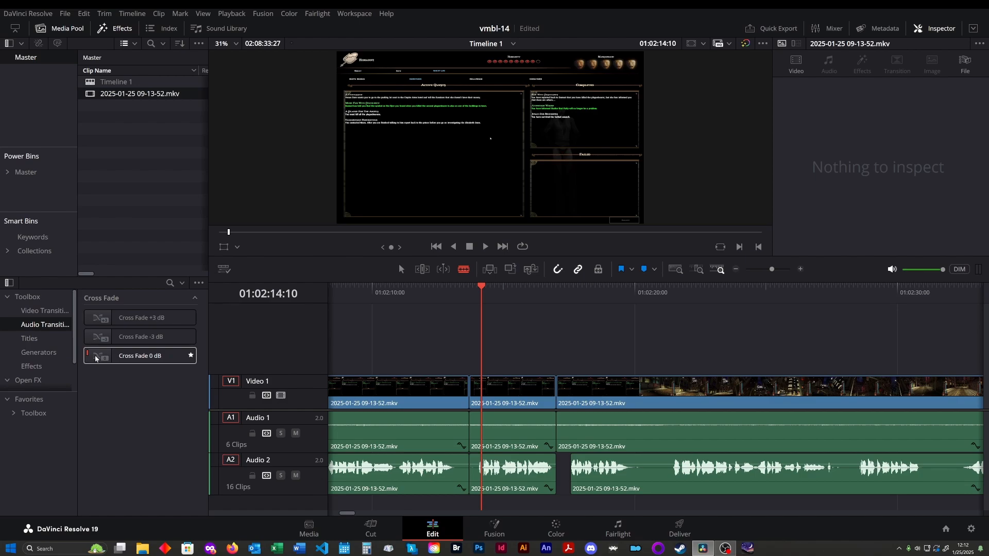
pyautogui.moveTo(111, 358); pyautogui.dragTo(474, 427)
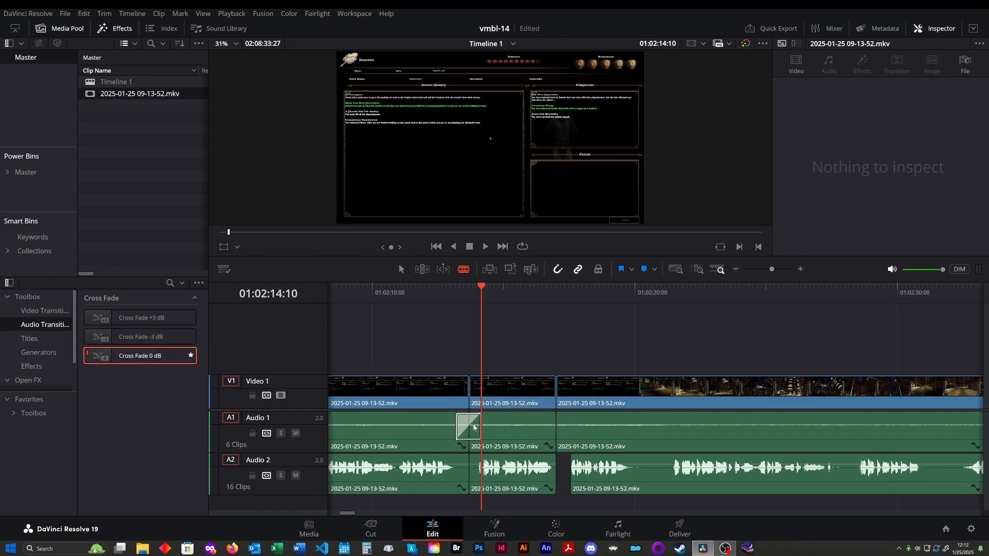
# - Compare the Audio 1 join near 01:02:13:42 with and without its cross fade, restore the fade and play on past 01:02:17
pyautogui.click(443, 288)
pyautogui.press('space')
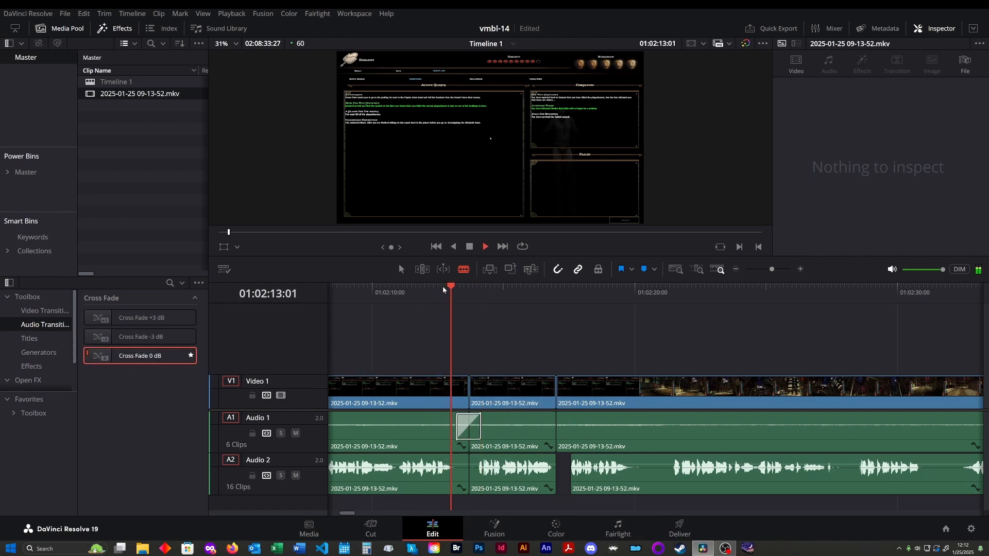
pyautogui.press('space')
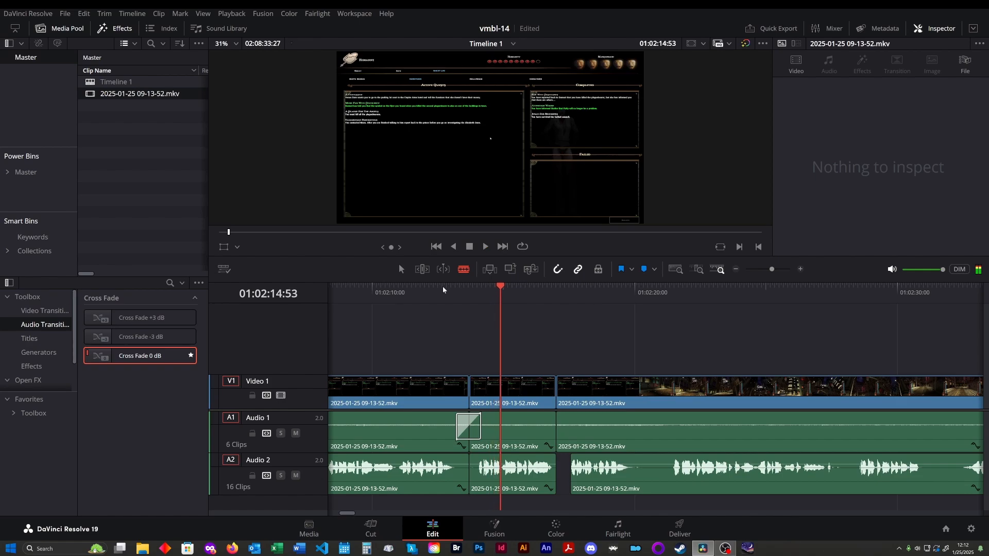
pyautogui.click(444, 285)
pyautogui.press('space')
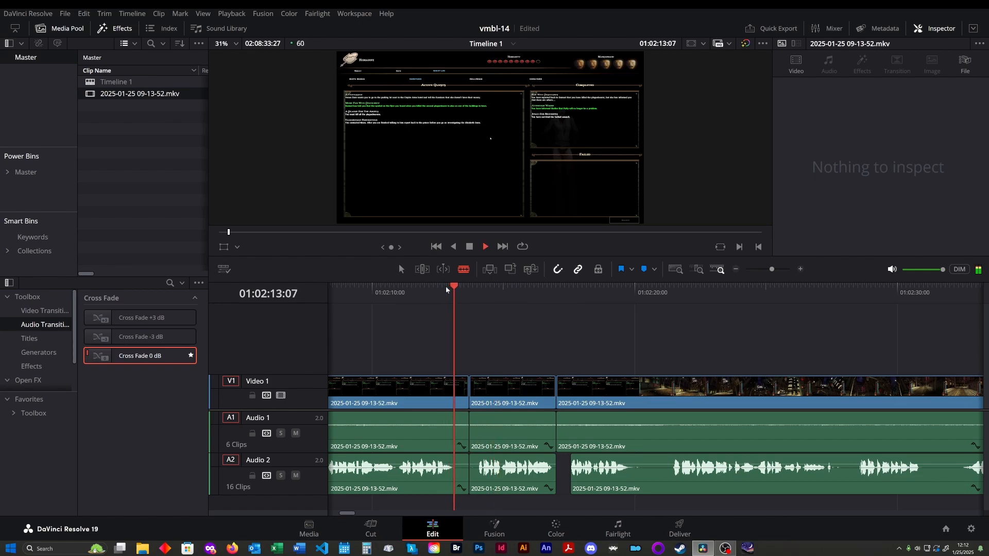
pyautogui.press('space')
pyautogui.hotkey('shift', 't')
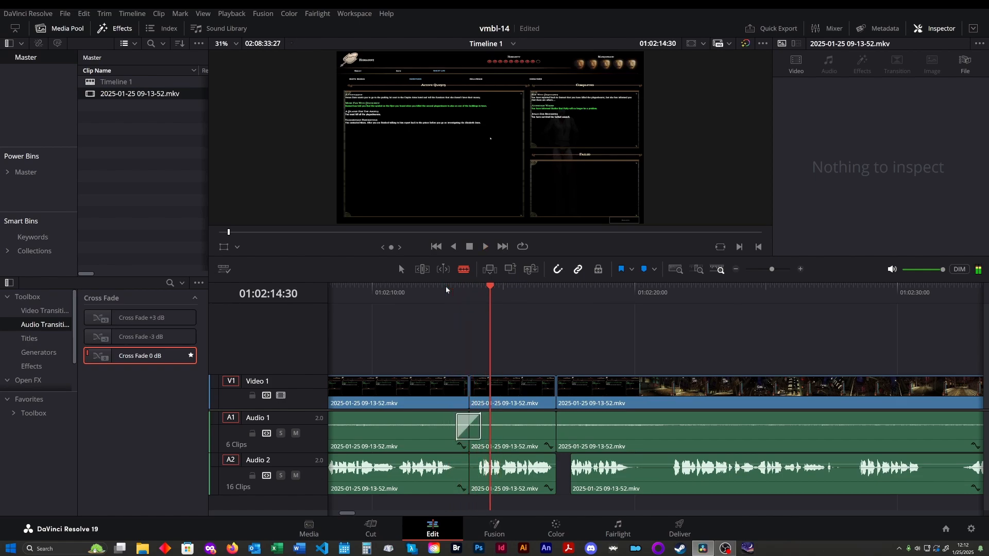
pyautogui.click(446, 286)
pyautogui.press('space')
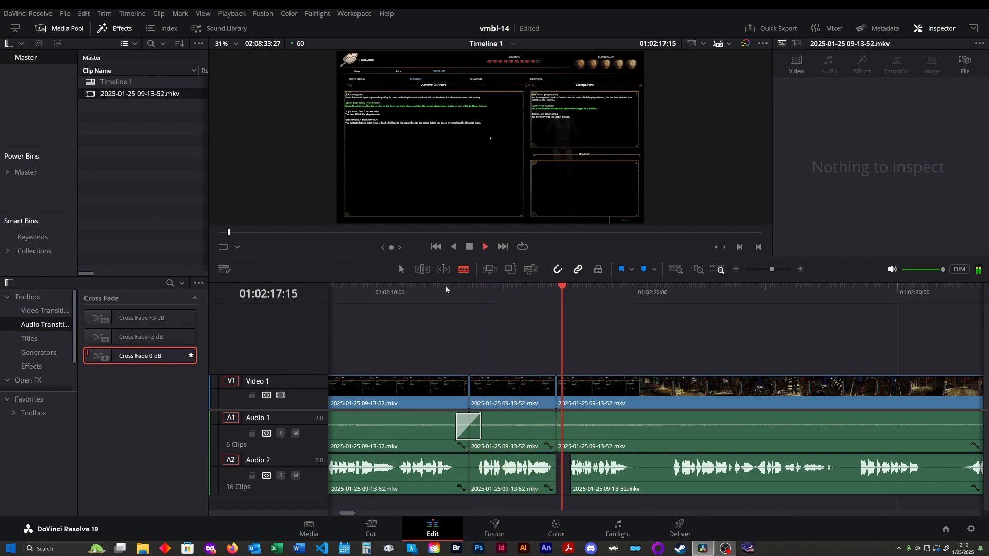
pyautogui.press('space')
# - Add a Cross Fade 0 dB transition to the Audio 1 join near 01:02:17 and play across it
pyautogui.moveTo(153, 358); pyautogui.dragTo(609, 432)
pyautogui.click(586, 289)
pyautogui.press('space')
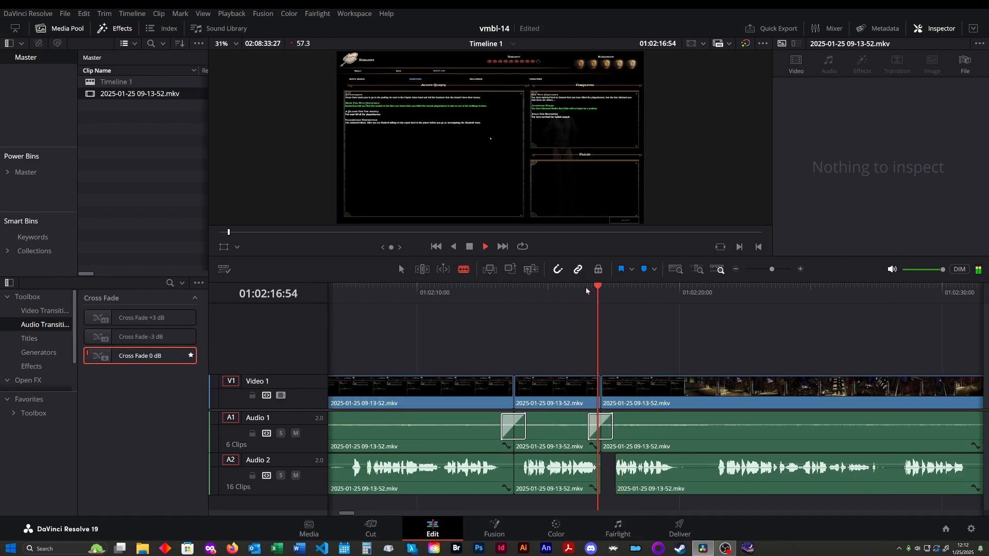
pyautogui.click(579, 286)
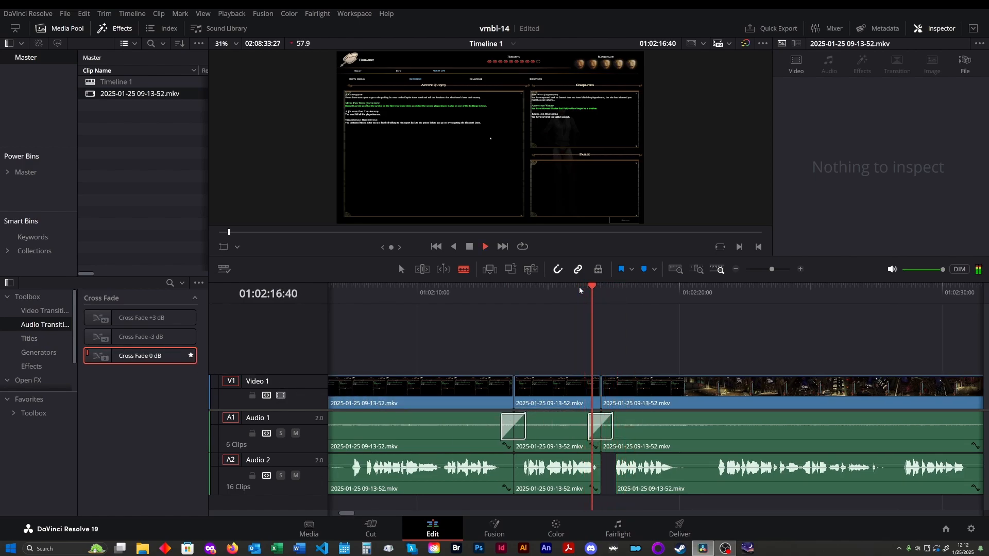
pyautogui.press('space')
# - Undo the cross fade near 01:02:17 and replay the join, then restore the fade and listen again
pyautogui.hotkey('ctrl', 'z')
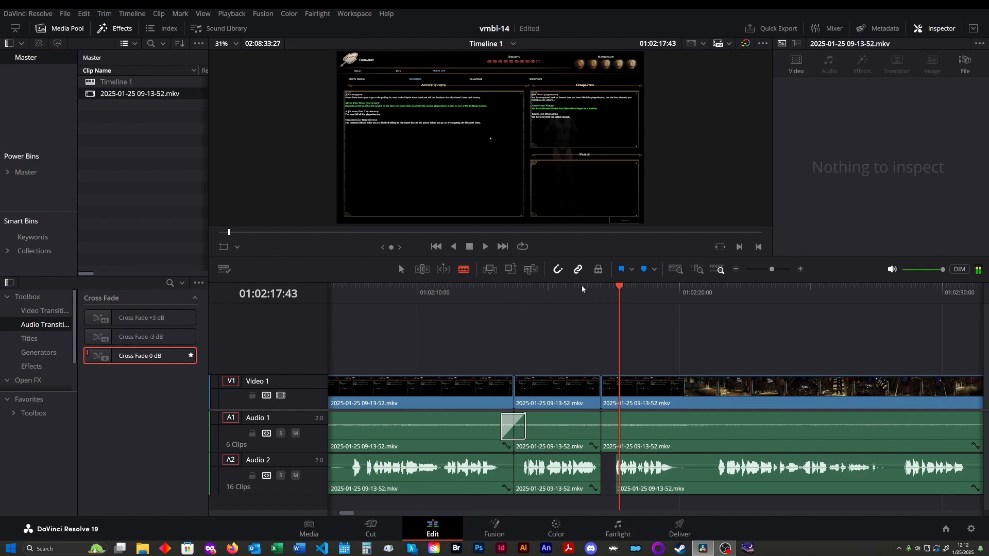
pyautogui.click(582, 286)
pyautogui.press('space')
pyautogui.press('space')
pyautogui.hotkey('ctrl', 'shift', 'z')
pyautogui.click(579, 283)
pyautogui.press('space')
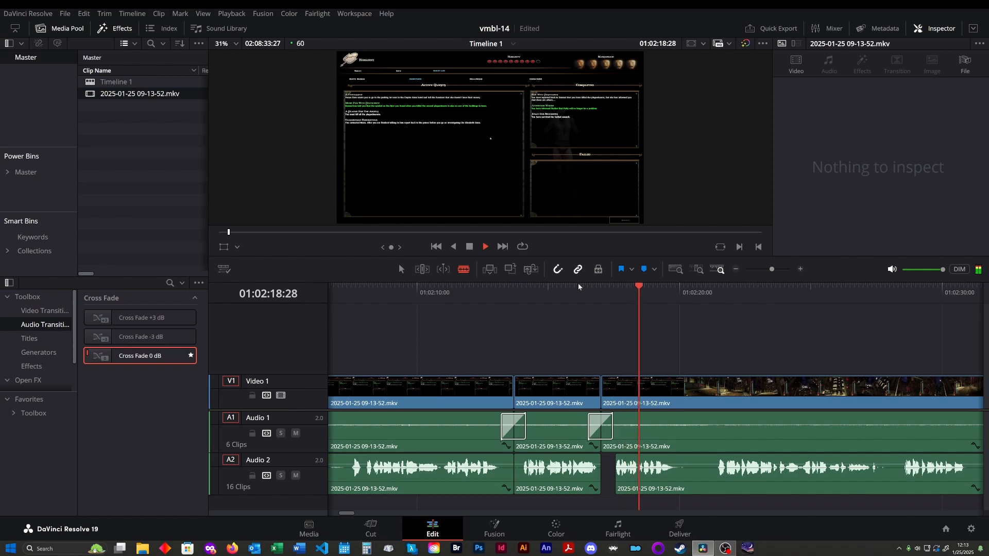
pyautogui.press('space')
# - Repeat the comparison of the join near 01:02:17 without and with its cross fade, leaving the fade in place
pyautogui.hotkey('ctrl', 'z')
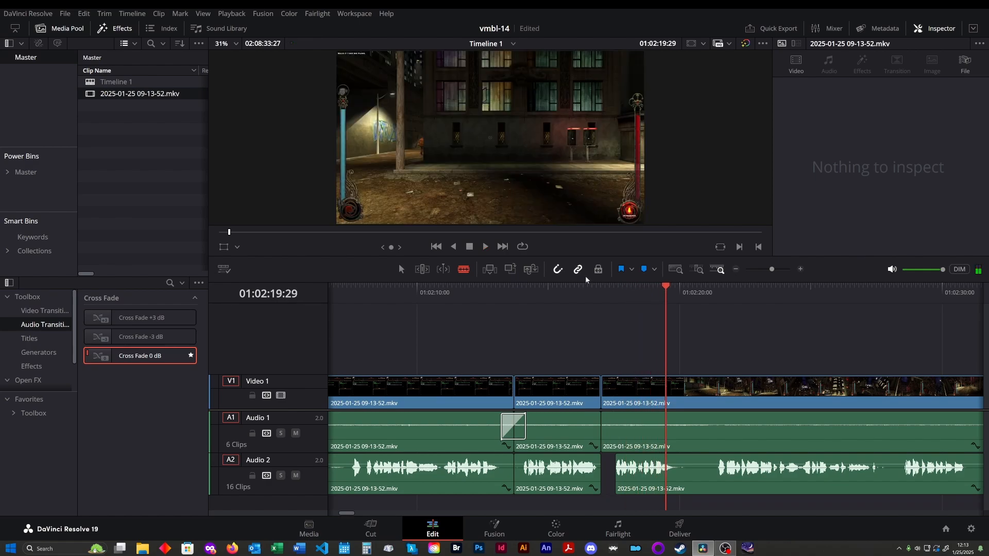
pyautogui.click(587, 287)
pyautogui.click(582, 287)
pyautogui.press('space')
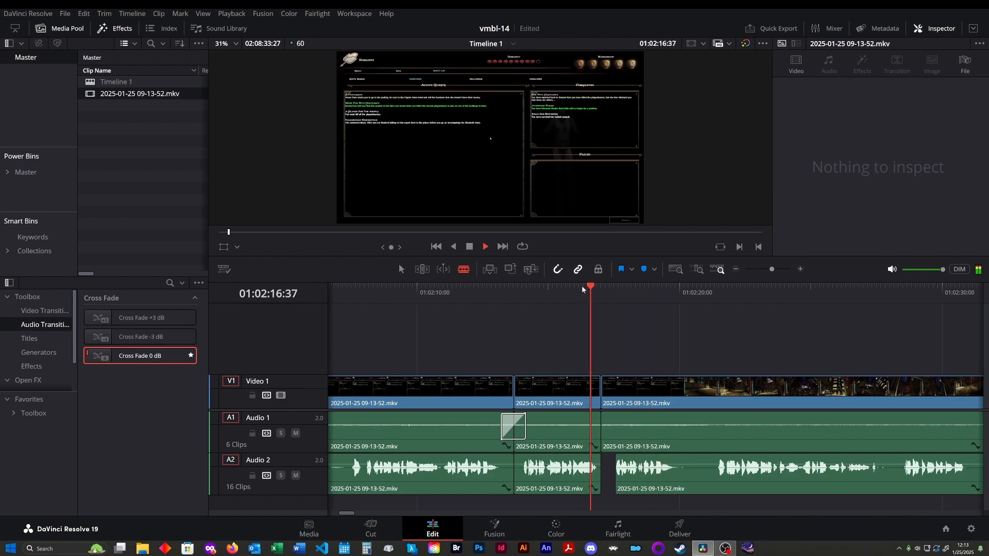
pyautogui.press('space')
pyautogui.hotkey('ctrl', 'shift', 'z')
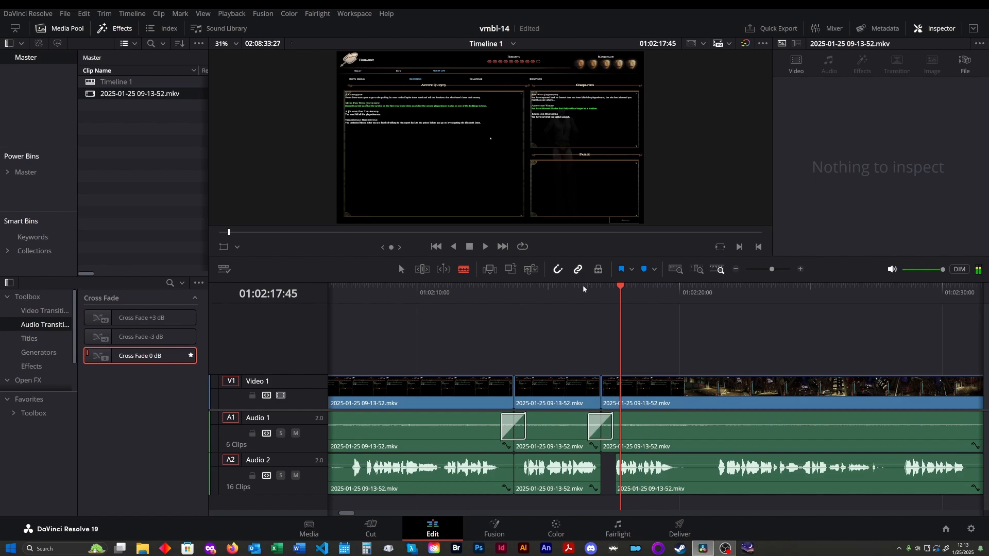
pyautogui.click(582, 286)
pyautogui.press('space')
pyautogui.press('space')
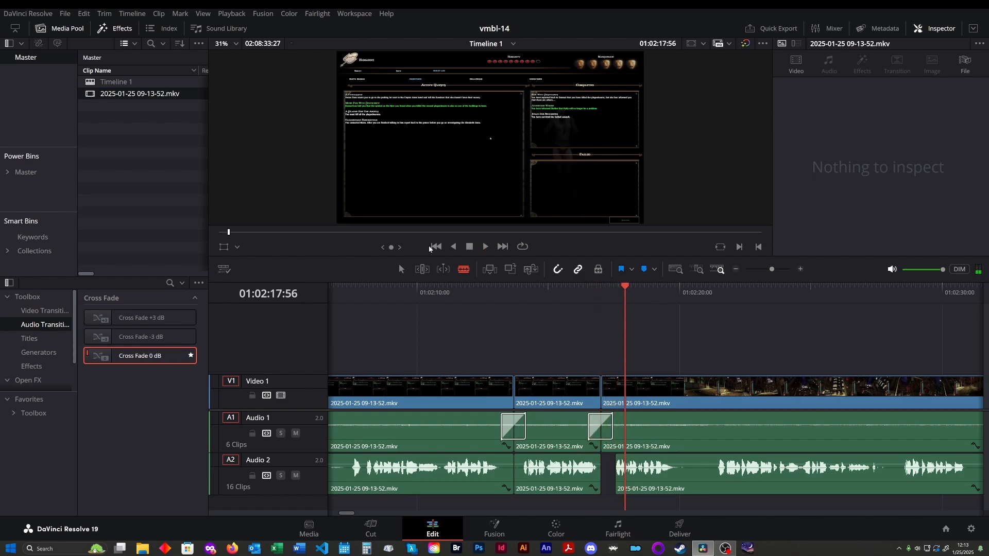
# - Go back through the earlier edit points to 01:01:56:44 and play briefly from there
pyautogui.click(455, 246)
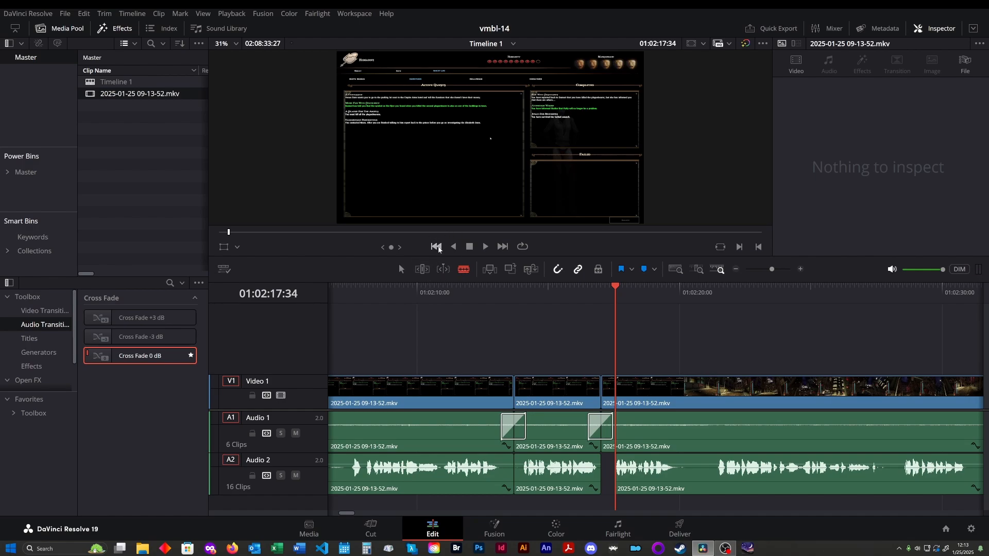
pyautogui.click(439, 247)
pyautogui.click(439, 247)
pyautogui.click(438, 248)
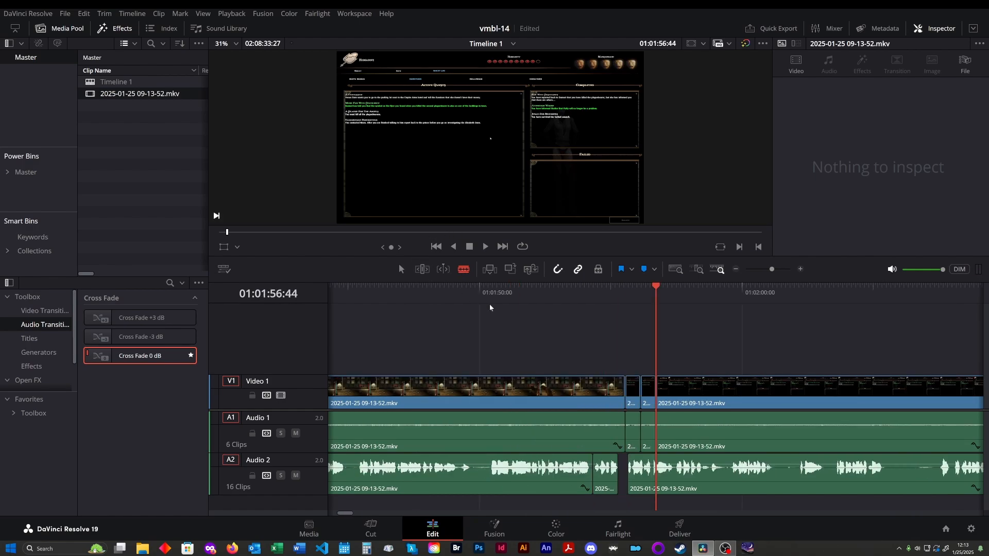
pyautogui.click(594, 289)
pyautogui.press('space')
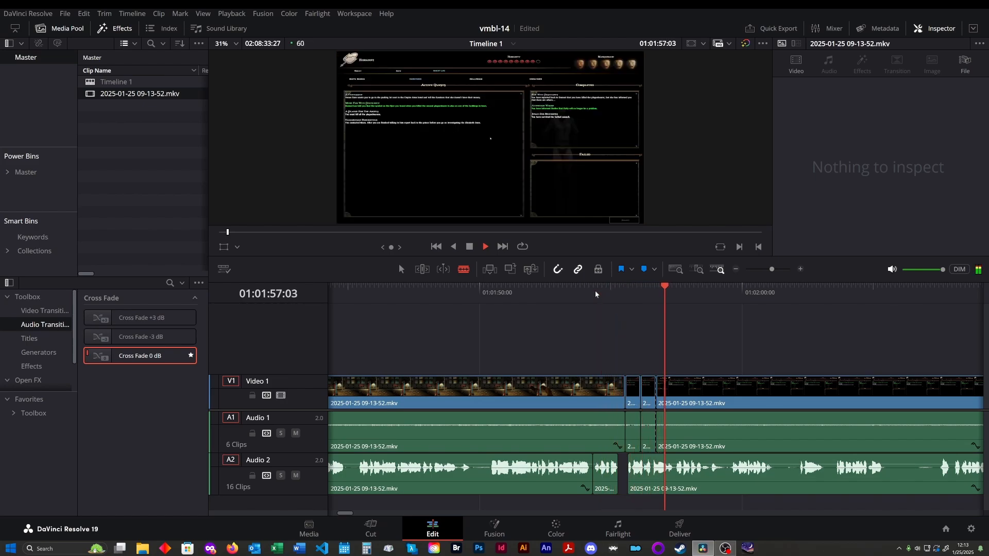
pyautogui.press('space')
# - Go back through the earlier edit points to 01:01:31:20 to examine the timeline before the joins
pyautogui.click(439, 248)
pyautogui.click(439, 248)
pyautogui.click(438, 247)
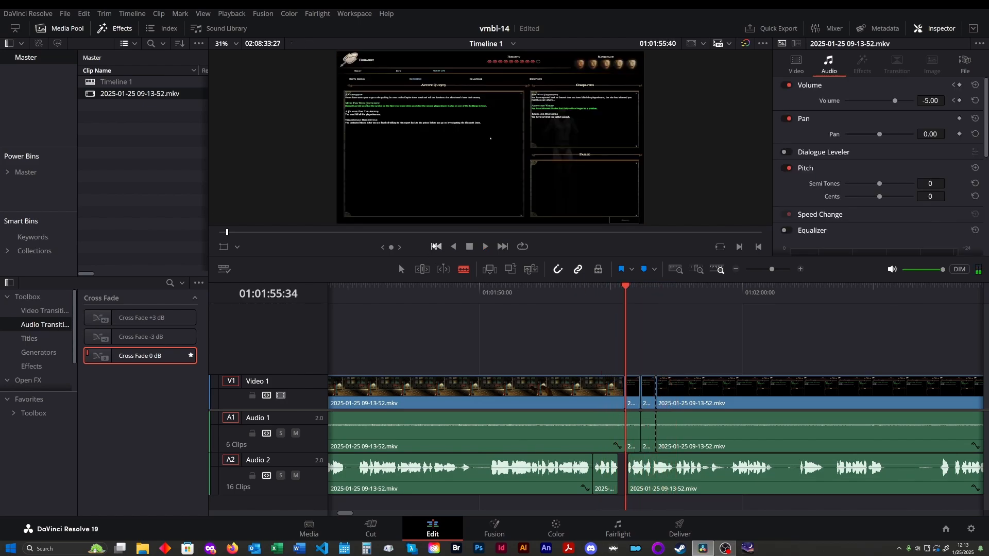
pyautogui.click(437, 247)
pyautogui.click(437, 247)
pyautogui.click(436, 247)
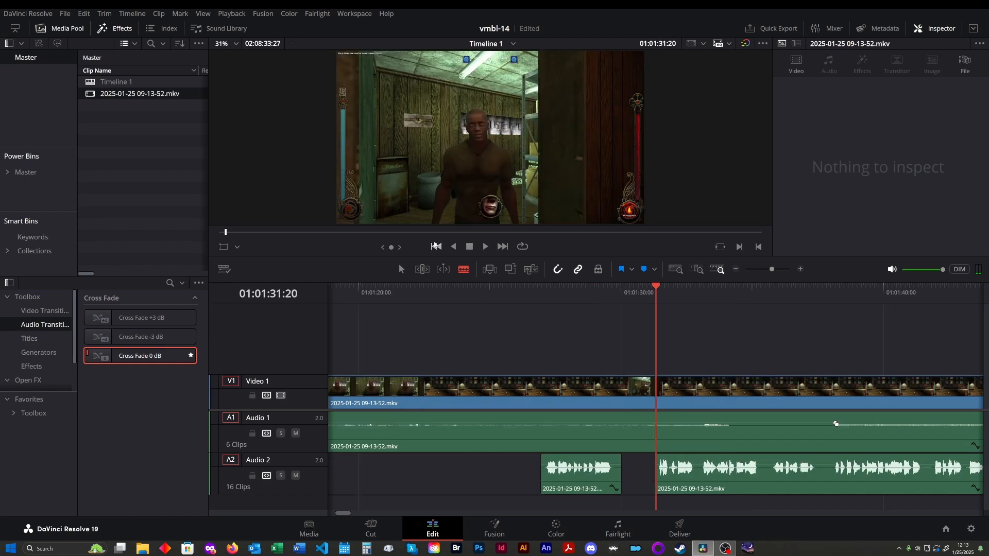
pyautogui.click(437, 247)
pyautogui.scroll(-2, 468, 330)
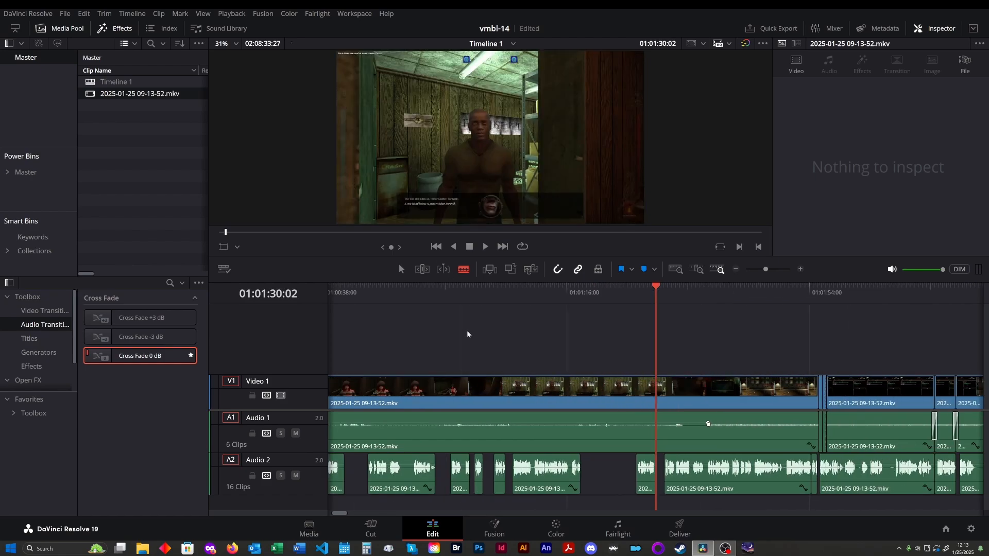
# - Return the playhead to the start of the Audio 2 clip at 01:02:17:34, after the second cross fade
pyautogui.click(922, 296)
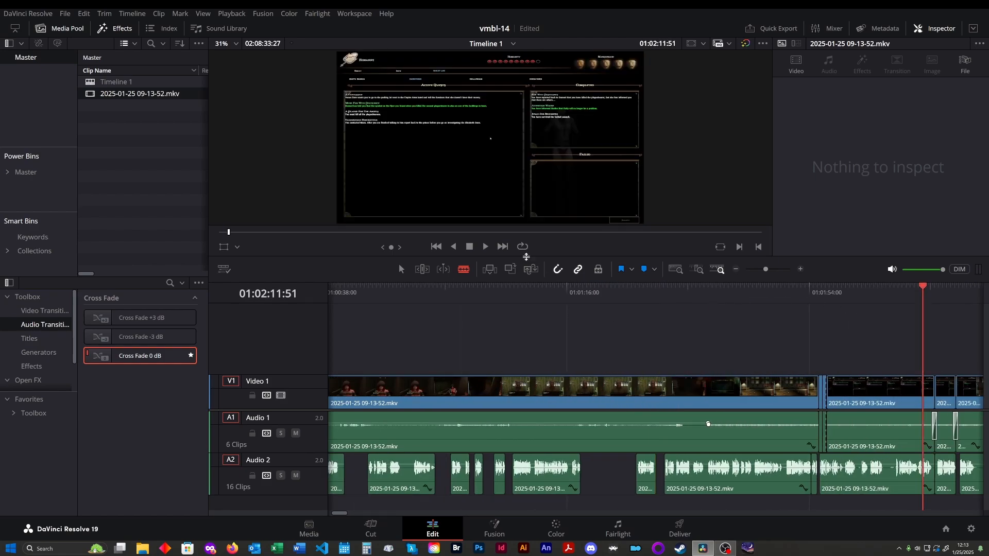
pyautogui.click(503, 250)
pyautogui.click(503, 249)
pyautogui.click(506, 249)
pyautogui.click(507, 250)
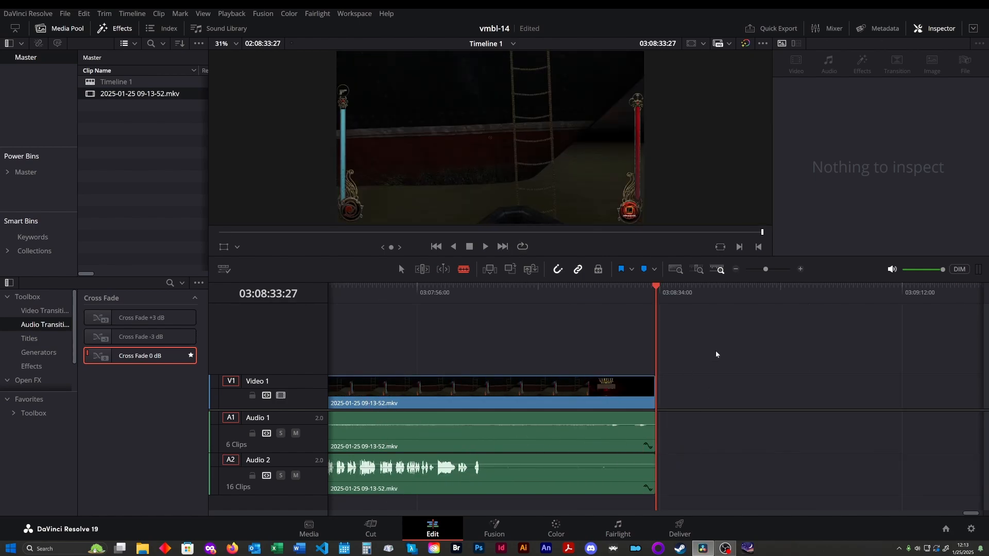
pyautogui.click(438, 247)
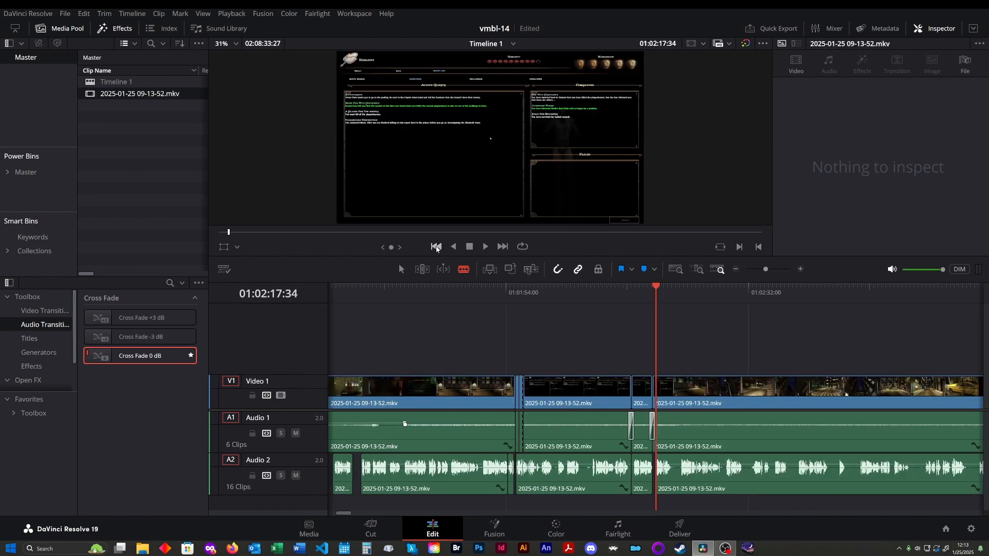
pyautogui.scroll(8, 539, 419)
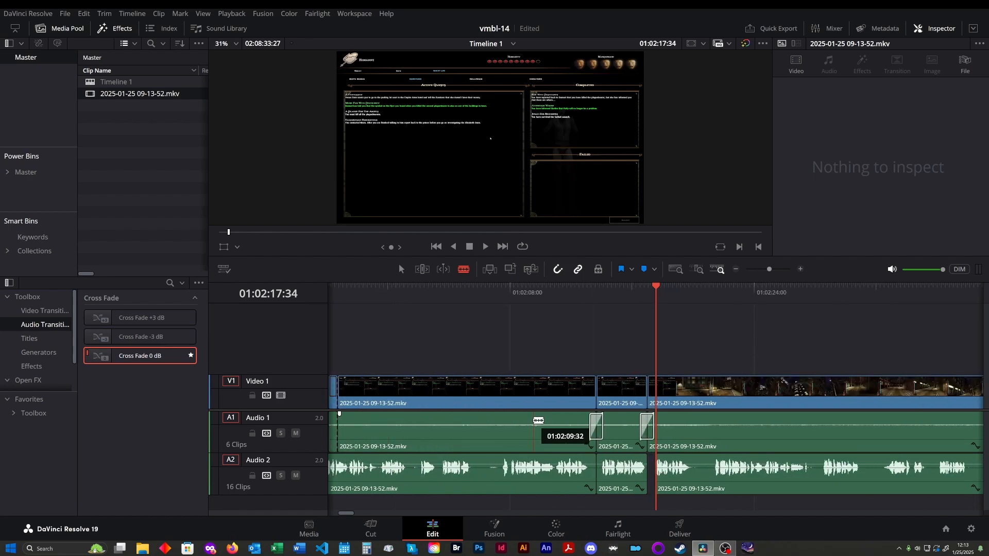
pyautogui.scroll(-1, 536, 421)
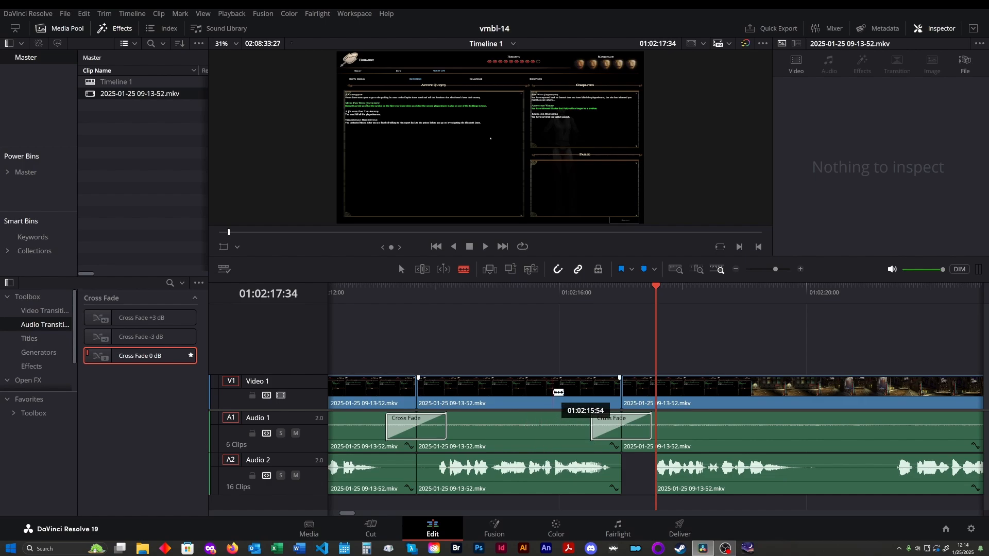
pyautogui.hscroll(4, 553, 351)
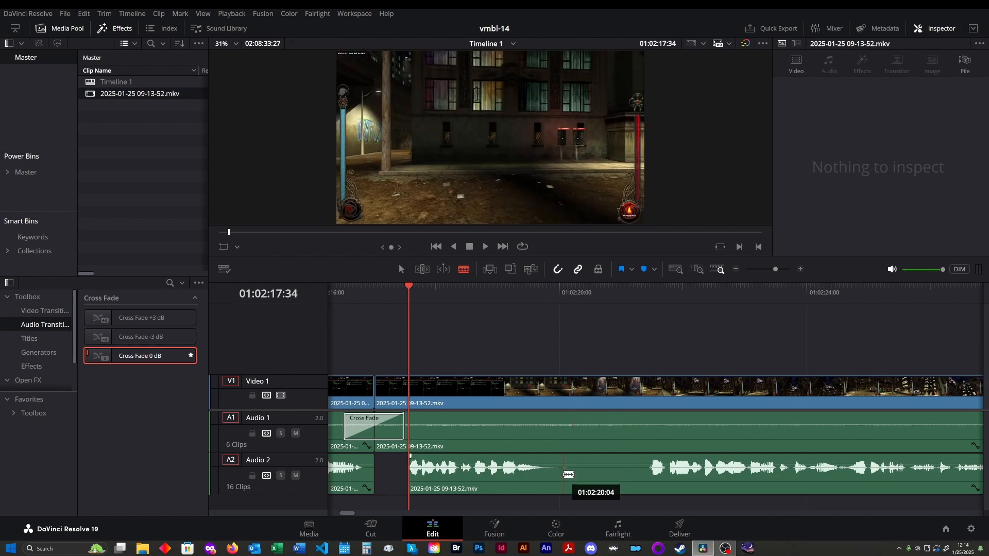
# - Play the Audio 2 speech from 01:02:17:34, then cut out its pause from about 01:02:20 to 01:02:21, leaving a gap
pyautogui.press('space')
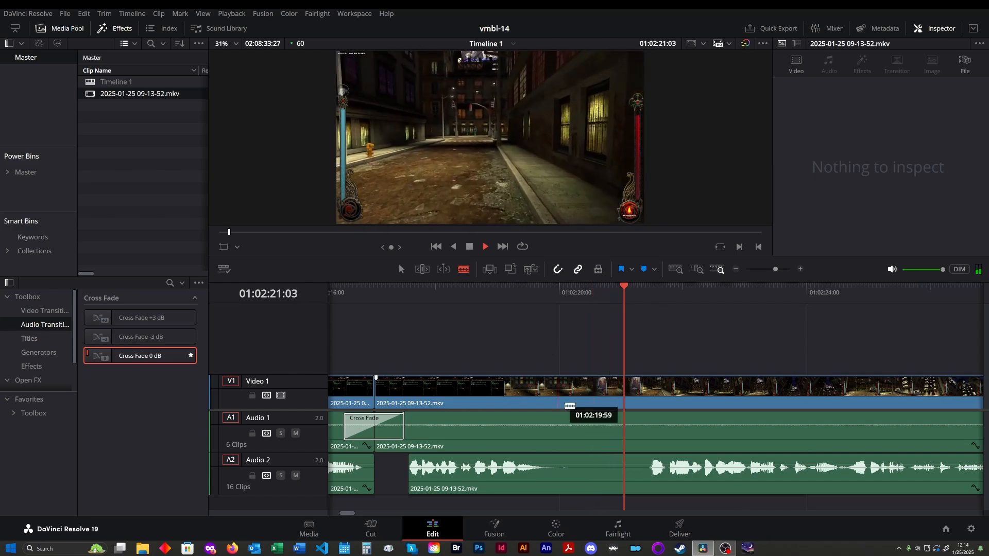
pyautogui.press('space')
pyautogui.click(562, 474)
pyautogui.click(640, 477)
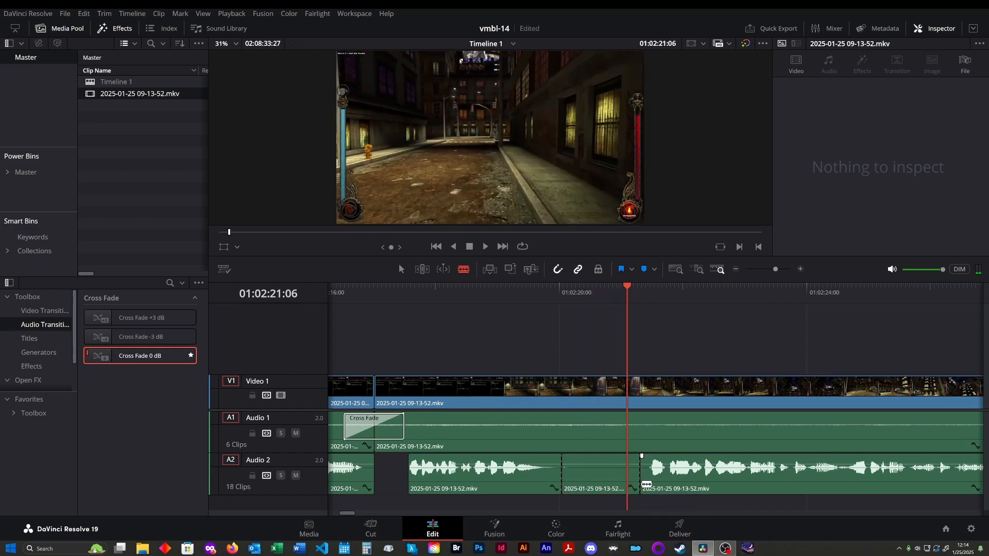
pyautogui.click(593, 489)
pyautogui.press('Delete')
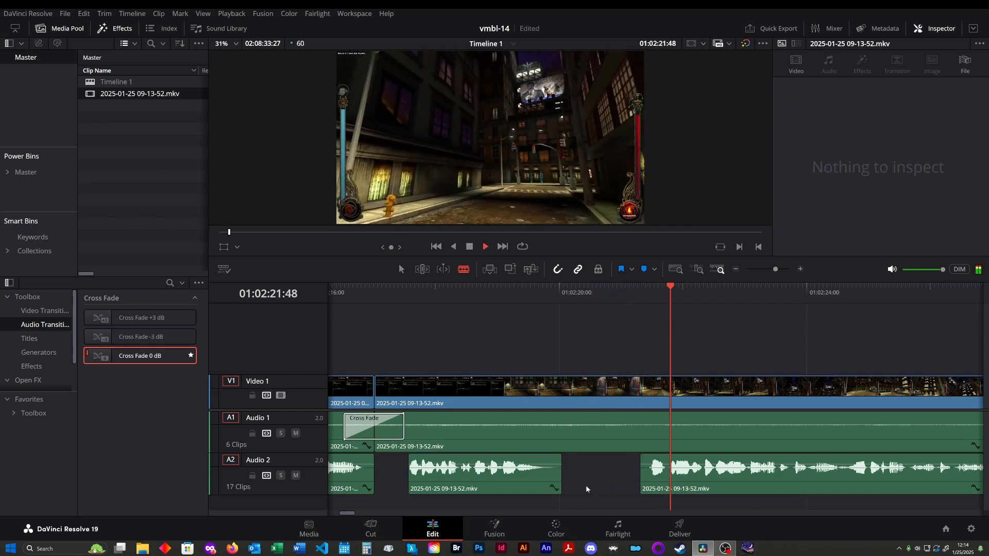
# - Play across the new gap and onward, then delete the Audio 2 section from 01:02:27:18 to about 01:02:28:27, leaving a gap
pyautogui.click(427, 295)
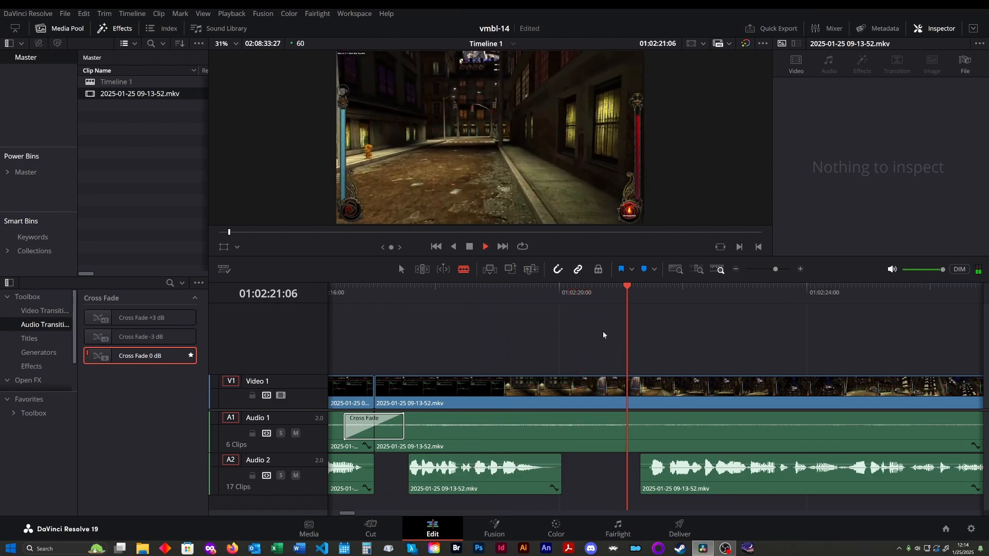
pyautogui.hscroll(3, 602, 332)
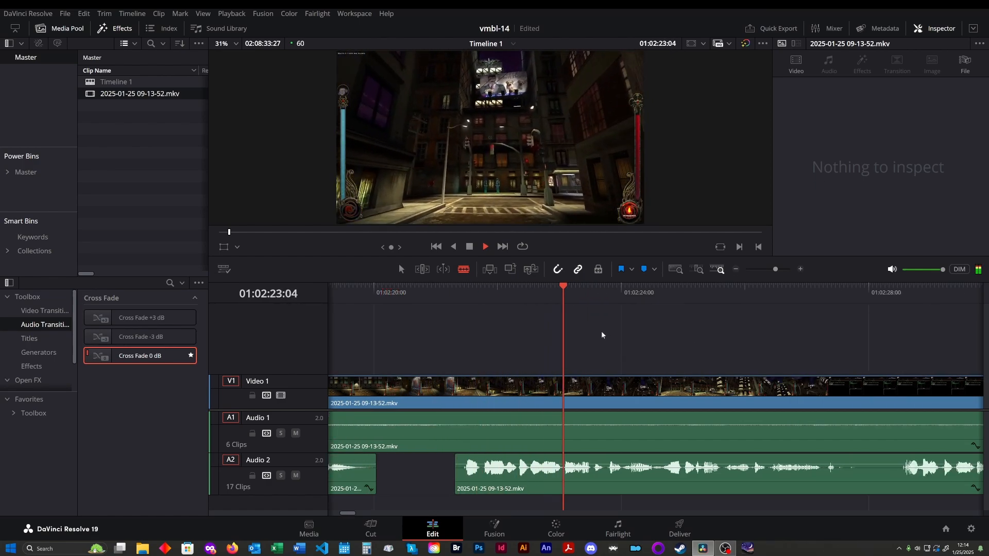
pyautogui.hscroll(3, 687, 357)
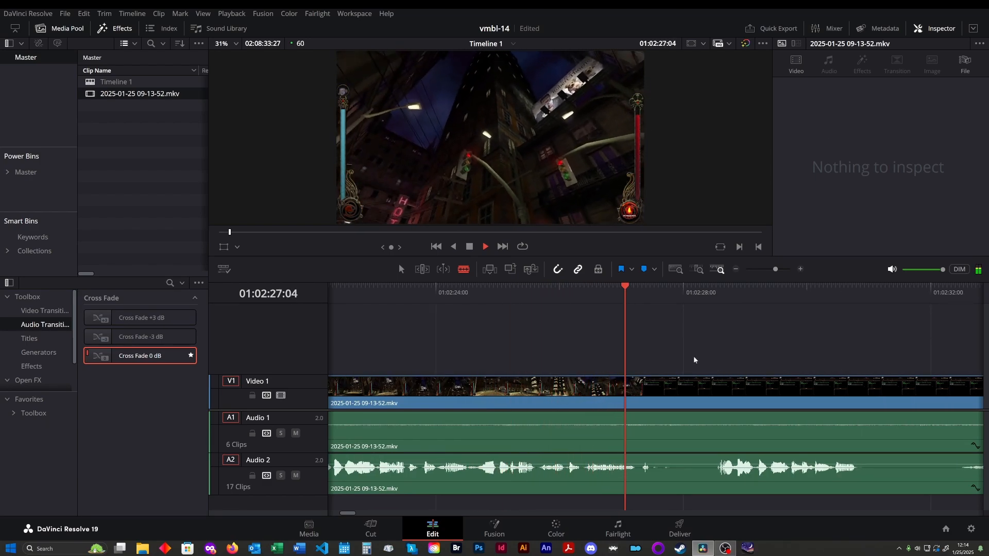
pyautogui.click(643, 294)
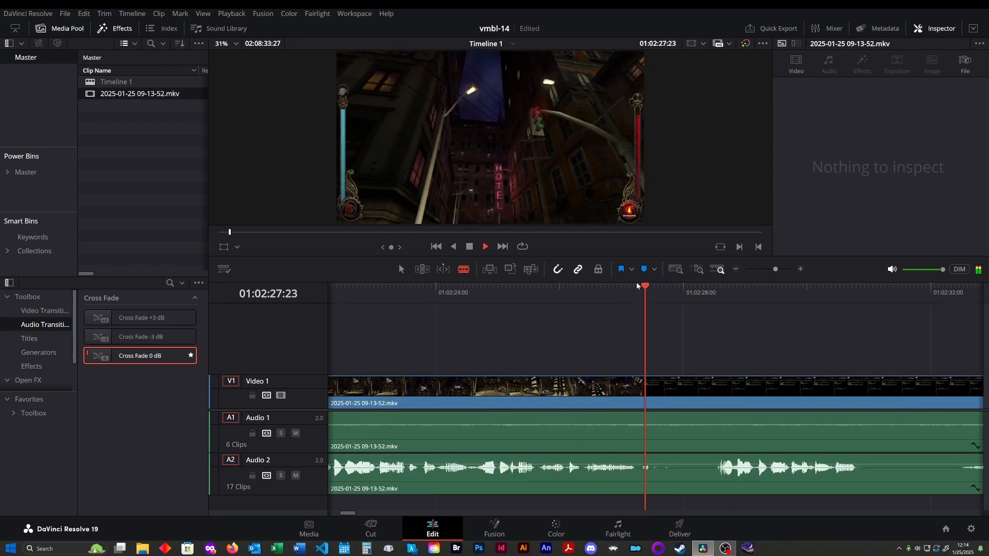
pyautogui.click(596, 294)
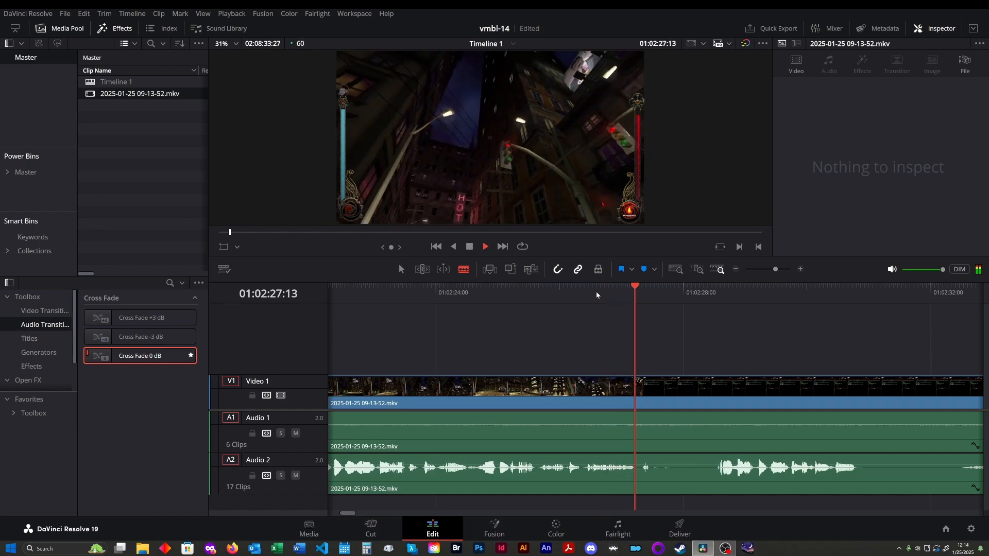
pyautogui.press('space')
pyautogui.click(644, 482)
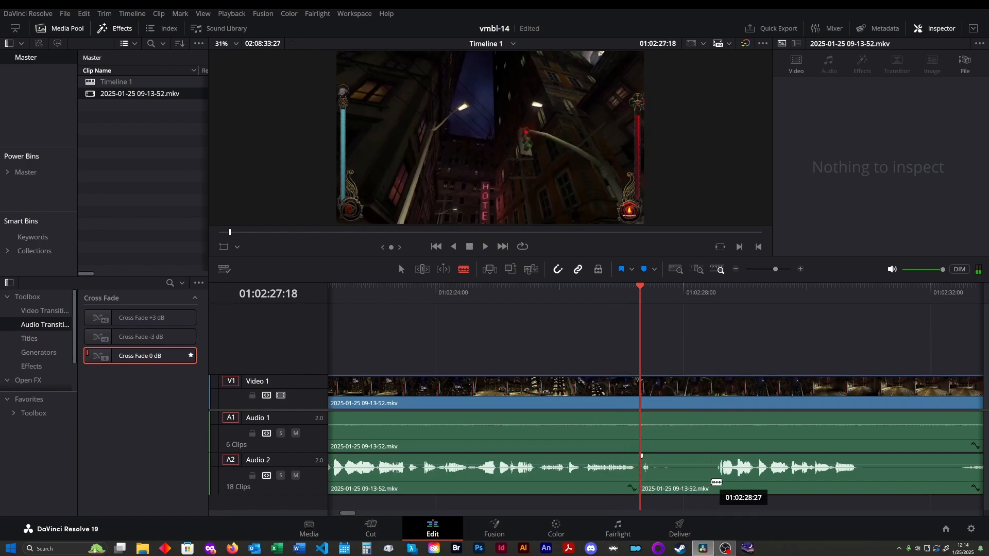
pyautogui.click(711, 482)
pyautogui.moveTo(700, 504); pyautogui.dragTo(691, 490)
pyautogui.press('BackSpace')
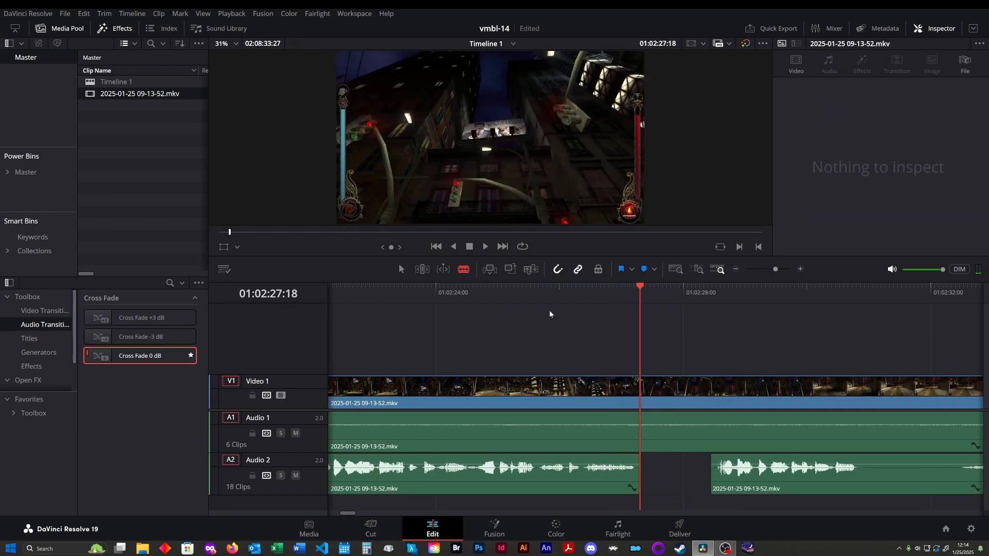
# - Review the following speech and remove the pause in Audio 2 from about 01:02:57 to 01:02:59, leaving a gap
pyautogui.click(539, 298)
pyautogui.press('space')
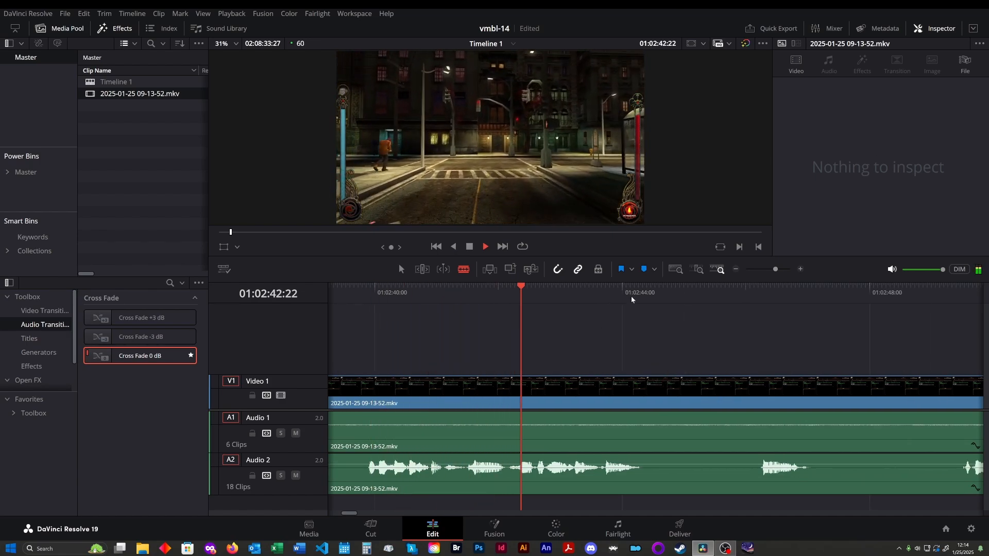
pyautogui.click(753, 296)
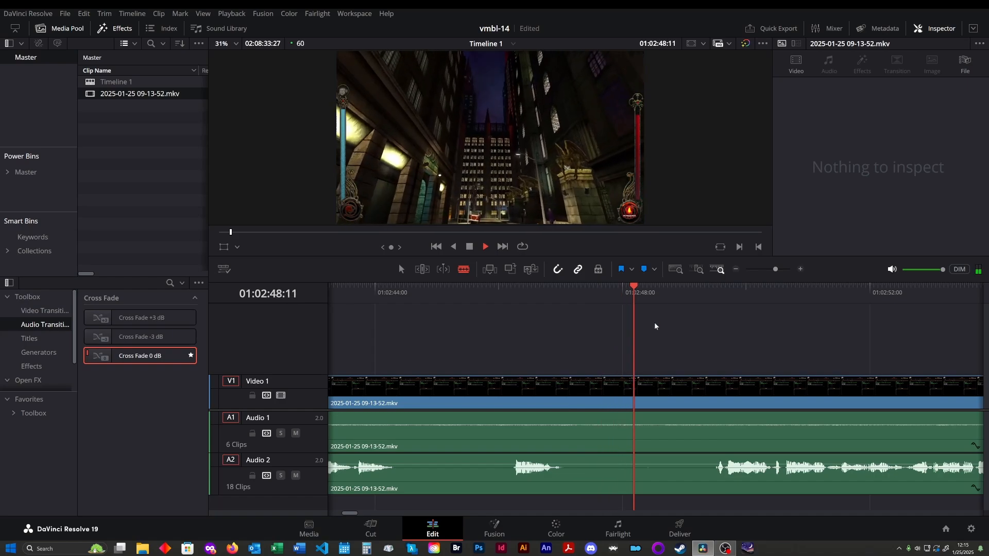
pyautogui.click(716, 297)
pyautogui.scroll(-2, 685, 345)
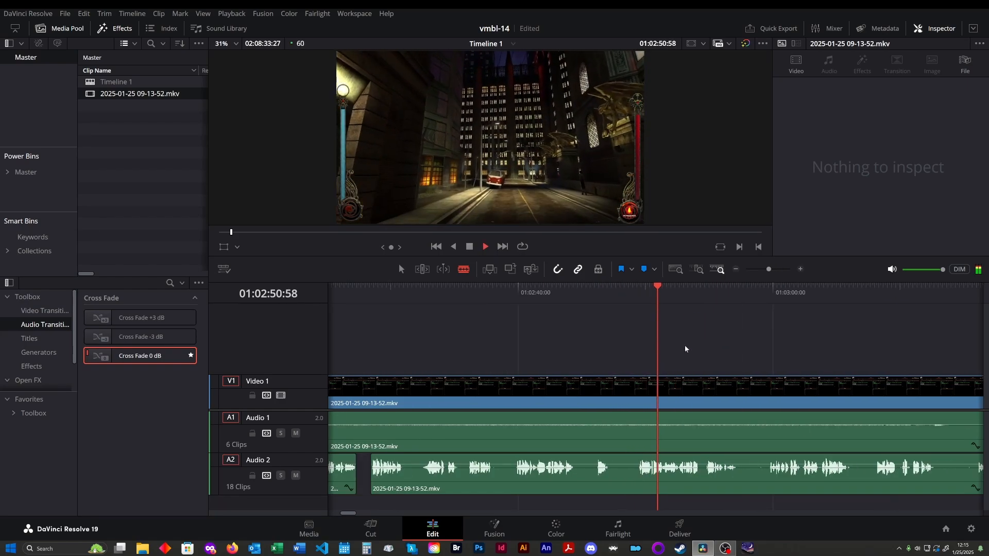
pyautogui.click(743, 295)
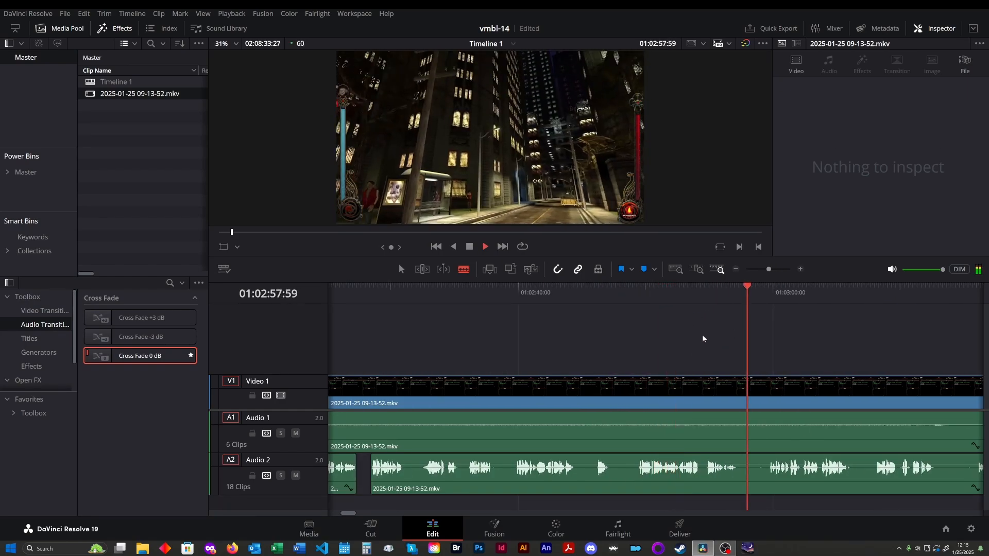
pyautogui.click(743, 481)
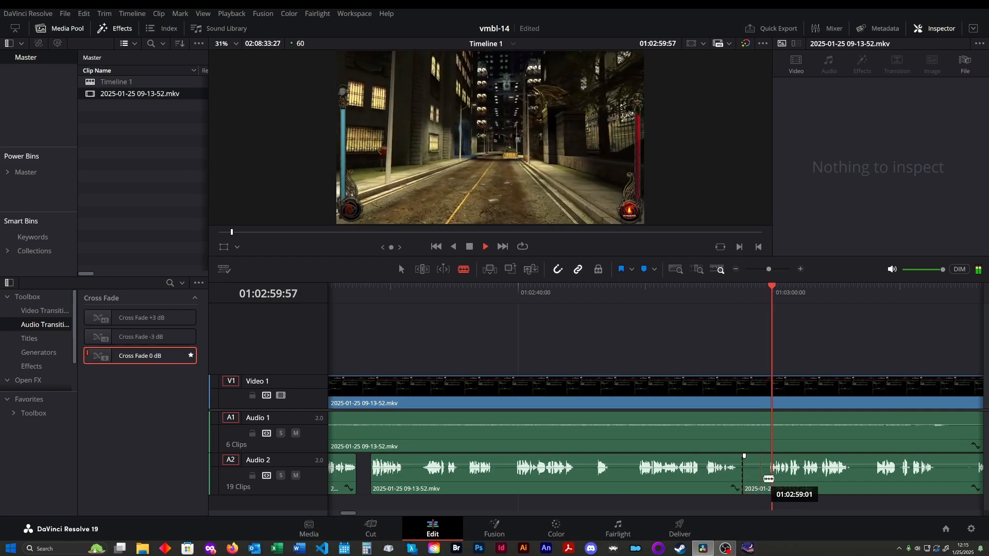
pyautogui.click(765, 482)
pyautogui.keyDown('ctrl'); pyautogui.click(758, 492); pyautogui.keyUp('ctrl')
pyautogui.press('BackSpace')
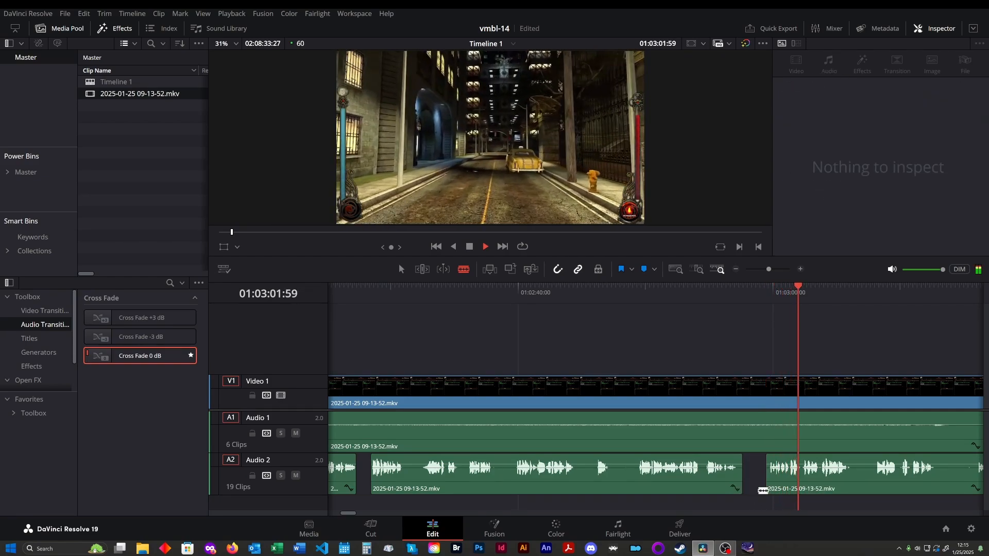
# - Play on to the taxi scene and remove the pause in Audio 2 from about 01:03:13 to 01:03:15, leaving a gap
pyautogui.hscroll(3, 732, 484)
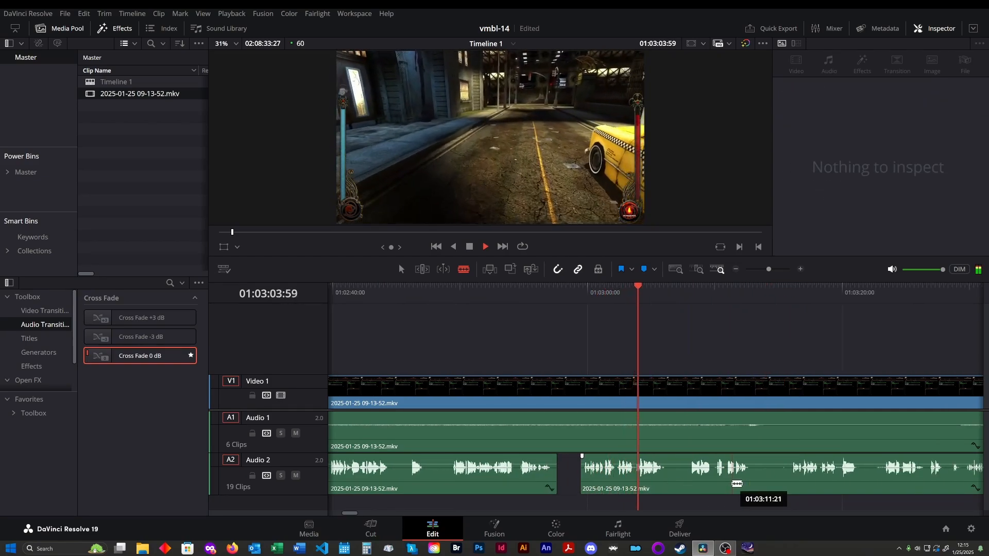
pyautogui.click(690, 292)
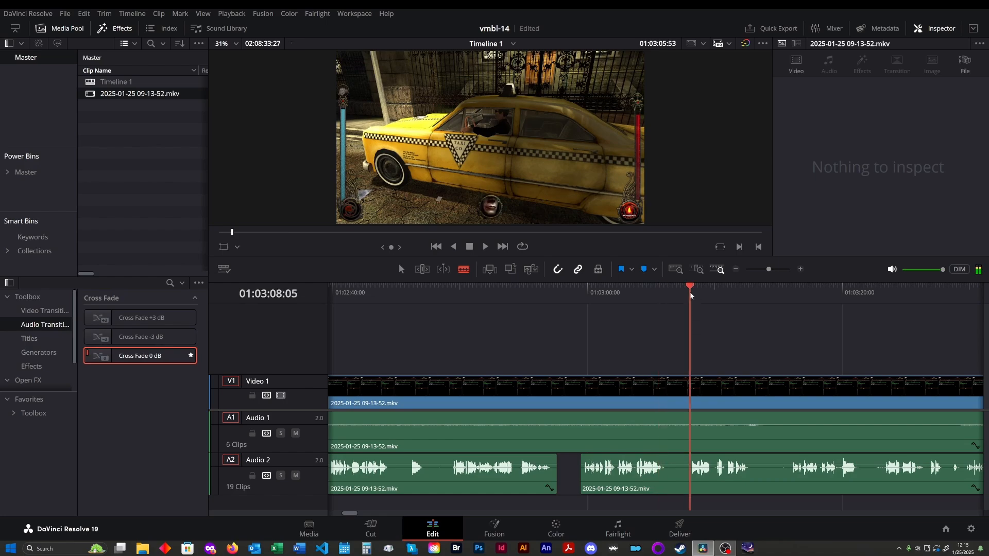
pyautogui.click(761, 479)
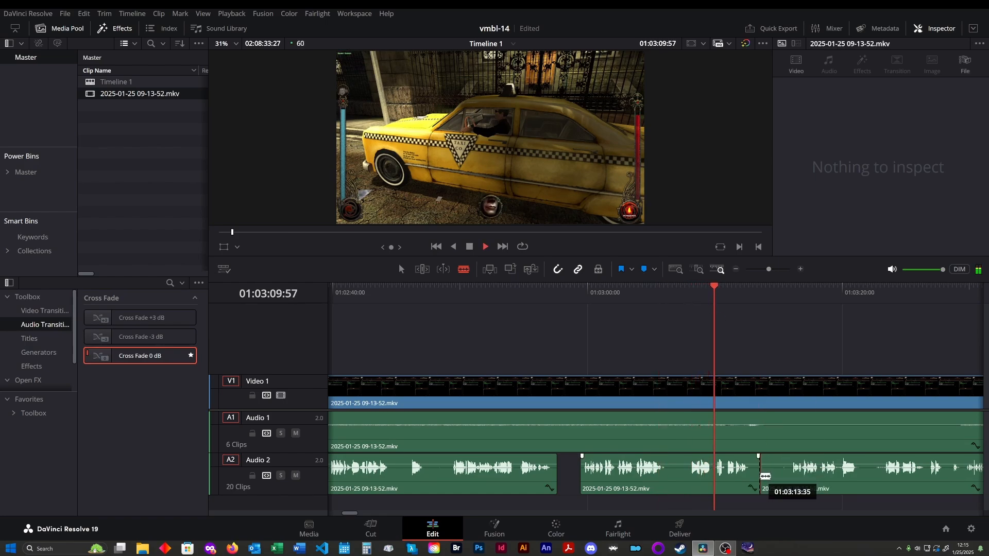
pyautogui.moveTo(793, 483); pyautogui.dragTo(782, 491)
pyautogui.press('space')
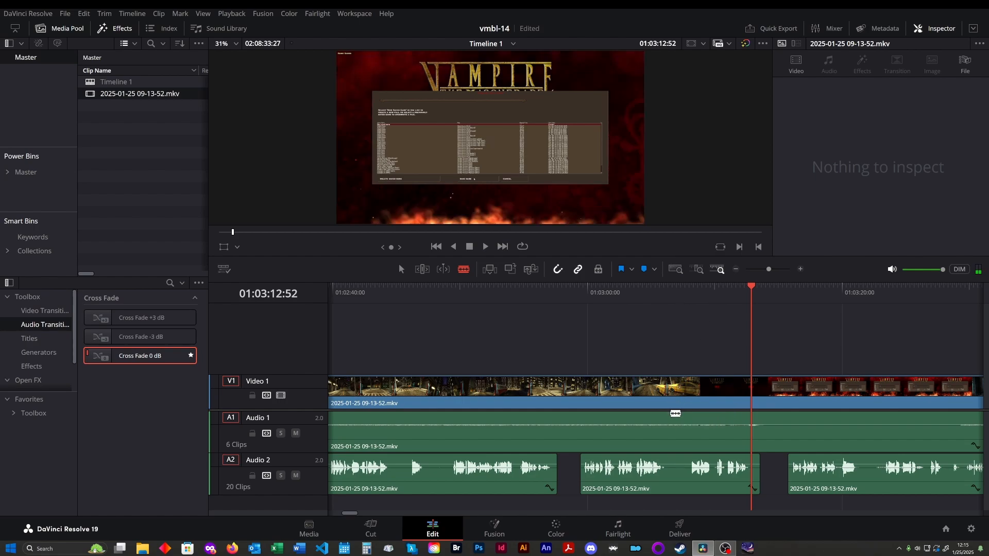
# - Split Audio 2, Audio 1 and Video 1 at about 01:03:12:42, where the save screen appears
pyautogui.hotkey('ctrl', '=')
pyautogui.hotkey('ctrl', '=')
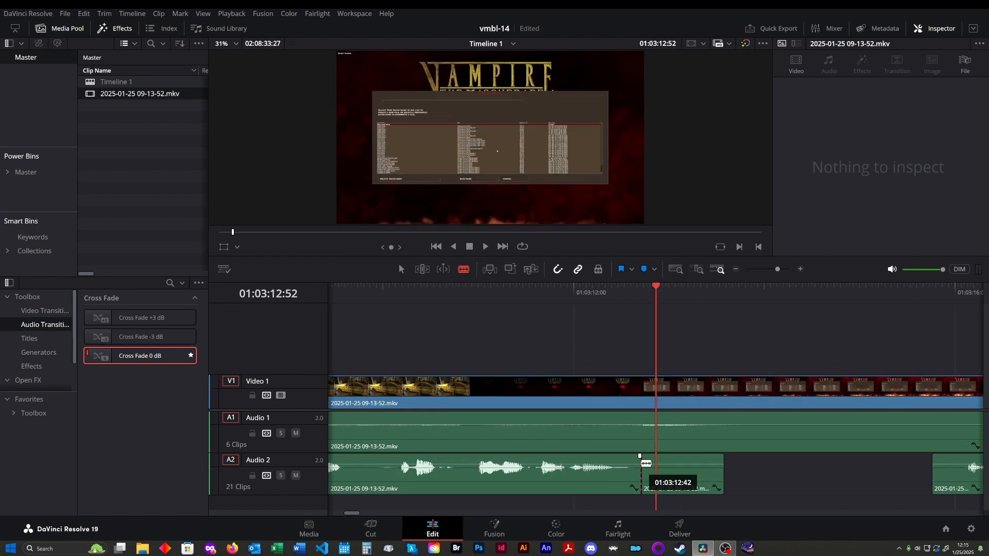
pyautogui.click(643, 428)
pyautogui.click(645, 394)
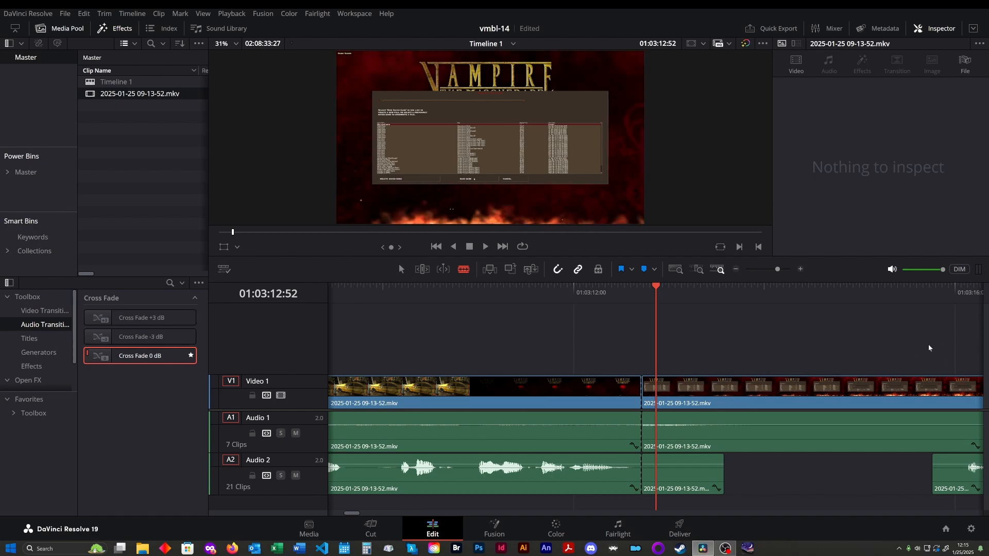
# - Play through the save-screen section after the cut, from about 01:03:16 to 01:03:26, checking its Audio 2 speech
pyautogui.hscroll(5, 897, 338)
pyautogui.click(711, 299)
pyautogui.press('space')
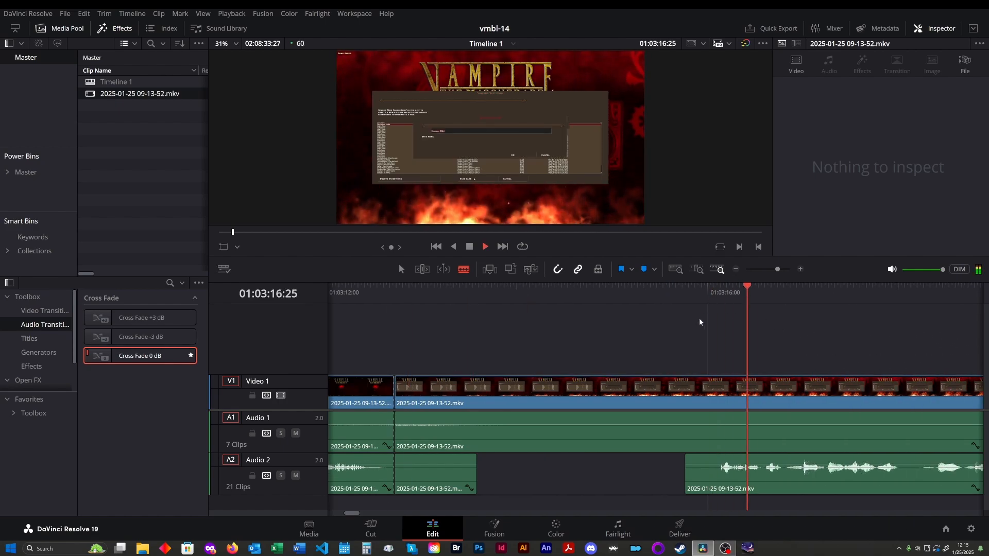
pyautogui.scroll(-6, 652, 367)
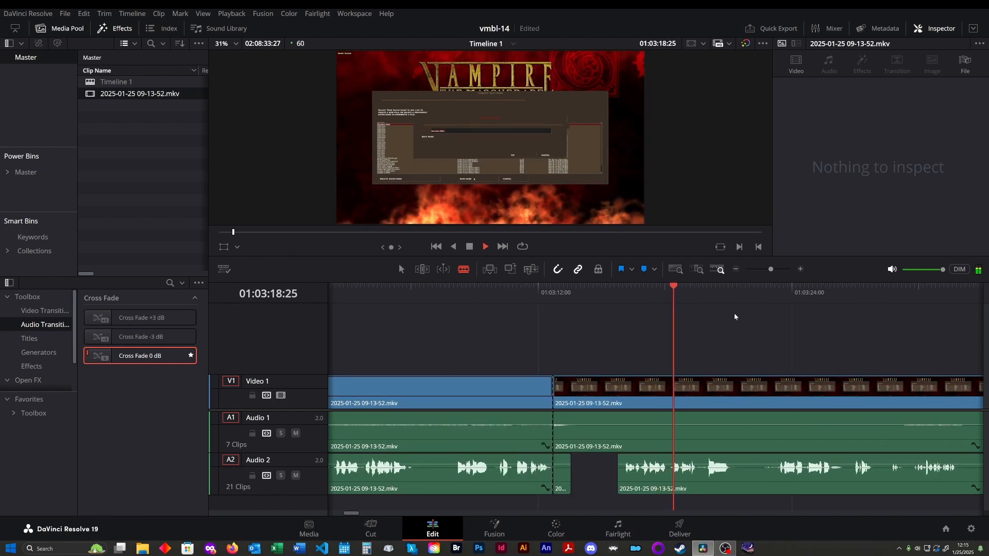
pyautogui.click(713, 298)
pyautogui.click(762, 300)
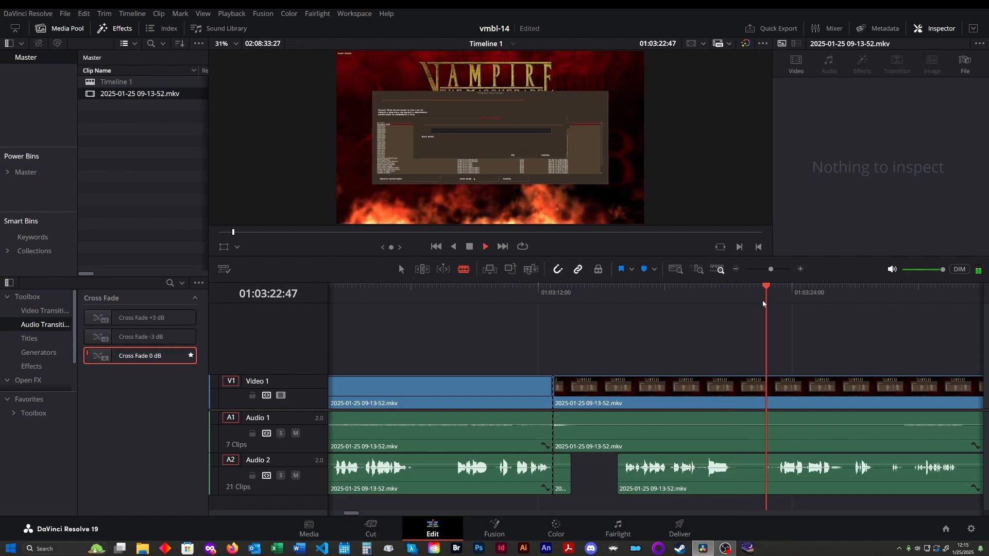
pyautogui.scroll(3, 721, 371)
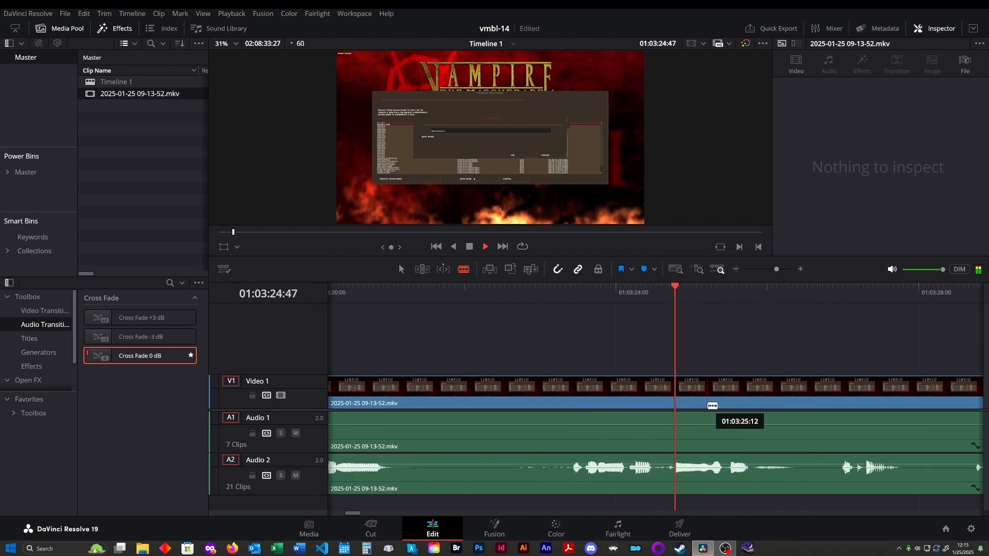
pyautogui.scroll(-2, 708, 407)
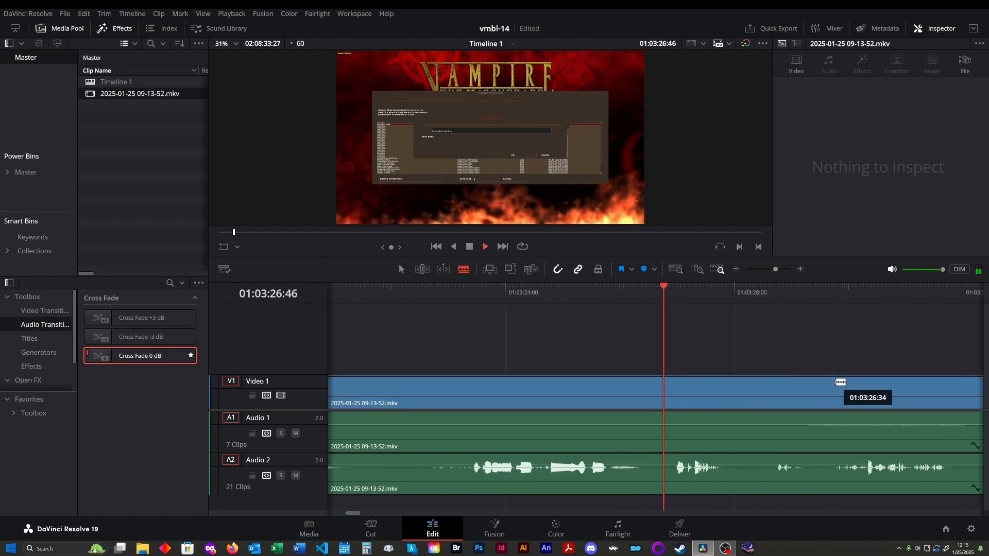
# - Review the return to the taxi scene and split Video 1, Audio 1 and Audio 2 at about 01:03:29:15
pyautogui.click(764, 295)
pyautogui.hscroll(2, 730, 378)
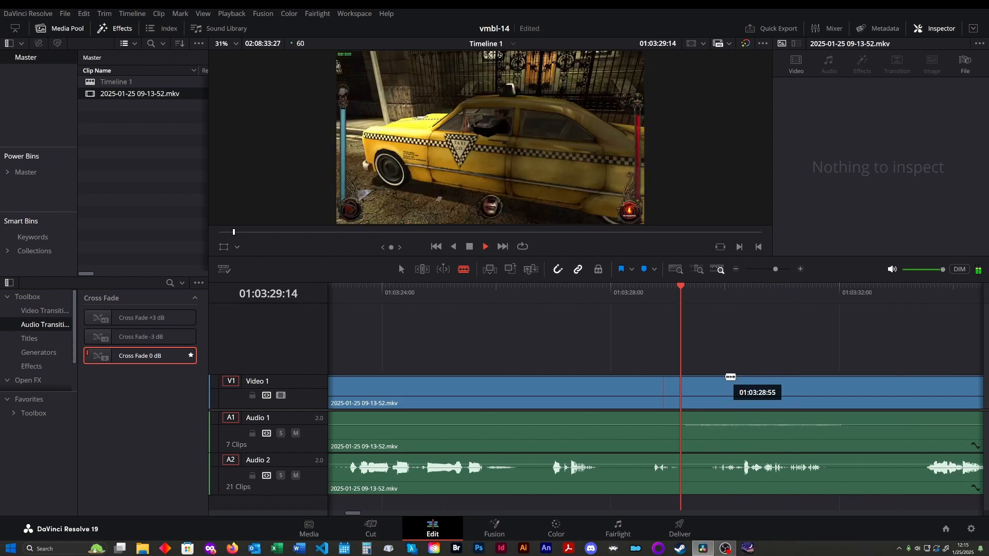
pyautogui.hscroll(2, 731, 377)
pyautogui.press('space')
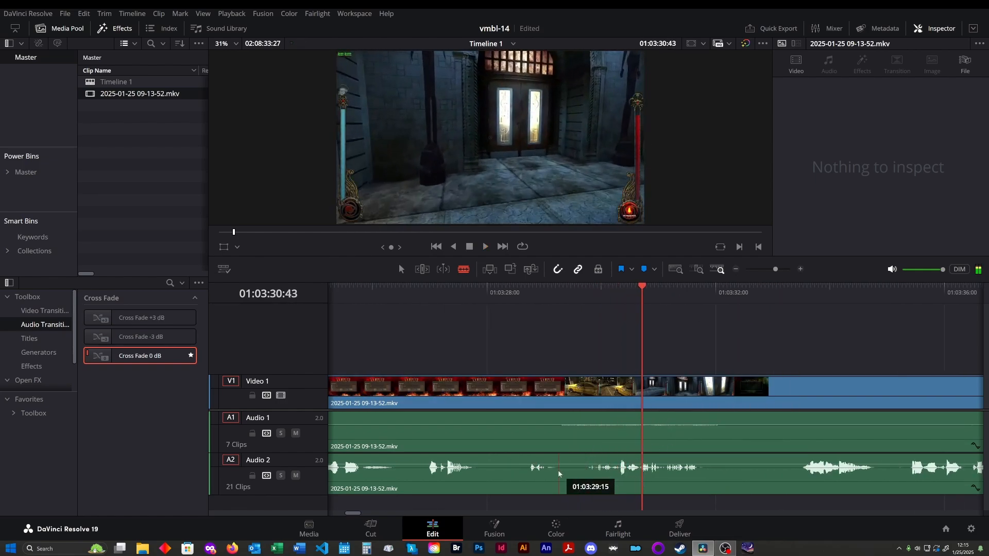
pyautogui.click(558, 470)
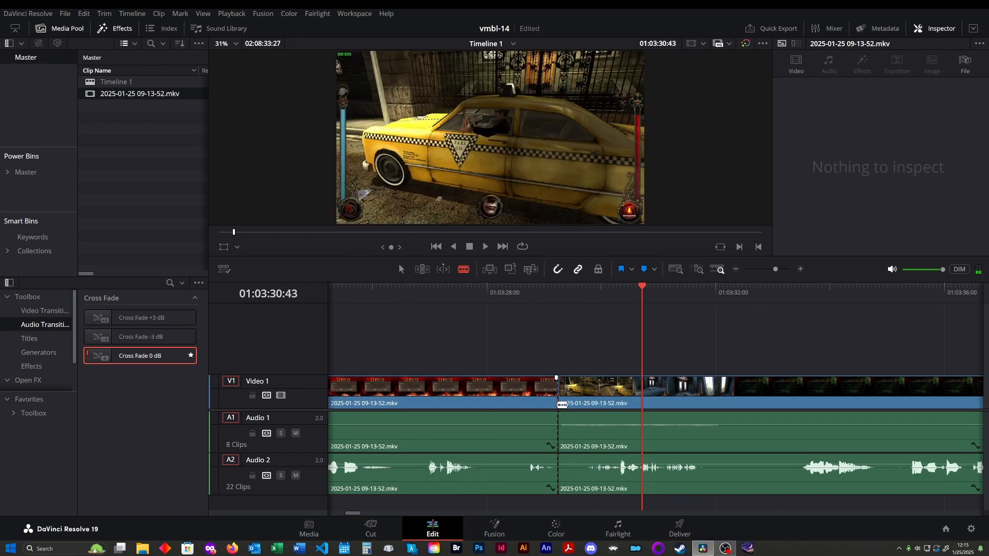
# - Try removing the save-screen section between the two cuts and closing the gap with the following clips, and undo both edits
pyautogui.hotkey('ctrl', '-')
pyautogui.hotkey('ctrl', '-')
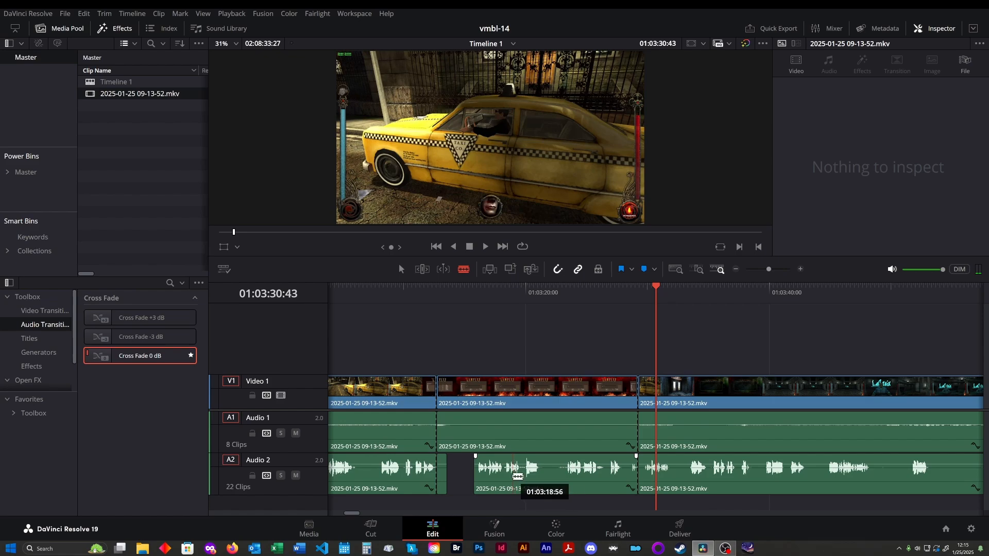
pyautogui.moveTo(440, 361); pyautogui.dragTo(559, 499)
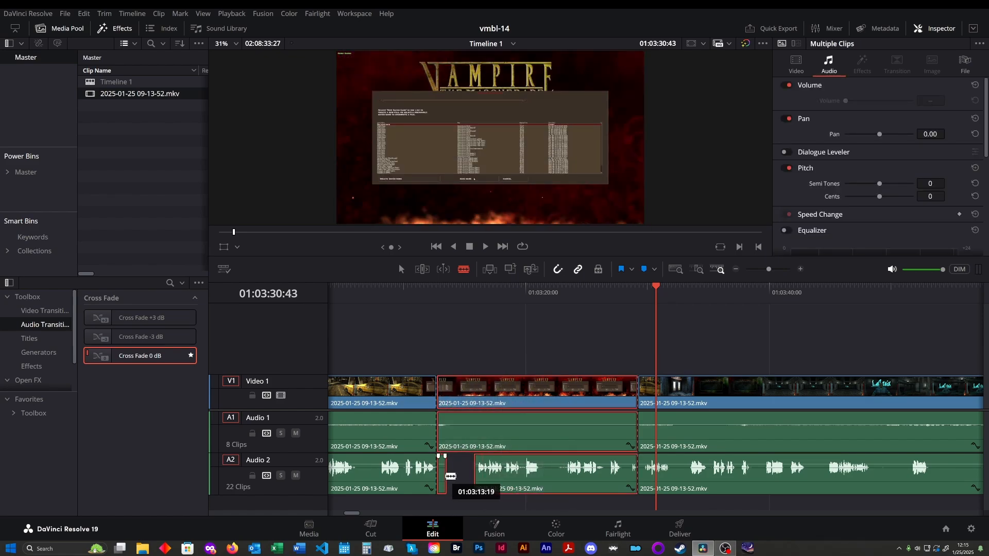
pyautogui.press('Delete')
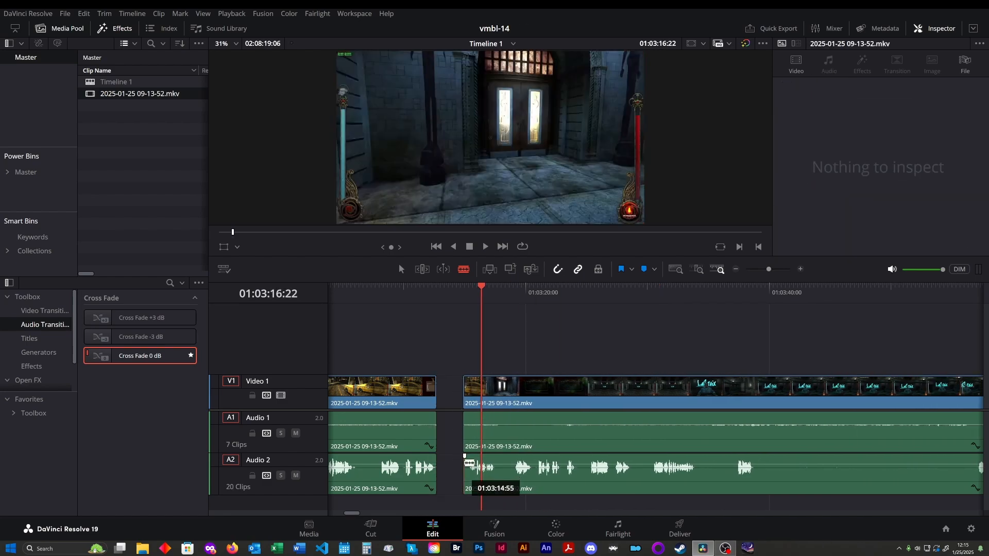
pyautogui.moveTo(568, 329); pyautogui.dragTo(630, 471)
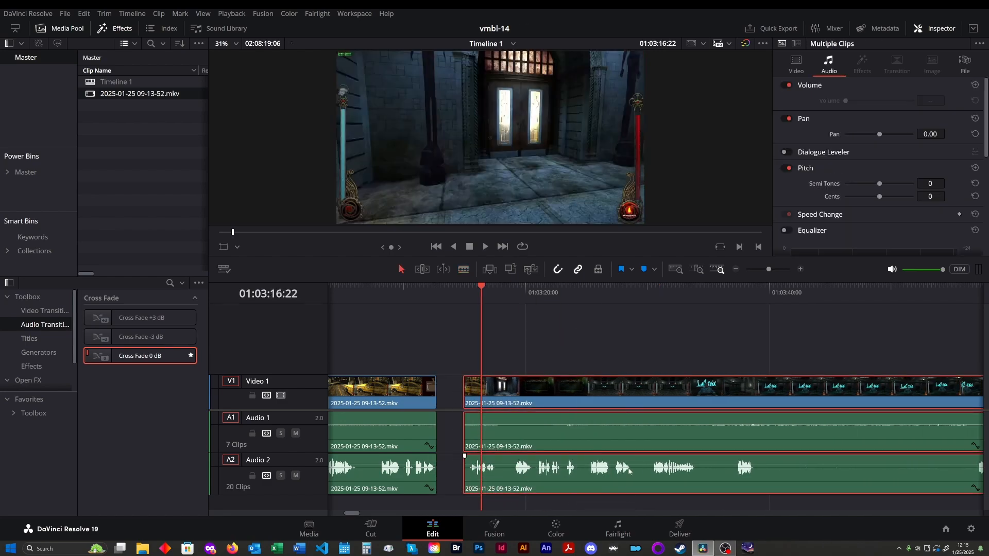
pyautogui.moveTo(644, 389); pyautogui.dragTo(618, 387)
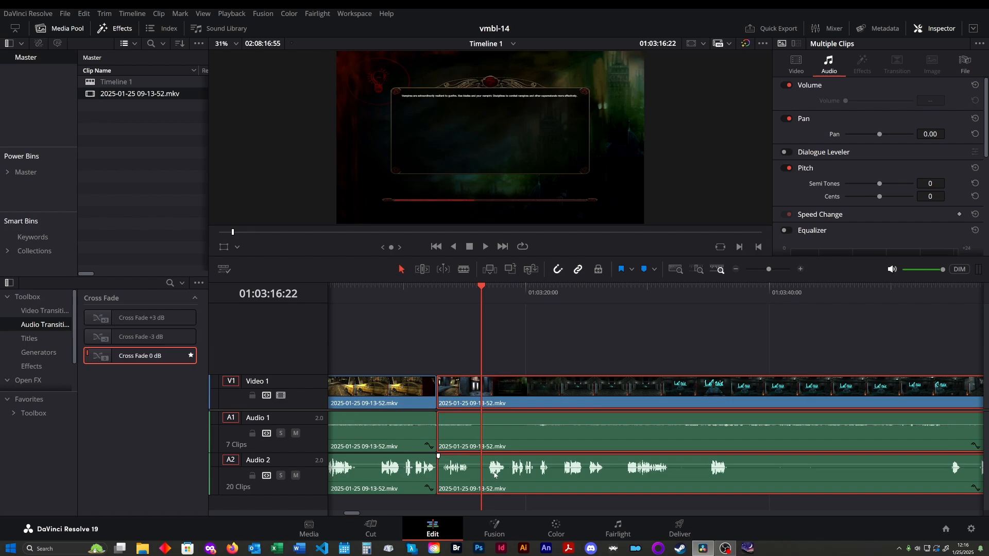
pyautogui.hotkey('ctrl', 'z')
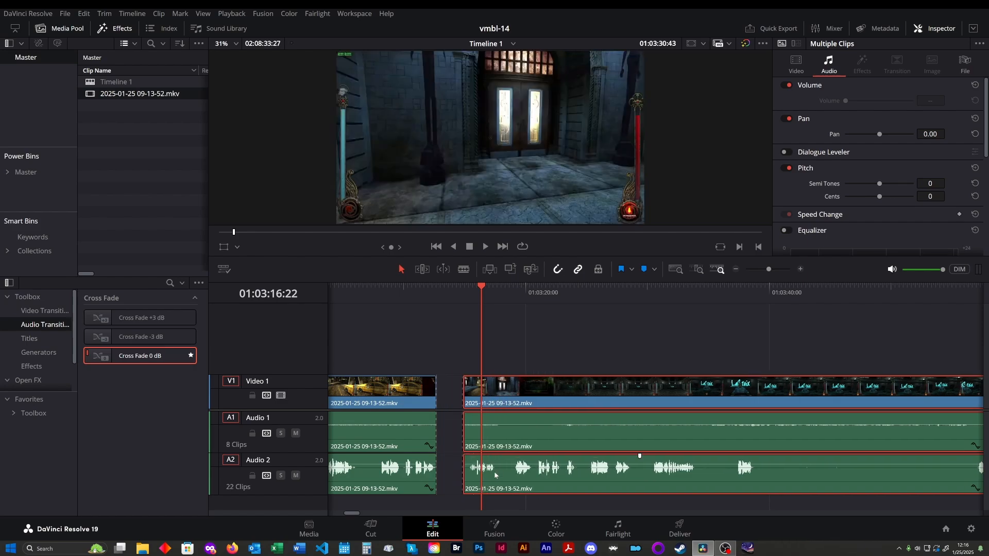
pyautogui.hotkey('ctrl', 'z')
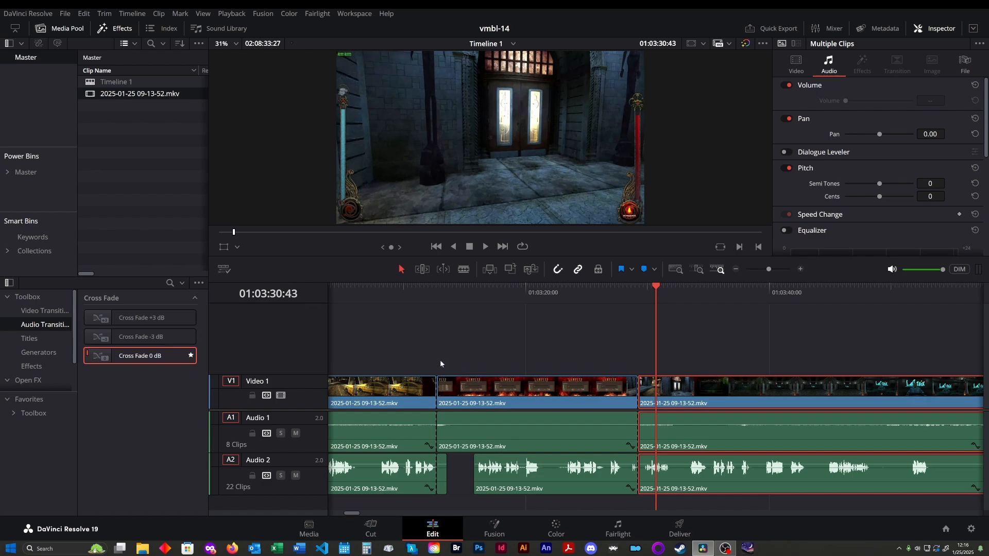
# - Delete the save-screen clips on all tracks from about 01:03:12:42 to 01:03:29:15 and move the following clips against the taxi scene
pyautogui.moveTo(441, 364); pyautogui.dragTo(512, 495)
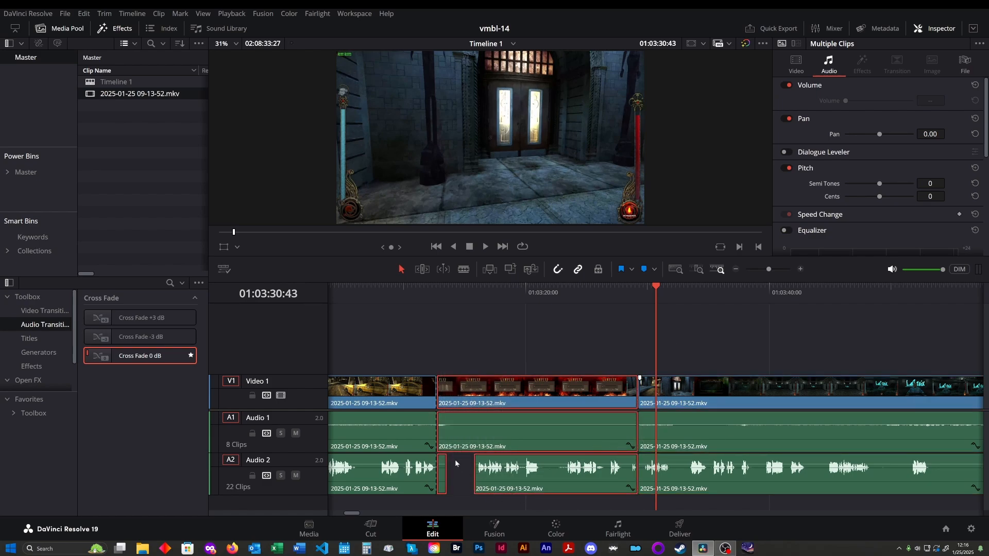
pyautogui.press('Delete')
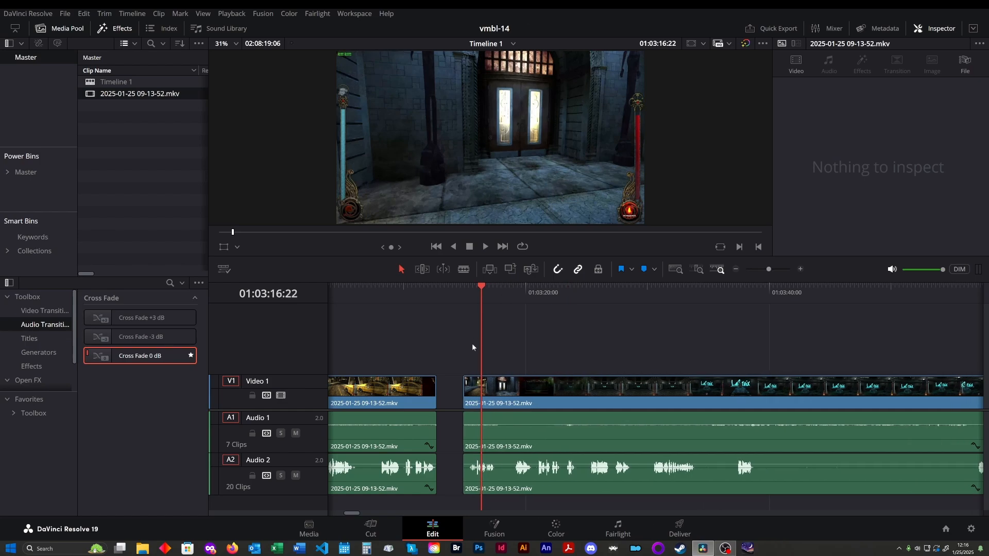
pyautogui.moveTo(521, 355); pyautogui.dragTo(611, 505)
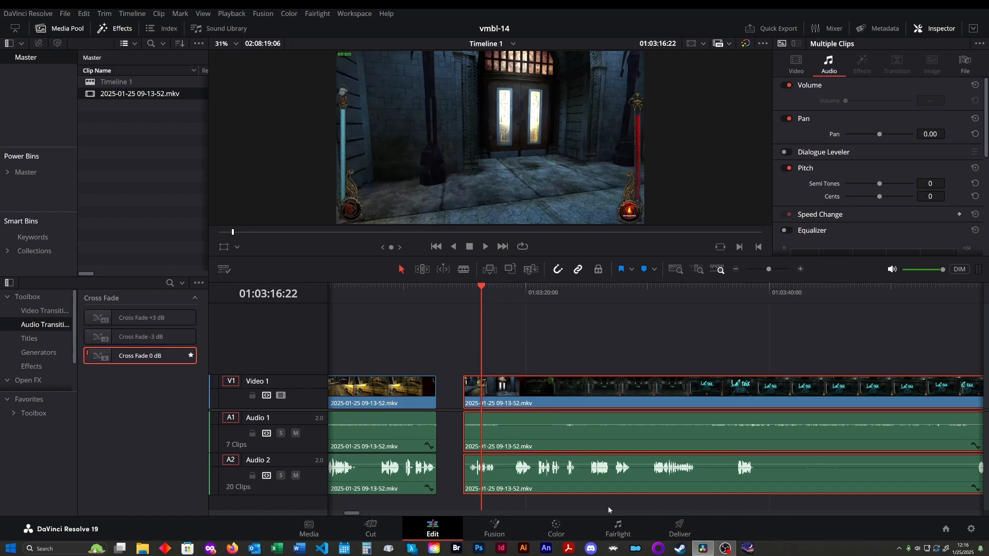
pyautogui.moveTo(640, 387); pyautogui.dragTo(617, 390)
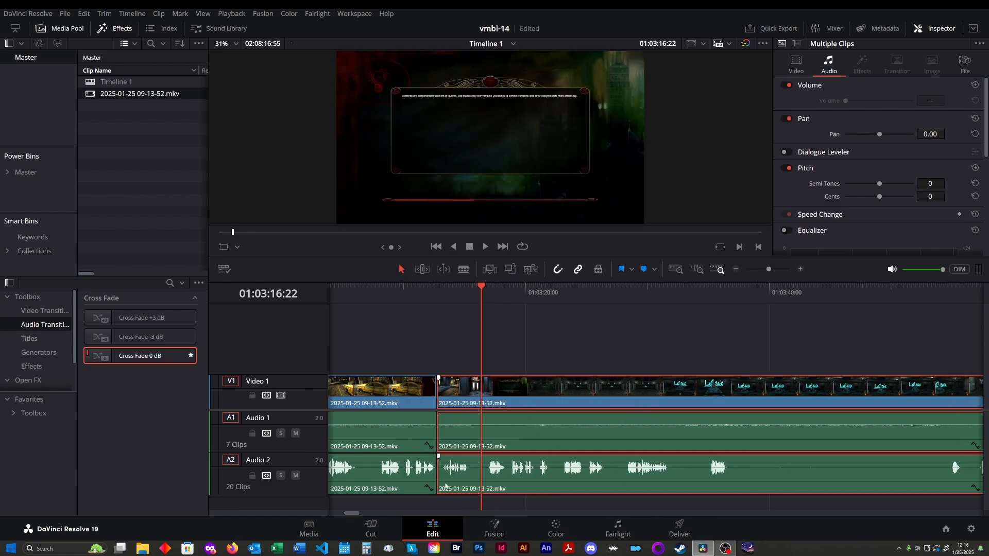
# - Add a Cross Fade 0 dB transition on Audio 1 at the cut just after 01:03:11:14 and play it back
pyautogui.click(420, 285)
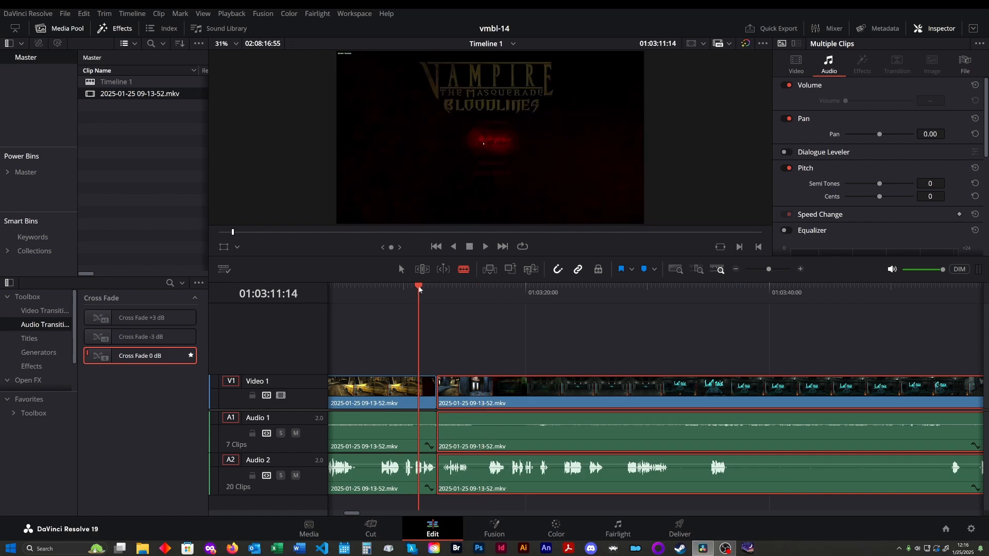
pyautogui.press('space')
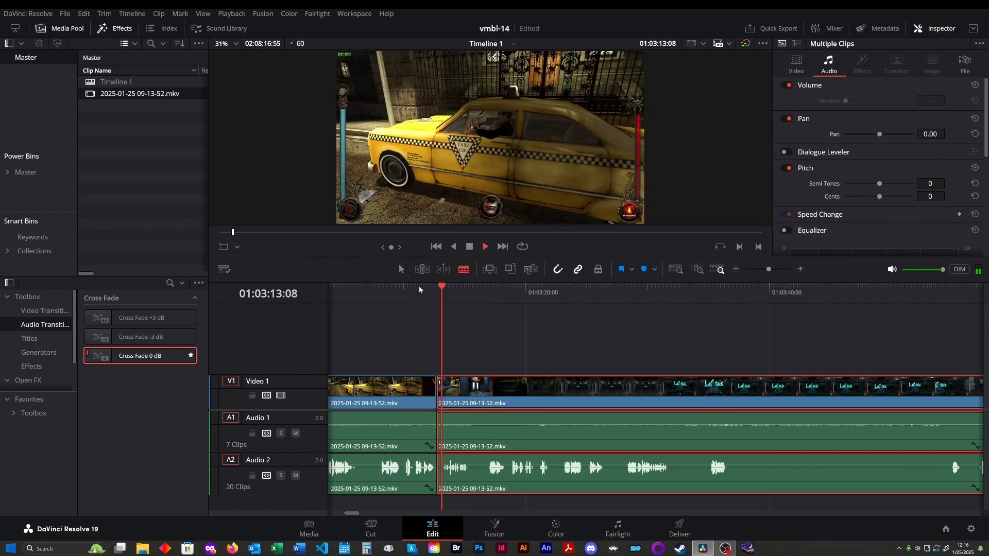
pyautogui.click(393, 286)
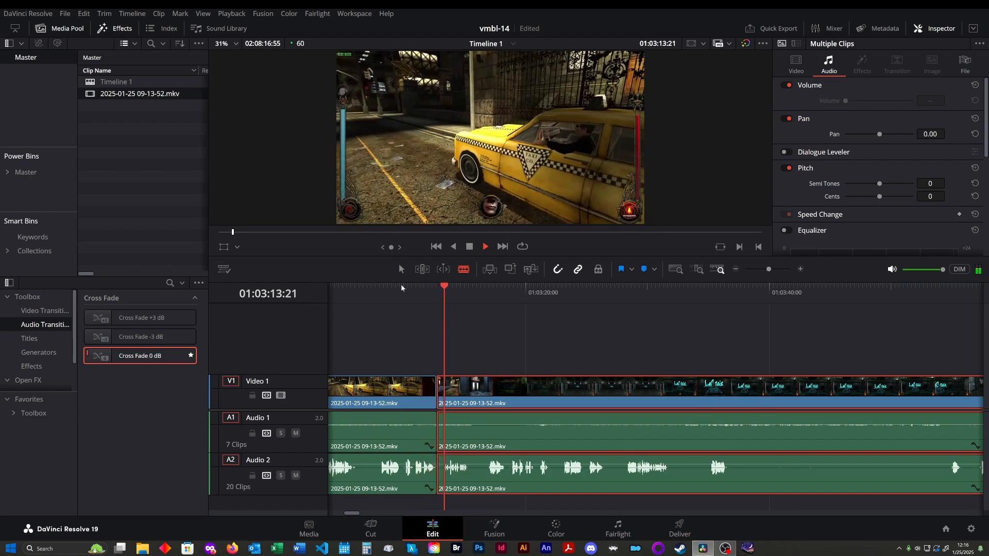
pyautogui.press('space')
pyautogui.moveTo(129, 361); pyautogui.dragTo(483, 426)
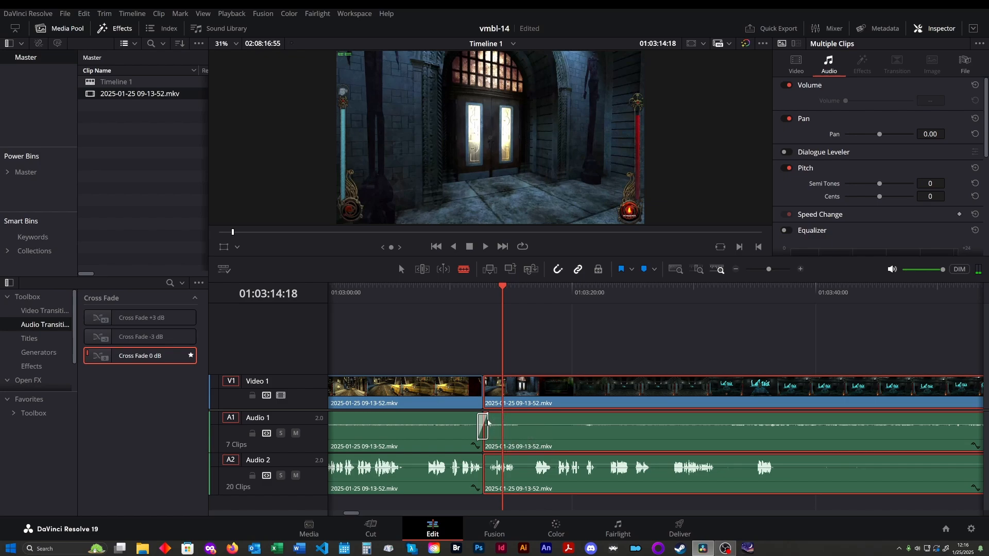
pyautogui.click(469, 291)
pyautogui.press('space')
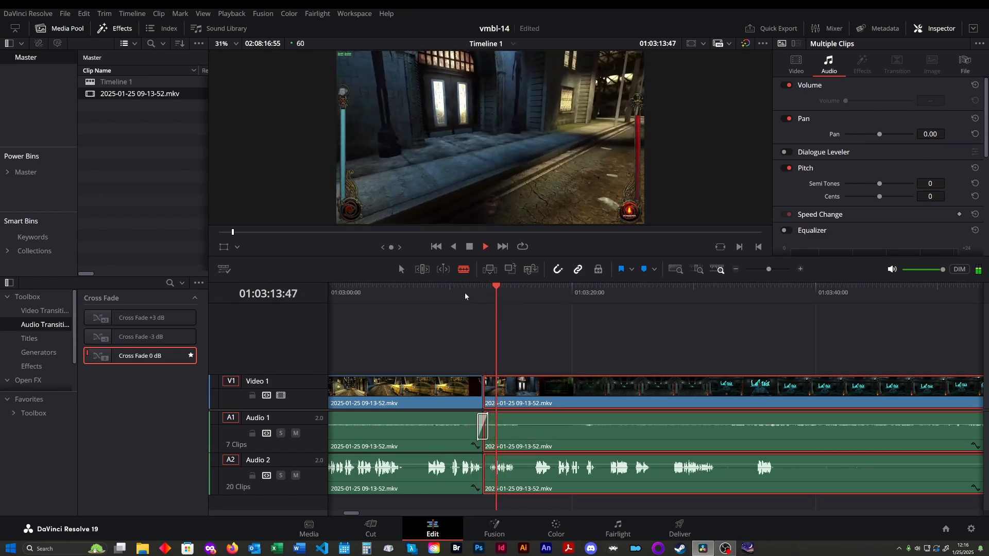
# - Split all three tracks at 01:03:09:50 and ripple-delete the short segment between there and the next cut
pyautogui.click(468, 292)
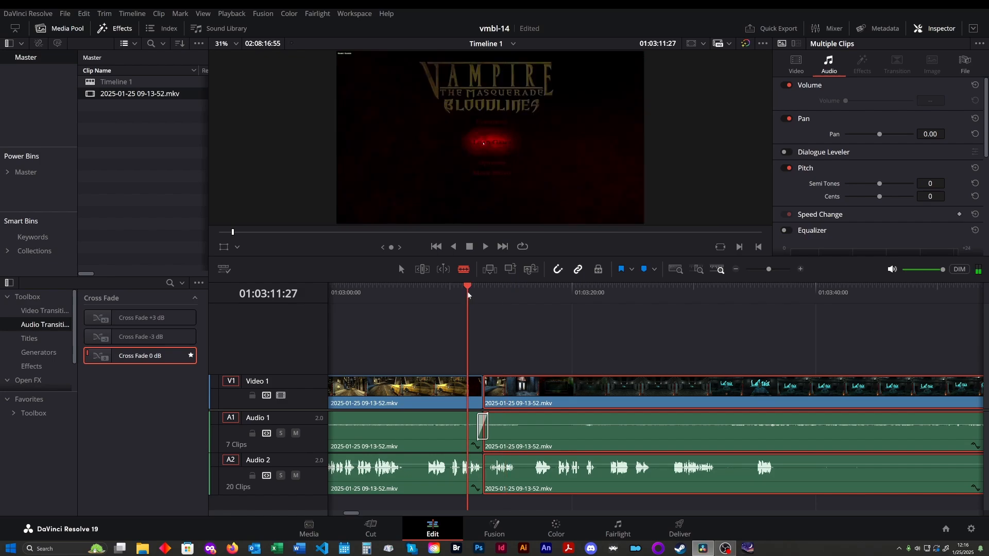
pyautogui.click(416, 293)
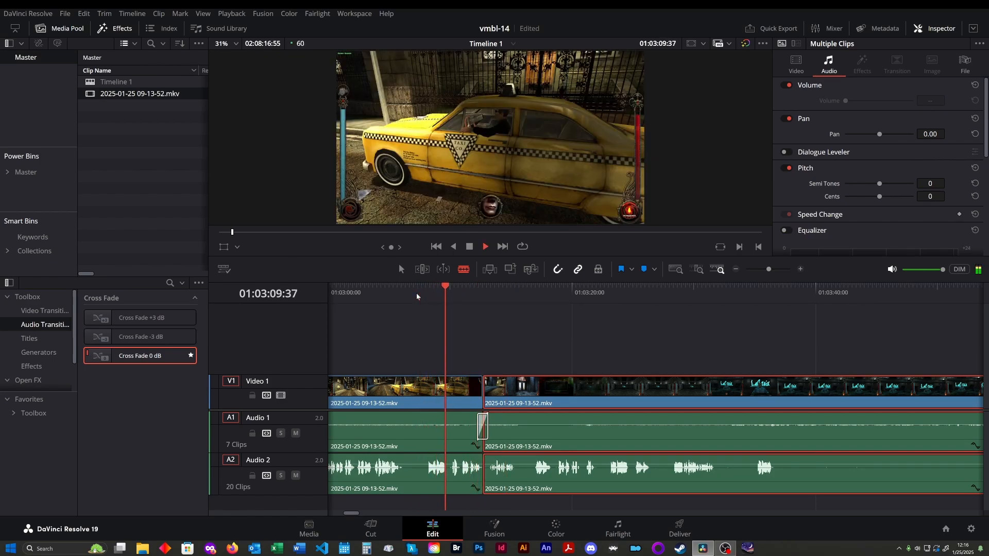
pyautogui.press('space')
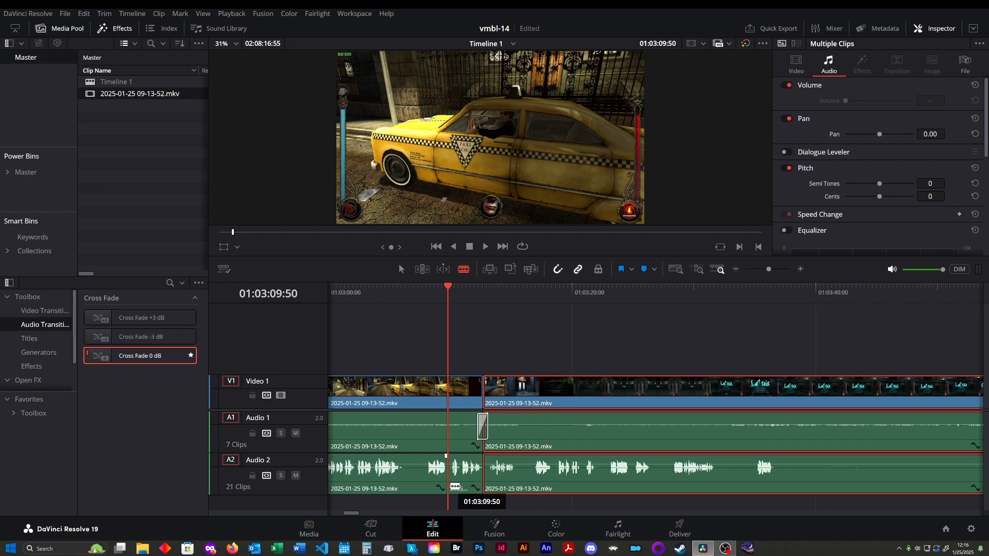
pyautogui.click(457, 391)
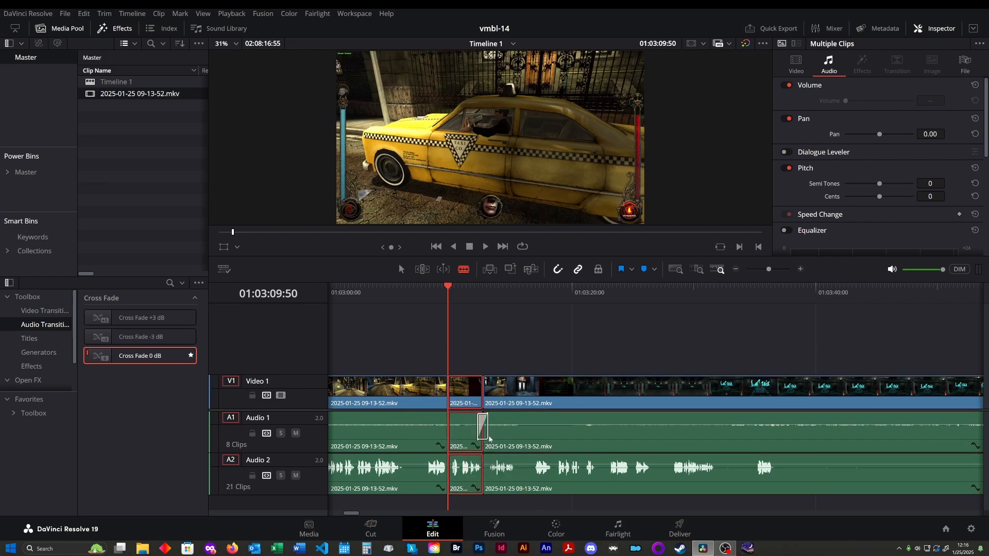
pyautogui.moveTo(464, 353); pyautogui.dragTo(476, 438)
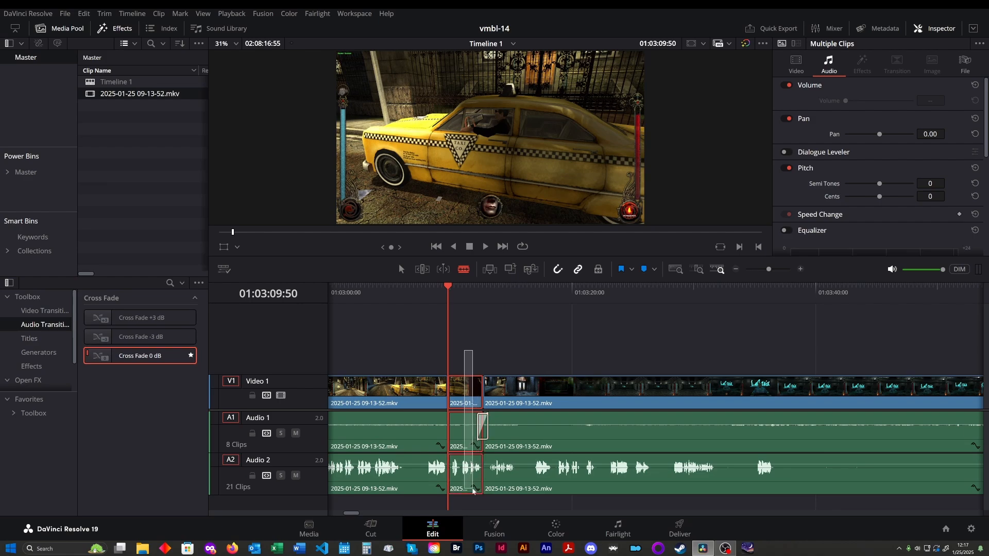
pyautogui.moveTo(473, 491); pyautogui.dragTo(477, 488)
pyautogui.press('Delete')
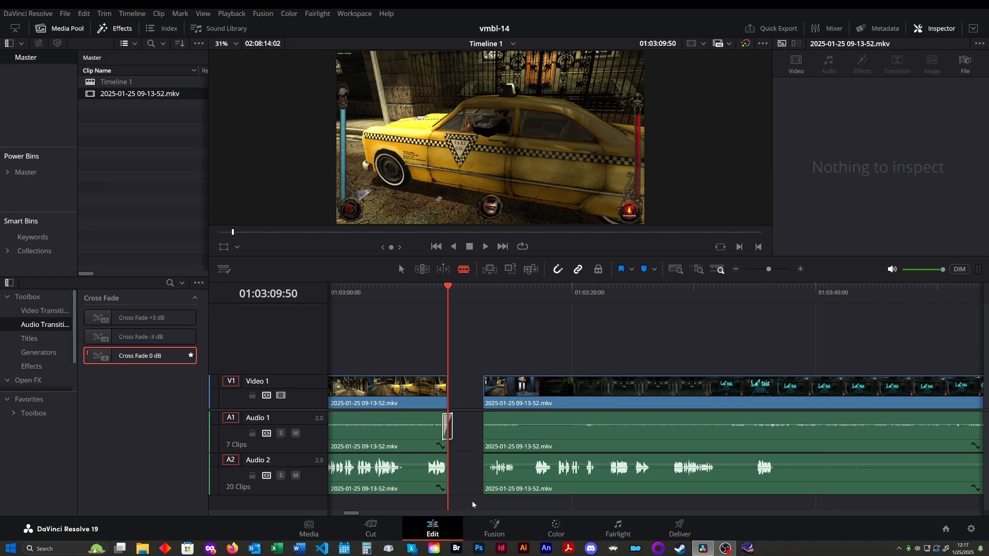
# - Play back the new join at 01:03:09:50 to check the edit and the audio transition
pyautogui.click(422, 289)
pyautogui.press('space')
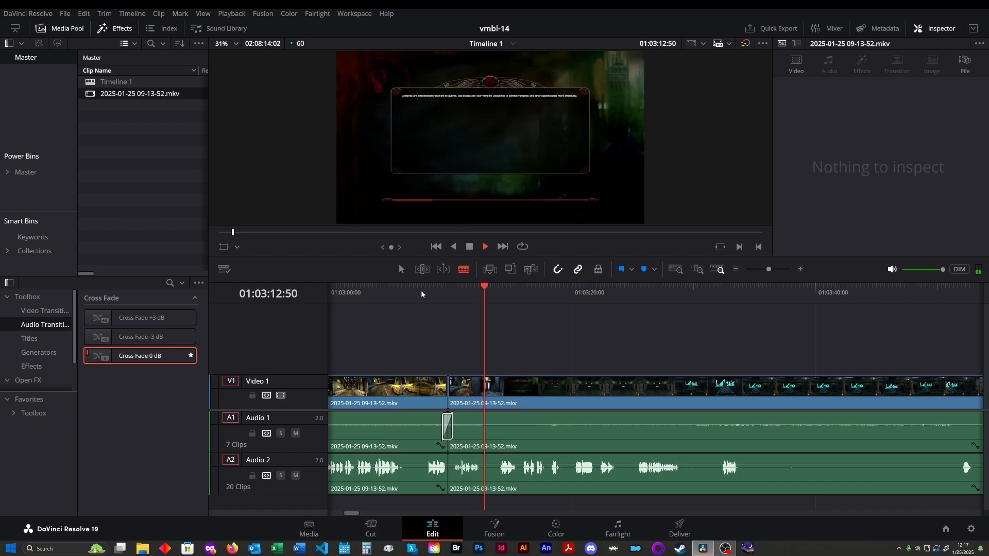
pyautogui.click(422, 289)
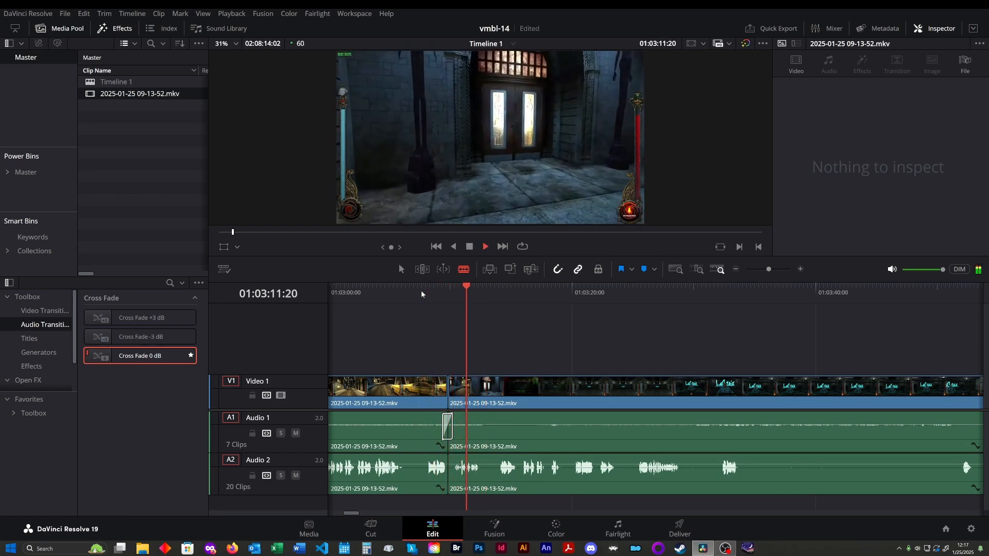
pyautogui.press('space')
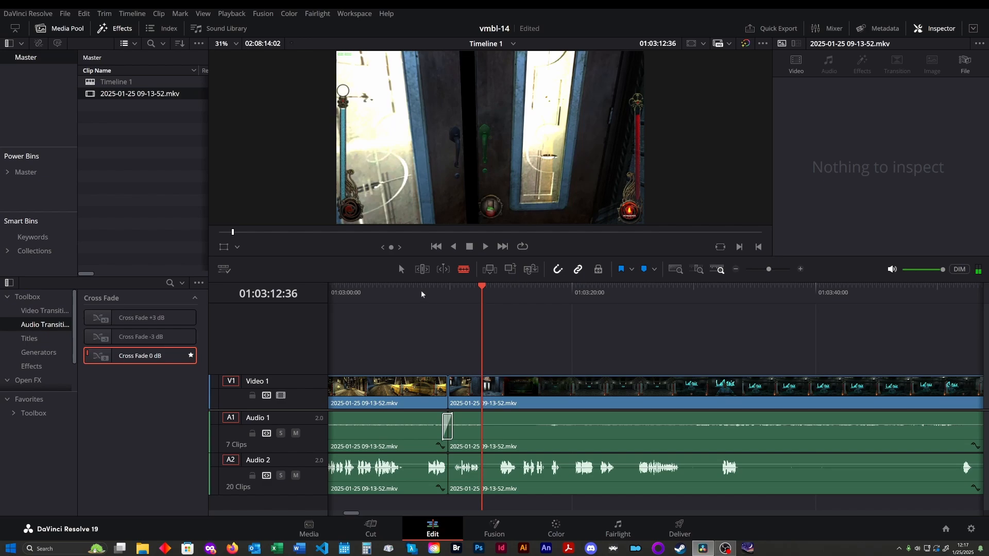
pyautogui.press('space')
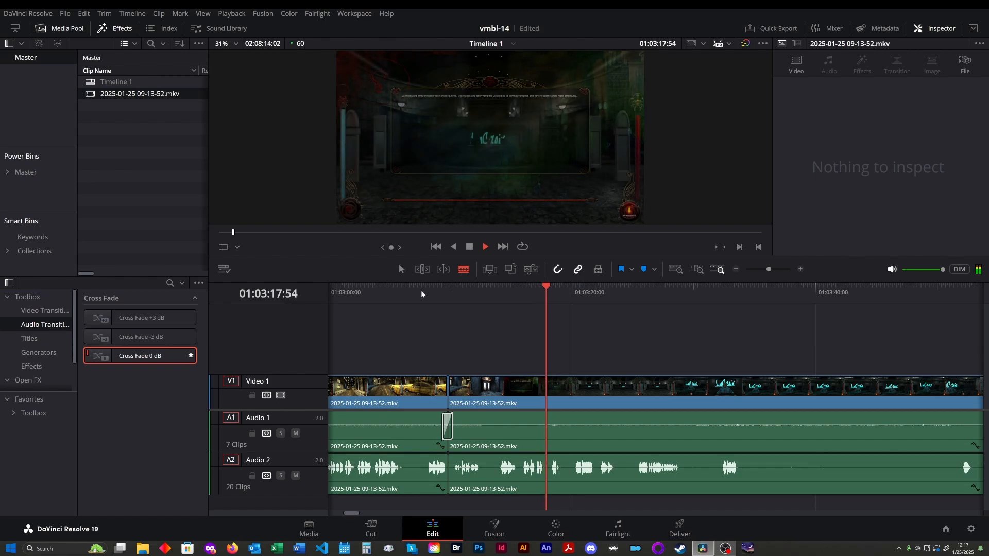
# - Split Audio 2 at 01:03:35:03 and just before the next speech, and delete the silent section between, leaving a gap
pyautogui.click(638, 297)
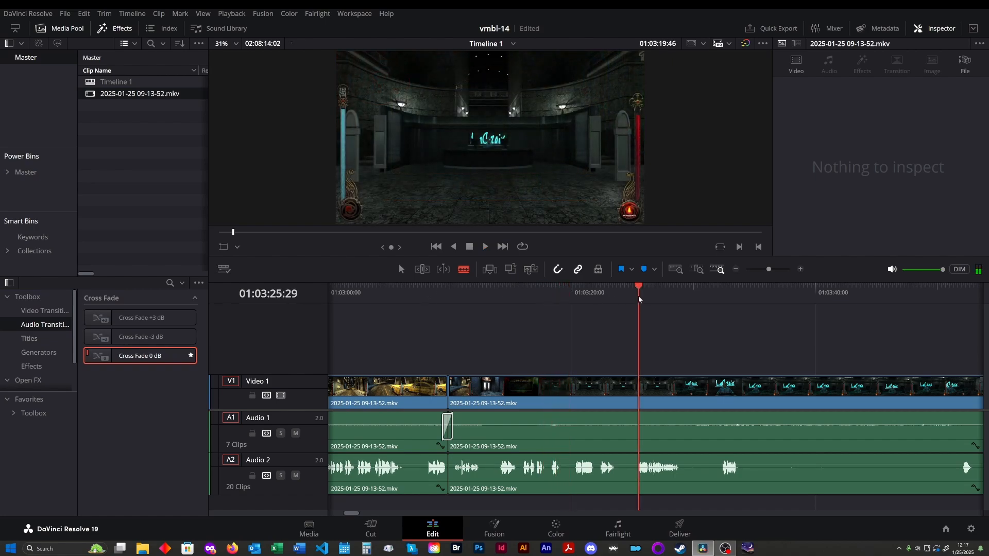
pyautogui.press('space')
pyautogui.hscroll(3, 572, 321)
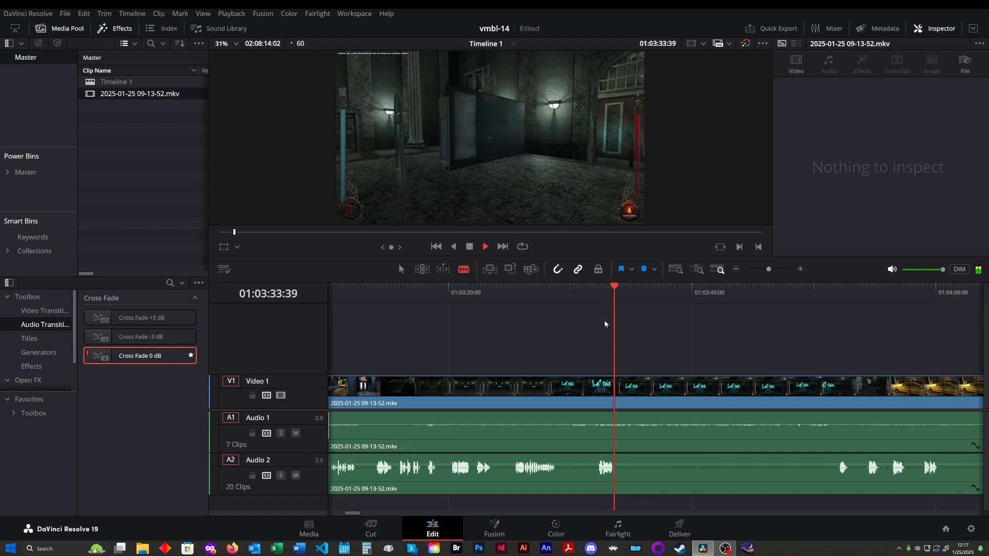
pyautogui.click(651, 481)
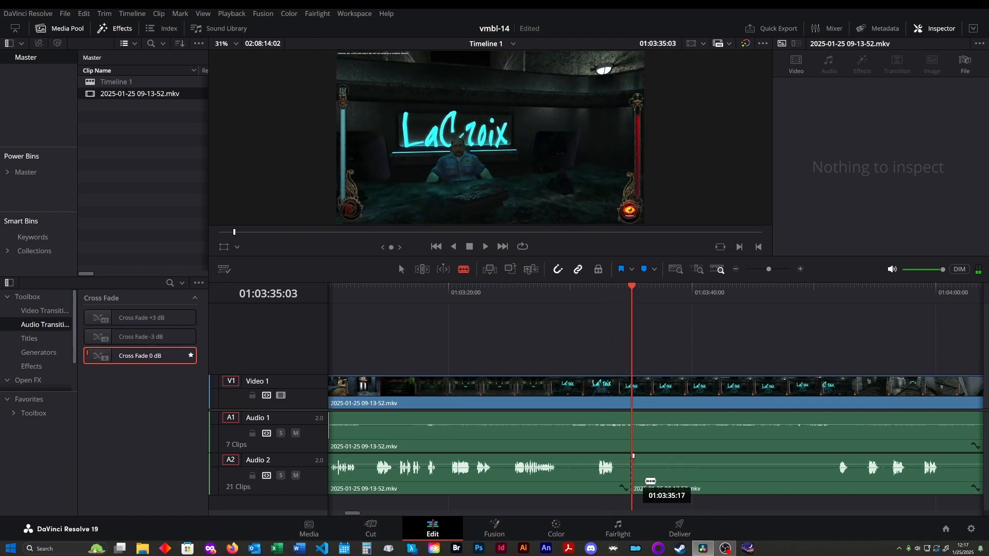
pyautogui.click(831, 479)
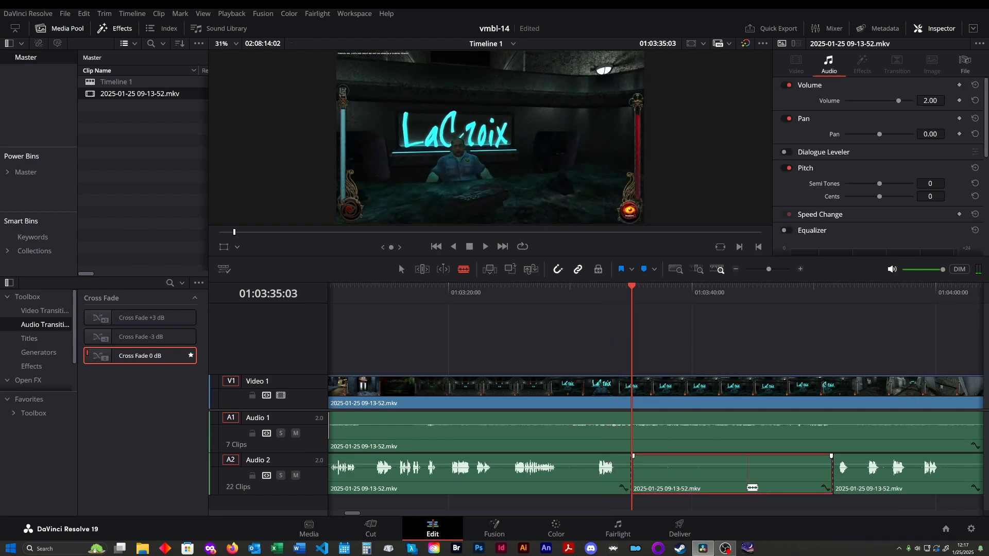
pyautogui.press('BackSpace')
# - Play back the lobby scene around the Audio 2 gap and the dialogue before it to check the sound
pyautogui.press('space')
pyautogui.press('space')
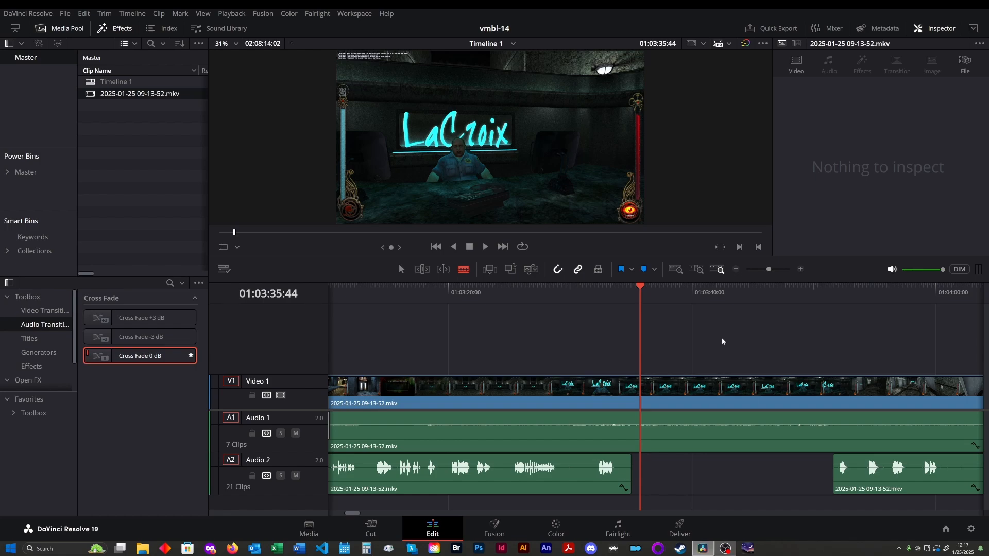
pyautogui.click(764, 302)
pyautogui.press('space')
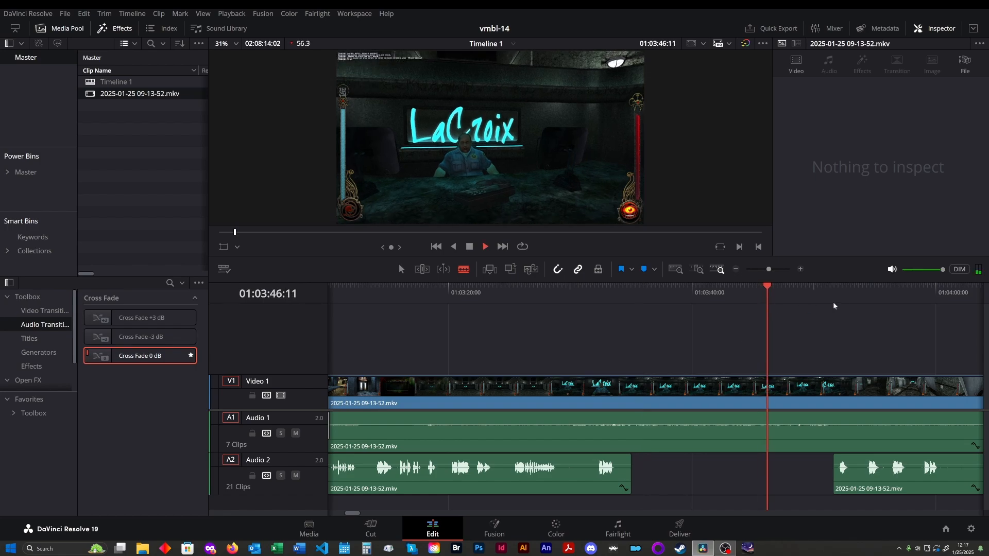
pyautogui.click(816, 297)
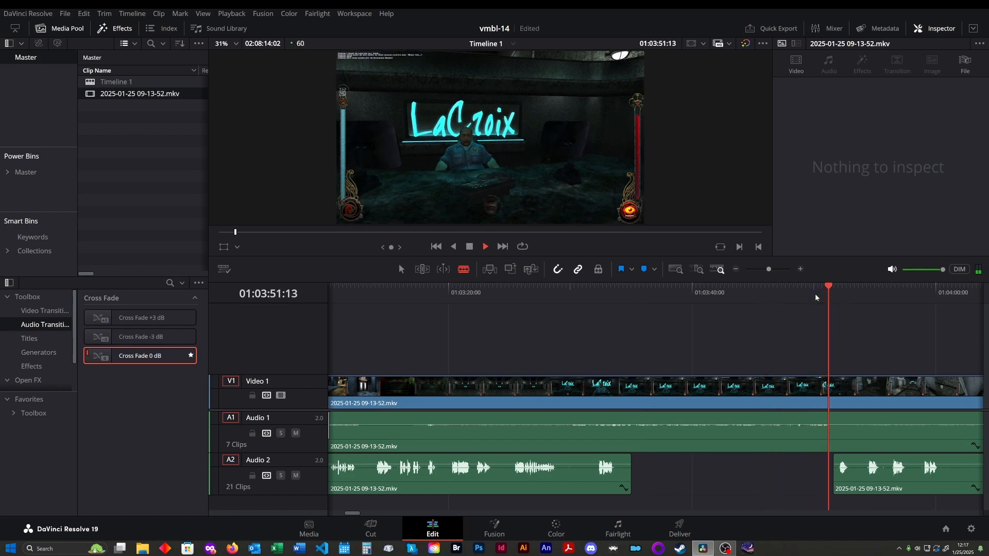
pyautogui.press('space')
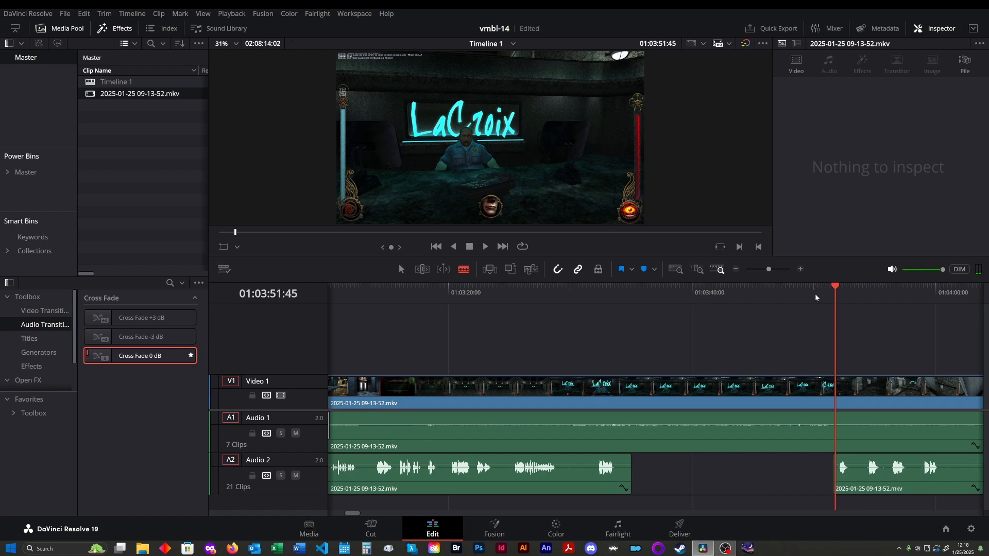
pyautogui.press('space')
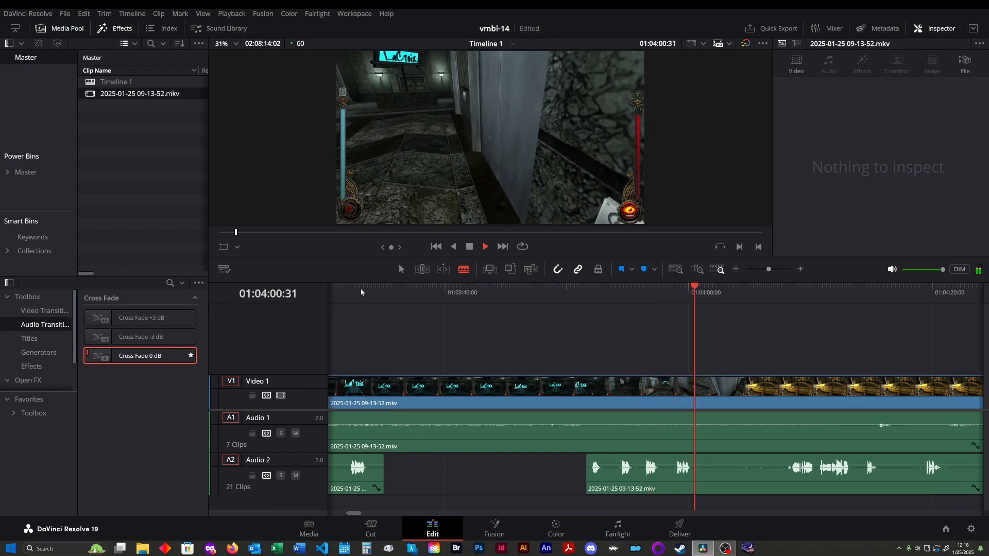
pyautogui.click(343, 289)
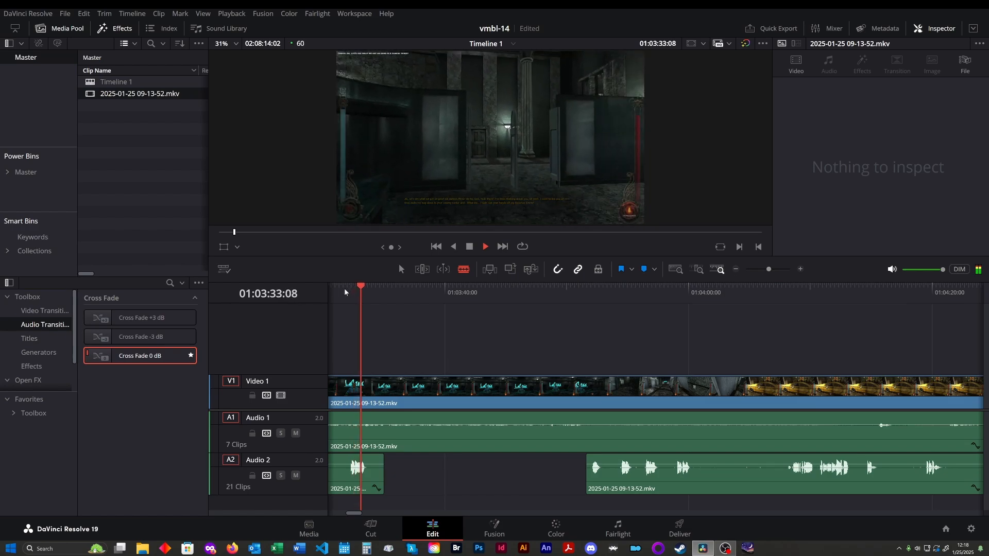
pyautogui.press('space')
pyautogui.hscroll(-3, 423, 368)
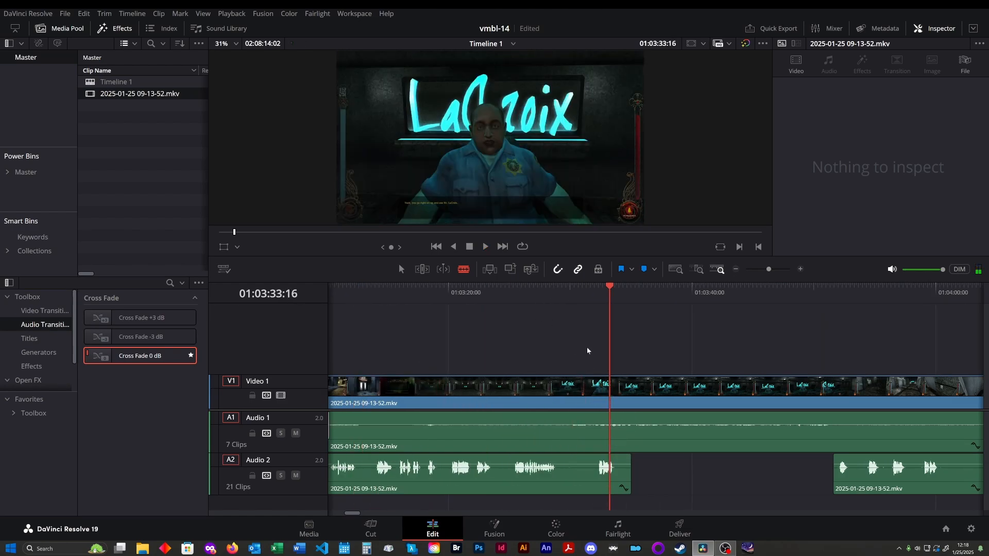
# - Add a volume keyframe to the Audio 1 clip at 01:03:30:08, just before the guard's dialogue
pyautogui.moveTo(593, 287); pyautogui.dragTo(571, 287)
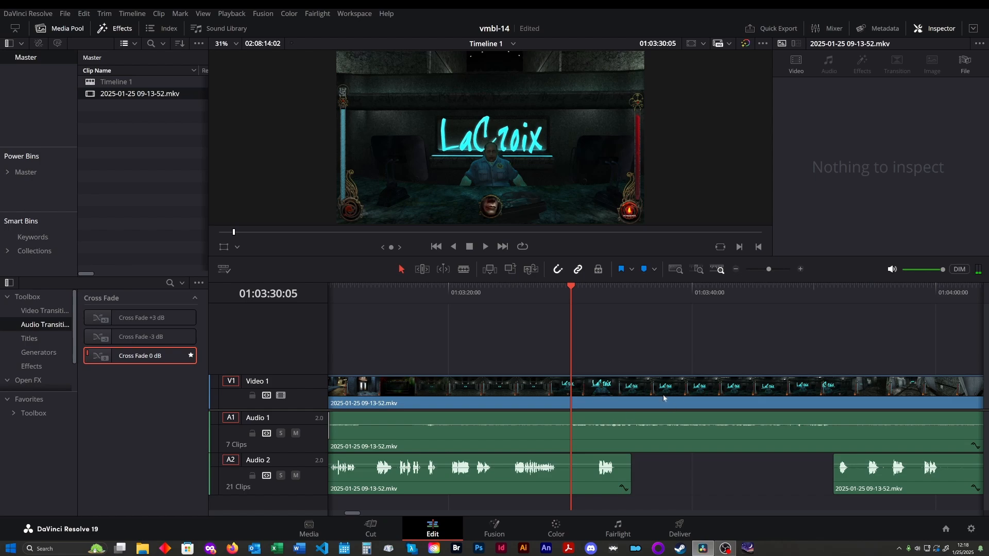
pyautogui.press('space')
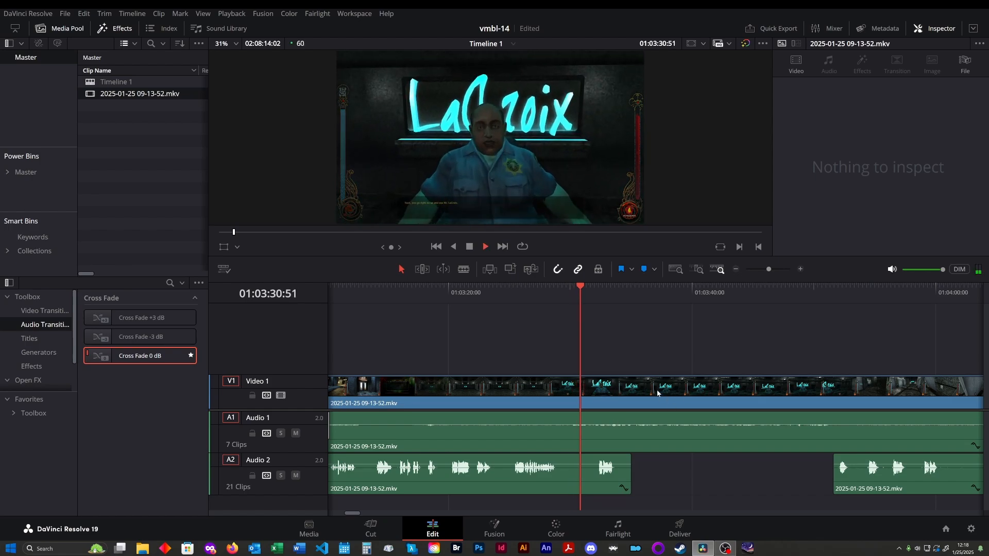
pyautogui.moveTo(590, 296); pyautogui.dragTo(572, 295)
pyautogui.scroll(3, 592, 436)
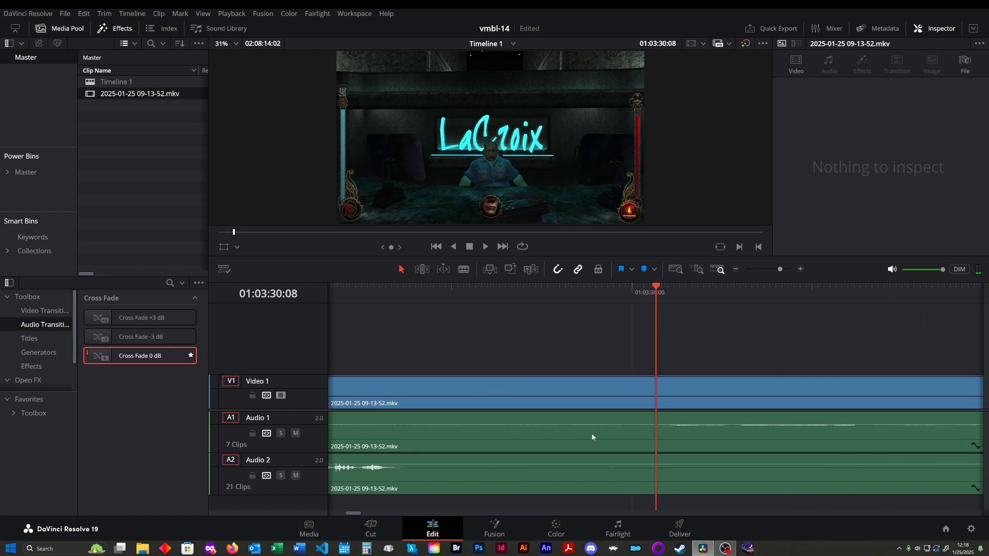
pyautogui.click(721, 442)
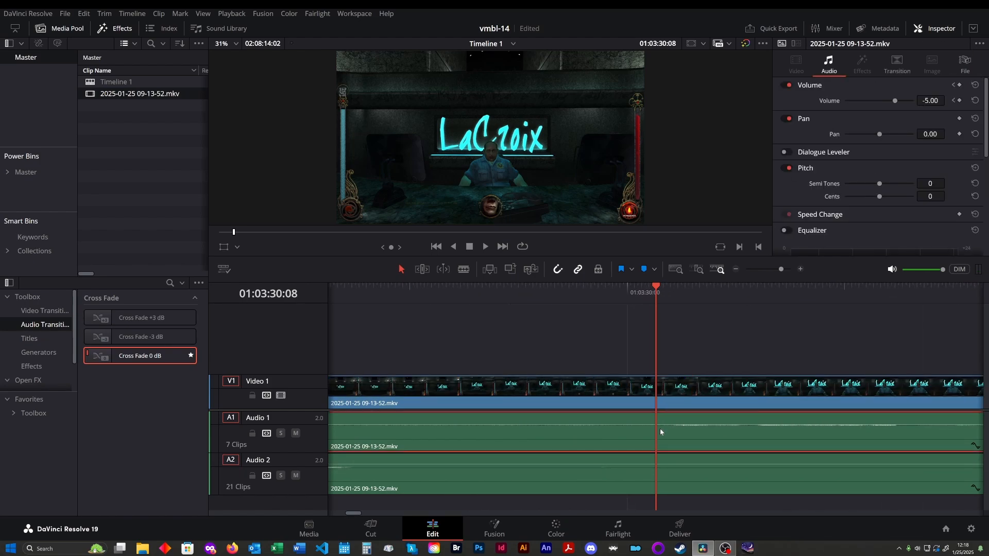
pyautogui.click(960, 101)
# - Add a second volume keyframe to the Audio 1 clip at 01:03:30:12 and set its volume to 0
pyautogui.moveTo(656, 291); pyautogui.dragTo(672, 288)
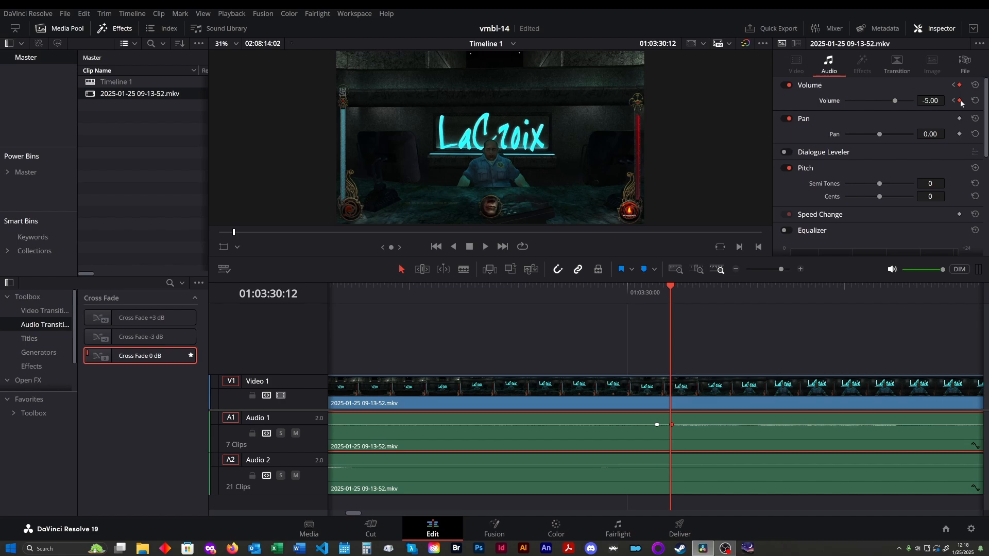
pyautogui.click(938, 101)
pyautogui.write('0')
pyautogui.press('Return')
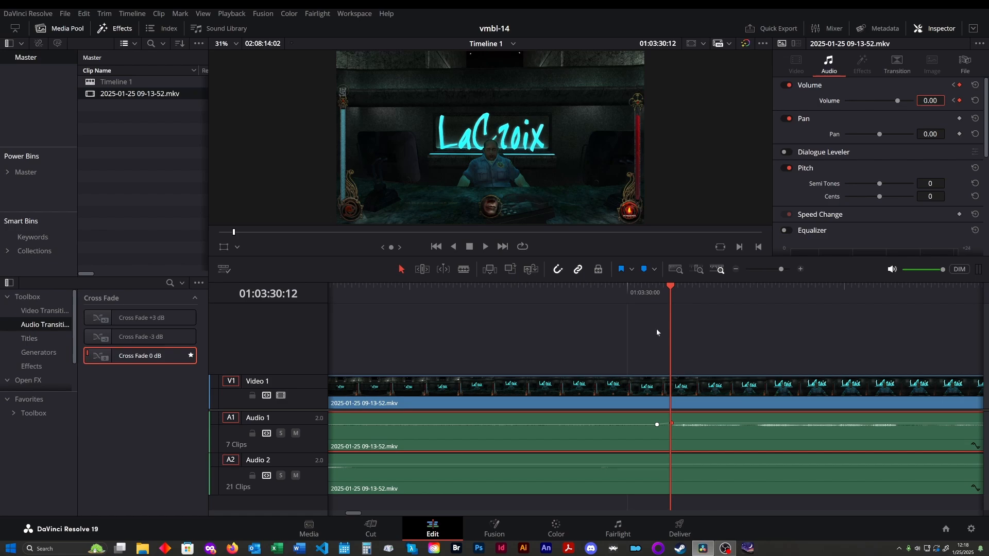
# - Play back the Audio 1 volume change around 01:03:30 to check the dialogue's loudness
pyautogui.hotkey('ctrl', '-')
pyautogui.hotkey('ctrl', '-')
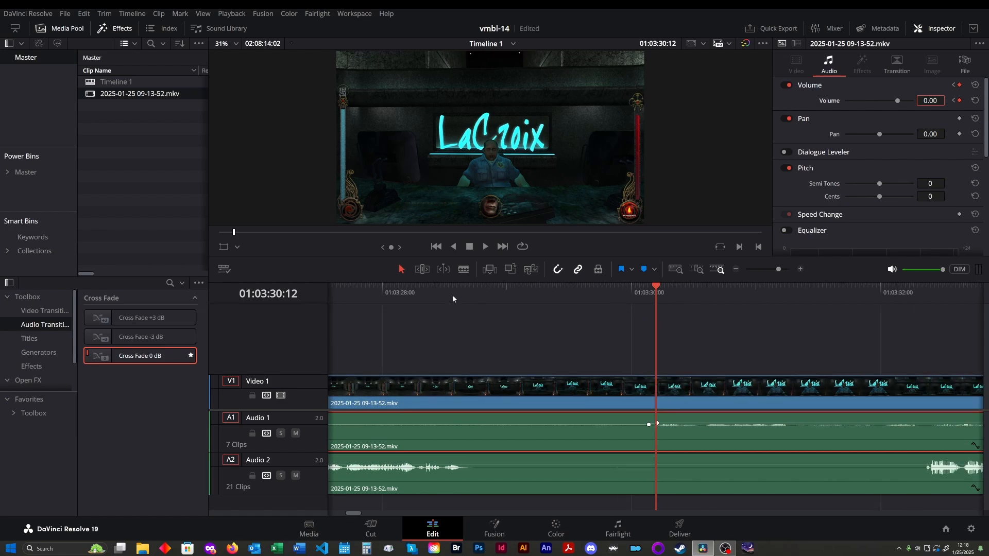
pyautogui.press('/')
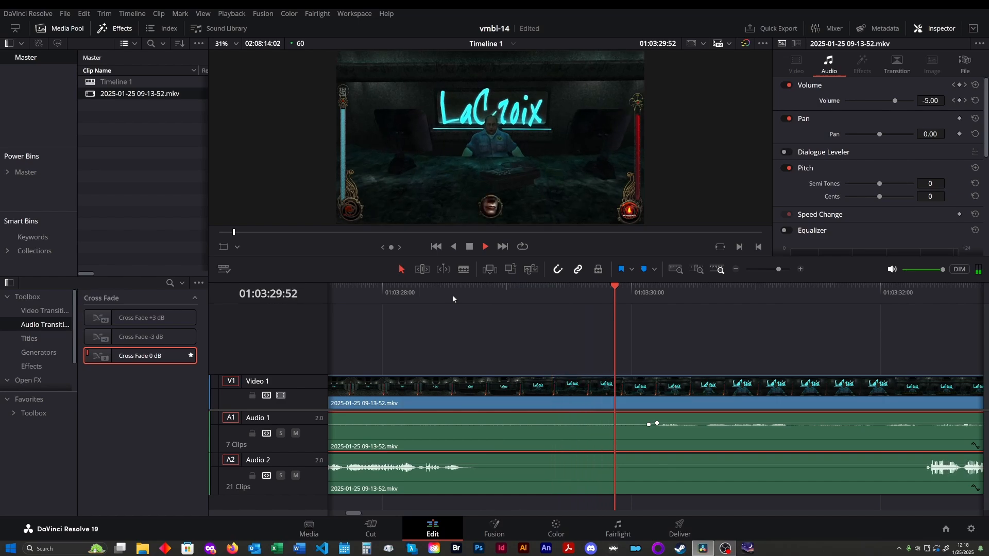
pyautogui.press('space')
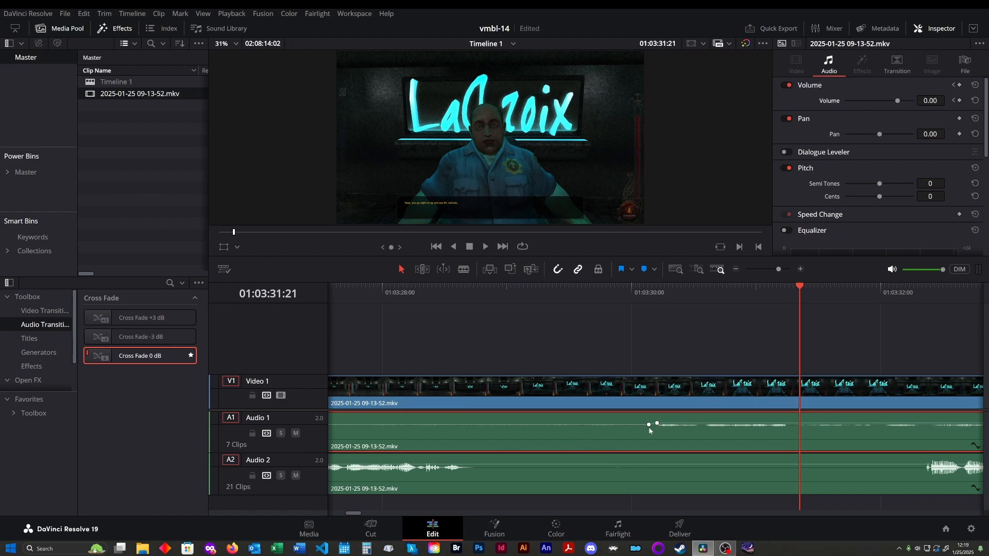
# - Replay the lobby scene from about 01:03:28 into the guard's first line to judge the game volume
pyautogui.click(418, 297)
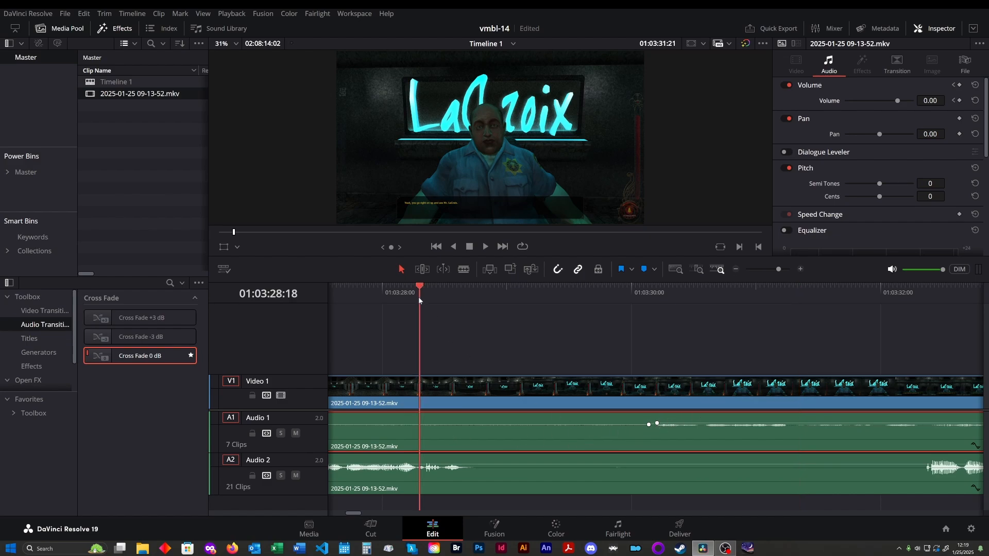
pyautogui.press('space')
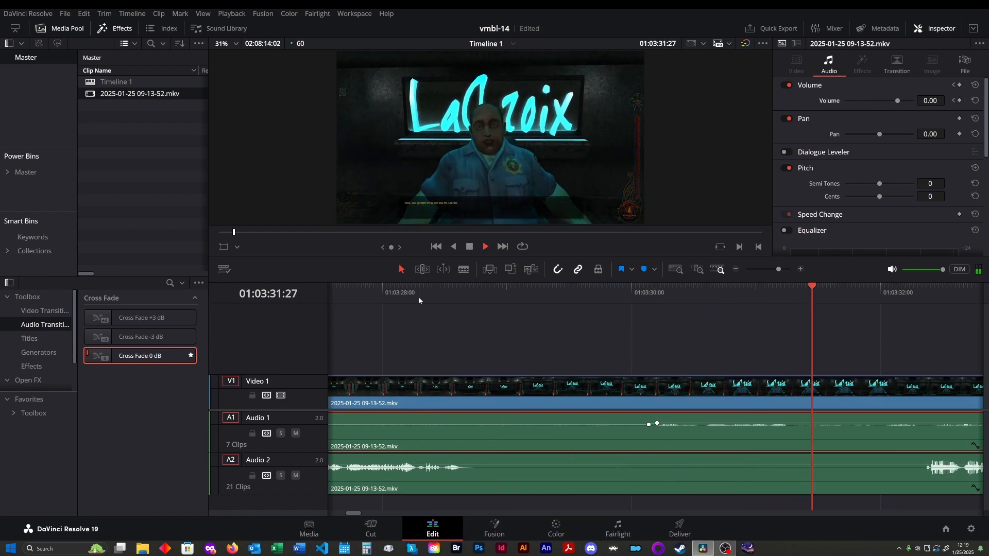
pyautogui.press('space')
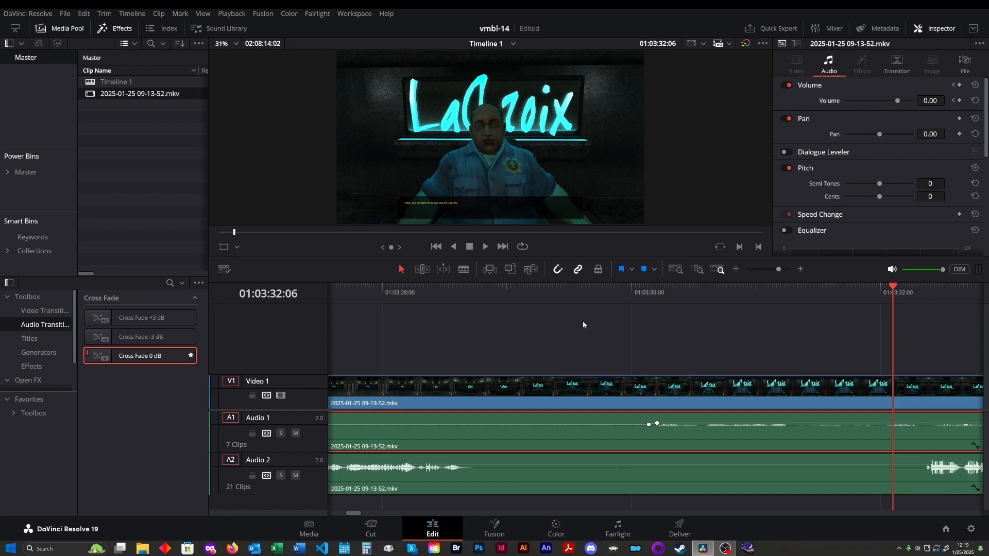
# - Set the volume of the Audio 1 keyframe at 01:03:30:12 to 3
pyautogui.click(640, 297)
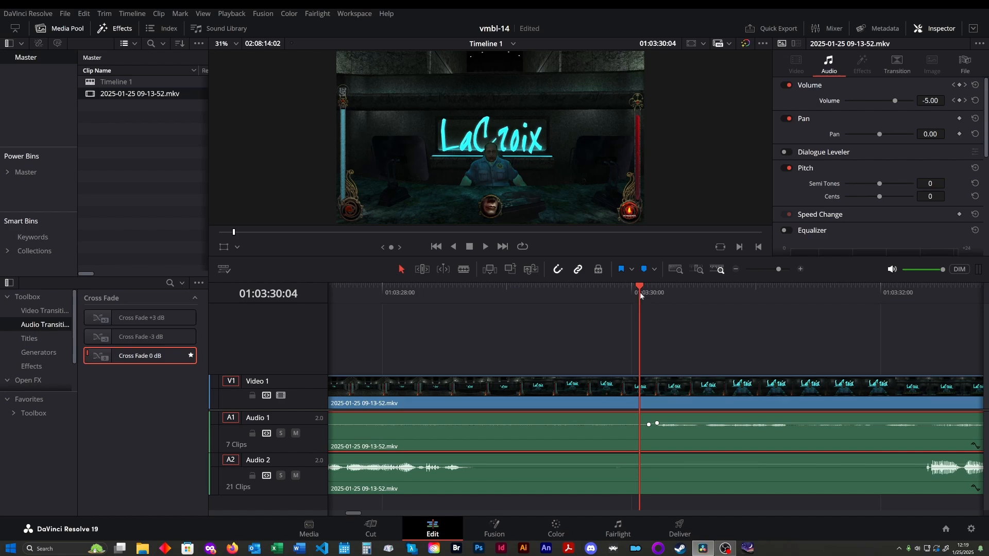
pyautogui.click(967, 101)
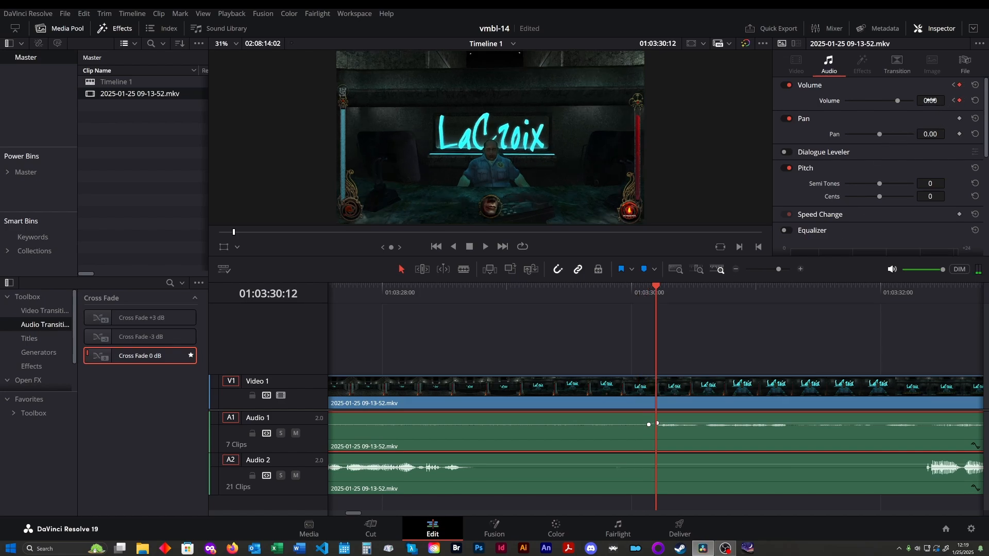
pyautogui.click(954, 100)
pyautogui.click(953, 100)
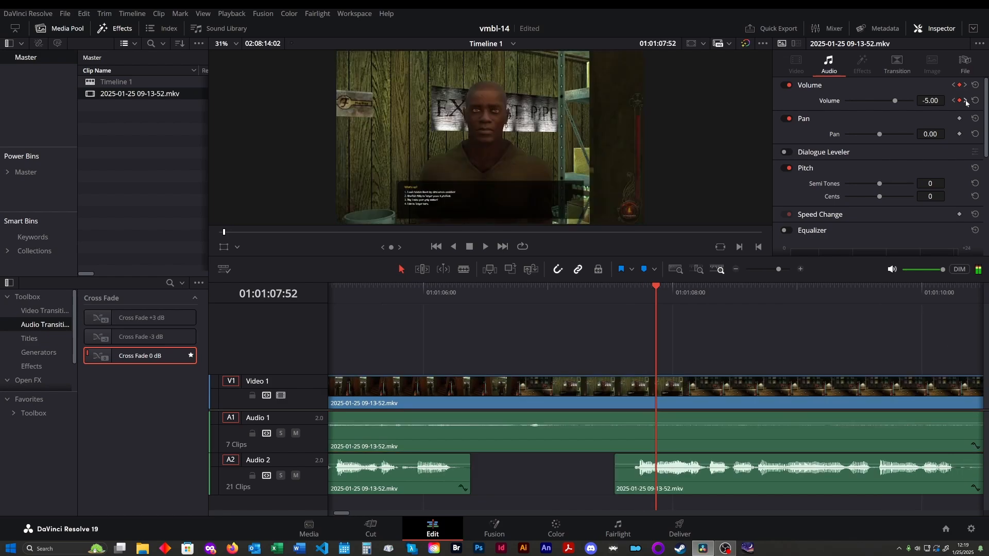
pyautogui.click(966, 100)
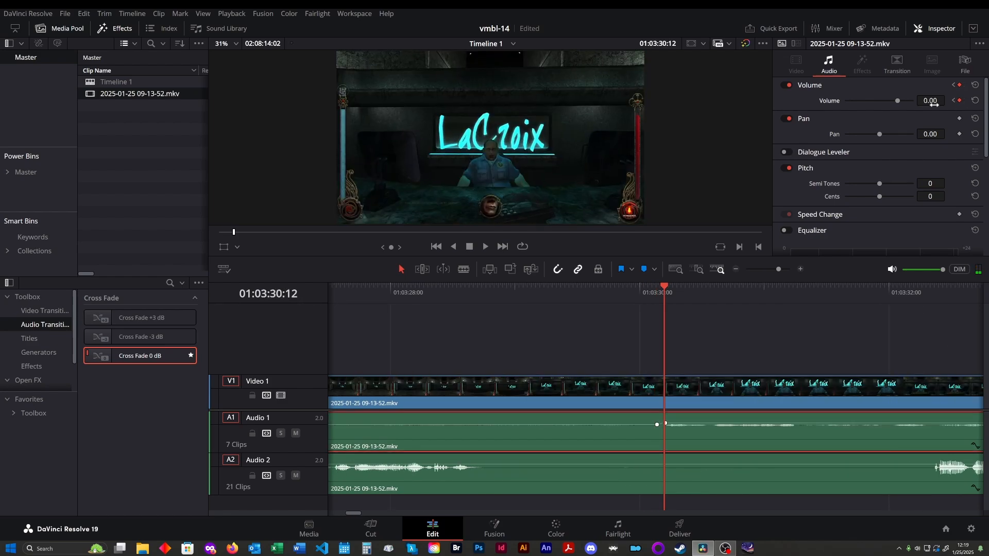
pyautogui.click(668, 293)
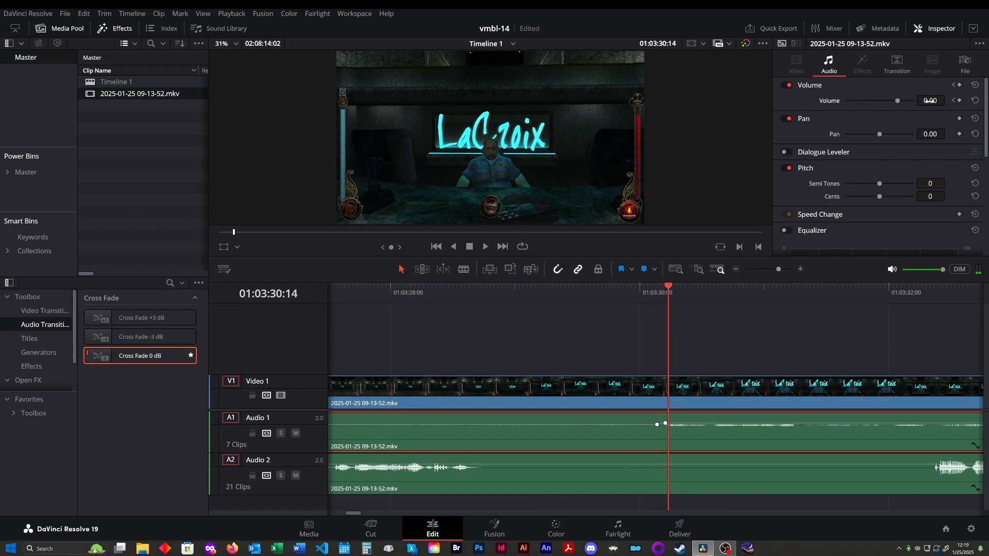
pyautogui.moveTo(930, 100); pyautogui.dragTo(947, 100)
pyautogui.click(953, 101)
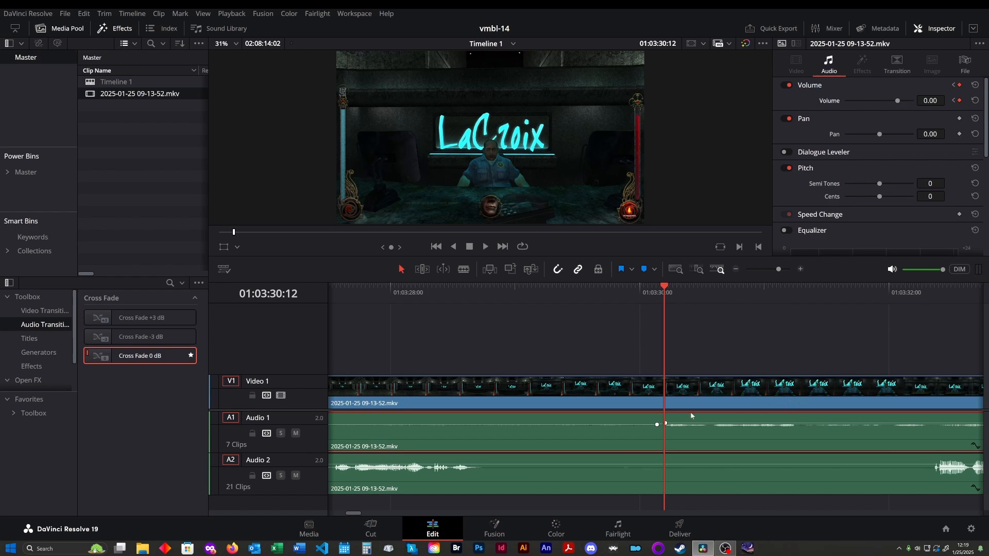
pyautogui.click(953, 101)
pyautogui.click(965, 101)
pyautogui.click(931, 100)
pyautogui.write('3')
pyautogui.press('Return')
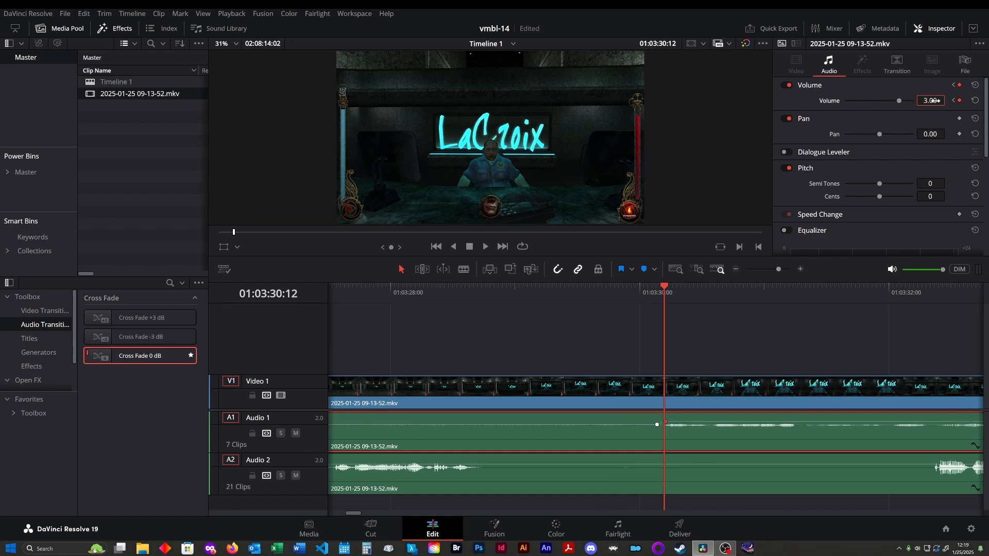
# - Play back the guard's dialogue to check its loudness and find where it ends on Audio 1
pyautogui.press('space')
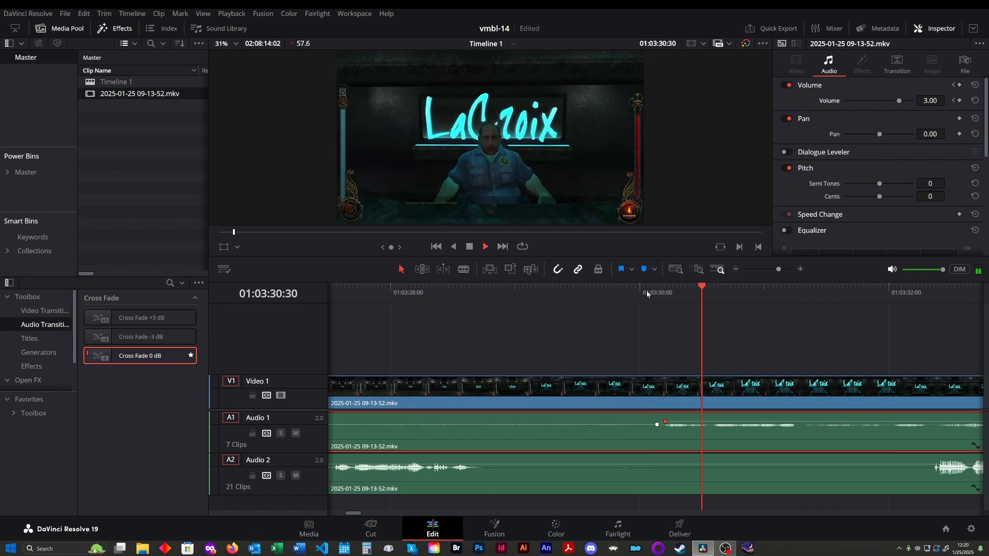
pyautogui.click(442, 293)
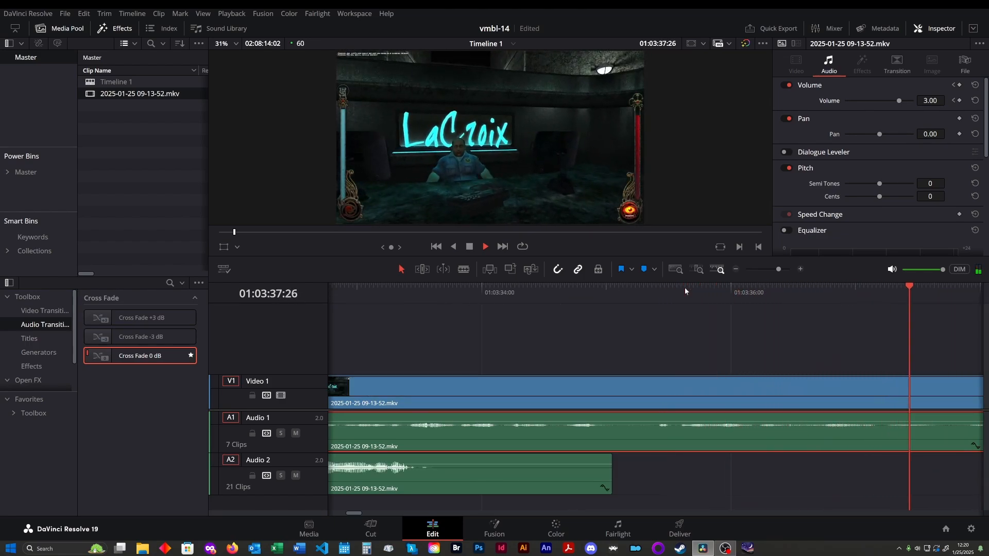
pyautogui.hotkey('ctrl', '-')
pyautogui.hotkey('ctrl', '-')
pyautogui.hotkey('ctrl', '-')
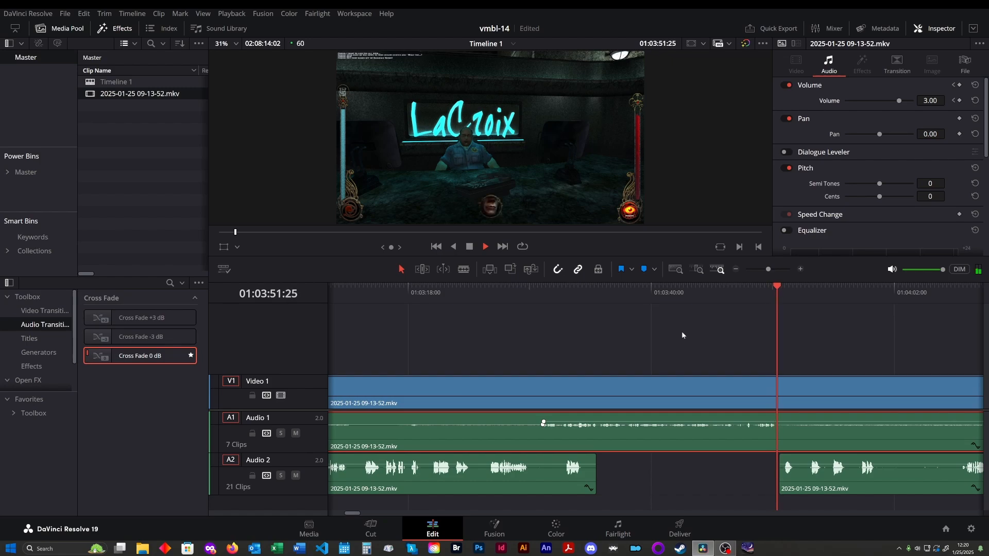
# - Add a volume keyframe to the Audio 1 clip at 01:03:51:08, right after the guard's dialogue
pyautogui.click(764, 294)
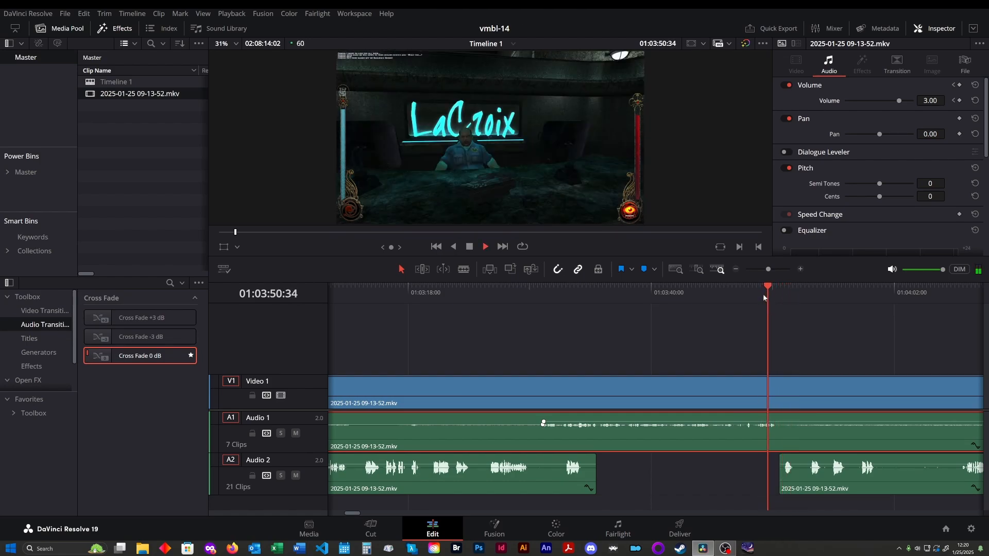
pyautogui.scroll(5, 767, 376)
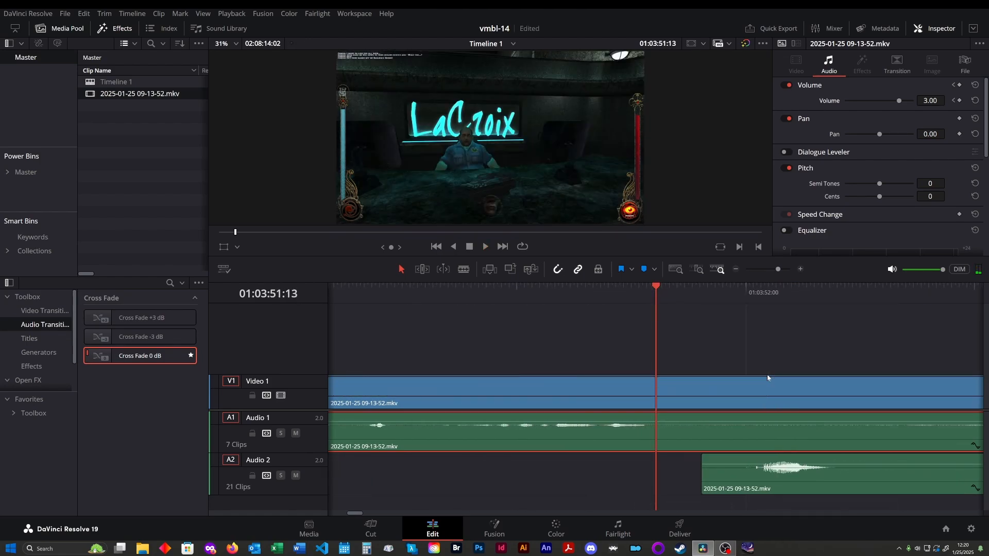
pyautogui.moveTo(652, 286); pyautogui.dragTo(627, 287)
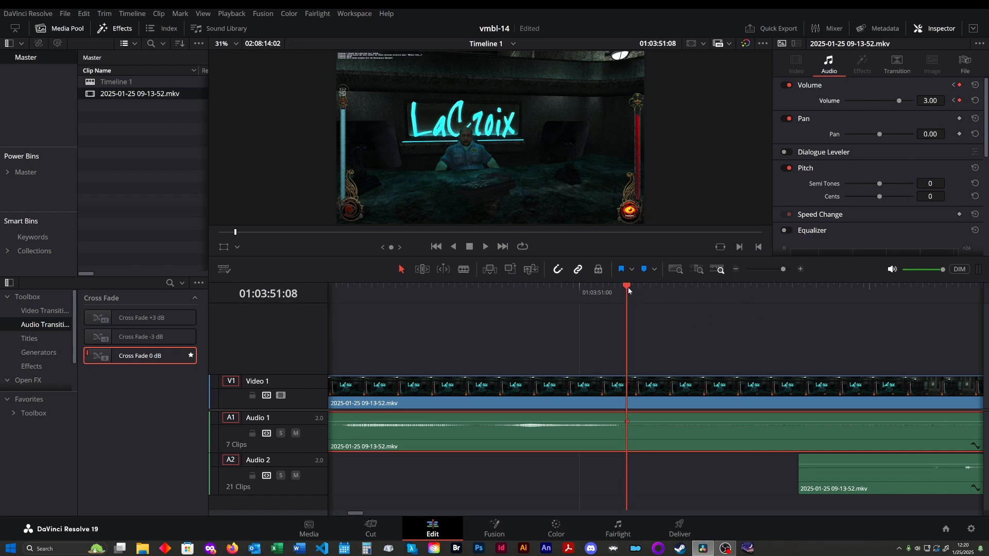
# - Add another volume keyframe to the Audio 1 clip at 01:03:51:13 and set its volume to 0
pyautogui.moveTo(628, 287); pyautogui.dragTo(654, 287)
pyautogui.click(960, 101)
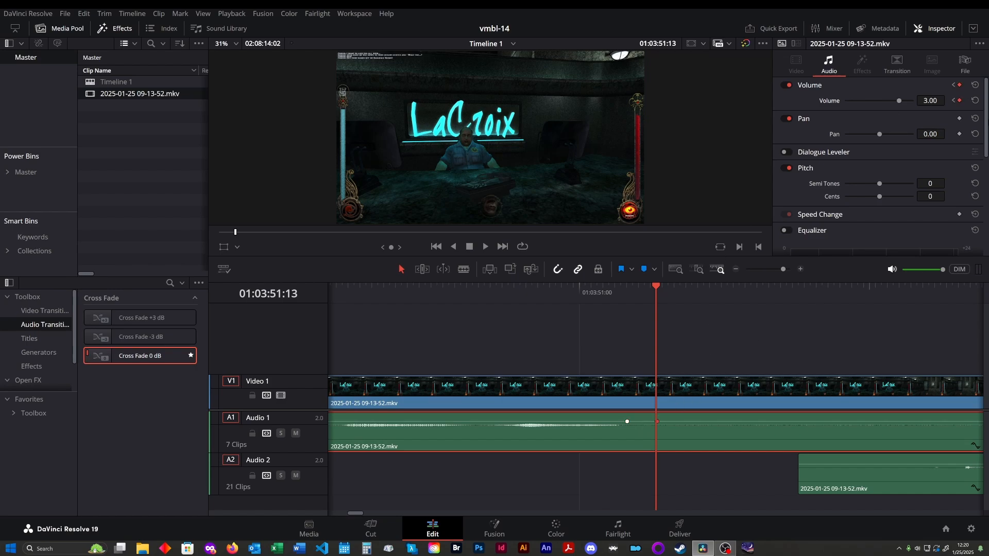
pyautogui.click(931, 100)
pyautogui.write('0')
pyautogui.press('Return')
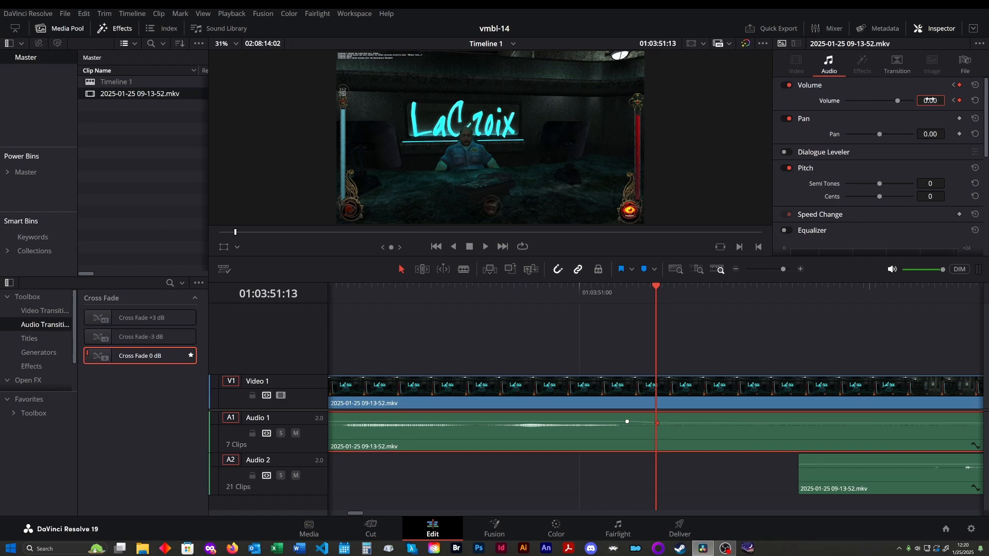
# - Play back the end of the guard's dialogue and the following lobby walk to check the volume change
pyautogui.scroll(-3, 700, 330)
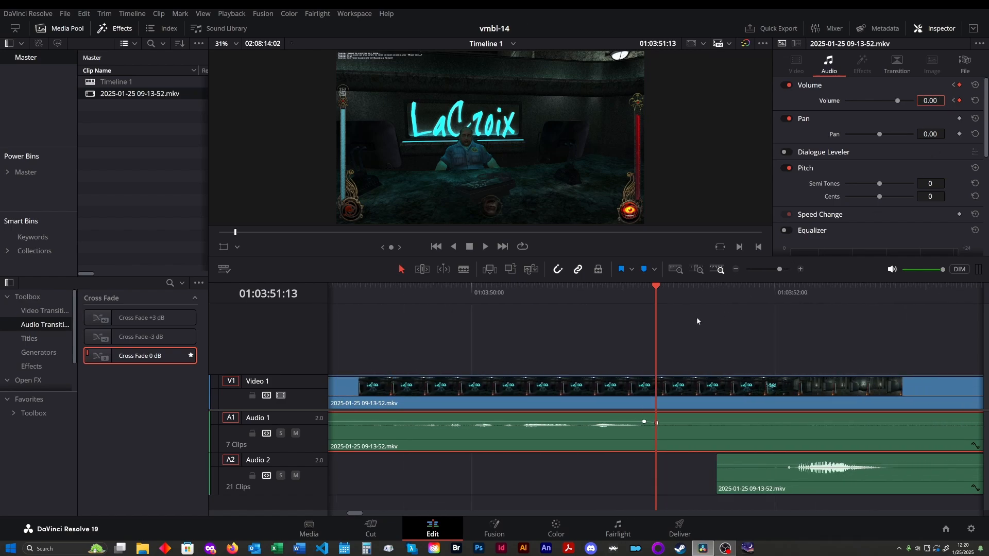
pyautogui.click(538, 291)
pyautogui.press('space')
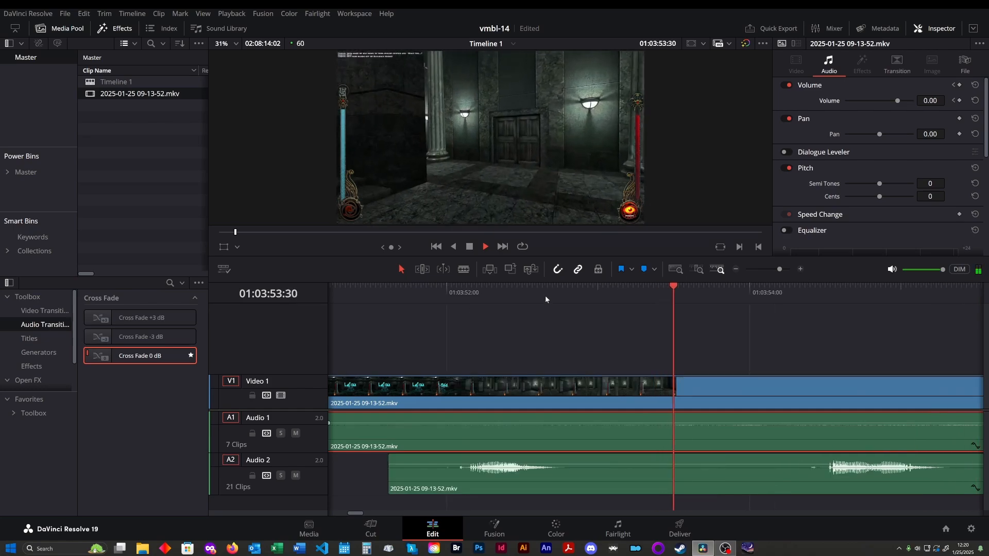
pyautogui.scroll(-2, 550, 344)
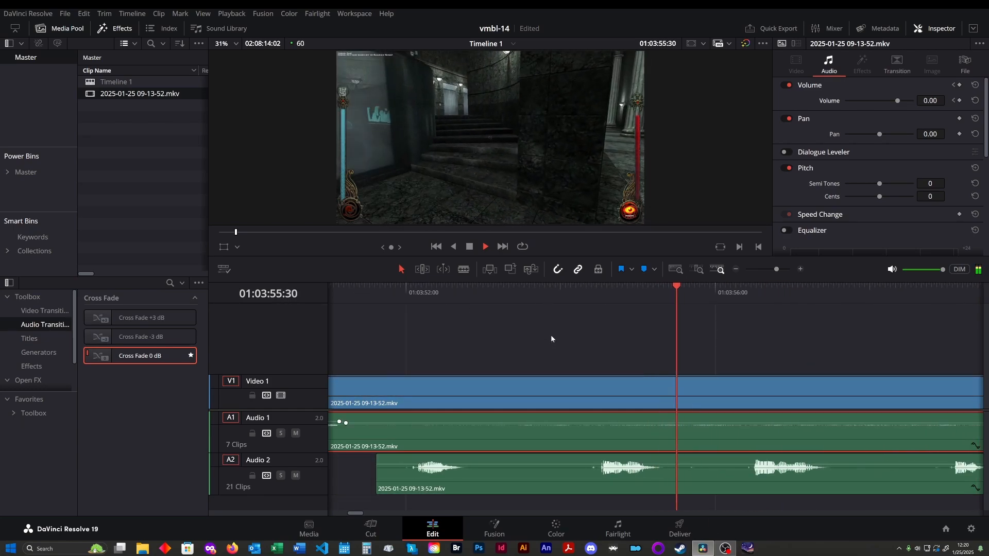
# - Cut out and delete the silent stretch of Audio 2 just before 01:03:56, between the two spoken phrases
pyautogui.press('space')
pyautogui.press('b')
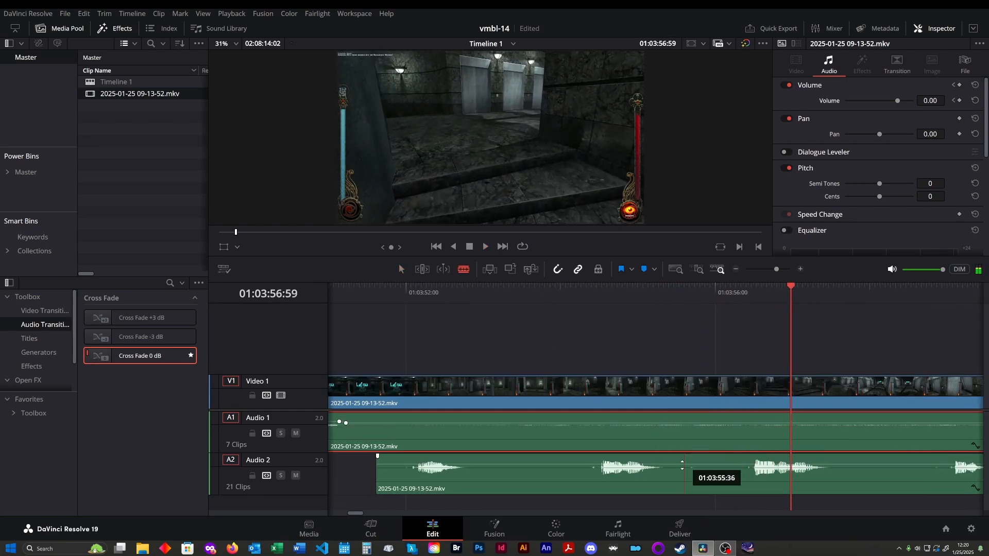
pyautogui.click(673, 473)
pyautogui.click(722, 488)
pyautogui.keyDown('ctrl'); pyautogui.click(701, 491); pyautogui.keyUp('ctrl')
pyautogui.press('BackSpace')
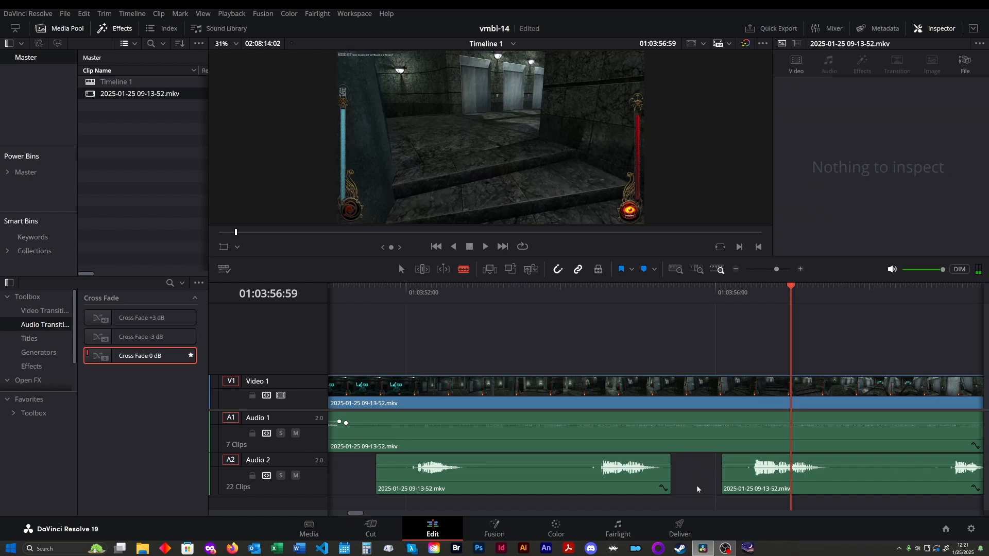
# - Cut out and delete the silent stretch of Audio 2 between about 01:03:58 and 01:03:59
pyautogui.press('space')
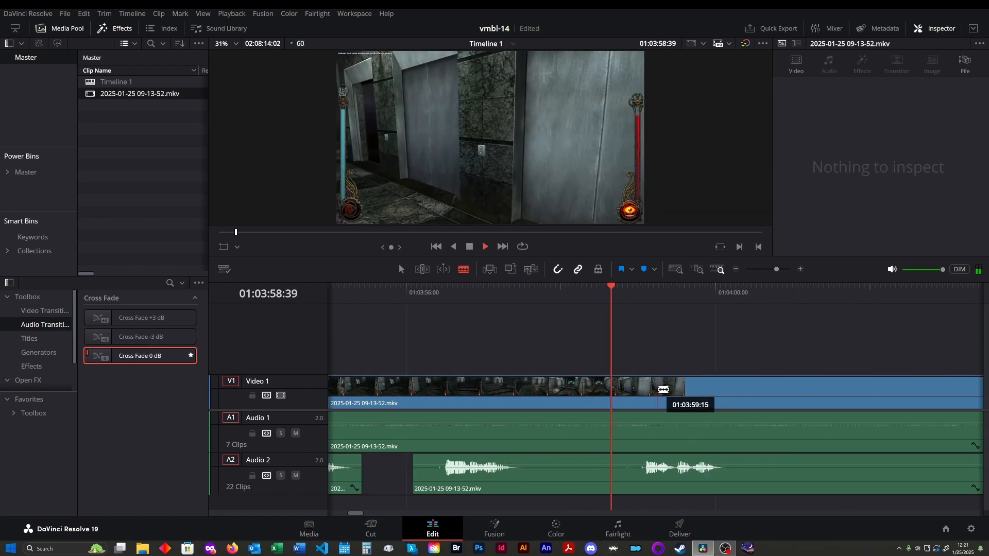
pyautogui.click(577, 472)
pyautogui.click(632, 473)
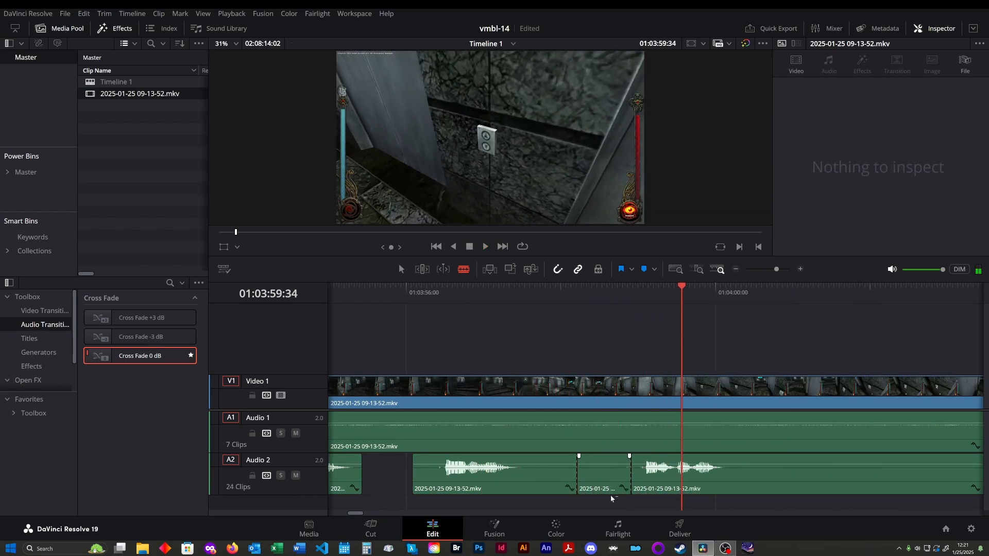
pyautogui.click(605, 488)
pyautogui.press('BackSpace')
# - Cut out and delete the silent stretch of Audio 2 between about 01:04:00 and 01:04:08
pyautogui.press('space')
pyautogui.hotkey('ctrl', '-')
pyautogui.hotkey('ctrl', '-')
pyautogui.hotkey('ctrl', '-')
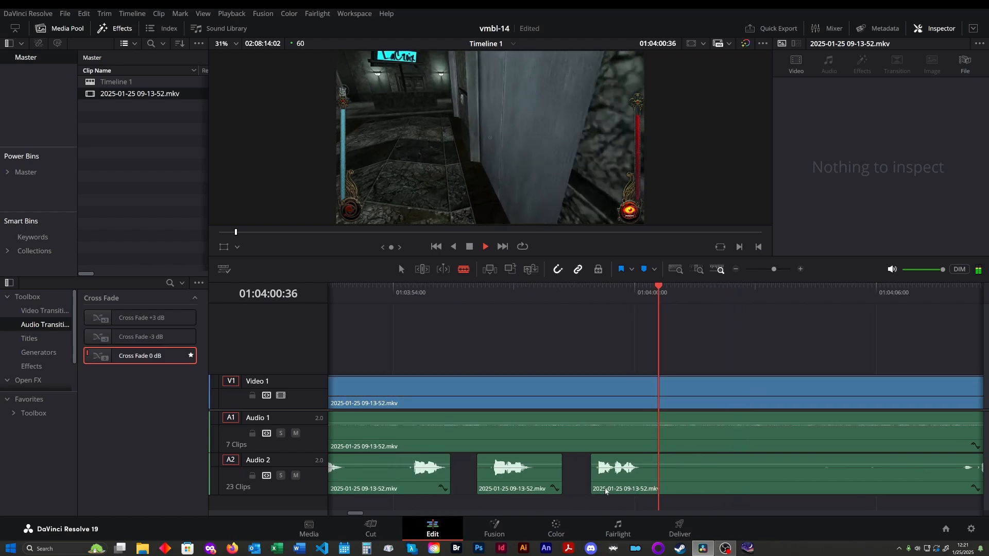
pyautogui.click(650, 474)
pyautogui.click(743, 485)
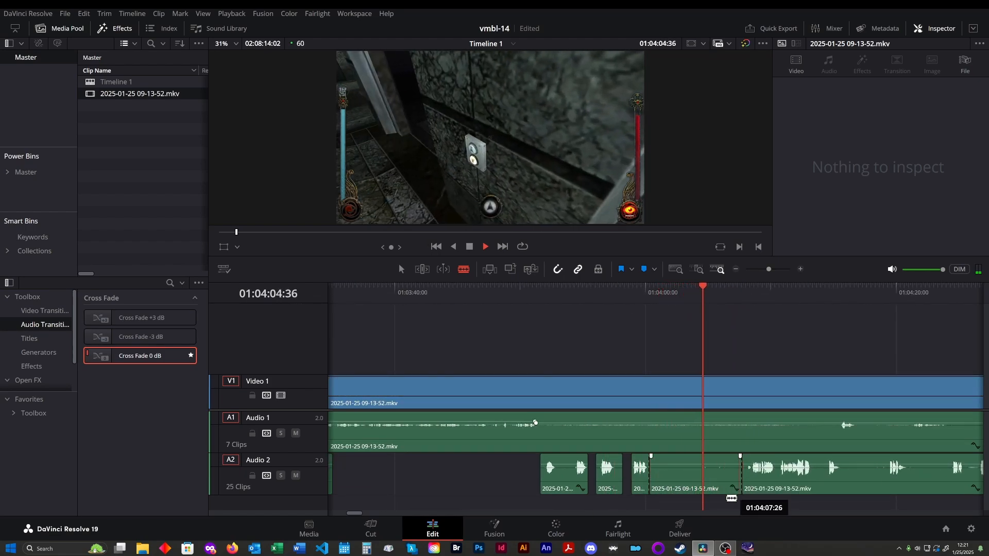
pyautogui.click(689, 486)
pyautogui.press('BackSpace')
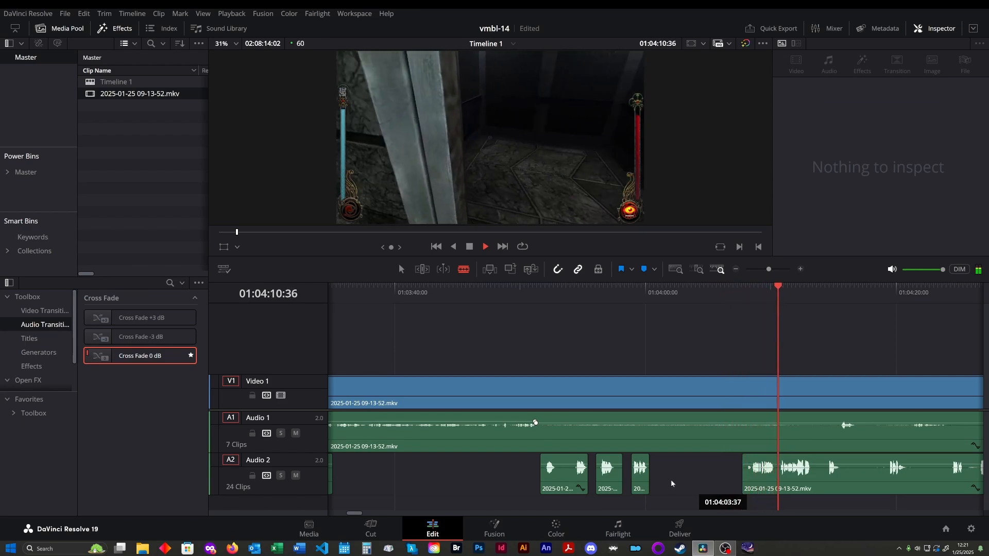
# - Cut out and delete the silent stretch of Audio 2 between about 01:04:17 and 01:04:19
pyautogui.click(836, 295)
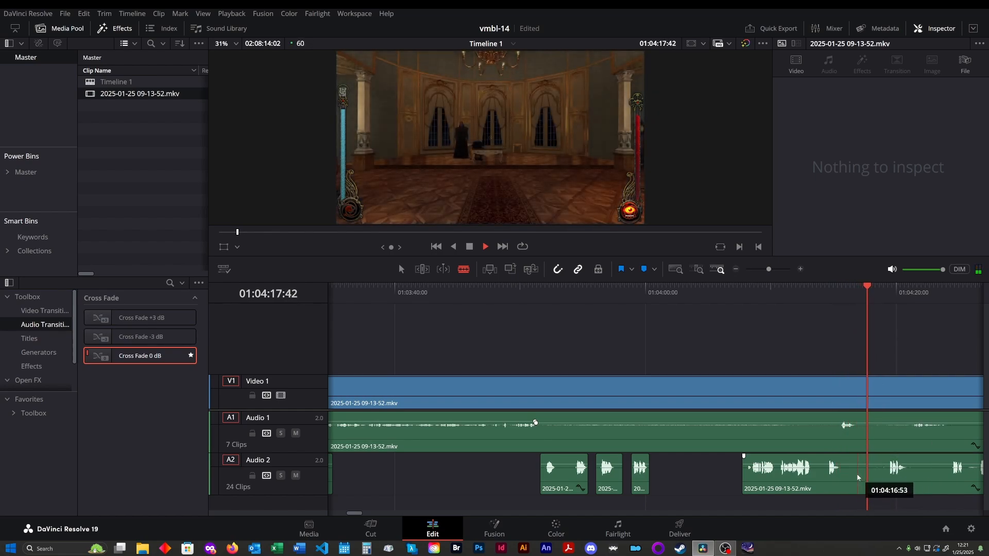
pyautogui.click(854, 469)
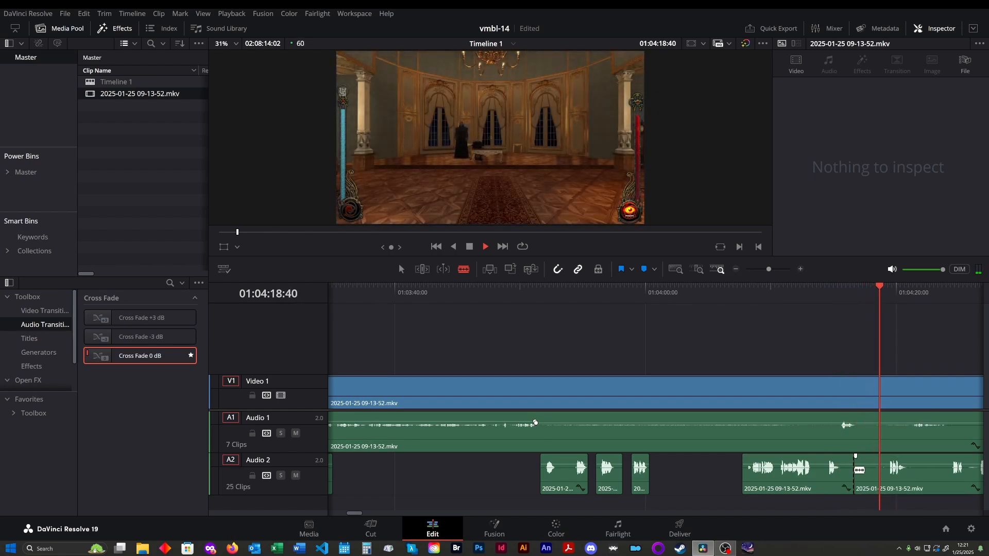
pyautogui.click(887, 470)
pyautogui.moveTo(879, 502); pyautogui.dragTo(871, 490)
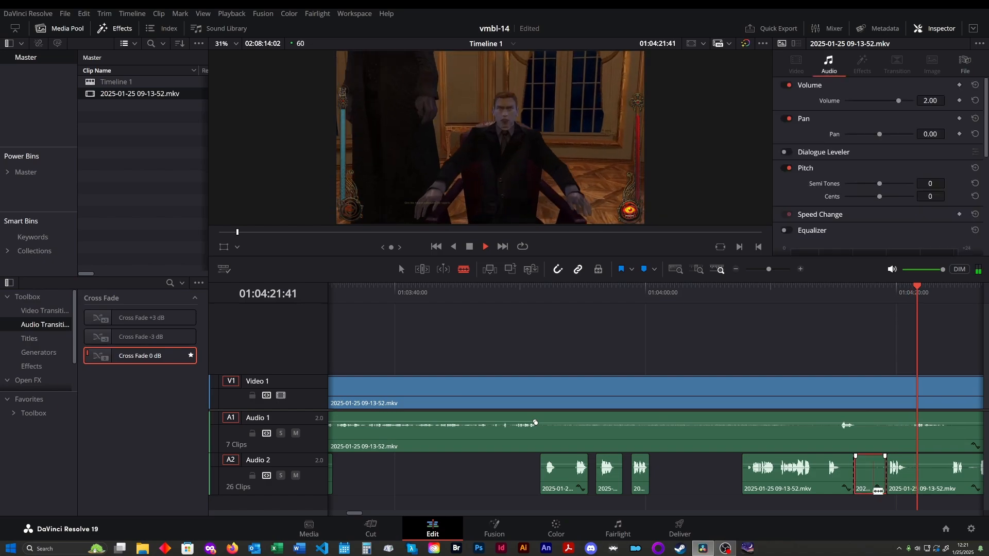
pyautogui.press('BackSpace')
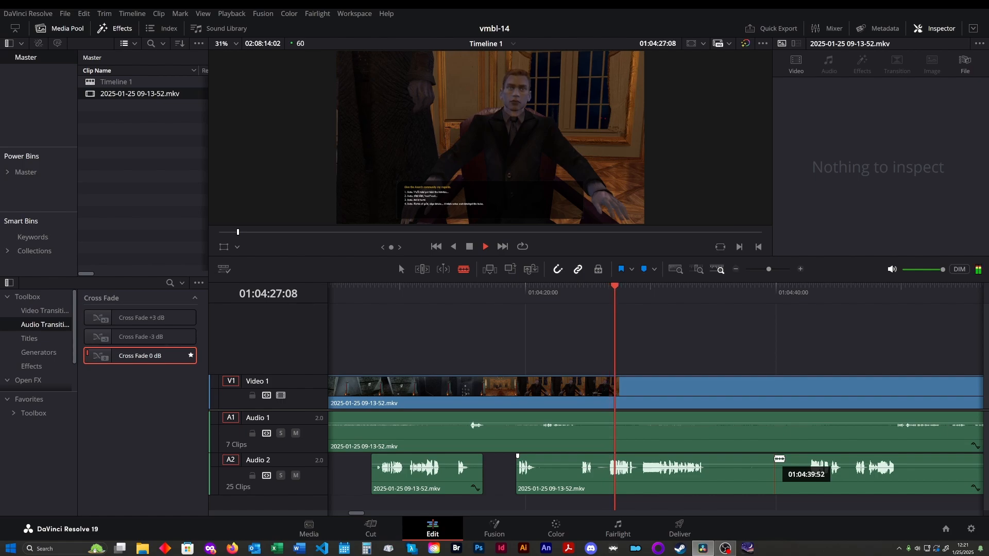
# - Play back the pause after 01:04:25, then cut out and delete the silent stretch of Audio 2 between about 01:04:25 and 01:04:27
pyautogui.click(590, 286)
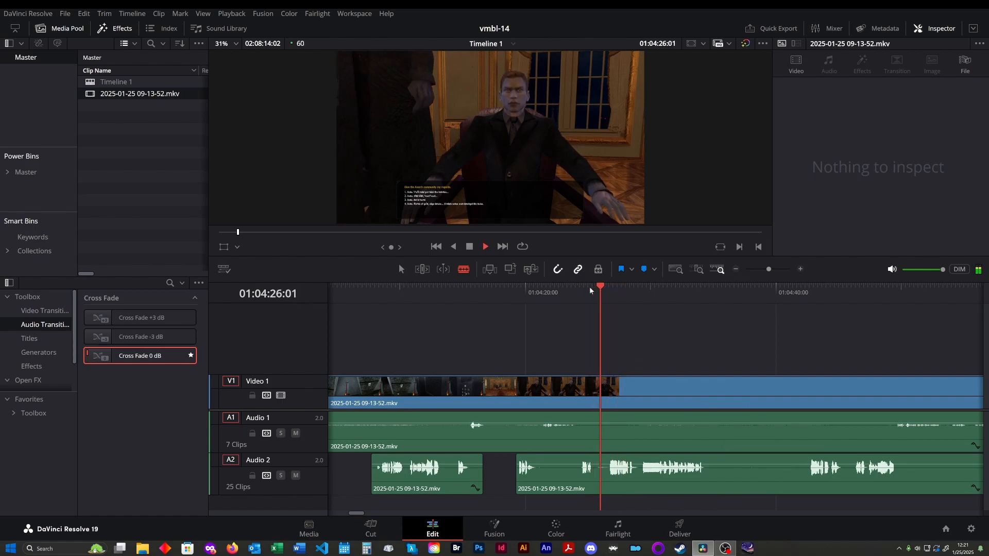
pyautogui.press('space')
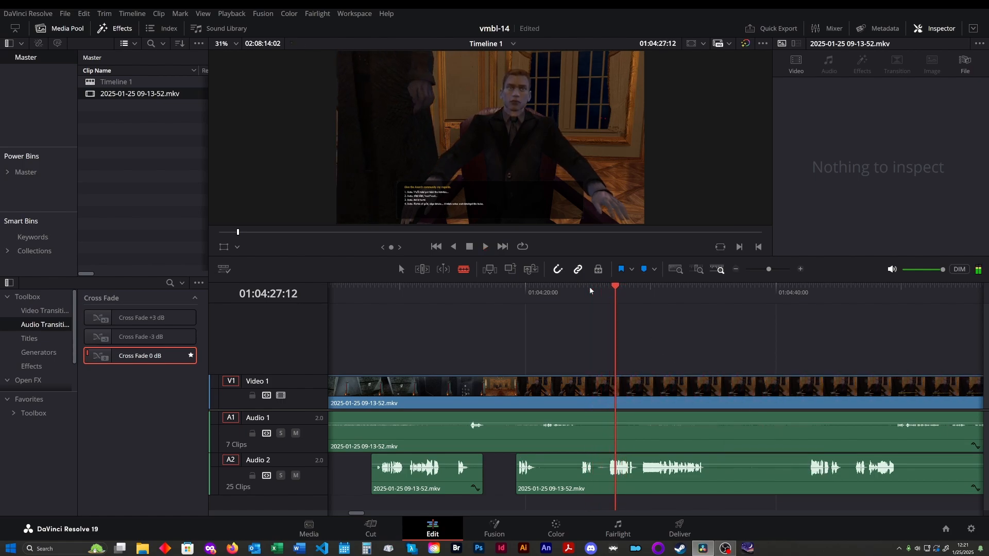
pyautogui.click(590, 289)
pyautogui.scroll(5, 597, 378)
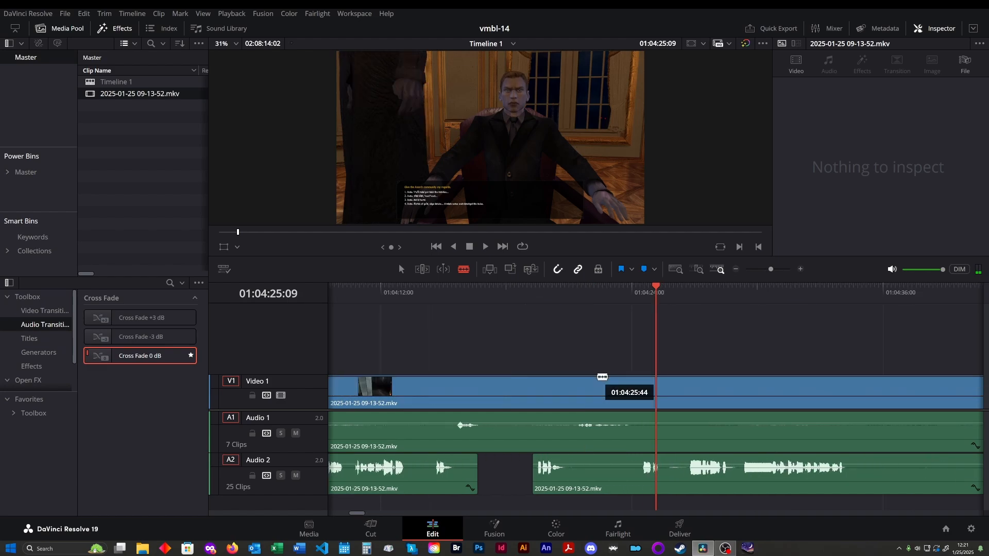
pyautogui.press('space')
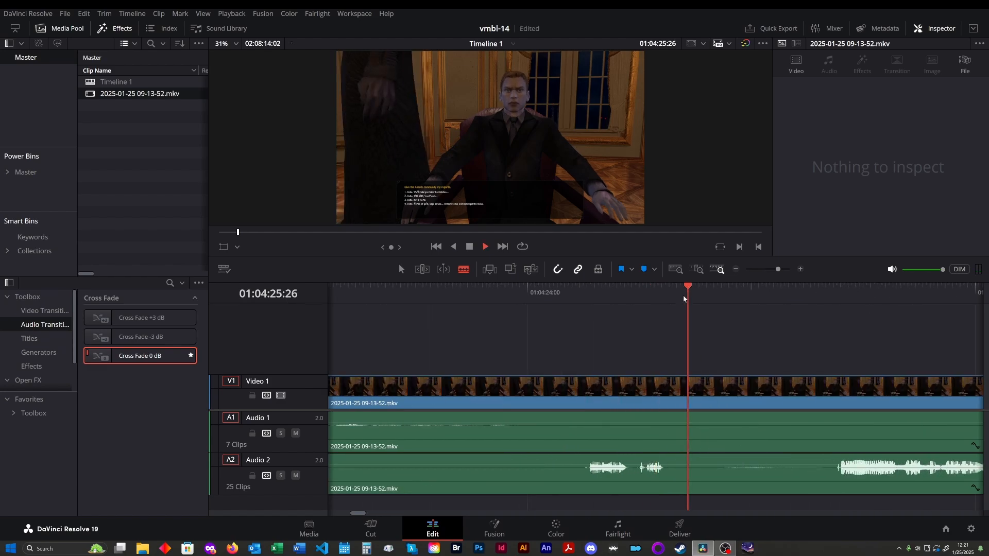
pyautogui.press('space')
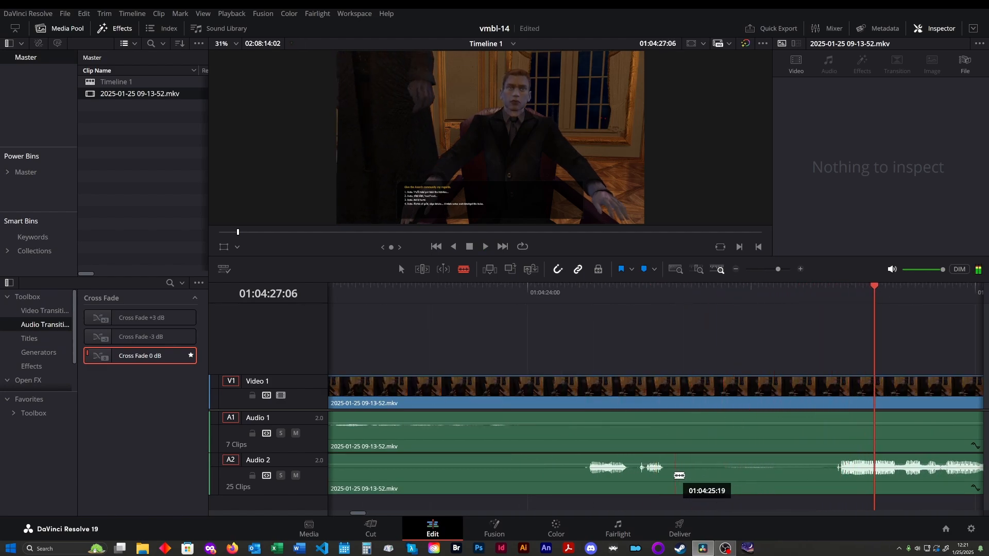
pyautogui.click(672, 472)
pyautogui.click(840, 478)
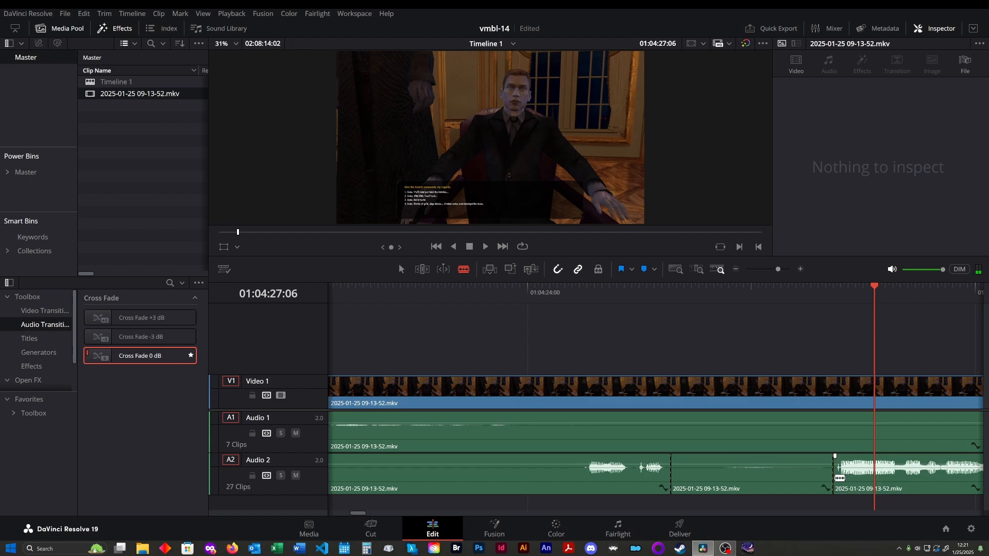
pyautogui.click(781, 487)
pyautogui.press('BackSpace')
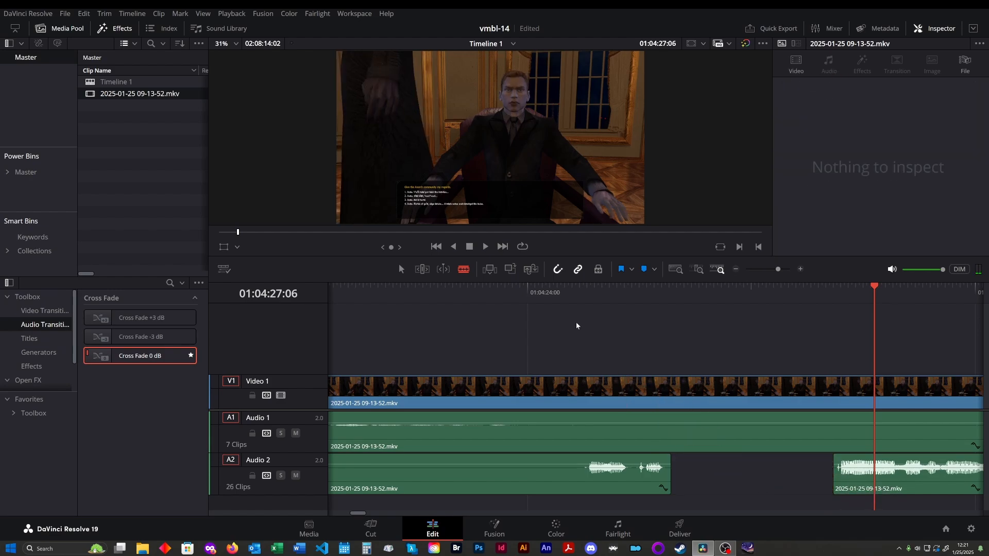
# - Cut Video 1 and Audio 1 at the edges of the Audio 2 gap between about 01:04:25 and 01:04:27 and ripple delete that segment
pyautogui.click(555, 290)
pyautogui.press('space')
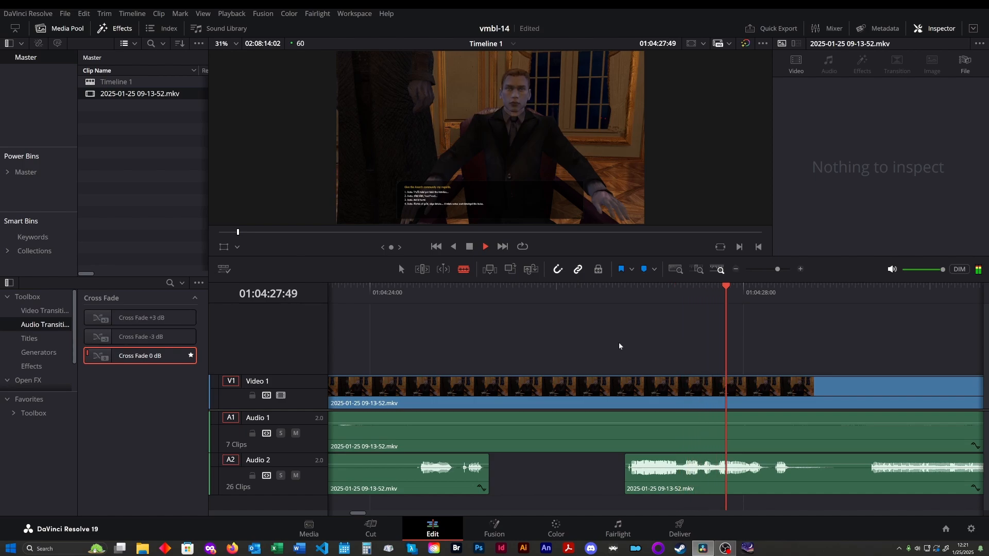
pyautogui.press('space')
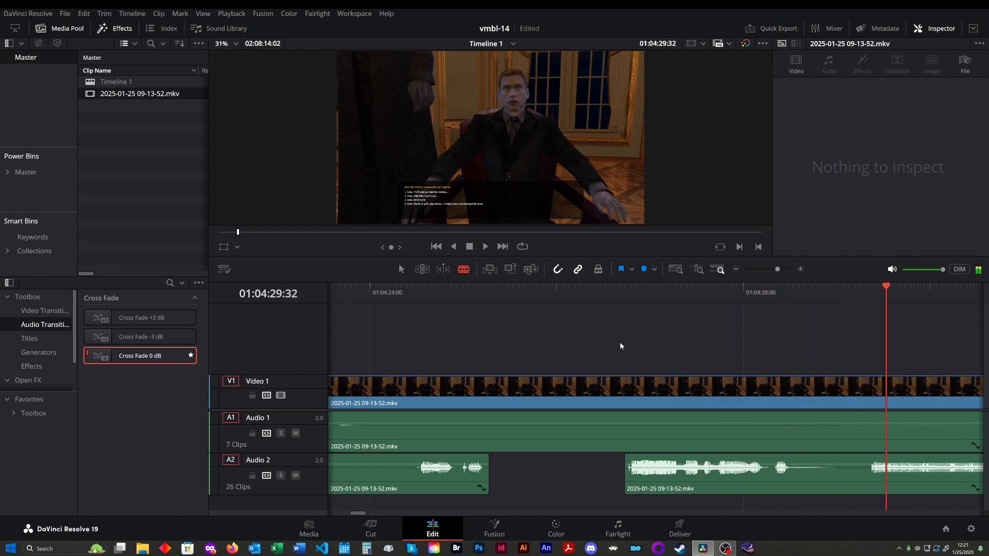
pyautogui.click(499, 445)
pyautogui.click(626, 434)
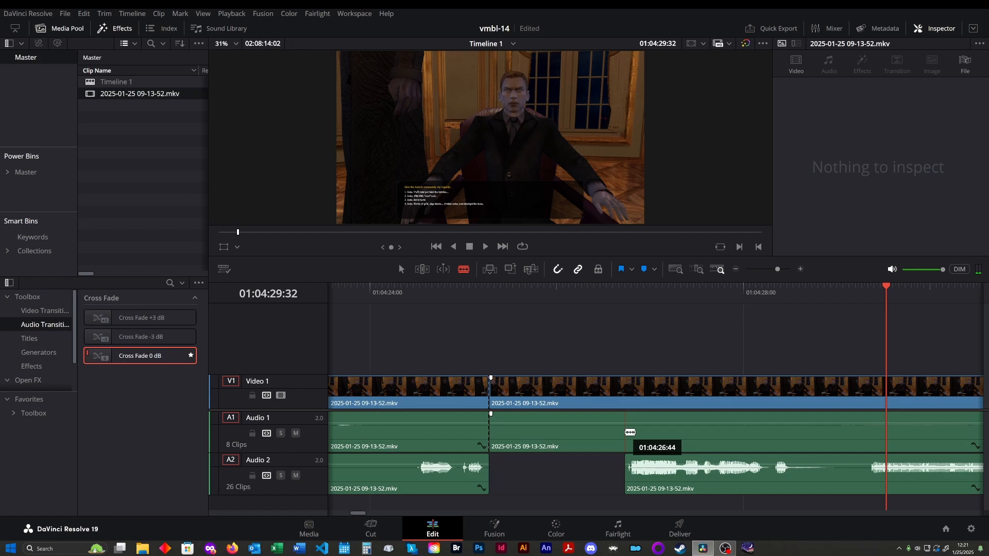
pyautogui.click(624, 392)
pyautogui.moveTo(553, 359); pyautogui.dragTo(578, 434)
pyautogui.press('Delete')
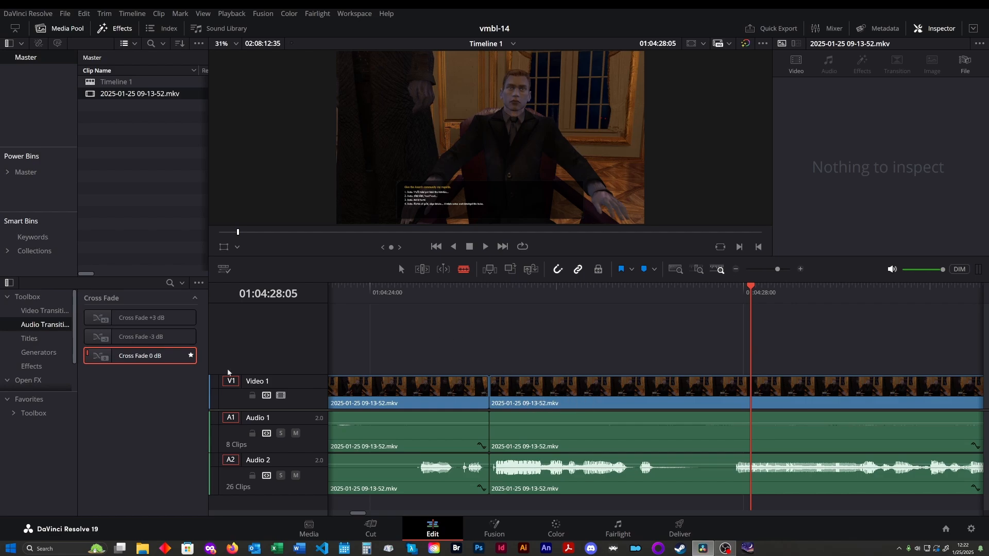
# - Play back the join at about 01:04:25 and the speech that follows it to check the edit
pyautogui.click(392, 299)
pyautogui.press('space')
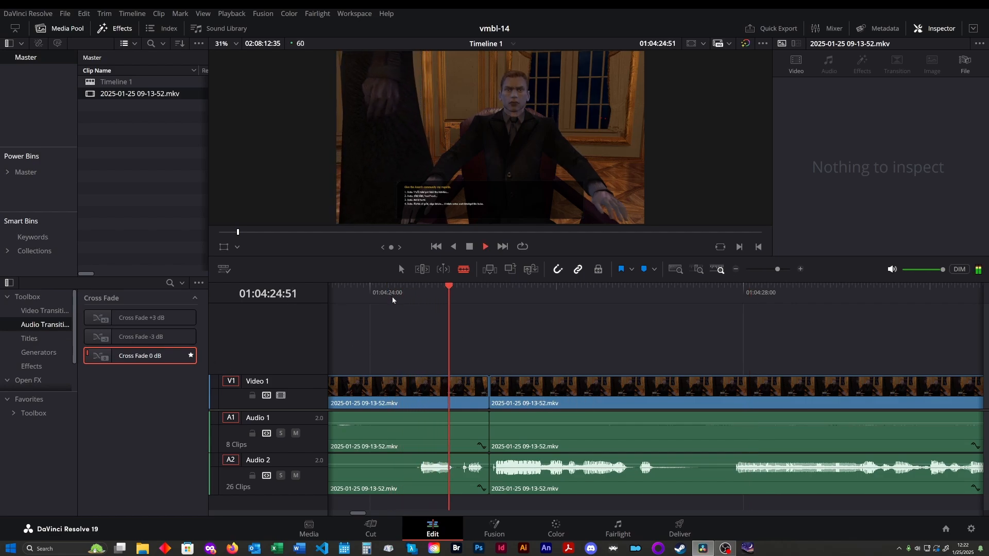
pyautogui.press('space')
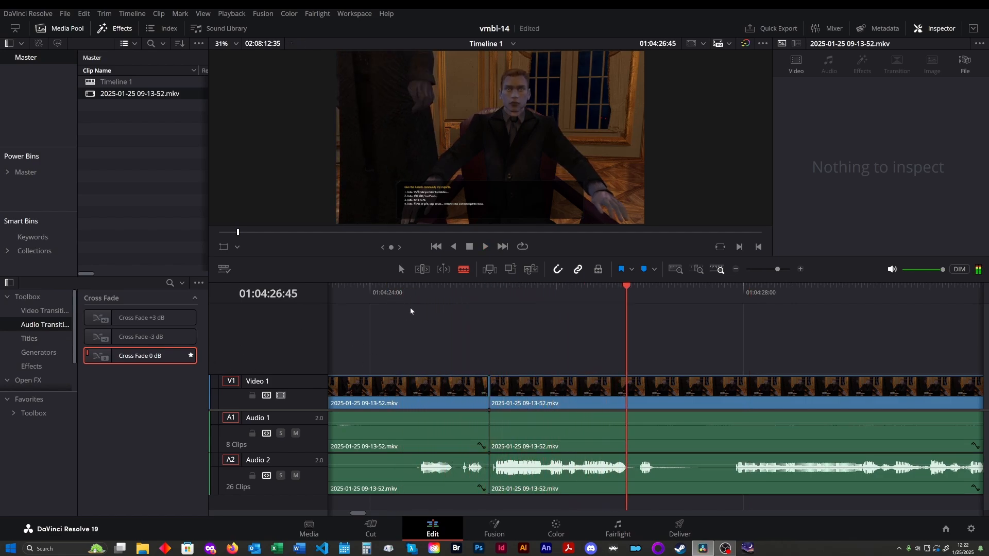
pyautogui.scroll(-4, 455, 311)
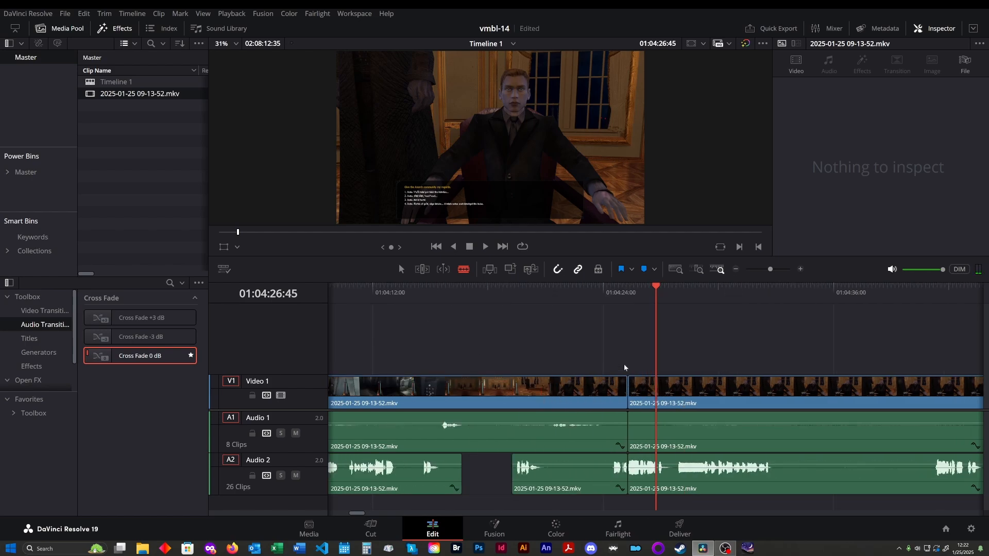
pyautogui.click(603, 286)
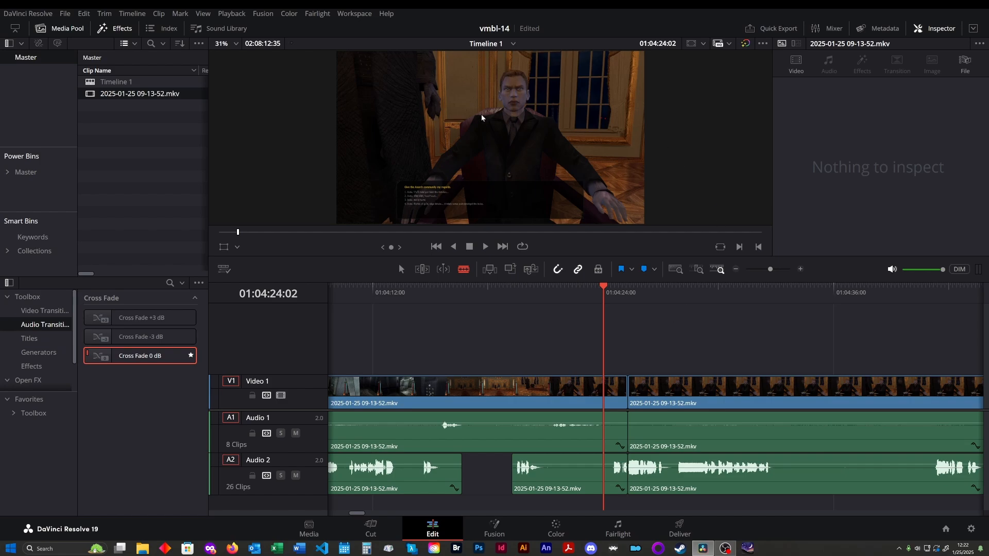
pyautogui.click(485, 247)
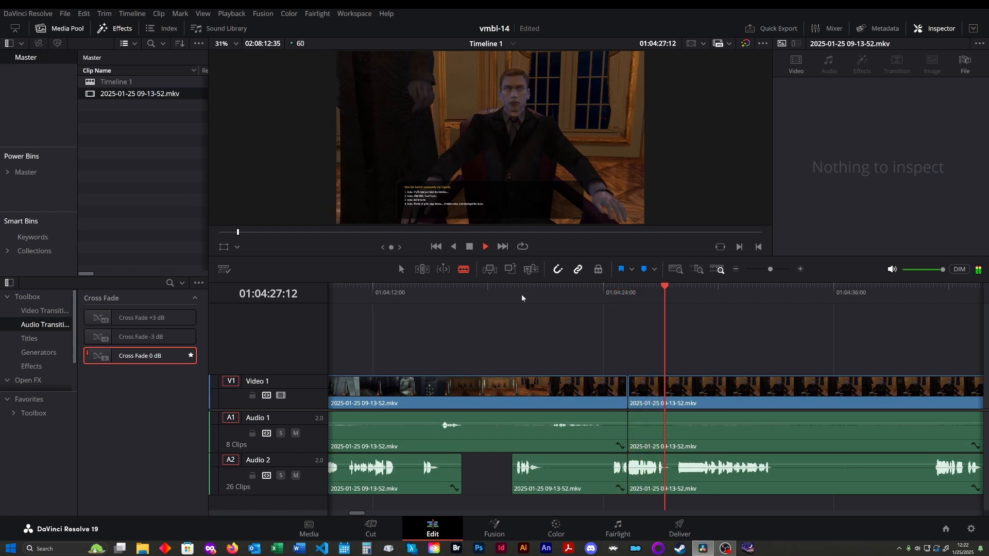
pyautogui.scroll(3, 630, 336)
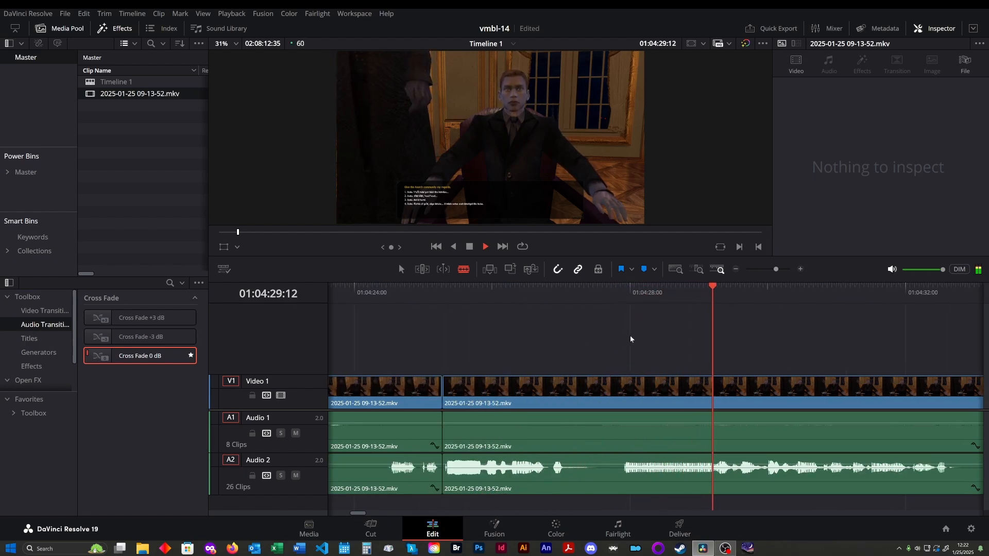
pyautogui.hscroll(6, 611, 337)
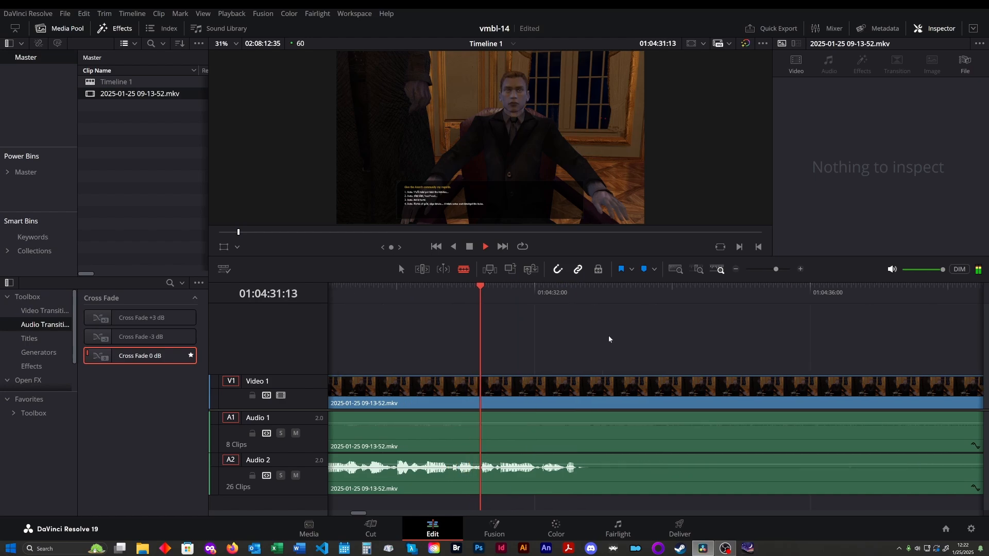
# - Cut all tracks at about 01:04:33 and 01:04:41, around the silent pause, and ripple delete the segment between
pyautogui.scroll(-4, 608, 335)
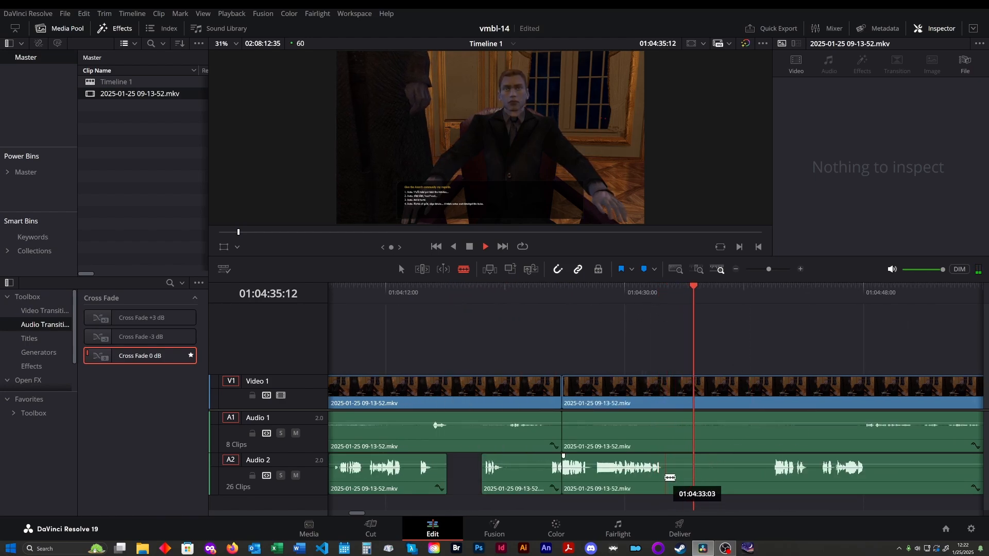
pyautogui.click(665, 401)
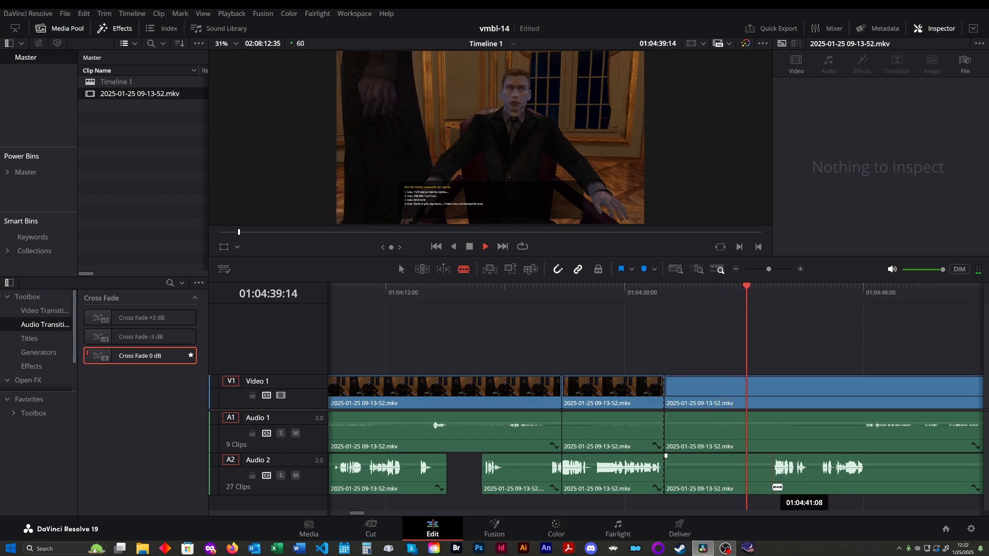
pyautogui.click(773, 433)
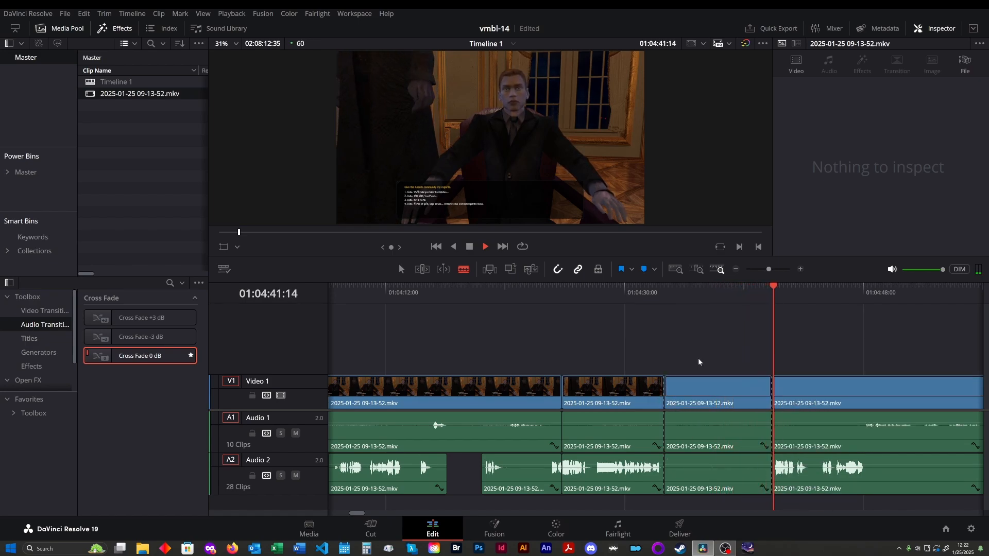
pyautogui.moveTo(699, 359); pyautogui.dragTo(737, 471)
pyautogui.press('Delete')
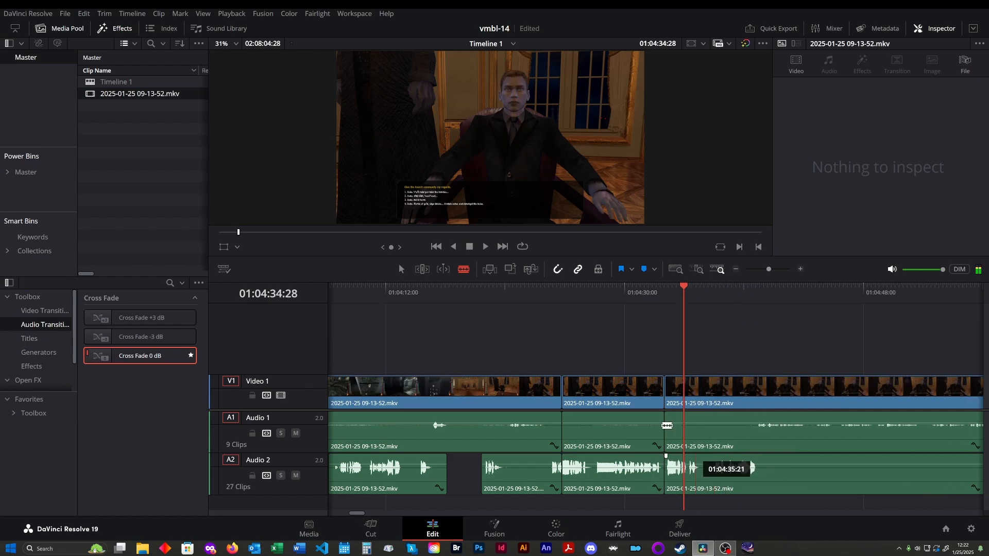
# - Play back the join at about 01:04:33, then review the end of the game character's dialogue before 01:05:01
pyautogui.press('space')
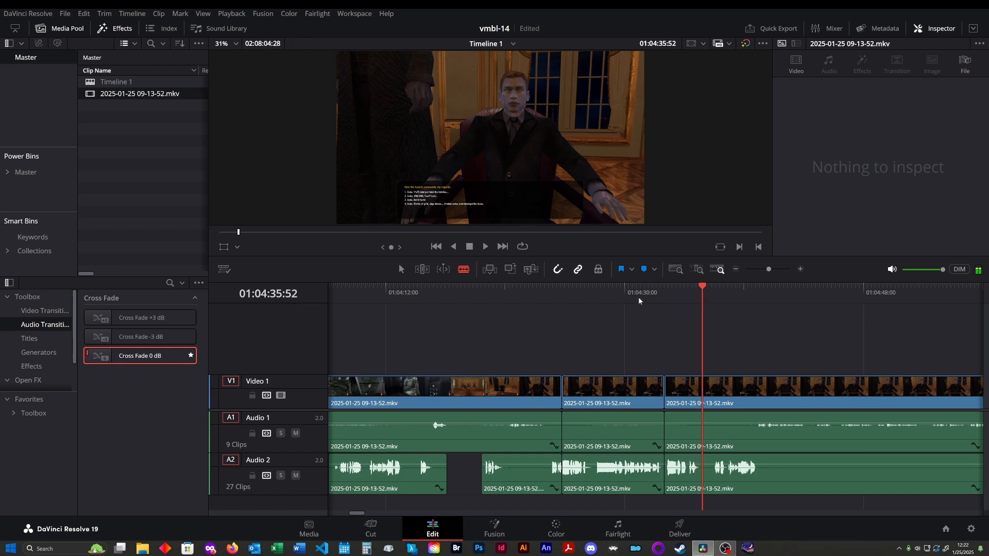
pyautogui.hscroll(1, 644, 302)
pyautogui.hscroll(2, 644, 305)
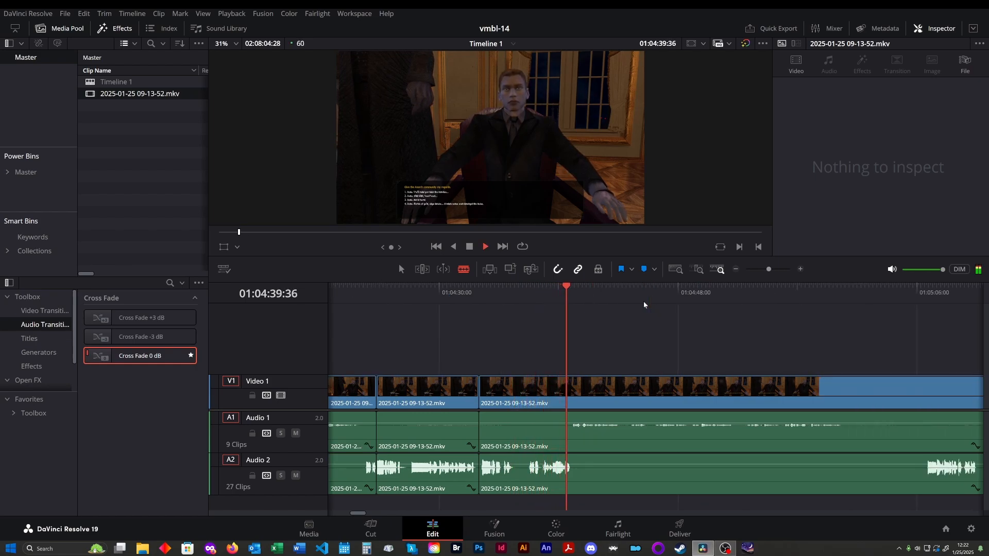
pyautogui.click(800, 289)
pyautogui.hscroll(3, 713, 337)
pyautogui.hscroll(1, 713, 337)
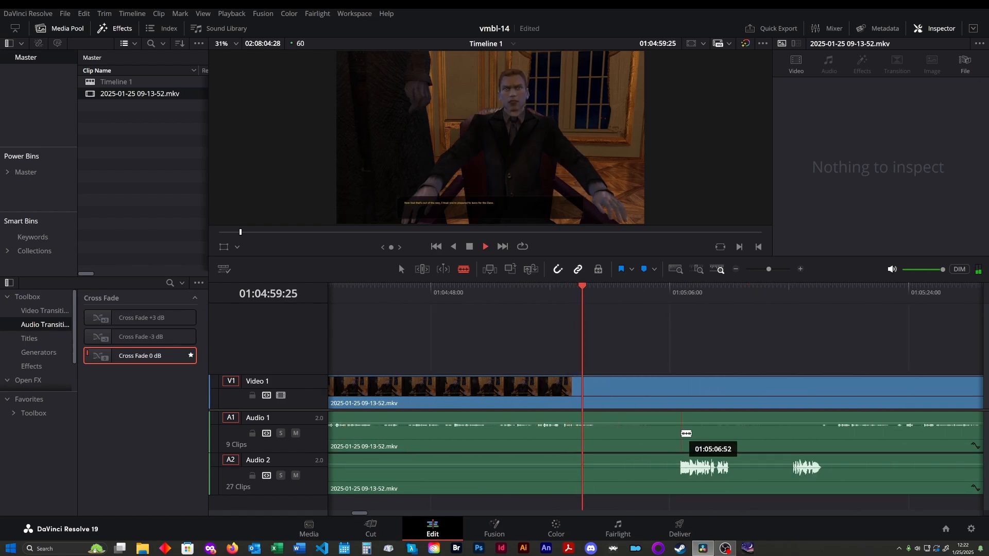
# - Split the video and both audio tracks at 01:05:01 and about 01:05:07 and ripple delete the segment between
pyautogui.click(608, 443)
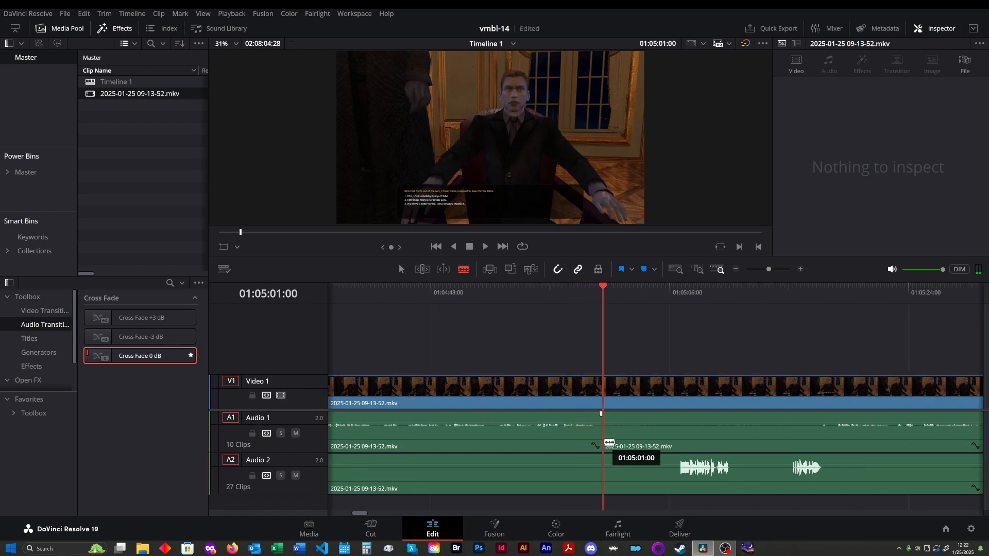
pyautogui.click(612, 405)
pyautogui.click(610, 485)
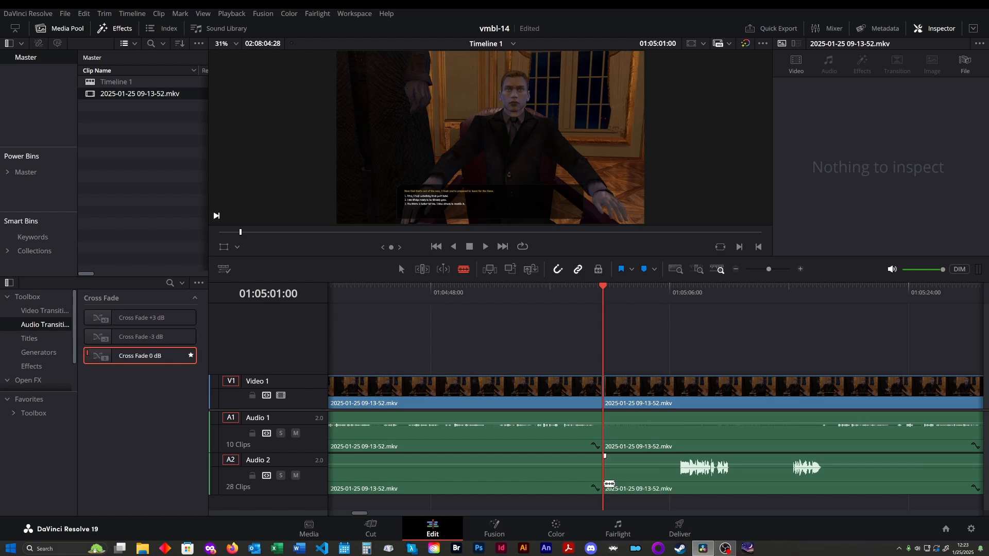
pyautogui.click(681, 488)
pyautogui.click(680, 430)
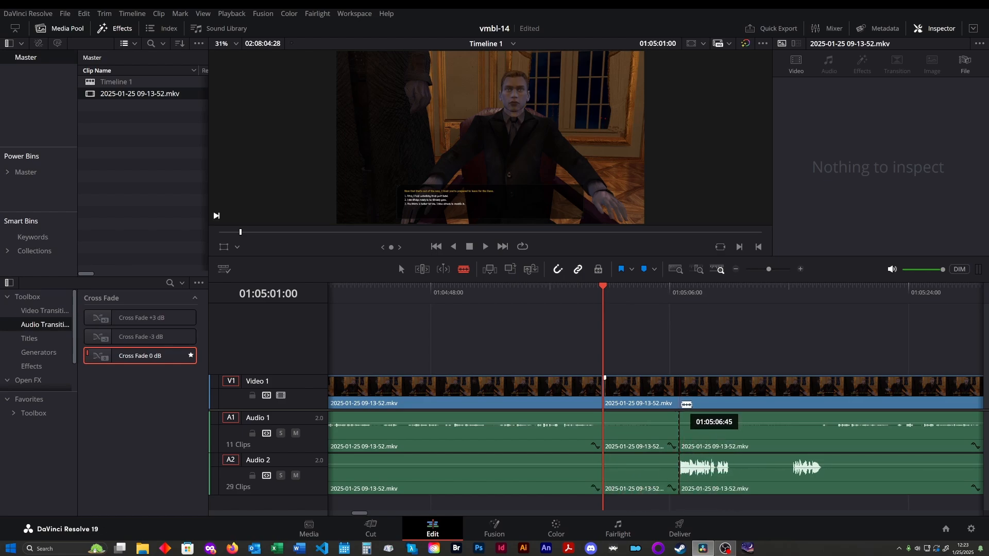
pyautogui.click(680, 394)
pyautogui.moveTo(632, 385); pyautogui.dragTo(657, 480)
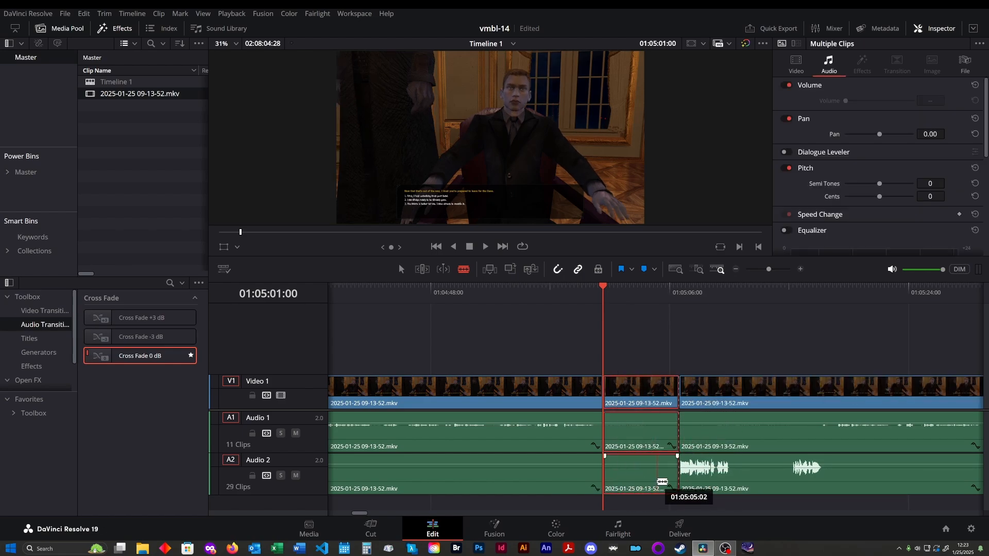
pyautogui.press('Delete')
# - Add a Cross Fade 0 dB transition to the Audio 1 cut at about 01:05:01 and check the join in playback
pyautogui.click(581, 292)
pyautogui.press('space')
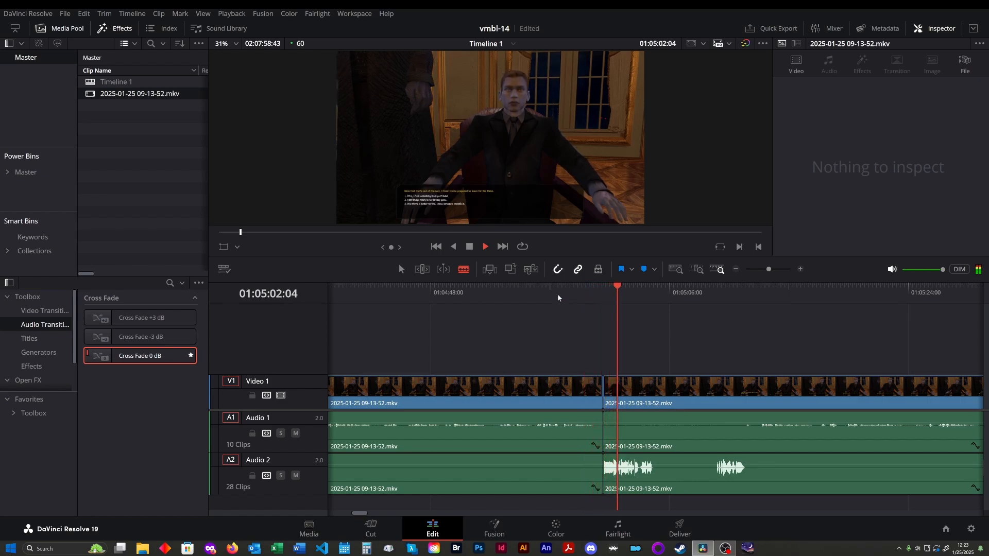
pyautogui.press('space')
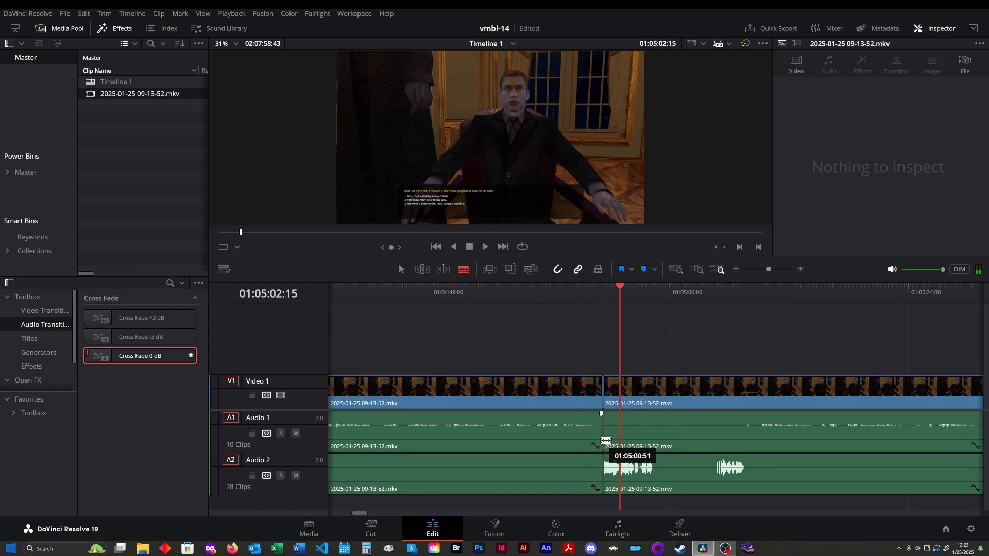
pyautogui.moveTo(154, 360); pyautogui.dragTo(602, 427)
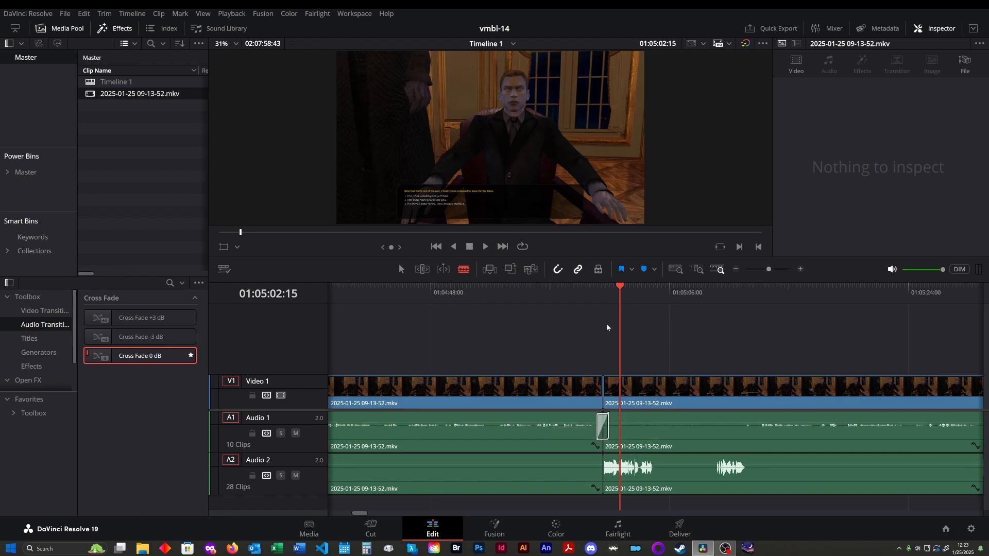
pyautogui.click(586, 290)
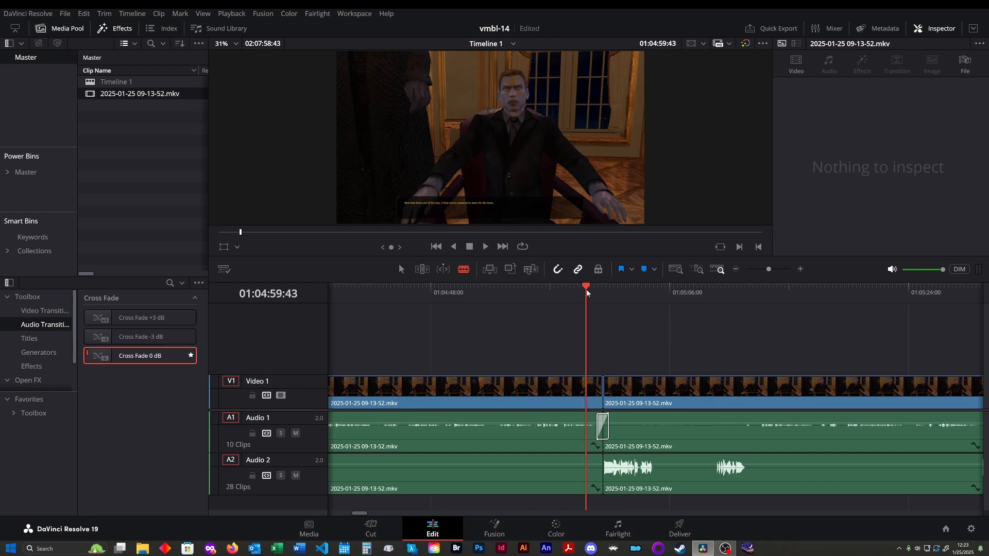
pyautogui.press('space')
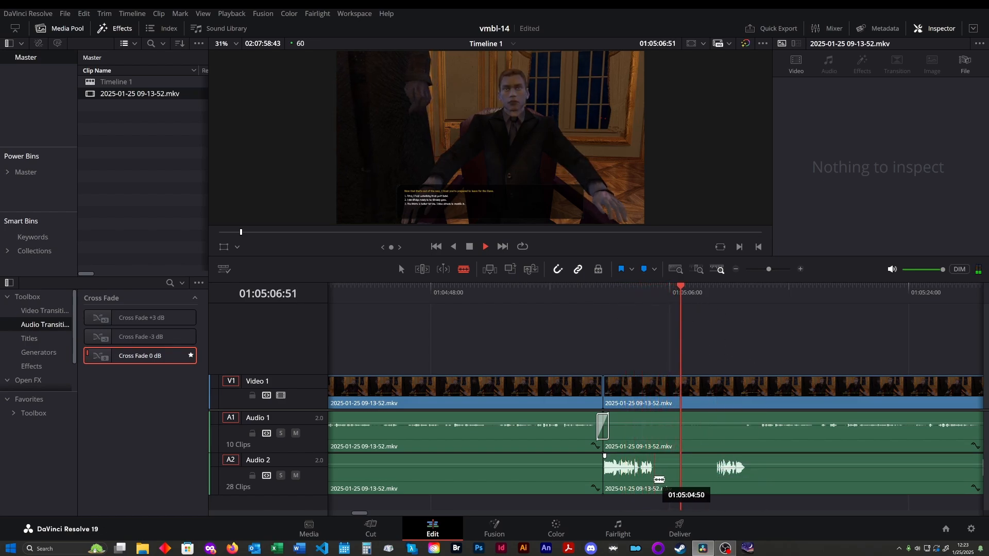
# - Split the video and both audio tracks at about 01:05:04 and 01:05:09 and ripple delete the silent segment between
pyautogui.click(655, 458)
pyautogui.click(656, 399)
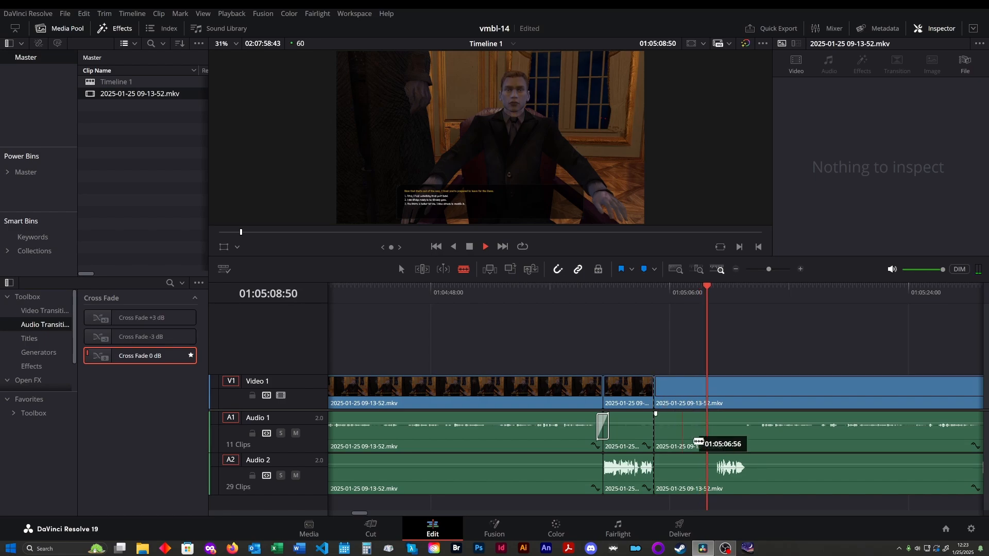
pyautogui.click(715, 474)
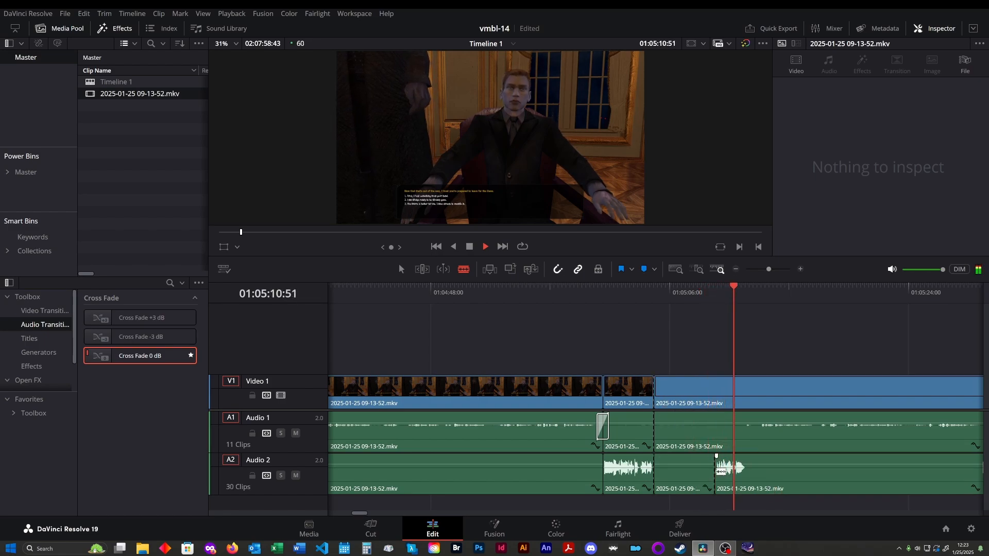
pyautogui.click(717, 400)
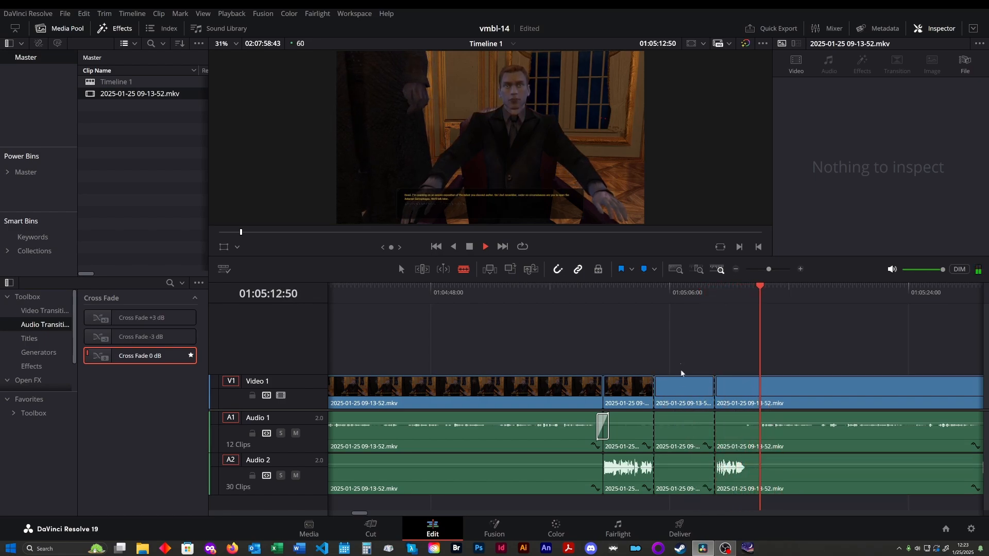
pyautogui.moveTo(681, 364); pyautogui.dragTo(696, 460)
pyautogui.press('Delete')
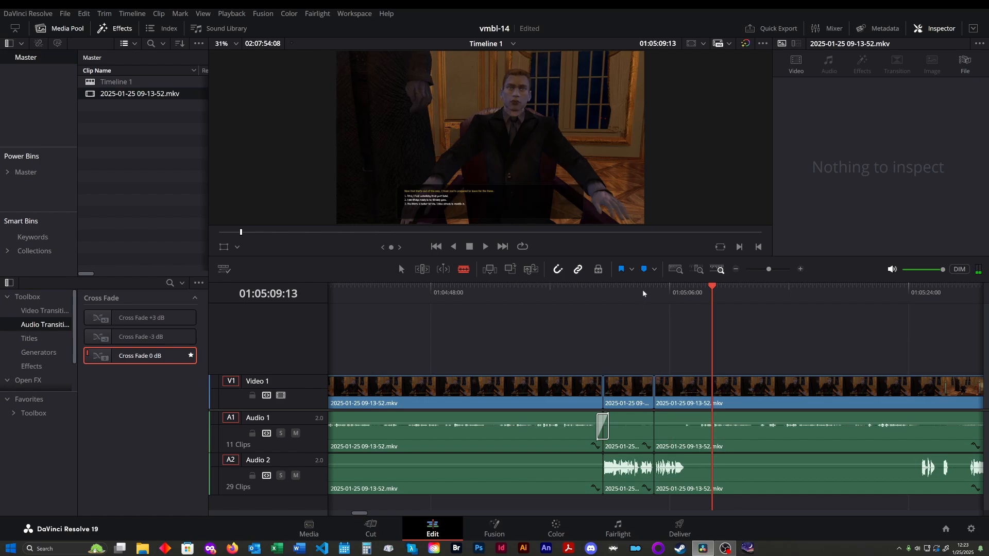
# - Add a Cross Fade 0 dB transition to the Audio 1 cut at about 01:05:04 and play back the join
pyautogui.click(643, 291)
pyautogui.click(642, 290)
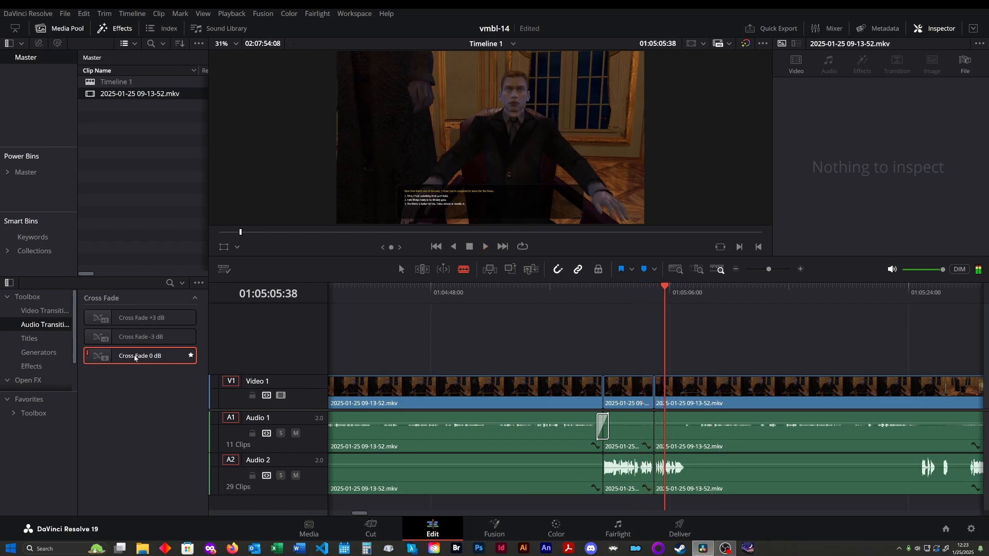
pyautogui.moveTo(136, 359); pyautogui.dragTo(654, 425)
pyautogui.click(639, 287)
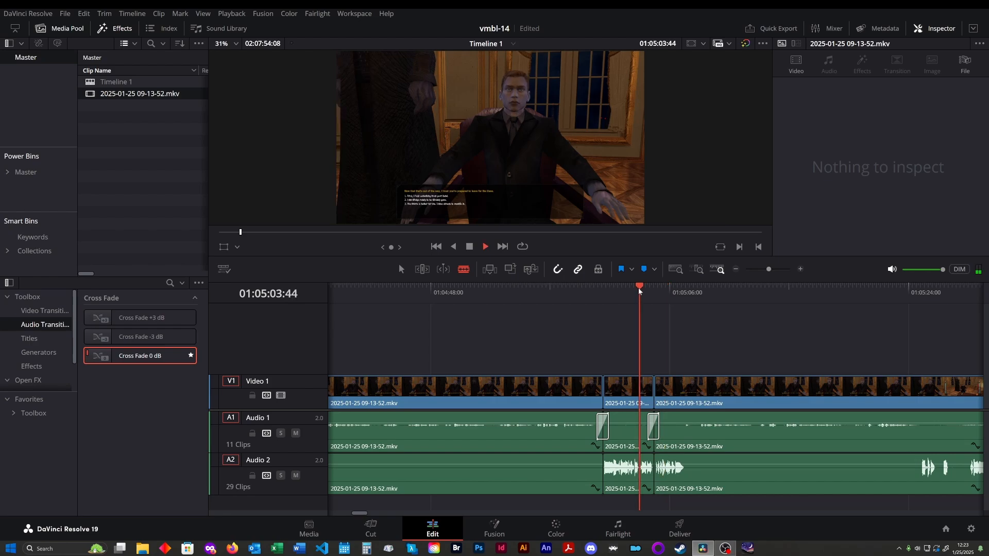
pyautogui.press('space')
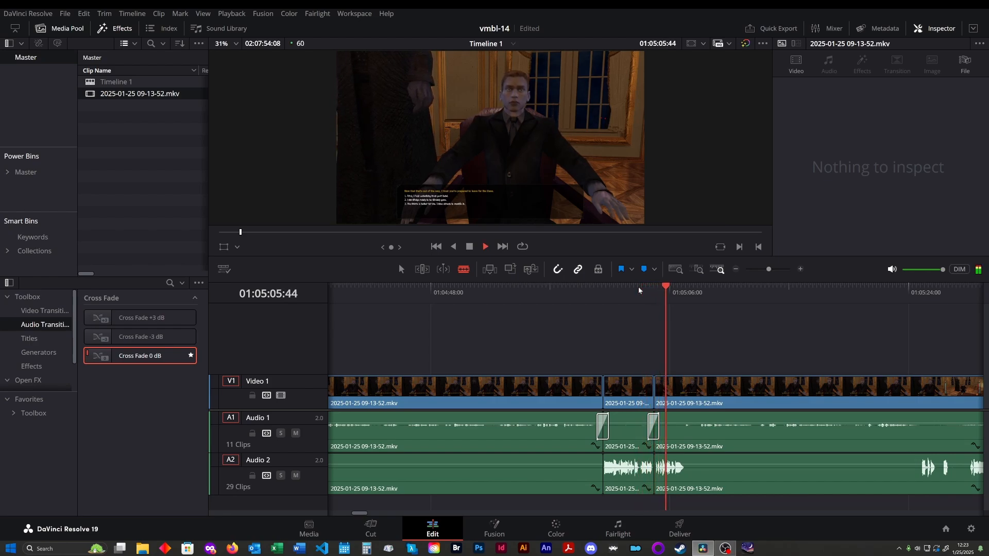
# - Review the rest of the game dialogue in playback up to about 01:05:32, just before the quest log opens
pyautogui.hscroll(3, 691, 329)
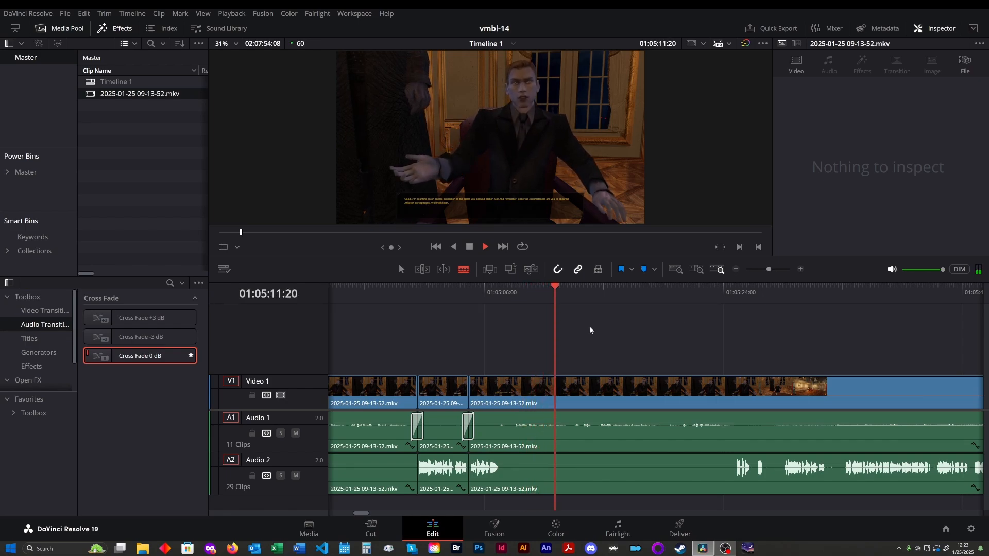
pyautogui.press('space')
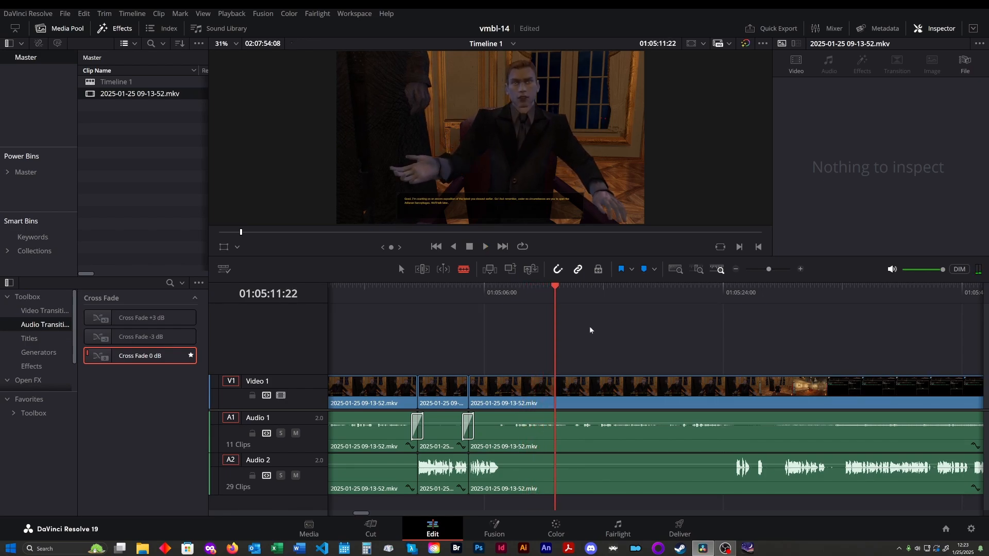
pyautogui.press('space')
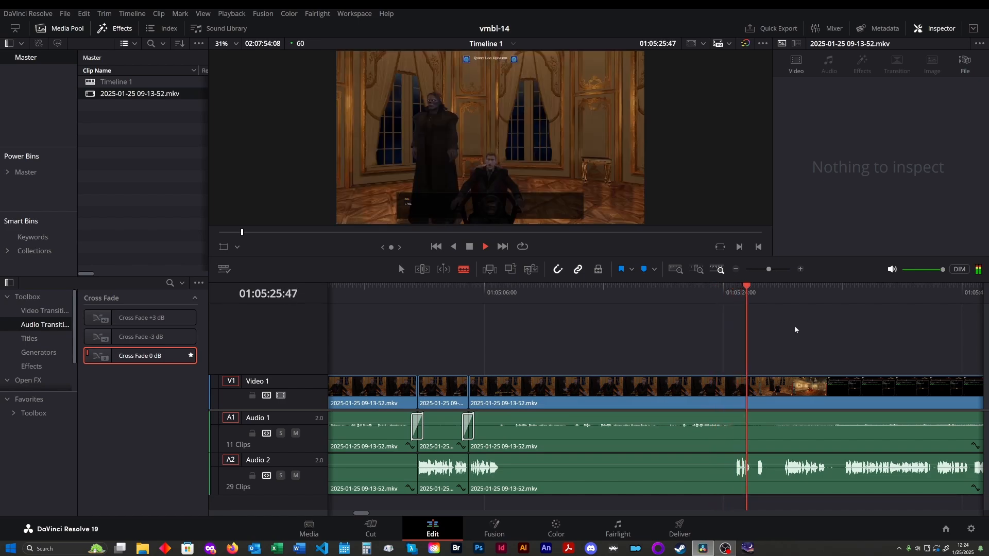
pyautogui.hscroll(5, 681, 326)
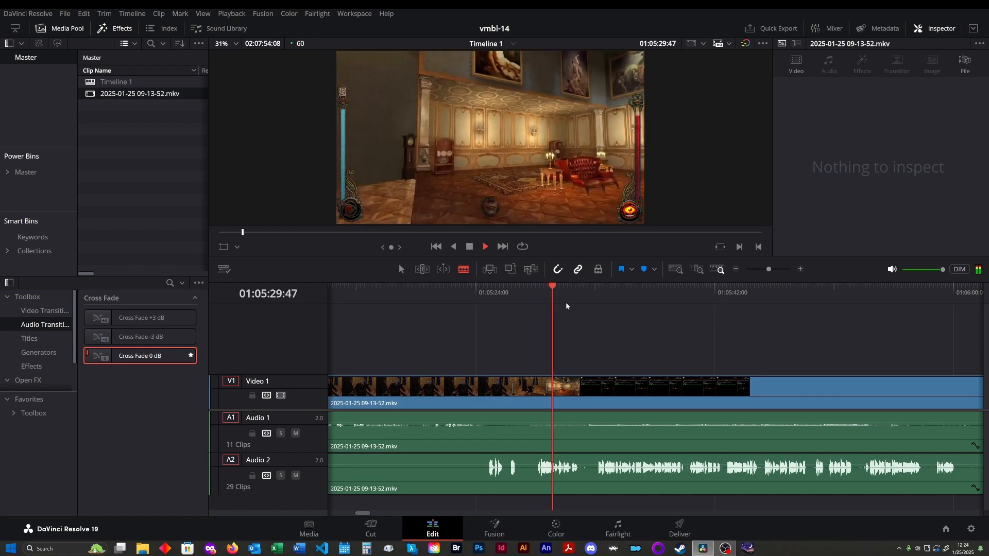
pyautogui.click(585, 474)
pyautogui.scroll(3, 590, 474)
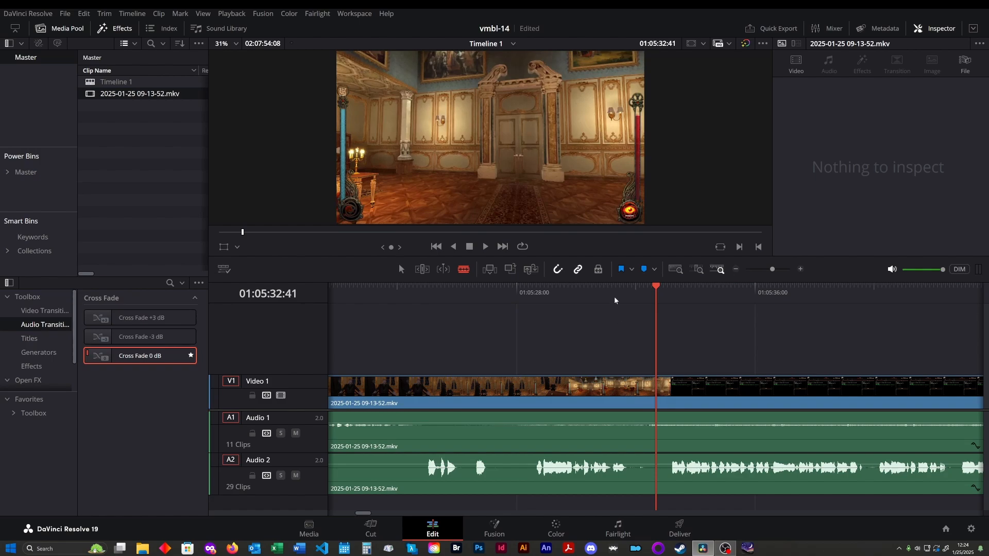
# - Save the project and place the playhead at 01:05:33:08, where the commentary over the quest log starts
pyautogui.click(608, 296)
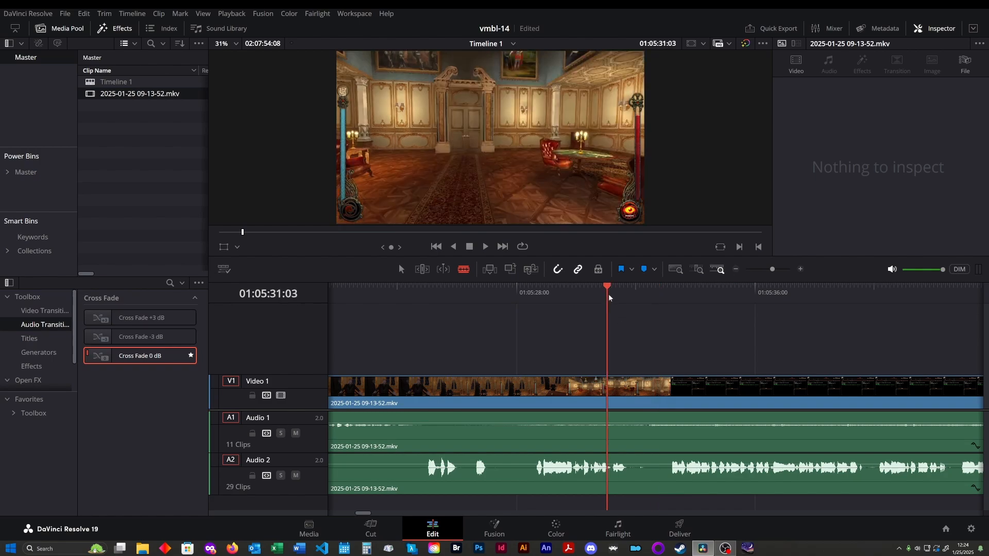
pyautogui.press('space')
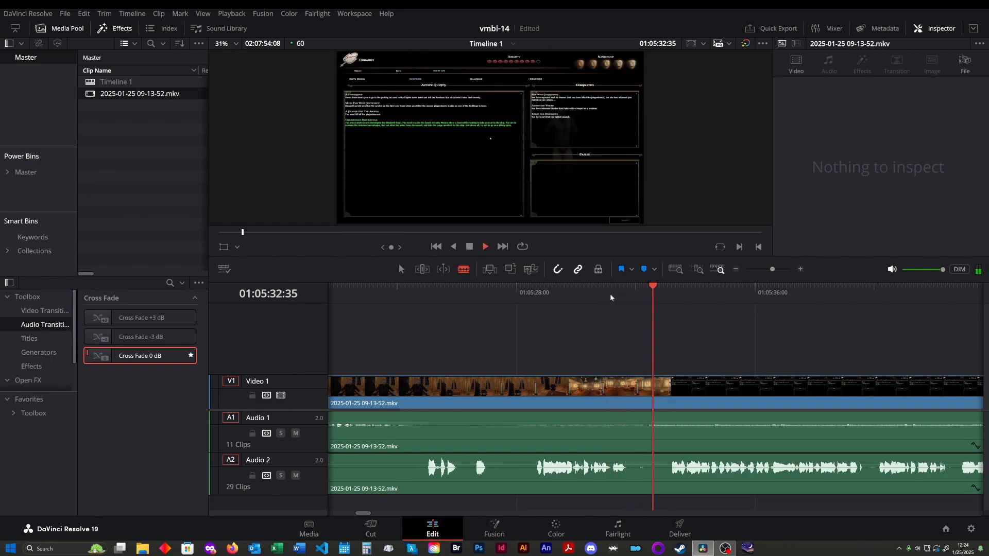
pyautogui.press('space')
pyautogui.hotkey('ctrl', 's')
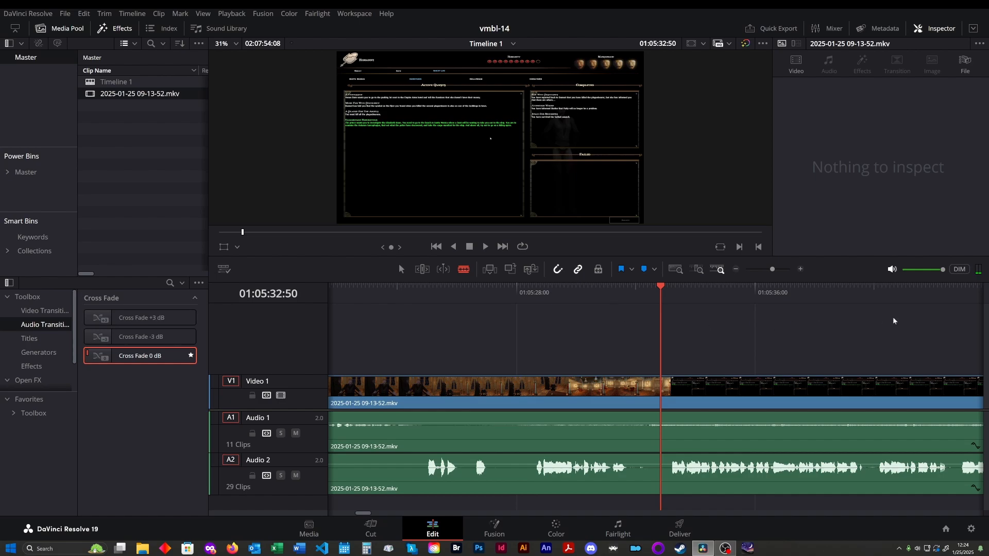
pyautogui.moveTo(757, 294); pyautogui.dragTo(669, 308)
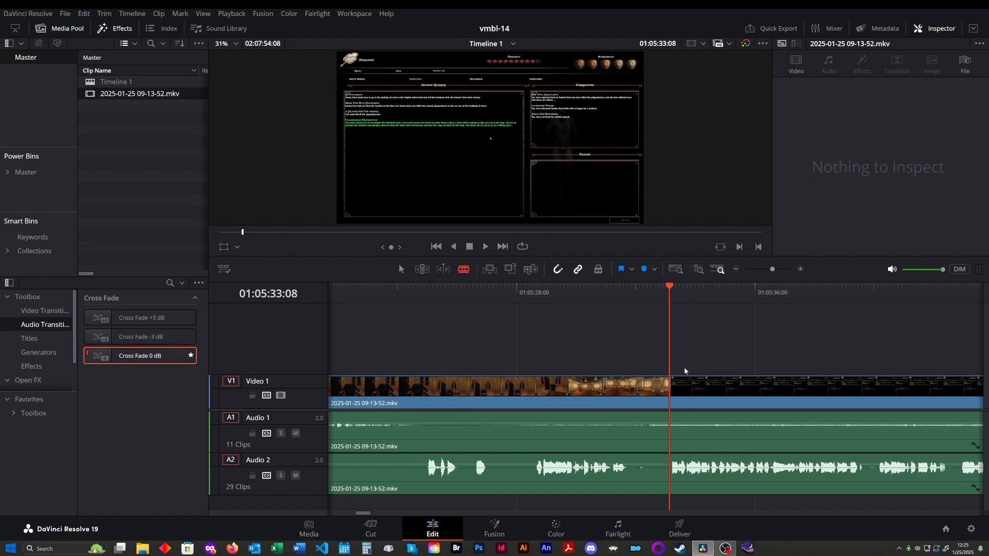
pyautogui.click(672, 391)
pyautogui.hotkey('ctrl', 'z')
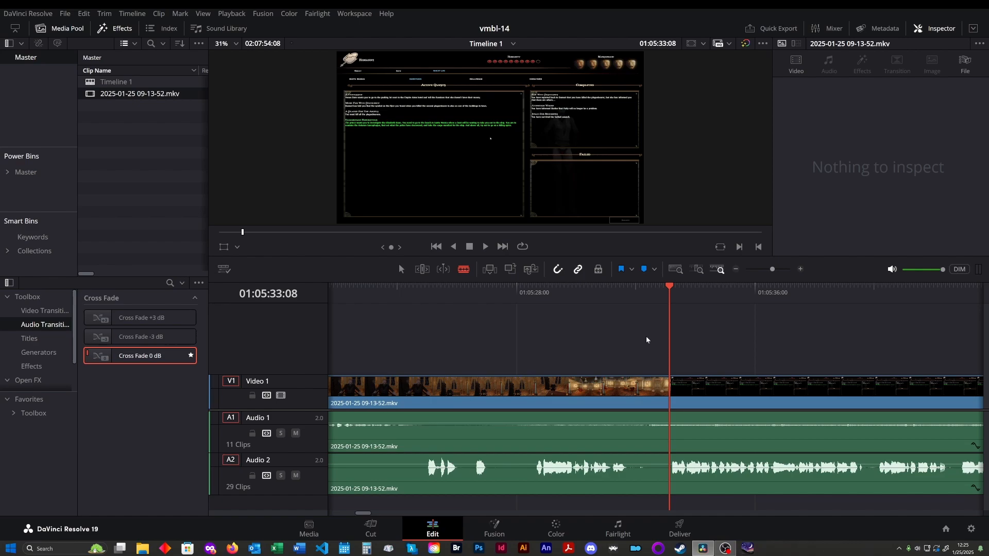
pyautogui.click(660, 387)
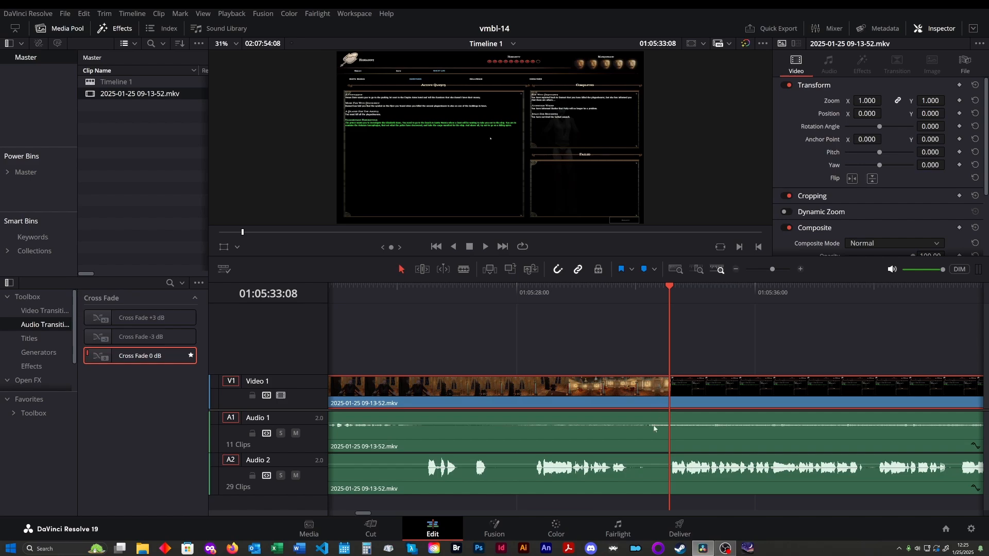
pyautogui.click(659, 477)
pyautogui.click(643, 345)
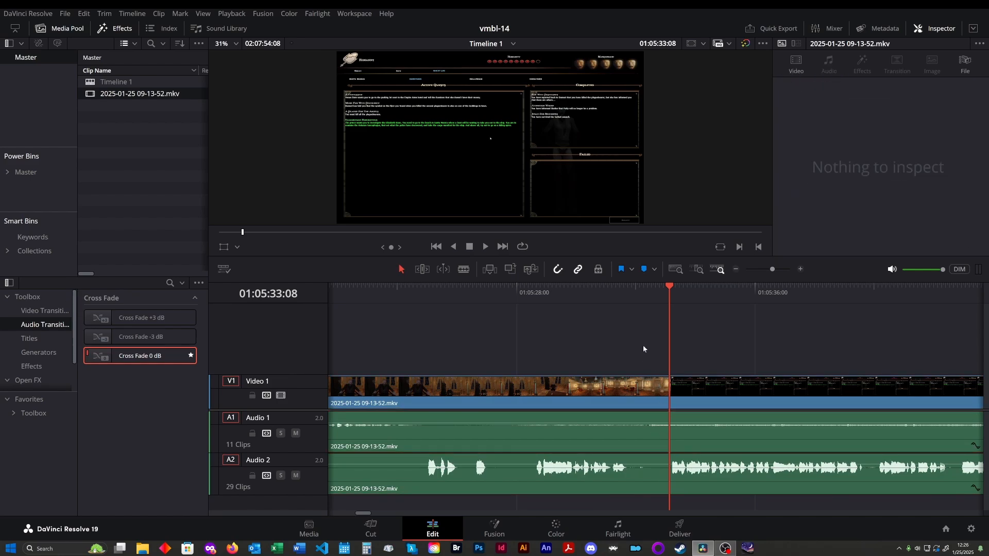
# - Add a purple marker to the timeline at 01:05:33:08
pyautogui.click(655, 270)
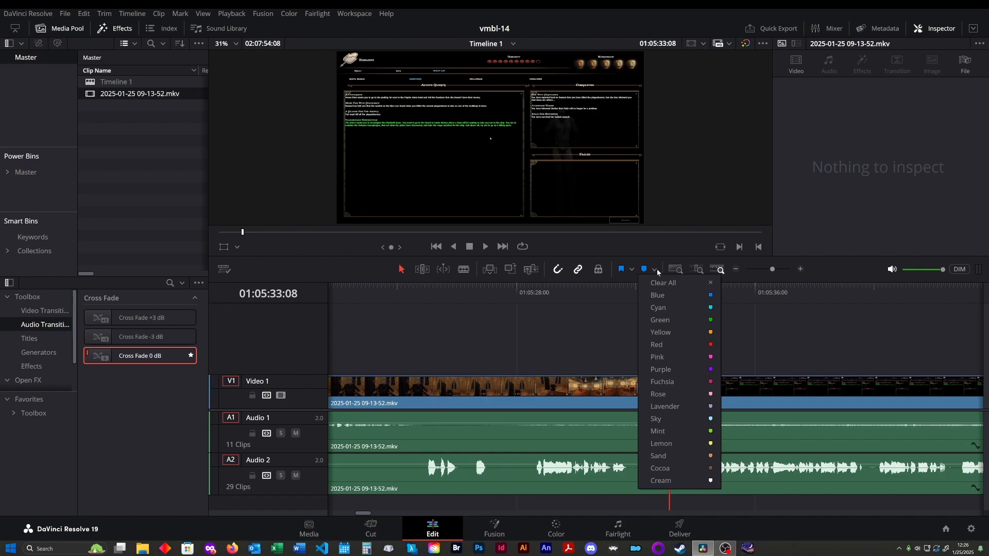
pyautogui.click(665, 370)
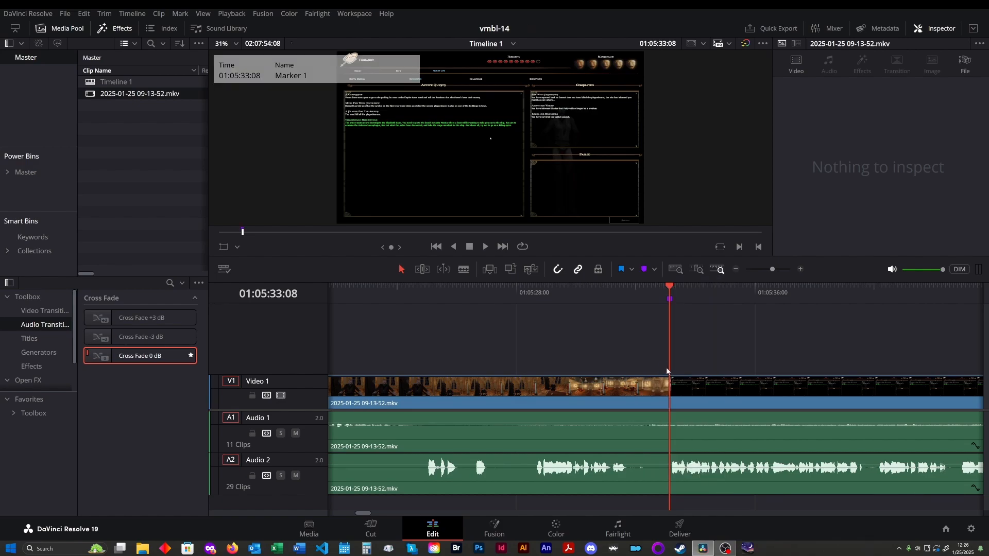
# - Place extra purple markers at 01:05:34:54, 01:05:30:54 and 01:05:32:12, and undo them
pyautogui.moveTo(672, 283); pyautogui.dragTo(722, 292)
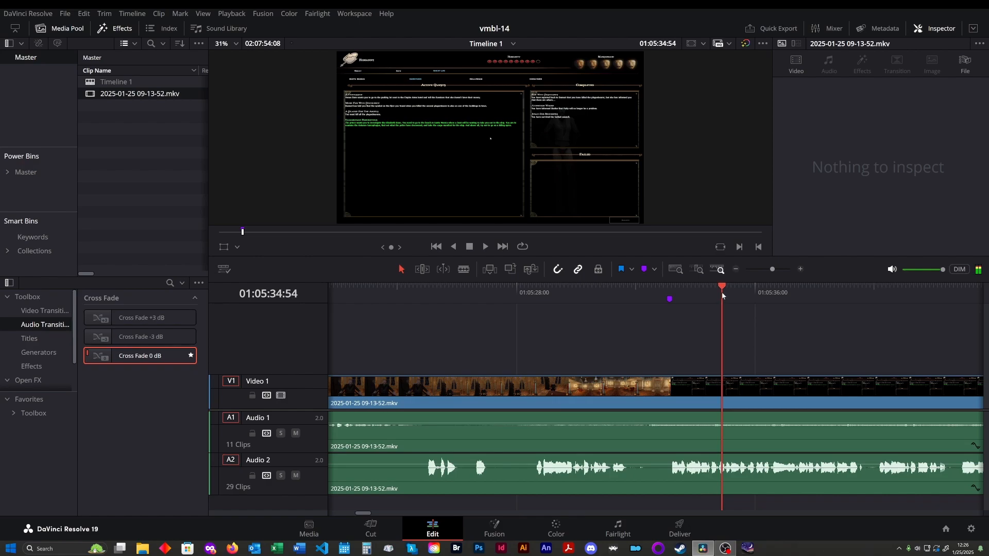
pyautogui.press('m')
pyautogui.click(603, 291)
pyautogui.press('m')
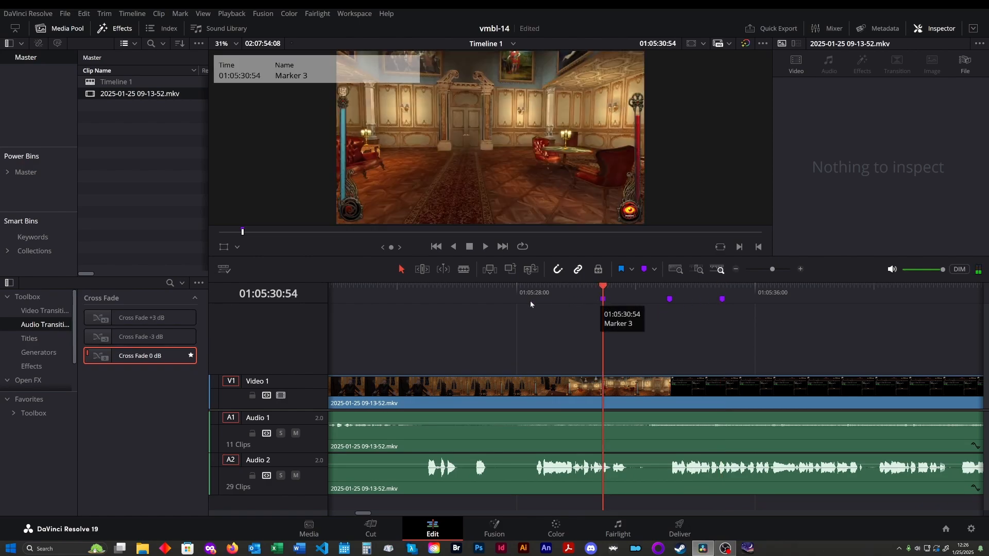
pyautogui.click(641, 290)
pyautogui.press('m')
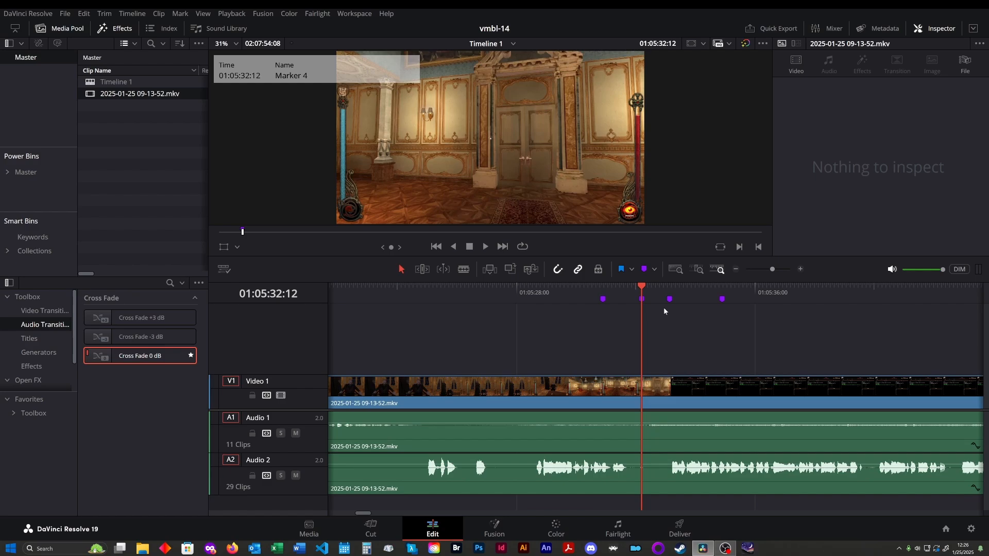
pyautogui.hotkey('ctrl', 'z')
pyautogui.hotkey('ctrl', 'z')
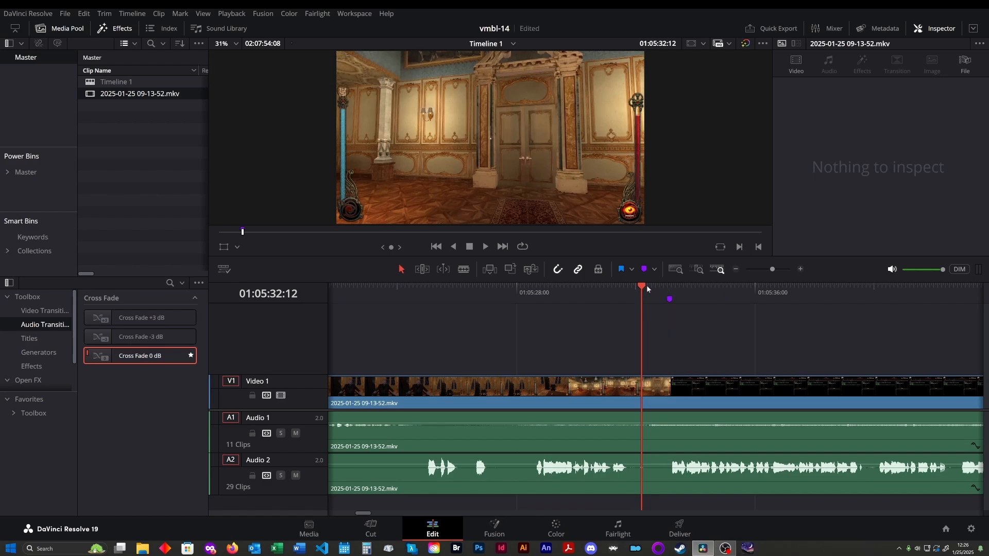
# - Jump away to about 01:12:44 and return to the purple marker at 01:05:33:08
pyautogui.moveTo(647, 286)
pyautogui.mouseDown()
pyautogui.moveTo(662, 288)
pyautogui.moveTo(647, 294)
pyautogui.moveTo(665, 297)
pyautogui.moveTo(657, 304)
pyautogui.moveTo(567, 314)
pyautogui.mouseUp()
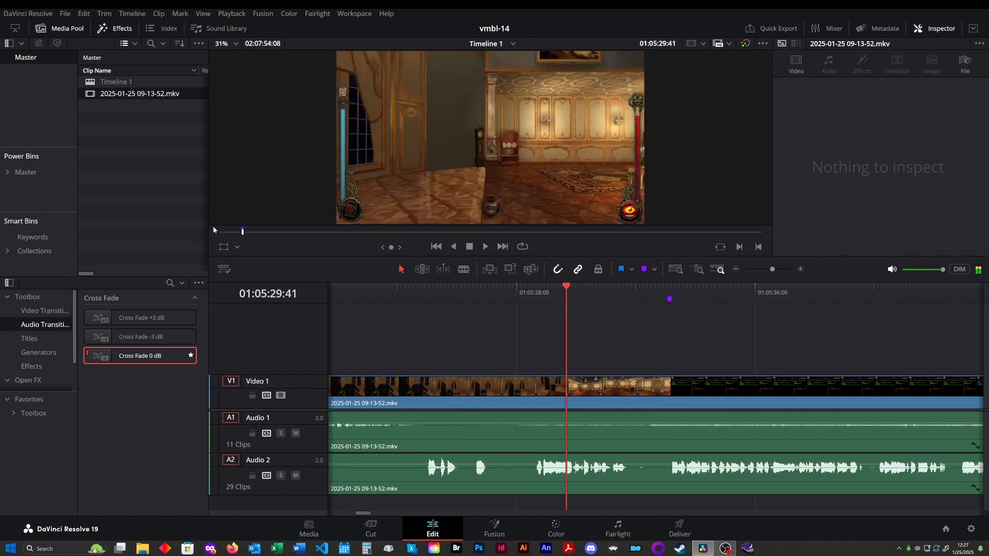
pyautogui.click(273, 233)
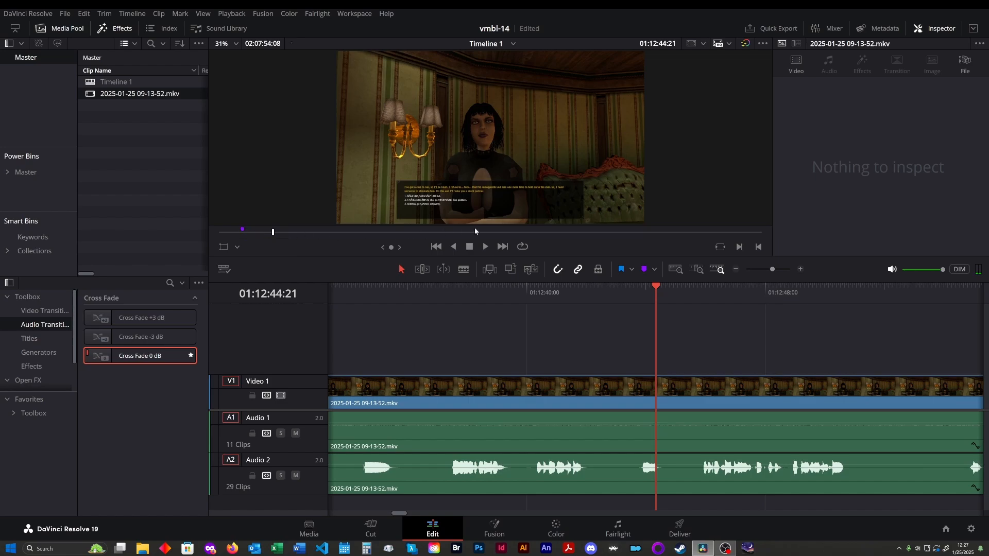
pyautogui.click(243, 231)
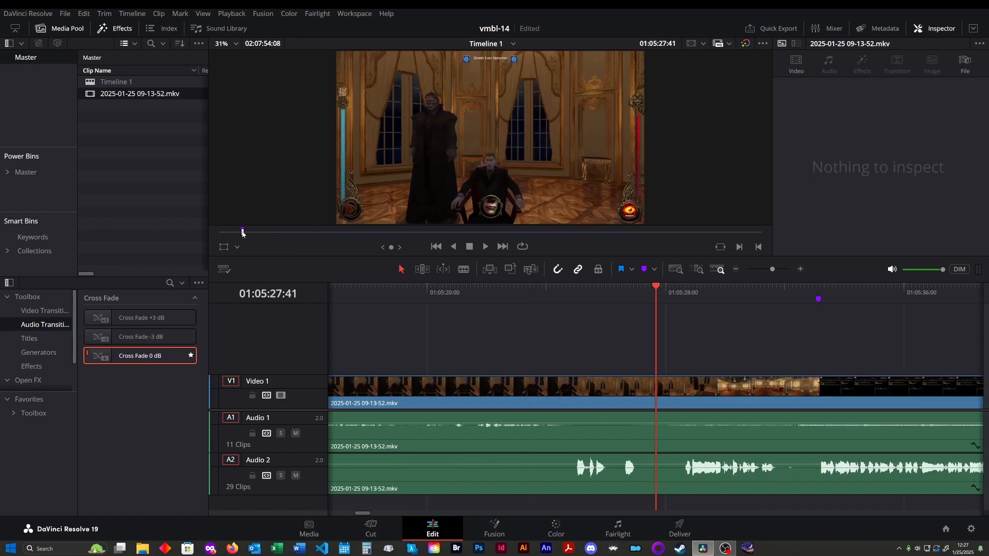
pyautogui.click(819, 298)
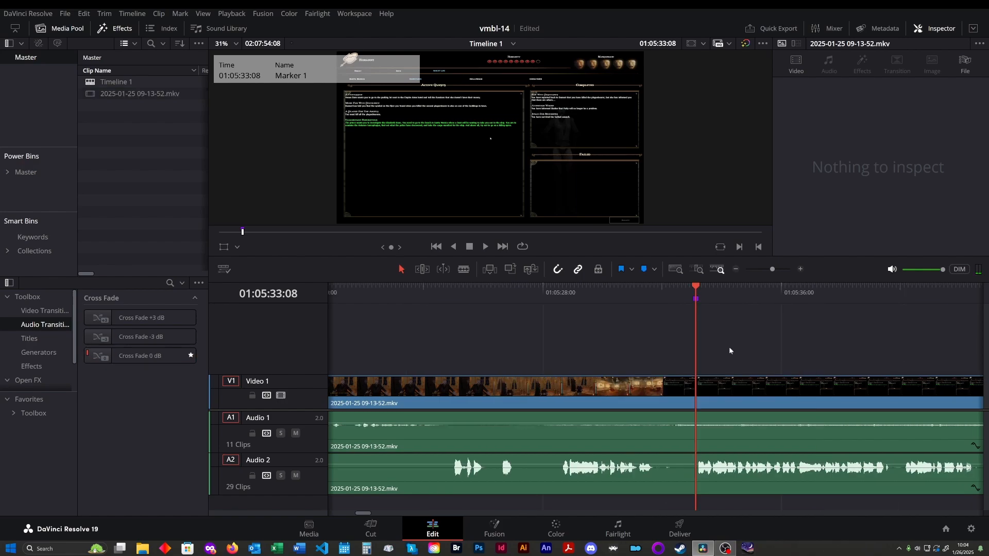
# - Play back the quest log section from the purple marker and recheck its end around 01:05:53
pyautogui.press('space')
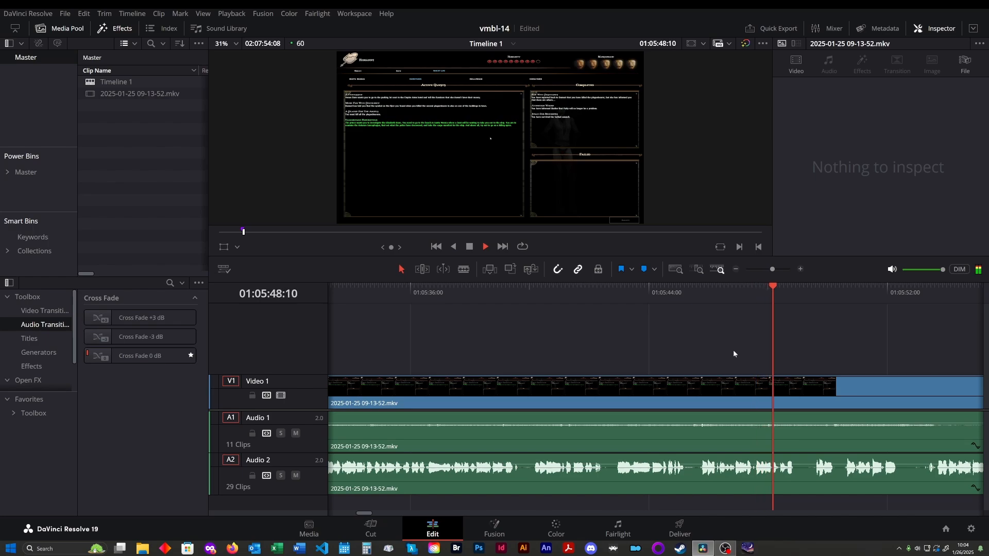
pyautogui.press('space')
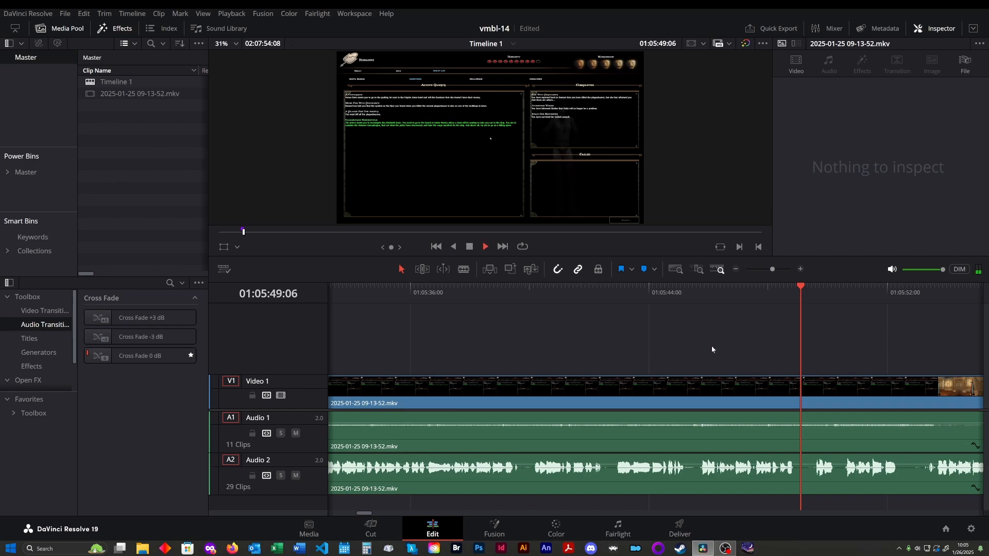
pyautogui.press('space')
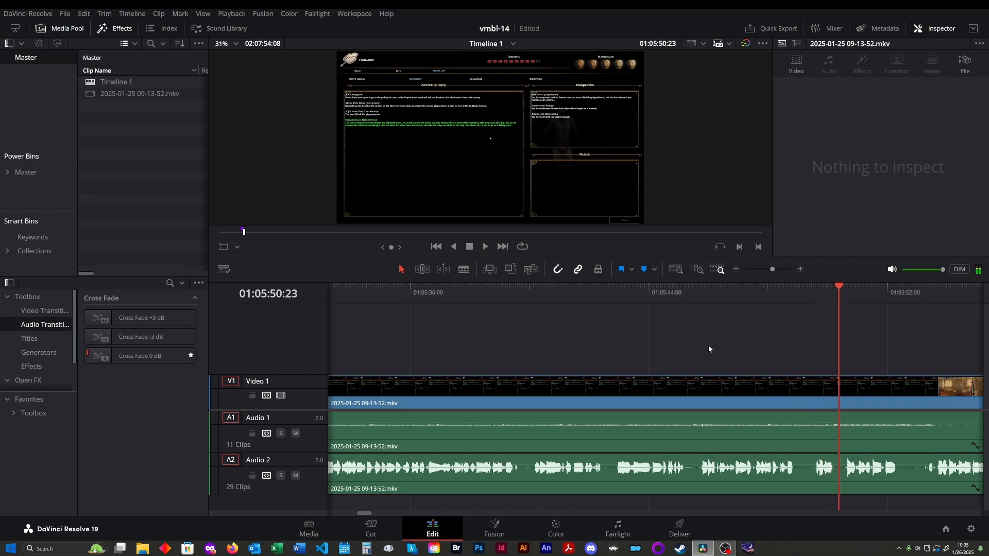
pyautogui.press('space')
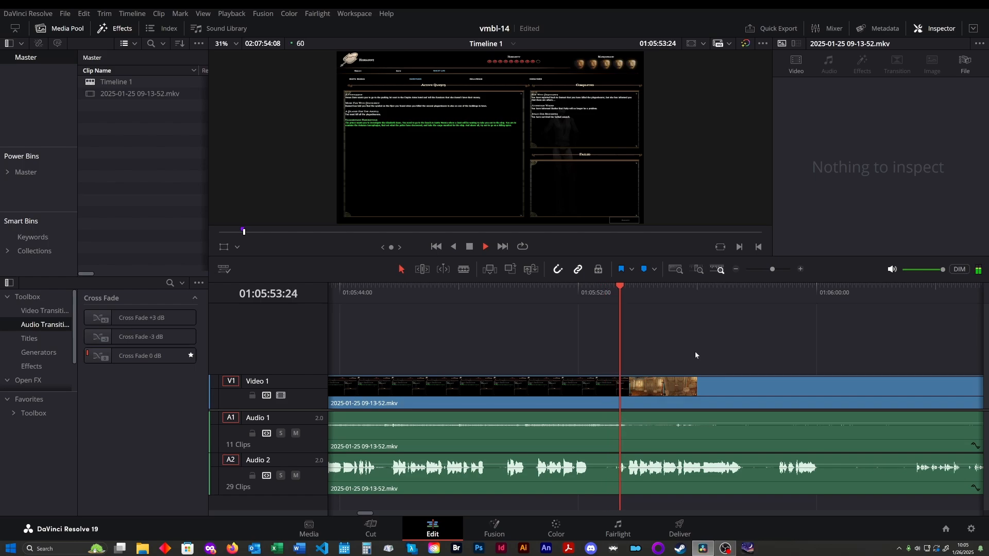
pyautogui.click(600, 296)
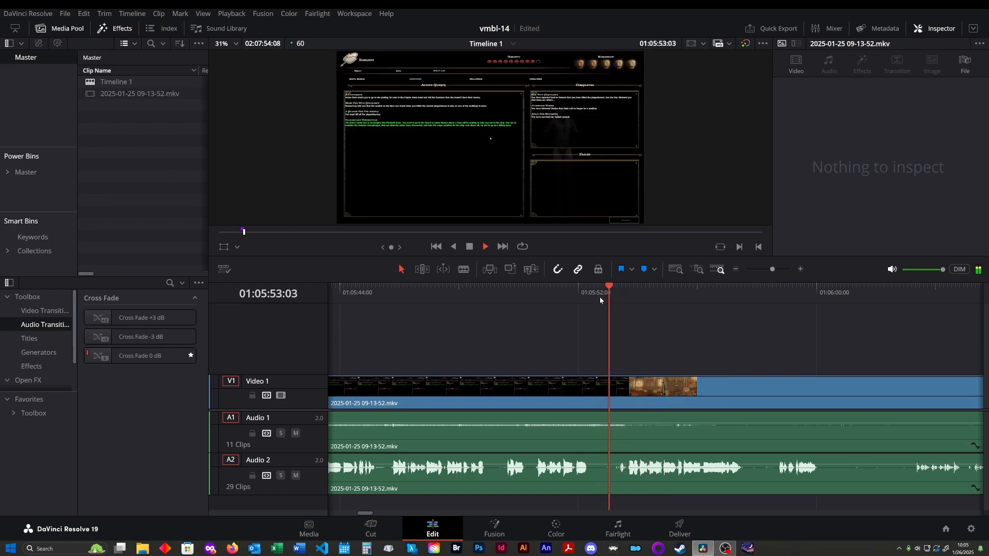
pyautogui.press('space')
pyautogui.press('space')
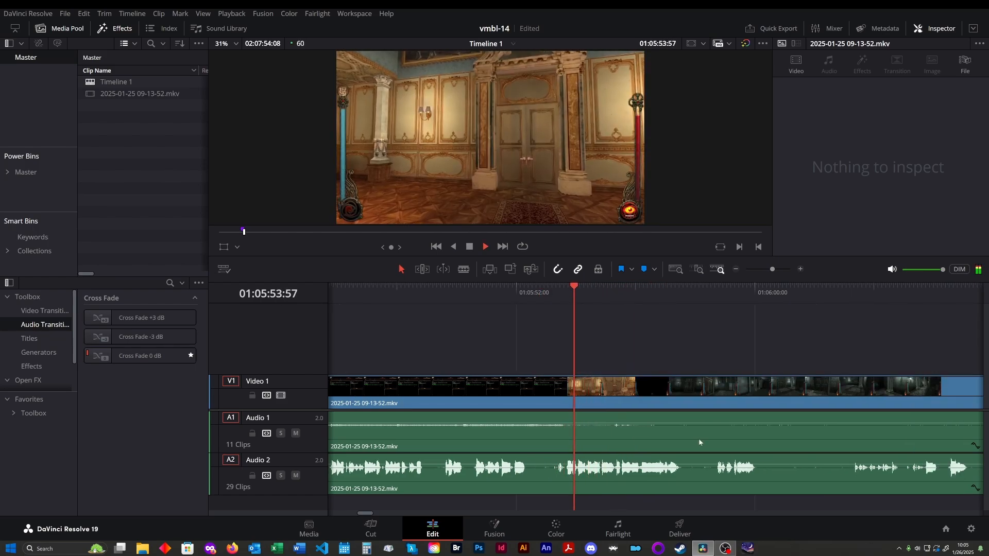
# - Cut the short silent piece out of Audio 2 around 01:05:58 and play back across the gap
pyautogui.press('b')
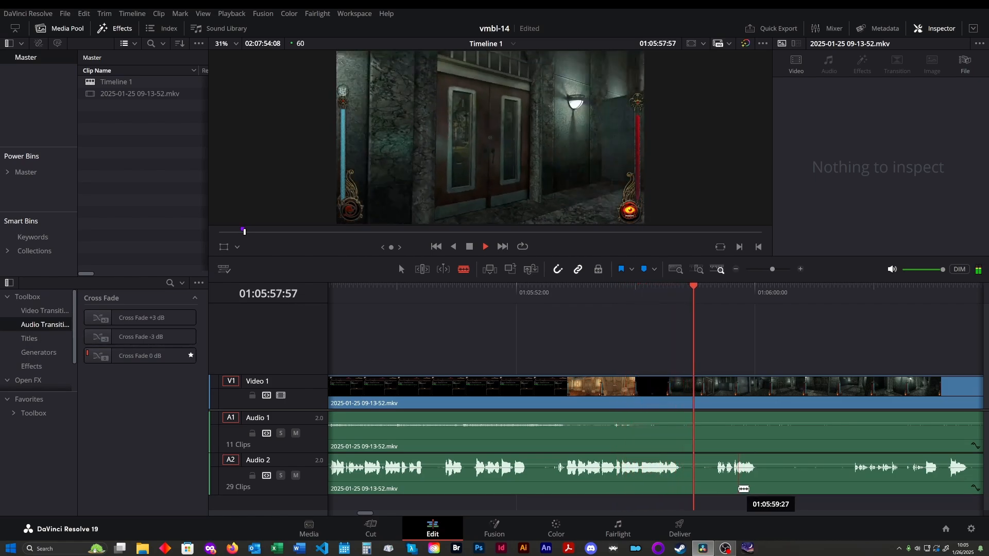
pyautogui.press('space')
pyautogui.click(689, 475)
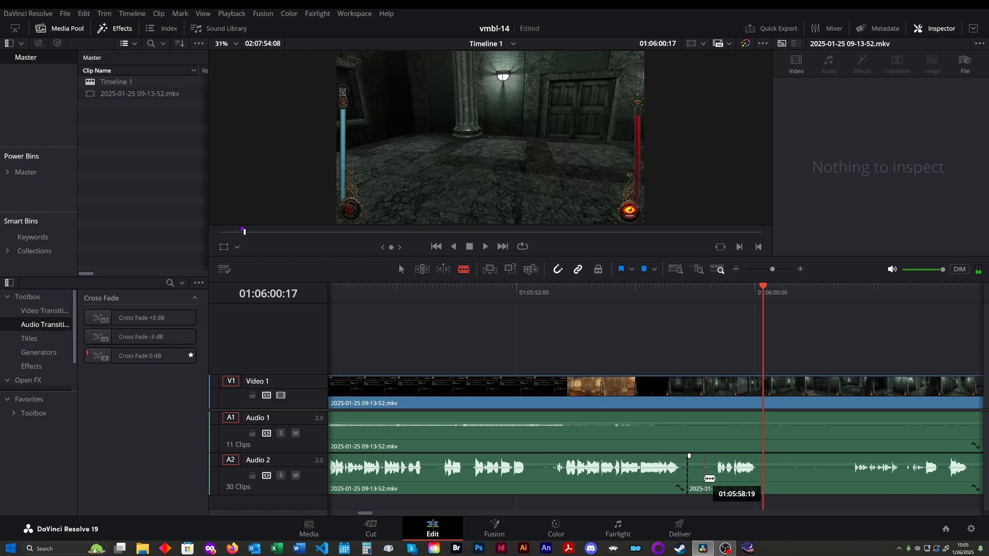
pyautogui.click(702, 479)
pyautogui.keyDown('ctrl'); pyautogui.click(695, 492); pyautogui.keyUp('ctrl')
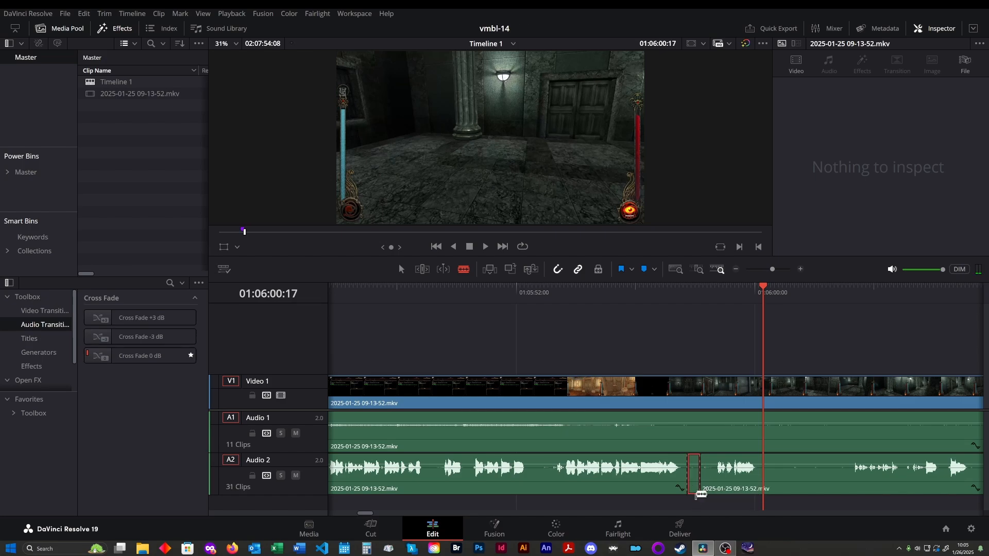
pyautogui.press('BackSpace')
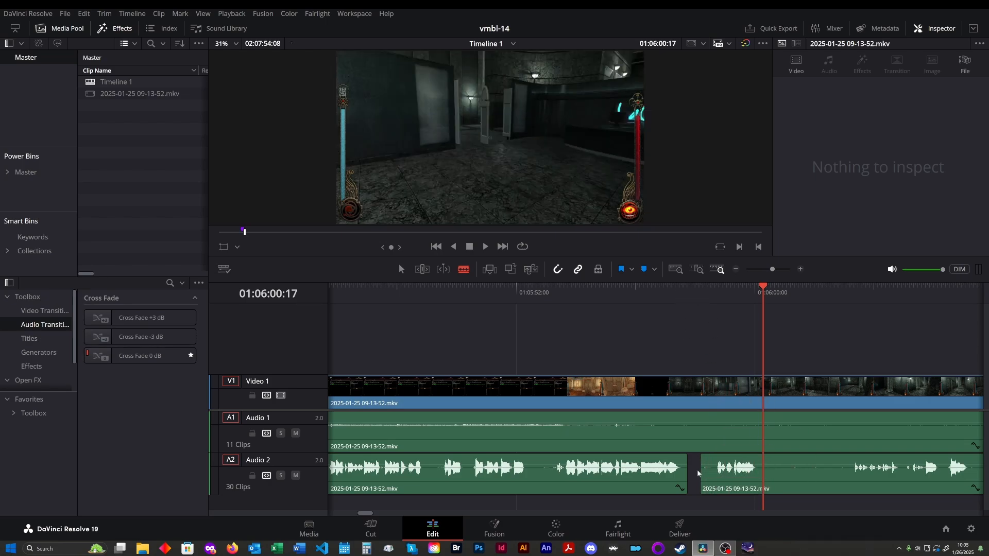
pyautogui.click(660, 294)
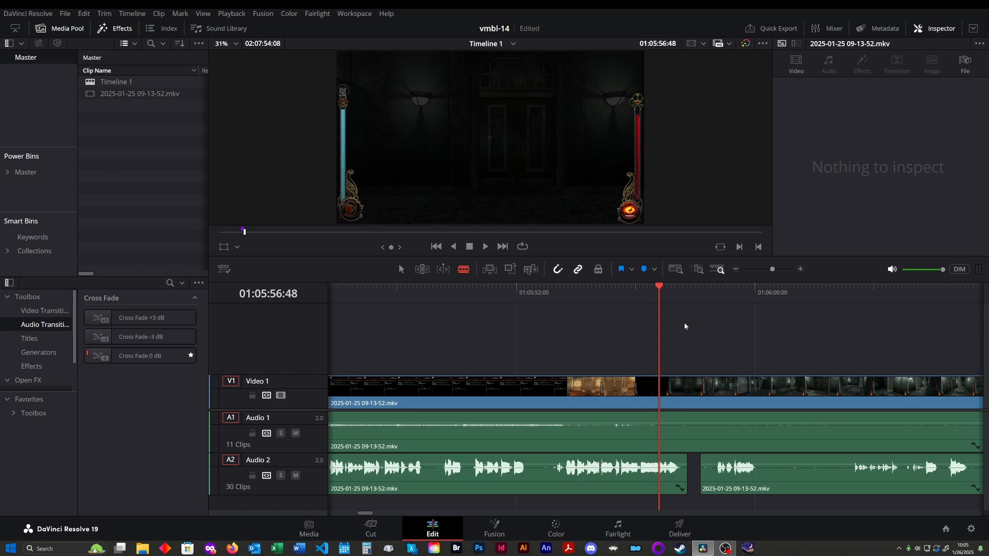
pyautogui.press('space')
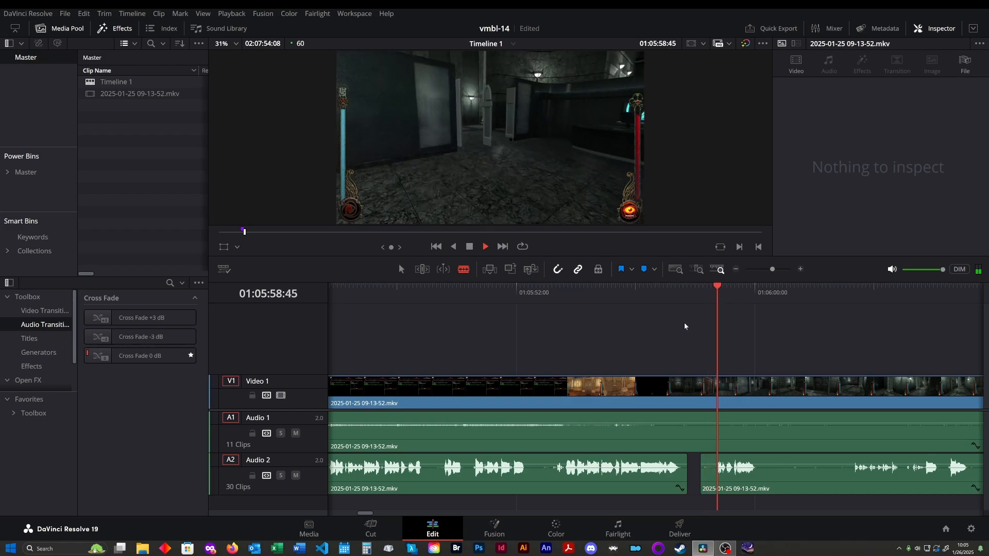
pyautogui.press('space')
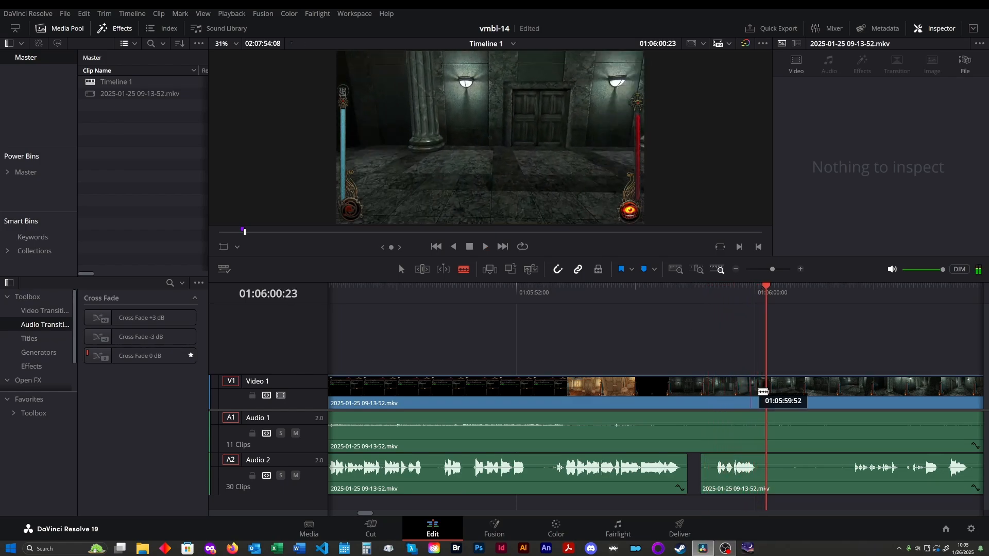
# - Split out and delete the silent stretch of Audio 2 from about 01:06:00 to 01:06:03
pyautogui.hotkey('ctrl', 'b')
pyautogui.press('space')
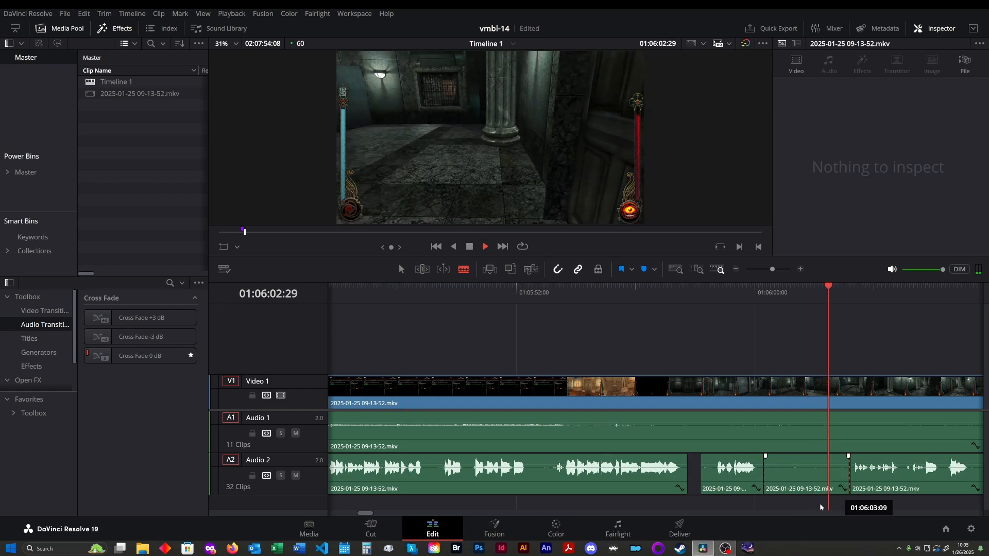
pyautogui.click(812, 490)
pyautogui.press('BackSpace')
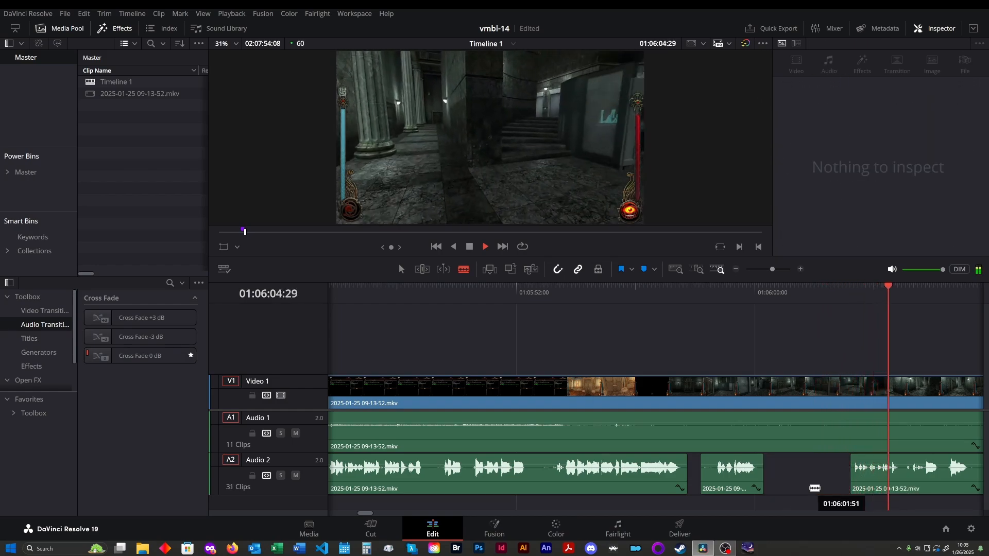
# - Split Audio 2 at about 01:06:10:30 and 01:06:14:00 and delete the silent piece between the cuts
pyautogui.hscroll(5, 757, 482)
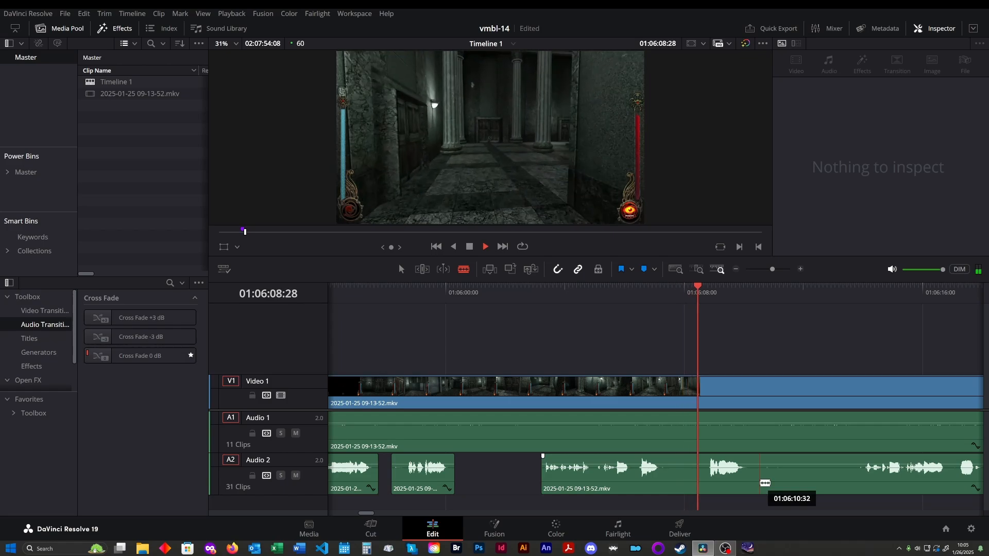
pyautogui.click(760, 484)
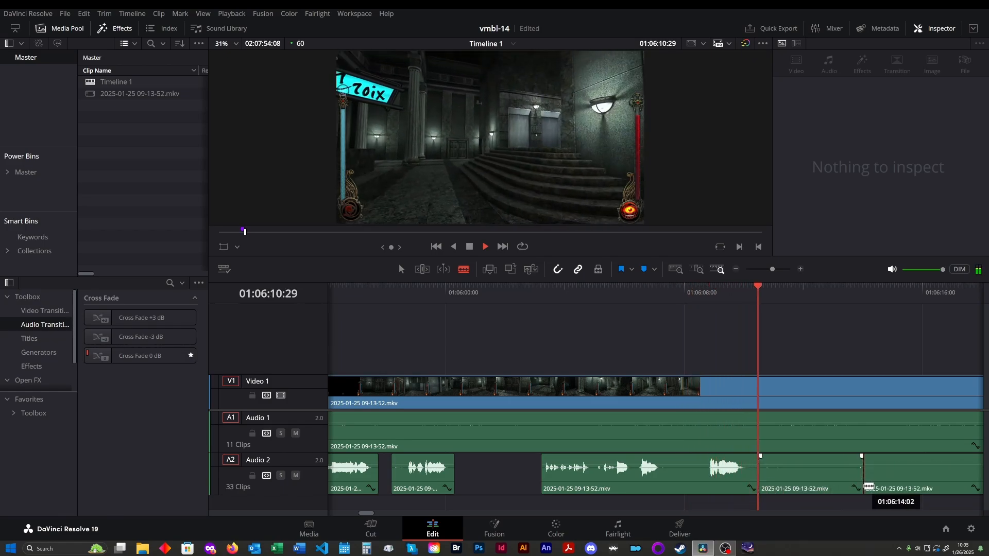
pyautogui.click(864, 486)
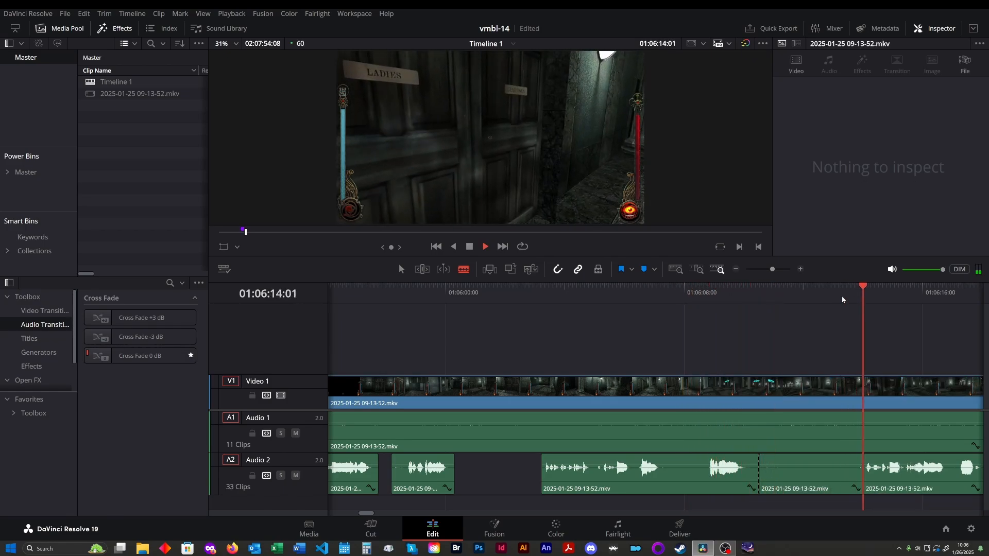
pyautogui.press('space')
pyautogui.click(812, 487)
pyautogui.press('BackSpace')
# - Play on and delete the silent piece of Audio 2 between about 01:06:23:30 and 01:06:26:00
pyautogui.press('space')
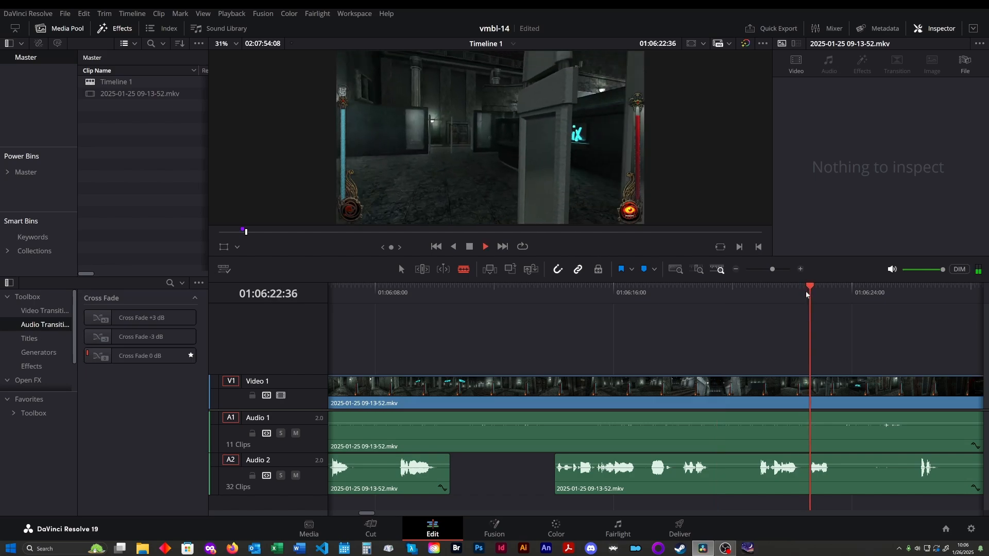
pyautogui.click(716, 482)
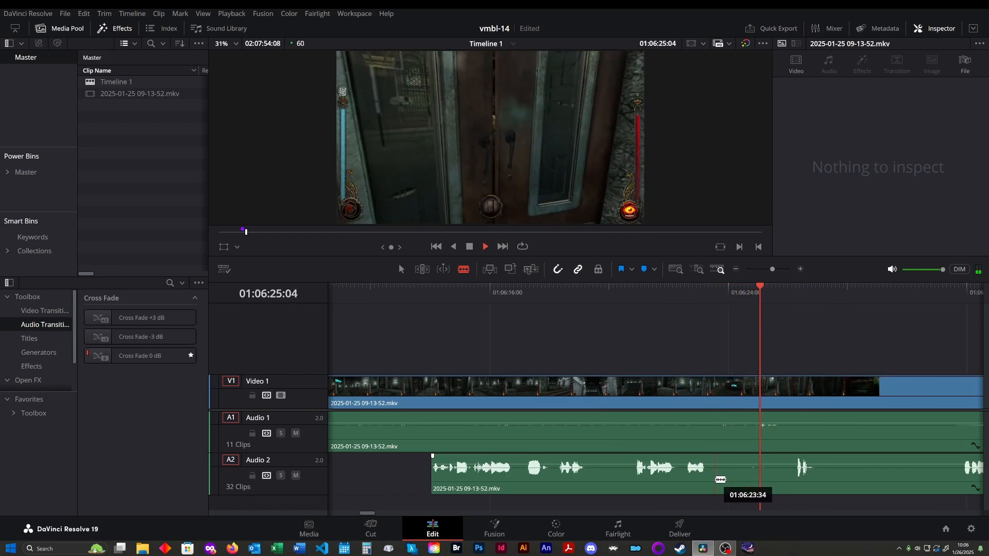
pyautogui.click(788, 482)
pyautogui.press('BackSpace')
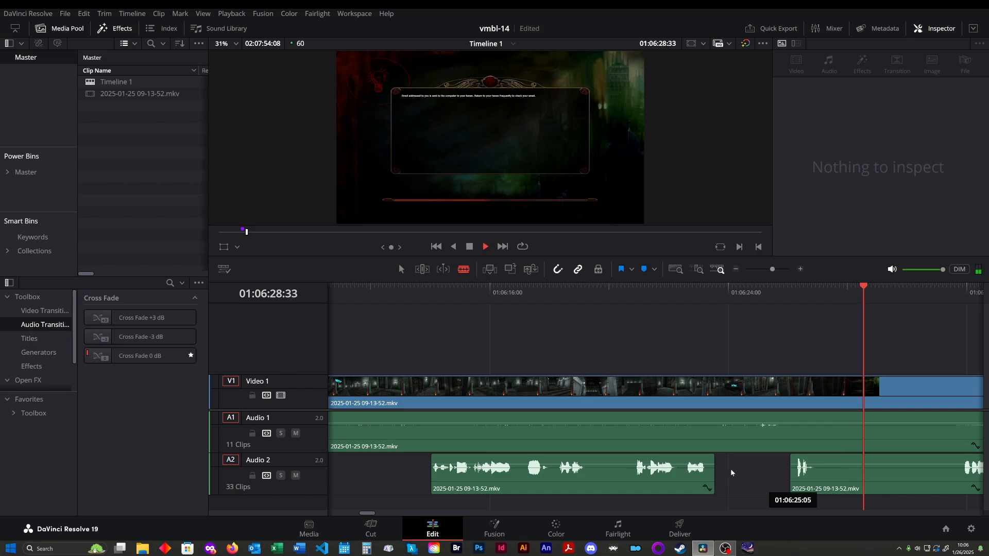
pyautogui.press('space')
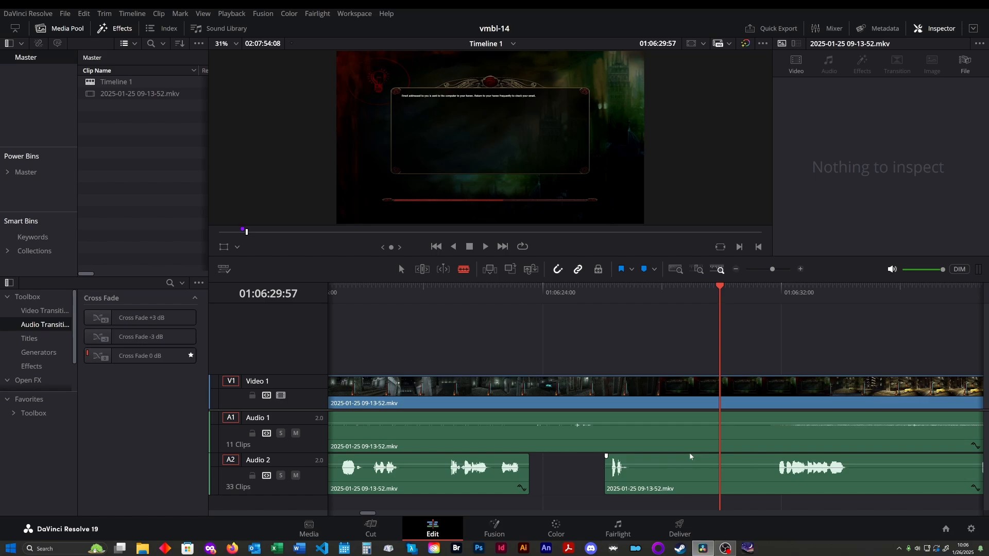
# - Review the loading screen section, replaying it from 01:06:25:47 into the street scene
pyautogui.press('space')
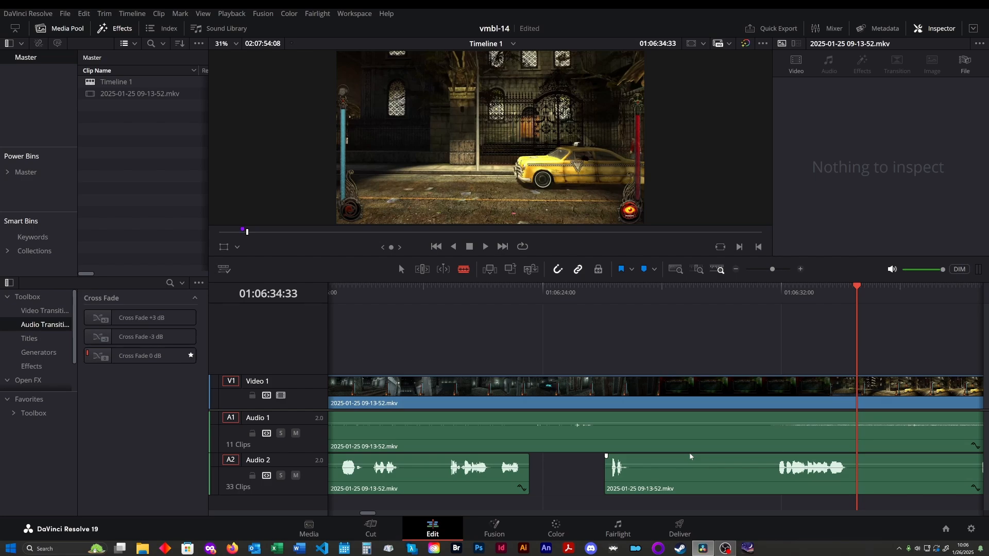
pyautogui.hscroll(5, 686, 420)
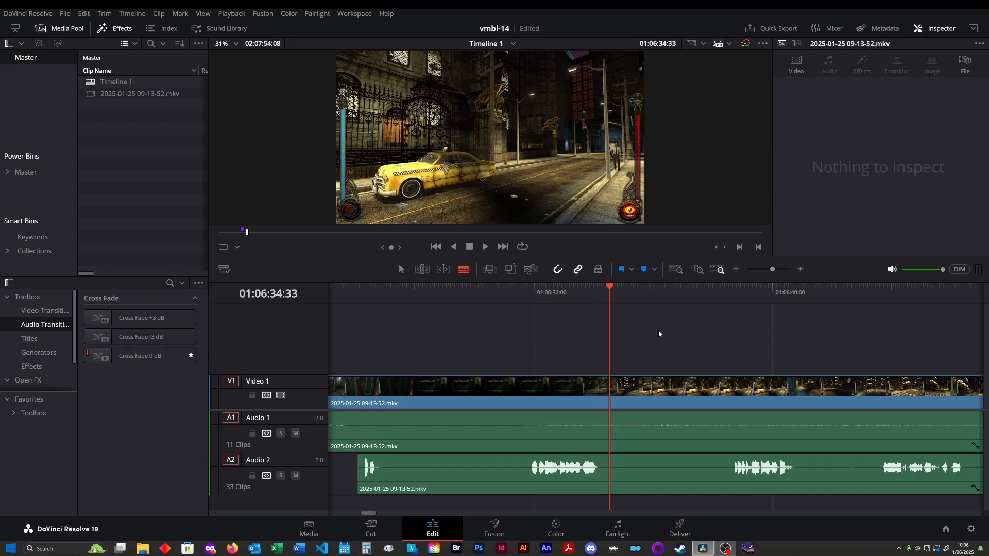
pyautogui.click(349, 298)
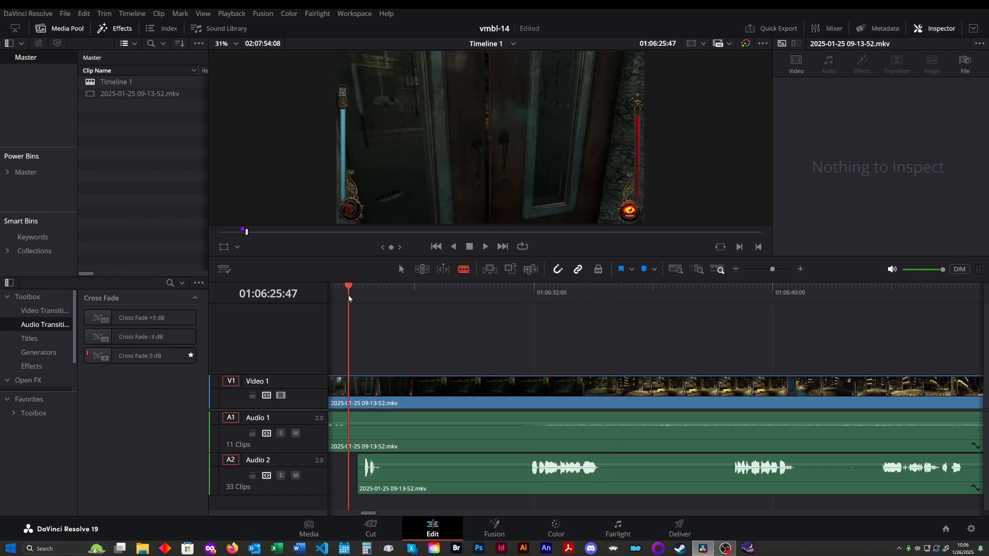
pyautogui.press('space')
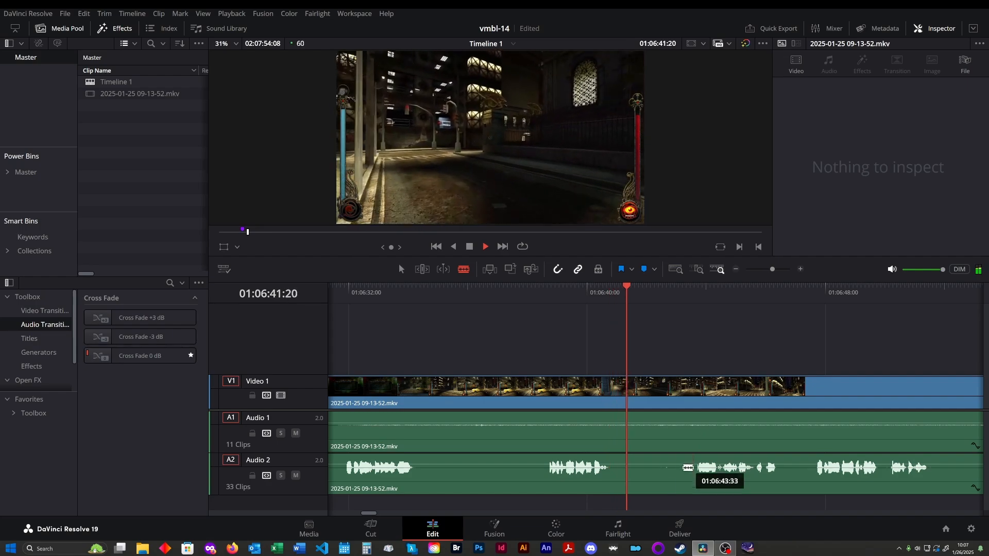
# - Split Audio 2 at about 01:06:41:00 and 01:06:43:30 and delete the silent piece between the cuts
pyautogui.click(617, 474)
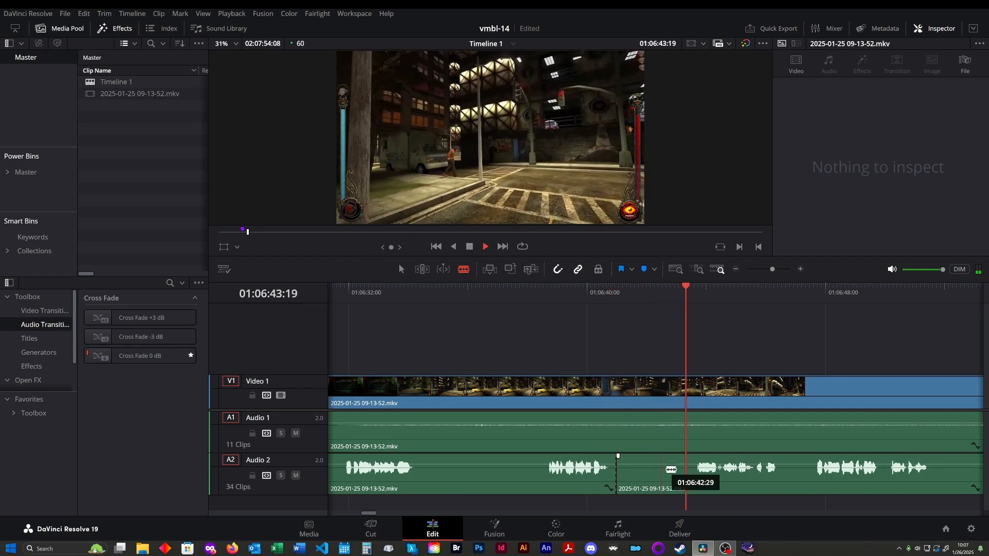
pyautogui.click(691, 470)
pyautogui.click(670, 488)
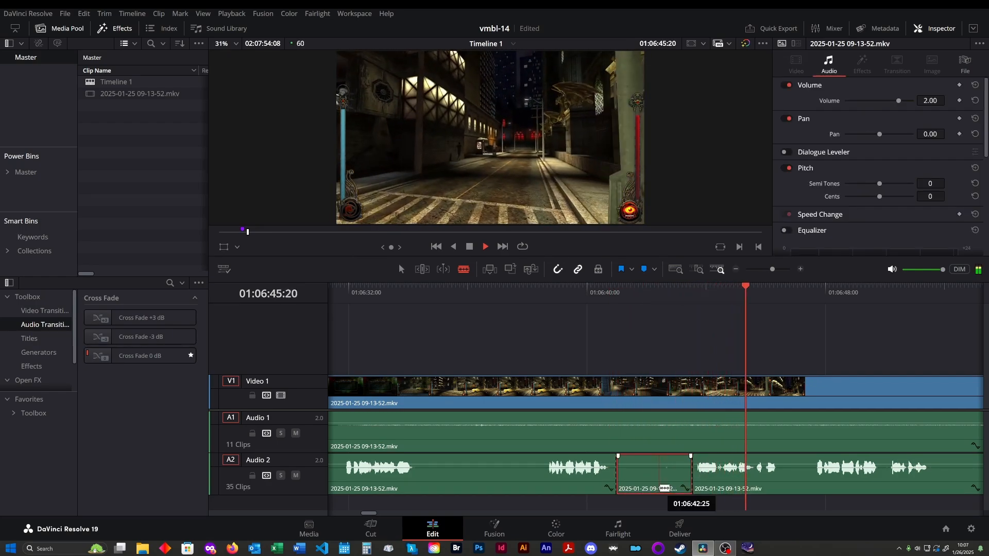
pyautogui.press('BackSpace')
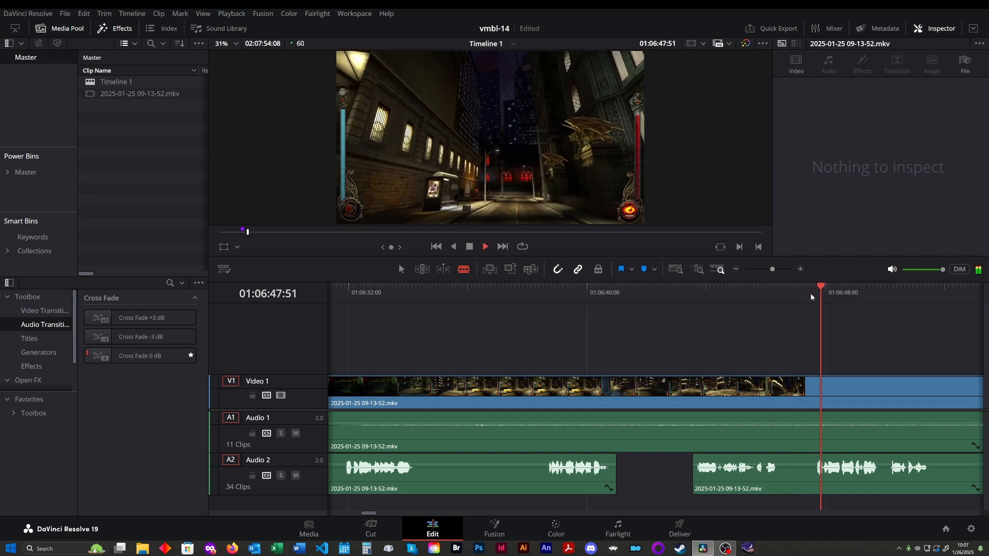
# - Review the Downtown LA map section between about 01:06:50 and 01:07:02 for where the map appears and the narration pauses
pyautogui.hscroll(3, 565, 345)
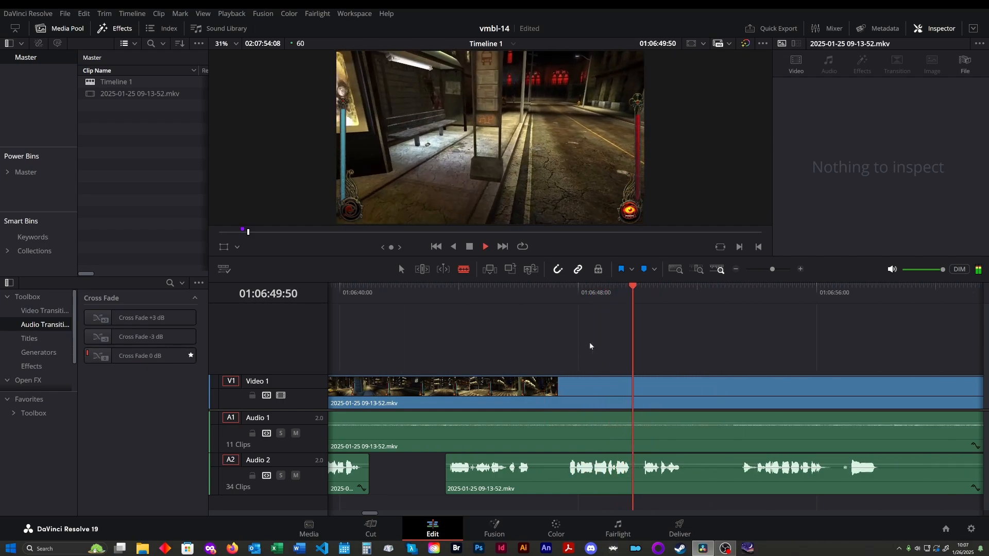
pyautogui.click(737, 294)
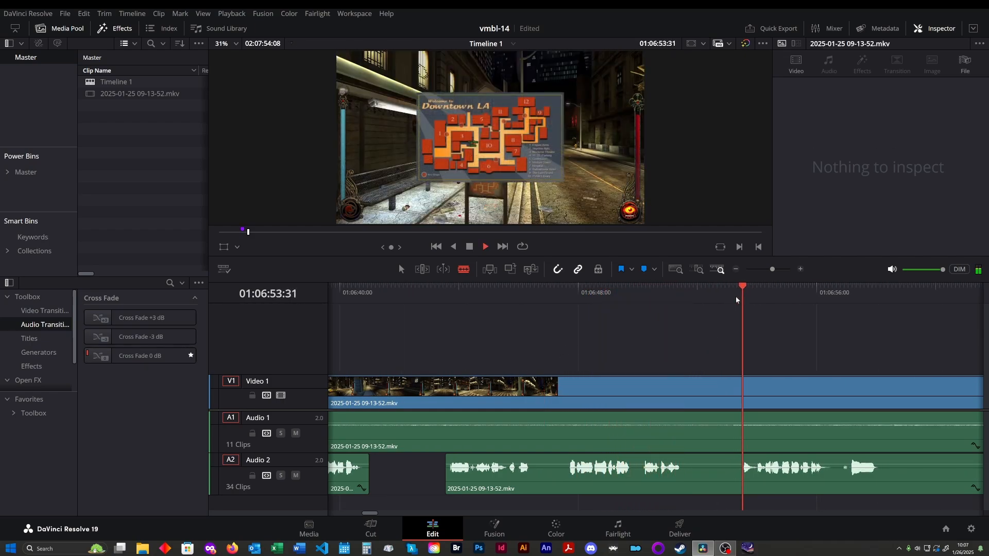
pyautogui.click(660, 287)
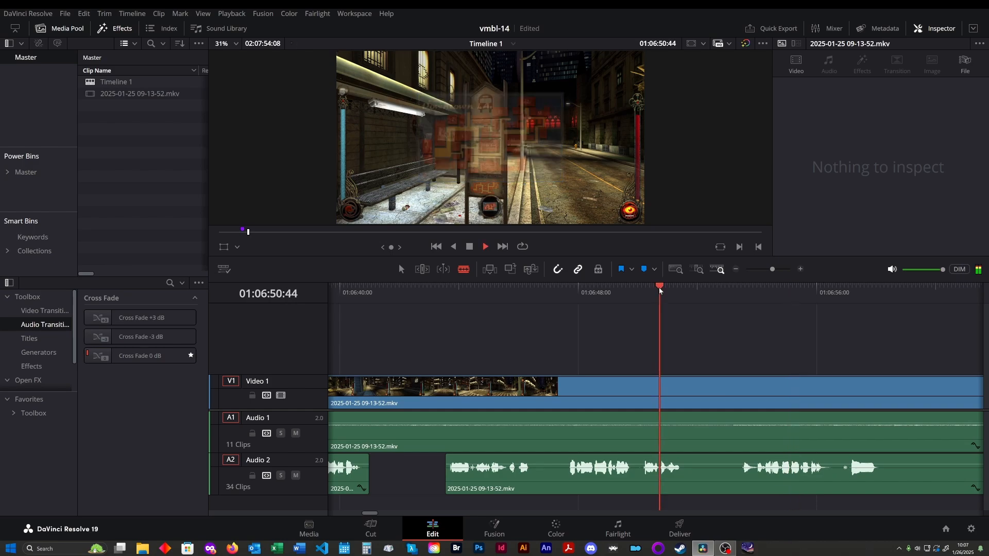
pyautogui.press('space')
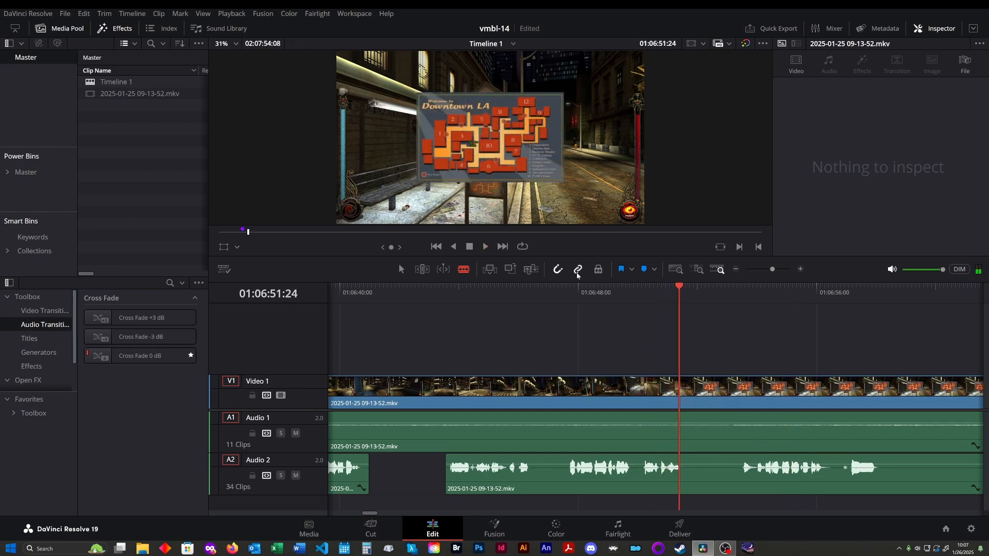
pyautogui.press('space')
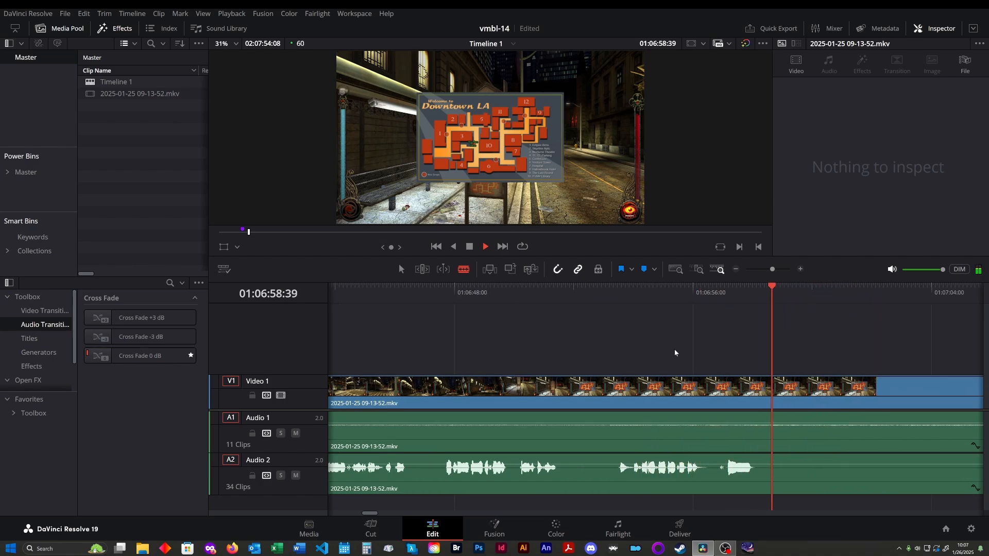
pyautogui.hotkey('ctrl', '-')
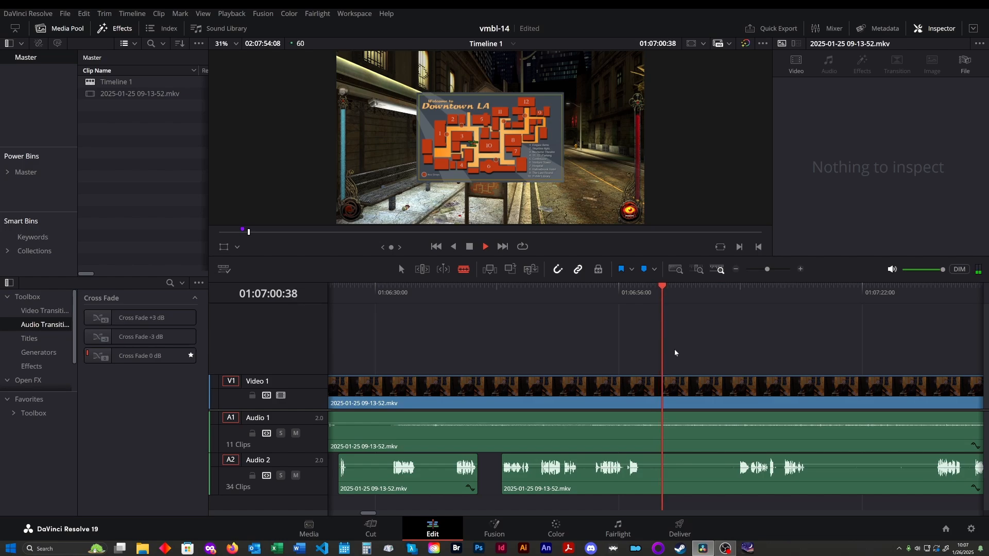
pyautogui.press('space')
pyautogui.hotkey('ctrl', '=')
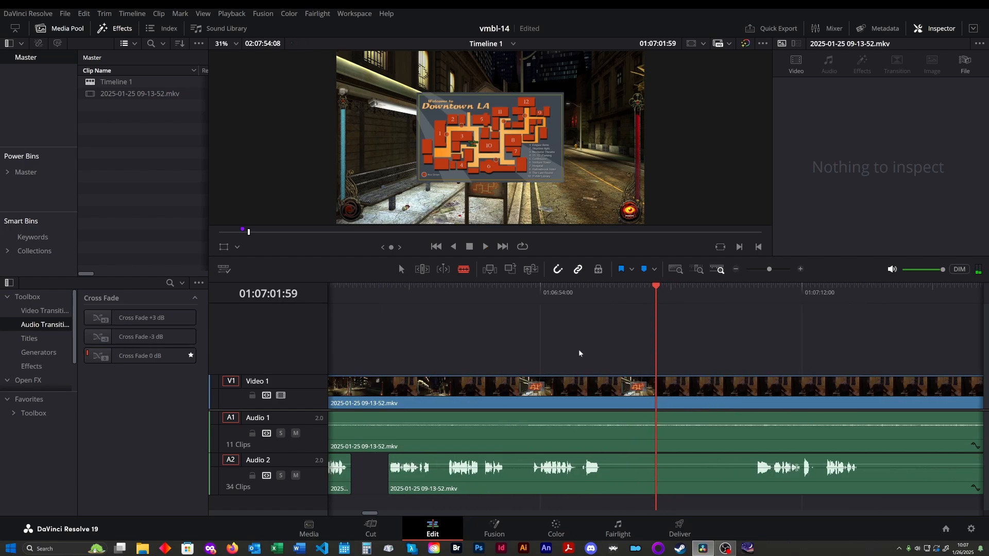
pyautogui.hotkey('ctrl', '=')
# - Split the Video 1, Audio 1 and Audio 2 clips at 01:06:51:50, where the Downtown LA map is fully shown
pyautogui.click(409, 292)
pyautogui.press('space')
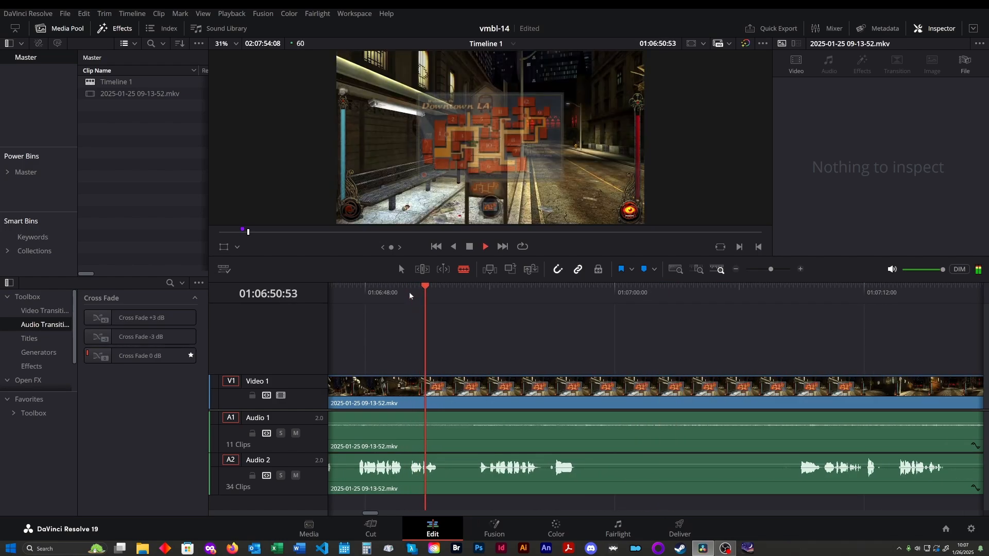
pyautogui.press('space')
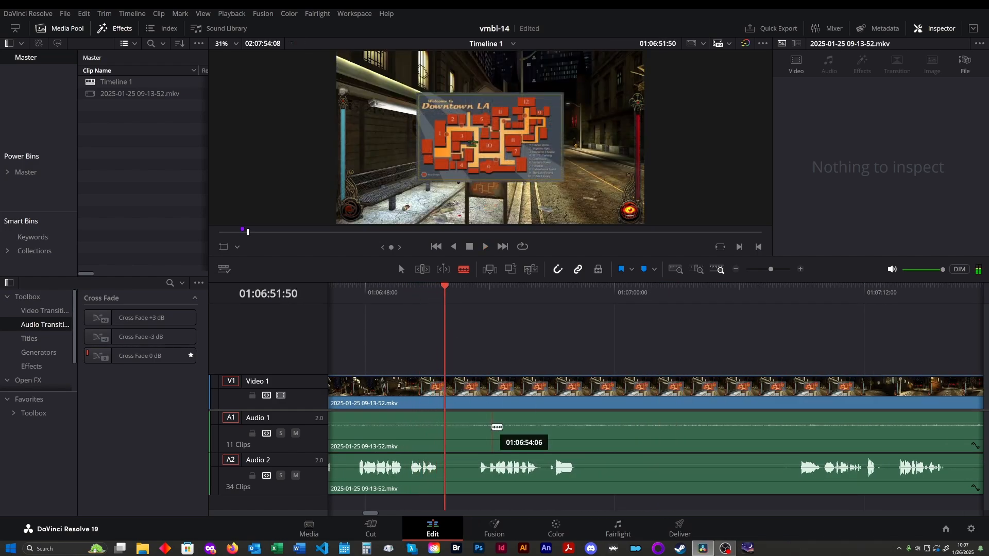
pyautogui.click(449, 470)
pyautogui.click(448, 435)
pyautogui.click(448, 392)
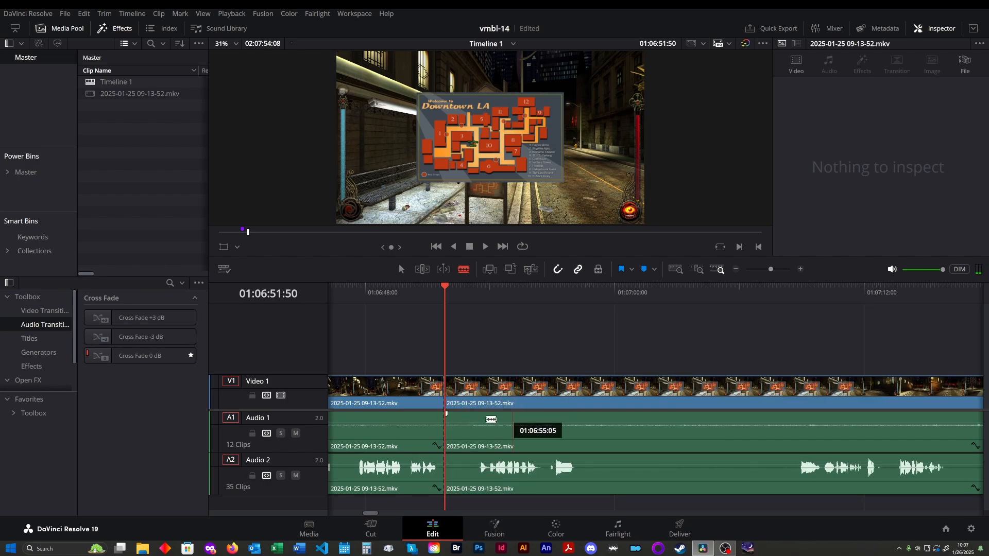
# - Split all tracks at about 01:07:08:50, just before the narration resumes, and ripple delete the map section back to the 01:06:51:50 cut
pyautogui.moveTo(650, 293); pyautogui.dragTo(706, 305)
pyautogui.moveTo(780, 319); pyautogui.dragTo(805, 322)
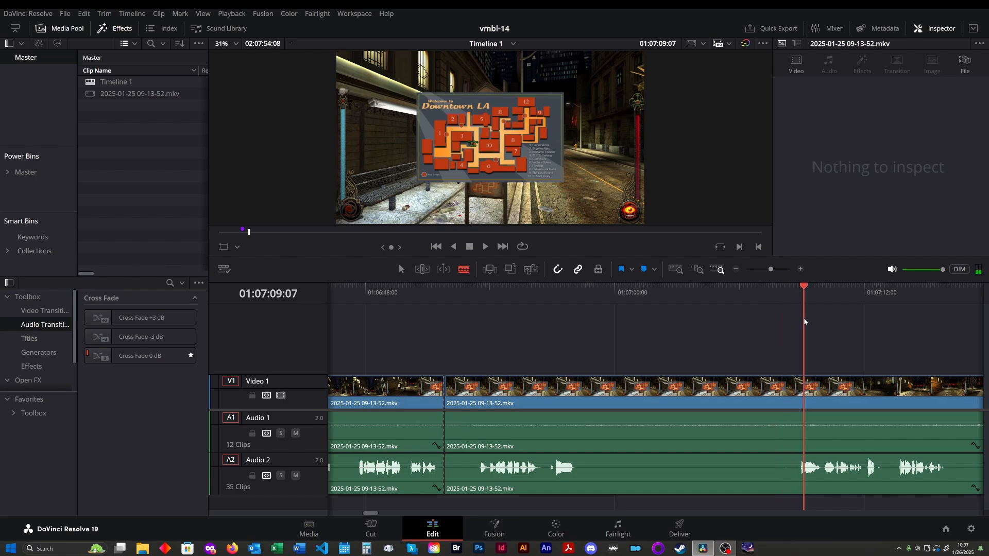
pyautogui.press('space')
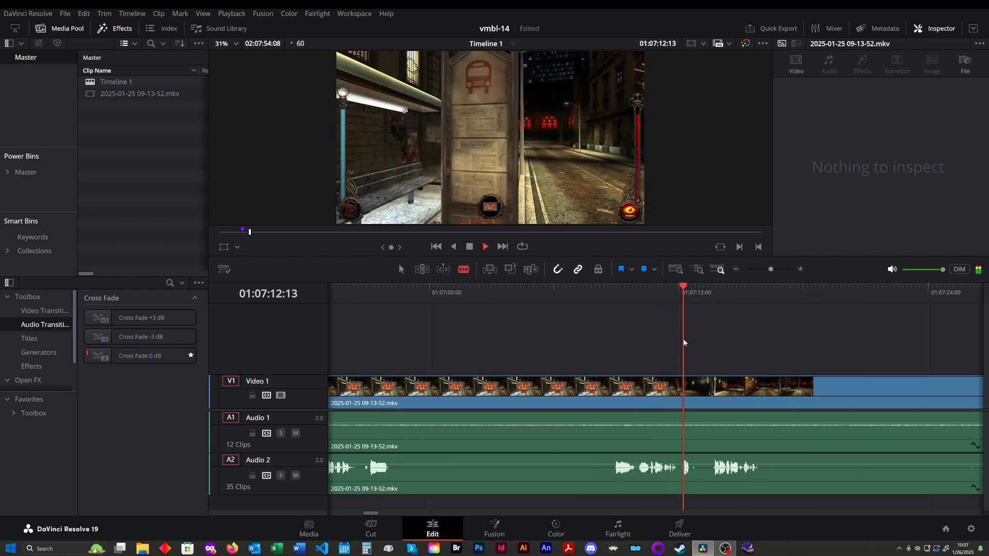
pyautogui.press('space')
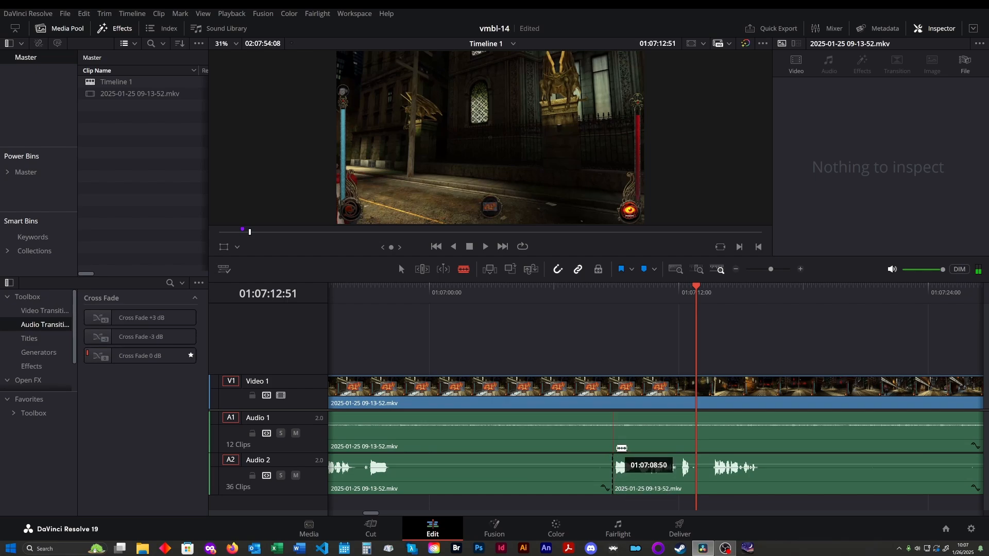
pyautogui.click(614, 469)
pyautogui.click(613, 404)
pyautogui.moveTo(492, 345); pyautogui.dragTo(540, 474)
pyautogui.press('Delete')
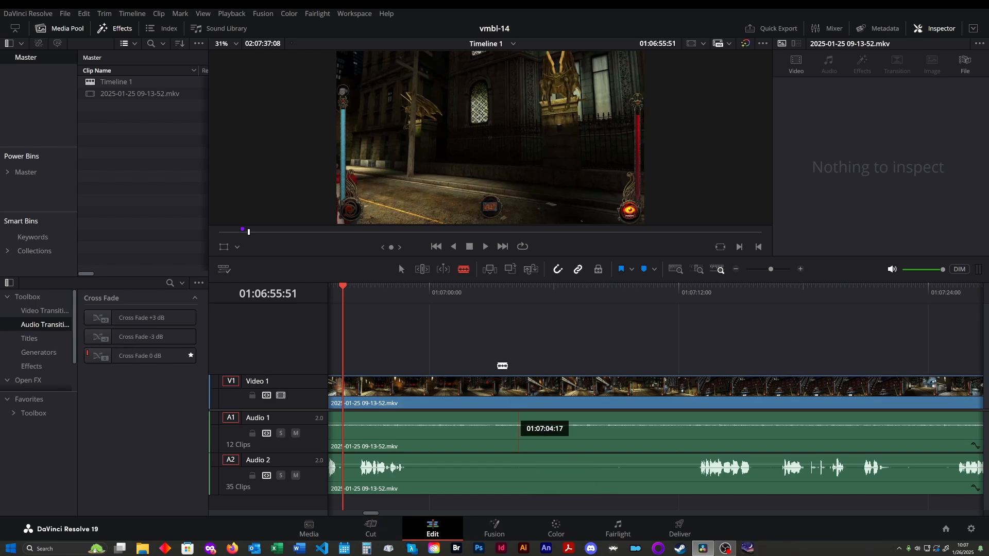
# - Add a Cross Fade 0 dB to the Audio 1 cut at 01:06:51:50 and play back the transition
pyautogui.click(437, 247)
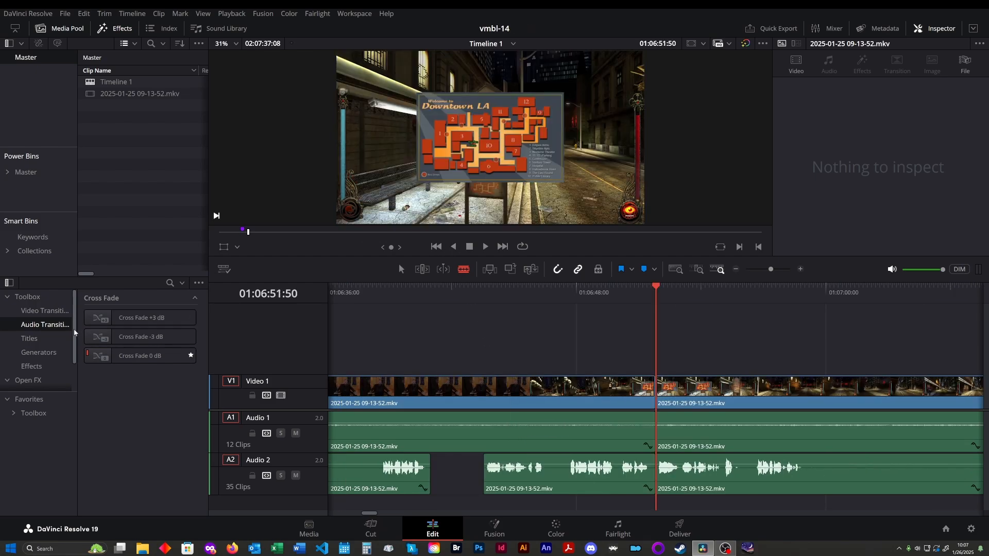
pyautogui.click(635, 293)
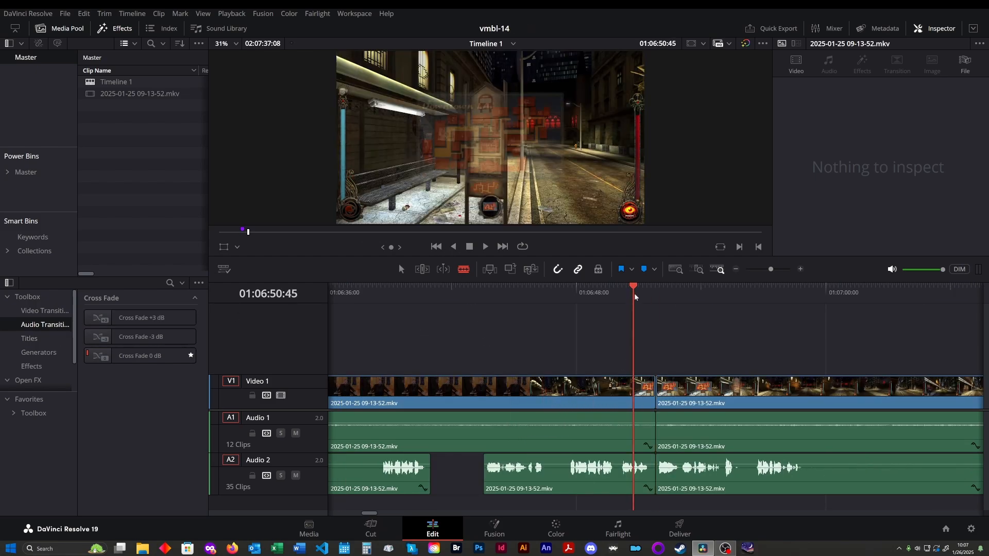
pyautogui.press('space')
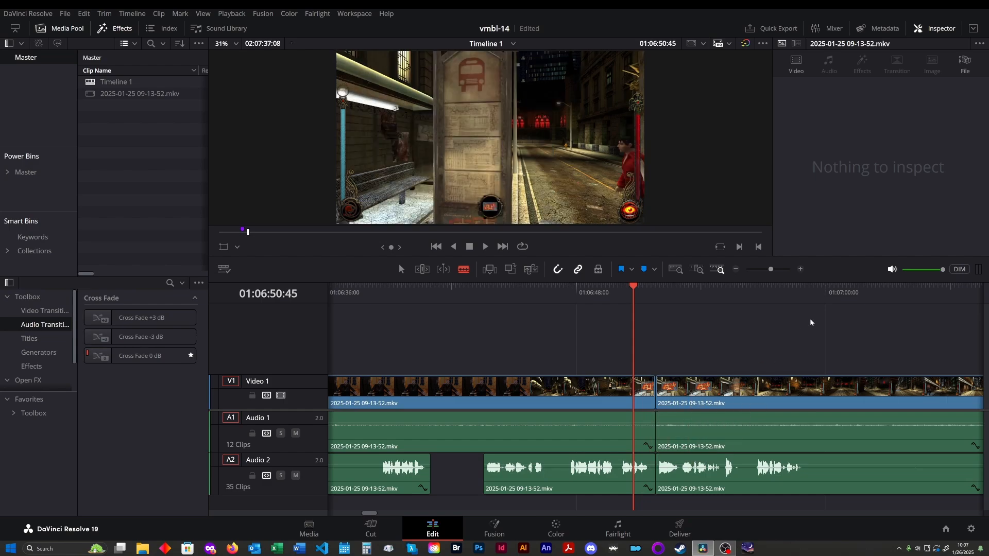
pyautogui.press('space')
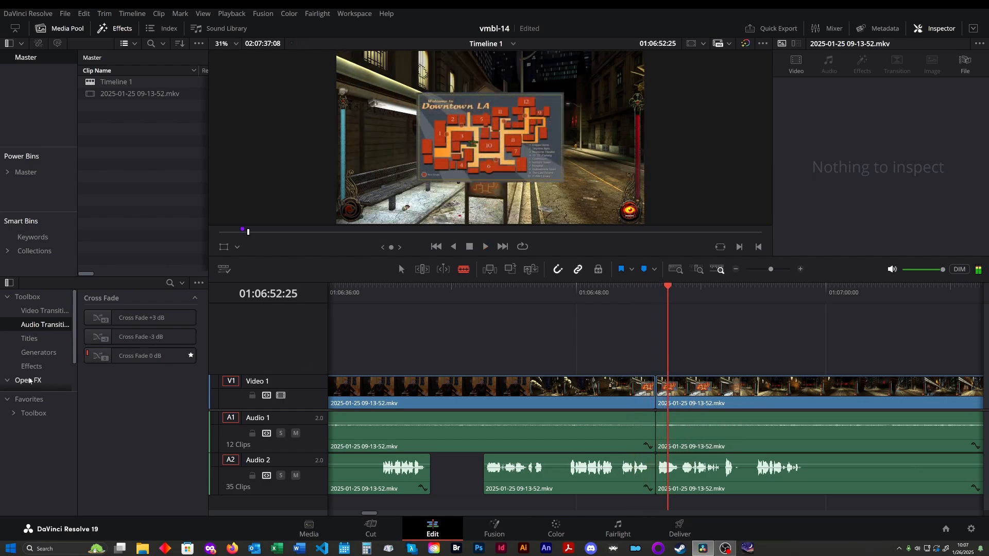
pyautogui.moveTo(136, 355); pyautogui.dragTo(656, 427)
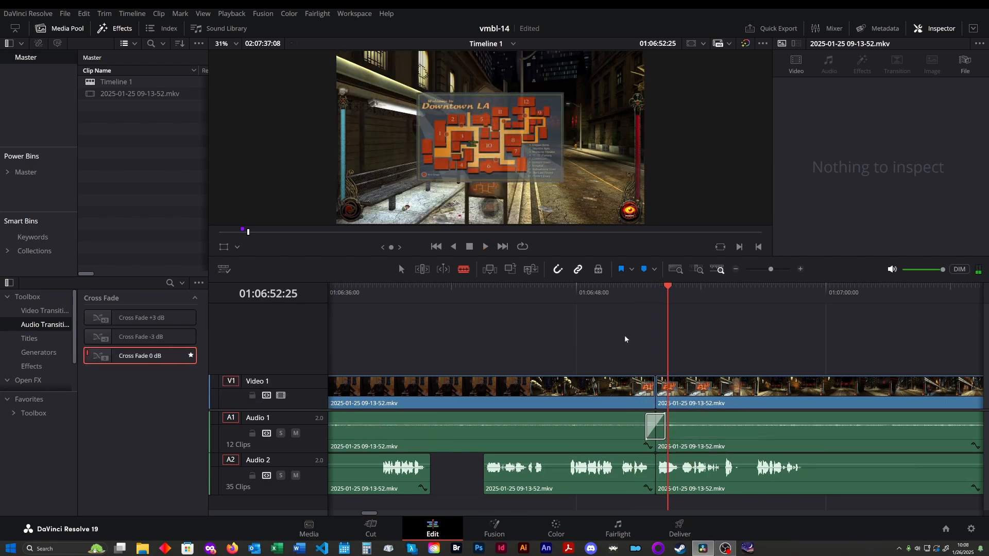
pyautogui.click(615, 298)
pyautogui.press('space')
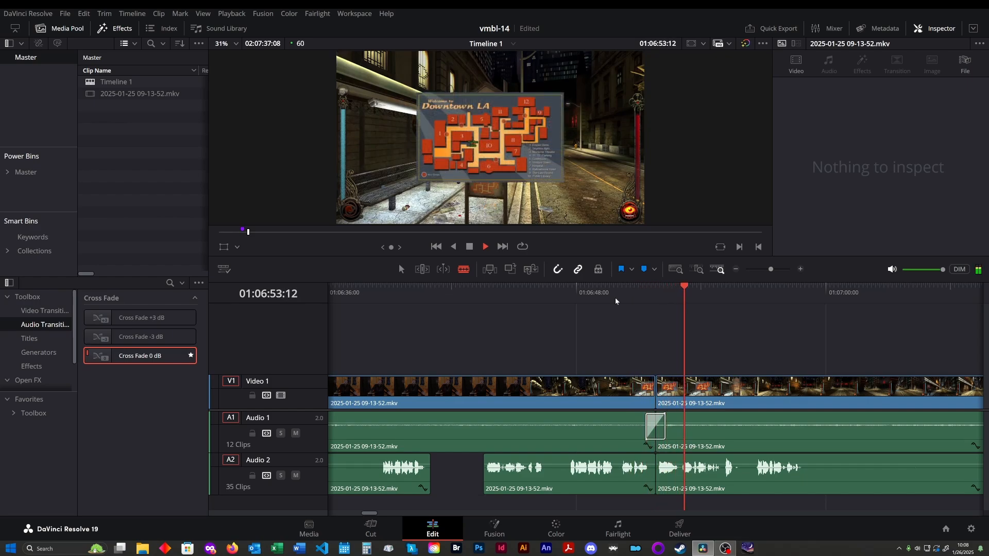
# - Split Audio 2 at about 01:06:59:06 and 01:07:12:50 and delete the silent piece between the cuts
pyautogui.hscroll(2, 736, 320)
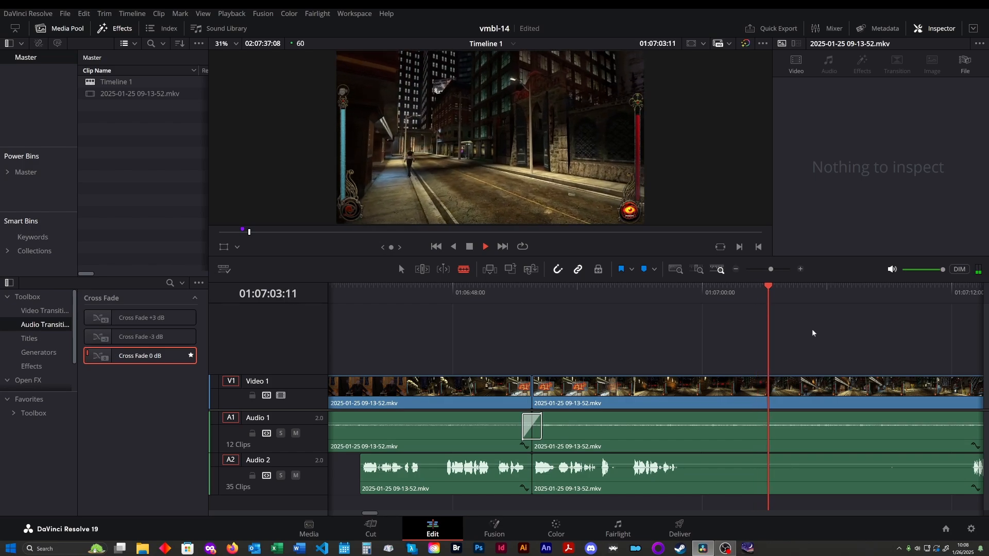
pyautogui.press('space')
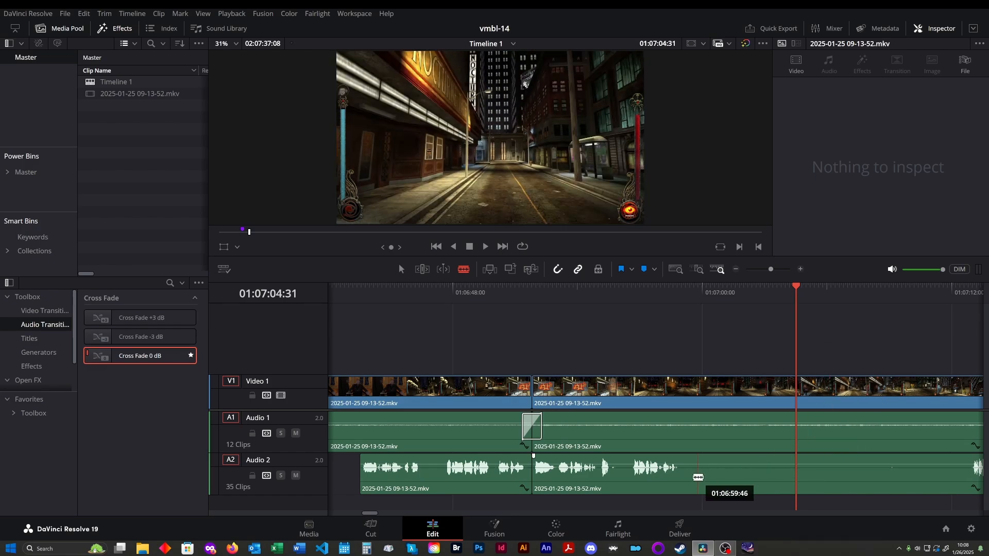
pyautogui.click(684, 470)
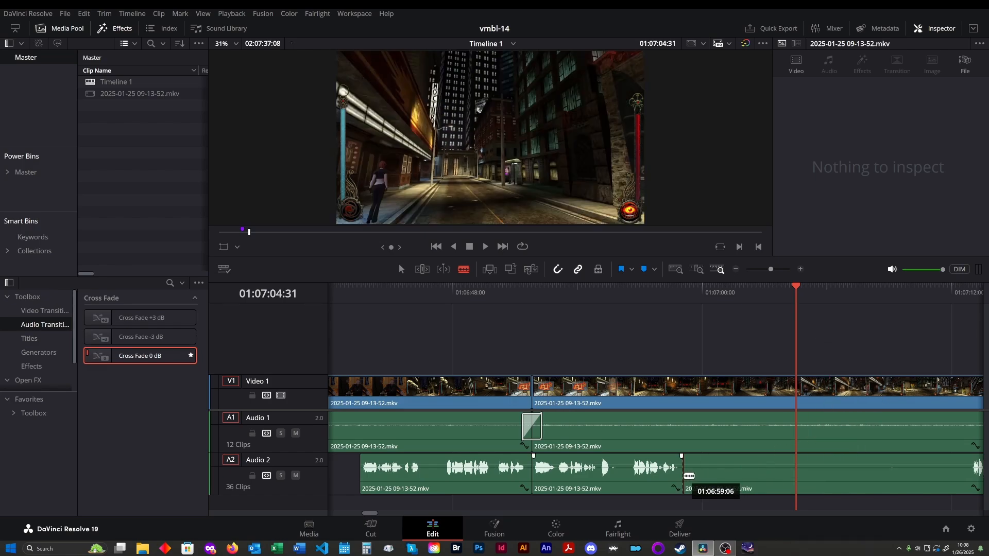
pyautogui.click(969, 482)
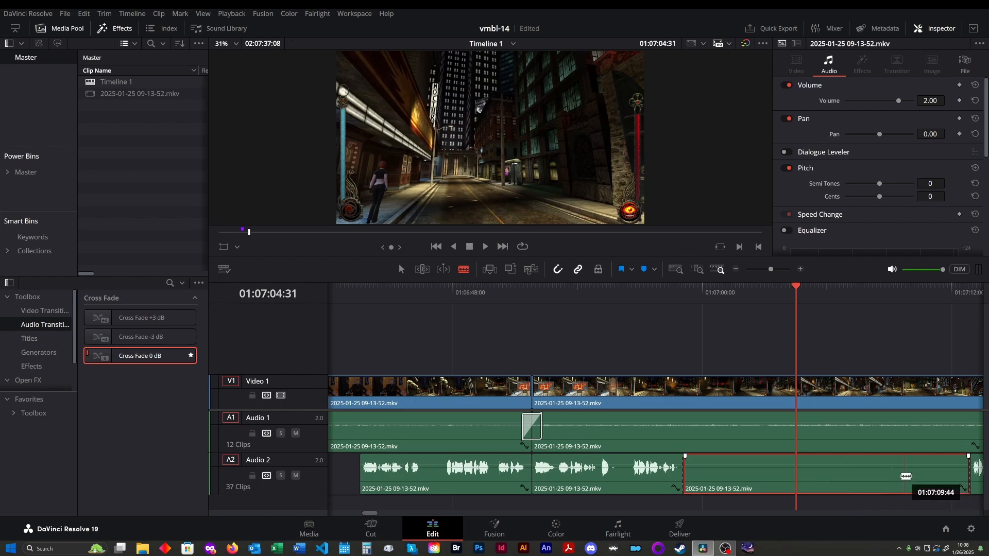
pyautogui.press('BackSpace')
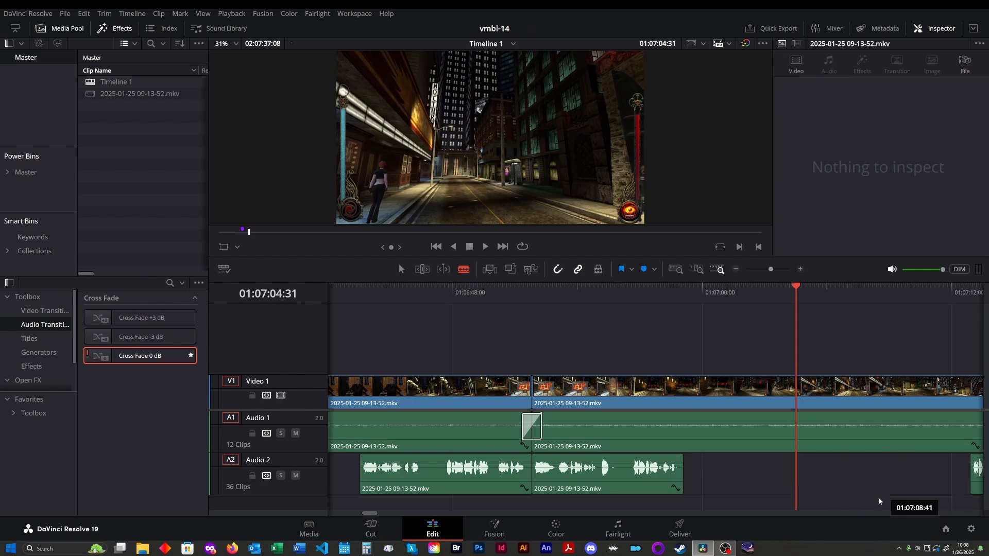
# - Play the apartment building narration, split Audio 2 at about 01:07:18:10 and 01:07:19:07, and delete the short piece between the cuts
pyautogui.press('space')
pyautogui.click(962, 290)
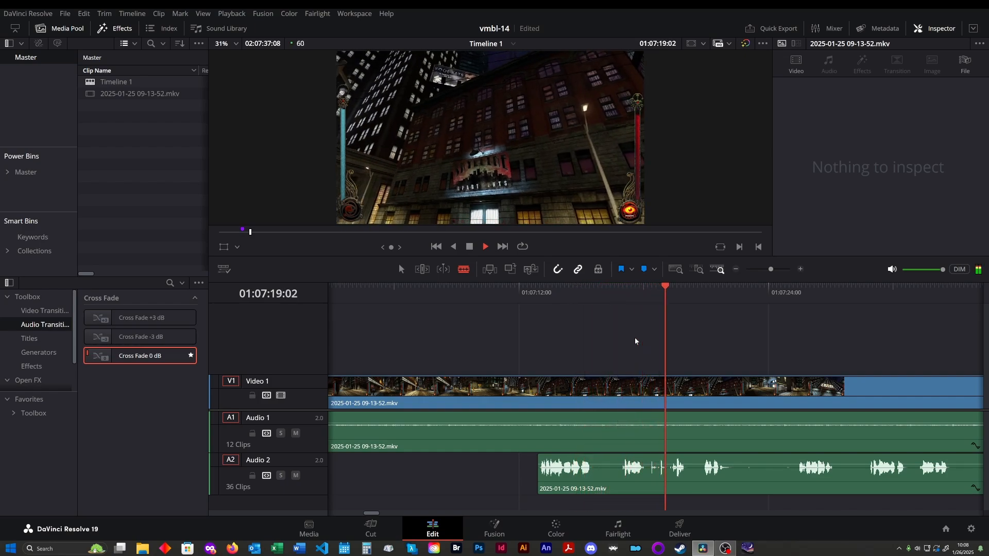
pyautogui.click(640, 298)
pyautogui.press('space')
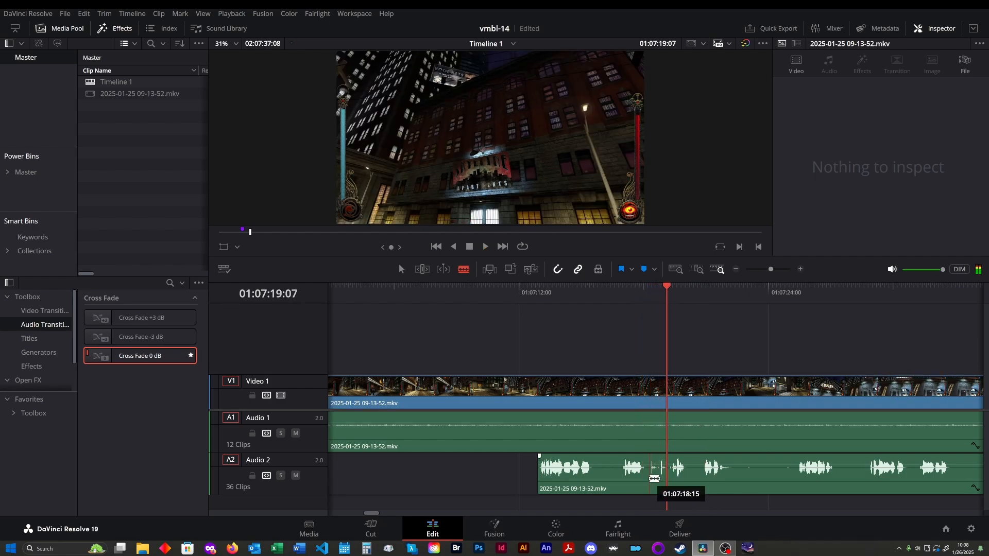
pyautogui.click(649, 477)
pyautogui.click(666, 479)
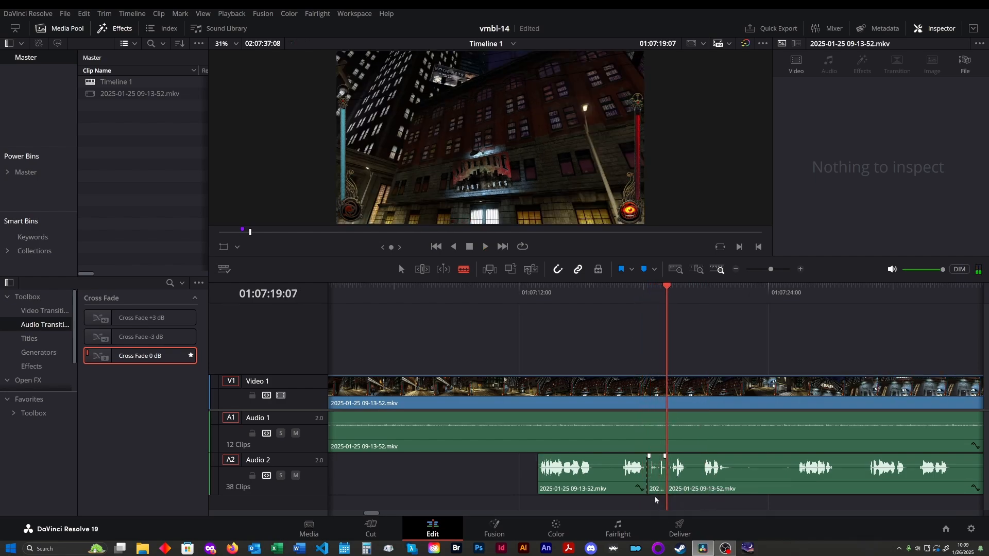
pyautogui.click(655, 473)
pyautogui.press('BackSpace')
# - Split Audio 2 at about 01:07:20:09 and move the short narration piece before the cut back against the preceding clip
pyautogui.click(613, 292)
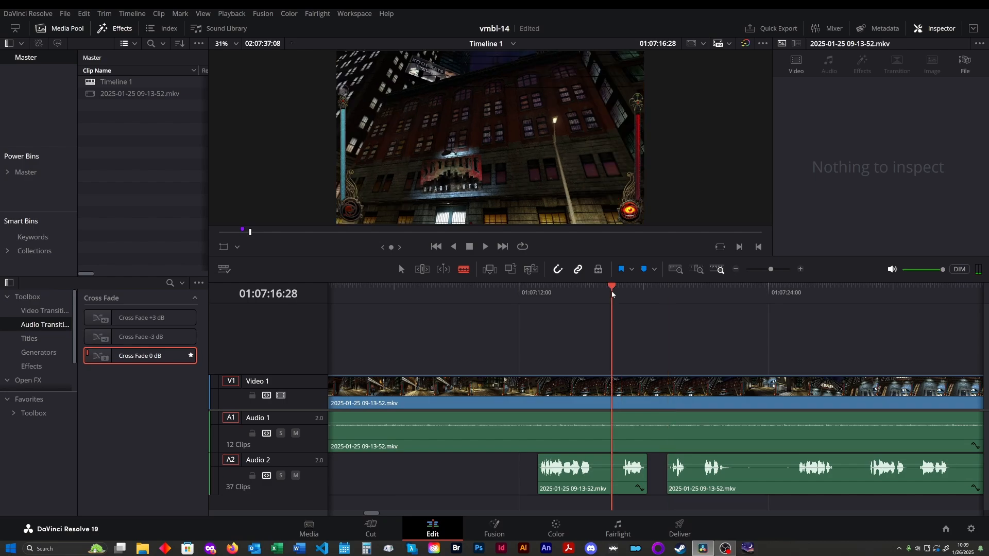
pyautogui.press('space')
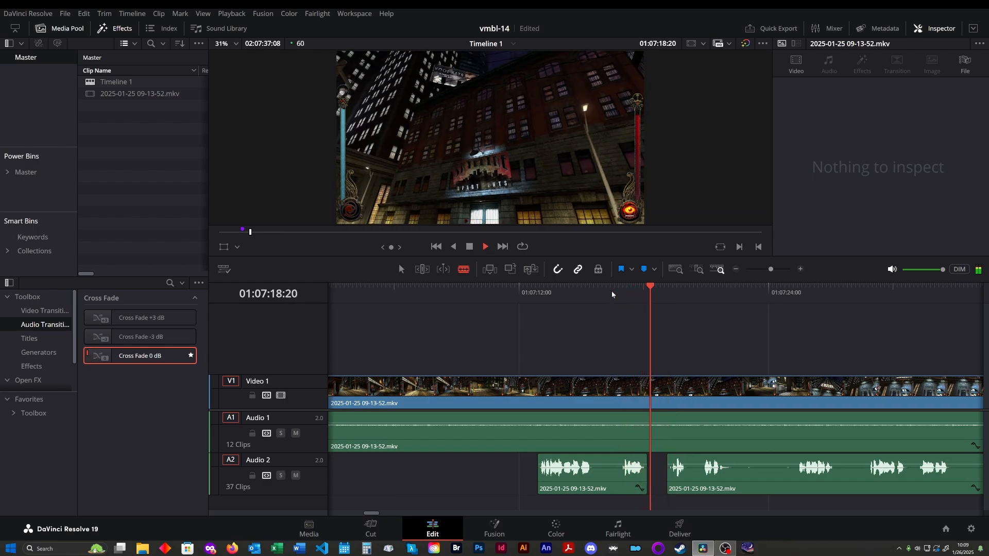
pyautogui.press('space')
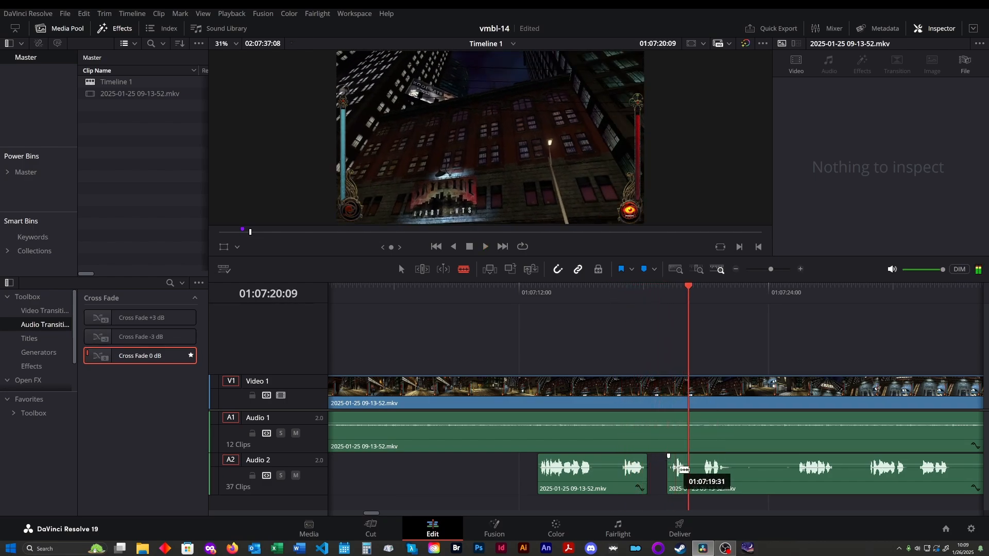
pyautogui.click(688, 476)
pyautogui.moveTo(687, 484); pyautogui.dragTo(657, 480)
pyautogui.click(611, 292)
pyautogui.press('space')
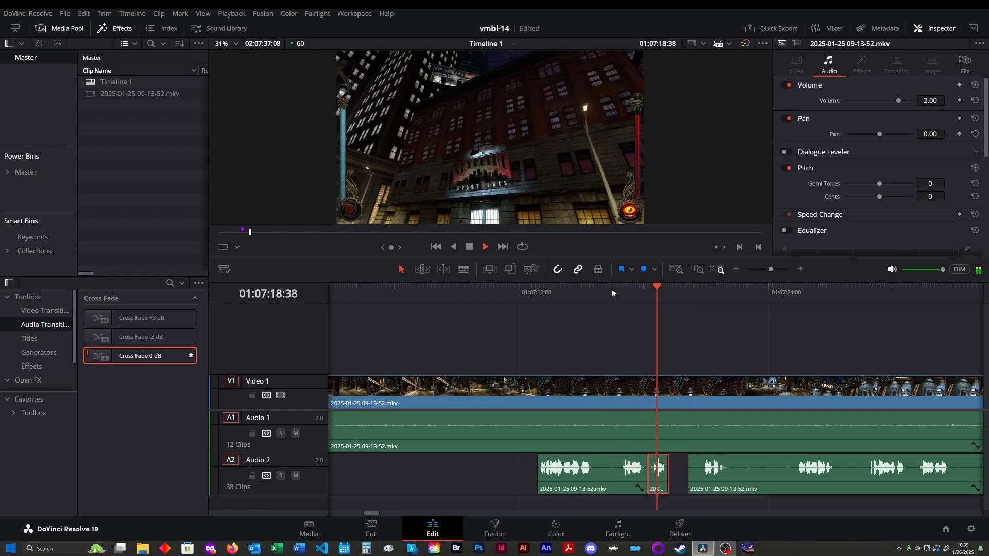
# - Split Audio 2 at about 01:07:22:37 and move the narration piece before the cut earlier, against the short piece preceding it
pyautogui.click(716, 339)
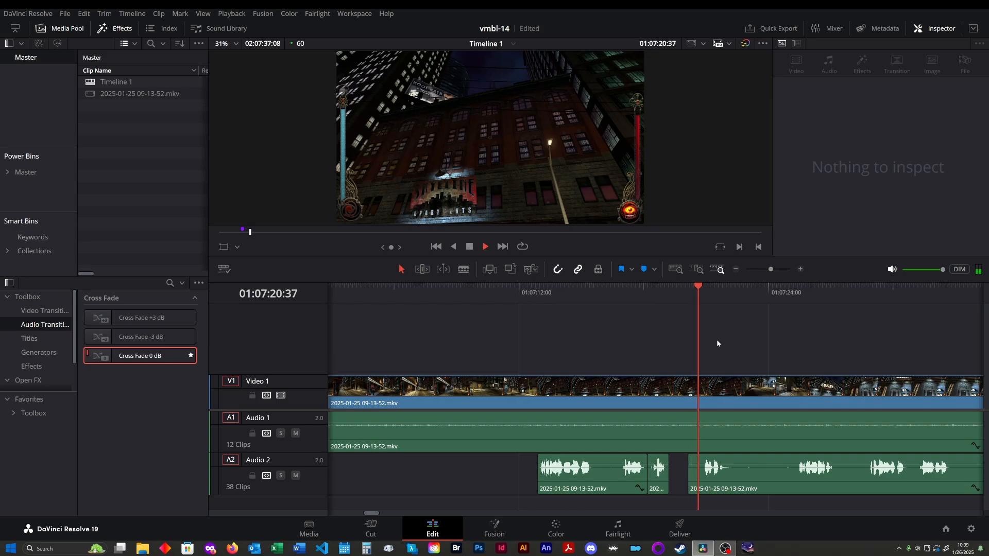
pyautogui.press('b')
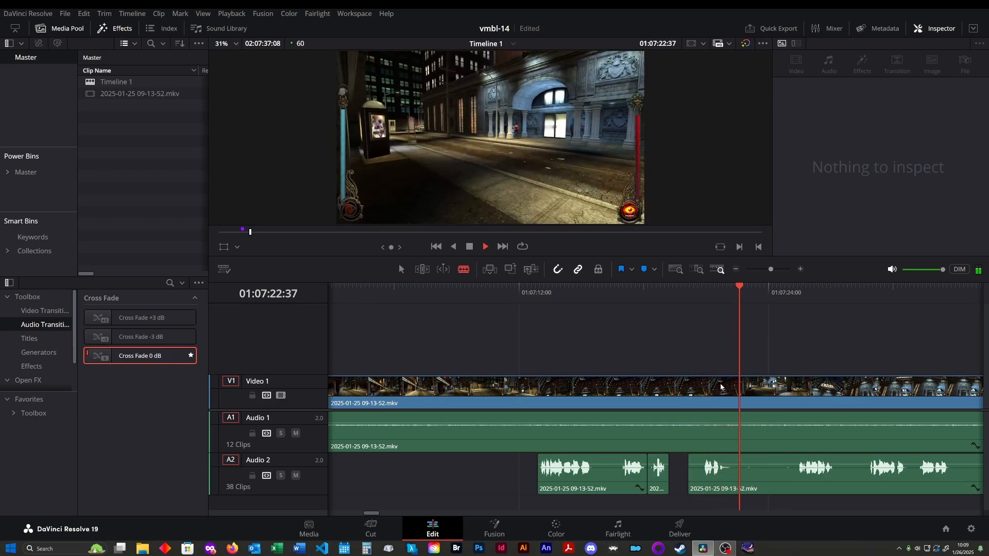
pyautogui.press('space')
pyautogui.click(740, 477)
pyautogui.press('a')
pyautogui.moveTo(726, 487); pyautogui.dragTo(706, 486)
pyautogui.click(629, 288)
pyautogui.press('space')
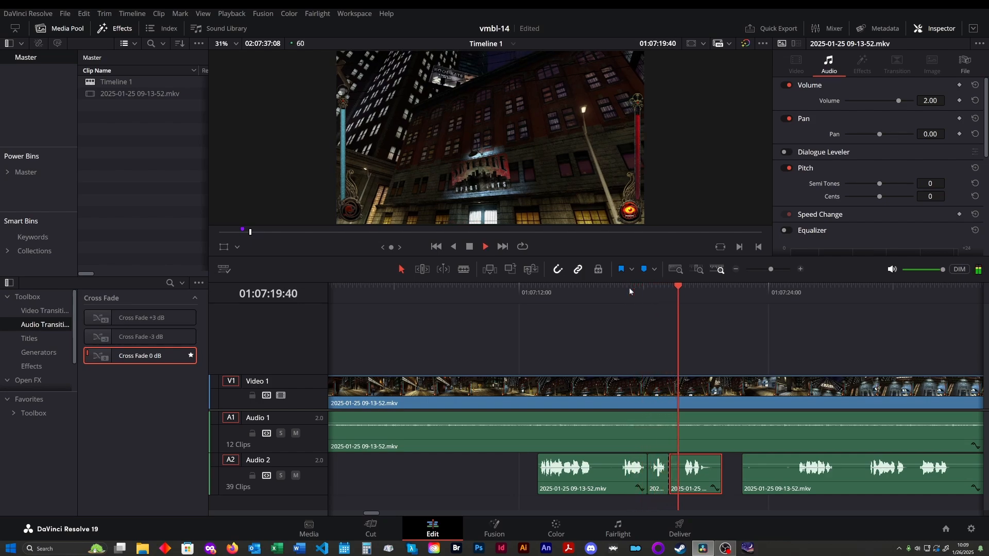
pyautogui.press('space')
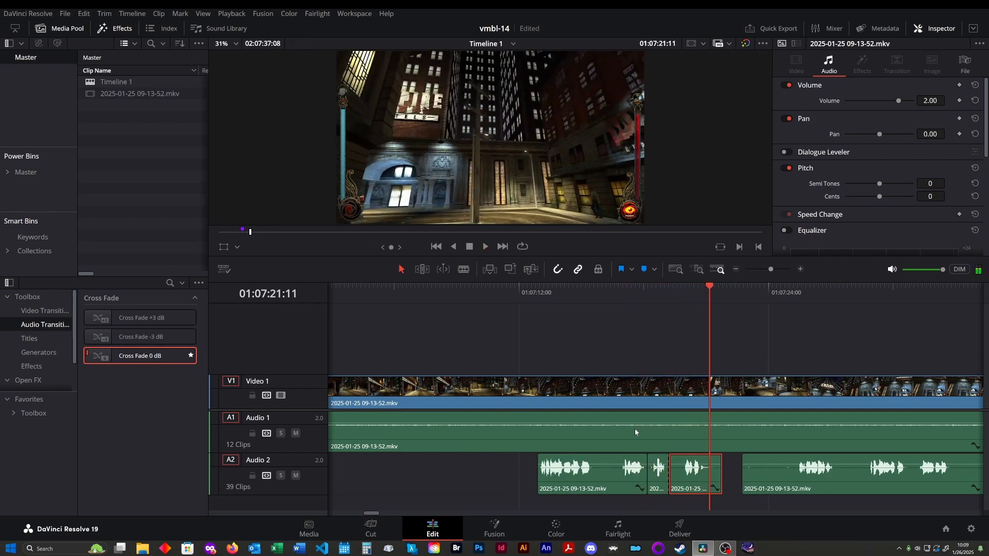
# - Cut the silence from about 01:07:18:03 to 01:07:18:19 out of Audio 2 and shift the following short narration piece earlier to close the gap
pyautogui.scroll(3, 634, 429)
pyautogui.click(357, 290)
pyautogui.press('b')
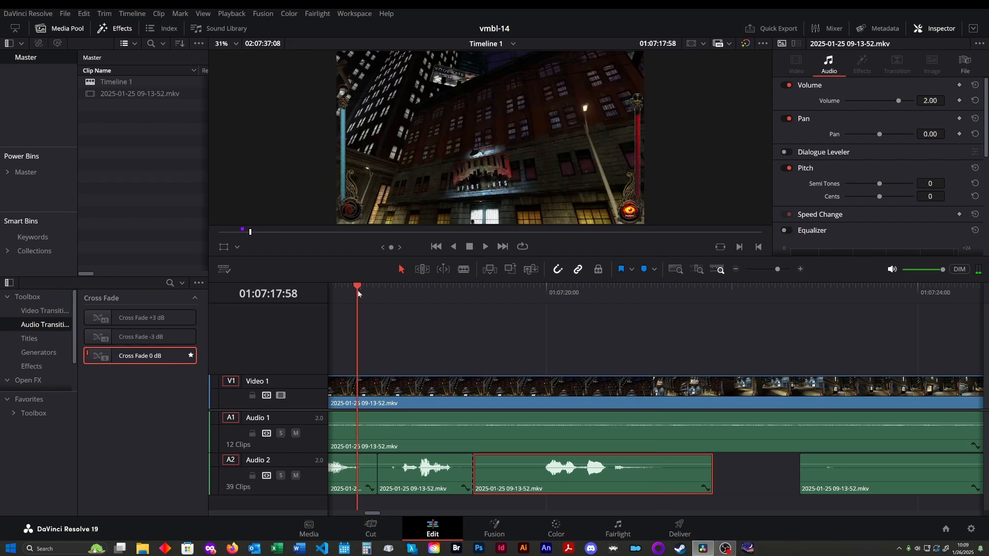
pyautogui.scroll(3, 395, 364)
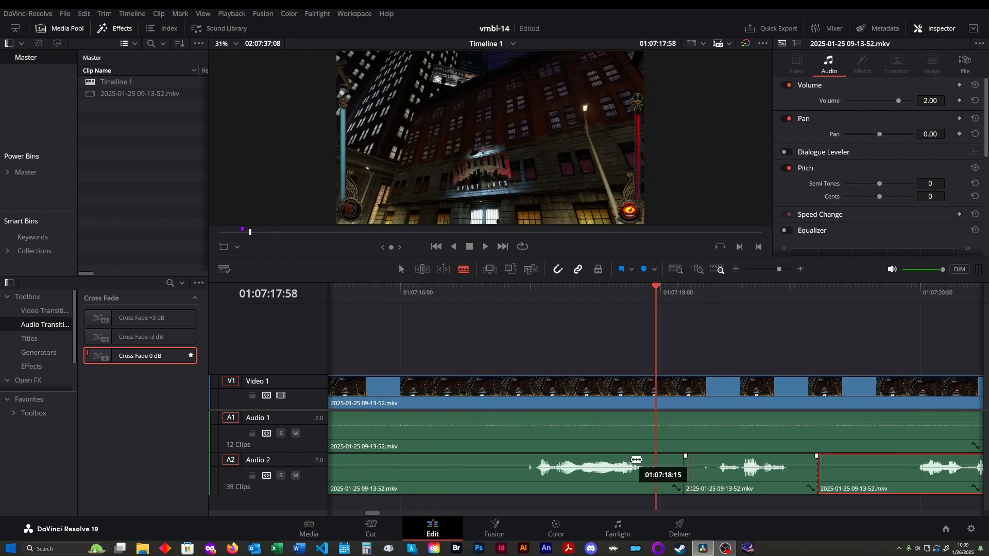
pyautogui.click(670, 482)
pyautogui.press('space')
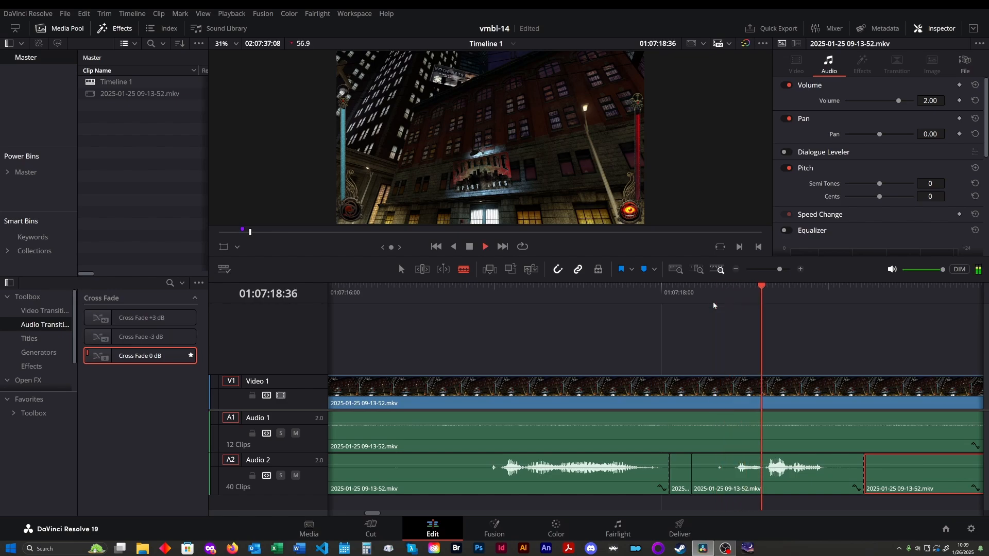
pyautogui.click(716, 487)
pyautogui.press('space')
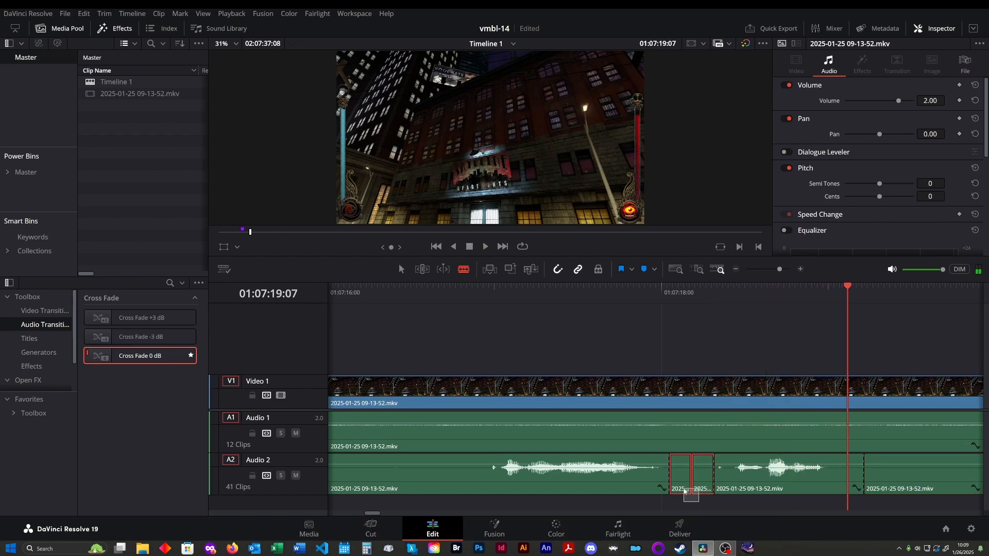
pyautogui.press('BackSpace')
pyautogui.press('a')
pyautogui.moveTo(768, 486); pyautogui.dragTo(725, 486)
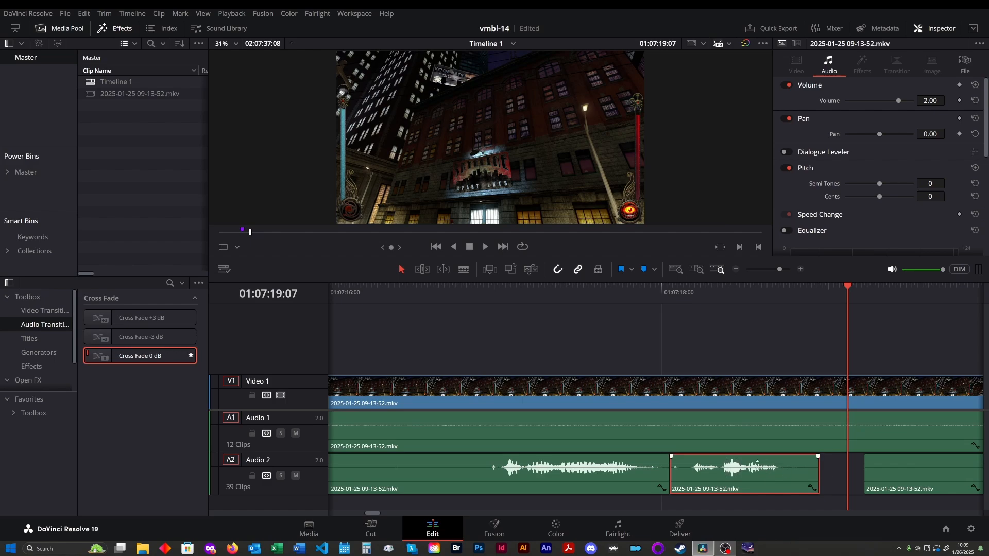
# - Move the next Audio 2 narration piece earlier to about 01:07:18:57 to close the gap before it, and replay the tightened narration
pyautogui.click(766, 469)
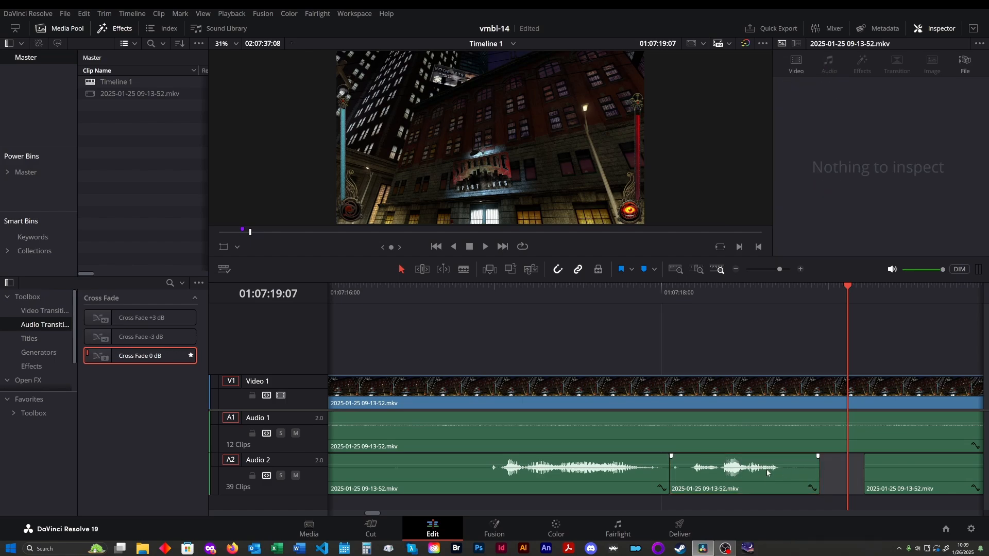
pyautogui.click(772, 501)
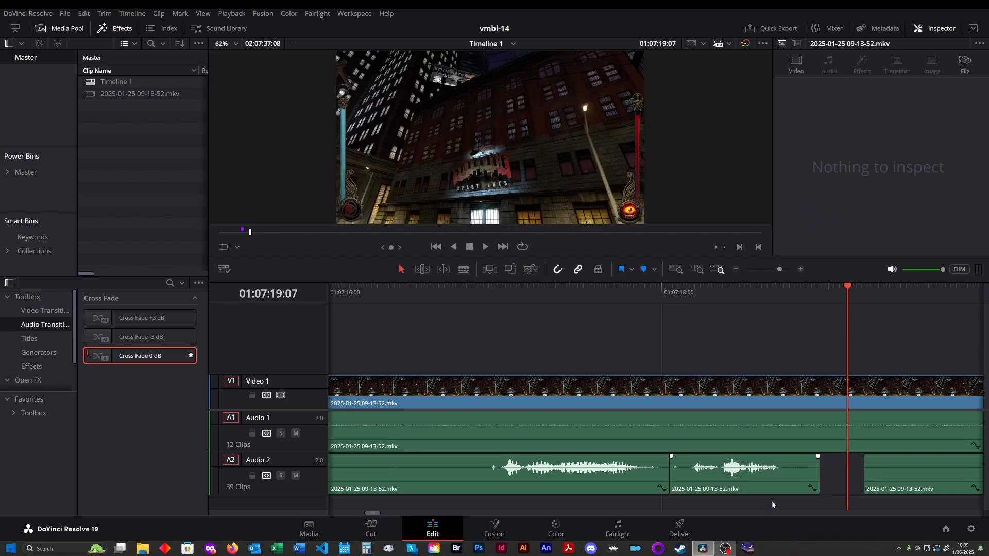
pyautogui.moveTo(763, 484)
pyautogui.mouseDown()
pyautogui.moveTo(791, 484)
pyautogui.moveTo(754, 482)
pyautogui.moveTo(778, 484)
pyautogui.moveTo(763, 487)
pyautogui.mouseUp()
pyautogui.hscroll(3, 783, 481)
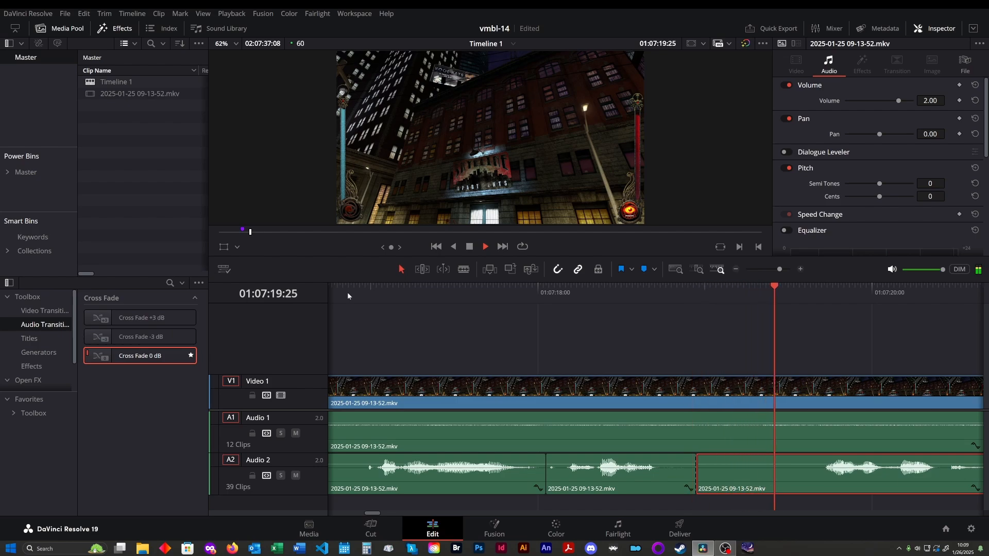
pyautogui.press('space')
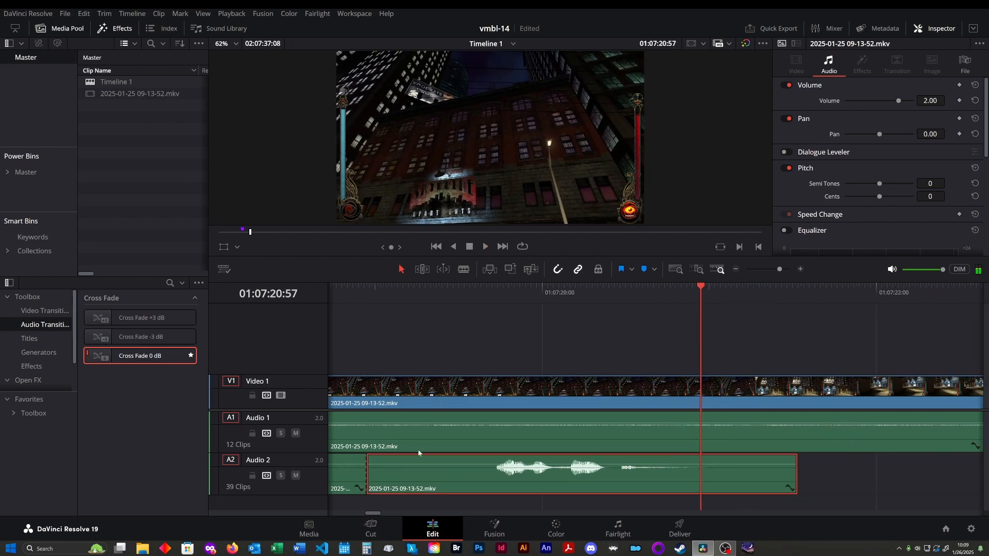
# - Replay the tightened narration from about 01:07:16:56 and remove the silent start of the following Audio 2 clip, up to about 01:07:25
pyautogui.scroll(-3, 505, 397)
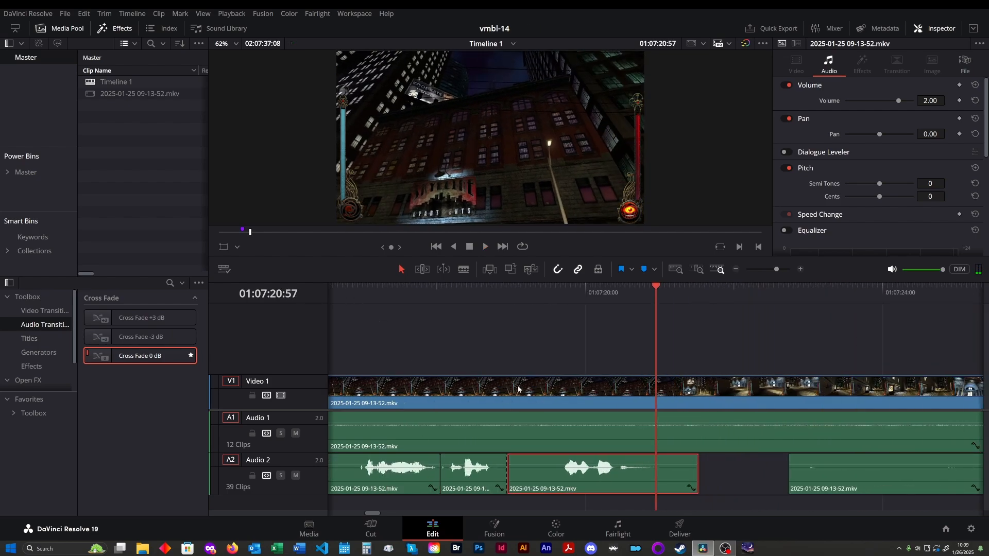
pyautogui.click(366, 288)
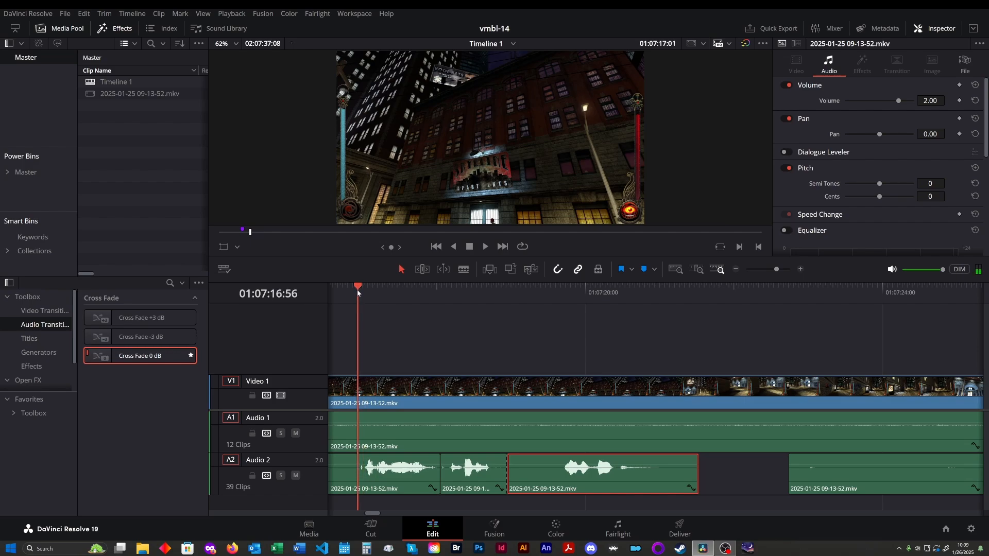
pyautogui.press('space')
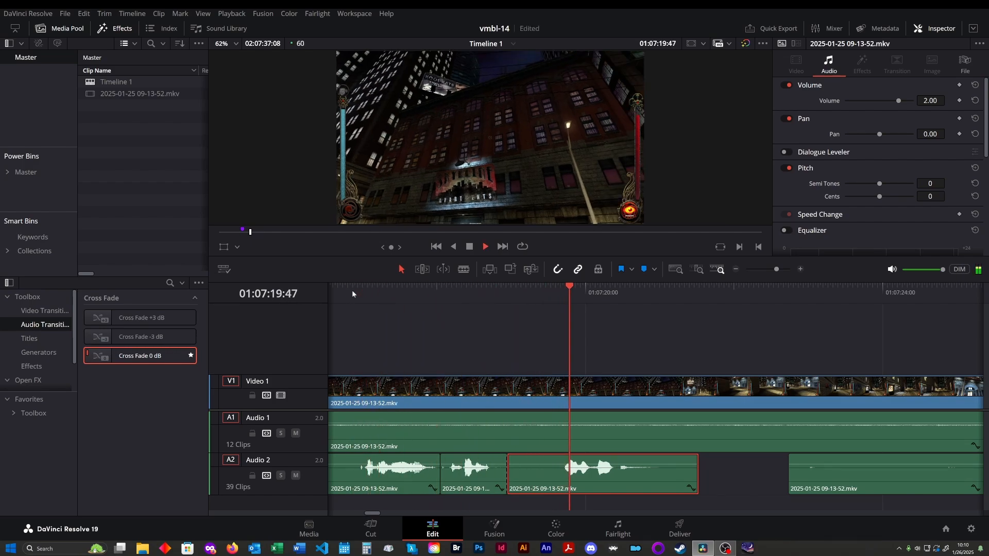
pyautogui.press('space')
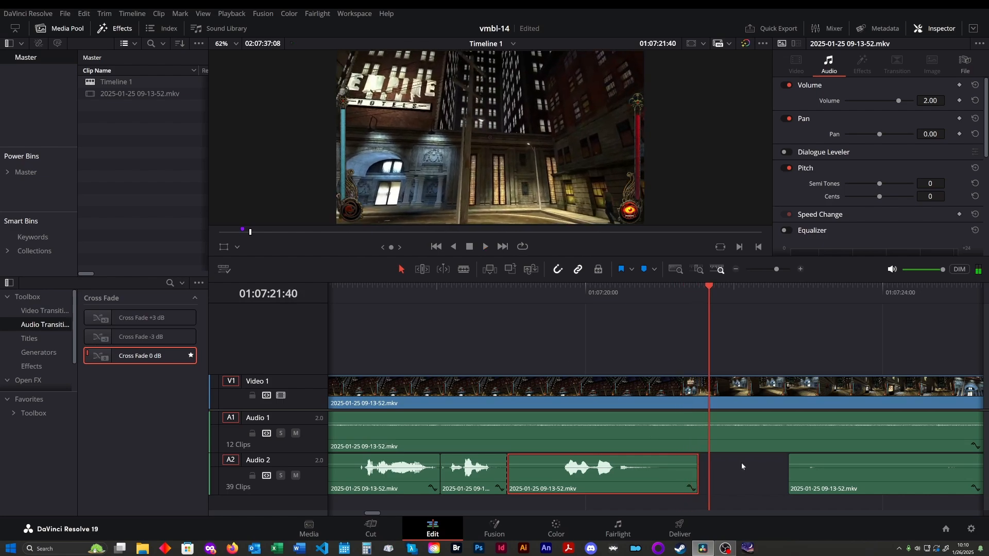
pyautogui.hotkey('ctrl', '-')
pyautogui.hotkey('ctrl', '-')
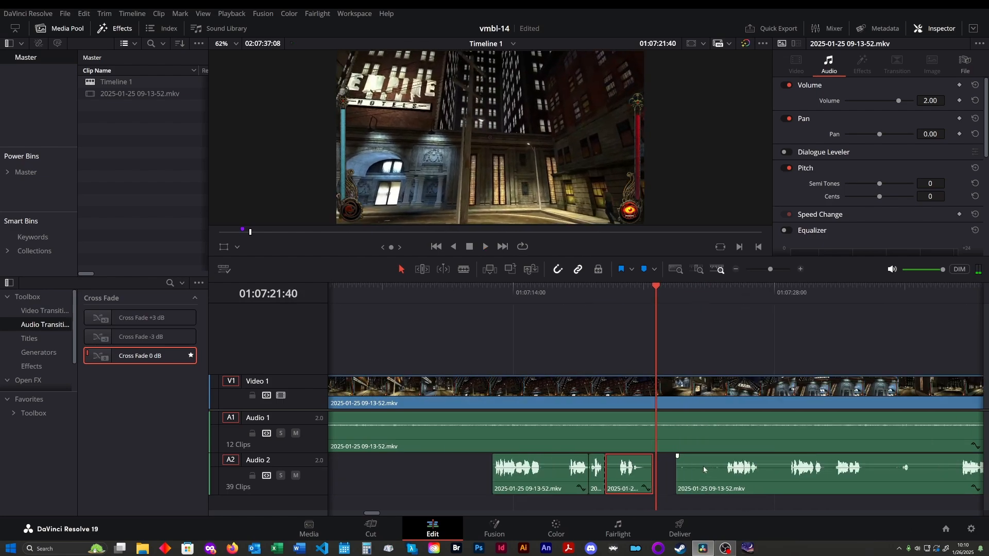
pyautogui.press('b')
pyautogui.click(723, 472)
pyautogui.press('BackSpace')
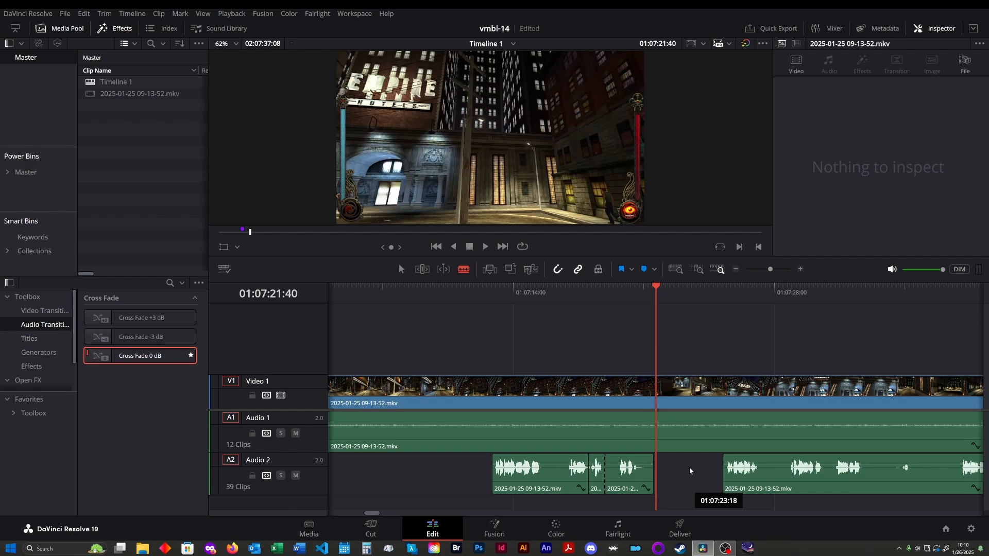
# - Play on through the narration and cut the silence from about 01:07:41:34 to 01:07:43:40 out of Audio 2, leaving the gap
pyautogui.press('space')
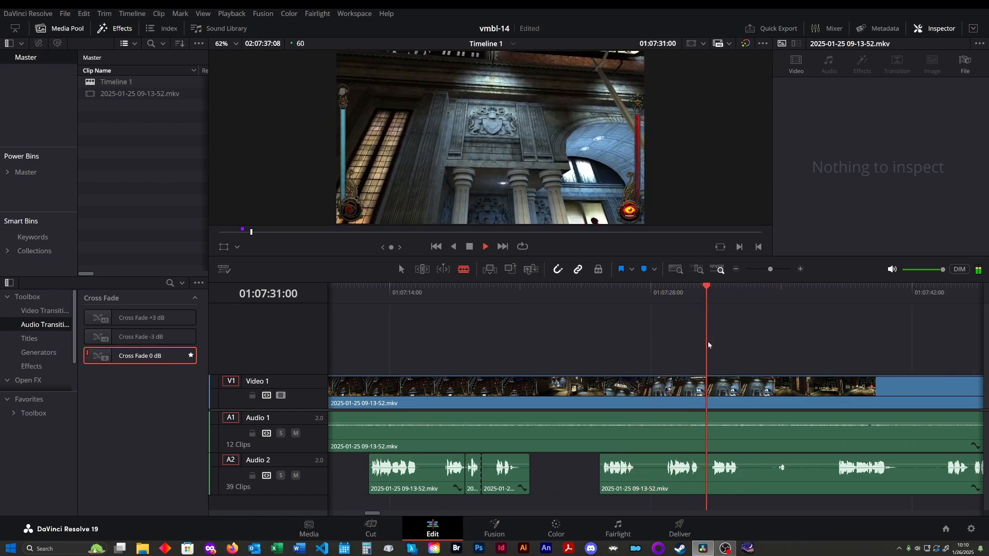
pyautogui.click(707, 293)
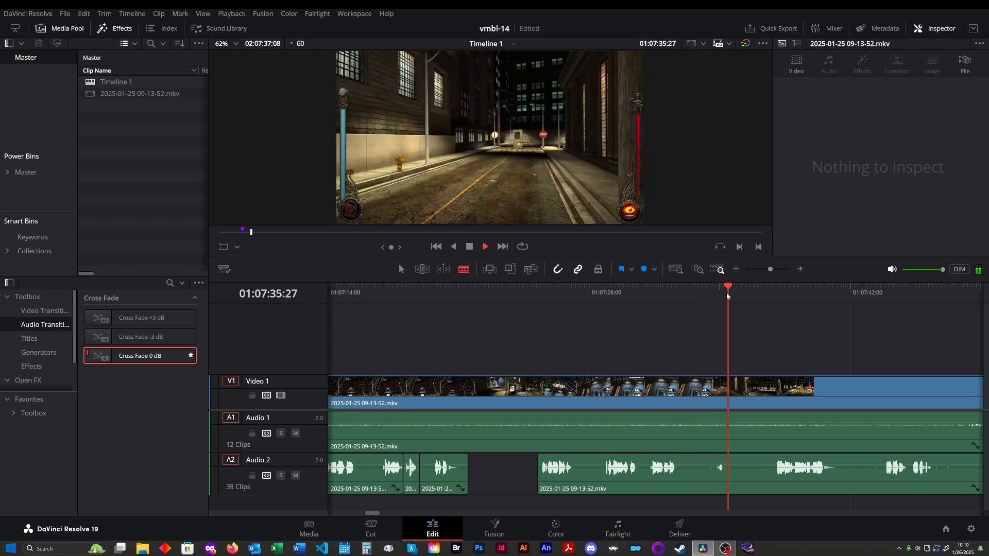
pyautogui.click(767, 296)
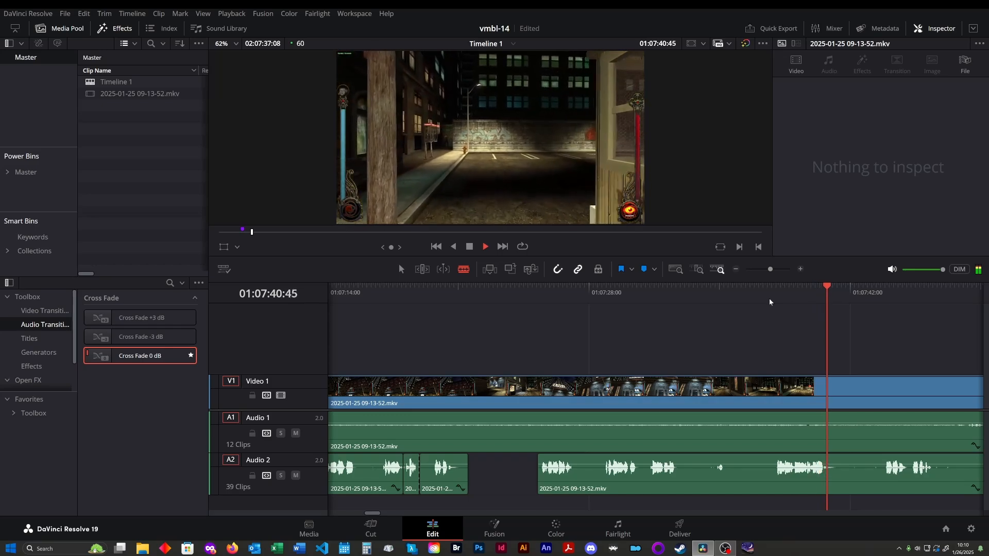
pyautogui.press('space')
pyautogui.click(845, 479)
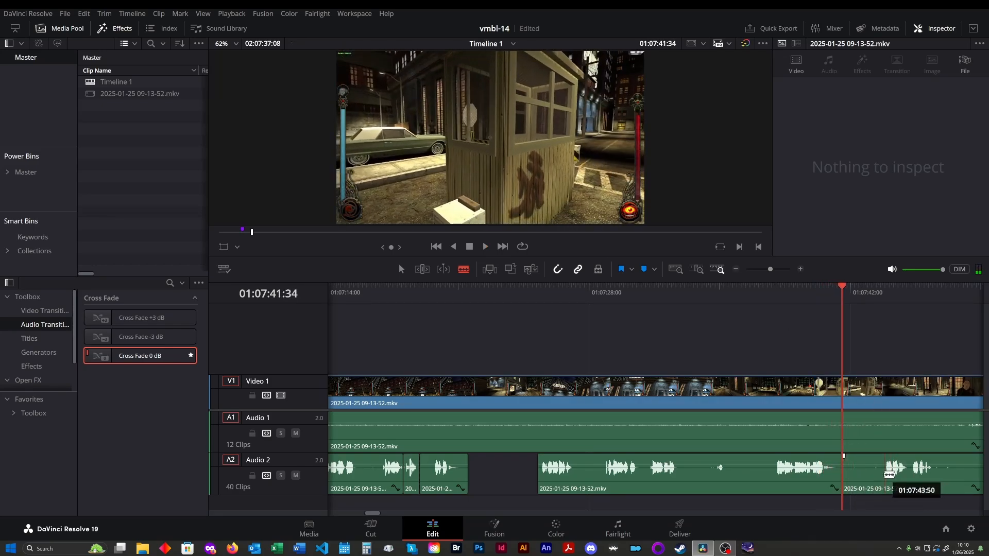
pyautogui.click(883, 484)
pyautogui.middleClick(866, 489)
pyautogui.press('BackSpace')
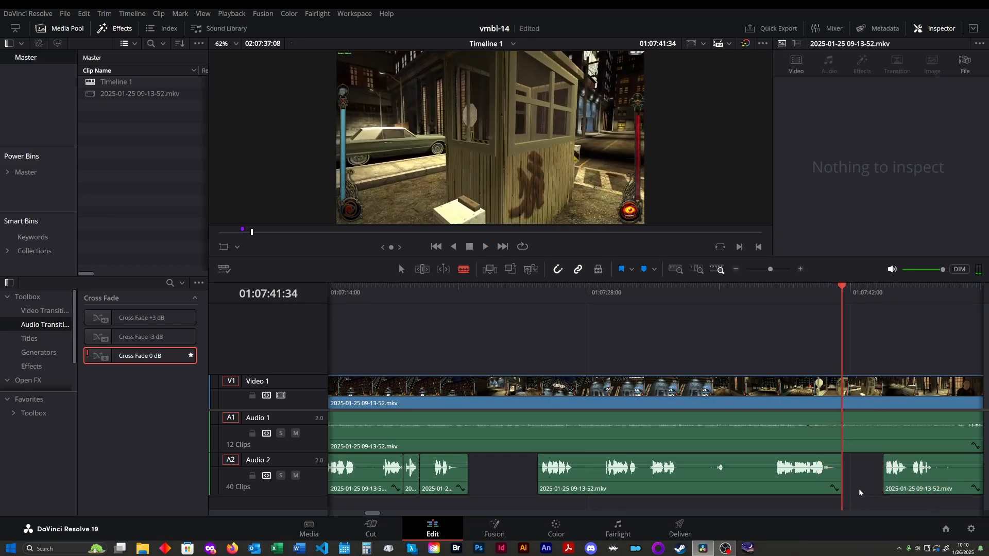
# - Cut the silent section from about 01:07:46 to 01:07:51:50 out of Audio 2, leaving the gap in place
pyautogui.press('space')
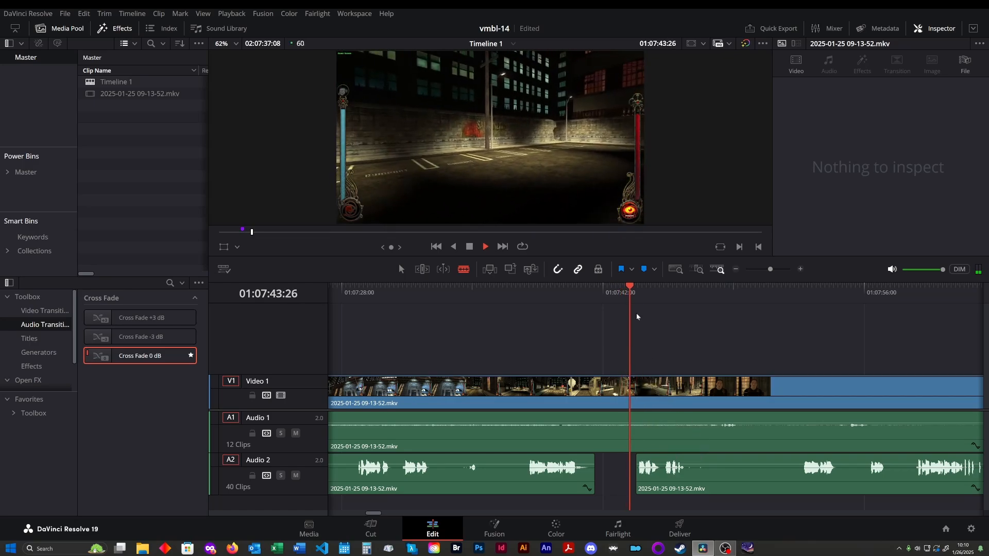
pyautogui.click(689, 473)
pyautogui.click(787, 483)
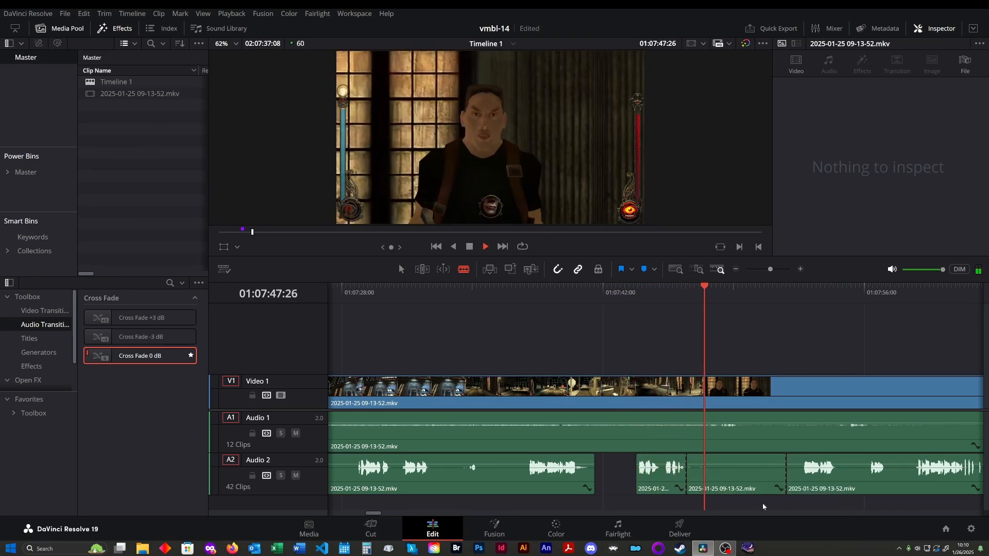
pyautogui.moveTo(764, 505); pyautogui.dragTo(753, 490)
pyautogui.press('BackSpace')
pyautogui.press('space')
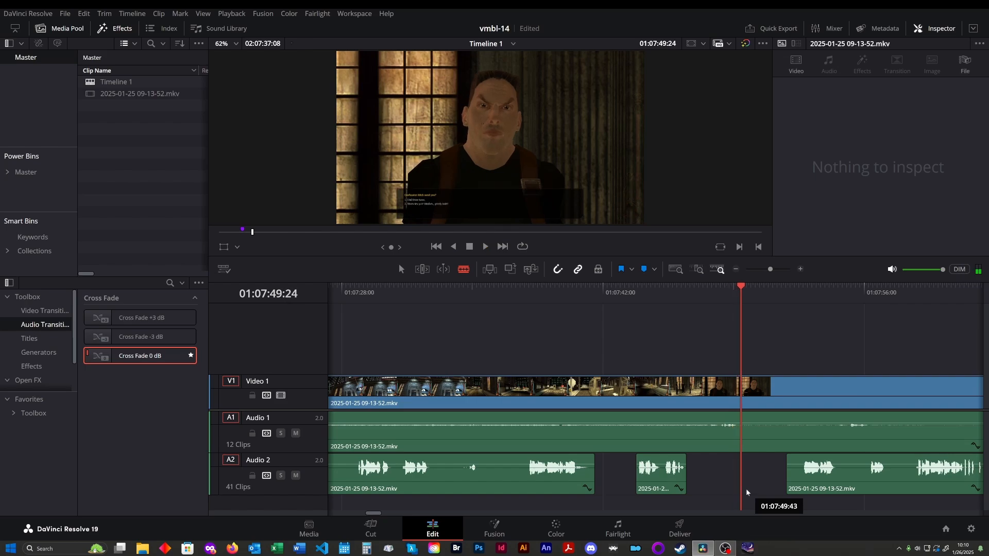
# - Play the dialogue scene from about 01:07:46 to 01:07:56 to judge the pause before the next narration
pyautogui.click(678, 297)
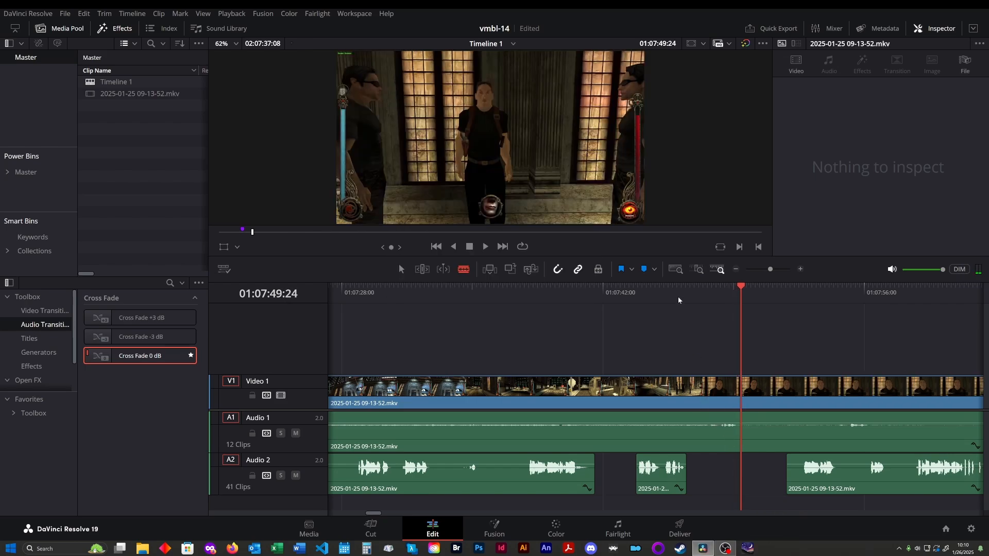
pyautogui.press('space')
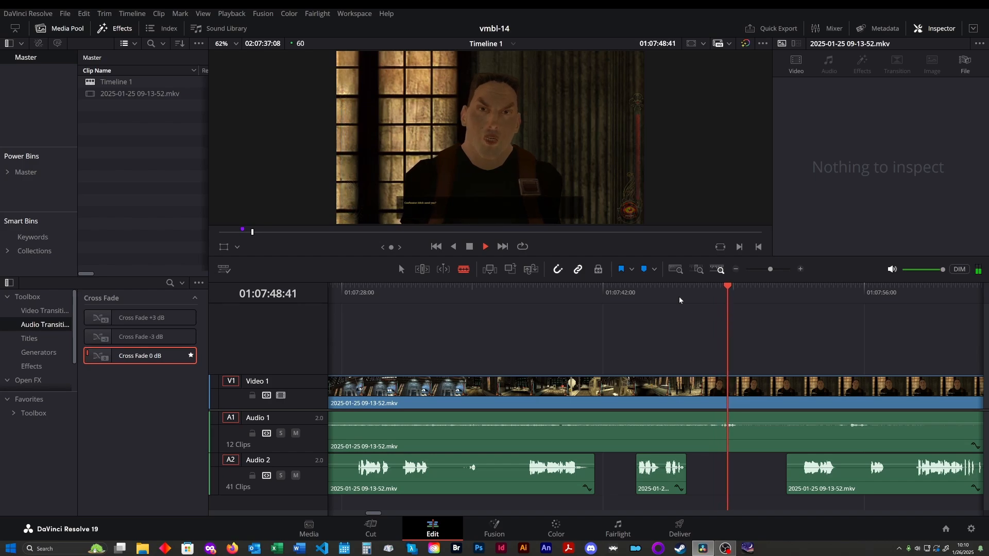
pyautogui.press('space')
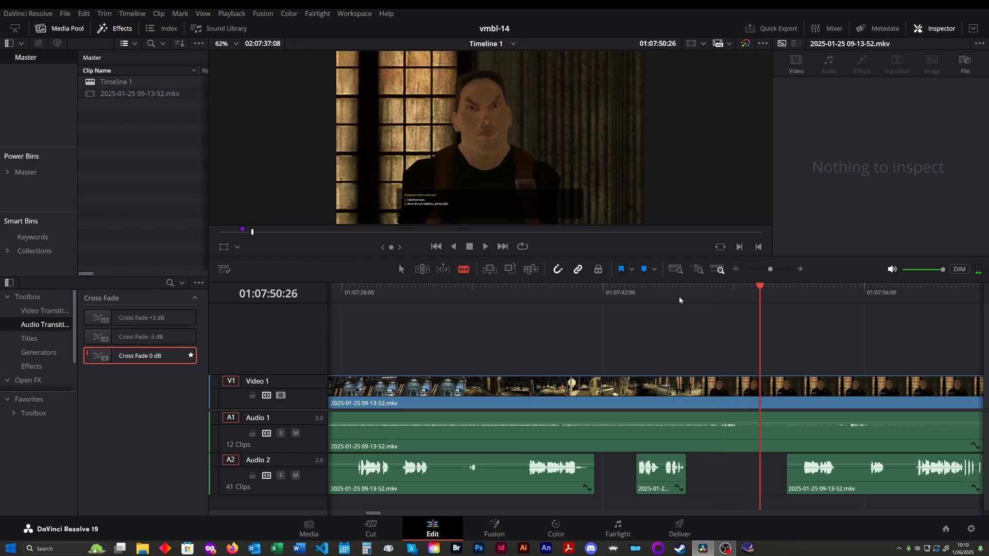
pyautogui.press('space')
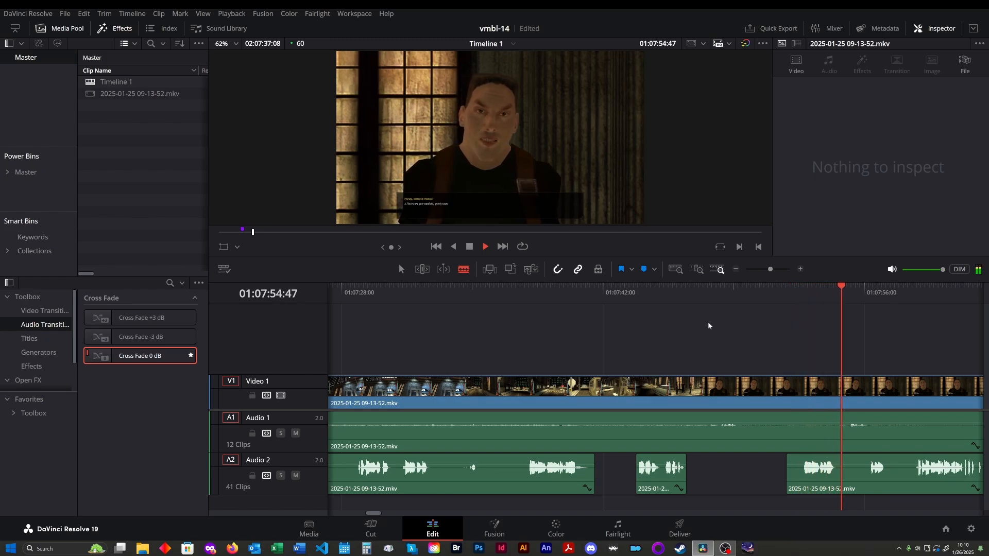
pyautogui.press('space')
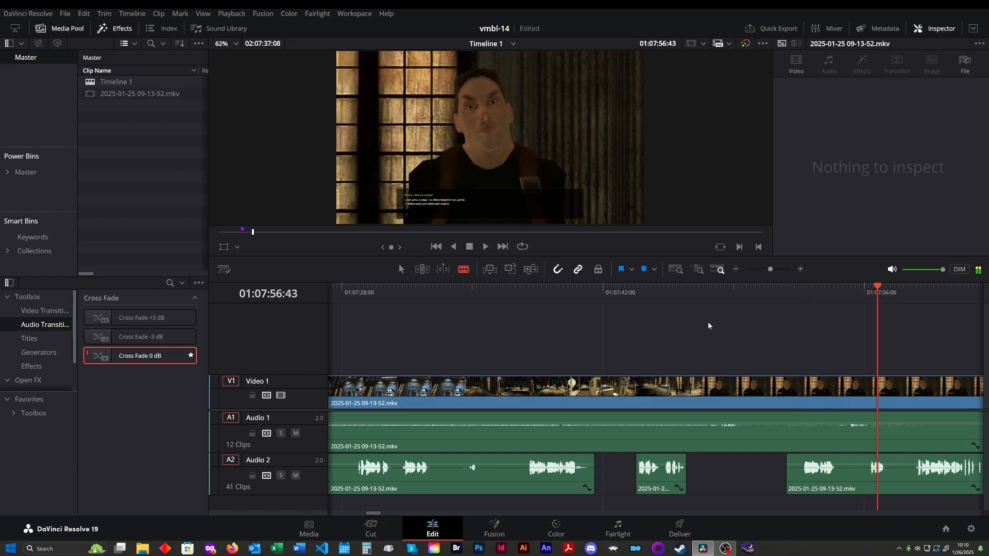
# - Split the tracks at about 01:07:49:55 and 01:07:52:38, and ripple delete the pause between the cuts from video and both audio tracks
pyautogui.click(706, 293)
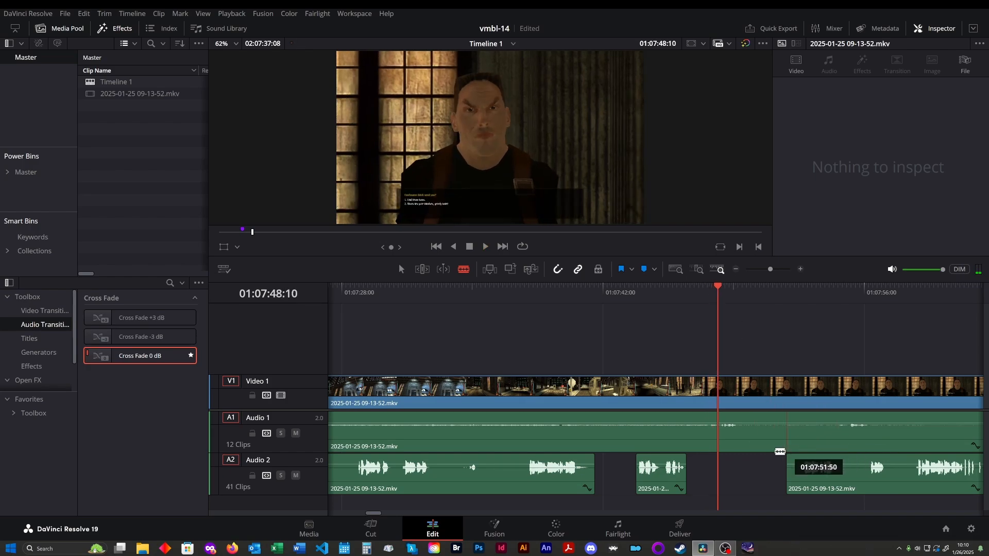
pyautogui.press('space')
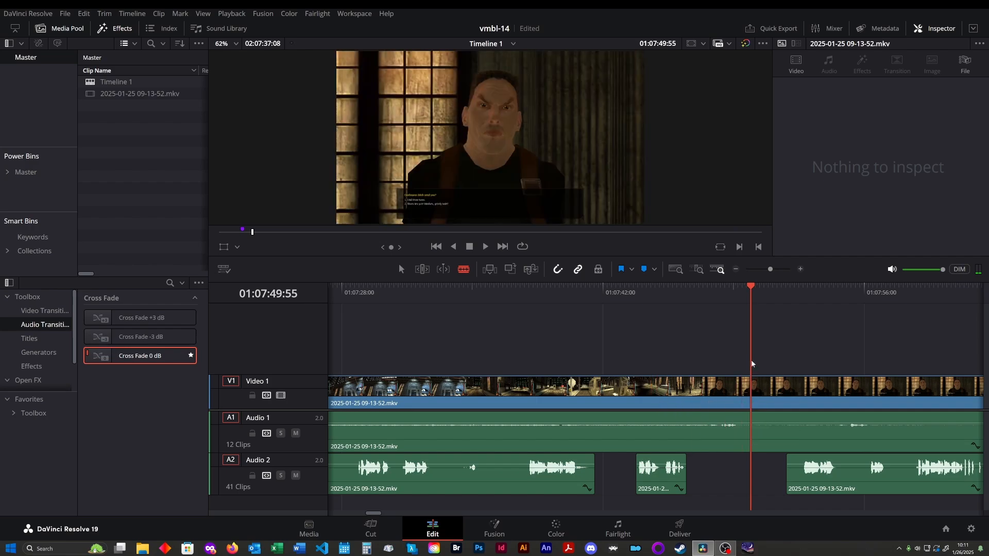
pyautogui.click(754, 404)
pyautogui.click(752, 430)
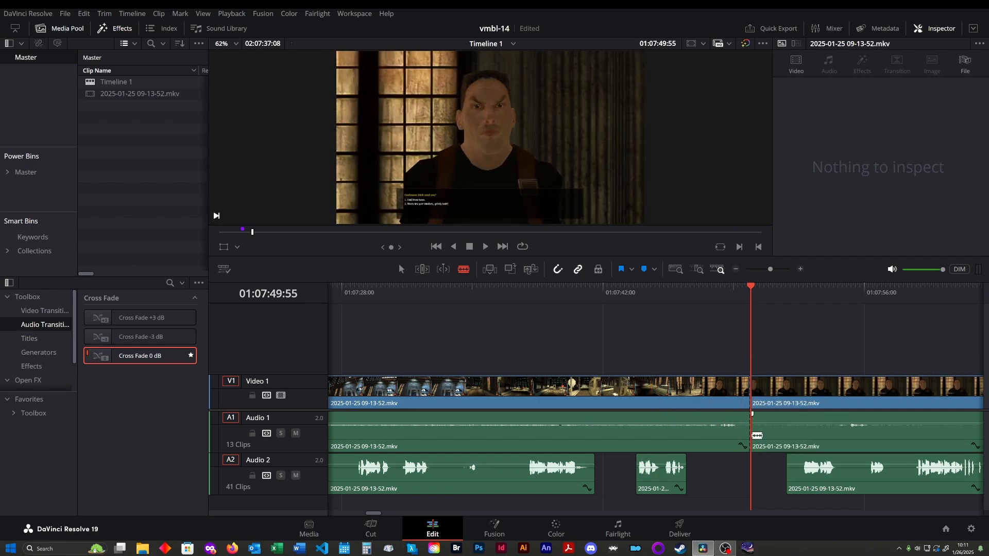
pyautogui.click(802, 487)
pyautogui.click(802, 442)
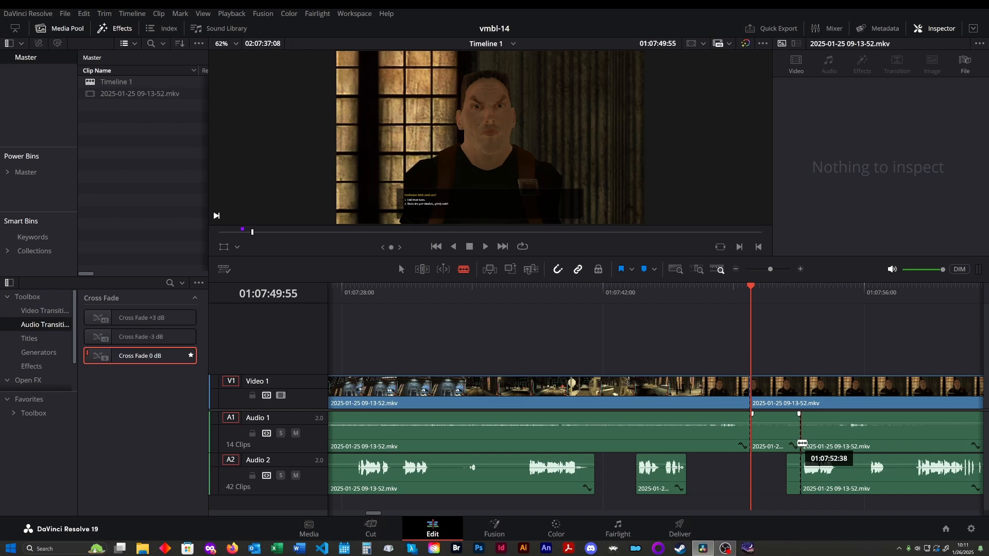
pyautogui.click(802, 399)
pyautogui.moveTo(751, 289); pyautogui.dragTo(787, 414)
pyautogui.moveTo(762, 354); pyautogui.dragTo(795, 482)
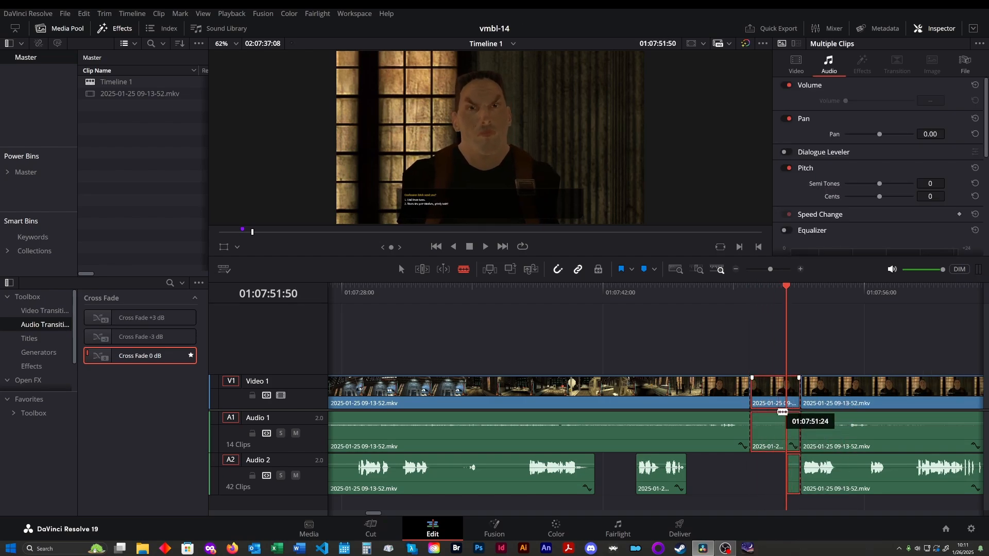
pyautogui.press('Delete')
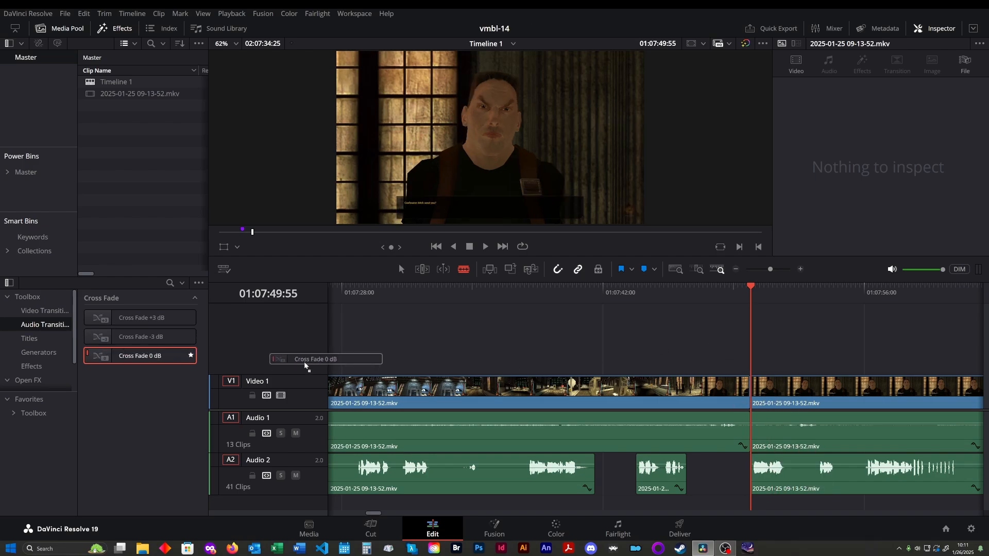
# - Add a Cross Fade 0 dB to the Audio 1 cut at 01:07:49:55 and play through the smoothed section
pyautogui.moveTo(305, 367); pyautogui.dragTo(749, 432)
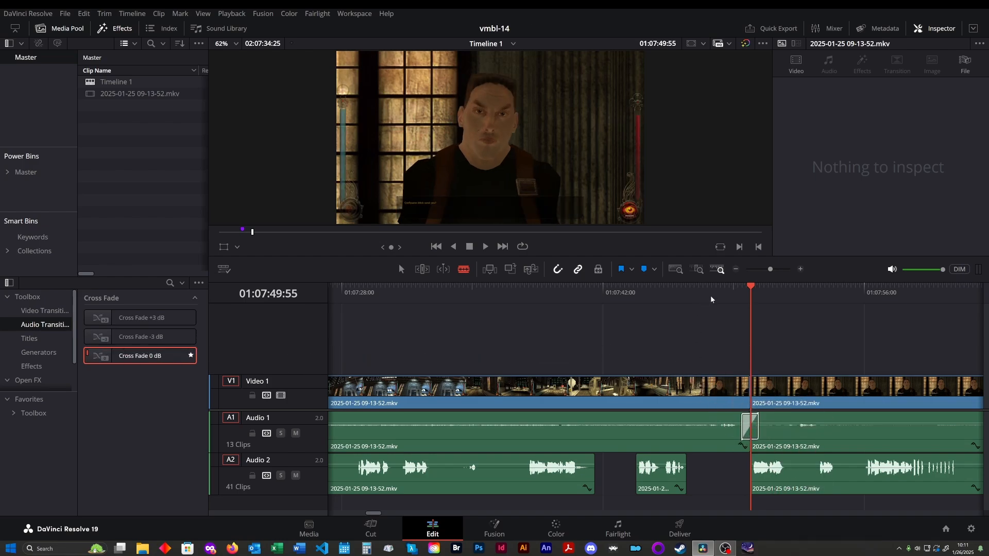
pyautogui.press('/')
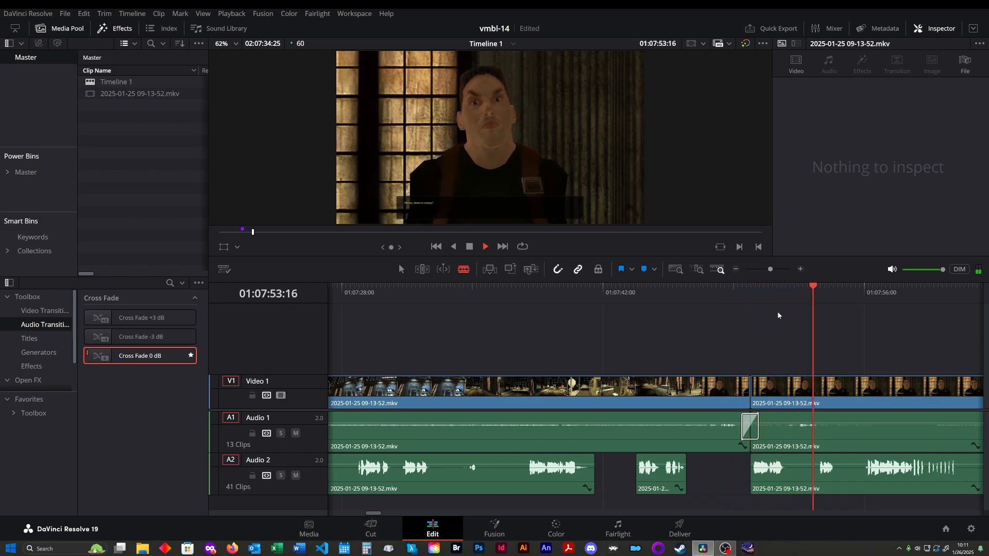
pyautogui.hscroll(5, 675, 317)
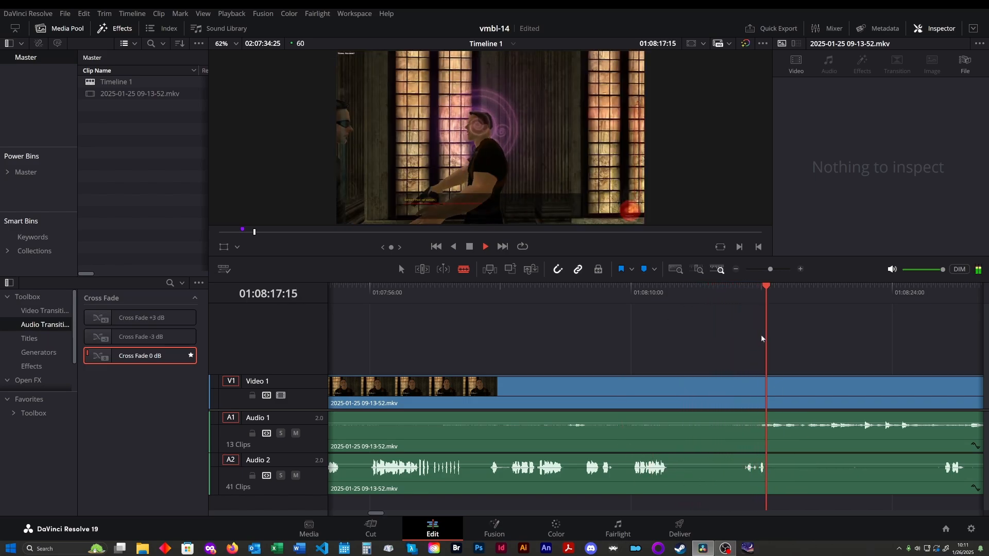
# - Cut the Audio 2 section from about 01:08:12 to 01:08:16:40, leaving the gap, and replay the narration leading into it
pyautogui.click(727, 294)
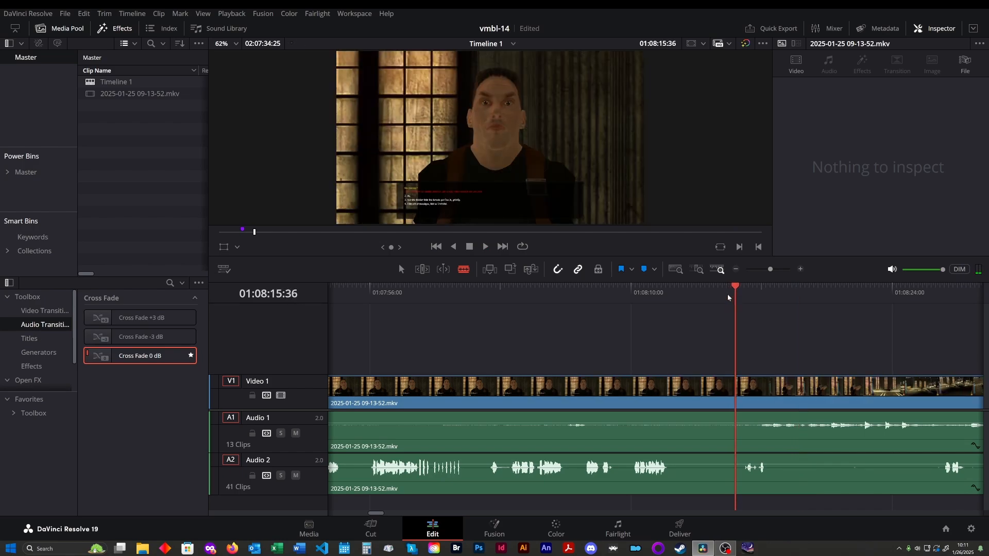
pyautogui.press('space')
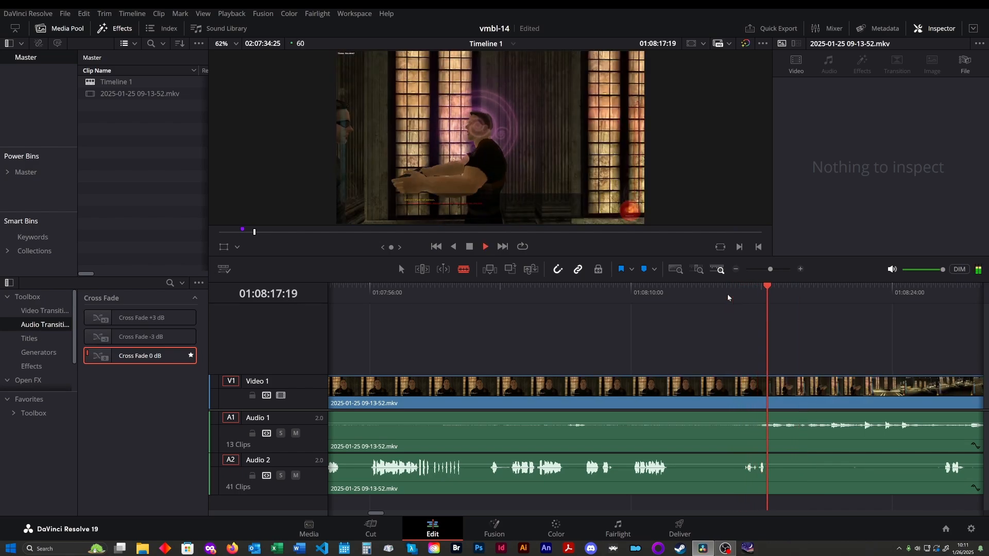
pyautogui.press('space')
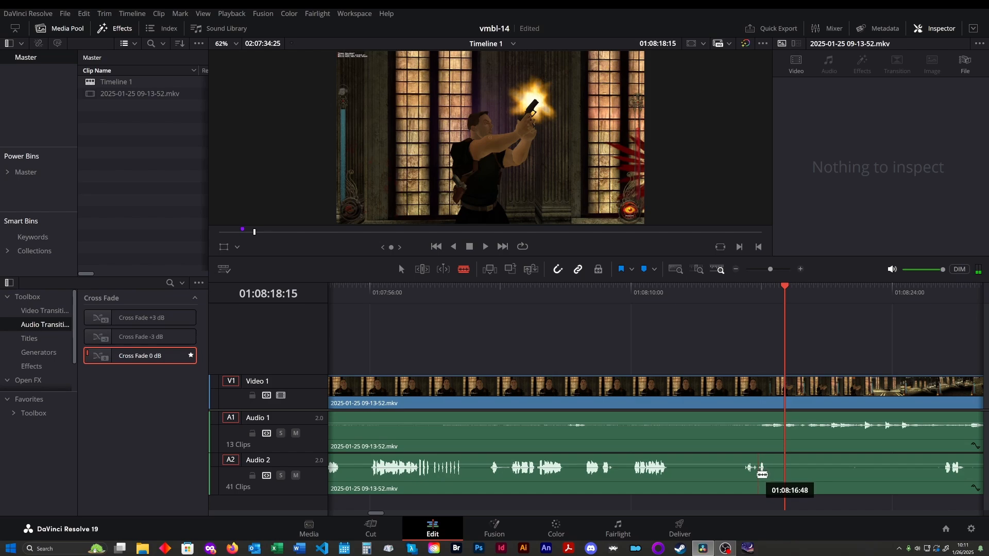
pyautogui.click(757, 475)
pyautogui.click(679, 481)
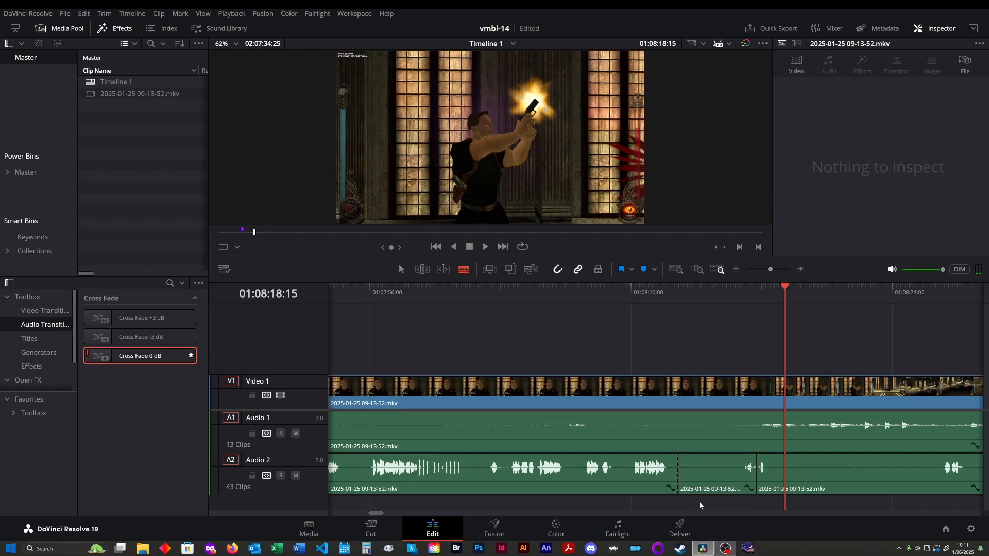
pyautogui.moveTo(701, 506); pyautogui.dragTo(728, 492)
pyautogui.press('Delete')
pyautogui.click(641, 289)
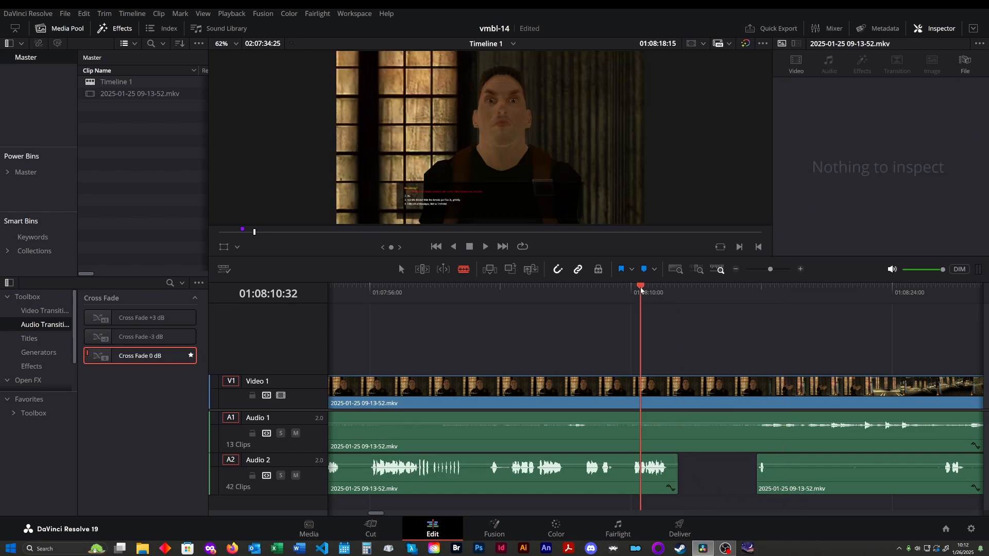
pyautogui.press('space')
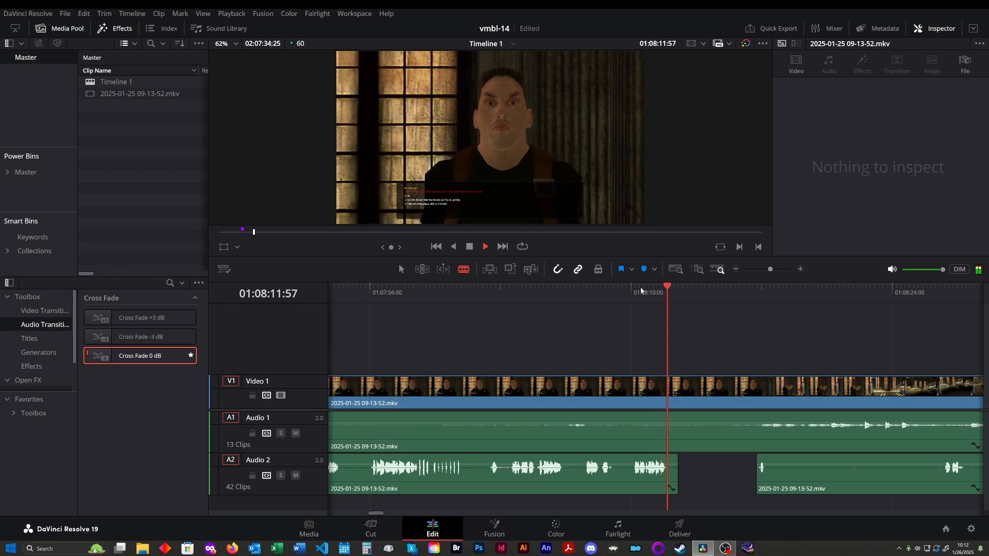
pyautogui.press('space')
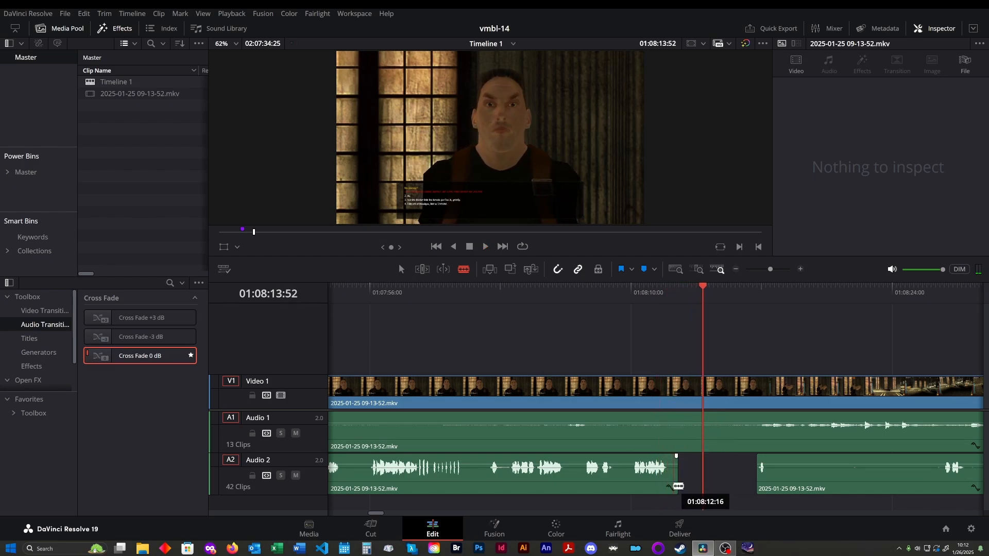
# - Split Video 1 and Audio 1 at about 01:08:12:14 and 01:08:16:40, and ripple delete the pause between the cuts across all tracks
pyautogui.click(684, 447)
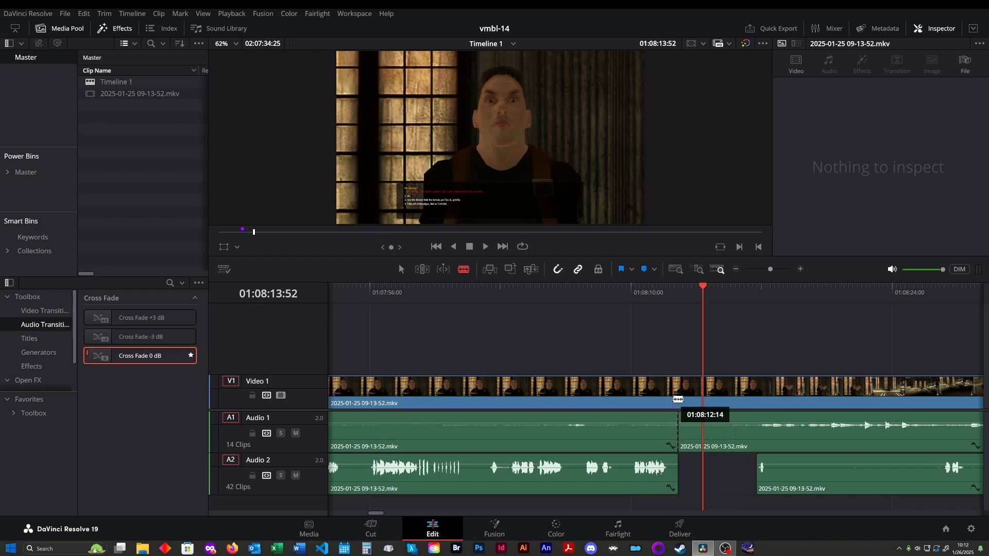
pyautogui.click(682, 399)
pyautogui.click(758, 437)
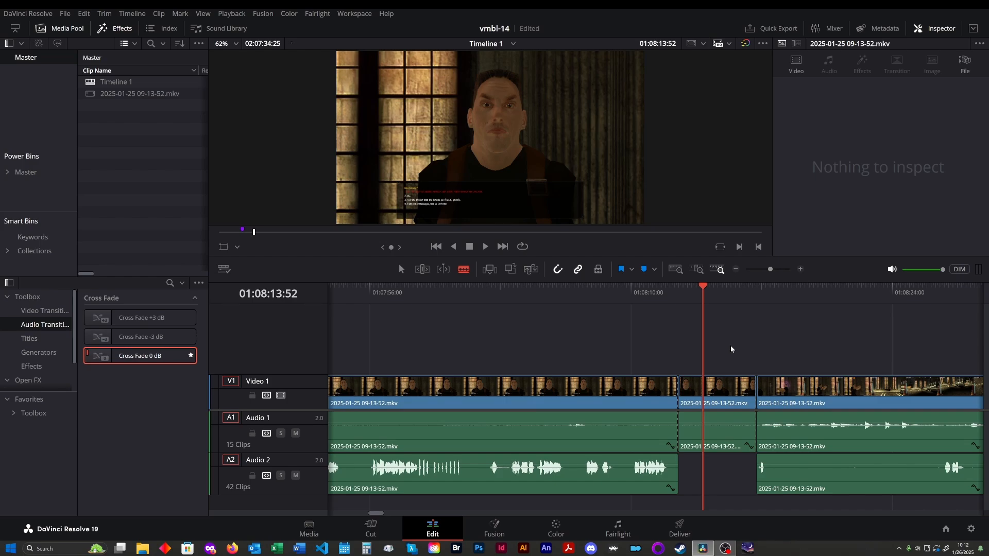
pyautogui.moveTo(739, 370); pyautogui.dragTo(752, 442)
pyautogui.press('Delete')
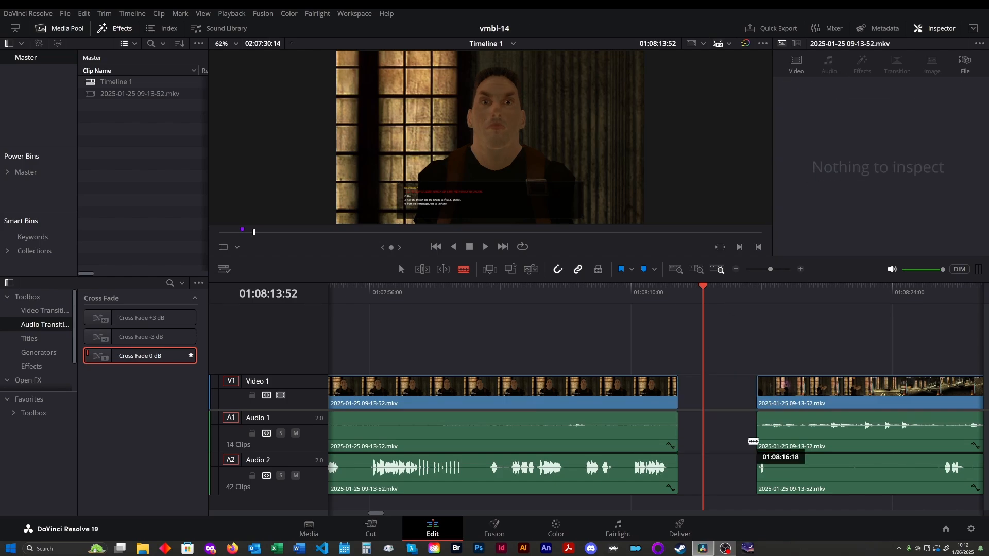
# - Replay from about 01:08:11 across the new join to judge the transition from dialogue to the gunfight
pyautogui.click(652, 295)
pyautogui.press('space')
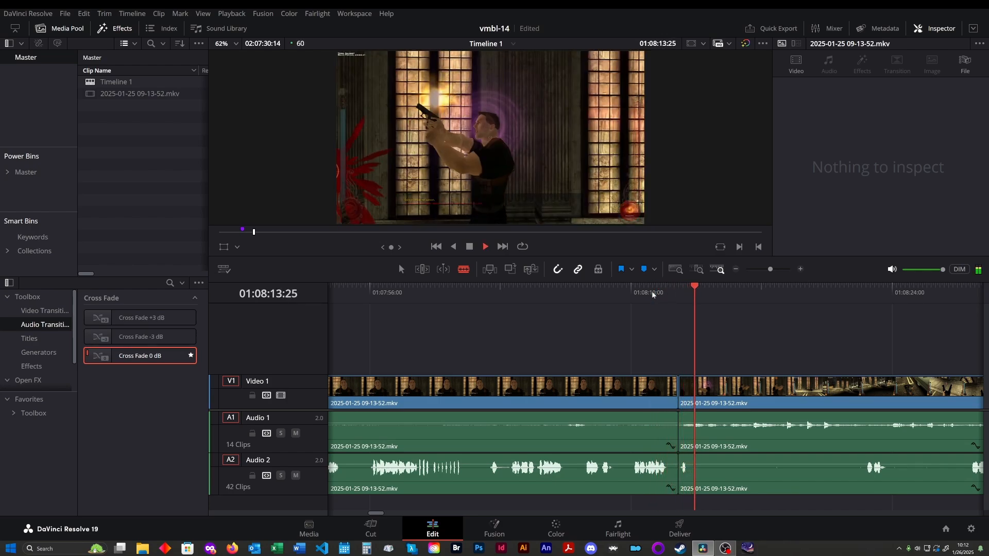
pyautogui.click(652, 294)
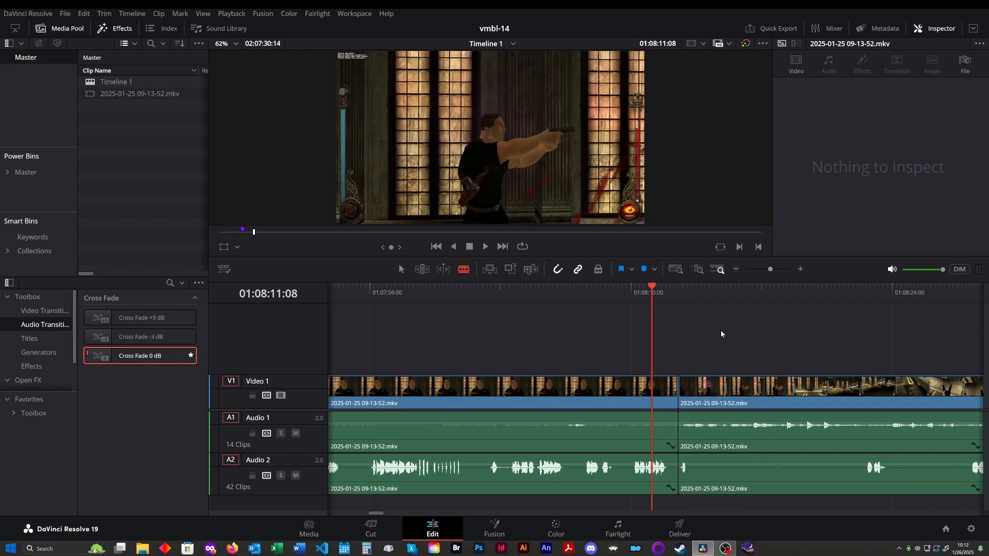
pyautogui.press('space')
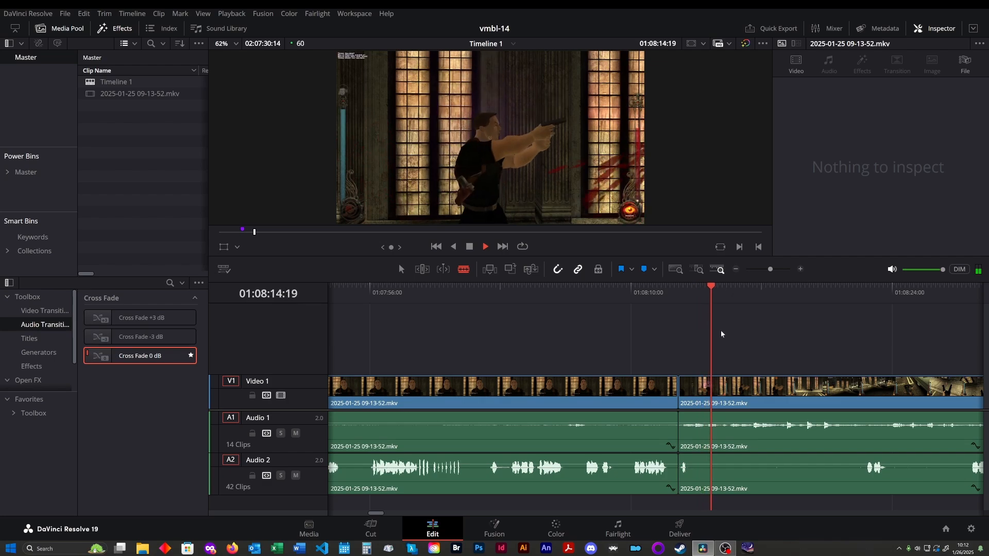
pyautogui.press('space')
pyautogui.press('space')
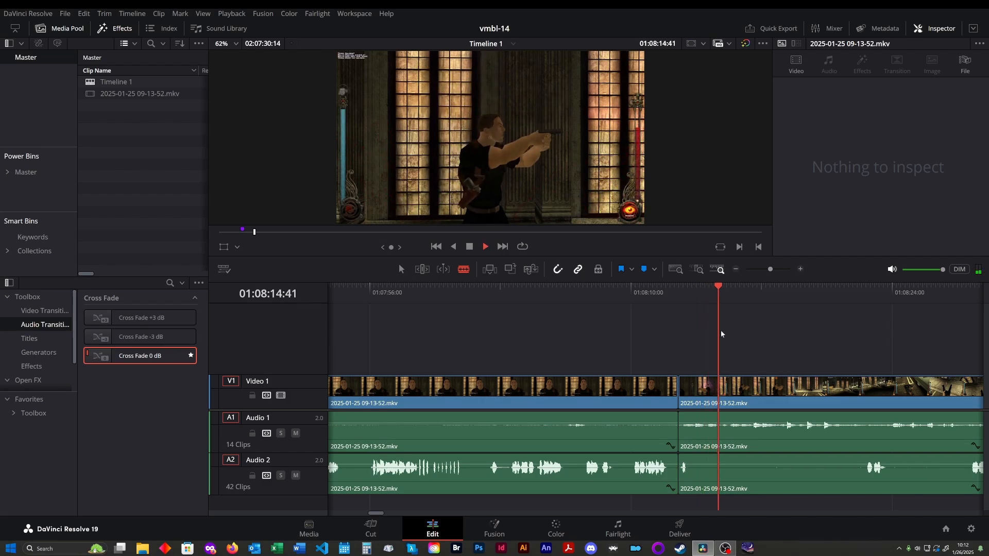
# - Play ahead from about 01:08:21 to 01:08:30 and examine the narration pause on Audio 2 after 01:08:29:27 at closer range
pyautogui.click(845, 297)
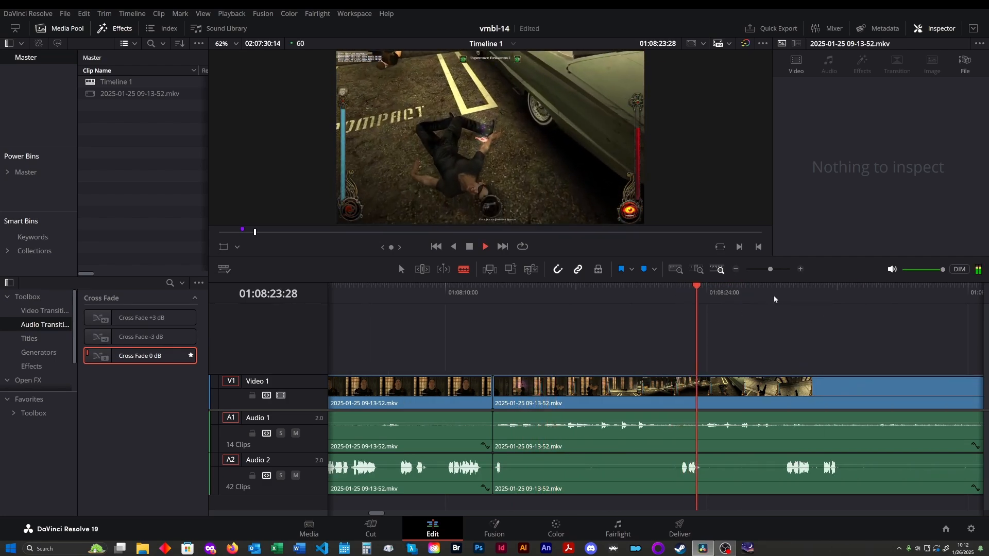
pyautogui.click(782, 292)
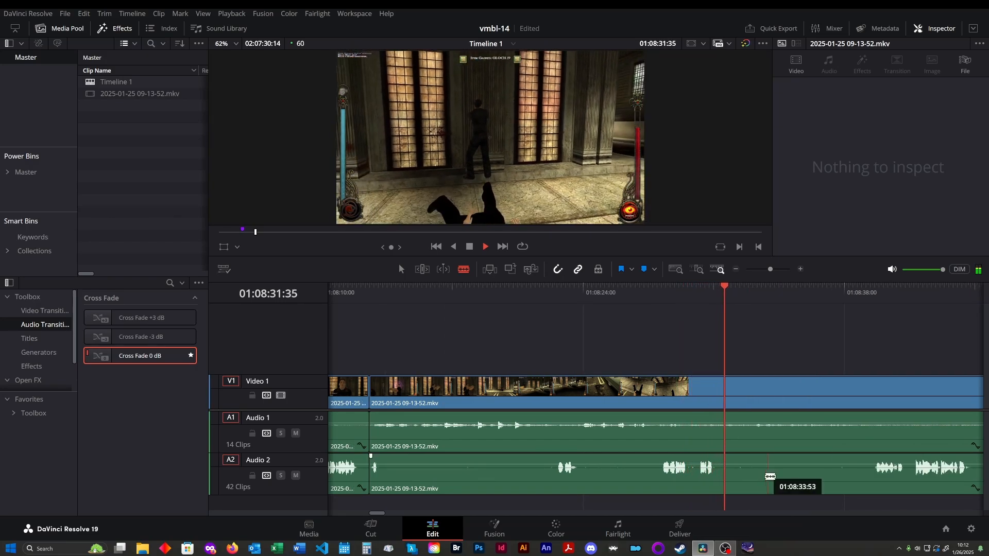
pyautogui.click(678, 298)
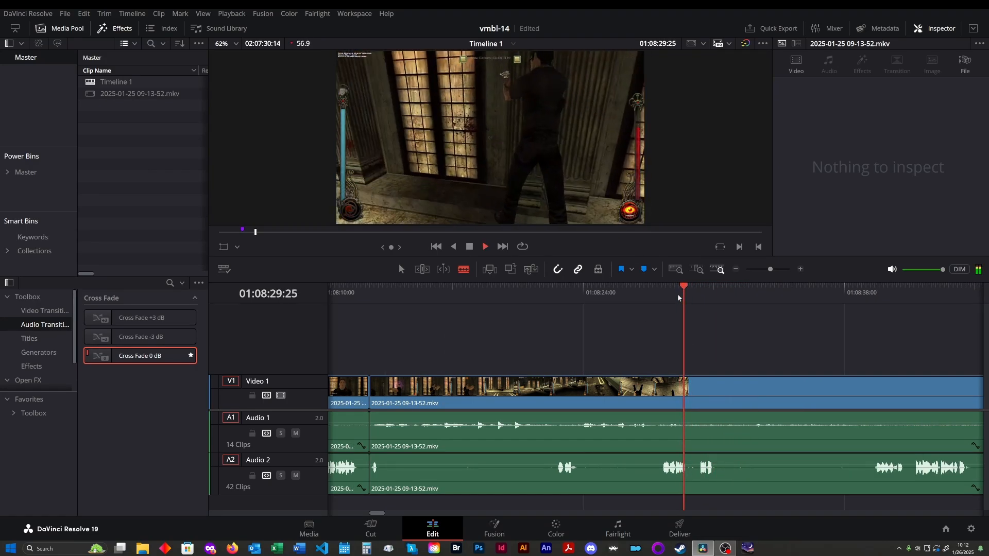
pyautogui.press('space')
pyautogui.scroll(2, 672, 500)
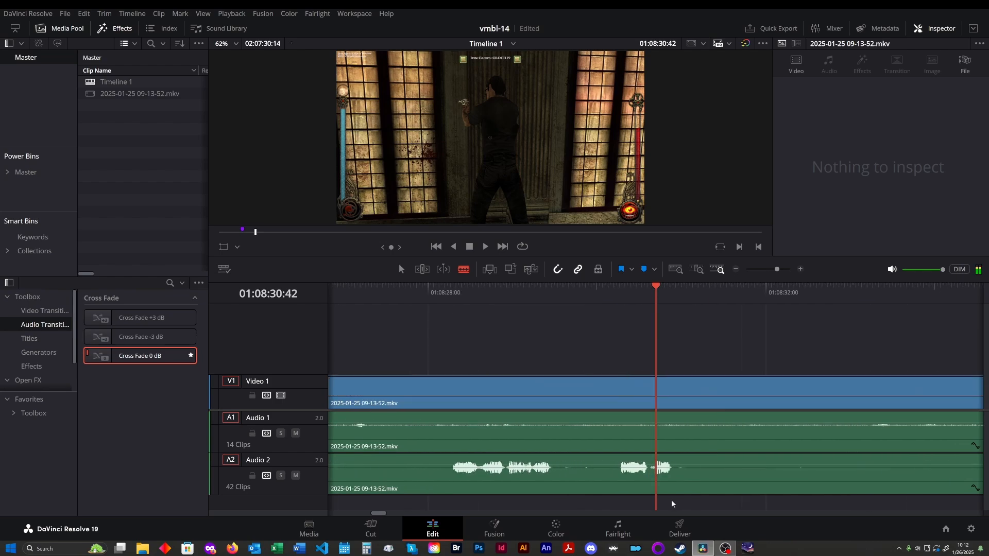
pyautogui.scroll(1, 672, 500)
pyautogui.click(527, 292)
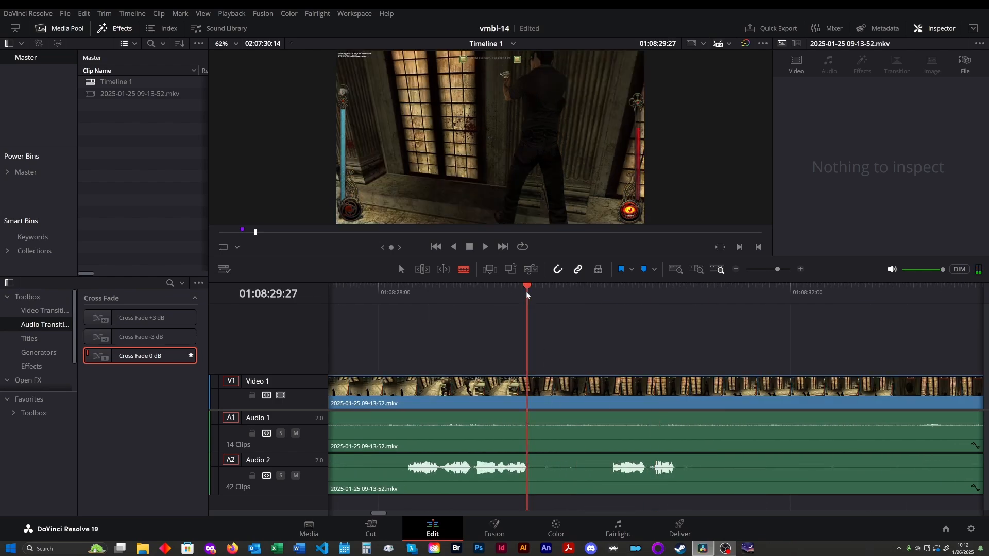
pyautogui.press('space')
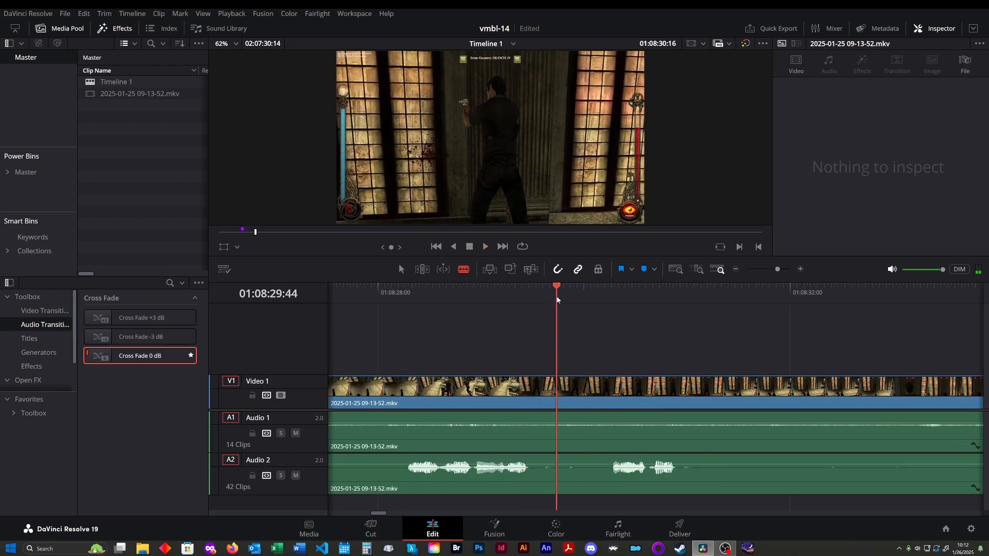
pyautogui.click(557, 297)
pyautogui.click(557, 297)
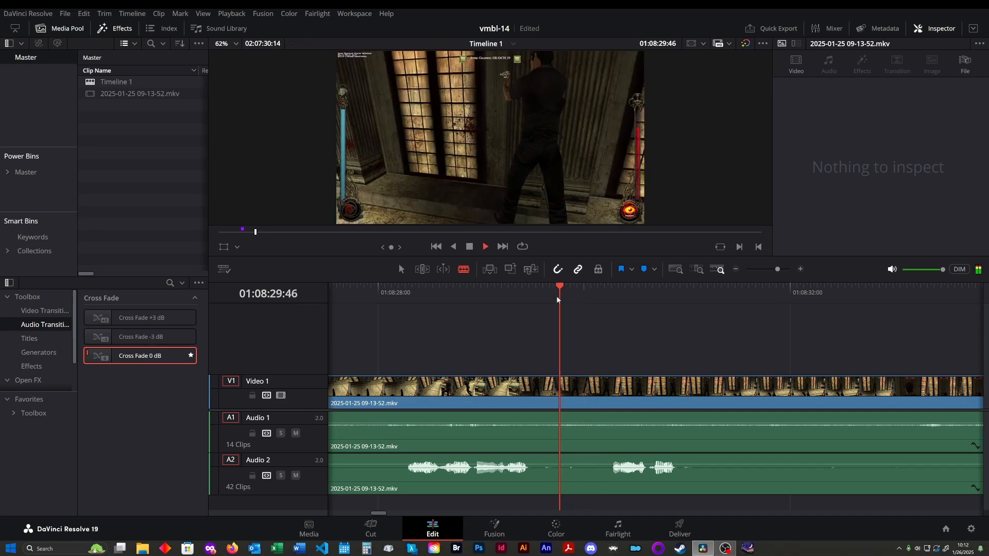
pyautogui.click(557, 297)
pyautogui.press('space')
# - Cut the Audio 2 section from about 01:08:29:31 to 01:08:30:10, leaving the gap, and play the following narration
pyautogui.click(536, 471)
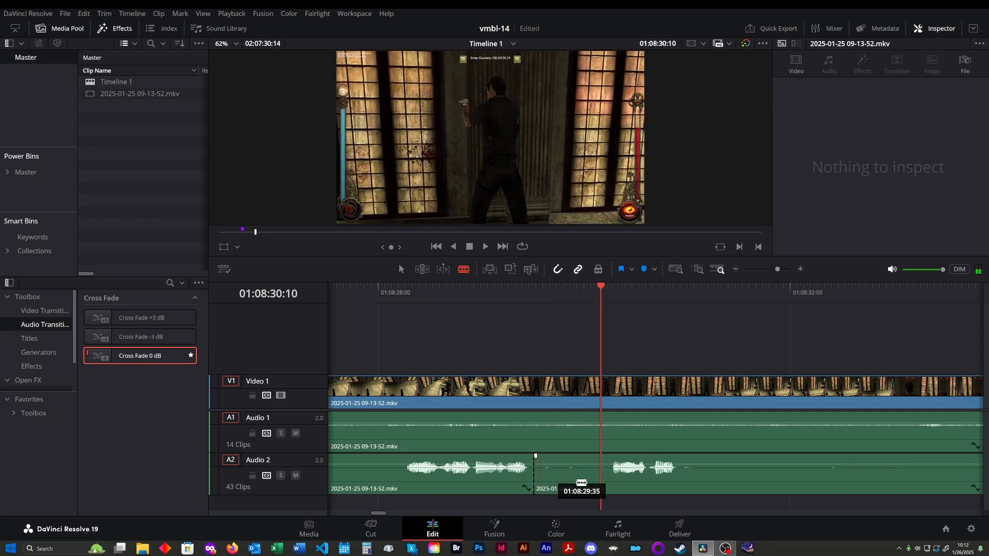
pyautogui.click(597, 486)
pyautogui.press('Delete')
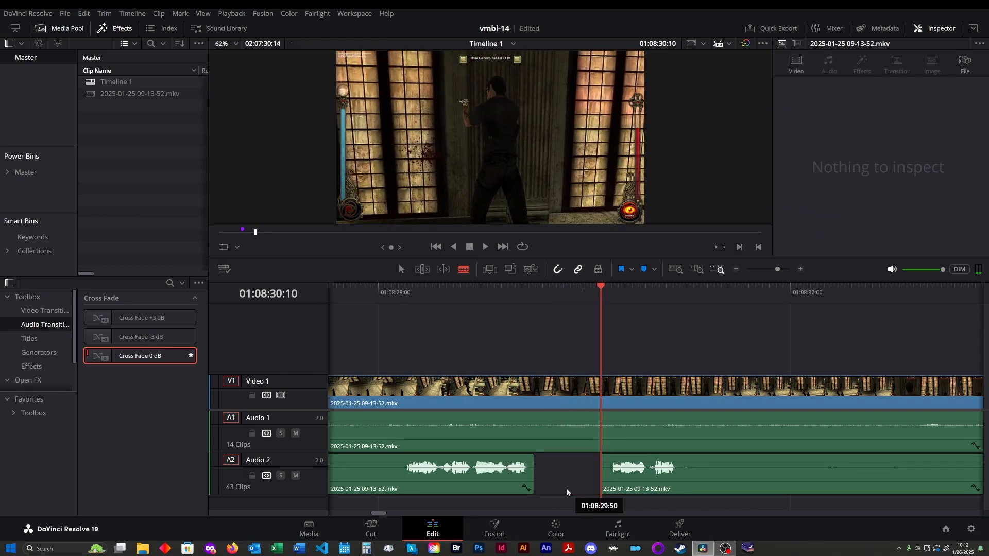
pyautogui.press('space')
pyautogui.press('space')
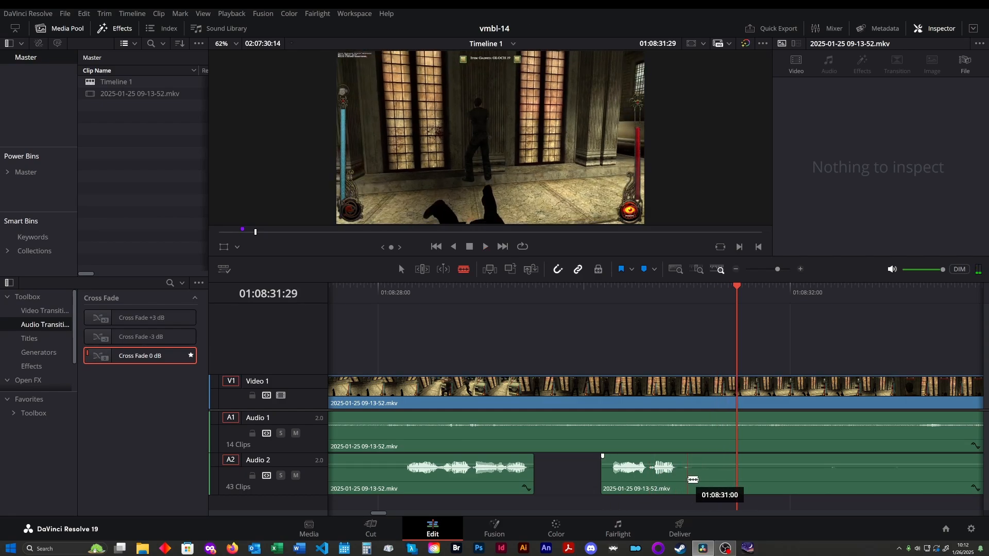
# - Try cutting the Audio 2 section from about 01:08:30:55 to 01:08:31:30 and replay the end of the narration phrase
pyautogui.click(633, 293)
pyautogui.press('space')
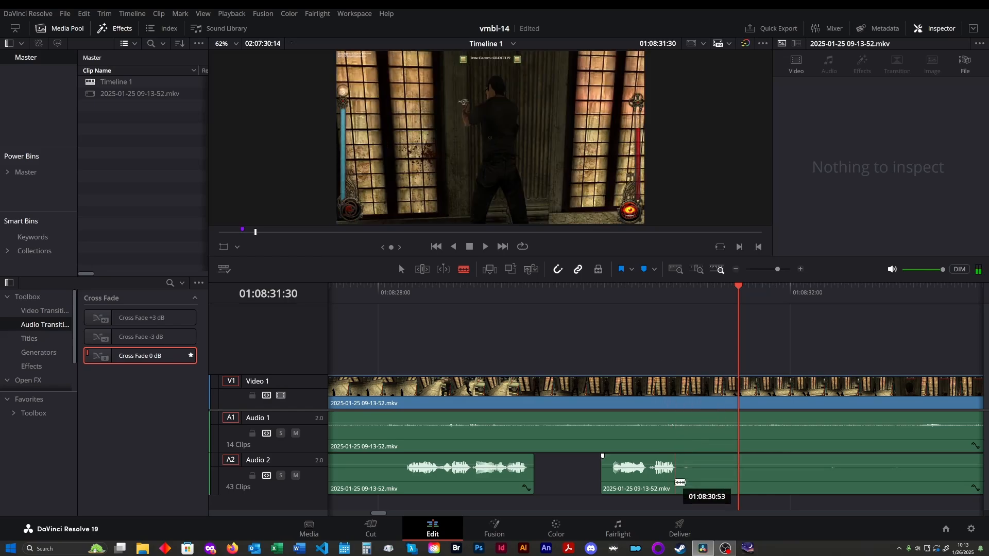
pyautogui.click(681, 485)
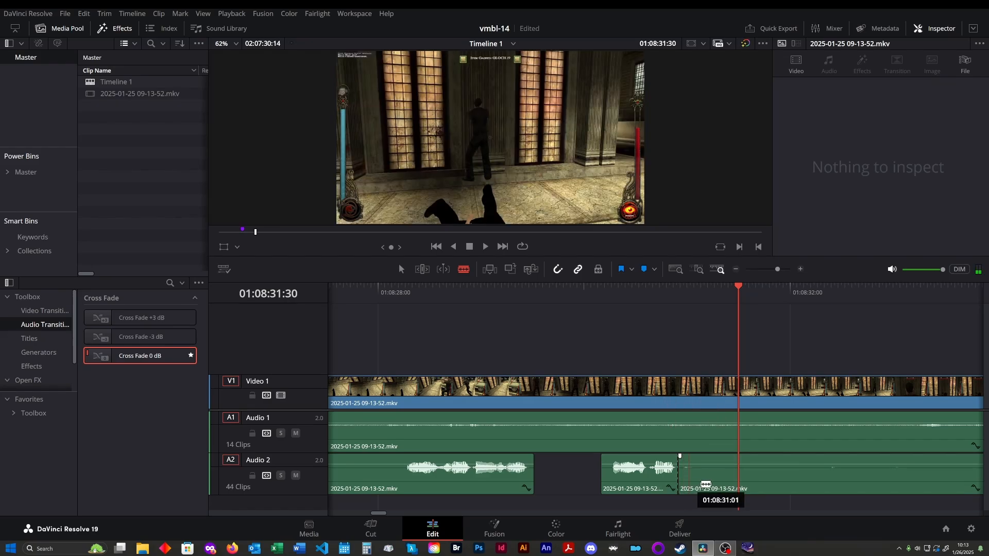
pyautogui.click(740, 483)
pyautogui.click(718, 489)
pyautogui.press('Delete')
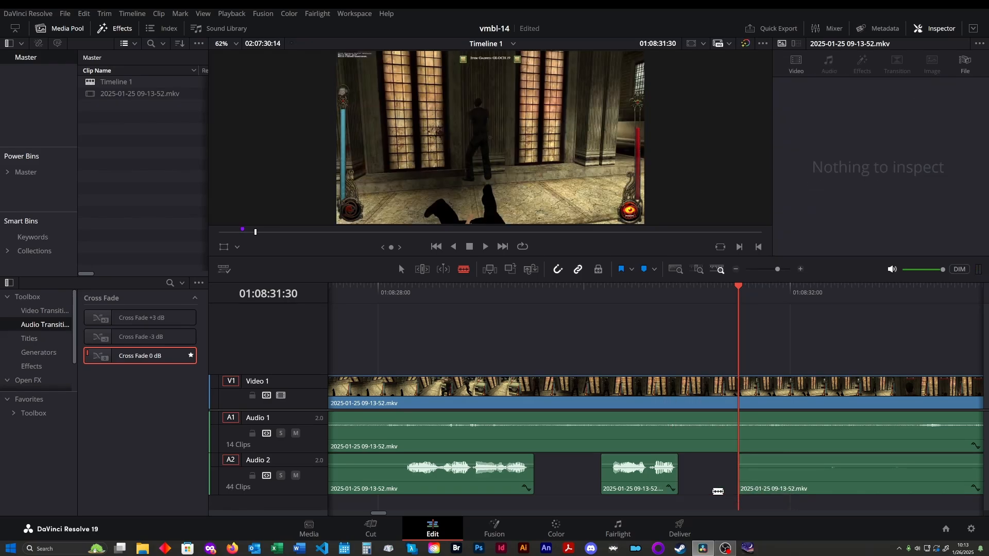
pyautogui.click(621, 296)
pyautogui.press('space')
pyautogui.click(621, 295)
pyautogui.press('space')
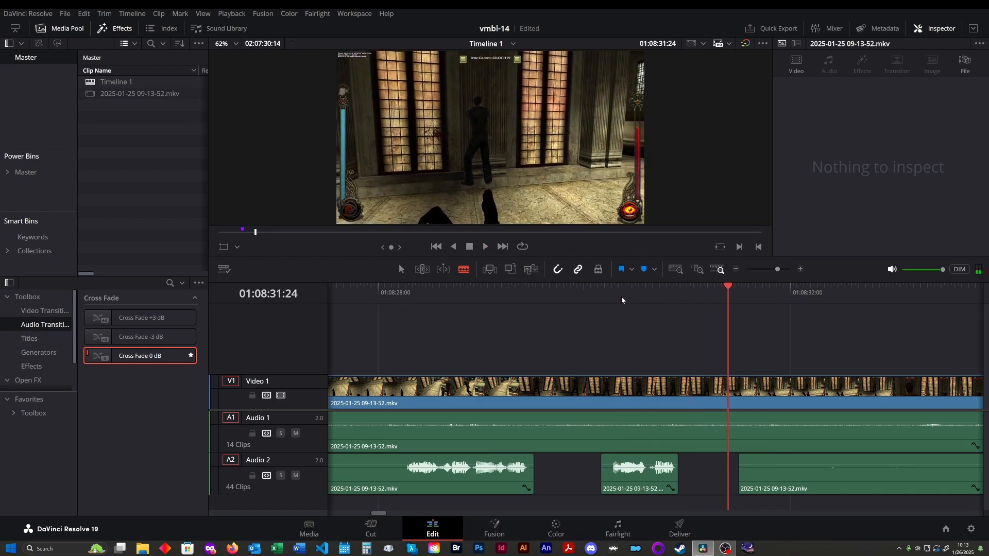
# - Undo and redo the Audio 2 cut after about 01:08:30:55, replaying the phrase ending in both states
pyautogui.hotkey('ctrl', 'z')
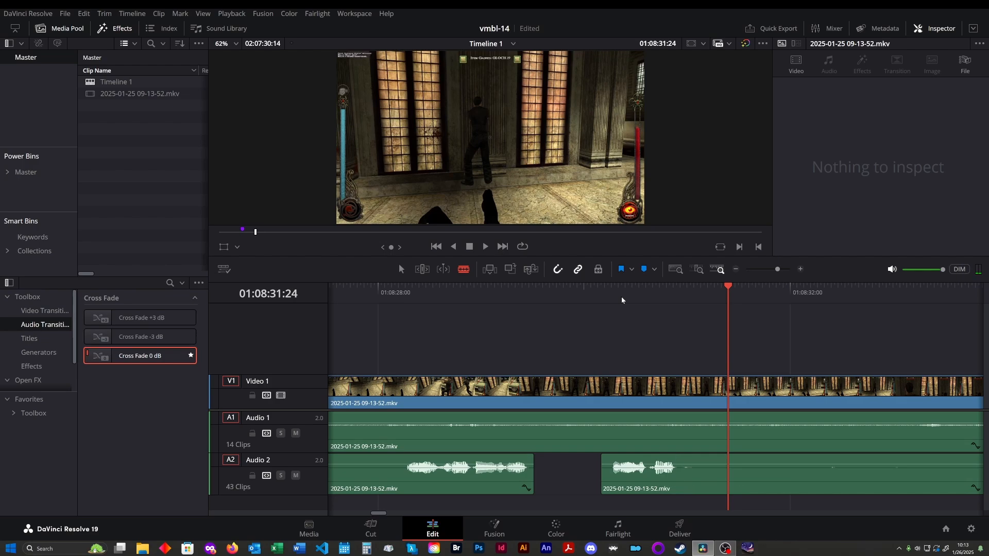
pyautogui.click(621, 296)
pyautogui.press('space')
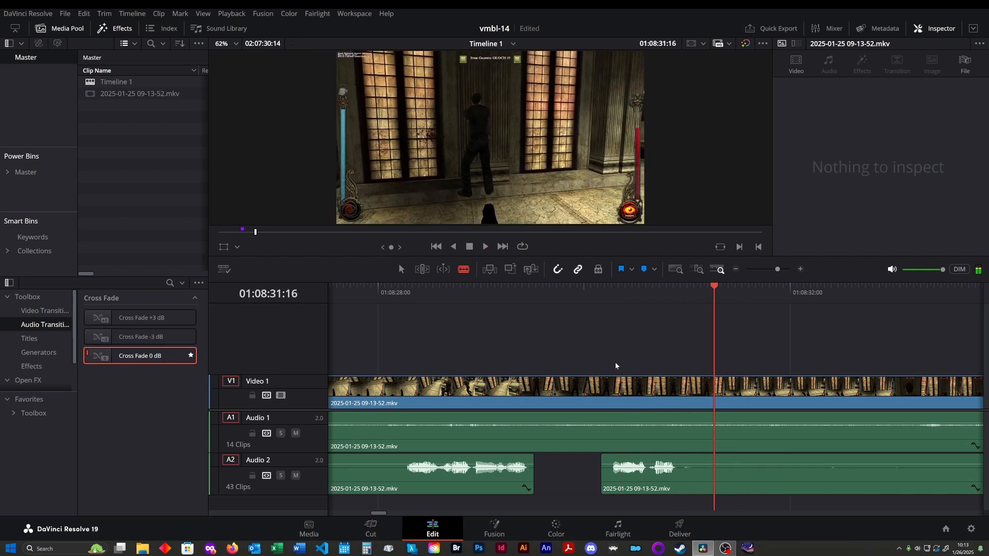
pyautogui.scroll(-3, 620, 379)
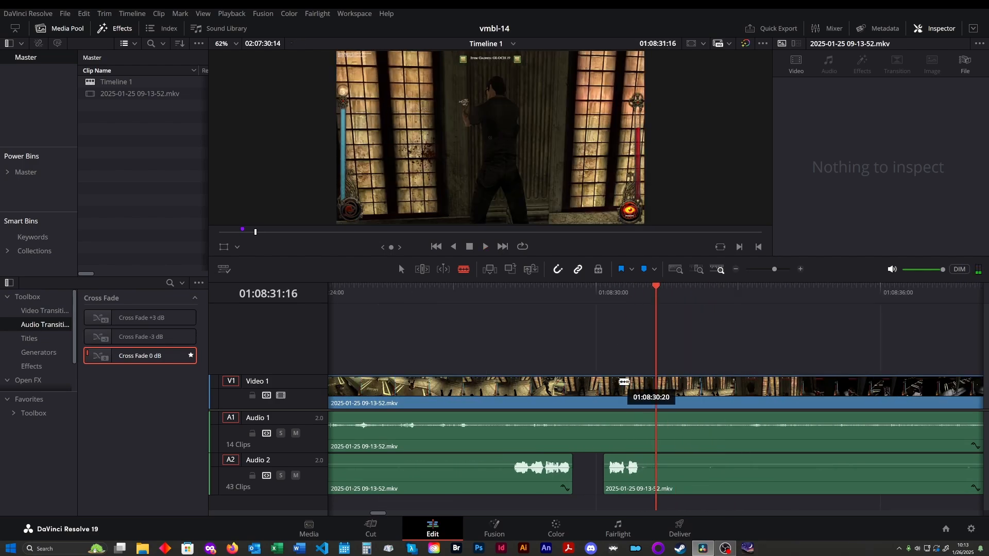
pyautogui.hotkey('ctrl', 'z')
pyautogui.hotkey('ctrl', 'shift', 'z')
pyautogui.hotkey('ctrl', 'shift', 'z')
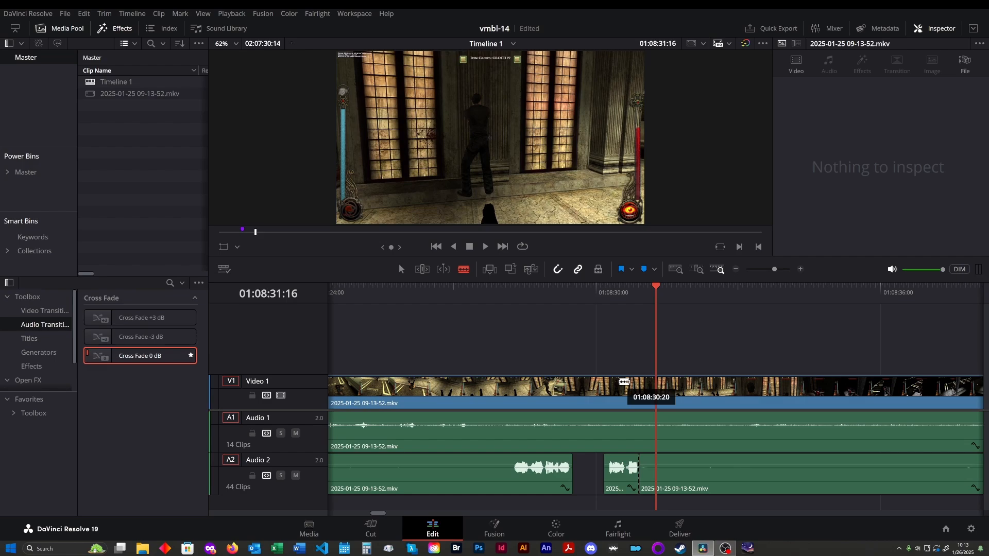
pyautogui.hotkey('ctrl', 'z')
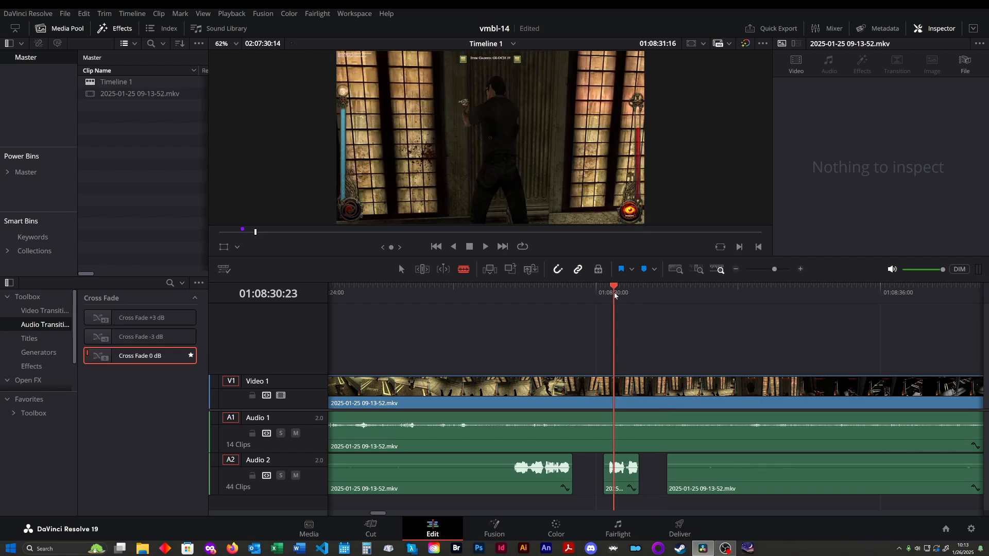
pyautogui.click(604, 290)
pyautogui.press('space')
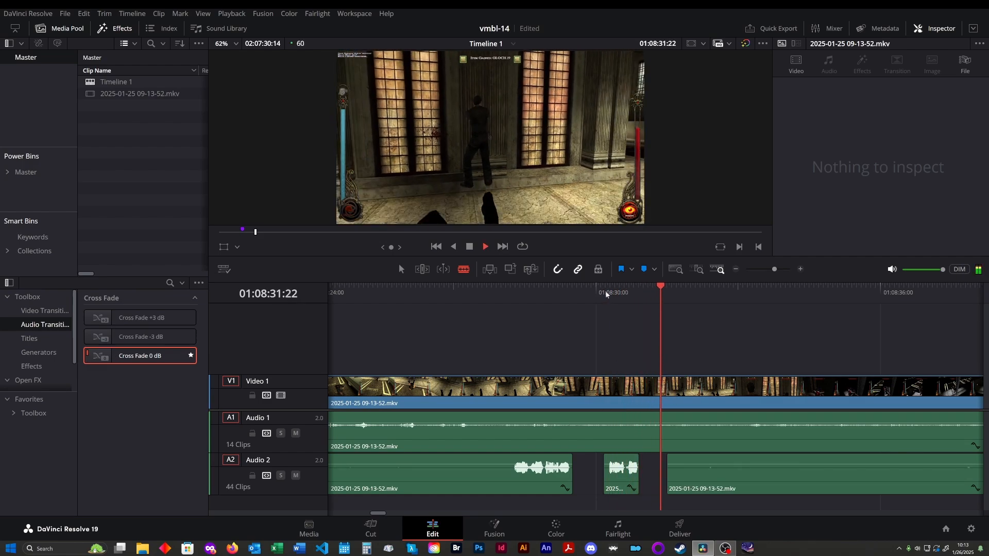
pyautogui.press('space')
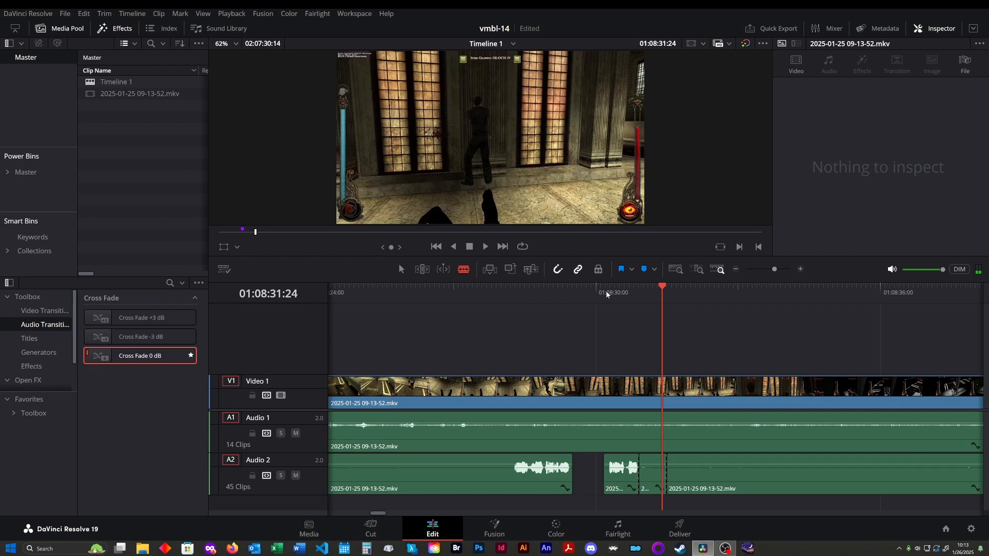
# - Compare playback with the Audio 2 piece from about 01:08:30:55 to 01:08:31:30 kept and removed, and undo its deletion and splits
pyautogui.click(607, 291)
pyautogui.press('space')
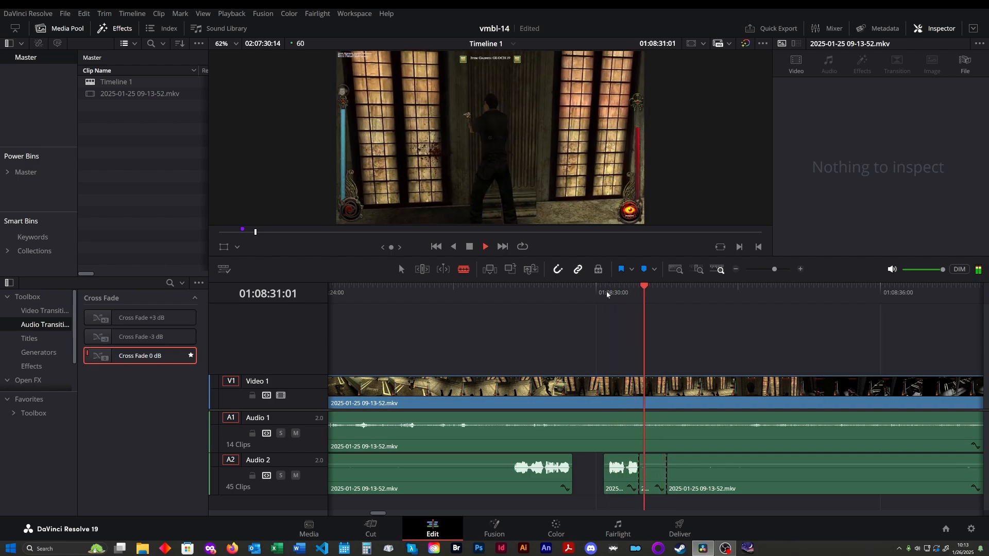
pyautogui.press('space')
pyautogui.hotkey('shift', '[')
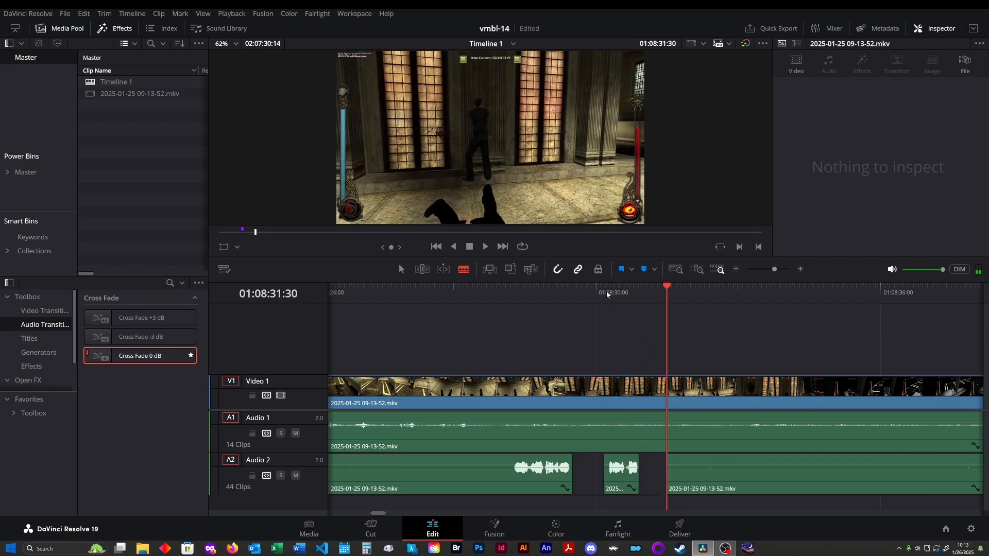
pyautogui.click(607, 291)
pyautogui.press('space')
pyautogui.press('space')
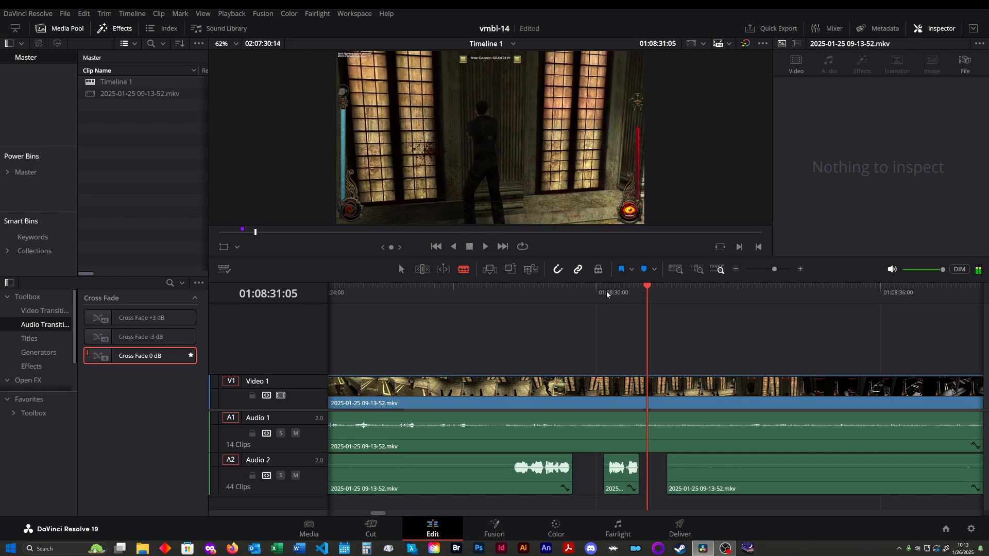
pyautogui.hotkey('ctrl', 'z')
pyautogui.click(607, 291)
pyautogui.press('space')
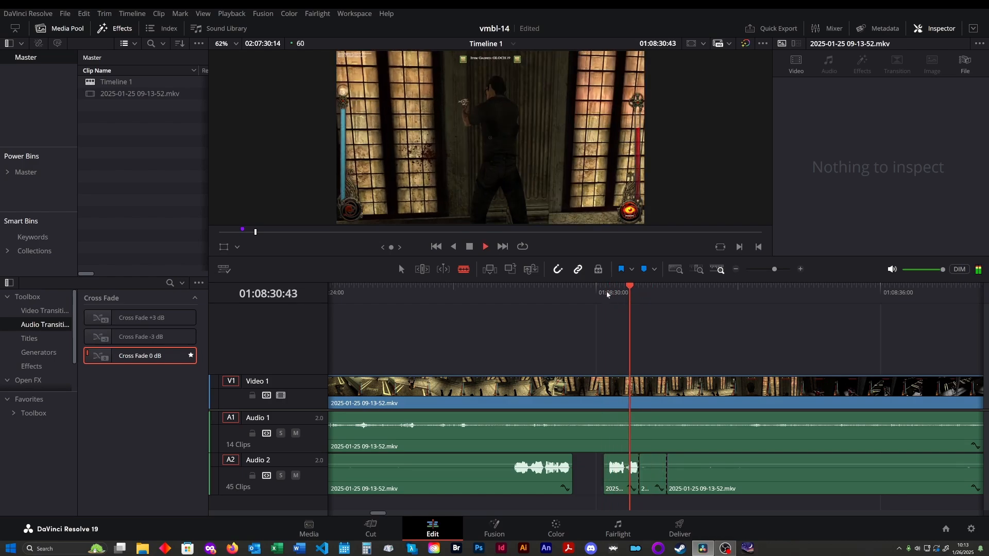
pyautogui.press('space')
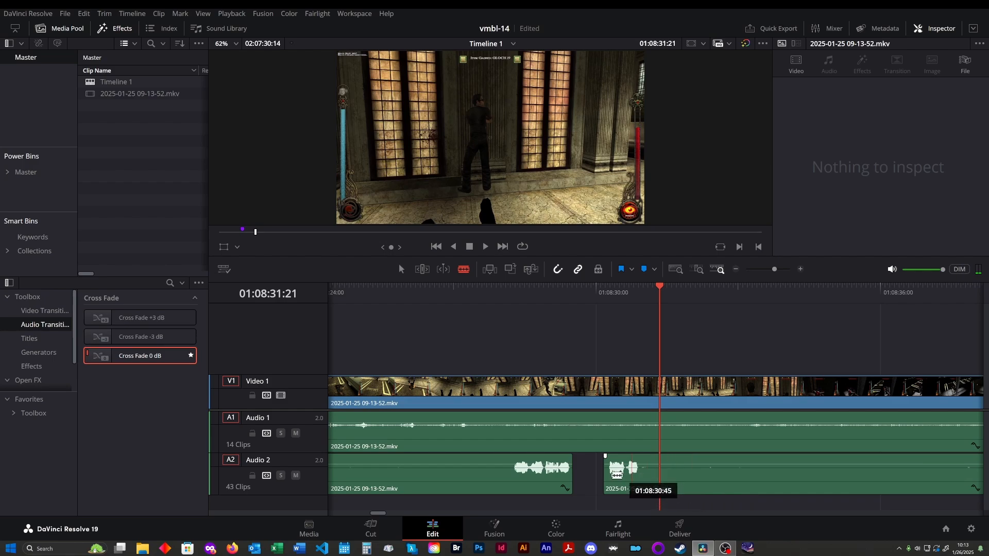
# - Cut the silent Audio 2 section from 01:08:31:21 to about 01:08:39:35, leaving the gap before the next narration
pyautogui.click(661, 480)
pyautogui.press('space')
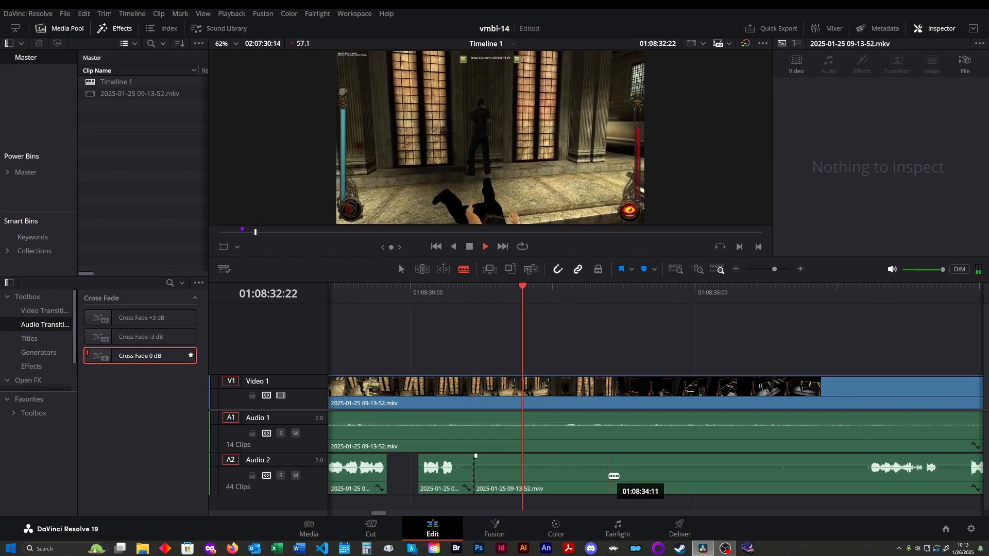
pyautogui.click(866, 476)
pyautogui.click(819, 487)
pyautogui.press('Delete')
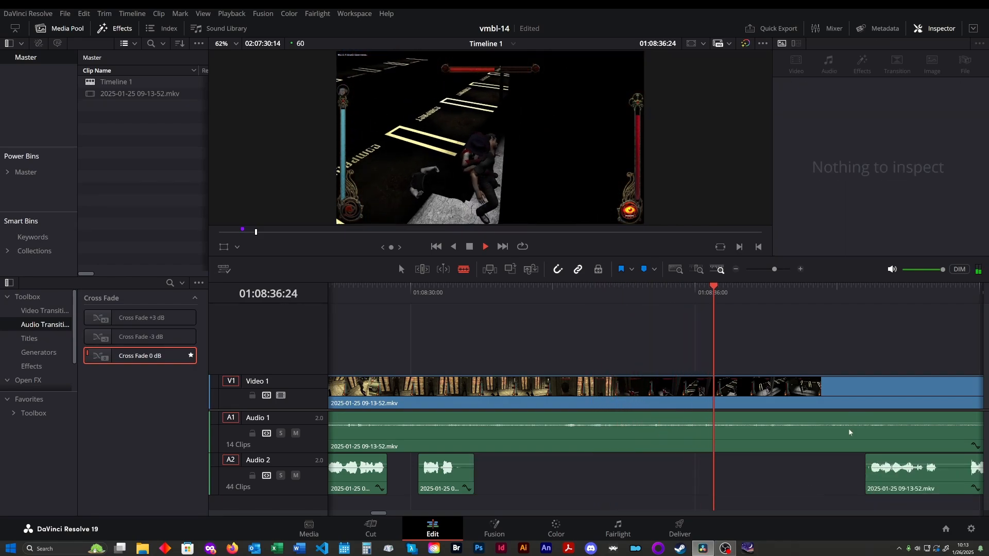
# - Remove the silent Audio 2 section from about 01:08:49:08 to about 01:08:50:30, leaving the gap before the next narration
pyautogui.click(846, 290)
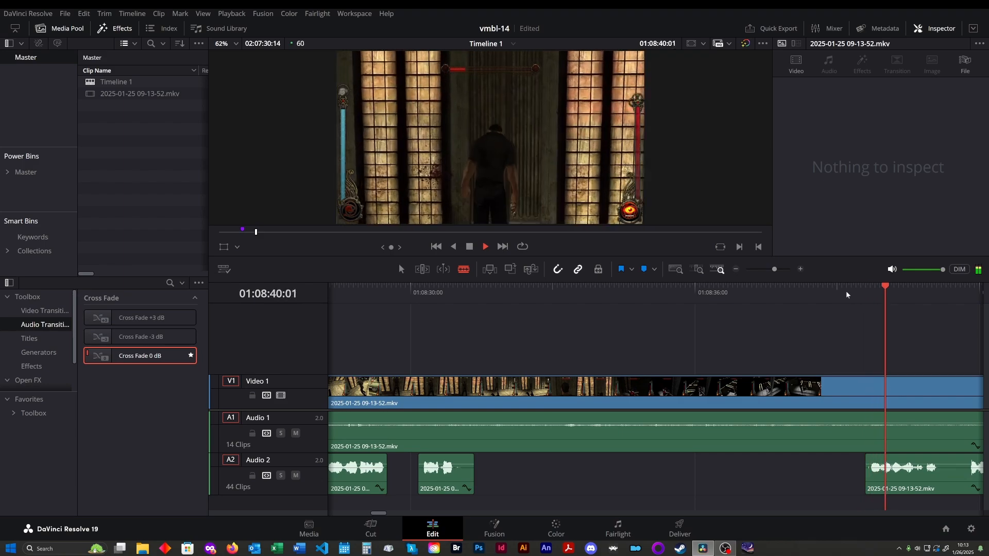
pyautogui.press('space')
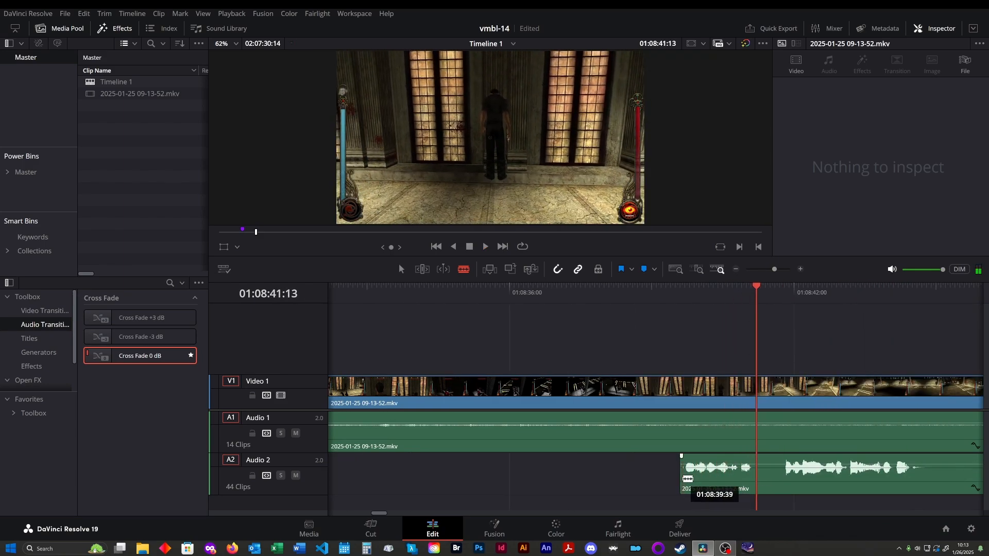
pyautogui.press('space')
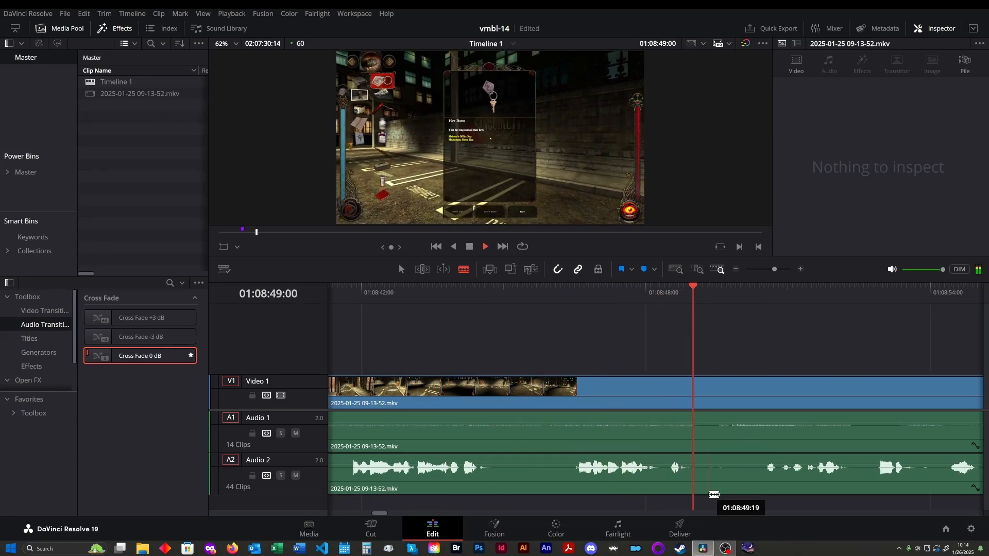
pyautogui.click(700, 480)
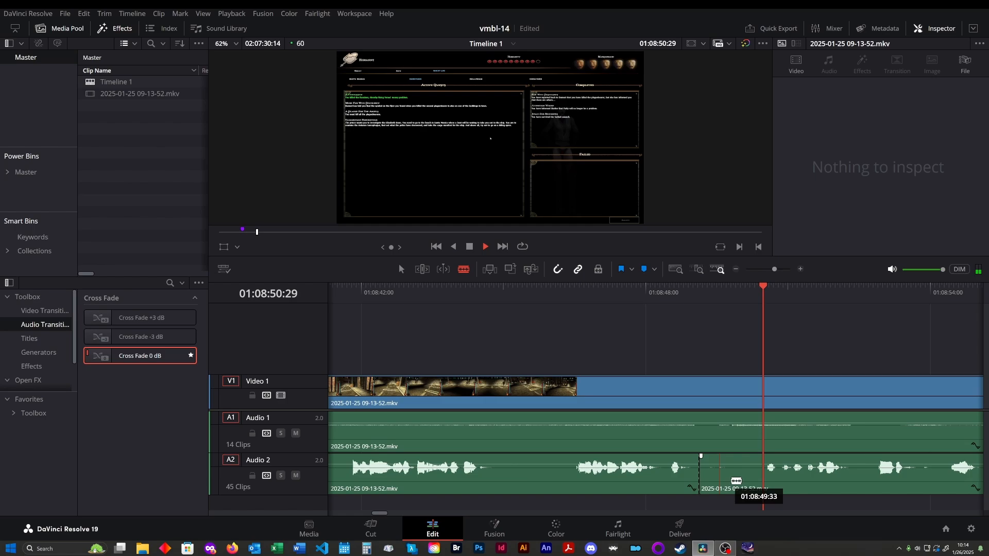
pyautogui.click(763, 479)
pyautogui.click(740, 482)
pyautogui.press('BackSpace')
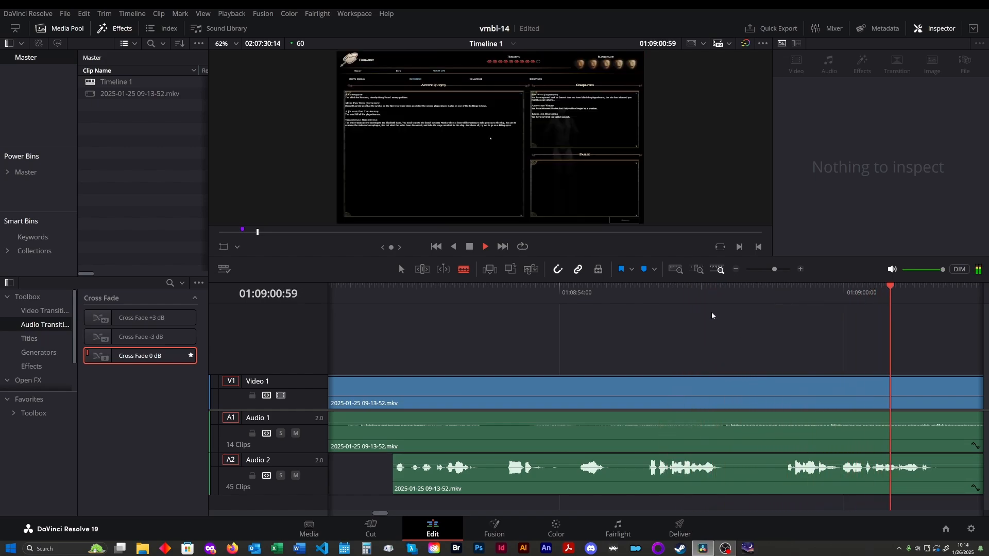
# - Ripple delete the section from 01:08:57:46 to about 01:08:58:48 on the video and both audio tracks, and save the project
pyautogui.click(699, 296)
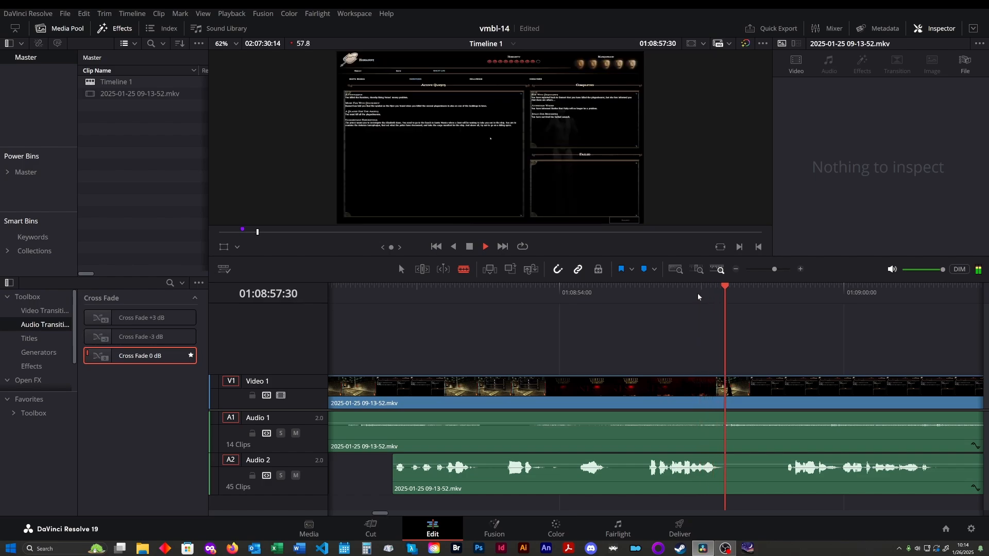
pyautogui.press('space')
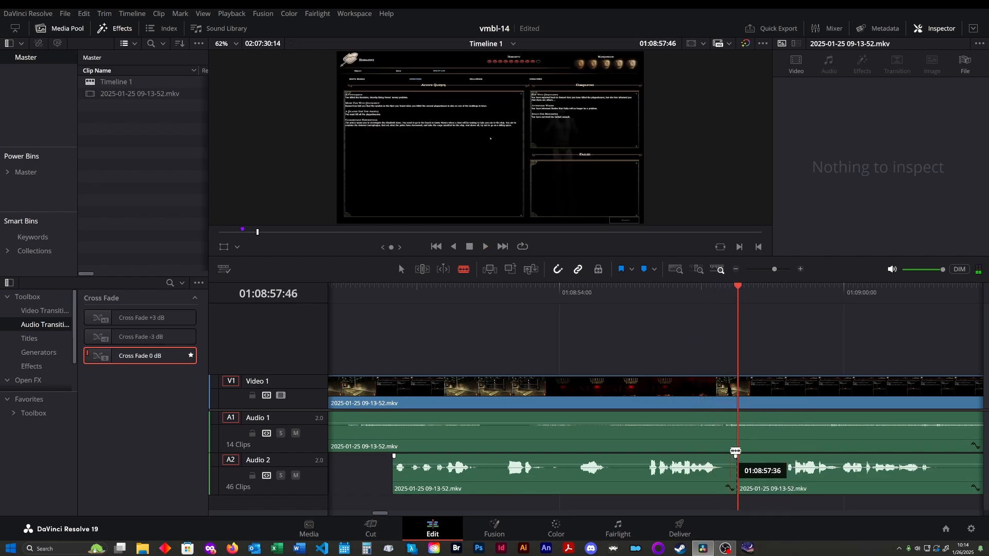
pyautogui.click(740, 436)
pyautogui.click(739, 395)
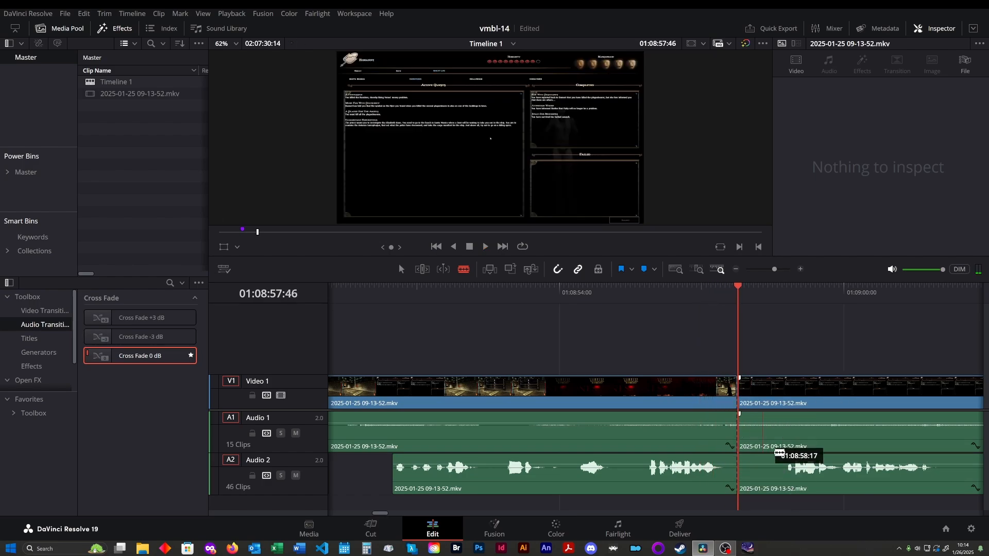
pyautogui.click(787, 477)
pyautogui.click(791, 403)
pyautogui.moveTo(760, 355); pyautogui.dragTo(780, 470)
pyautogui.press('Delete')
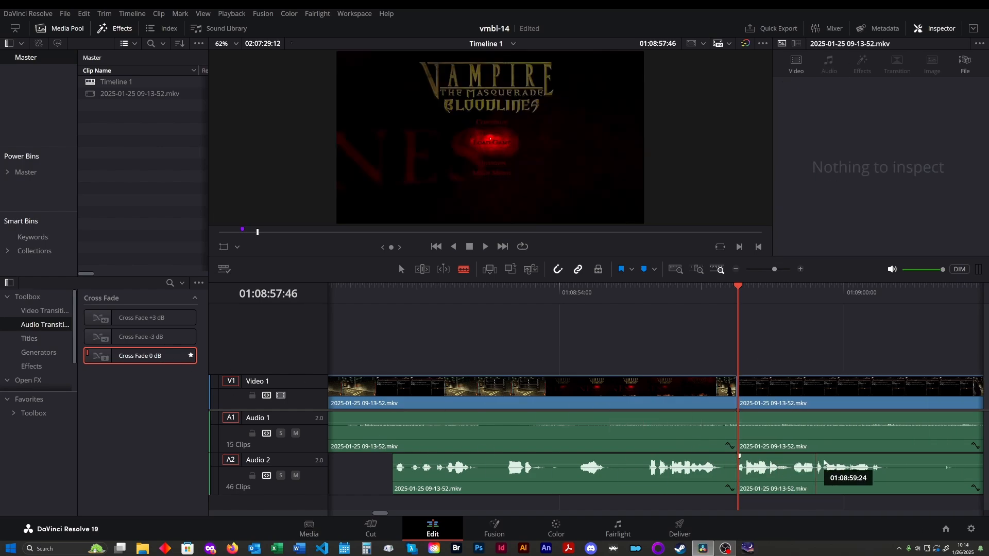
pyautogui.hotkey('ctrl', 's')
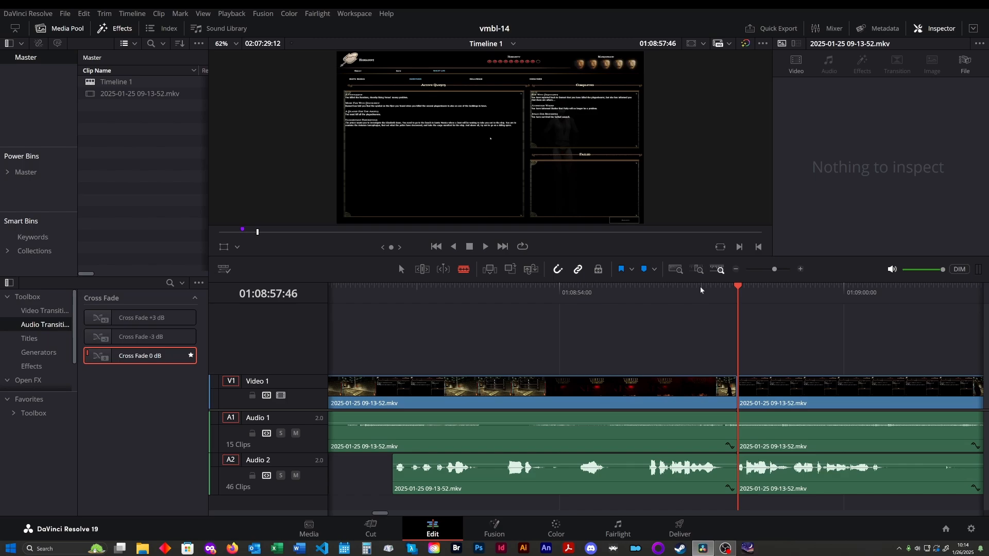
pyautogui.press('space')
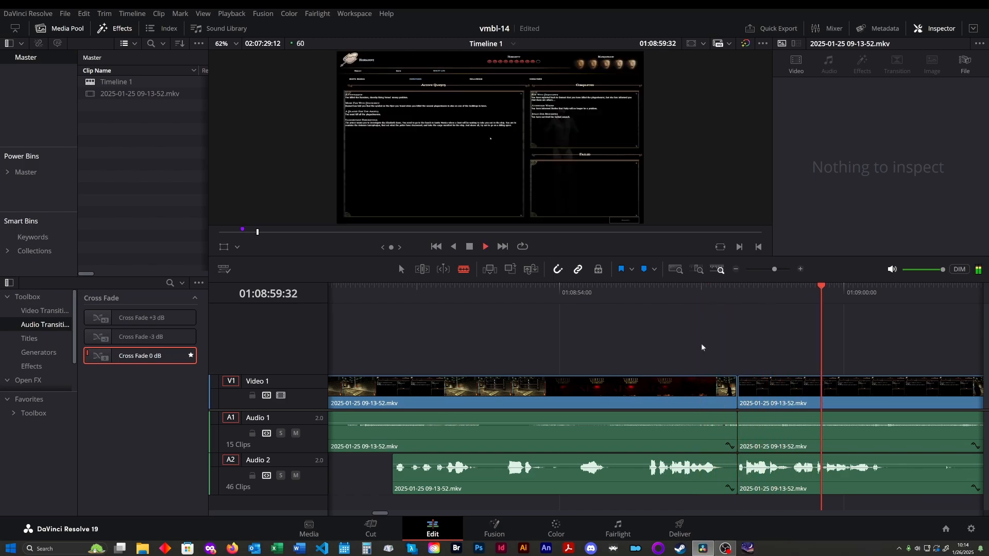
pyautogui.click(385, 289)
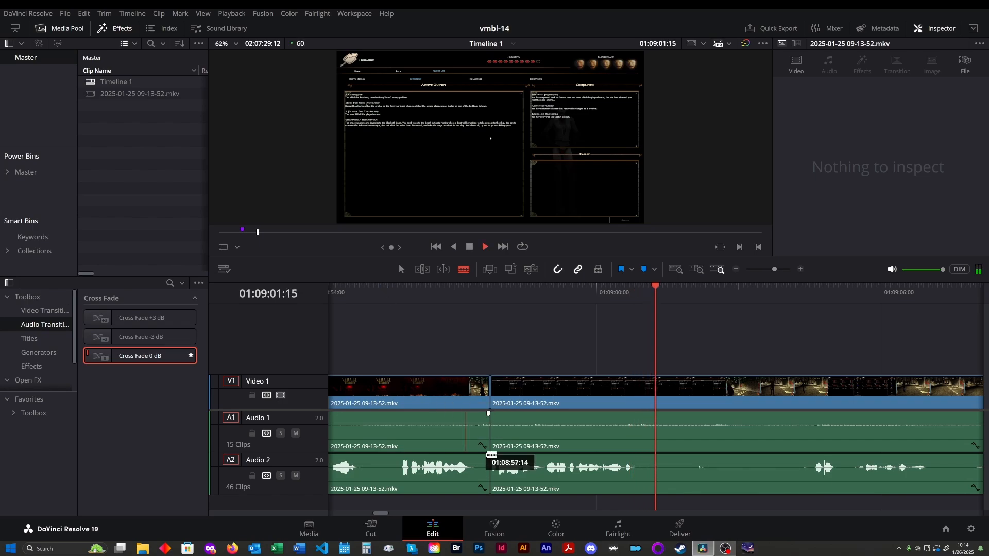
# - Try splitting Audio 2 at about 01:09:01:04, replay the quiet stretch up to 01:09:05:12, and undo the split
pyautogui.click(647, 483)
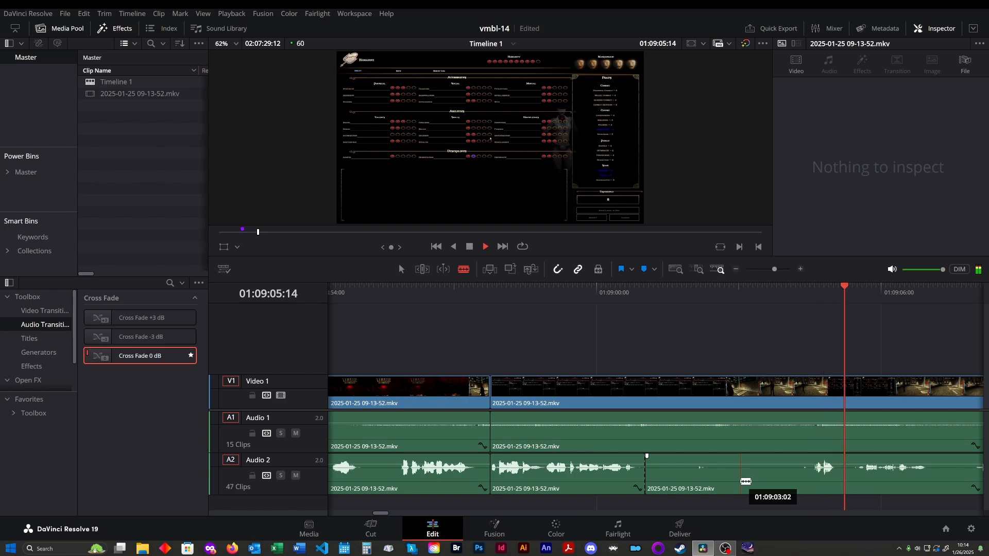
pyautogui.press('space')
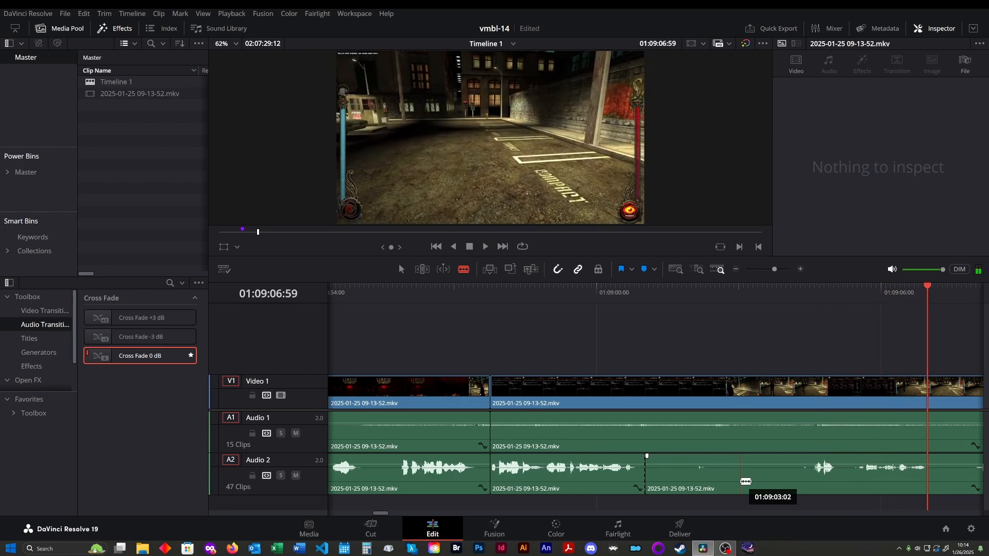
pyautogui.click(598, 295)
pyautogui.press('space')
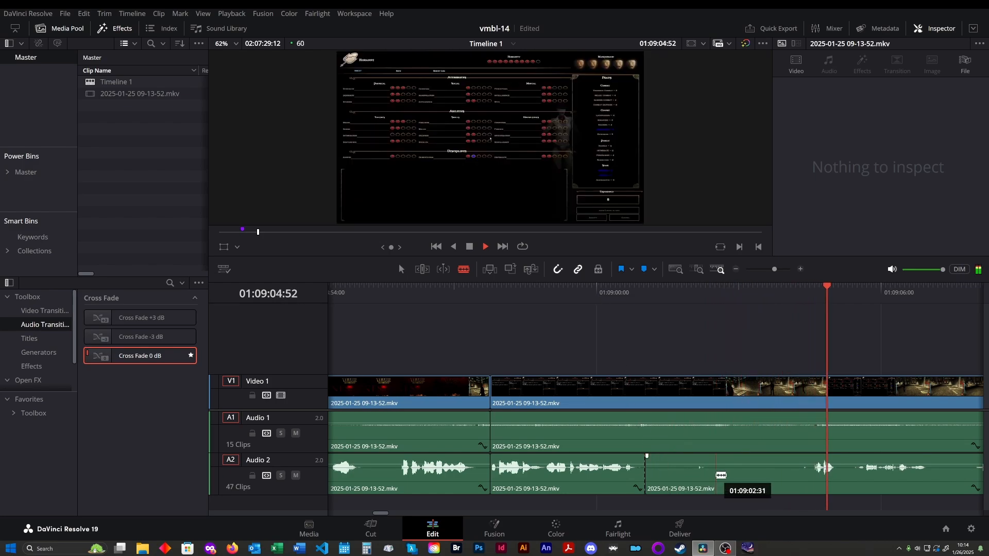
pyautogui.click(790, 296)
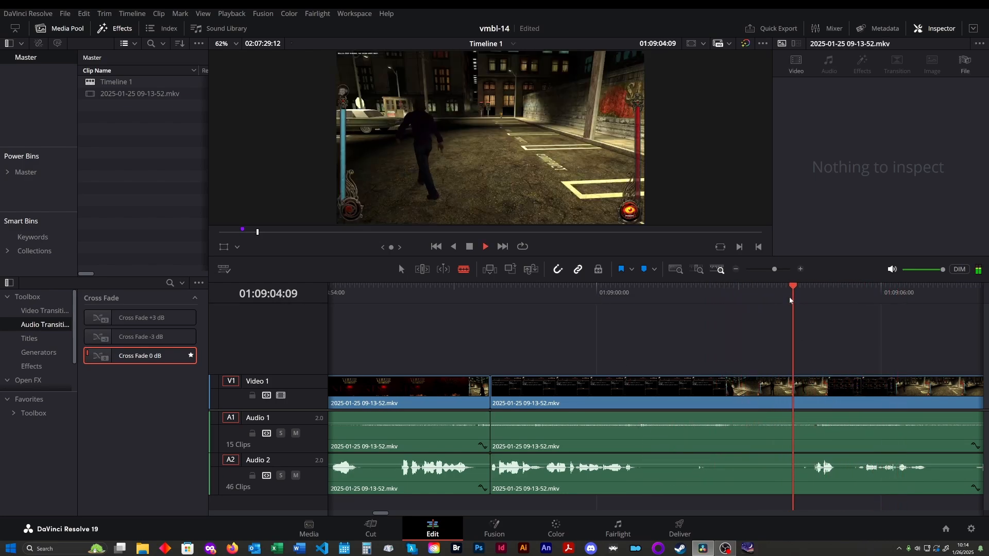
pyautogui.press('space')
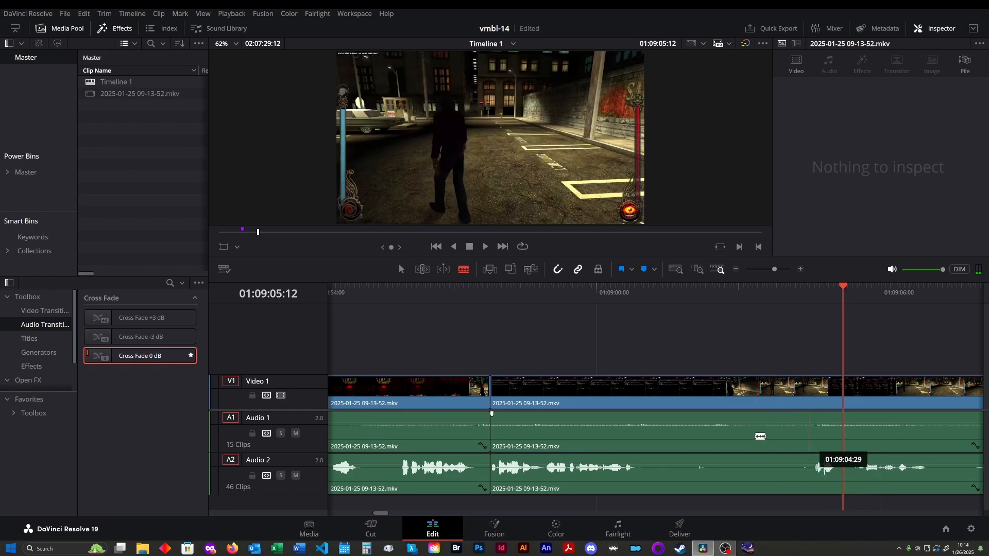
# - Ripple delete the section from 01:09:18:25 to about 01:09:20:29 on all tracks and replay the join
pyautogui.hscroll(3, 667, 403)
pyautogui.hscroll(2, 666, 403)
pyautogui.press('space')
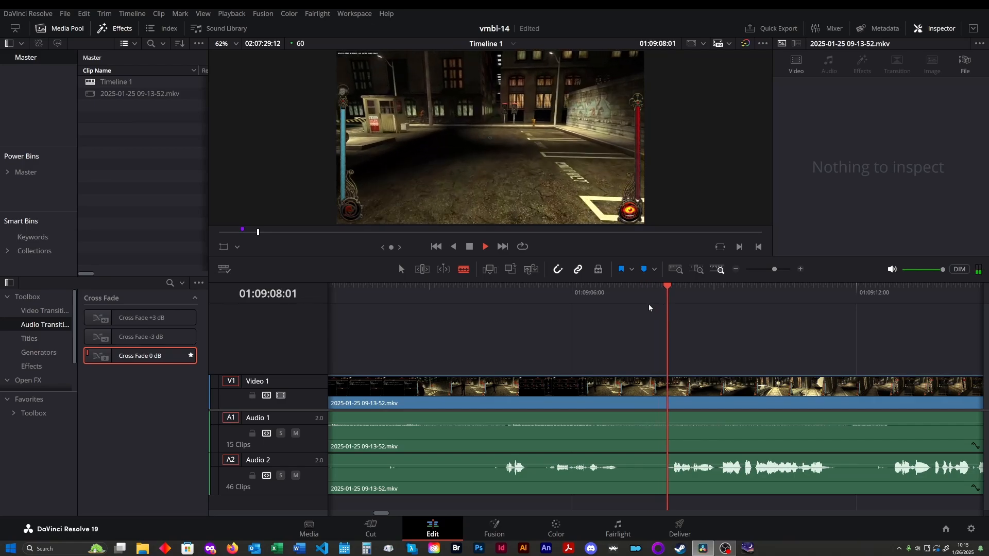
pyautogui.press('space')
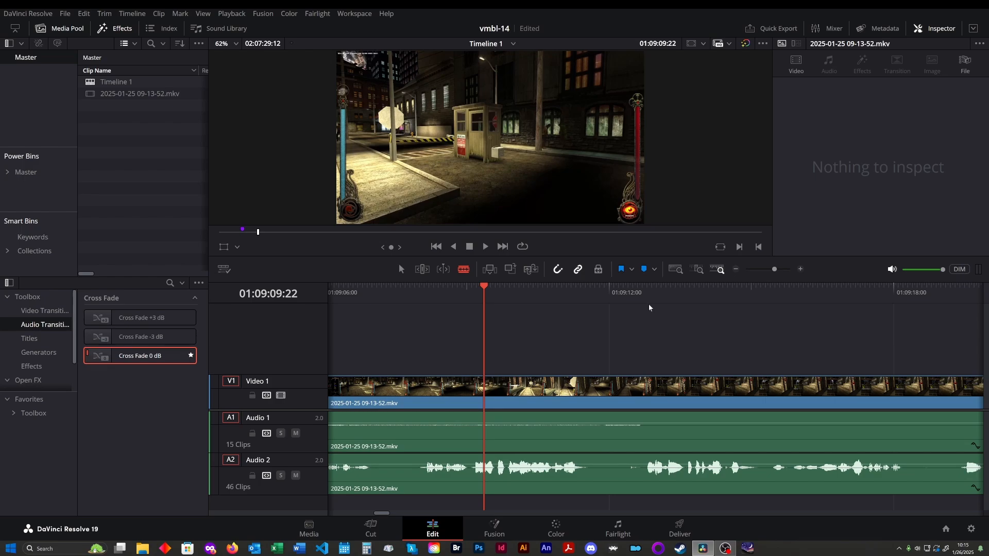
pyautogui.press('space')
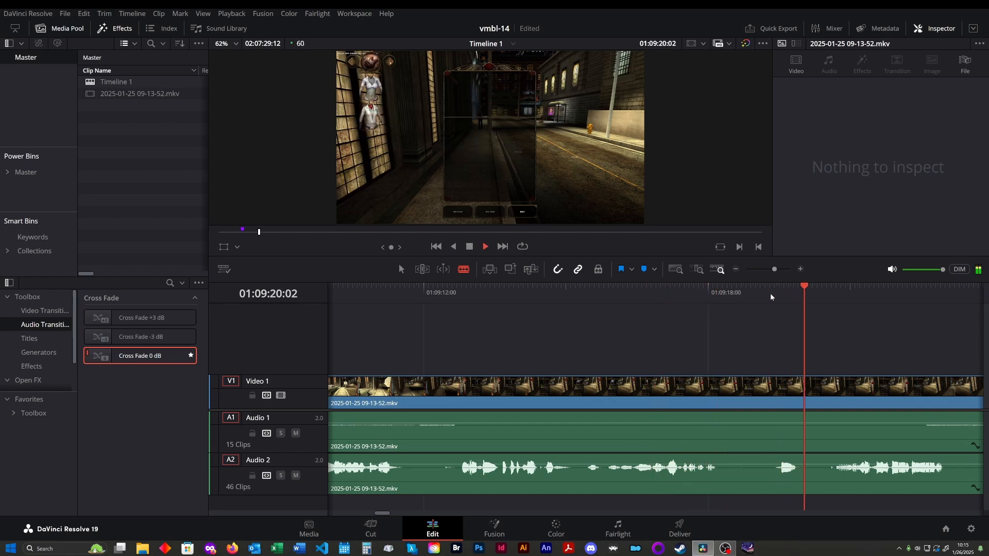
pyautogui.click(693, 290)
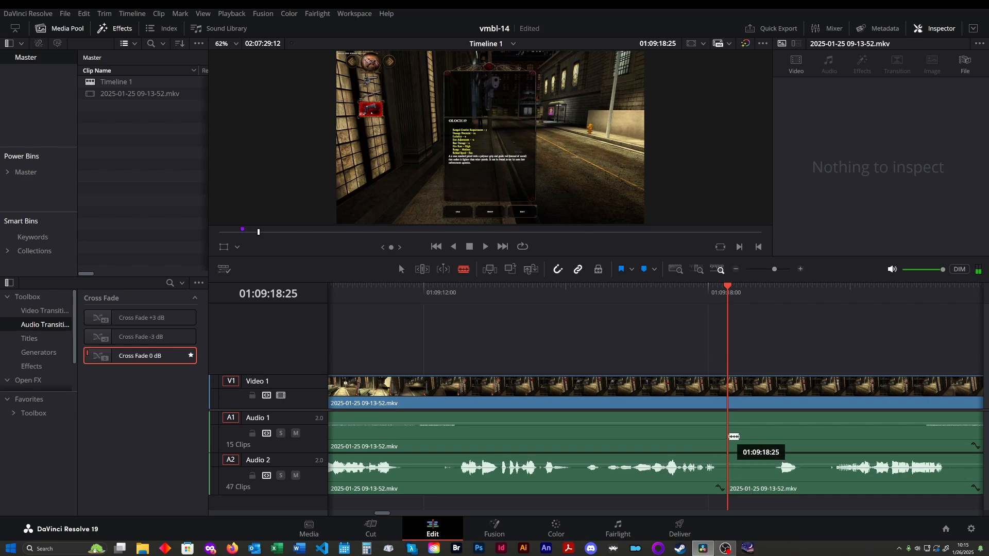
pyautogui.click(730, 395)
pyautogui.click(825, 492)
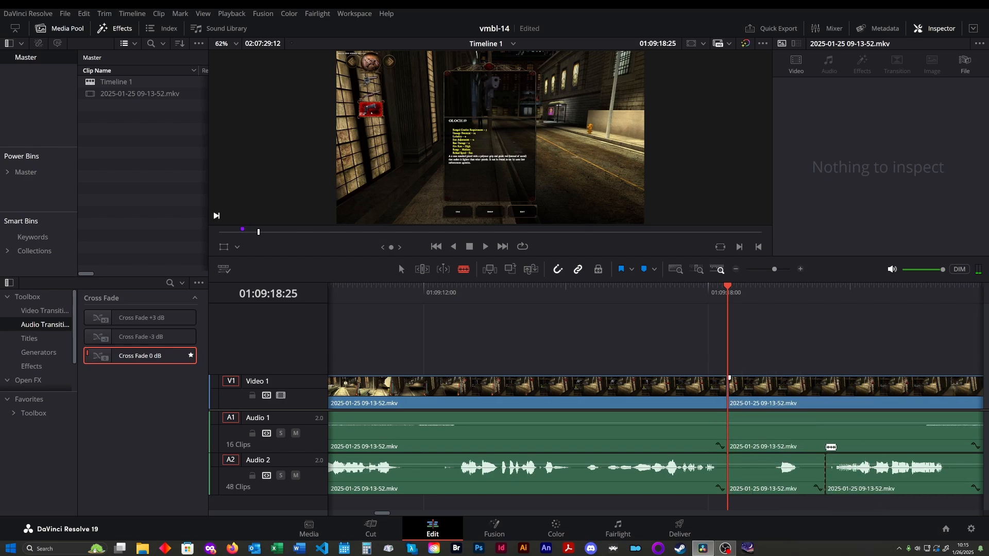
pyautogui.click(772, 399)
pyautogui.press('Delete')
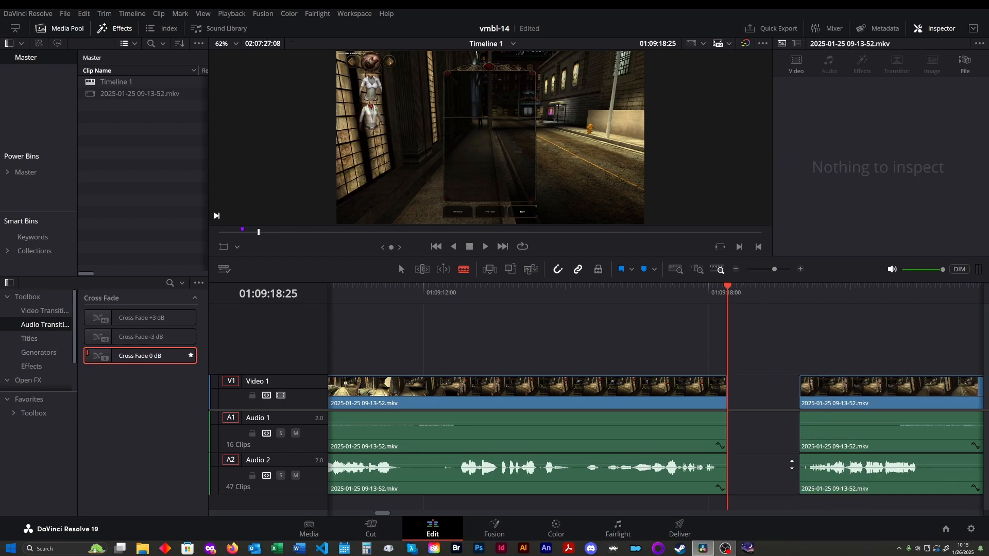
pyautogui.click(703, 293)
pyautogui.press('space')
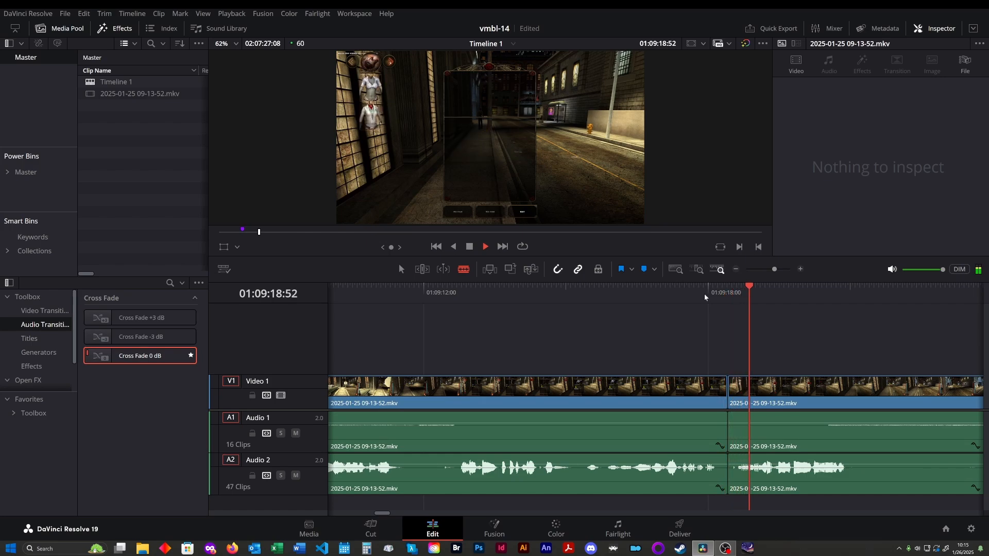
# - Cut the silent Audio 2 section from about 01:09:20:58 to 01:09:24:08, muting Audio 1 only while checking the narration by ear
pyautogui.hscroll(3, 705, 306)
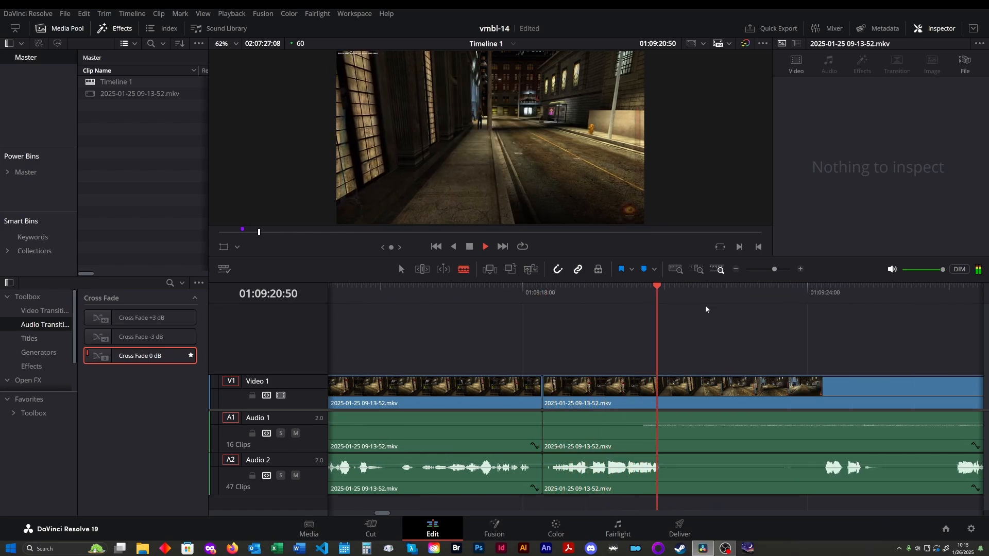
pyautogui.hscroll(2, 706, 305)
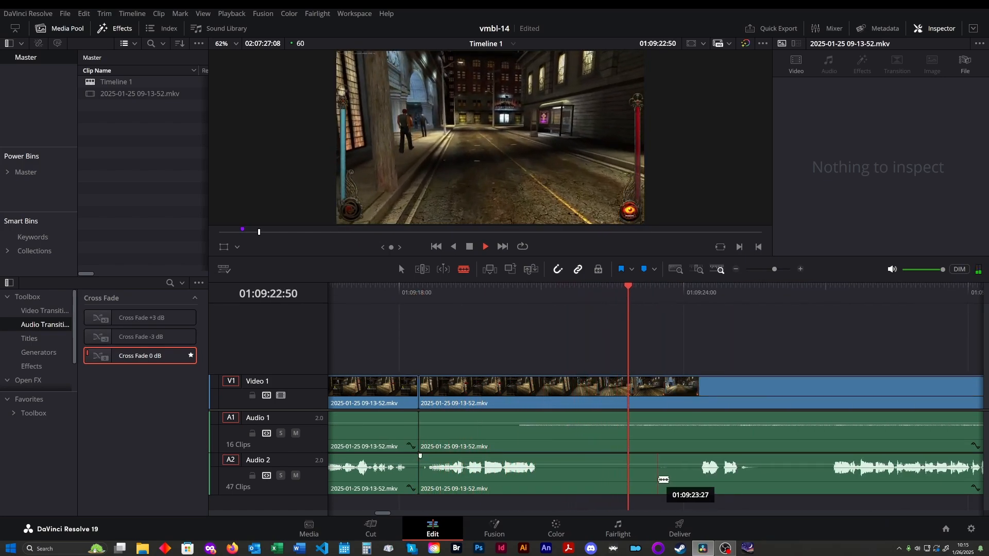
pyautogui.press('space')
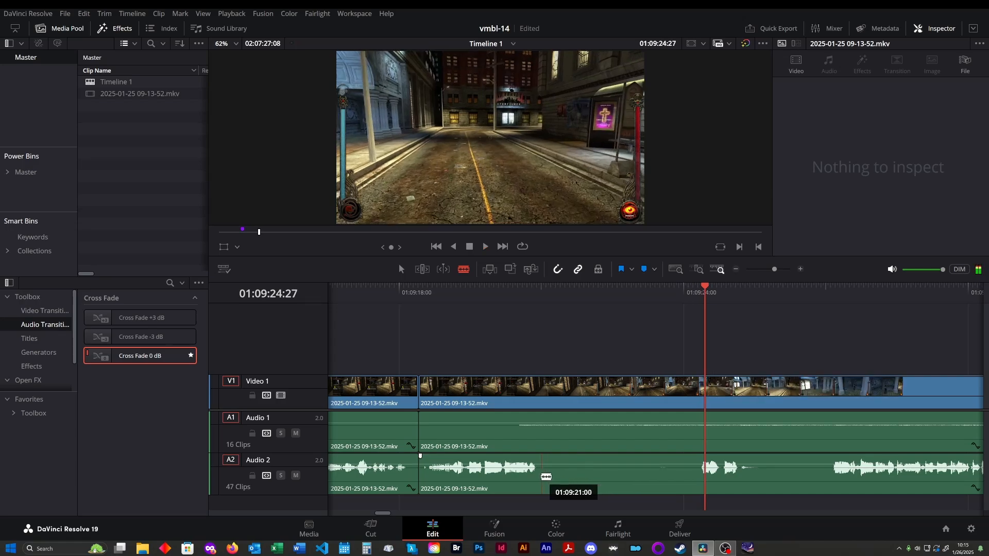
pyautogui.click(540, 470)
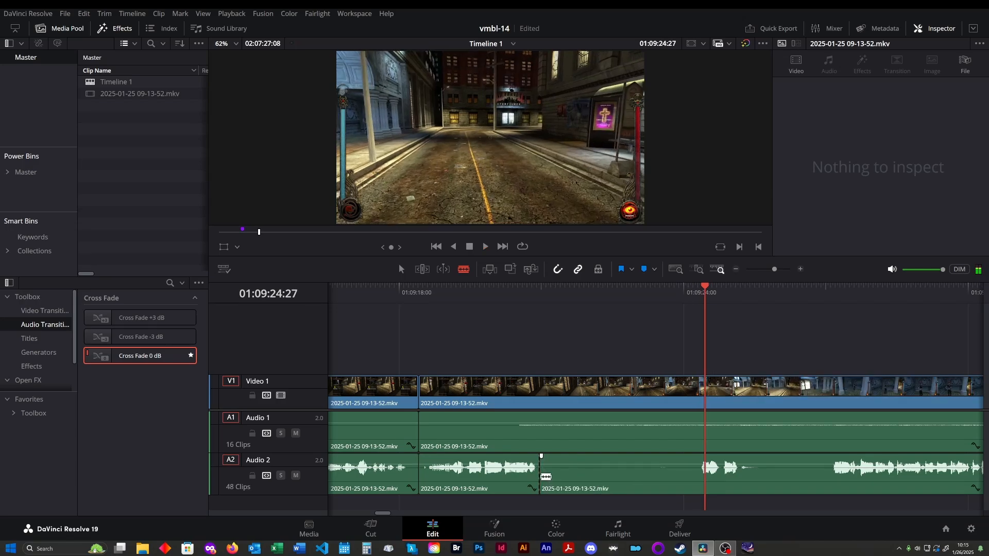
pyautogui.click(299, 435)
pyautogui.press('space')
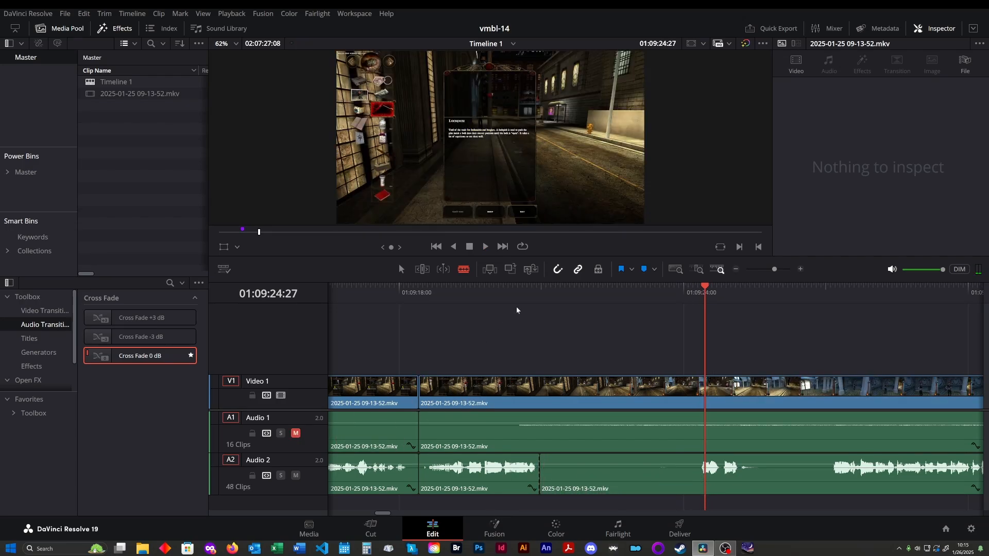
pyautogui.click(558, 290)
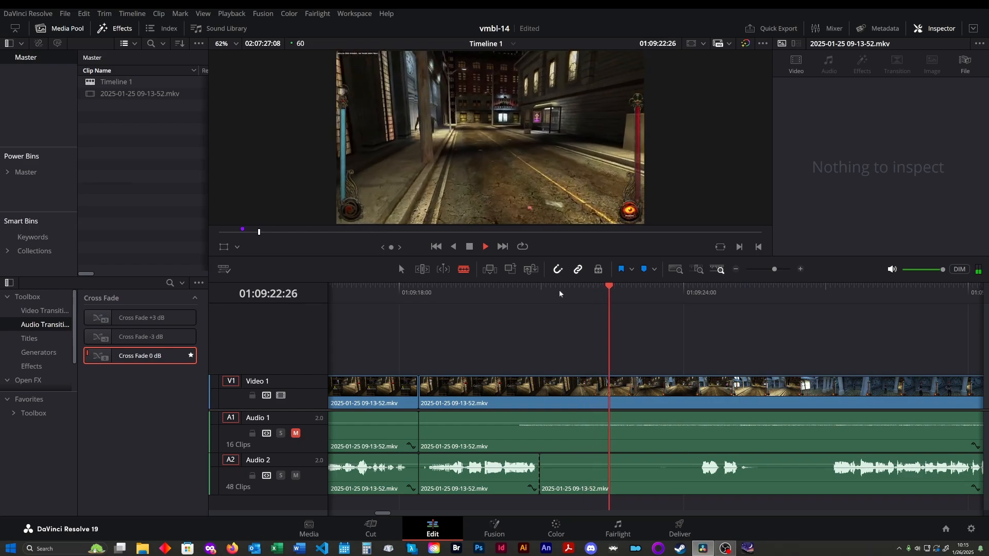
pyautogui.press('space')
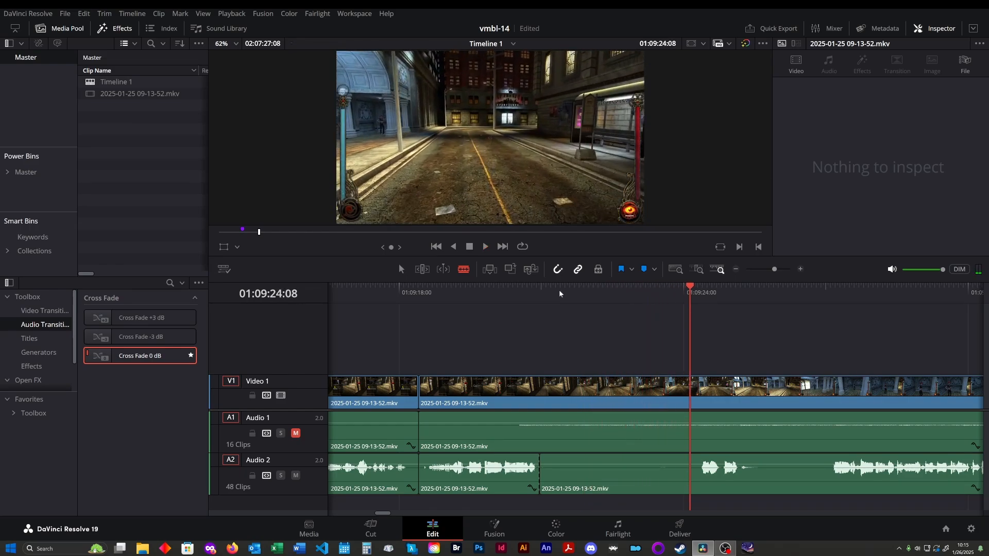
pyautogui.click(644, 479)
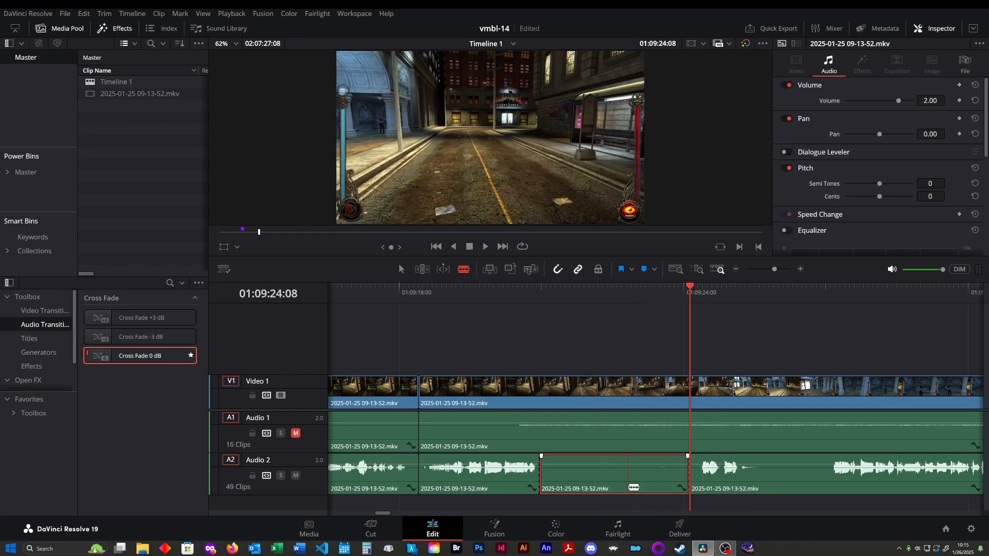
pyautogui.press('Delete')
pyautogui.click(296, 433)
# - Play on from 01:09:24:08 and delete the silent Audio 2 section from about 01:09:46:51 to 01:09:49:27, leaving a gap
pyautogui.press('space')
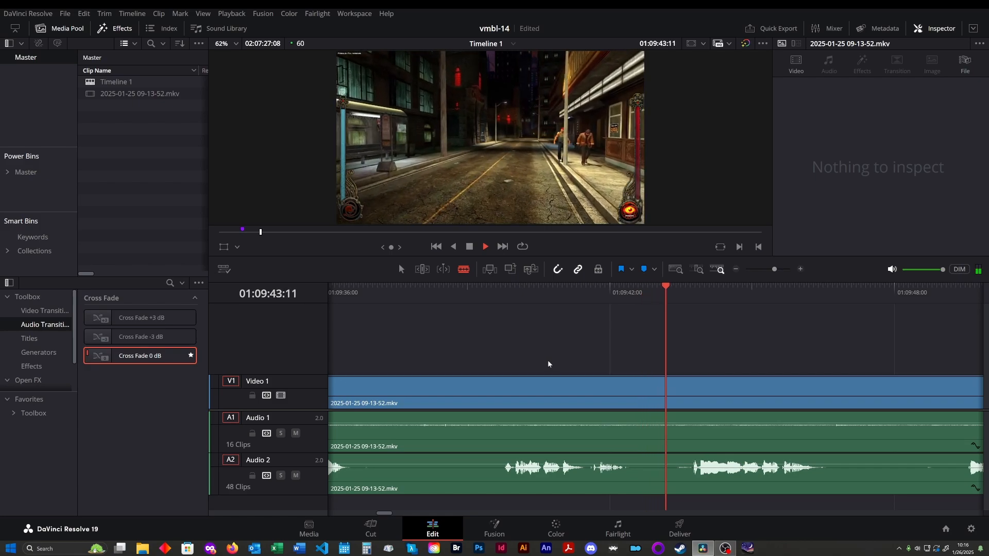
pyautogui.hscroll(4, 550, 361)
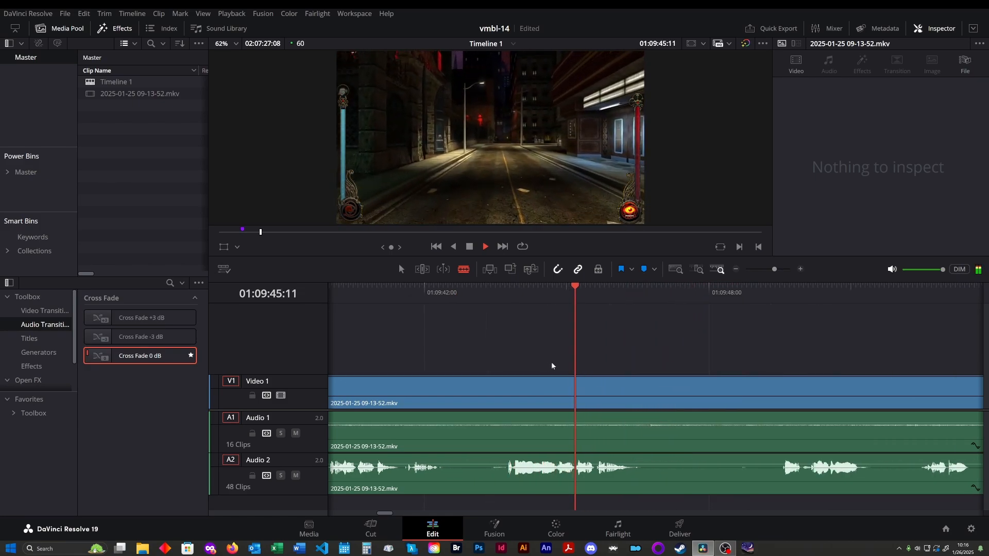
pyautogui.press('space')
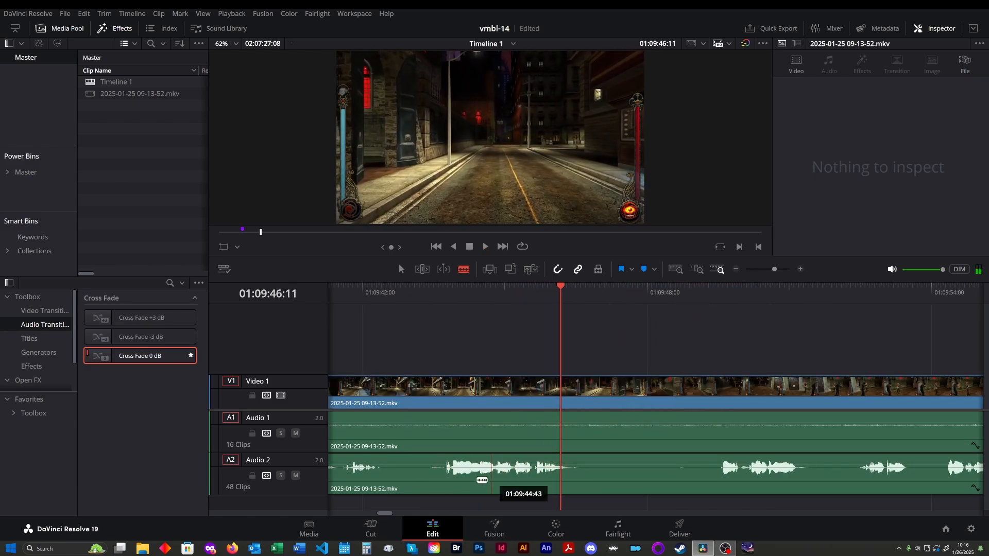
pyautogui.press('space')
pyautogui.click(593, 477)
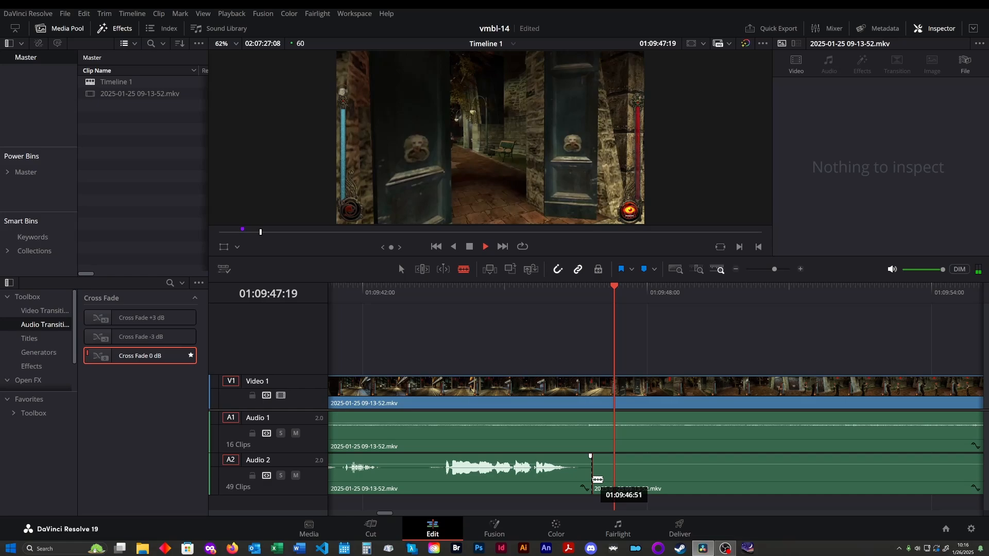
pyautogui.click(714, 480)
pyautogui.moveTo(643, 511); pyautogui.dragTo(669, 489)
pyautogui.press('BackSpace')
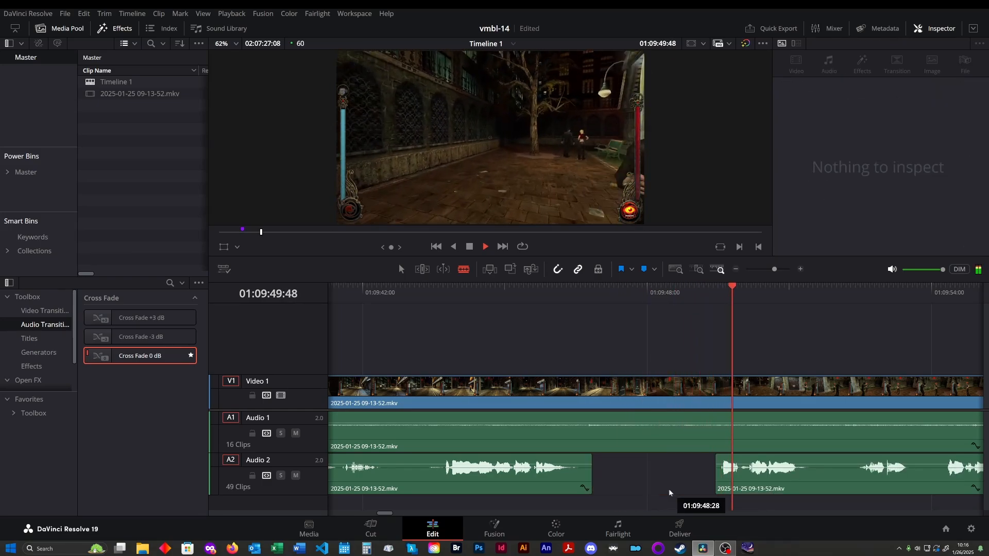
# - Cut the quiet Audio 2 section from about 01:09:55:30 to 01:09:56:28, then stop playback at about 01:09:59:24
pyautogui.hscroll(1, 628, 469)
pyautogui.hscroll(3, 629, 469)
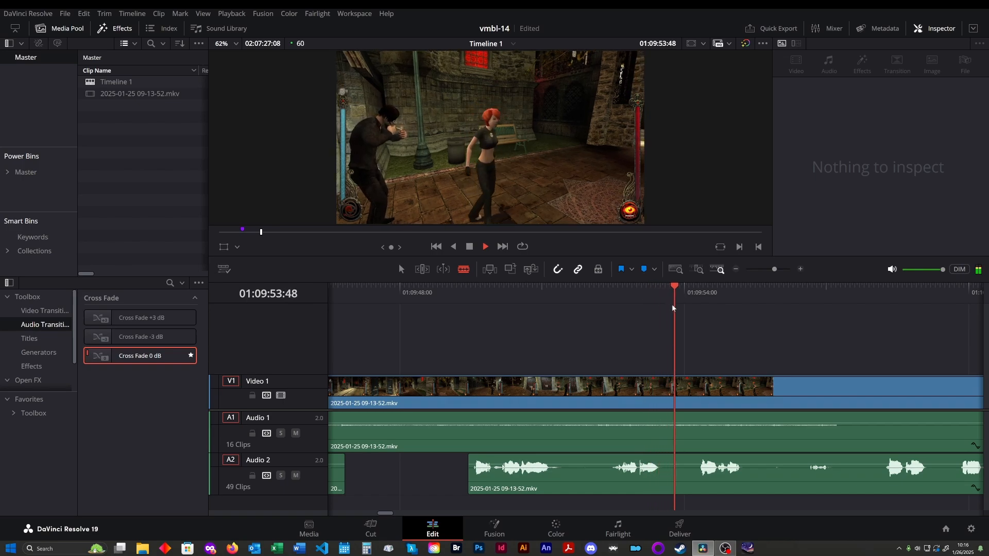
pyautogui.hotkey('ctrl', 'b')
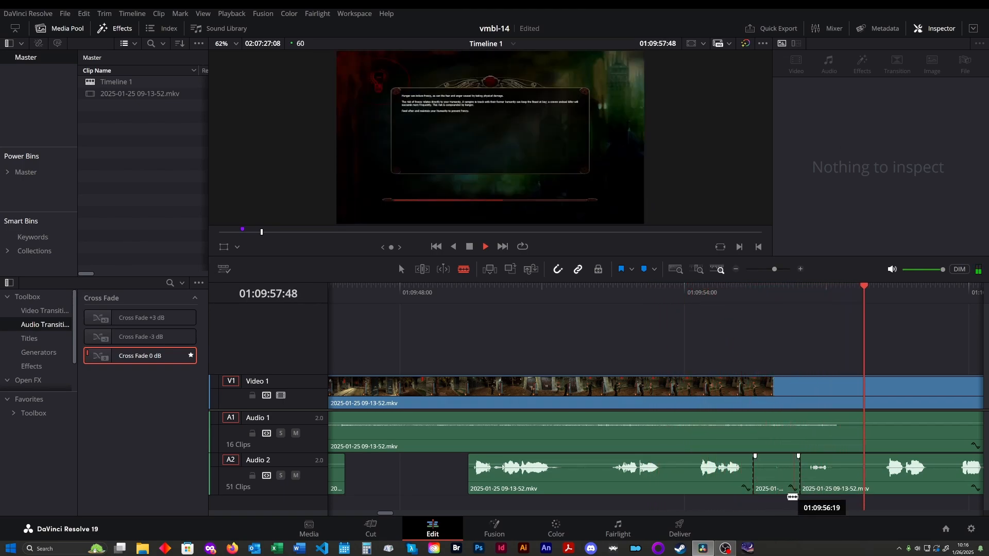
pyautogui.click(783, 487)
pyautogui.press('Delete')
pyautogui.press('space')
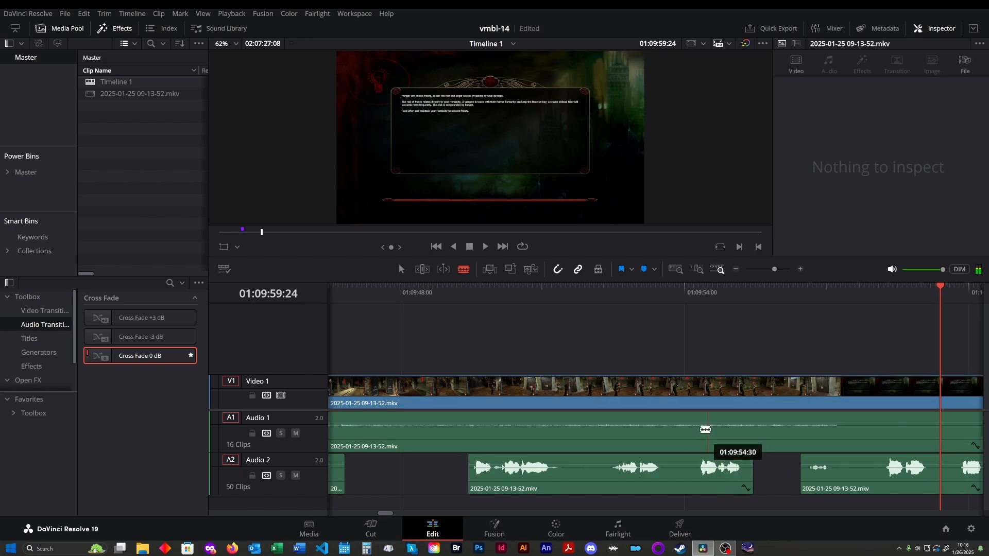
# - Replay the narration over the loading screen from 01:09:58:04 and check the switch to the game's main menu near 01:10:05
pyautogui.hscroll(3, 703, 428)
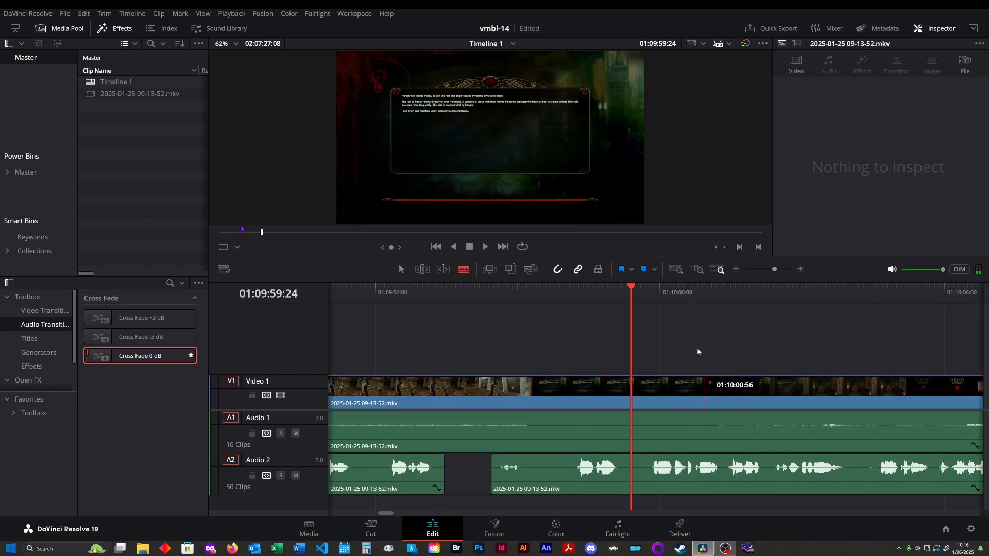
pyautogui.click(685, 294)
pyautogui.press('space')
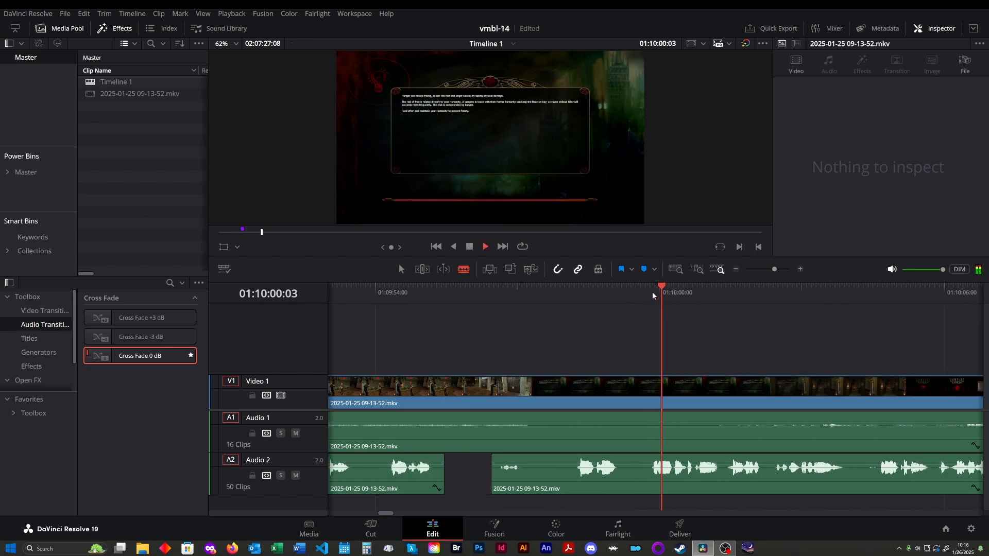
pyautogui.click(640, 300)
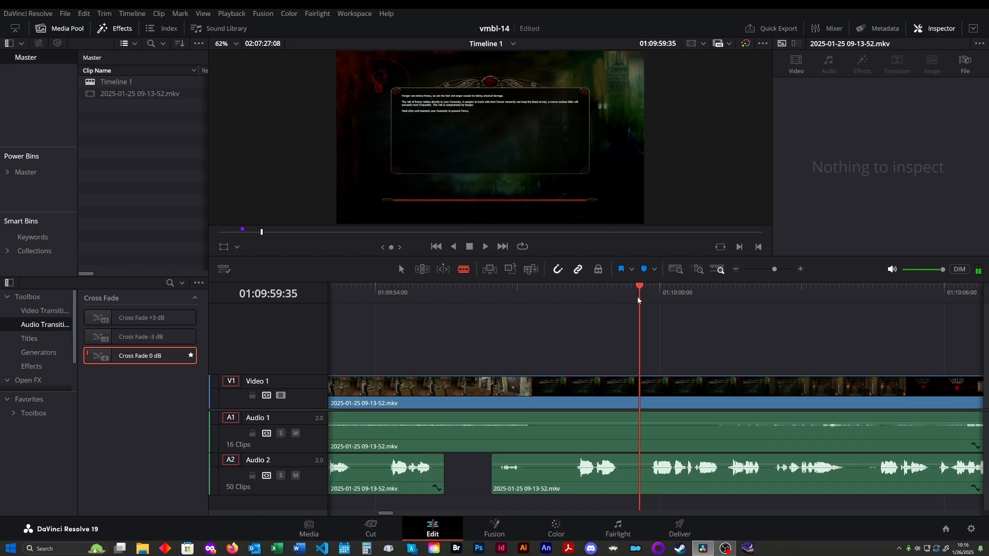
pyautogui.click(569, 290)
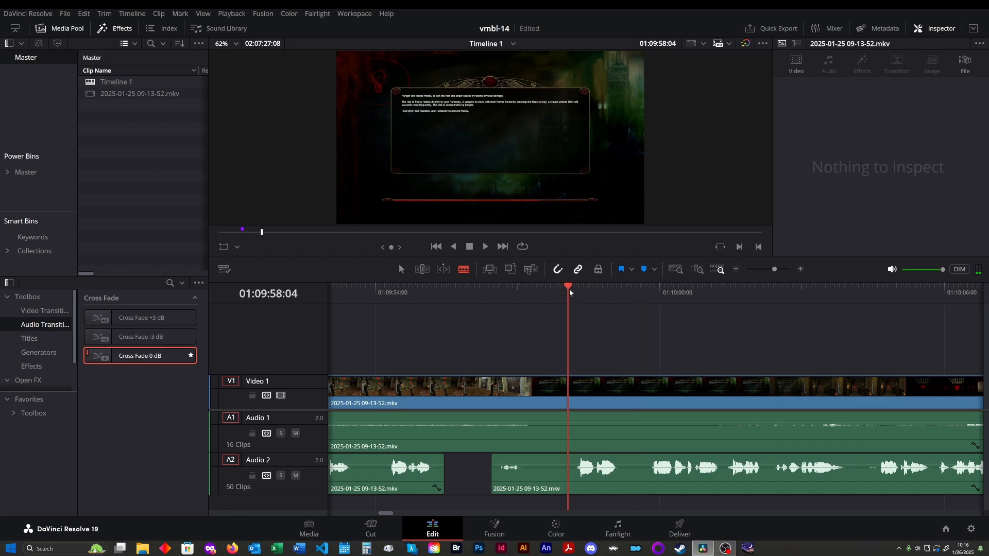
pyautogui.press('space')
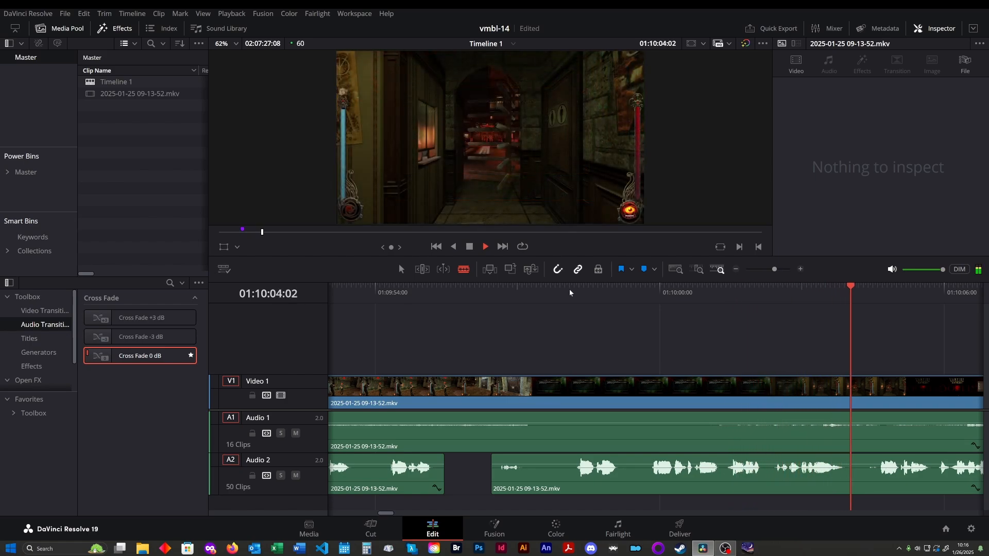
pyautogui.press('space')
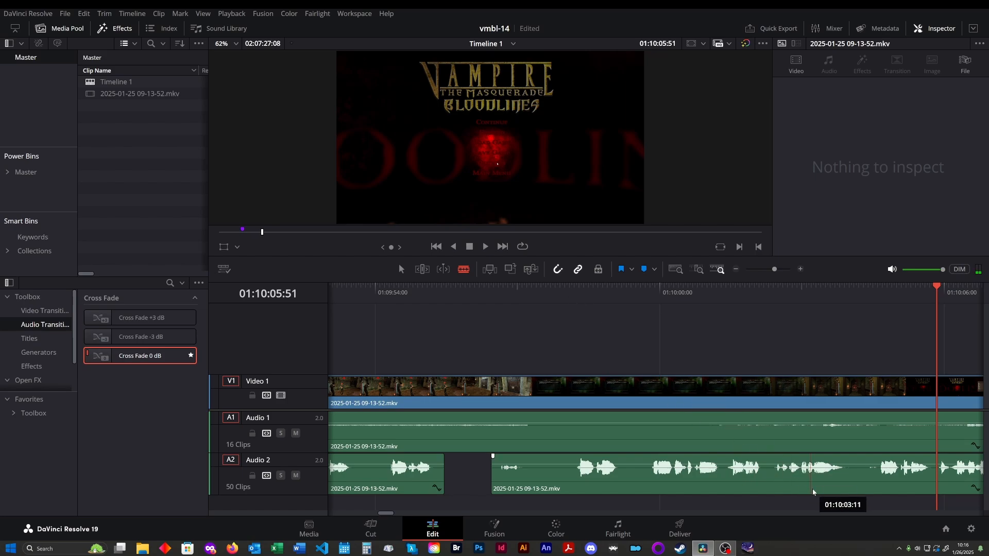
pyautogui.click(855, 292)
pyautogui.press('space')
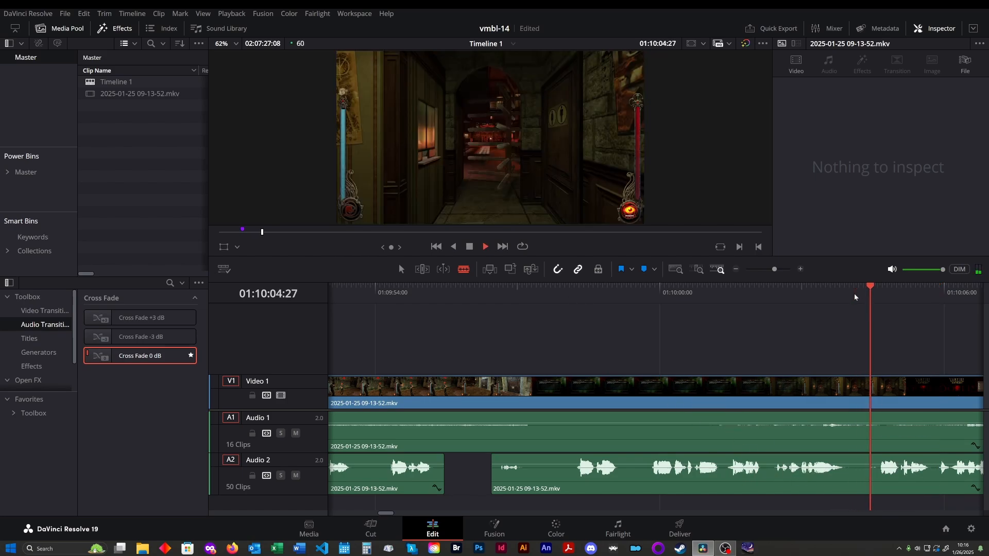
pyautogui.press('space')
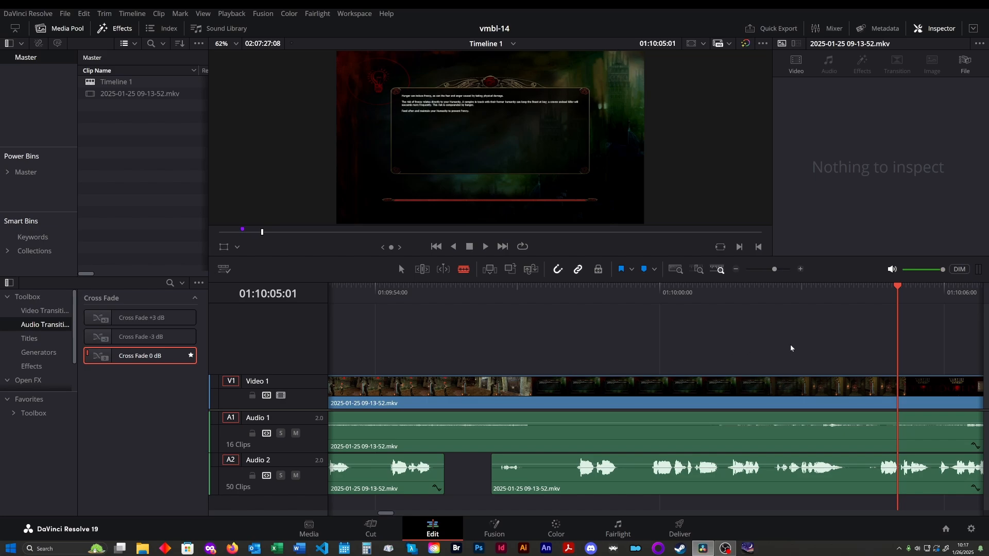
# - Recheck the narration leading into the main menu, playing from 01:10:01:21 and again from about 01:10:01:00
pyautogui.scroll(-3, 685, 342)
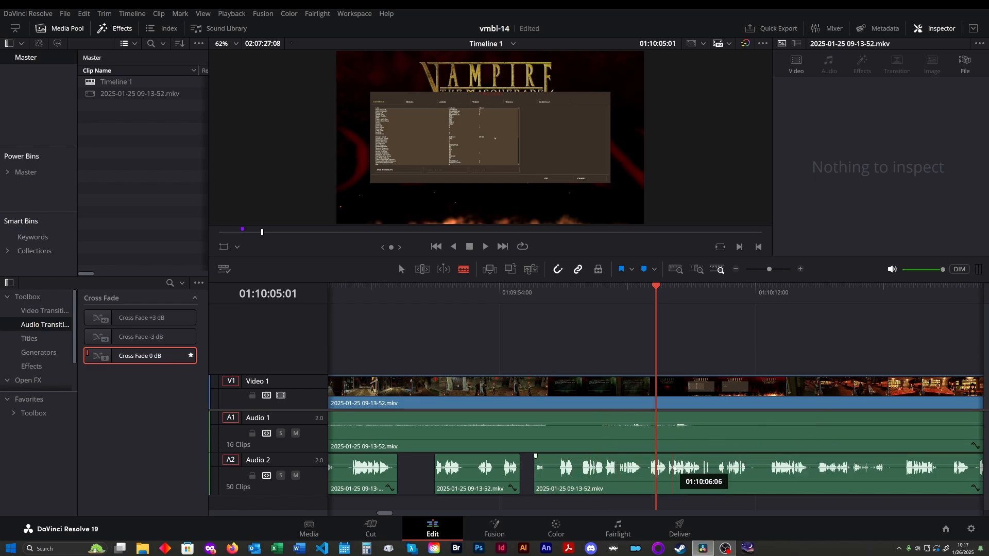
pyautogui.click(604, 291)
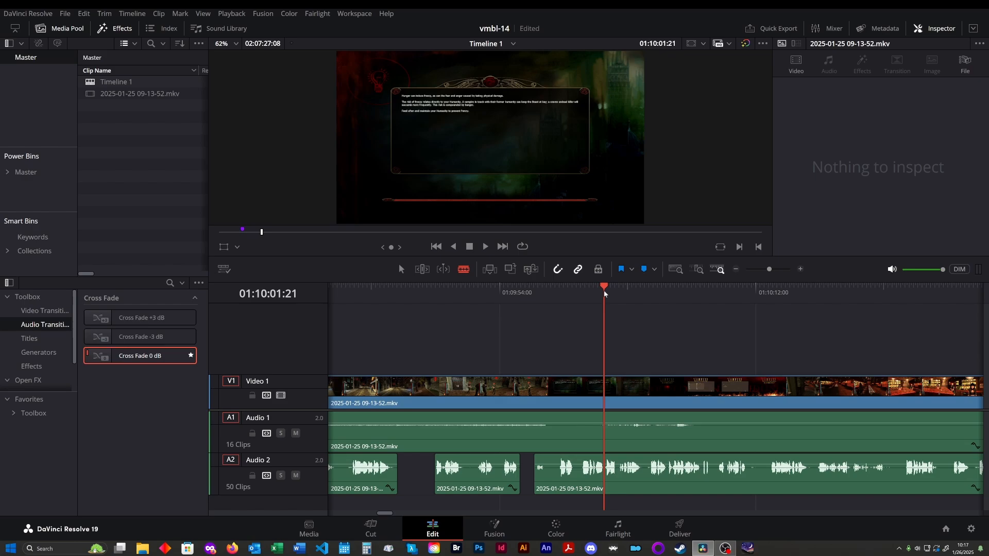
pyautogui.press('space')
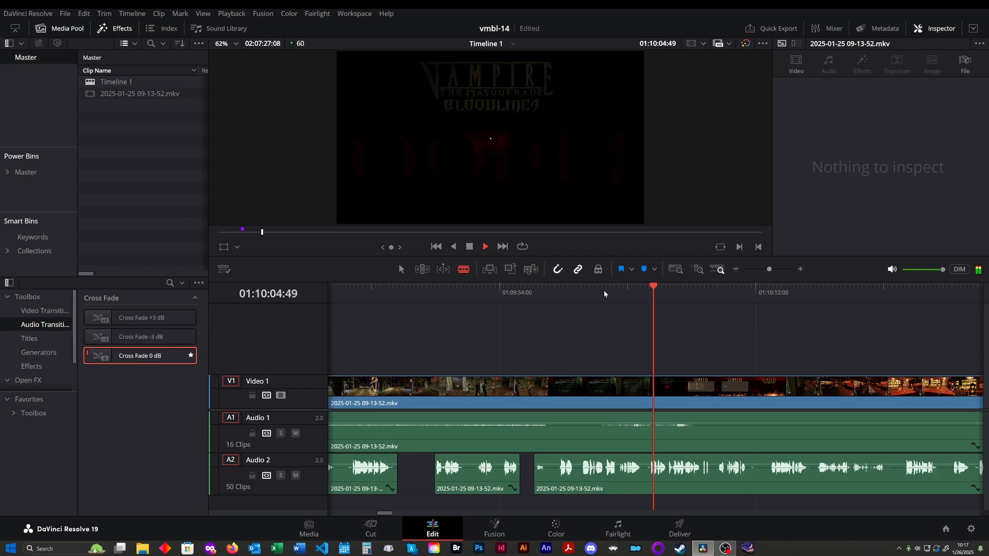
pyautogui.press('space')
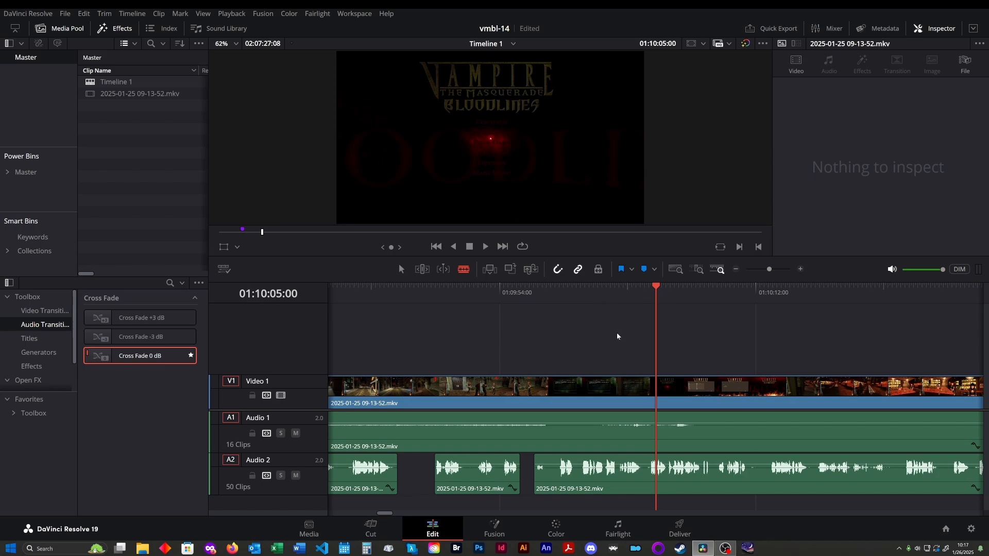
pyautogui.scroll(5, 619, 337)
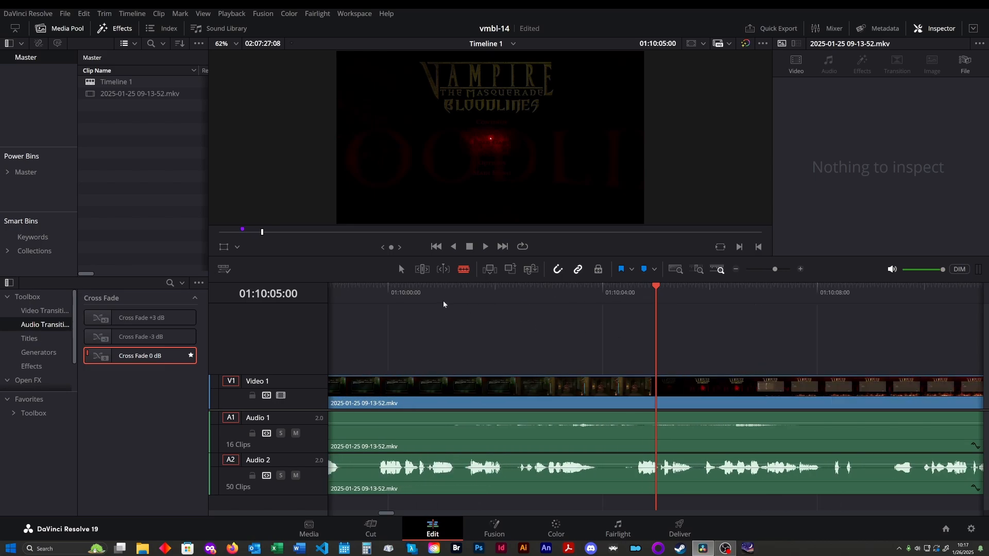
pyautogui.click(441, 303)
pyautogui.press('space')
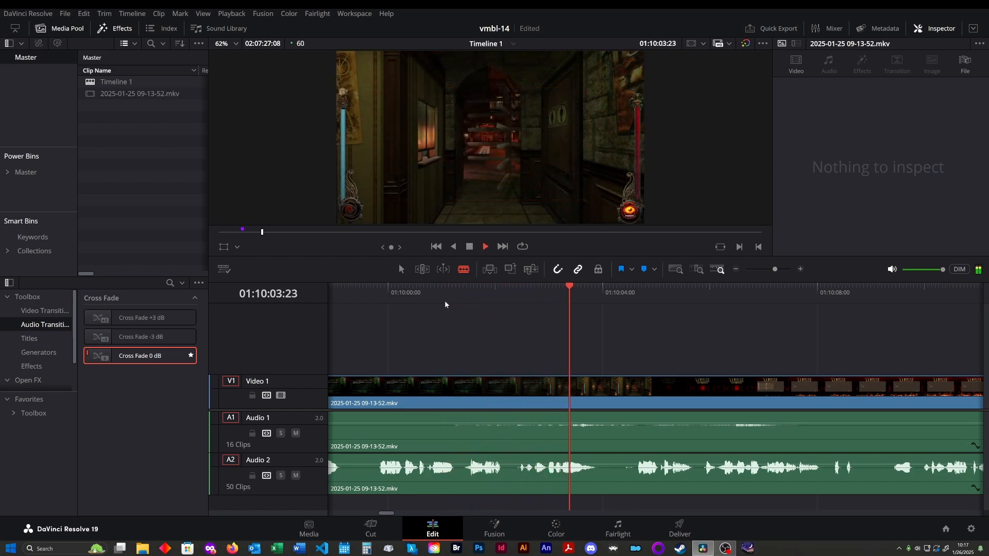
pyautogui.press('space')
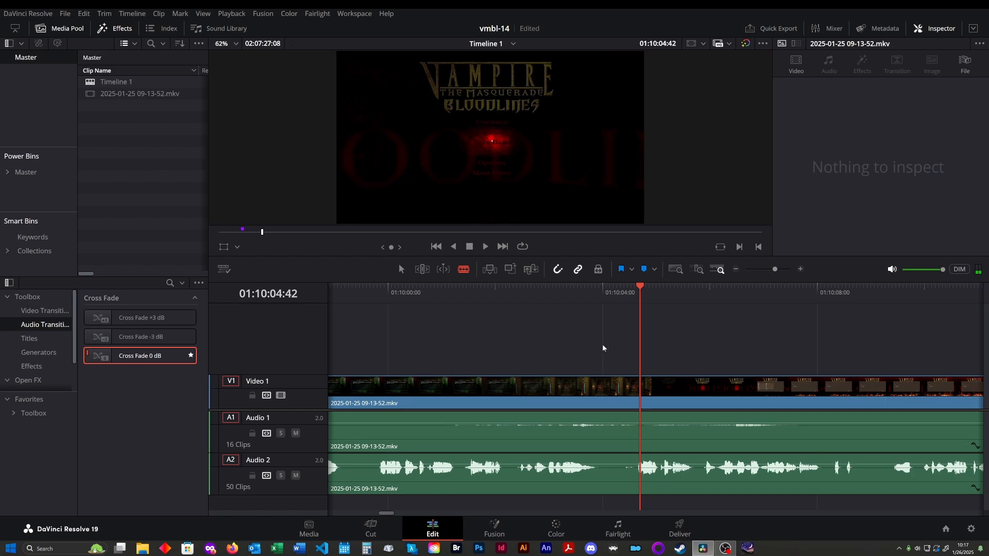
# - Continue listening from 01:10:04:42 through the game's options menu
pyautogui.press('space')
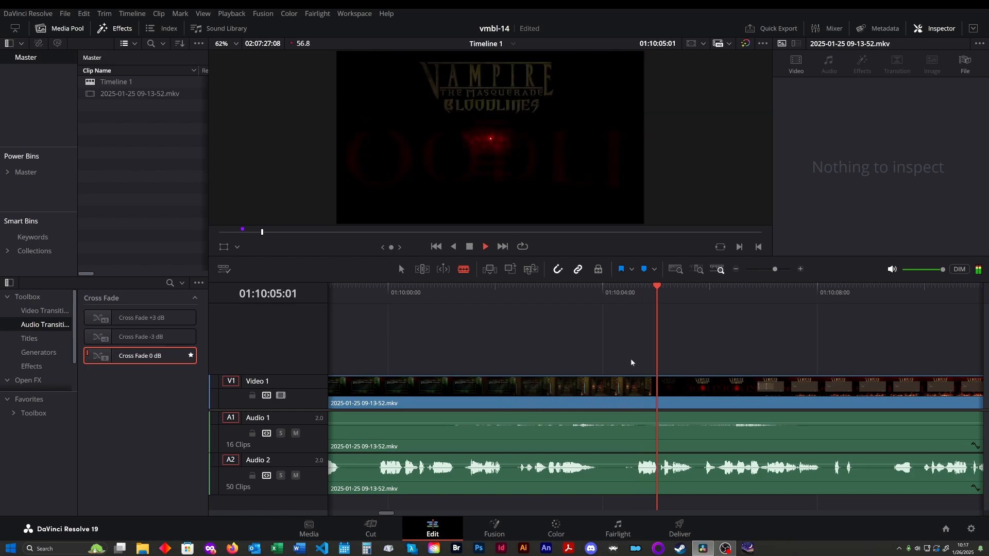
pyautogui.hotkey('ctrl', '-')
pyautogui.hotkey('ctrl', '-')
pyautogui.hotkey('ctrl', '-')
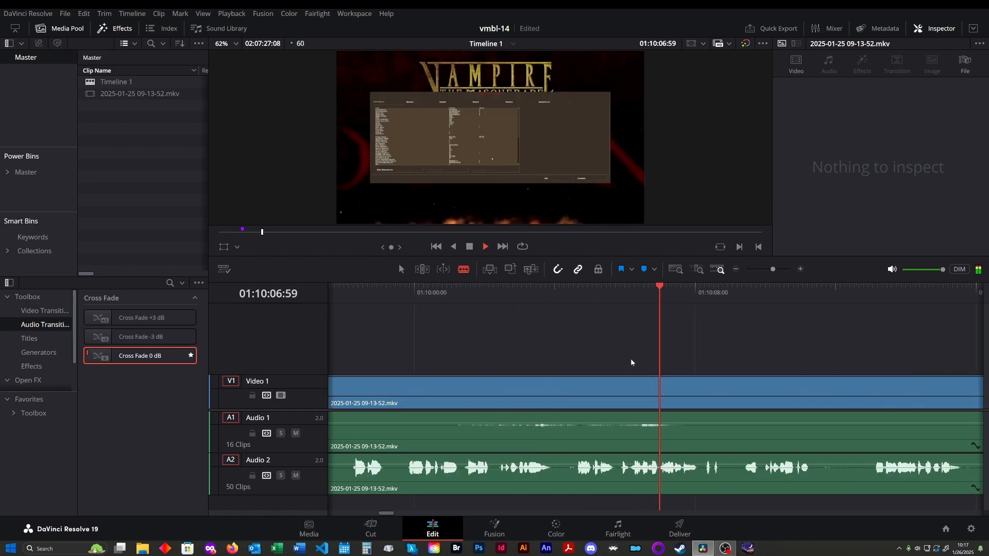
pyautogui.press('space')
pyautogui.hotkey('ctrl', '=')
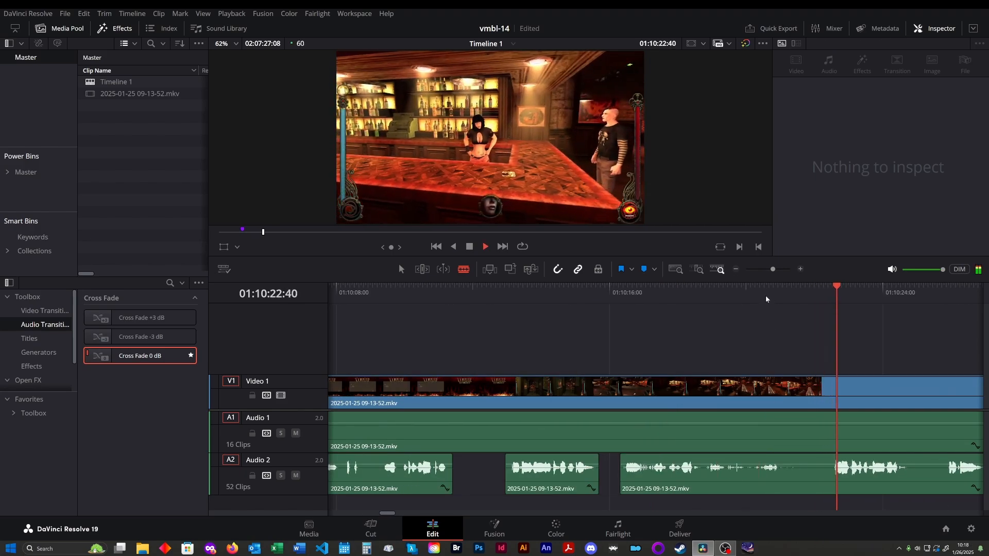
# - Replay the quiet stretch after 01:10:20 and delete the silent Audio 2 section from about 01:10:21:03 to 01:10:22:31, leaving a gap
pyautogui.click(766, 295)
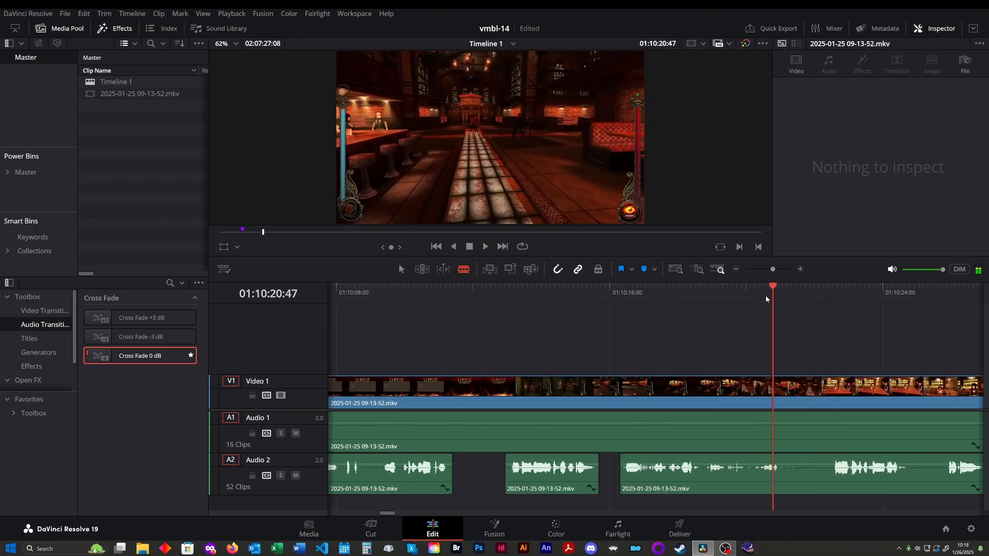
pyautogui.press('space')
pyautogui.press('space')
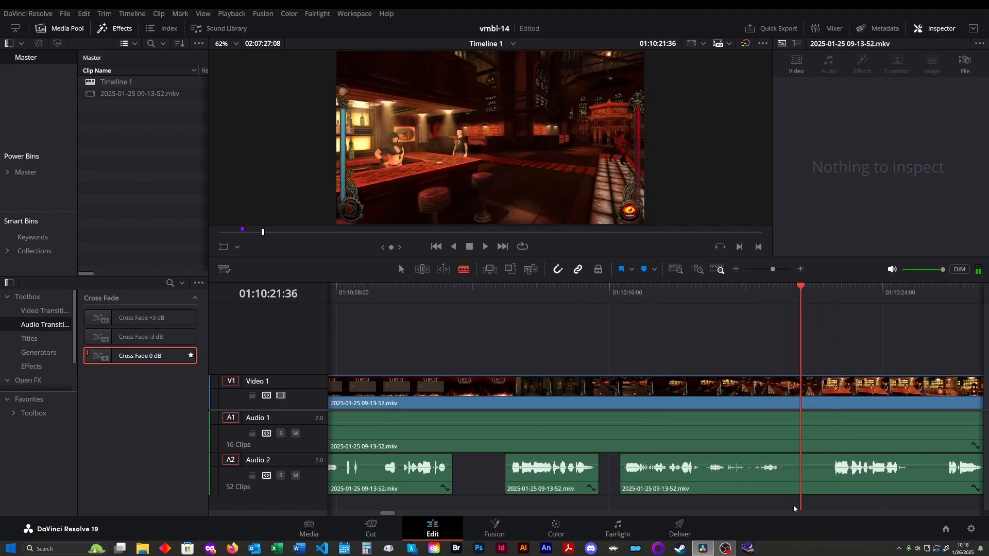
pyautogui.hotkey('ctrl', '=')
pyautogui.hotkey('ctrl', '=')
pyautogui.click(539, 302)
pyautogui.press('space')
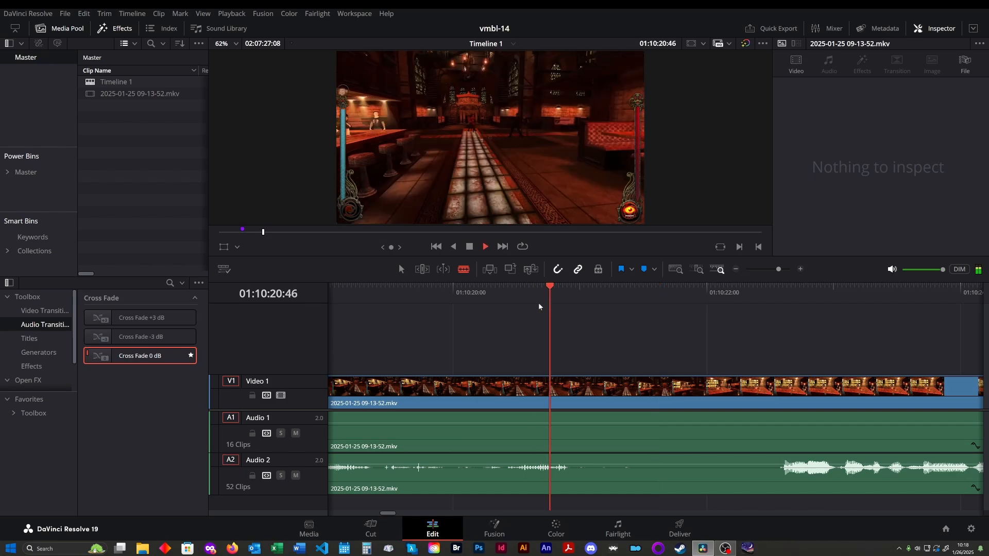
pyautogui.press('space')
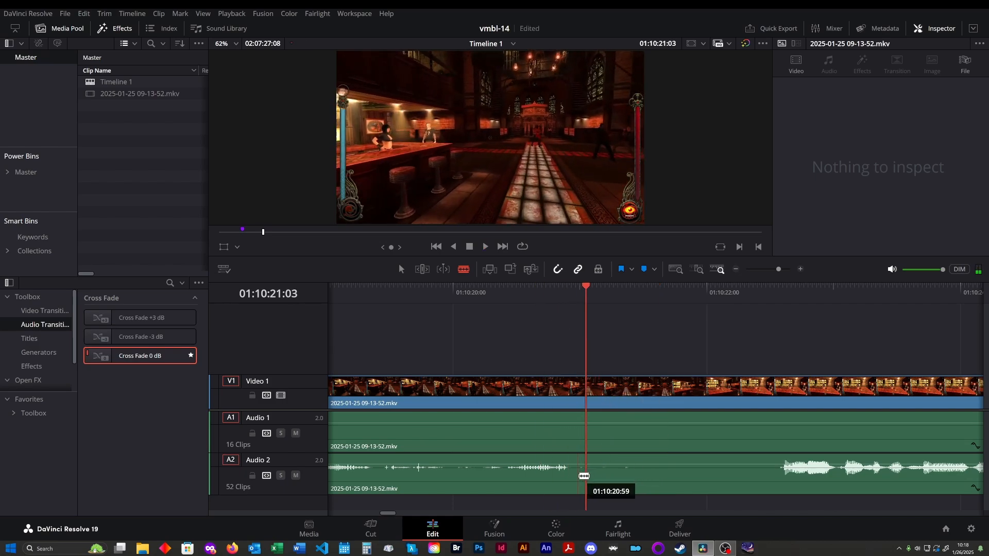
pyautogui.click(588, 479)
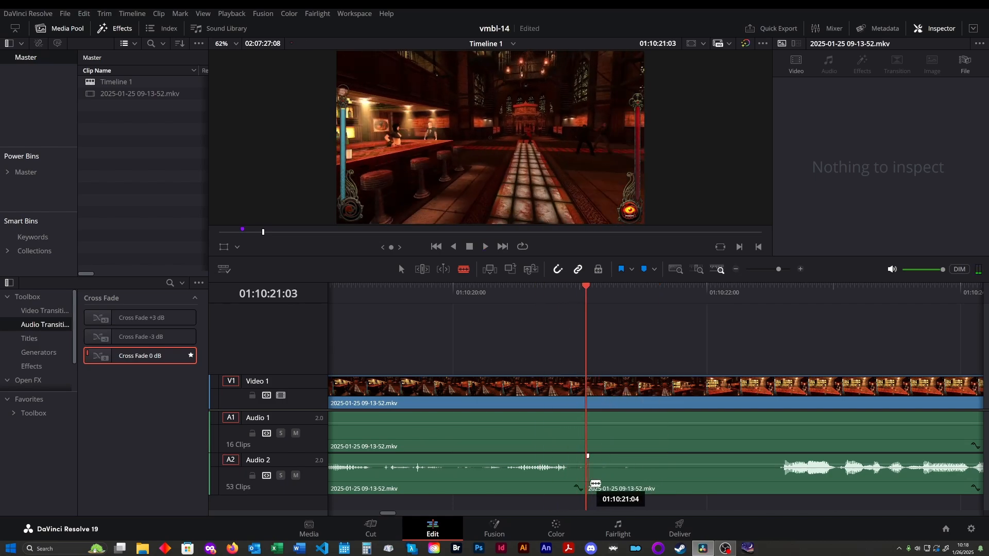
pyautogui.click(769, 489)
pyautogui.click(736, 490)
pyautogui.press('BackSpace')
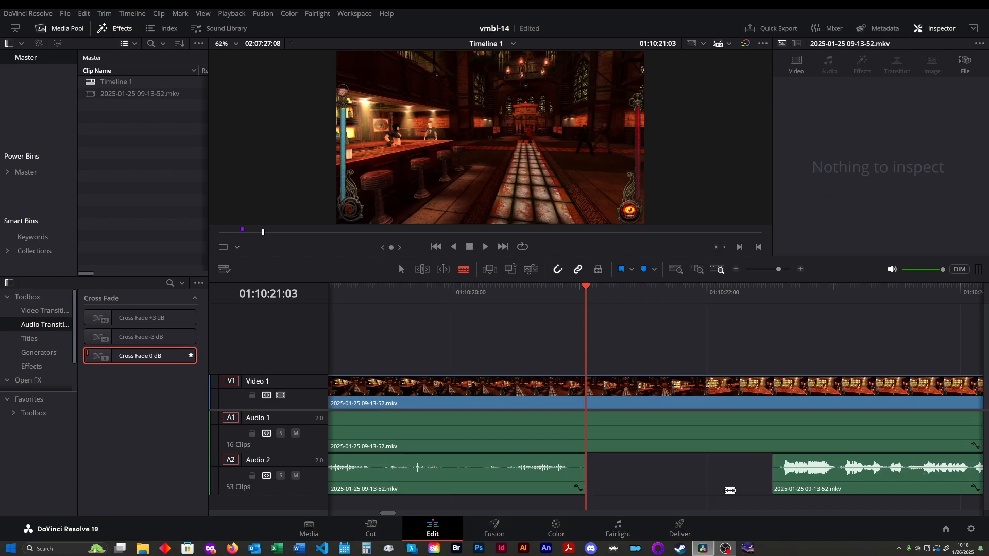
# - Replay the narration before the gap, delete the Audio 2 clip's last few frames from about 01:10:20:58 to 01:10:21:03, and recheck the ending
pyautogui.click(402, 286)
pyautogui.press('space')
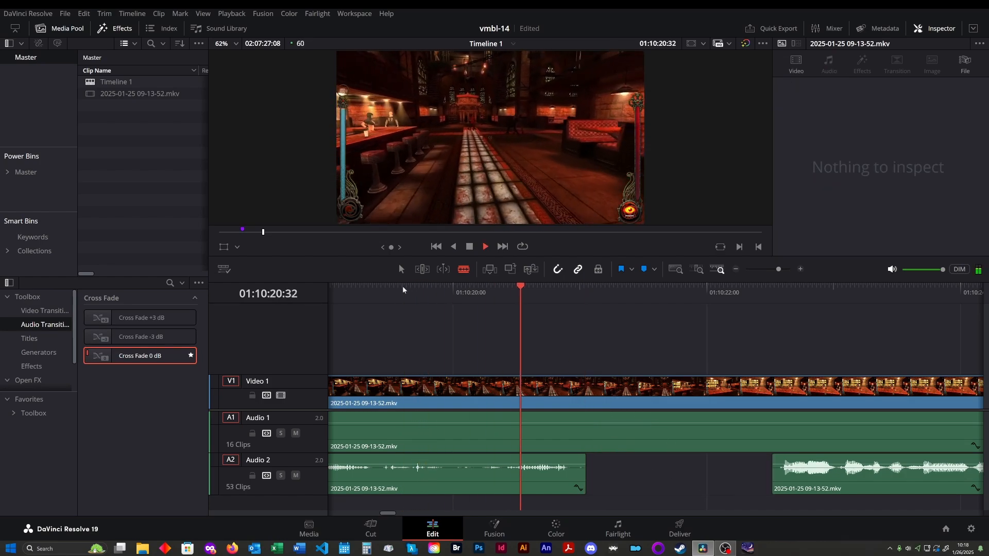
pyautogui.click(483, 296)
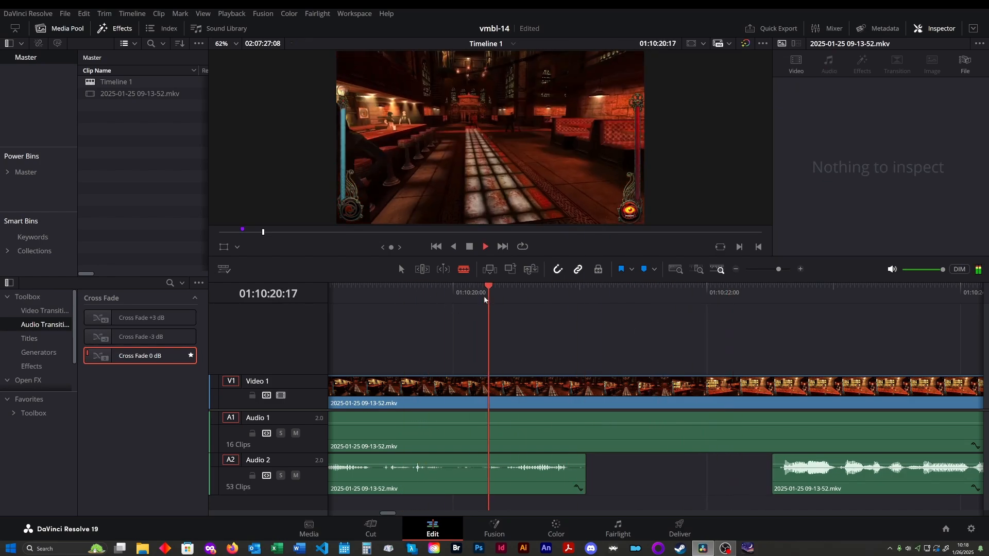
pyautogui.press('space')
pyautogui.click(577, 473)
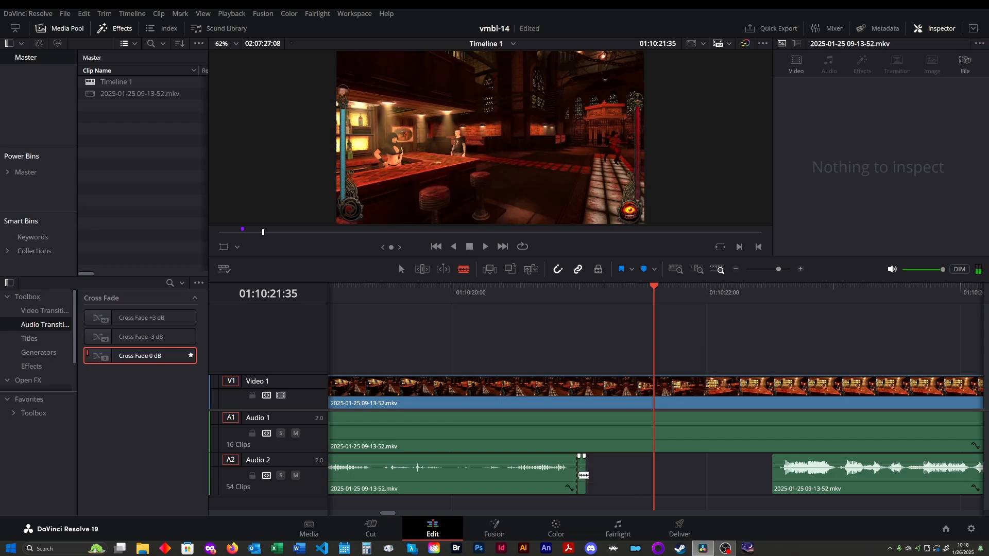
pyautogui.click(585, 482)
pyautogui.press('Delete')
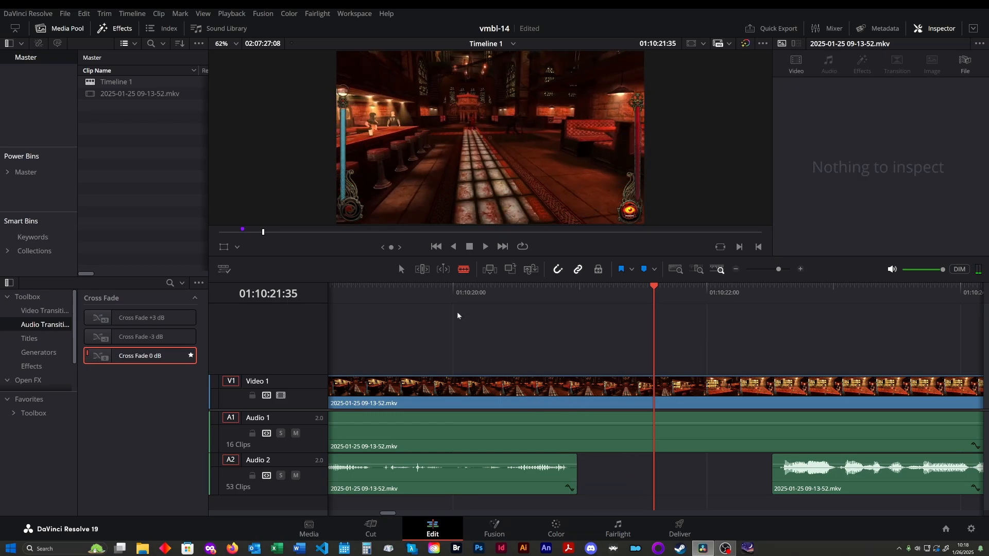
pyautogui.click(418, 289)
pyautogui.press('space')
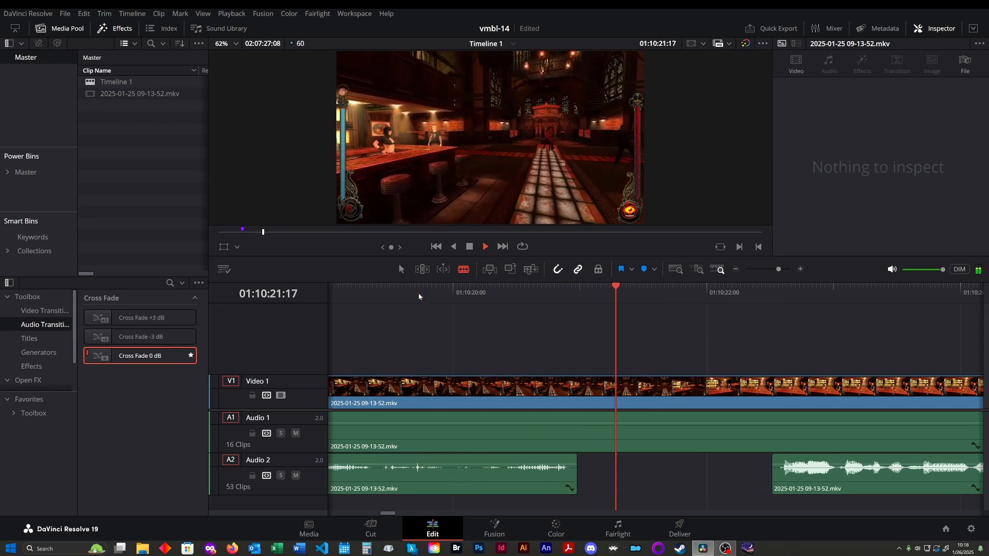
pyautogui.press('space')
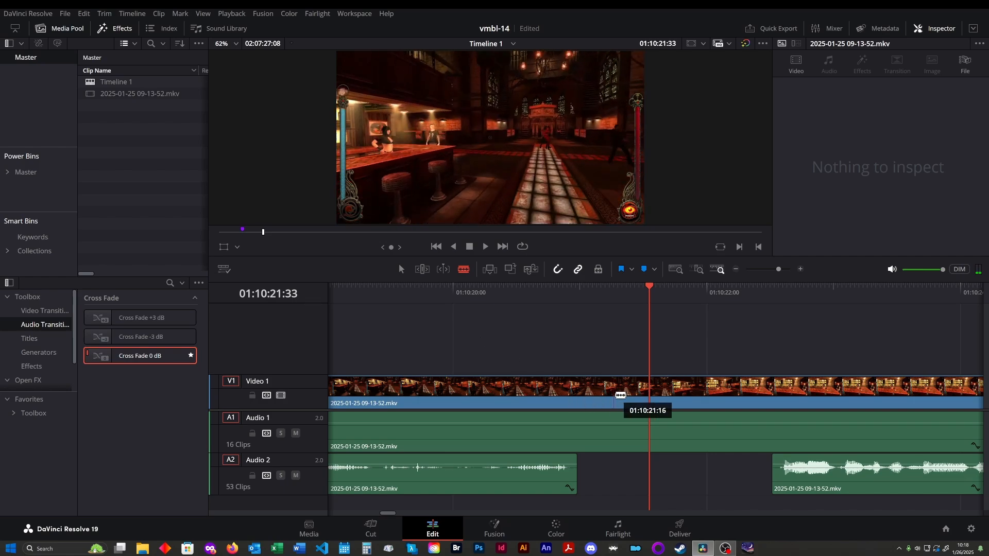
# - Listen on into the bartender dialogue and delete the silent Audio 2 section from about 01:10:30:15 to 01:10:31:46, leaving a gap
pyautogui.hotkey('ctrl', '-')
pyautogui.hotkey('ctrl', '-')
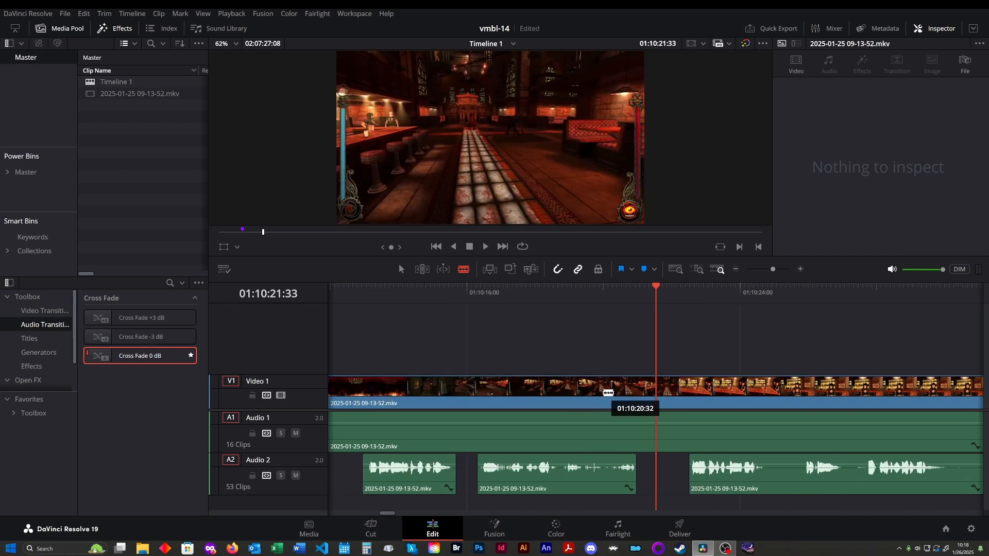
pyautogui.press('space')
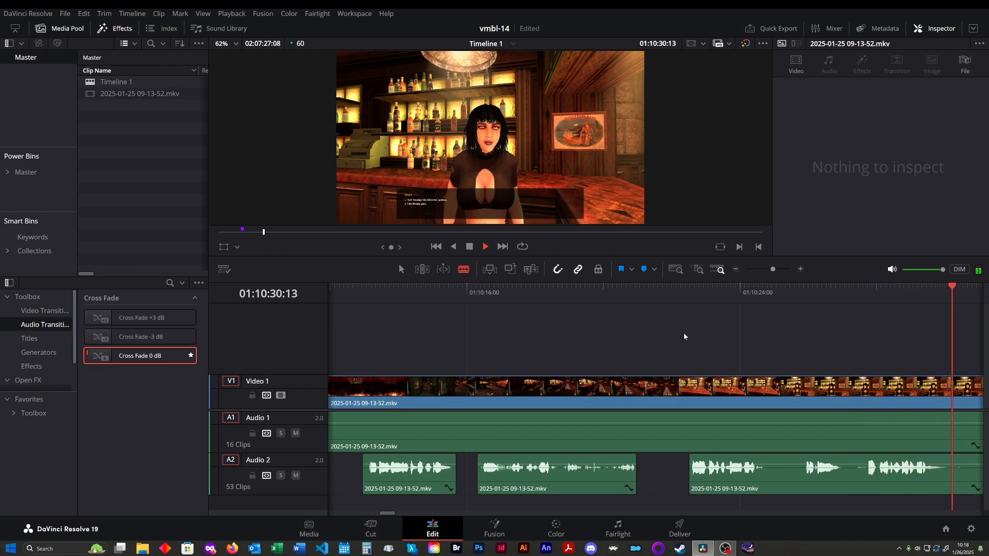
pyautogui.press('space')
pyautogui.click(768, 492)
pyautogui.click(823, 487)
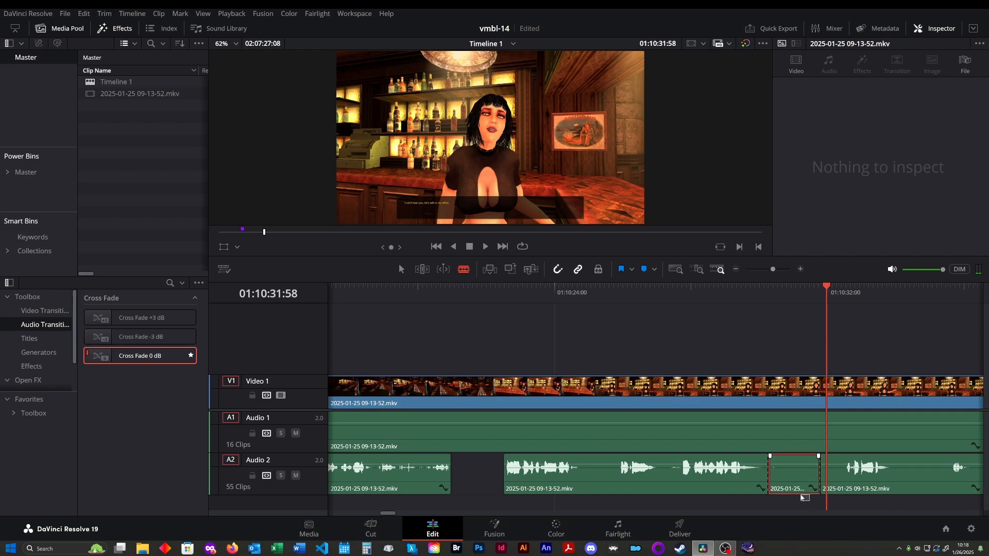
pyautogui.press('Delete')
# - Continue listening past the bar scene and delete the silent Audio 2 section from 01:10:42:23 to about 01:10:46:27, leaving a gap
pyautogui.press('space')
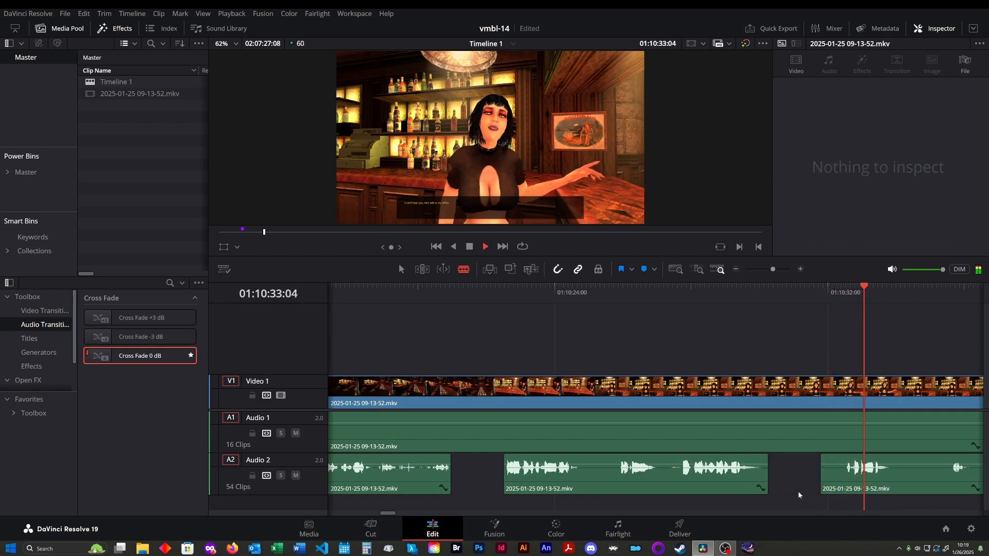
pyautogui.press('space')
pyautogui.hscroll(2, 742, 467)
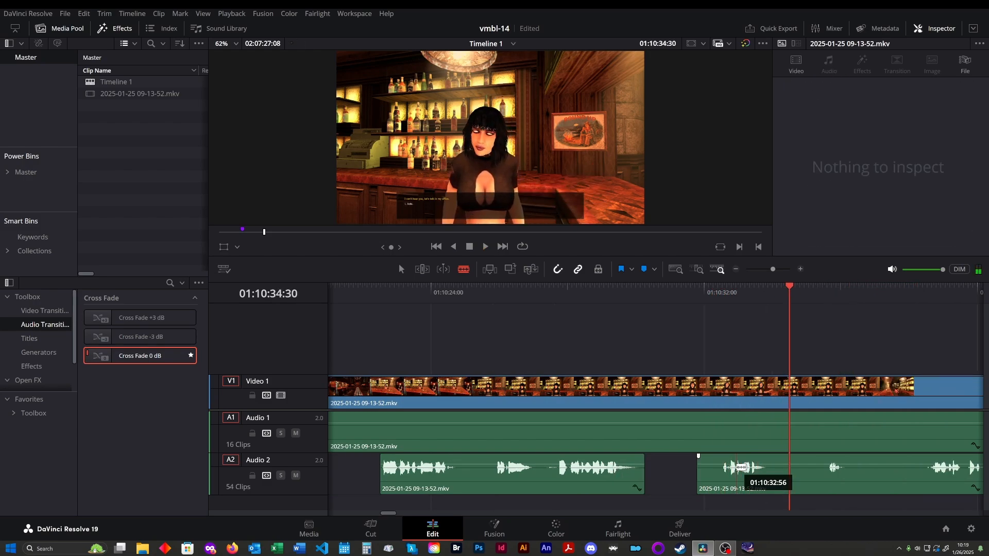
pyautogui.hscroll(2, 741, 467)
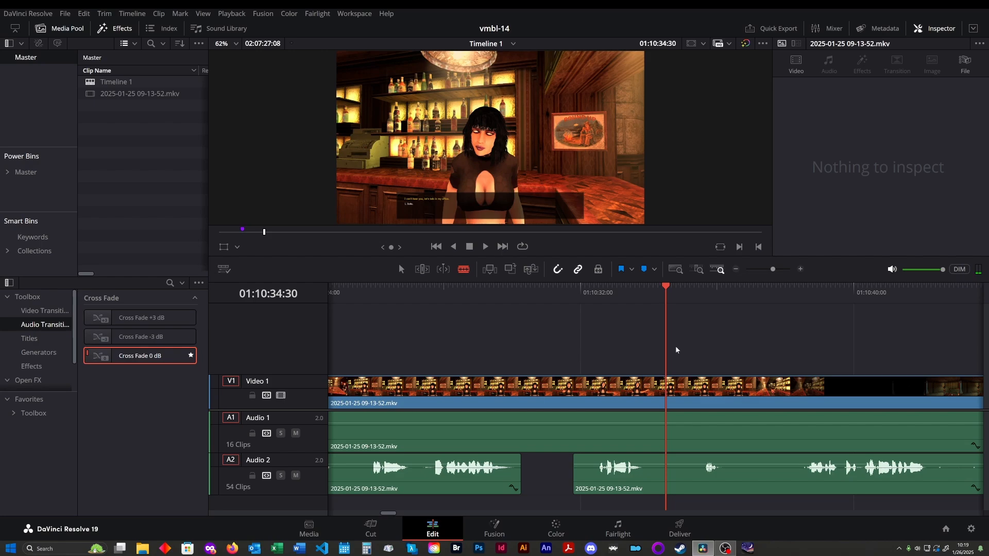
pyautogui.press('space')
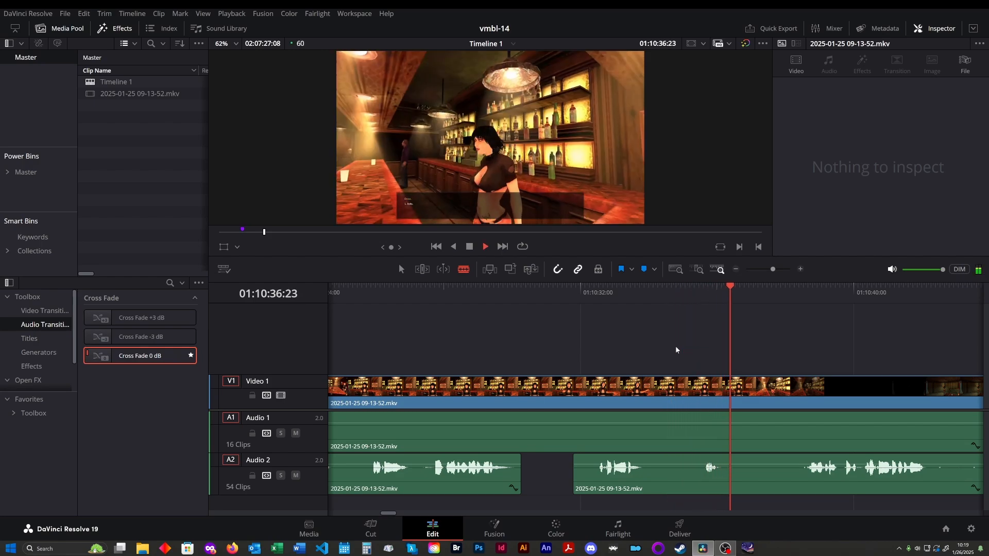
pyautogui.hscroll(4, 677, 347)
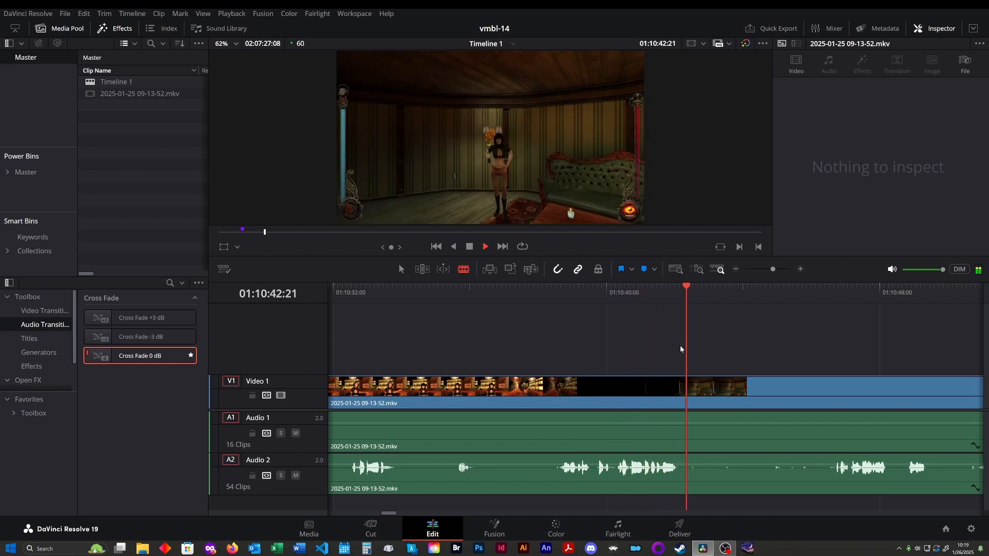
pyautogui.click(690, 477)
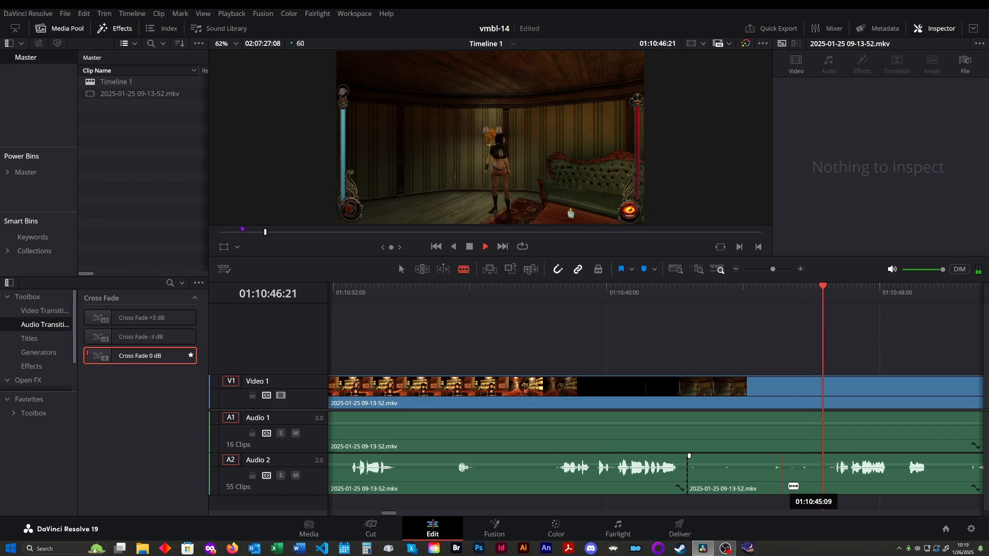
pyautogui.click(829, 483)
pyautogui.click(798, 492)
pyautogui.press('BackSpace')
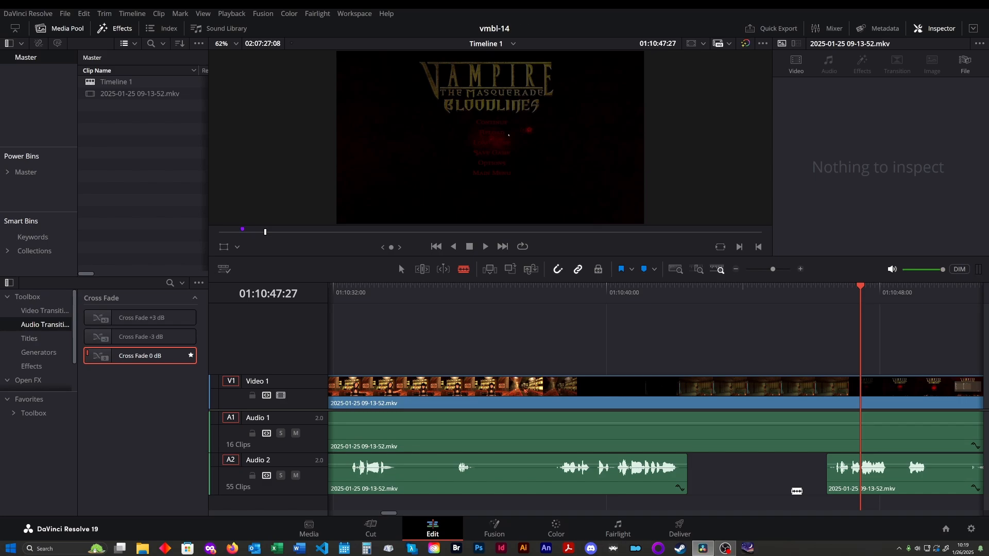
# - Replay across the new narration gap from about 01:10:41:20 and split Audio 1 and Video 1 at 01:10:42:23
pyautogui.click(651, 296)
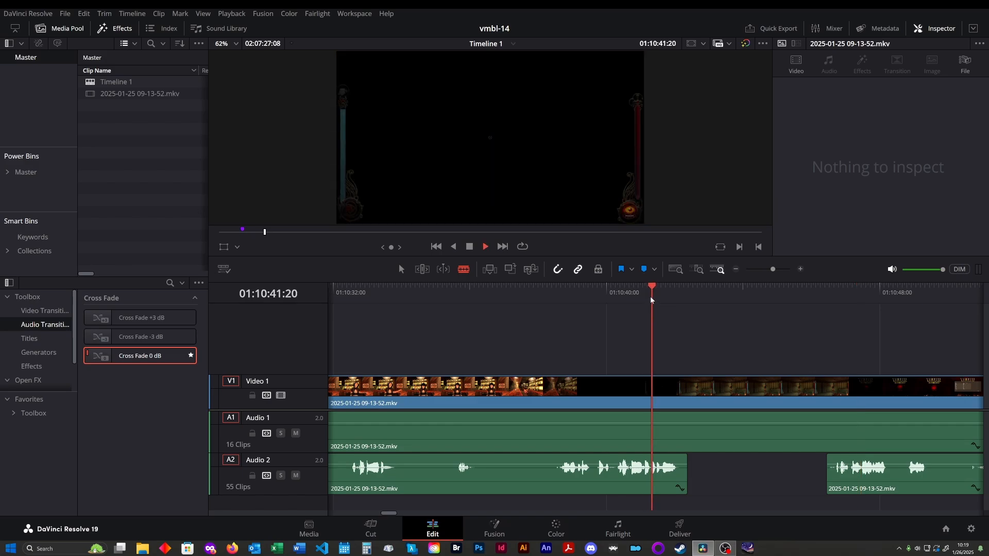
pyautogui.press('space')
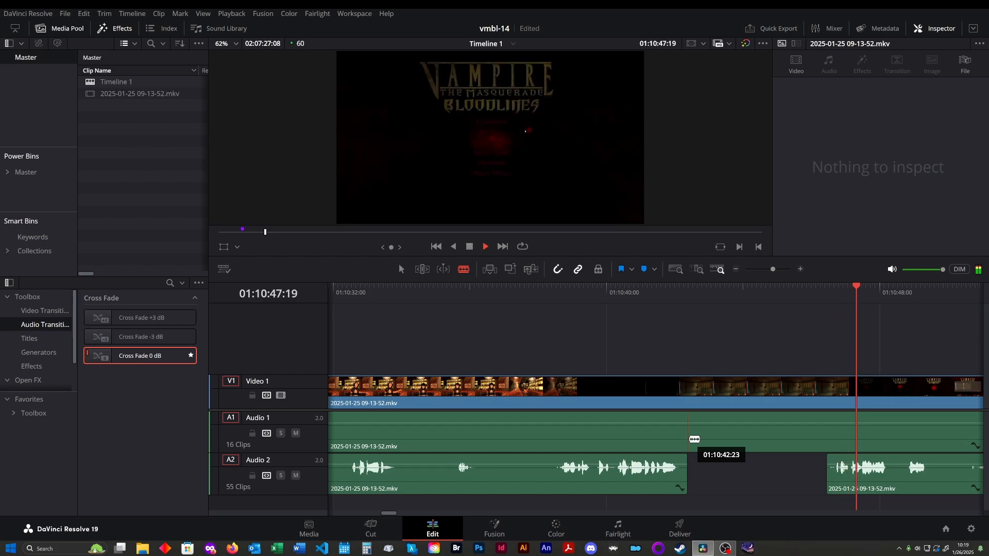
pyautogui.click(695, 439)
pyautogui.click(689, 397)
pyautogui.press('space')
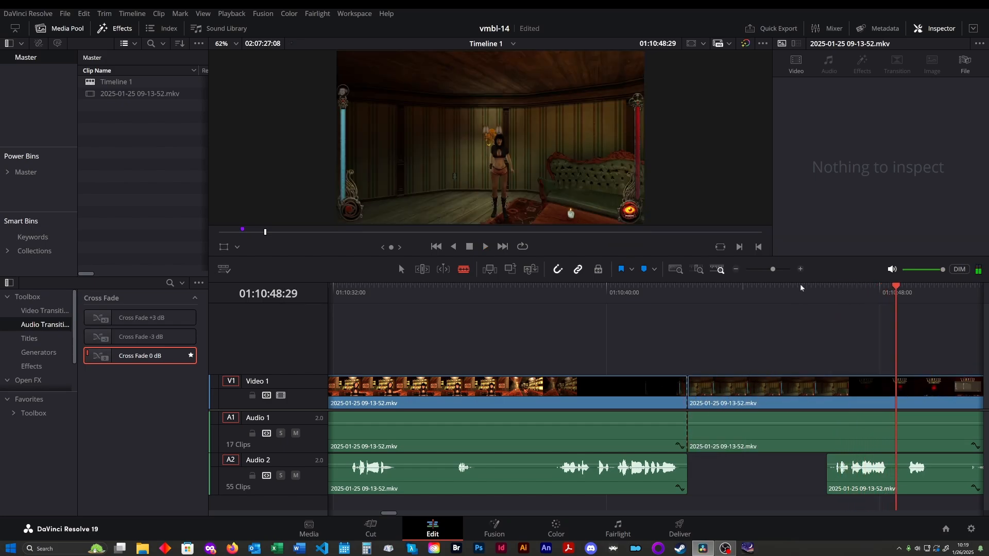
# - Find the black frame just before the game's main menu fades in and split Video 1 and Audio 1 there, at 01:10:46:37
pyautogui.moveTo(803, 293); pyautogui.dragTo(827, 295)
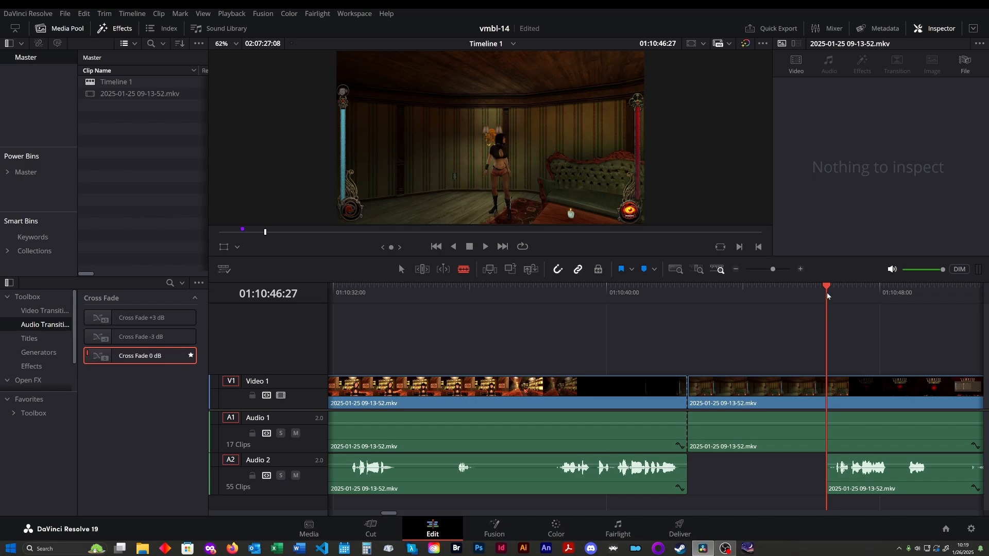
pyautogui.press('space')
pyautogui.press('Left')
pyautogui.press('Left')
pyautogui.press('Left')
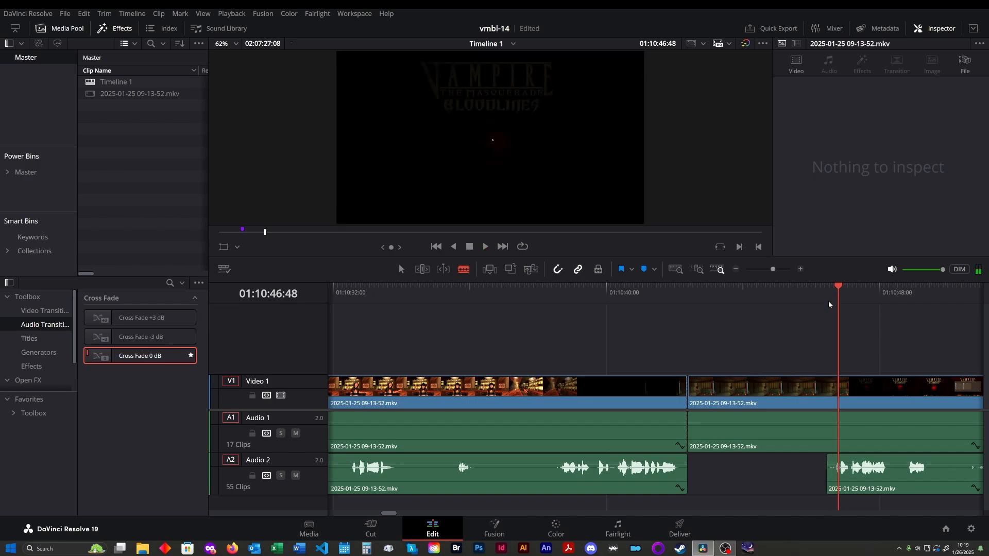
pyautogui.press('Left')
pyautogui.press('Left')
pyautogui.press('Left')
pyautogui.press('Left')
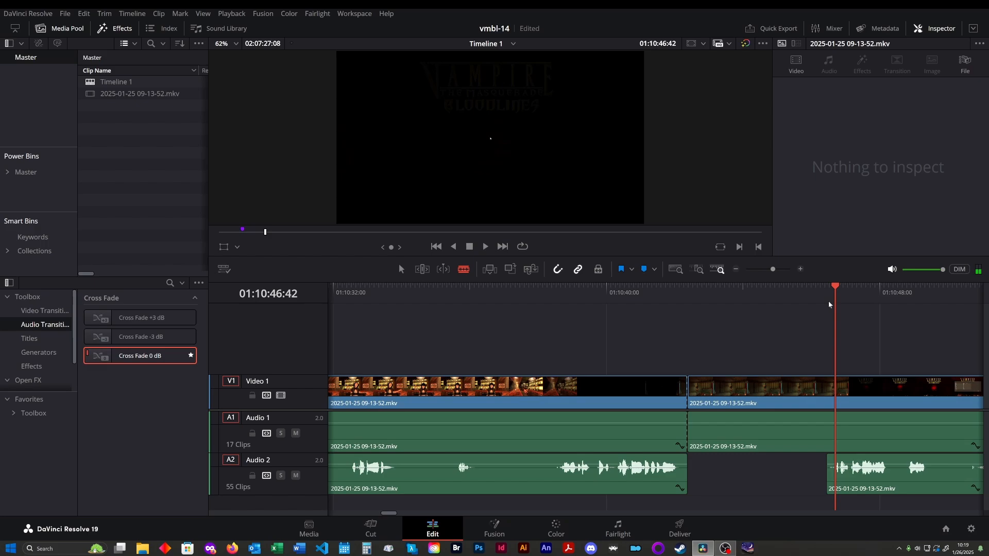
pyautogui.press('Left')
pyautogui.press('Left')
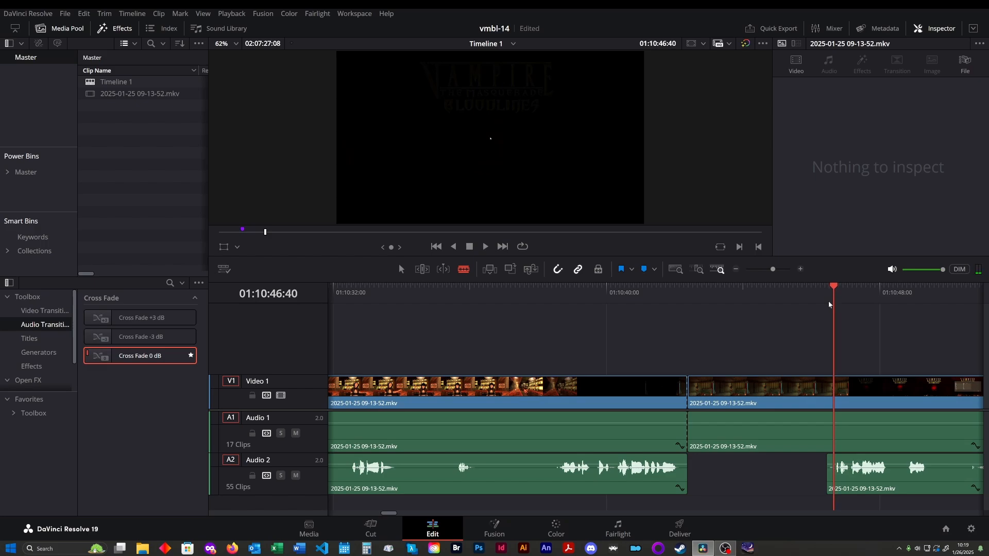
pyautogui.press('Left')
pyautogui.press('Left')
pyautogui.press('Left')
pyautogui.press('Left')
pyautogui.press('Right')
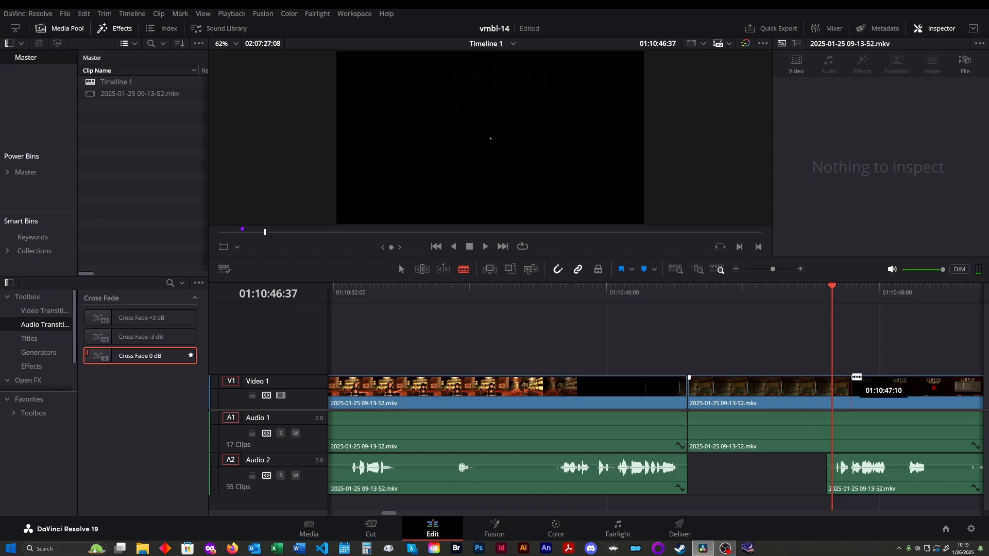
pyautogui.click(837, 395)
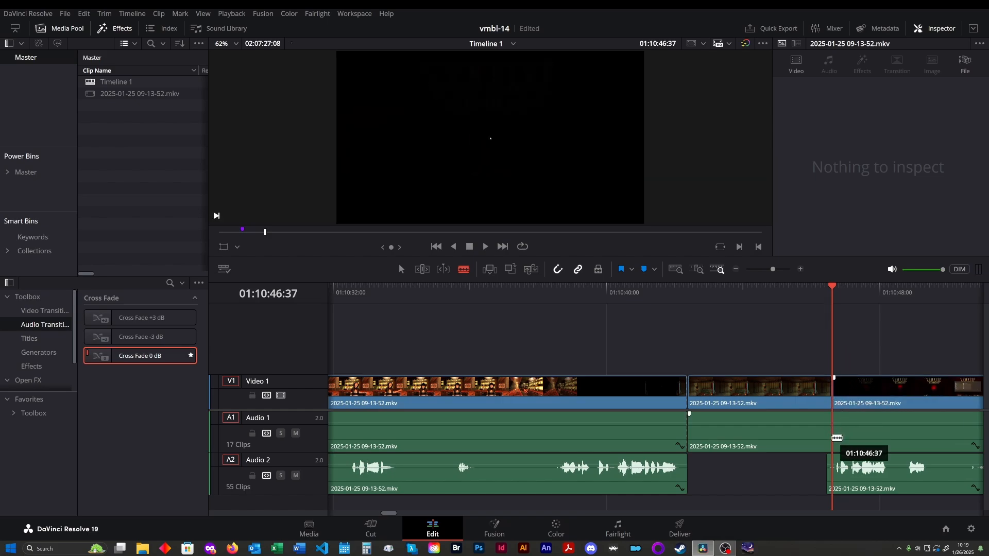
pyautogui.click(837, 438)
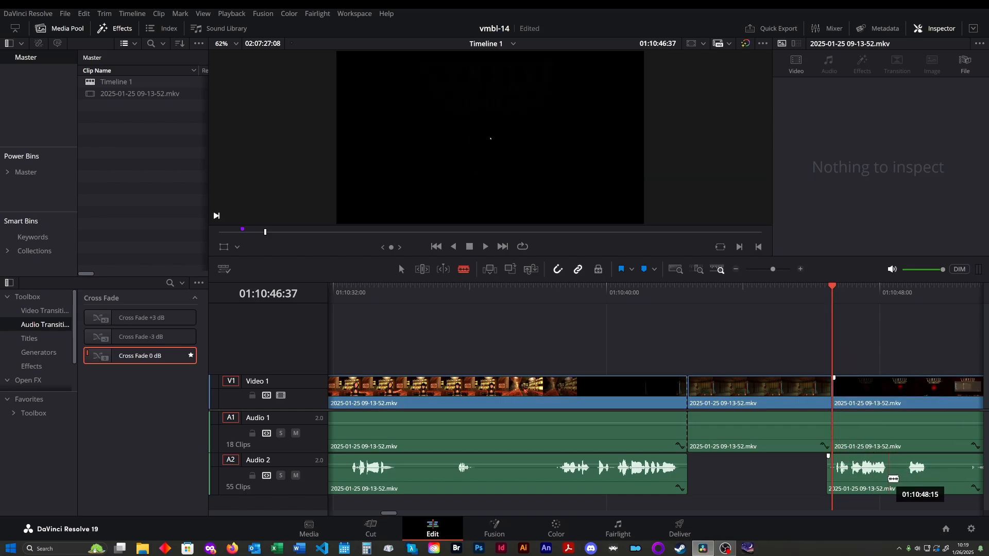
# - Delete the short silent Audio 2 section just after 01:10:48:15 and shift the narration clip before it to start at 01:10:46:37
pyautogui.click(896, 479)
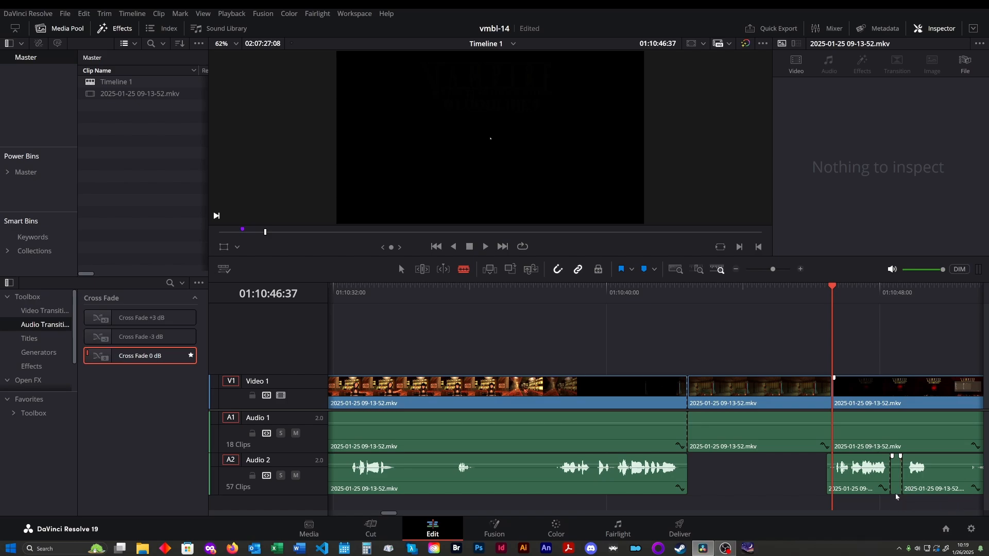
pyautogui.click(900, 490)
pyautogui.press('BackSpace')
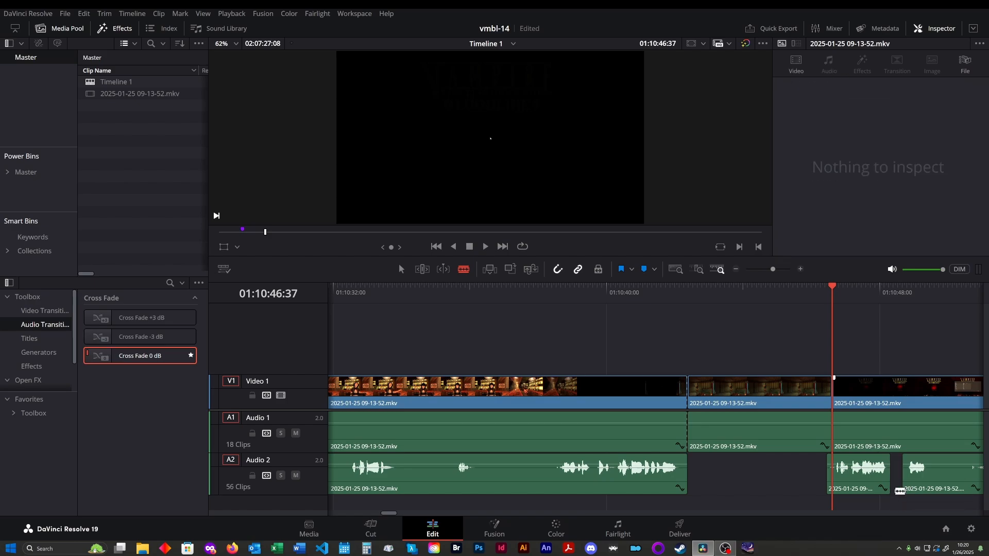
pyautogui.click(873, 485)
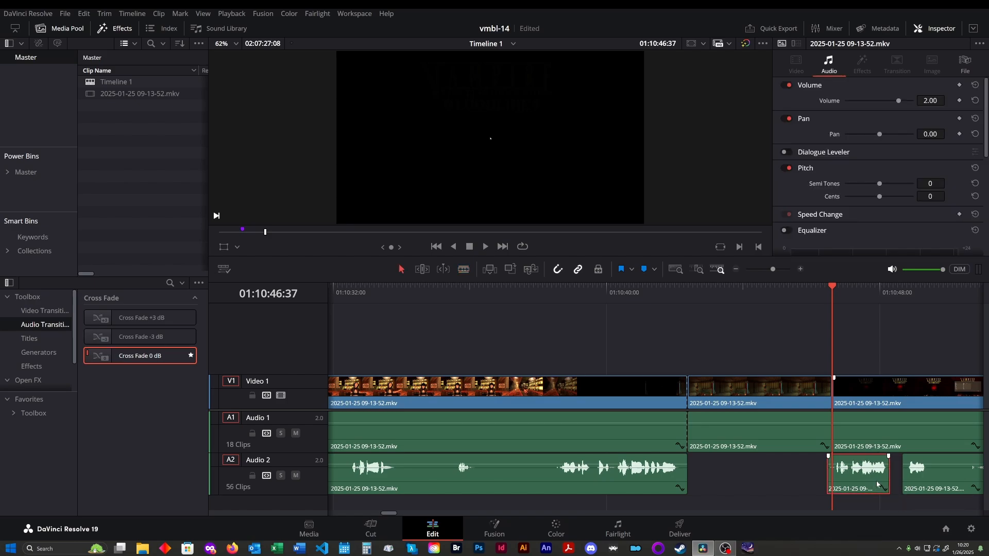
pyautogui.moveTo(876, 484); pyautogui.dragTo(880, 485)
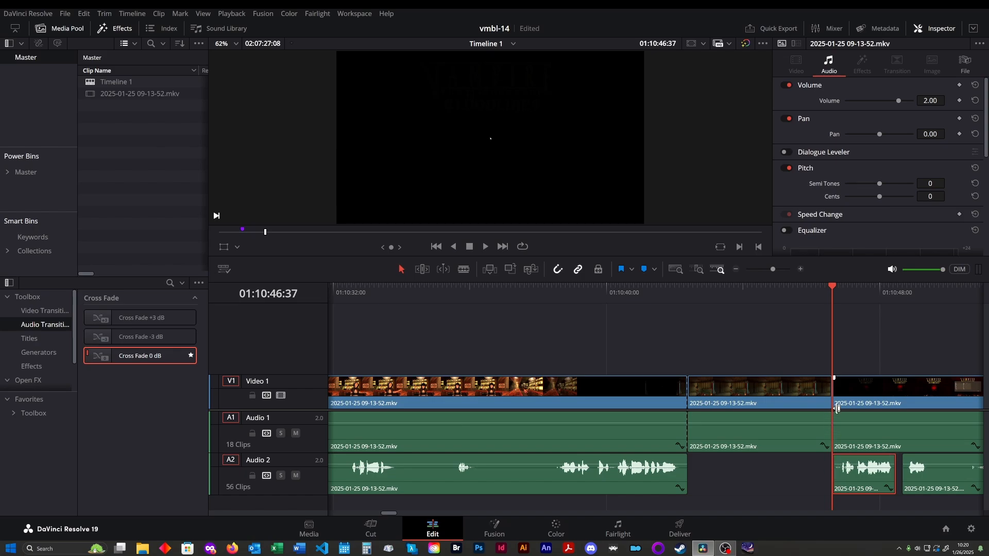
# - Ripple-delete the Video 1 and Audio 1 section from 01:10:42:23 to 01:10:46:37, closing the gap on all tracks, and replay the join
pyautogui.moveTo(802, 489); pyautogui.dragTo(724, 359)
pyautogui.press('Delete')
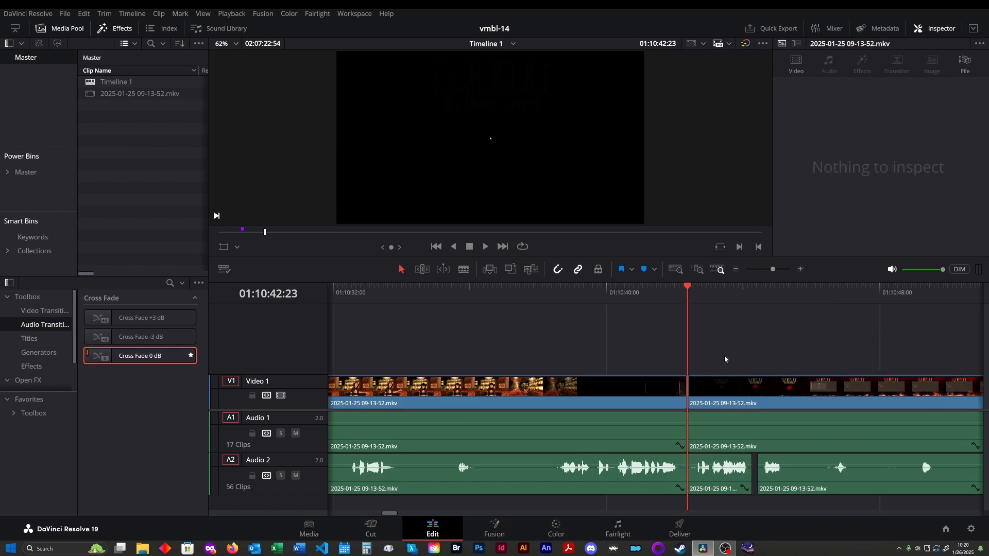
pyautogui.click(667, 291)
pyautogui.press('space')
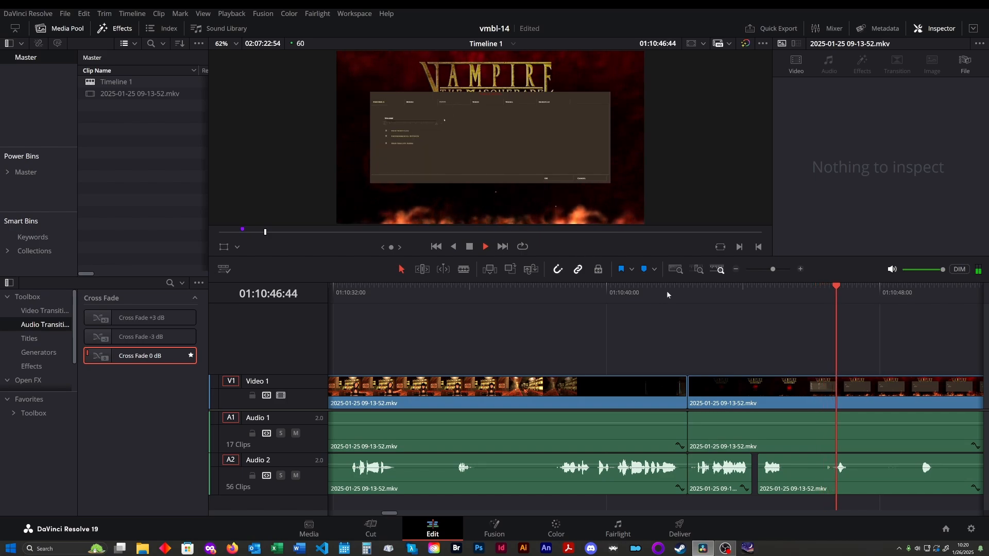
# - Split Audio 2 at about 01:10:45:30 and again just before the next sound, delete the silent piece between, and resume playback
pyautogui.click(780, 293)
pyautogui.press('space')
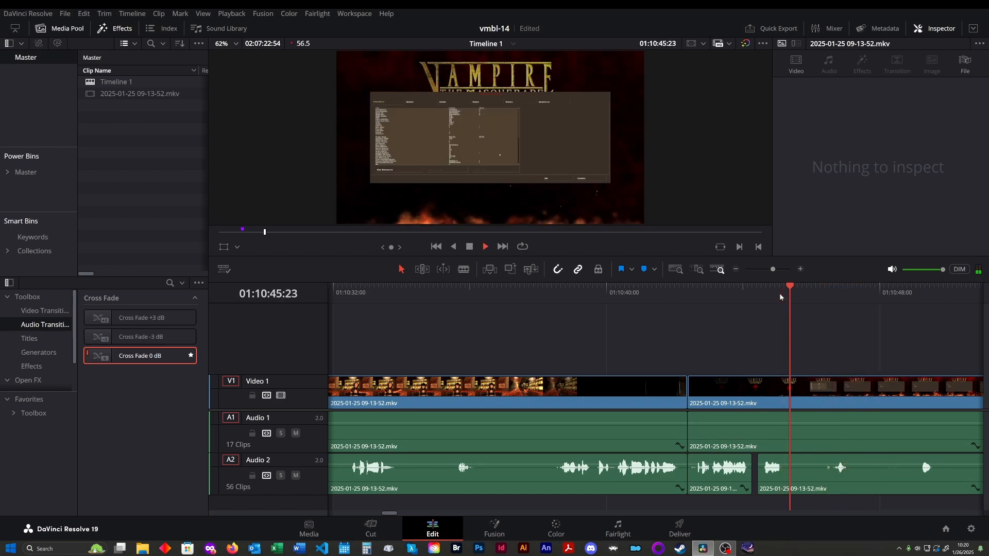
pyautogui.press('b')
pyautogui.click(794, 469)
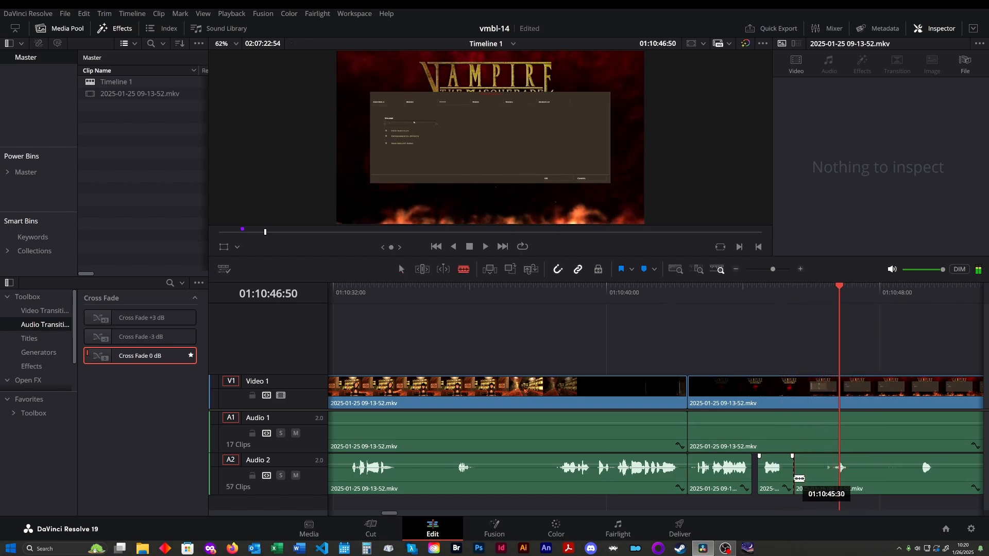
pyautogui.click(832, 481)
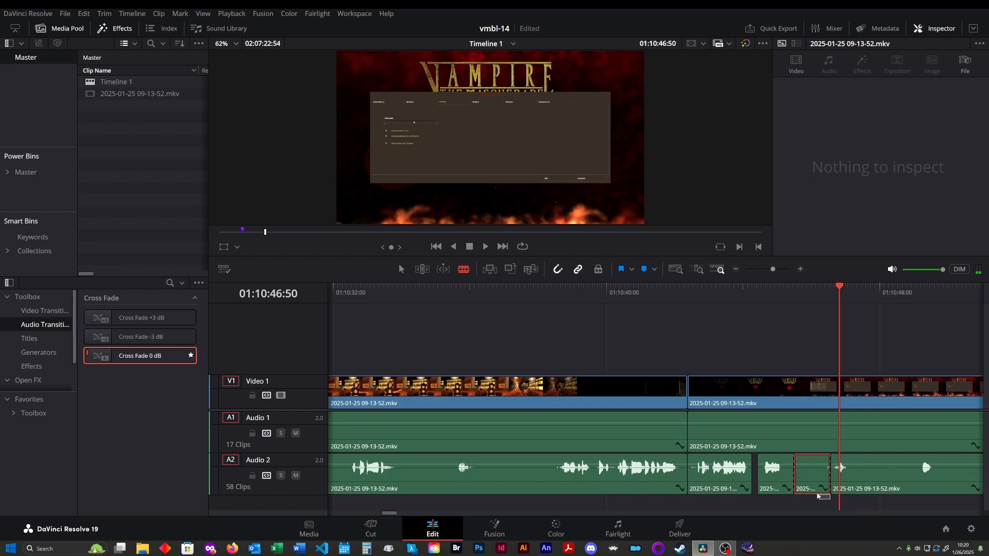
pyautogui.press('Delete')
pyautogui.press('space')
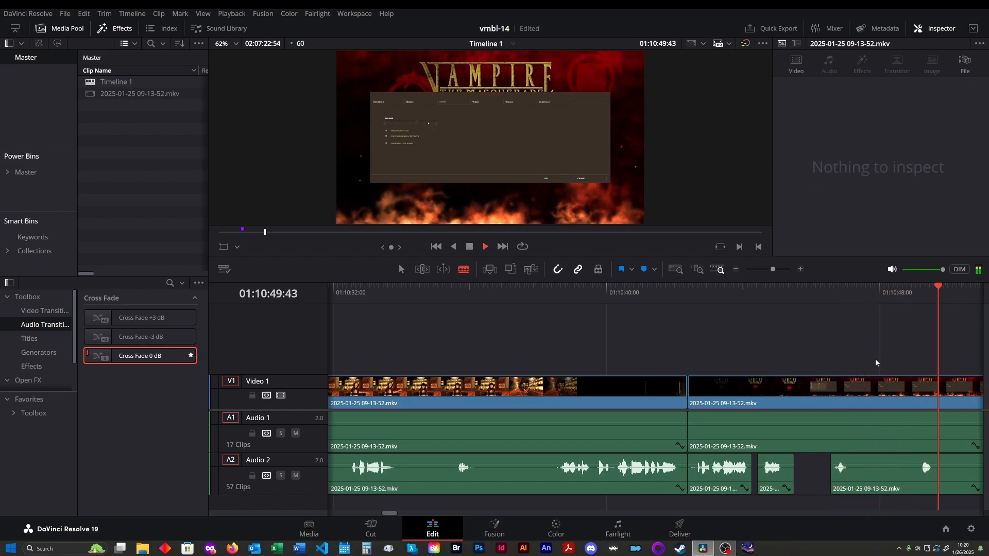
# - Replay the narration around the new gap and split Video 1, Audio 1 and Audio 2 just after the short phrase, at 01:10:45:12
pyautogui.scroll(-5, 830, 390)
pyautogui.click(582, 302)
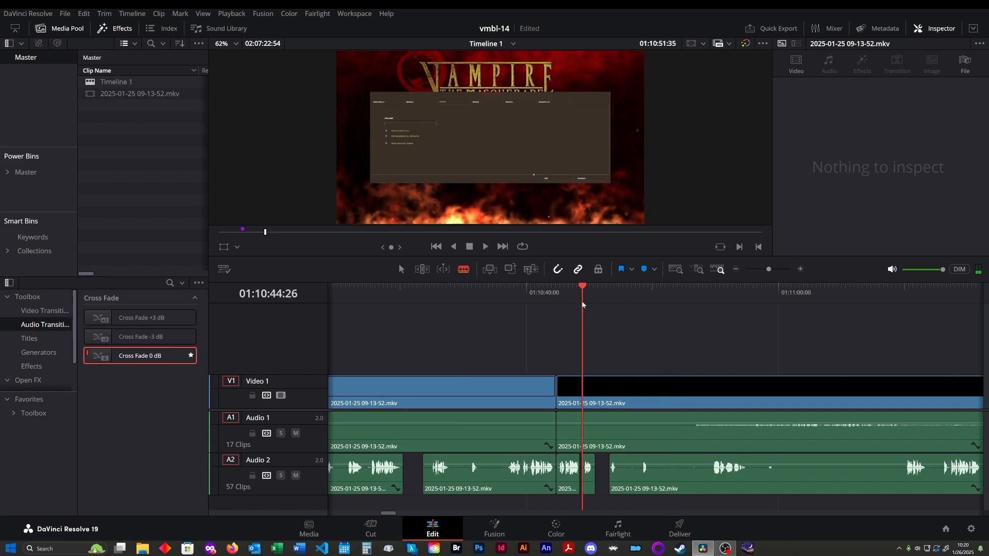
pyautogui.scroll(8, 585, 316)
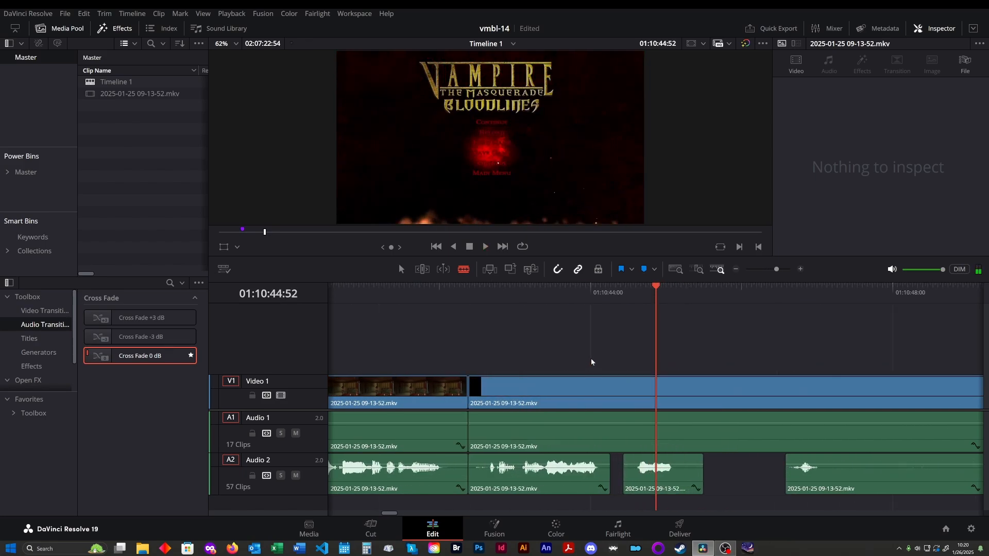
pyautogui.click(545, 286)
pyautogui.press('space')
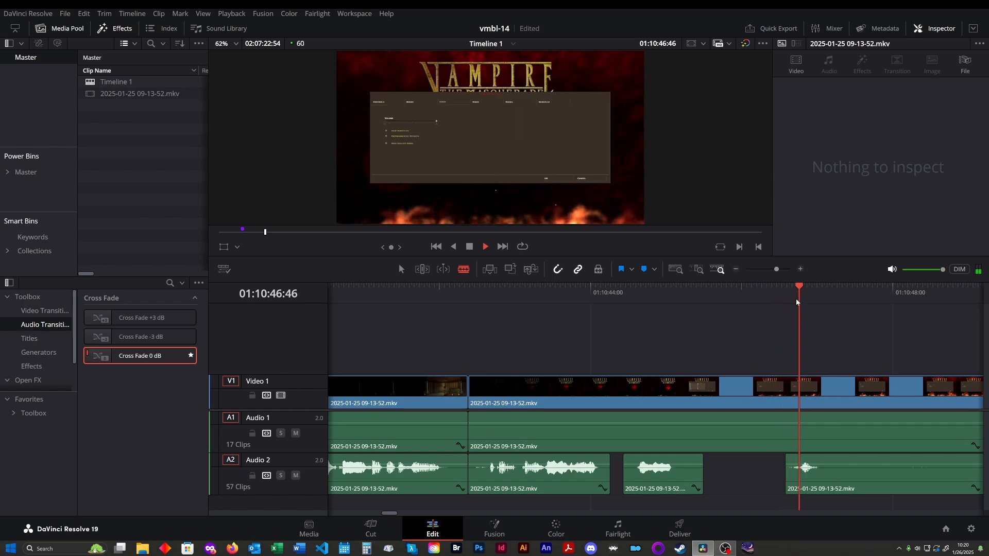
pyautogui.press('space')
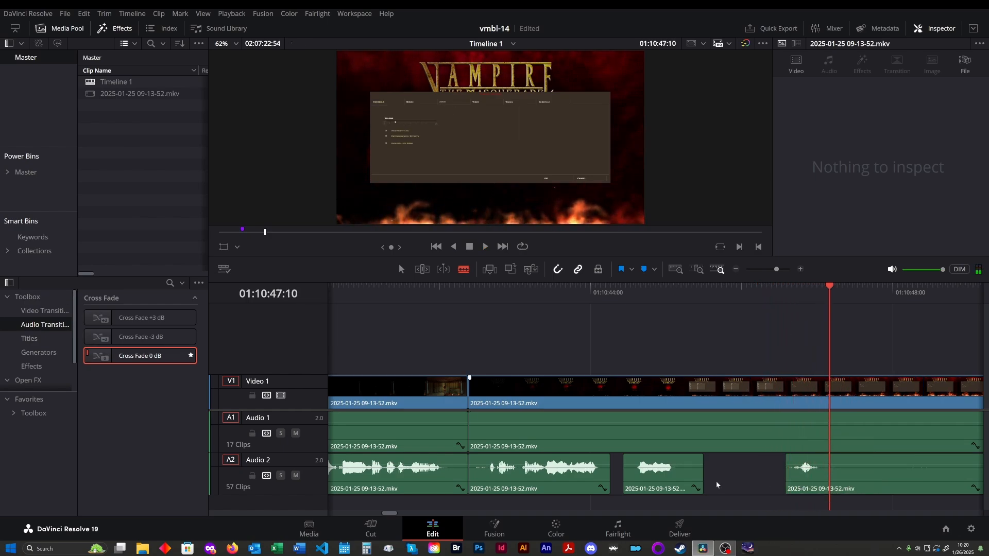
pyautogui.click(680, 449)
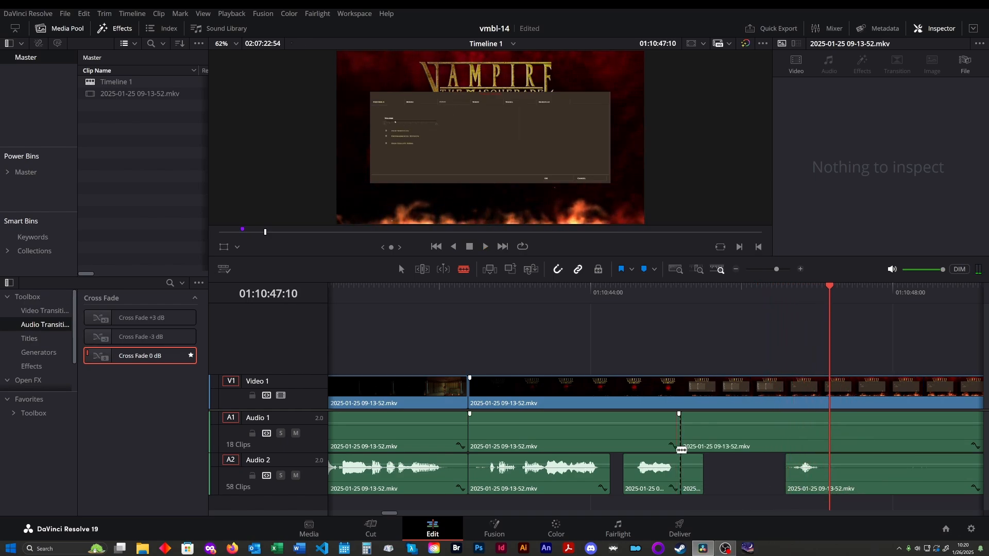
pyautogui.click(681, 401)
# - Find the moment just before the game's options menu closes and split Video 1, Audio 1 and Audio 2 there, at 01:10:52:08
pyautogui.moveTo(926, 332); pyautogui.dragTo(923, 299)
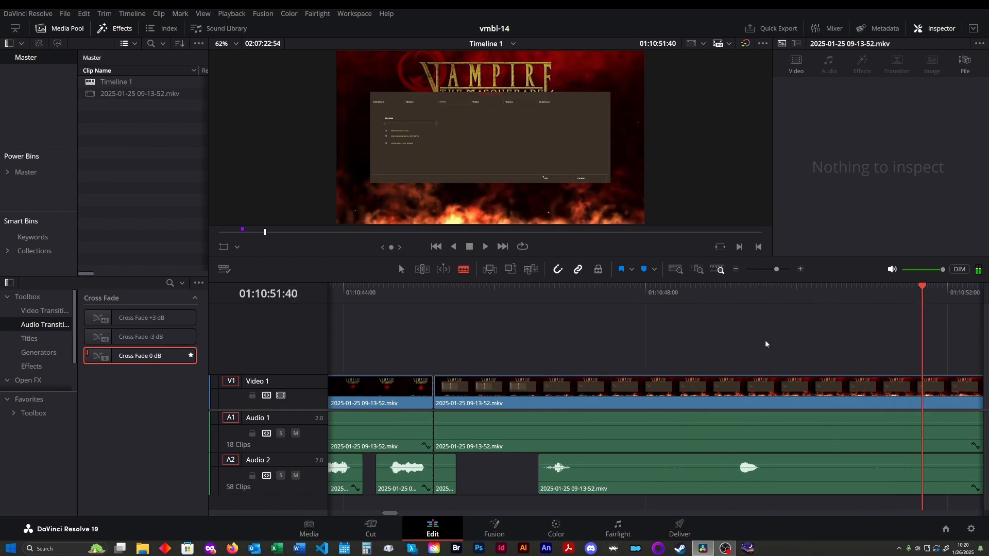
pyautogui.hscroll(4, 699, 341)
pyautogui.moveTo(681, 294); pyautogui.dragTo(710, 310)
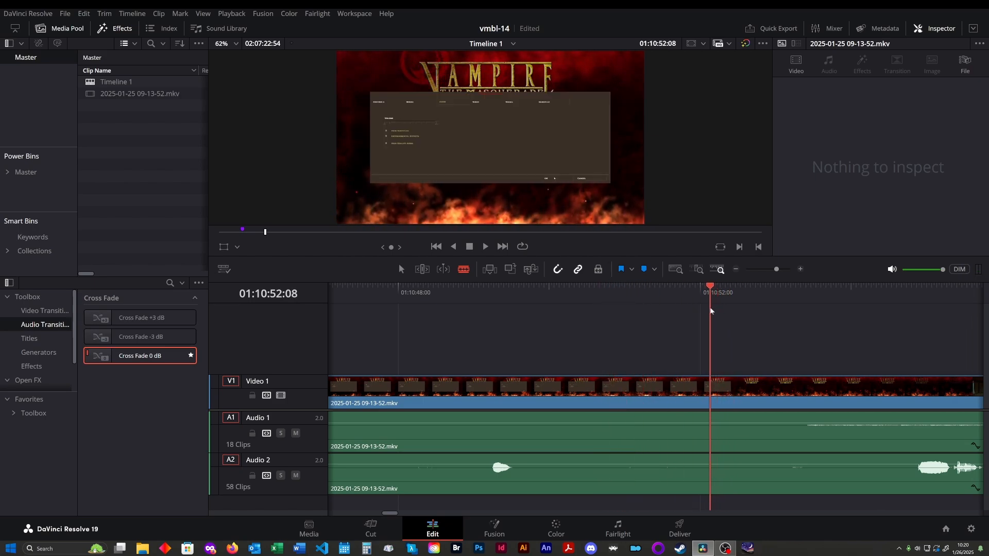
pyautogui.click(710, 388)
pyautogui.click(709, 436)
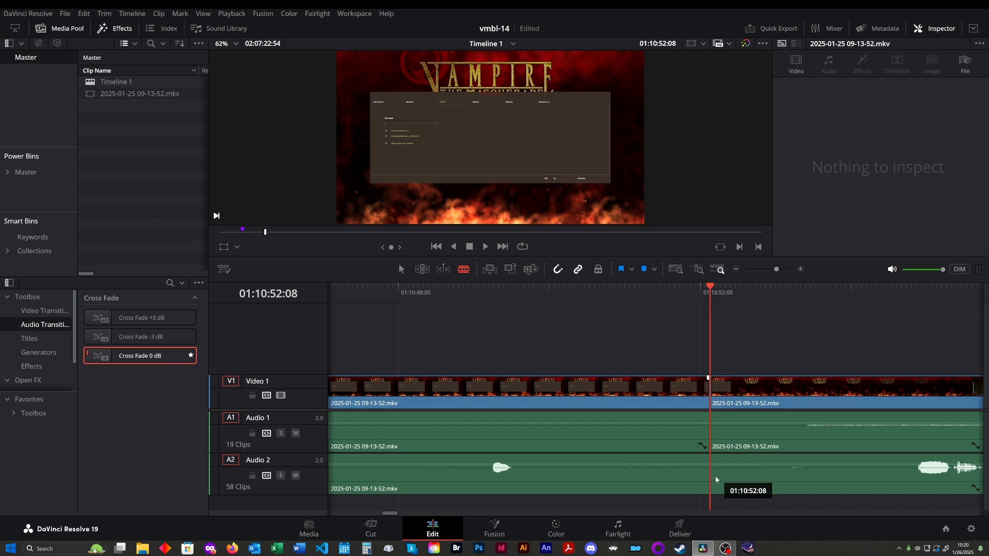
pyautogui.click(710, 479)
# - Ripple-delete the options menu section from 01:10:45:12 to 01:10:52:08 on all tracks and replay the join
pyautogui.moveTo(520, 331); pyautogui.dragTo(613, 473)
pyautogui.press('Delete')
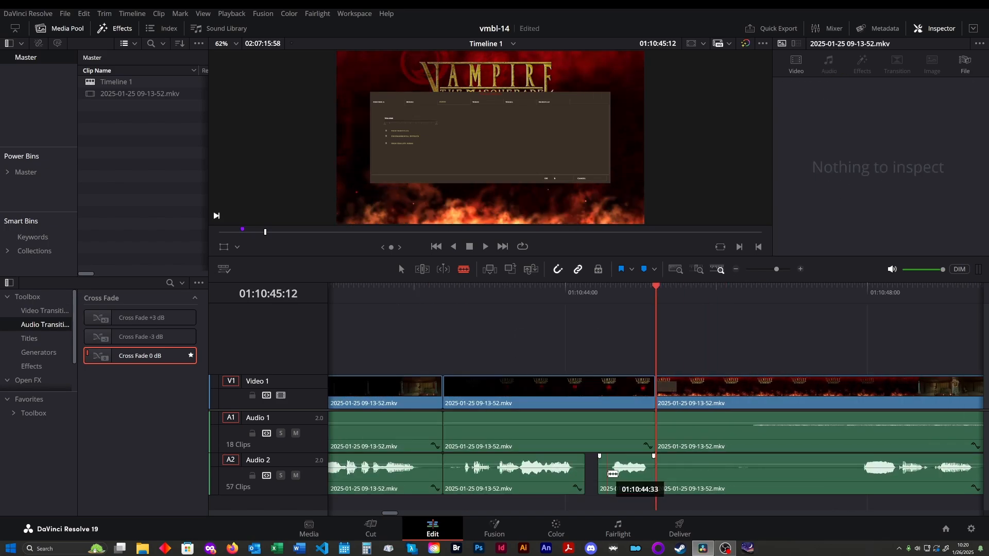
pyautogui.click(613, 286)
pyautogui.press('space')
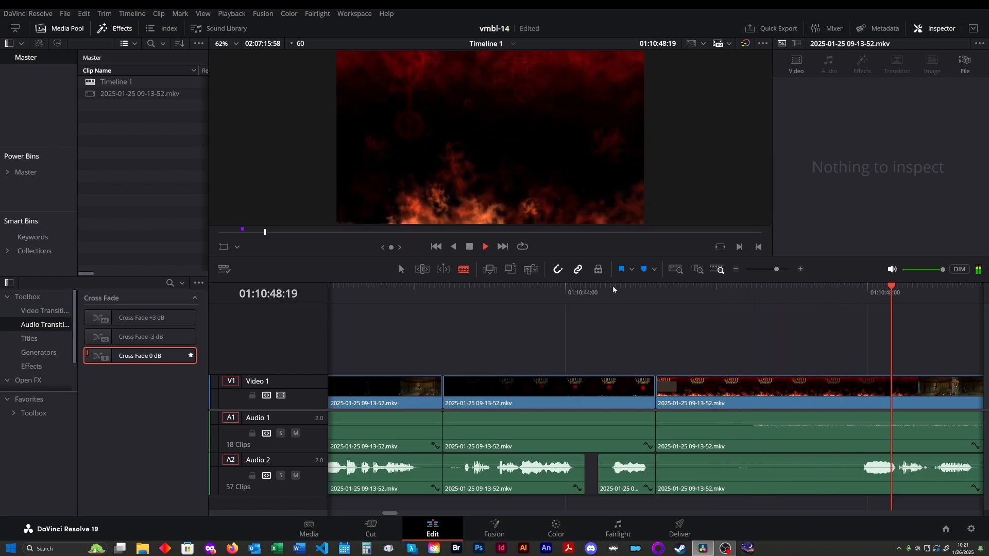
pyautogui.click(576, 289)
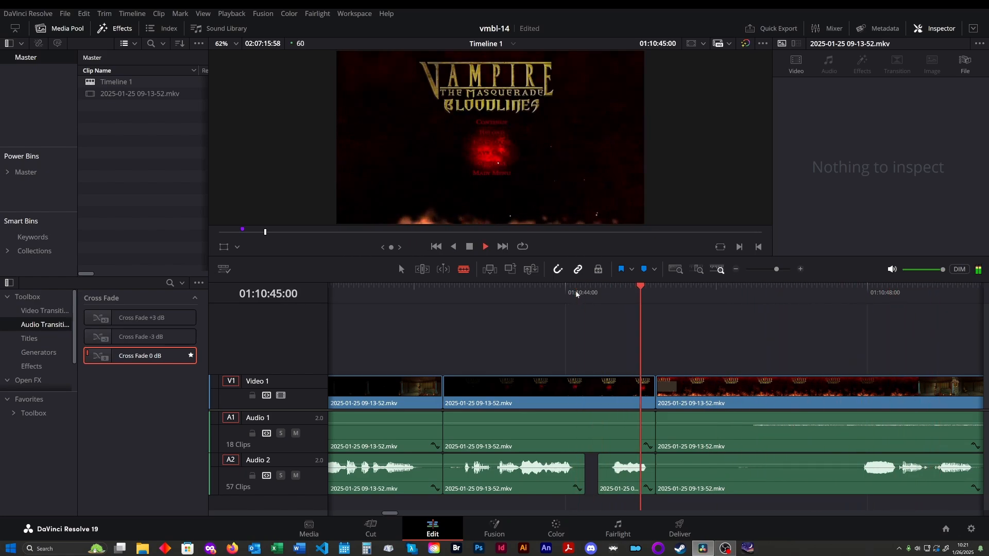
pyautogui.press('space')
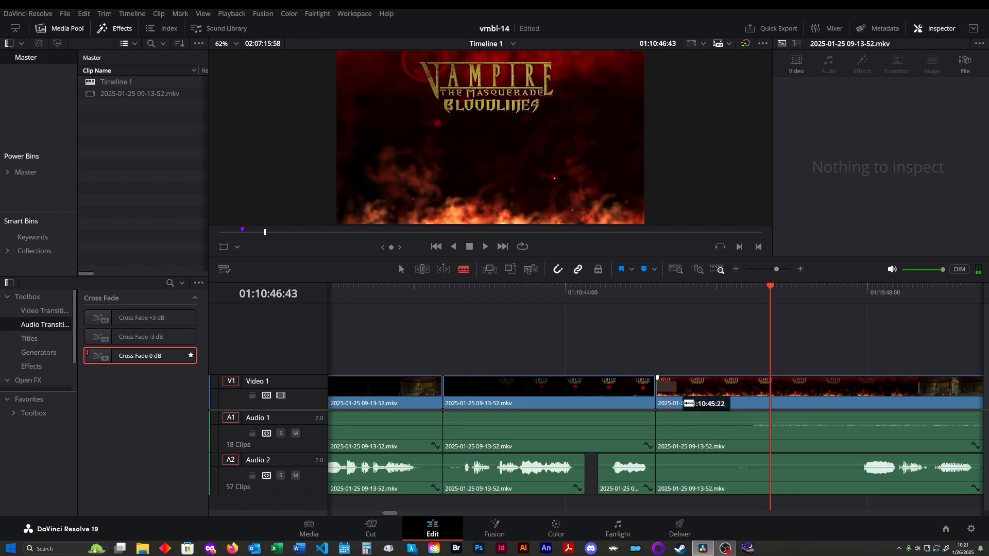
# - Split all tracks at 01:10:46:31, where the game audio starts, ripple-delete the section back to 01:10:45:12, and replay the join
pyautogui.click(755, 441)
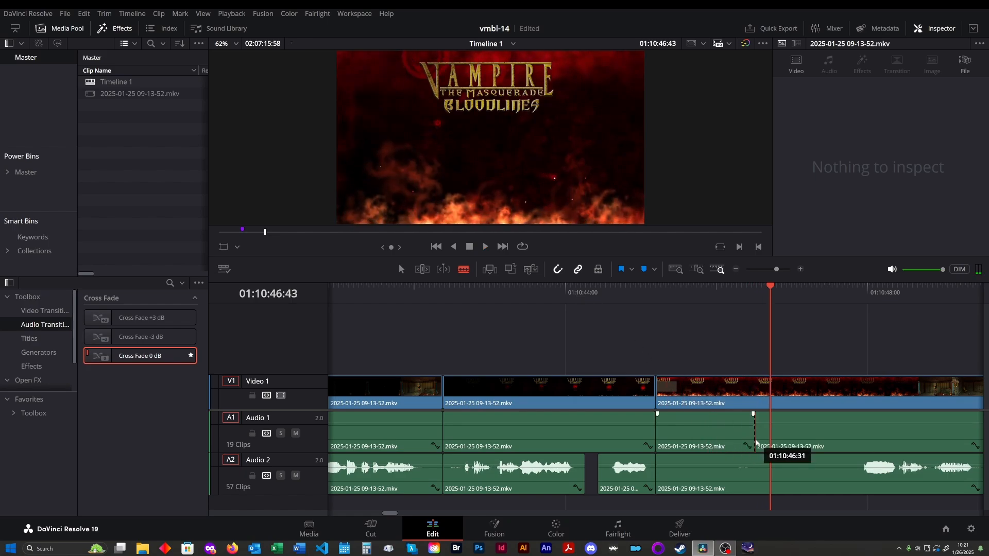
pyautogui.click(756, 399)
pyautogui.click(755, 484)
pyautogui.click(700, 391)
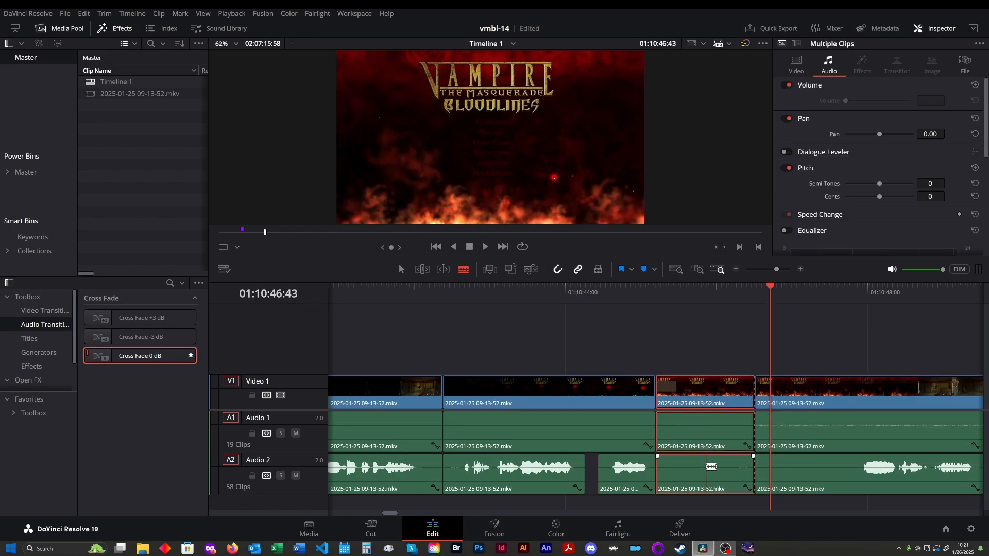
pyautogui.press('Delete')
pyautogui.click(484, 300)
pyautogui.press('space')
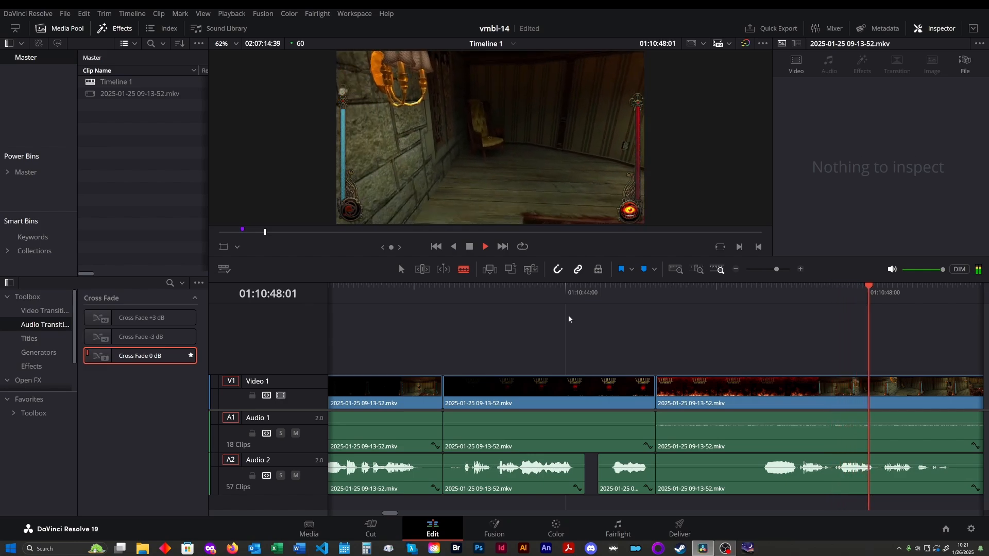
# - Close the gap before the short Audio 2 clip, and cut and ripple-delete the leftover piece on all tracks after 01:10:45:02
pyautogui.press('space')
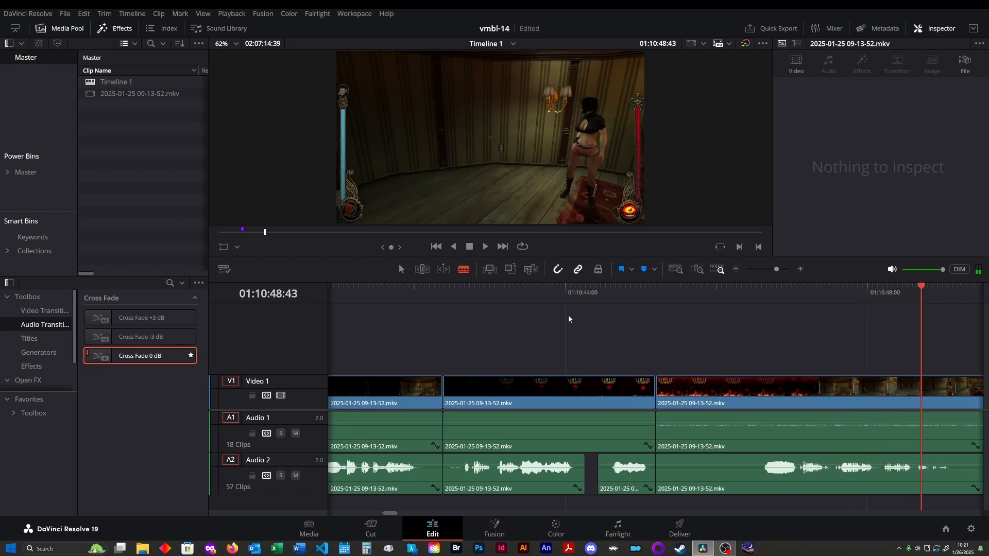
pyautogui.moveTo(624, 487); pyautogui.dragTo(613, 487)
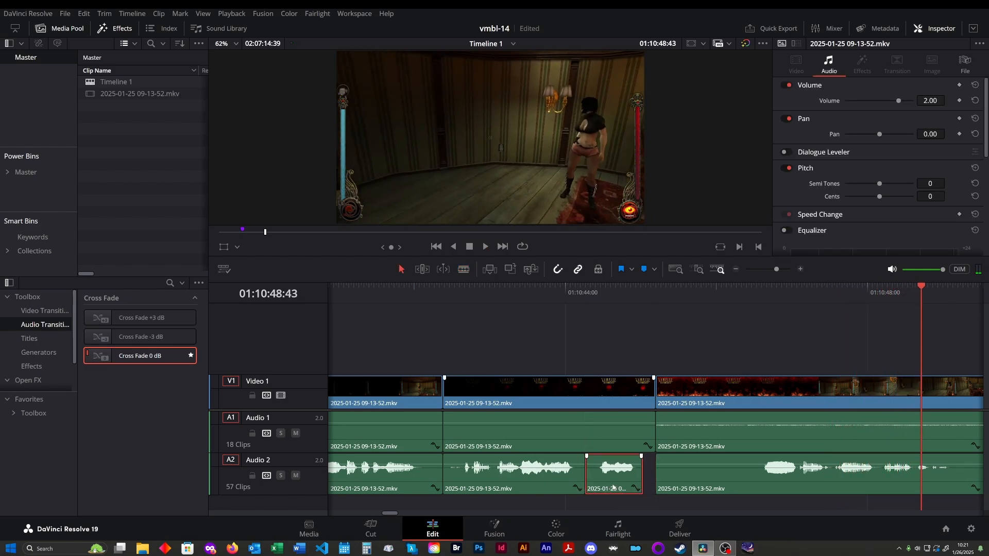
pyautogui.press('b')
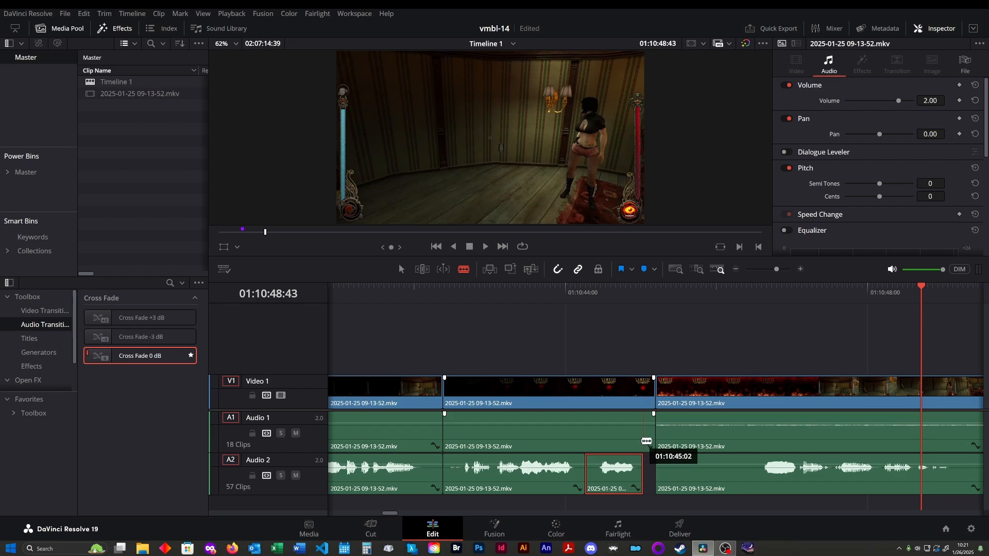
pyautogui.click(642, 430)
pyautogui.click(643, 397)
pyautogui.moveTo(649, 369); pyautogui.dragTo(650, 429)
pyautogui.press('Delete')
# - Play back the tightened cut from 01:10:43:14 to check the edit
pyautogui.click(507, 288)
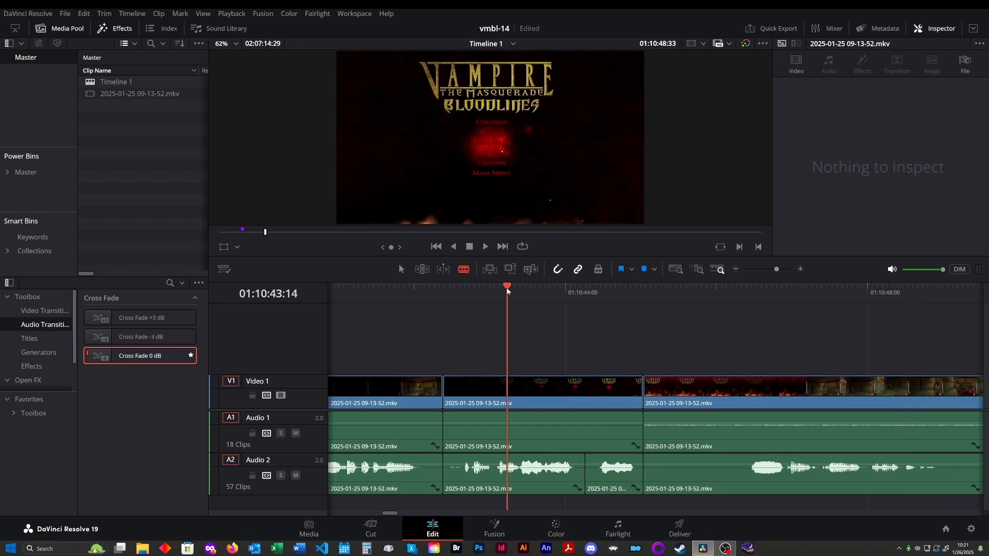
pyautogui.press('space')
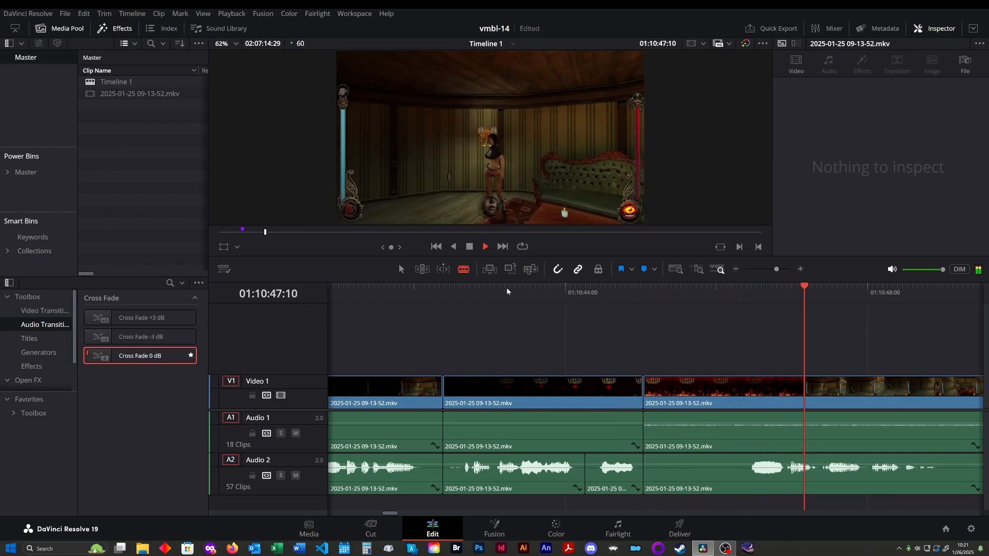
pyautogui.press('space')
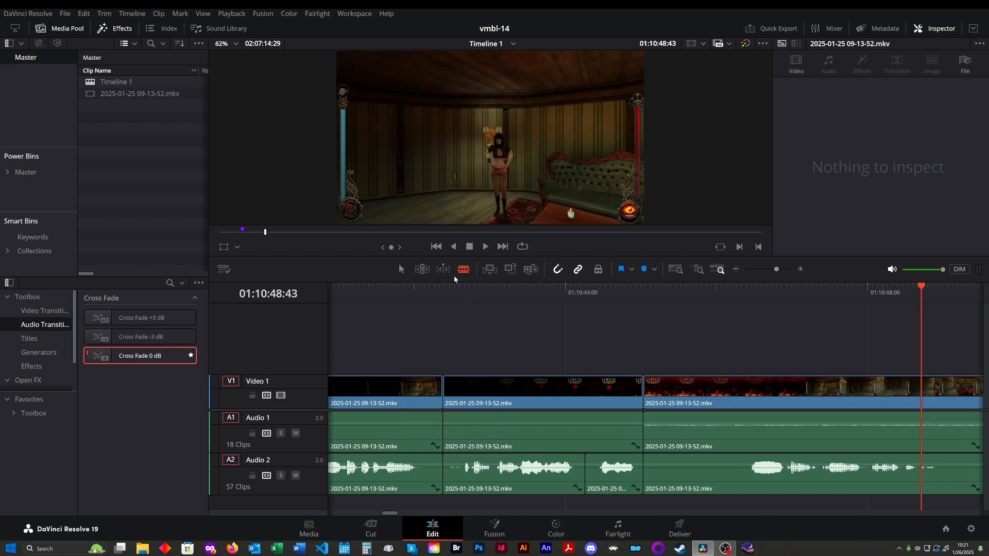
# - Step back through the edit points to the Audio 2 clip starting at 01:09:56:27 and play from there
pyautogui.click(441, 250)
pyautogui.click(441, 250)
pyautogui.click(441, 250)
pyautogui.click(441, 250)
pyautogui.click(441, 250)
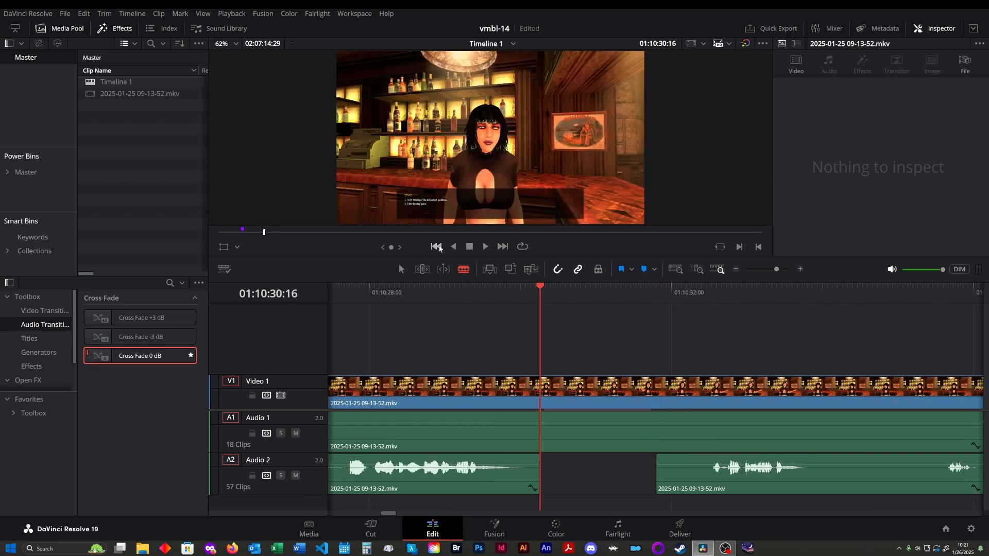
pyautogui.click(440, 248)
pyautogui.click(440, 249)
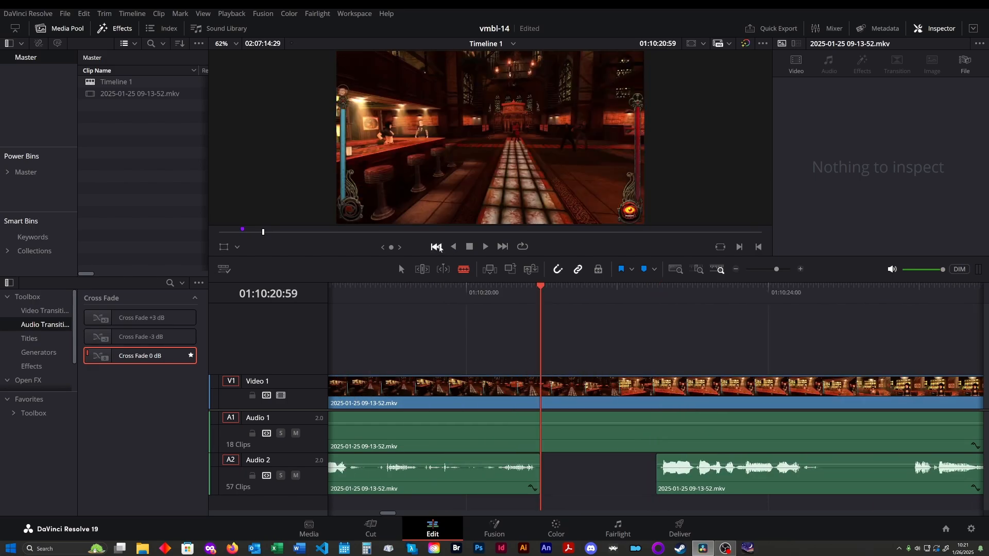
pyautogui.click(440, 249)
pyautogui.click(440, 248)
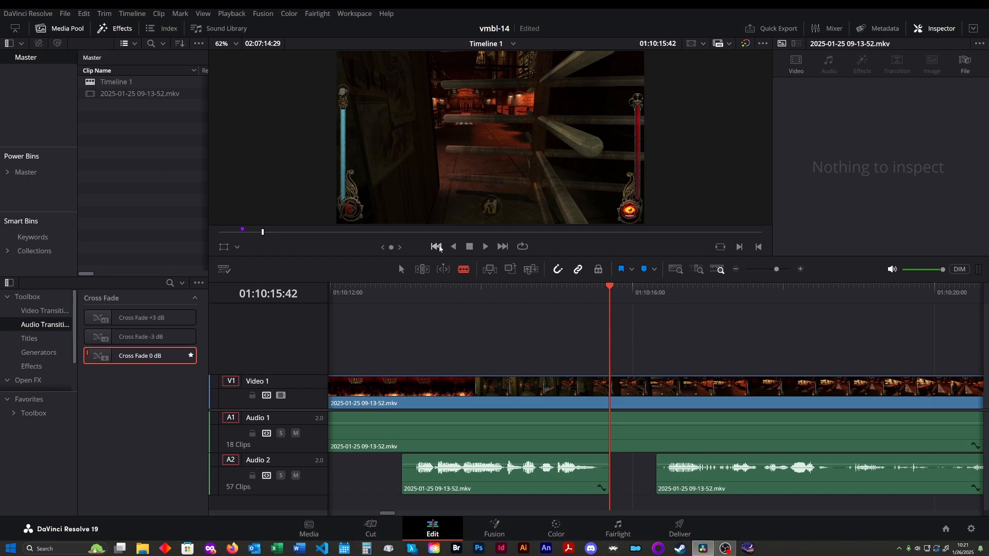
pyautogui.click(440, 248)
pyautogui.click(440, 249)
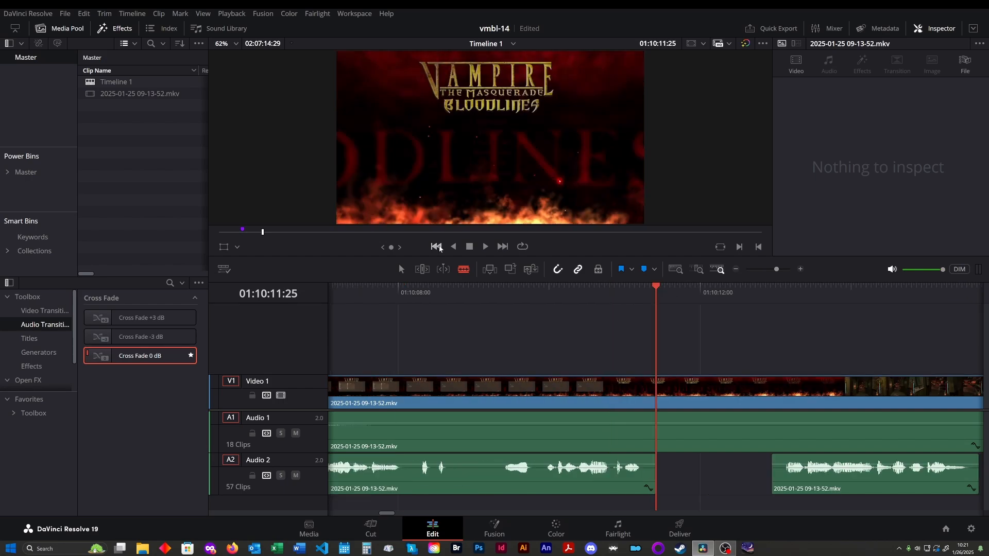
pyautogui.click(440, 249)
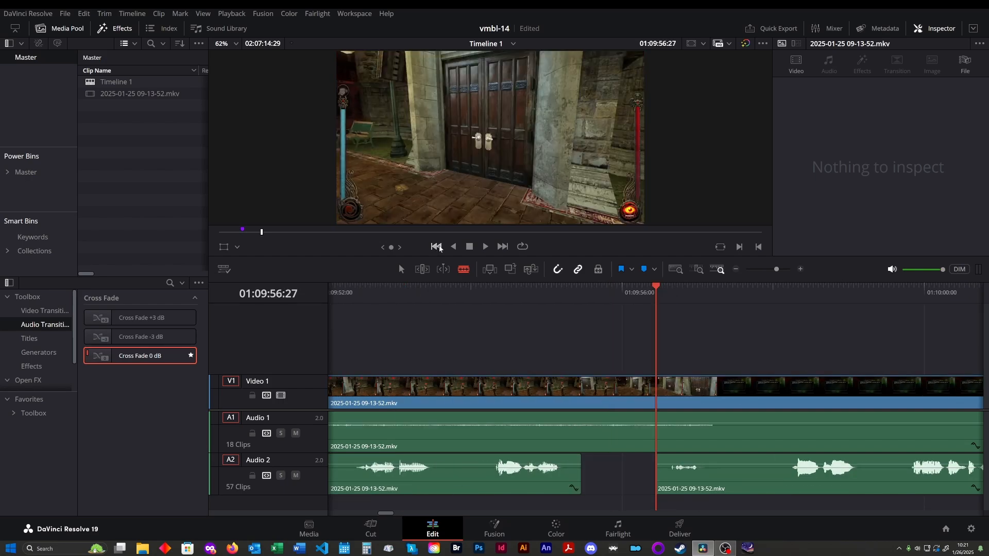
pyautogui.press('space')
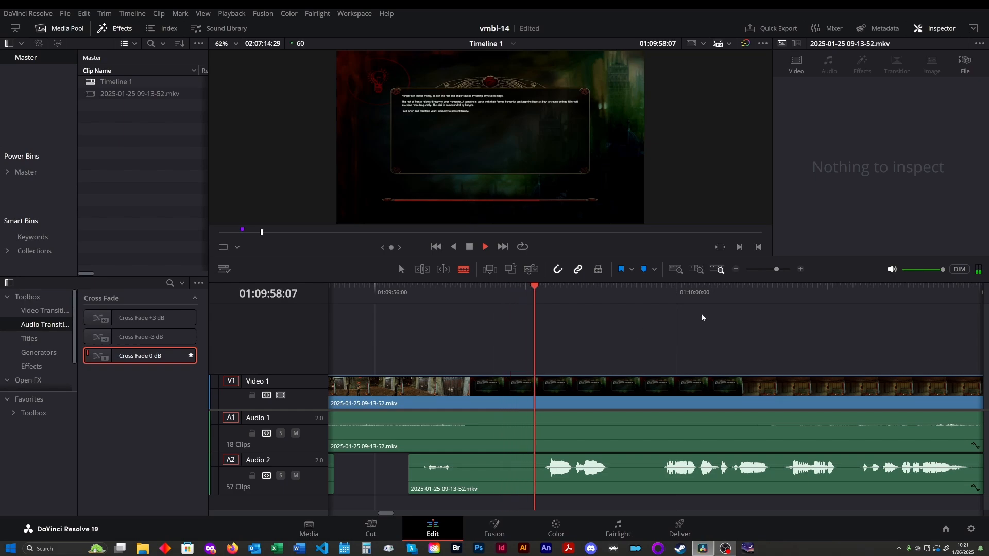
# - Add a yellow marker to the timeline at 01:10:01:14, during the loading screen
pyautogui.click(736, 292)
pyautogui.moveTo(740, 291); pyautogui.dragTo(770, 297)
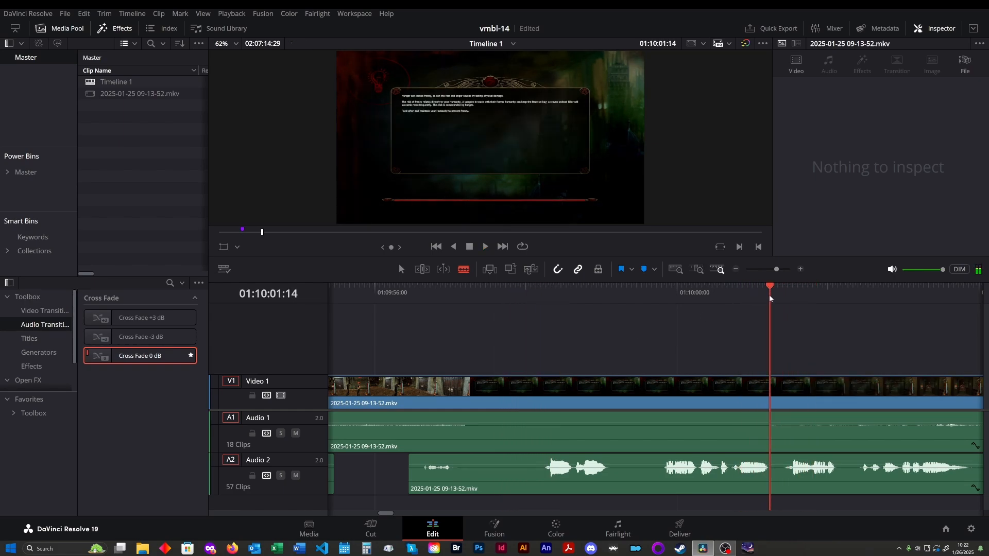
pyautogui.click(656, 270)
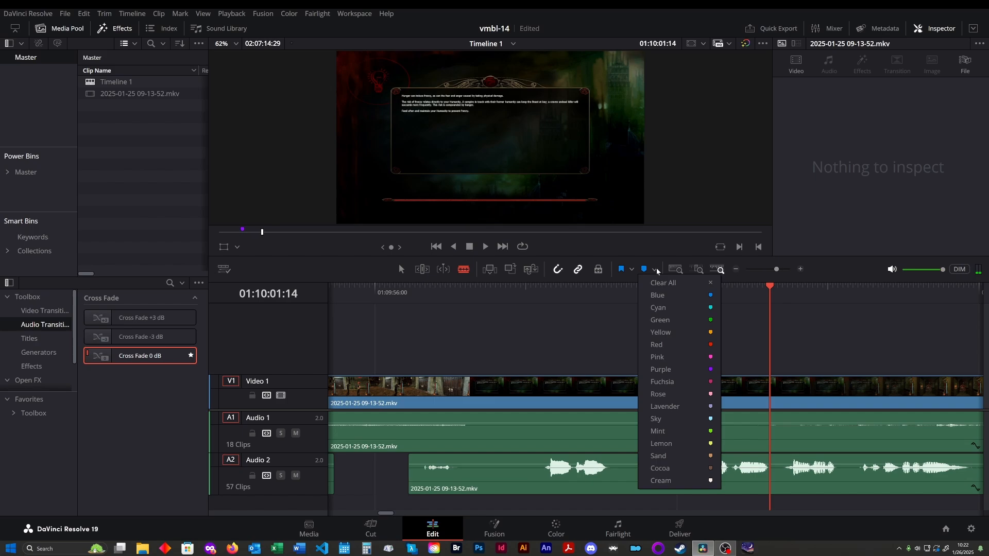
pyautogui.click(759, 331)
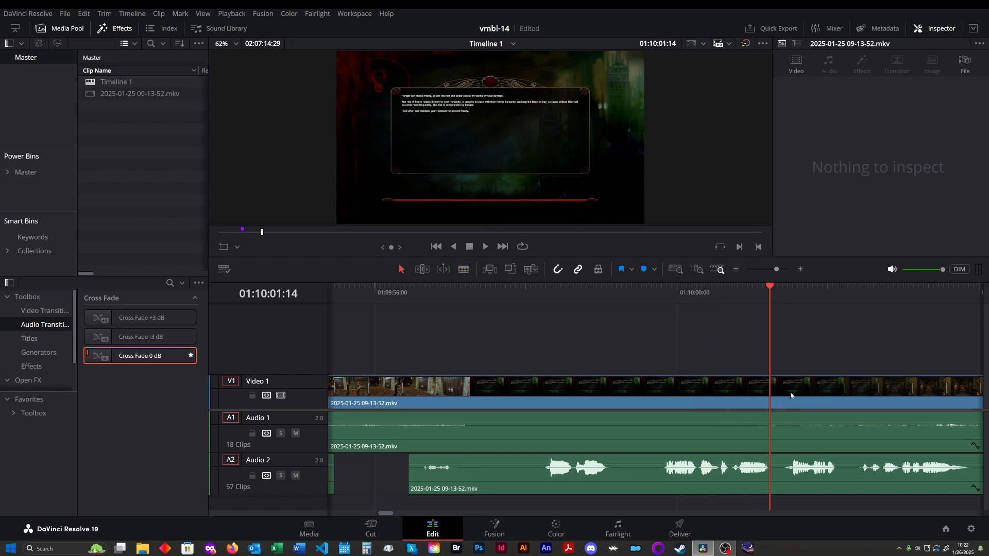
pyautogui.click(791, 396)
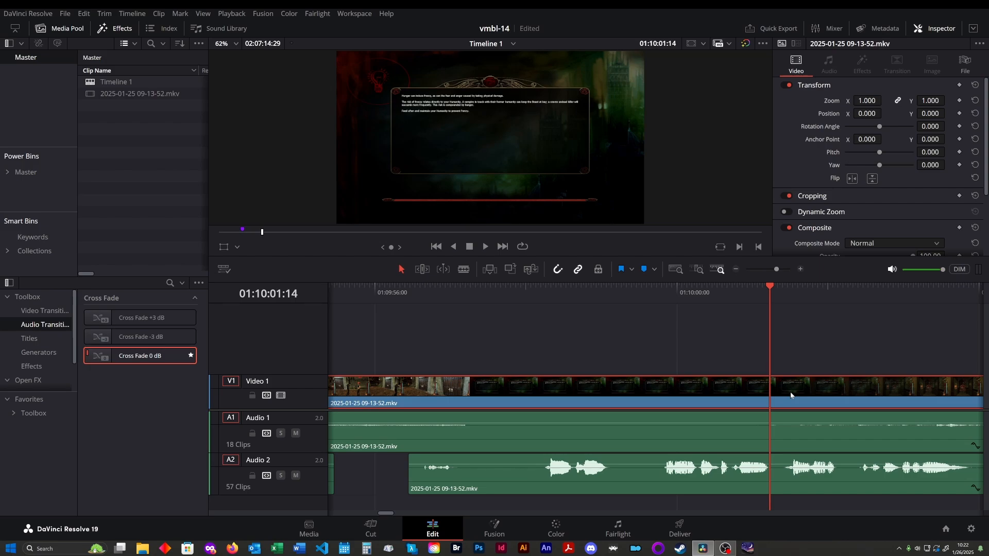
pyautogui.click(782, 333)
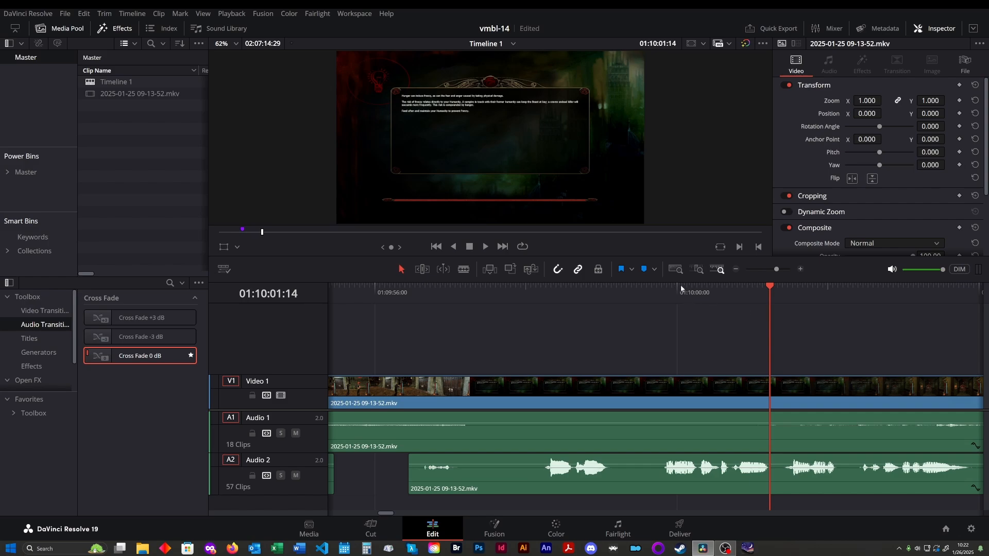
pyautogui.click(654, 269)
pyautogui.click(680, 333)
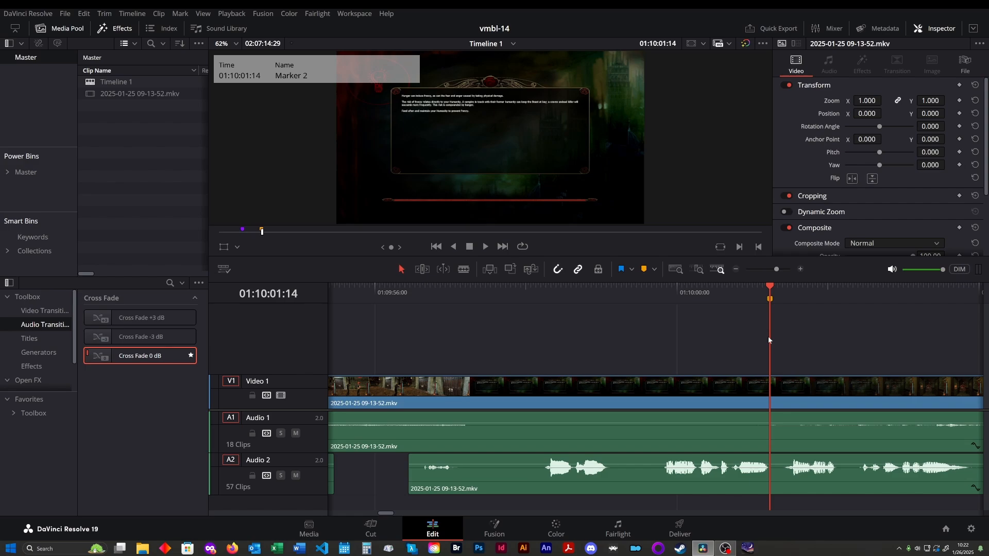
# - Step forward through the edit points and return to the last cut at 01:10:45:02
pyautogui.click(503, 246)
pyautogui.click(503, 247)
pyautogui.click(503, 248)
pyautogui.click(502, 247)
pyautogui.click(503, 247)
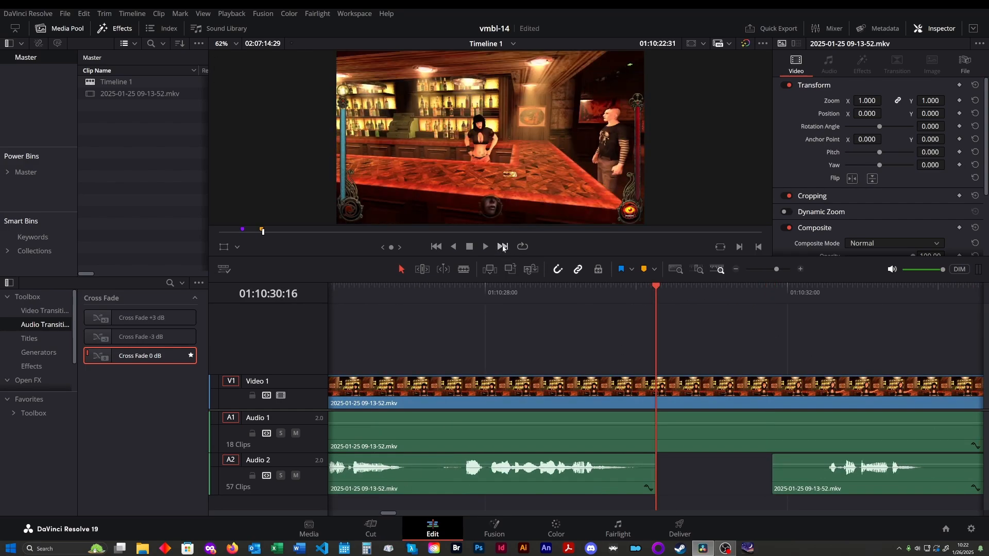
pyautogui.click(503, 247)
pyautogui.click(503, 248)
pyautogui.click(503, 247)
pyautogui.click(503, 247)
pyautogui.click(503, 247)
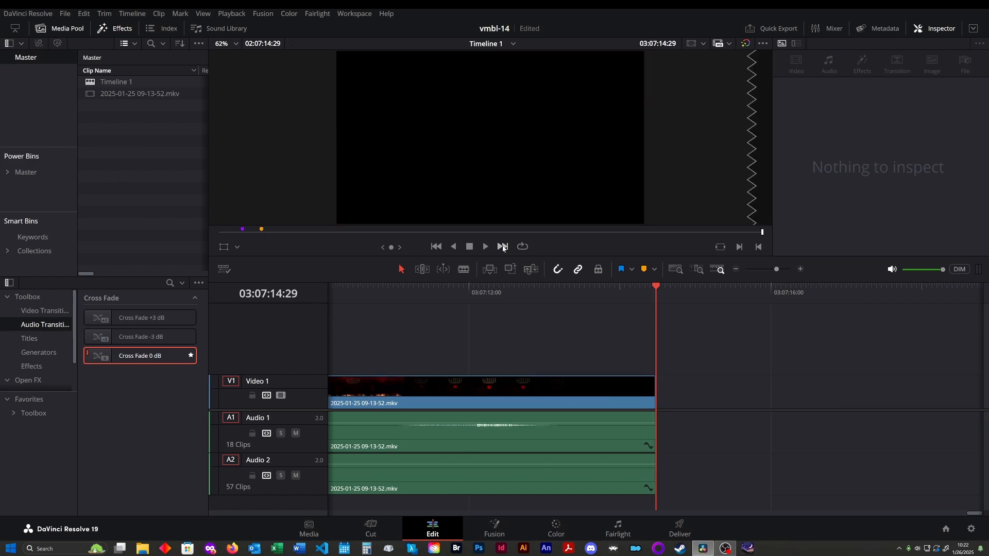
pyautogui.click(440, 248)
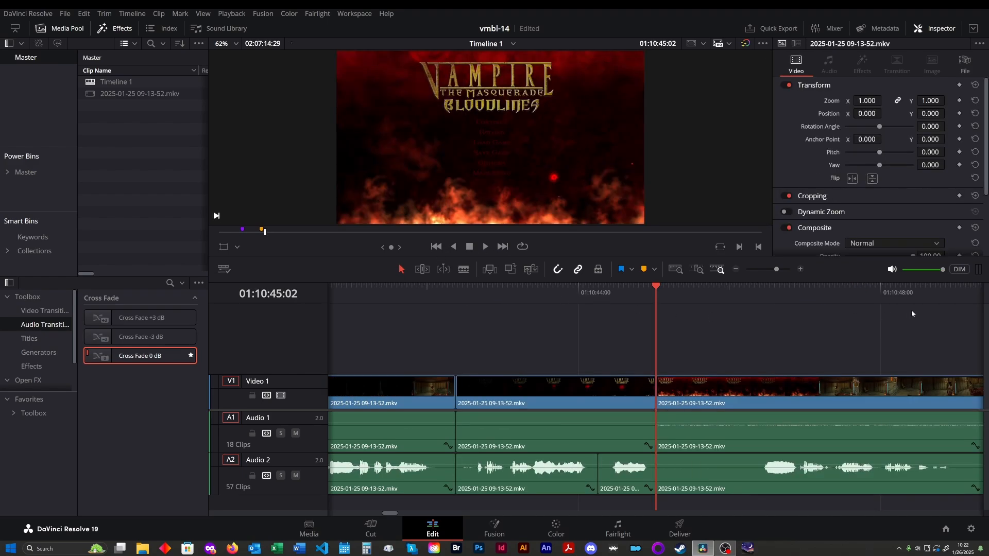
# - Move ahead into the uncut dialogue scene and play the Audio 2 speech from about 01:11:05 to 01:11:09
pyautogui.moveTo(944, 300); pyautogui.dragTo(972, 296)
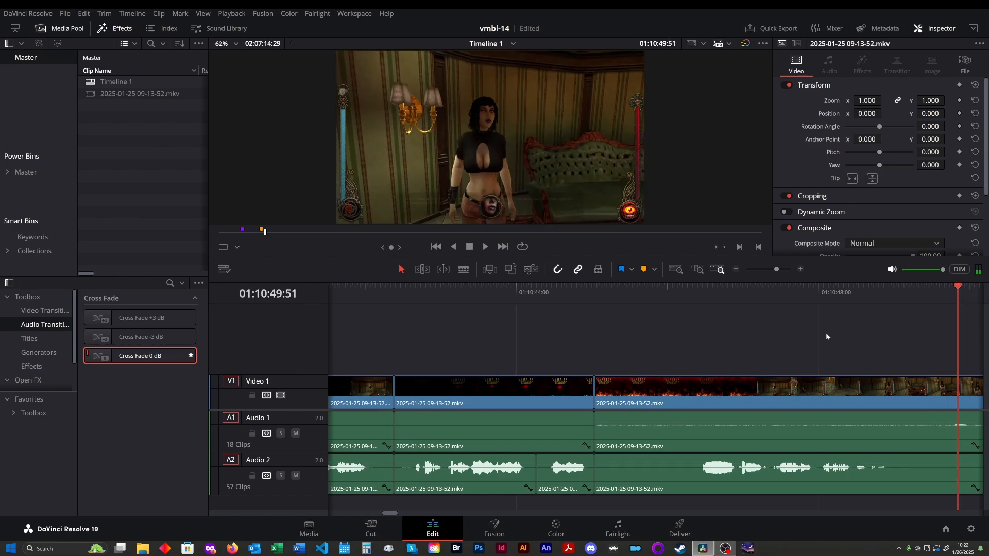
pyautogui.scroll(-4, 825, 334)
pyautogui.moveTo(664, 300); pyautogui.dragTo(935, 302)
pyautogui.press('space')
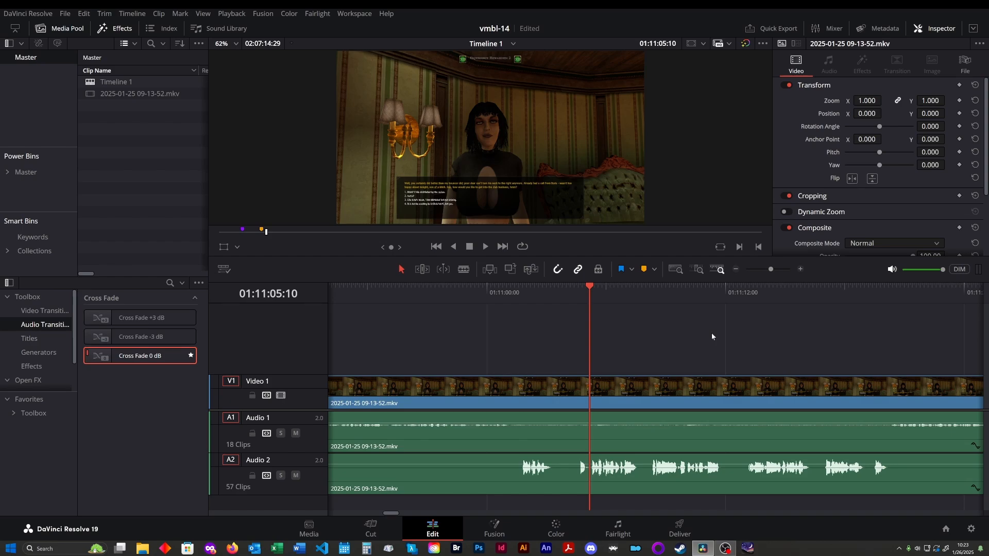
pyautogui.press('space')
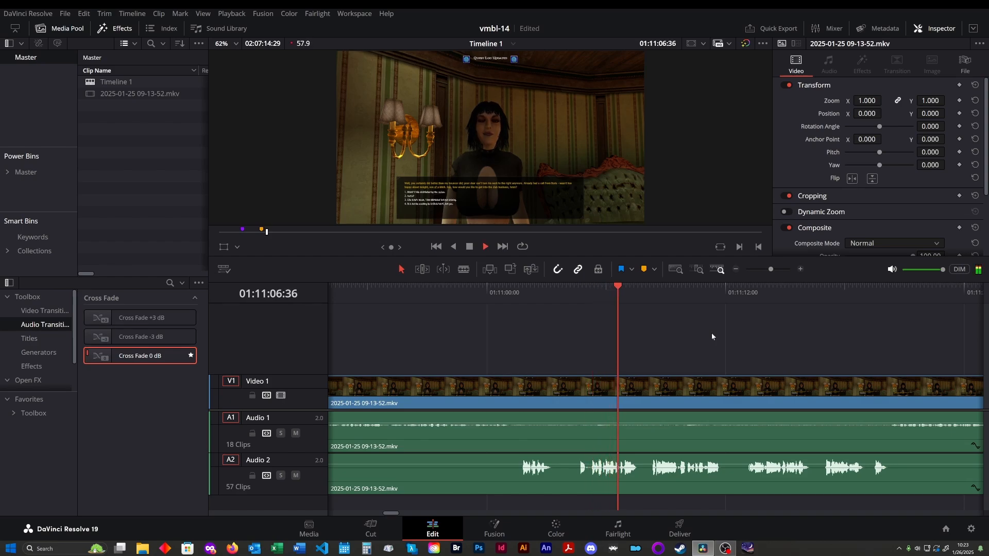
pyautogui.press('space')
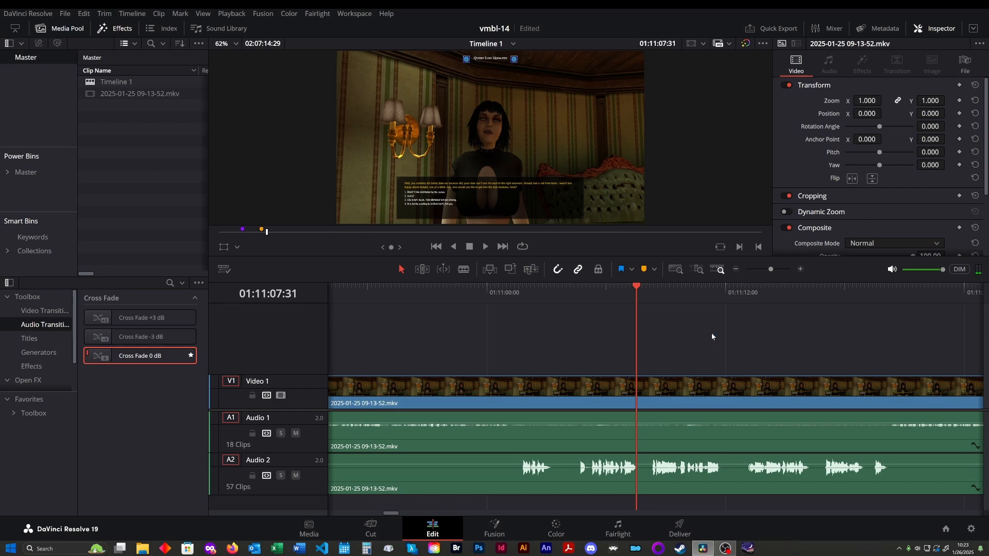
pyautogui.press('space')
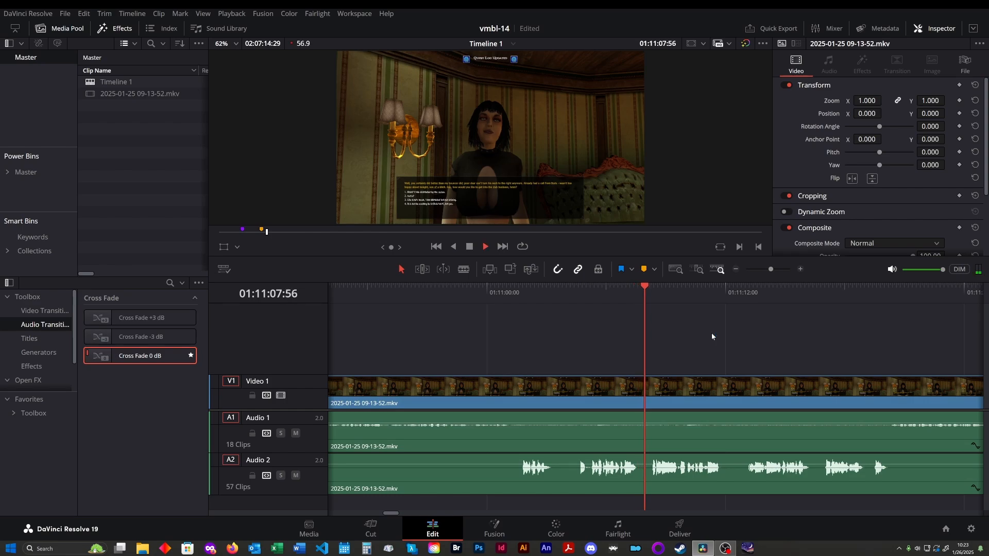
pyautogui.press('space')
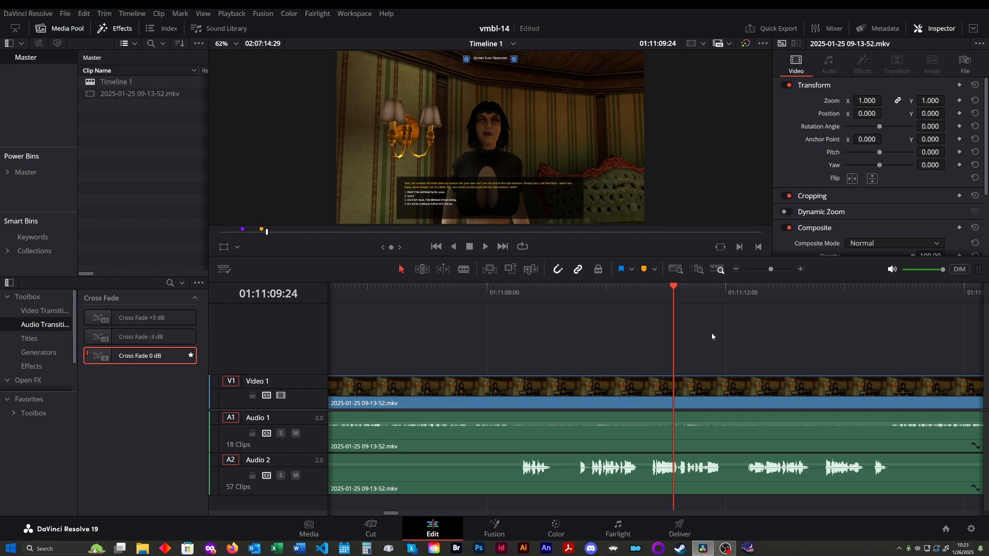
# - Fast-forward through the conversation at up to 32x and check the speech around 01:12:03
pyautogui.press('l')
pyautogui.press('l')
pyautogui.press('l')
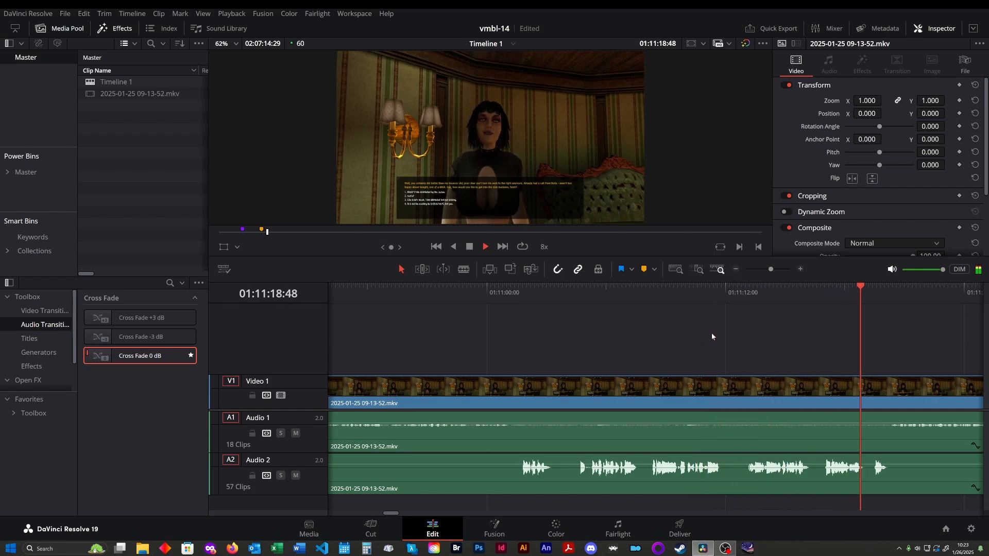
pyautogui.press('l')
pyautogui.press('l')
pyautogui.press('l')
pyautogui.press('l')
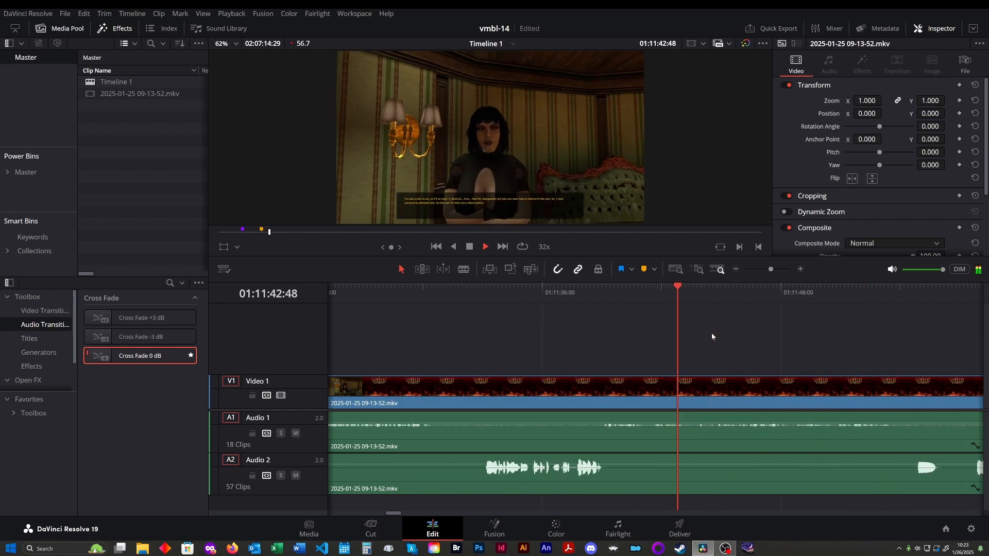
pyautogui.press('k')
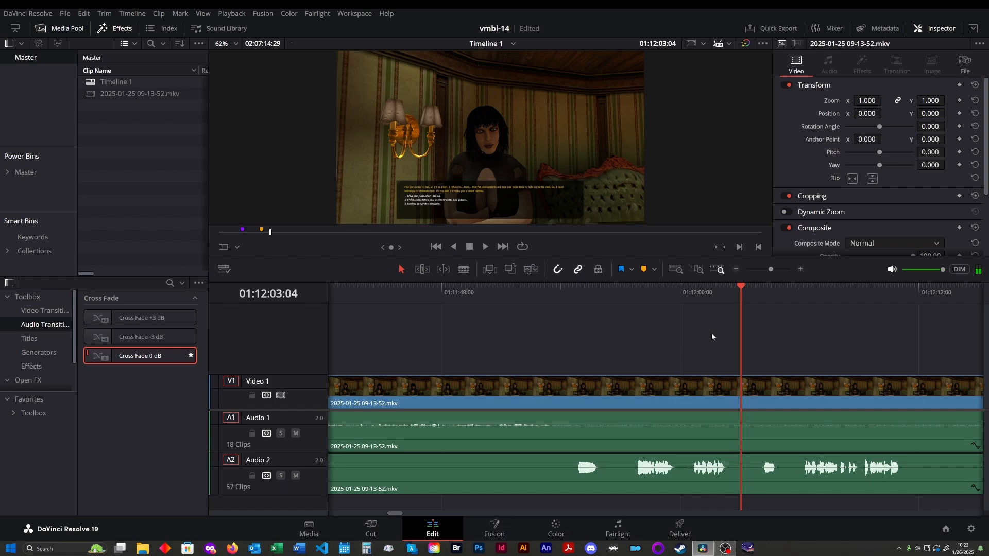
pyautogui.press('l')
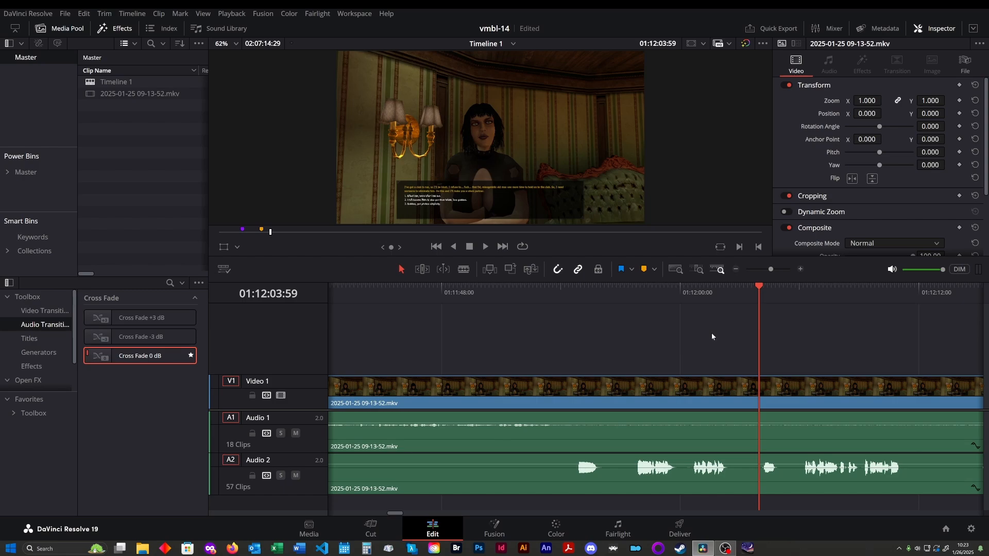
# - Rewind through the dialogue scene at up to 64x and return to the loading-screen marker at 01:10:01:14
pyautogui.press('j')
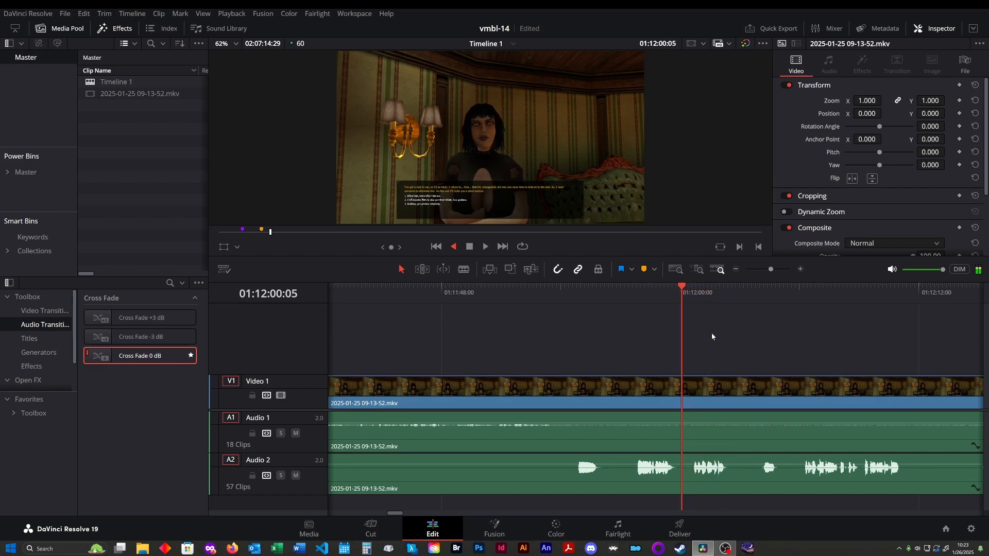
pyautogui.press('j')
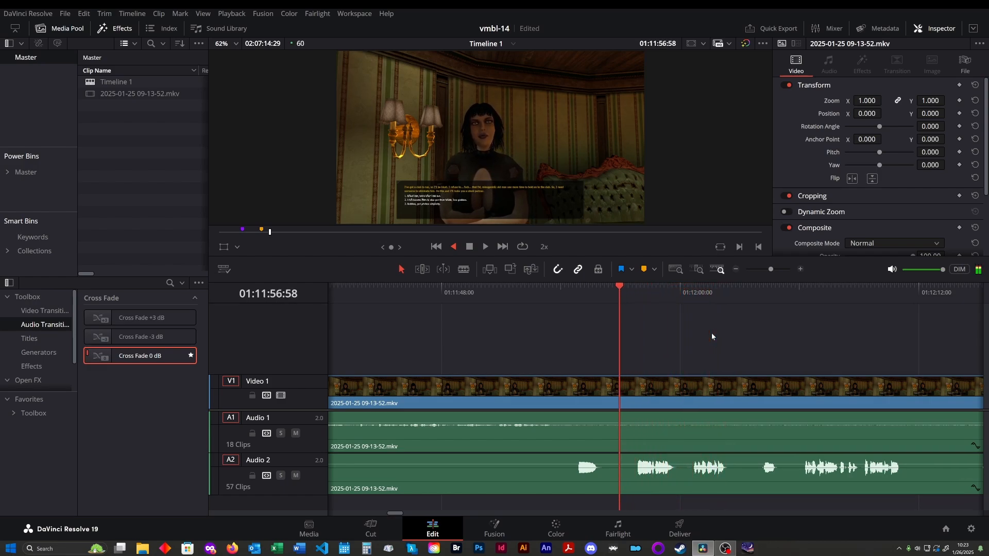
pyautogui.press('j')
pyautogui.press('j')
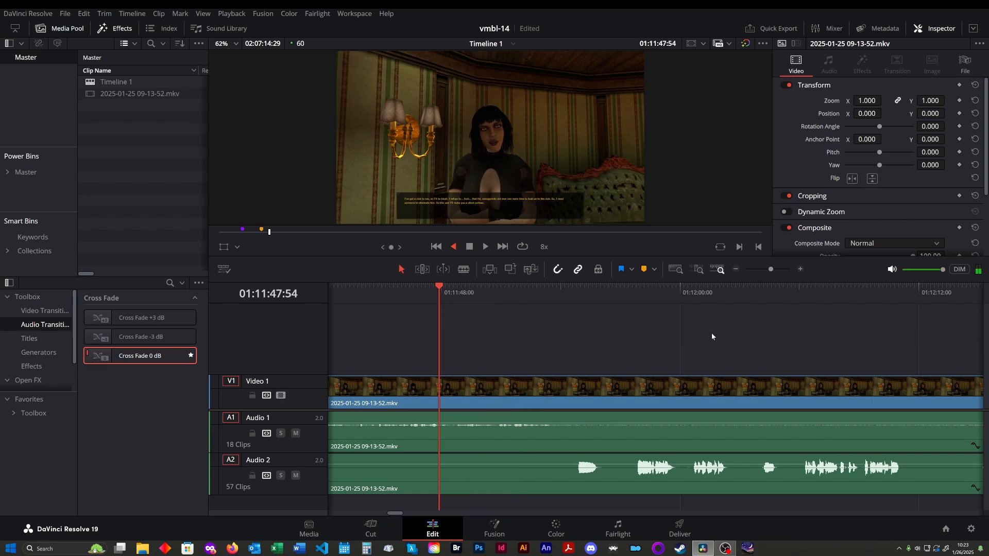
pyautogui.press('j')
pyautogui.press('j')
pyautogui.press('j')
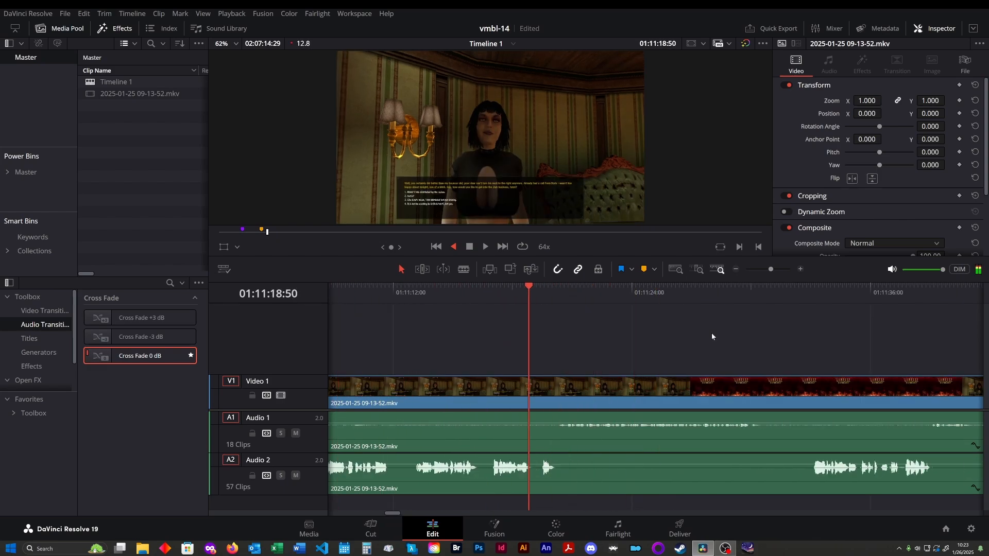
pyautogui.press('k')
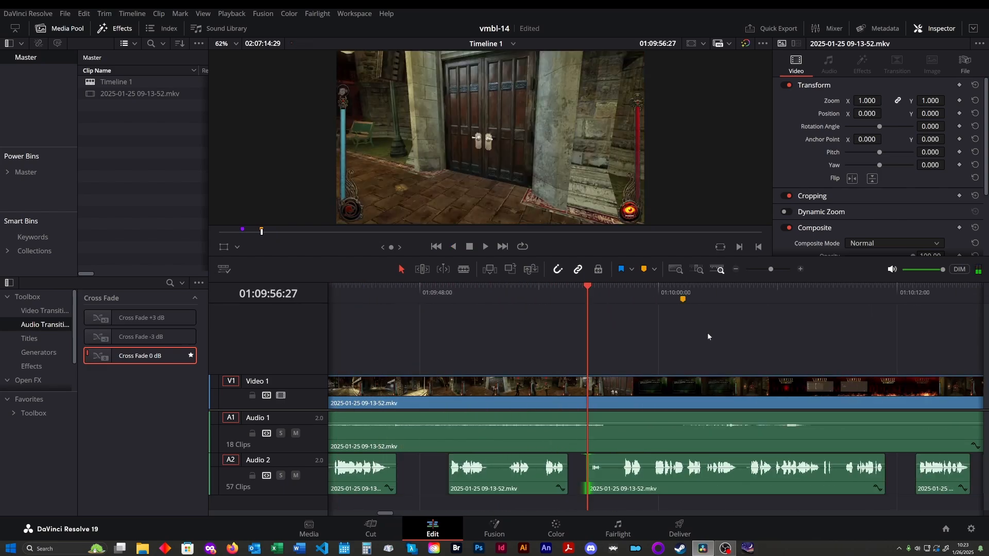
pyautogui.click(685, 289)
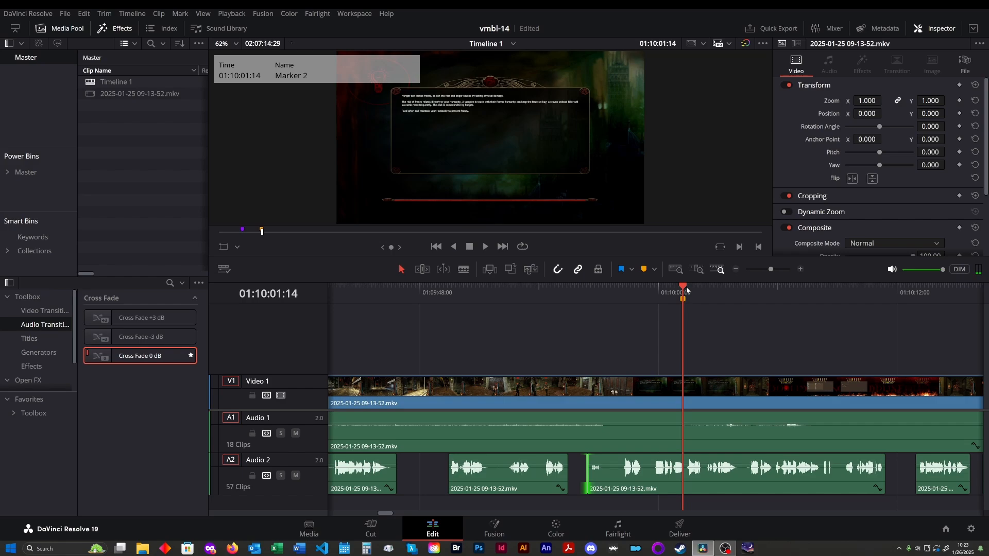
# - Fast-forward from the 01:10:01:14 marker through the bar and dialogue scenes to about 01:13:14
pyautogui.press('l')
pyautogui.press('l')
pyautogui.press('l')
pyautogui.press('l')
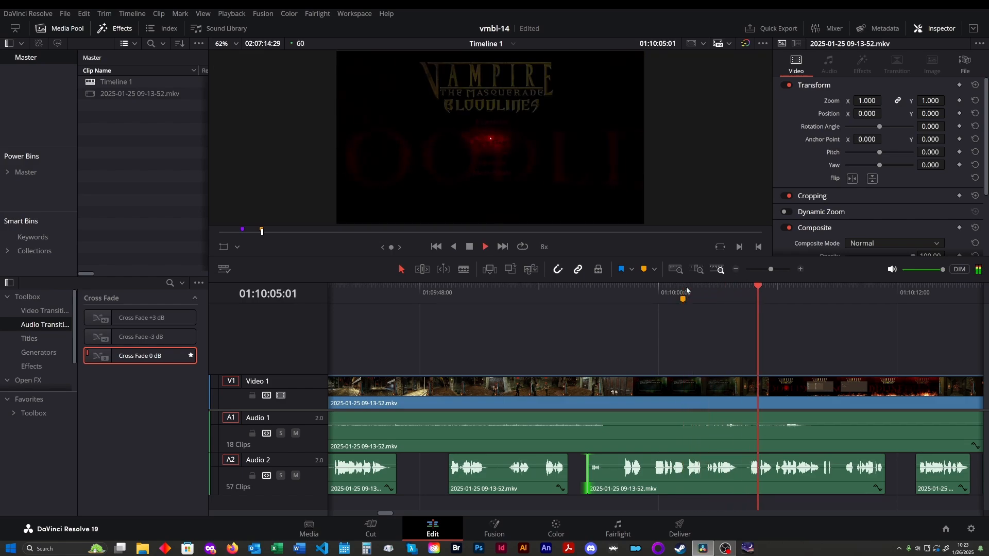
pyautogui.press('l')
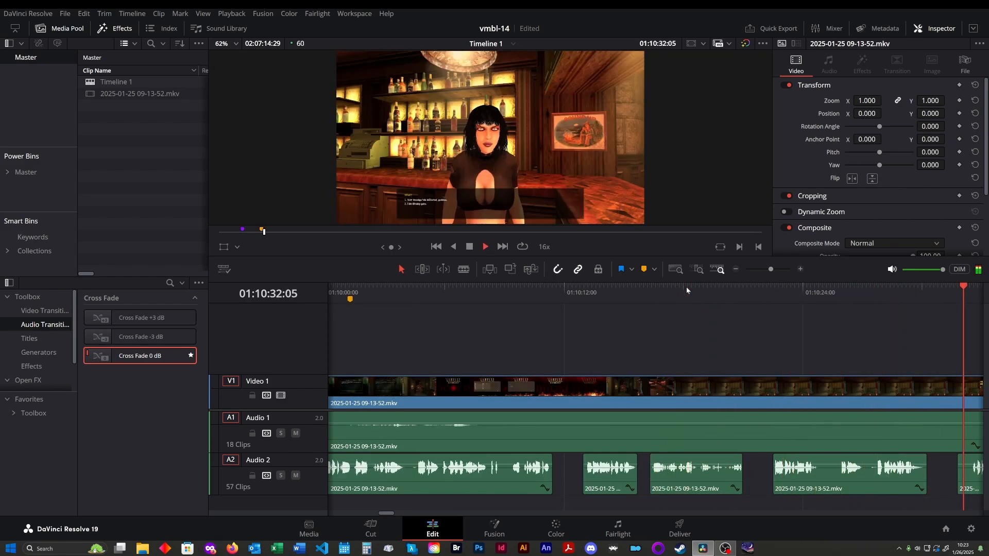
pyautogui.press('j')
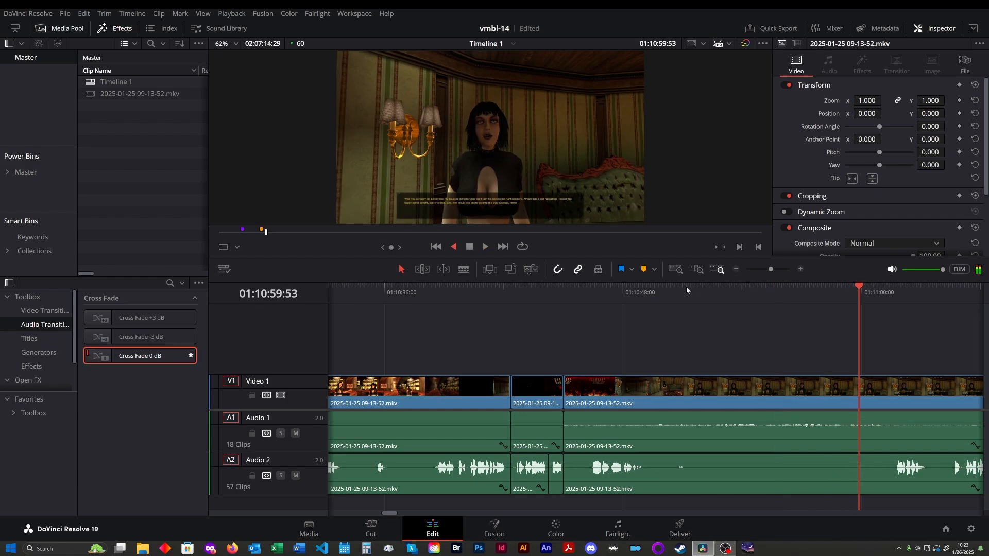
pyautogui.press('l')
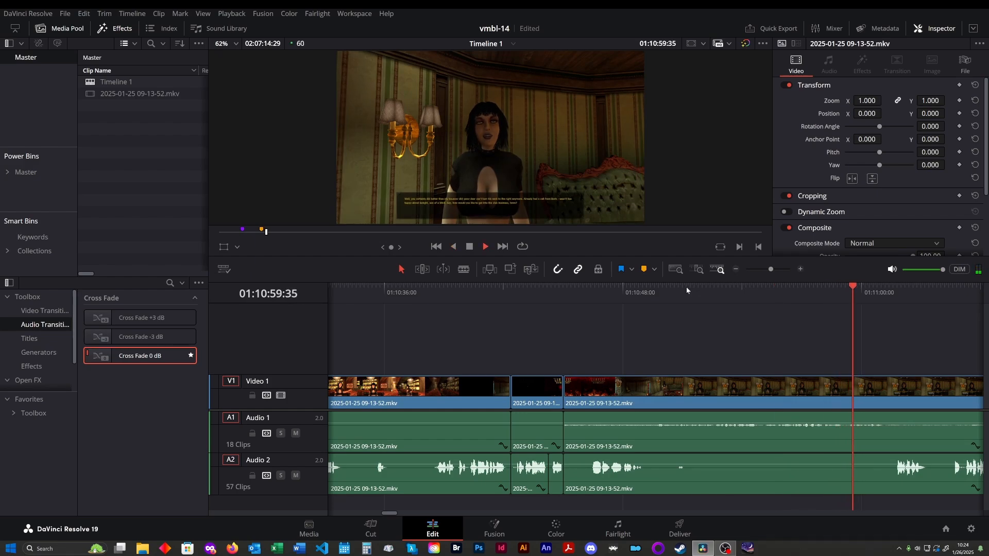
pyautogui.press('l')
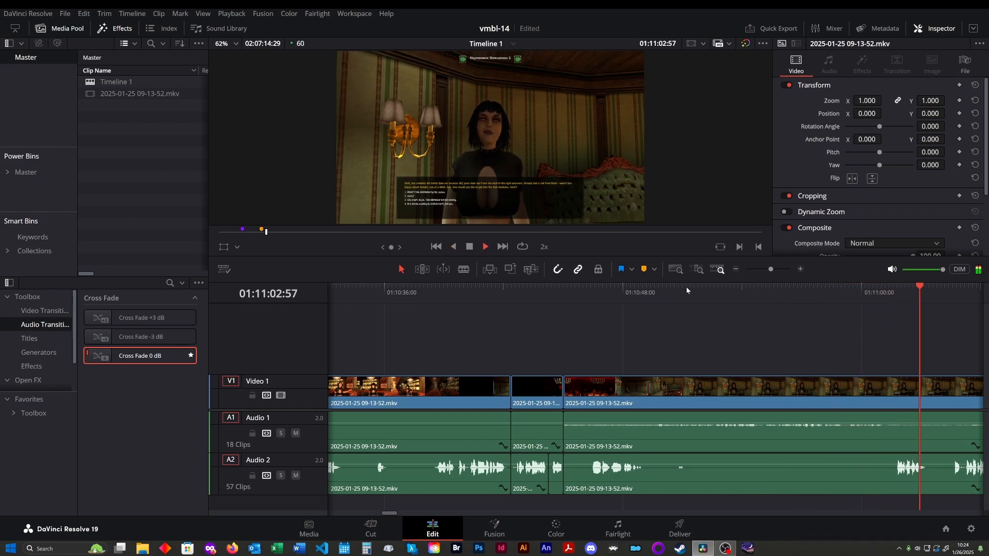
pyautogui.press('l')
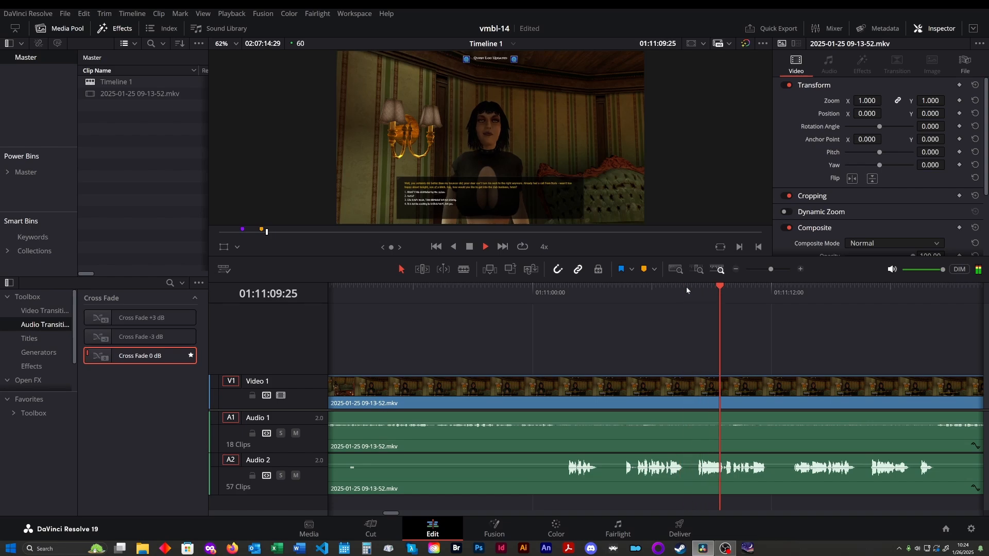
pyautogui.press('l')
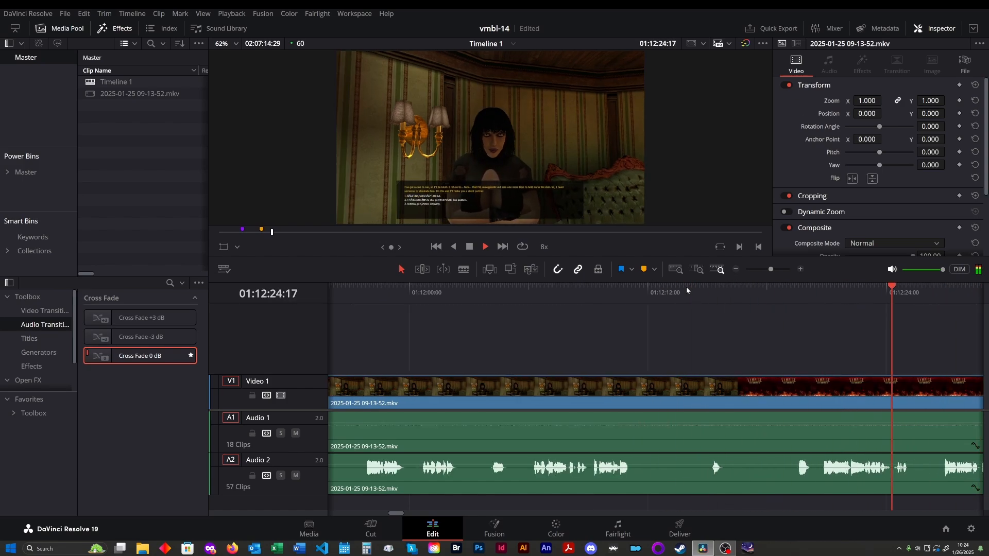
pyautogui.press('l')
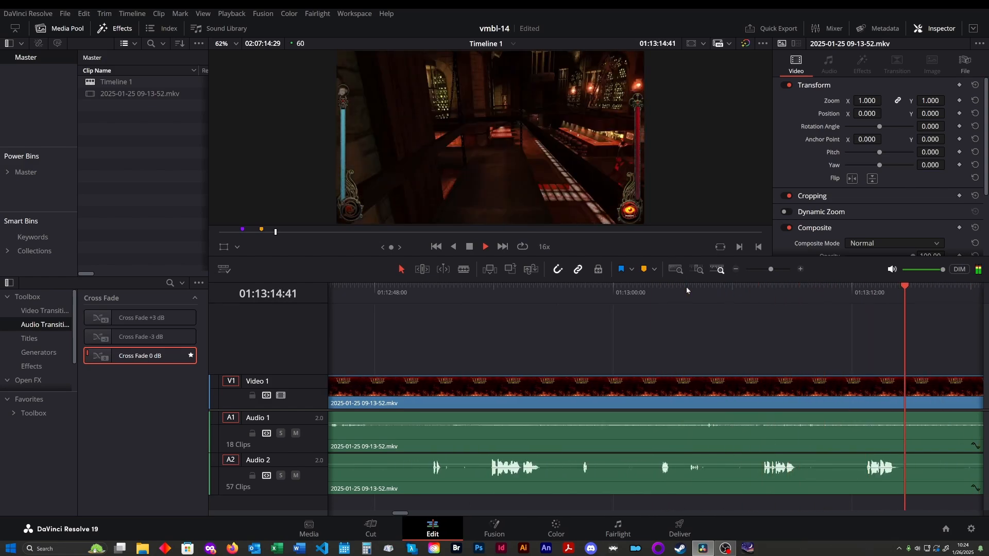
# - Play on at up to 8x from 01:13:14 through the laptop scene to the next loading screen at about 01:14:18
pyautogui.press('k')
pyautogui.press('l')
pyautogui.press('l')
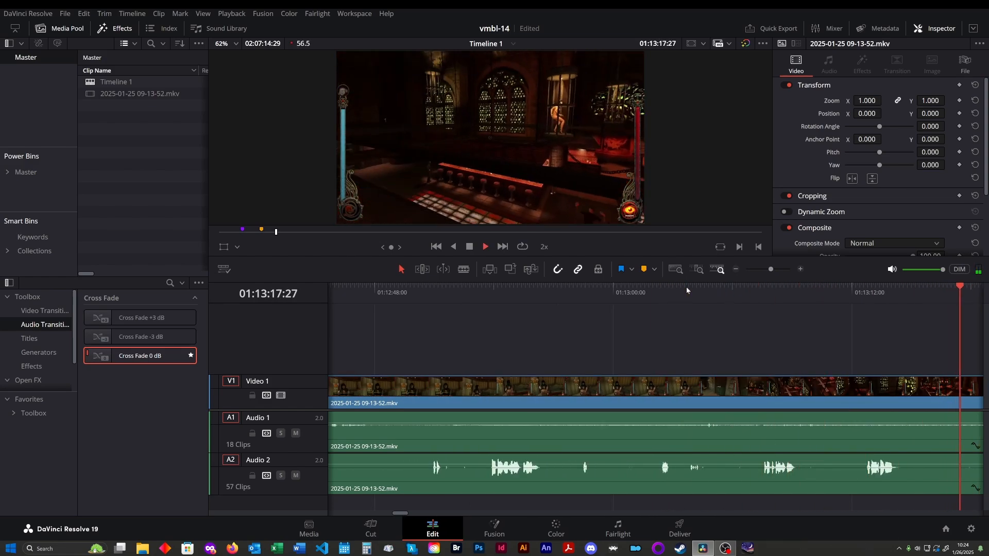
pyautogui.press('l')
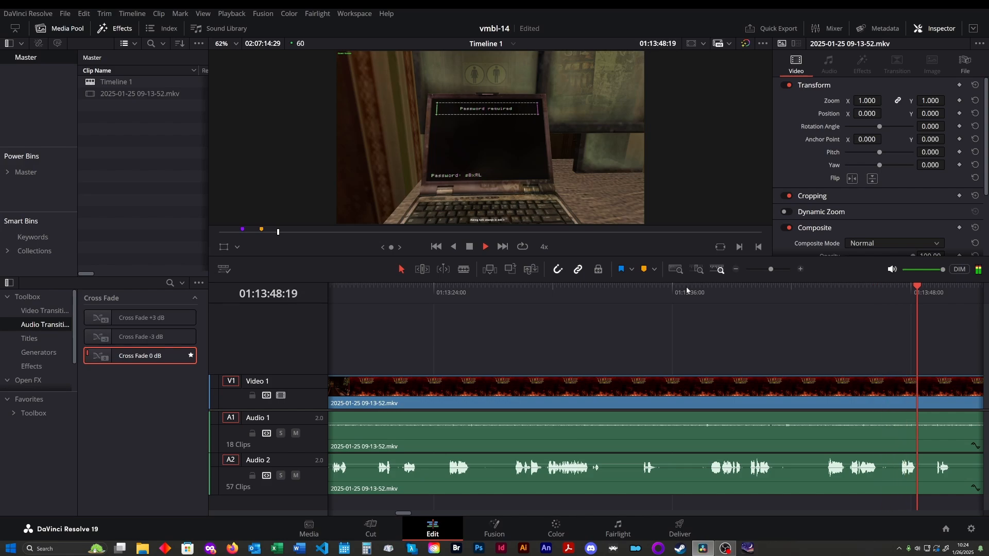
pyautogui.press('l')
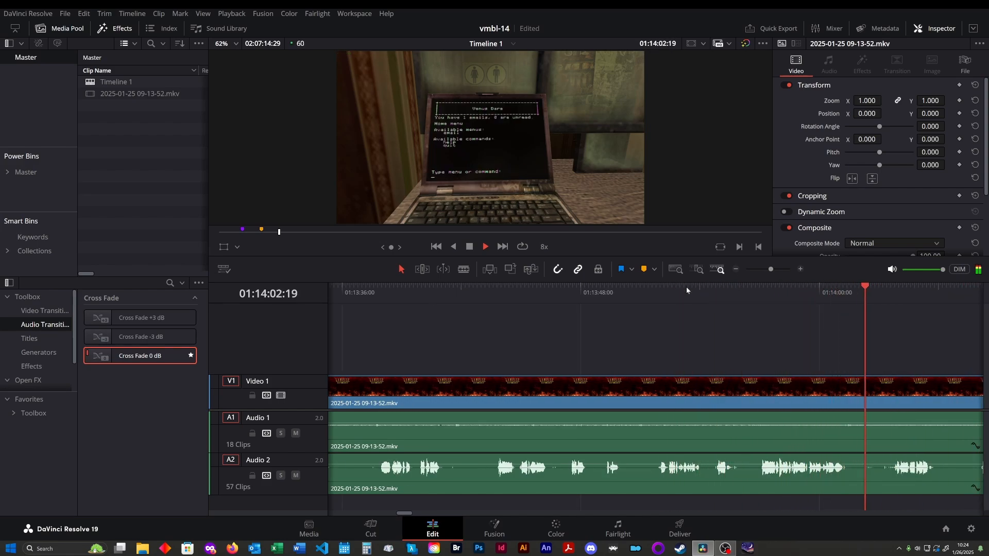
pyautogui.press('j')
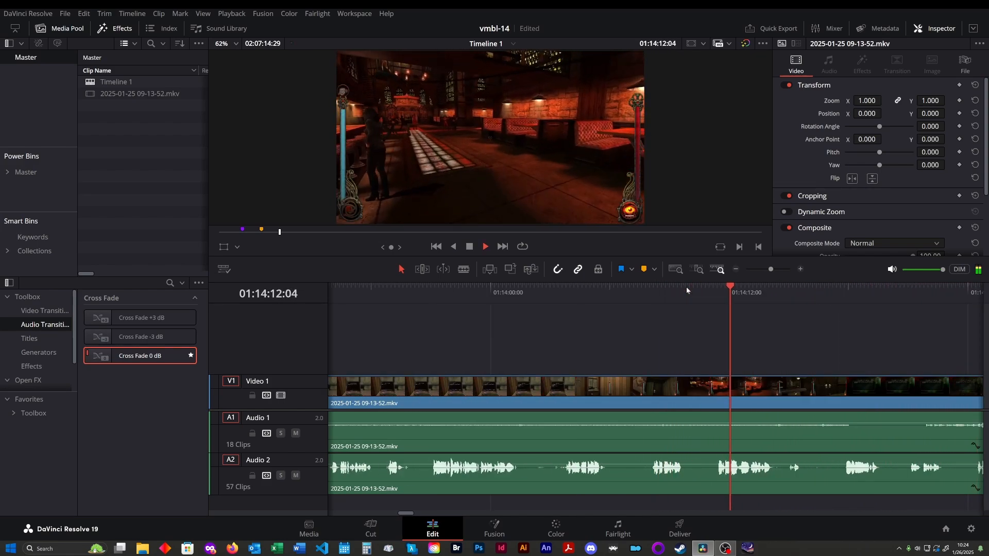
pyautogui.press('k')
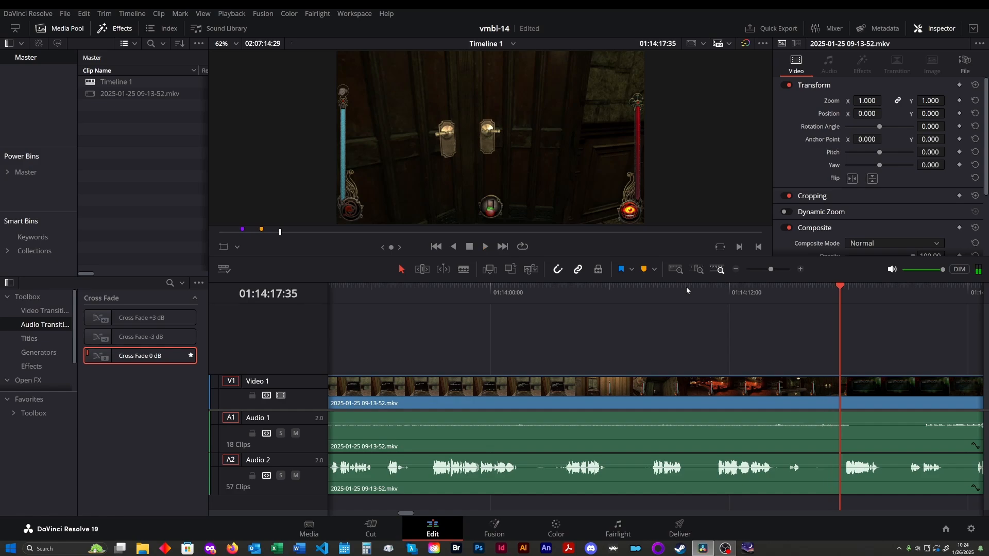
pyautogui.press('l')
pyautogui.press('k')
pyautogui.press('l')
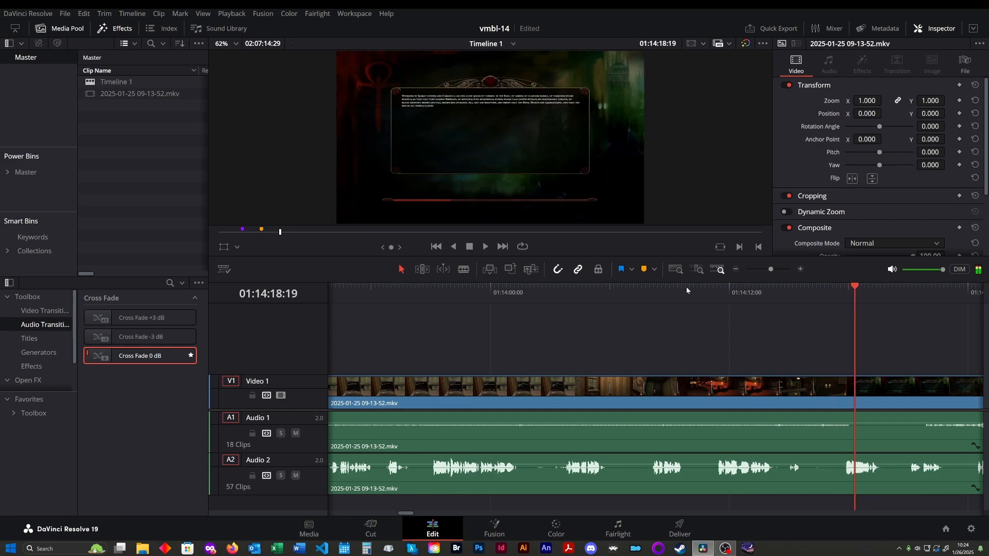
# - Add a yellow marker at 01:14:18:00, at the start of the loading screen, and split the Audio 1 clip there
pyautogui.moveTo(858, 293); pyautogui.dragTo(852, 294)
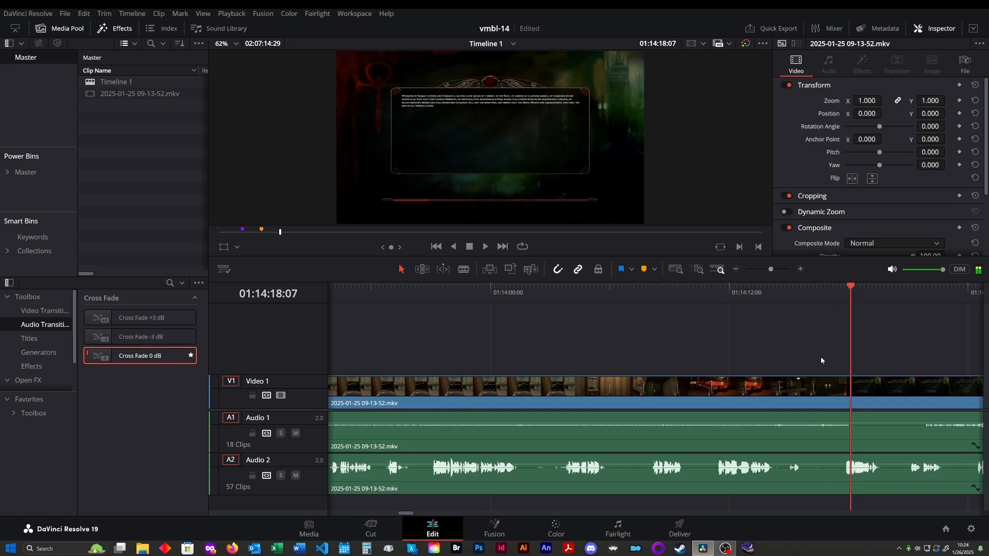
pyautogui.scroll(3, 821, 361)
pyautogui.scroll(5, 820, 357)
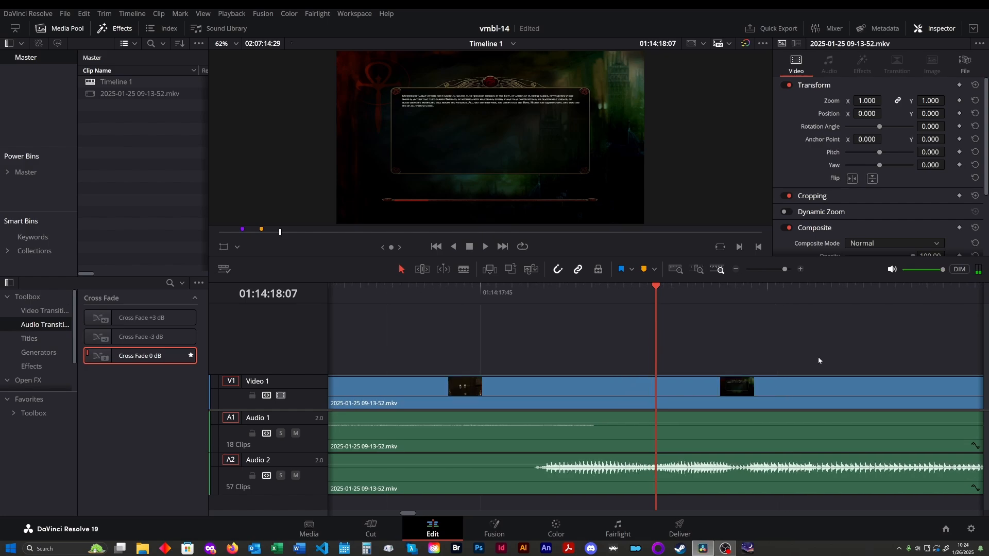
pyautogui.moveTo(619, 297); pyautogui.dragTo(599, 289)
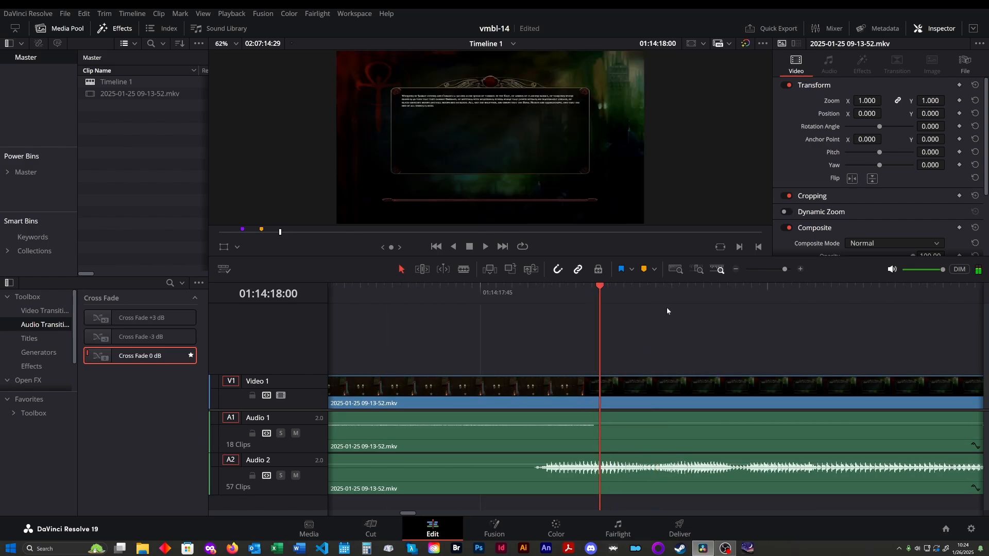
pyautogui.click(643, 269)
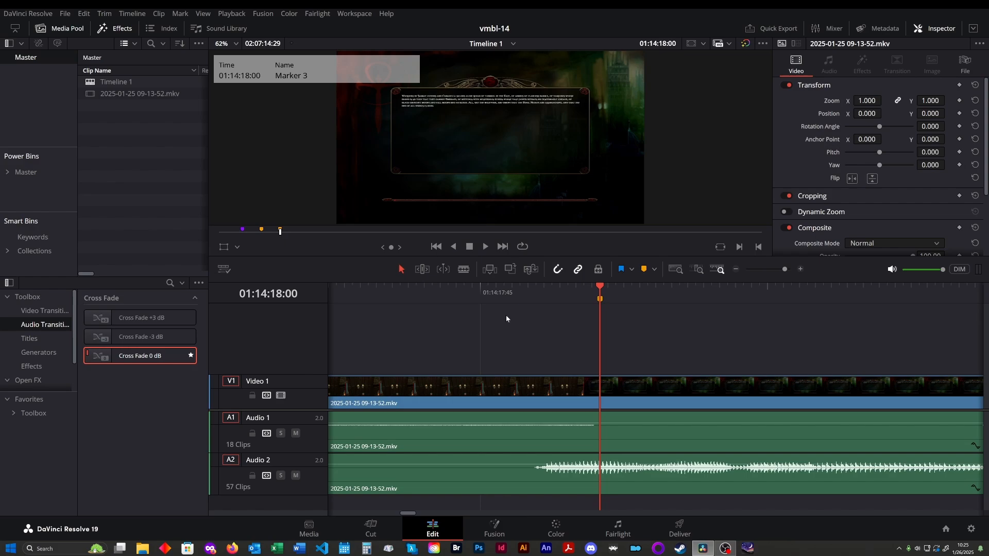
pyautogui.press('b')
pyautogui.click(607, 435)
# - Jump back to about 01:09:39 and step forward through the edit points to 01:10:15:42
pyautogui.click(261, 232)
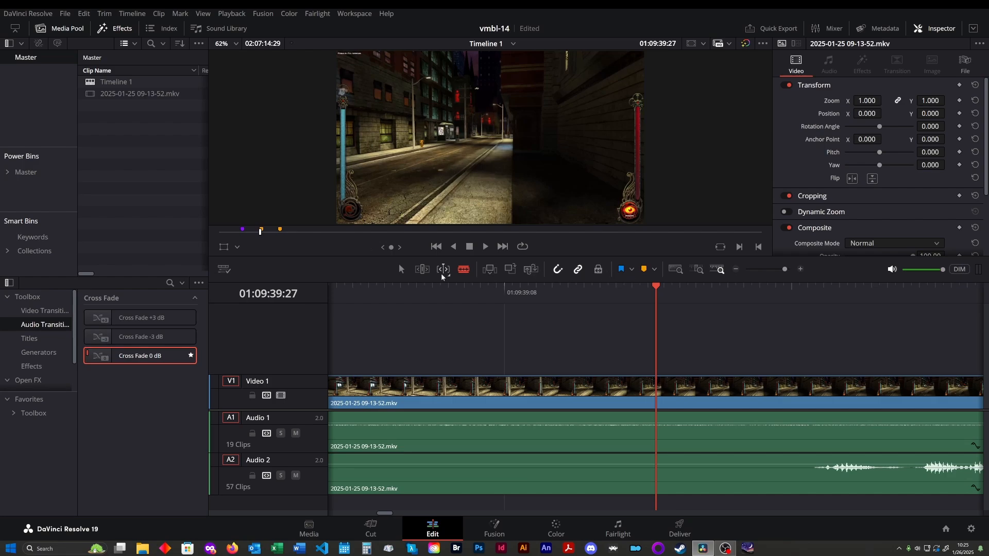
pyautogui.click(502, 247)
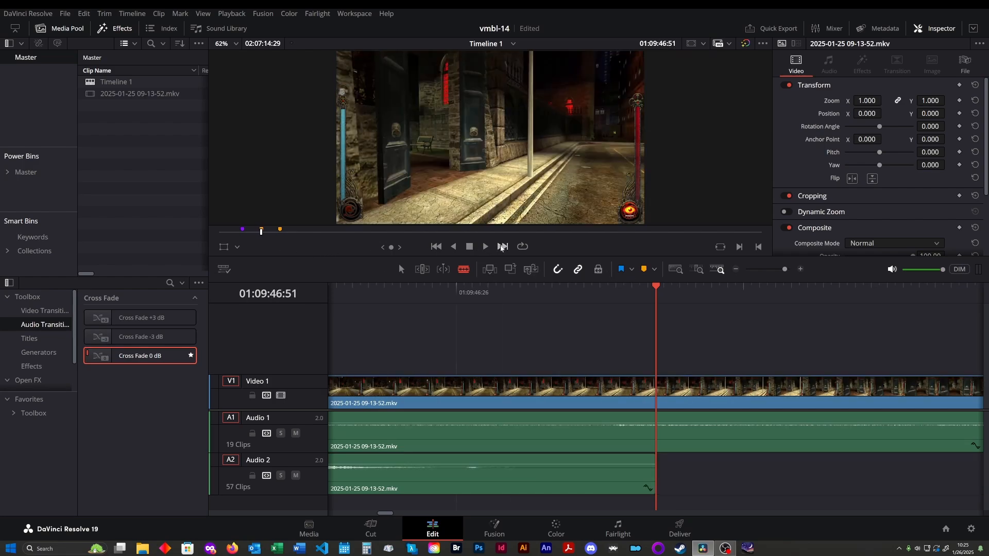
pyautogui.click(501, 248)
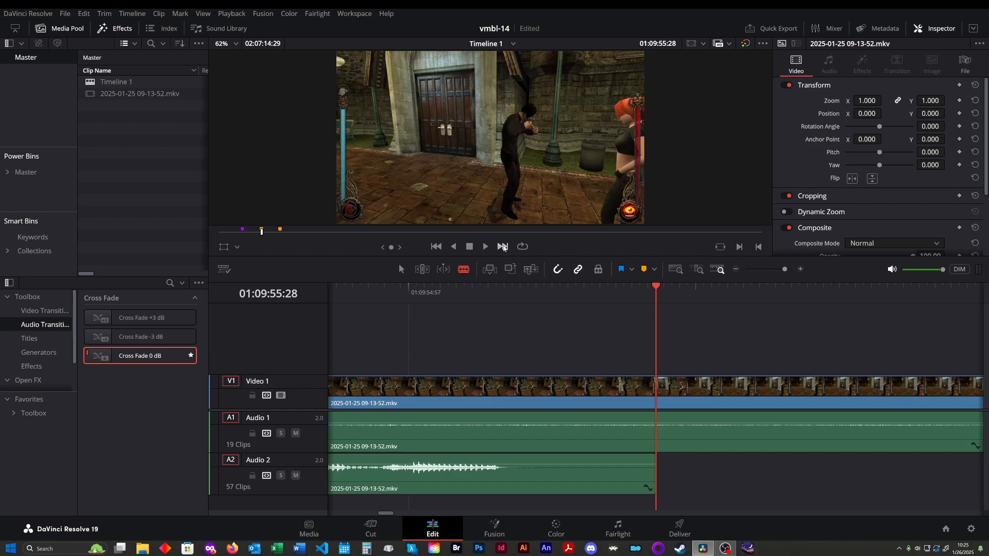
pyautogui.click(503, 247)
pyautogui.click(503, 247)
pyautogui.click(502, 247)
pyautogui.click(502, 247)
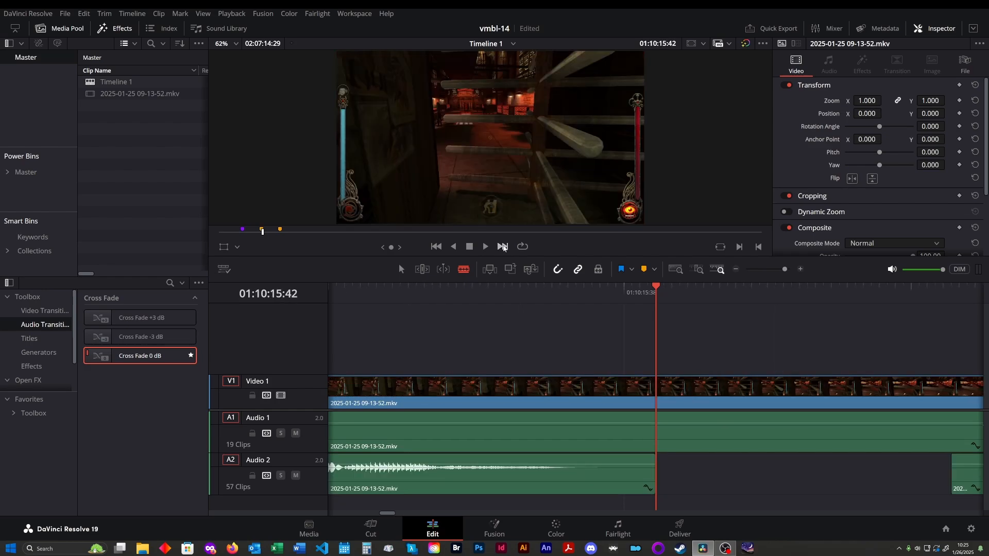
# - Return to the yellow marker at 01:10:01:14 and split the Audio 1 clip at that point
pyautogui.scroll(-5, 542, 332)
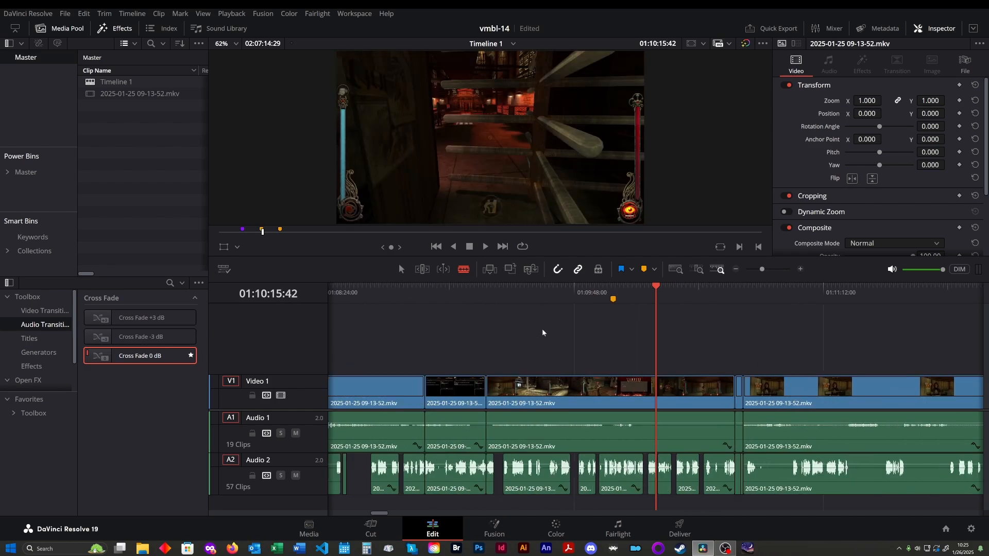
pyautogui.click(650, 289)
pyautogui.click(641, 298)
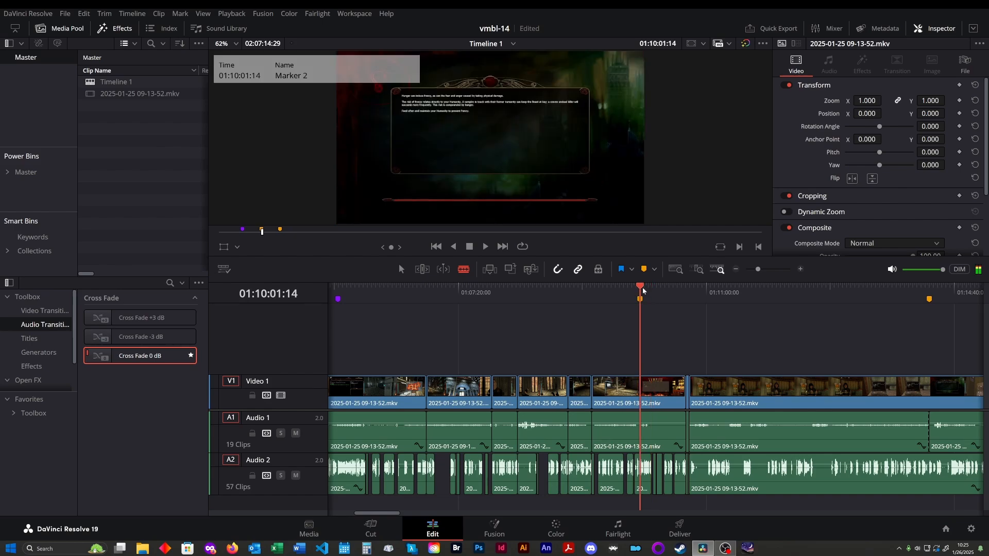
pyautogui.scroll(6, 631, 330)
pyautogui.scroll(-1, 630, 329)
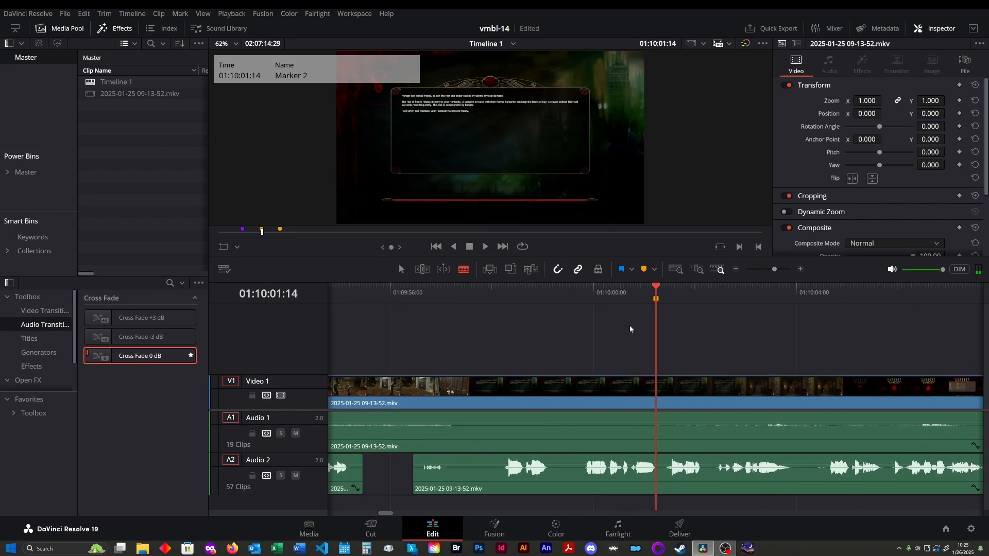
pyautogui.scroll(2, 657, 422)
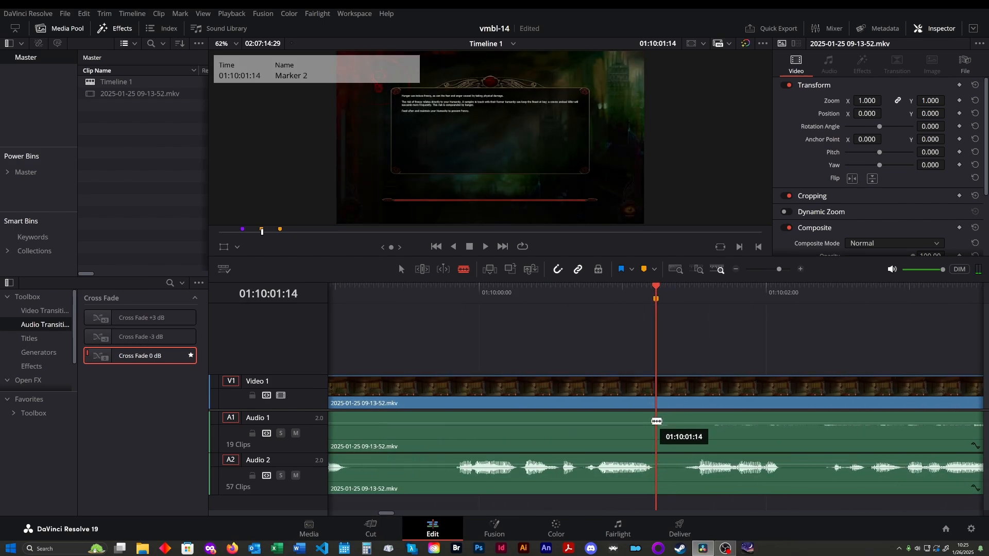
pyautogui.scroll(3, 656, 422)
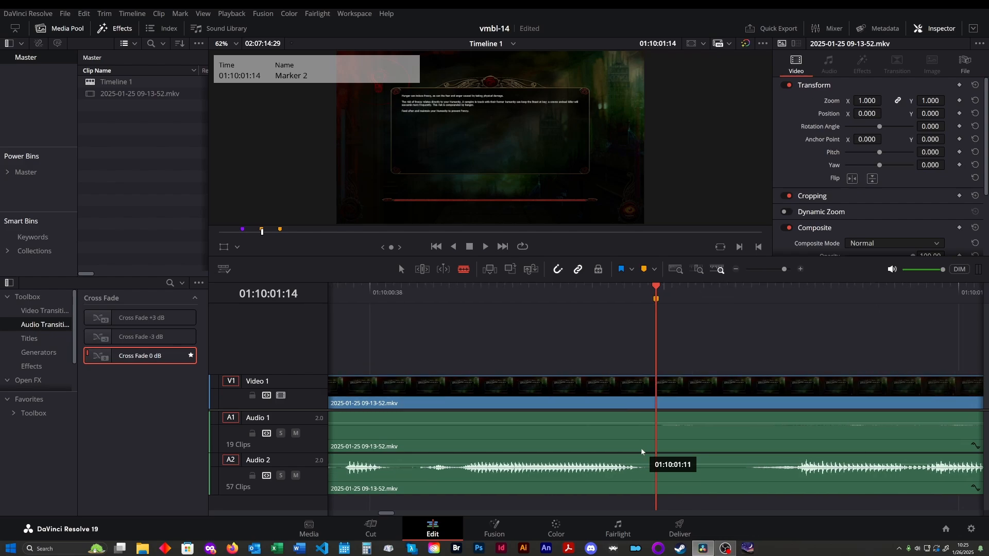
pyautogui.scroll(1, 642, 452)
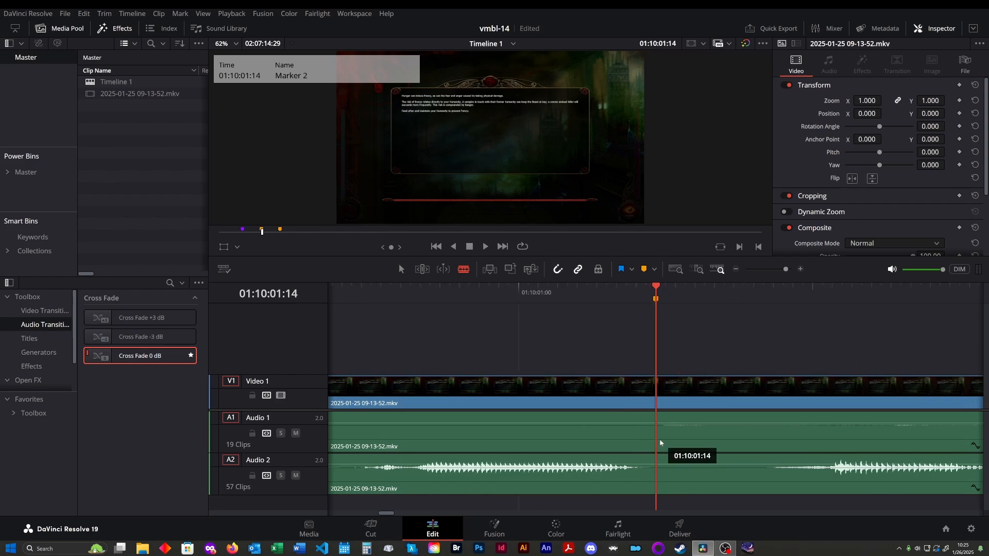
pyautogui.click(657, 442)
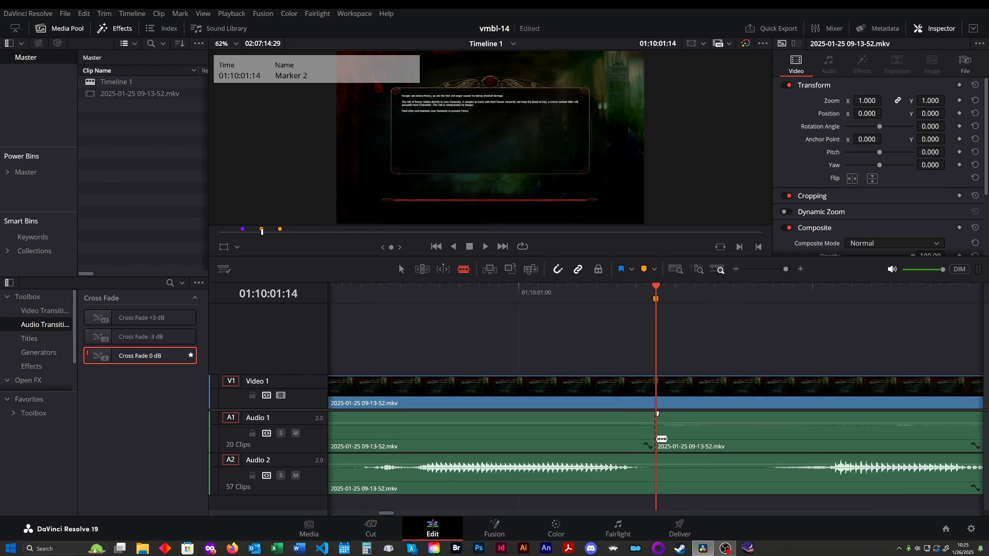
# - Delete the Audio 1 clip that follows the marker at 01:10:01:14, leaving the video and Audio 2 in place
pyautogui.press('a')
pyautogui.click(738, 441)
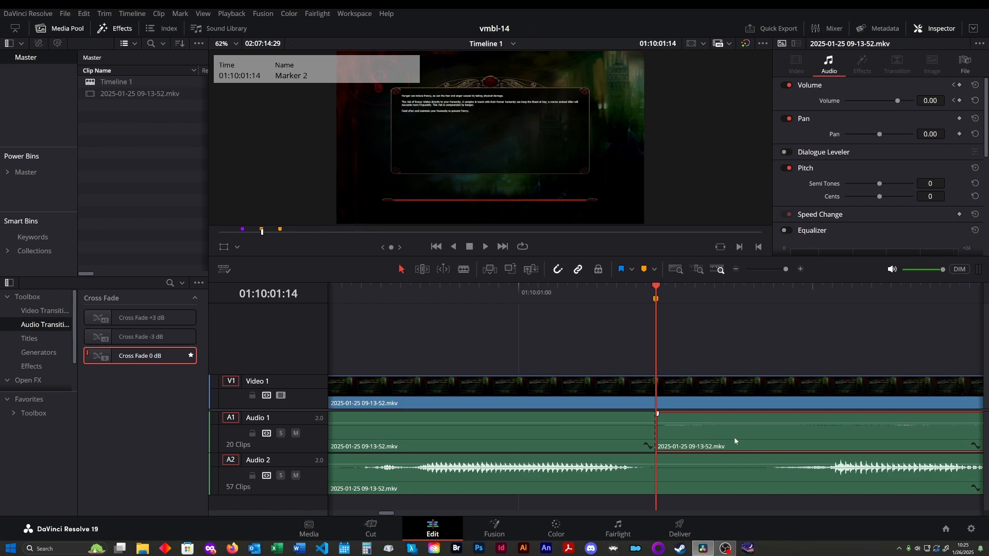
pyautogui.press('BackSpace')
pyautogui.scroll(-4, 734, 436)
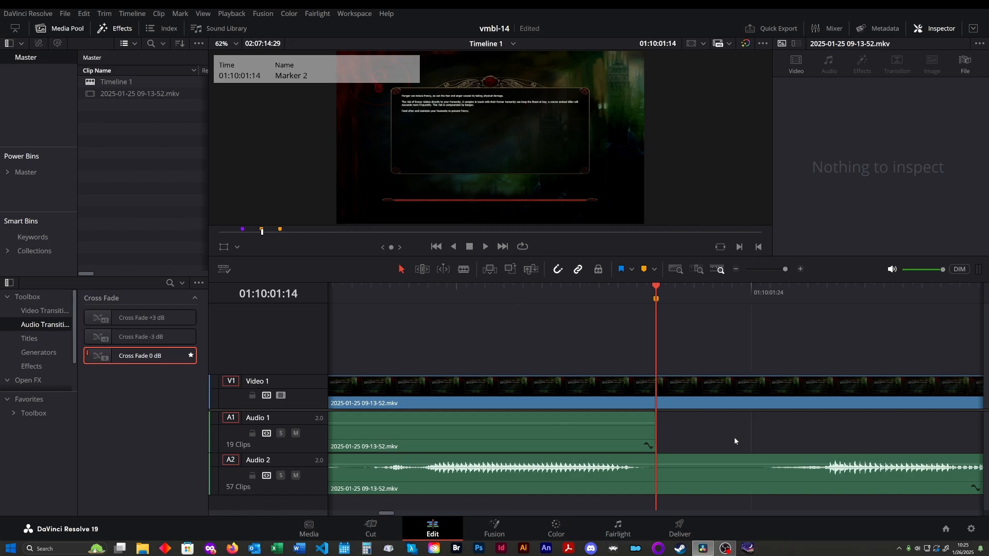
pyautogui.scroll(-5, 734, 437)
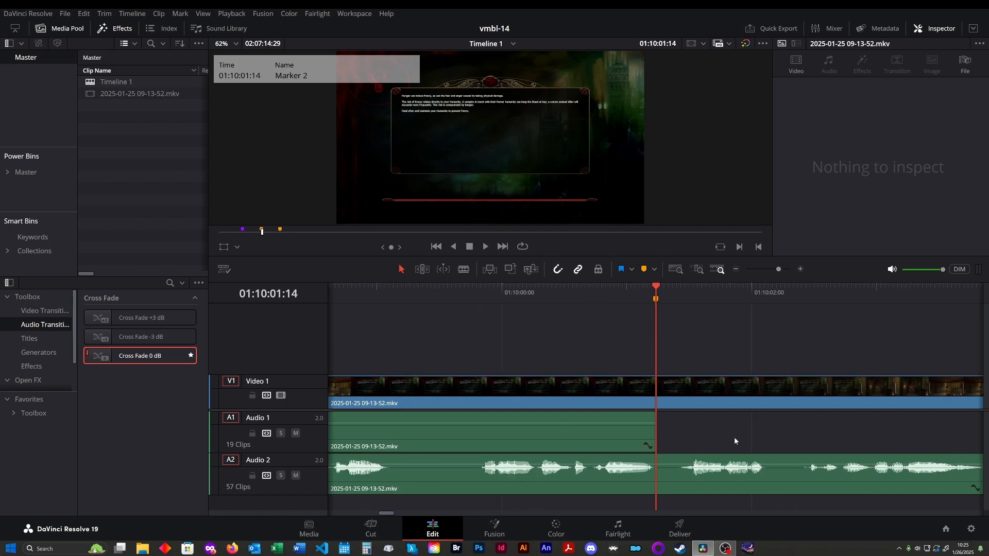
pyautogui.scroll(-3, 735, 438)
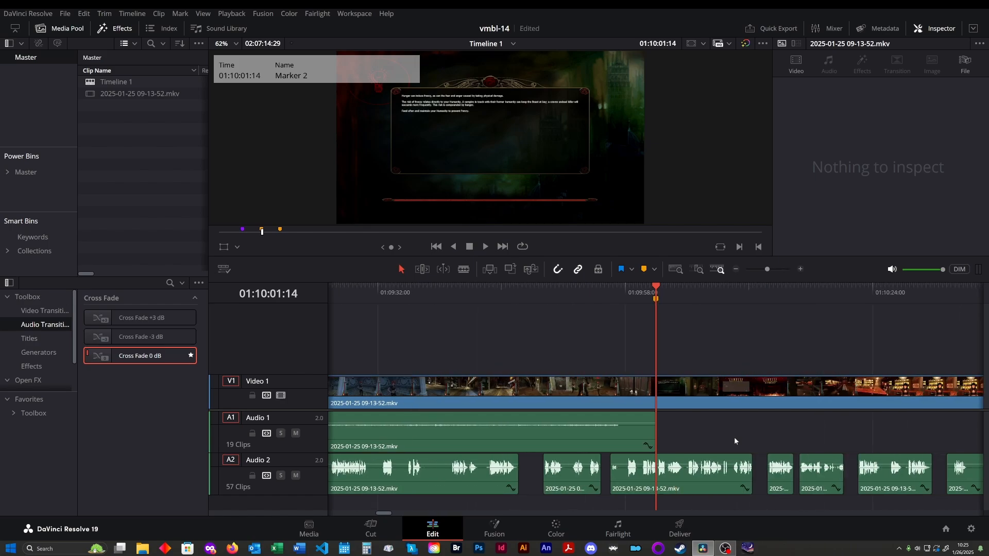
pyautogui.scroll(2, 735, 439)
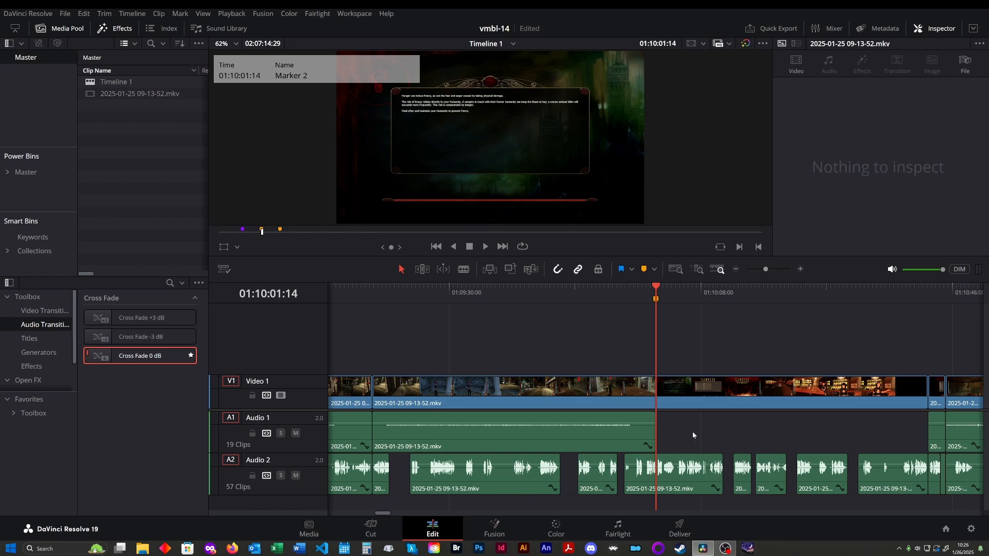
pyautogui.click(371, 529)
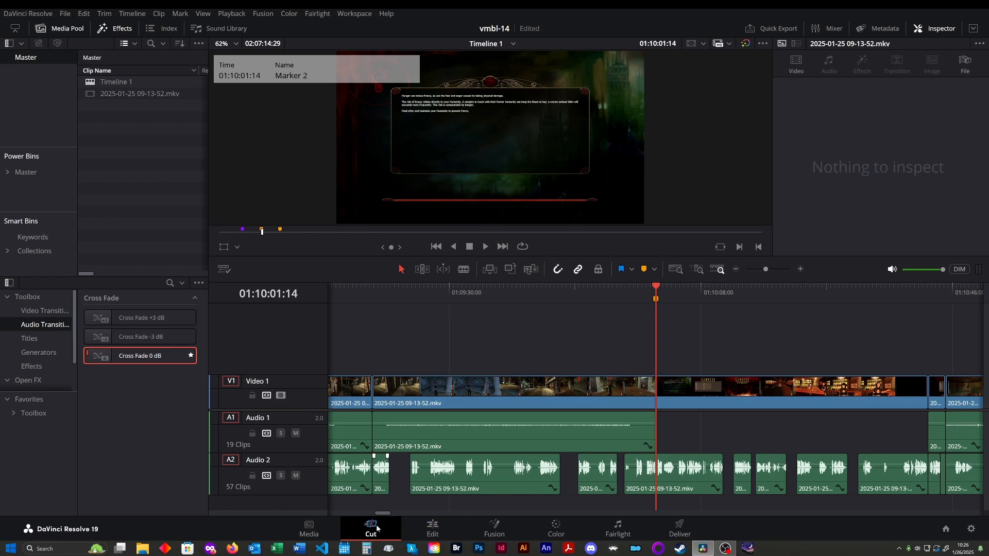
pyautogui.click(38, 45)
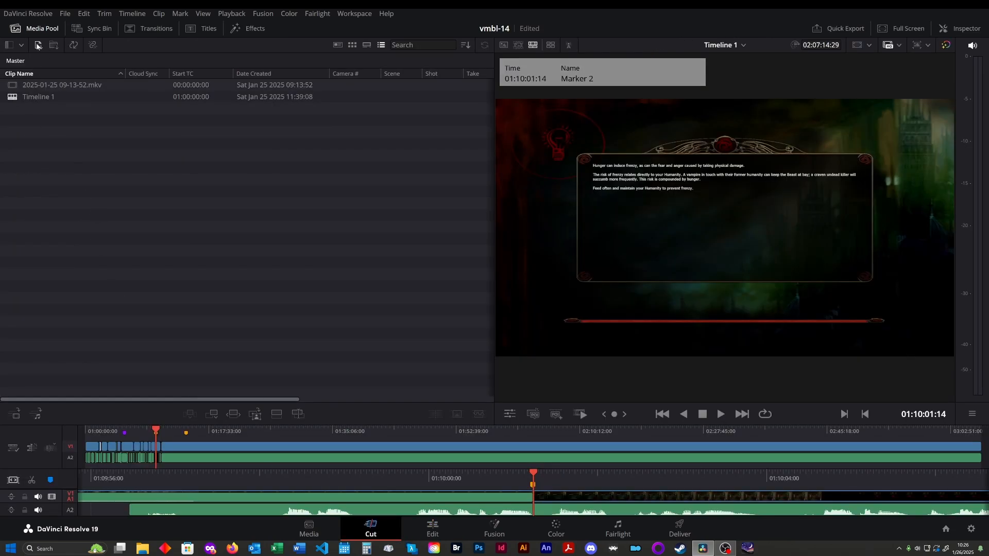
pyautogui.scroll(5, 244, 201)
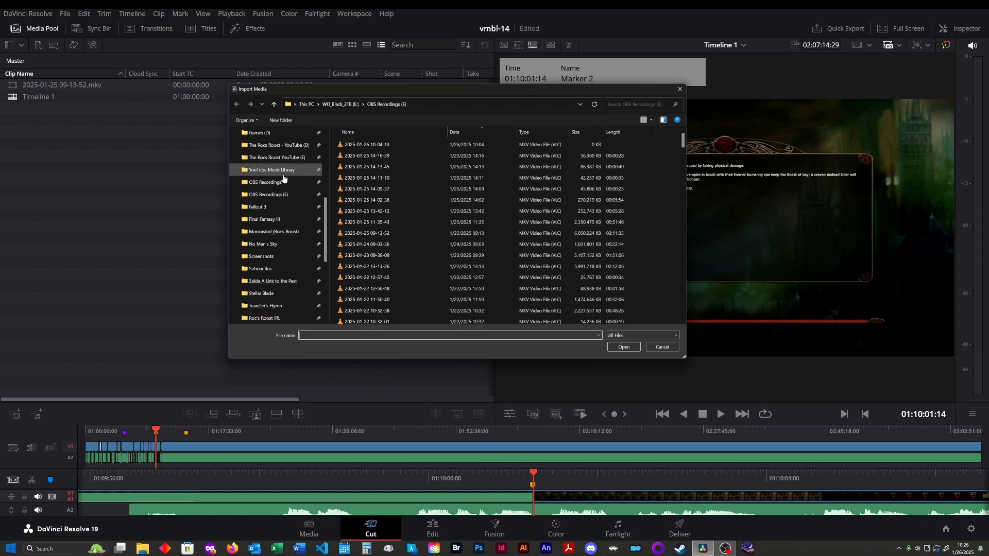
pyautogui.click(270, 170)
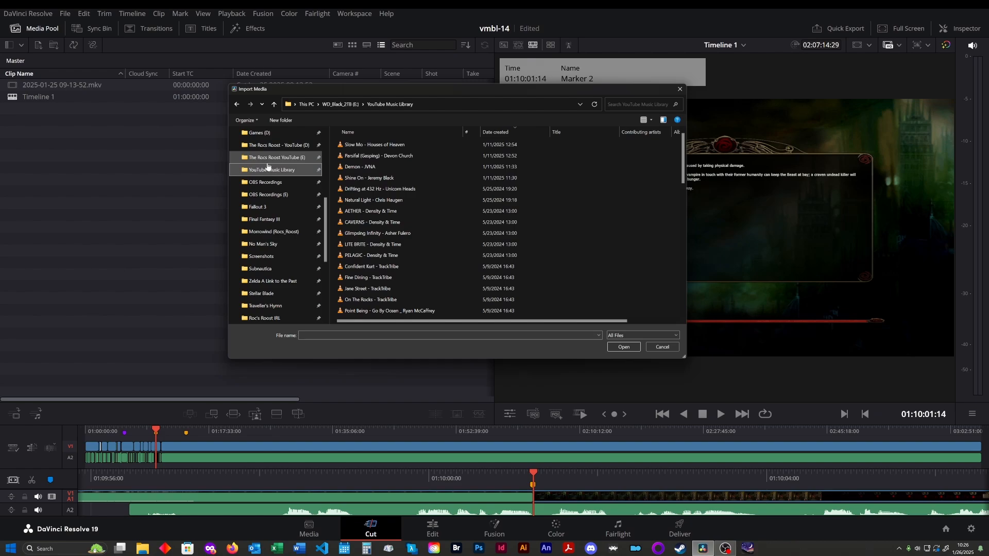
pyautogui.click(373, 156)
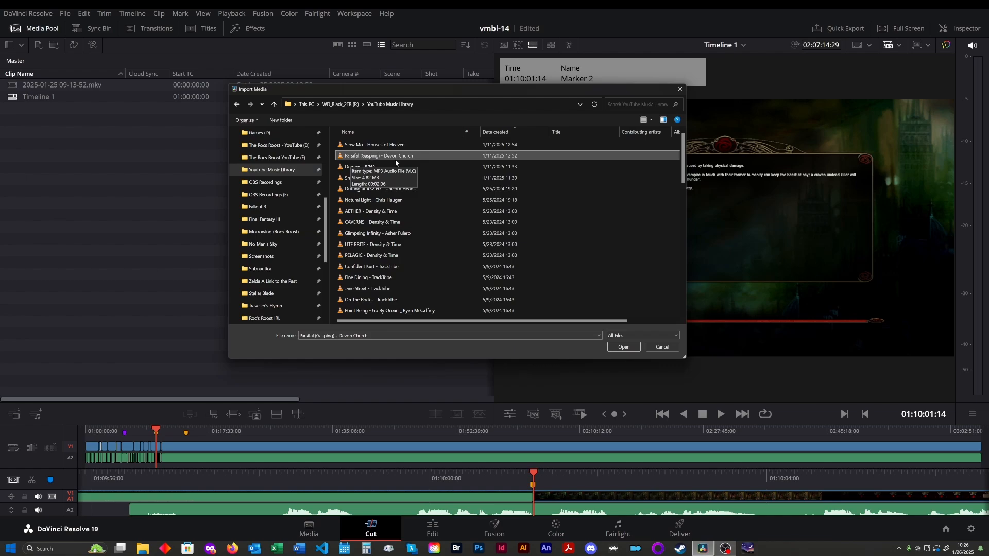
pyautogui.click(616, 347)
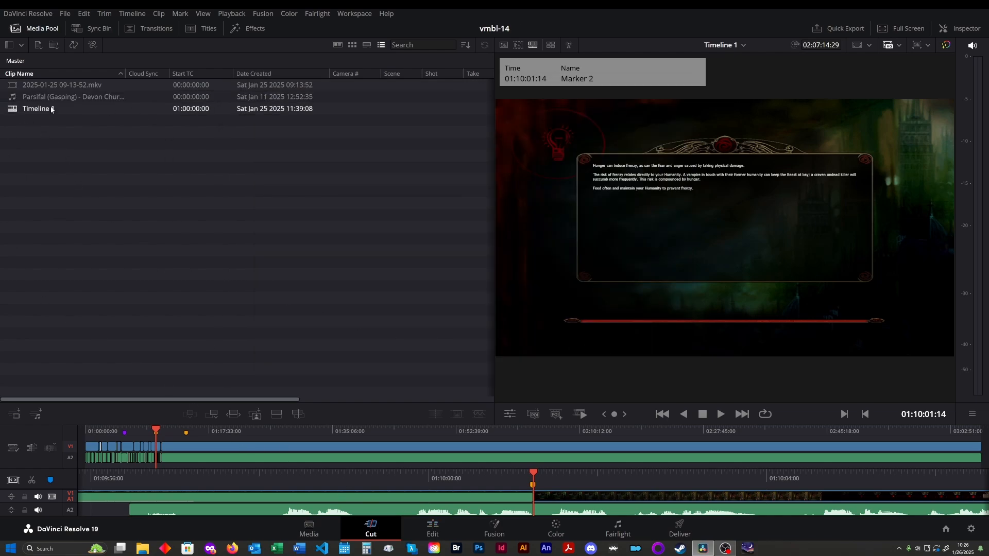
pyautogui.press('Delete')
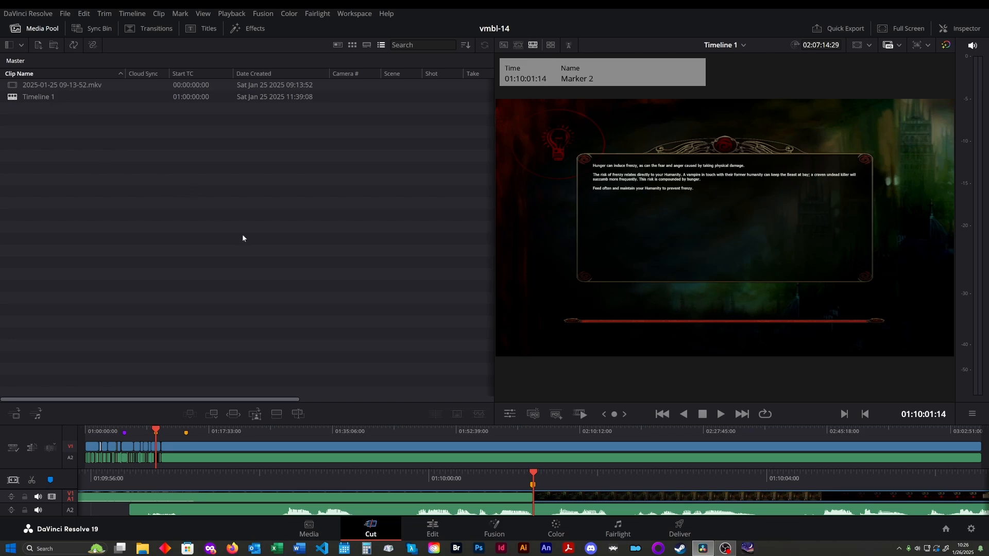
pyautogui.click(436, 529)
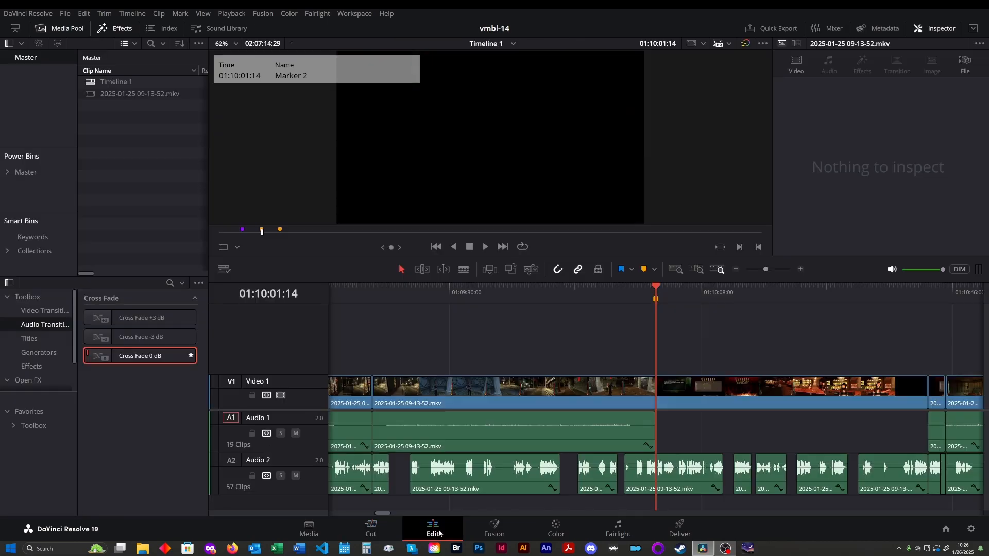
# - Import the music track "Parsifal (Gasping) - Devon Church" from the YouTube Music Library folder and return to the Edit page
pyautogui.click(365, 528)
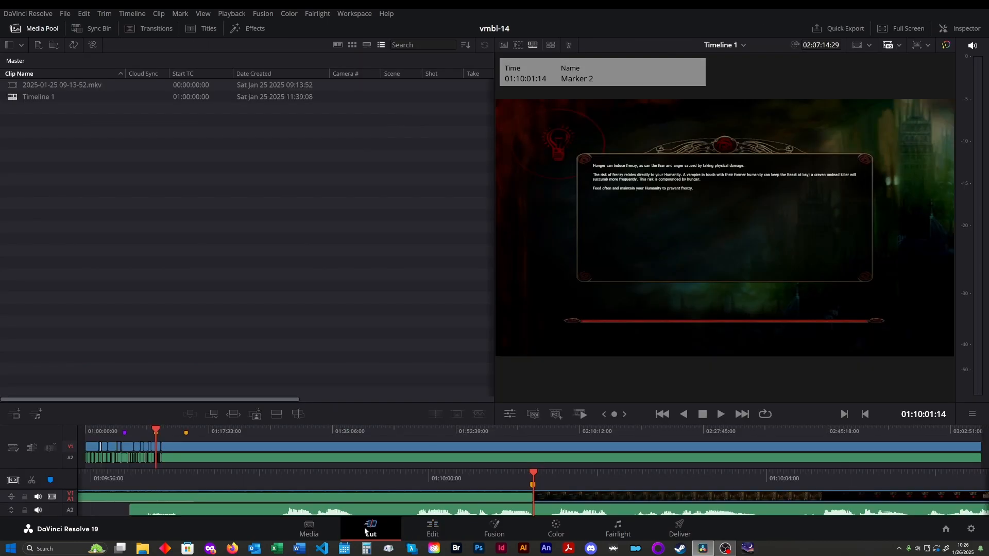
pyautogui.click(38, 45)
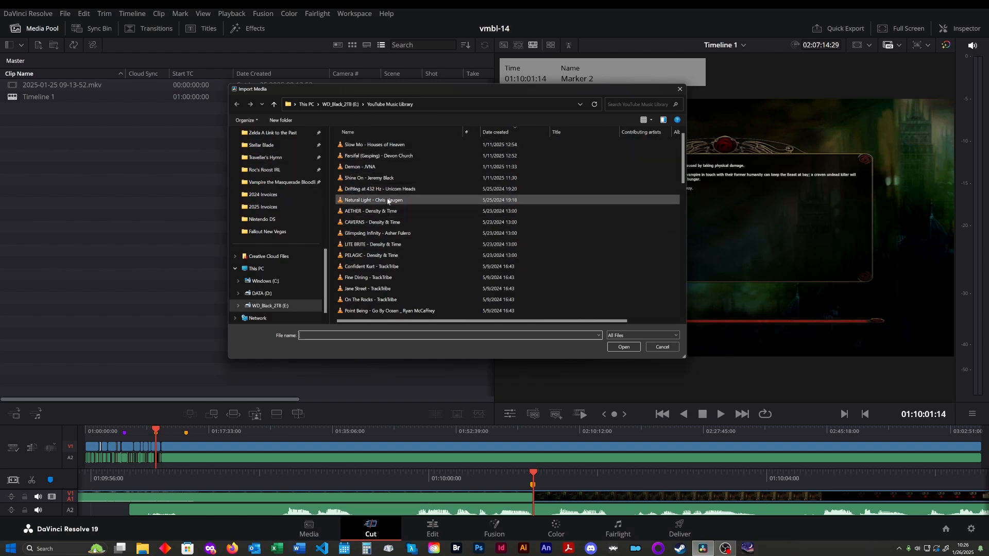
pyautogui.click(383, 156)
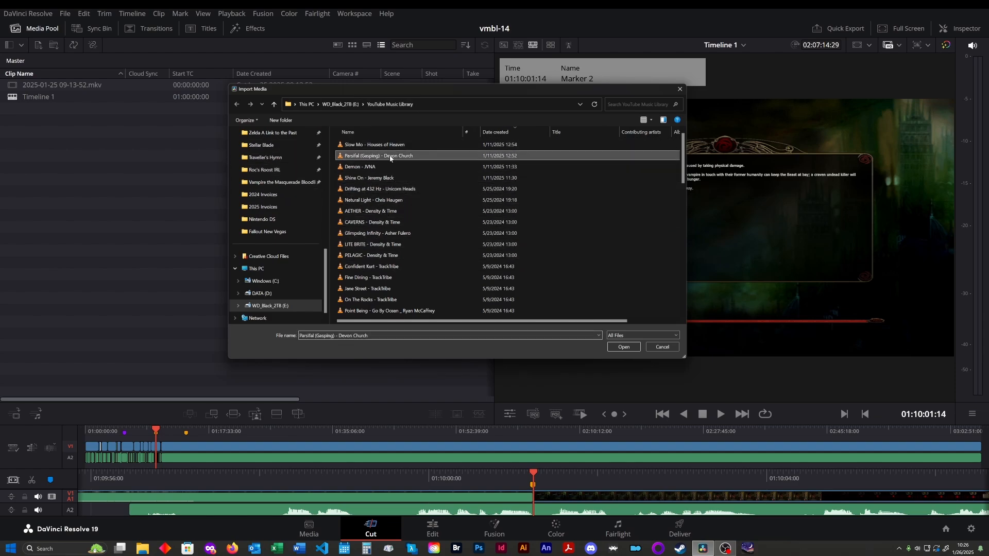
pyautogui.click(623, 347)
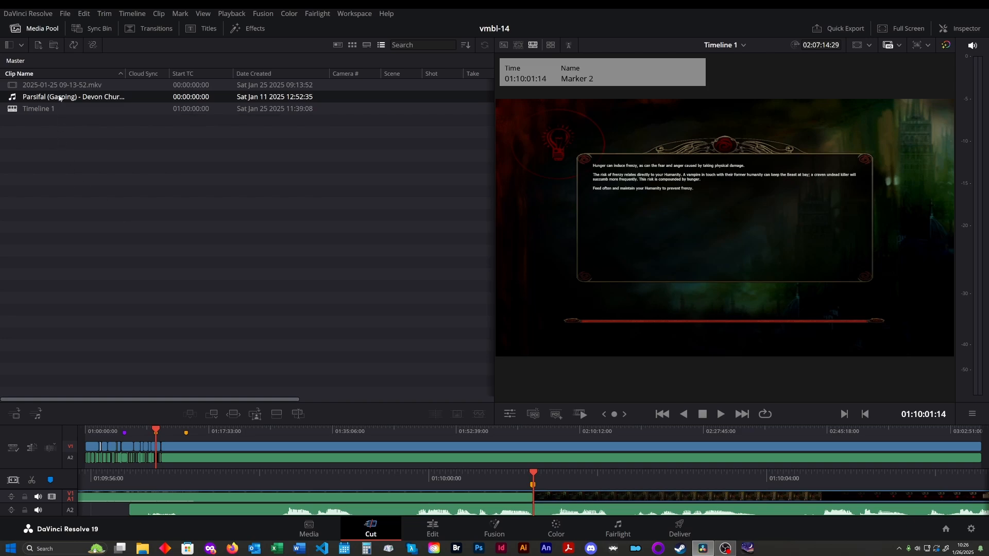
pyautogui.click(437, 532)
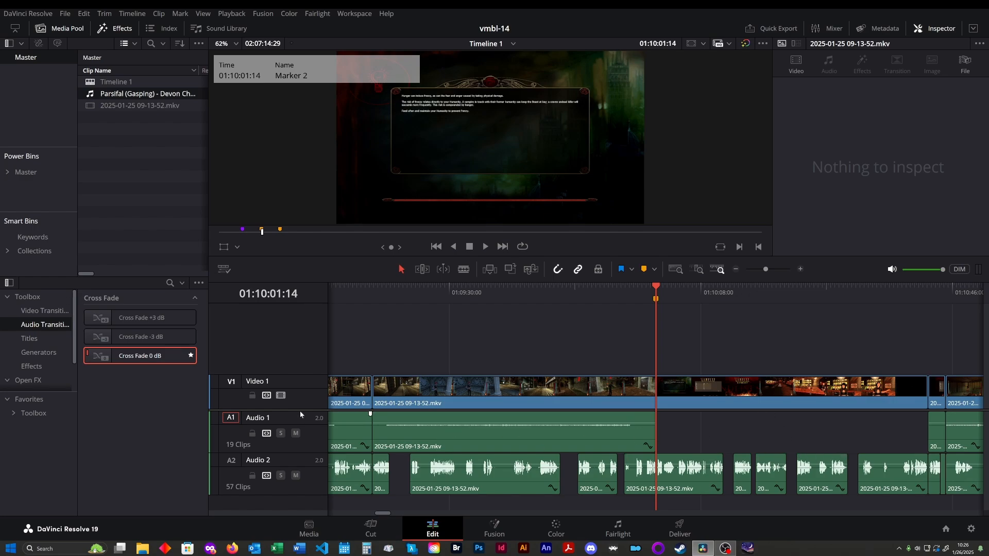
# - Place the Parsifal music on a new Audio 3 track starting at the 01:10:01:14 marker, save the project and preview its opening
pyautogui.scroll(-1, 299, 386)
pyautogui.scroll(-2, 299, 385)
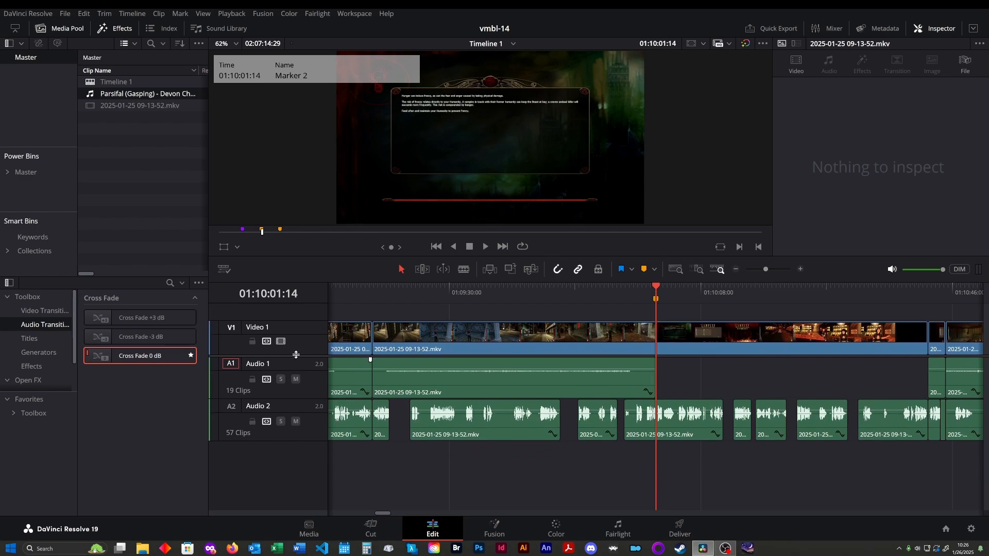
pyautogui.scroll(2, 298, 384)
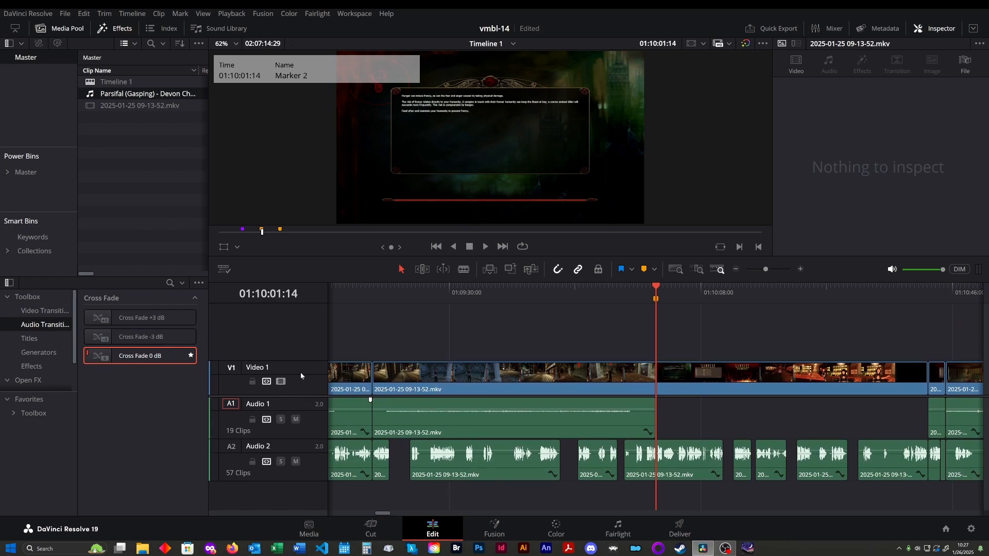
pyautogui.moveTo(304, 396); pyautogui.dragTo(308, 346)
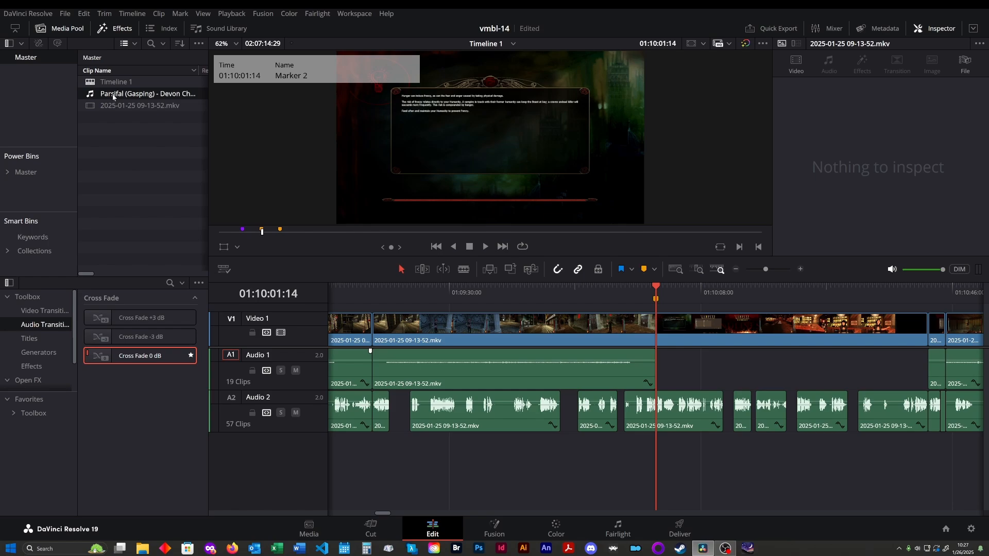
pyautogui.moveTo(114, 96); pyautogui.dragTo(654, 469)
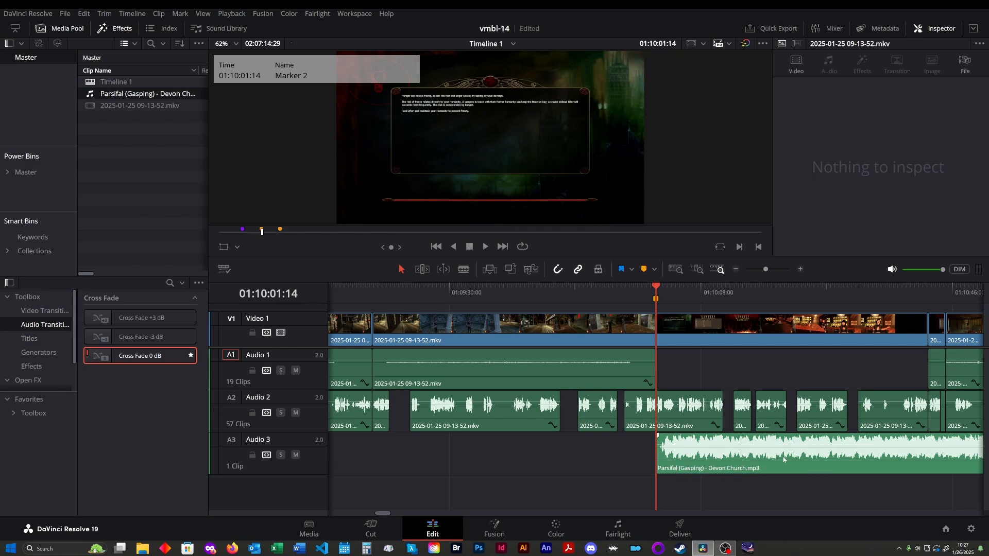
pyautogui.hotkey('ctrl', 's')
pyautogui.press('space')
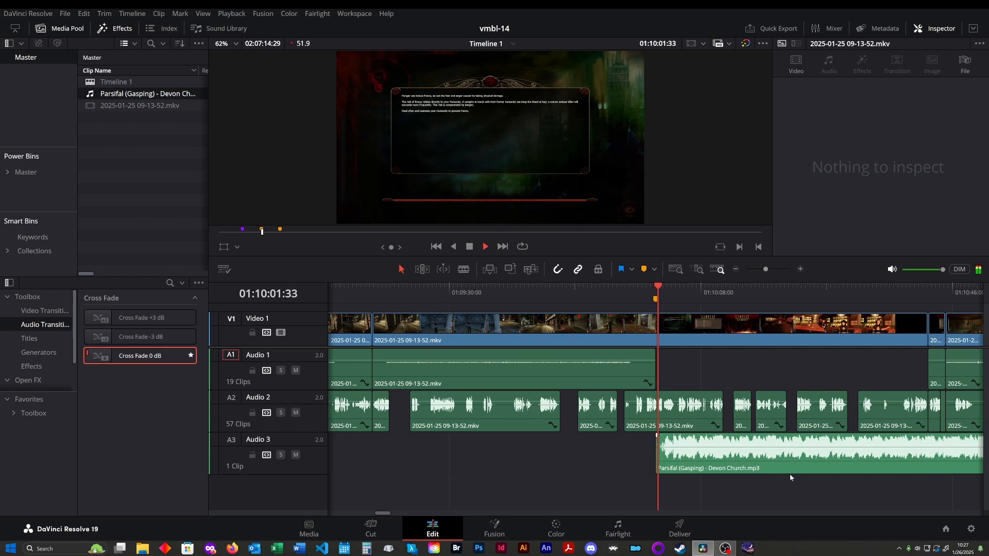
pyautogui.press('space')
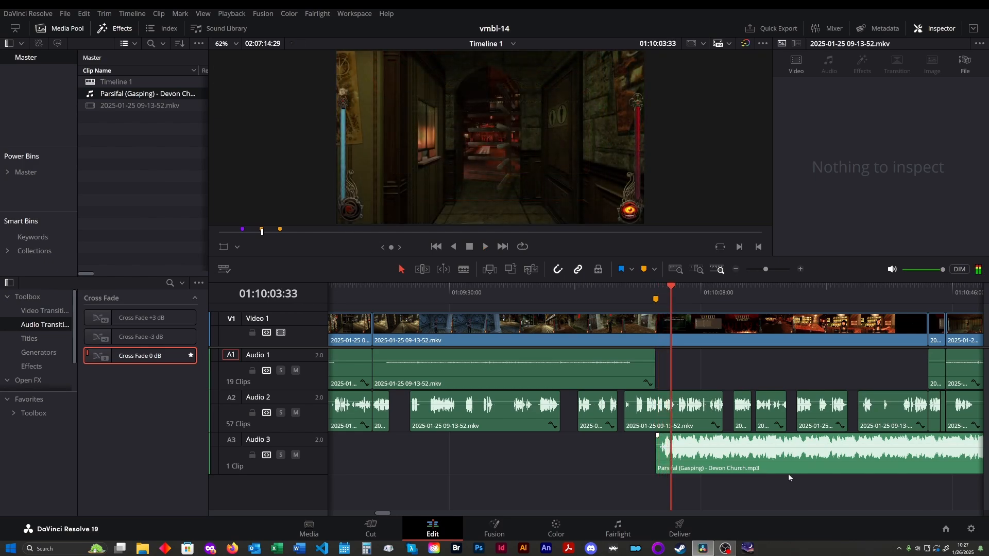
pyautogui.moveTo(671, 295); pyautogui.dragTo(656, 296)
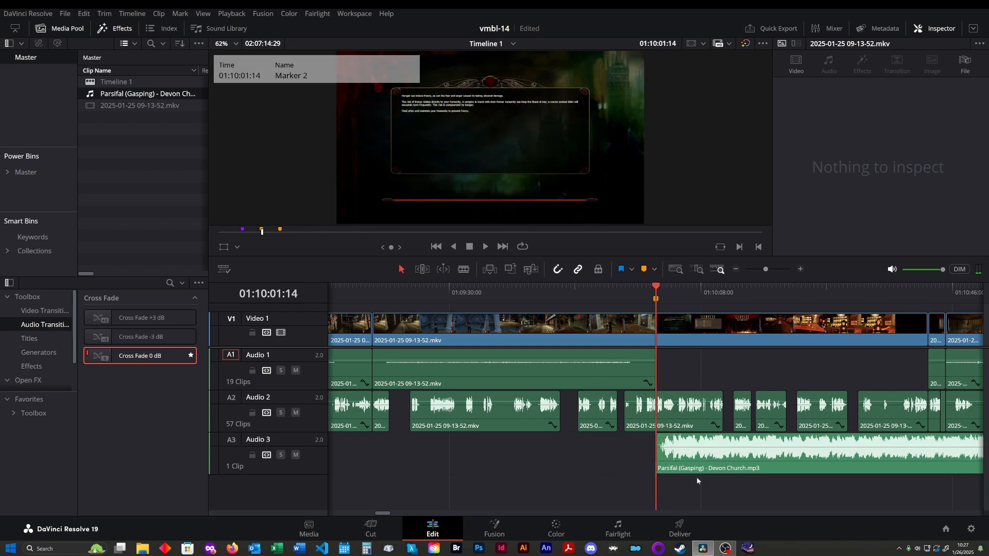
# - Lower the volume of the Parsifal music clip on Audio 3 to -31.53 and play the section to hear it
pyautogui.click(743, 467)
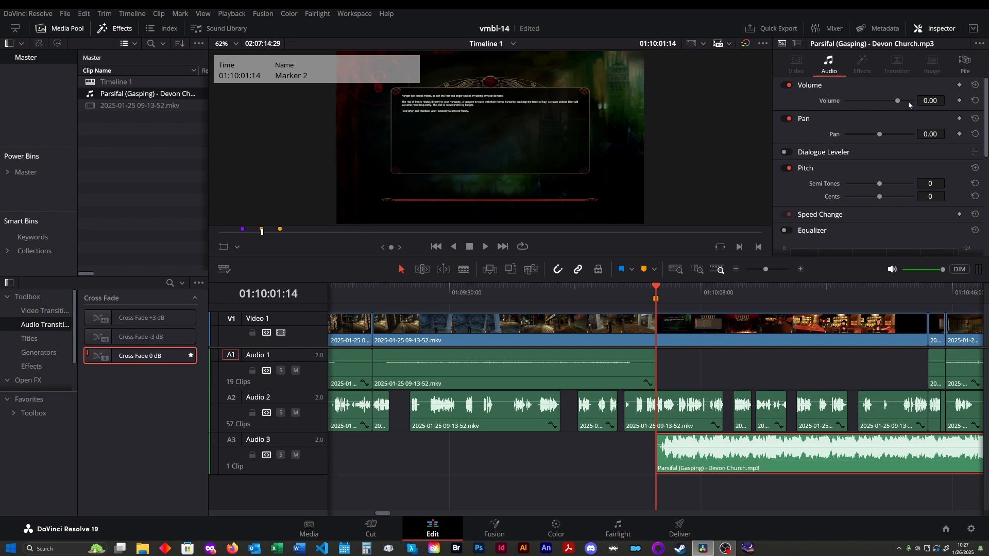
pyautogui.moveTo(899, 101); pyautogui.dragTo(882, 102)
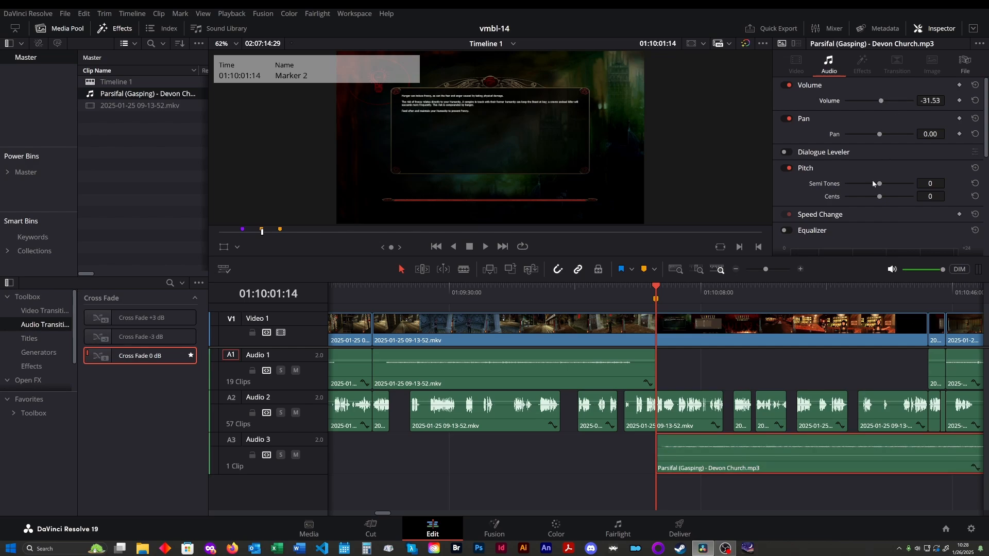
pyautogui.press('space')
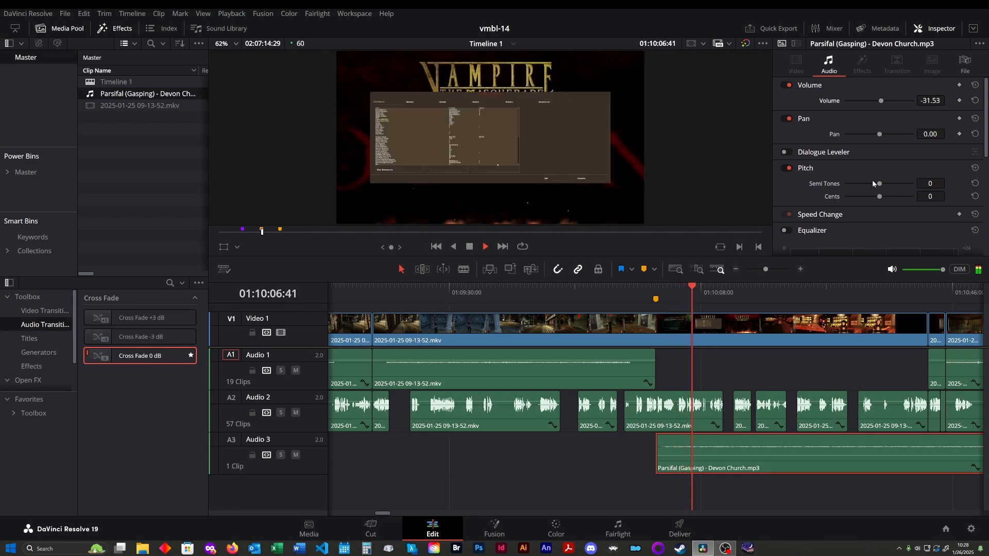
pyautogui.press('space')
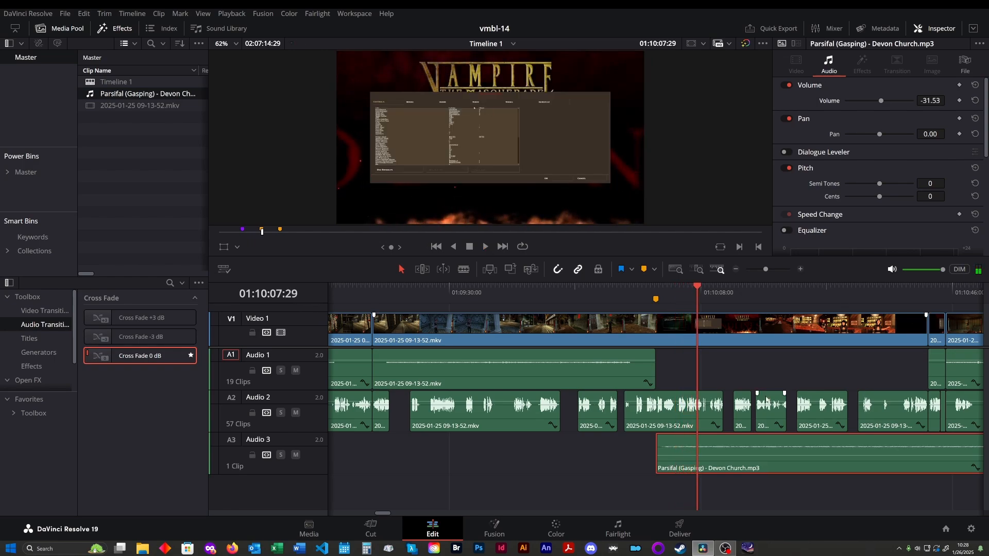
# - Fine-tune the volume of the Audio 3 music clip by entering successive values, ending at -38.00
pyautogui.click(934, 100)
pyautogui.click(931, 100)
pyautogui.press('Left')
pyautogui.press('Left')
pyautogui.press('Right')
pyautogui.press('Right')
pyautogui.press('Right')
pyautogui.press('Left')
pyautogui.press('Left')
pyautogui.press('Left')
pyautogui.press('Left')
pyautogui.press('BackSpace')
pyautogui.write('2')
pyautogui.press('Return')
pyautogui.press('BackSpace')
pyautogui.write('3')
pyautogui.press('Return')
pyautogui.press('BackSpace')
pyautogui.write('0')
pyautogui.press('Return')
pyautogui.press('BackSpace')
pyautogui.write('1')
pyautogui.press('Return')
pyautogui.press('BackSpace')
pyautogui.press('BackSpace')
pyautogui.write('00')
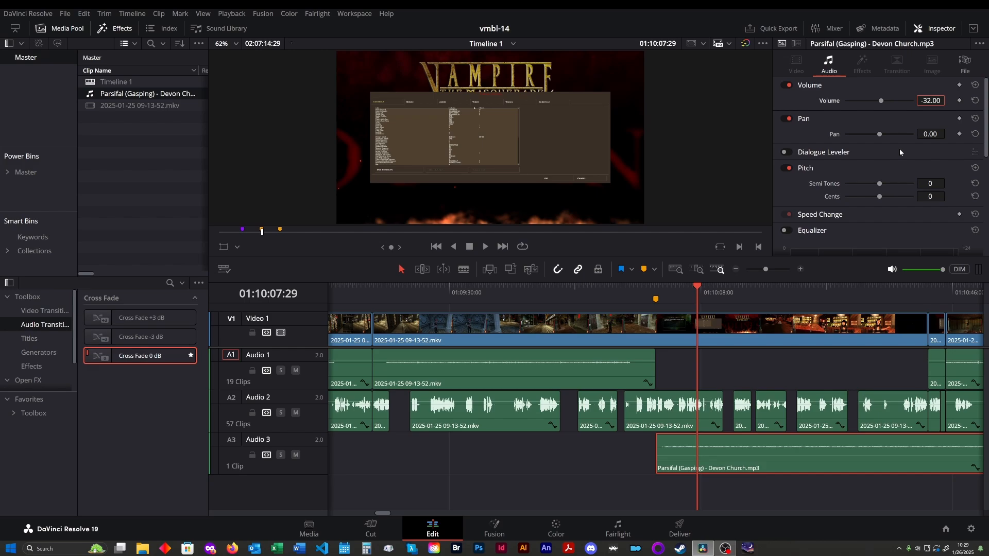
pyautogui.press('BackSpace')
pyautogui.write('4')
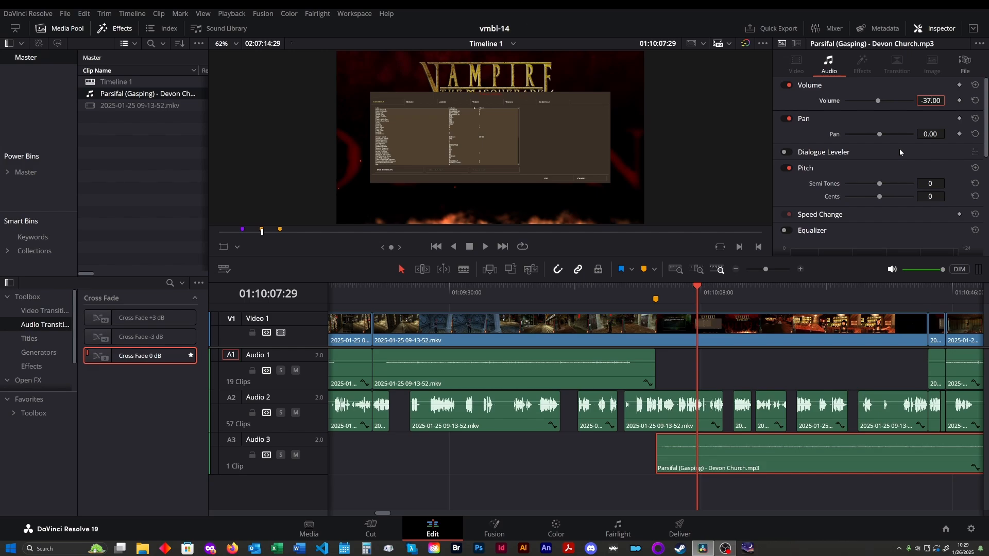
pyautogui.press('BackSpace')
pyautogui.write('8')
# - Play the timeline from the 01:10:01:14 marker to check the music level against the commentary
pyautogui.click(654, 290)
pyautogui.press('space')
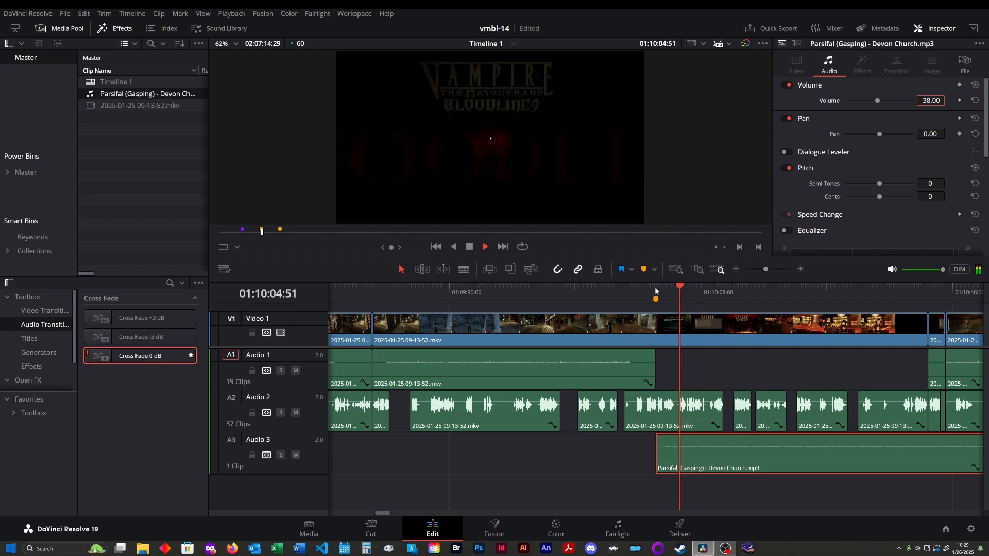
pyautogui.press('space')
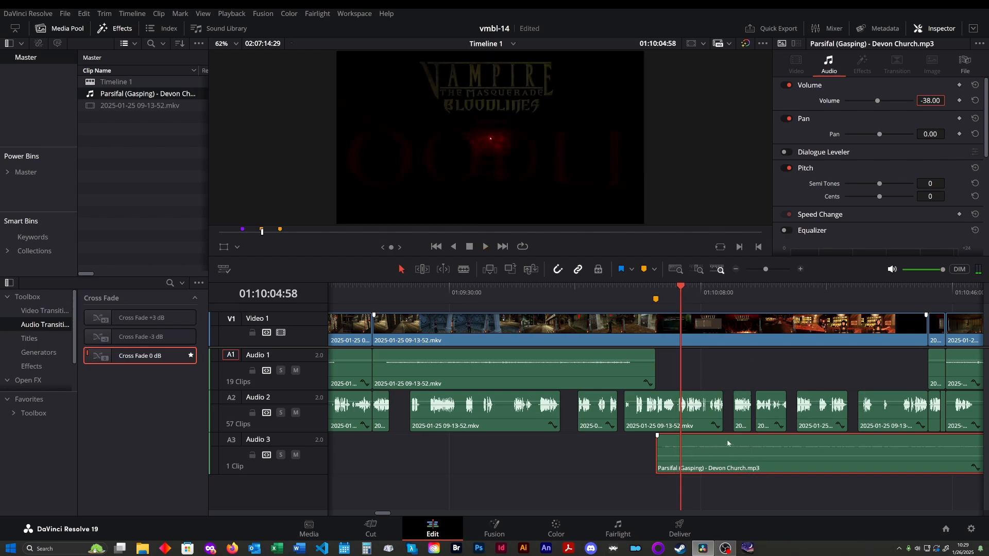
pyautogui.click(657, 298)
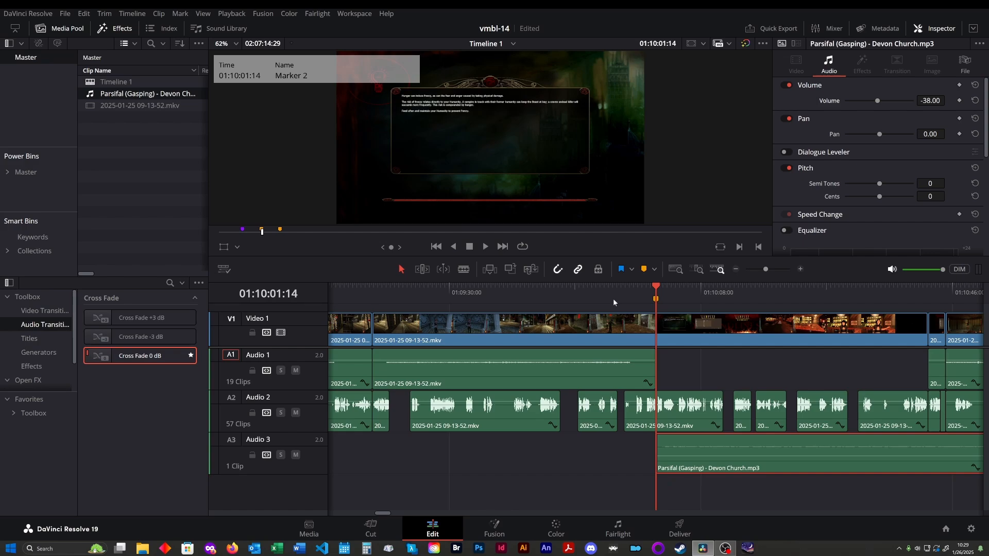
pyautogui.press('space')
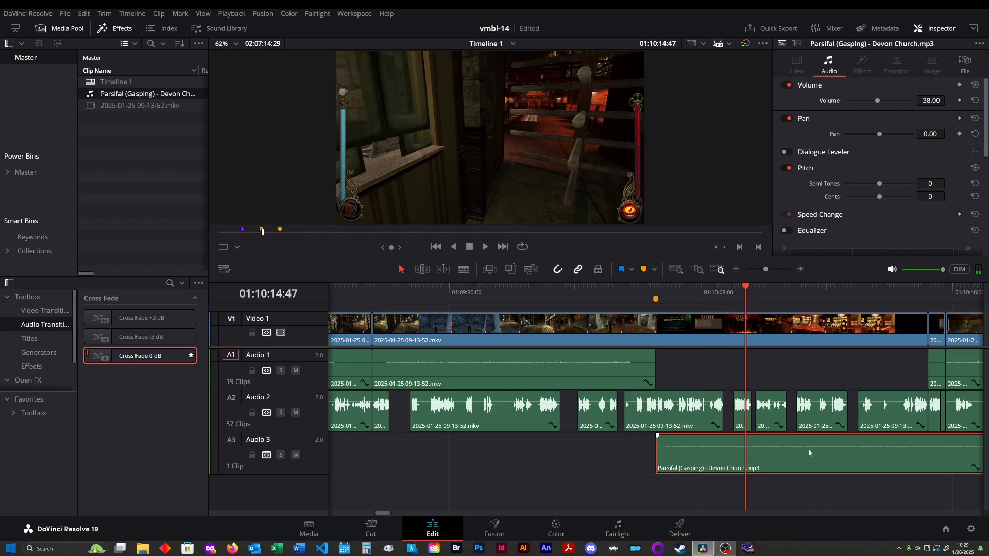
# - Play the timeline from 01:10:27:12 to check the music level through the following loading screen
pyautogui.click(828, 296)
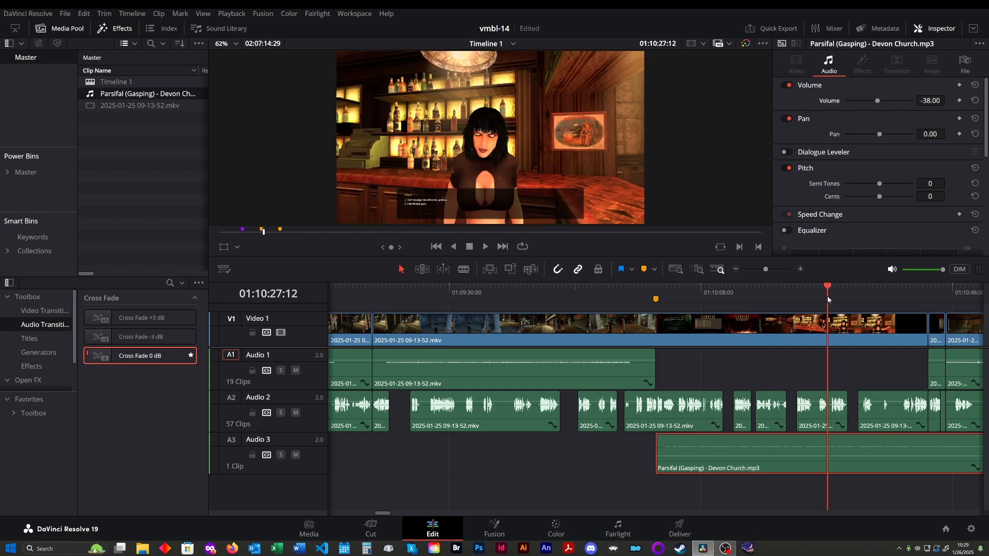
pyautogui.press('space')
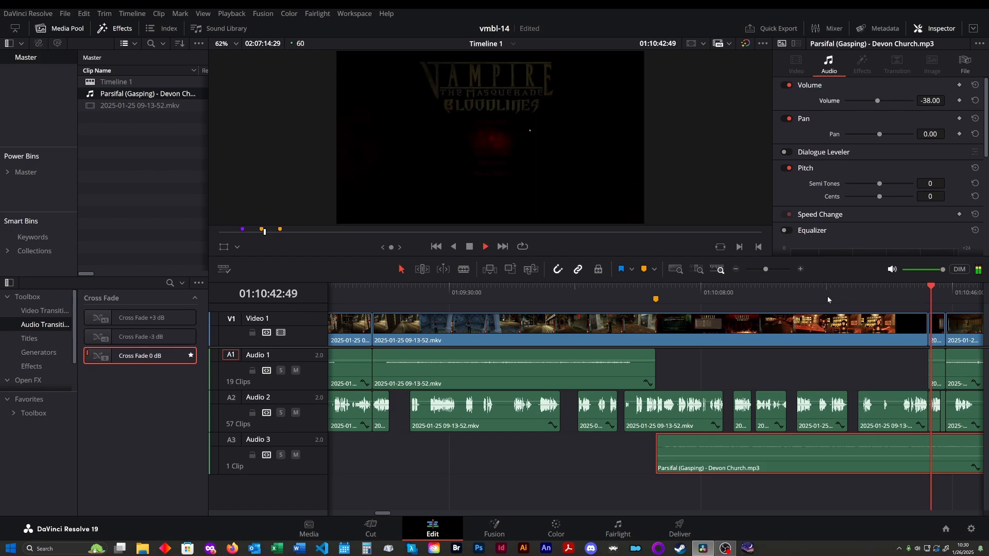
pyautogui.press('space')
# - Delete the game audio clips on Audio 1 between the loading screen after 01:10:42 and the next orange marker
pyautogui.hscroll(5, 769, 320)
pyautogui.hscroll(1, 769, 320)
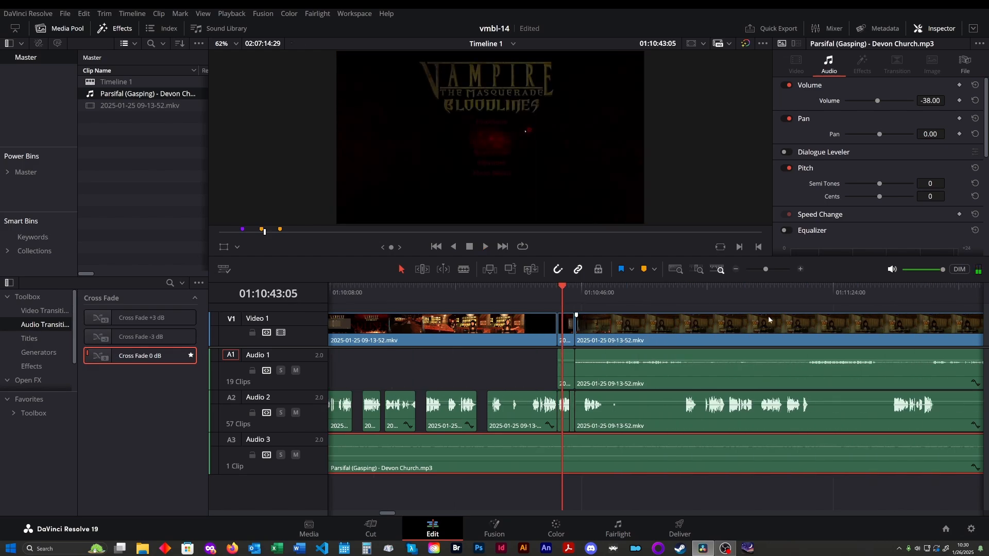
pyautogui.hscroll(2, 769, 319)
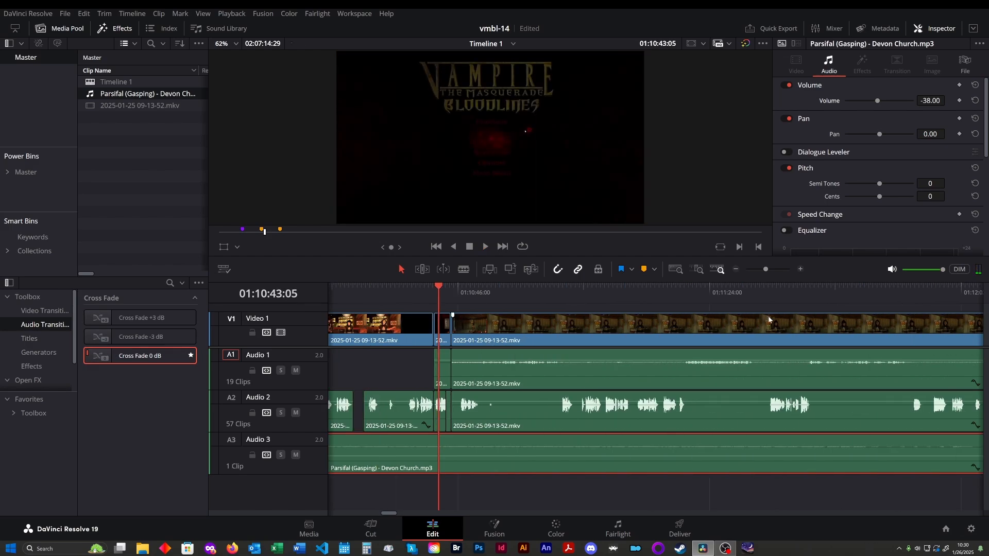
pyautogui.hotkey('ctrl', '-')
pyautogui.hotkey('ctrl', '-')
pyautogui.hotkey('ctrl', '-')
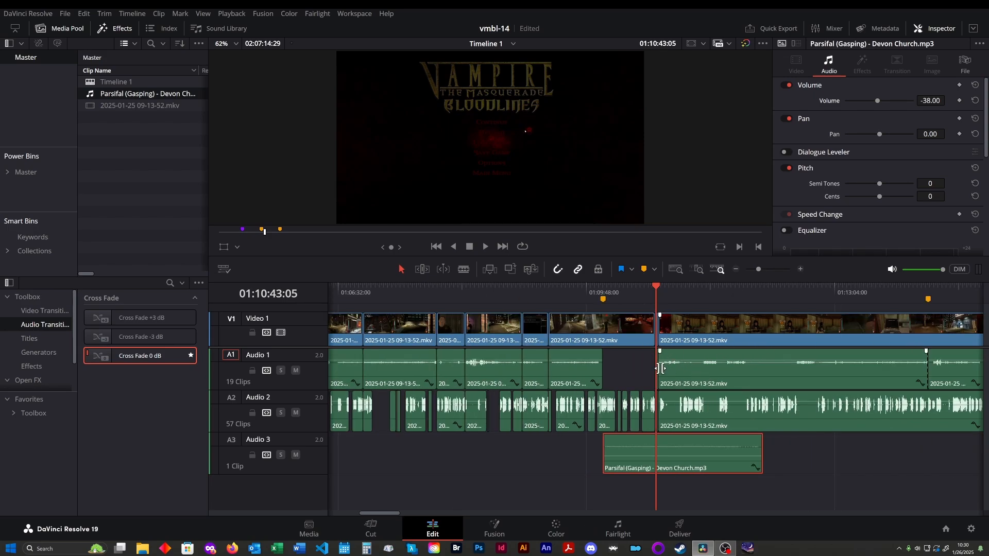
pyautogui.click(635, 360)
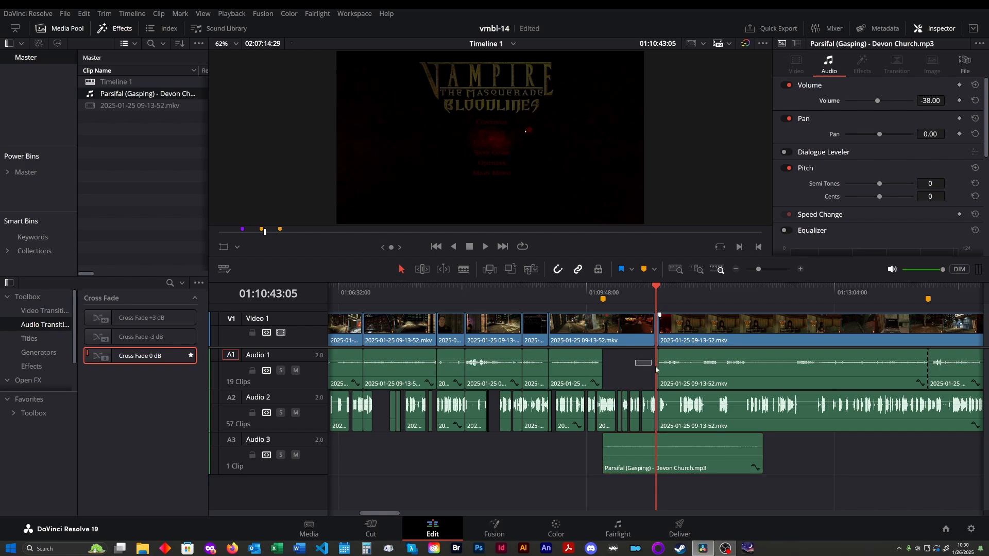
pyautogui.click(736, 372)
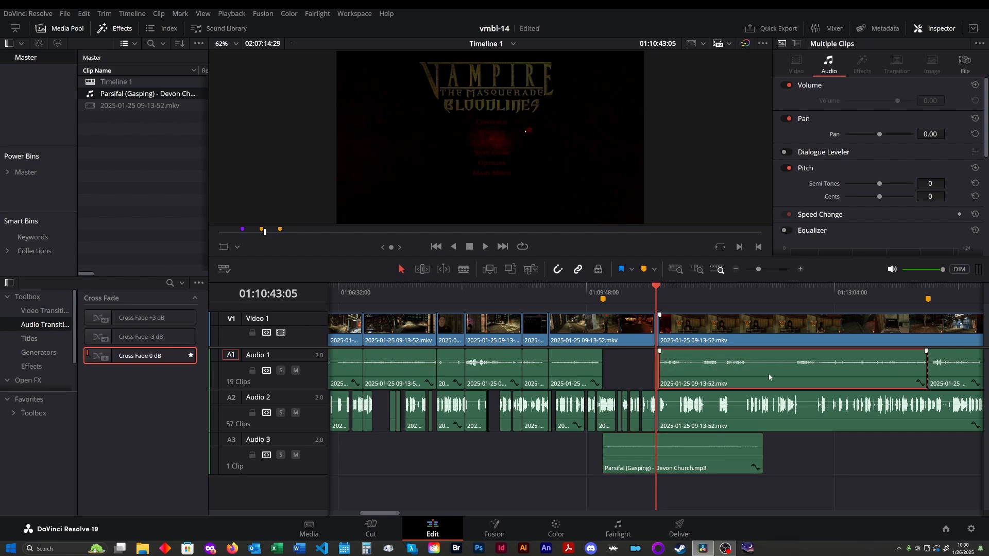
pyautogui.press('Delete')
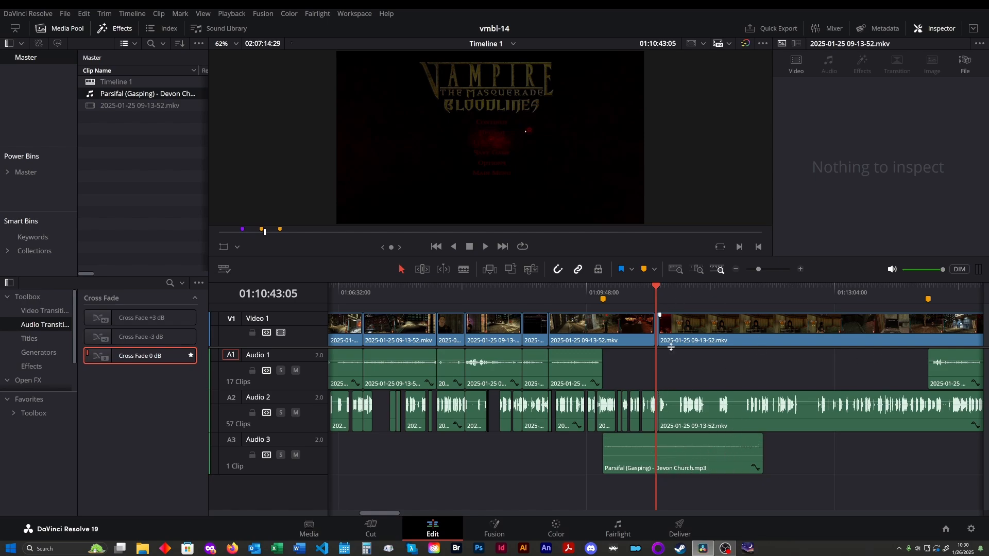
# - Play past the loading screen, then split and delete the near-silent stretch of the Audio 2 commentary starting at about 01:10:49
pyautogui.press('space')
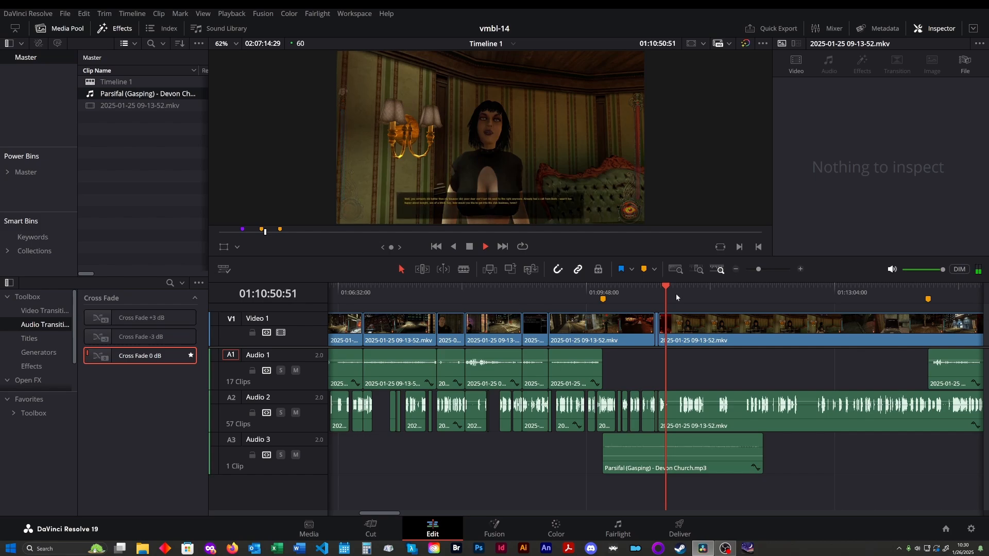
pyautogui.press('space')
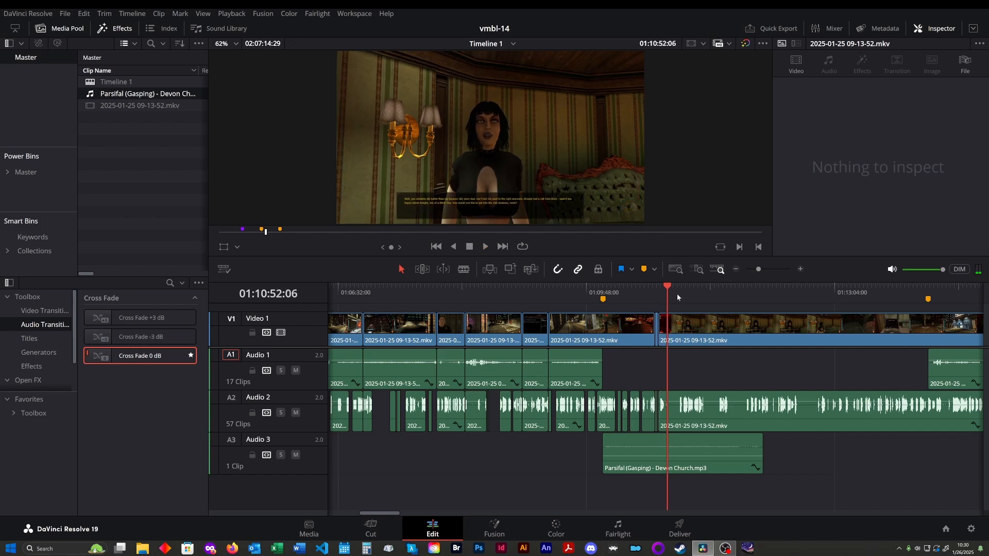
pyautogui.scroll(4, 675, 345)
pyautogui.scroll(1, 676, 345)
pyautogui.click(608, 289)
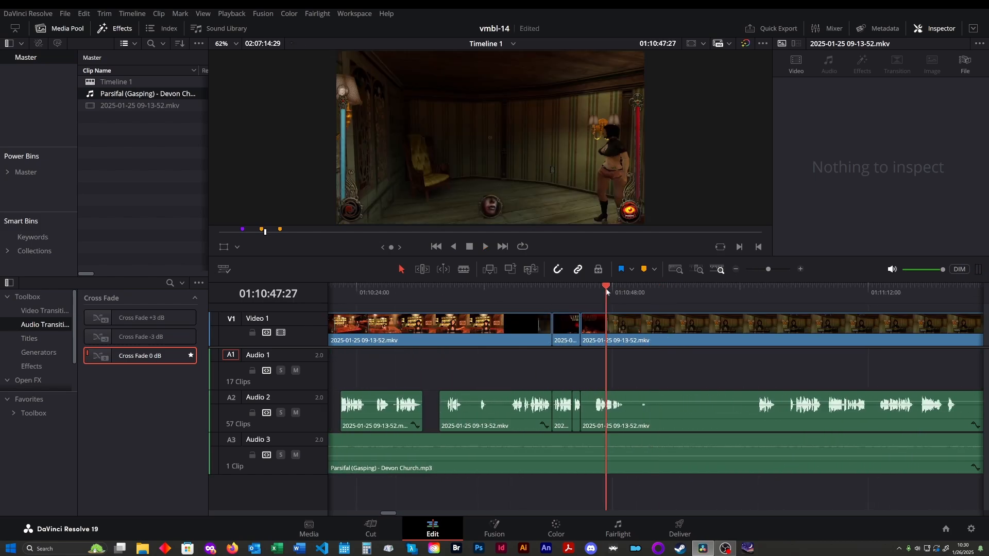
pyautogui.press('space')
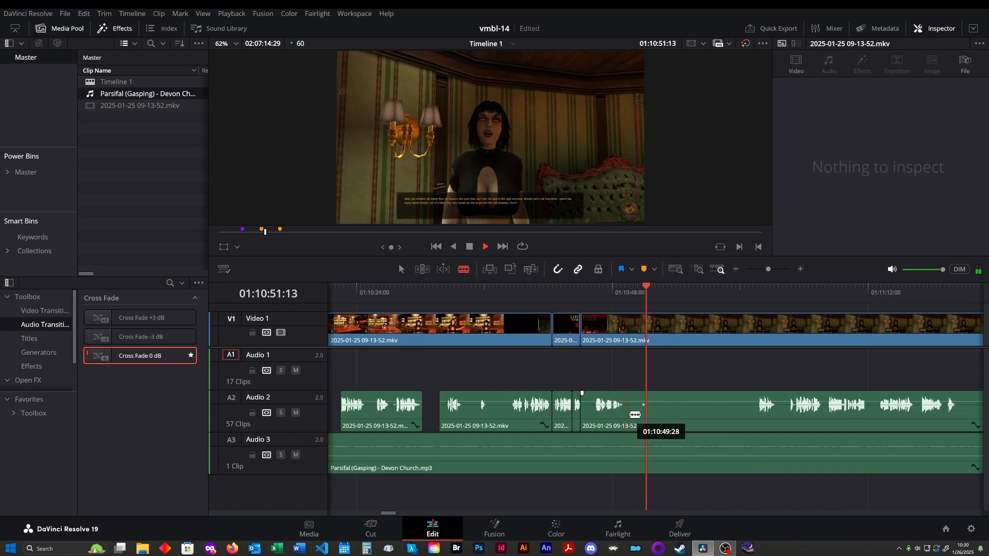
pyautogui.click(631, 407)
pyautogui.click(741, 414)
pyautogui.moveTo(688, 375); pyautogui.dragTo(726, 410)
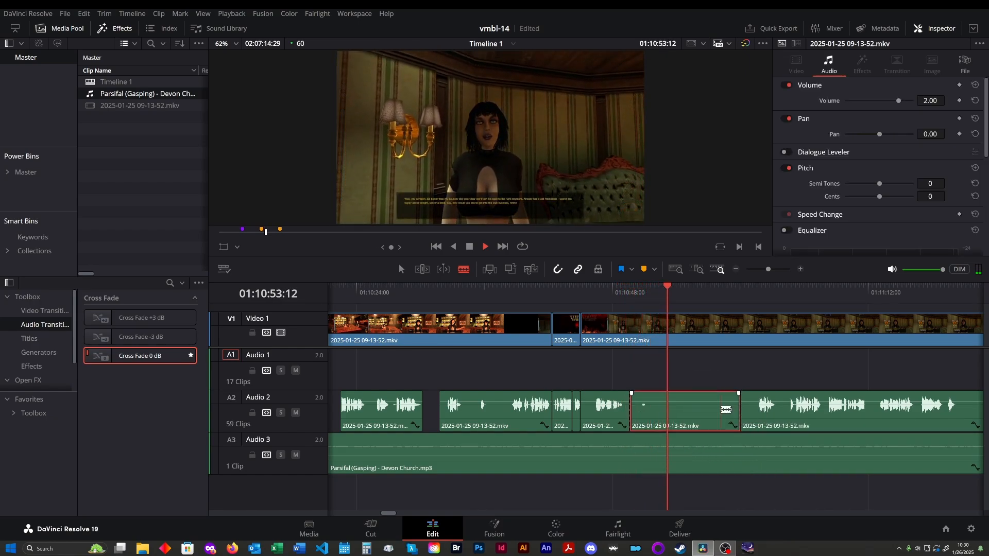
pyautogui.press('BackSpace')
pyautogui.press('space')
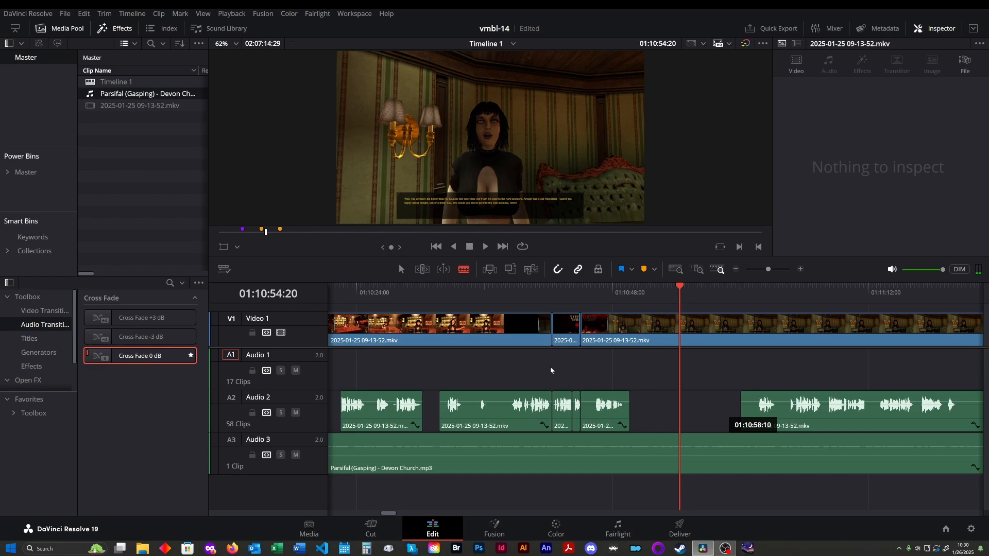
# - Return the playhead to the 01:10:01:14 marker and save the project
pyautogui.scroll(-4, 551, 370)
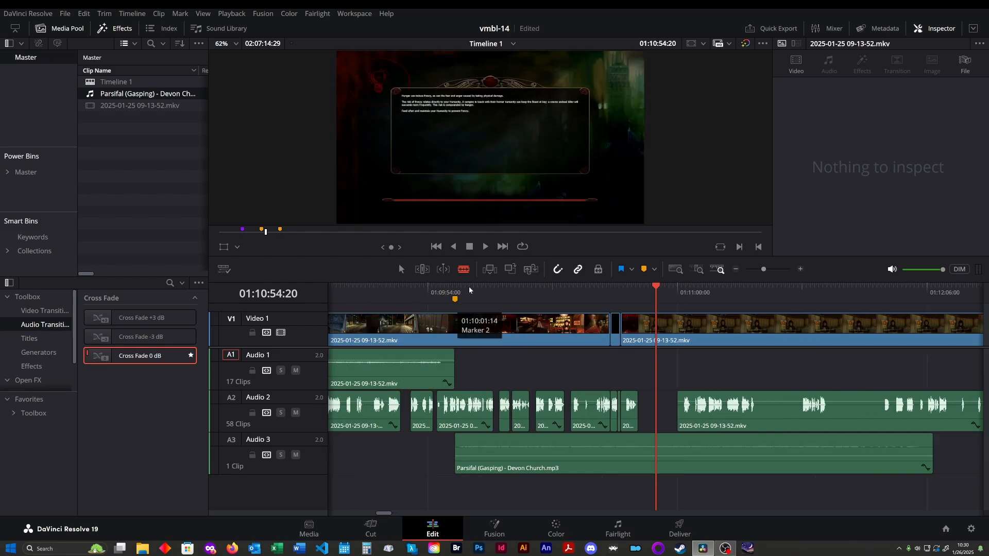
pyautogui.moveTo(468, 288); pyautogui.dragTo(455, 288)
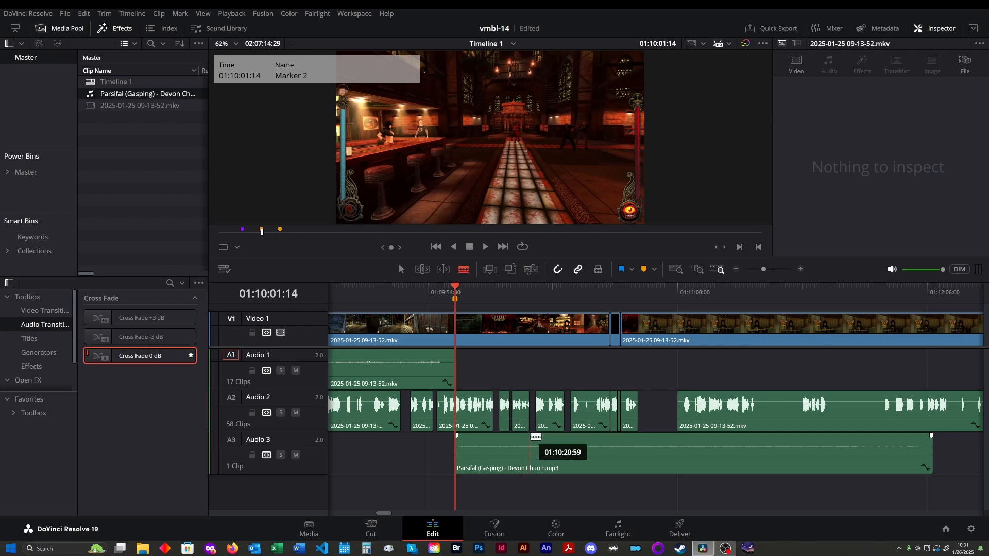
pyautogui.hotkey('ctrl', 's')
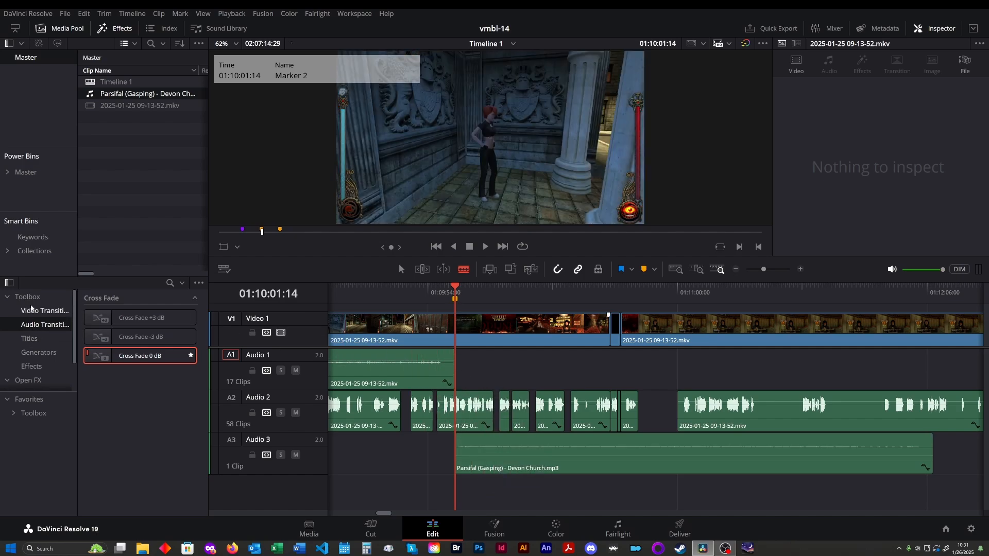
# - Make room above Video 1 and place a Text+ title on a new Video 2 track at the 01:10:01:14 marker
pyautogui.click(29, 339)
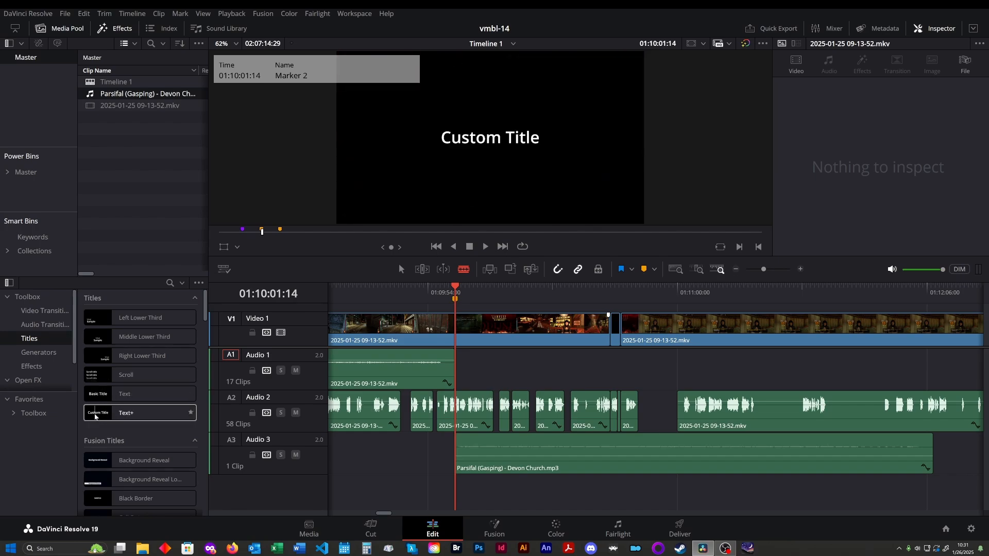
pyautogui.click(95, 417)
pyautogui.moveTo(97, 416); pyautogui.dragTo(104, 420)
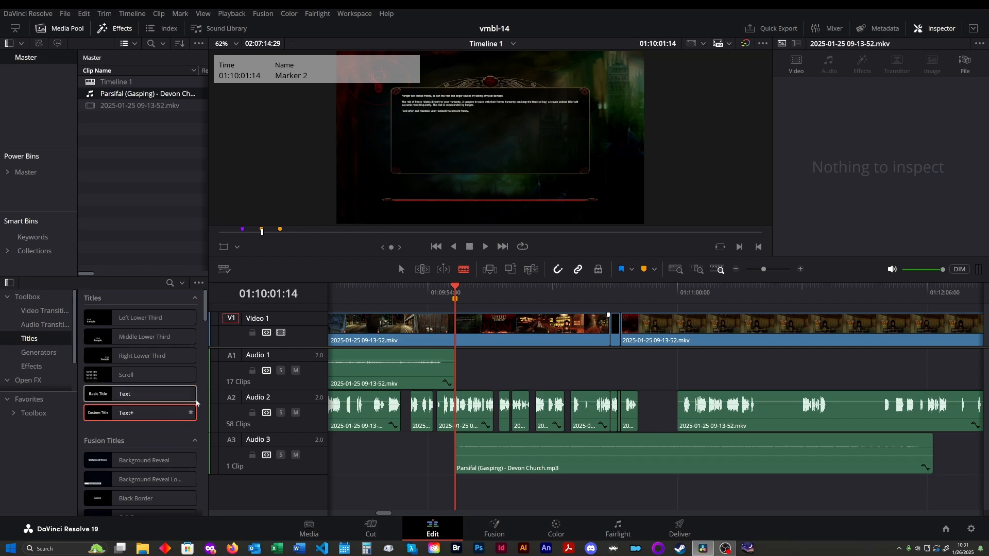
pyautogui.moveTo(309, 348); pyautogui.dragTo(303, 390)
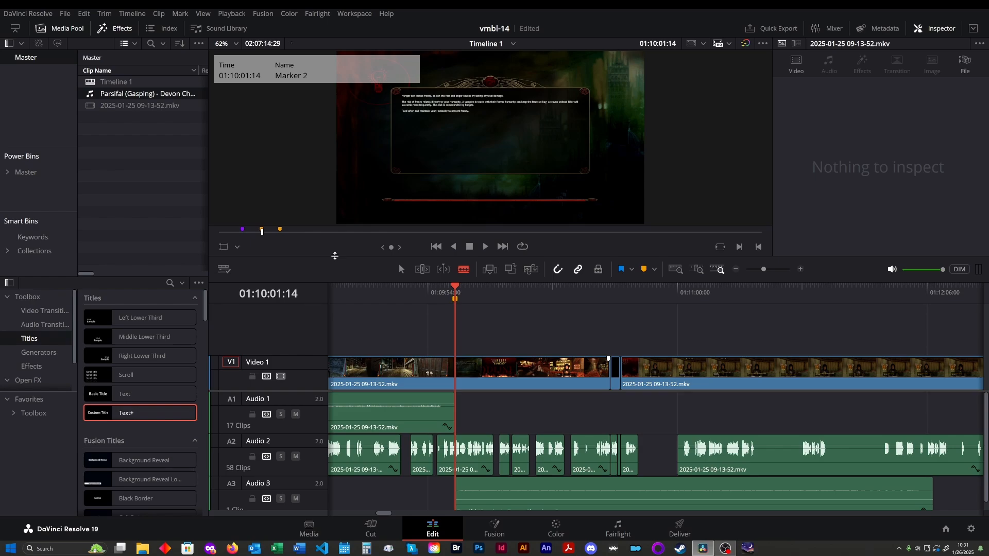
pyautogui.moveTo(335, 257); pyautogui.dragTo(324, 220)
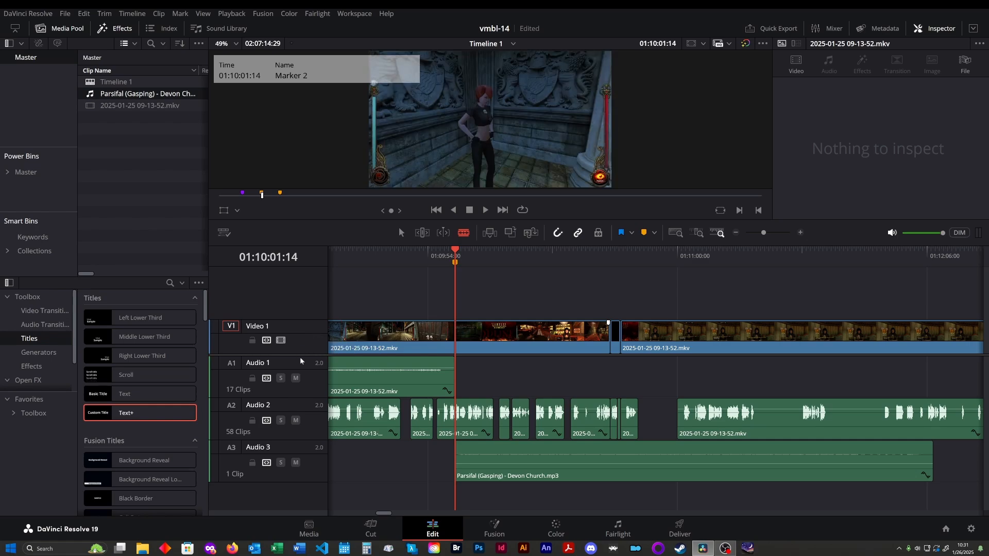
pyautogui.moveTo(304, 357); pyautogui.dragTo(304, 367)
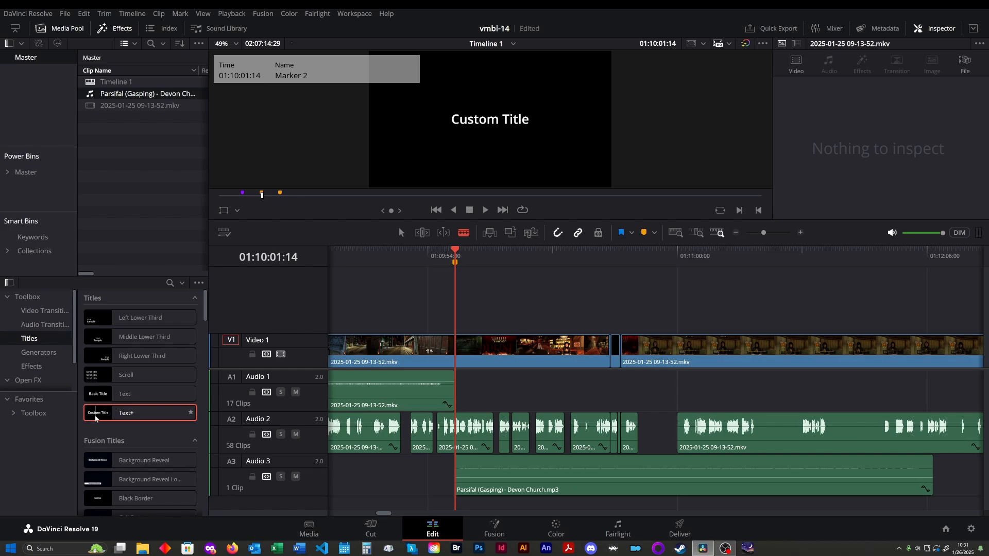
pyautogui.moveTo(98, 417); pyautogui.dragTo(453, 307)
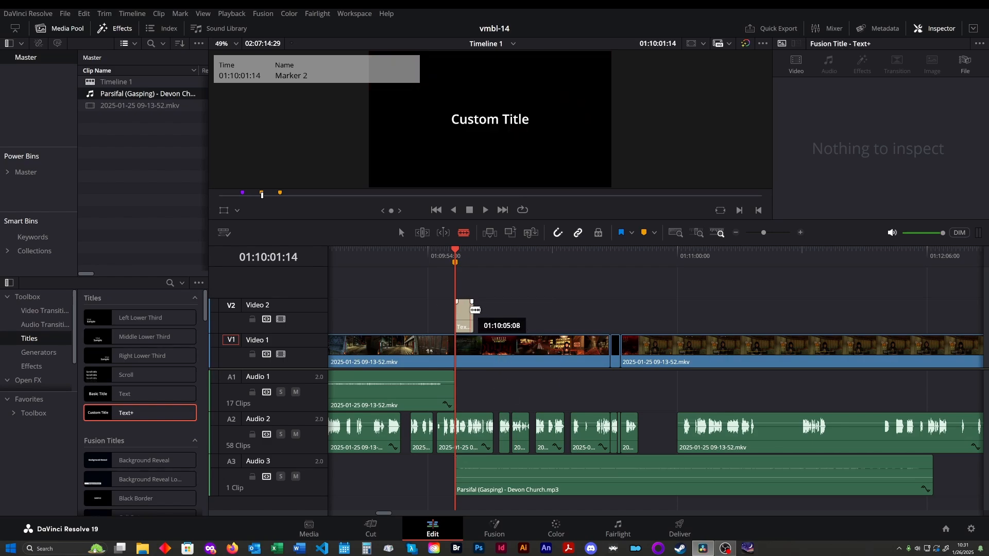
# - Select the Text+ title on Video 2 and move the playhead to 01:10:02:53 to preview it over the footage
pyautogui.hotkey('ctrl', '=')
pyautogui.hotkey('ctrl', '=')
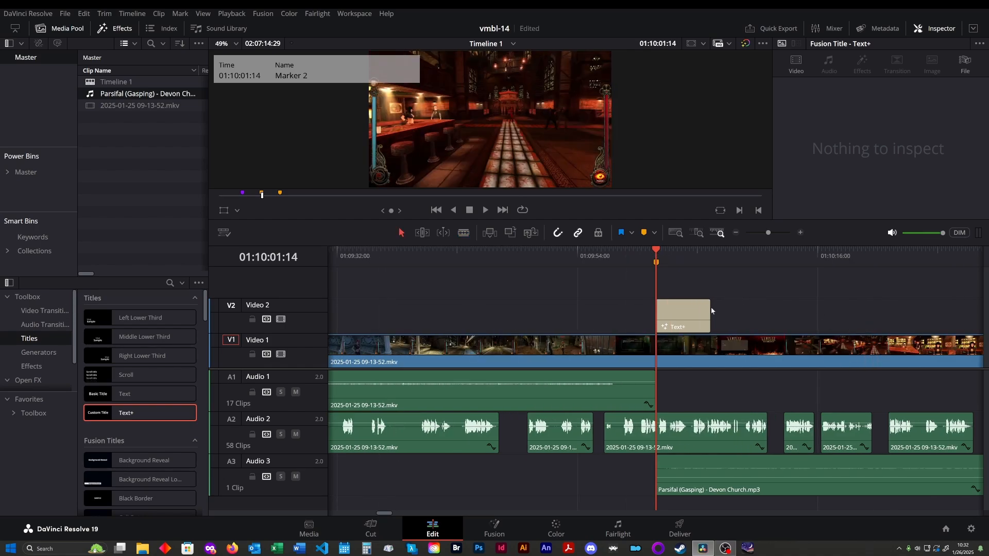
pyautogui.click(690, 311)
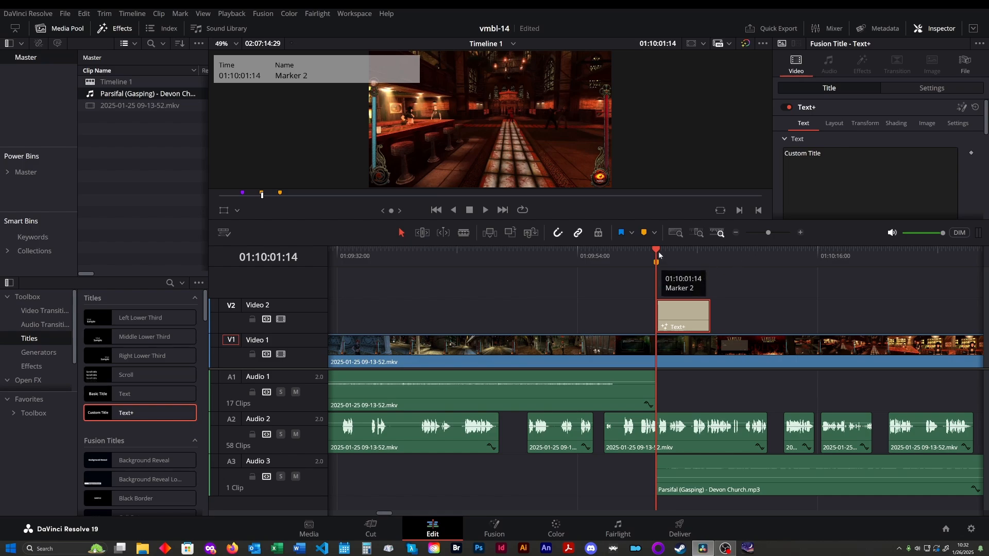
pyautogui.moveTo(660, 255); pyautogui.dragTo(674, 252)
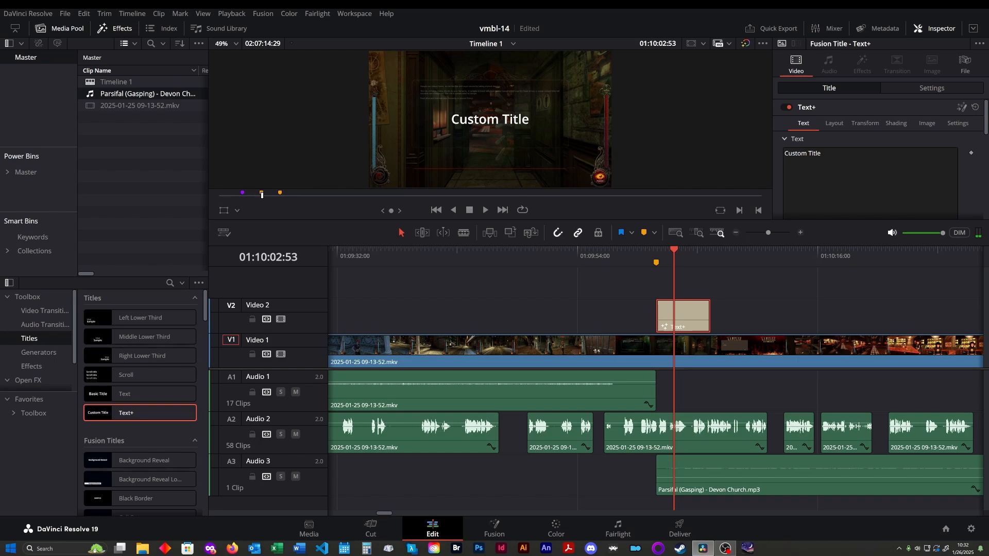
# - Try "It says what it says" as the wording of the Text+ title
pyautogui.tripleClick(796, 153)
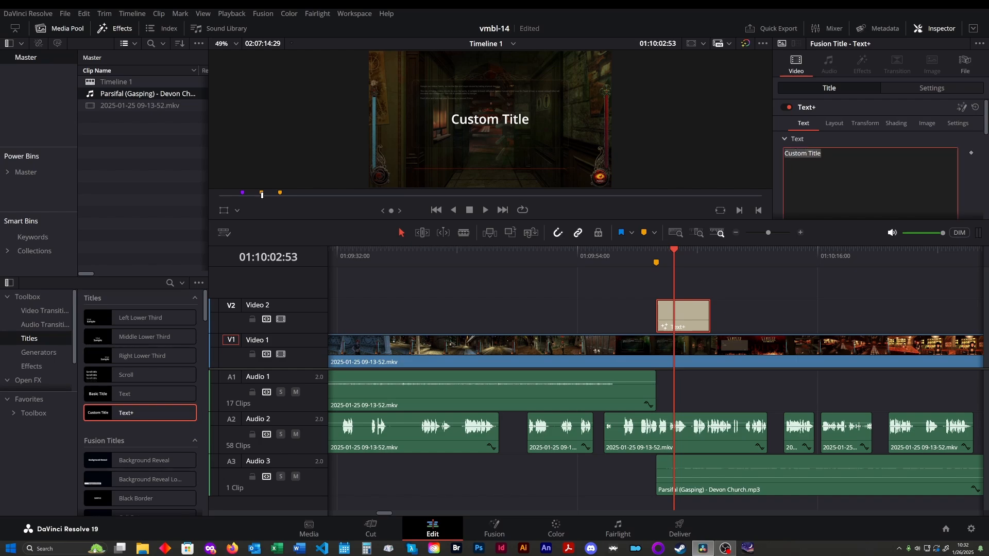
pyautogui.write('It sa')
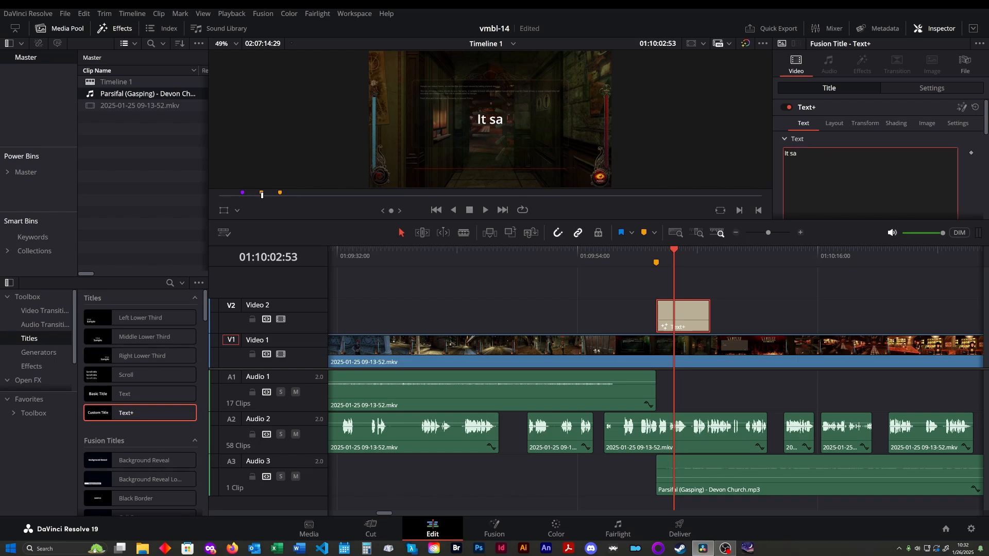
pyautogui.write('ys what it says')
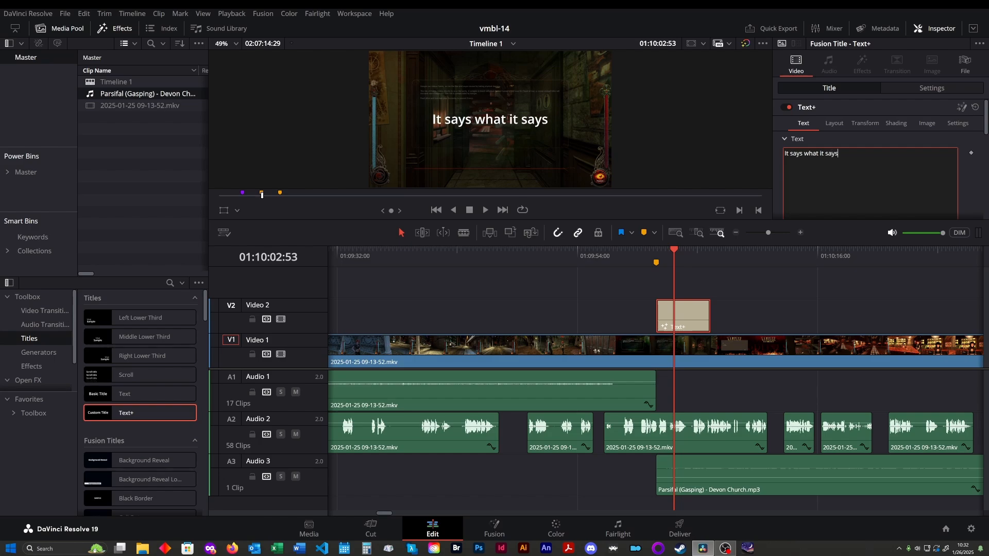
# - Replace the Text+ title's wording with "I replaced the club audio from this point until we leave."
pyautogui.tripleClick(832, 153)
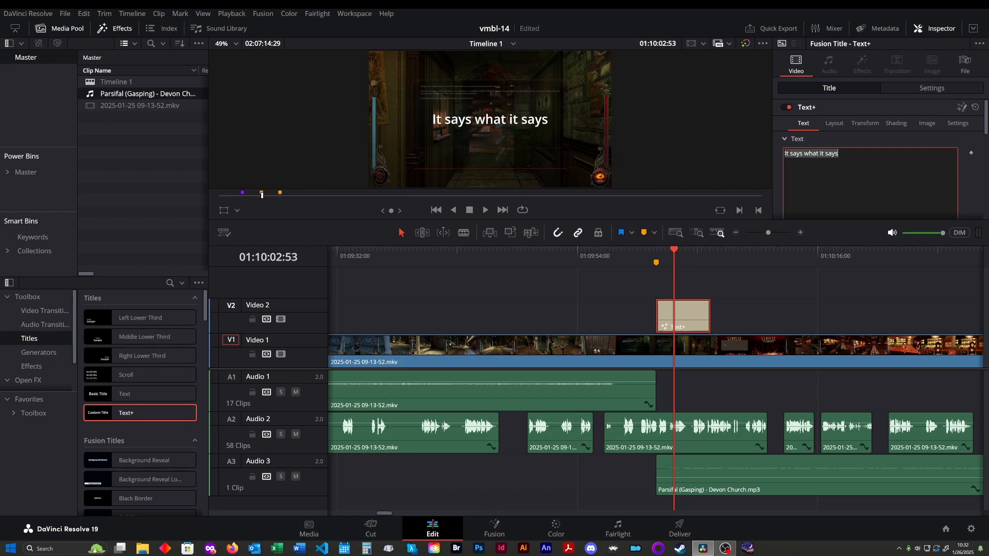
pyautogui.press('BackSpace')
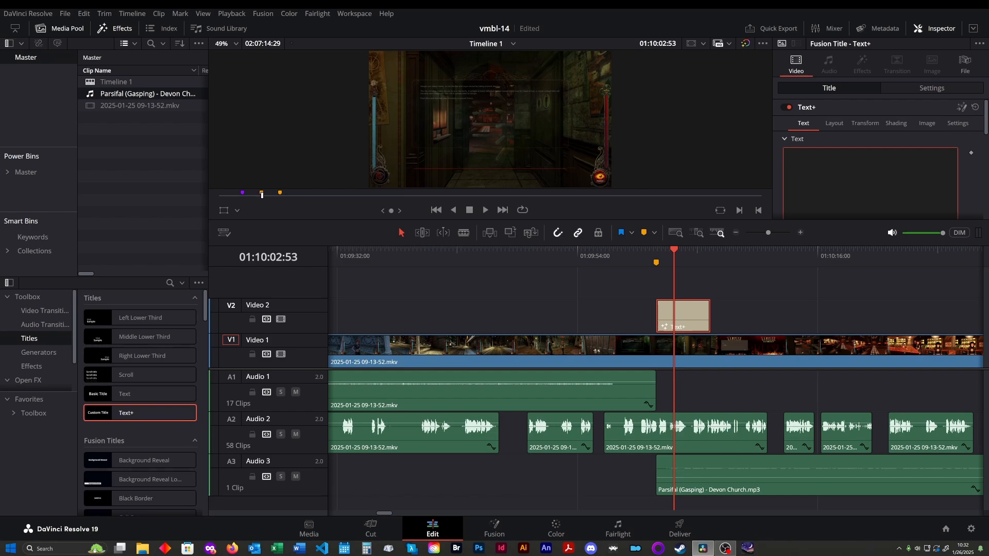
pyautogui.write('I replaced the club')
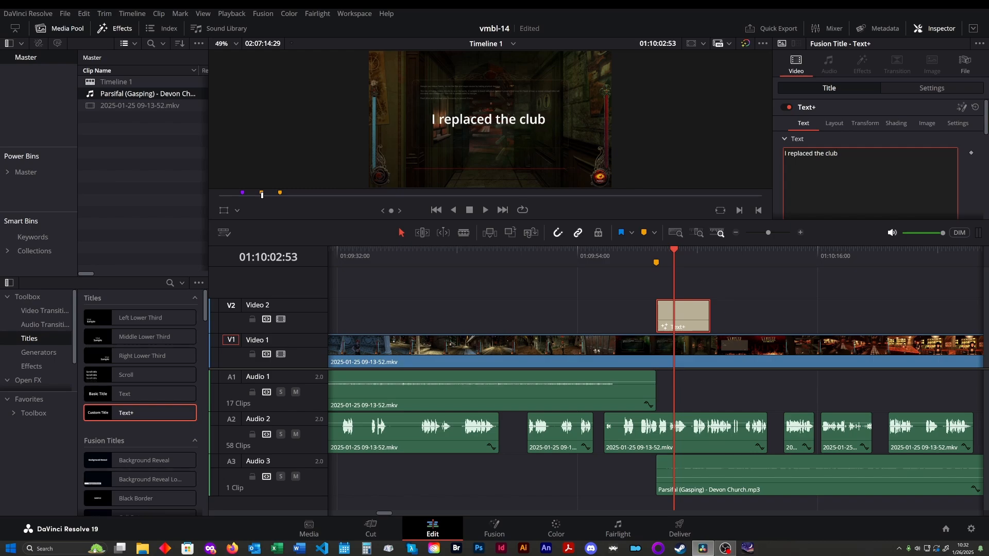
pyautogui.write(' audio f')
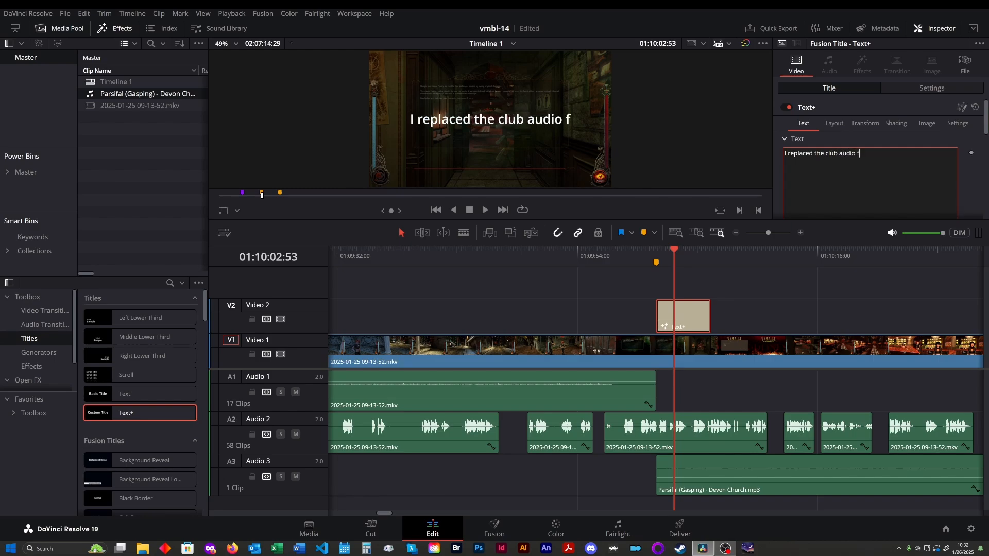
pyautogui.write('rom this point')
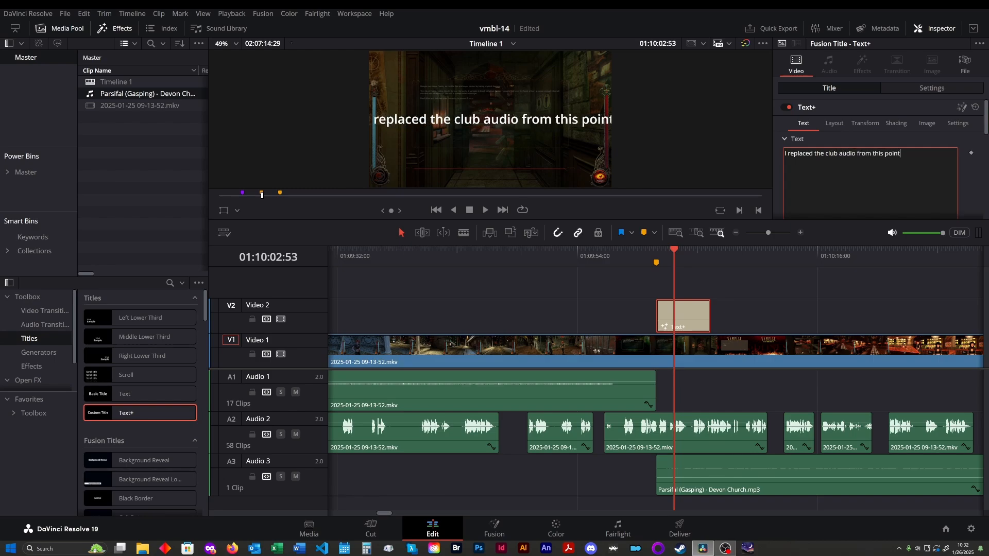
pyautogui.write(' un')
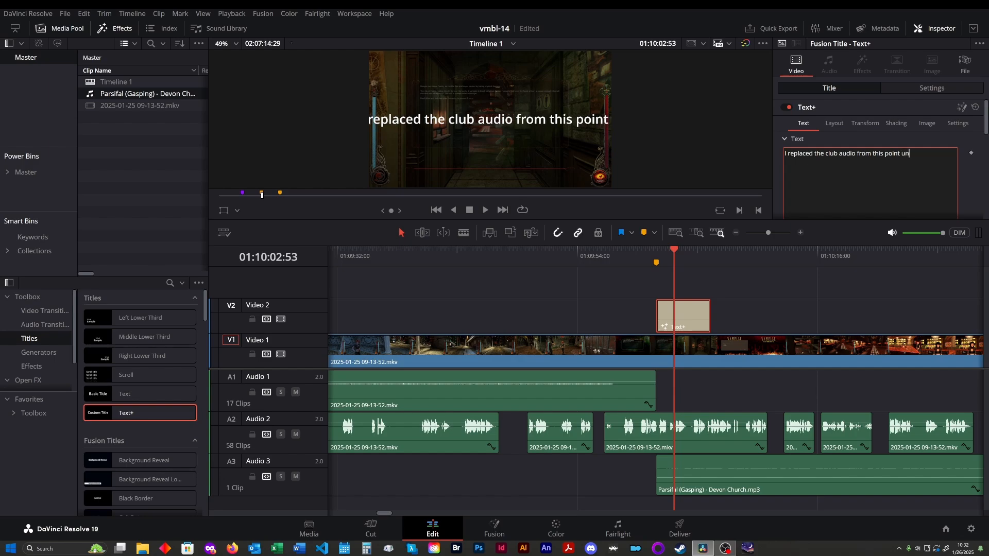
pyautogui.write('til we leave.')
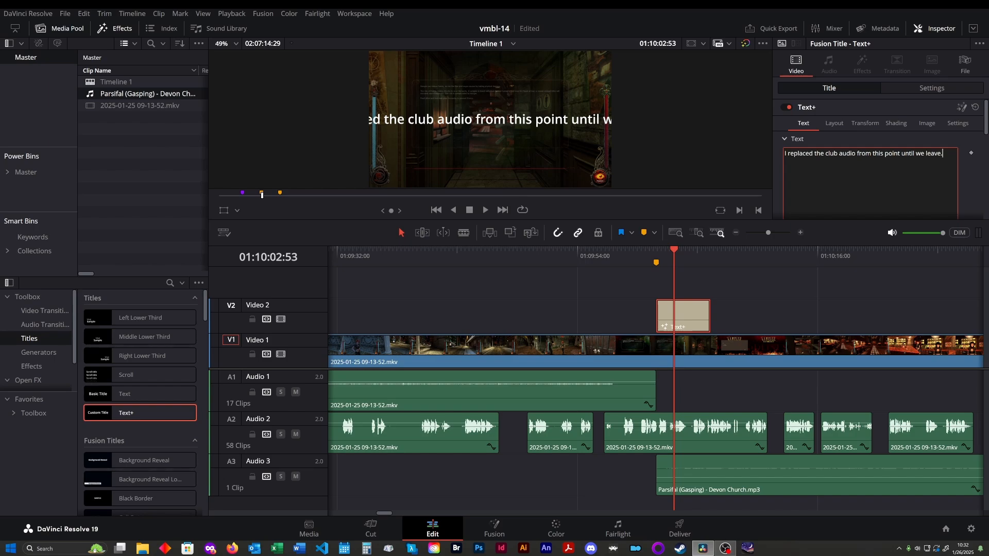
# - Enlarge the viewer area so the title preview and its text settings have more room
pyautogui.scroll(-1, 906, 146)
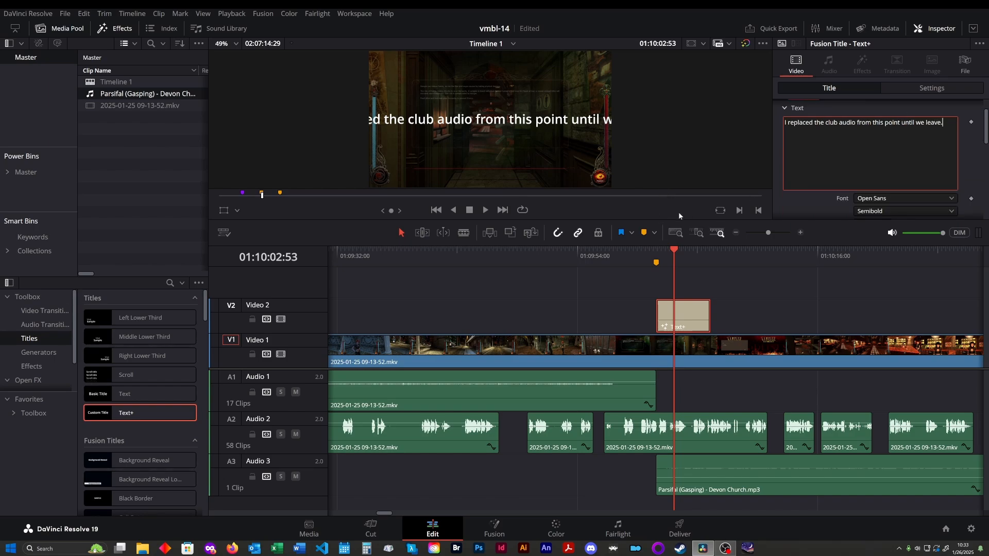
pyautogui.moveTo(679, 216); pyautogui.dragTo(679, 241)
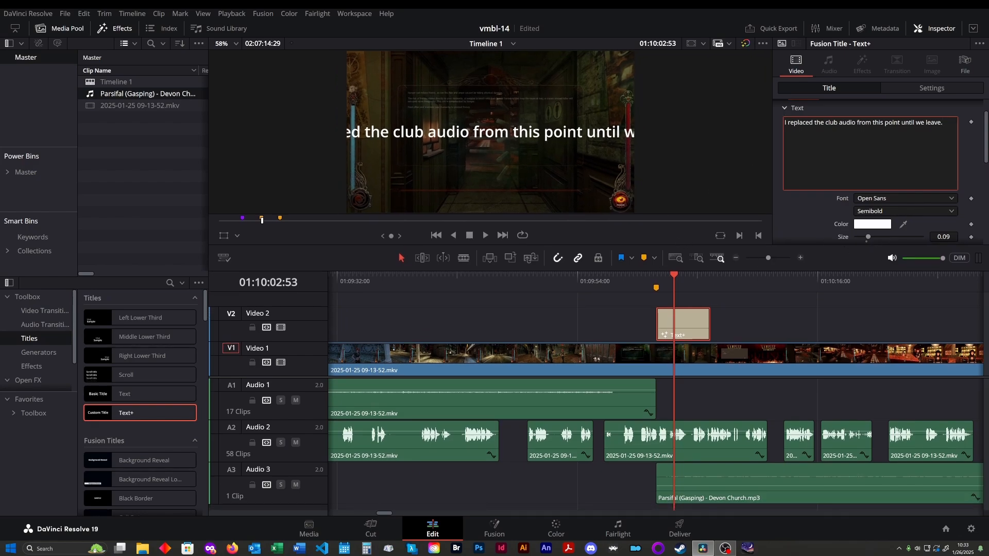
pyautogui.click(797, 209)
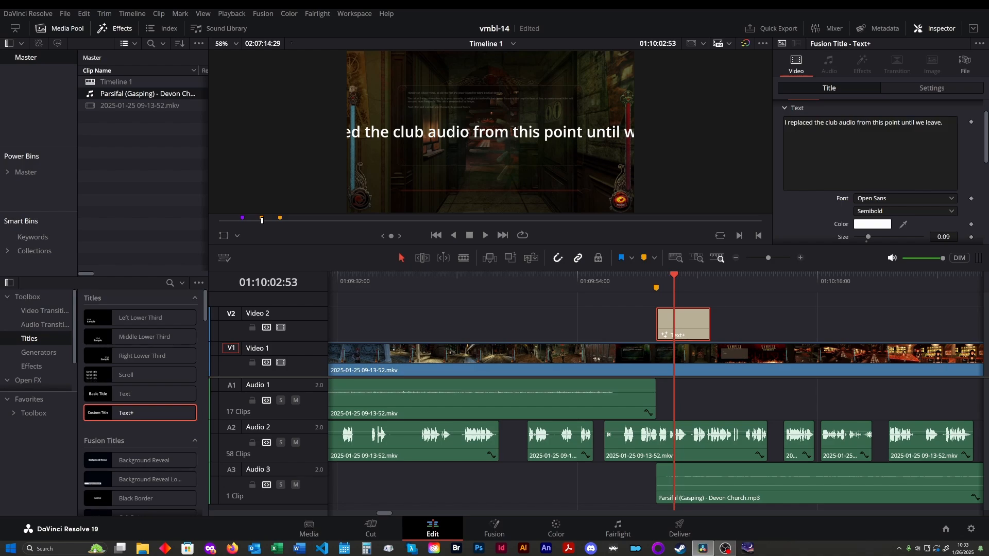
pyautogui.doubleClick(832, 122)
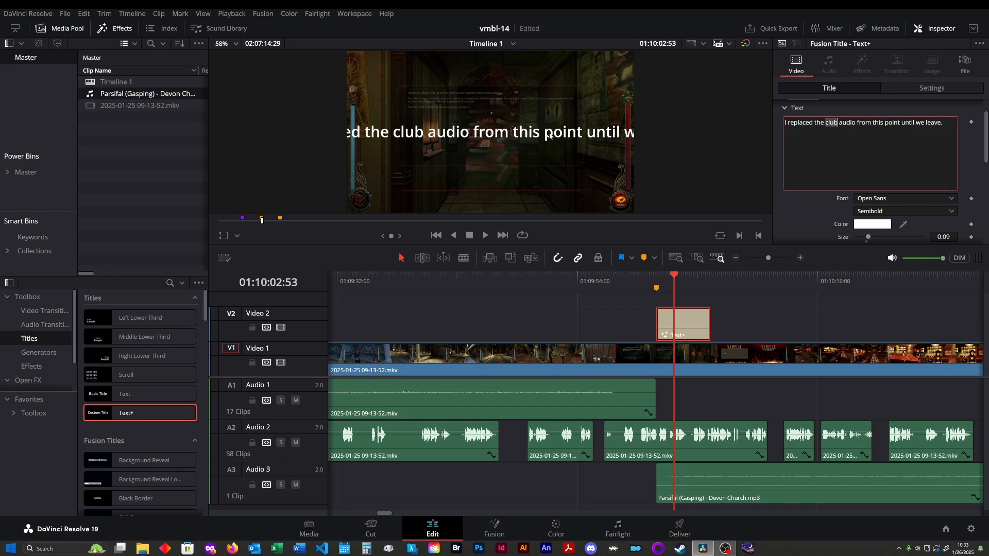
pyautogui.click(942, 122)
pyautogui.click(804, 214)
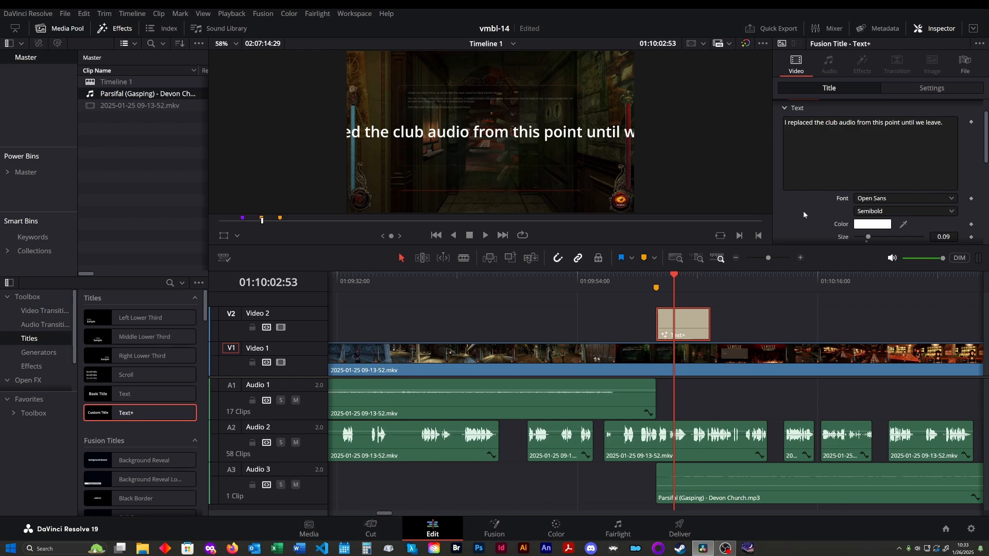
# - Set the title's font to Casserole with the Blackletter style
pyautogui.click(882, 200)
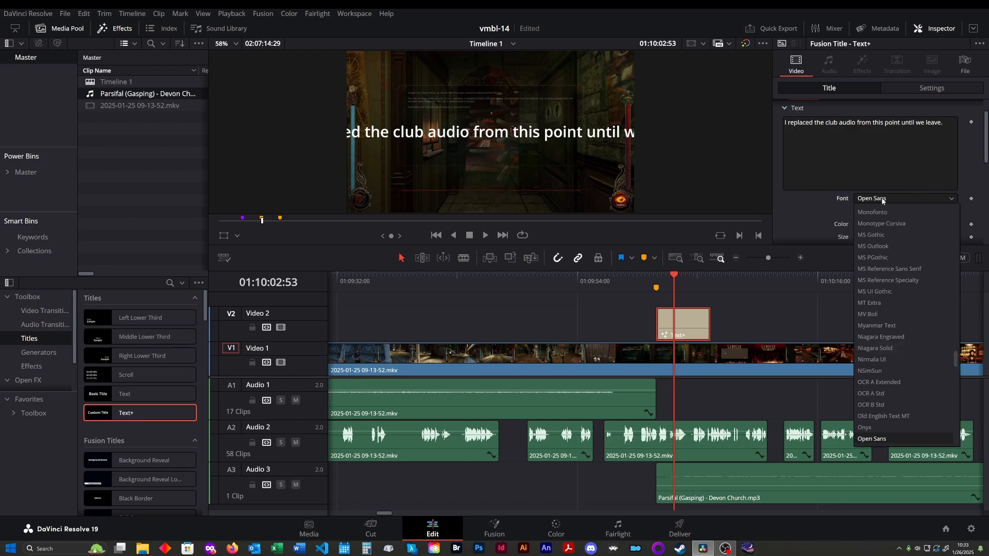
pyautogui.click(951, 200)
pyautogui.click(950, 199)
pyautogui.press('c')
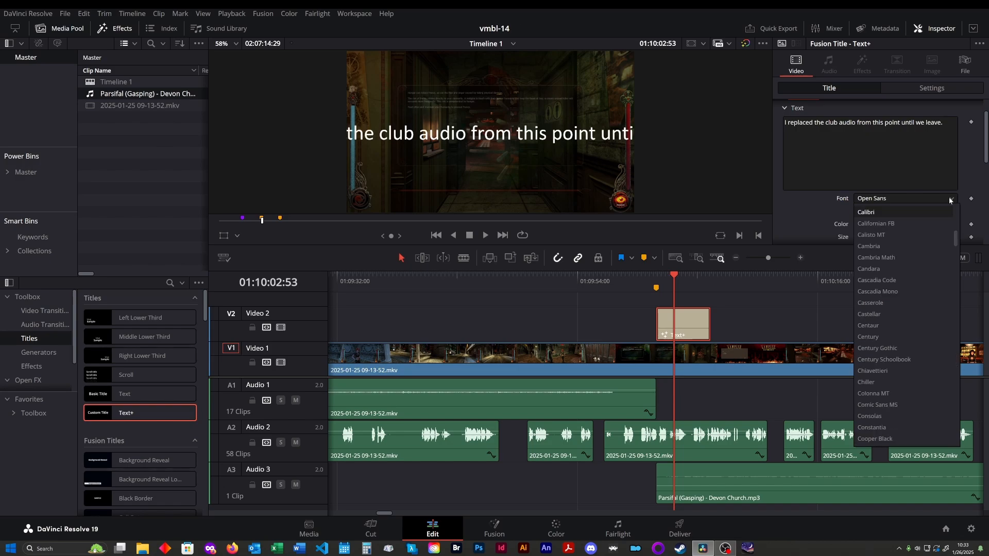
pyautogui.click(882, 305)
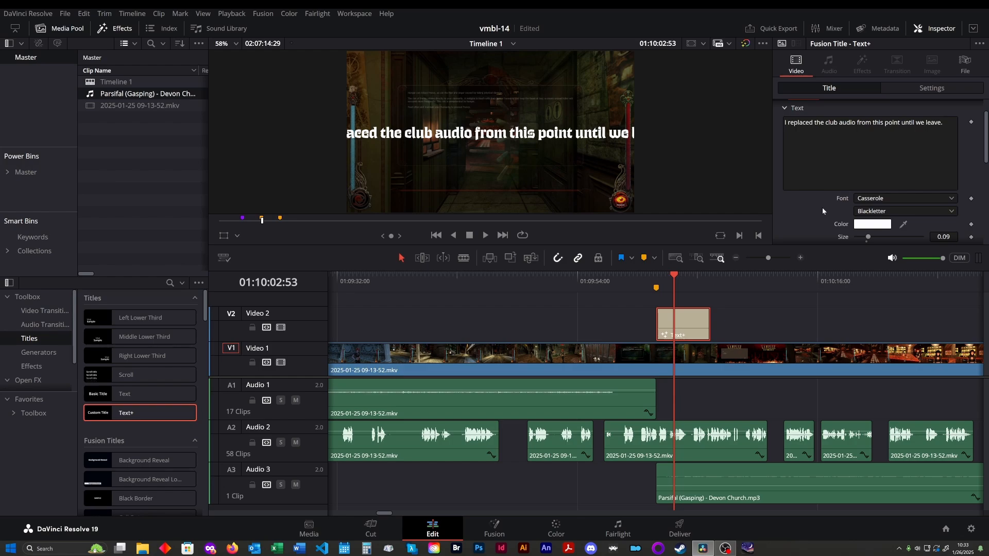
pyautogui.click(953, 211)
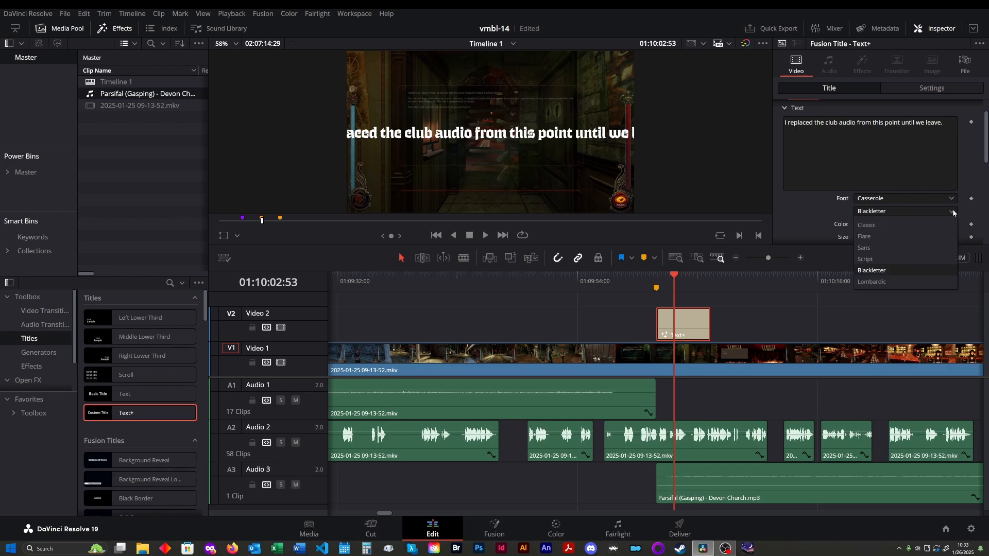
pyautogui.click(882, 272)
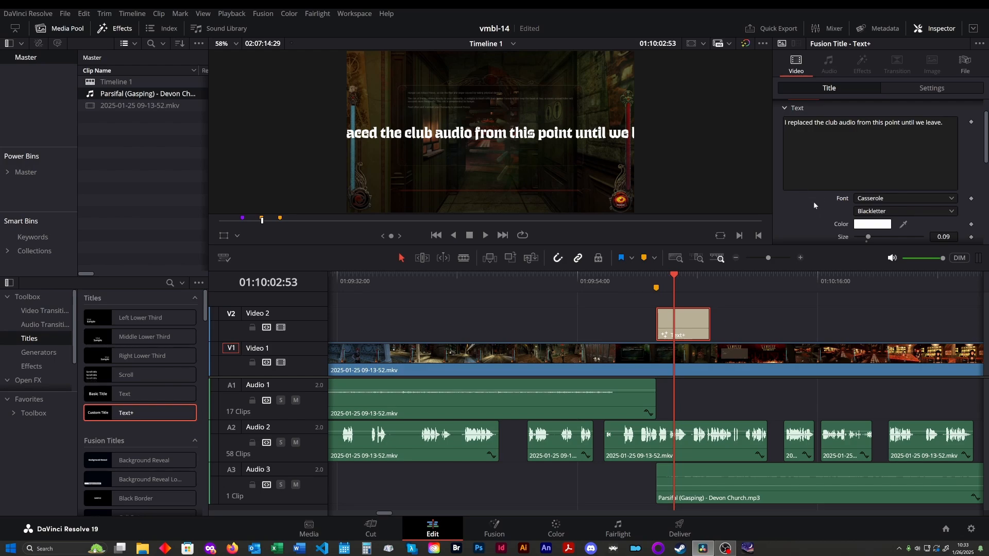
# - Color the title text dark red (#aa0000) from the basic colors
pyautogui.click(864, 225)
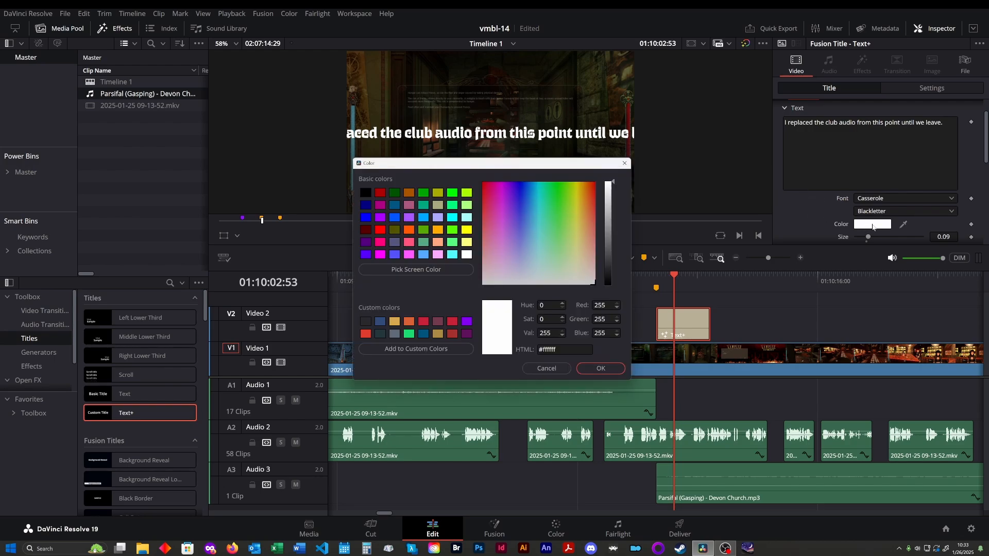
pyautogui.click(381, 194)
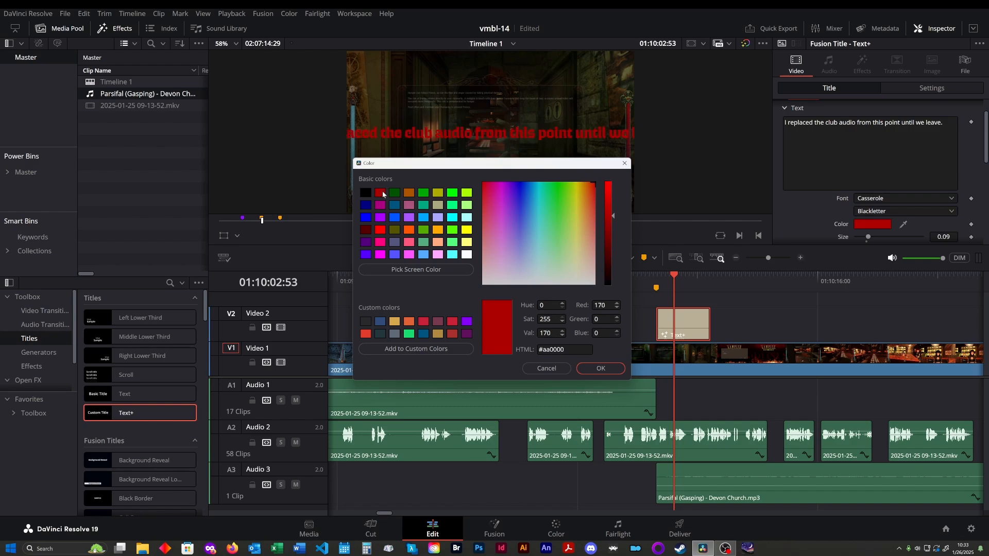
pyautogui.click(610, 370)
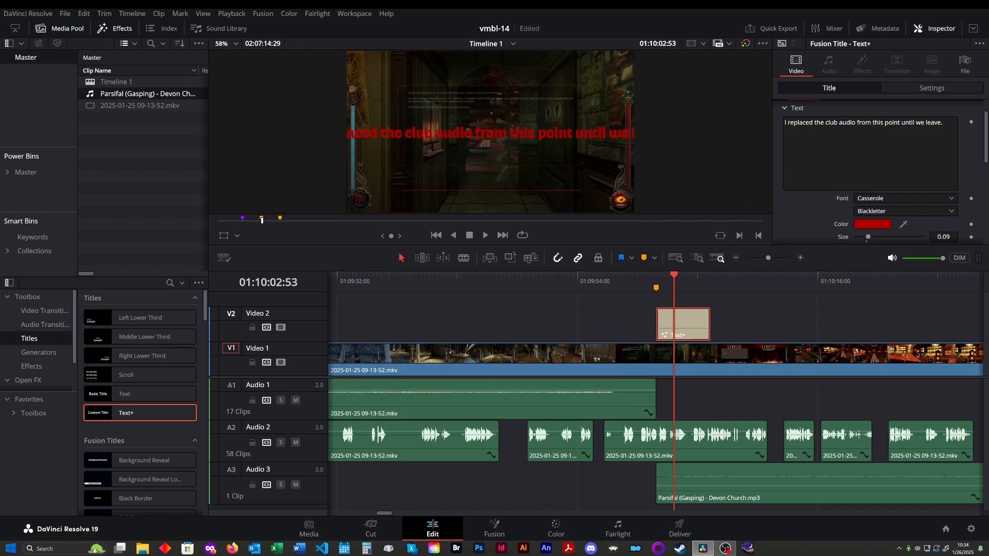
# - Save the project and break the title's wording into two lines after "audio"
pyautogui.hotkey('ctrl', 's')
pyautogui.click(857, 123)
pyautogui.press('Return')
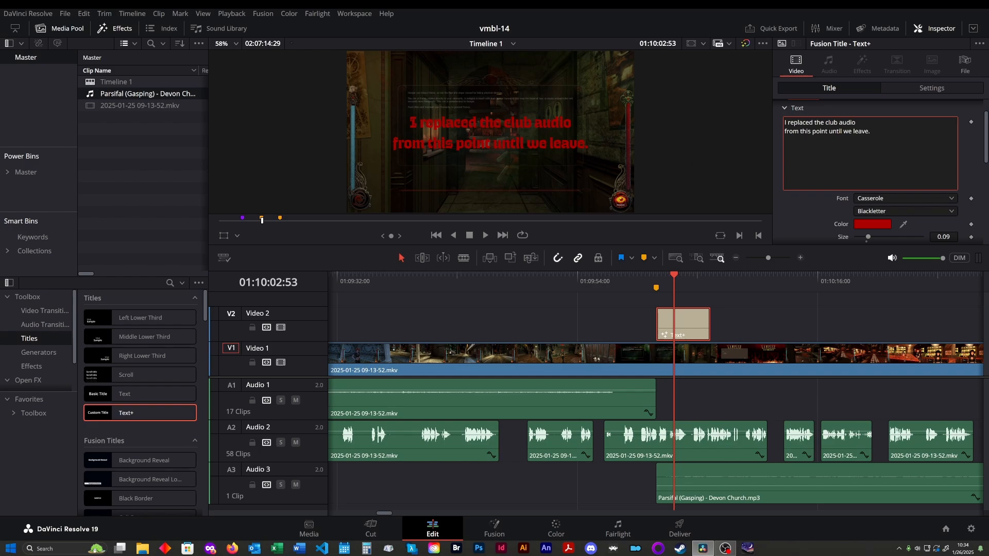
# - Reduce the title's text size in fine increments to 0.0832
pyautogui.scroll(-1, 881, 170)
pyautogui.click(947, 206)
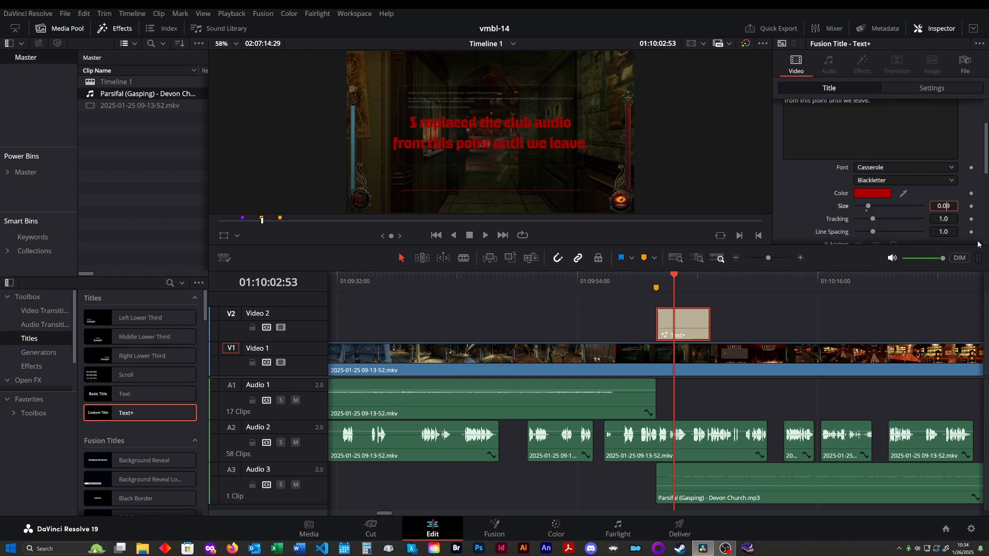
pyautogui.press('Down')
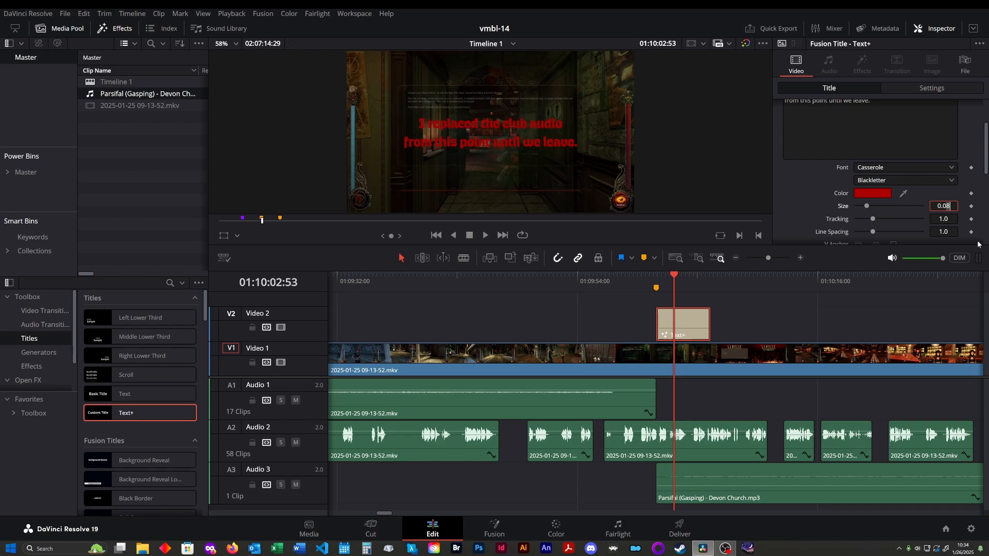
pyautogui.press('Up')
pyautogui.press('Down')
pyautogui.press('Up')
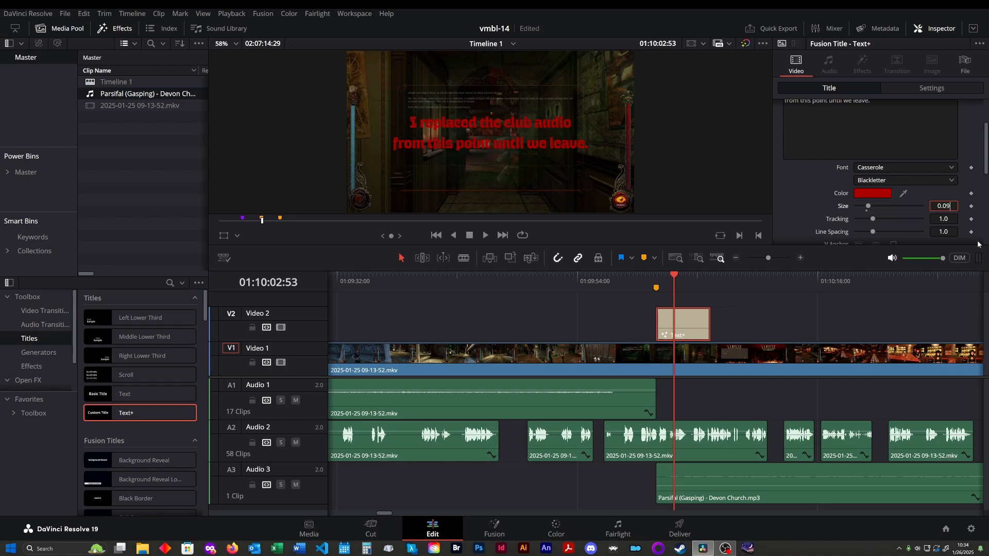
pyautogui.write('0')
pyautogui.press('Down')
pyautogui.press('Down')
pyautogui.press('Down')
pyautogui.press('Down')
pyautogui.press('Down')
pyautogui.press('Down')
pyautogui.press('Down')
pyautogui.press('Down')
pyautogui.press('Down')
pyautogui.press('Down')
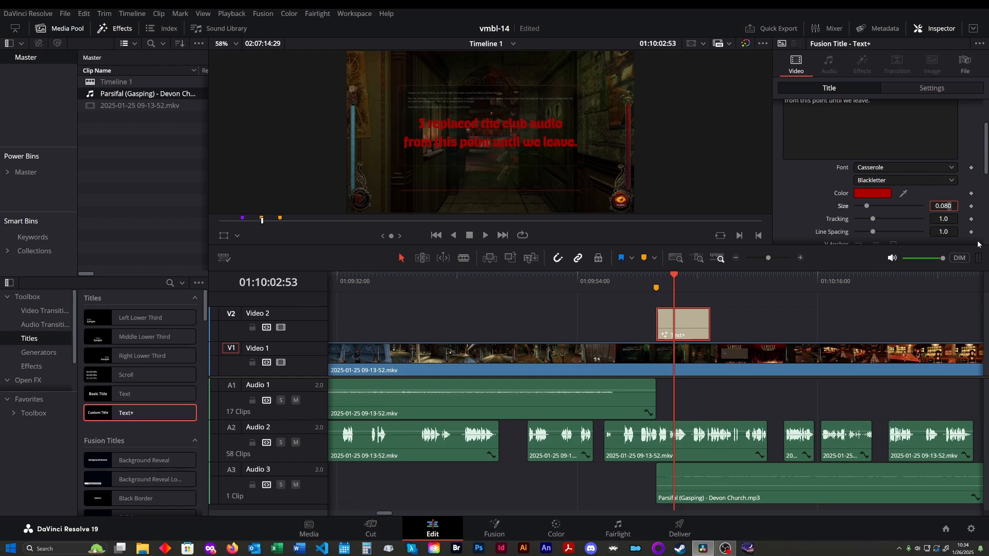
pyautogui.press('Right')
pyautogui.write('0')
pyautogui.press('Down')
pyautogui.press('Down')
pyautogui.press('Up')
pyautogui.press('Up')
pyautogui.press('Up')
pyautogui.press('Left')
pyautogui.press('Up')
pyautogui.press('Up')
pyautogui.press('Up')
pyautogui.press('Return')
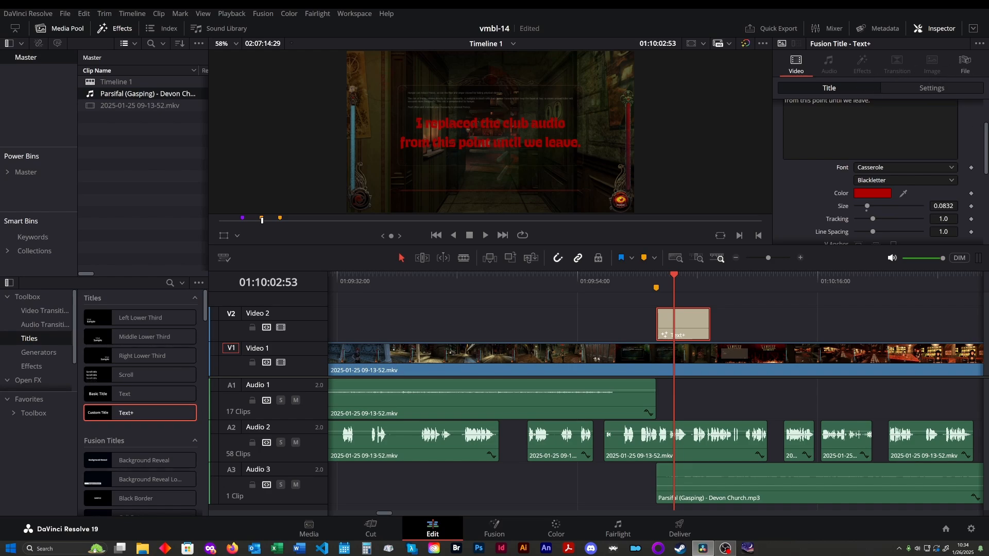
# - Lower the title in the frame by setting its transform Position Y to -393
pyautogui.click(937, 91)
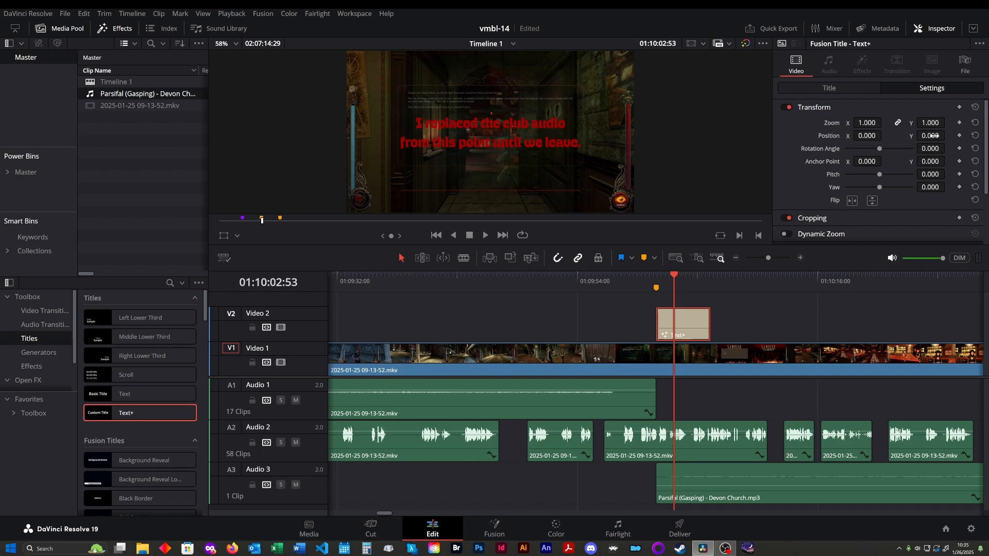
pyautogui.moveTo(931, 135)
pyautogui.mouseDown()
pyautogui.moveTo(874, 136)
pyautogui.moveTo(948, 136)
pyautogui.mouseUp()
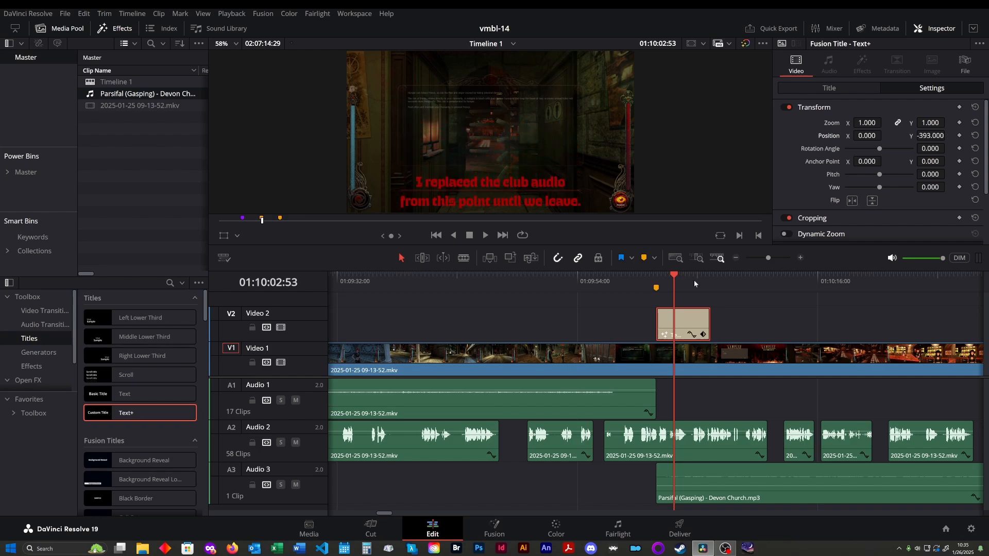
# - Return to the title's text settings and reduce its size to 0.0762
pyautogui.click(835, 88)
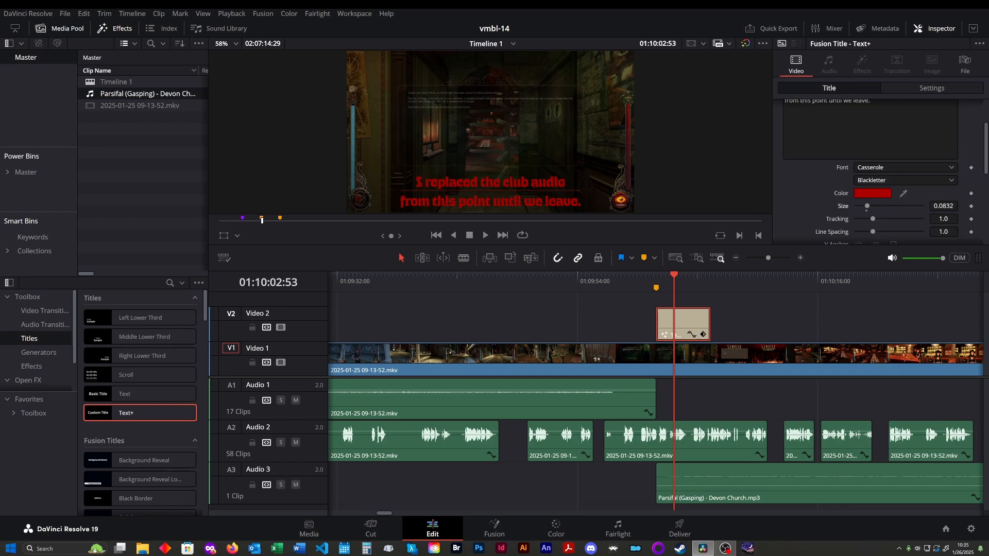
pyautogui.click(952, 206)
pyautogui.press('BackSpace')
pyautogui.write('2')
pyautogui.press('BackSpace')
pyautogui.write('0')
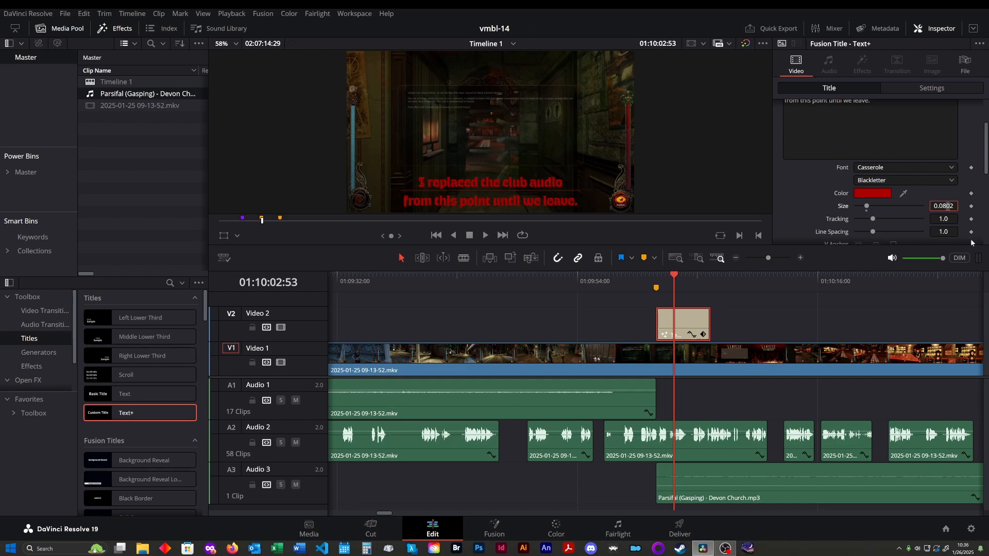
pyautogui.press('BackSpace')
pyautogui.write('6')
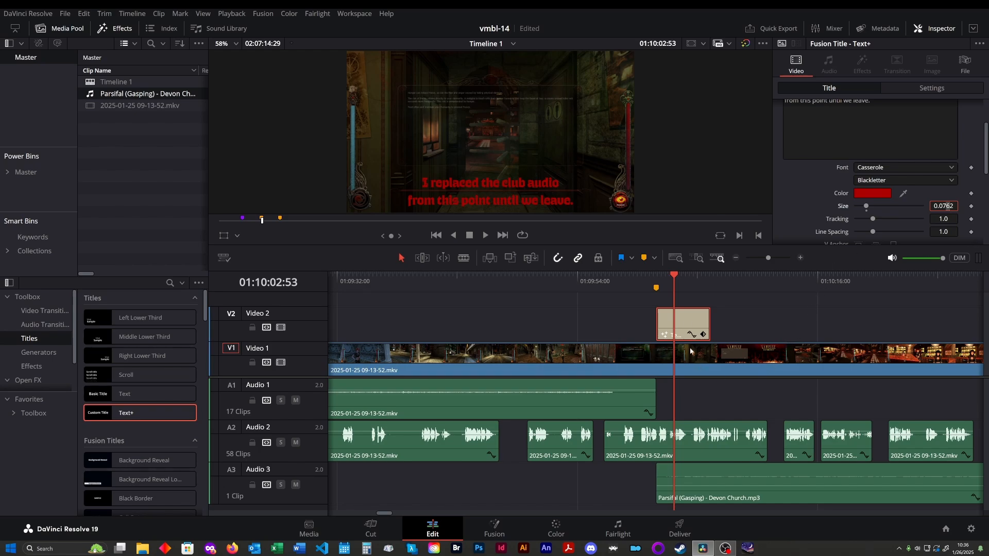
# - Play the timeline from 01:09:58:52 through the Marker 2 transition to preview the title over the footage
pyautogui.click(652, 283)
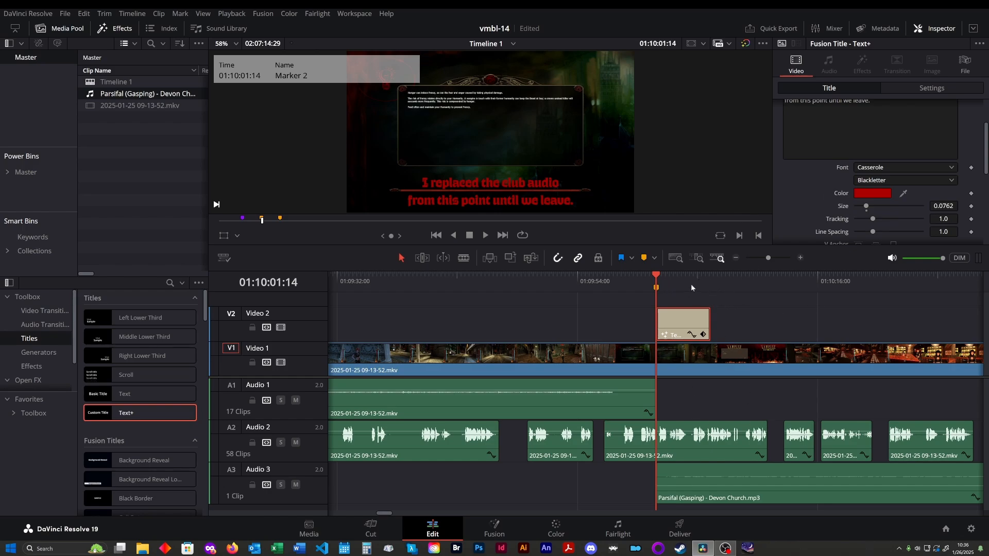
pyautogui.click(630, 277)
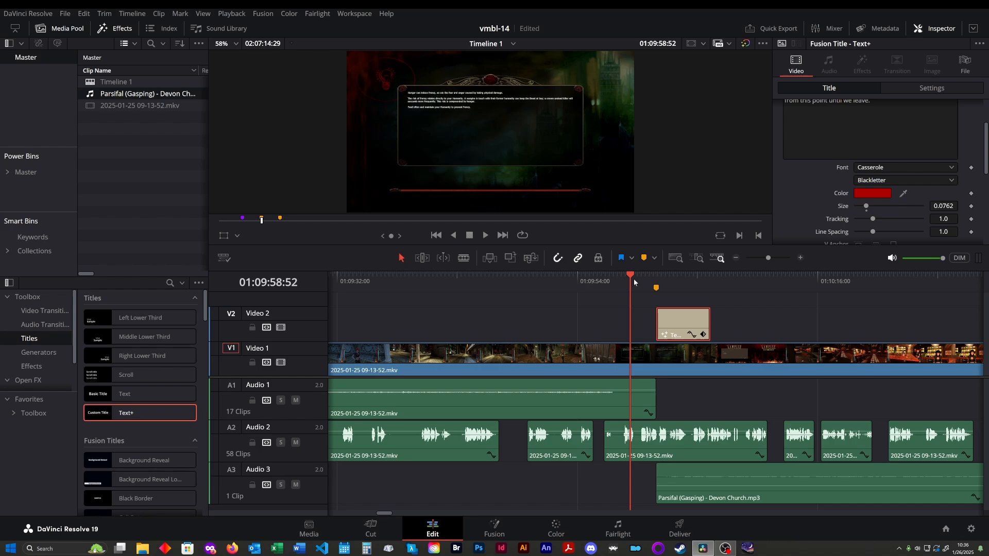
pyautogui.press('space')
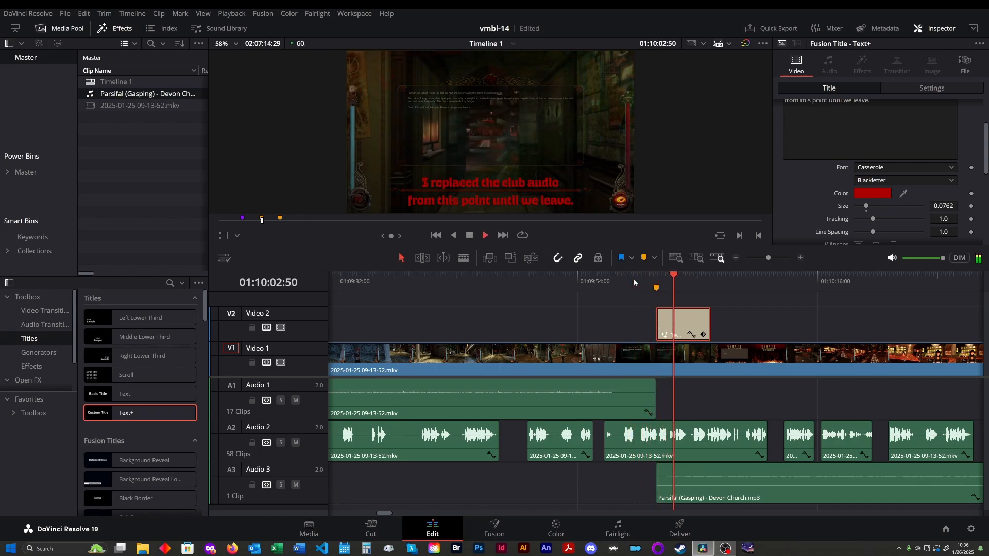
pyautogui.press('space')
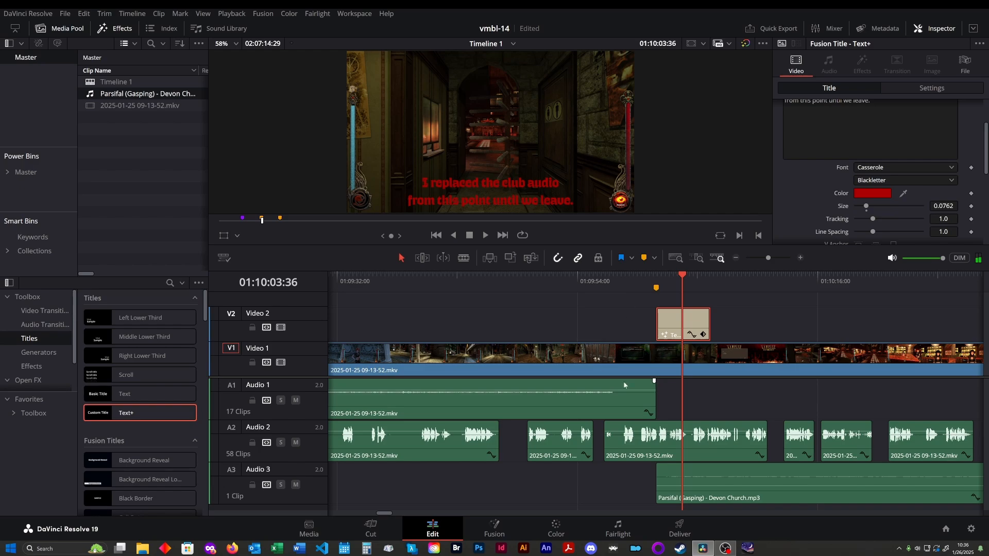
# - Shift the title clip to start about one second after Marker 2 and give it a fade-in of about one second
pyautogui.moveTo(691, 322)
pyautogui.moveTo(697, 324); pyautogui.dragTo(700, 323)
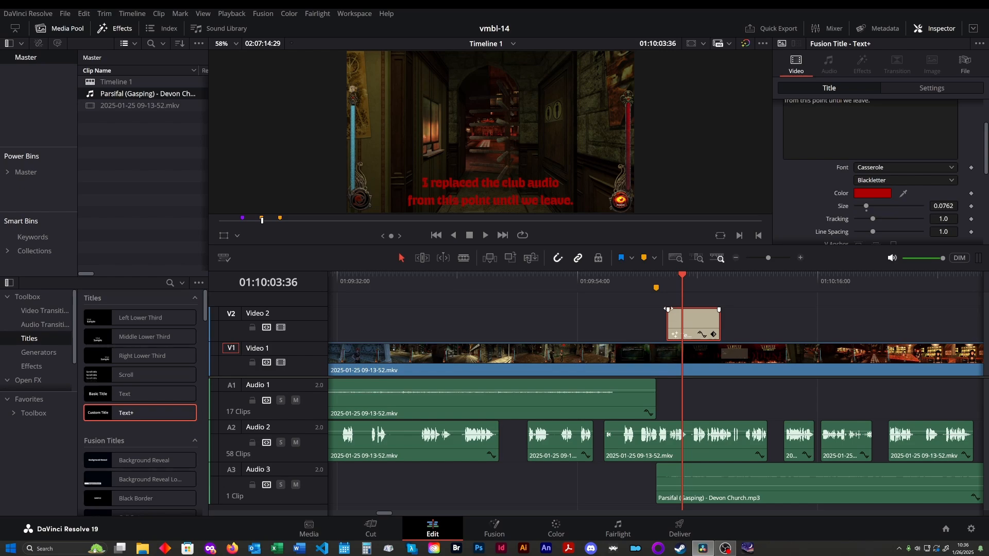
pyautogui.moveTo(668, 310); pyautogui.dragTo(677, 311)
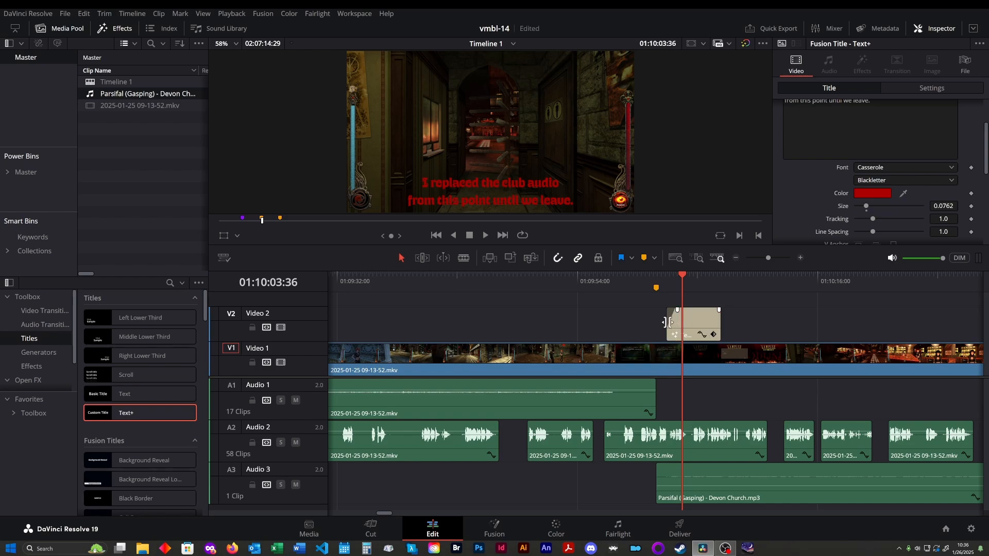
pyautogui.click(665, 280)
pyautogui.press('space')
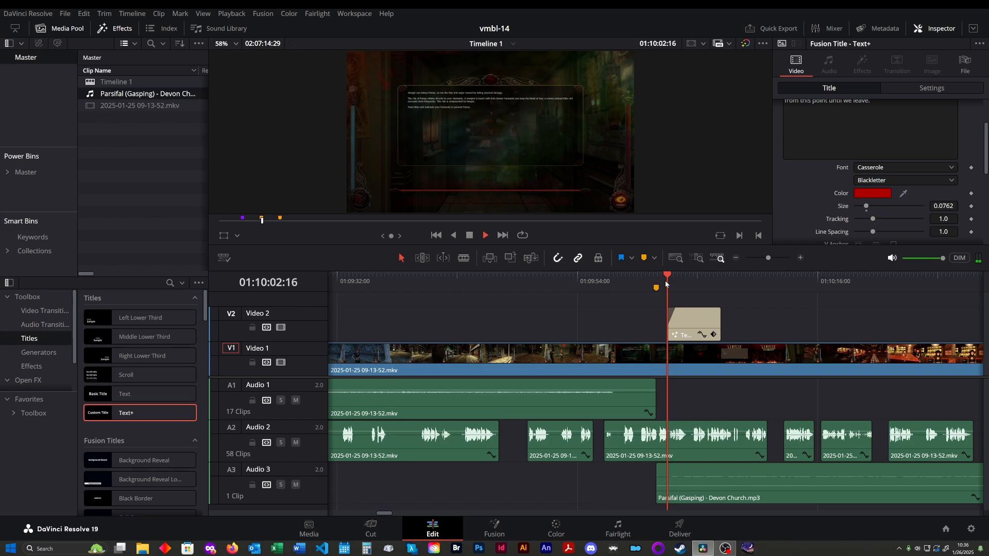
pyautogui.press('space')
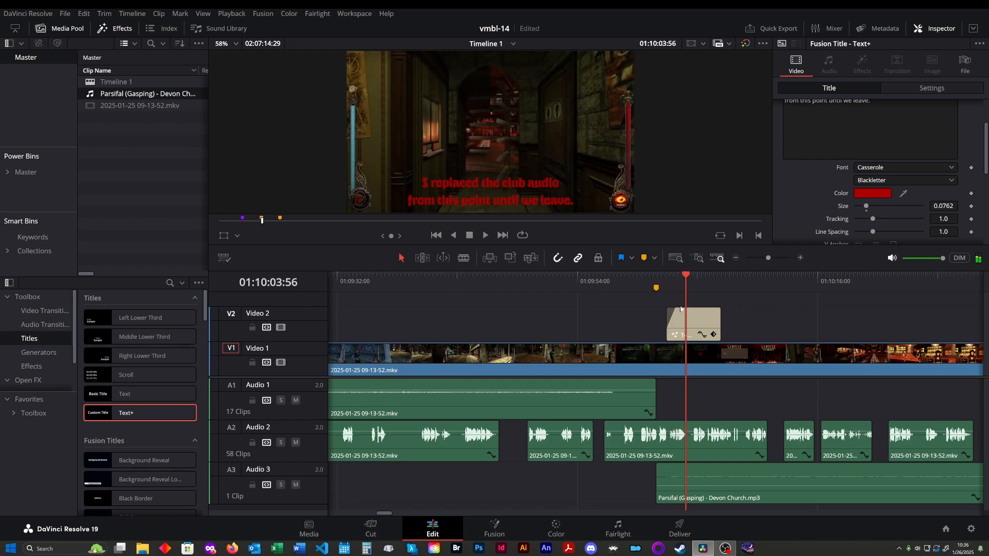
# - Remove the title's fade-in and play from Marker 2 to compare how the text appears
pyautogui.moveTo(680, 311)
pyautogui.mouseDown()
pyautogui.moveTo(665, 309)
pyautogui.moveTo(657, 282)
pyautogui.mouseUp()
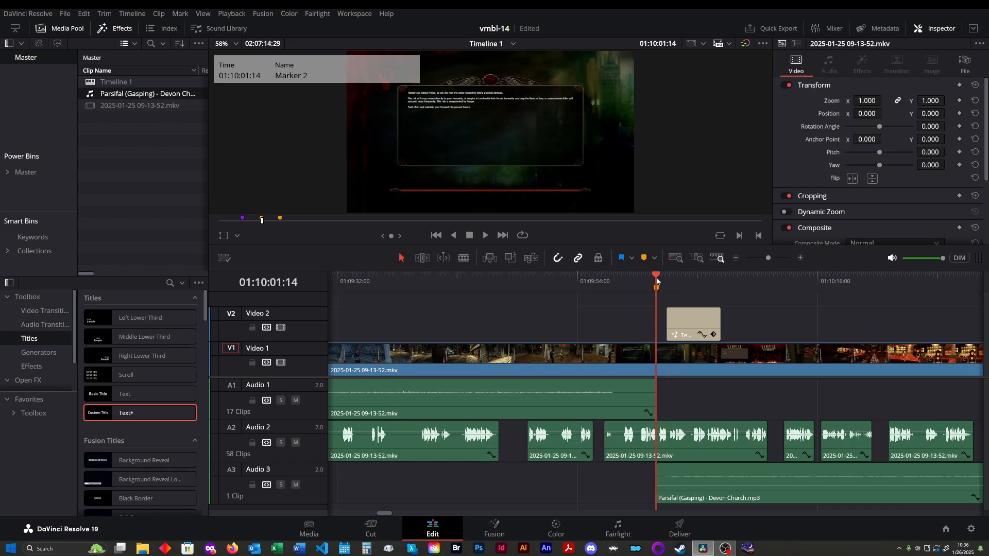
pyautogui.press('space')
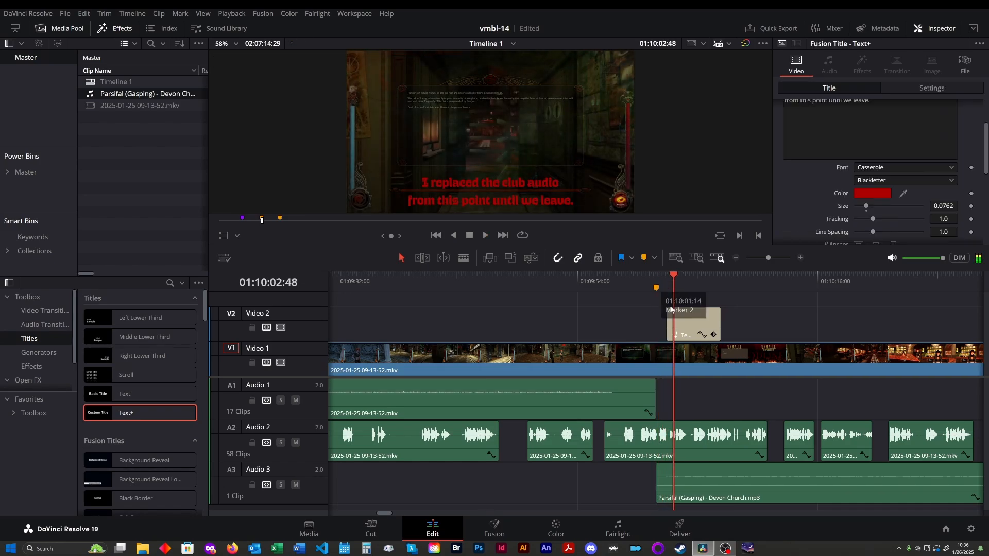
pyautogui.press('space')
# - Add a fade-in of about one second at the title's start and replay the section around Marker 2
pyautogui.moveTo(669, 309); pyautogui.dragTo(678, 310)
pyautogui.click(661, 279)
pyautogui.press('space')
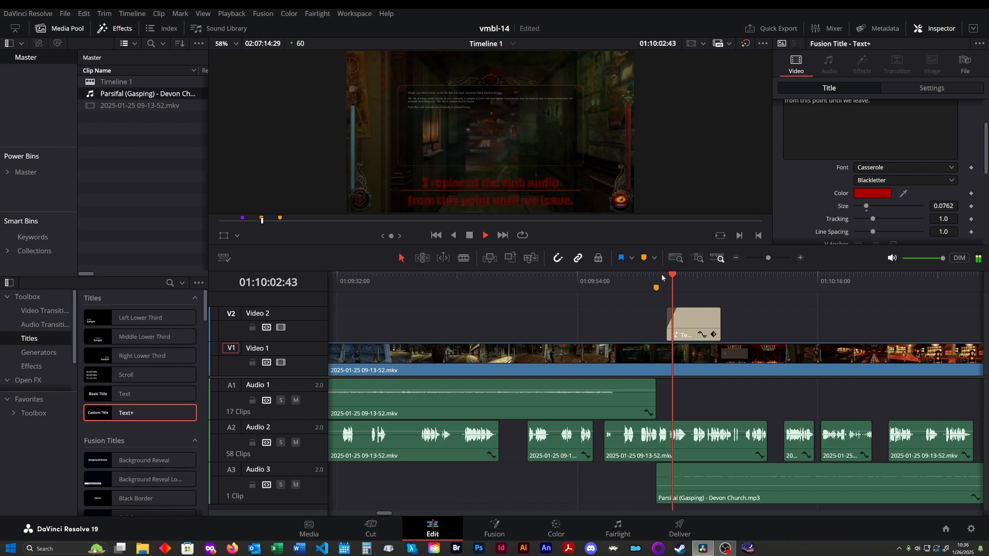
pyautogui.click(644, 277)
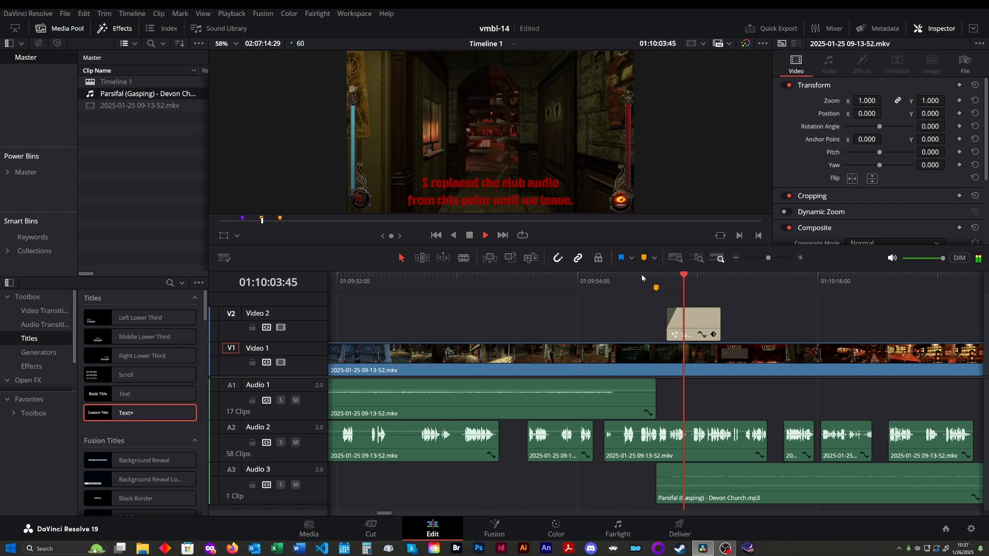
pyautogui.press('space')
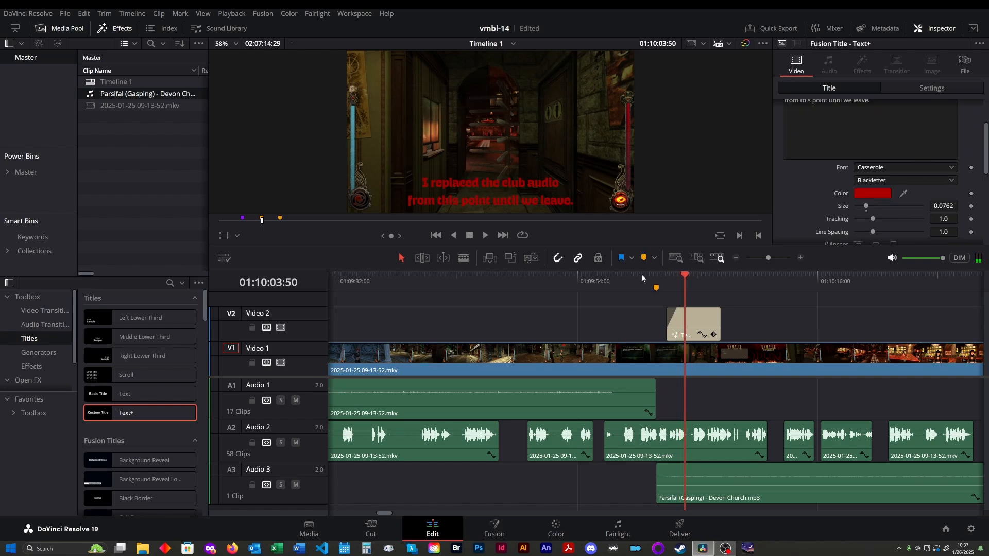
pyautogui.click(641, 274)
pyautogui.press('space')
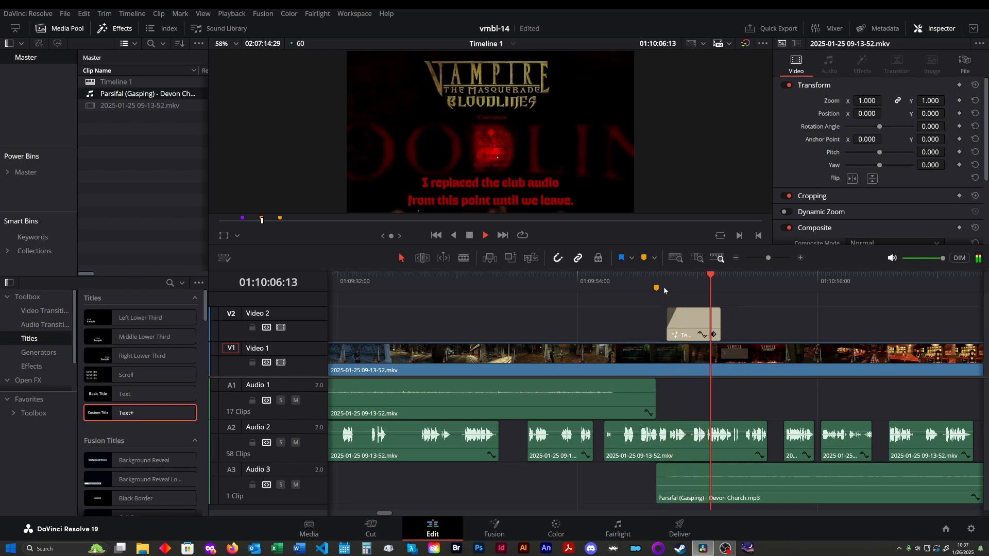
pyautogui.press('space')
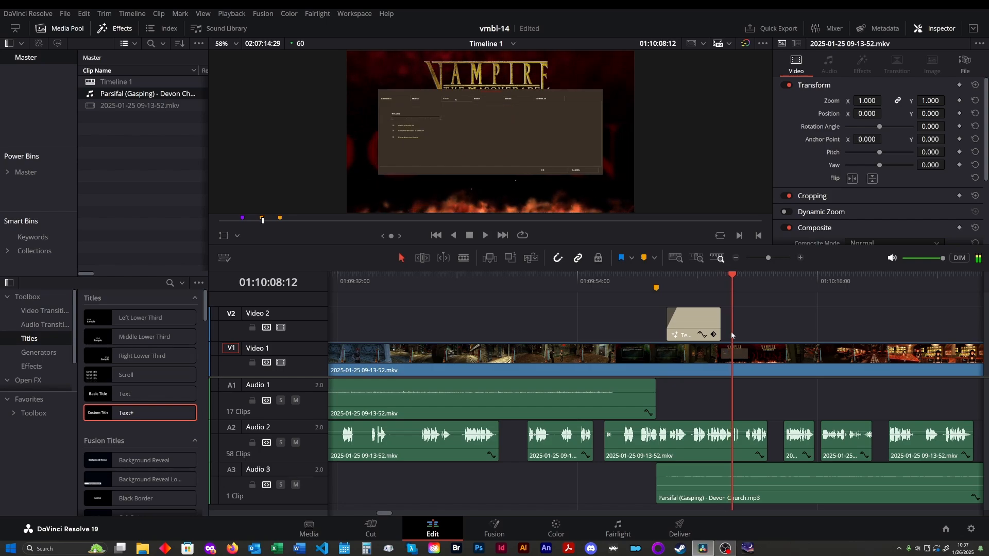
# - Extend the title clip's end to about 01:10:08 with a fade-out of about one second, previewing the result
pyautogui.click(721, 320)
pyautogui.moveTo(723, 320)
pyautogui.mouseDown()
pyautogui.moveTo(733, 310)
pyautogui.moveTo(721, 309)
pyautogui.moveTo(733, 309)
pyautogui.moveTo(719, 309)
pyautogui.mouseUp()
pyautogui.click(651, 276)
pyautogui.press('space')
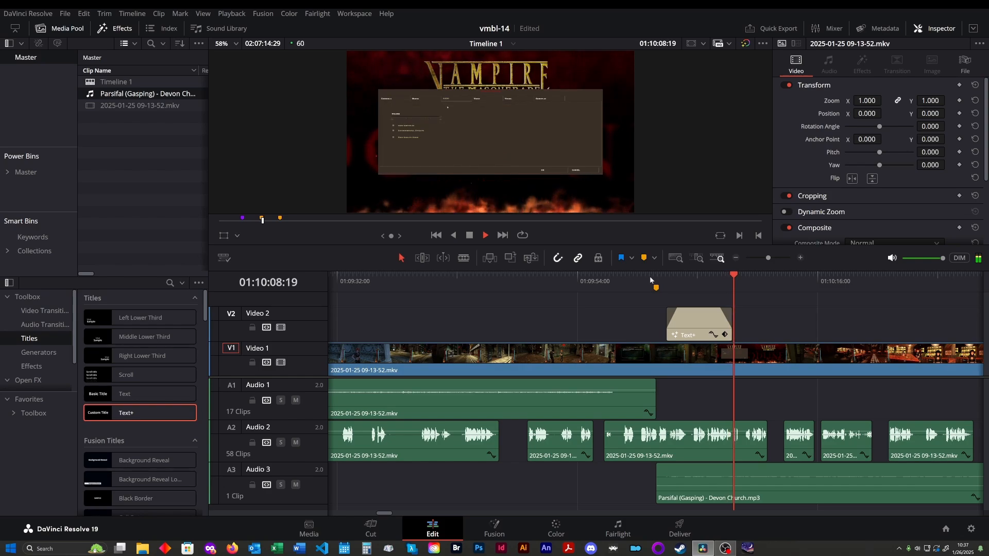
pyautogui.press('space')
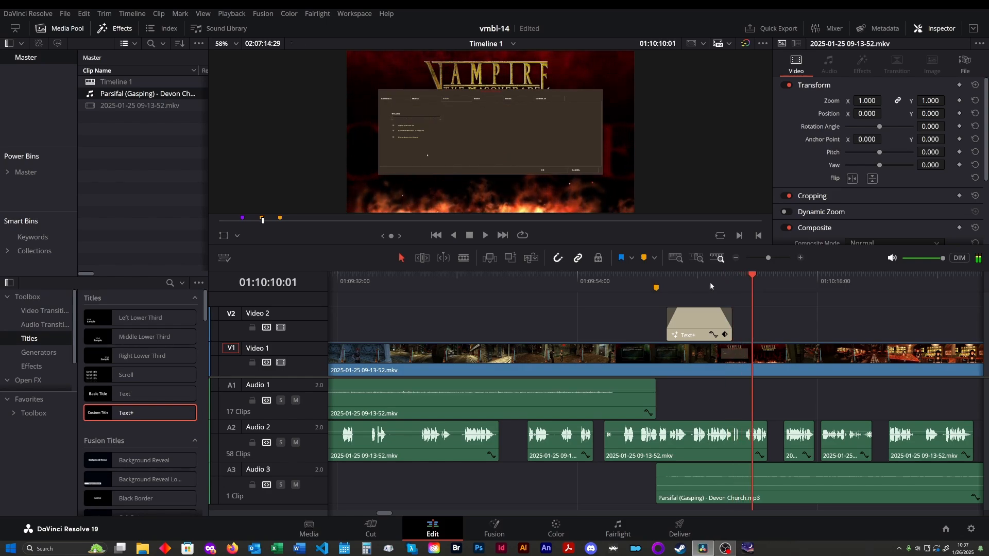
pyautogui.click(710, 283)
pyautogui.press('space')
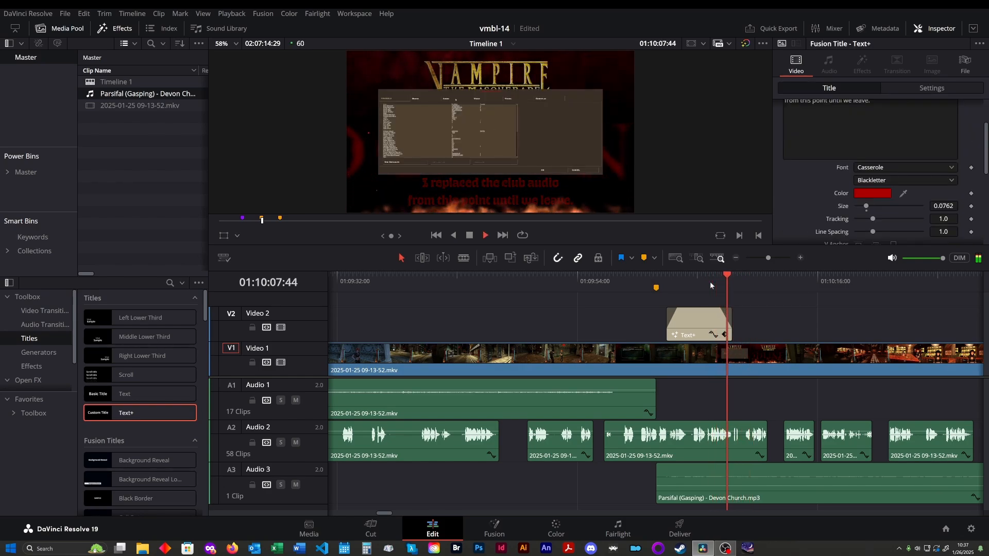
pyautogui.press('space')
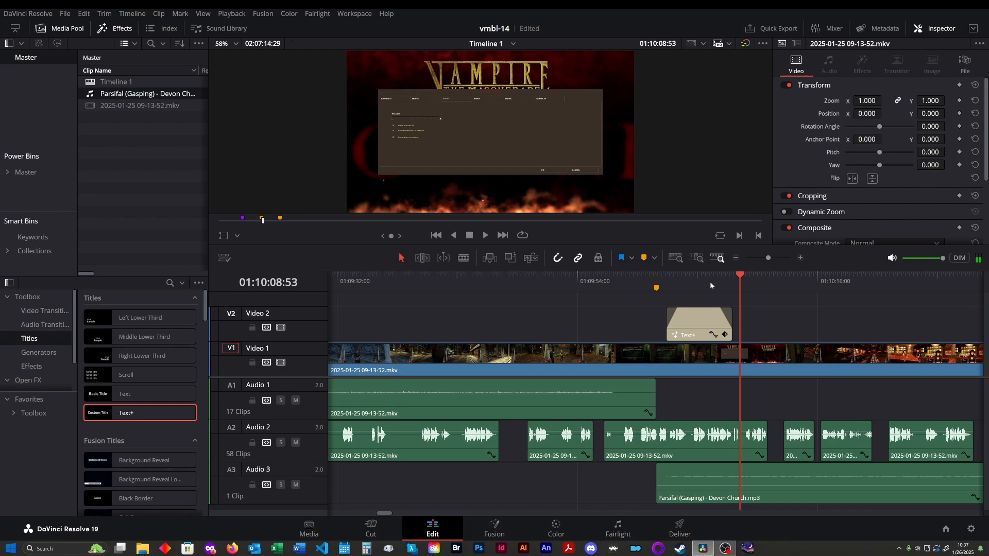
# - Try trimming the end of the title clip slightly earlier in small amounts
pyautogui.scroll(3, 704, 351)
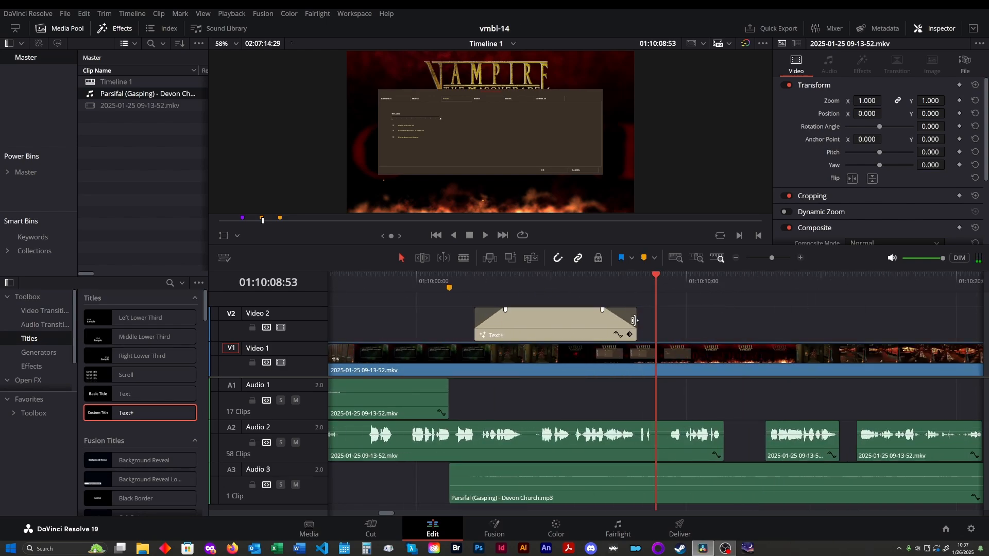
pyautogui.moveTo(635, 320); pyautogui.dragTo(626, 320)
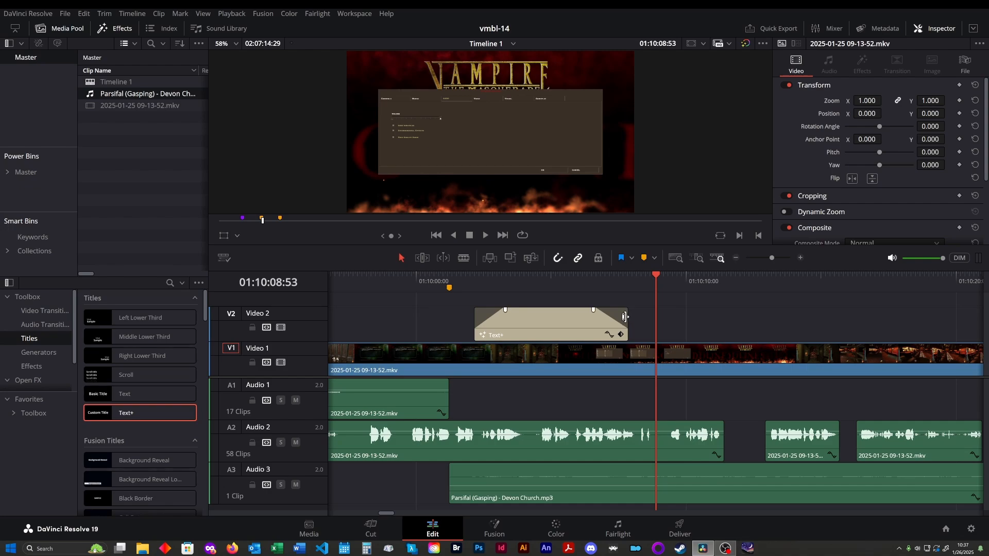
pyautogui.moveTo(629, 318); pyautogui.dragTo(623, 316)
pyautogui.moveTo(618, 315); pyautogui.dragTo(615, 314)
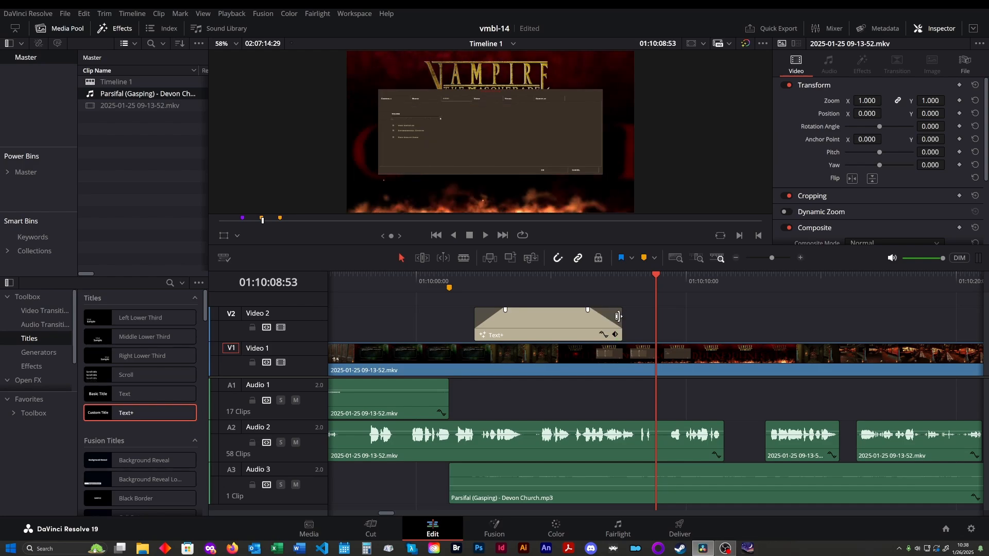
# - Extend the title clip's end to the playhead at 01:10:08:53 and play the title from Marker 2
pyautogui.click(617, 317)
pyautogui.moveTo(617, 317); pyautogui.dragTo(648, 323)
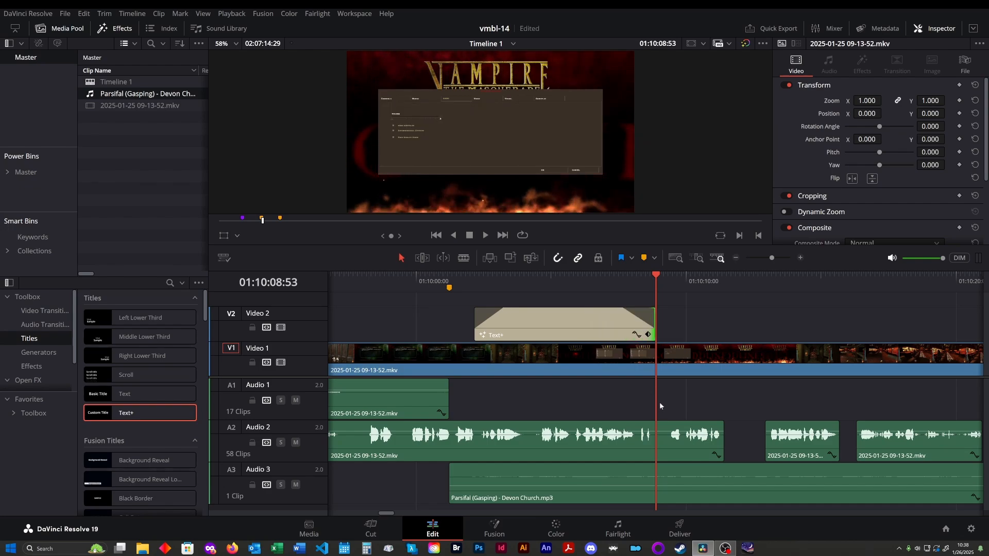
pyautogui.click(450, 289)
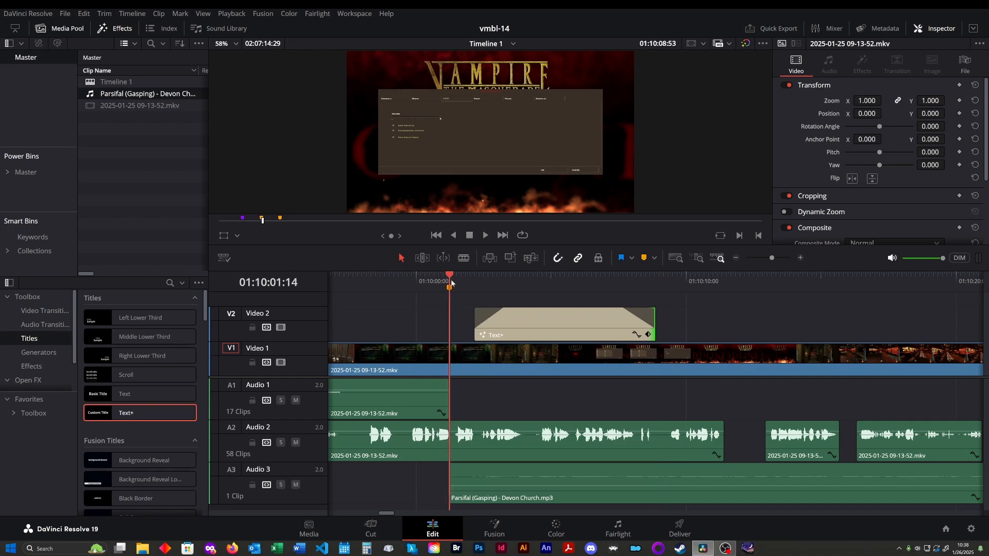
pyautogui.press('space')
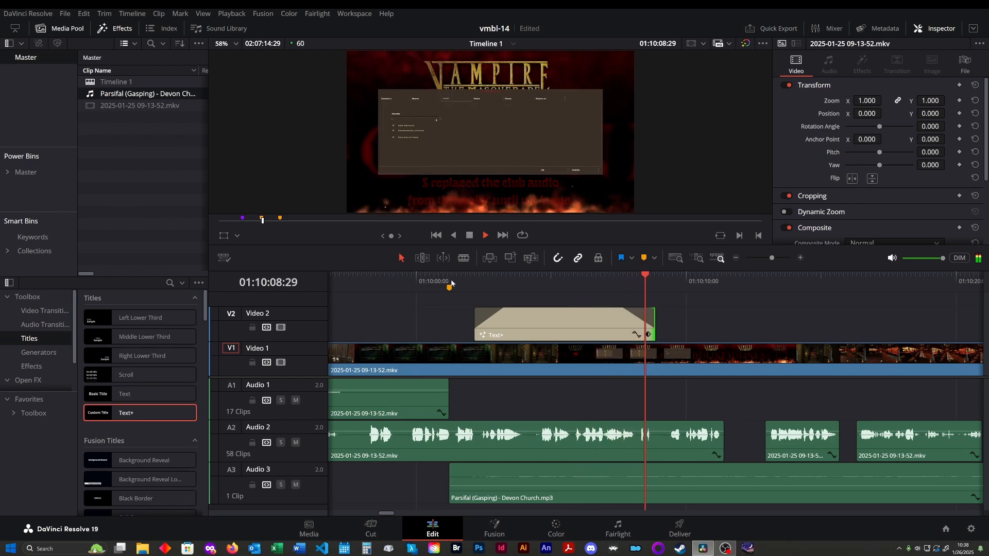
pyautogui.press('space')
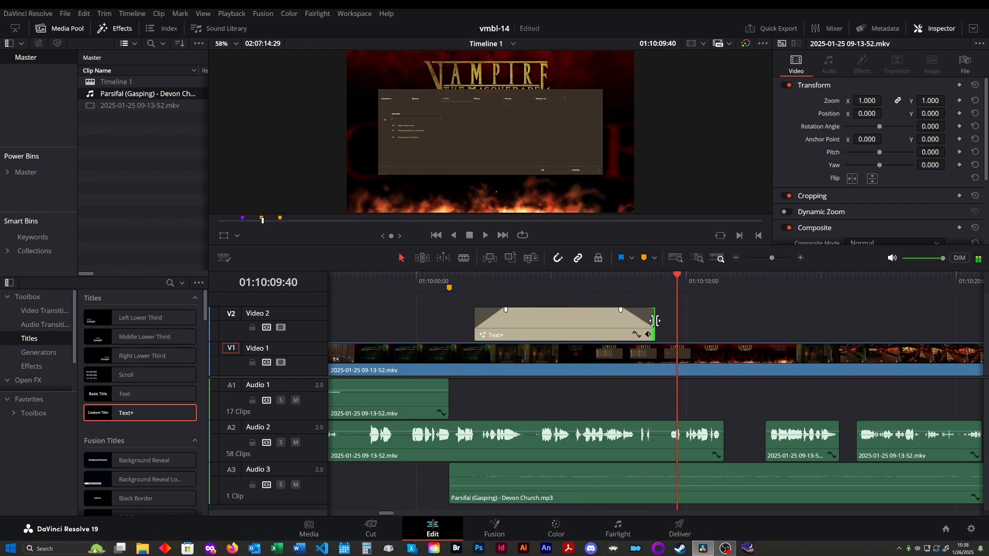
# - Lengthen the title clip so it ends just before 01:10:09:40, and play it through to its end
pyautogui.moveTo(654, 326); pyautogui.dragTo(668, 327)
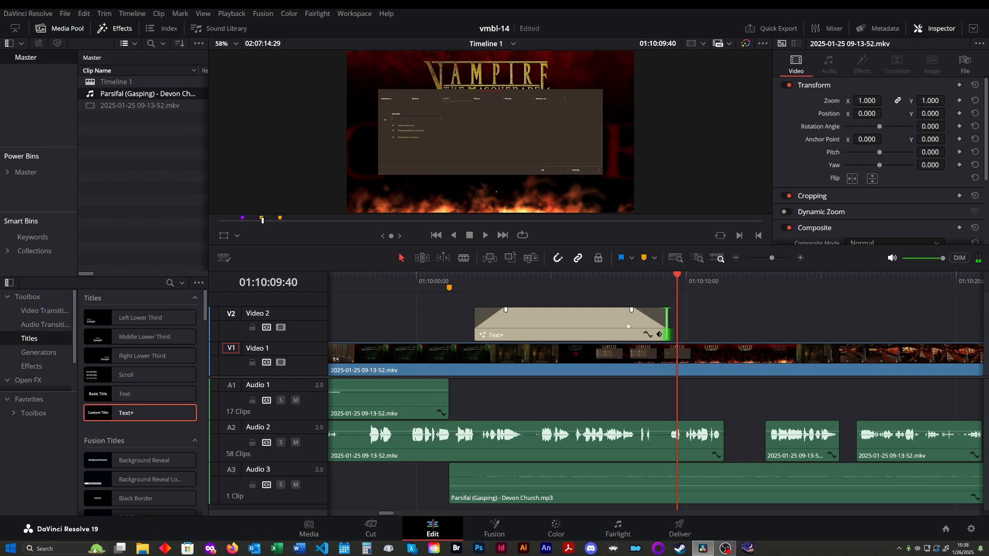
pyautogui.click(471, 285)
pyautogui.press('space')
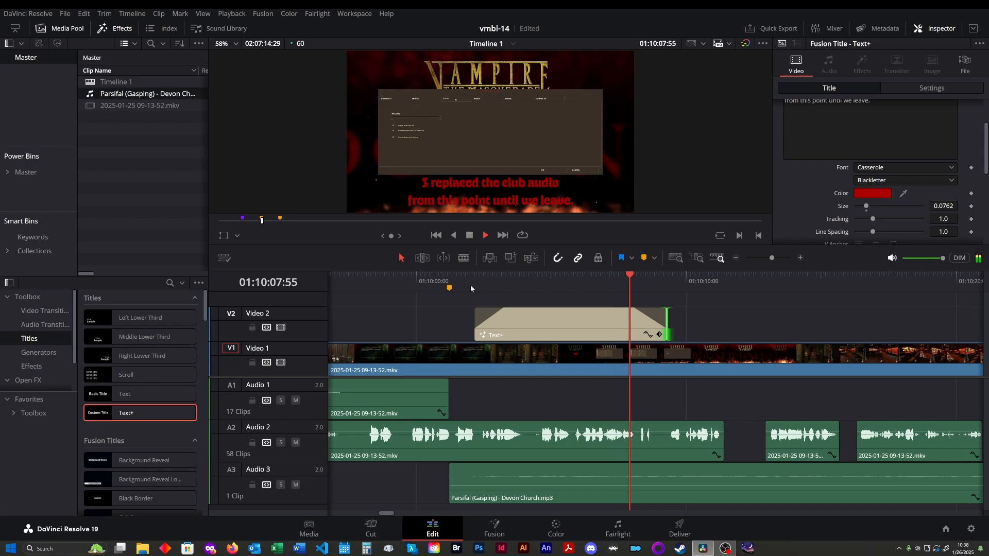
pyautogui.press('space')
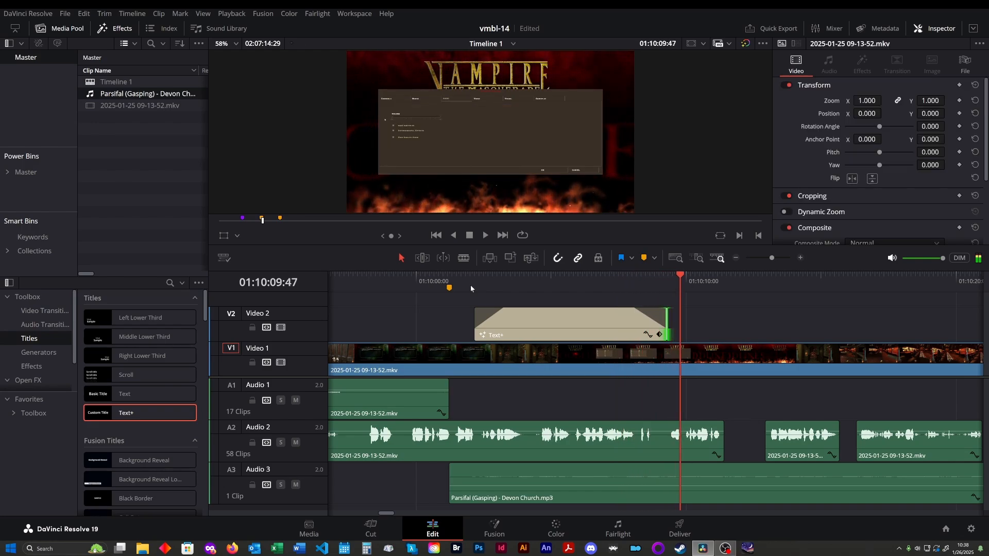
# - Replay the timeline from 01:10:01:50 past the end of the title to check both fades
pyautogui.click(470, 279)
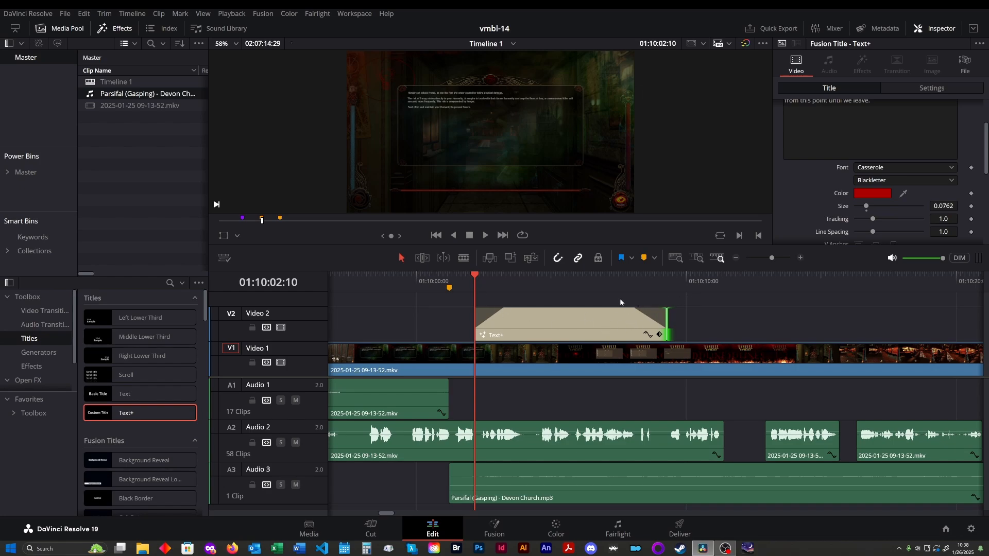
pyautogui.click(734, 306)
pyautogui.moveTo(473, 275); pyautogui.dragTo(465, 276)
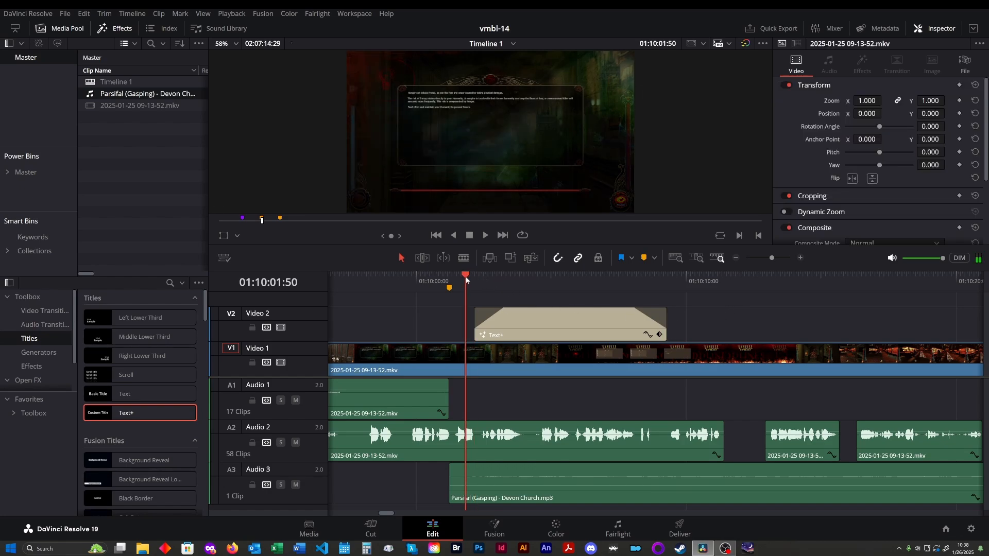
pyautogui.press('space')
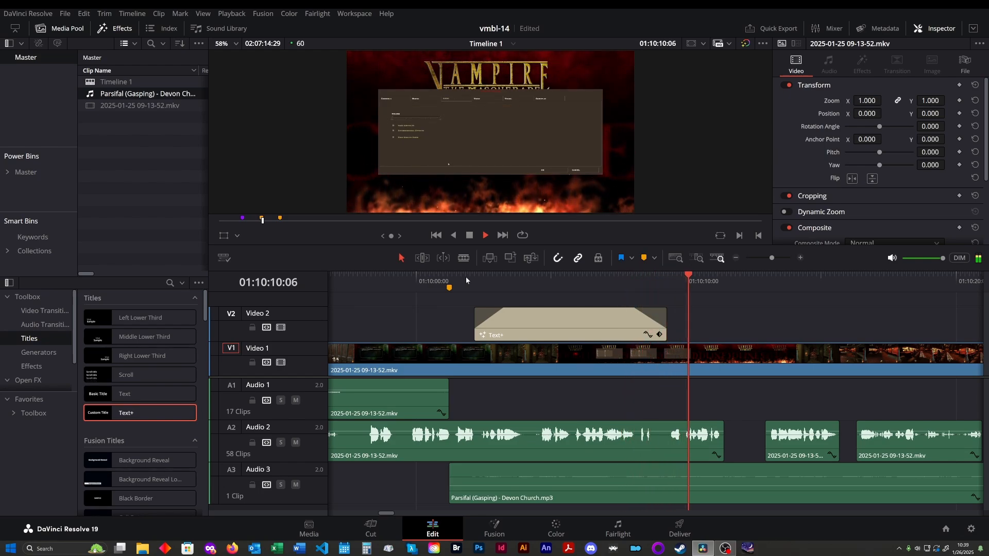
pyautogui.press('space')
# - Park the playhead on the title at 01:10:04:31 and reduce its text size to 0.0592
pyautogui.click(467, 278)
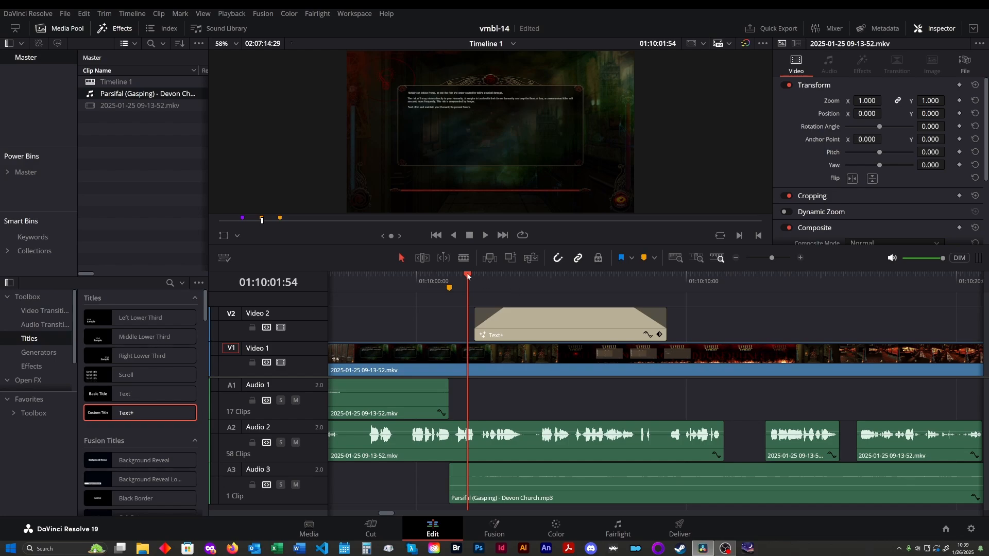
pyautogui.moveTo(468, 275); pyautogui.dragTo(538, 275)
pyautogui.click(577, 315)
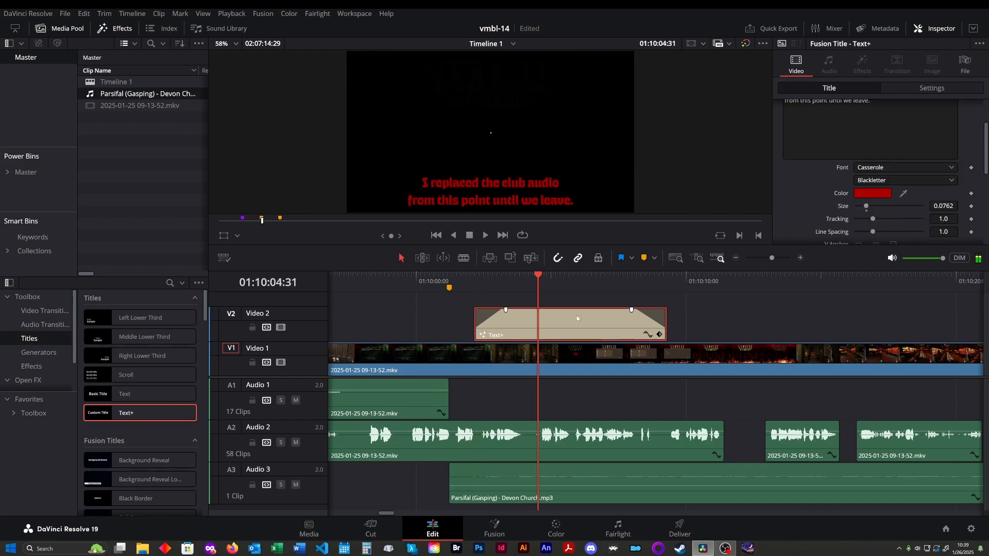
pyautogui.click(943, 206)
pyautogui.press('Down')
pyautogui.press('Down')
pyautogui.press('Down')
pyautogui.press('Down')
pyautogui.press('Down')
pyautogui.press('Down')
pyautogui.press('Down')
pyautogui.press('Down')
pyautogui.press('Down')
pyautogui.press('Down')
pyautogui.press('Down')
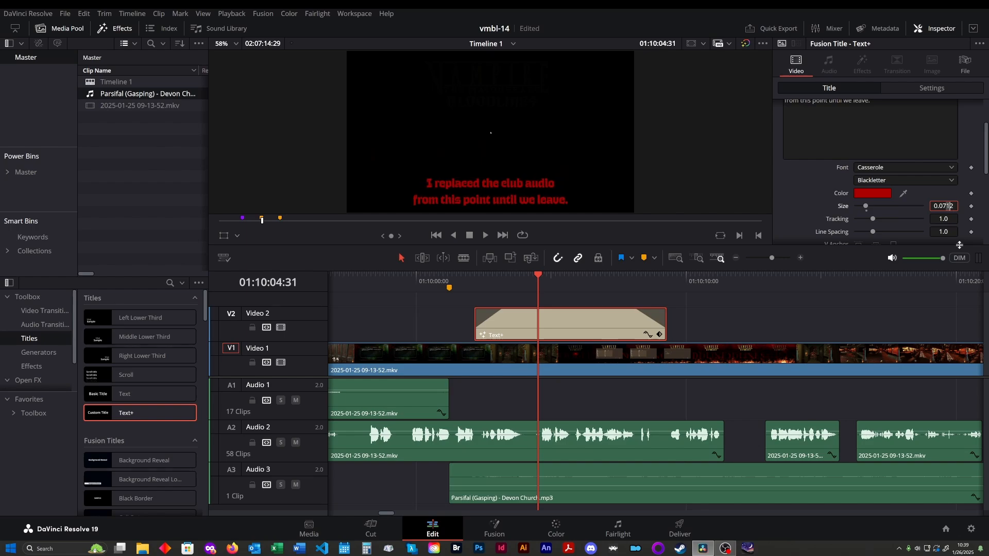
pyautogui.press('Down')
pyautogui.press('Down')
pyautogui.press('Down')
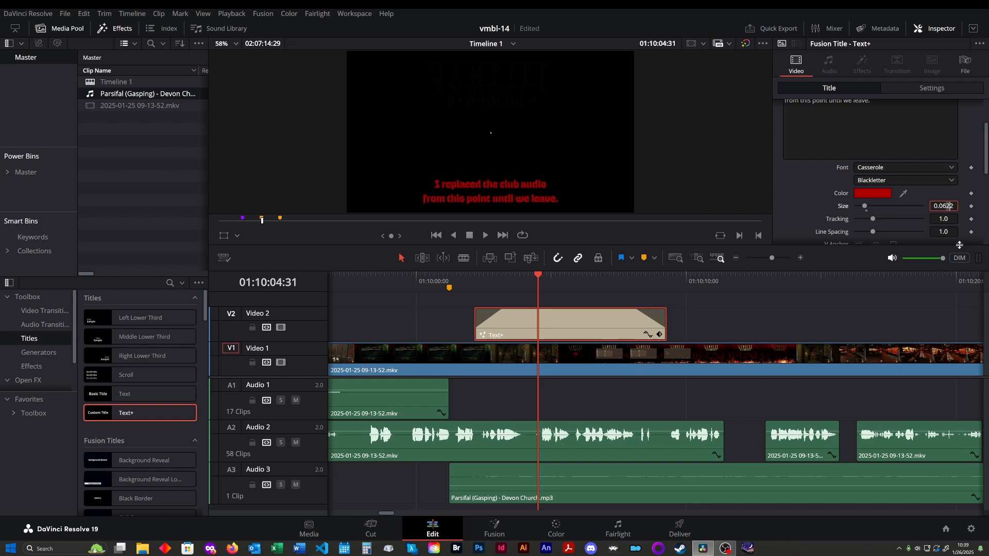
pyautogui.press('Down')
pyautogui.press('Up')
pyautogui.press('Down')
pyautogui.press('Down')
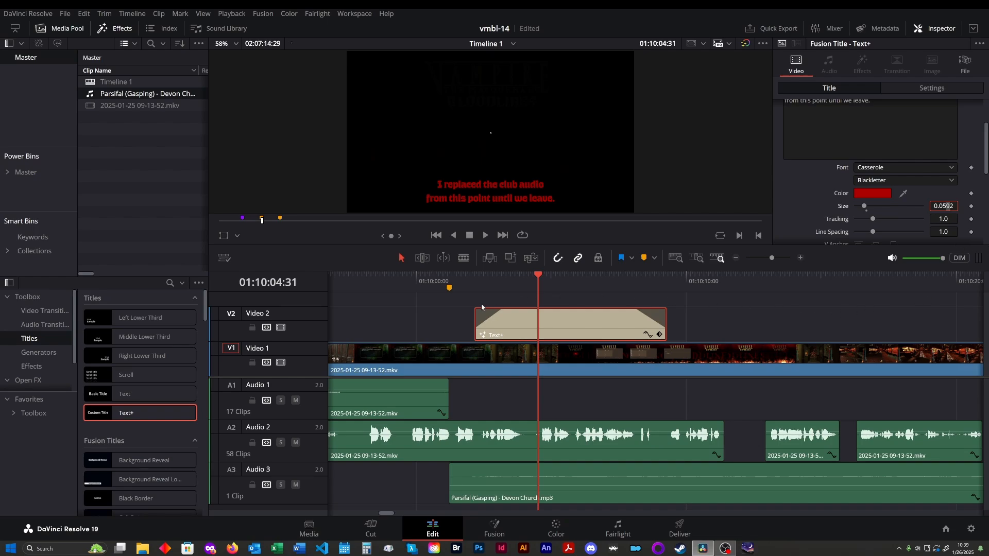
# - Add a Zoom keyframe to the title at its start, 01:10:02:10, and save the project
pyautogui.click(456, 311)
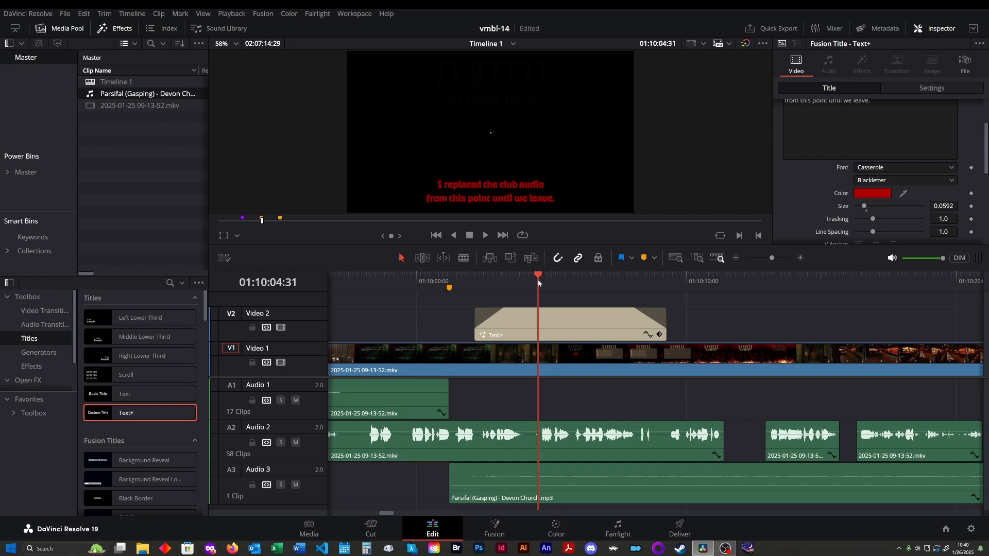
pyautogui.moveTo(538, 282); pyautogui.dragTo(478, 283)
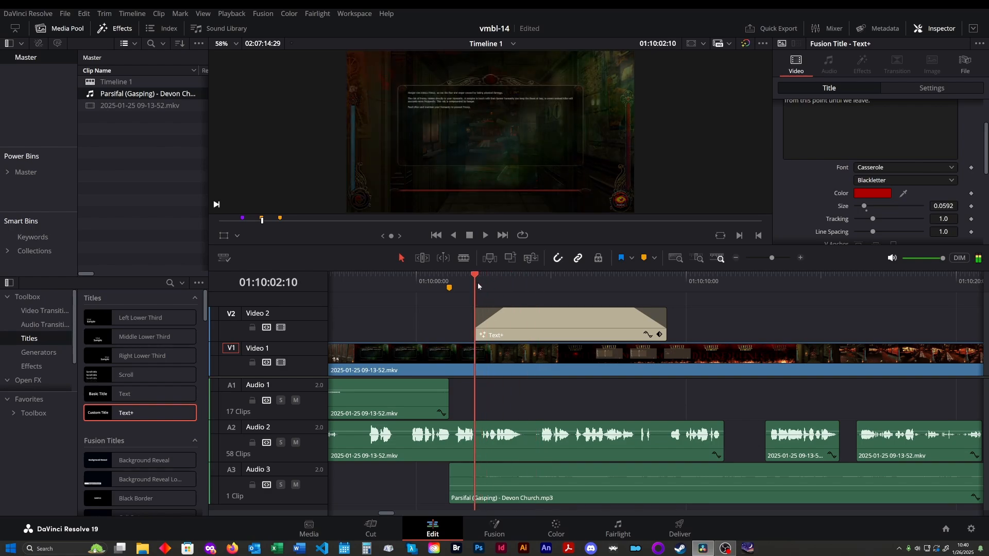
pyautogui.click(542, 325)
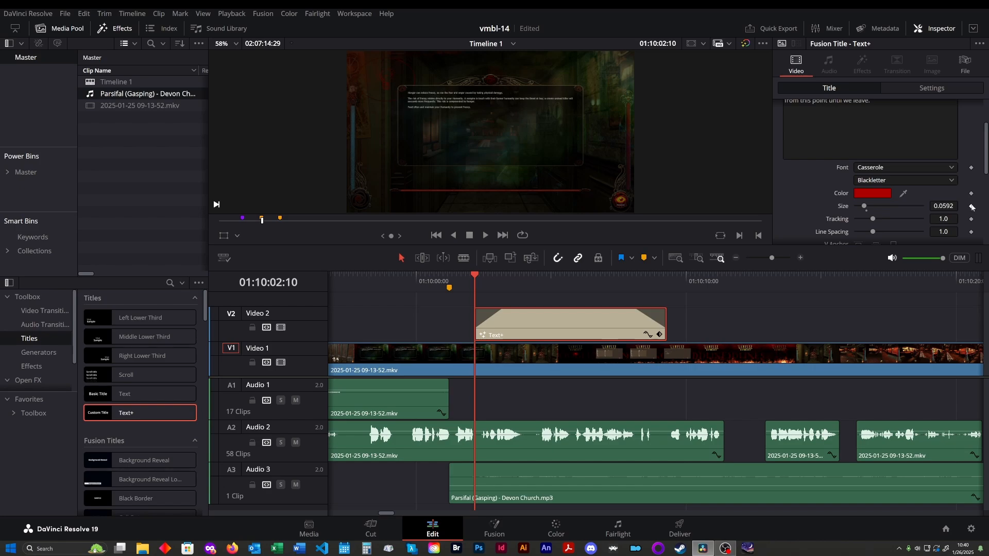
pyautogui.click(937, 90)
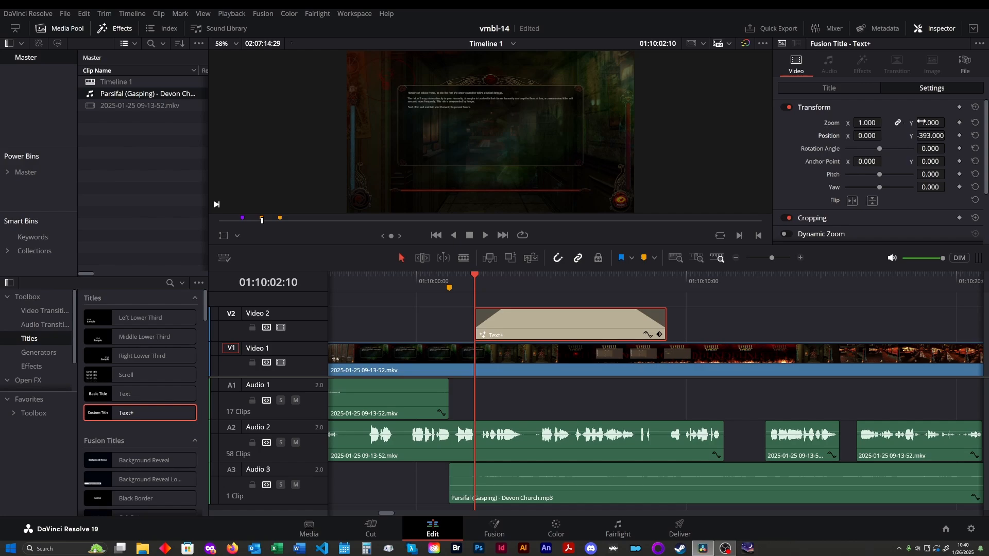
pyautogui.click(960, 122)
pyautogui.hotkey('ctrl', 's')
# - Keyframe the title's linked Zoom at 1.100 at its end, 01:10:09:18, and play the animation from the first keyframe
pyautogui.moveTo(606, 283); pyautogui.dragTo(663, 286)
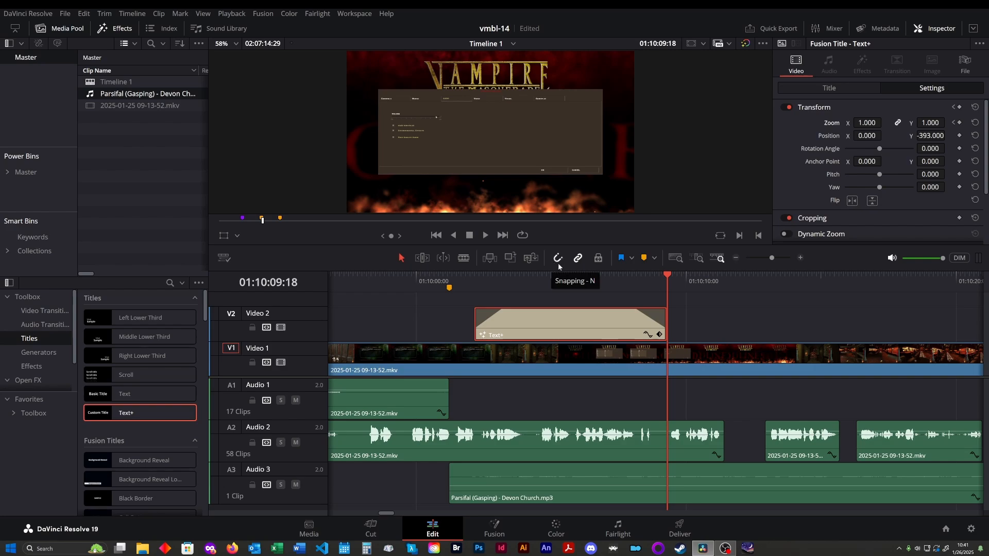
pyautogui.moveTo(665, 283); pyautogui.dragTo(663, 283)
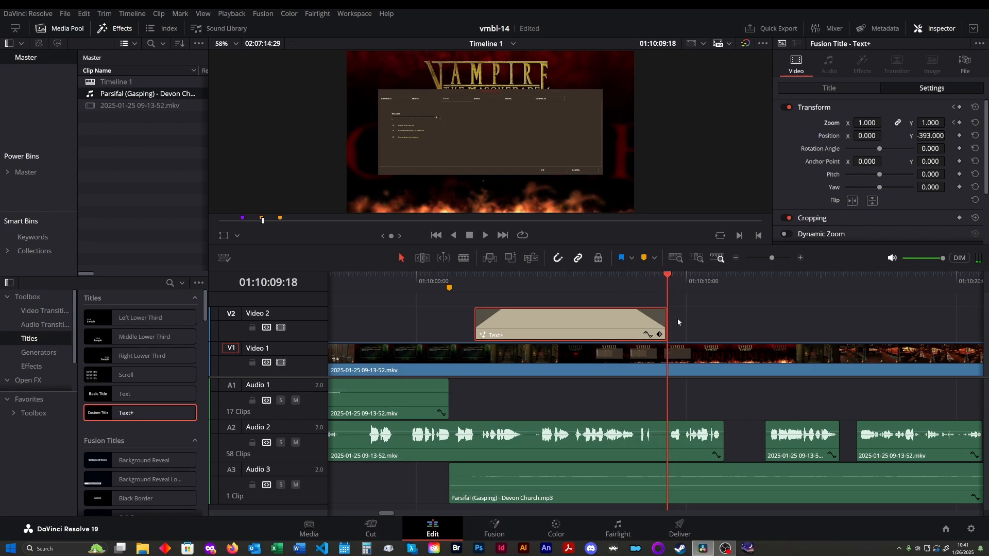
pyautogui.click(960, 123)
pyautogui.click(898, 123)
pyautogui.press('Right')
pyautogui.click(953, 124)
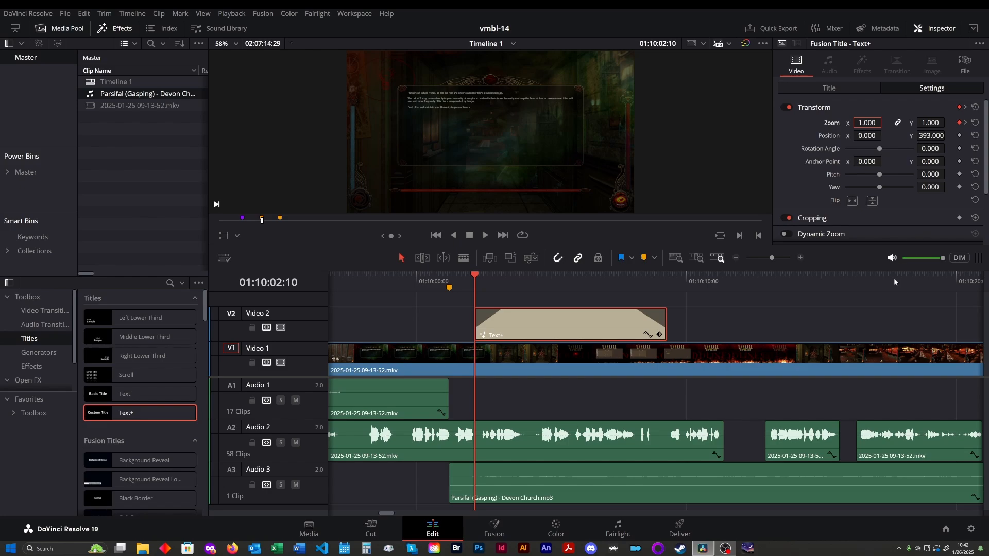
pyautogui.press('space')
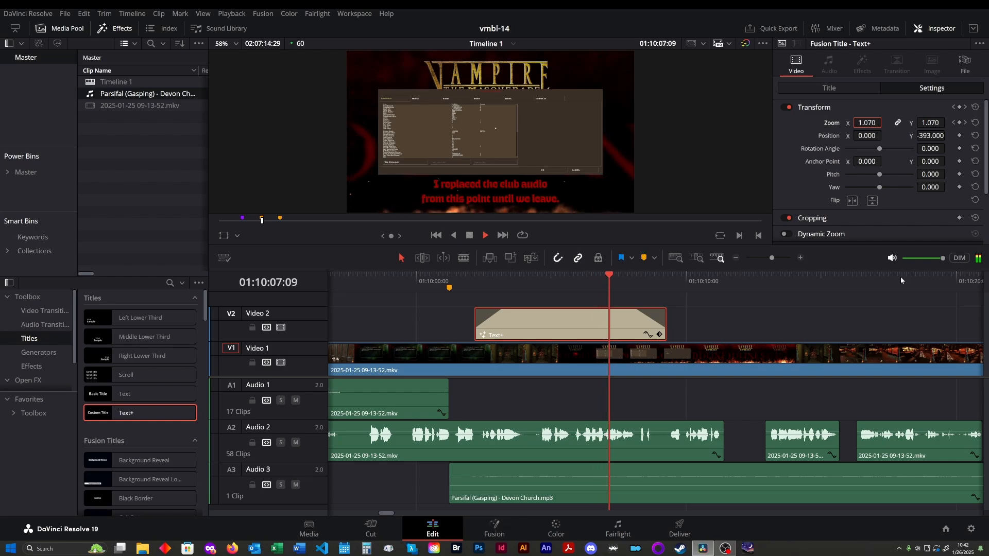
# - Raise the title's Zoom to 1.200 at its end keyframe
pyautogui.click(954, 124)
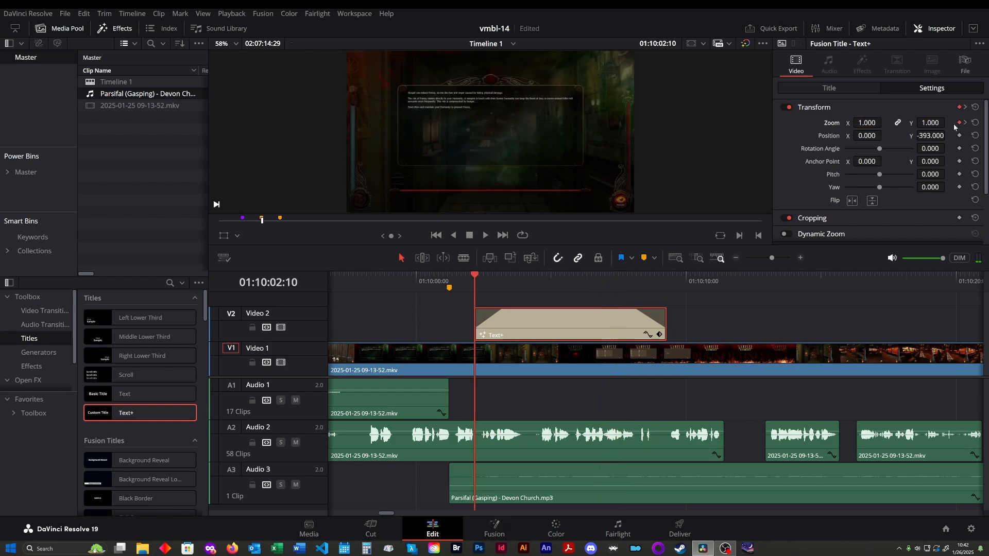
pyautogui.click(966, 124)
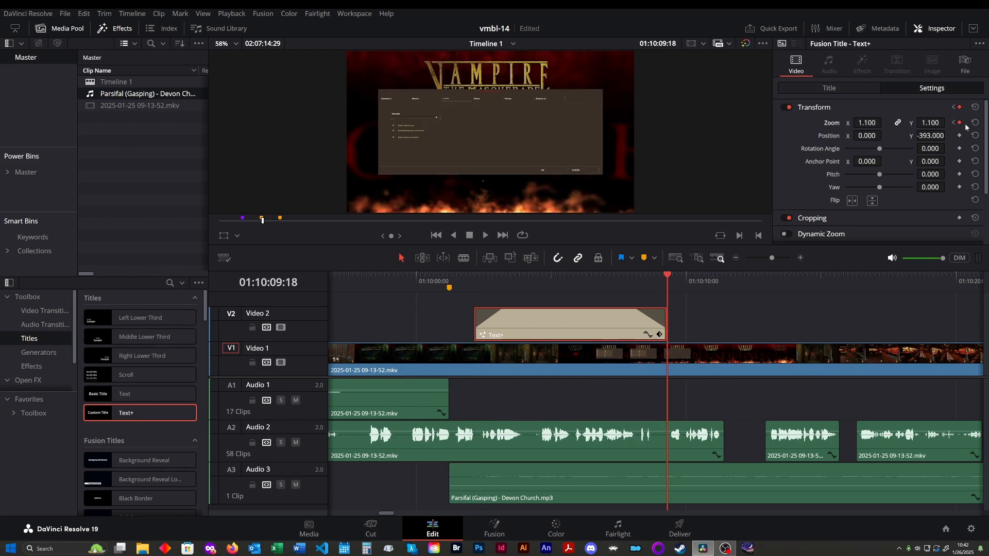
pyautogui.click(936, 122)
pyautogui.write('1.101')
# - Play the title's zoom from its first keyframe, save the project and replay it from Marker 2
pyautogui.click(953, 122)
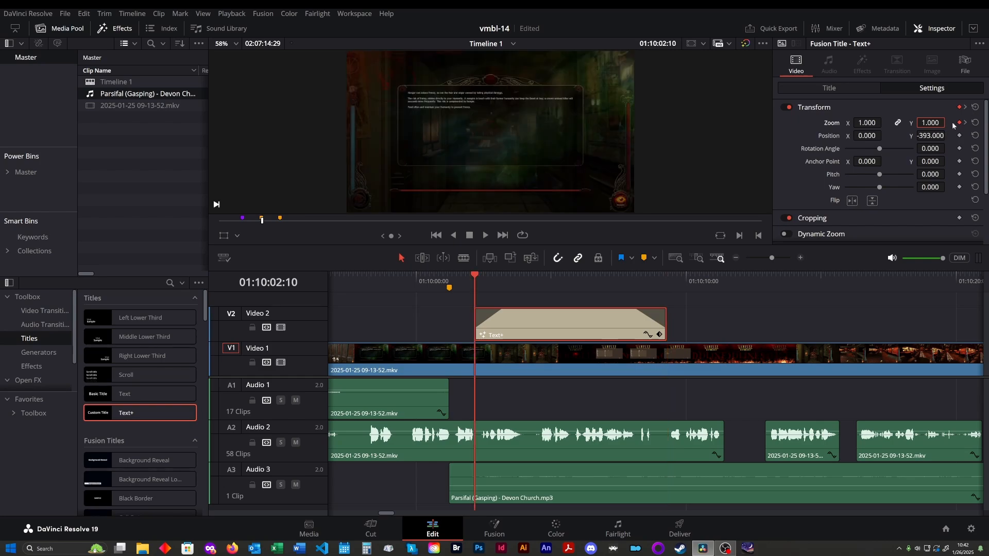
pyautogui.press('space')
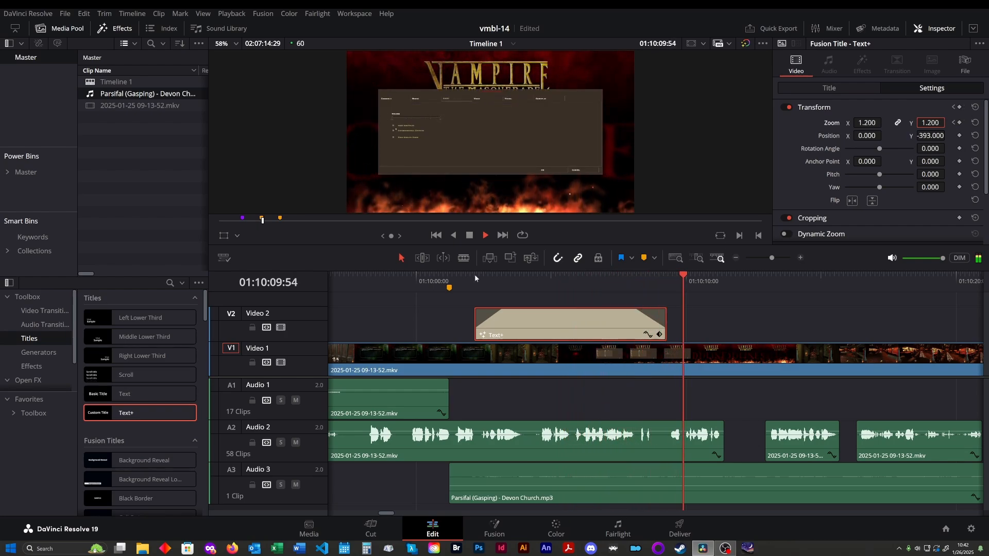
pyautogui.press('space')
pyautogui.click(452, 285)
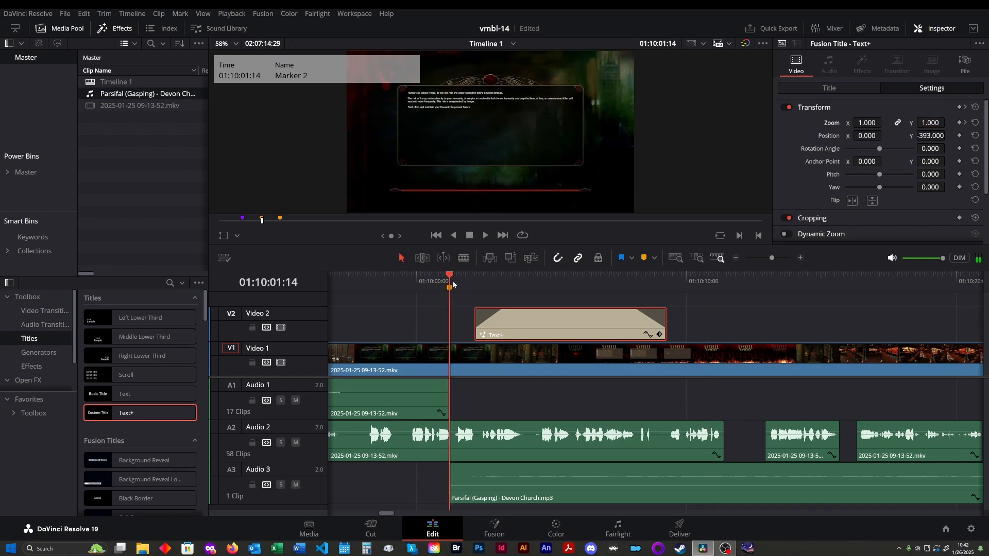
pyautogui.hotkey('ctrl', 's')
pyautogui.press('space')
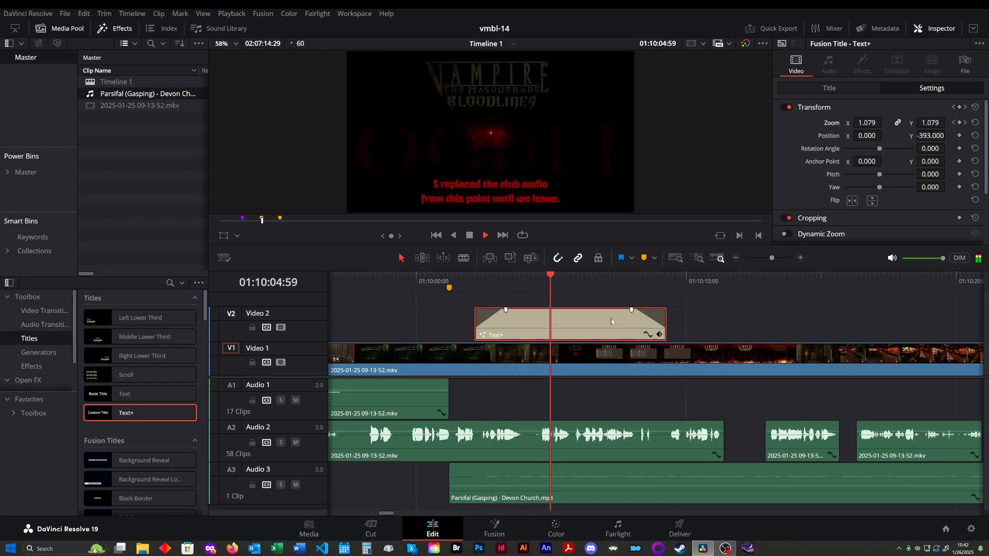
# - Trim the title clip's start to 01:10:02:44 and play it from 01:10:01:32 through its end
pyautogui.click(457, 279)
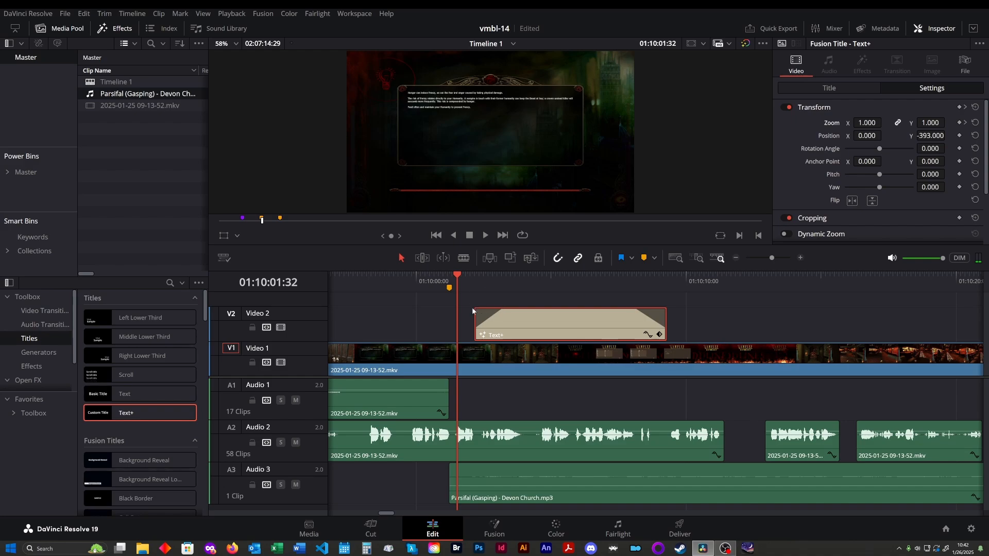
pyautogui.moveTo(470, 324); pyautogui.dragTo(490, 325)
pyautogui.press('space')
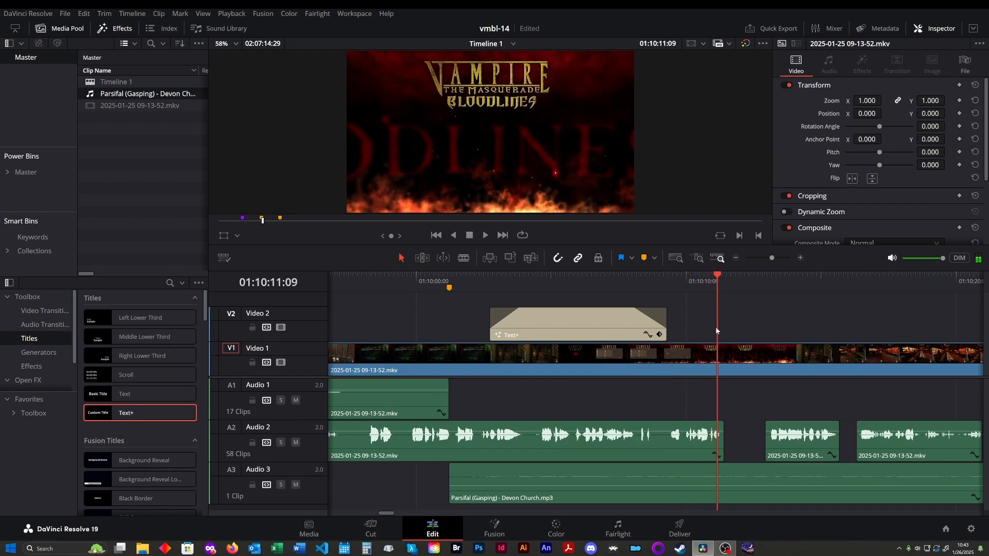
# - Expand the title clip's keyframe track and park the playhead on the clip's start at 01:10:02:44
pyautogui.click(541, 323)
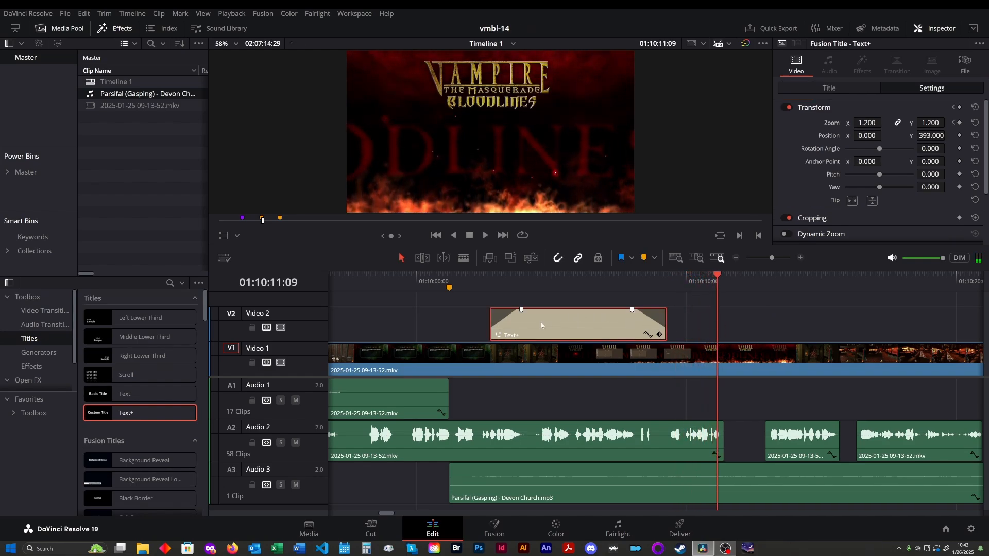
pyautogui.click(660, 335)
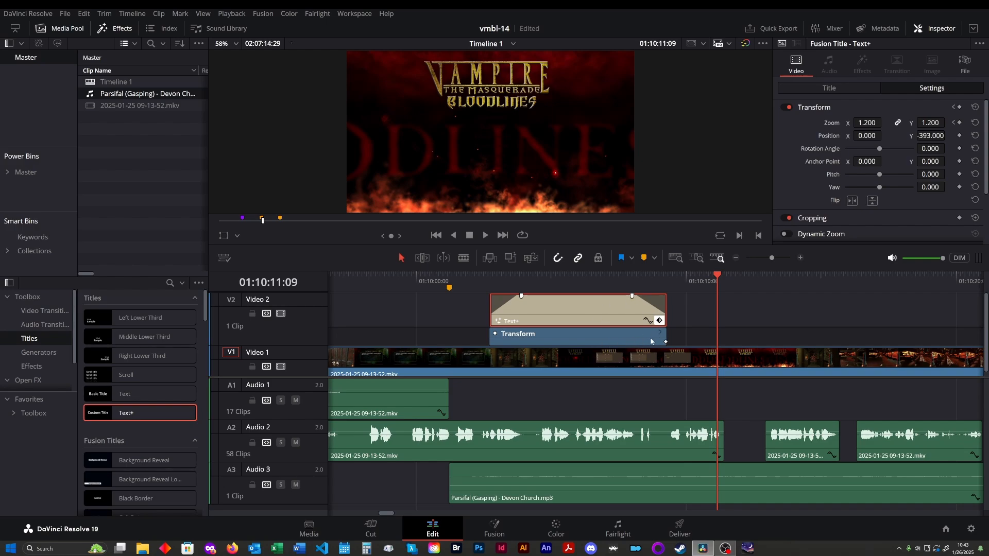
pyautogui.click(490, 314)
pyautogui.click(495, 286)
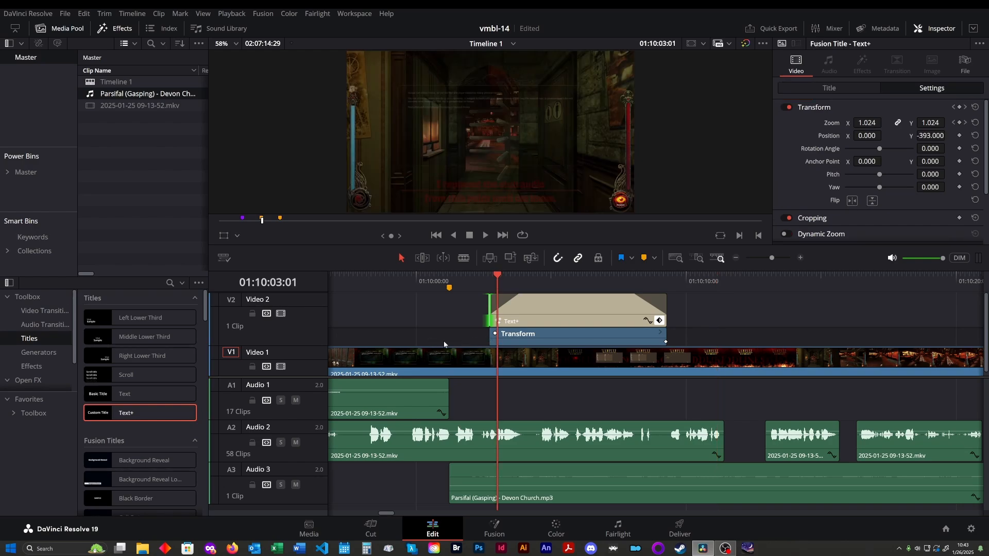
pyautogui.click(493, 278)
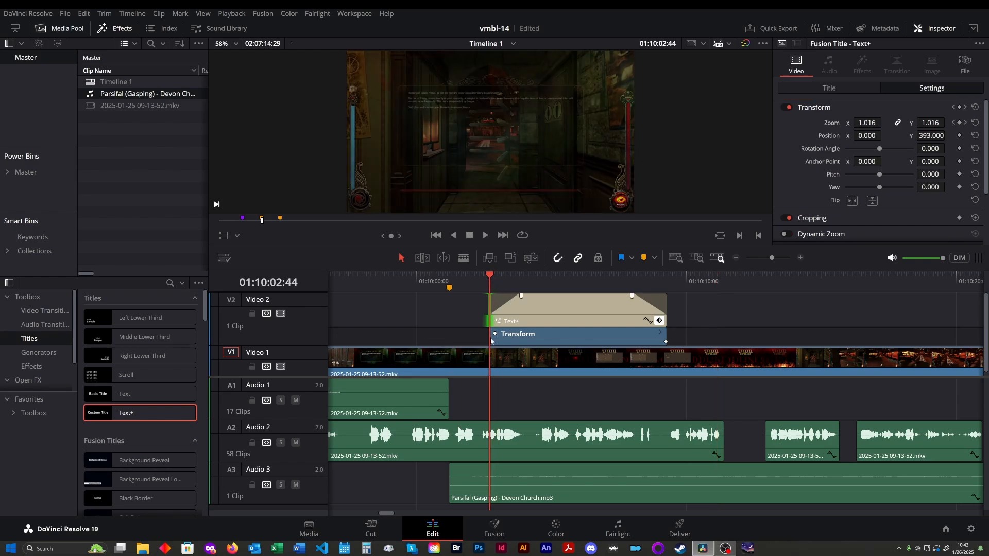
# - Try to extend the title's start earlier and shift its first Zoom keyframe to the former start
pyautogui.press('j')
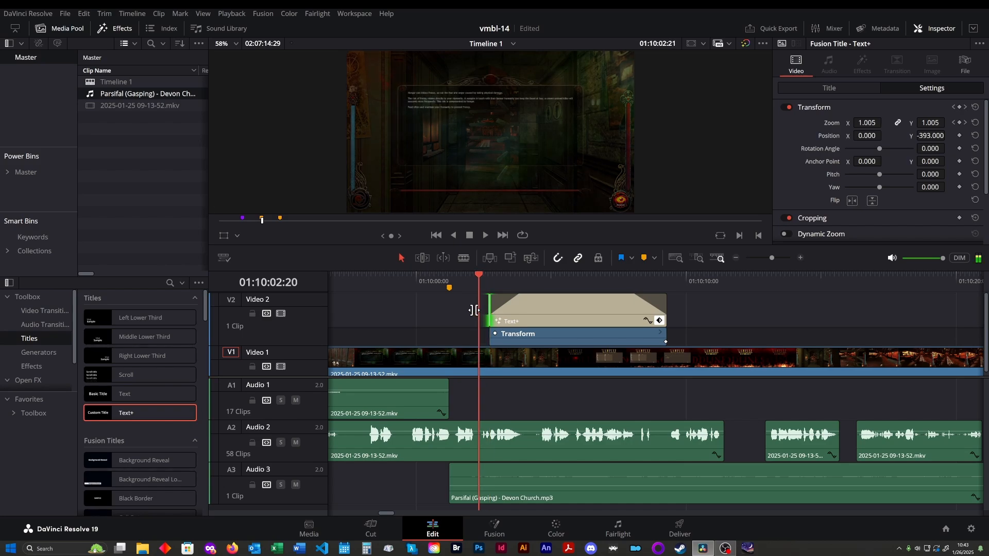
pyautogui.press('k')
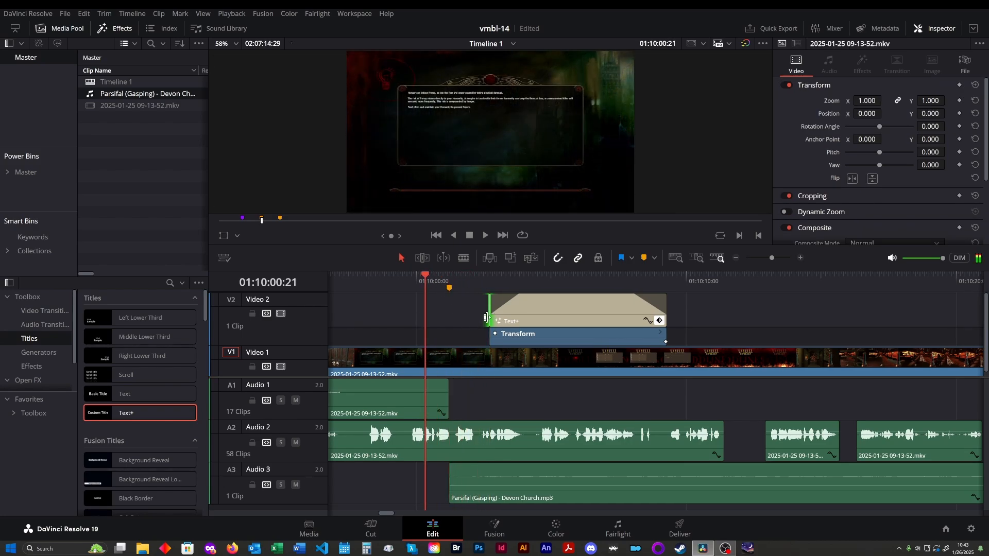
pyautogui.moveTo(489, 310); pyautogui.dragTo(466, 310)
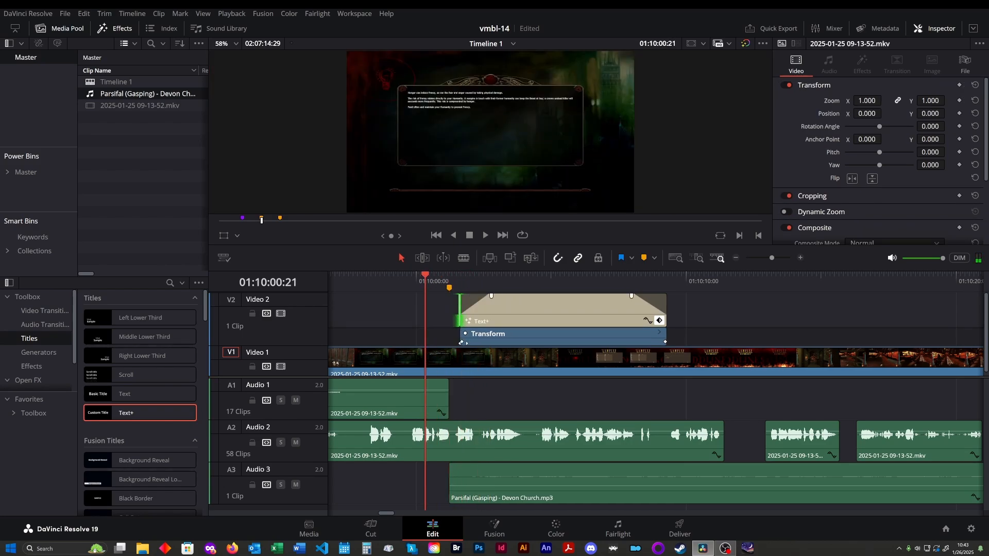
pyautogui.moveTo(461, 342); pyautogui.dragTo(490, 342)
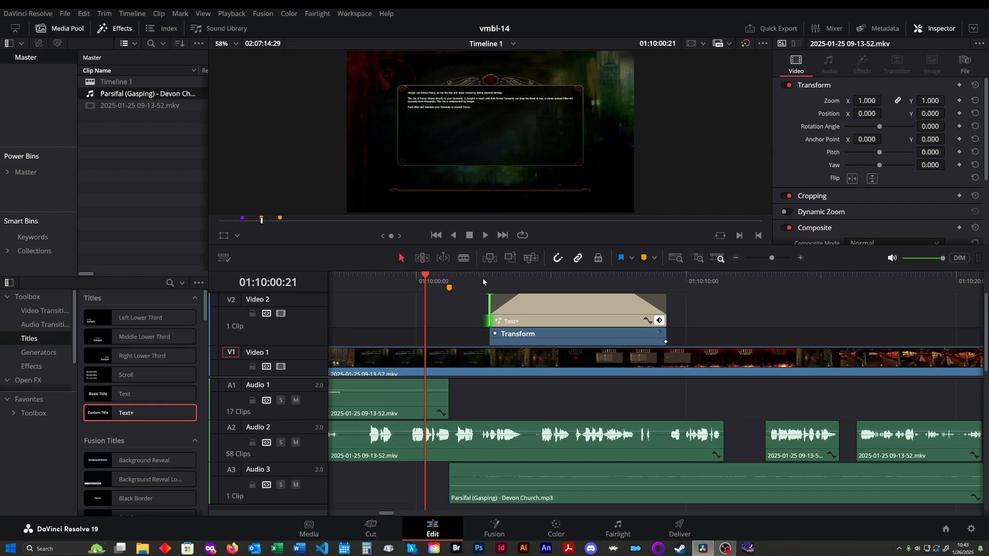
# - Add a marker at the title's start, 01:10:02:44, and extend the clip's start earlier to reach its first Zoom keyframe
pyautogui.moveTo(483, 281); pyautogui.dragTo(489, 281)
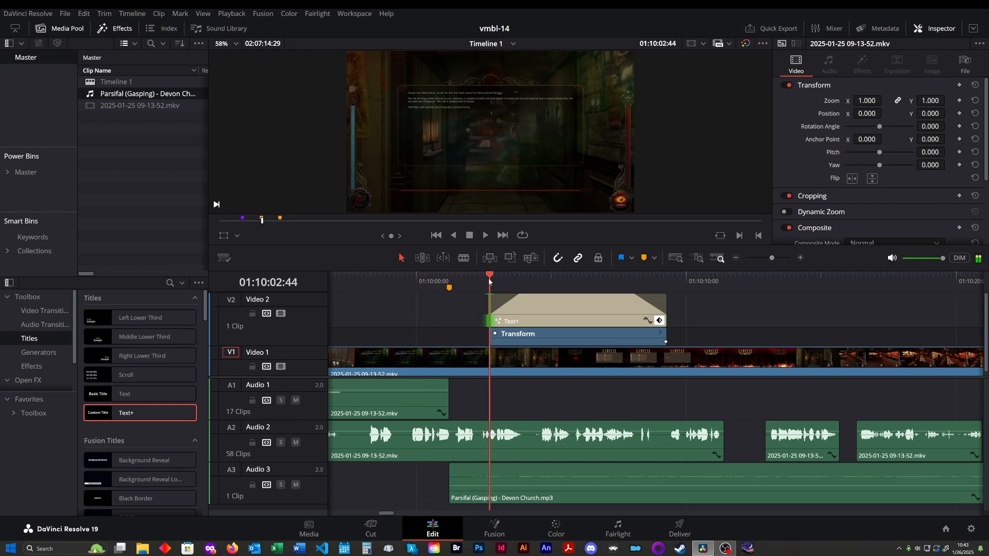
pyautogui.click(644, 258)
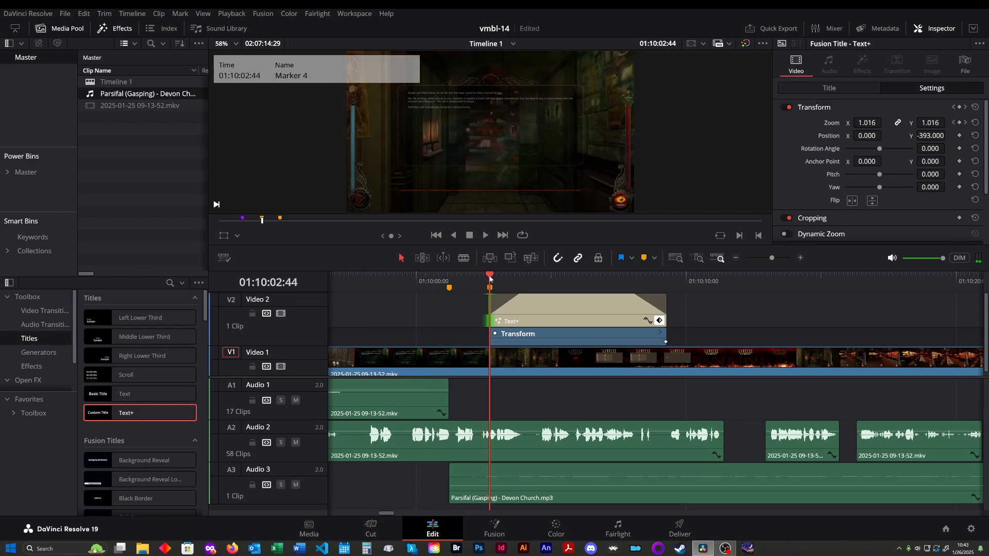
pyautogui.moveTo(490, 278); pyautogui.dragTo(463, 307)
# - Move the title's first Zoom keyframe to the marker at 01:10:02:44 and trim the clip's start back to that marker
pyautogui.moveTo(465, 342)
pyautogui.mouseDown()
pyautogui.moveTo(490, 344)
pyautogui.moveTo(479, 343)
pyautogui.mouseUp()
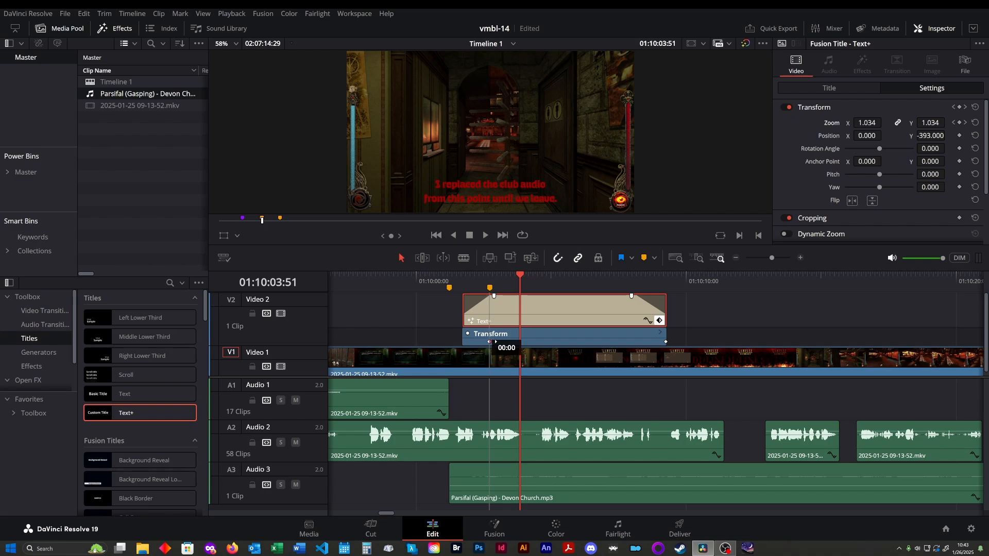
pyautogui.moveTo(479, 341); pyautogui.dragTo(515, 342)
pyautogui.hotkey('ctrl', 'z')
pyautogui.moveTo(463, 312); pyautogui.dragTo(494, 343)
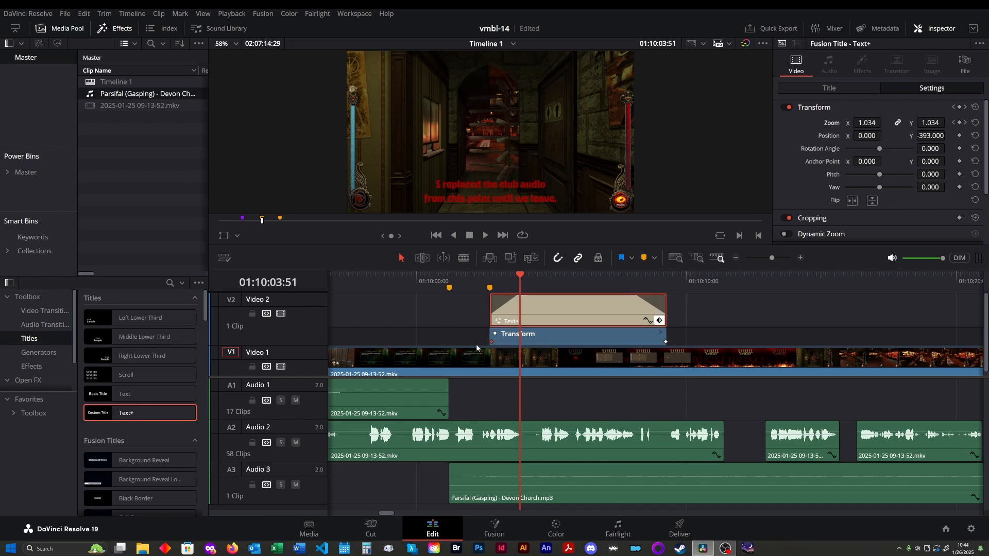
# - Replay the title twice from just before its start, and recheck its fade-out from 01:10:08:04
pyautogui.click(480, 281)
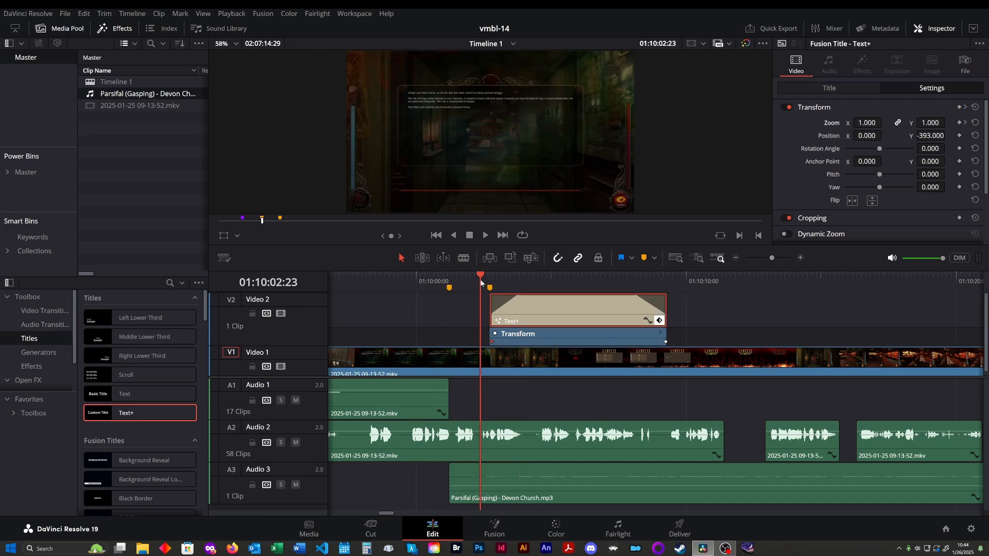
pyautogui.press('space')
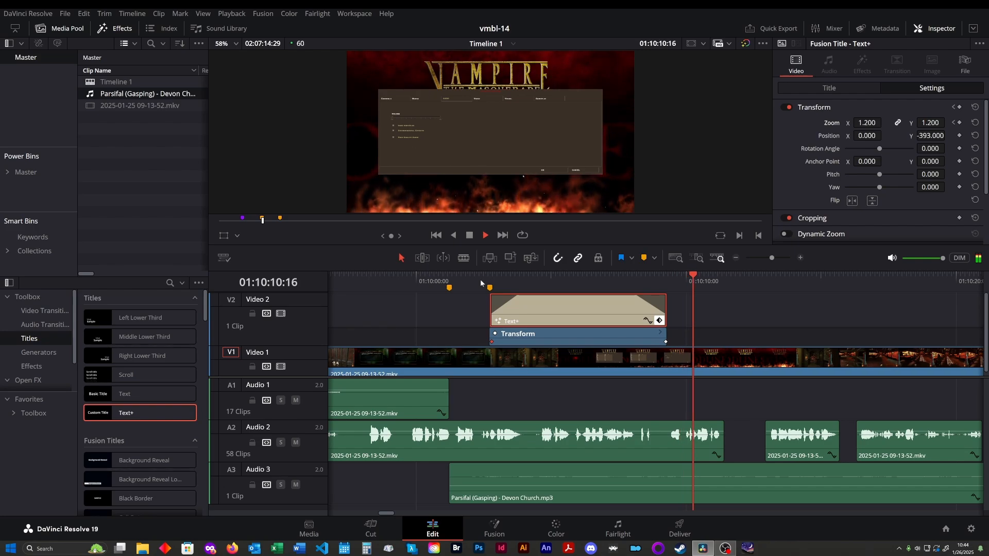
pyautogui.press('space')
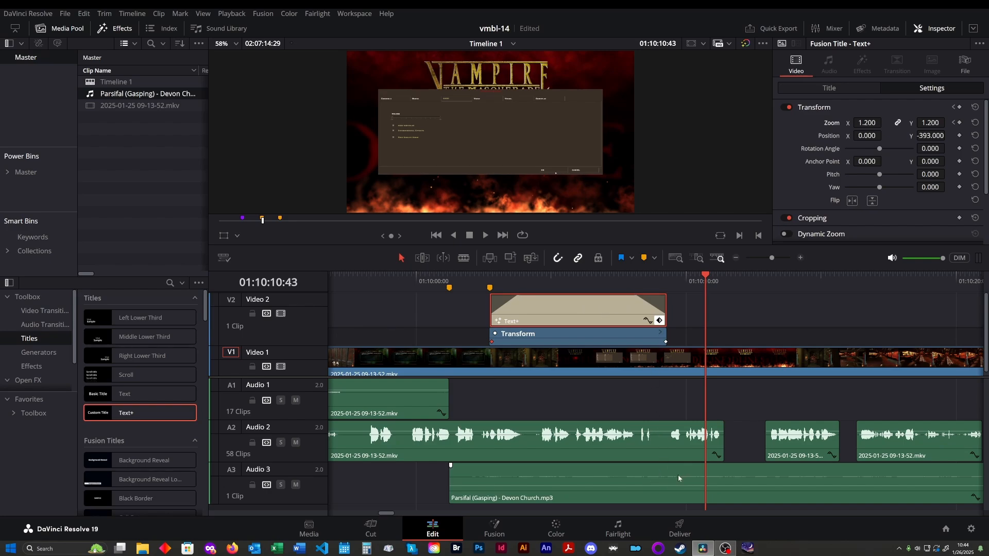
pyautogui.click(479, 282)
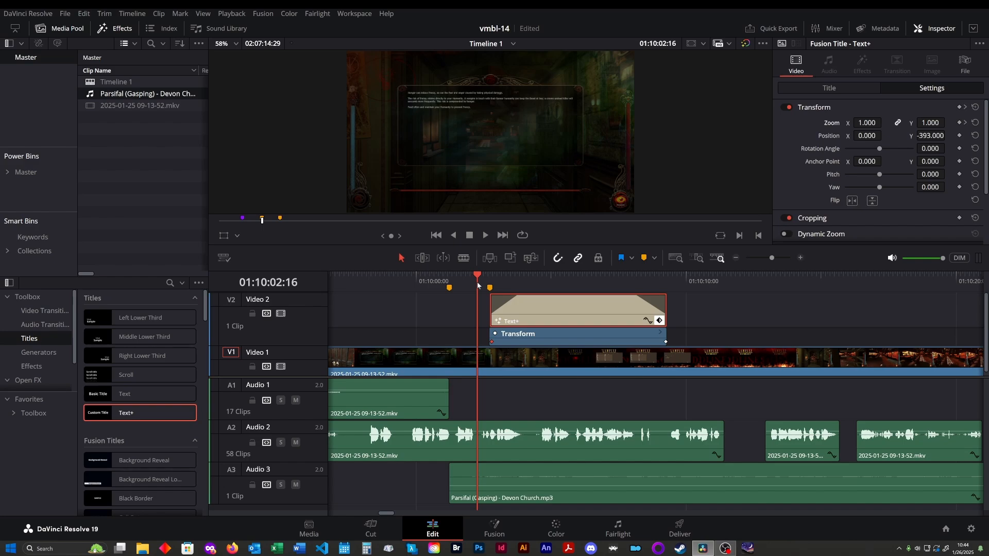
pyautogui.press('space')
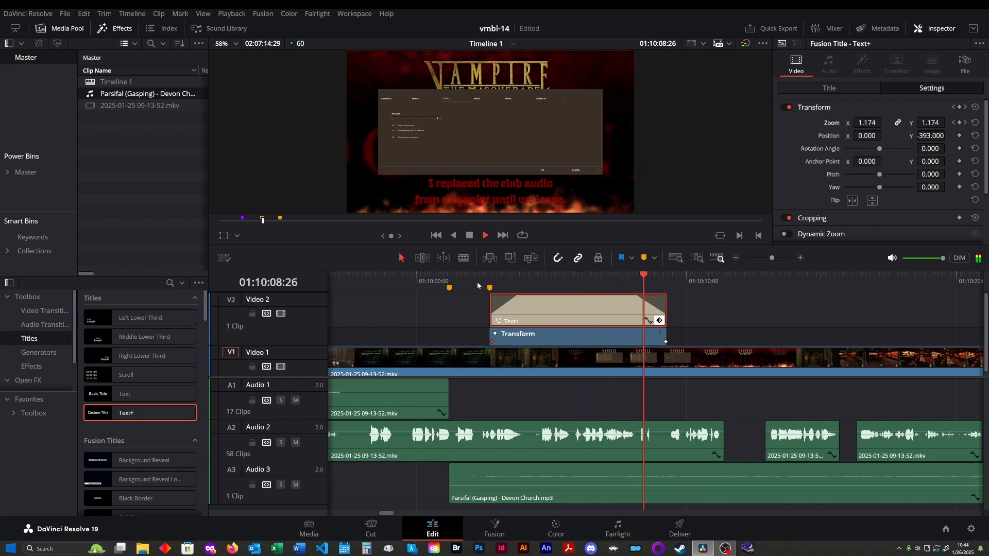
pyautogui.click(633, 277)
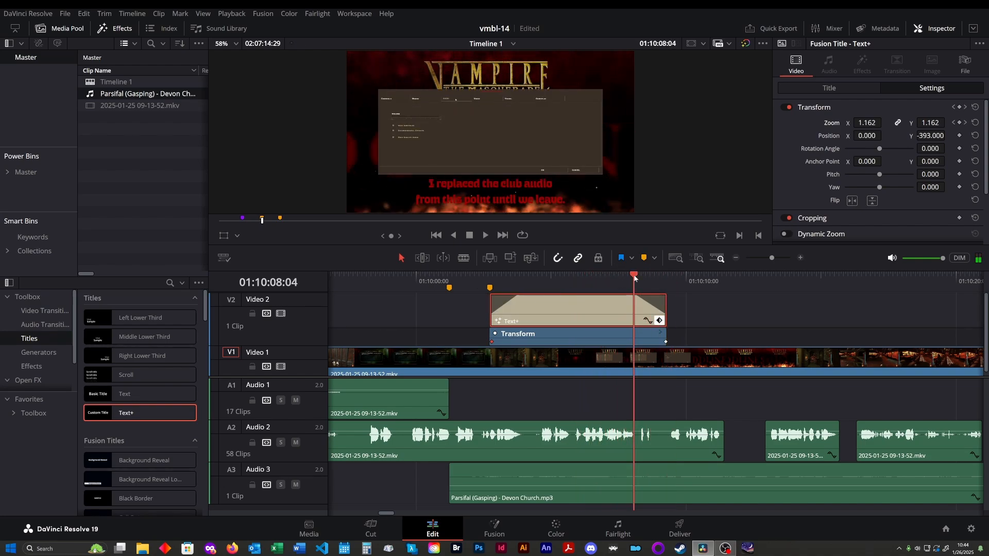
pyautogui.press('space')
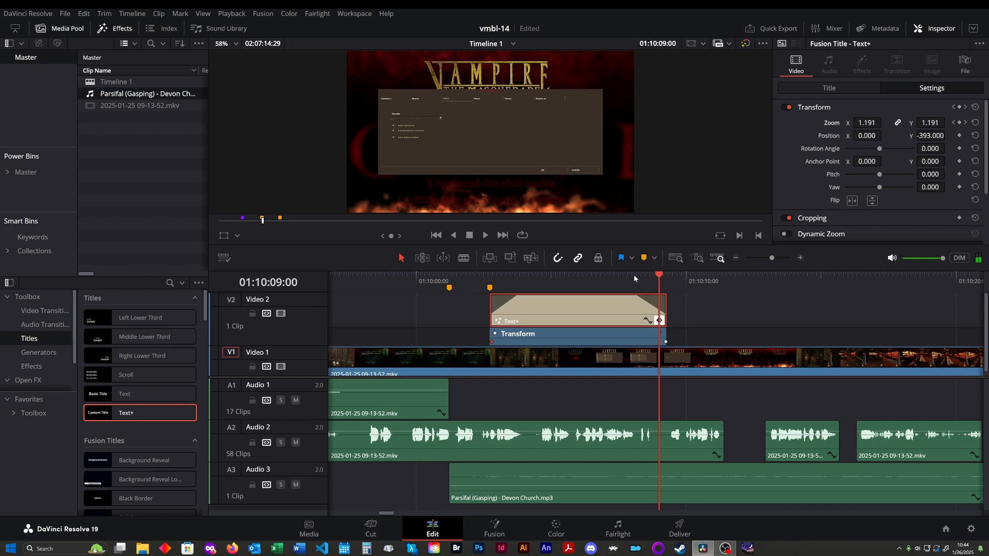
# - Replay the fade-out, extend the title's end to about 01:10:10:00, and move its last Zoom keyframe to the new end
pyautogui.click(634, 277)
pyautogui.press('space')
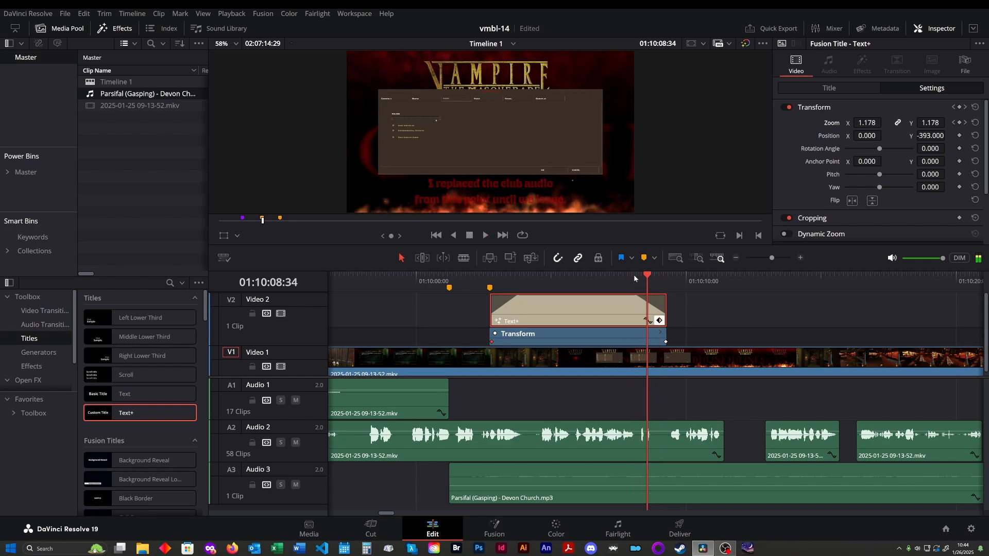
pyautogui.click(634, 277)
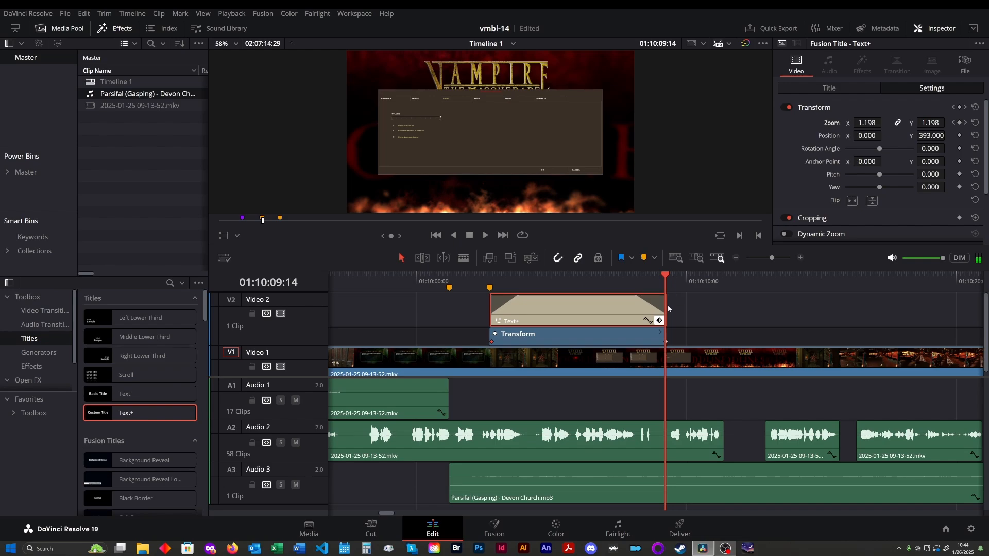
pyautogui.moveTo(665, 309); pyautogui.dragTo(688, 309)
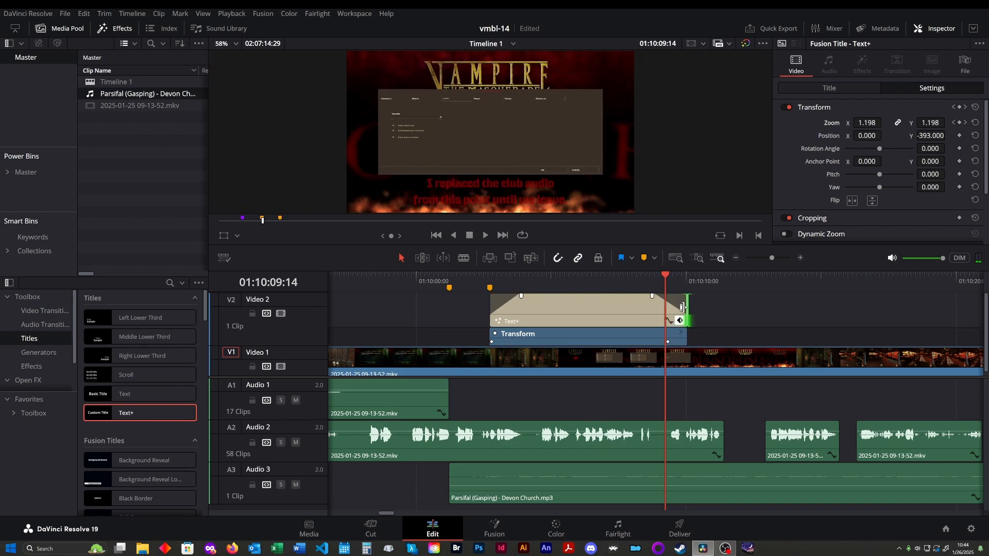
pyautogui.moveTo(668, 343); pyautogui.dragTo(687, 343)
# - Replay the extended title's fade-out from about 01:10:08:00
pyautogui.click(638, 279)
pyautogui.press('space')
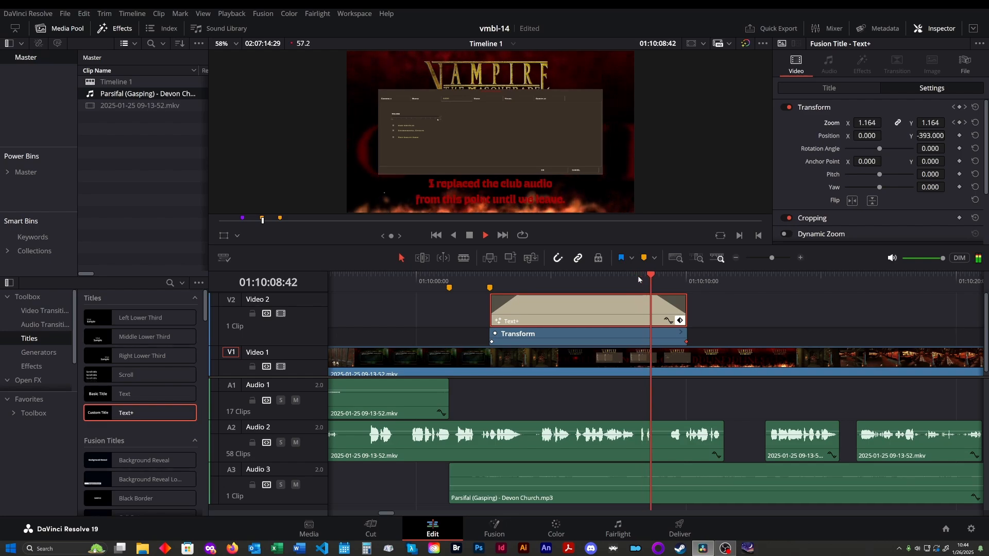
pyautogui.click(633, 279)
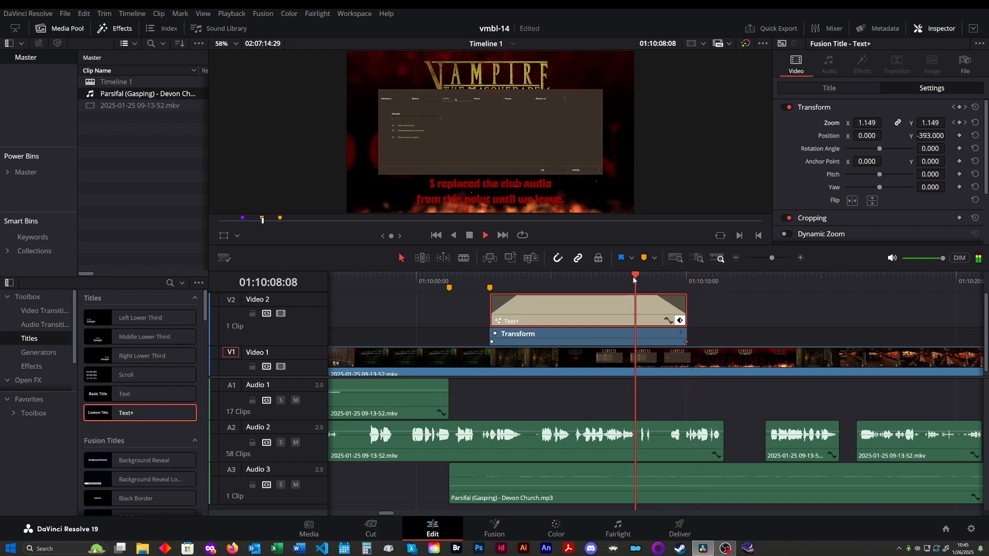
pyautogui.press('space')
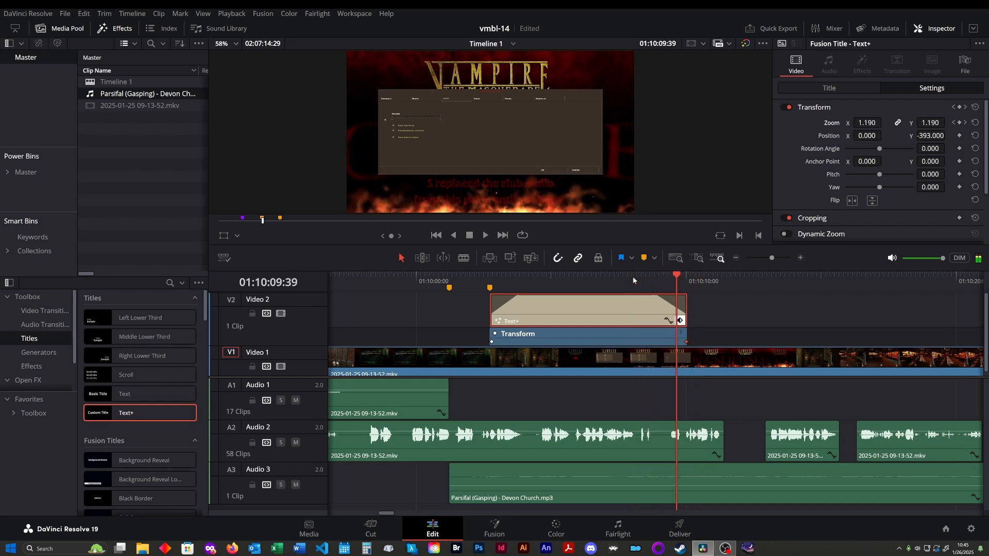
# - Shift the title's first Zoom keyframe and its clip start to about 01:10:03:10, and preview the new entrance
pyautogui.moveTo(490, 343); pyautogui.dragTo(509, 342)
pyautogui.moveTo(487, 306); pyautogui.dragTo(503, 342)
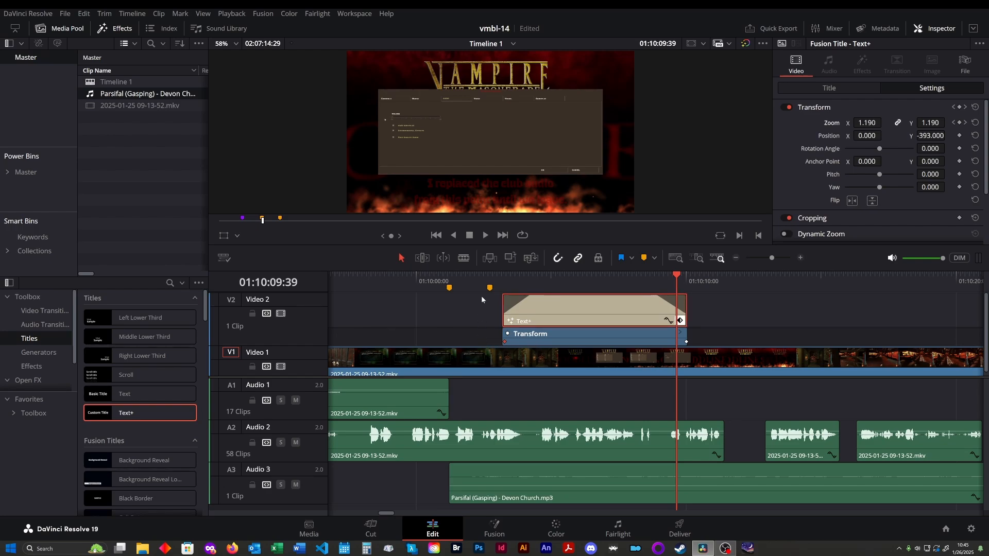
pyautogui.click(471, 279)
pyautogui.press('space')
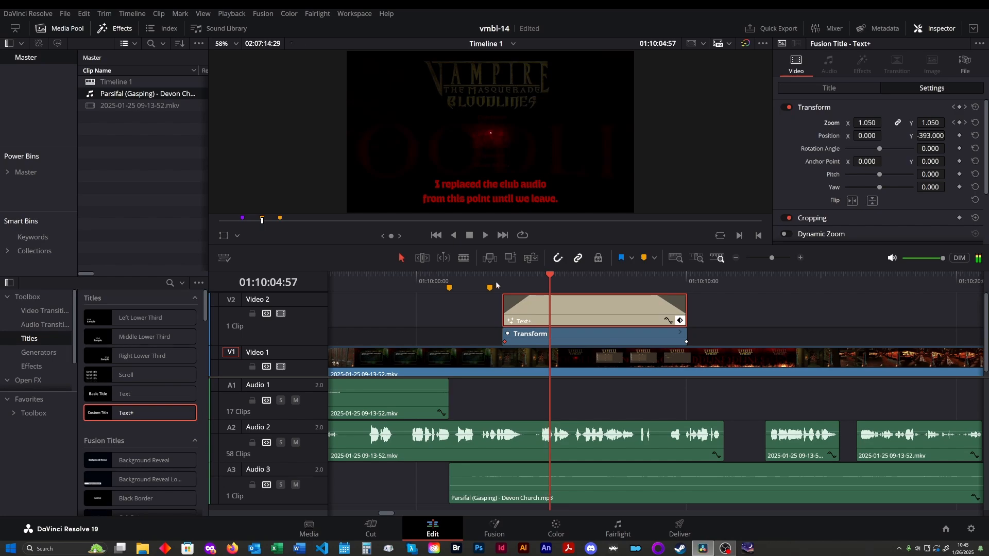
# - Save the project and replay the title's fade-in from 01:10:02:57
pyautogui.click(496, 281)
pyautogui.hotkey('ctrl', 's')
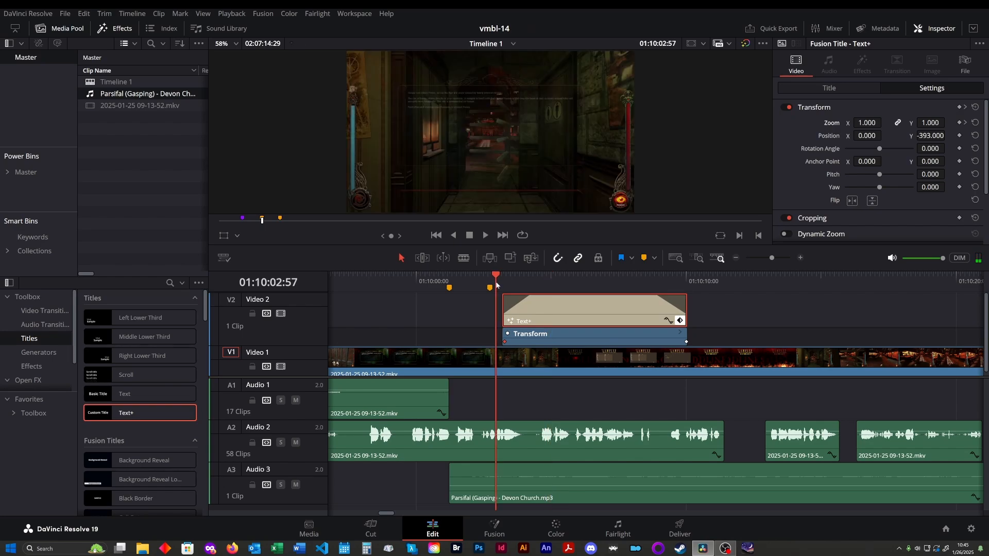
pyautogui.press('space')
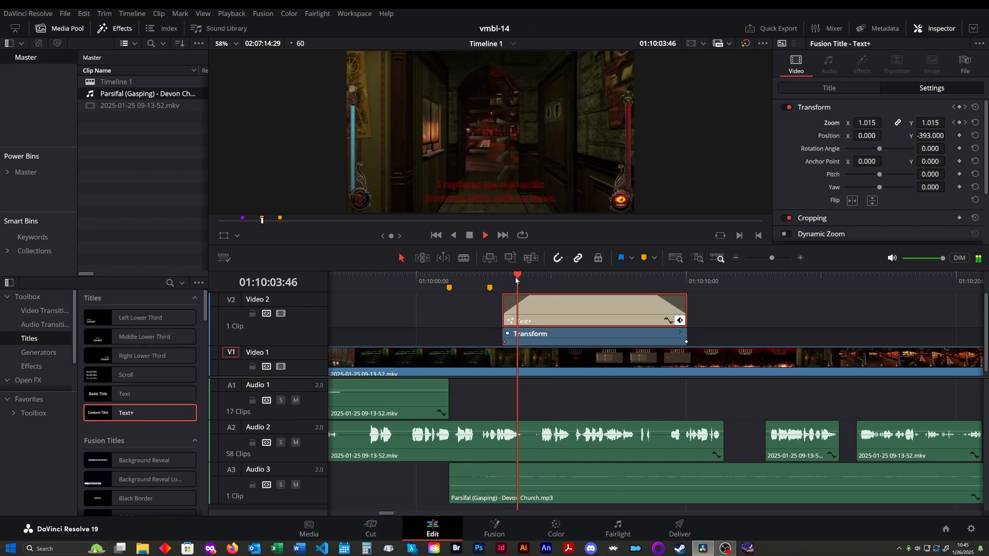
pyautogui.press('space')
# - Trim the title's start to about 01:10:03:40 with its first Zoom keyframe at the new start, and preview from 01:10:03:19
pyautogui.moveTo(508, 305); pyautogui.dragTo(514, 343)
pyautogui.click(513, 320)
pyautogui.click(505, 280)
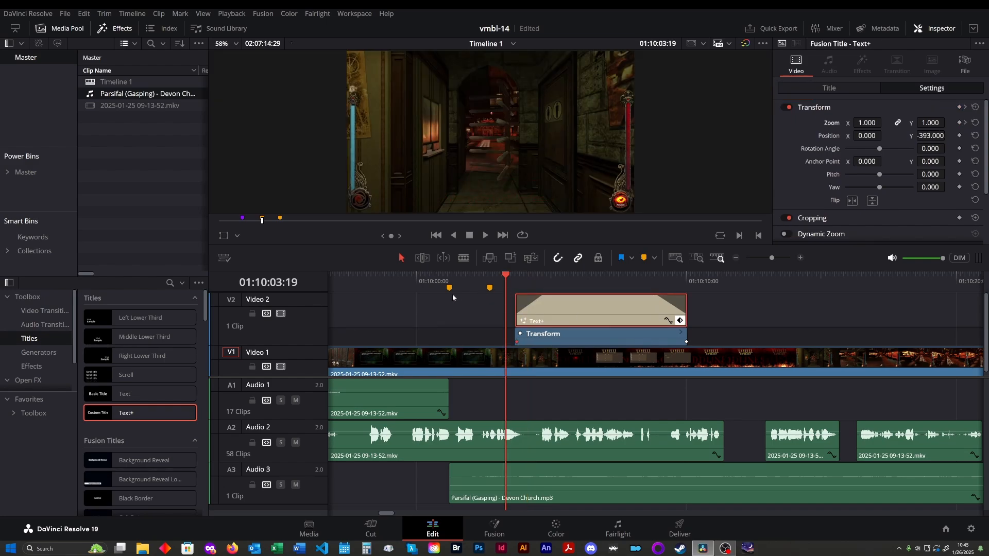
pyautogui.press('space')
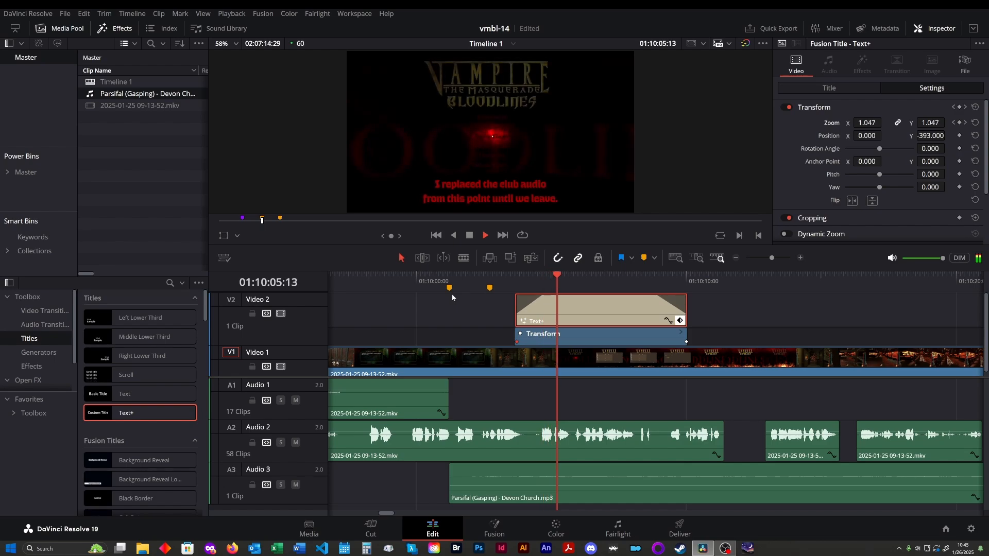
# - Replay the title's entrance and shorten its fade-in
pyautogui.click(478, 276)
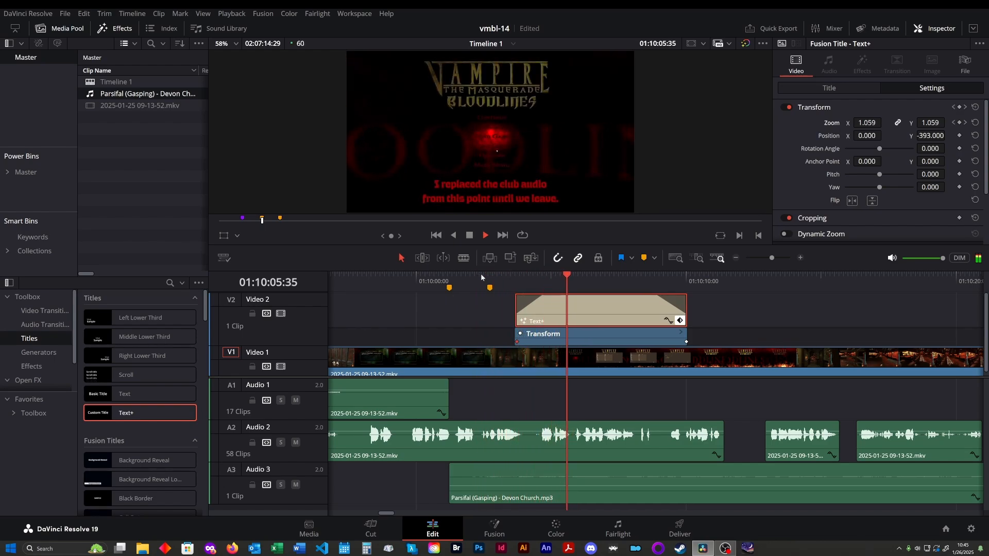
pyautogui.click(480, 276)
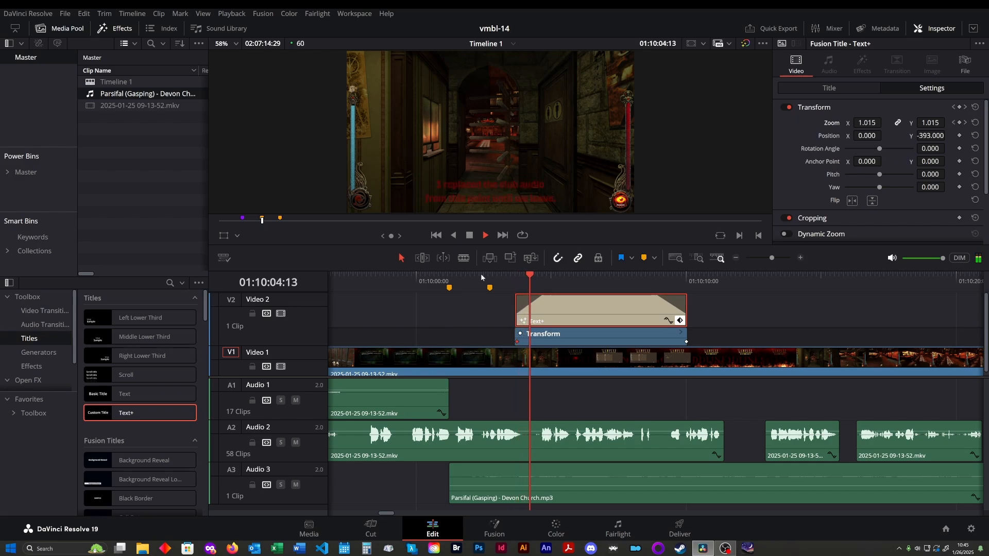
pyautogui.press('space')
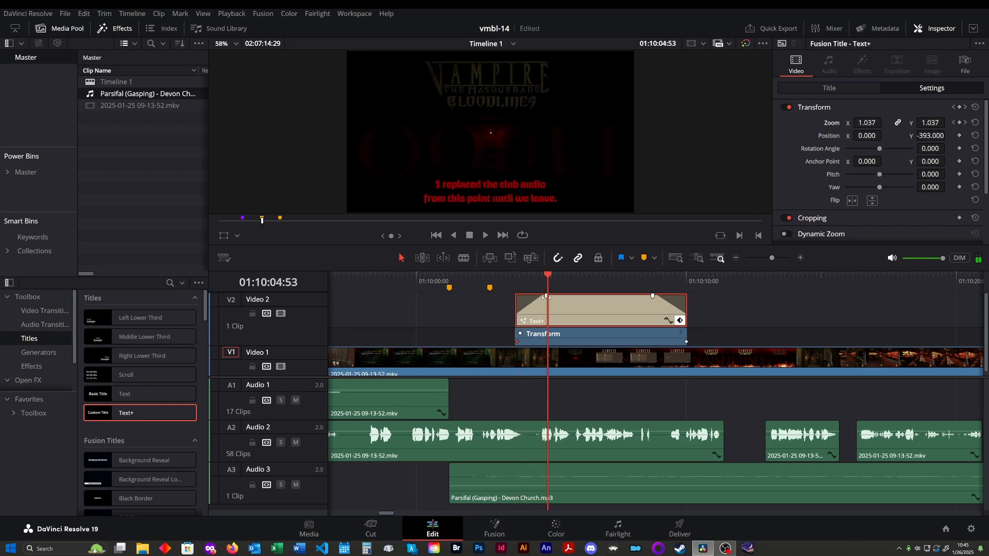
pyautogui.moveTo(544, 298); pyautogui.dragTo(535, 298)
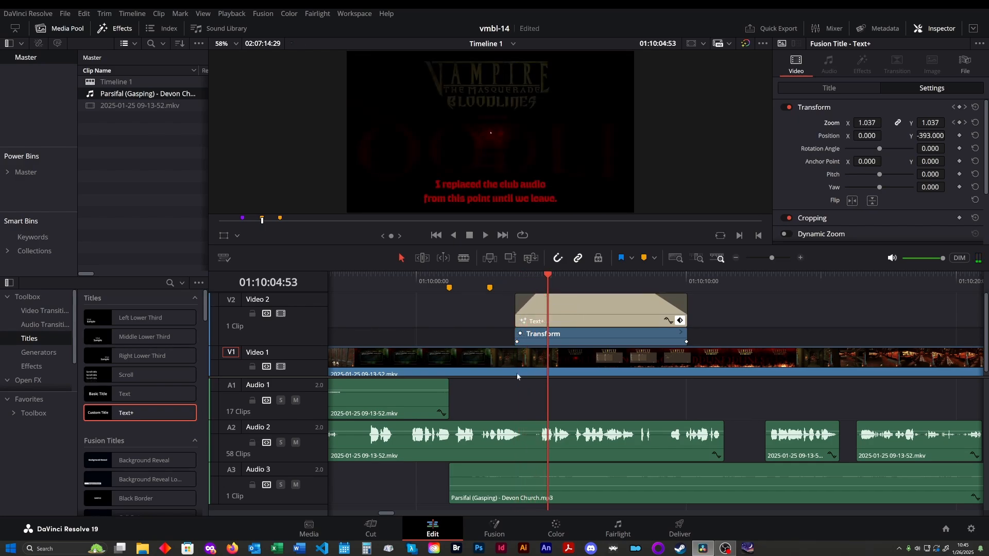
# - Replay the title from just before its start, and check the change from club audio to music from 01:09:59:44
pyautogui.click(505, 283)
pyautogui.press('space')
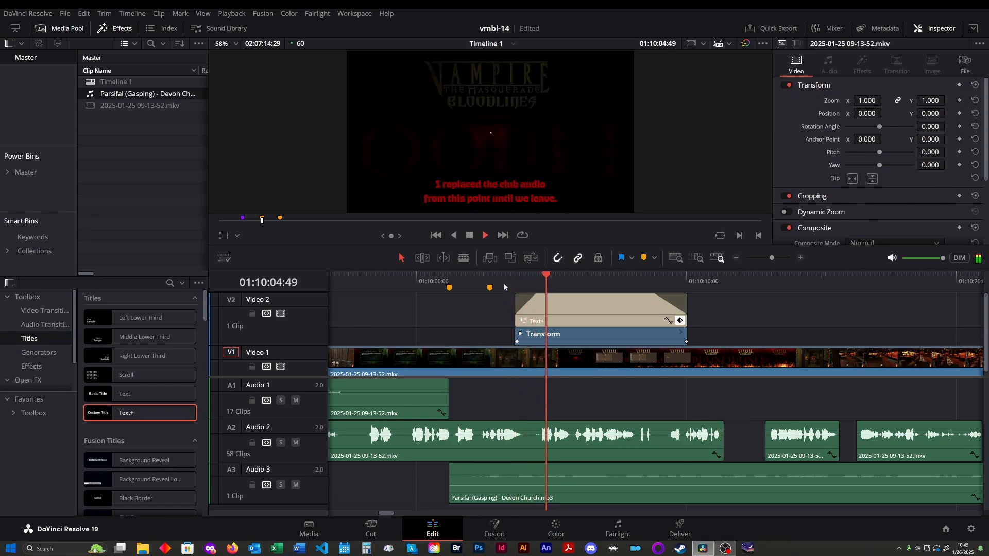
pyautogui.click(504, 285)
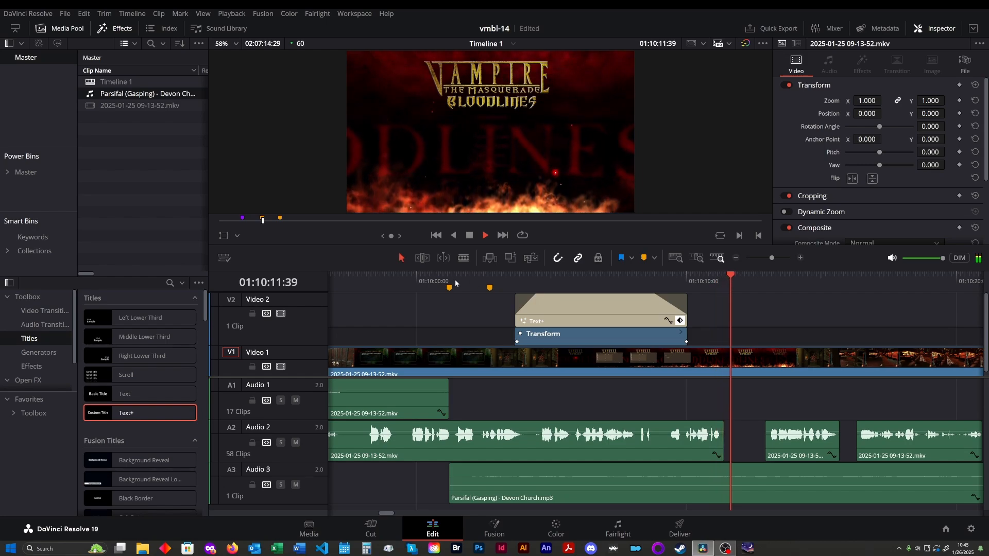
pyautogui.click(425, 281)
pyautogui.click(422, 283)
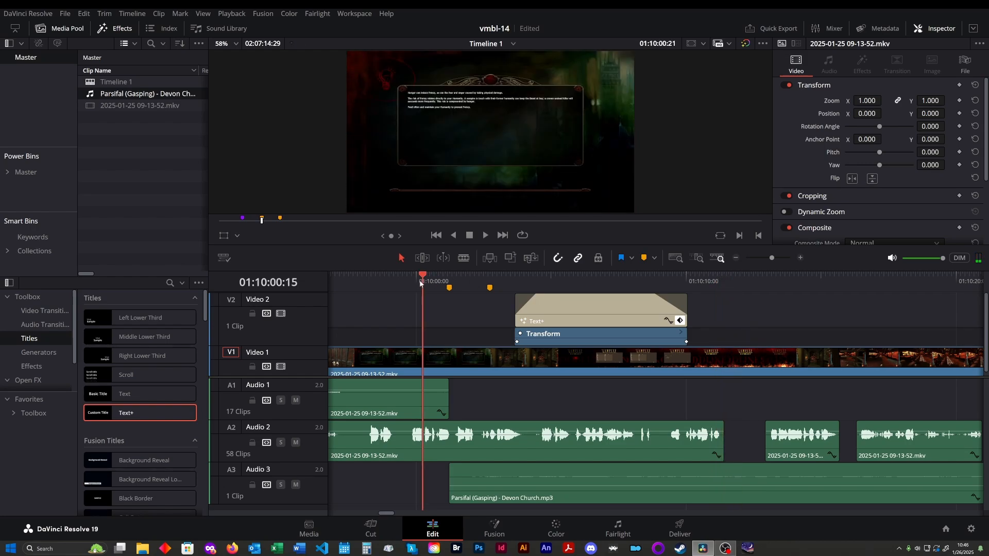
pyautogui.moveTo(421, 283); pyautogui.dragTo(410, 283)
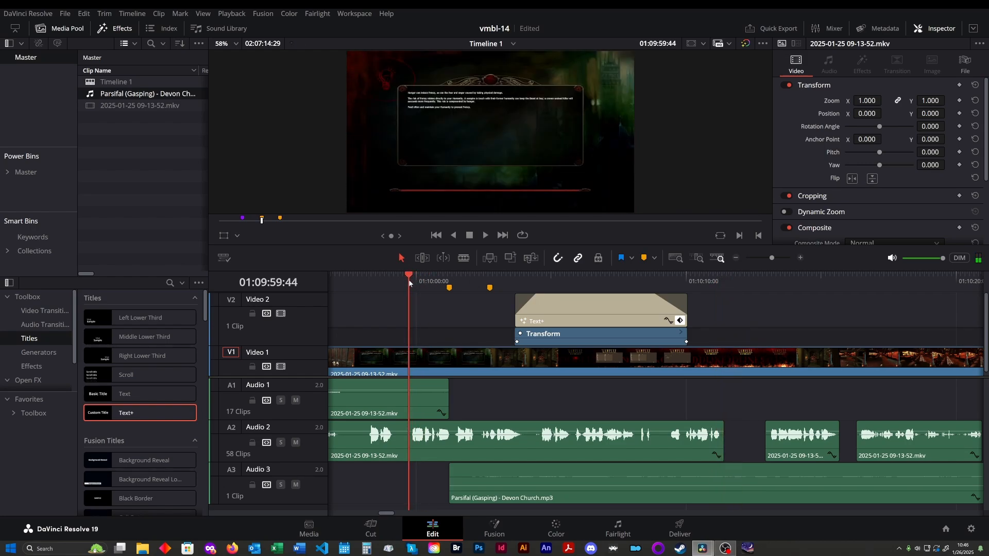
pyautogui.press('space')
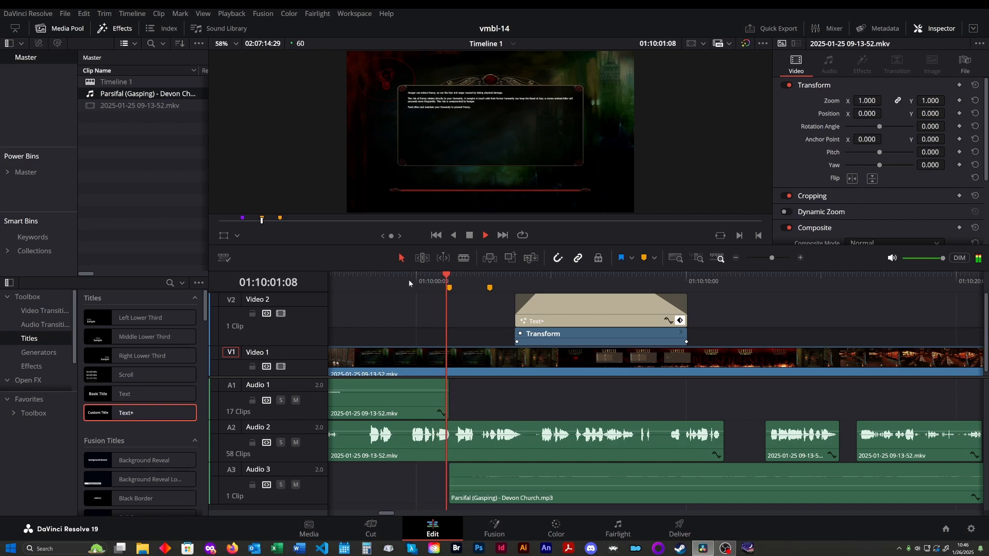
pyautogui.click(409, 280)
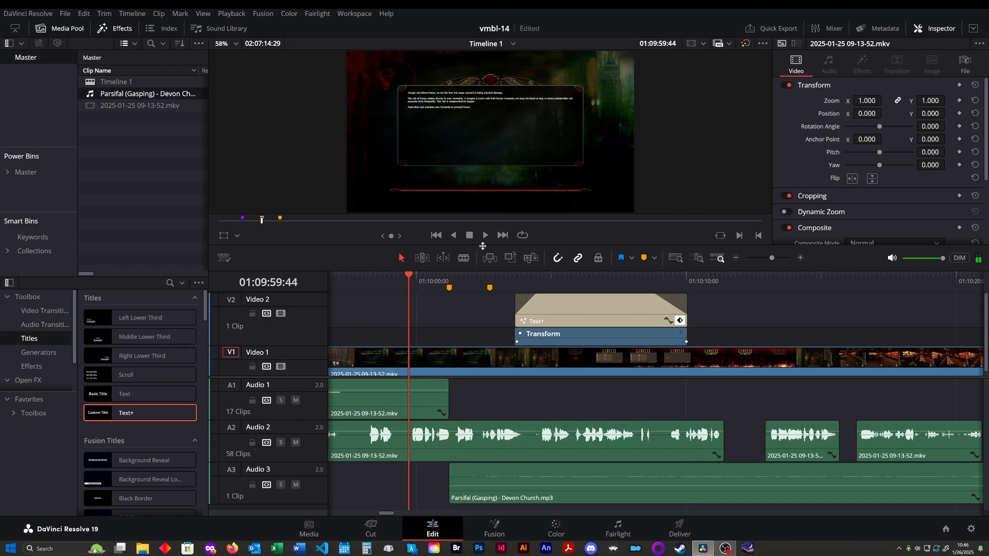
# - Enlarge the viewer slightly and adjust the timeline's video area and audio track heights so all five tracks fit
pyautogui.moveTo(483, 246)
pyautogui.mouseDown()
pyautogui.moveTo(497, 337)
pyautogui.moveTo(495, 257)
pyautogui.mouseUp()
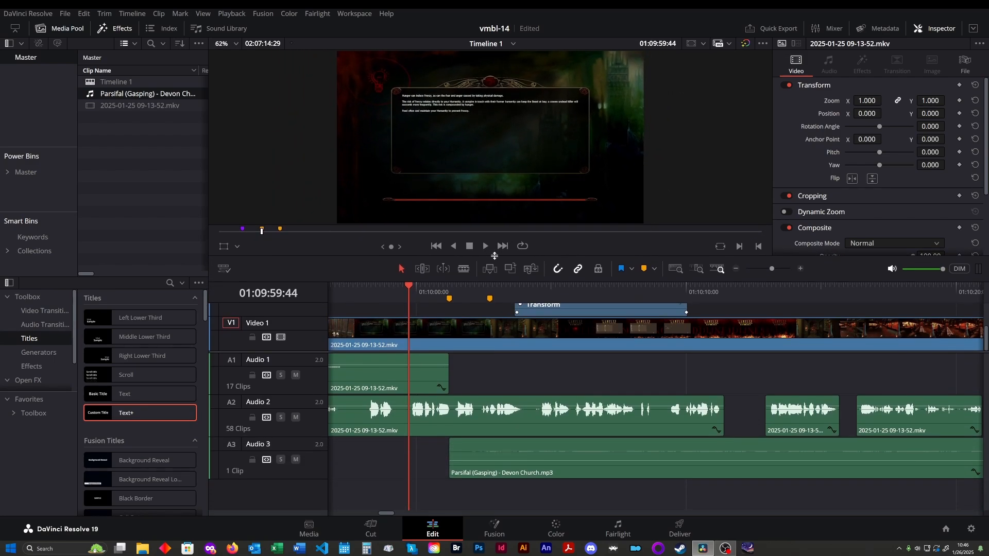
pyautogui.moveTo(297, 351); pyautogui.dragTo(305, 384)
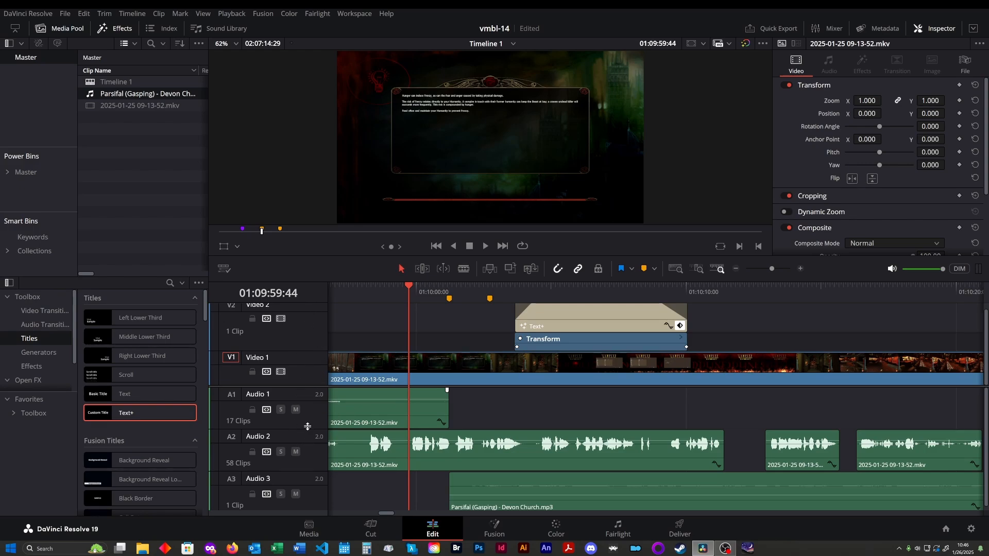
pyautogui.moveTo(307, 428); pyautogui.dragTo(311, 422)
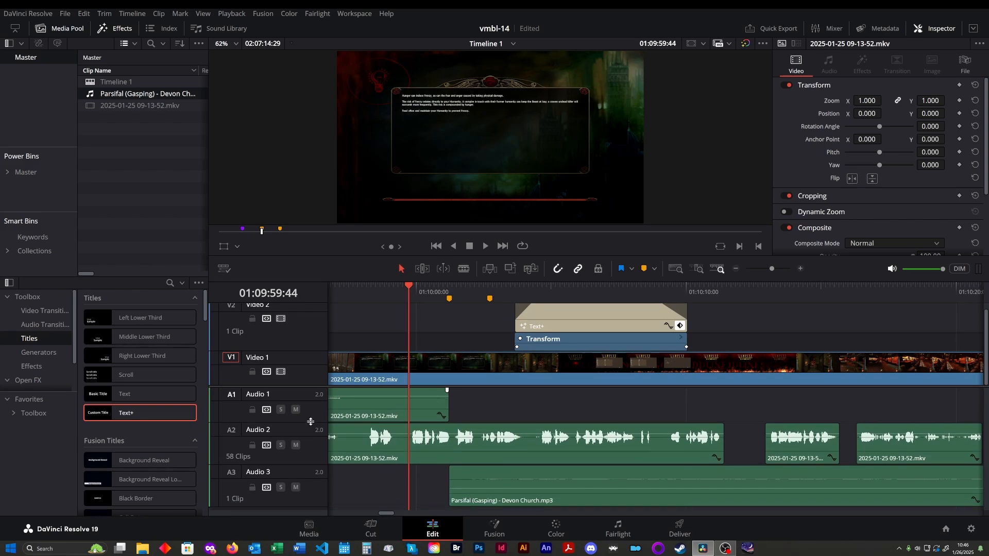
pyautogui.click(310, 462)
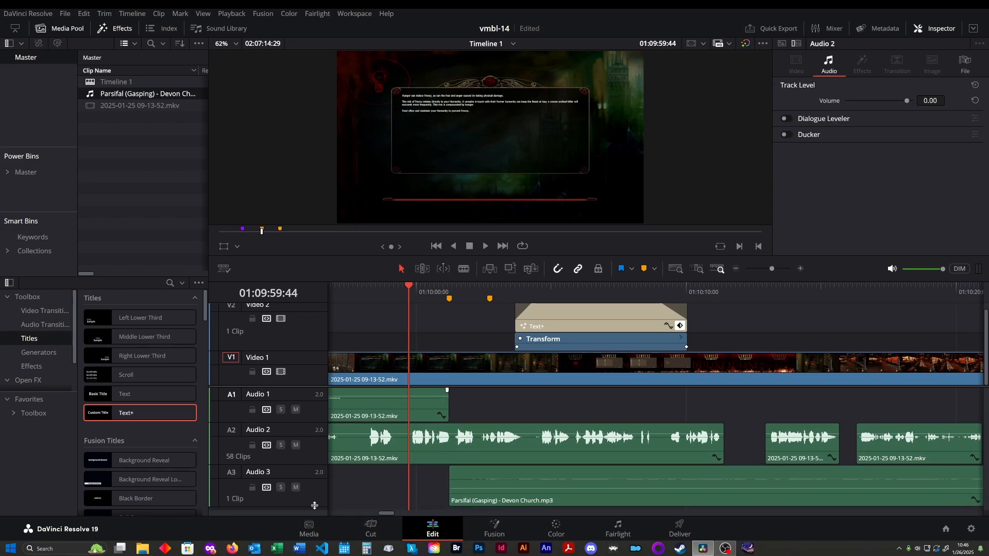
pyautogui.moveTo(313, 506); pyautogui.dragTo(313, 500)
pyautogui.moveTo(312, 464); pyautogui.dragTo(312, 459)
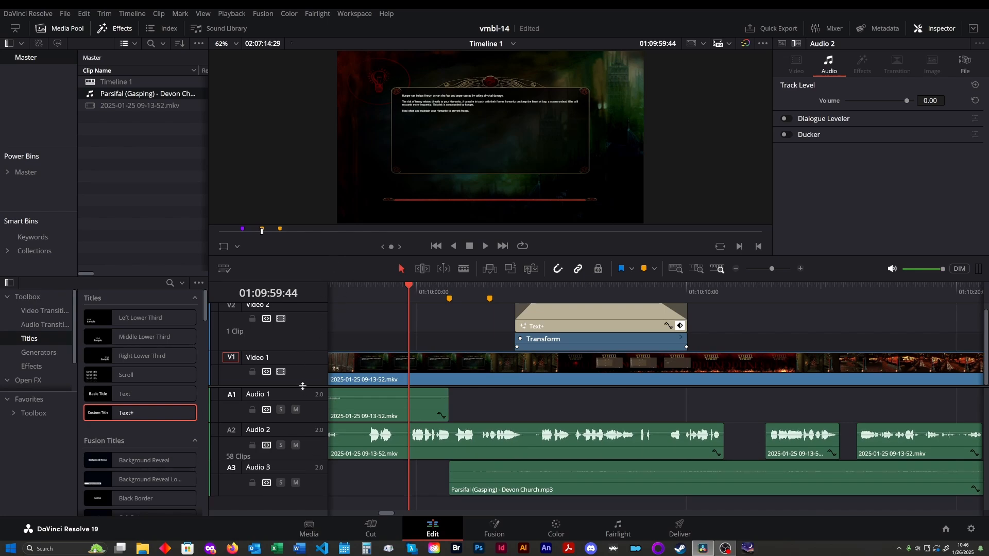
pyautogui.moveTo(303, 387); pyautogui.dragTo(308, 395)
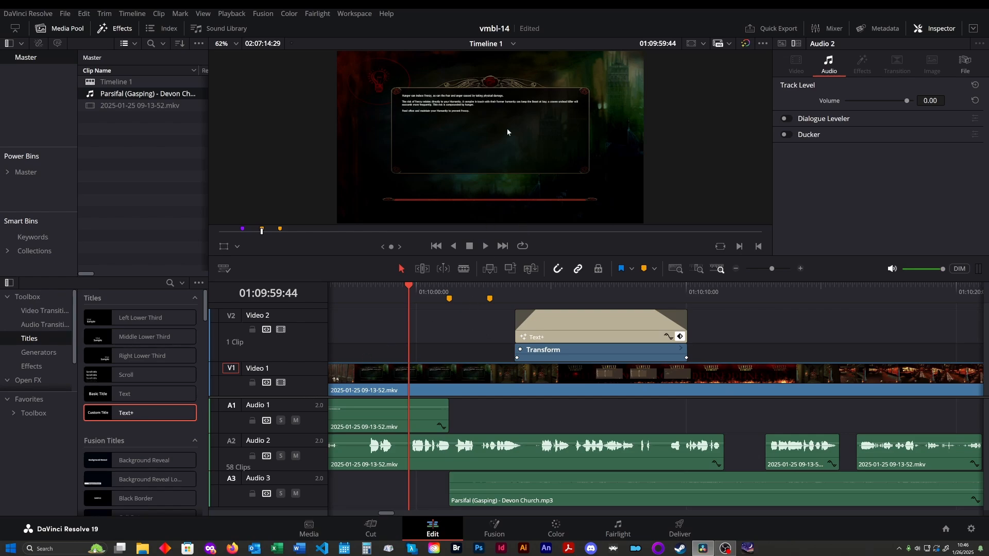
# - Select the title and replay the whole music and title section from 01:09:59:36 and again from 01:09:59:47
pyautogui.click(585, 331)
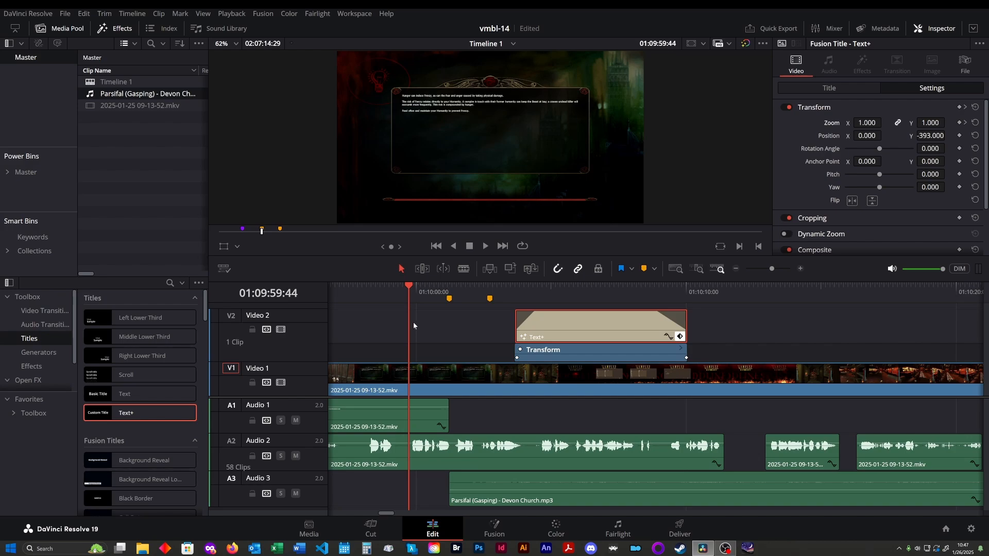
pyautogui.click(721, 293)
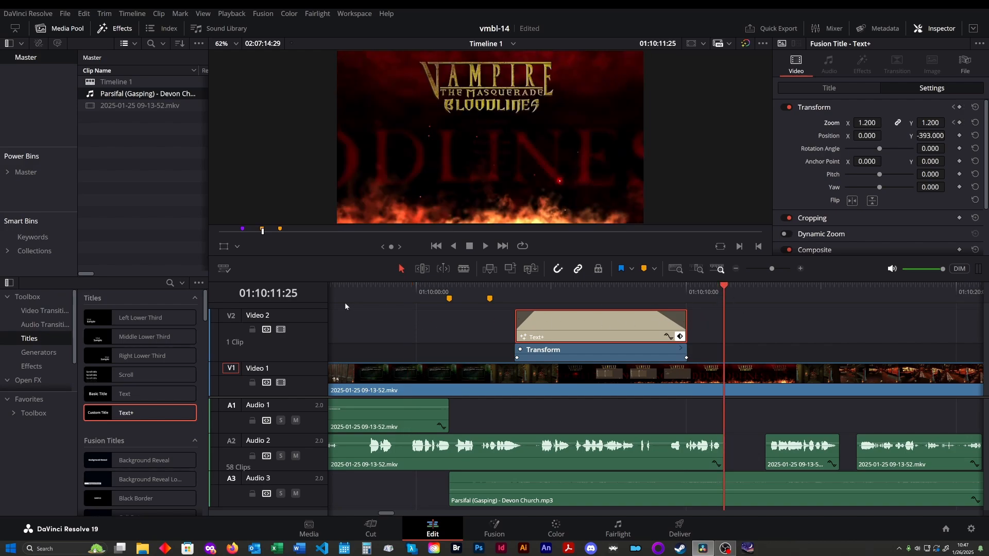
pyautogui.click(405, 293)
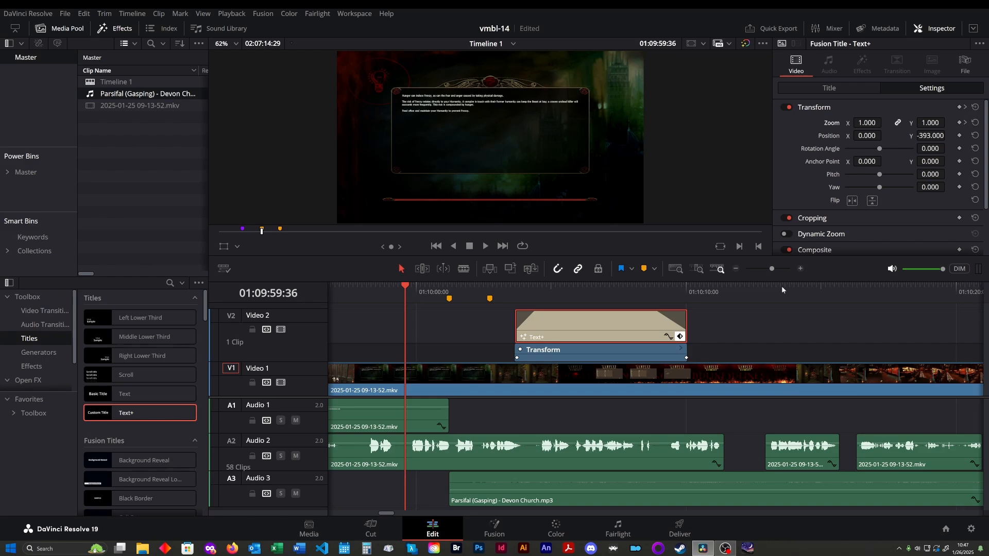
pyautogui.press('space')
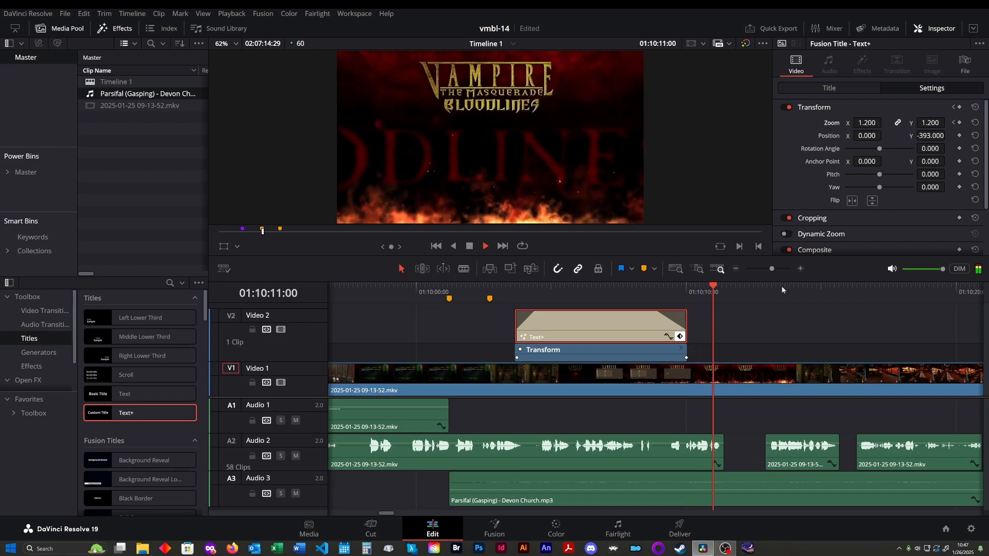
pyautogui.press('space')
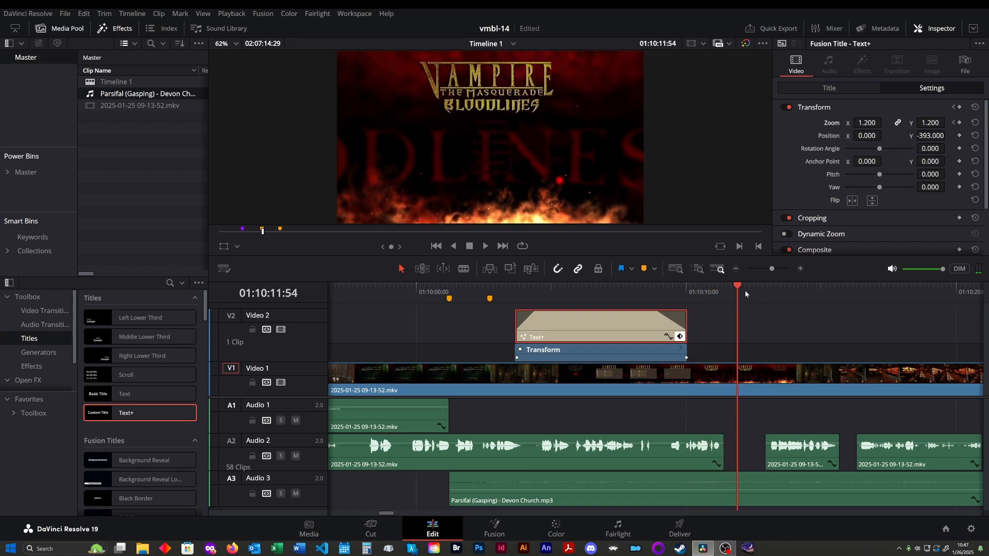
pyautogui.click(410, 286)
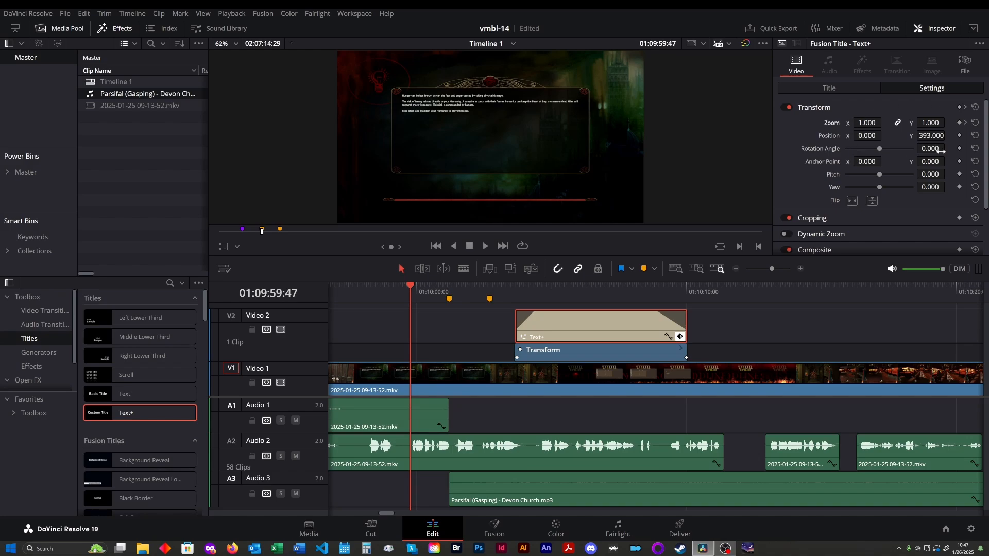
pyautogui.press('space')
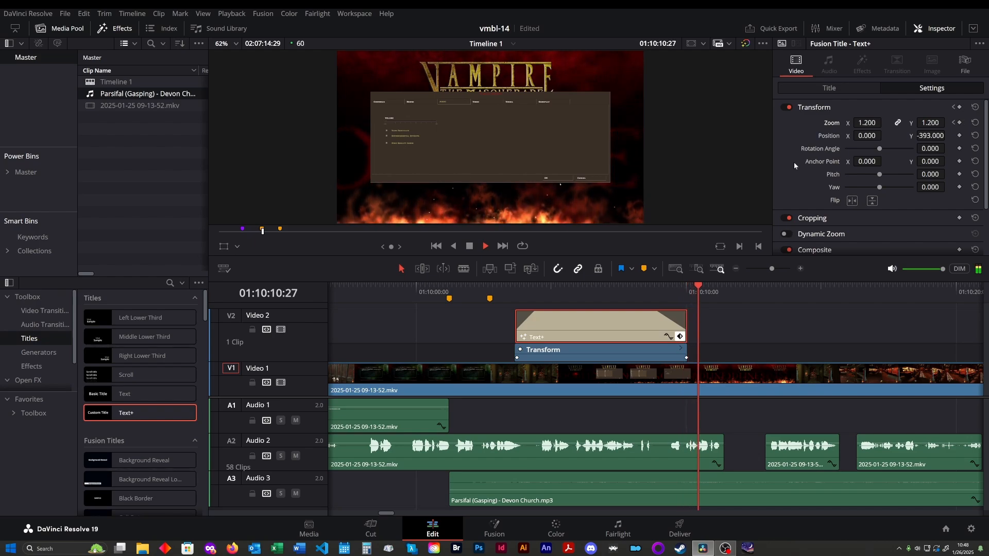
# - Save the project and delete the orange timeline marker just before the title's start
pyautogui.press('space')
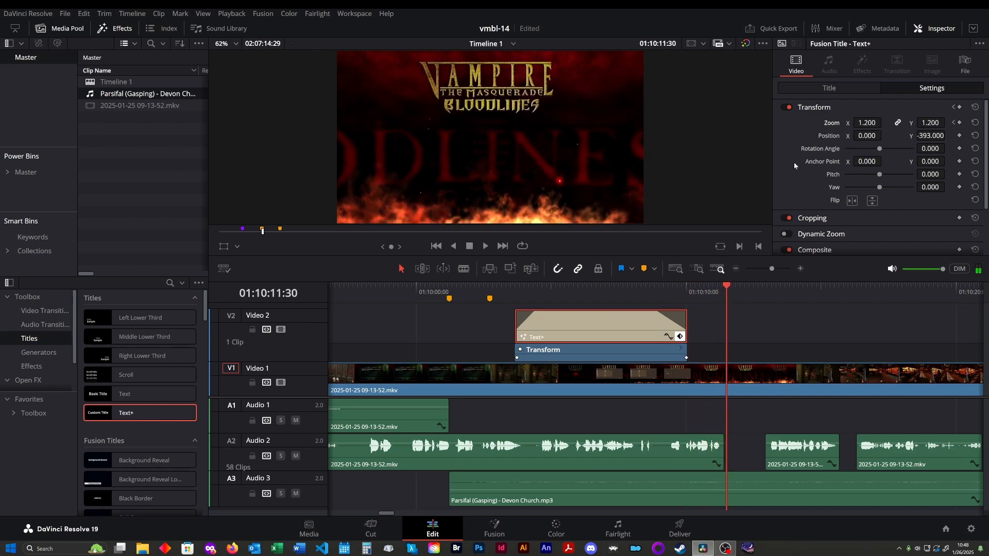
pyautogui.hotkey('ctrl', 's')
pyautogui.click(770, 316)
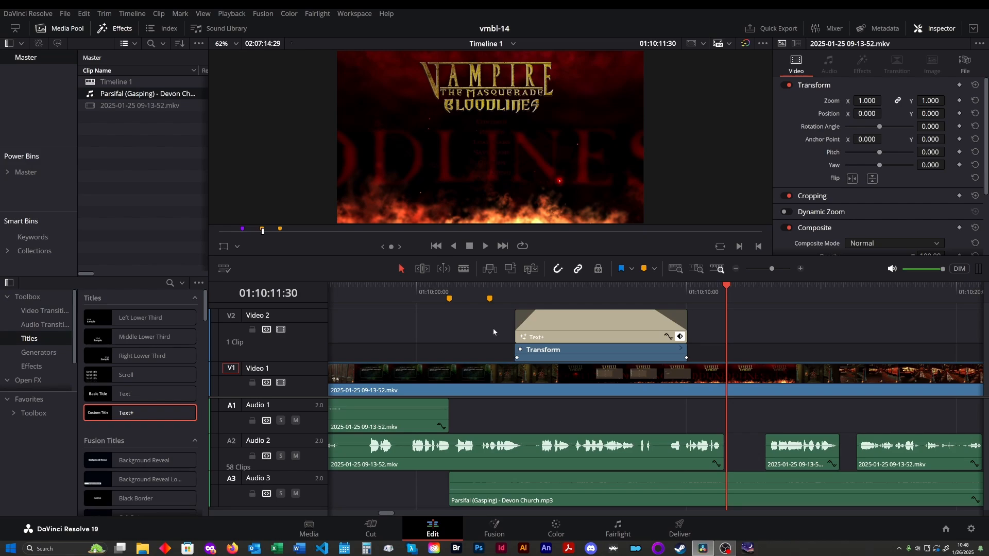
pyautogui.click(490, 298)
pyautogui.press('Delete')
# - Scan the conversation after the title, playing short sections of its dialogue up to about 01:11:34
pyautogui.hscroll(6, 748, 323)
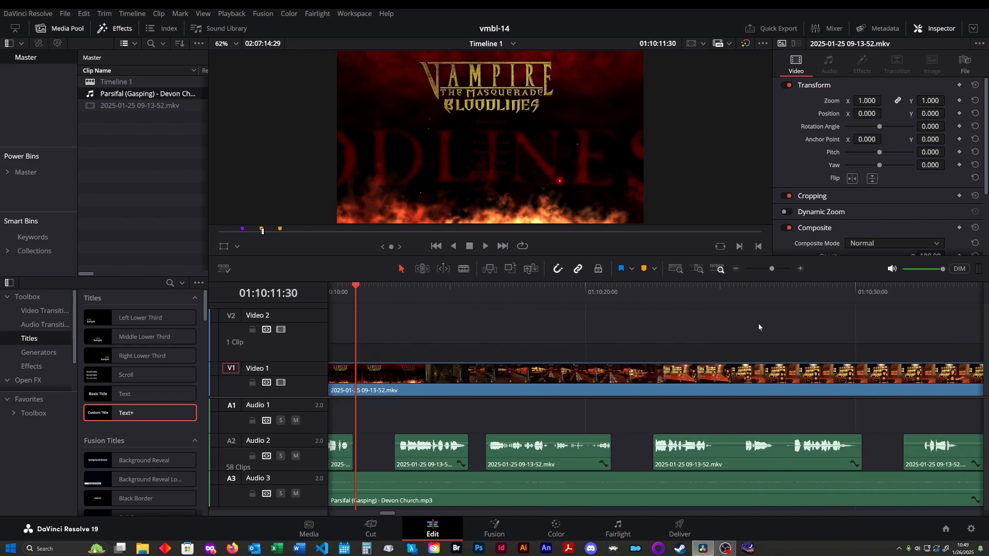
pyautogui.hscroll(2, 758, 323)
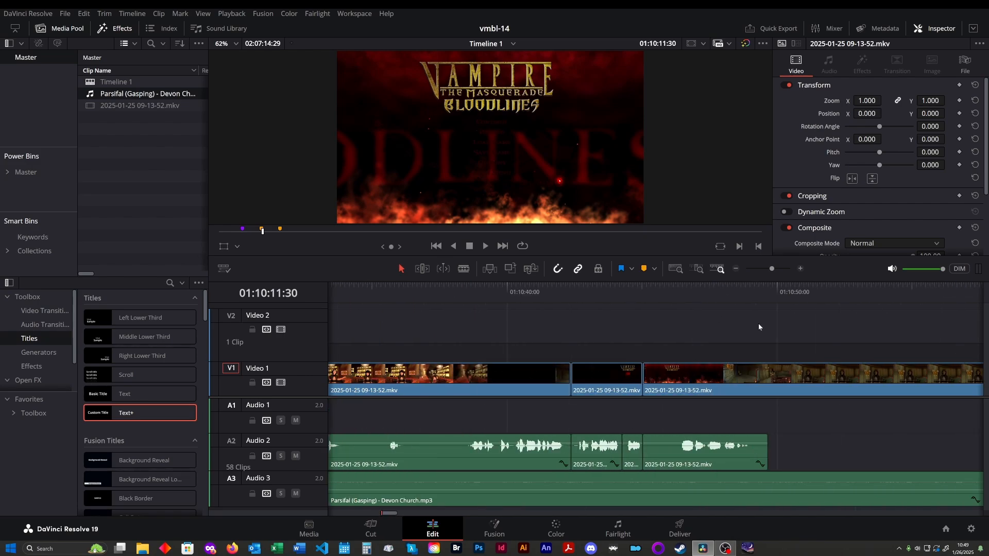
pyautogui.moveTo(744, 292); pyautogui.dragTo(825, 292)
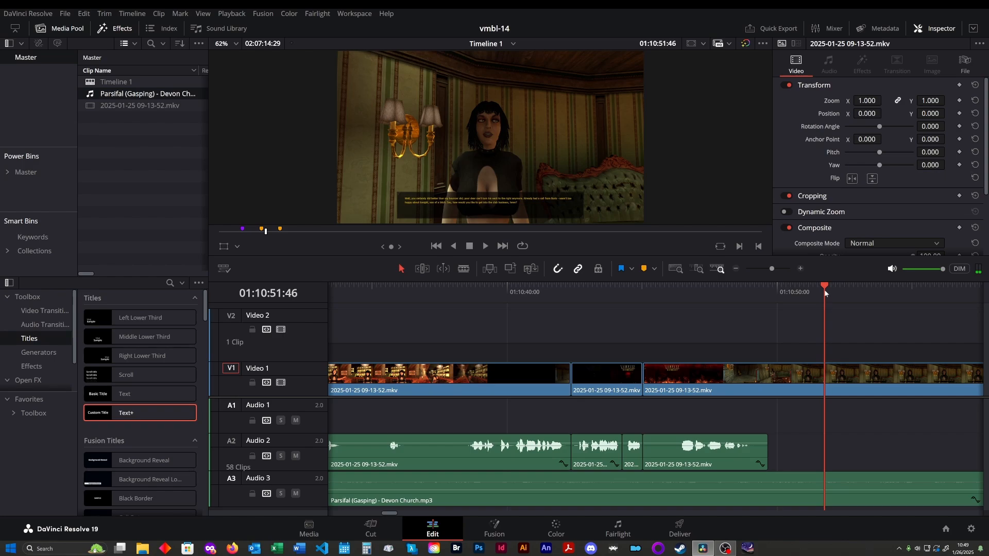
pyautogui.scroll(-3, 825, 291)
pyautogui.moveTo(674, 295); pyautogui.dragTo(898, 303)
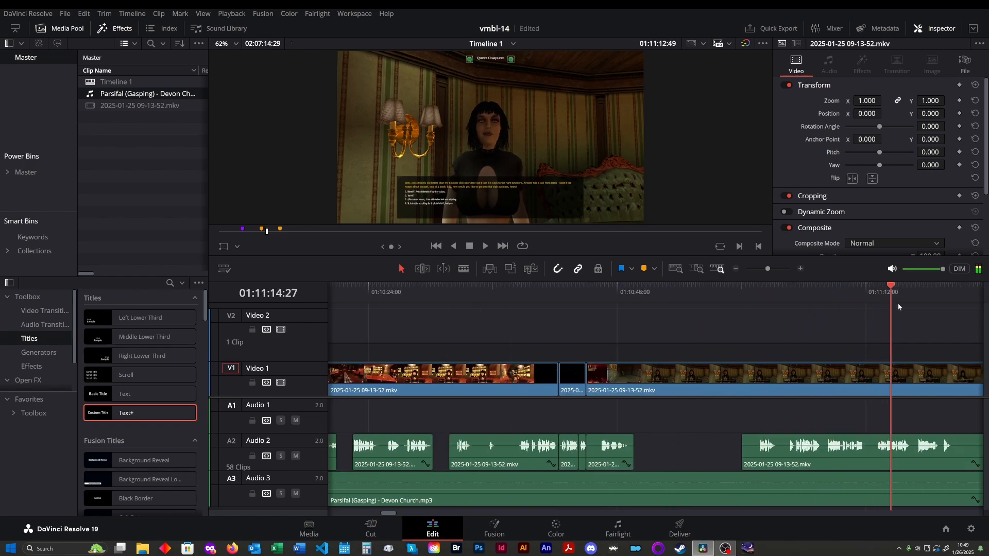
pyautogui.scroll(-3, 682, 314)
pyautogui.scroll(2, 679, 314)
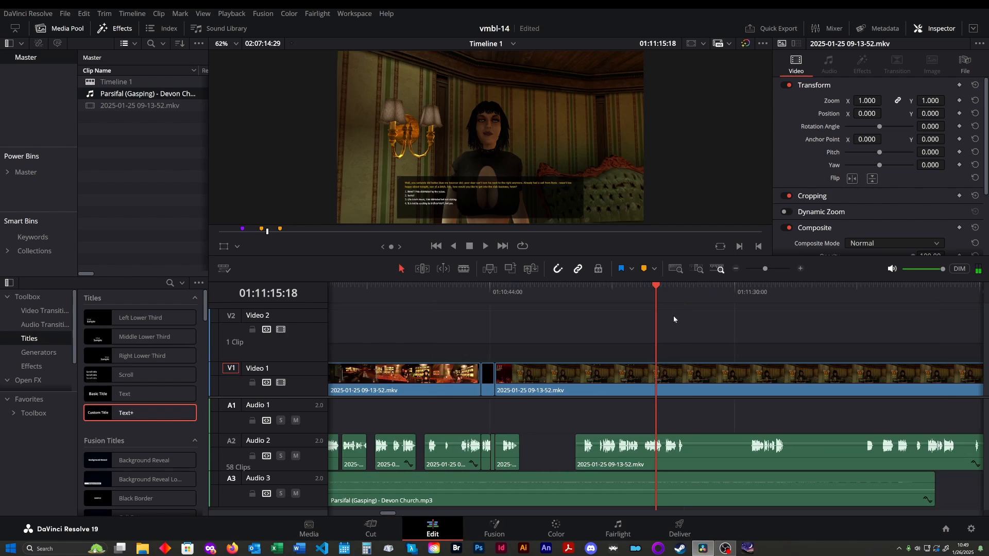
pyautogui.moveTo(657, 297); pyautogui.dragTo(681, 298)
pyautogui.press('space')
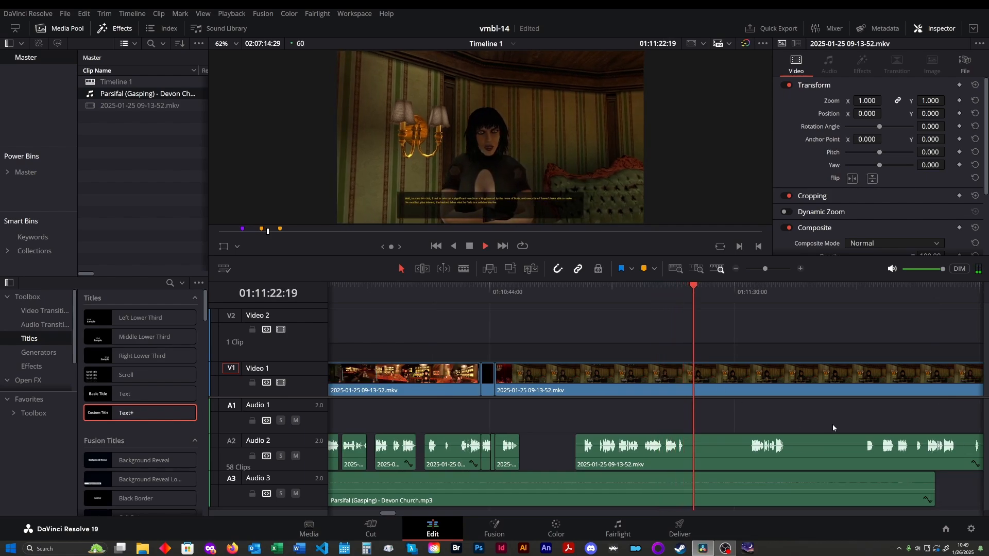
pyautogui.moveTo(704, 289); pyautogui.dragTo(749, 295)
pyautogui.press('space')
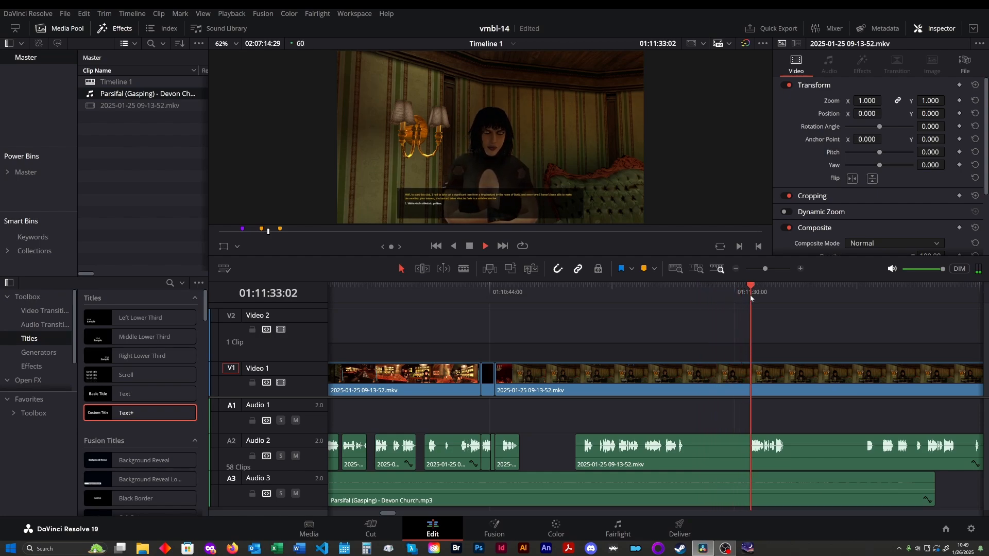
pyautogui.press('space')
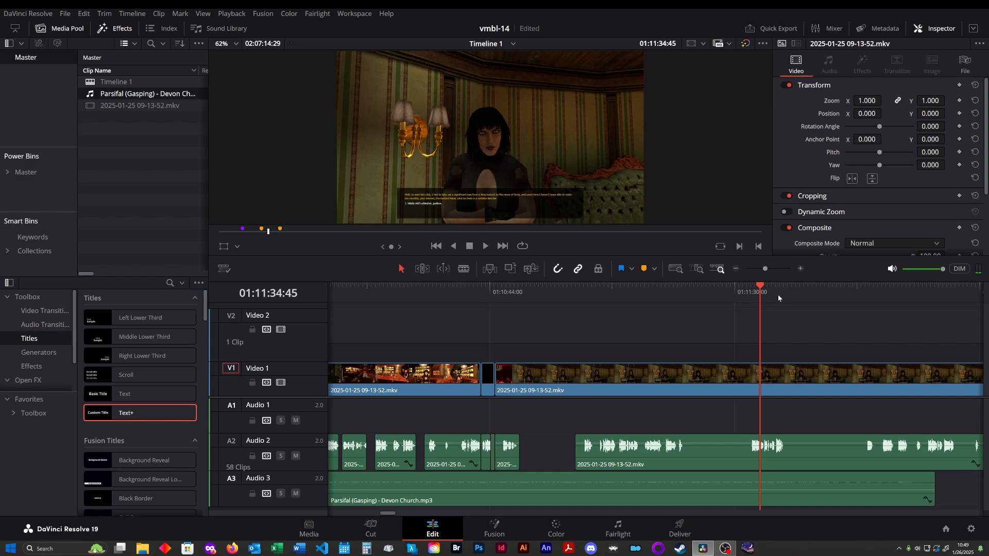
# - Play the conversation from 01:11:37:15 past the end of the Audio 3 music to about 01:12:11
pyautogui.hscroll(5, 783, 318)
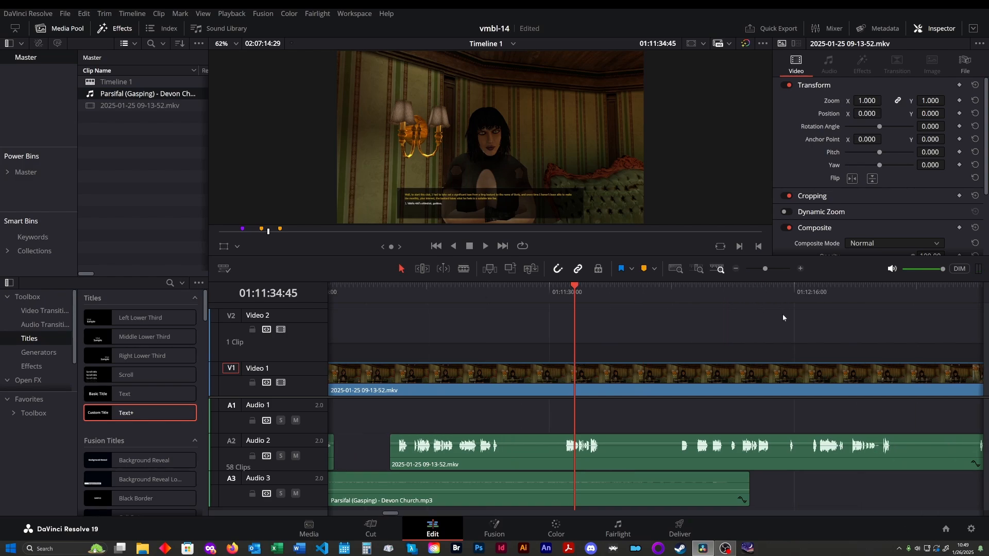
pyautogui.click(587, 292)
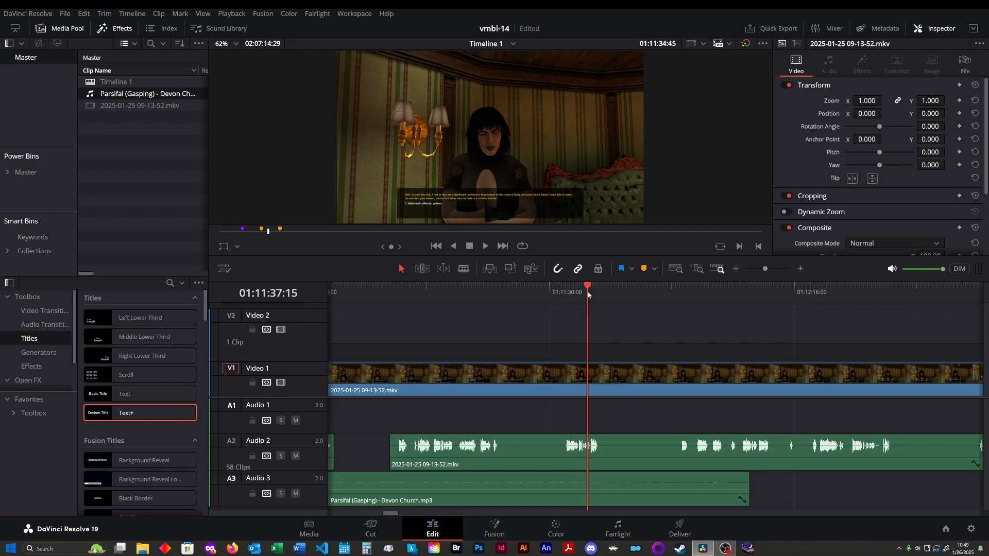
pyautogui.press('space')
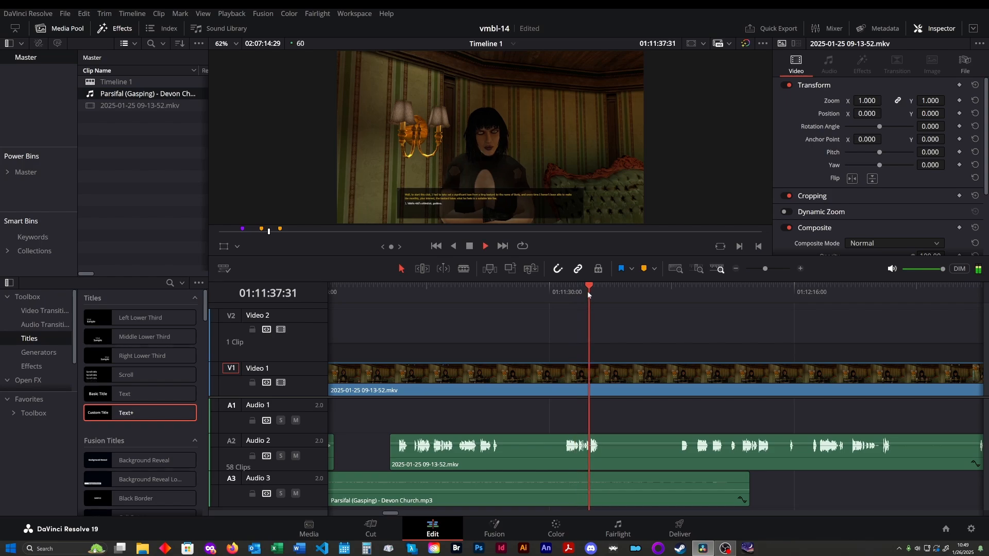
pyautogui.click(676, 292)
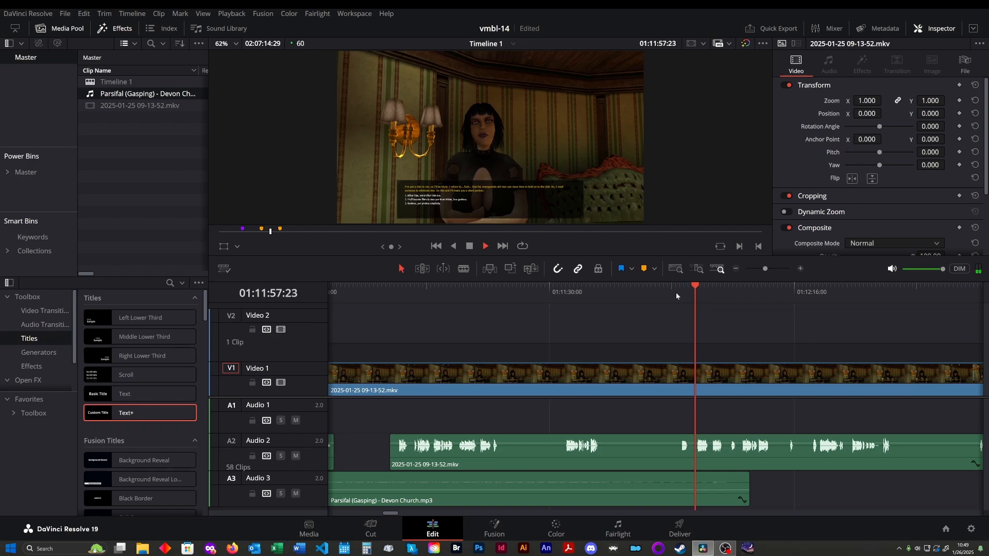
pyautogui.click(634, 288)
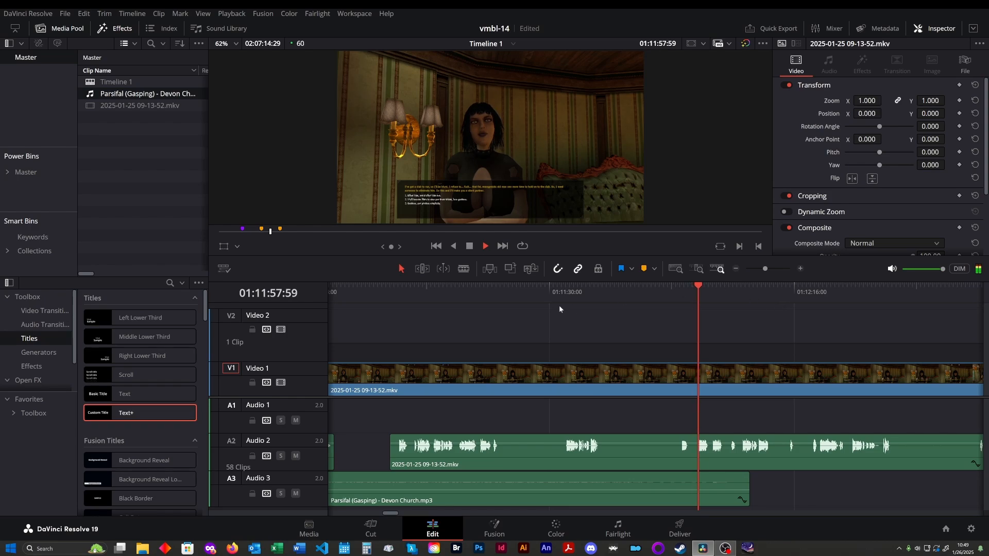
pyautogui.moveTo(498, 288); pyautogui.dragTo(683, 315)
pyautogui.press('space')
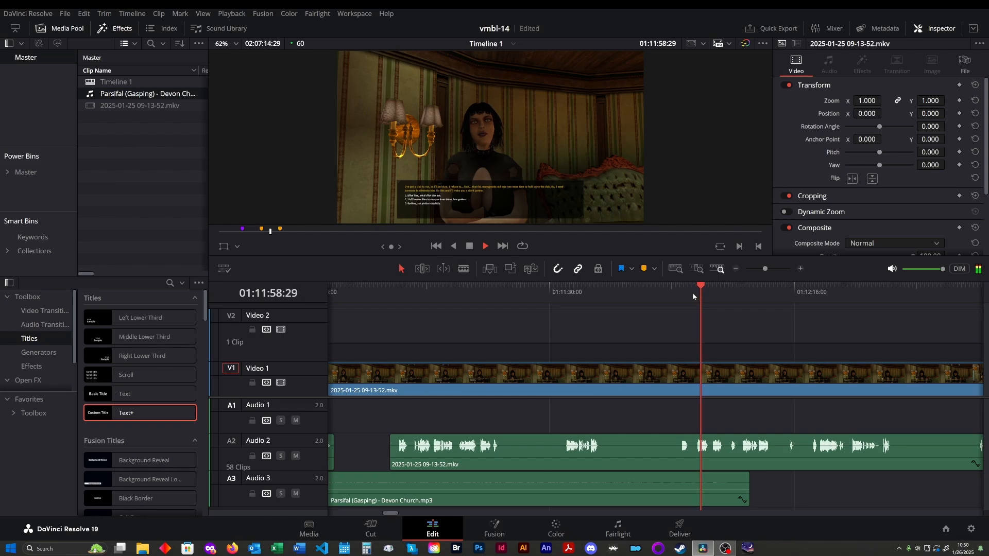
pyautogui.press('l')
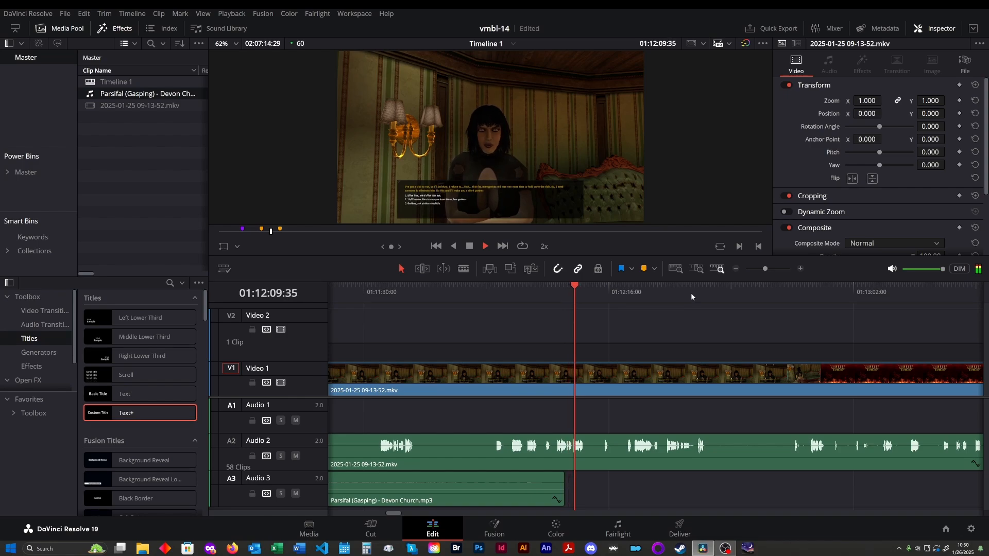
pyautogui.press('k')
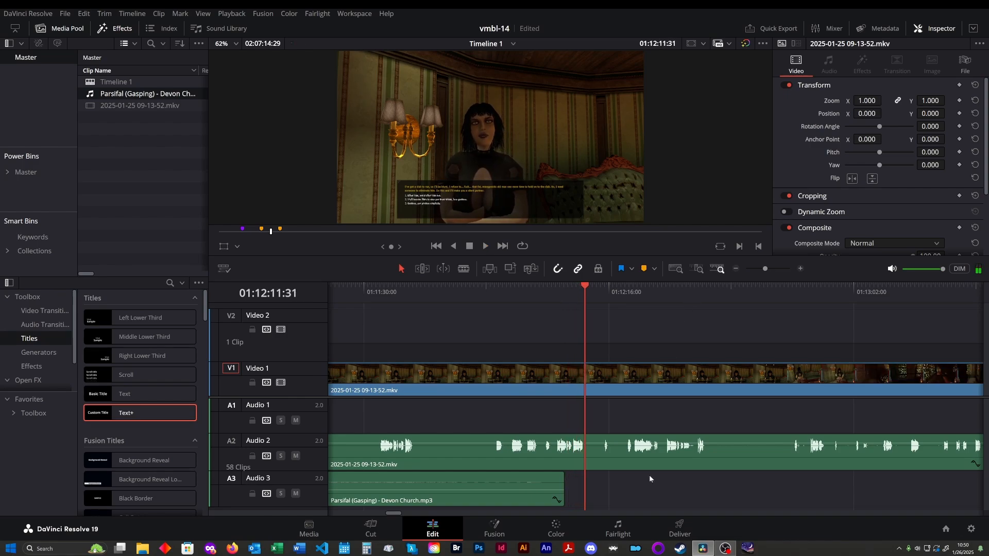
# - Paste a copy of the Parsifal (Gasping) music clip at 01:12:10:49 on Audio 3 and butt it against the first clip's end
pyautogui.click(506, 487)
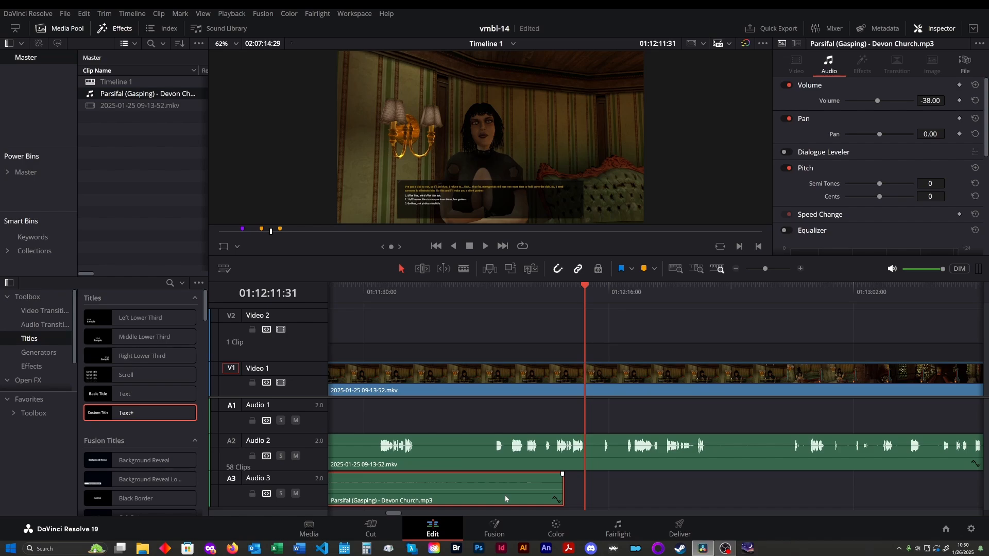
pyautogui.moveTo(583, 289); pyautogui.dragTo(580, 289)
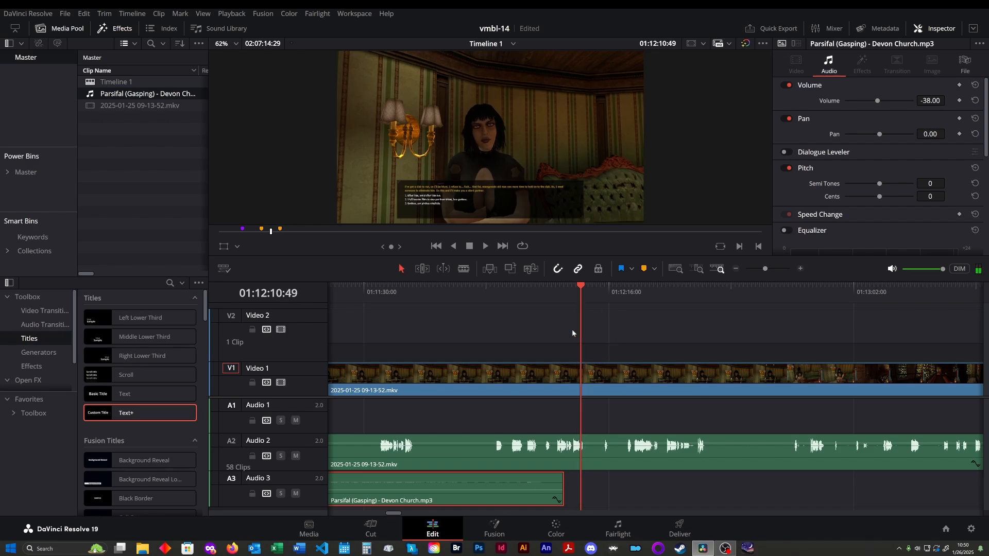
pyautogui.click(741, 485)
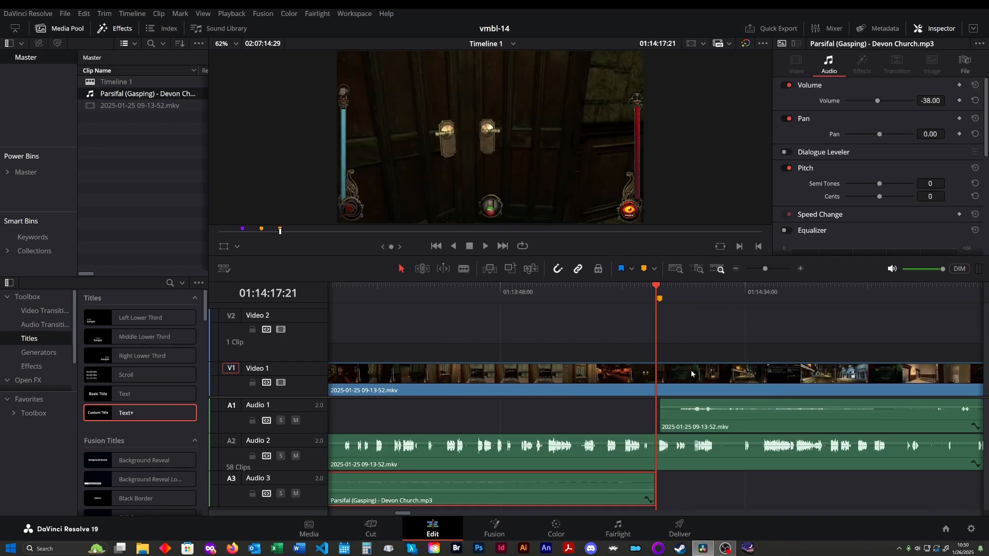
pyautogui.click(438, 247)
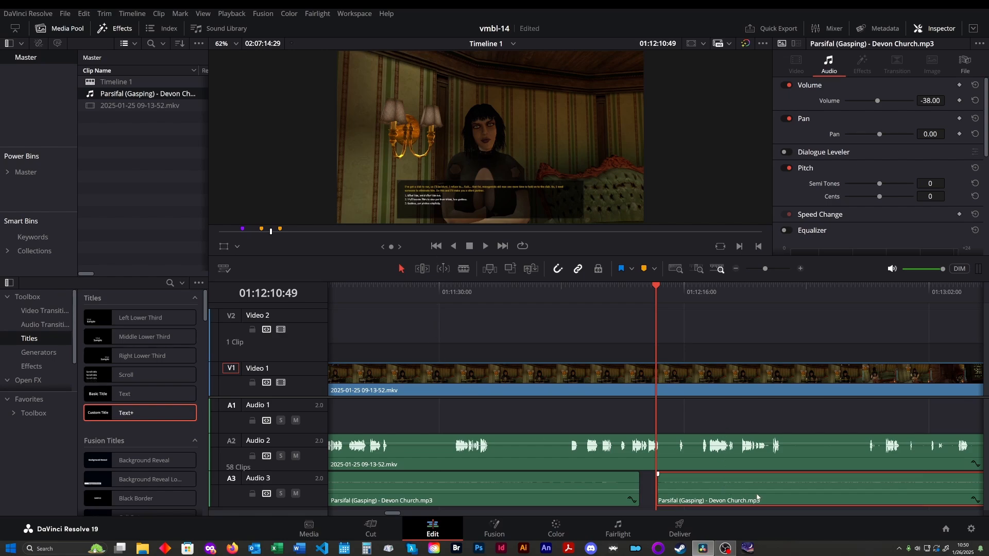
pyautogui.moveTo(756, 498); pyautogui.dragTo(748, 496)
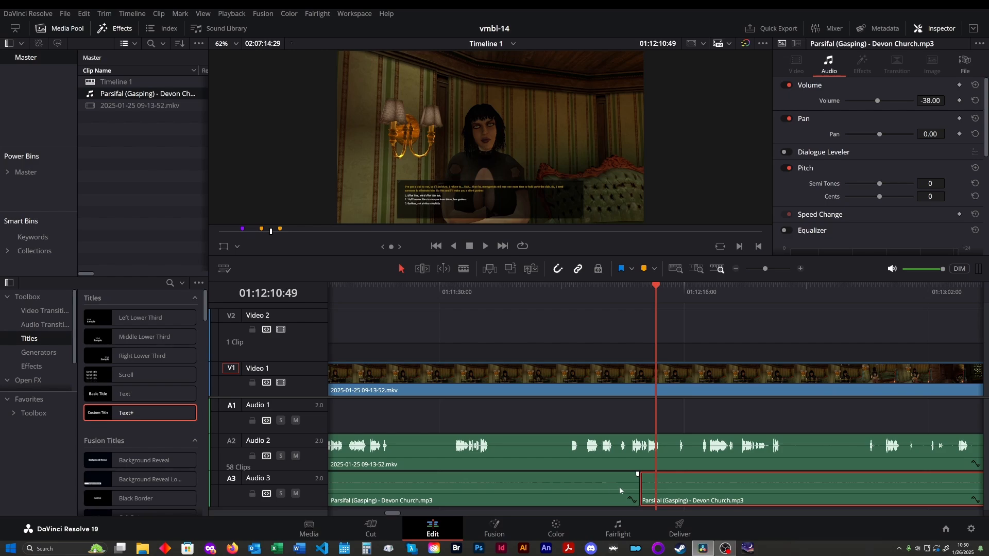
# - Split the first music clip just before 01:12:04:00, delete its tail, and close the gap with the second music clip
pyautogui.click(607, 298)
pyautogui.hotkey('ctrl', '=')
pyautogui.hotkey('ctrl', '=')
pyautogui.hotkey('ctrl', '=')
pyautogui.hotkey('ctrl', '=')
pyautogui.hotkey('ctrl', '=')
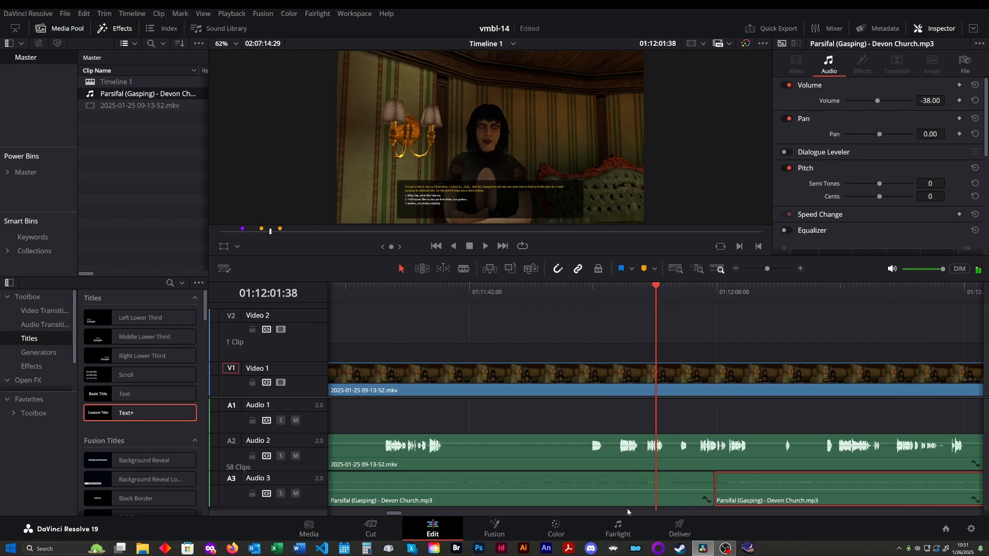
pyautogui.hscroll(3, 627, 508)
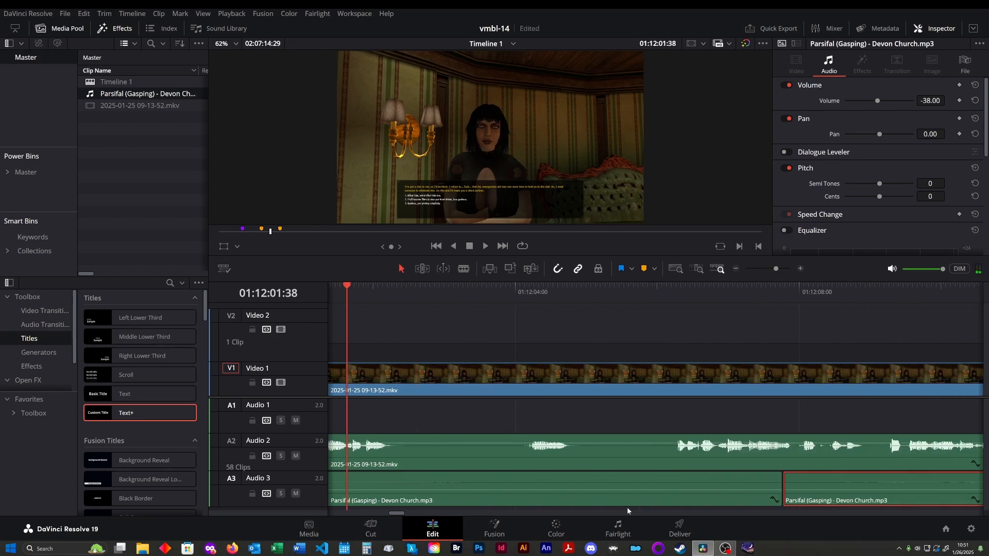
pyautogui.press('b')
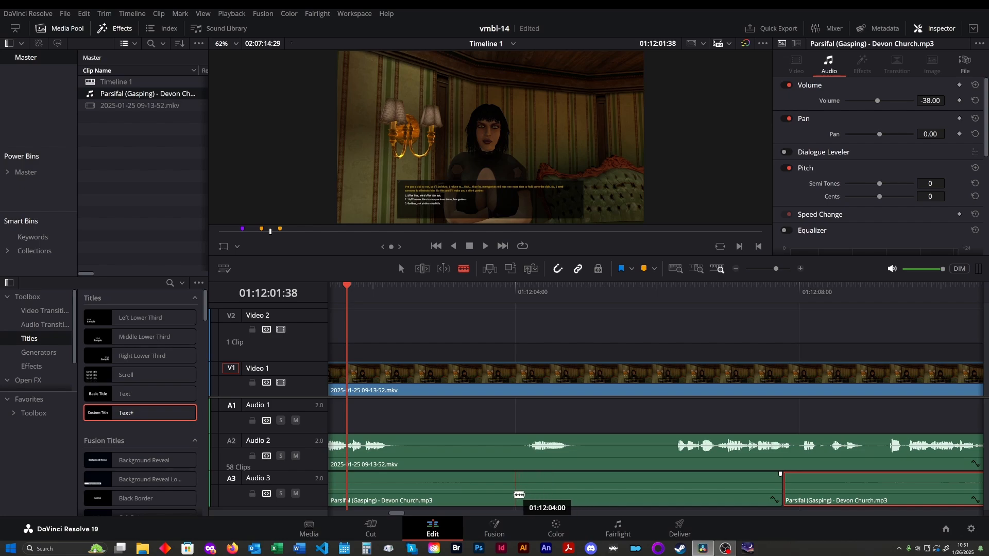
pyautogui.click(505, 496)
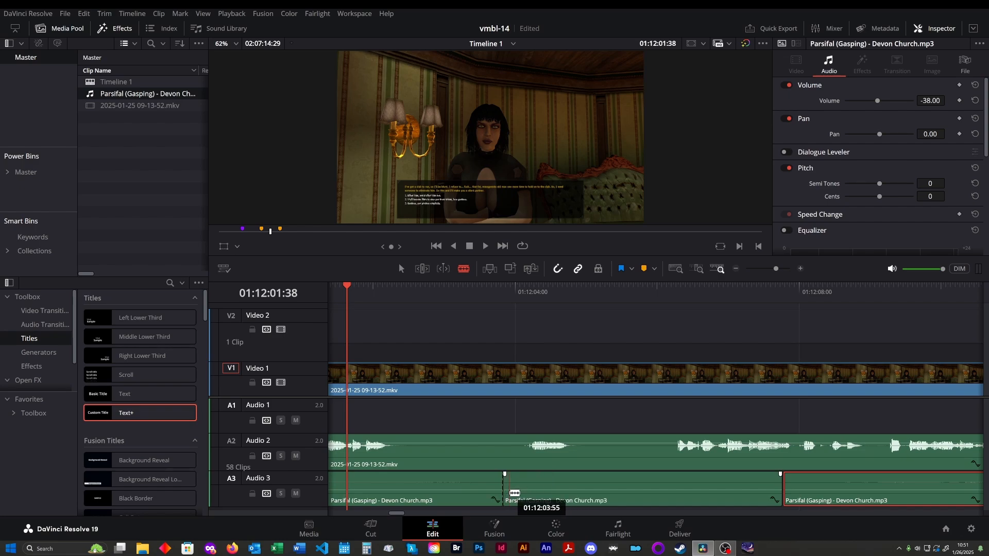
pyautogui.click(588, 485)
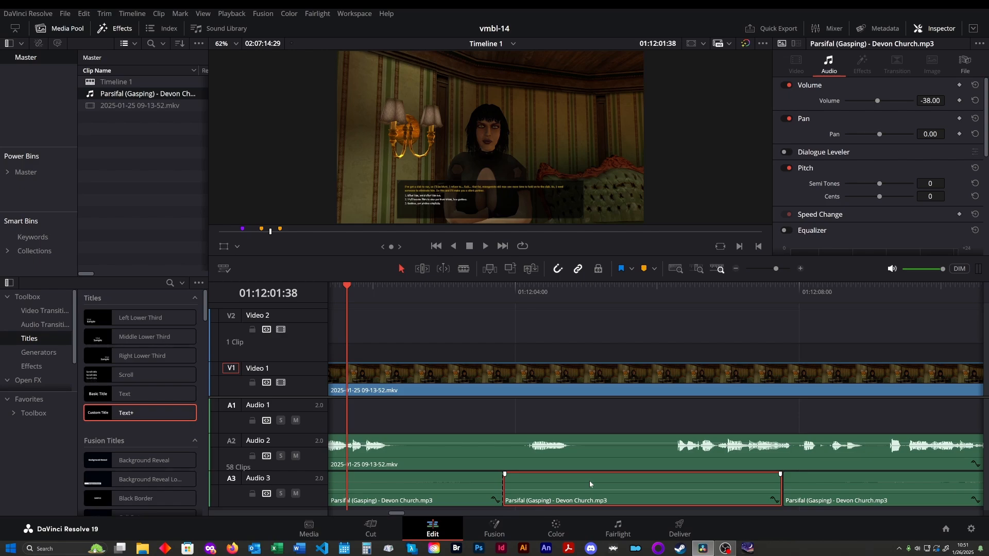
pyautogui.press('Delete')
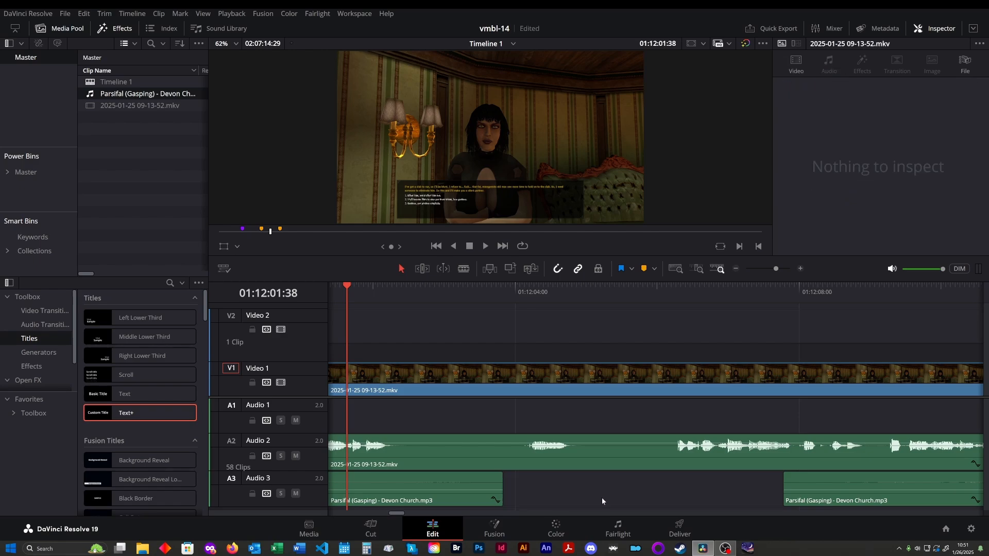
pyautogui.moveTo(860, 484); pyautogui.dragTo(583, 502)
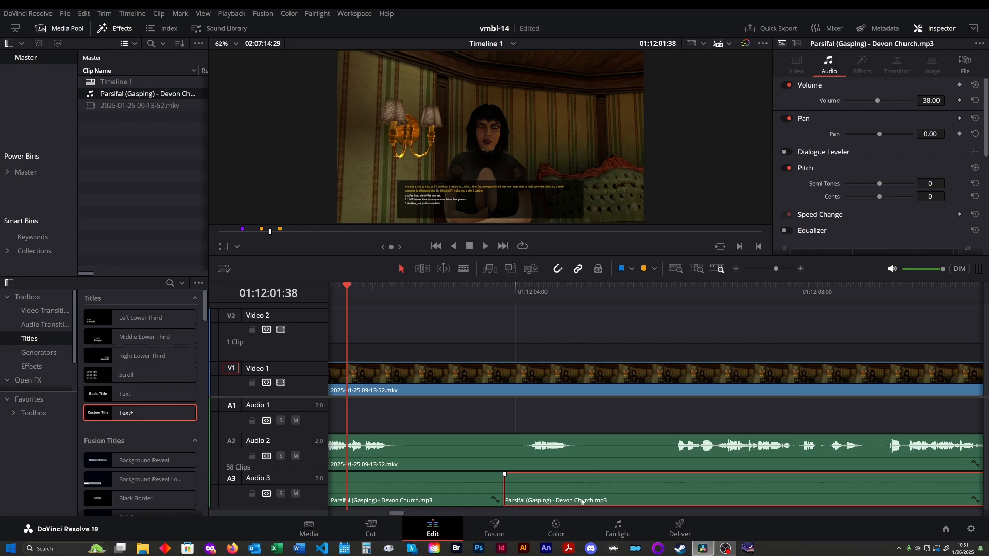
# - Replay the join between the two music clips on Audio 3 and check the transition by ear
pyautogui.hotkey('ctrl', '-')
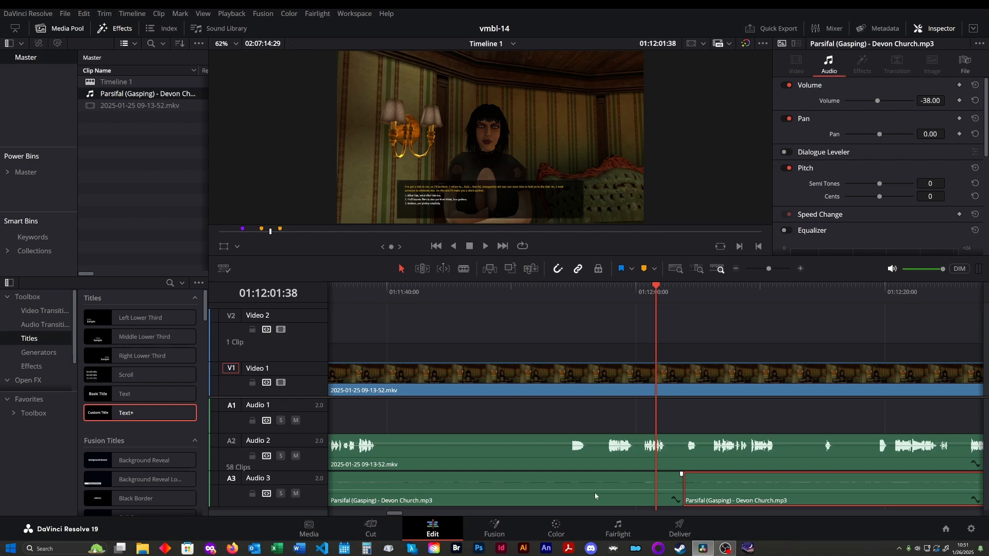
pyautogui.click(614, 496)
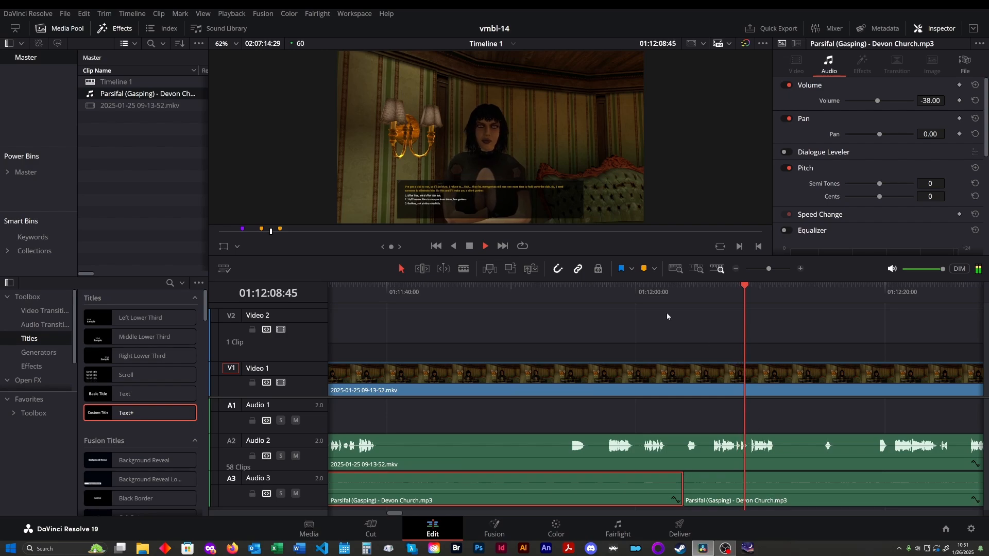
pyautogui.click(614, 296)
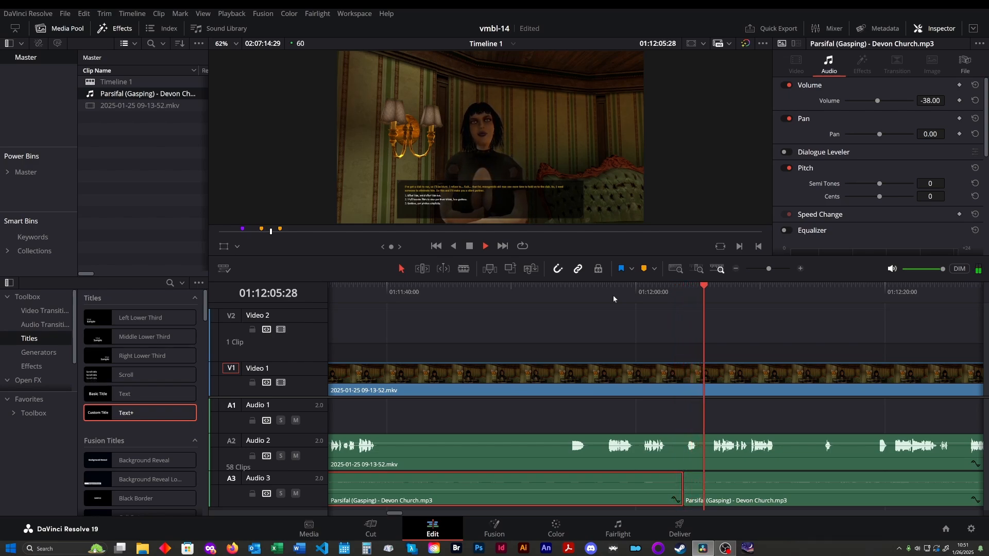
# - Try to add a Cross Fade 0 dB audio transition at the join between the two music clips on Audio 3
pyautogui.click(23, 325)
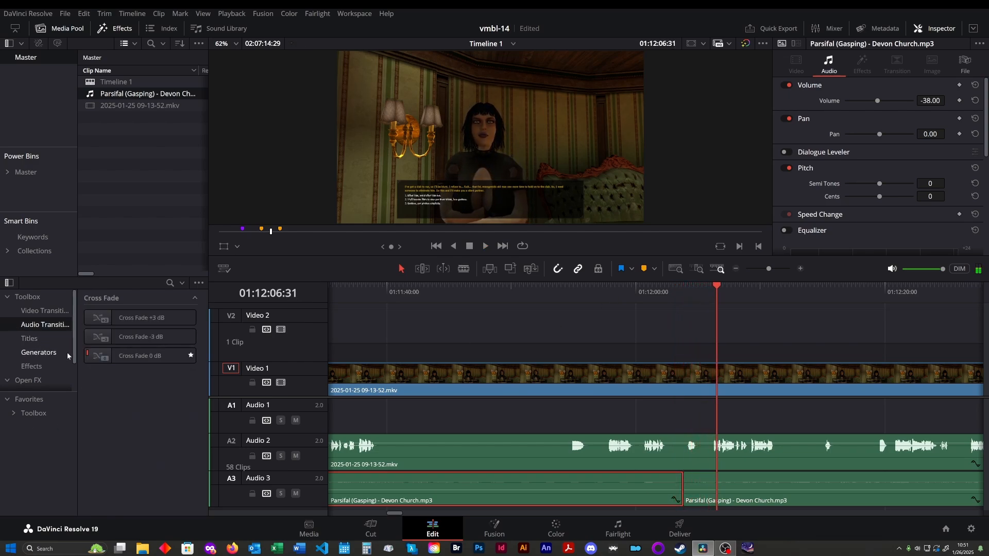
pyautogui.moveTo(101, 356); pyautogui.dragTo(682, 490)
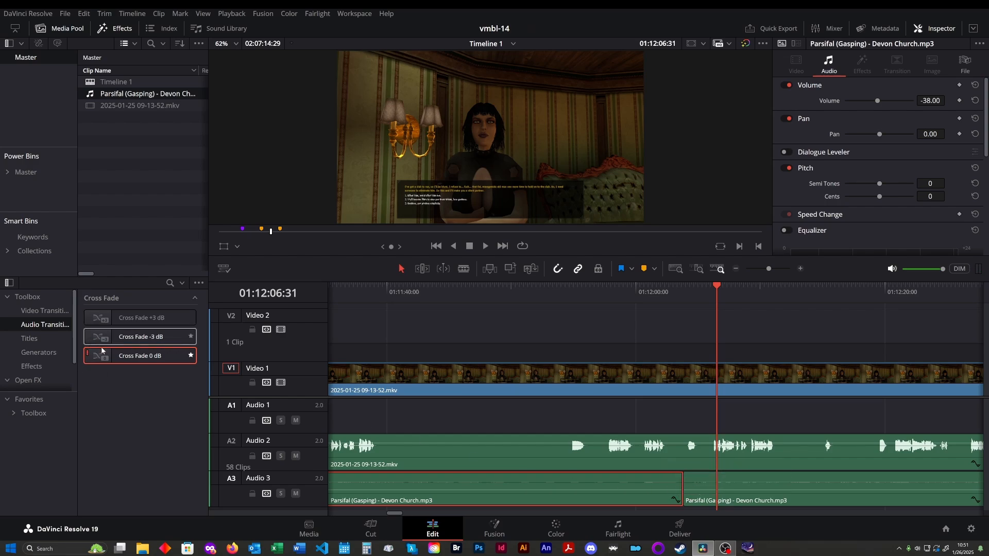
pyautogui.moveTo(101, 351); pyautogui.dragTo(732, 484)
pyautogui.click(707, 411)
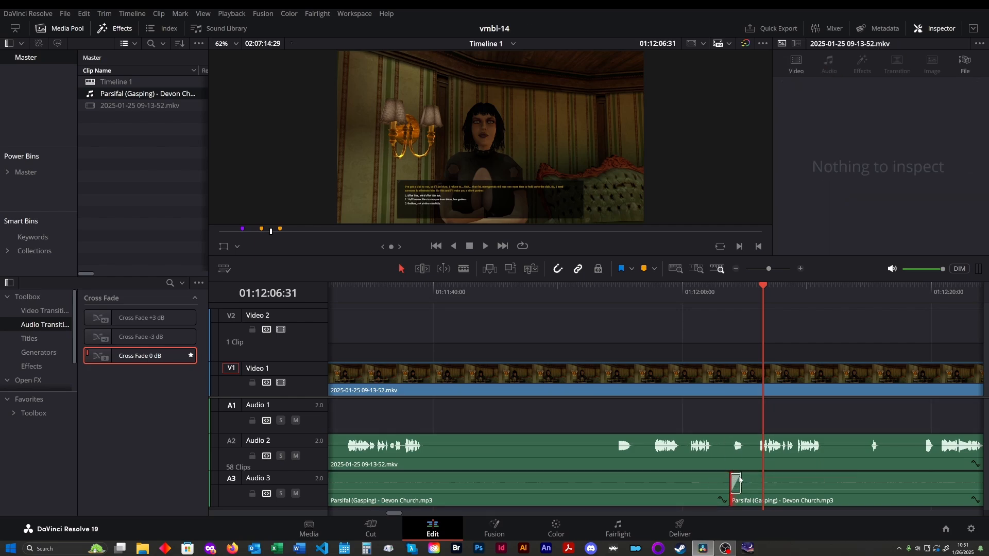
pyautogui.click(738, 482)
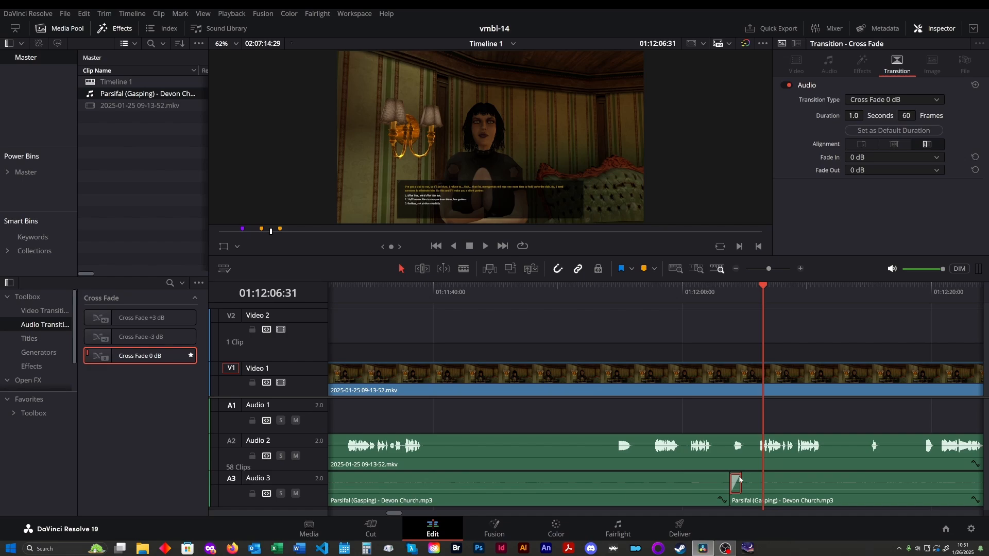
pyautogui.press('Delete')
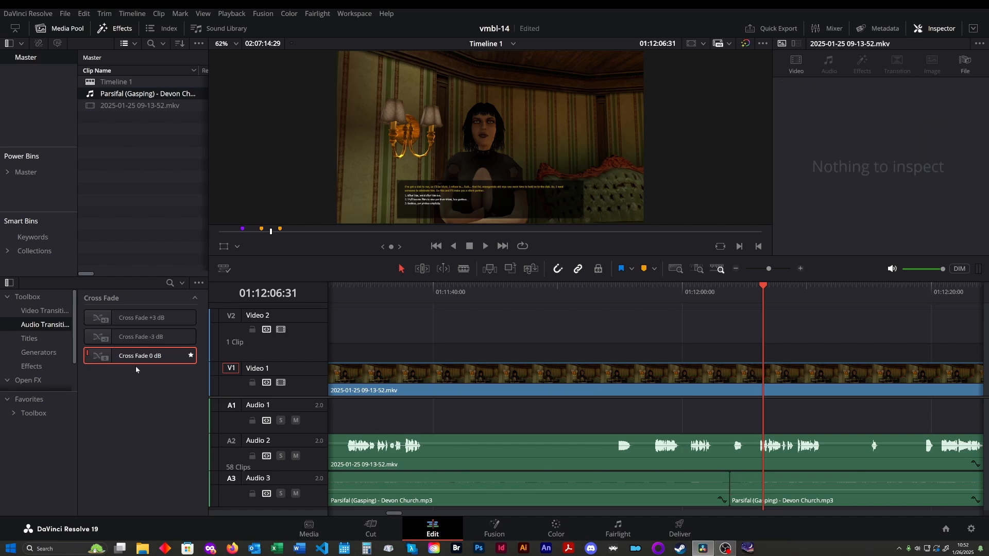
pyautogui.moveTo(110, 360); pyautogui.dragTo(736, 484)
# - Split the first Audio 3 music clip at about 01:12:00:22, delete its tail, and butt the second music clip against it
pyautogui.click(663, 298)
pyautogui.press('space')
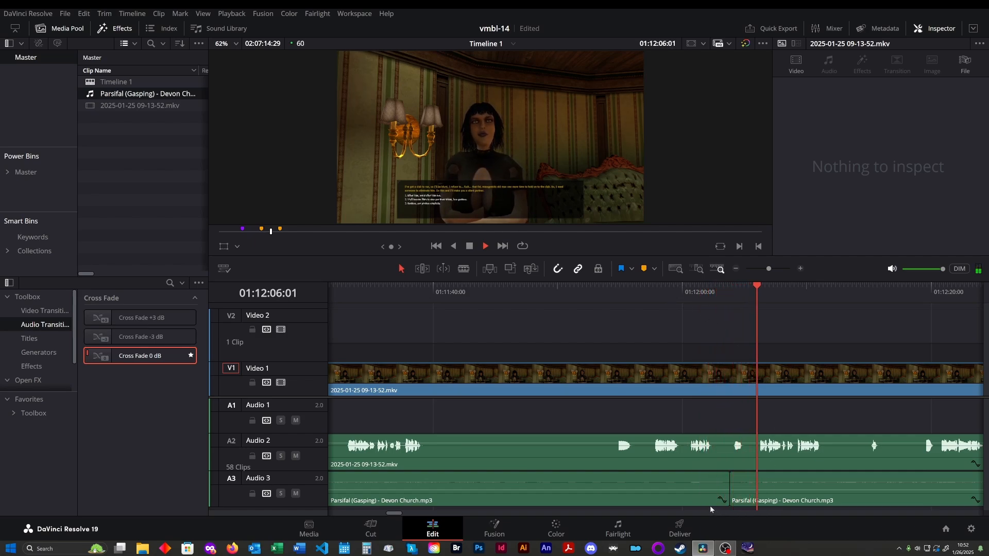
pyautogui.press('space')
pyautogui.press('b')
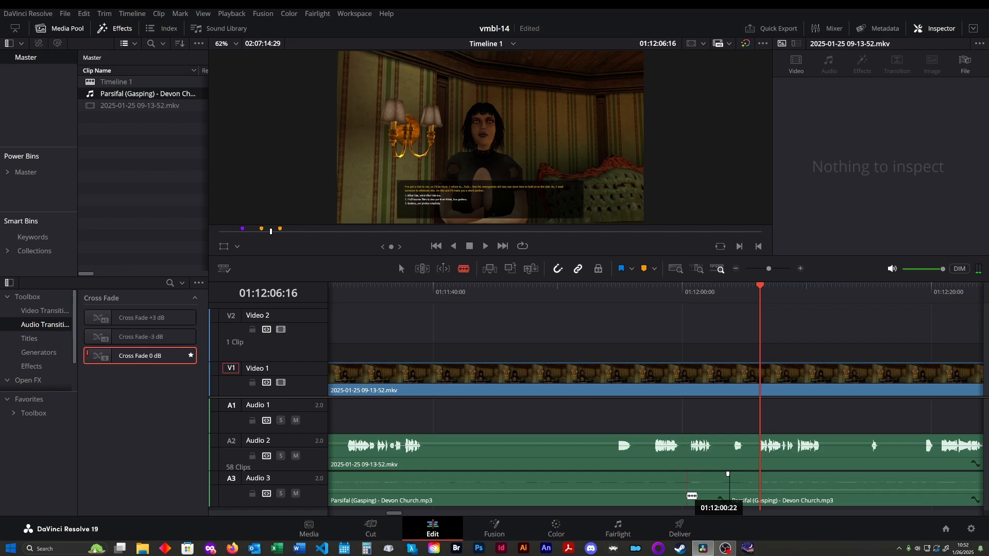
pyautogui.click(691, 496)
pyautogui.press('a')
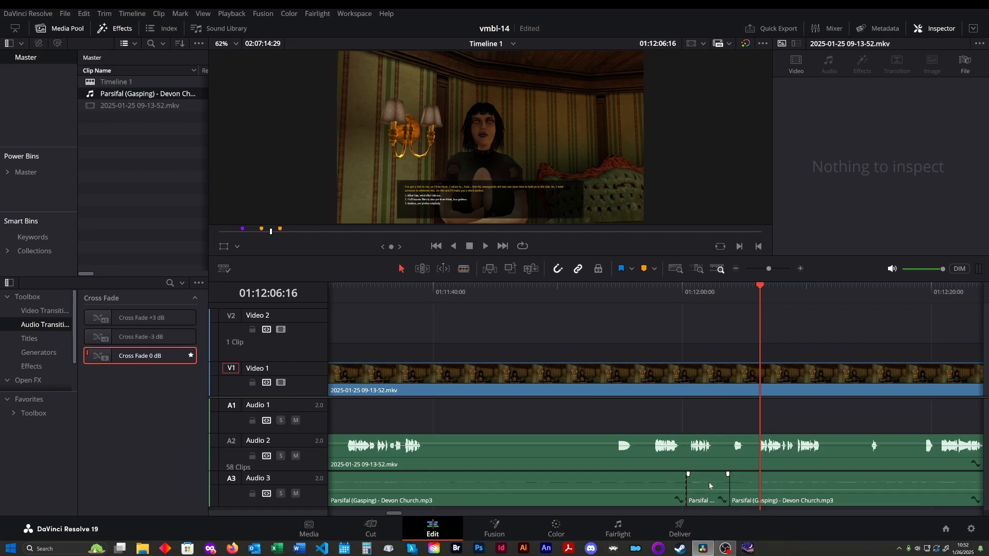
pyautogui.click(710, 486)
pyautogui.press('Delete')
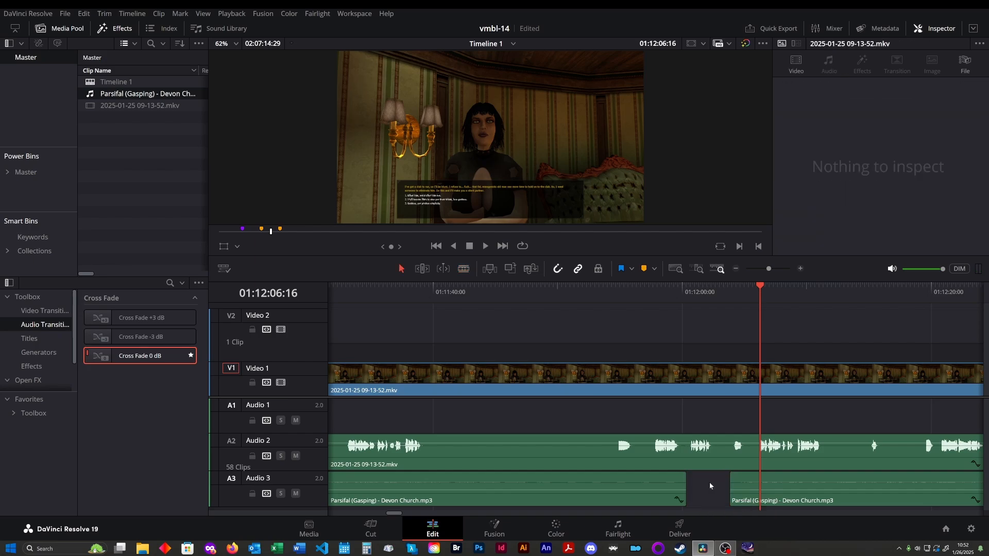
pyautogui.moveTo(786, 477); pyautogui.dragTo(724, 487)
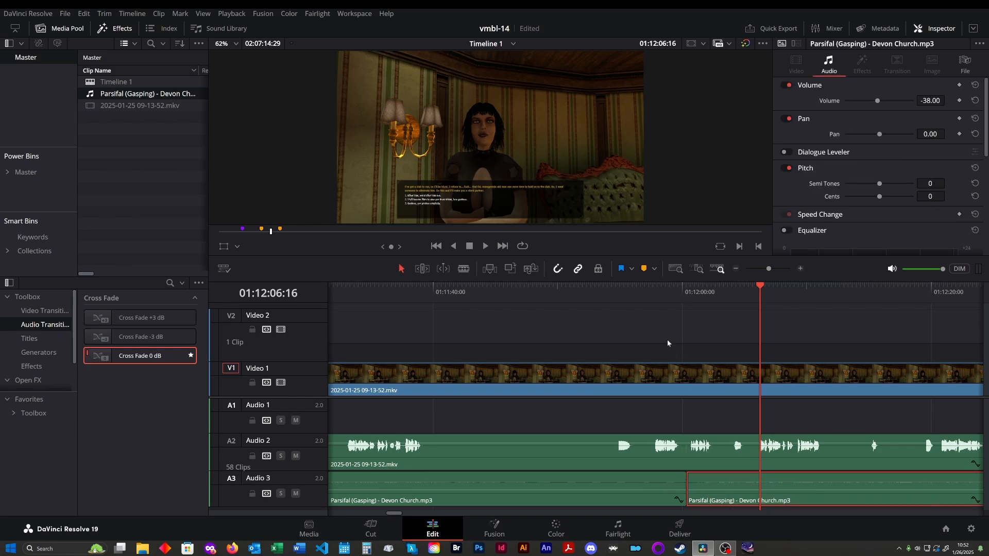
# - Play across the new join between the music clips near 01:12:00 and check the transition by ear
pyautogui.click(606, 292)
pyautogui.press('space')
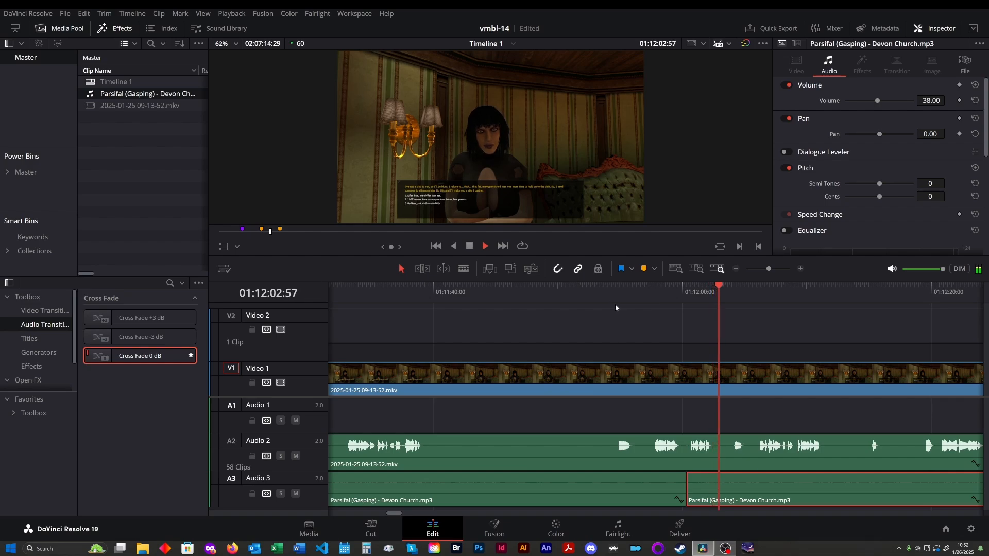
pyautogui.press('space')
pyautogui.press('space')
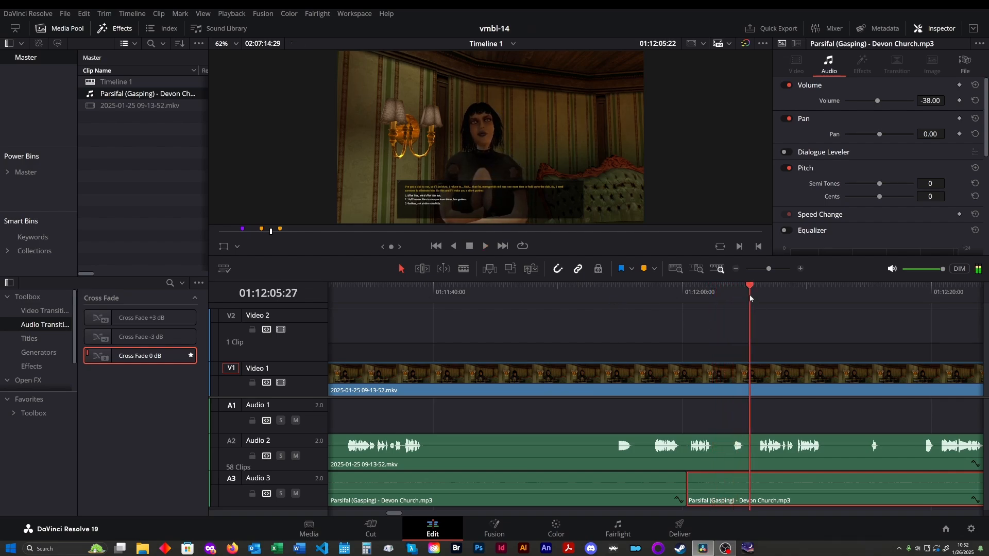
pyautogui.hscroll(1, 657, 319)
# - Split the recording on Video 1 and Audio 2 at about 01:12:11 and 01:12:19, and delete the section between the cuts
pyautogui.click(575, 296)
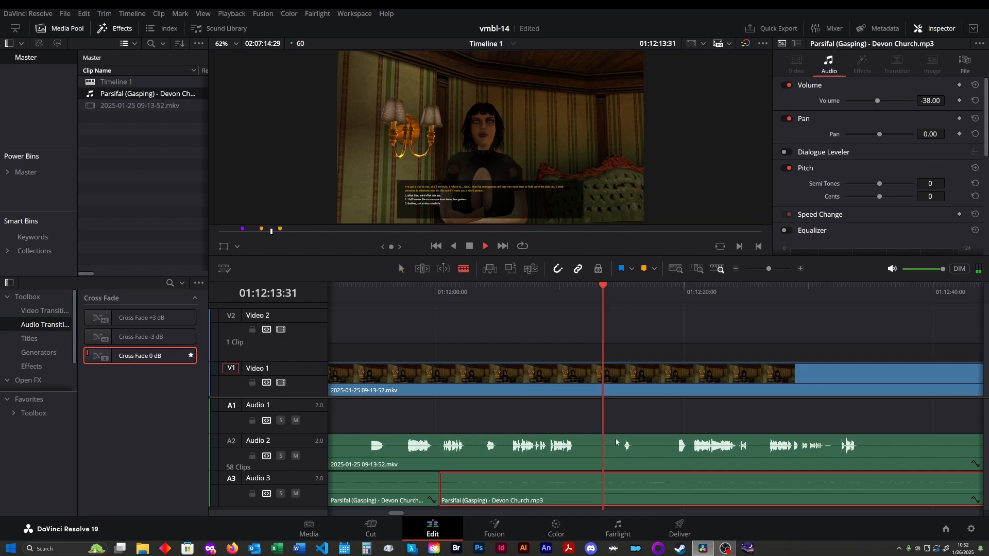
pyautogui.press('b')
pyautogui.click(573, 456)
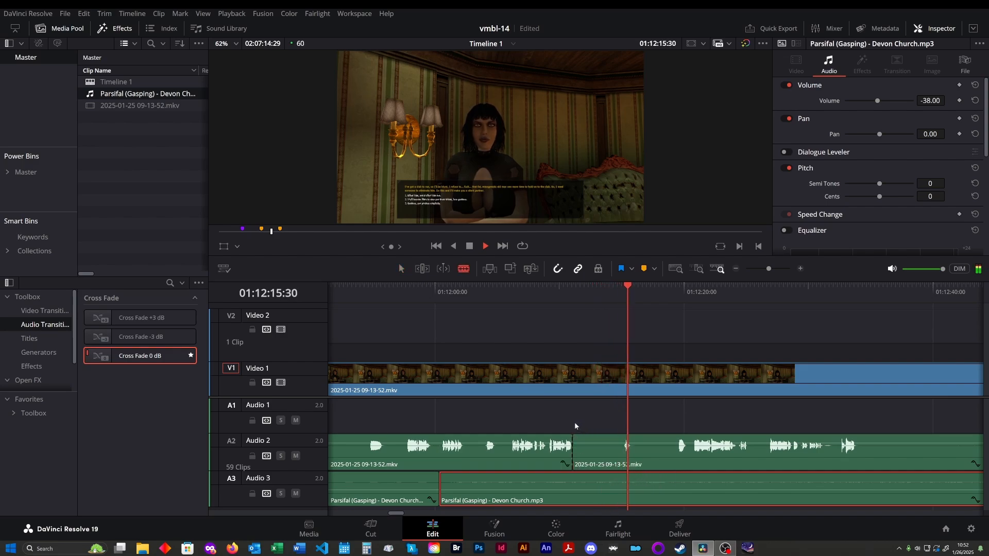
pyautogui.click(573, 380)
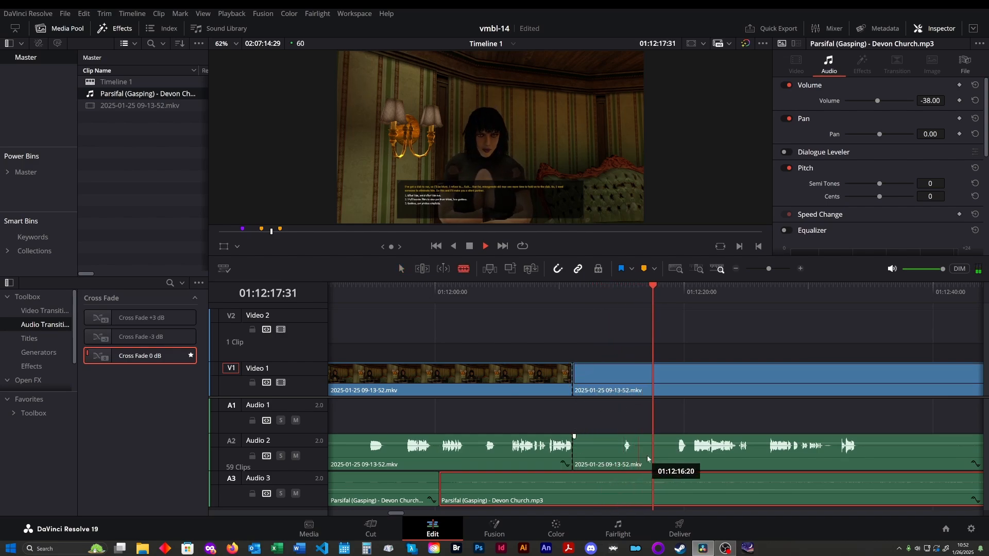
pyautogui.click(676, 457)
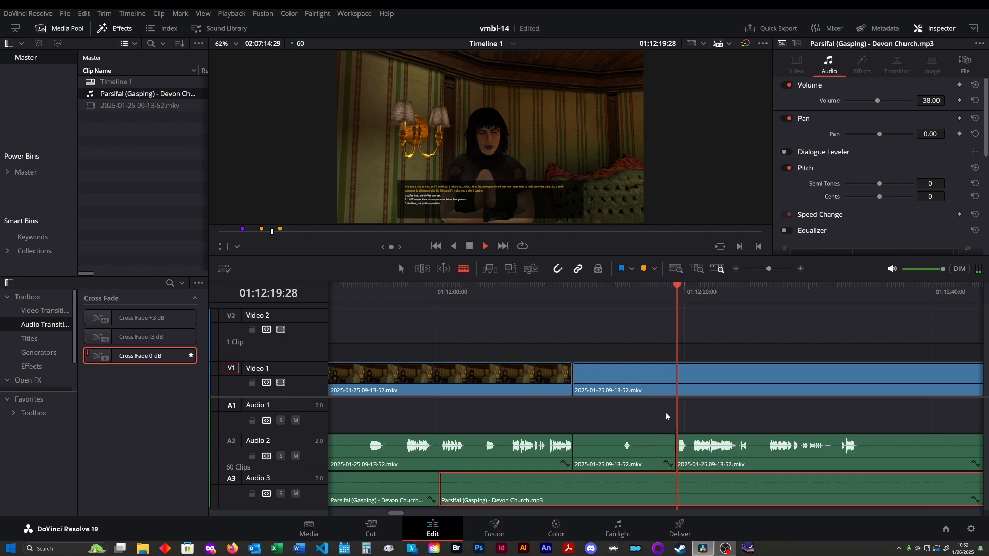
pyautogui.click(676, 386)
pyautogui.press('space')
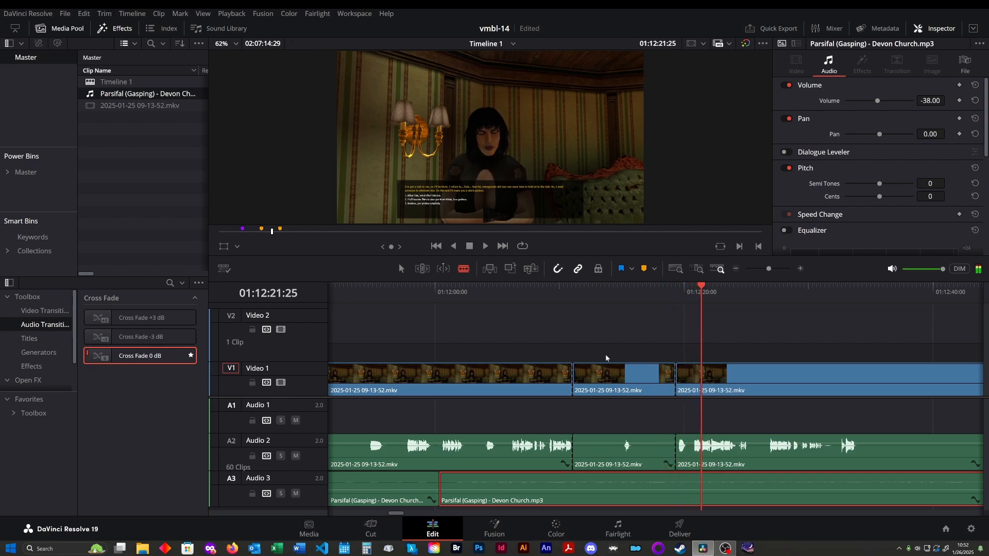
pyautogui.moveTo(606, 355); pyautogui.dragTo(645, 455)
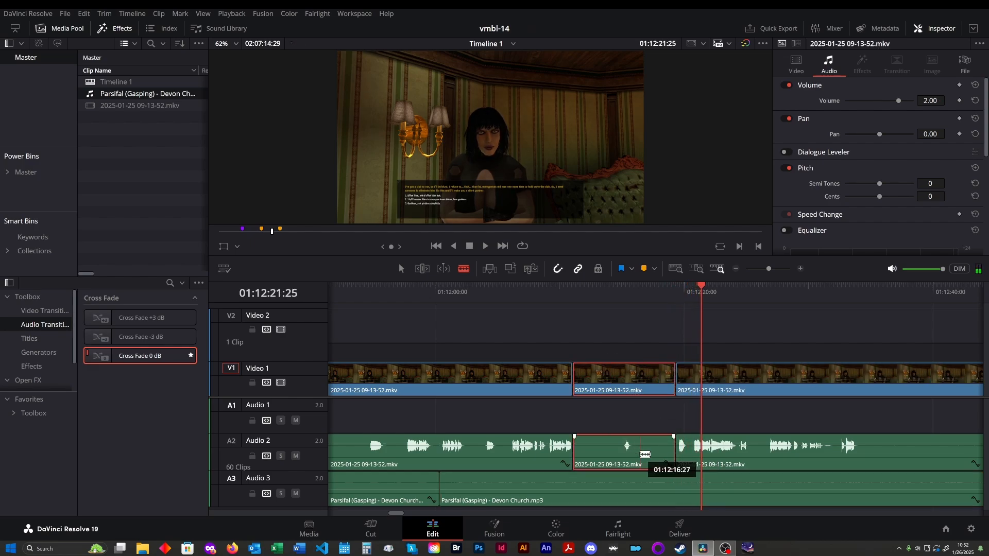
pyautogui.press('BackSpace')
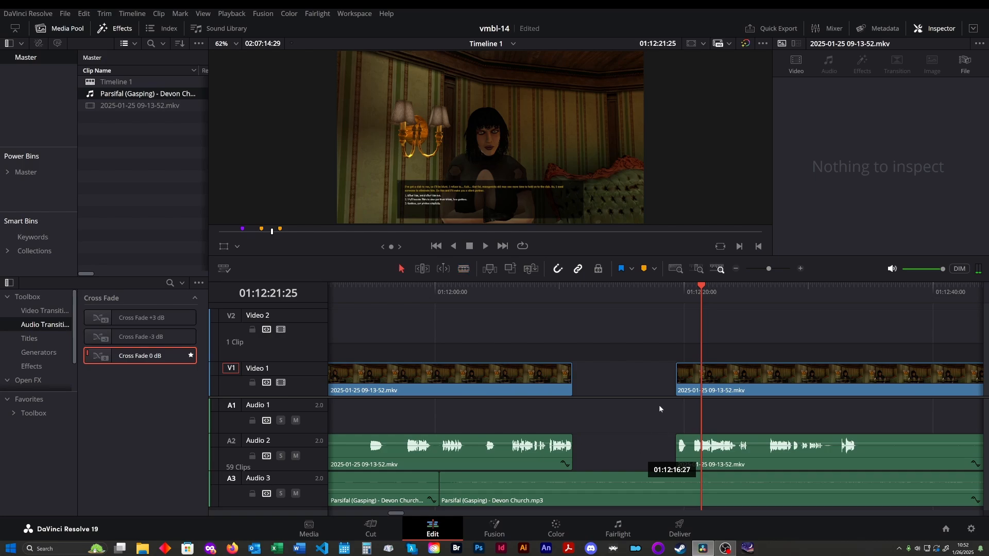
# - Move all recording clips after the gap on Video 1, Audio 1 and Audio 2 back against the preceding clips
pyautogui.scroll(-10, 649, 372)
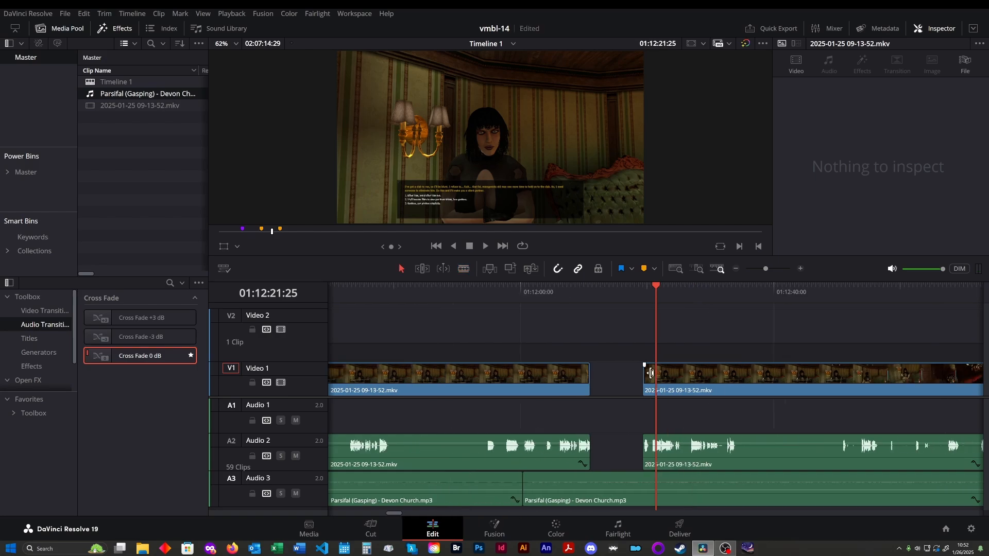
pyautogui.scroll(-3, 651, 373)
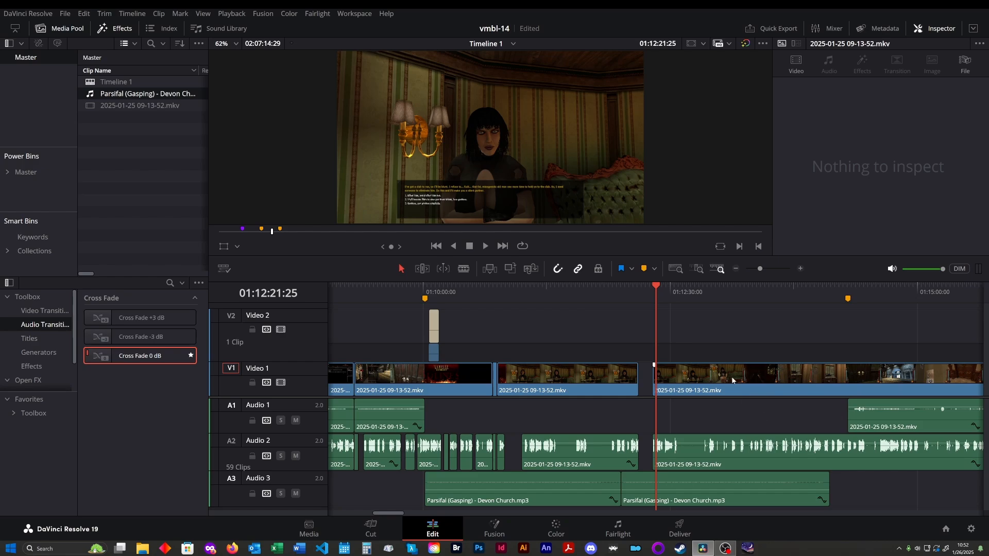
pyautogui.moveTo(772, 354); pyautogui.dragTo(910, 452)
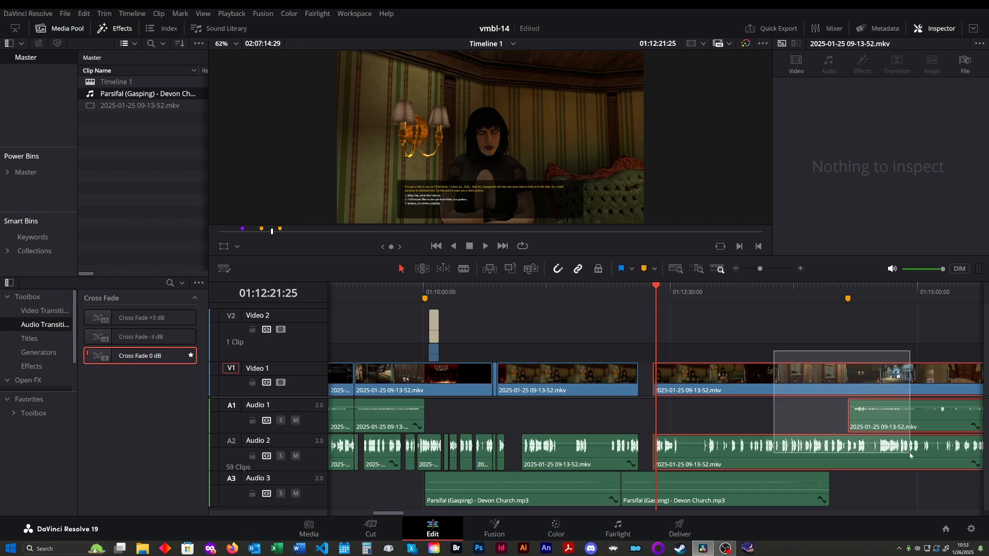
pyautogui.scroll(-5, 909, 452)
pyautogui.scroll(10, 746, 374)
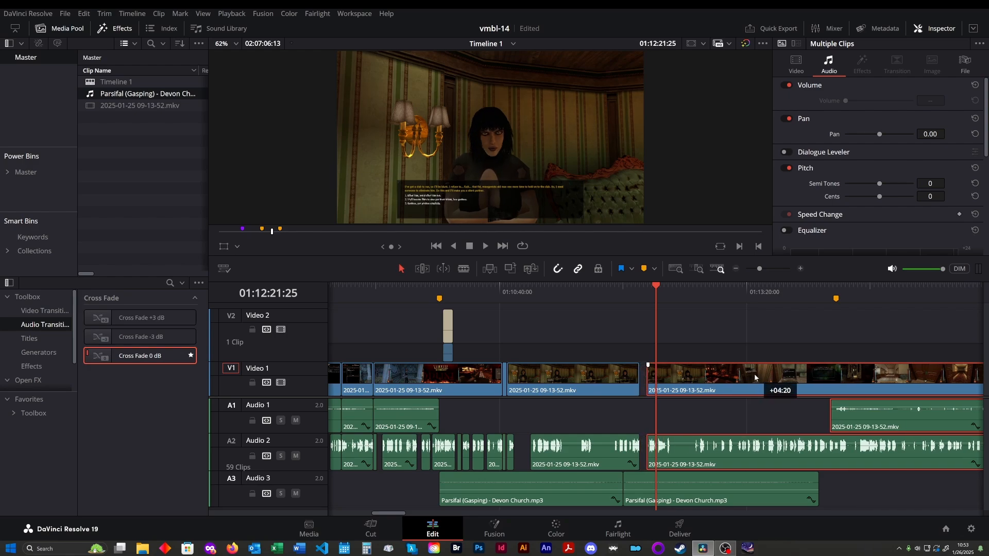
# - Play across the closed cut near 01:12:11 and continue at double speed through the conversation to about 01:12:44
pyautogui.click(633, 297)
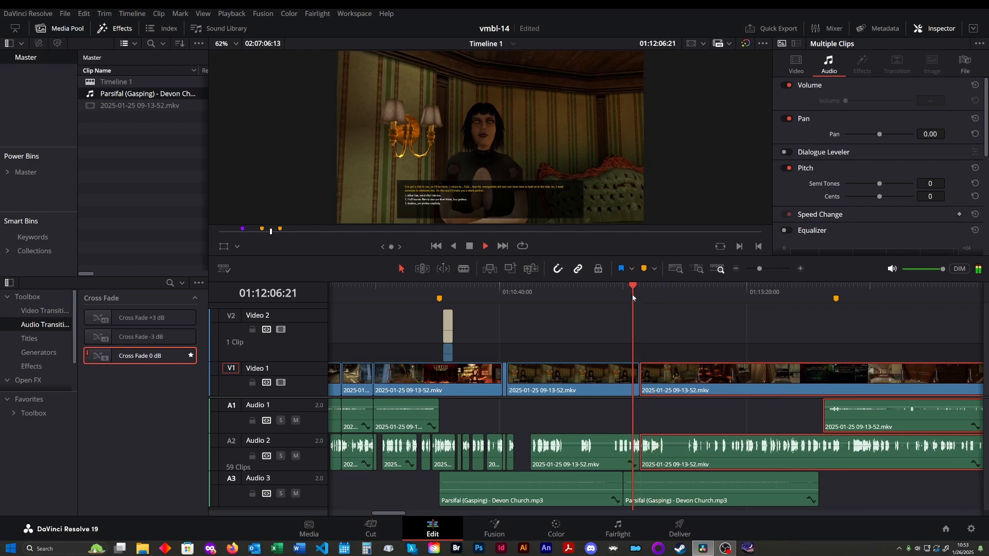
pyautogui.press('space')
pyautogui.scroll(5, 619, 337)
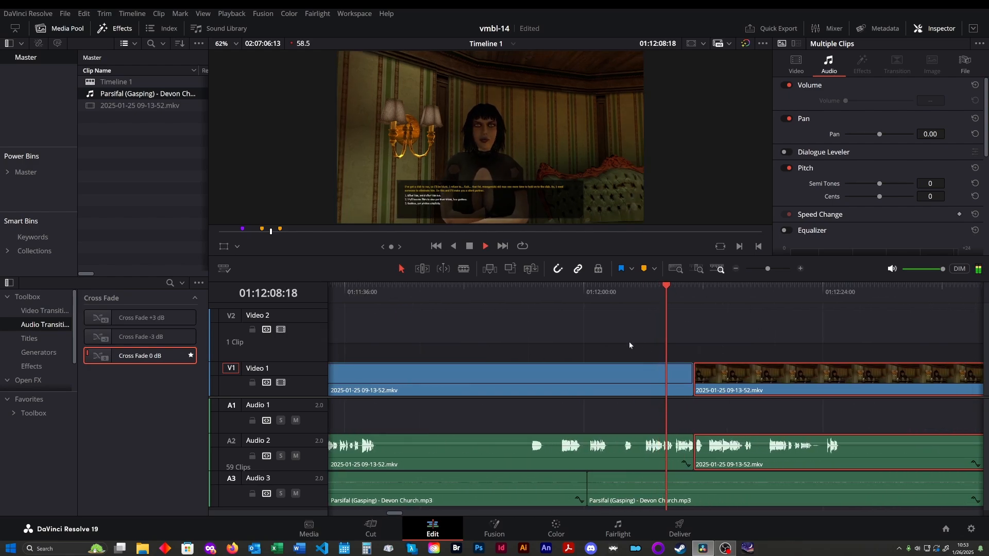
pyautogui.click(733, 331)
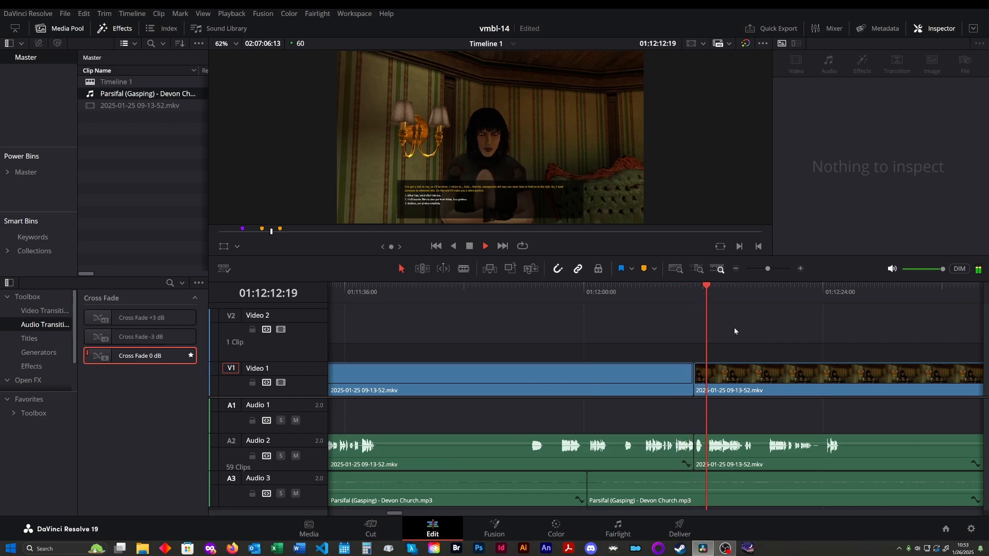
pyautogui.hscroll(3, 596, 371)
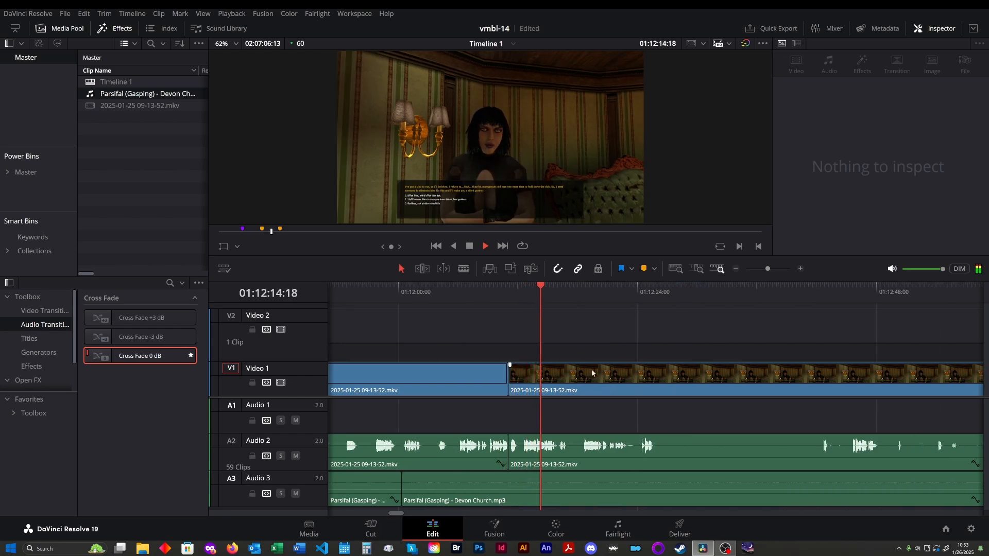
pyautogui.press('l')
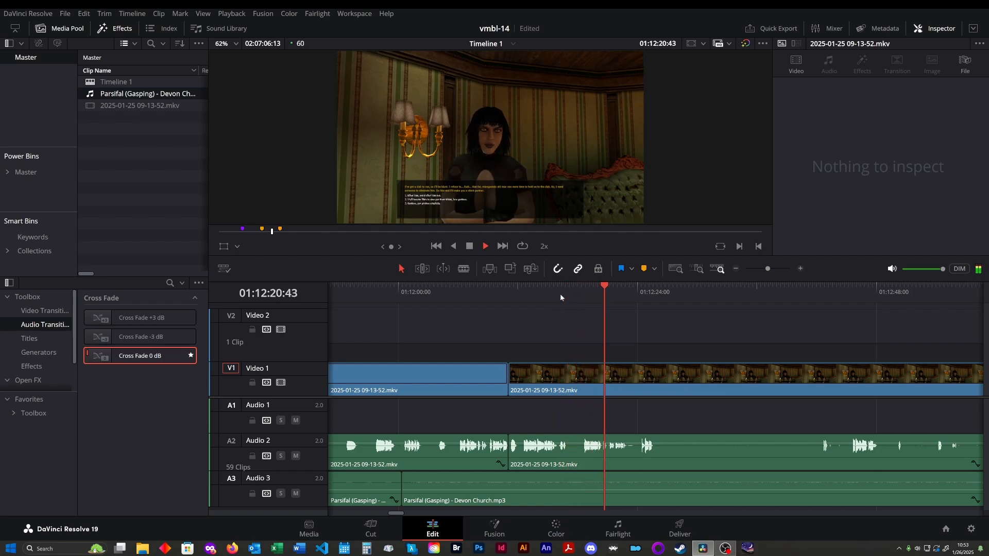
pyautogui.hscroll(1, 561, 295)
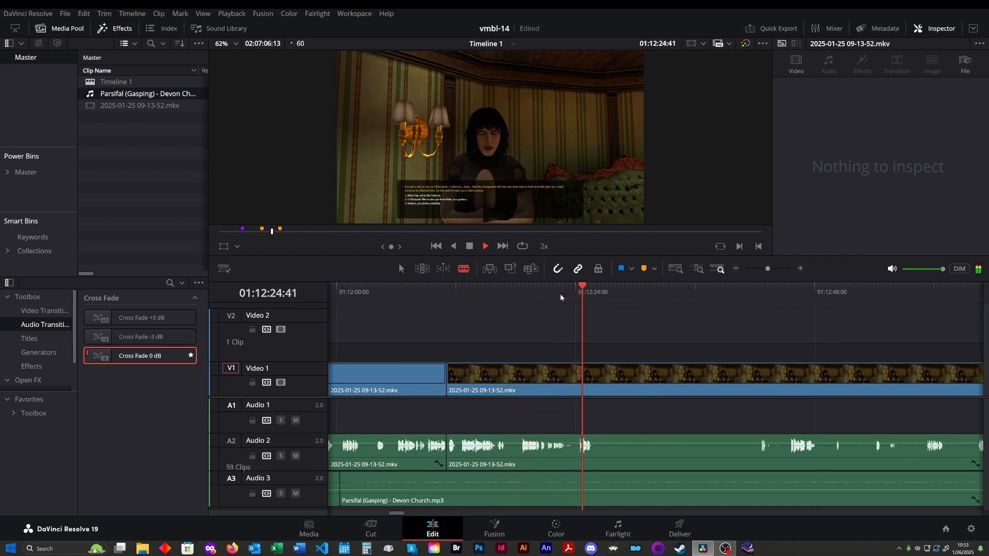
pyautogui.press('b')
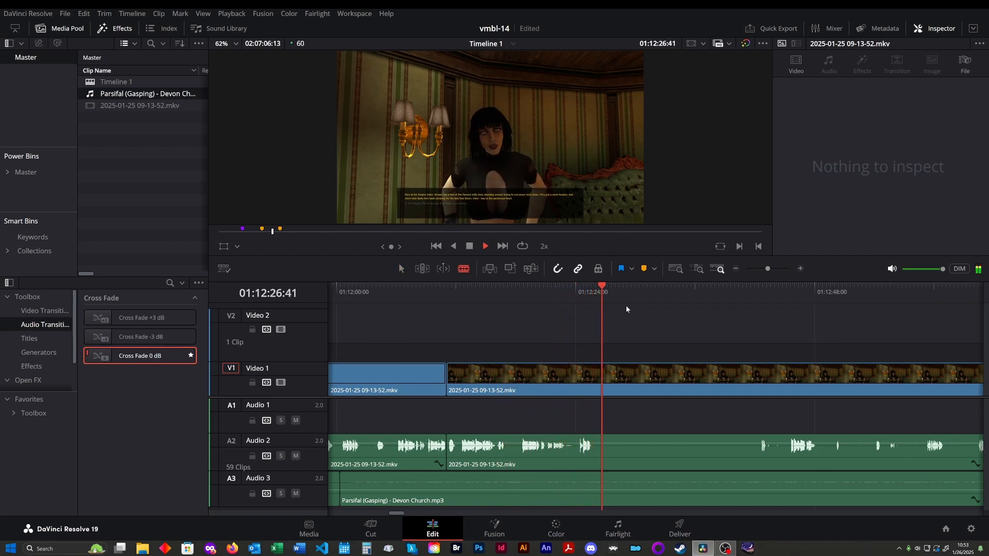
pyautogui.click(741, 295)
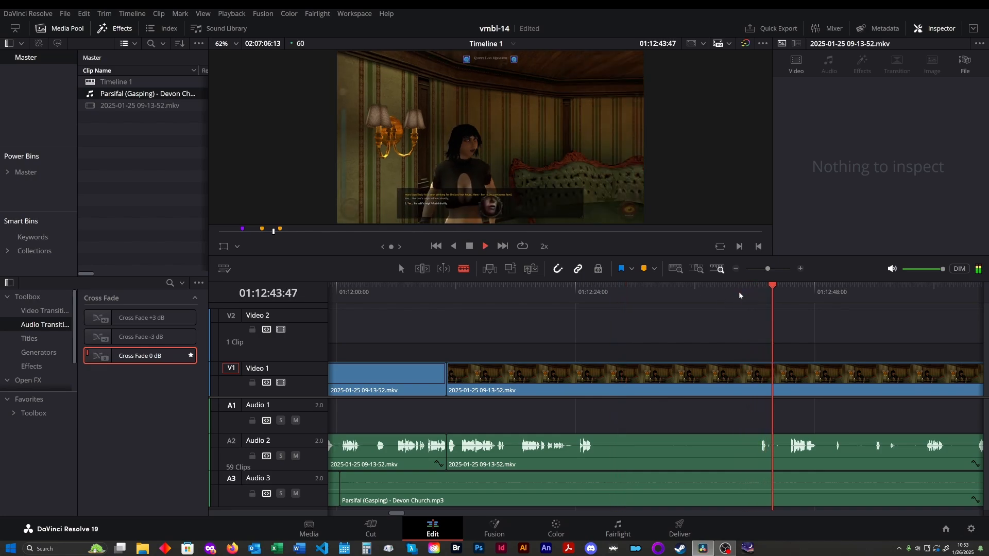
pyautogui.click(597, 298)
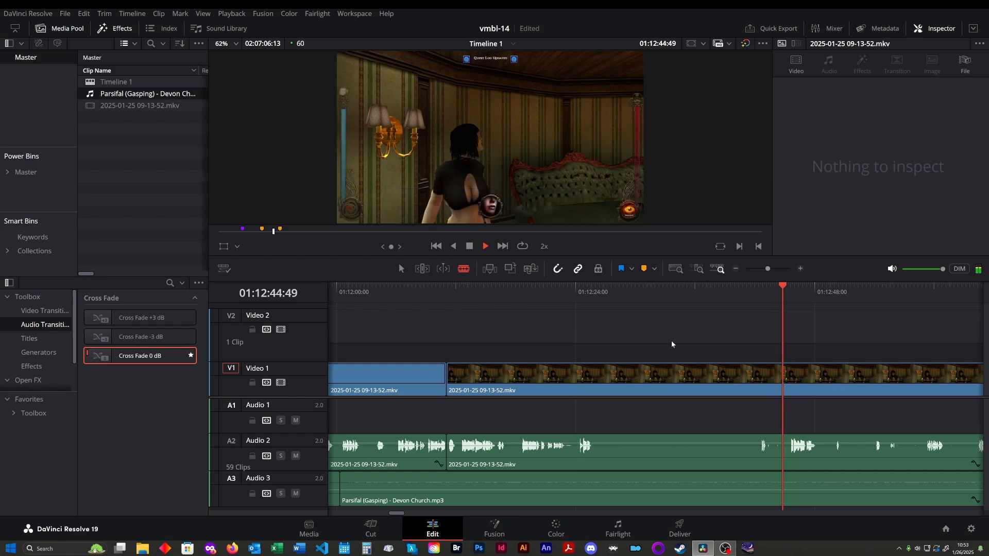
# - Split the recording on Audio 2 at about 01:12:43 and 01:12:45, and delete the section between the cuts
pyautogui.hscroll(3, 669, 346)
pyautogui.click(582, 290)
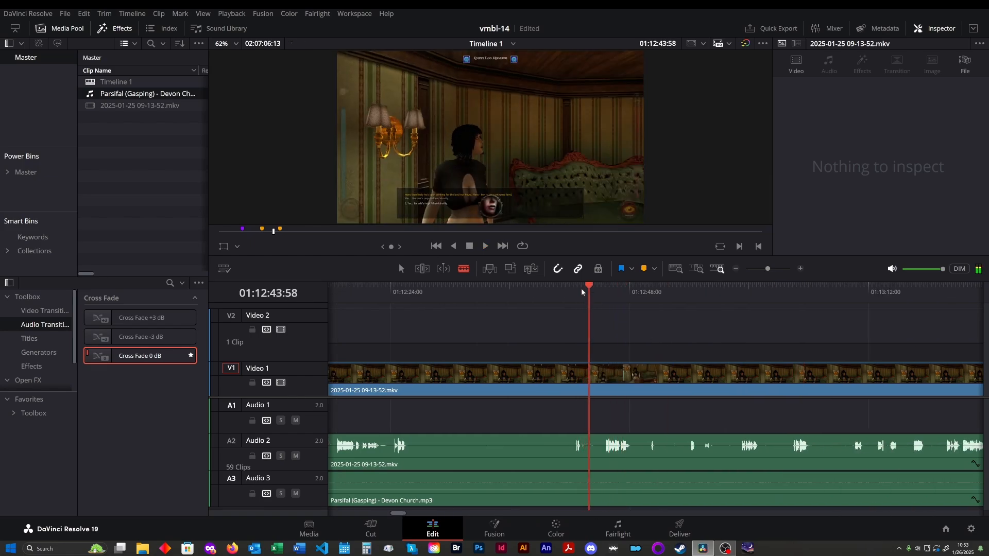
pyautogui.click(586, 454)
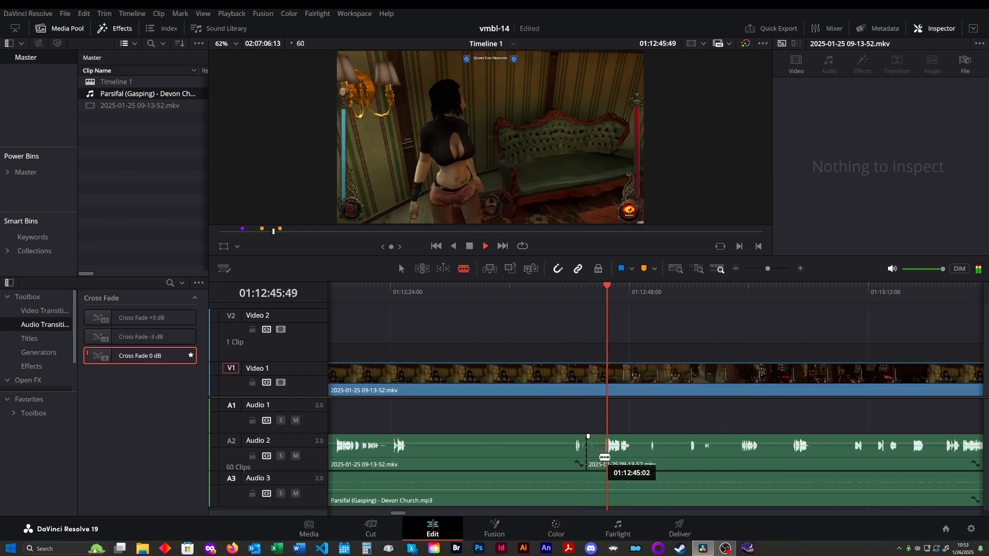
pyautogui.click(598, 457)
pyautogui.moveTo(586, 420); pyautogui.dragTo(593, 442)
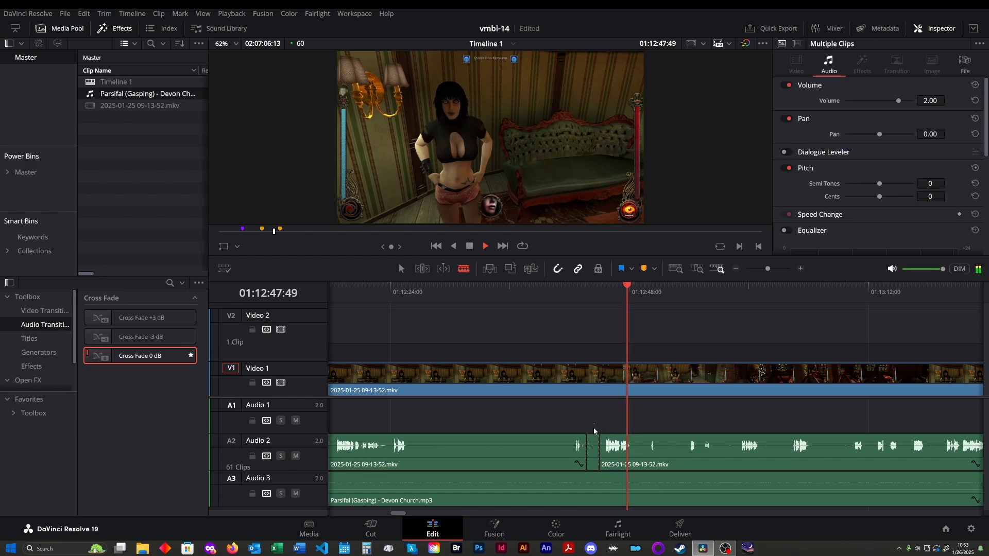
pyautogui.press('BackSpace')
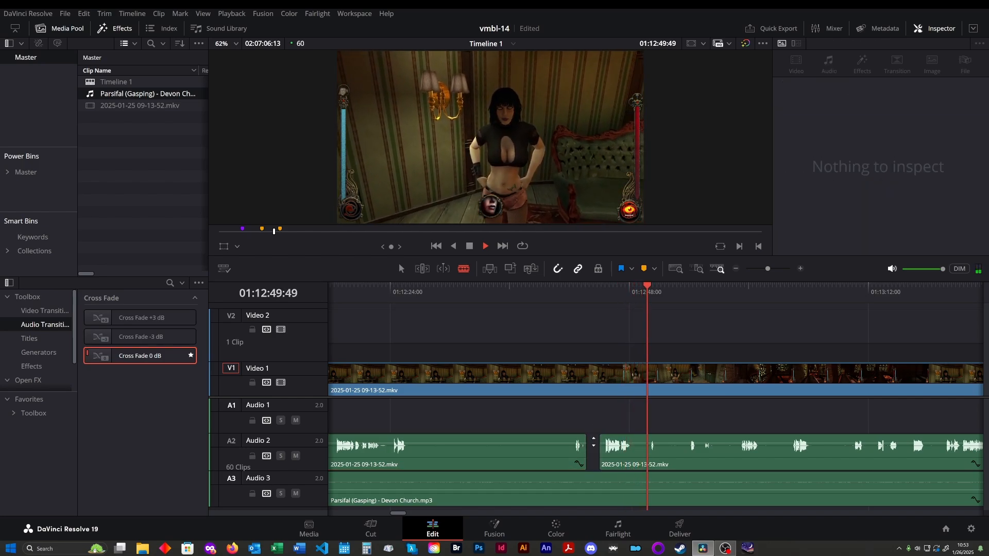
# - Skip ahead through the scene from about 01:12:50 and play up to about 01:13:14 to check the recording
pyautogui.click(689, 294)
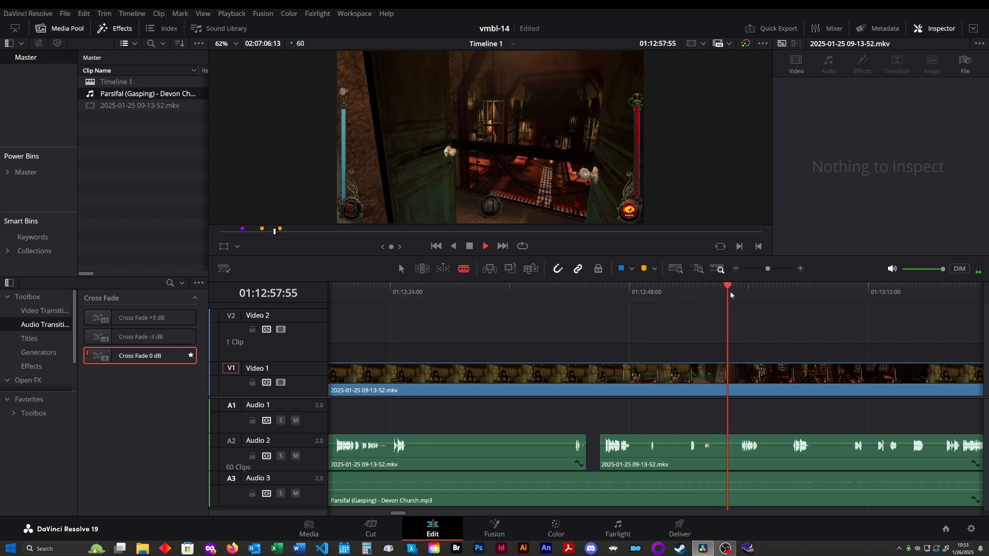
pyautogui.press('space')
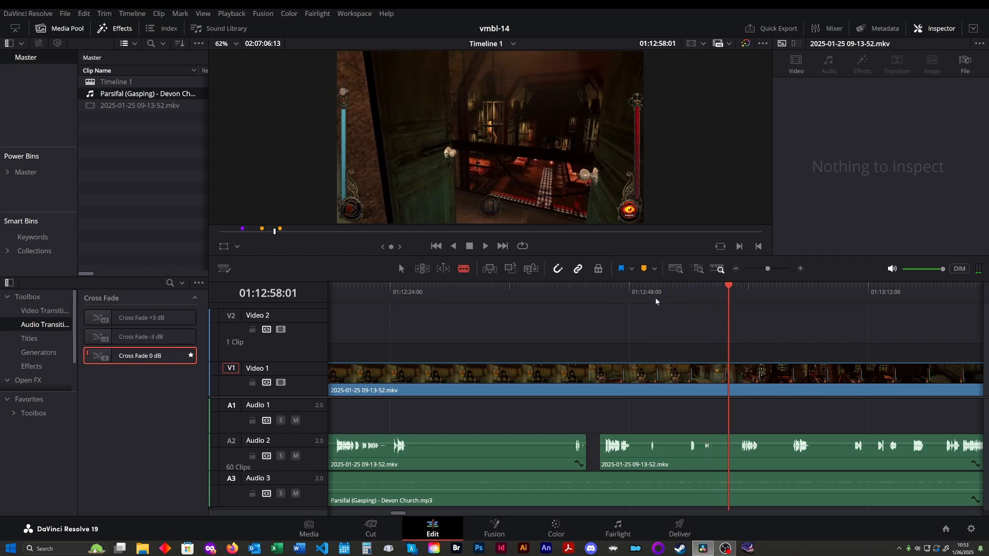
pyautogui.click(656, 300)
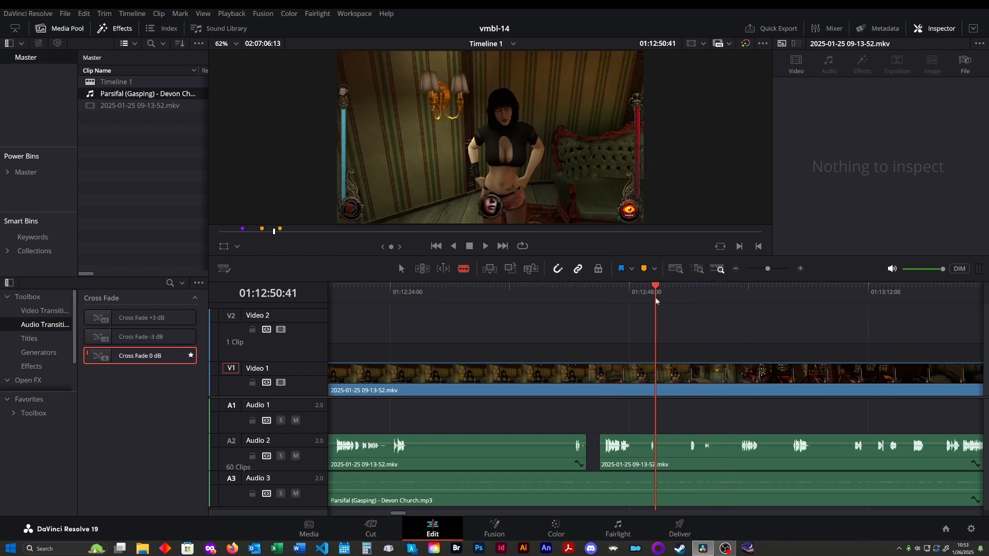
pyautogui.click(690, 302)
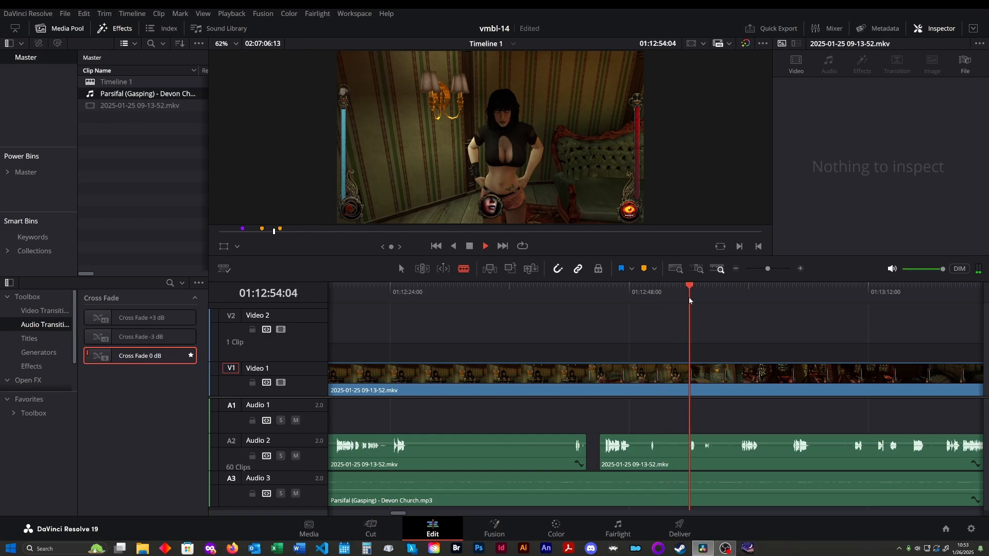
pyautogui.click(727, 299)
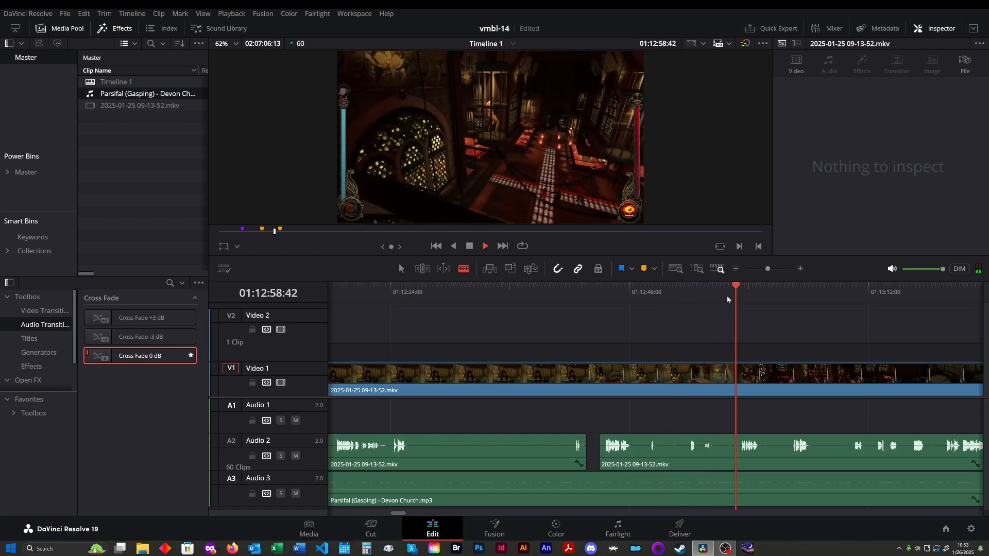
pyautogui.hscroll(3, 643, 356)
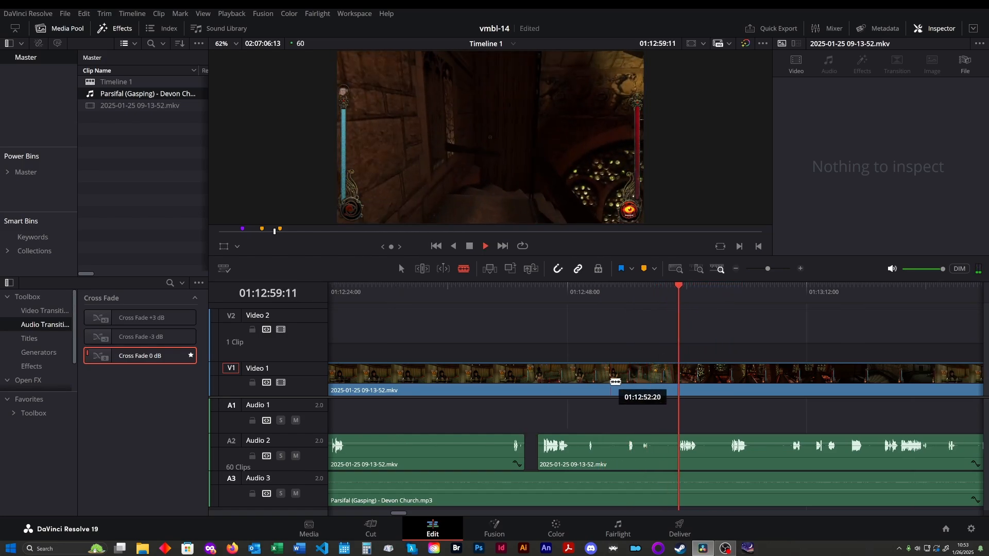
pyautogui.click(668, 299)
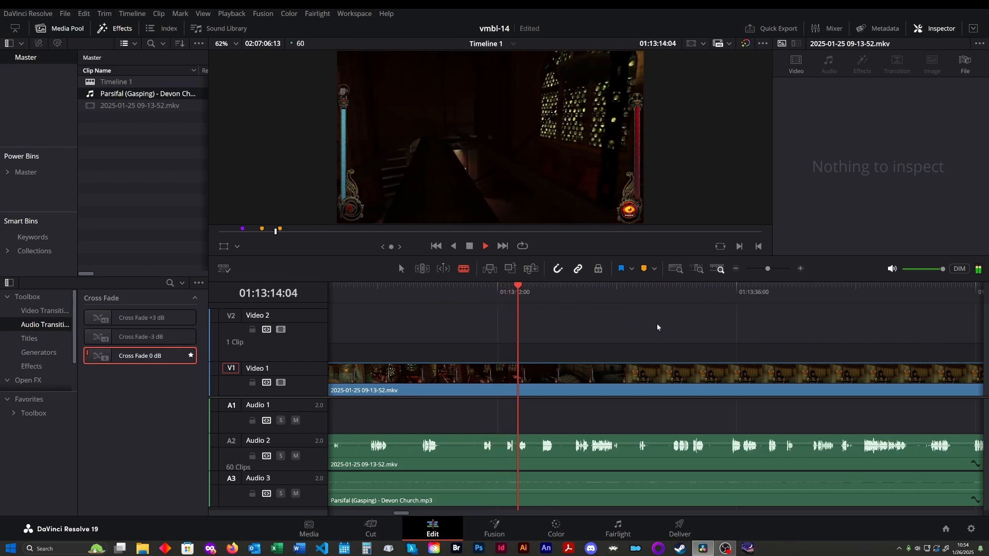
# - Play at double speed to about 01:13:53 and continue past the end of the music clip on Audio 3 to about 01:14:16
pyautogui.press('l')
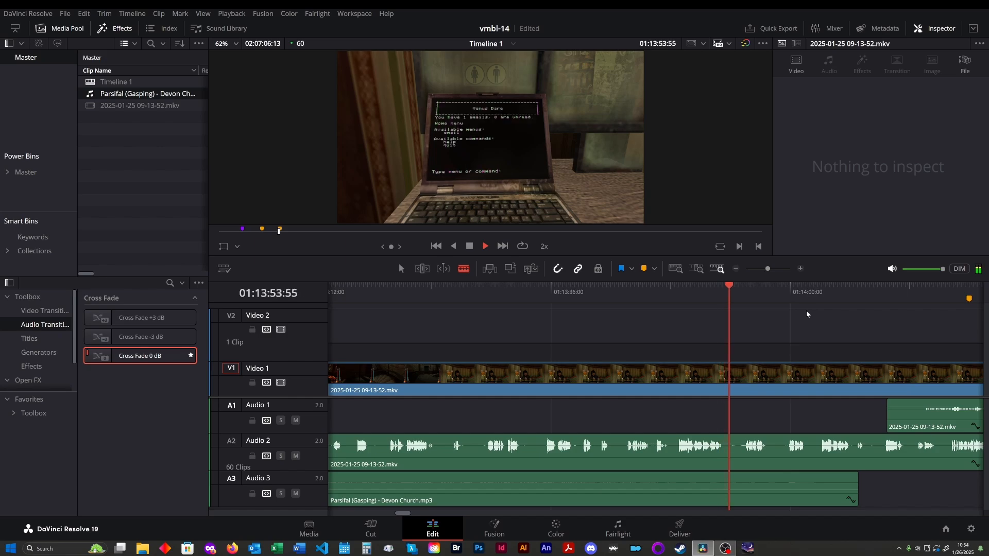
pyautogui.press('space')
pyautogui.press('space')
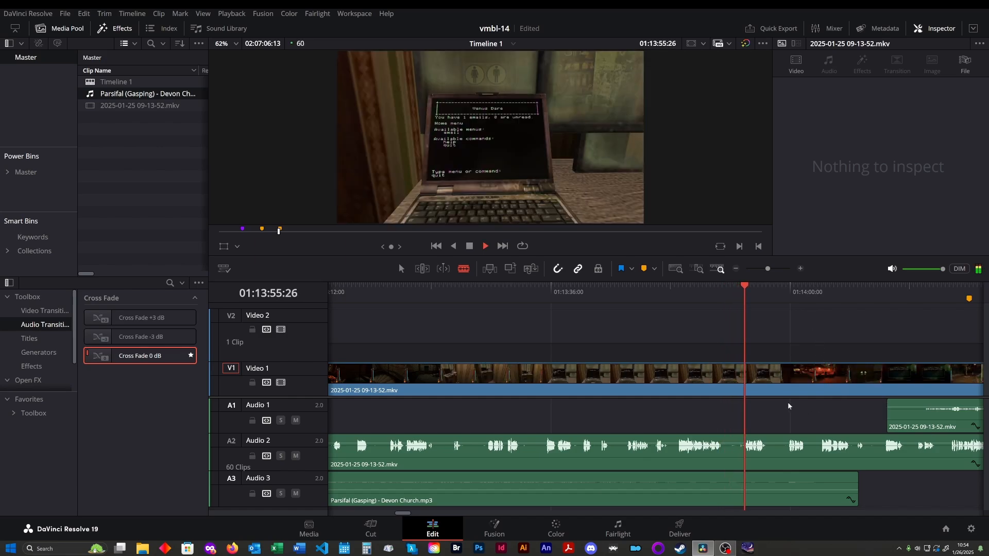
pyautogui.hscroll(3, 789, 405)
pyautogui.press('space')
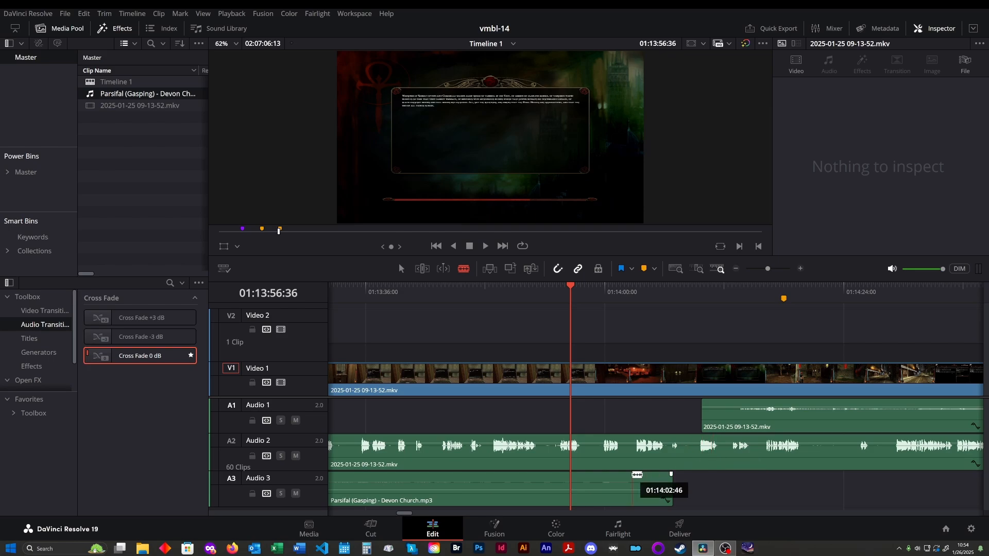
pyautogui.press('space')
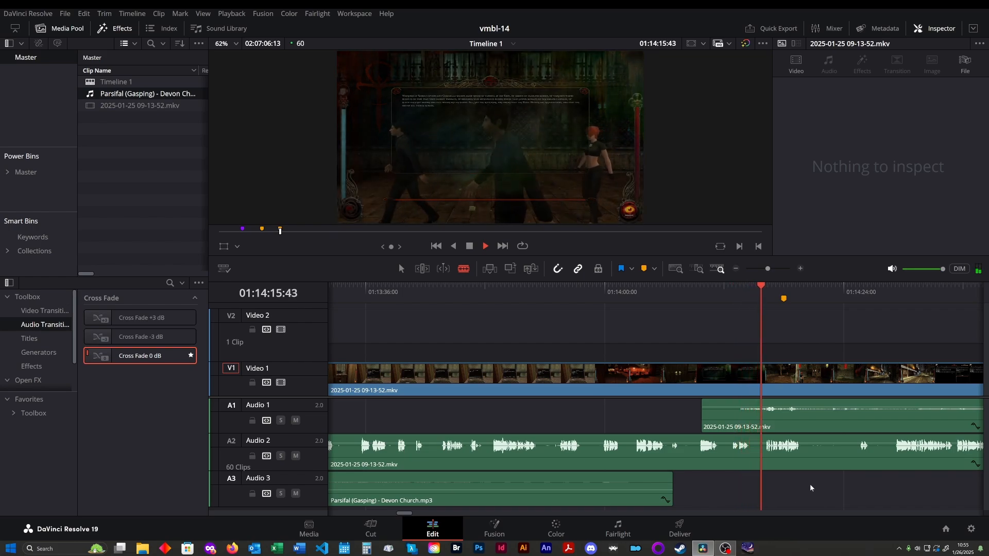
pyautogui.press('space')
# - Split the recording on Audio 2 at about 01:14:20 and 01:14:24, and delete the section between the cuts
pyautogui.click(804, 454)
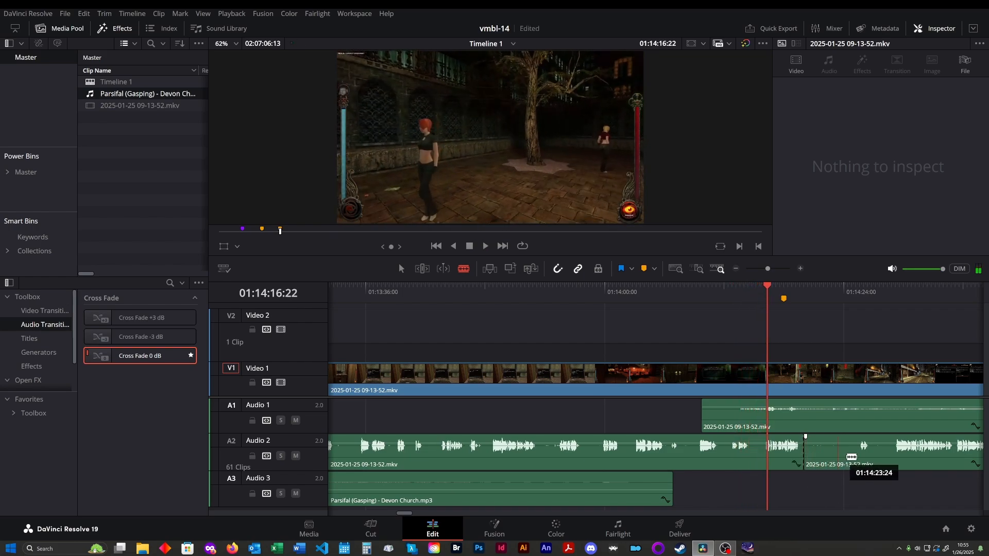
pyautogui.click(849, 453)
pyautogui.click(835, 466)
pyautogui.press('Delete')
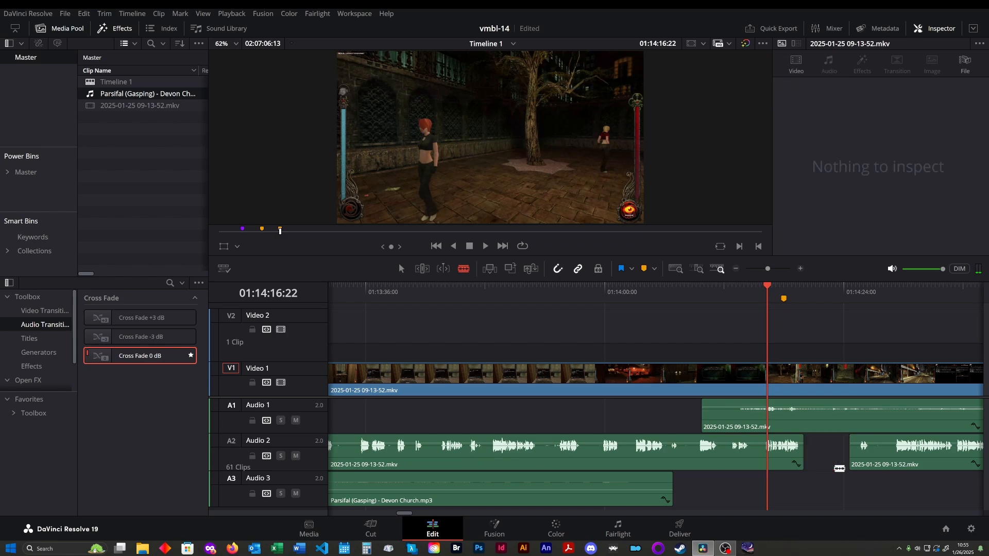
# - Play across the gap on Audio 2 near 01:14:20 and check the recording up to about 01:14:29
pyautogui.press('space')
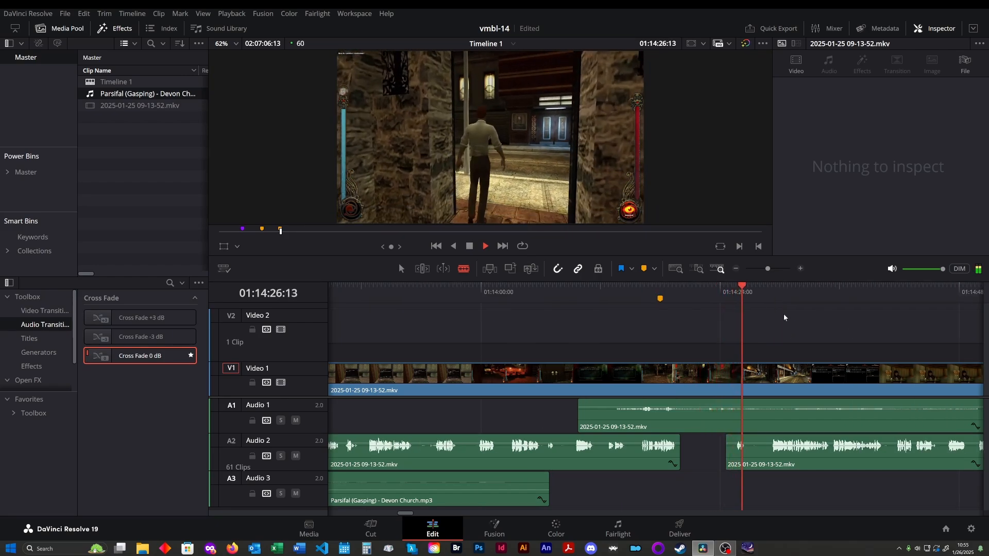
pyautogui.click(769, 300)
pyautogui.press('space')
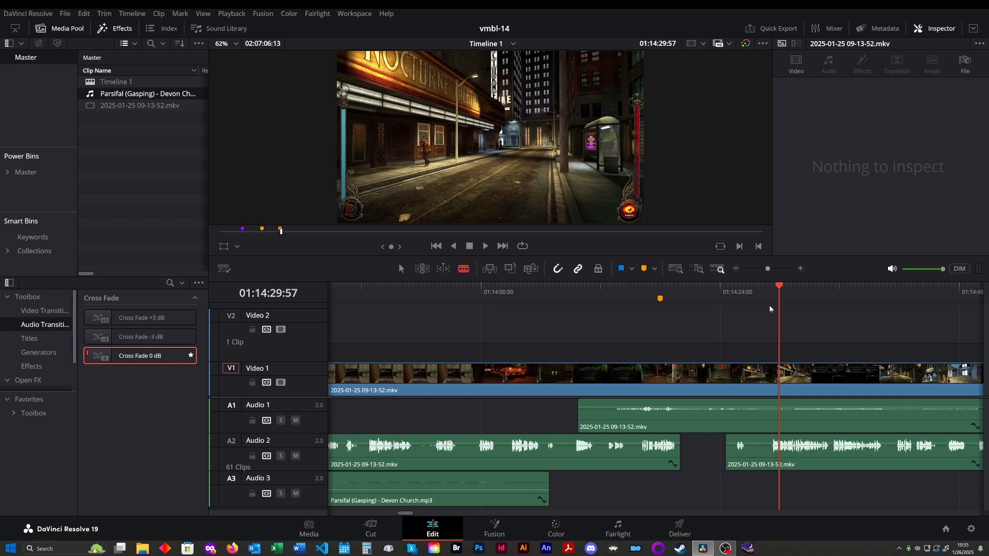
pyautogui.press('space')
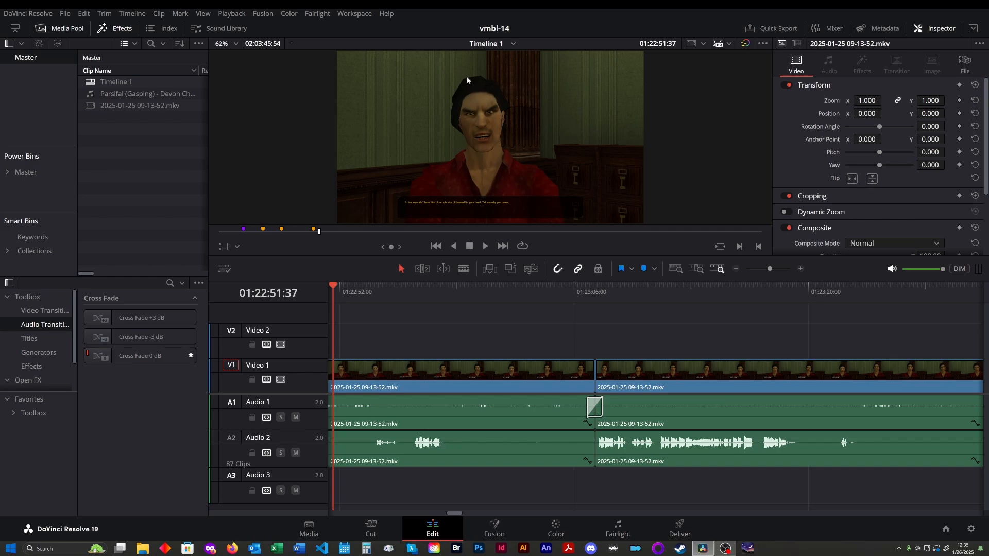
# - Play the conversation with the man in the red shirt from about 01:22:51 to 01:23:38 and check the voice audio
pyautogui.press('space')
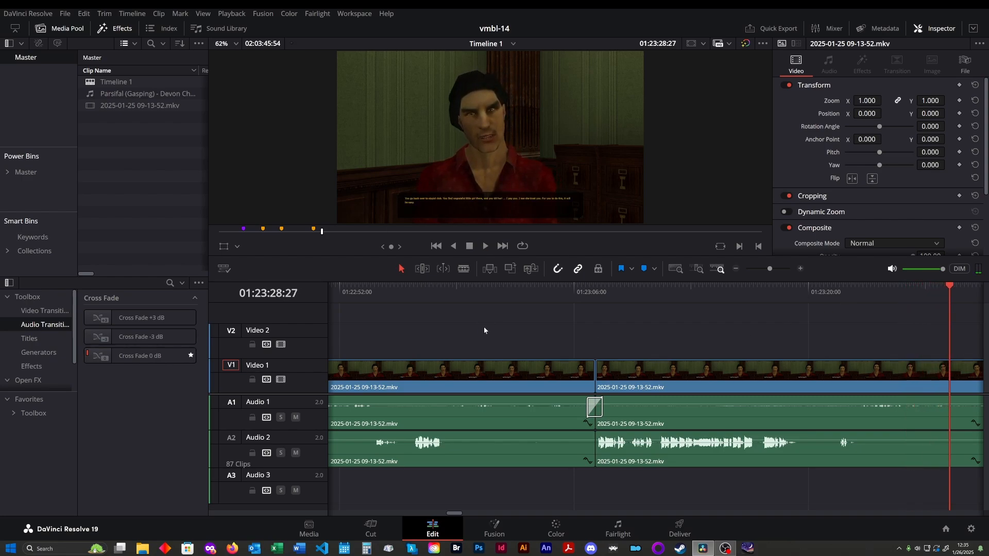
pyautogui.hscroll(3, 665, 367)
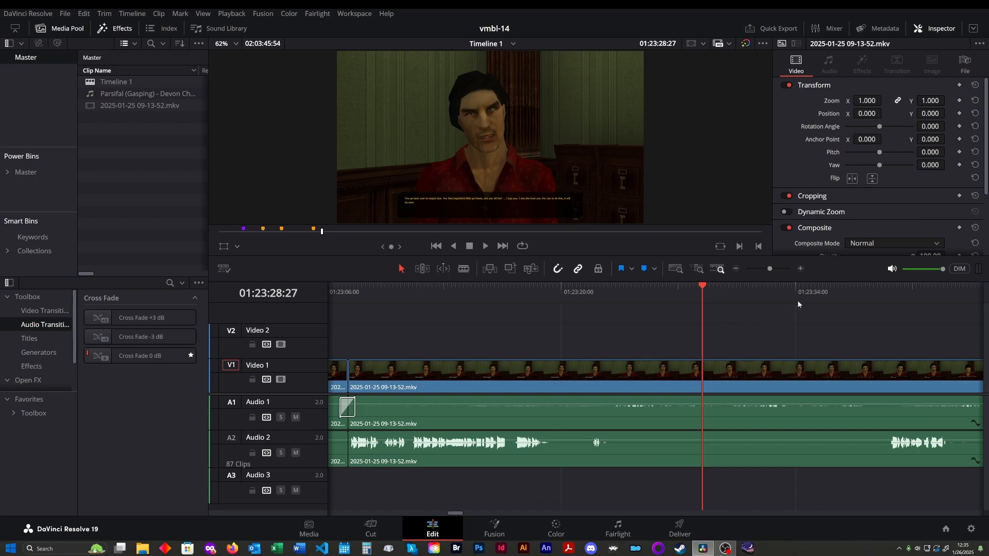
pyautogui.press('space')
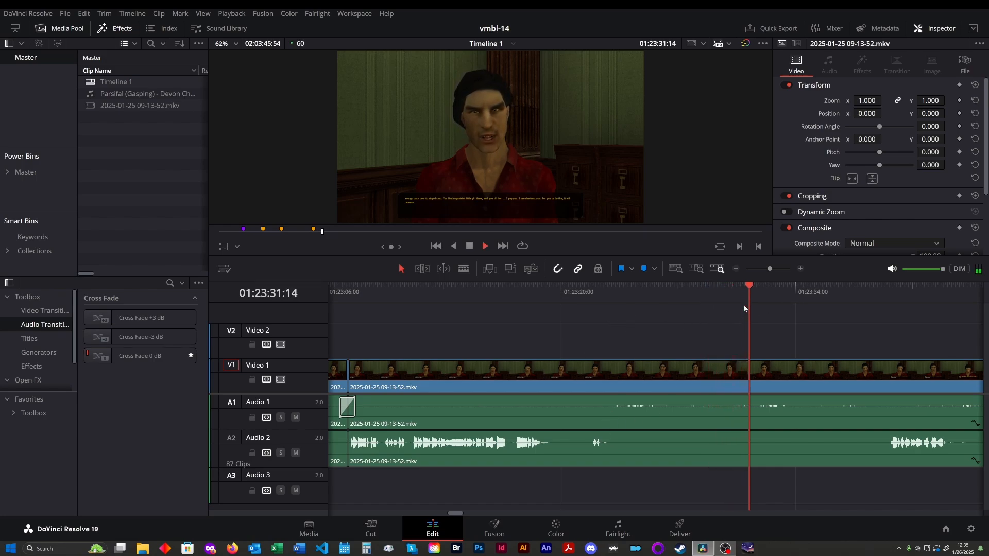
pyautogui.press('space')
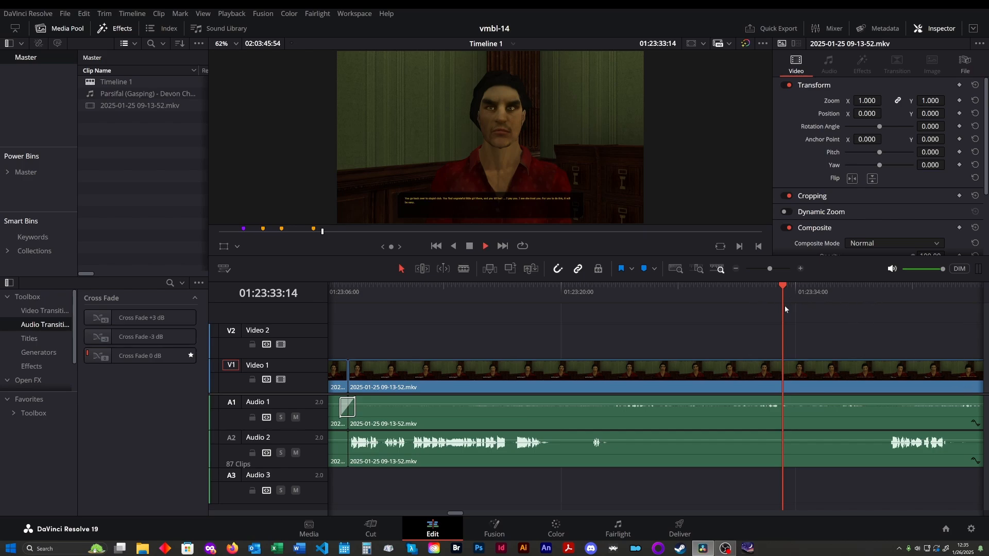
pyautogui.press('space')
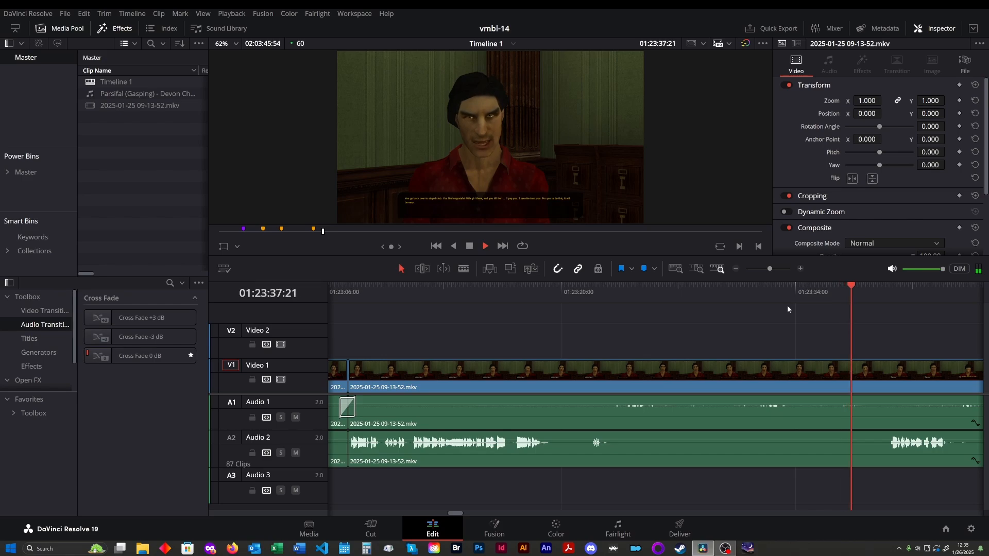
pyautogui.press('space')
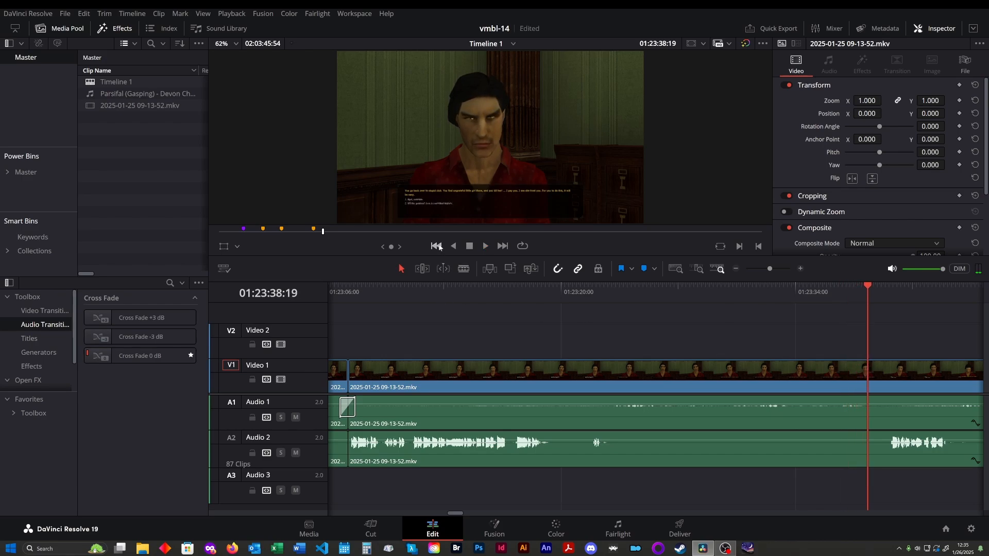
# - Go back through the conversation to about 01:22:13 and play a short passage there
pyautogui.press('Up')
pyautogui.press('Up')
pyautogui.click(605, 292)
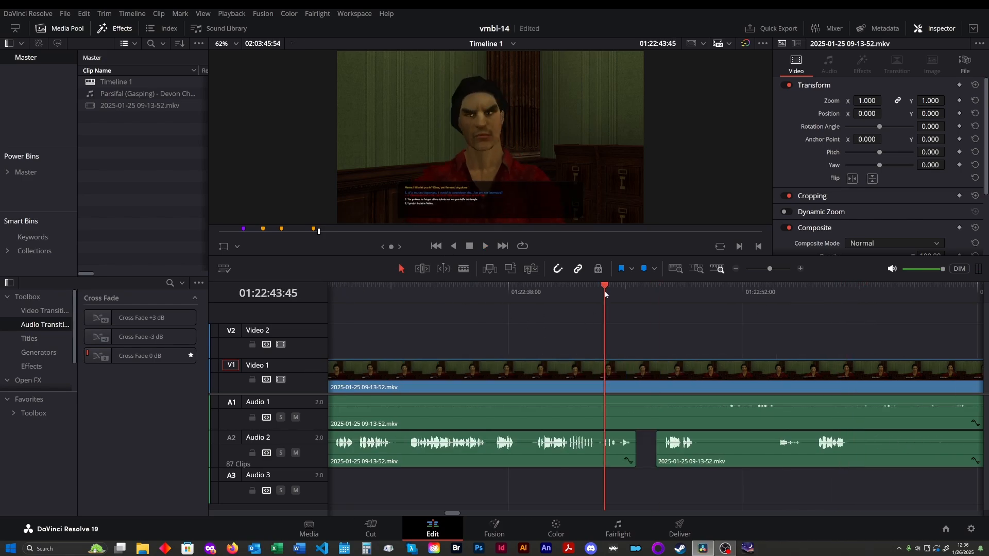
pyautogui.click(412, 288)
pyautogui.hscroll(-10, 469, 361)
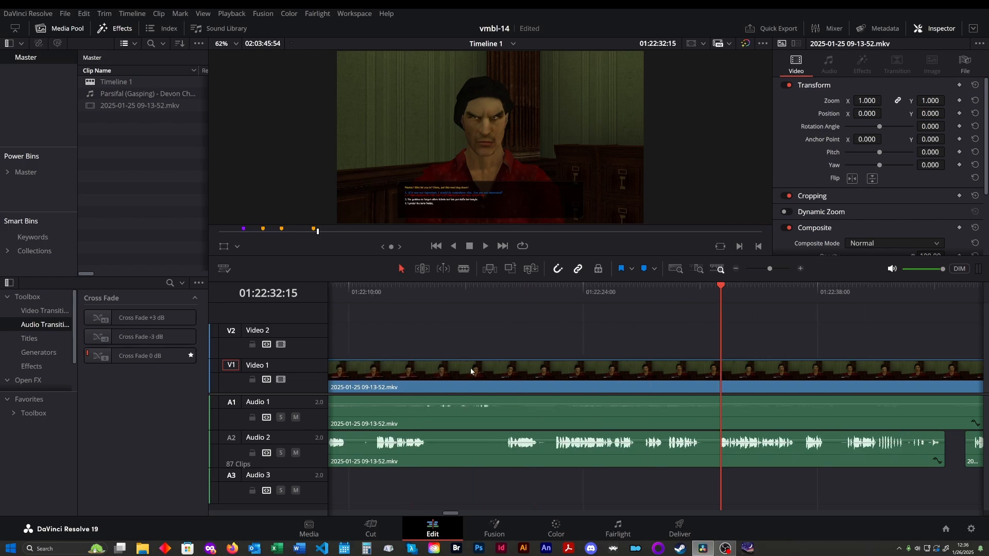
pyautogui.click(528, 289)
pyautogui.press('space')
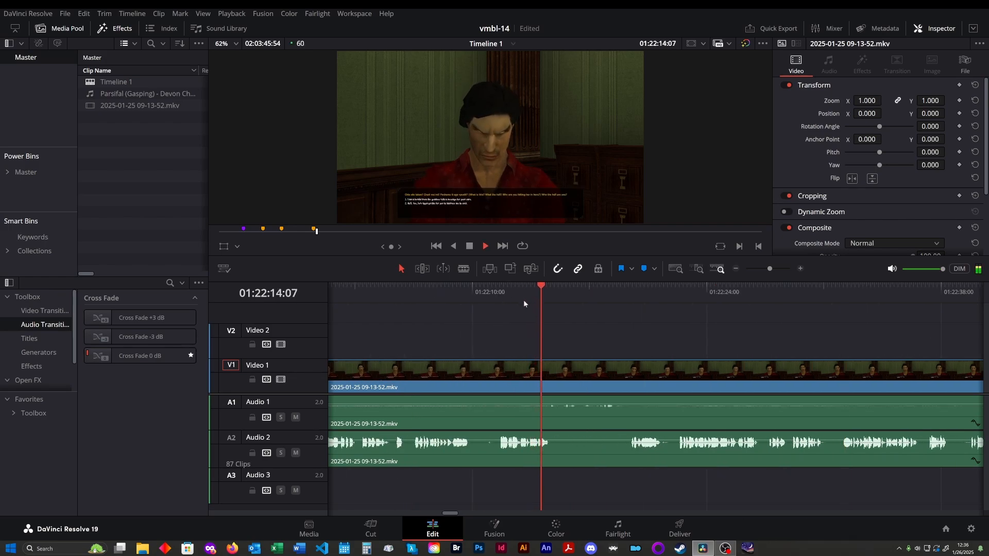
pyautogui.press('space')
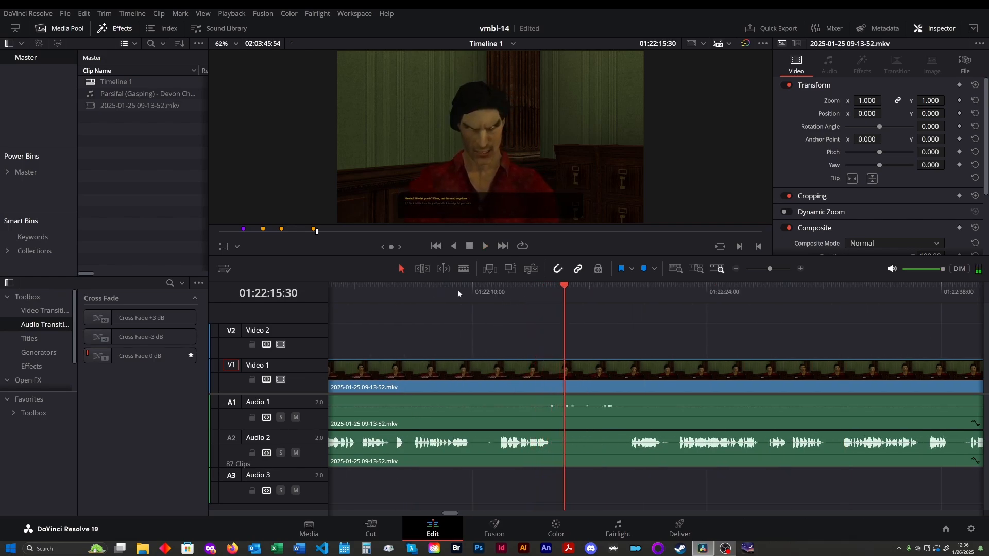
# - Go further back to the start of the conversation near 01:21:33 and play its opening lines
pyautogui.click(378, 292)
pyautogui.hscroll(-10, 378, 292)
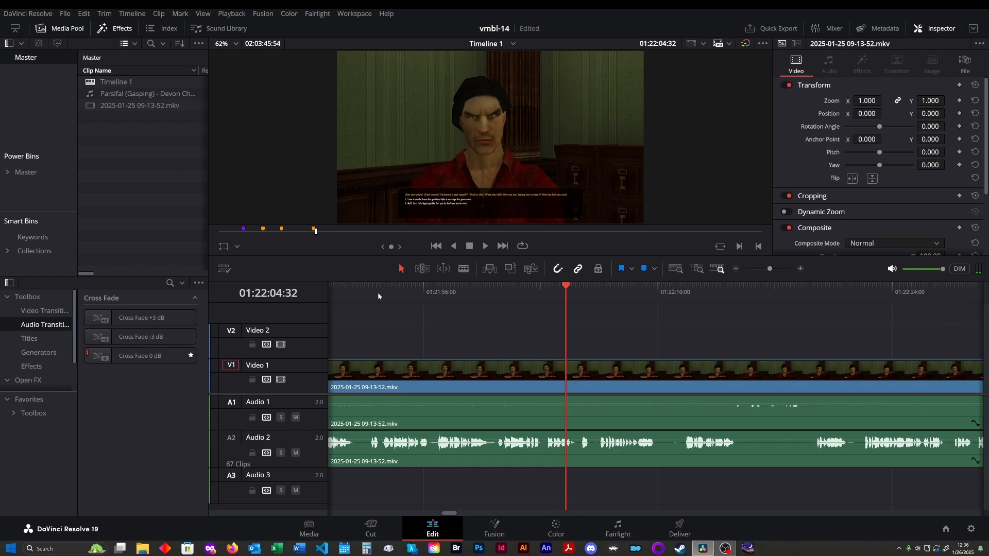
pyautogui.hscroll(-2, 378, 292)
pyautogui.click(401, 293)
pyautogui.press('space')
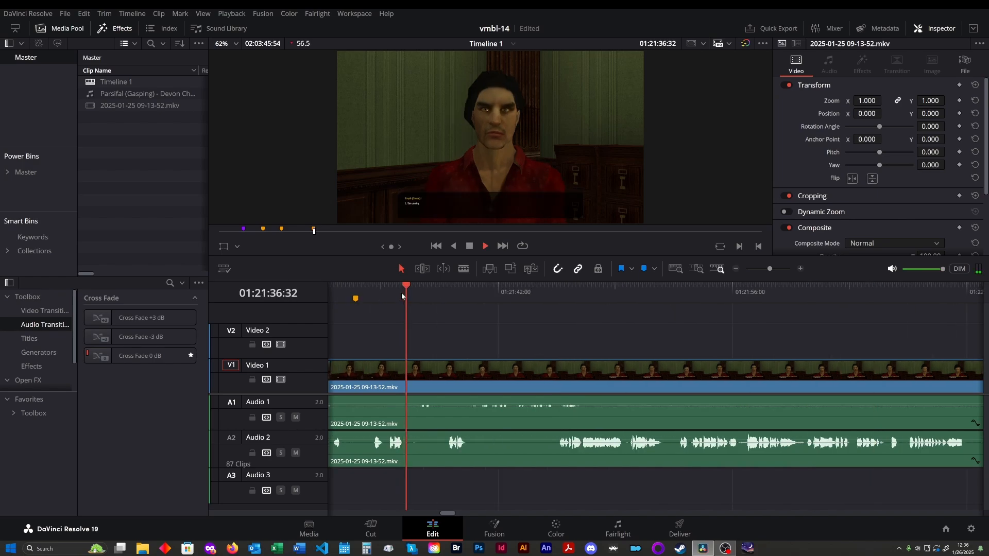
pyautogui.hscroll(-3, 403, 299)
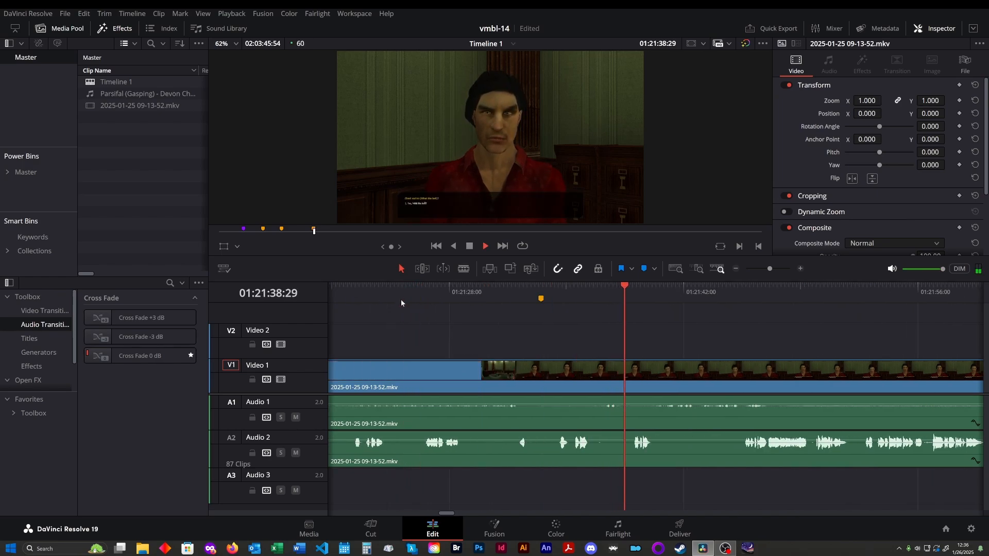
pyautogui.click(401, 299)
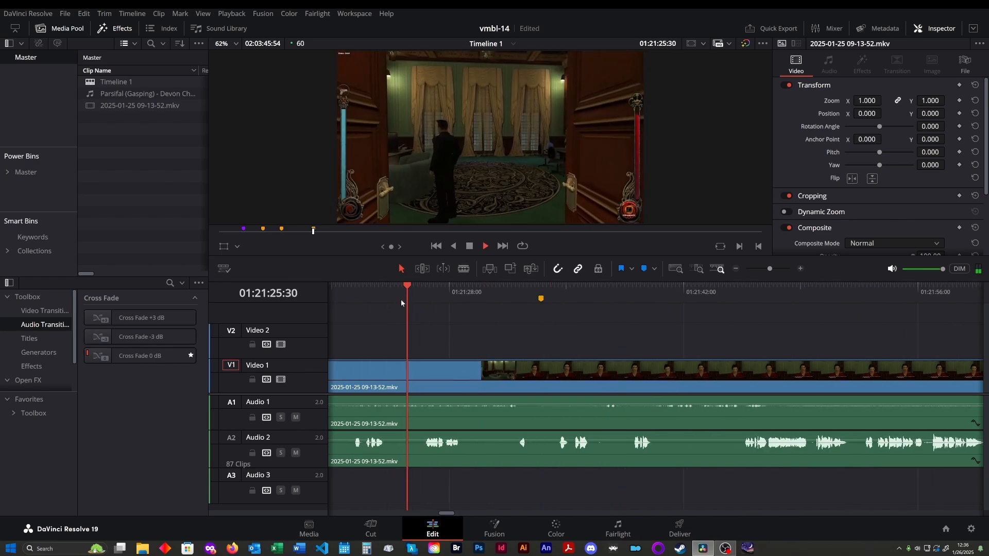
pyautogui.click(515, 289)
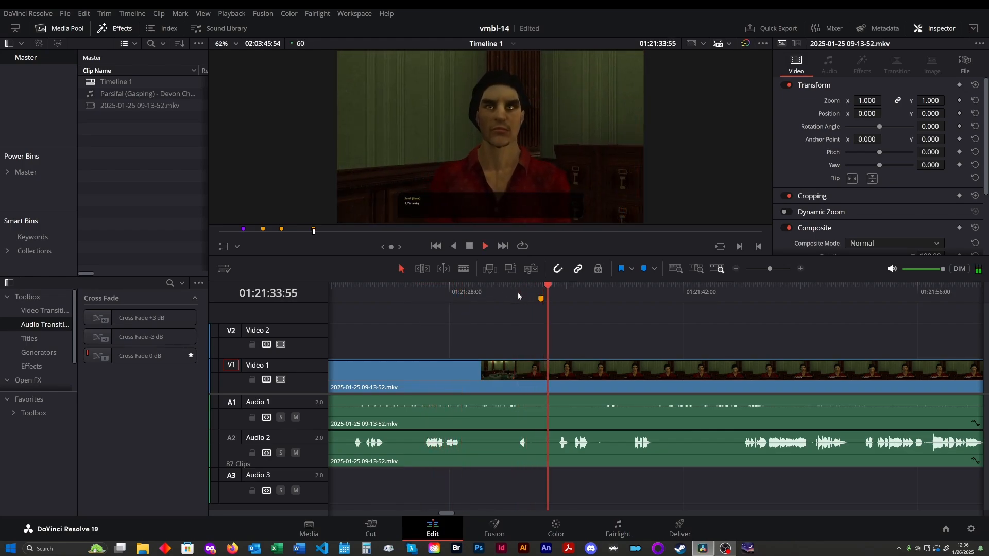
# - Replay the lead-in to the red-shirt conversation and go back to about 01:21:32, where the man's close-up begins
pyautogui.click(480, 291)
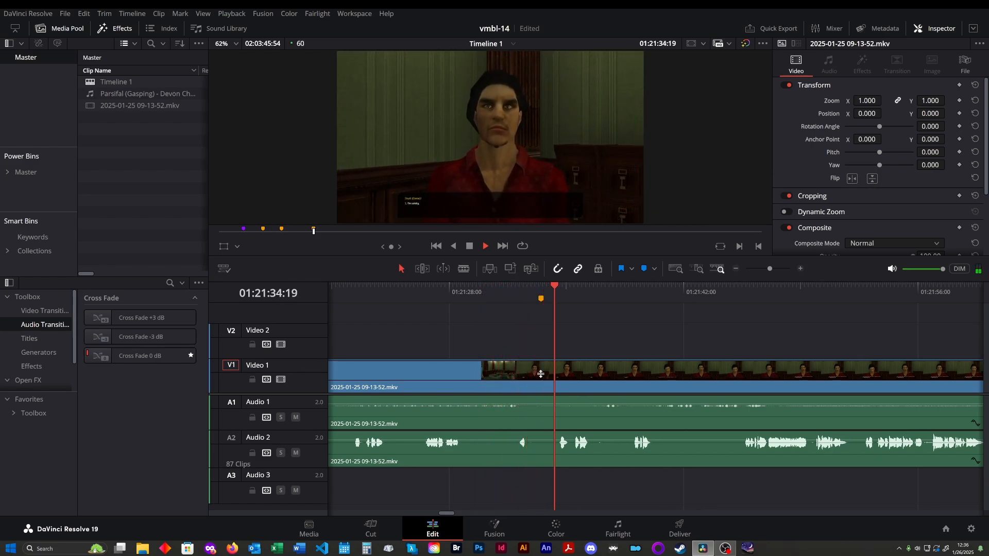
pyautogui.press('space')
pyautogui.click(518, 290)
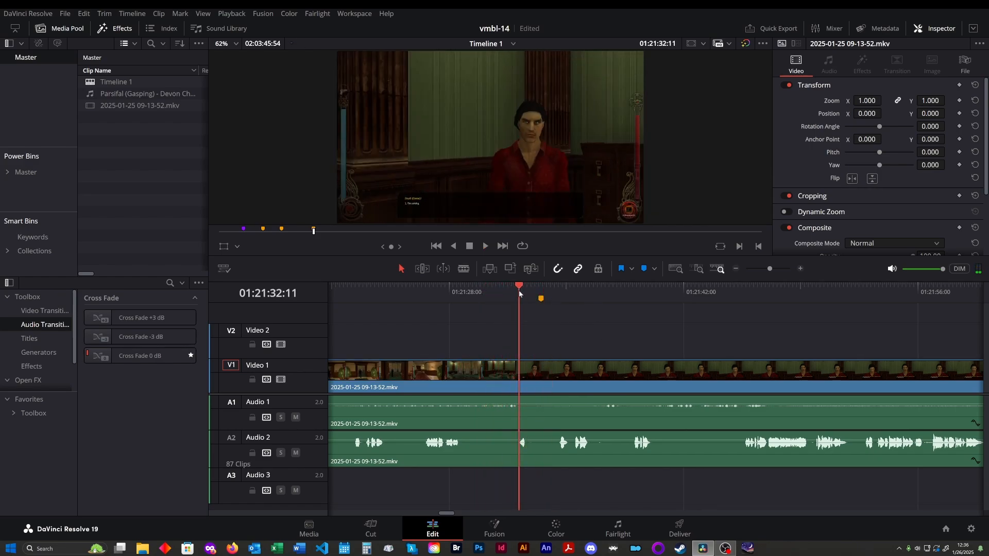
# - Add Audio 1 volume keyframes at 01:21:32:08 and 01:21:37:14, setting the volume to 5.00 at the second one
pyautogui.click(532, 424)
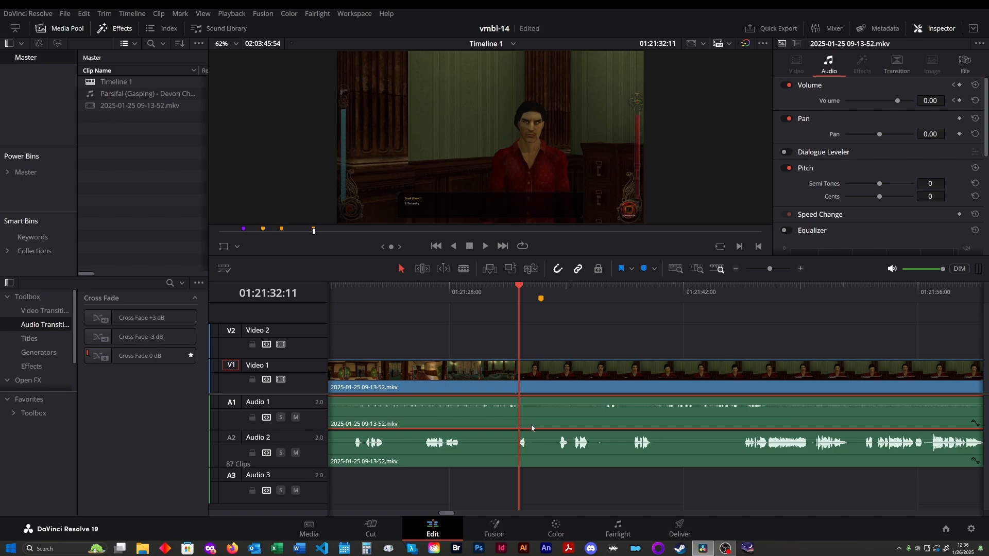
pyautogui.press('space')
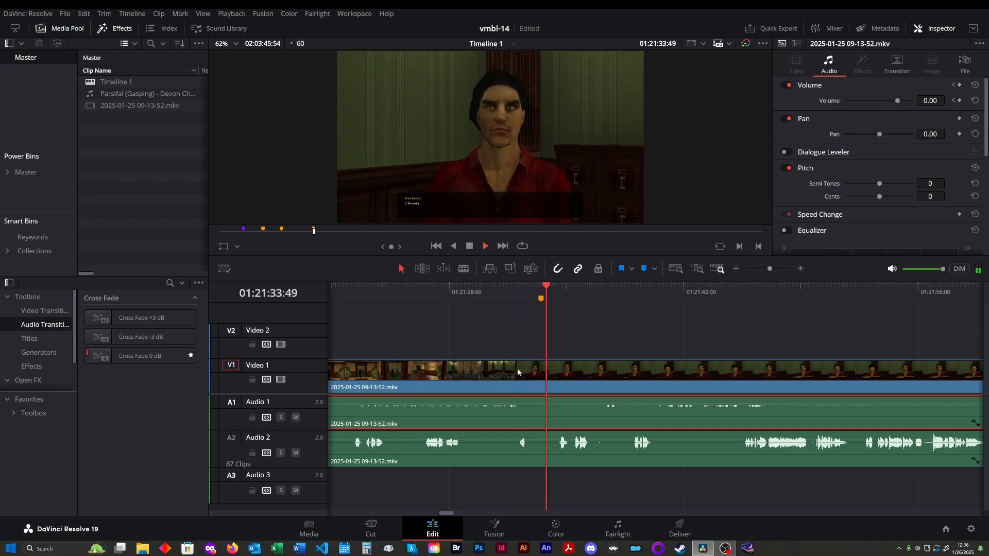
pyautogui.click(517, 295)
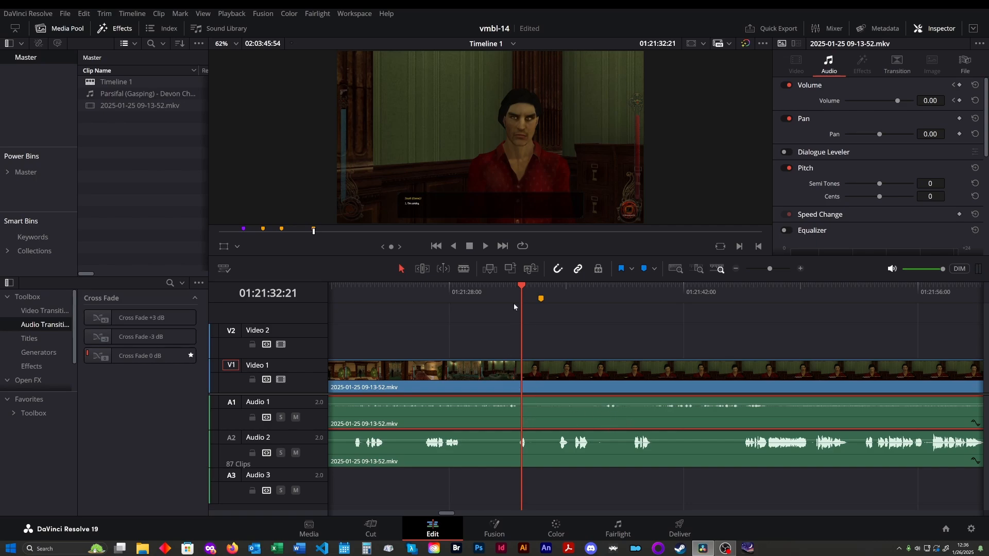
pyautogui.moveTo(521, 294); pyautogui.dragTo(519, 294)
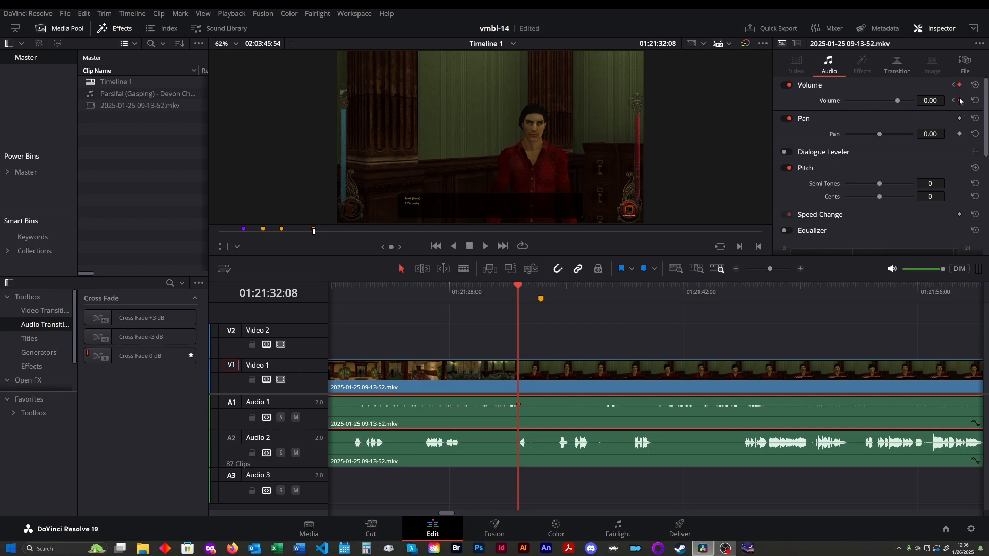
pyautogui.moveTo(556, 293); pyautogui.dragTo(605, 292)
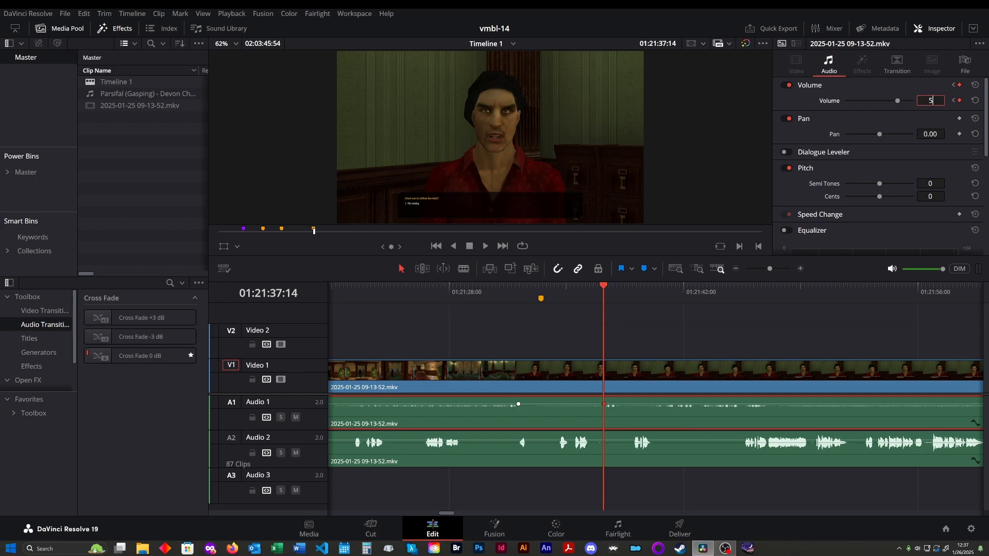
pyautogui.press('Return')
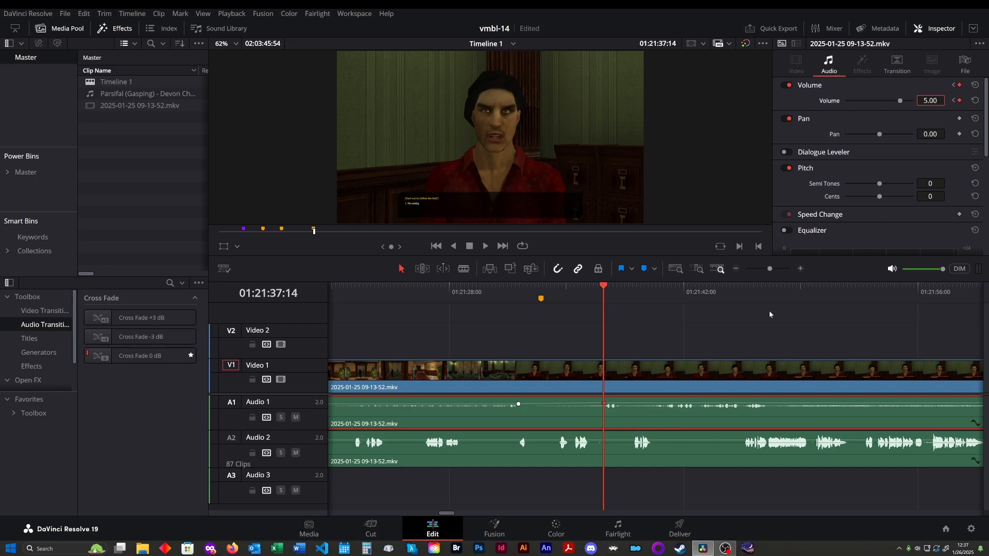
# - Play the Audio 1 volume ramp twice, starting before the first keyframe and continuing to about 01:21:38
pyautogui.click(486, 290)
pyautogui.press('space')
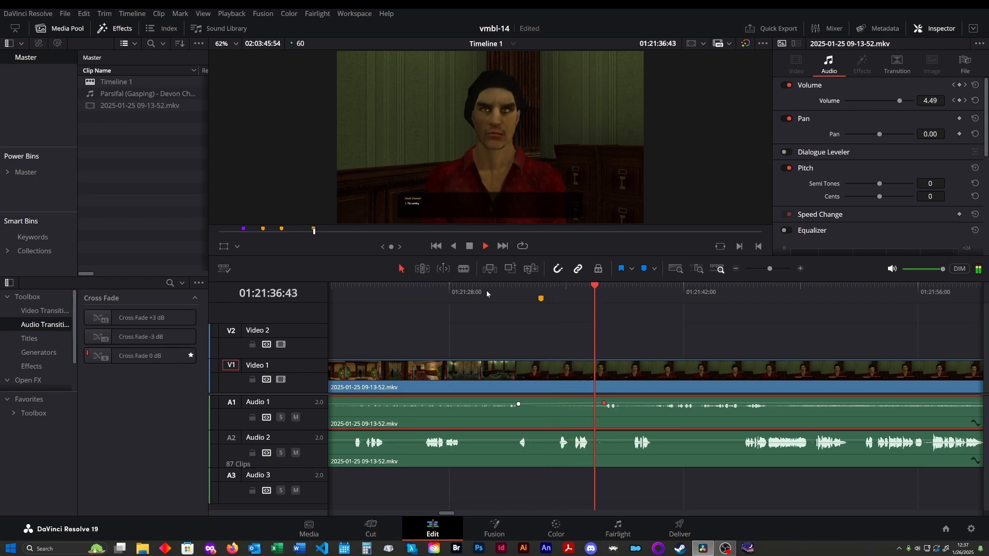
pyautogui.press('space')
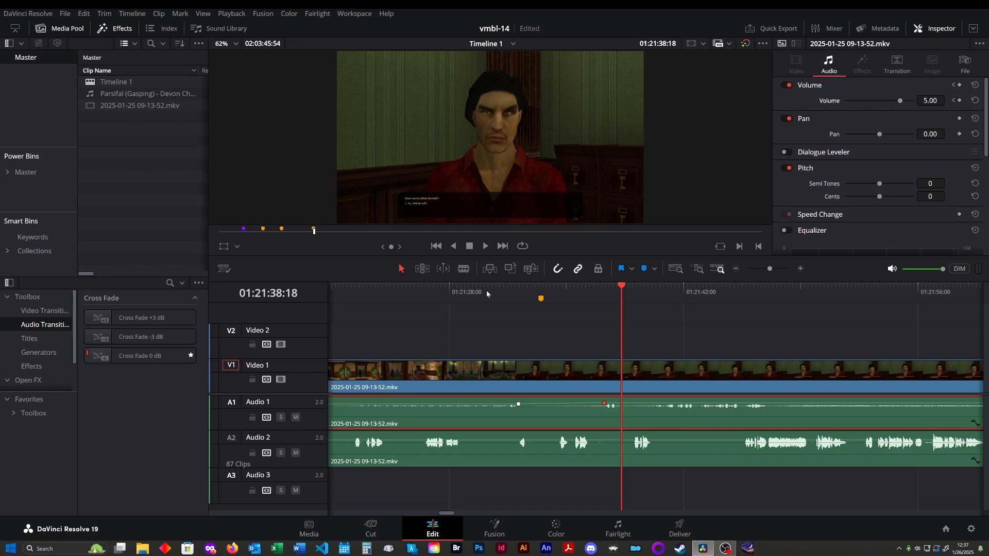
pyautogui.click(486, 290)
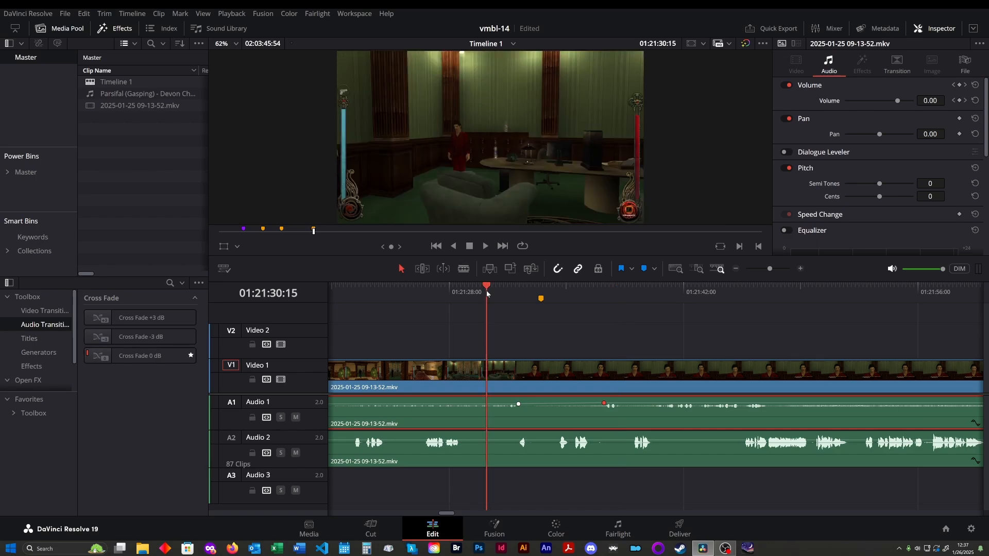
pyautogui.click(407, 295)
pyautogui.press('space')
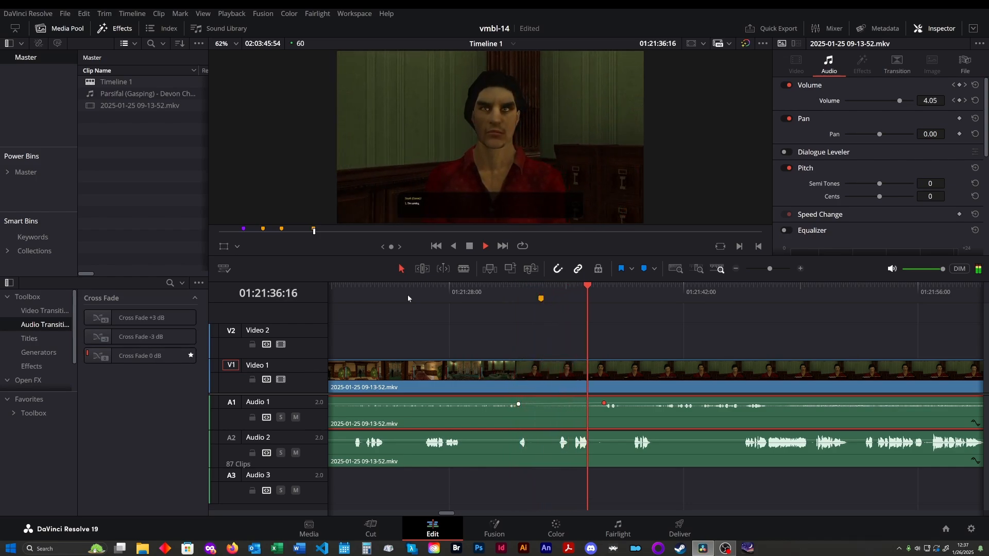
pyautogui.press('space')
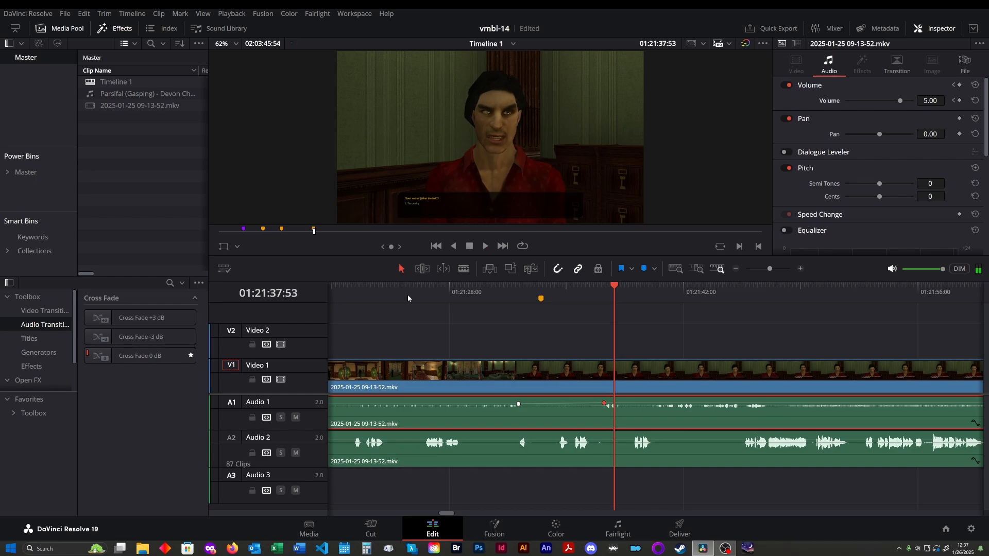
# - Play from the doorway scene at about 01:21:21 through the volume ramp to 01:21:39 and compare the sound levels
pyautogui.click(346, 297)
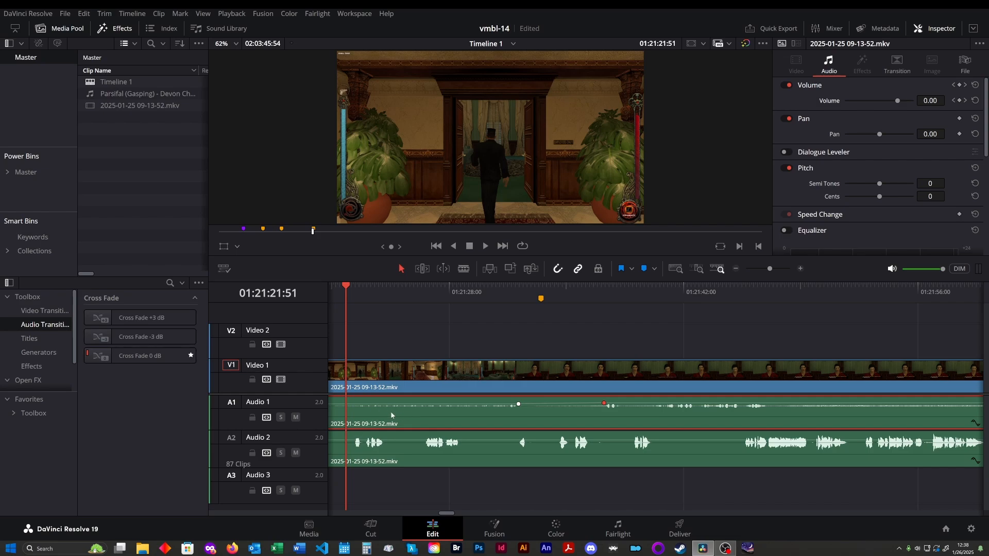
pyautogui.press('space')
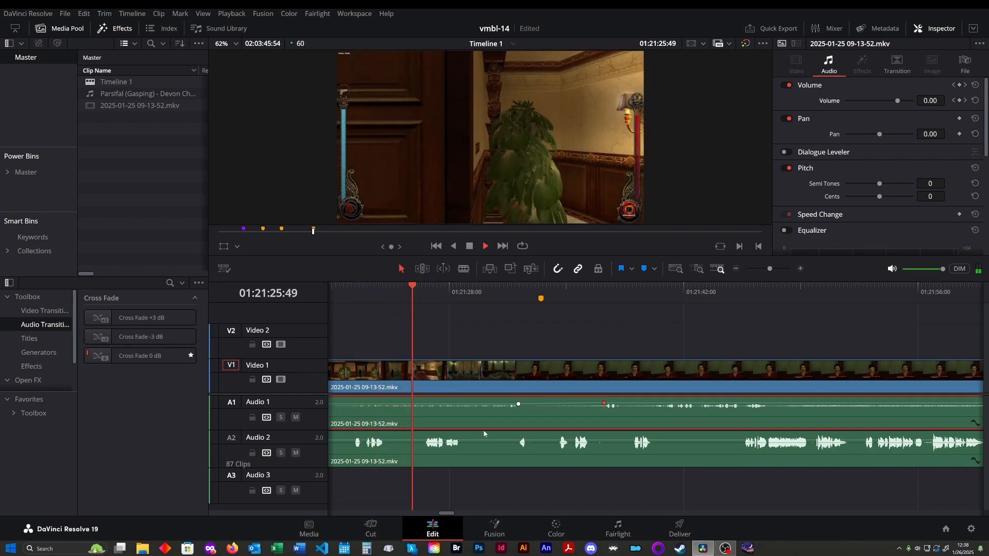
pyautogui.press('space')
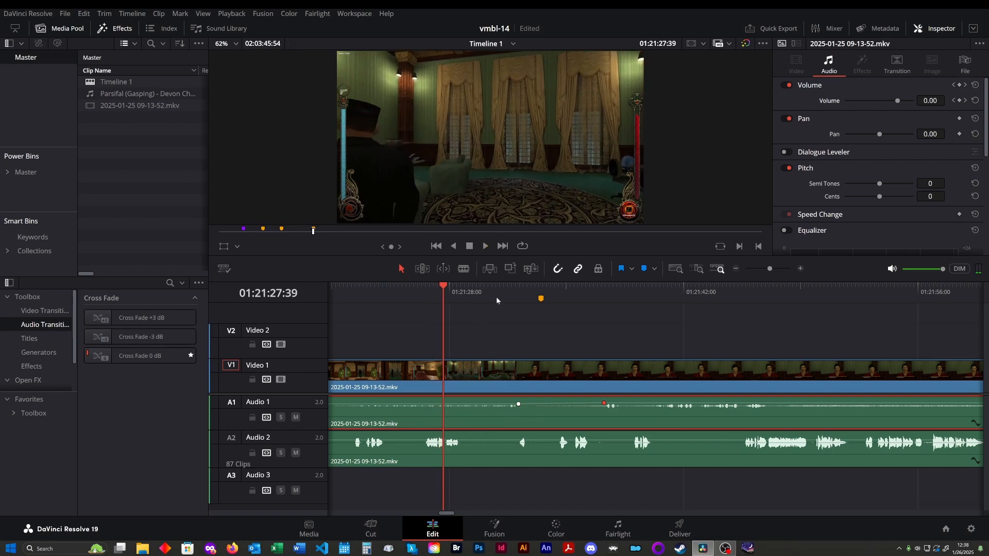
pyautogui.press('space')
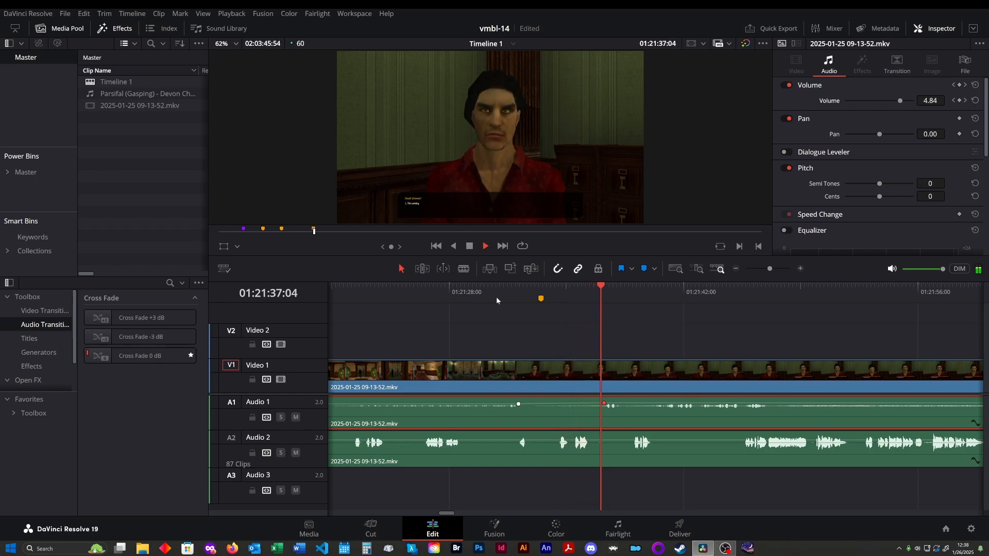
pyautogui.press('space')
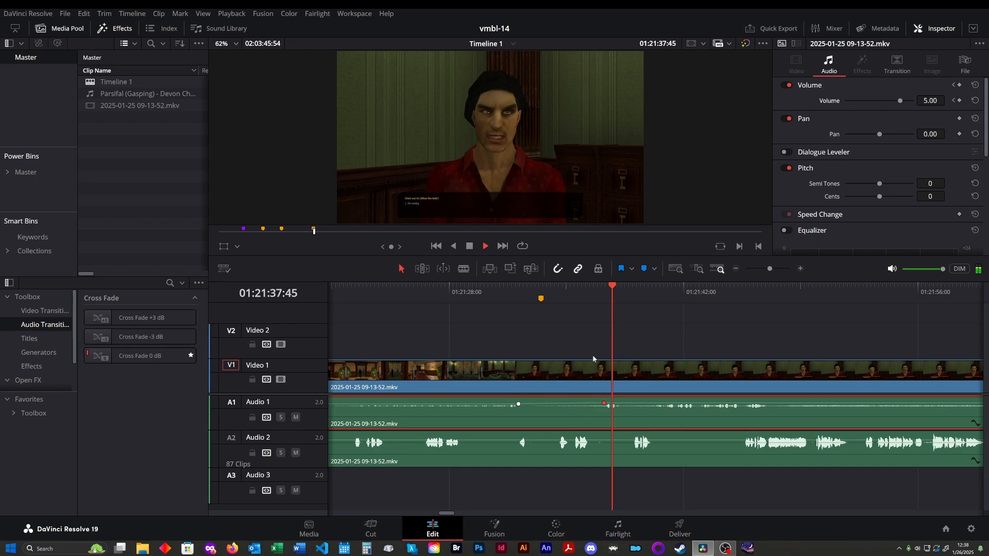
pyautogui.press('space')
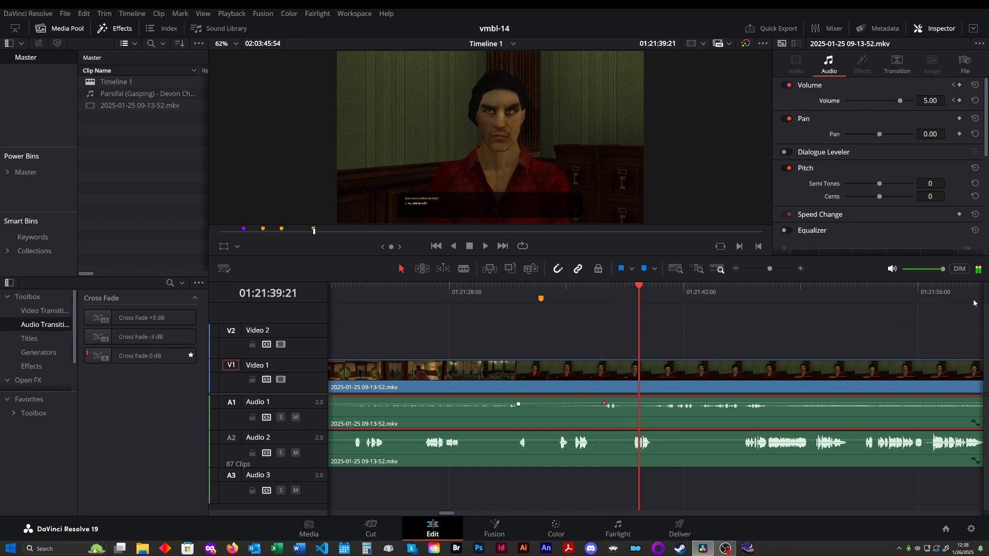
# - Go ahead to about 01:21:58 and show the rest of the conversation up to the end of the Audio 1 clip
pyautogui.click(968, 295)
pyautogui.scroll(-3, 934, 306)
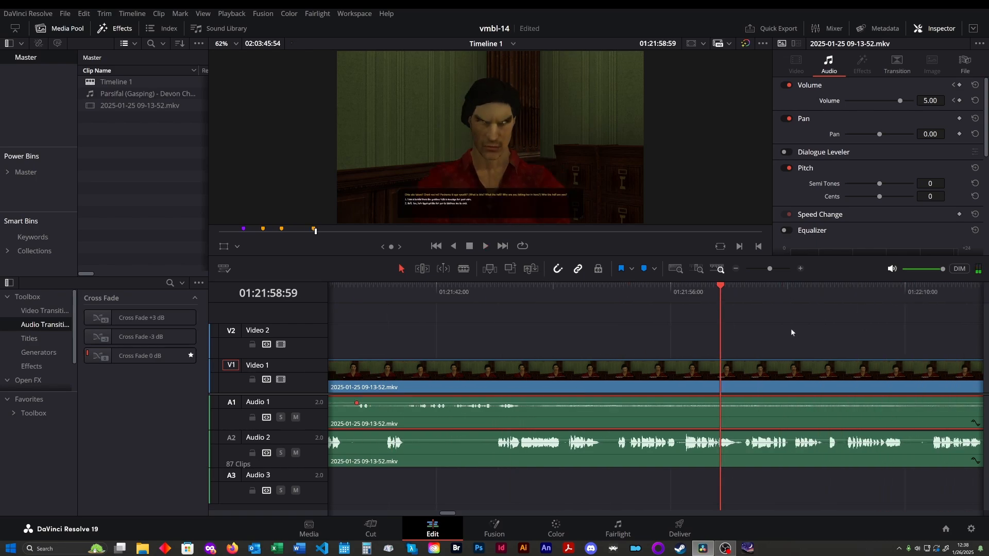
pyautogui.hotkey('ctrl', '-')
pyautogui.hotkey('ctrl', '-')
pyautogui.hotkey('ctrl', '-')
pyautogui.hotkey('ctrl', '-')
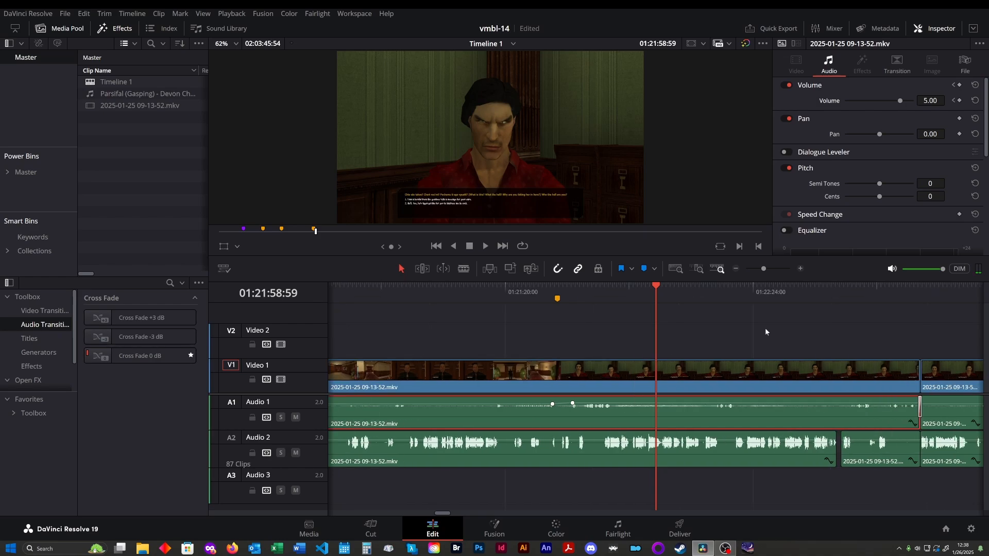
# - Keyframe the volume of the Audio 1 clip following the cut near 01:23:06 at 5.00, with the playhead at the cross fade's start, 01:23:06:47
pyautogui.click(898, 288)
pyautogui.press('Down')
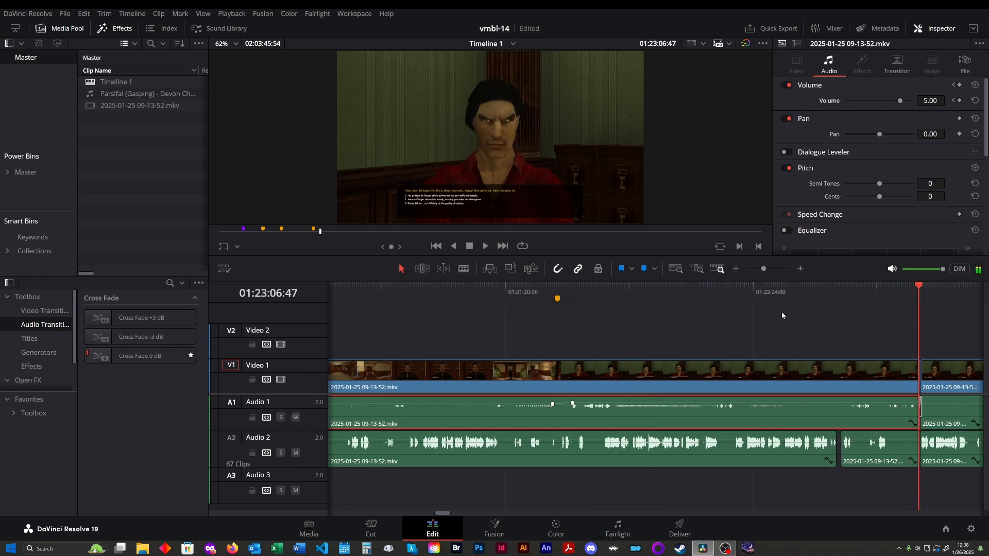
pyautogui.scroll(-3, 721, 317)
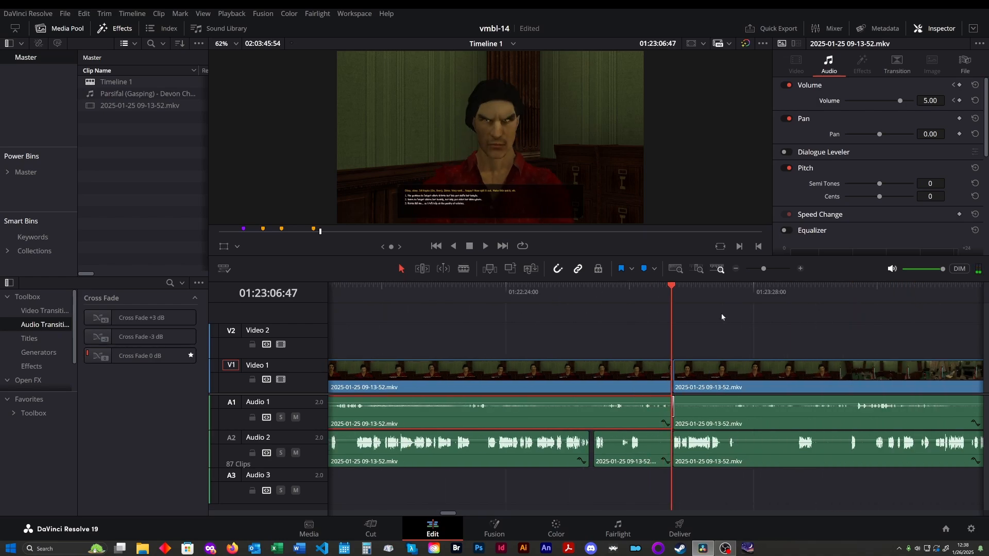
pyautogui.hotkey('ctrl', '=')
pyautogui.hotkey('ctrl', '=')
pyautogui.hotkey('ctrl', '=')
pyautogui.hotkey('ctrl', '=')
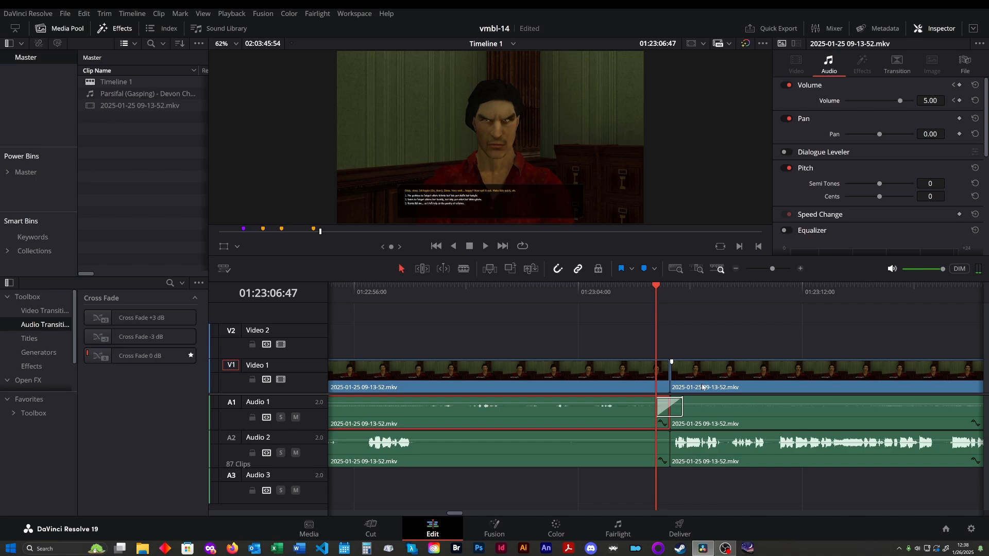
pyautogui.hotkey('ctrl', '=')
pyautogui.hotkey('ctrl', '=')
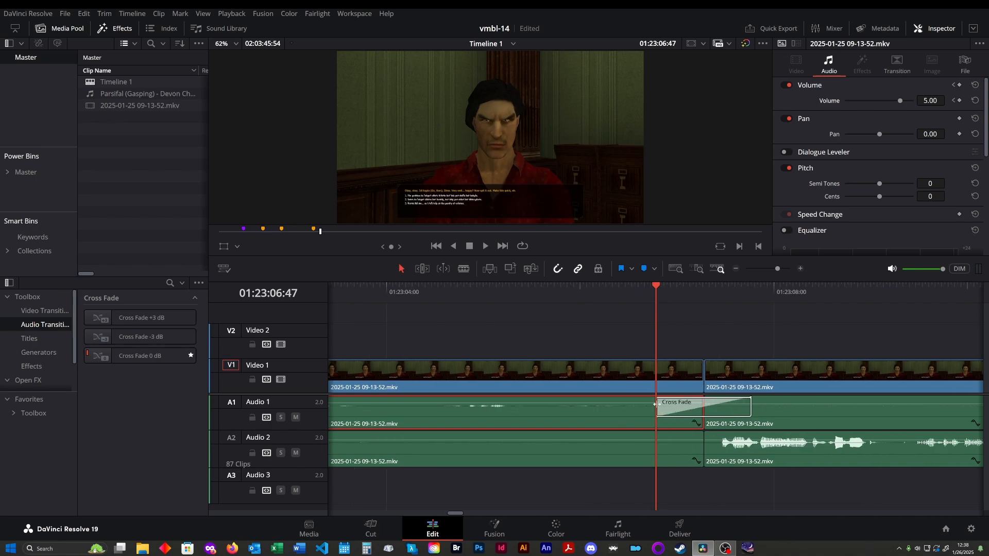
pyautogui.click(822, 423)
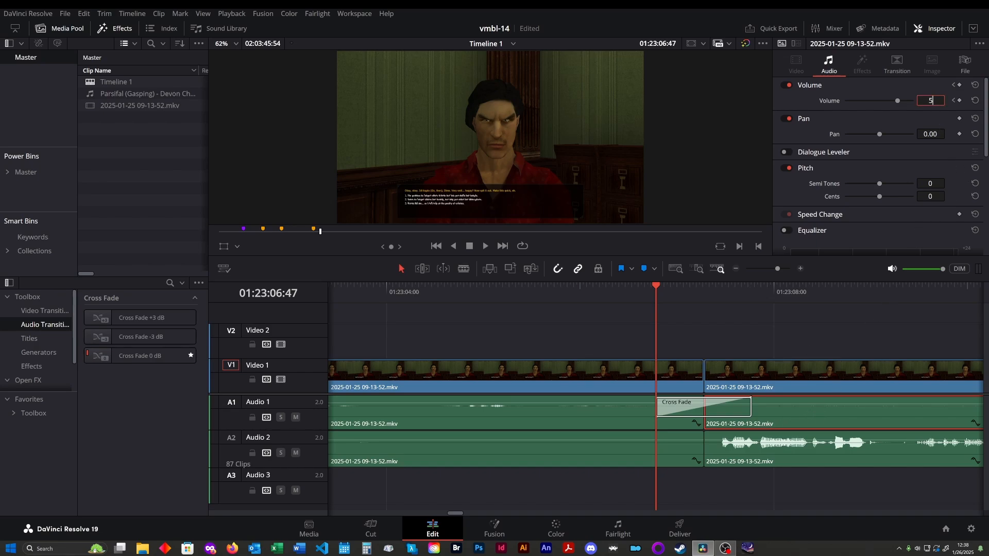
pyautogui.click(931, 101)
pyautogui.write('5')
pyautogui.press('Return')
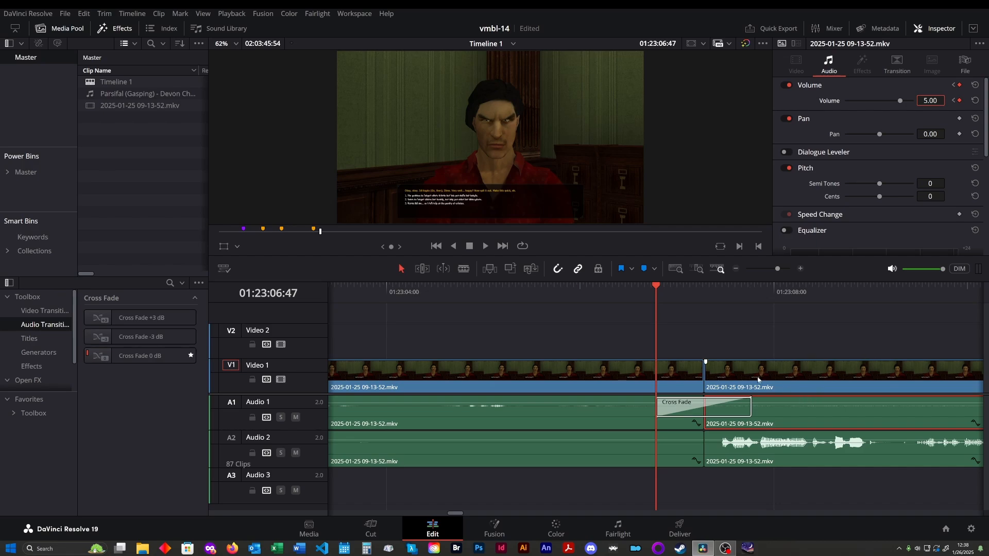
# - Review the dialogue after the cross fade up to about 01:23:39, skipping ahead and watching for silent stretches on Audio 2
pyautogui.press('space')
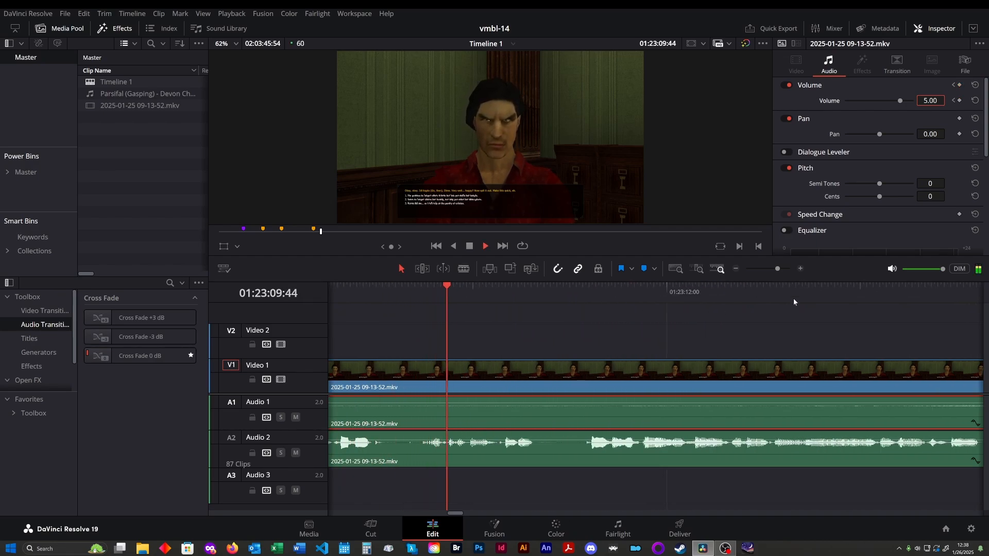
pyautogui.click(910, 295)
pyautogui.press('space')
pyautogui.scroll(-3, 731, 308)
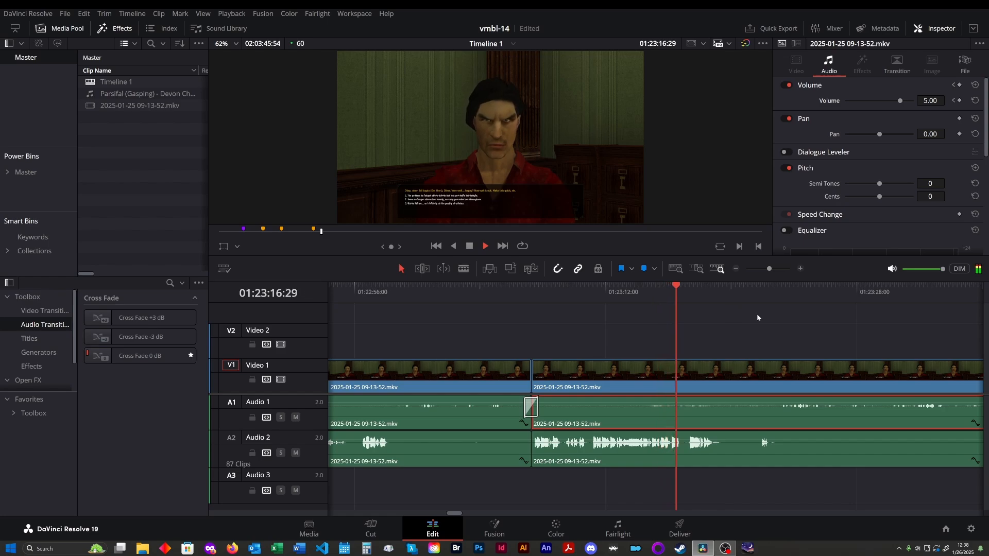
pyautogui.press('b')
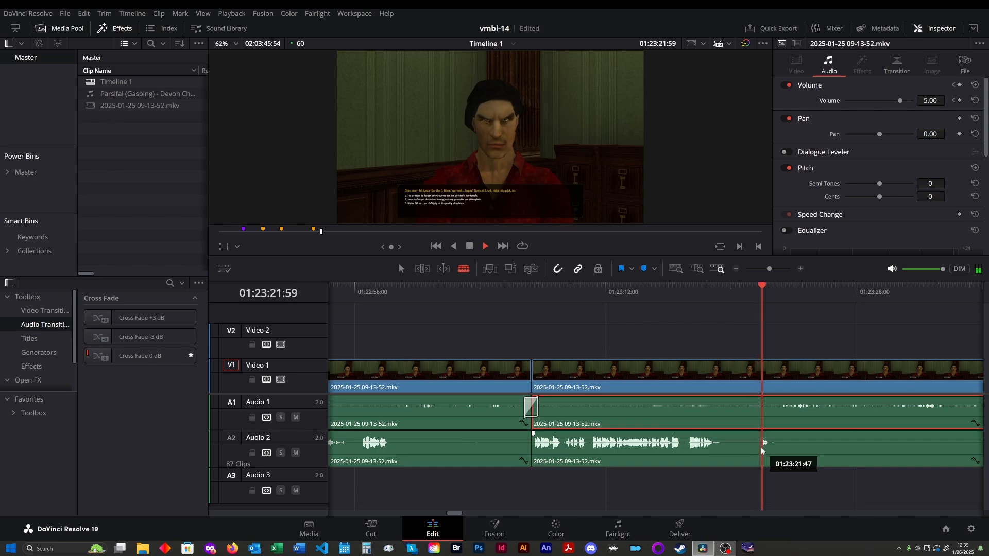
pyautogui.press('space')
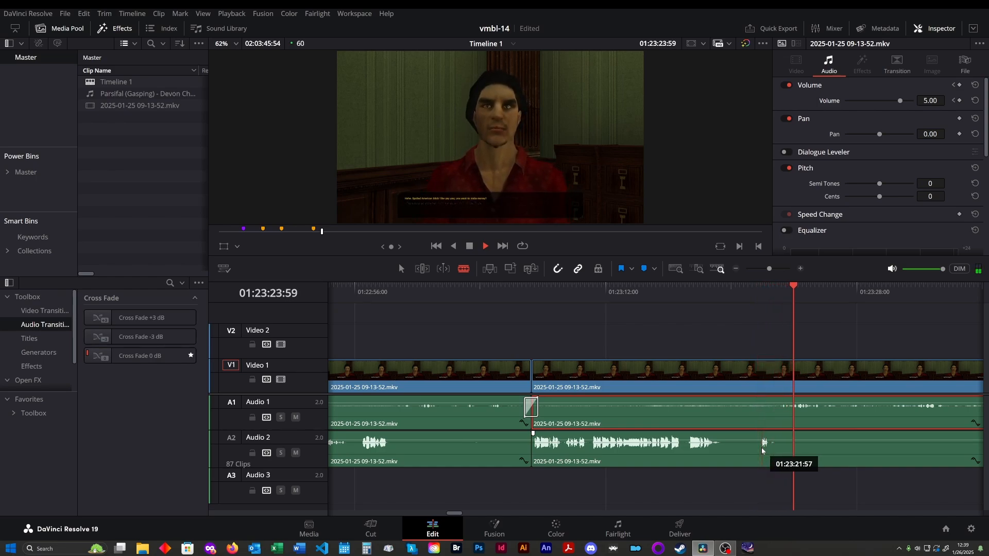
pyautogui.press('space')
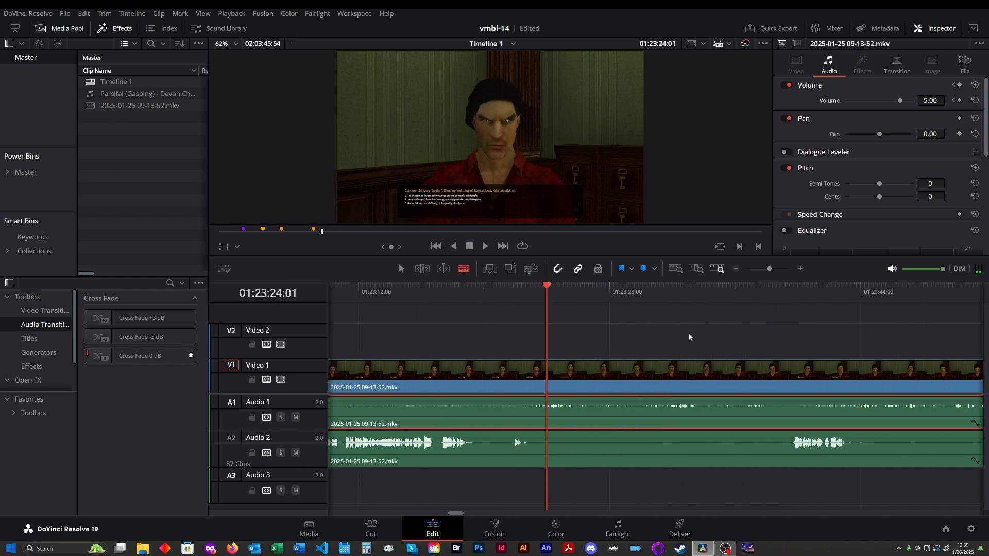
pyautogui.click(677, 288)
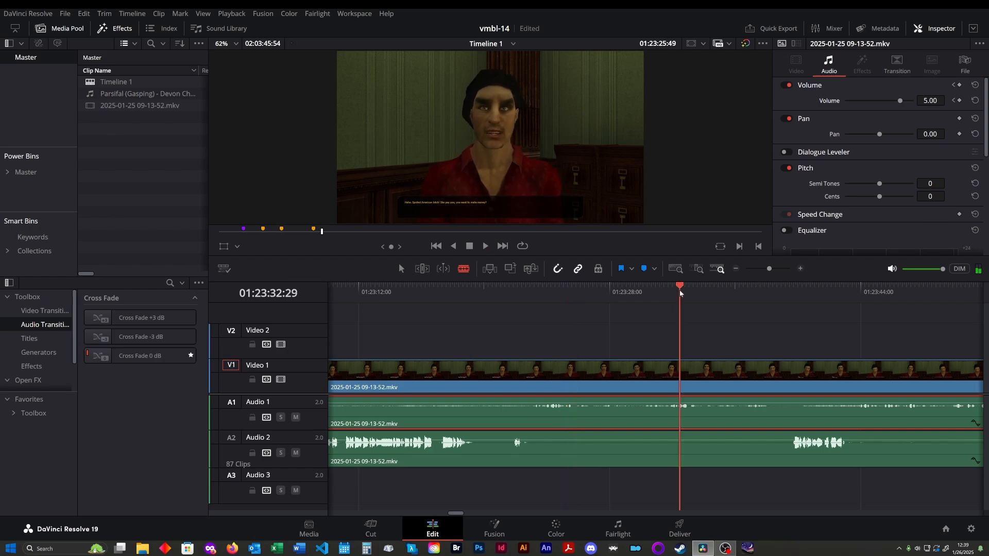
pyautogui.click(784, 291)
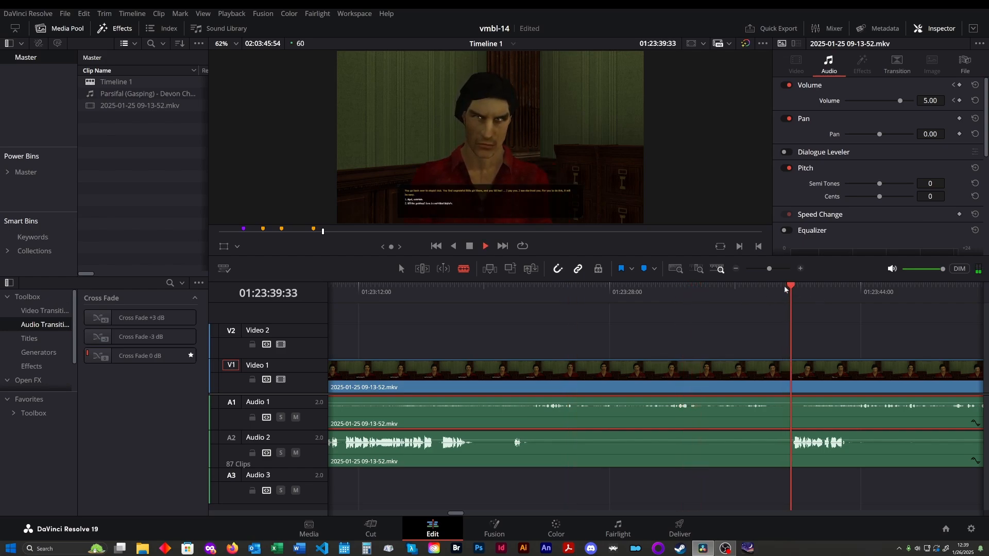
# - Cut the Audio 2 clip at about 01:23:43:30 and 01:23:52:32 and delete the silent section between the cuts
pyautogui.hscroll(3, 757, 319)
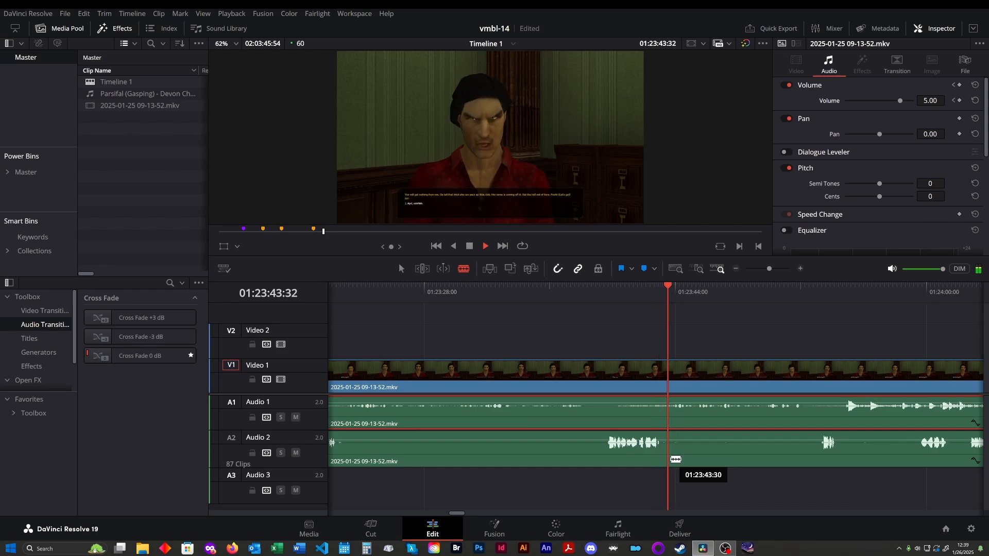
pyautogui.click(669, 457)
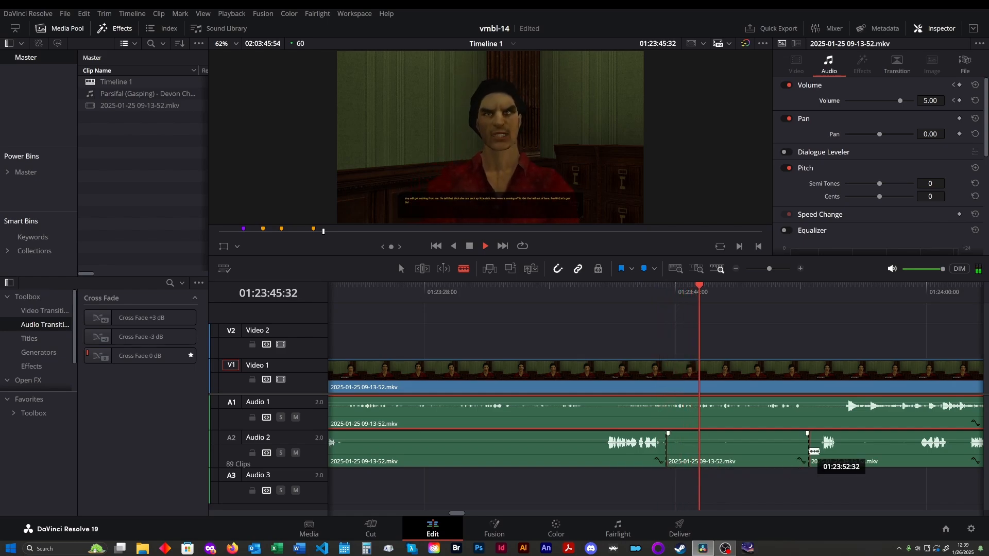
pyautogui.click(807, 455)
pyautogui.press('BackSpace')
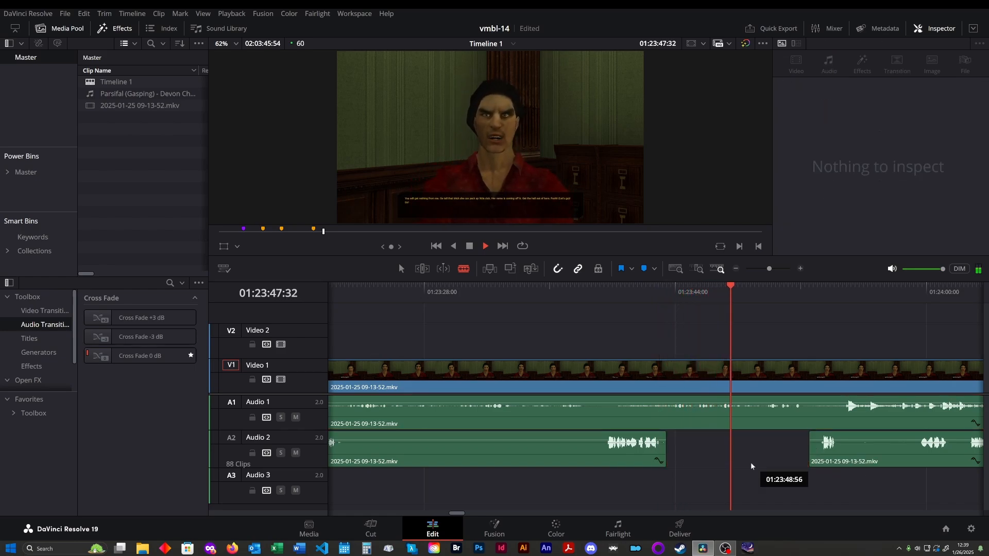
# - Split Audio 2 at about 01:23:55 and 01:23:59, remove the silent piece between the two speech parts, and stop playback
pyautogui.hscroll(2, 798, 327)
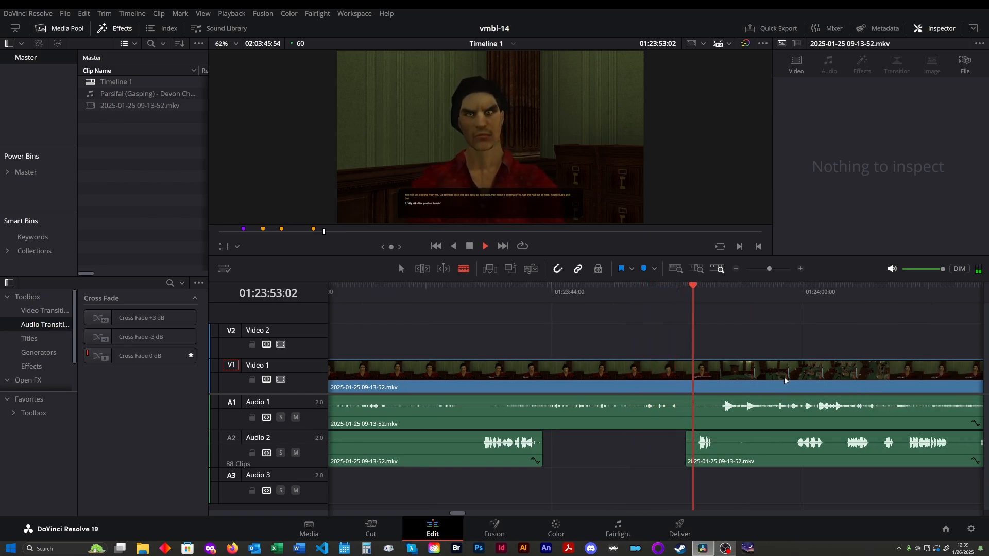
pyautogui.click(727, 458)
pyautogui.click(790, 454)
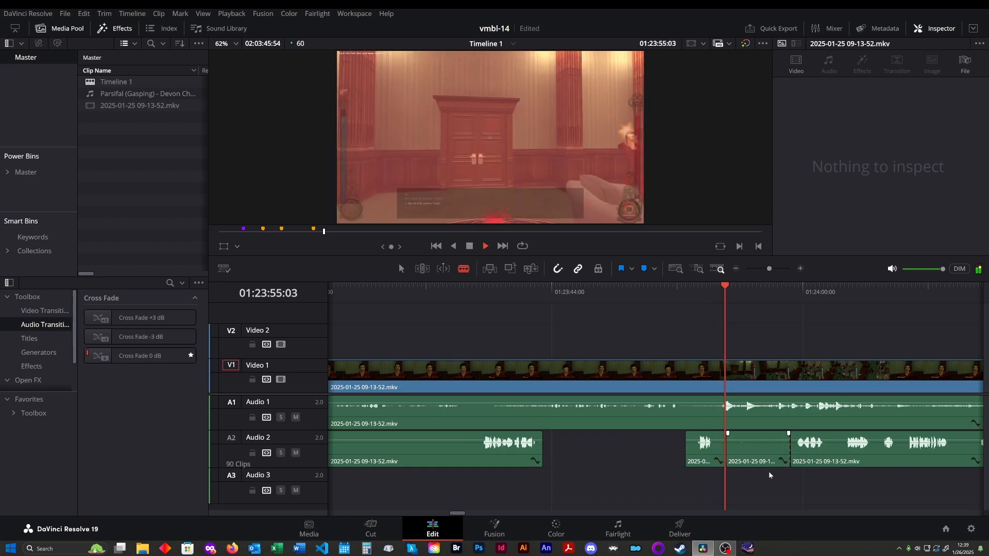
pyautogui.moveTo(772, 472); pyautogui.dragTo(768, 469)
pyautogui.press('BackSpace')
pyautogui.press('space')
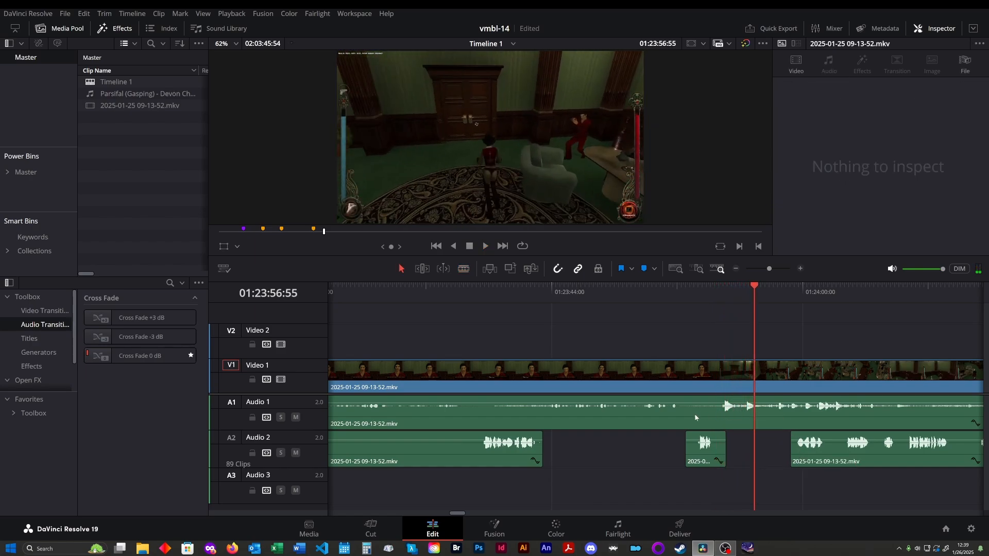
# - Add a volume keyframe of 5.00 to the Audio 1 clip at 01:23:51:55, just after the dialogue line ends
pyautogui.click(667, 295)
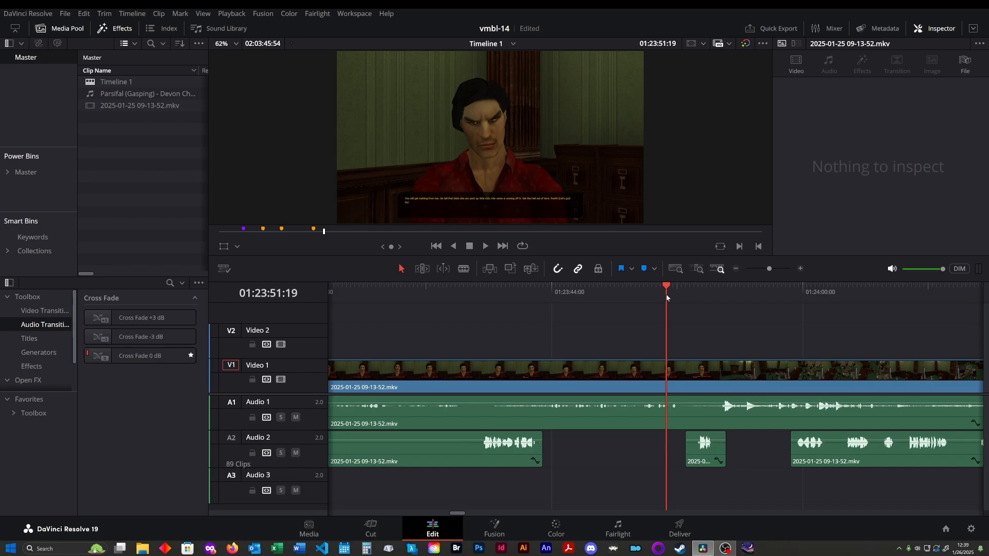
pyautogui.scroll(3, 667, 344)
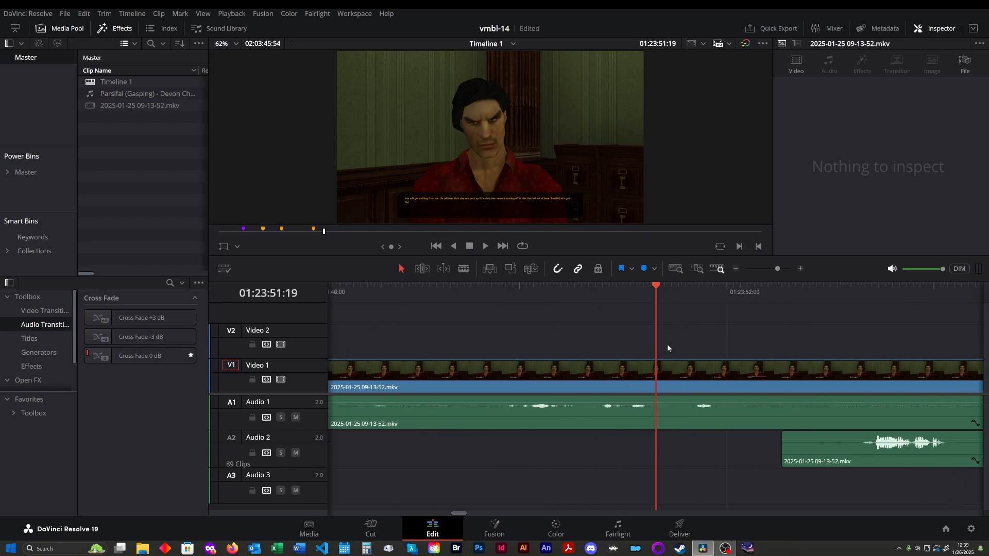
pyautogui.press('space')
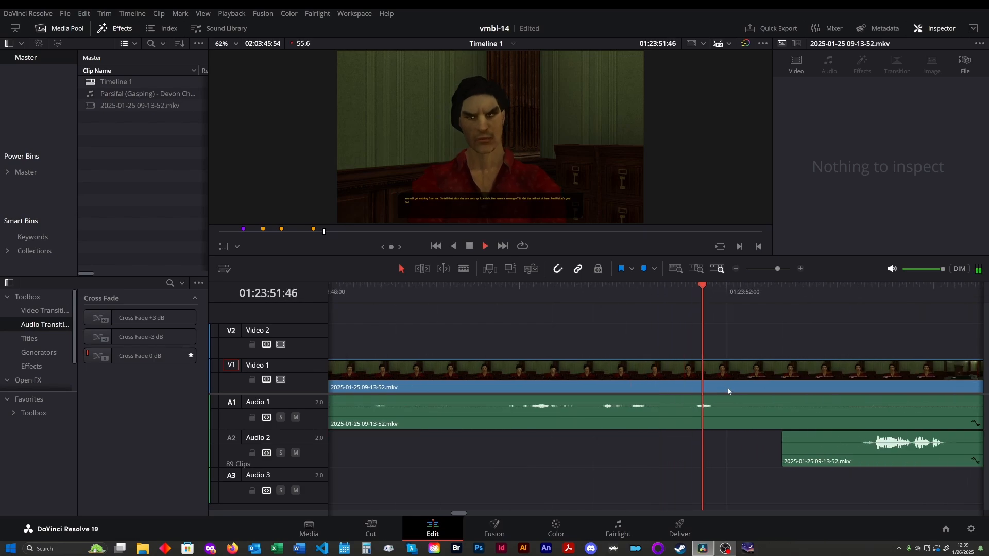
pyautogui.press('space')
pyautogui.moveTo(728, 296); pyautogui.dragTo(717, 296)
pyautogui.click(738, 414)
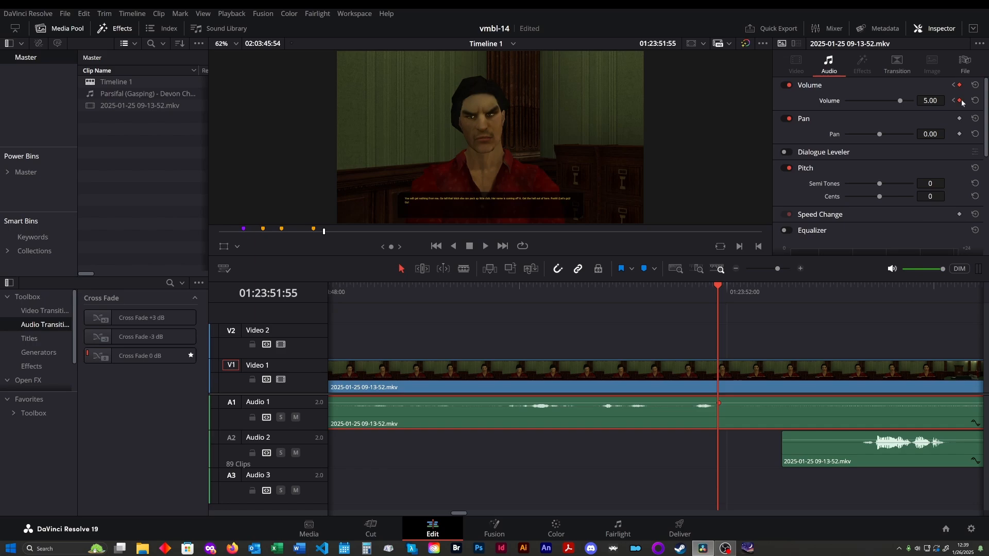
# - Set the Audio 1 clip's volume to 0.00 with a keyframe at 01:23:54:59, where the loud game sound starts
pyautogui.hscroll(3, 791, 352)
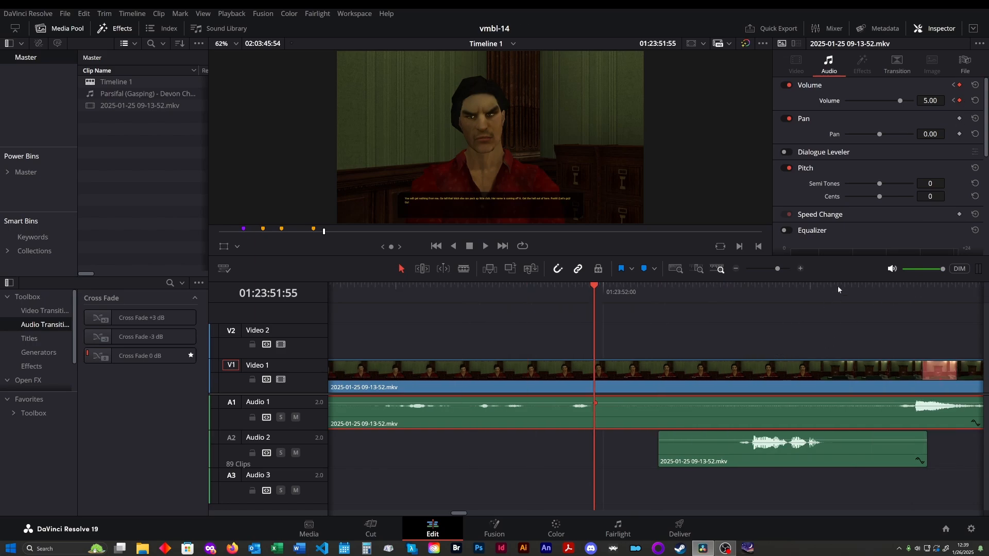
pyautogui.moveTo(798, 292); pyautogui.dragTo(897, 294)
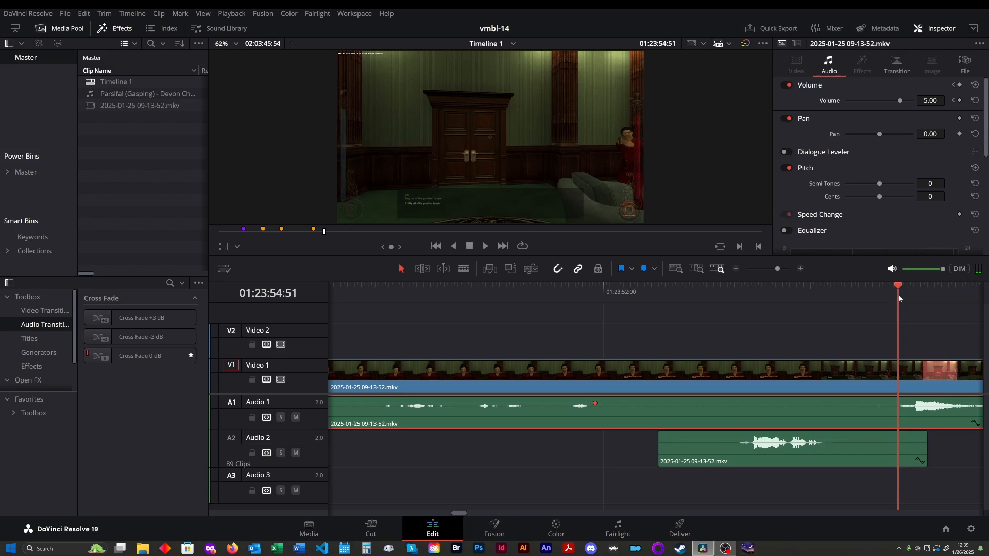
pyautogui.moveTo(897, 295); pyautogui.dragTo(914, 293)
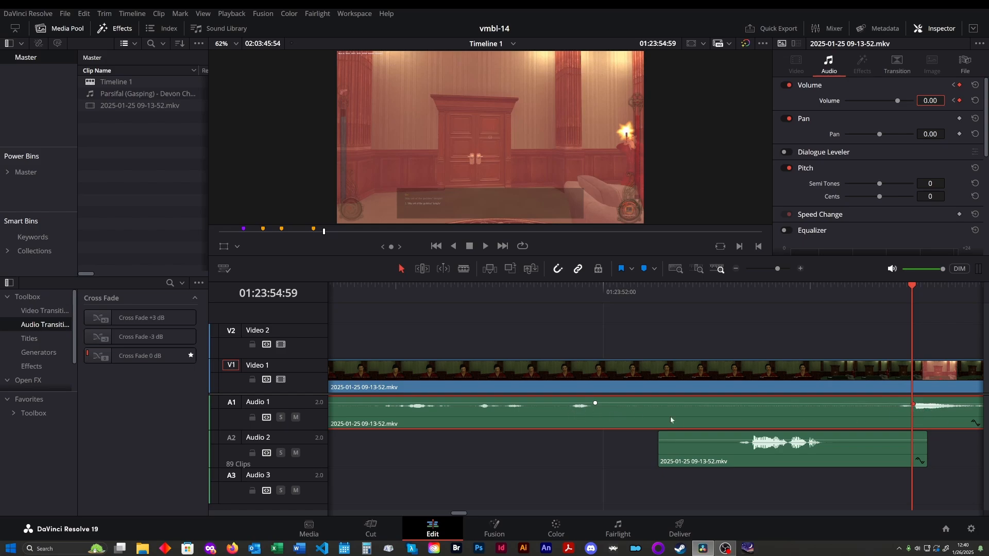
# - Play back the Audio 1 volume drop from 01:23:50:34 through 01:23:59:02 to check the level change
pyautogui.scroll(-5, 643, 380)
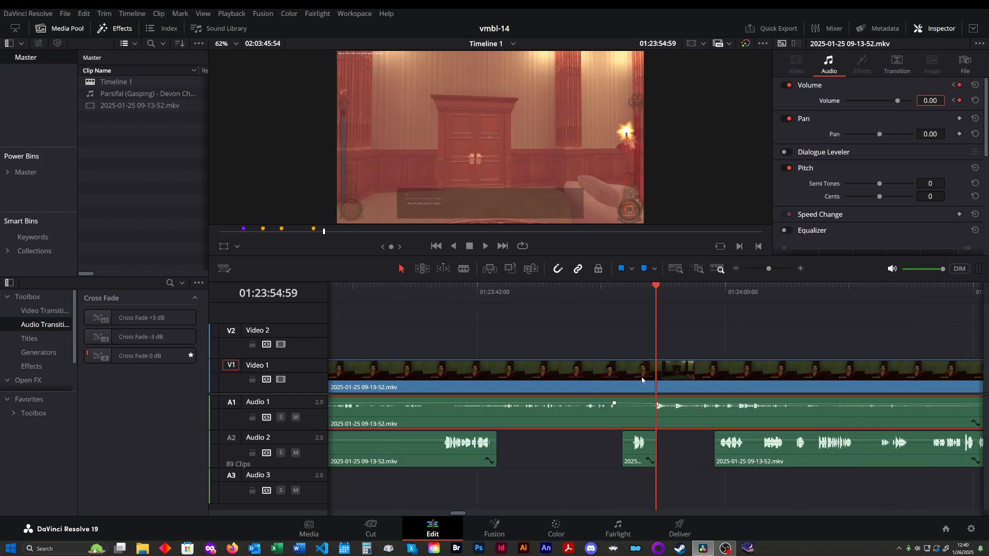
pyautogui.click(606, 296)
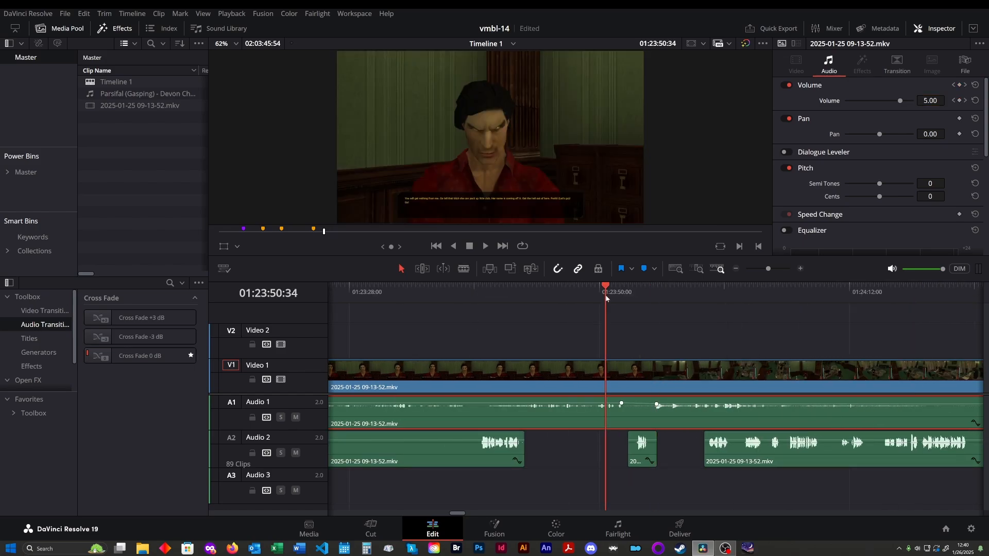
pyautogui.press('space')
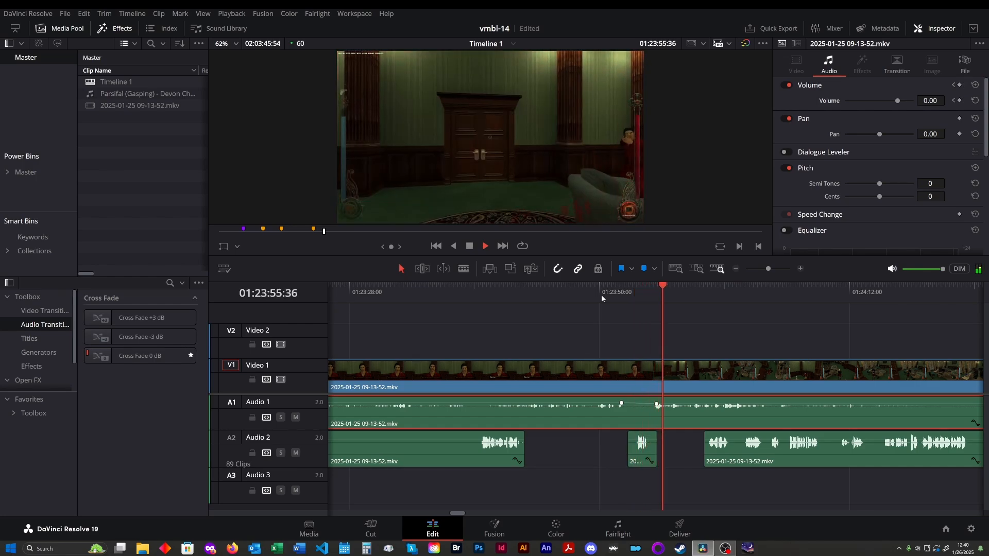
pyautogui.press('space')
pyautogui.press('space')
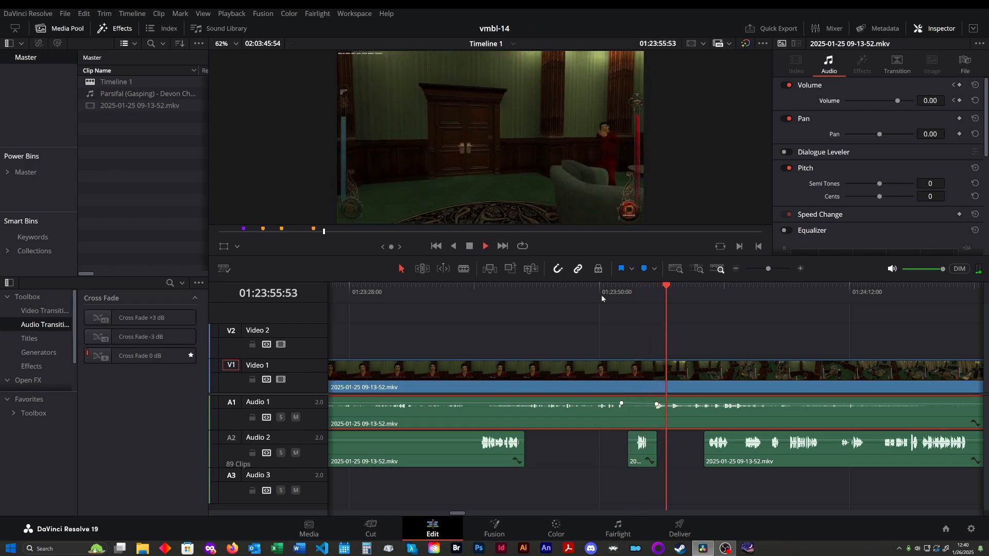
pyautogui.scroll(-2, 733, 334)
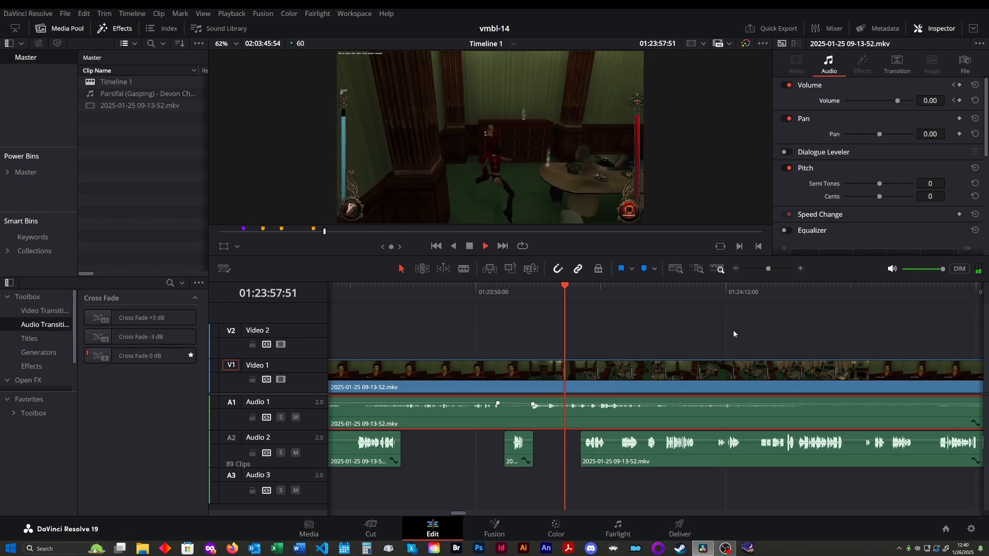
pyautogui.scroll(1, 664, 362)
pyautogui.press('space')
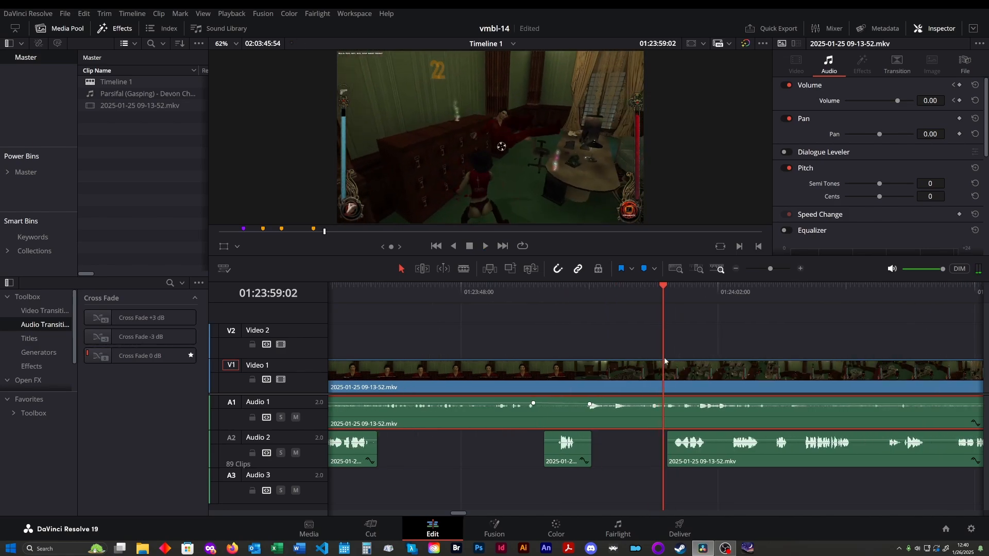
# - Activate the Blade tool and review the timeline from 01:23:59:02 to about 01:24:27, switching playback to double speed
pyautogui.press('space')
pyautogui.press('b')
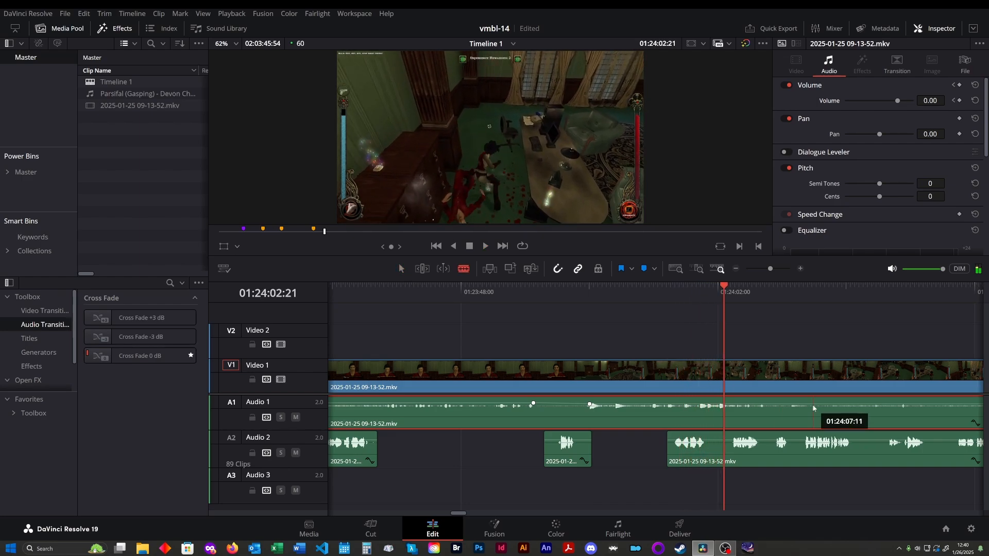
pyautogui.press('space')
pyautogui.press('l')
pyautogui.press('l')
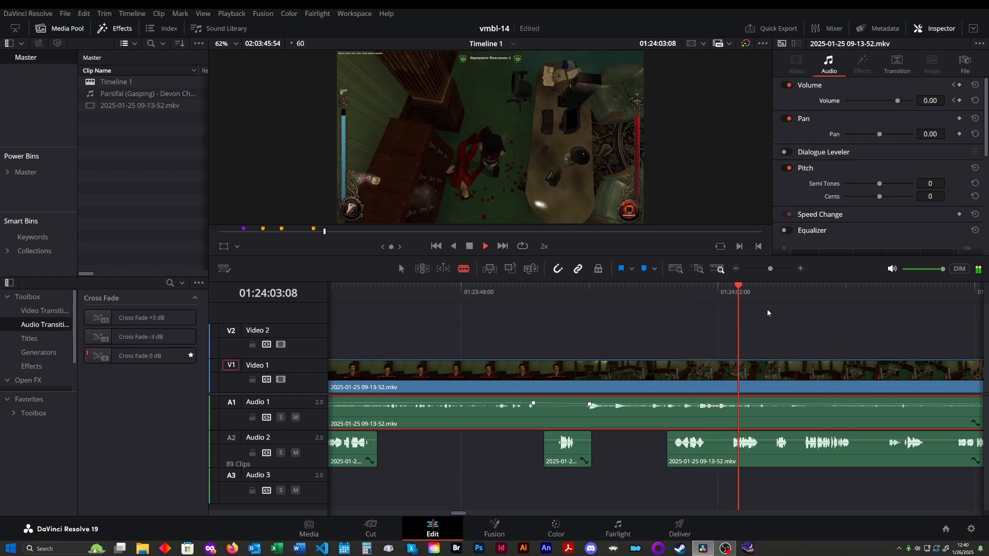
pyautogui.hscroll(2, 767, 310)
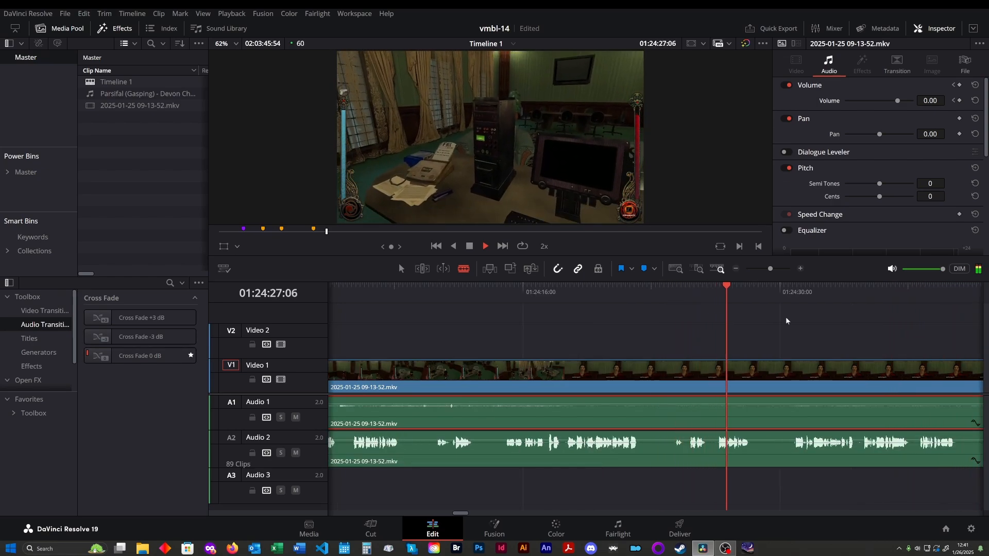
# - Review the timeline playback from 01:24:27:06 to about 01:25:08, skipping ahead several times
pyautogui.press('space')
pyautogui.click(789, 304)
pyautogui.press('space')
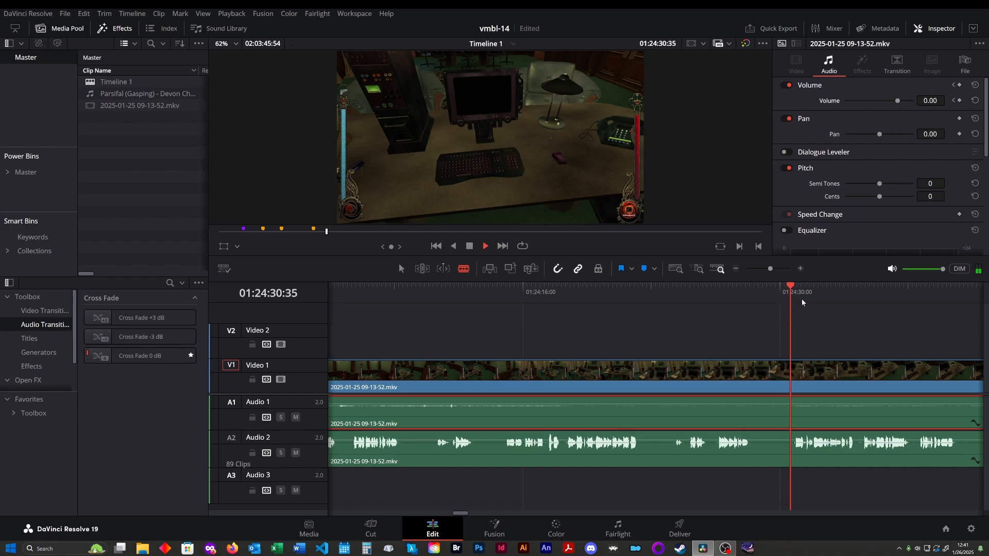
pyautogui.click(942, 301)
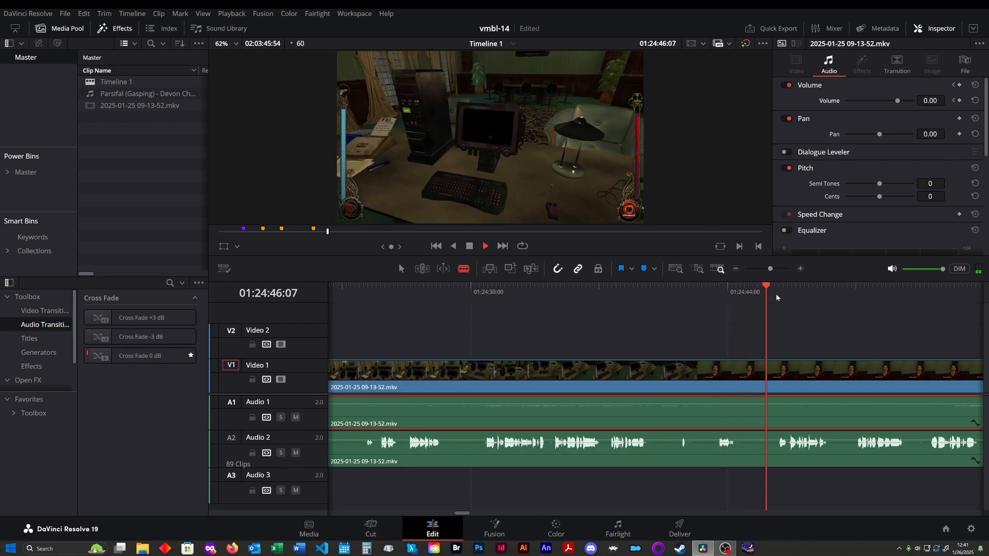
pyautogui.click(874, 292)
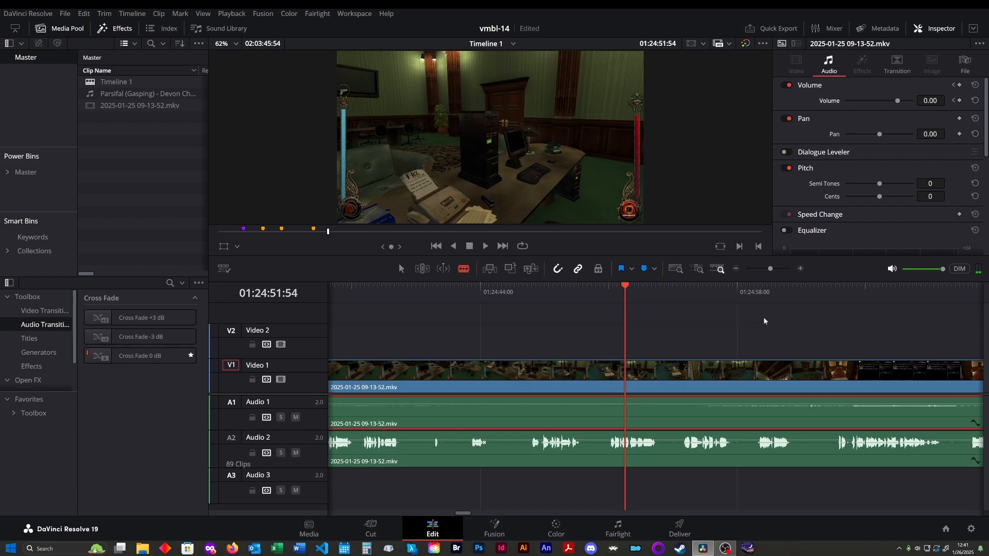
pyautogui.click(764, 291)
pyautogui.click(862, 296)
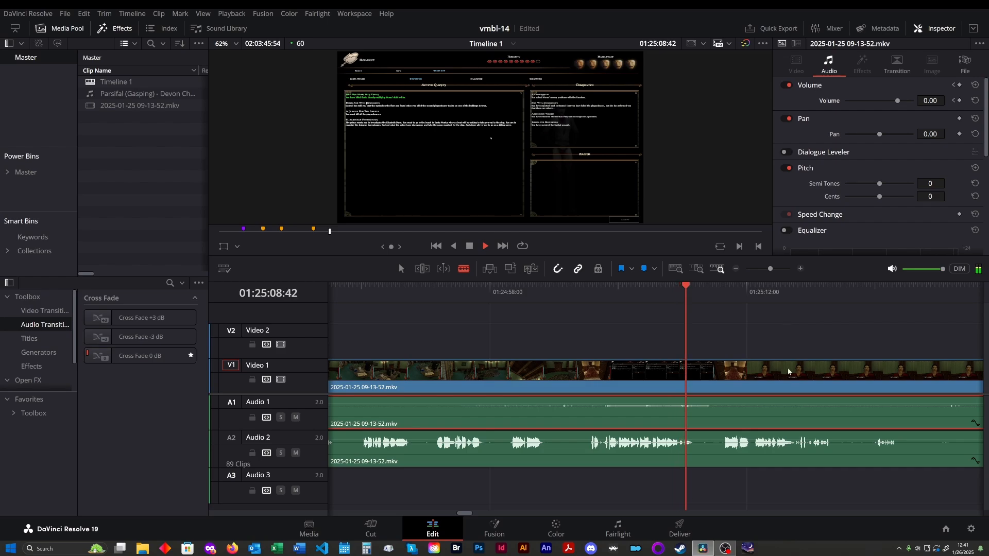
# - Split the Audio 2 clip at both ends of the short silence just after 01:25:09 and delete that piece
pyautogui.press('space')
pyautogui.click(698, 457)
pyautogui.click(719, 453)
pyautogui.click(707, 470)
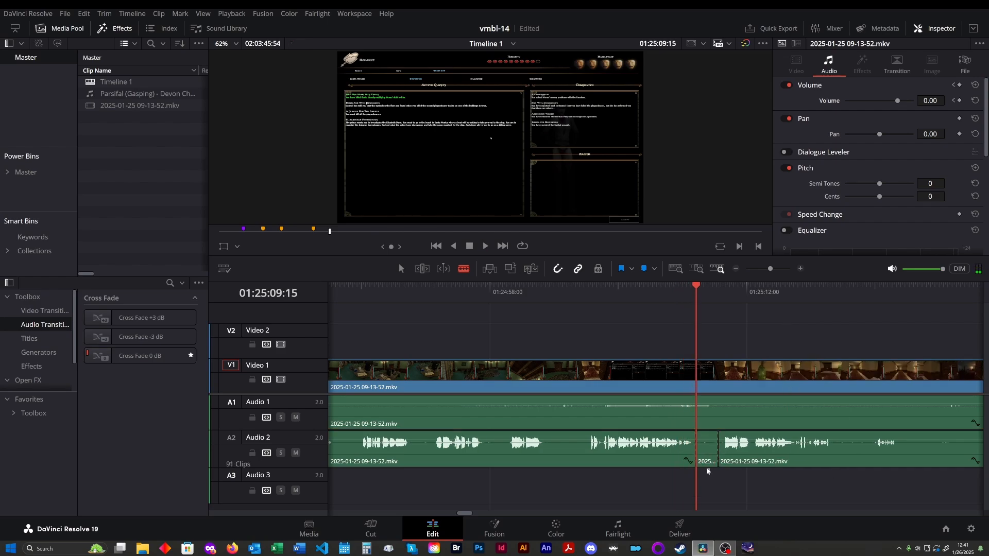
pyautogui.press('BackSpace')
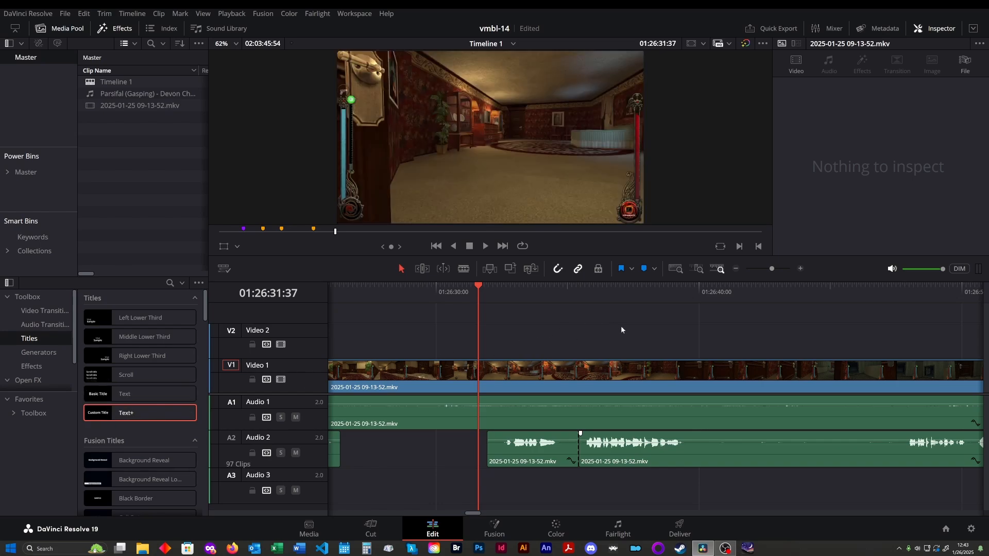
# - Play from 01:26:31:37 to the end of the spoken line and place a Text+ title on Video 2 at 01:26:39:33
pyautogui.press('space')
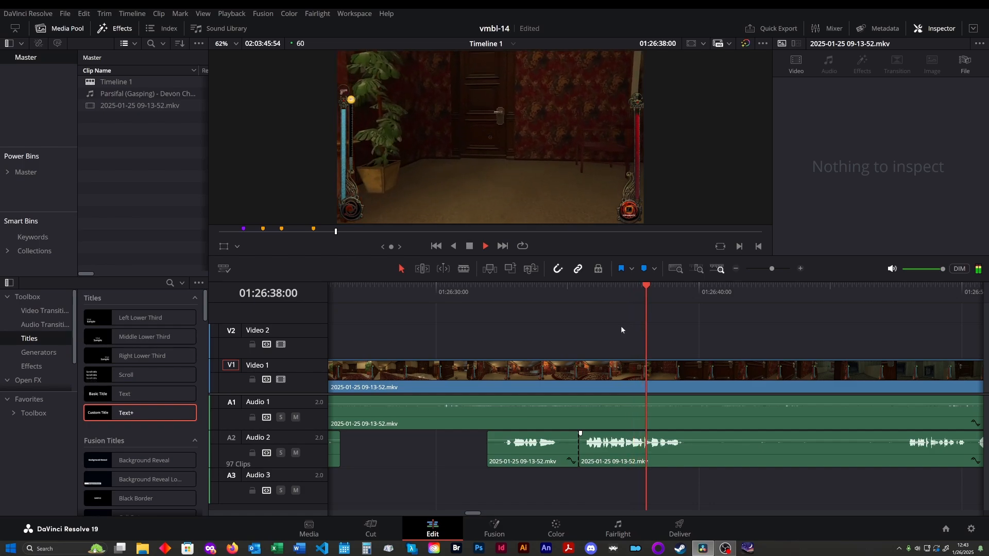
pyautogui.press('space')
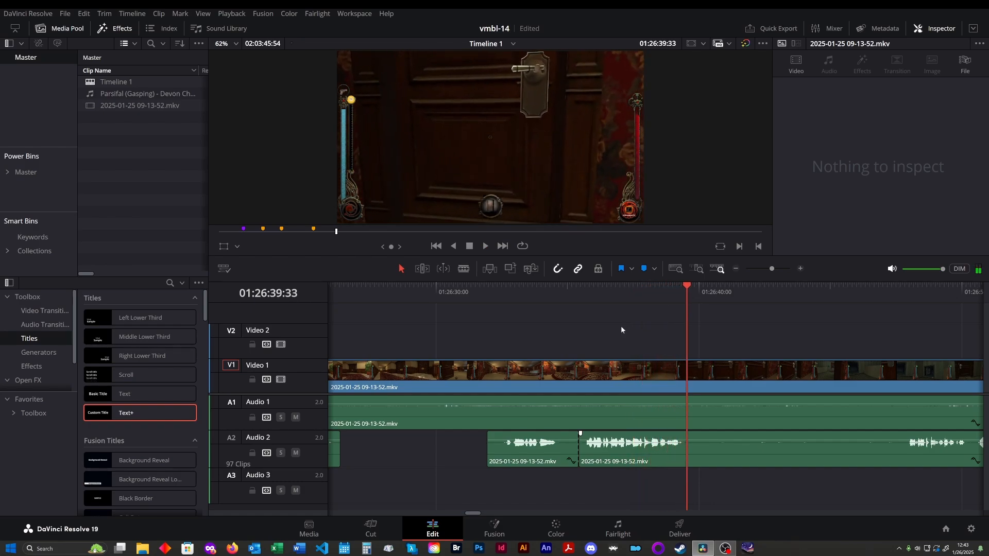
pyautogui.moveTo(113, 419); pyautogui.dragTo(686, 340)
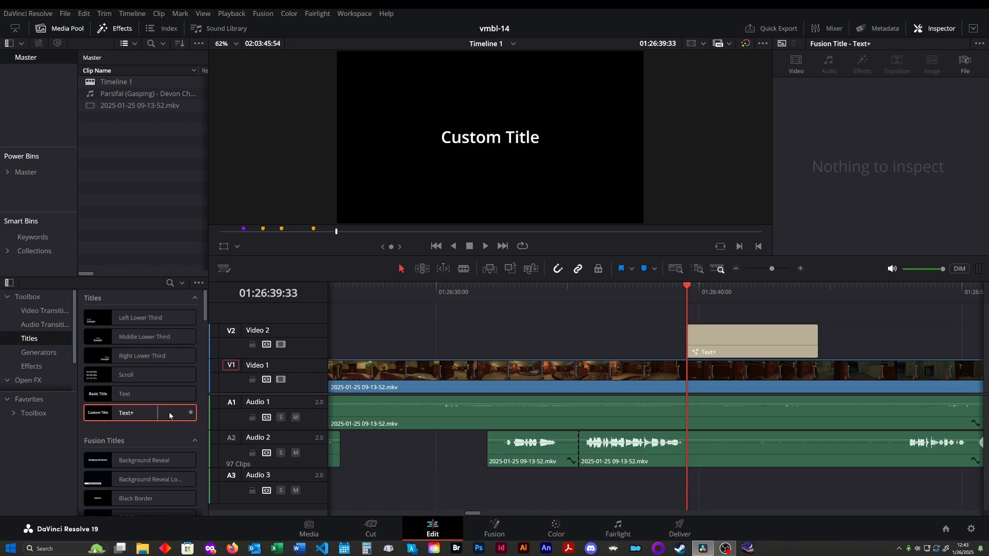
# - Replace the new Text+ title's default text with "No, they don't. Lol!"
pyautogui.click(759, 347)
pyautogui.doubleClick(815, 153)
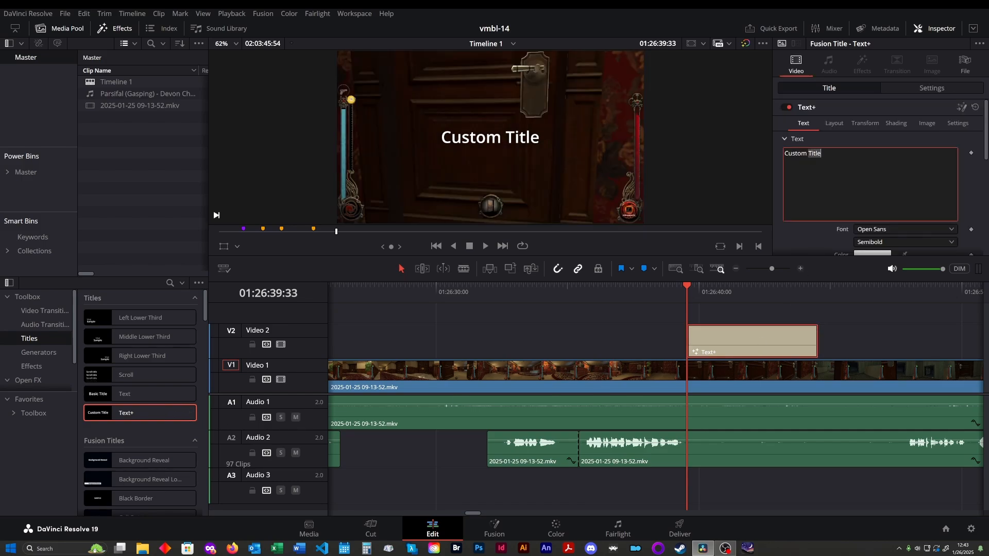
pyautogui.write('No')
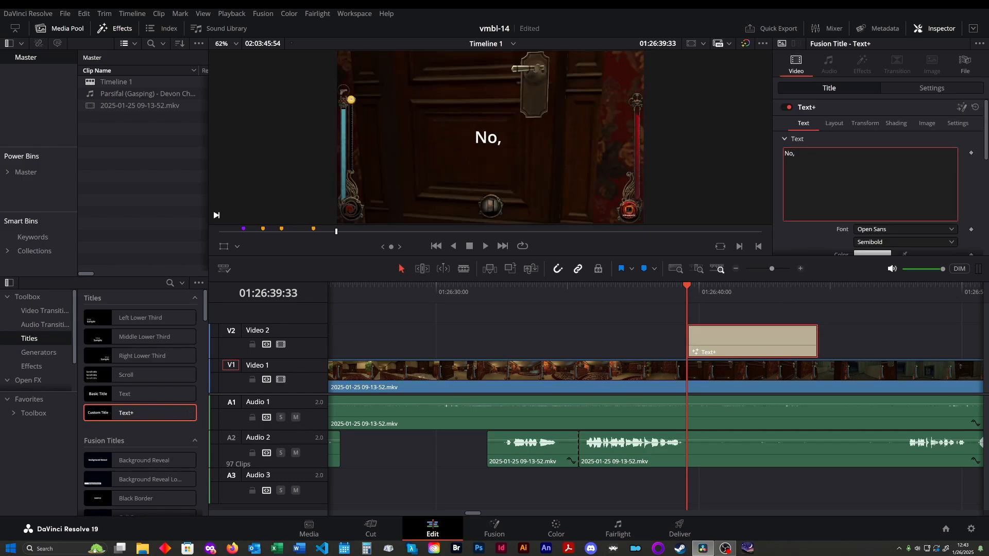
pyautogui.write(", they don't. ")
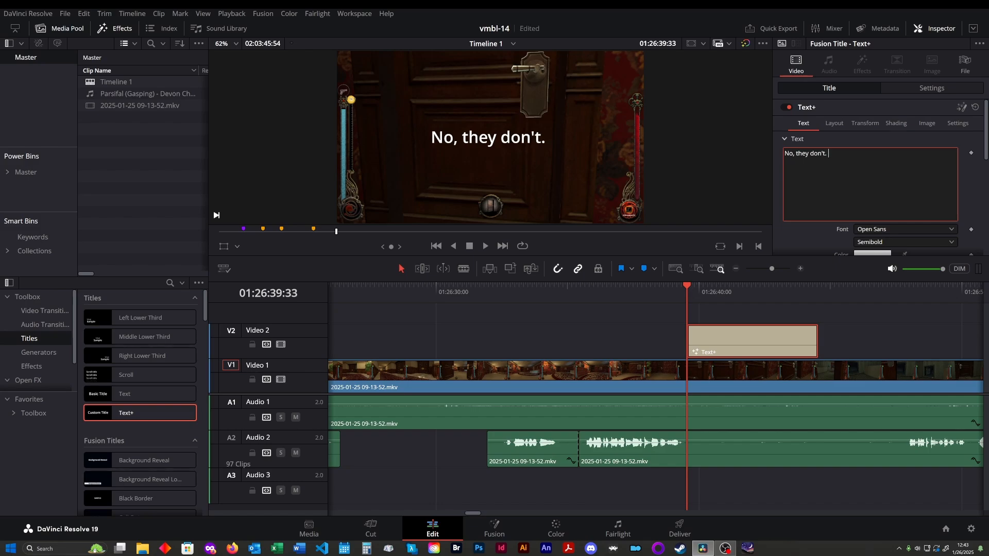
pyautogui.write('Lol!')
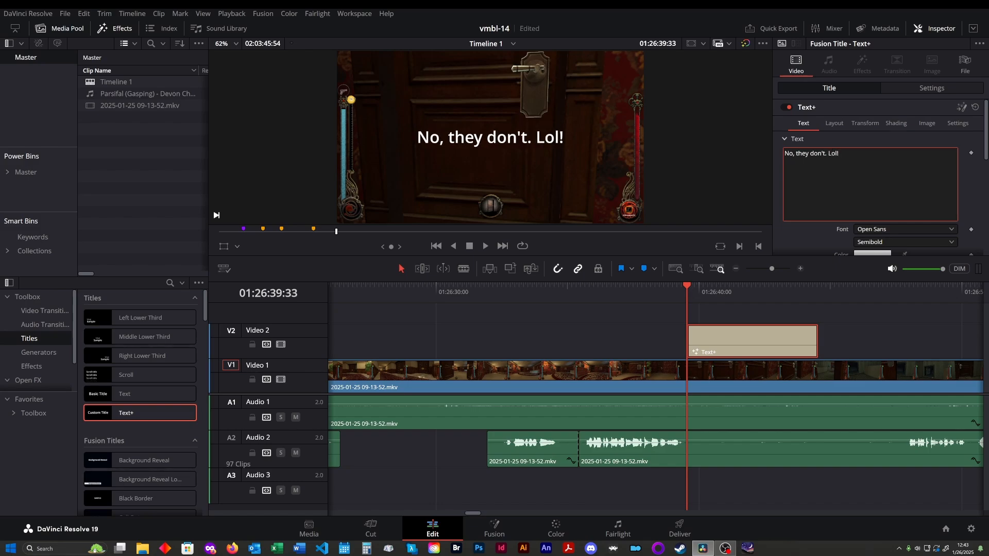
# - Replace "Lol!" in the title with "=p" so it reads "No, they don't. =p"
pyautogui.press('BackSpace')
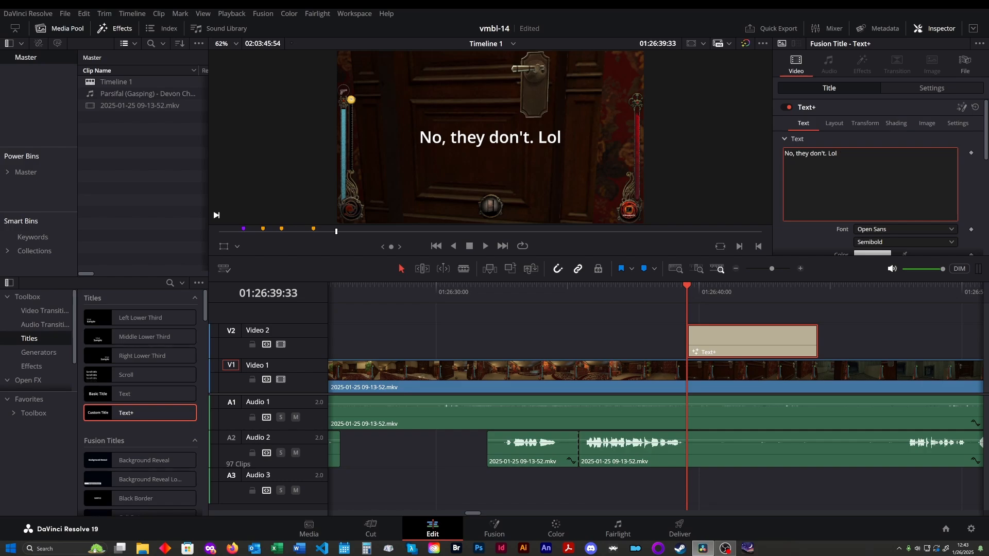
pyautogui.press('BackSpace')
pyautogui.press('BackSpace')
pyautogui.press('BackSpace')
pyautogui.press('BackSpace')
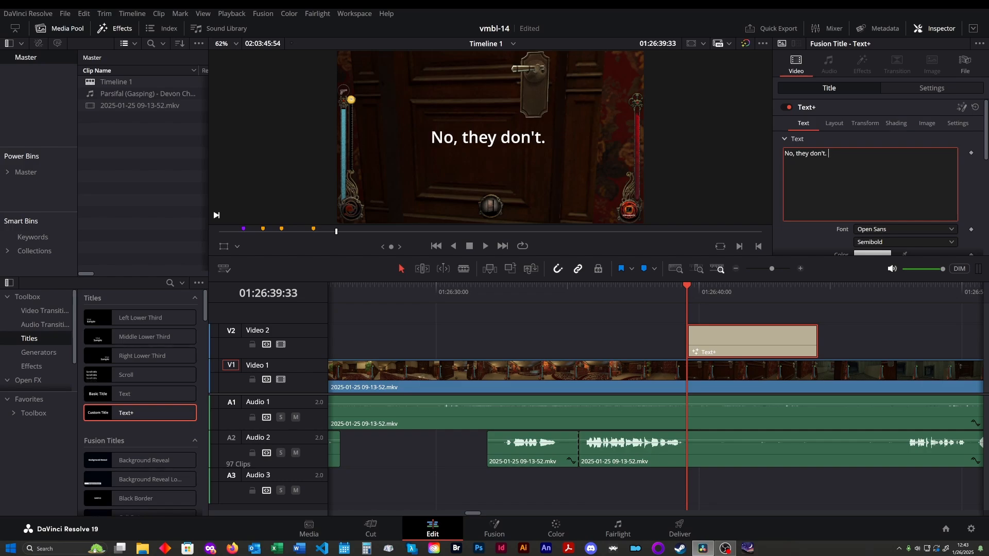
pyautogui.write('=p')
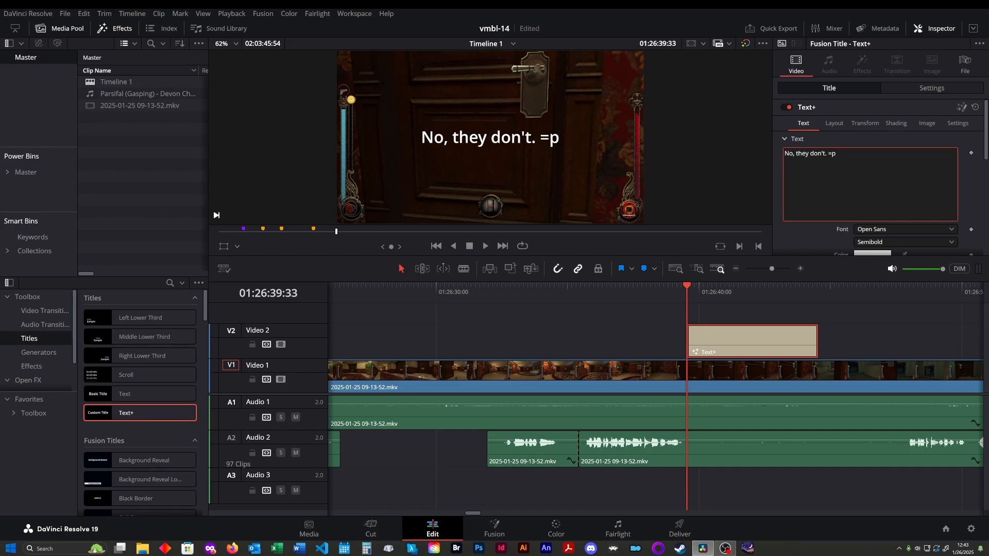
# - Set the title's font to Casserole
pyautogui.click(887, 230)
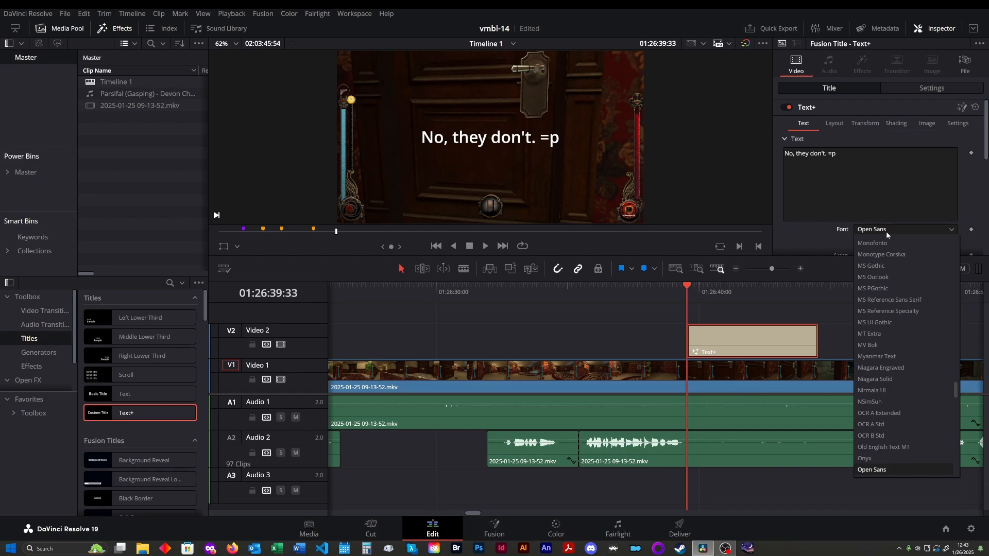
pyautogui.press('c')
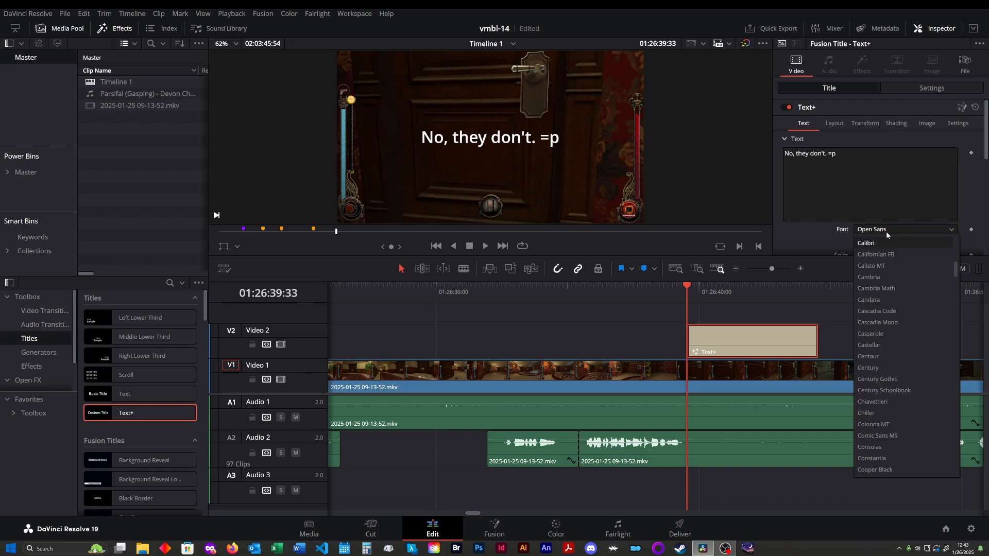
pyautogui.click(887, 334)
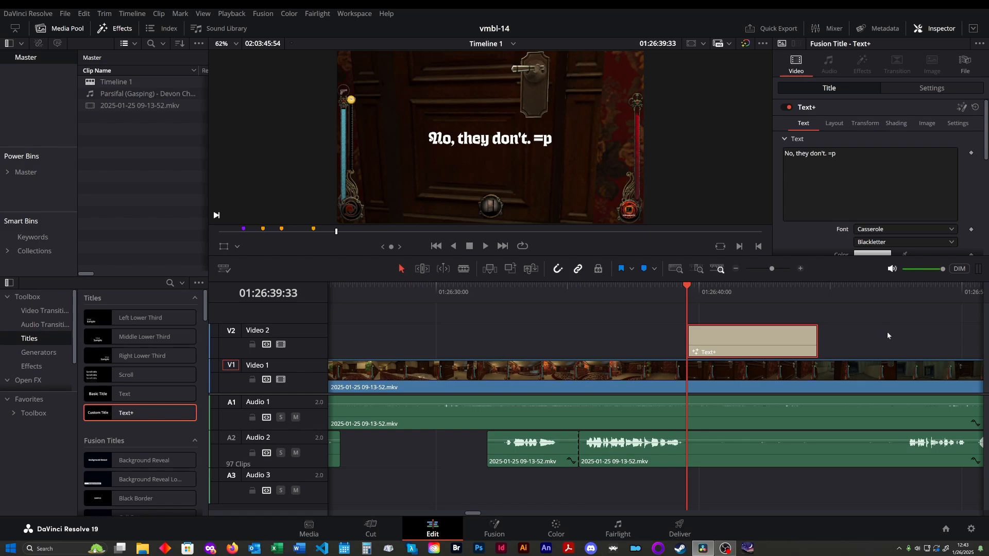
# - Change the title's text color to the dark magenta basic color
pyautogui.scroll(-1, 869, 224)
pyautogui.click(869, 224)
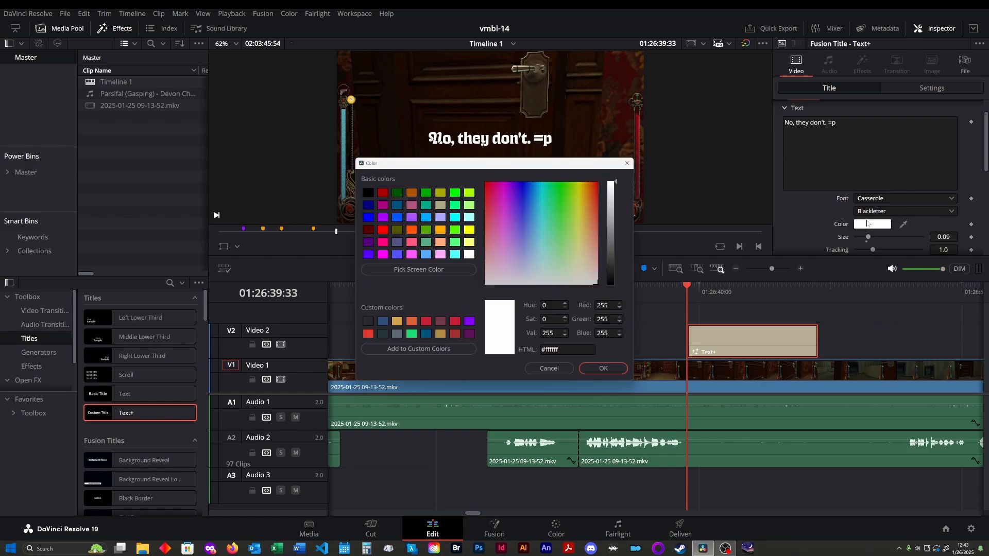
pyautogui.click(386, 195)
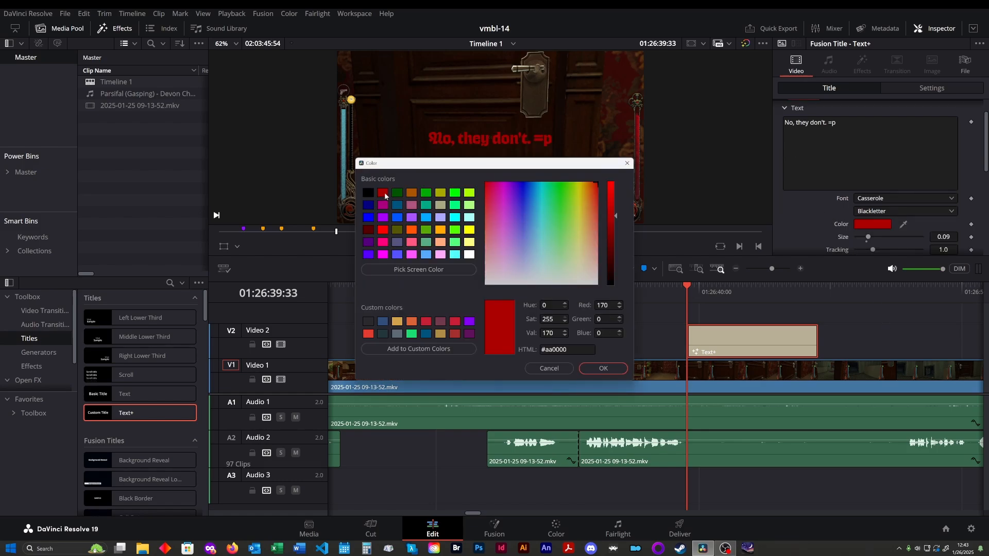
pyautogui.click(385, 204)
pyautogui.click(603, 368)
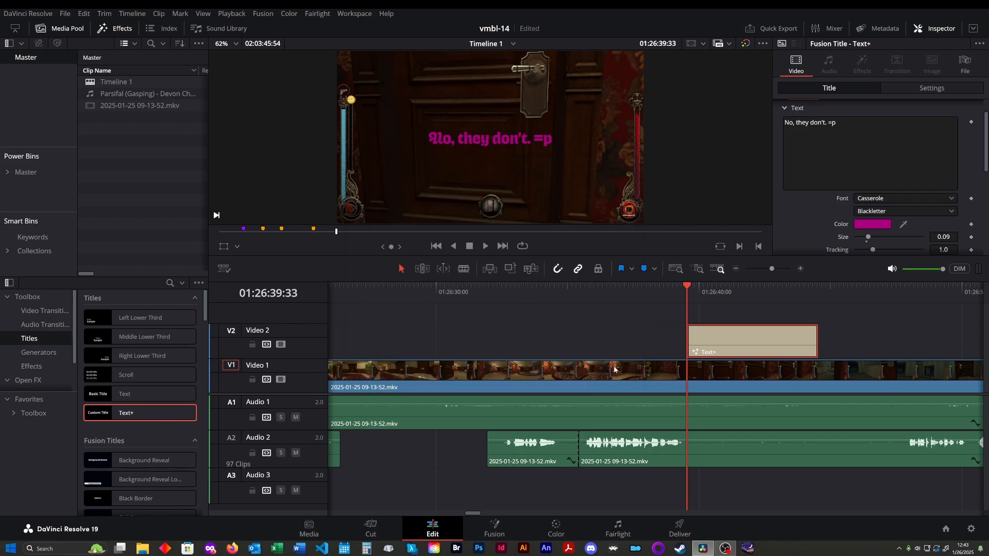
# - Play back the title and trim its end so the clip lasts about one second
pyautogui.click(644, 290)
pyautogui.press('space')
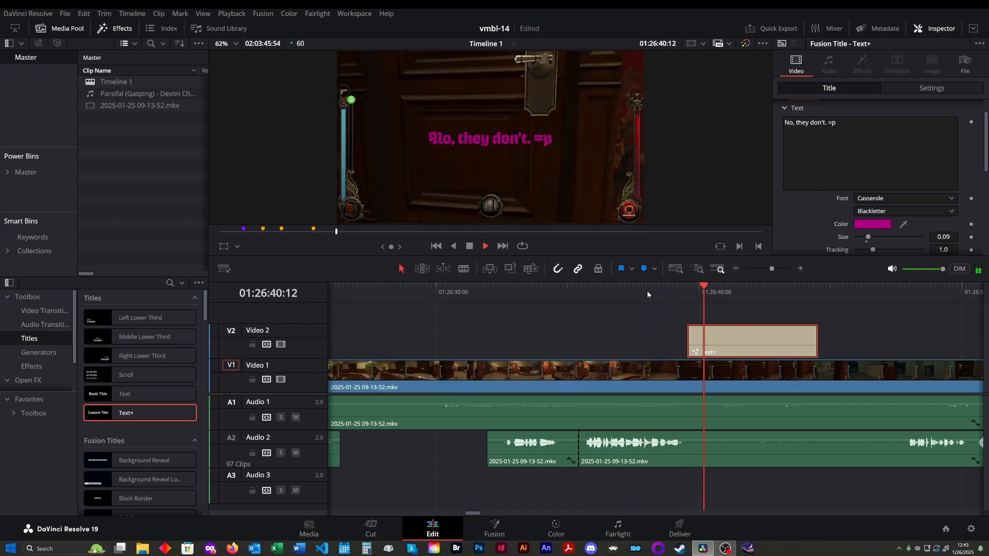
pyautogui.press('space')
pyautogui.moveTo(819, 339); pyautogui.dragTo(716, 339)
# - Check the shortened title in playback from 01:26:38:32 and move it slightly earlier on Video 2
pyautogui.click(660, 291)
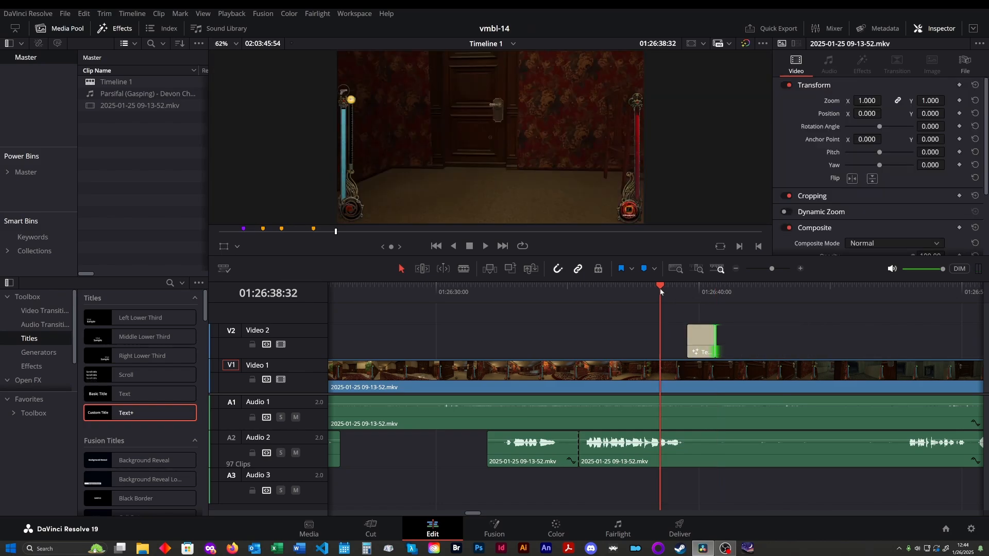
pyautogui.press('space')
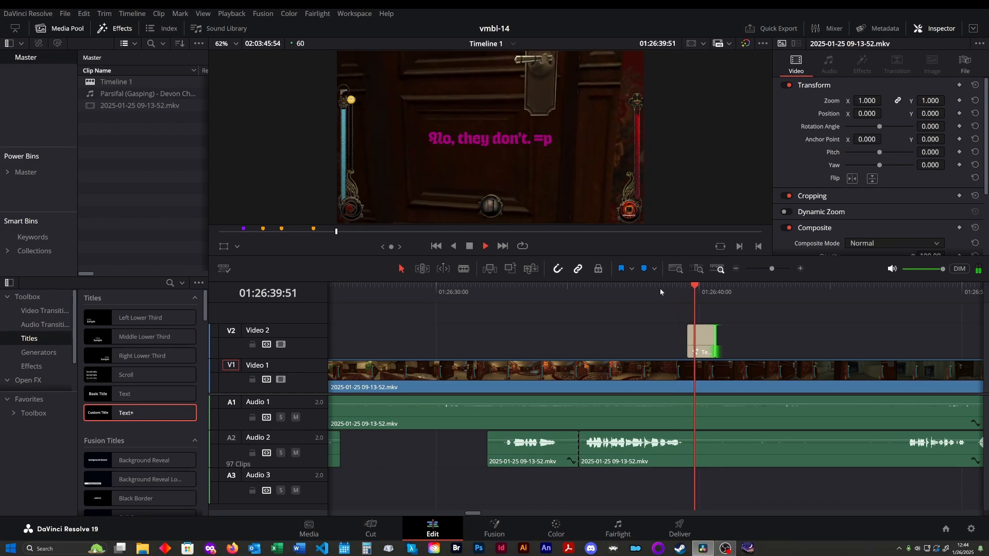
pyautogui.press('space')
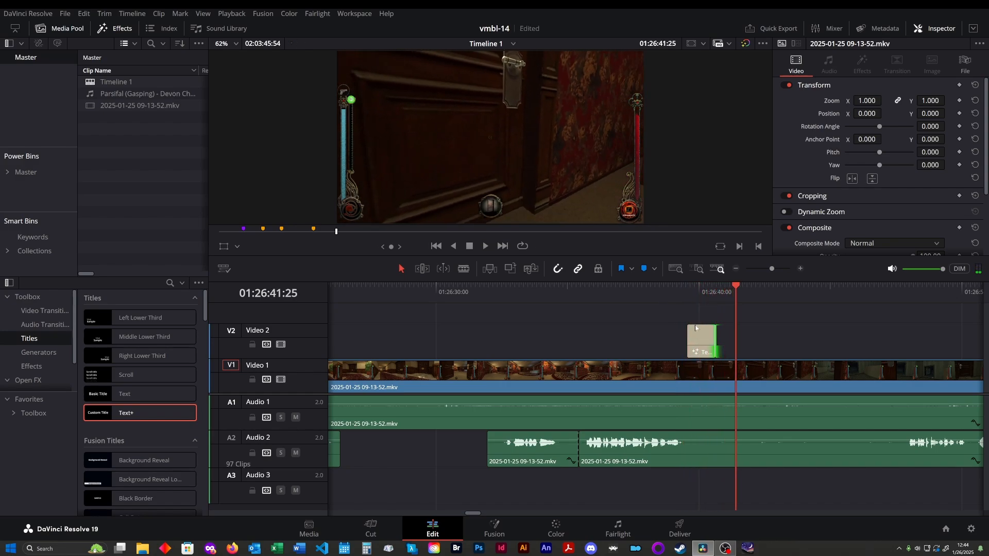
pyautogui.moveTo(705, 341); pyautogui.dragTo(696, 342)
# - Replay the title from 01:26:38:47 and shift its clip slightly later, to start at about 01:26:39:26
pyautogui.click(667, 290)
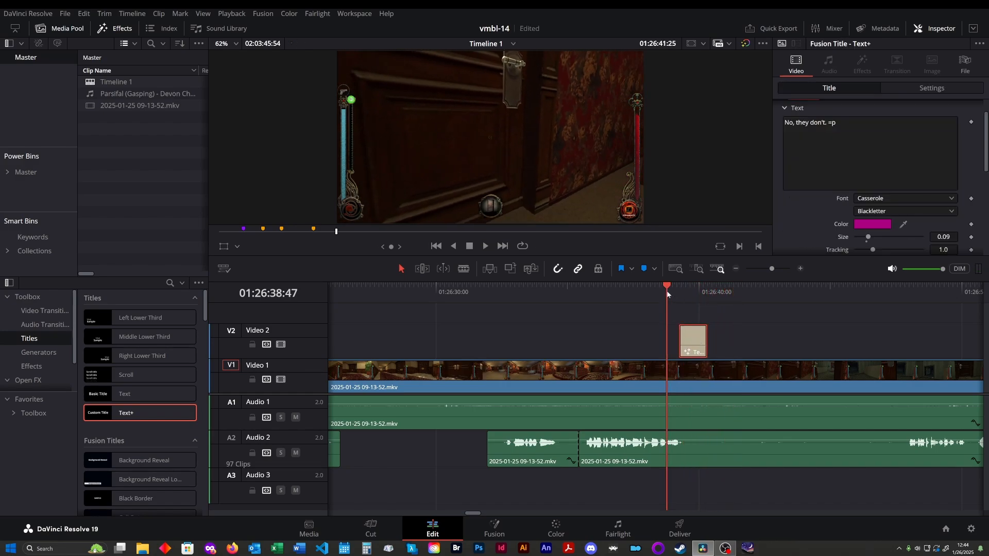
pyautogui.press('space')
pyautogui.click(666, 291)
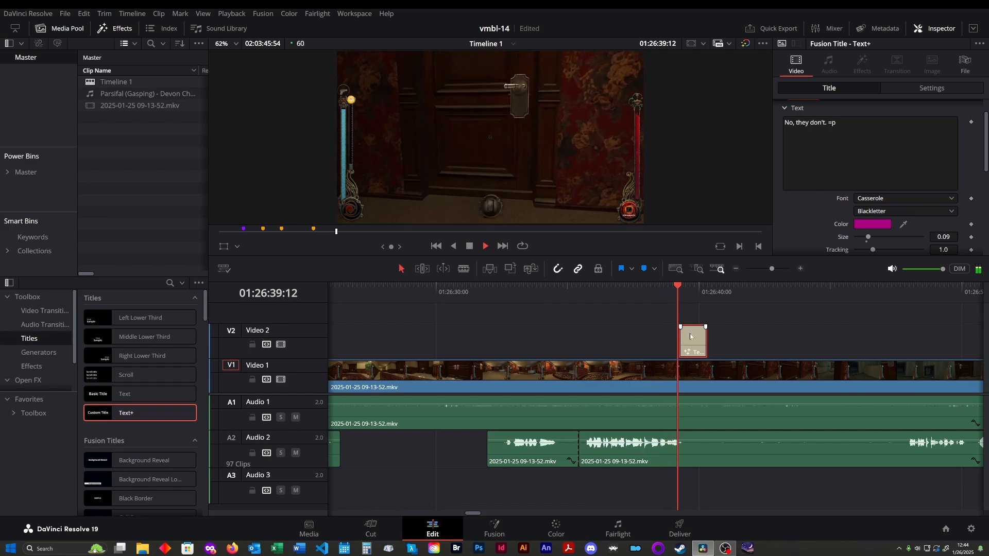
pyautogui.press('space')
pyautogui.hotkey('ctrl', '=')
pyautogui.hotkey('ctrl', '=')
pyautogui.moveTo(712, 344); pyautogui.dragTo(735, 344)
# - Play back the title again and nudge its clip to start at about 01:26:39:35 on Video 2
pyautogui.click(559, 292)
pyautogui.press('space')
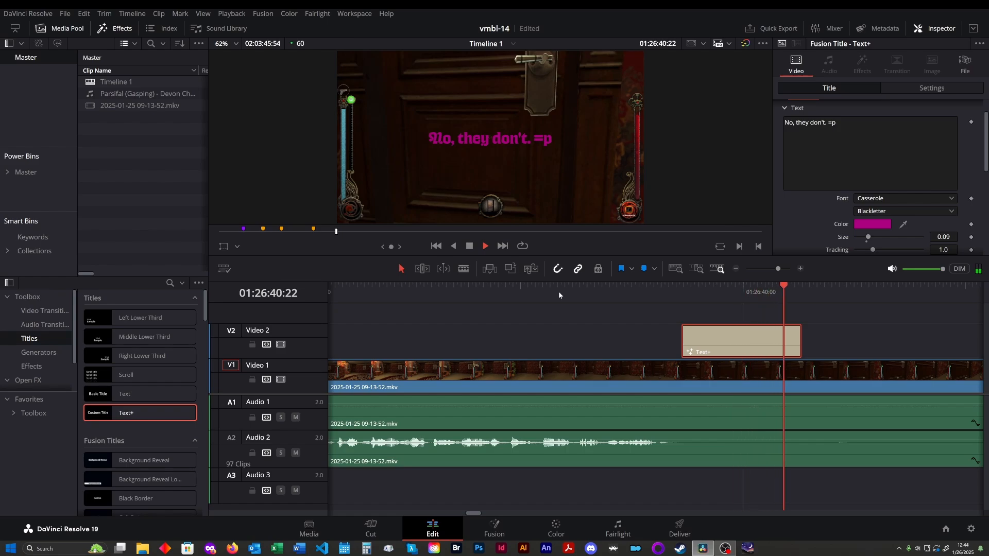
pyautogui.press('space')
pyautogui.hotkey('ctrl', '-')
pyautogui.moveTo(633, 342); pyautogui.dragTo(638, 343)
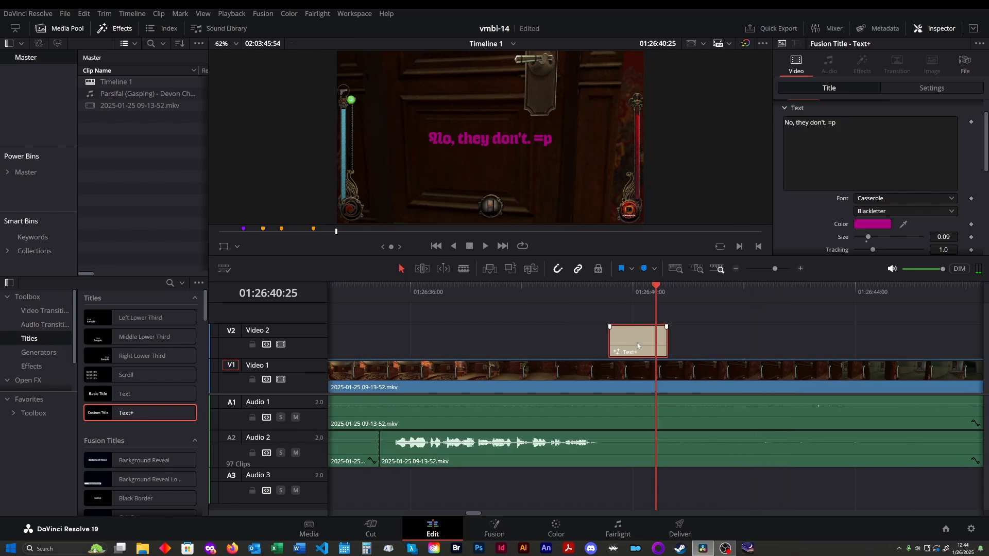
# - Extend the title's end to about 01:26:41:00 and check its timing in playback through 01:26:42:37
pyautogui.click(531, 289)
pyautogui.press('space')
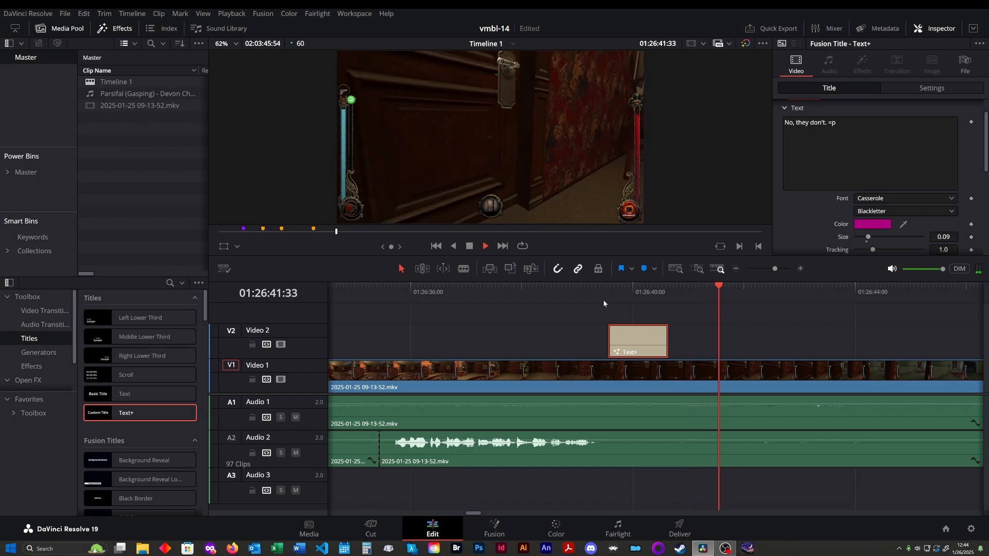
pyautogui.press('space')
pyautogui.moveTo(667, 339); pyautogui.dragTo(688, 339)
pyautogui.click(542, 286)
pyautogui.press('space')
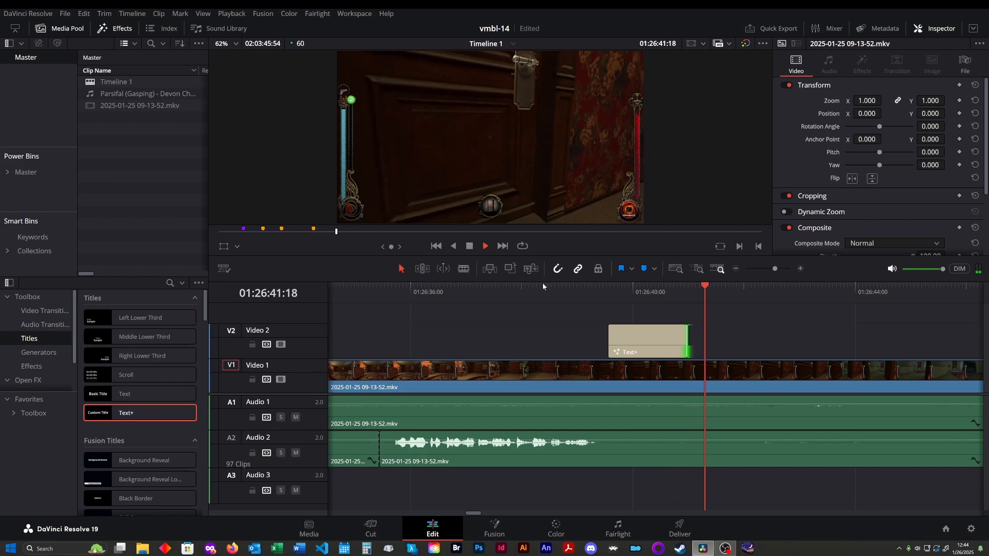
pyautogui.press('space')
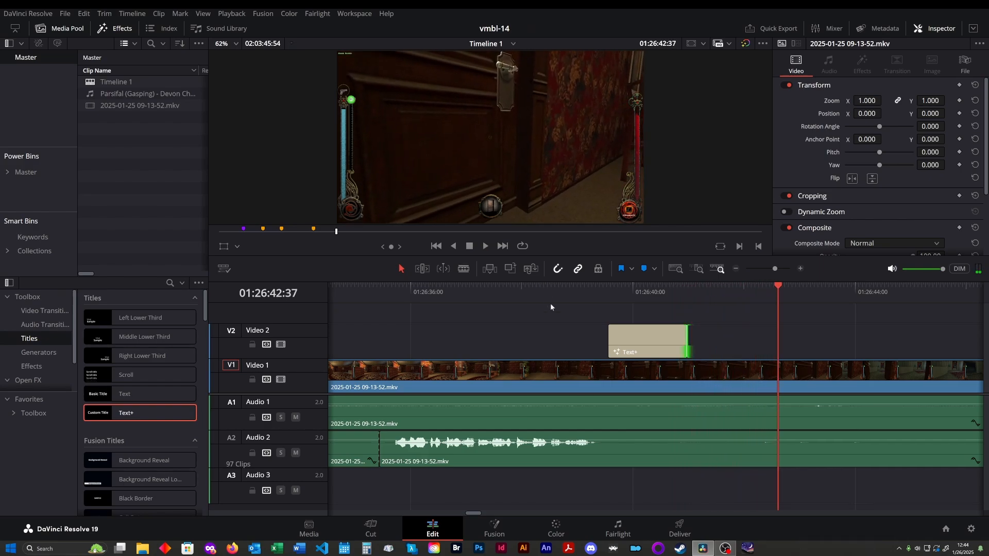
# - Split the Audio 2 commentary at about 01:26:40 and 01:26:47:34, and delete the silent section between the cuts
pyautogui.scroll(-4, 615, 415)
pyautogui.press('b')
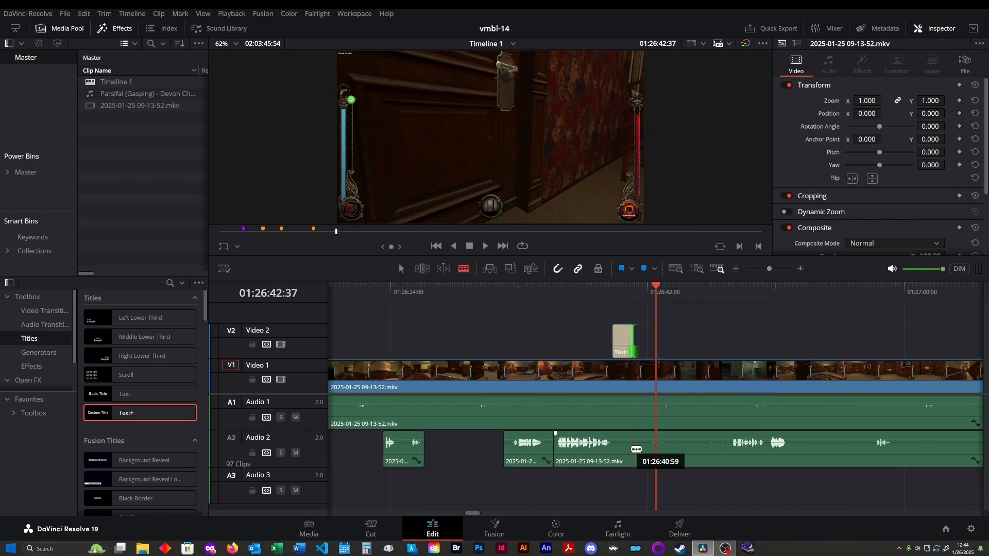
pyautogui.click(622, 450)
pyautogui.click(728, 462)
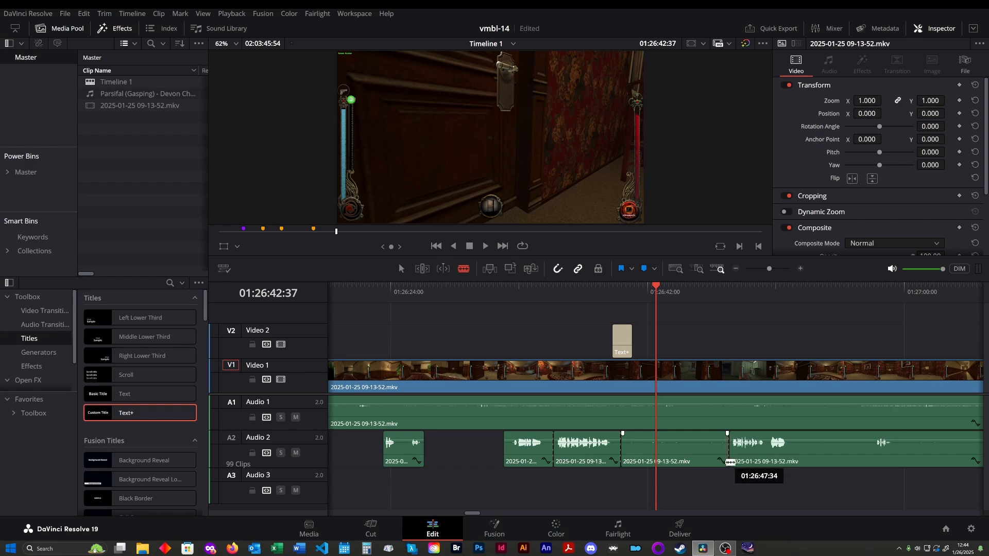
pyautogui.keyDown('ctrl'); pyautogui.click(705, 462); pyautogui.keyUp('ctrl')
pyautogui.press('BackSpace')
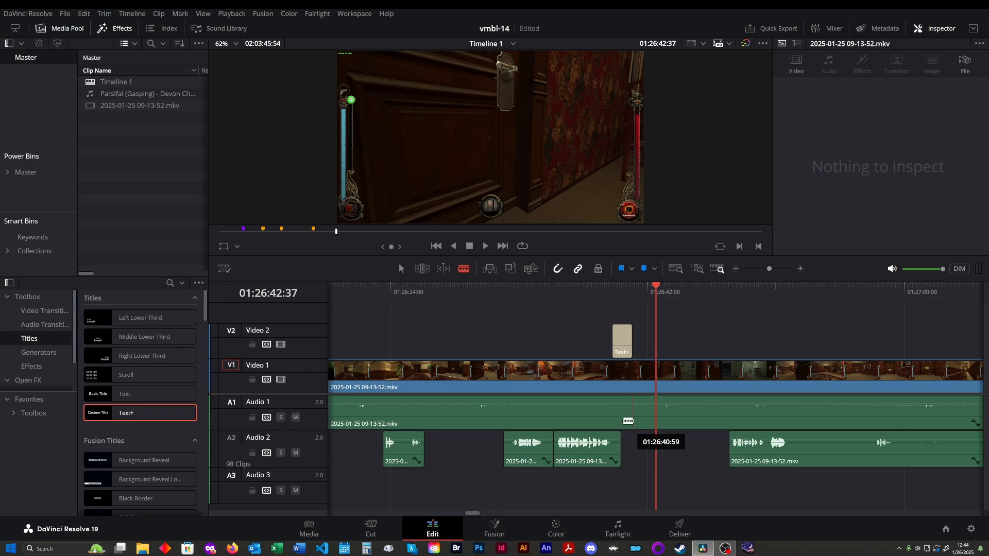
# - Play back the section around the title from about 01:26:34 to check the trimmed commentary
pyautogui.click(546, 293)
pyautogui.press('space')
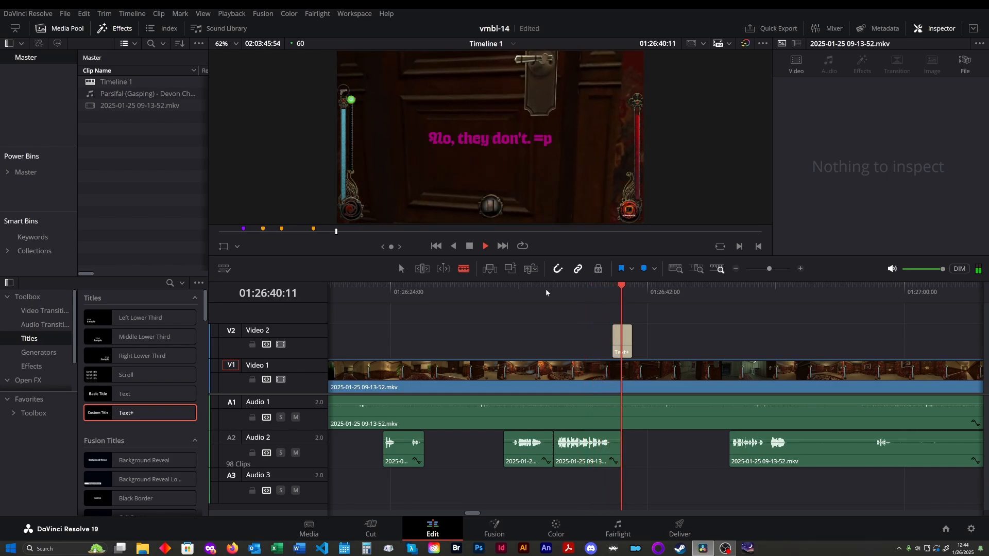
pyautogui.press('space')
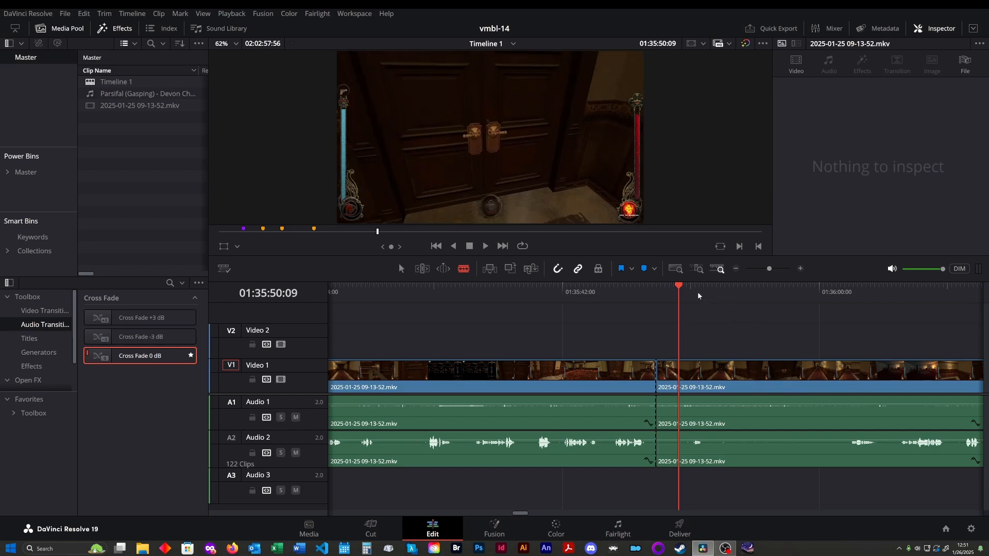
# - Review the footage from 01:35:50:09 to 01:36:12:33, partly at 2x speed, and replay from about 01:36:05 to locate a cut point
pyautogui.press('space')
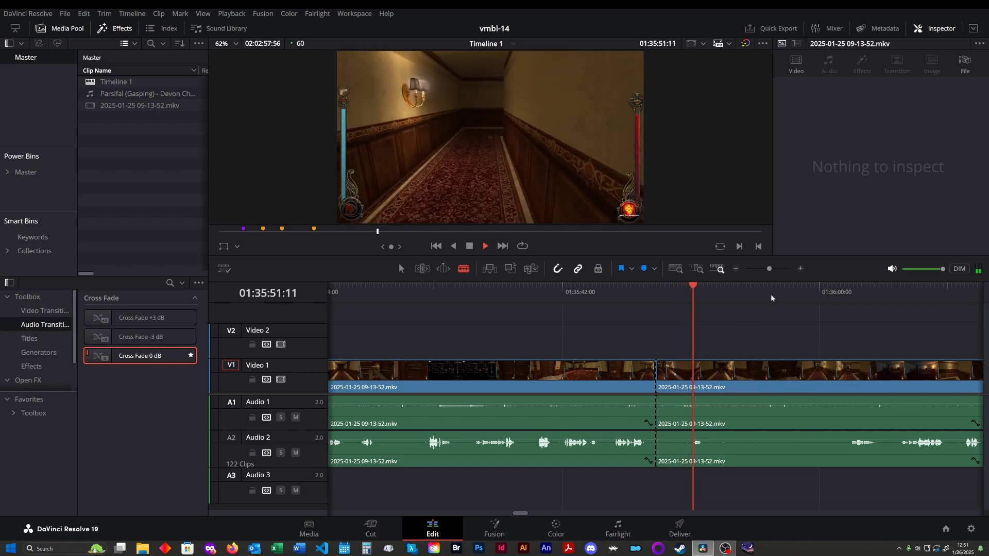
pyautogui.press('l')
pyautogui.click(794, 296)
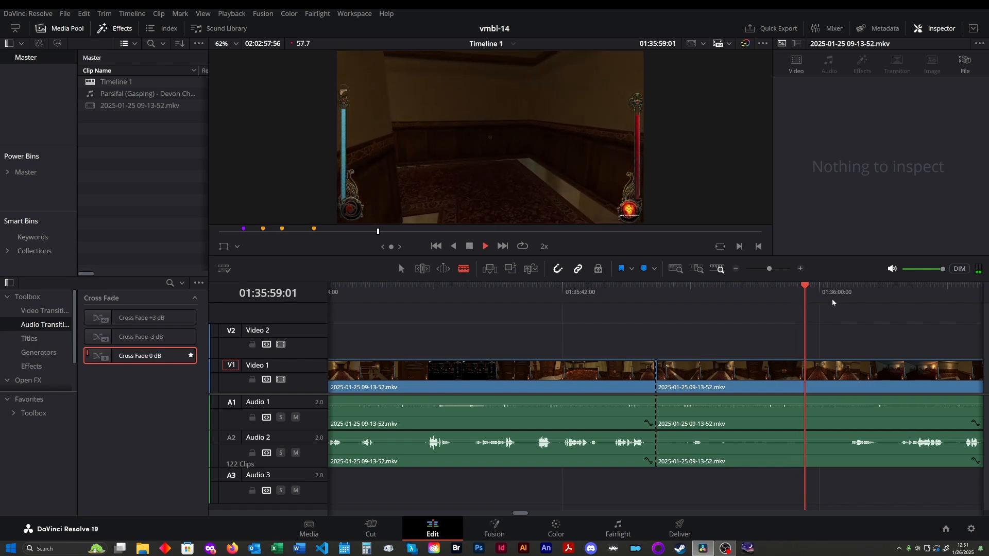
pyautogui.click(849, 298)
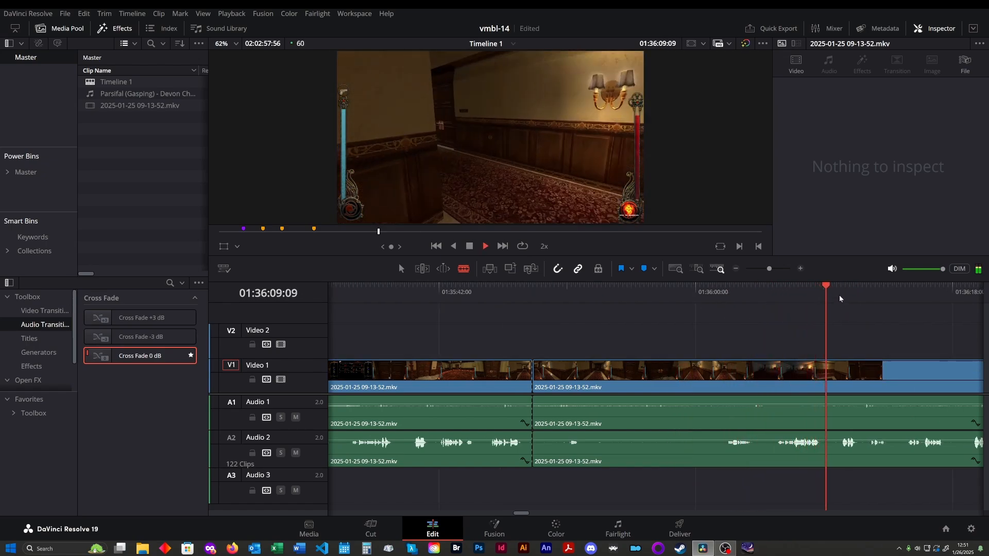
pyautogui.press('space')
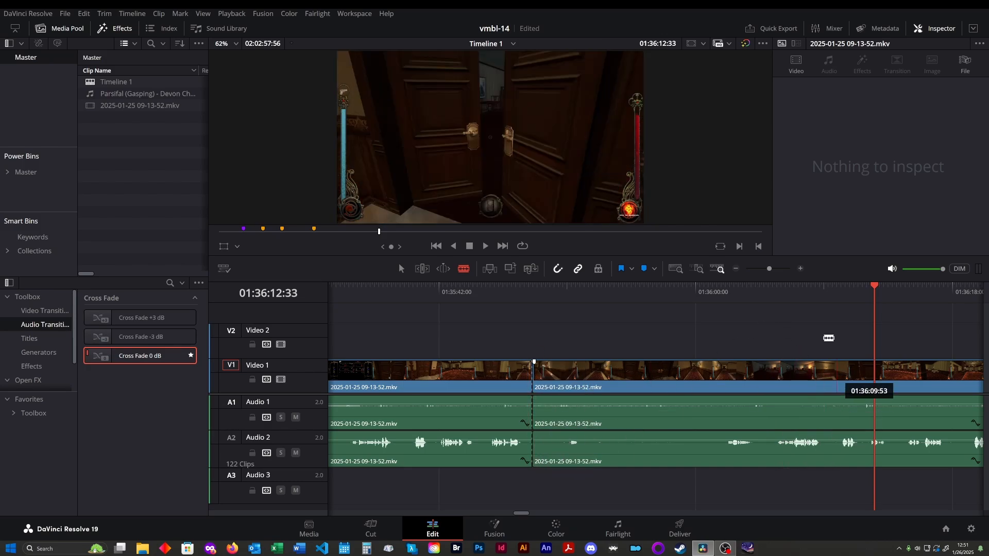
pyautogui.click(778, 295)
pyautogui.press('space')
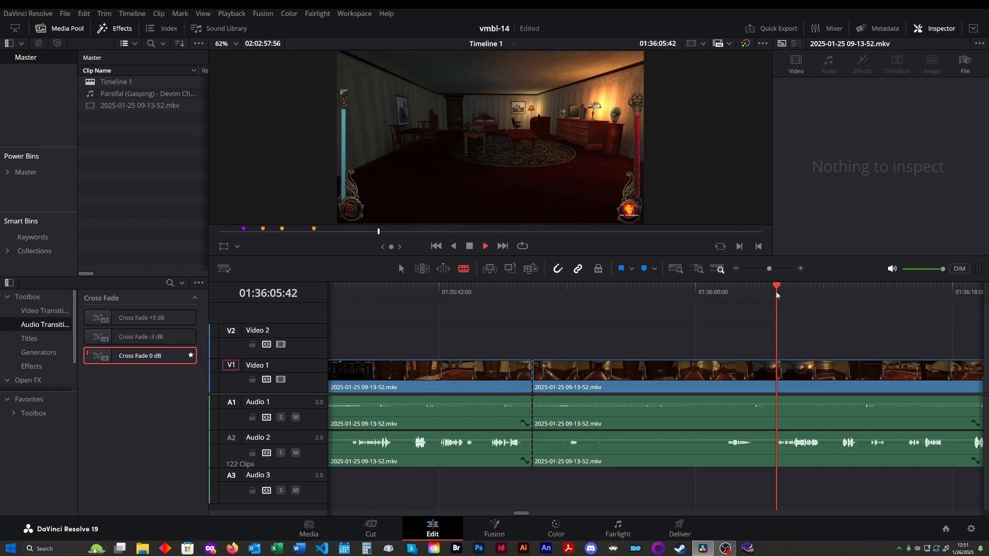
pyautogui.press('space')
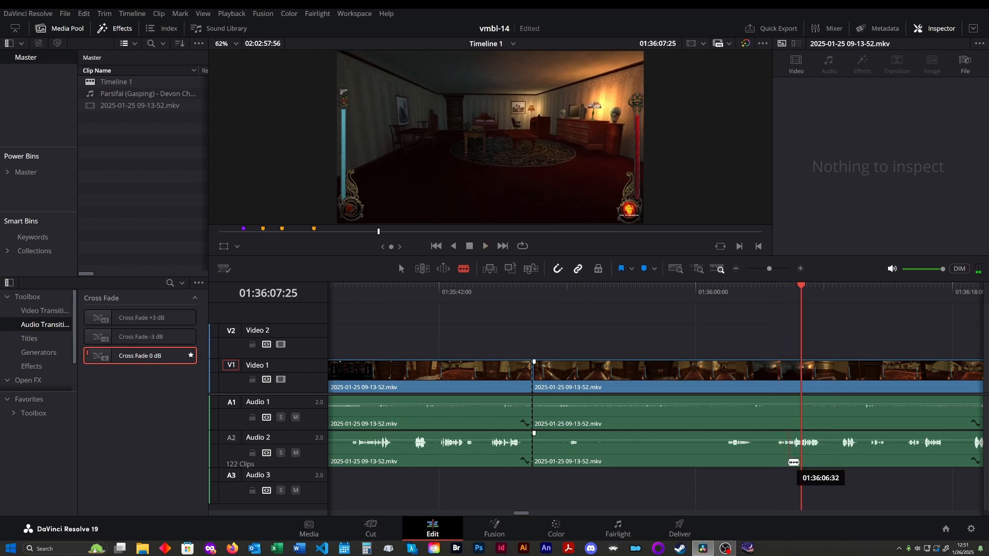
# - Split the video and both audio tracks at about 01:36:05 and ripple-delete the section back to the previous cut near 01:35:48
pyautogui.hotkey('ctrl', '=')
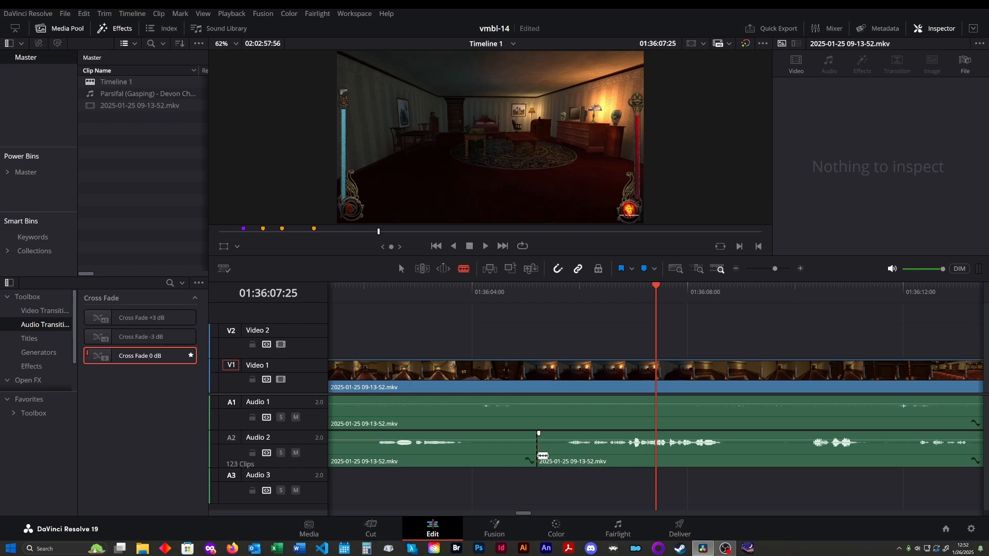
pyautogui.click(540, 381)
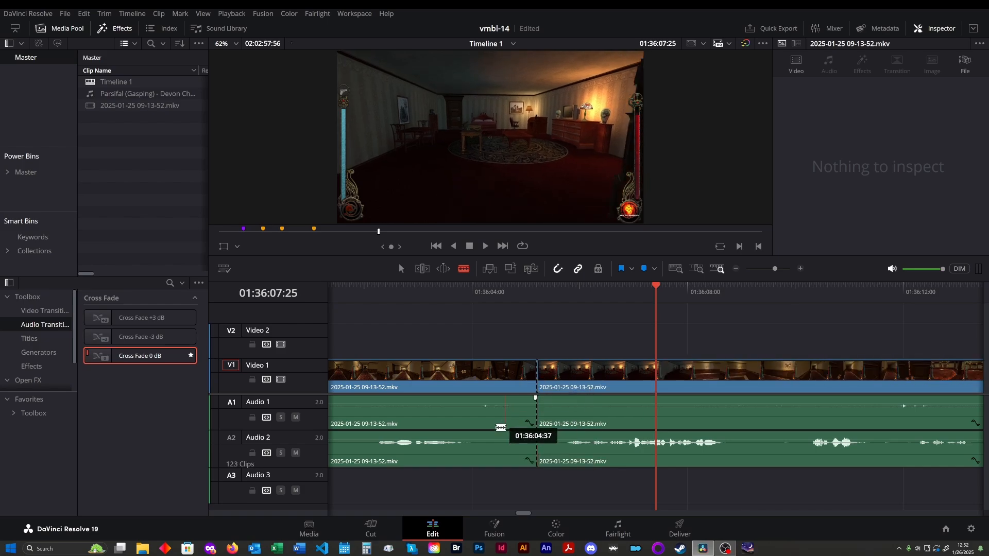
pyautogui.scroll(-5, 511, 443)
pyautogui.moveTo(504, 340); pyautogui.dragTo(565, 467)
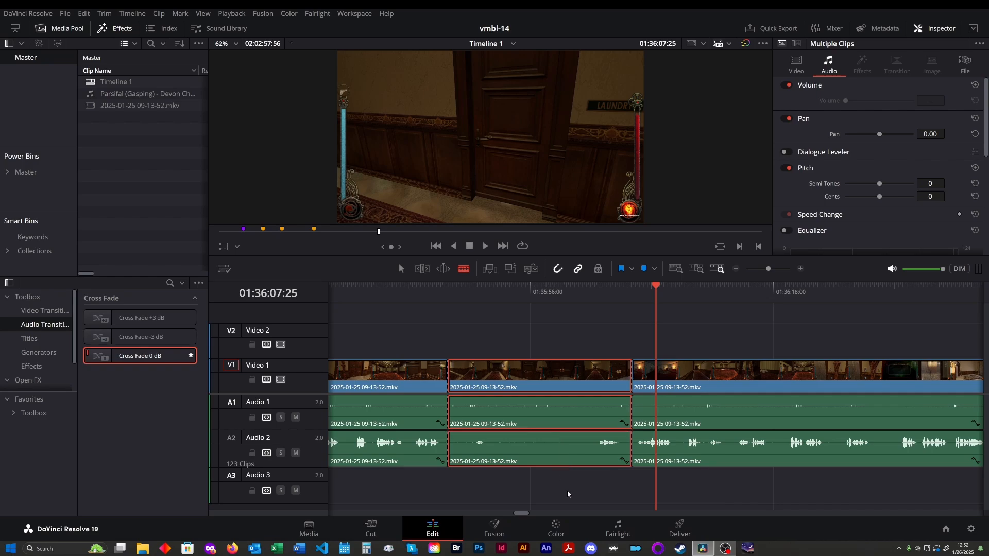
pyautogui.moveTo(508, 342); pyautogui.dragTo(562, 489)
pyautogui.press('Delete')
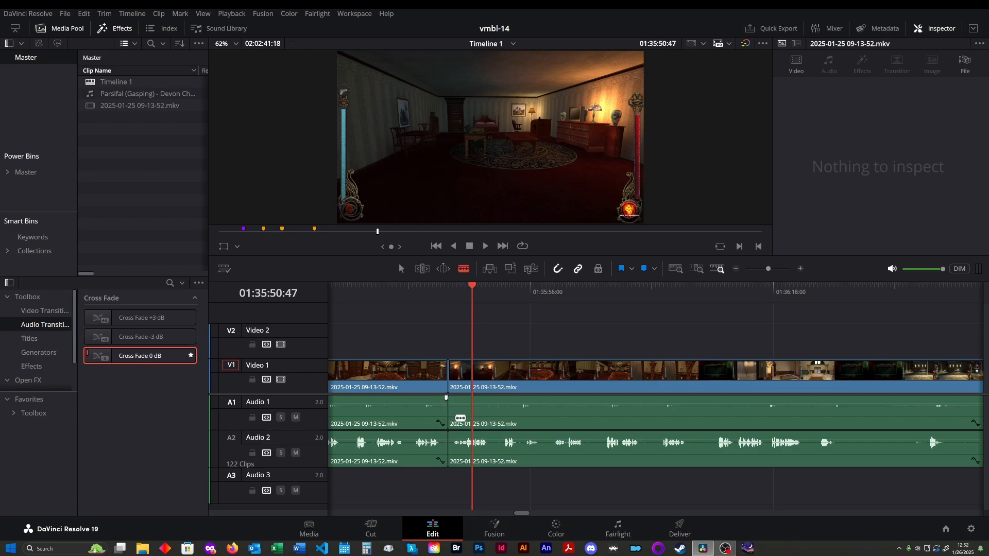
# - Apply a Clock Wipe video transition to the Video 1 cut at about 01:35:48
pyautogui.moveTo(110, 357); pyautogui.dragTo(448, 408)
pyautogui.moveTo(447, 407)
pyautogui.mouseDown()
pyautogui.moveTo(456, 412)
pyautogui.moveTo(447, 413)
pyautogui.mouseUp()
pyautogui.click(37, 414)
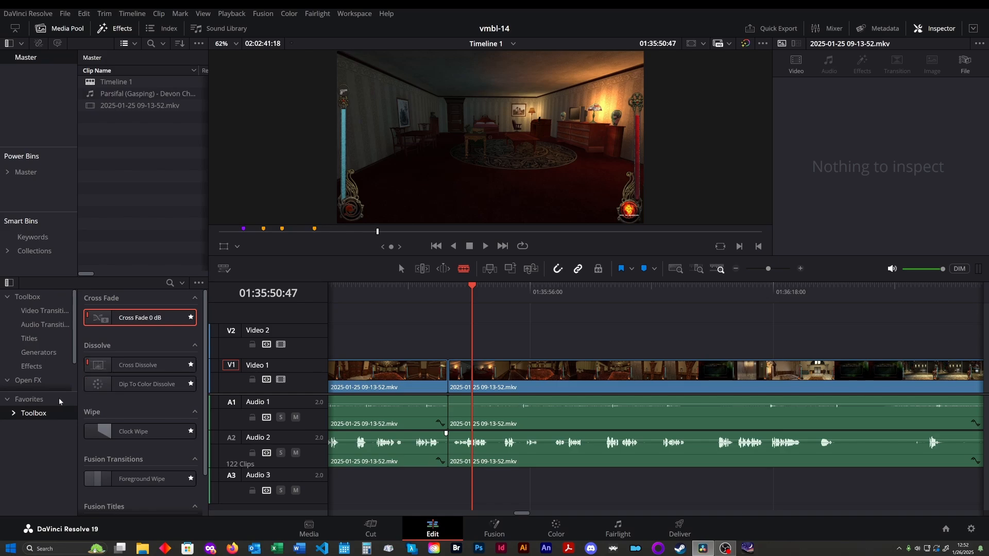
pyautogui.click(45, 401)
pyautogui.click(32, 413)
pyautogui.click(128, 433)
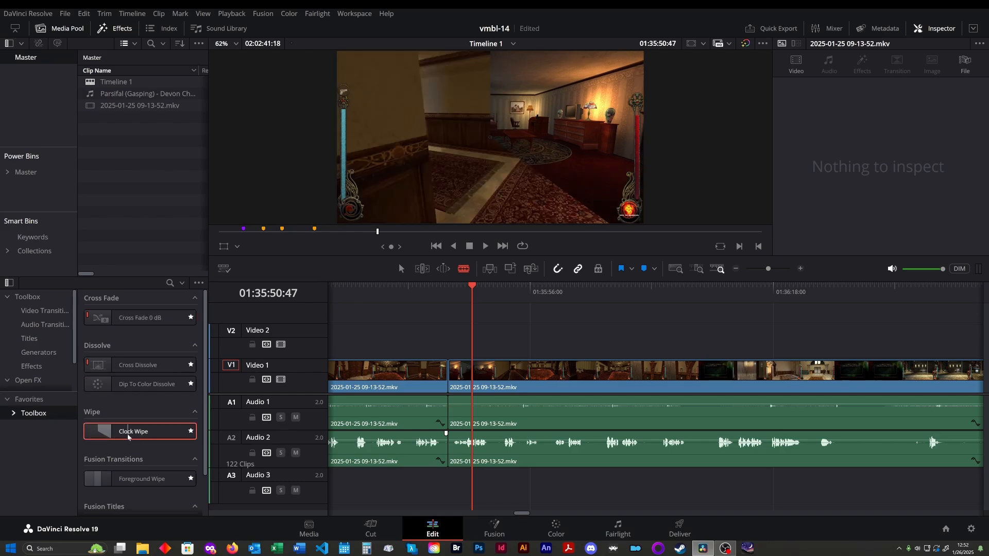
pyautogui.click(48, 311)
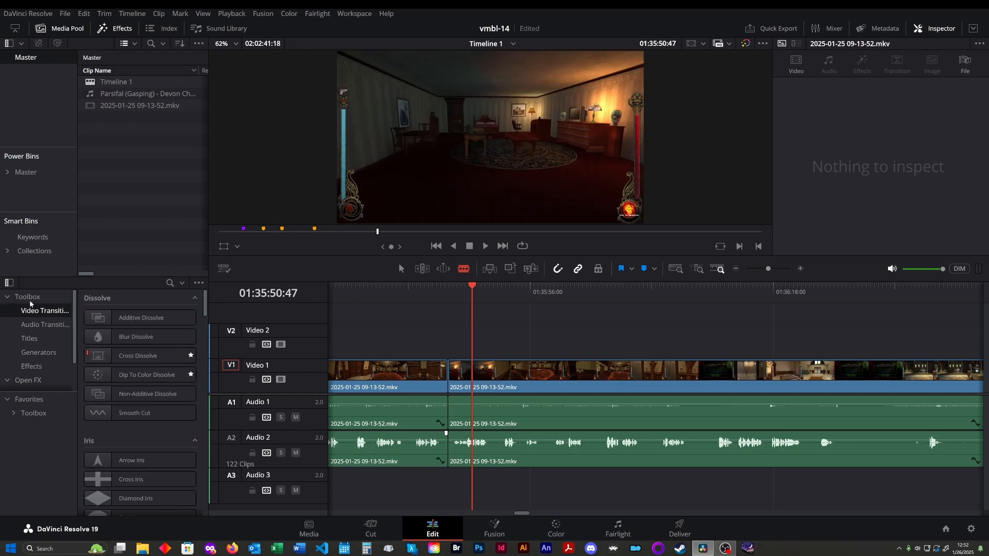
pyautogui.scroll(-4, 170, 422)
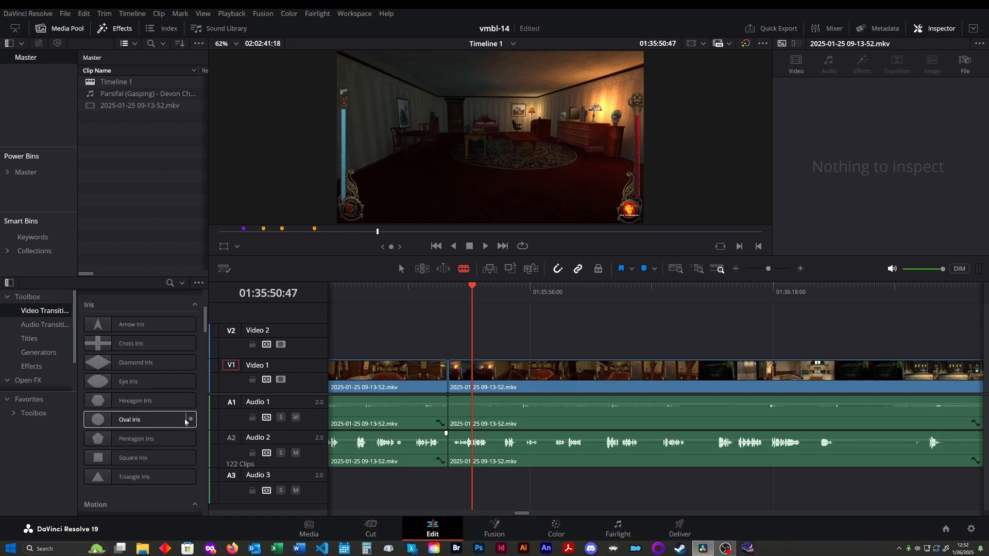
pyautogui.scroll(-10, 154, 443)
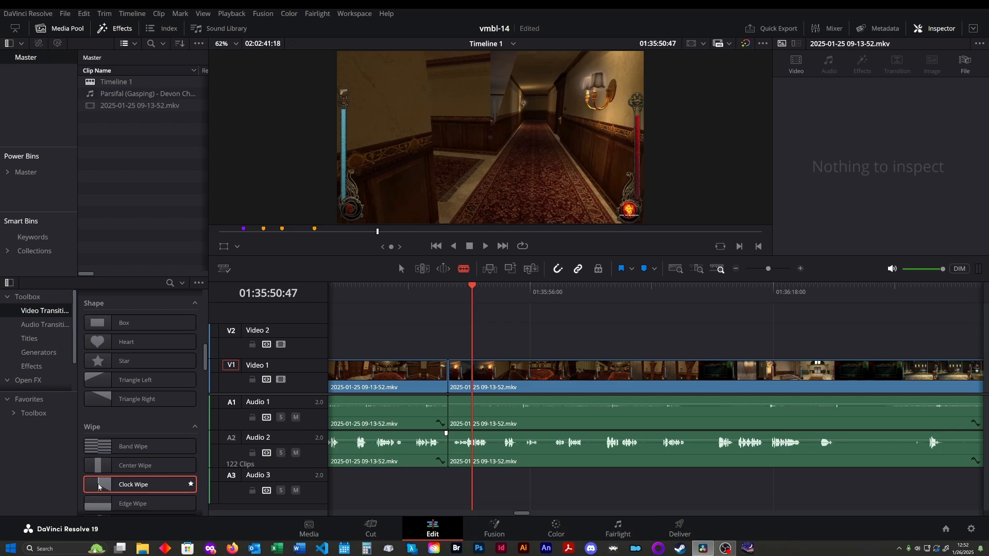
pyautogui.moveTo(99, 487)
pyautogui.mouseDown()
pyautogui.moveTo(412, 345)
pyautogui.moveTo(448, 356)
pyautogui.moveTo(446, 377)
pyautogui.mouseUp()
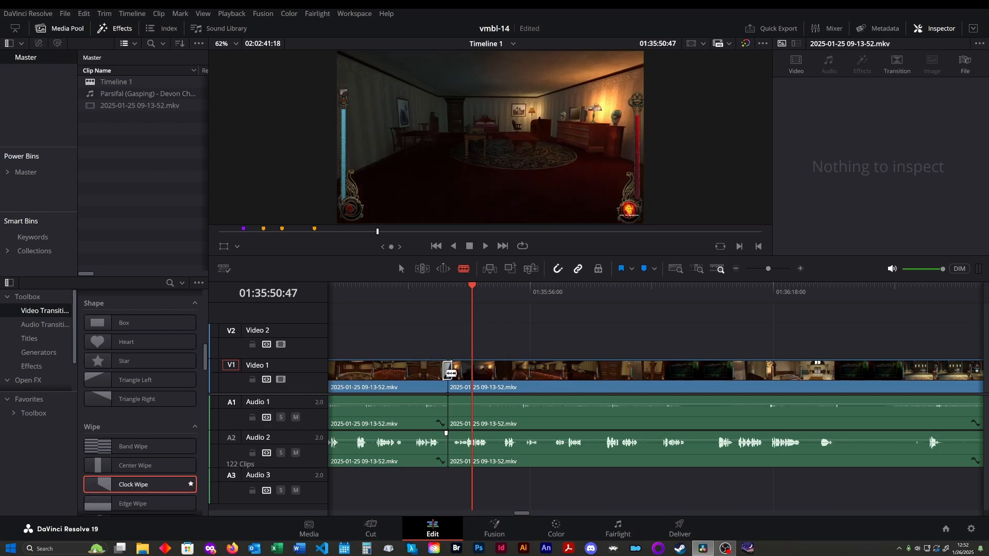
# - Undo the Clock Wipe, play the plain cut from 01:35:47:01 for comparison, and restore the transition
pyautogui.click(431, 292)
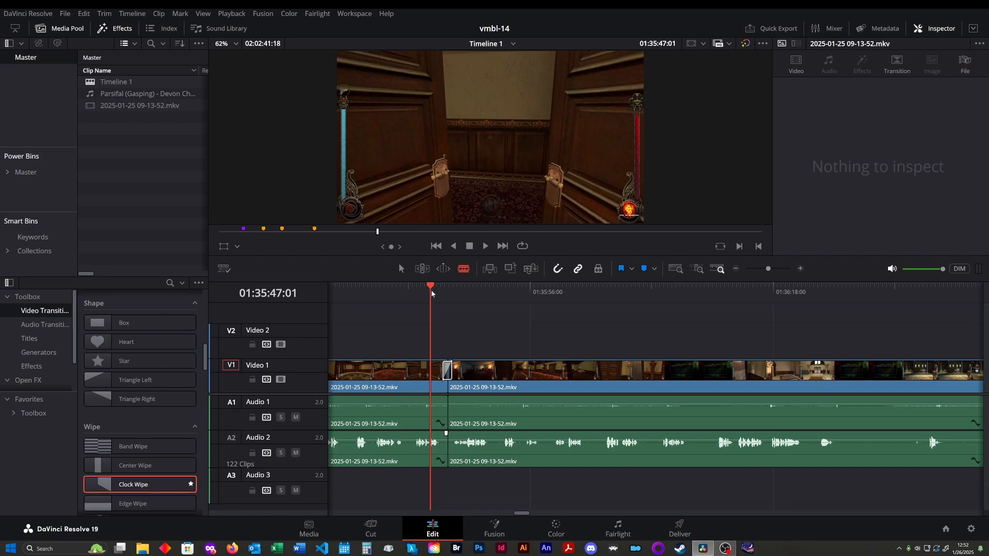
pyautogui.hotkey('ctrl', 'z')
pyautogui.press('space')
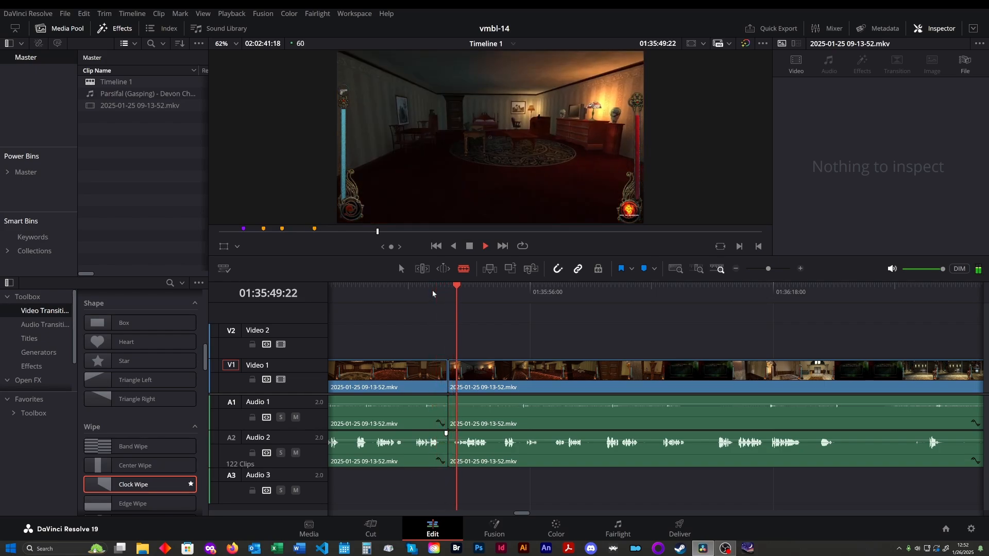
pyautogui.press('space')
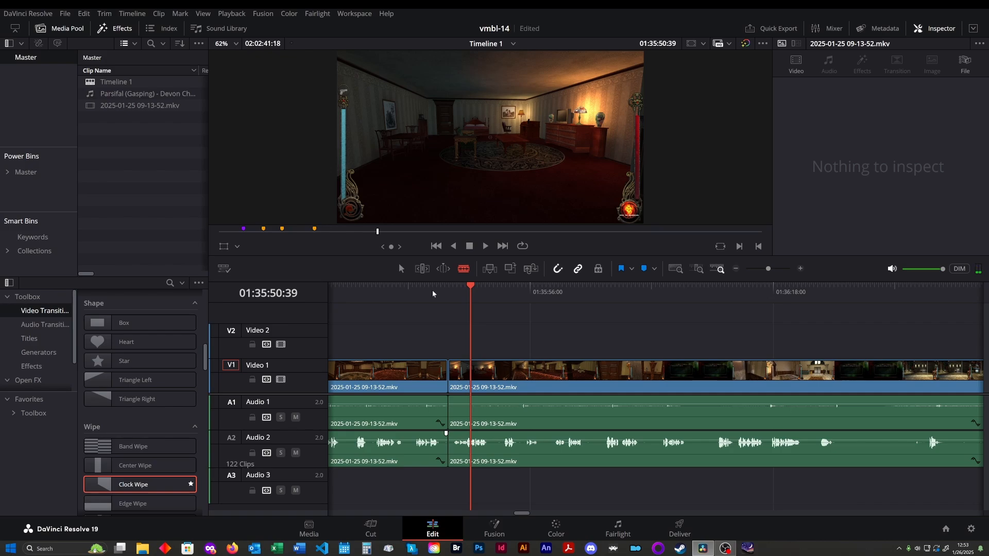
pyautogui.hotkey('ctrl', 'z')
pyautogui.hotkey('ctrl', 'shift', 'z')
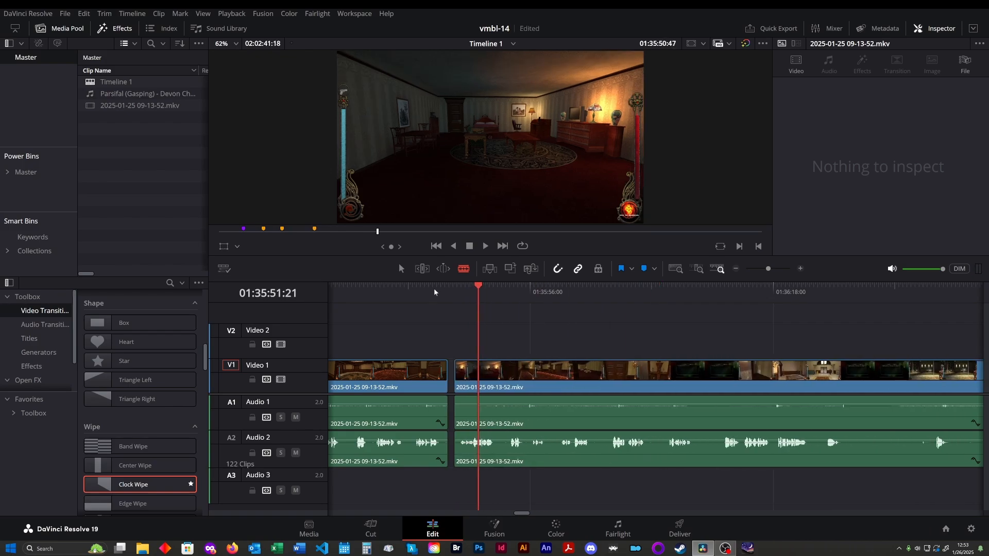
# - Play back the Clock Wipe on Video 1 from about 01:35:46 to 01:35:50:42
pyautogui.click(433, 289)
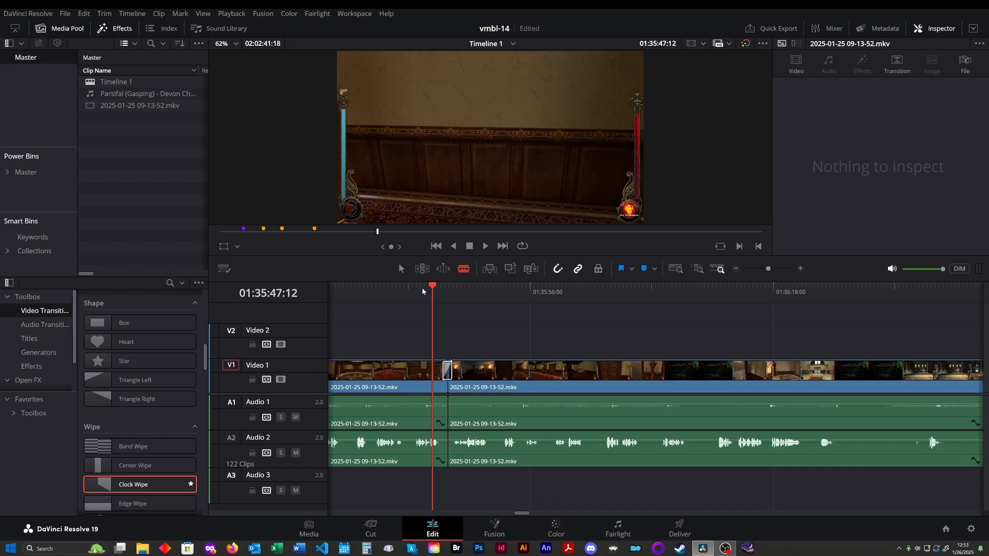
pyautogui.click(423, 289)
pyautogui.press('space')
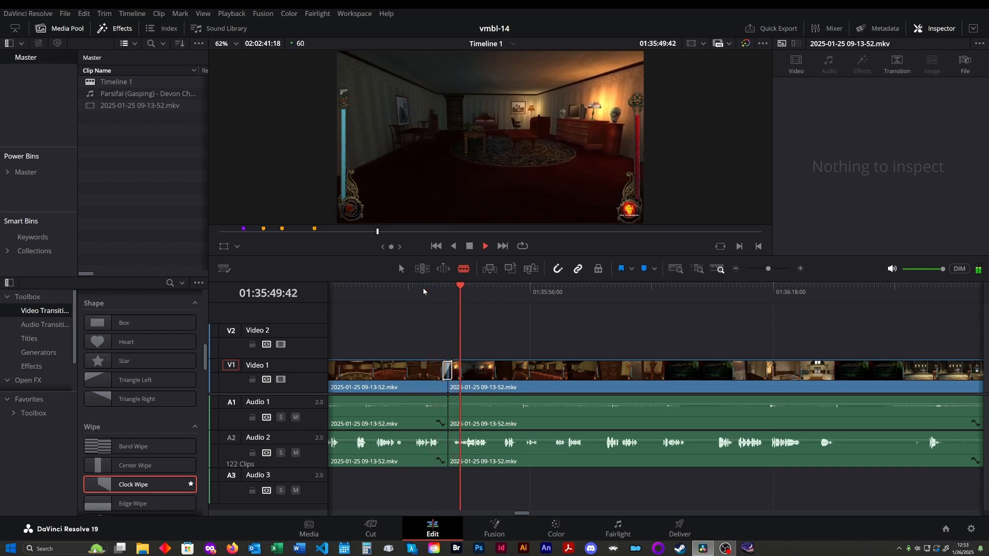
pyautogui.press('space')
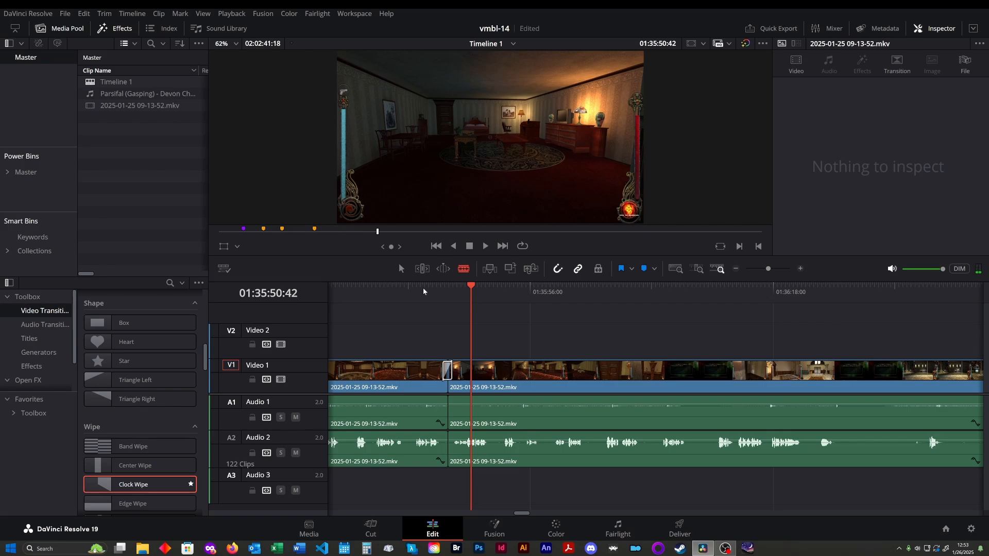
# - Lengthen the Clock Wipe on Video 1 to 1.4 seconds (84 frames)
pyautogui.press('a')
pyautogui.scroll(8, 451, 370)
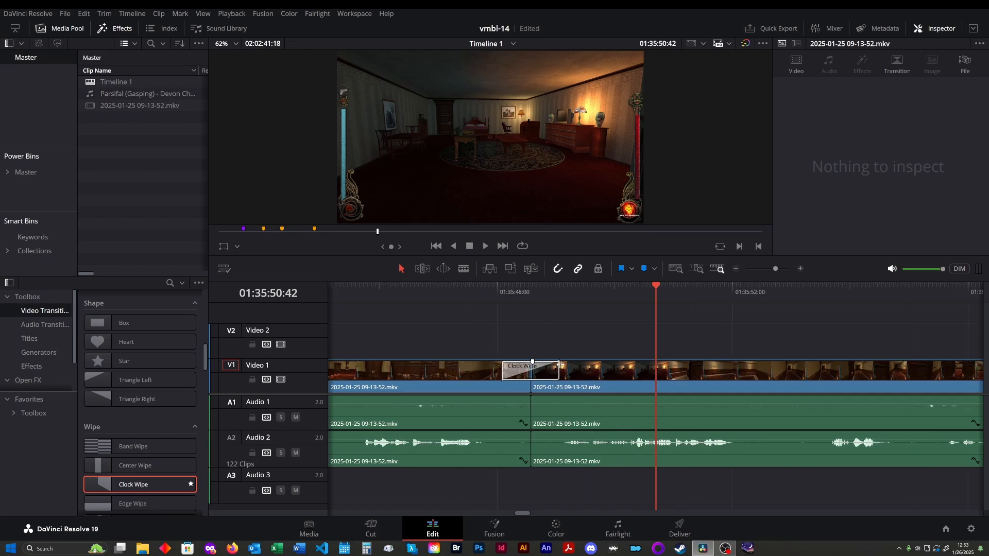
pyautogui.click(503, 372)
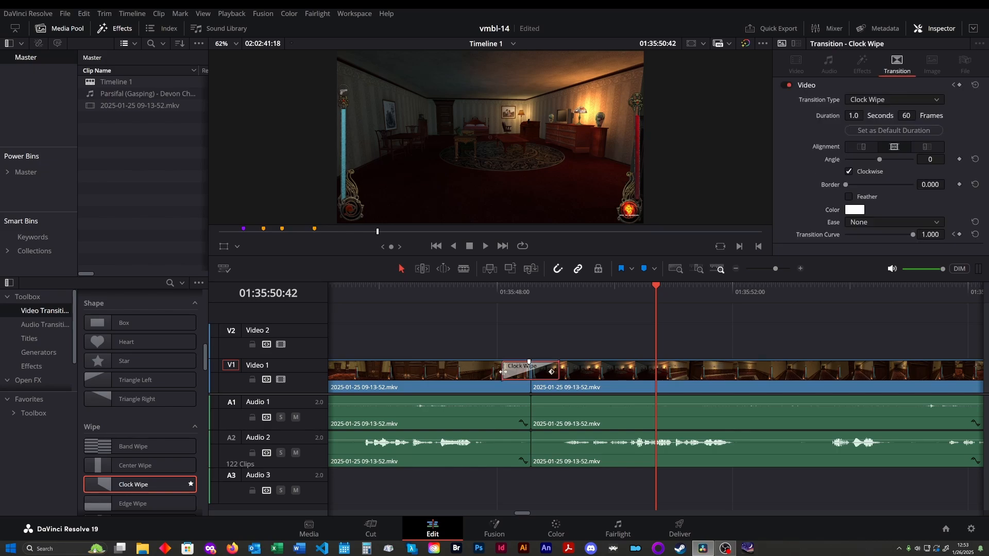
pyautogui.moveTo(503, 372); pyautogui.dragTo(491, 372)
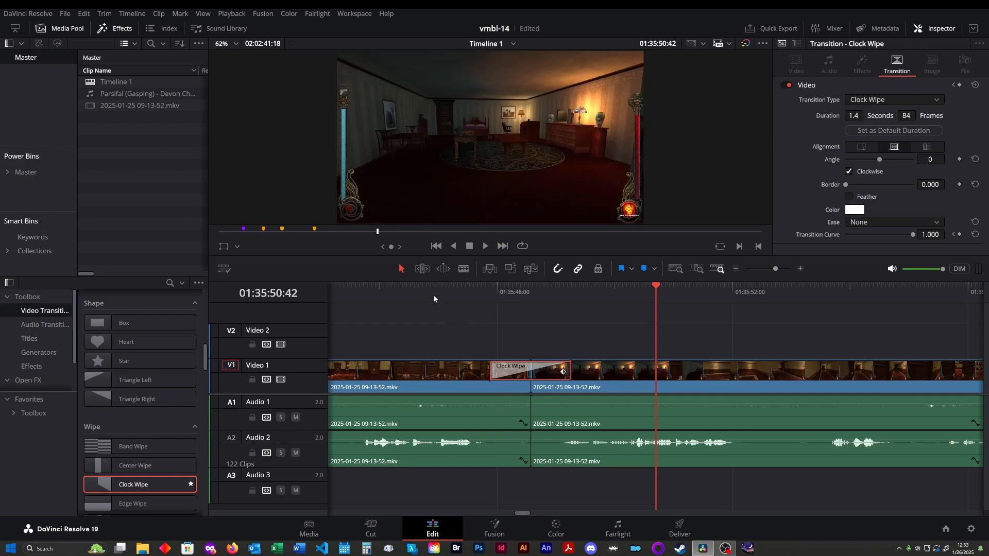
# - Play back the lengthened Clock Wipe from about 01:35:47 to 01:35:51:49 and bring up its transition settings
pyautogui.click(432, 291)
pyautogui.press('space')
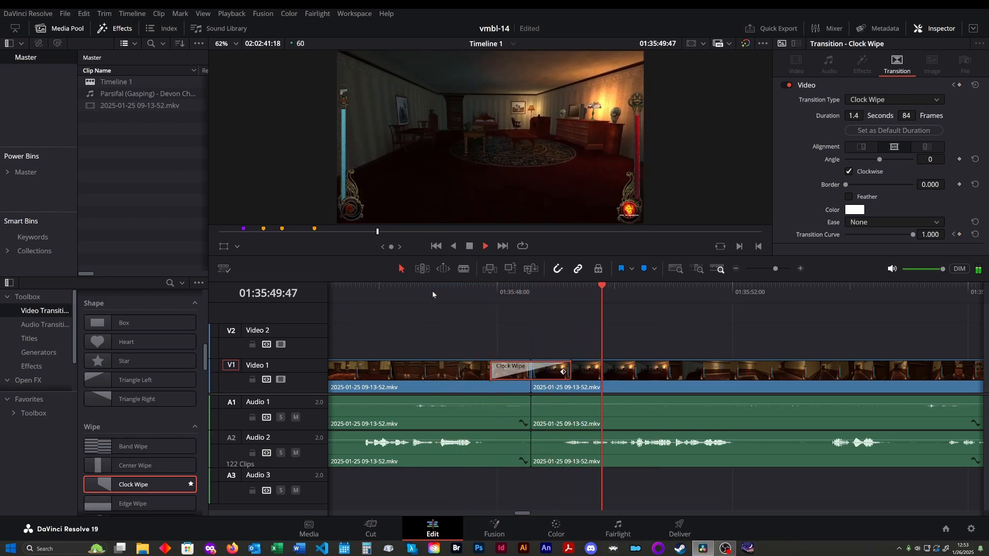
pyautogui.click(552, 317)
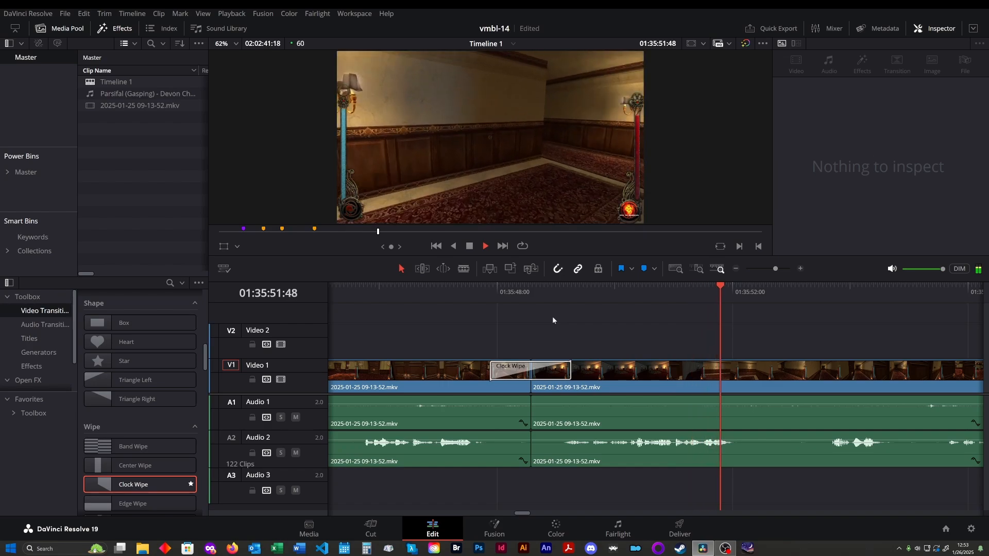
pyautogui.press('space')
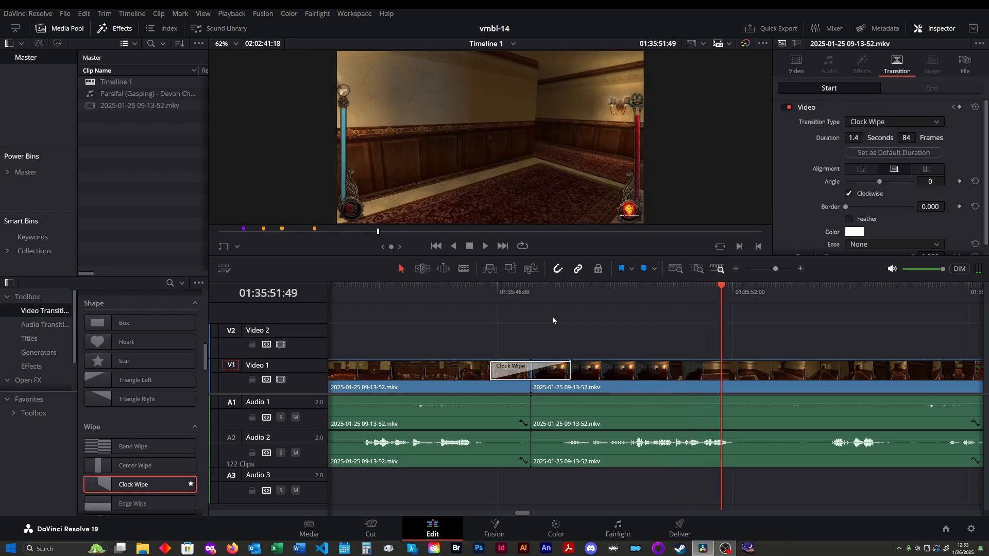
pyautogui.click(549, 363)
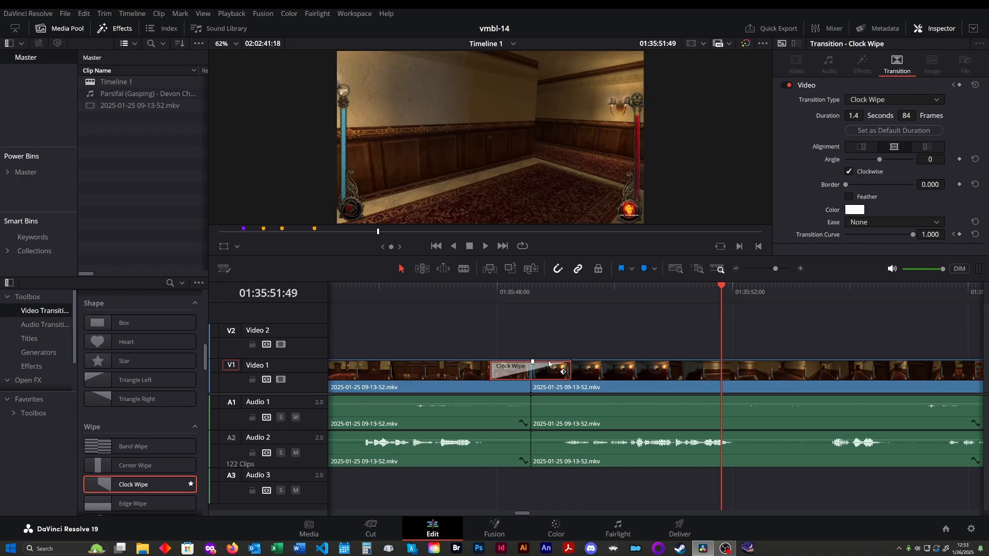
# - Replace the Clock Wipe at the cut on Video 1 with a Dip To Color Dissolve from the favorite effects
pyautogui.press('Delete')
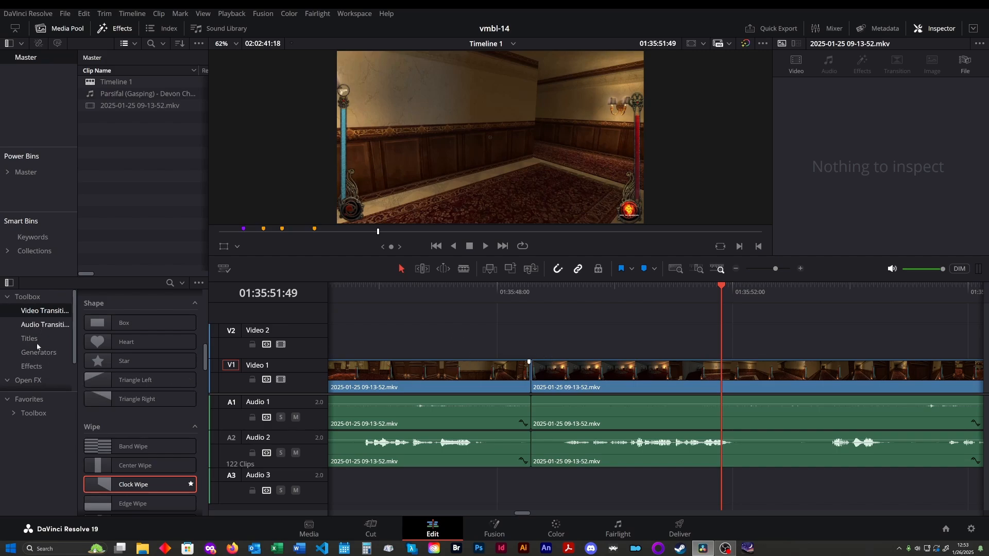
pyautogui.click(36, 415)
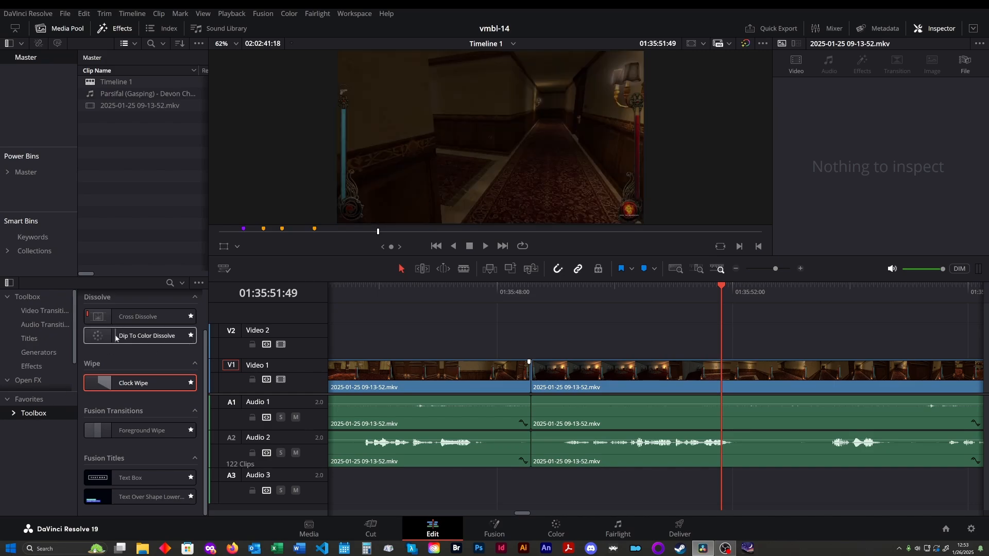
pyautogui.click(101, 338)
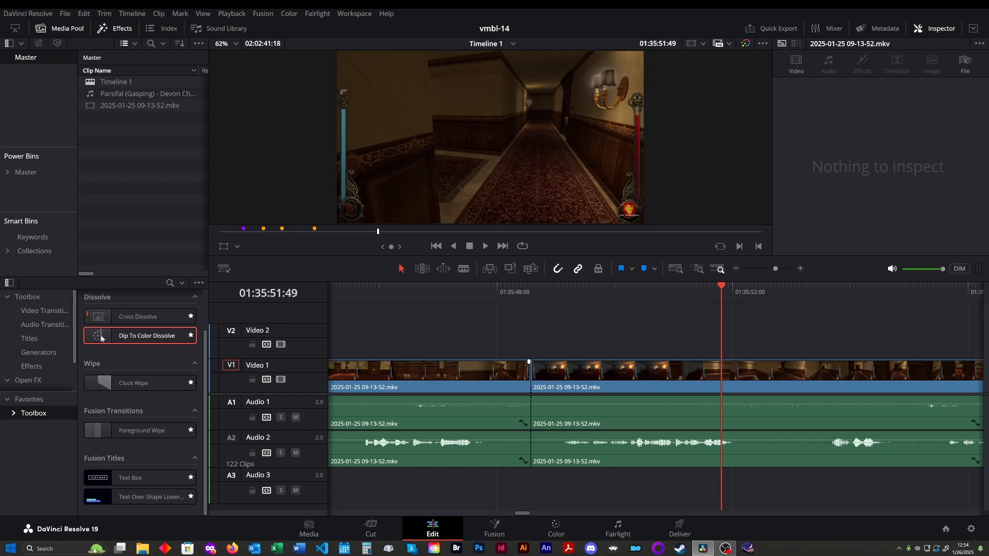
pyautogui.moveTo(101, 337); pyautogui.dragTo(526, 381)
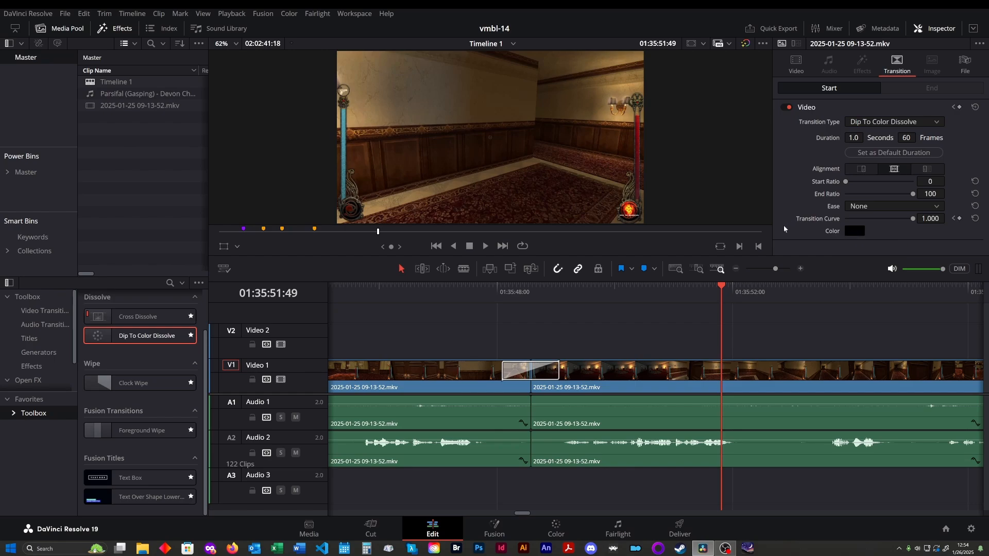
# - Play back the Dip To Color Dissolve twice, starting from about 01:35:46:45
pyautogui.click(424, 297)
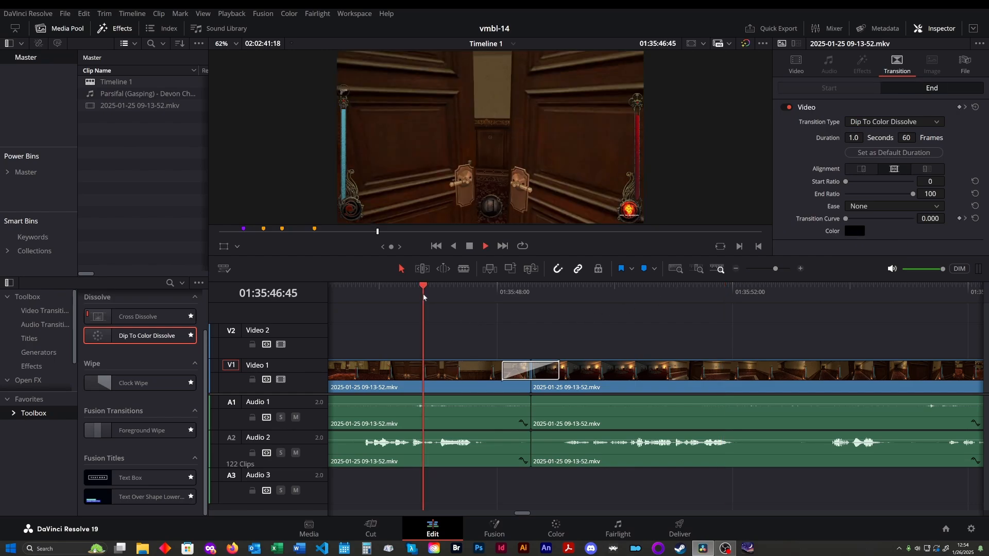
pyautogui.press('space')
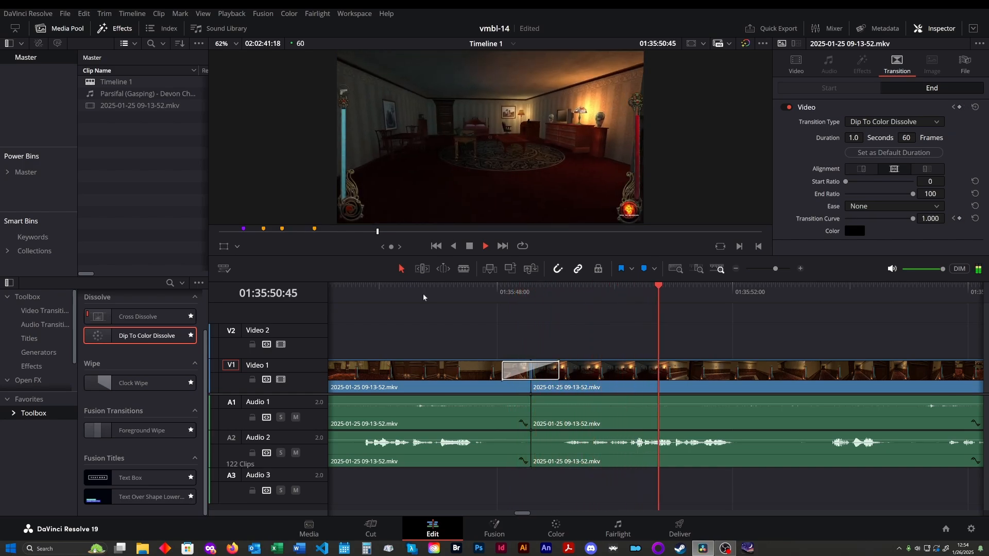
pyautogui.press('space')
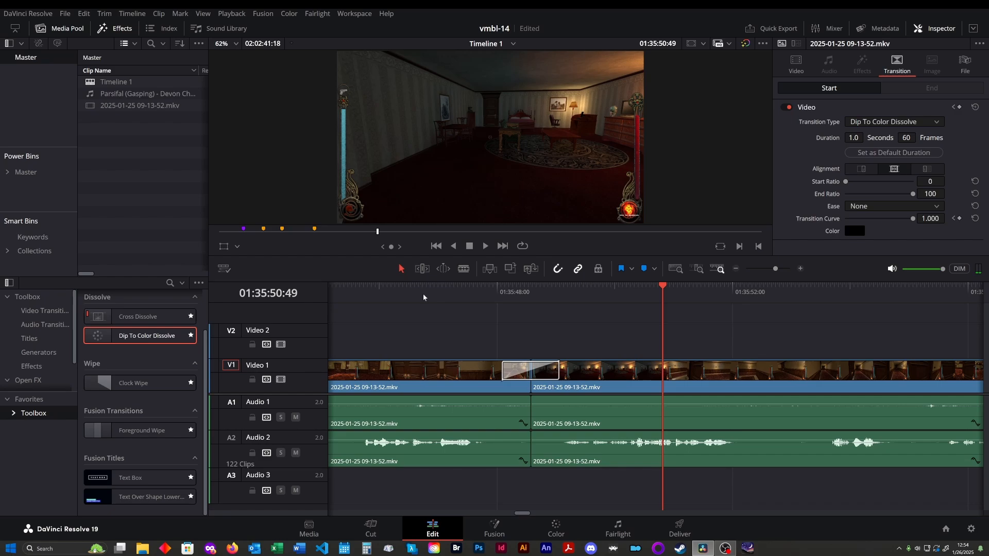
pyautogui.click(423, 297)
pyautogui.press('space')
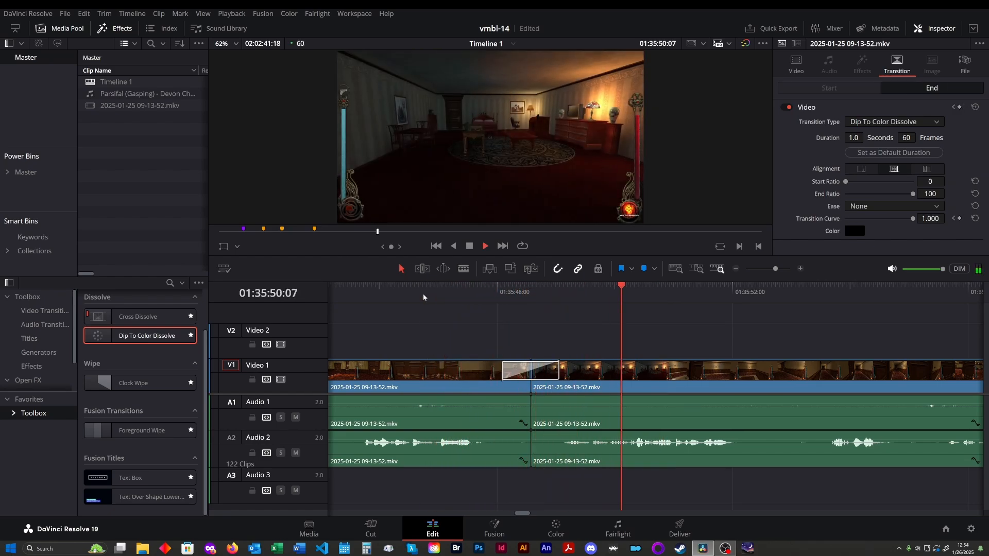
pyautogui.press('space')
# - Roll the cut on Video 1, Audio 1 and Audio 2 slightly earlier to about 01:35:48:25 and play back the adjusted cut
pyautogui.moveTo(533, 384); pyautogui.dragTo(520, 444)
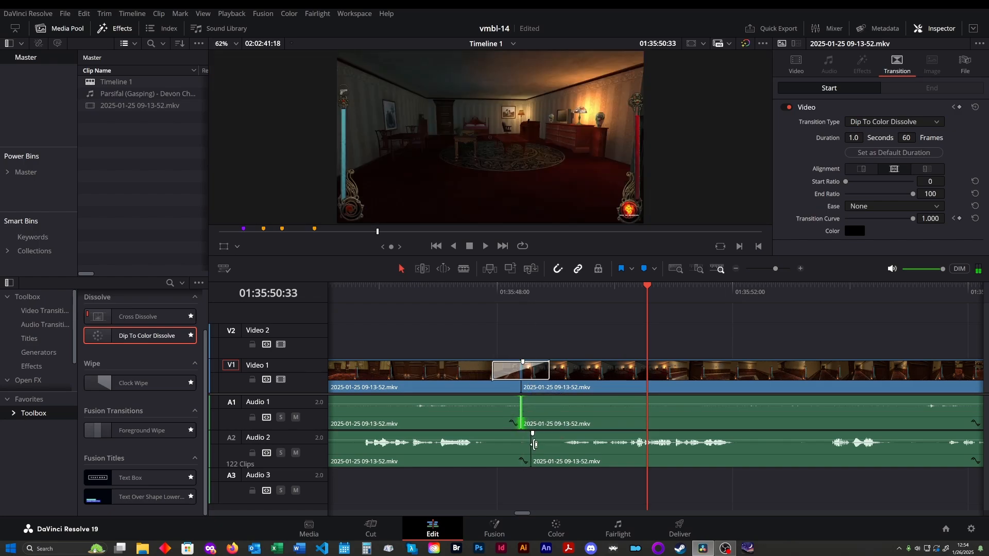
pyautogui.click(529, 444)
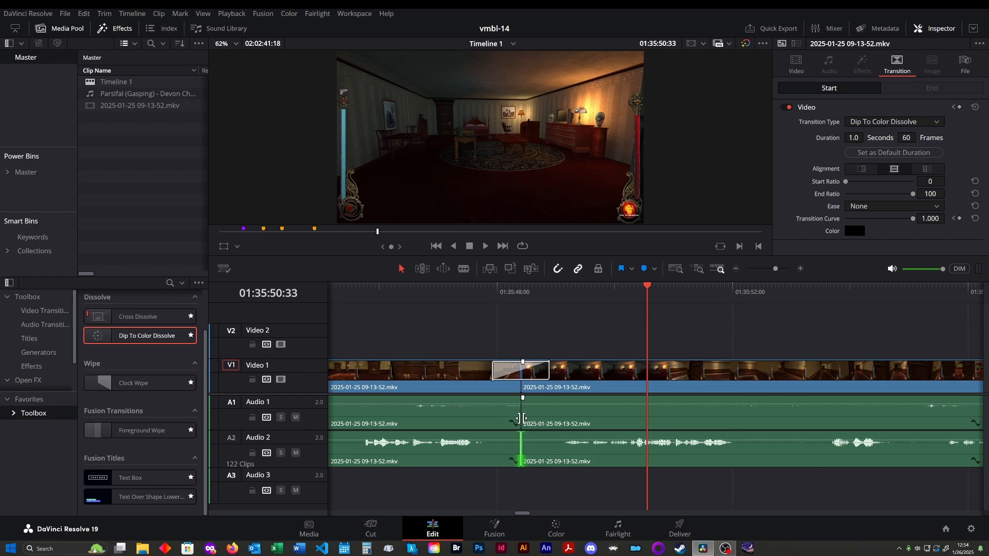
pyautogui.click(447, 292)
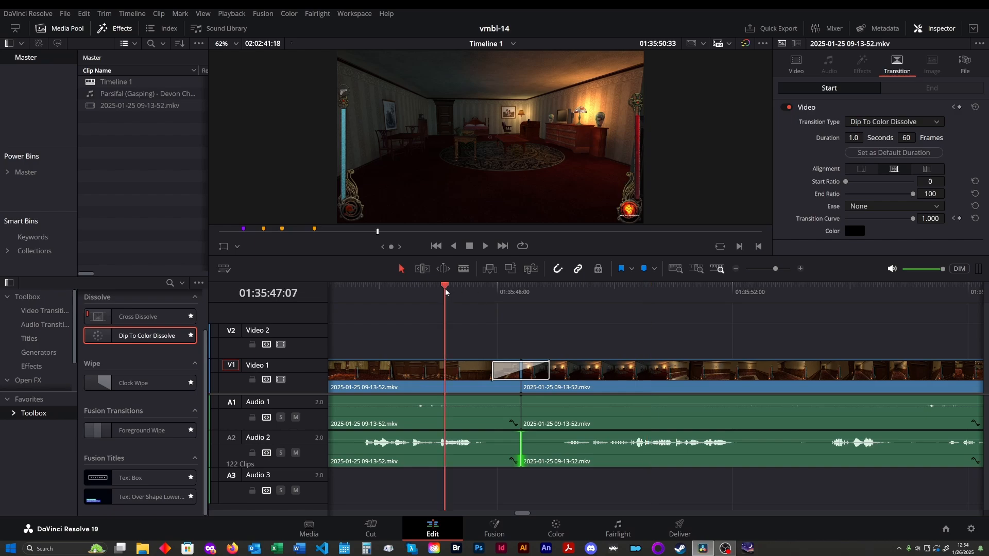
pyautogui.press('space')
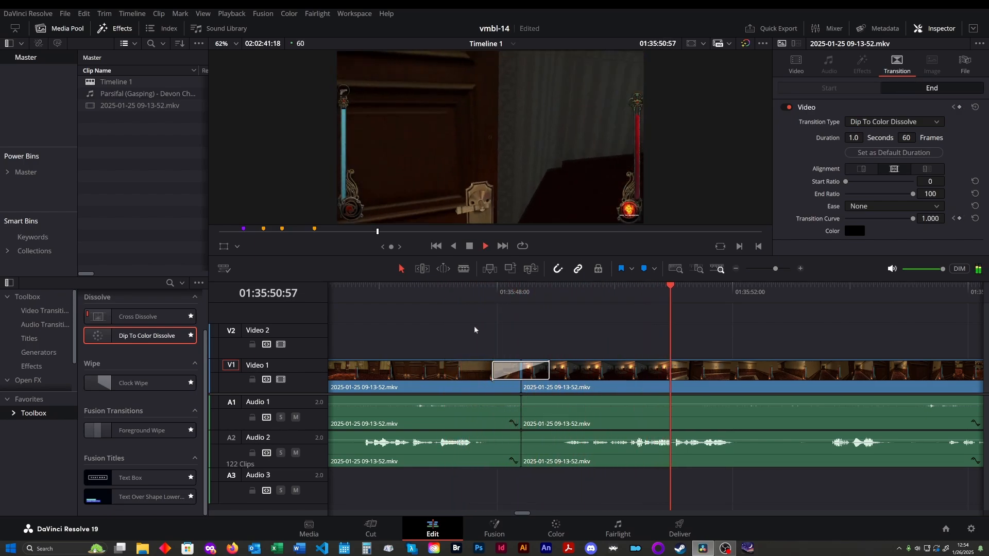
pyautogui.click(454, 291)
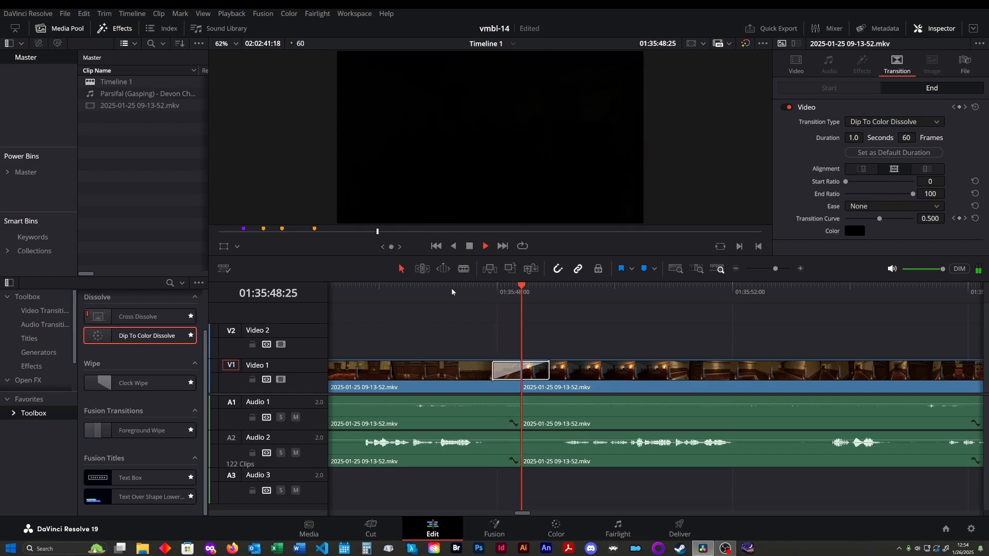
pyautogui.press('space')
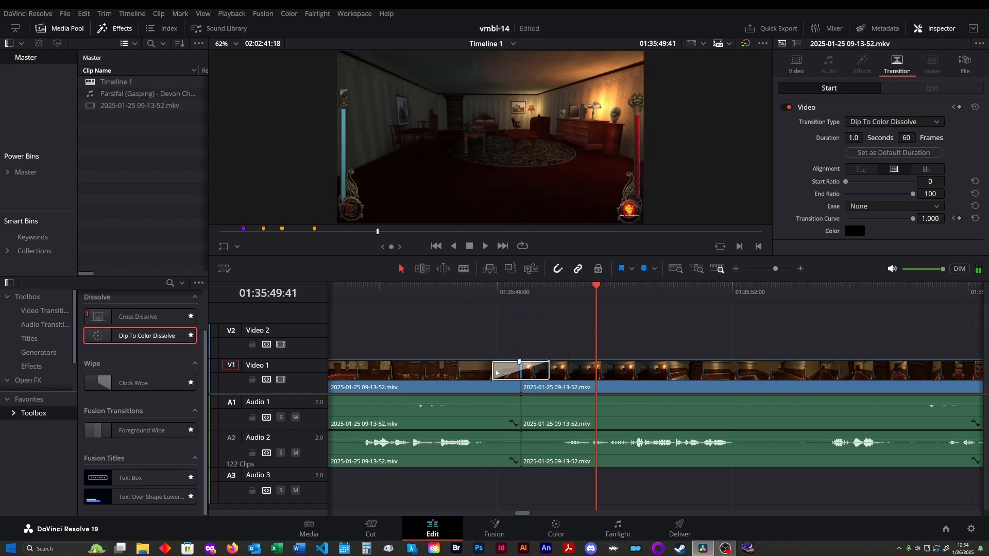
# - Replay the Dip To Color Dissolve at the adjusted cut from 01:35:47:10 to 01:35:50:34
pyautogui.click(492, 370)
pyautogui.click(448, 292)
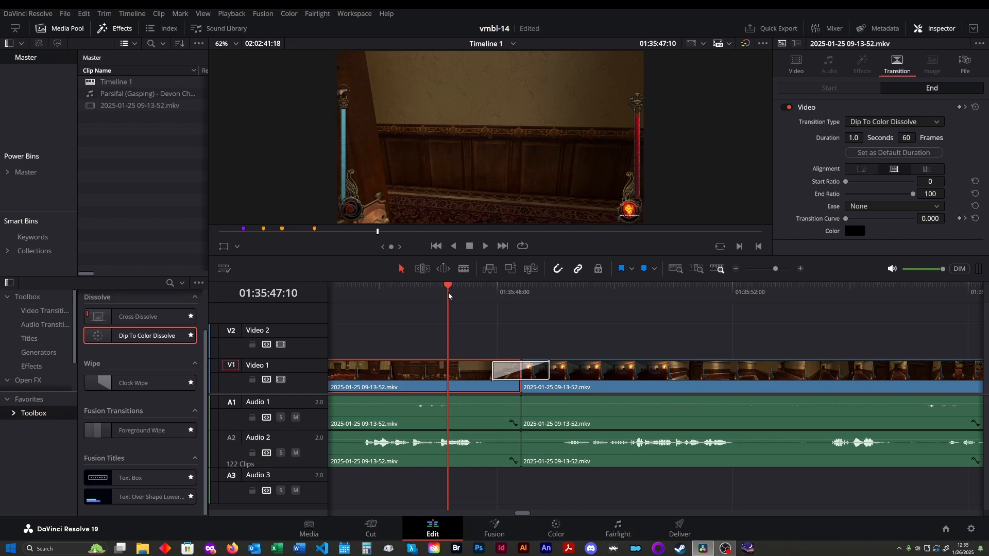
pyautogui.press('space')
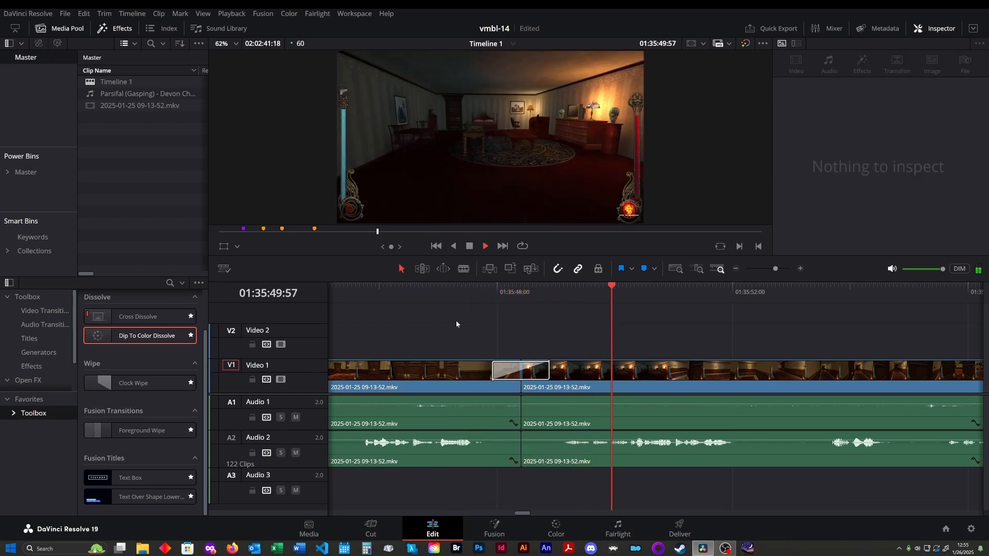
pyautogui.press('space')
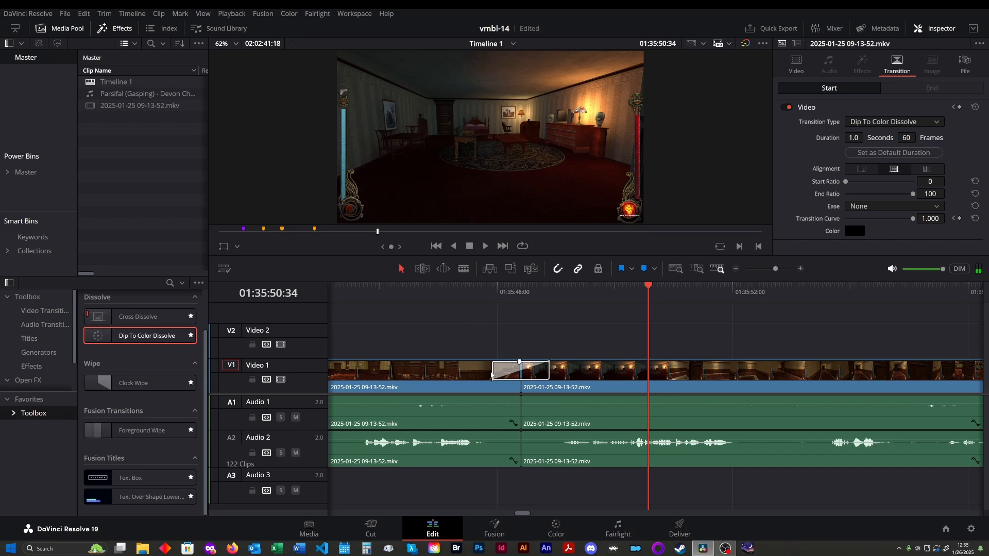
# - Replace the Dip To Color Dissolve on Video 1 with a Clock Wipe and play it back to 01:35:51:10
pyautogui.click(517, 366)
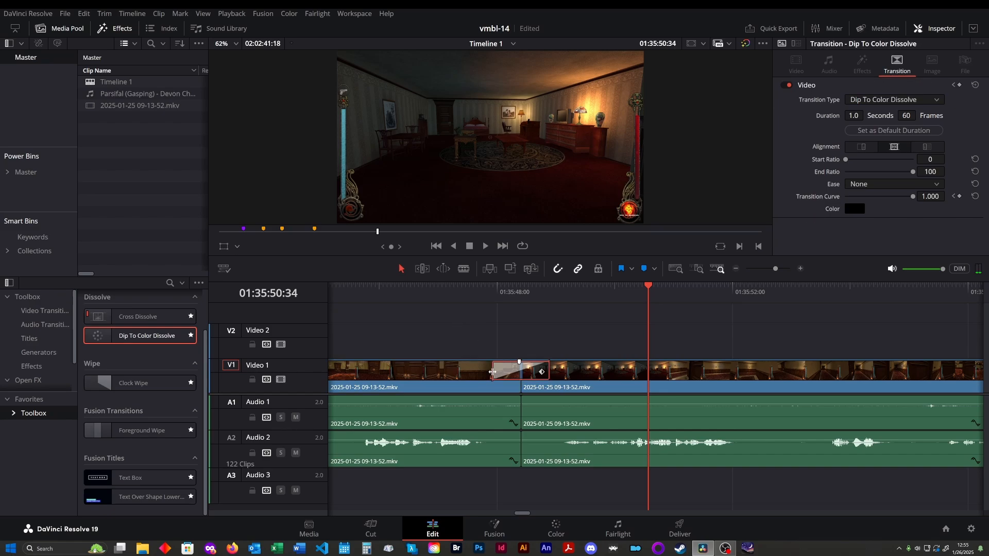
pyautogui.press('Delete')
pyautogui.moveTo(134, 382); pyautogui.dragTo(520, 368)
pyautogui.click(436, 286)
pyautogui.press('space')
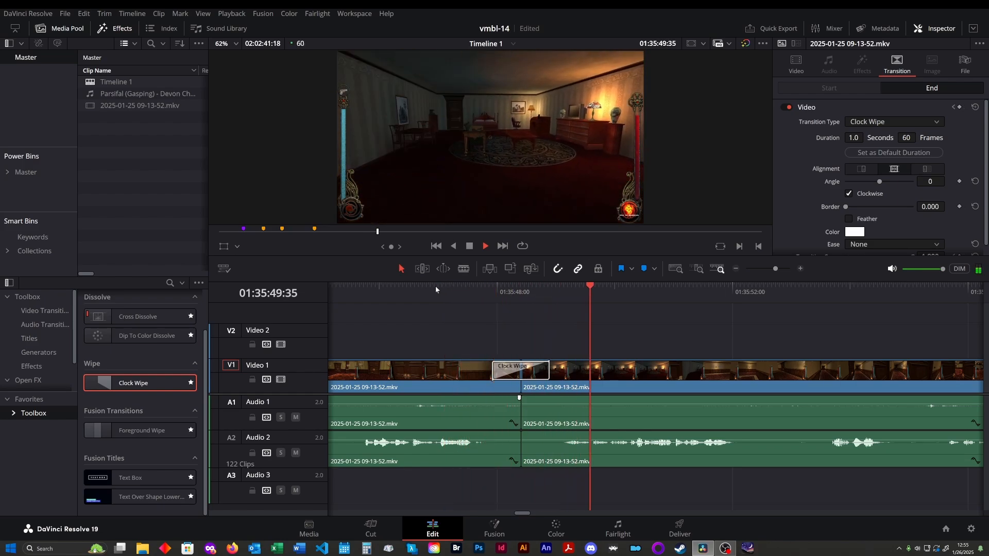
pyautogui.press('space')
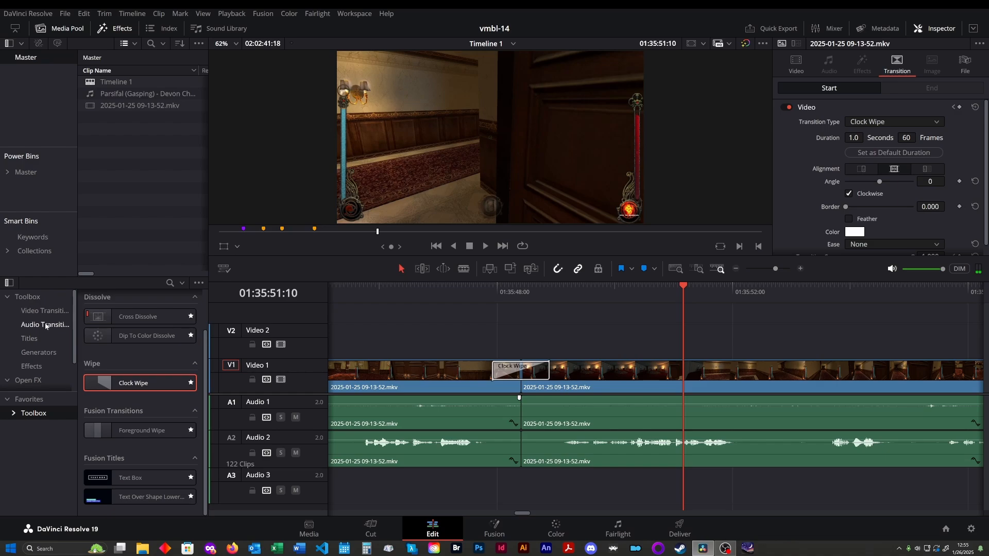
# - Add a Cross Fade 0 dB to the Audio 1 cut beneath the Clock Wipe and play it back to 01:35:49:53
pyautogui.click(46, 324)
pyautogui.moveTo(118, 355); pyautogui.dragTo(520, 407)
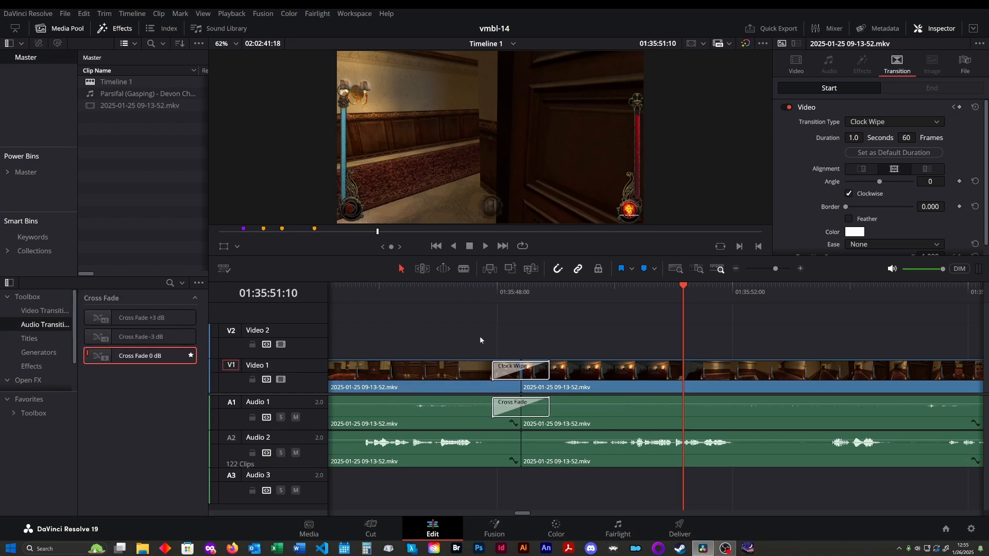
pyautogui.click(431, 286)
pyautogui.press('space')
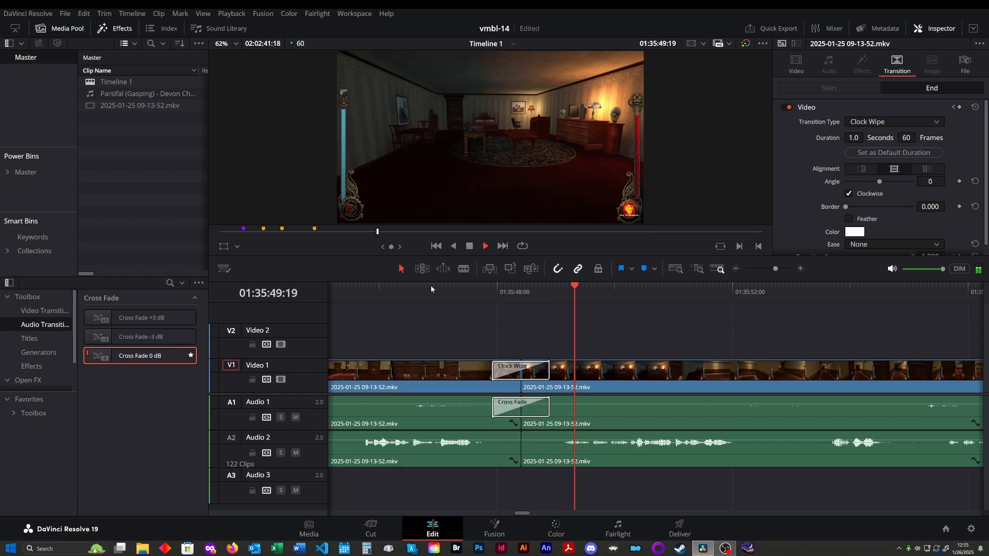
pyautogui.press('space')
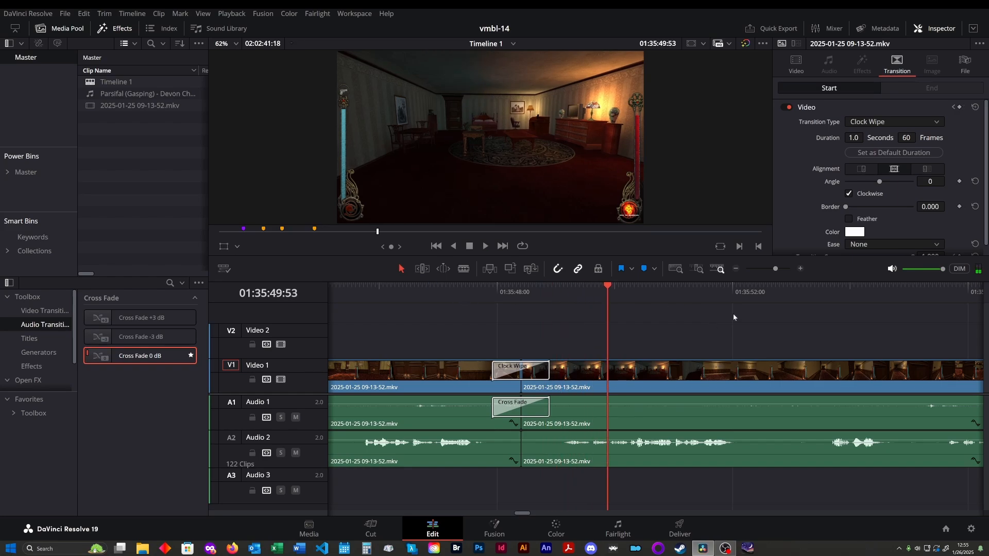
# - Play back the footage following the Clock Wipe, starting from about 01:35:51:35
pyautogui.hscroll(3, 714, 330)
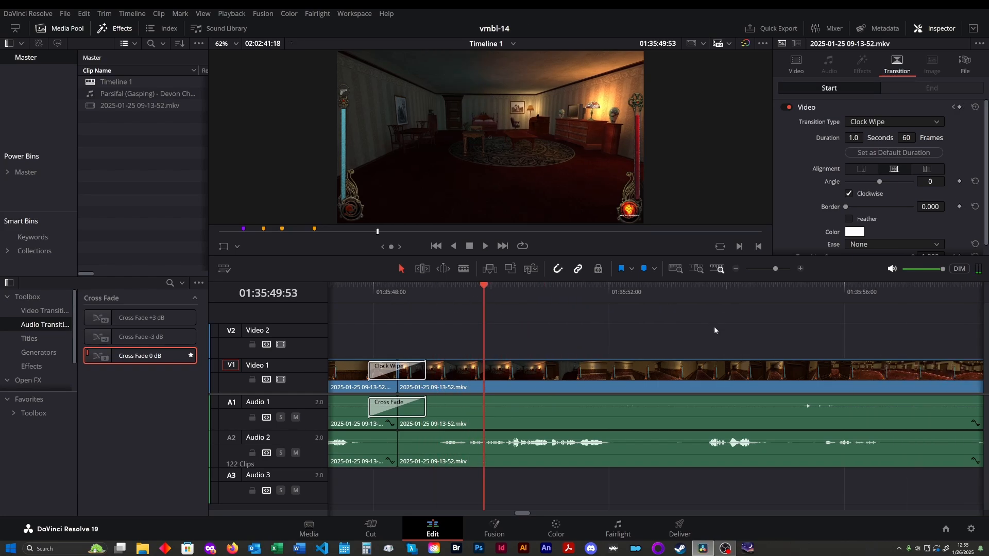
pyautogui.click(584, 293)
pyautogui.press('space')
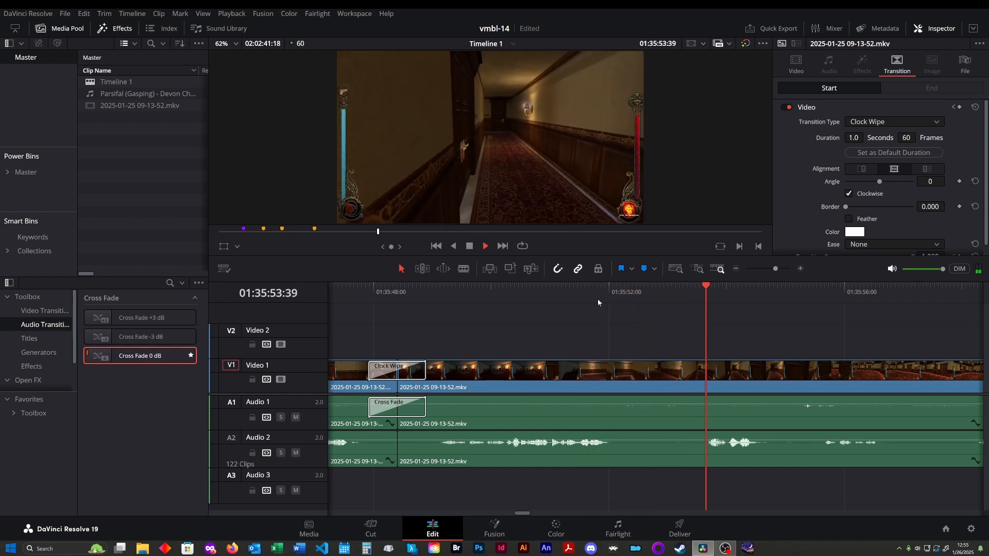
pyautogui.press('space')
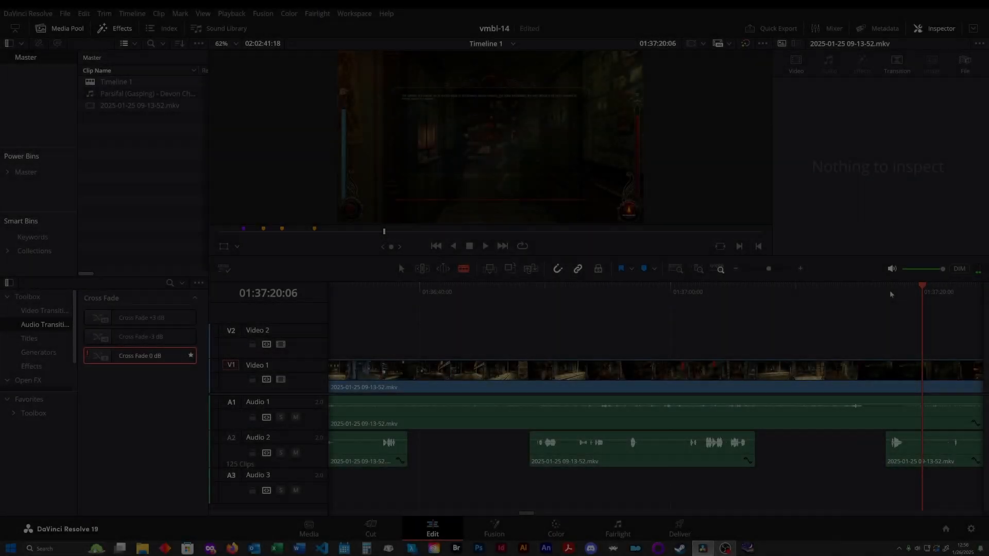
# - Fade out Audio 1 at the loading screen with volume keyframes at 01:37:17:08 and 01:37:18:35, lowering the second to -100
pyautogui.click(889, 289)
pyautogui.hscroll(6, 678, 321)
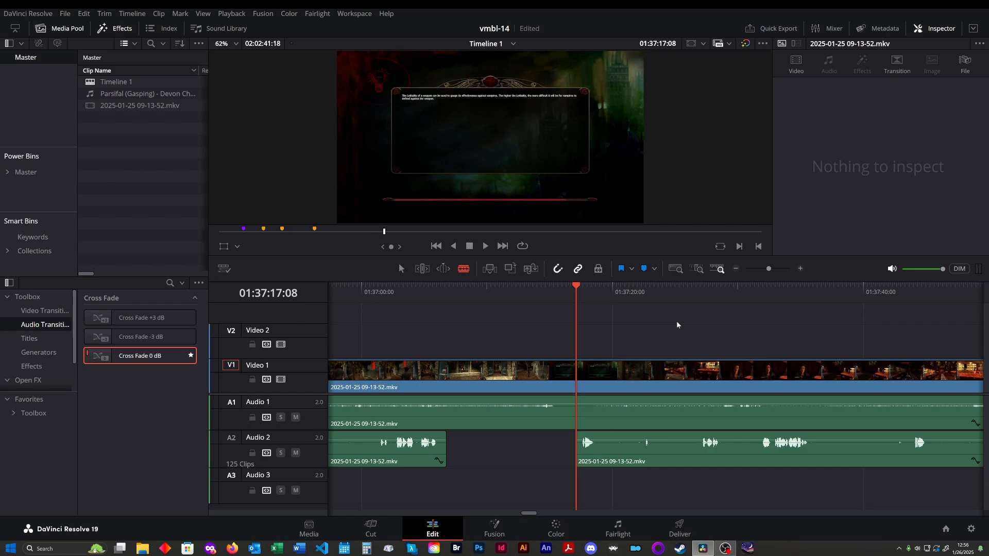
pyautogui.click(604, 417)
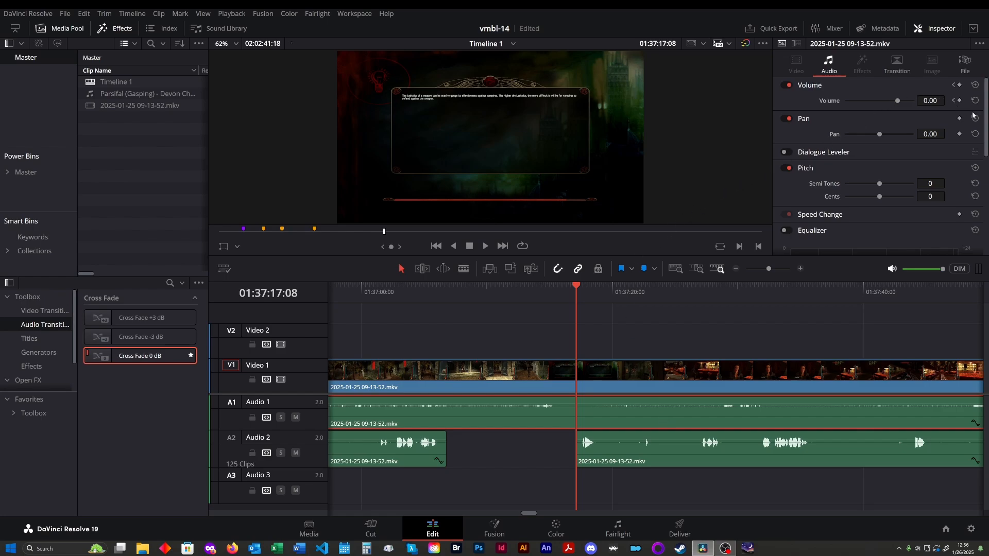
pyautogui.click(959, 101)
pyautogui.press('space')
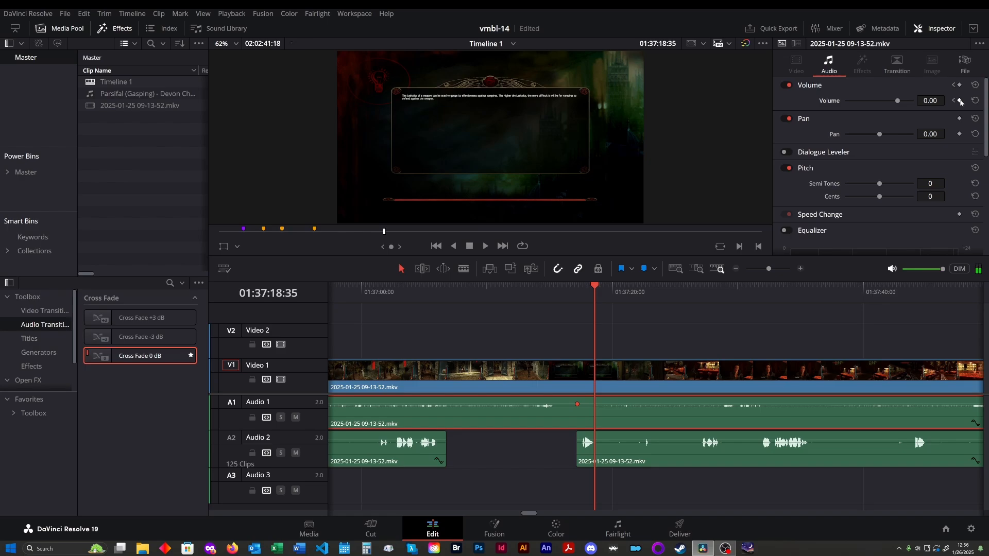
pyautogui.moveTo(942, 99); pyautogui.dragTo(875, 100)
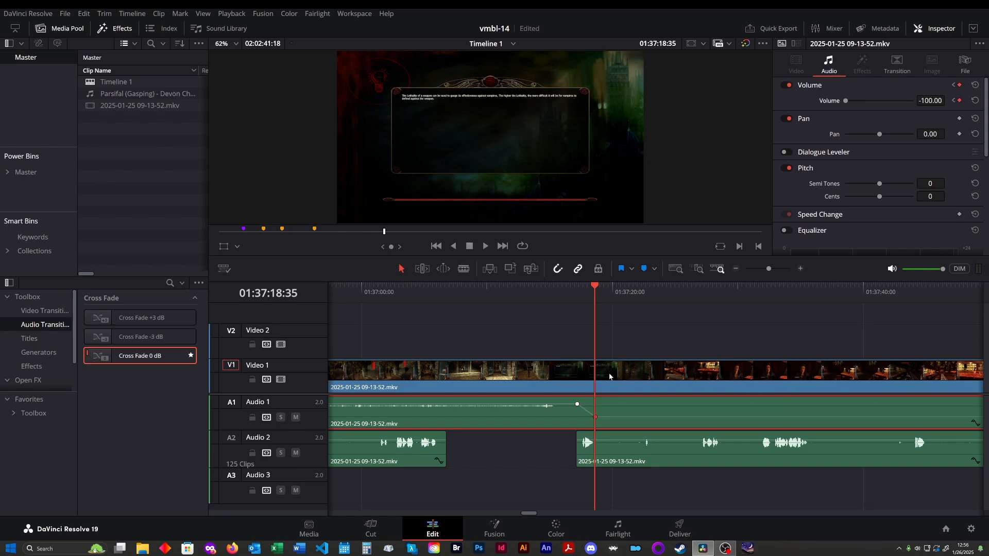
# - Play back the Audio 1 fade-out from about 01:37:15 to 01:37:19:01
pyautogui.click(555, 288)
pyautogui.press('space')
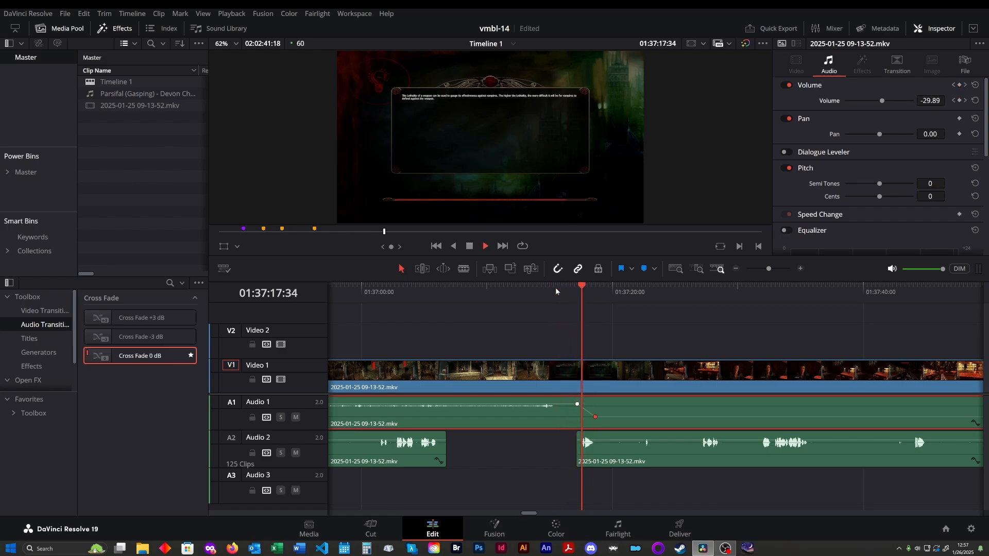
pyautogui.press('space')
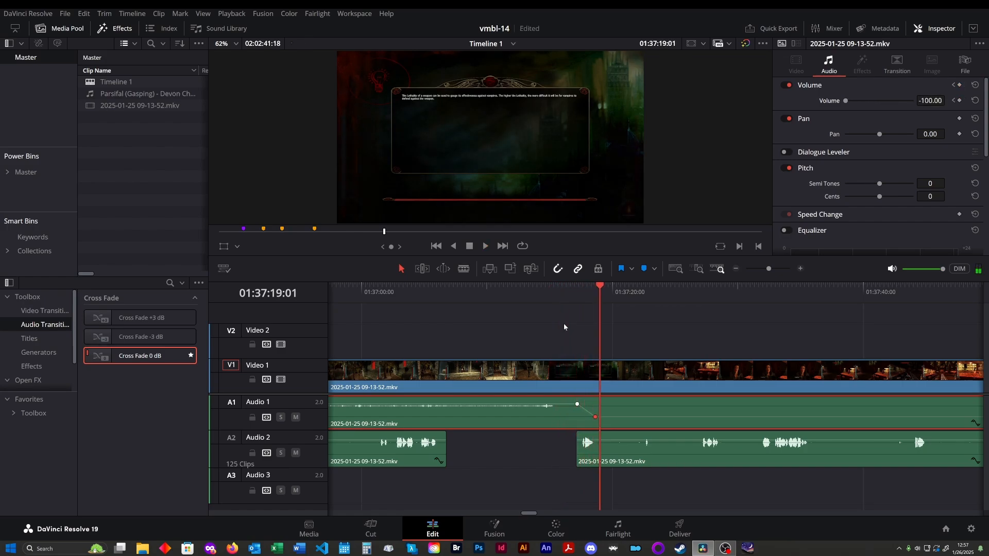
# - Cut out and delete the silent Audio 2 section from about 01:37:20 to 01:37:22:31, and resume playback from 01:37:19:01
pyautogui.press('b')
pyautogui.click(610, 449)
pyautogui.click(642, 450)
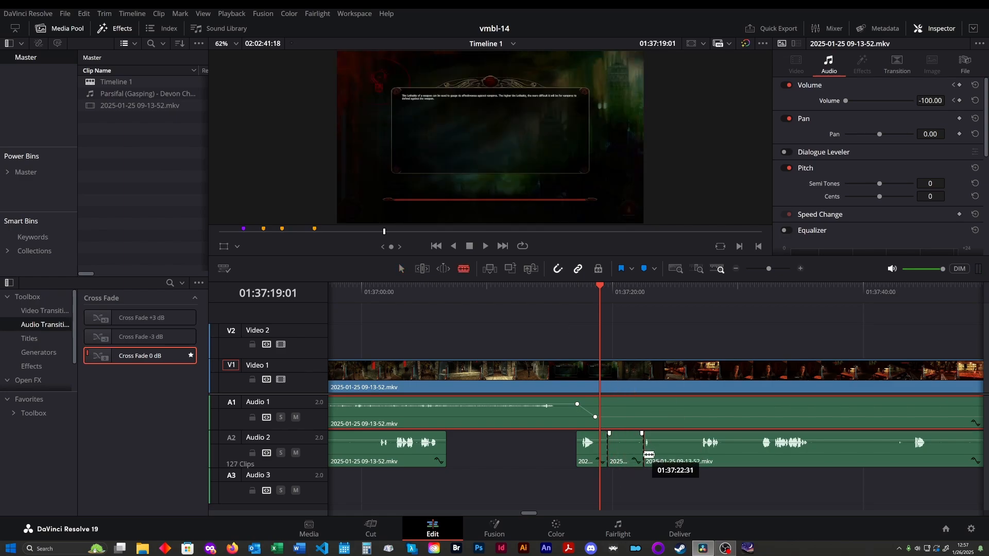
pyautogui.click(632, 461)
pyautogui.press('Delete')
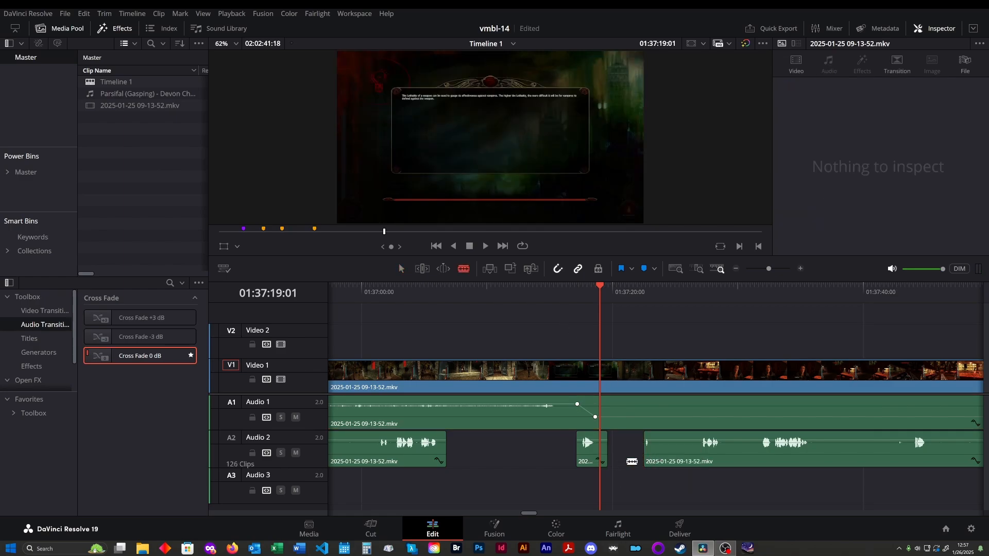
pyautogui.press('space')
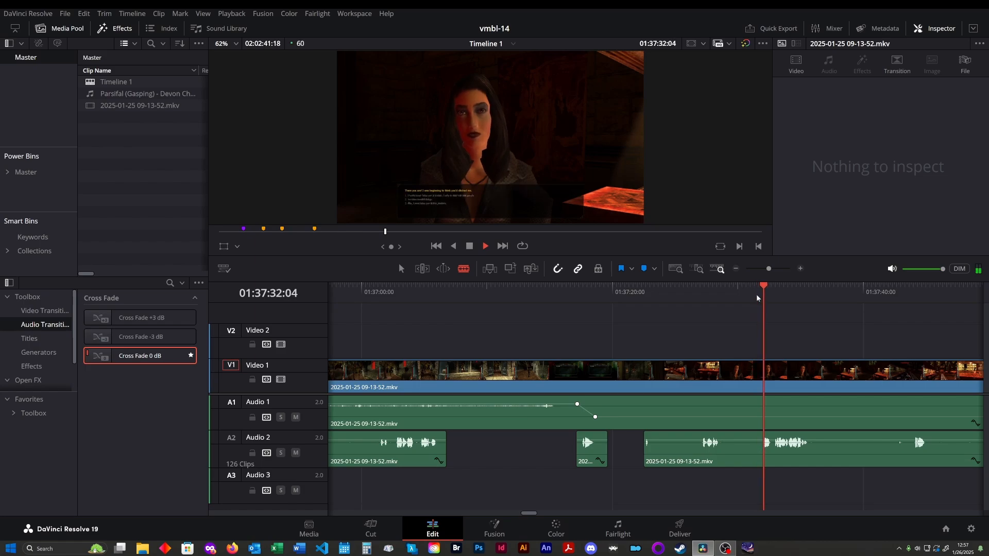
# - Stop playback at the bar conversation and add a timeline marker at 01:37:32:55
pyautogui.press('space')
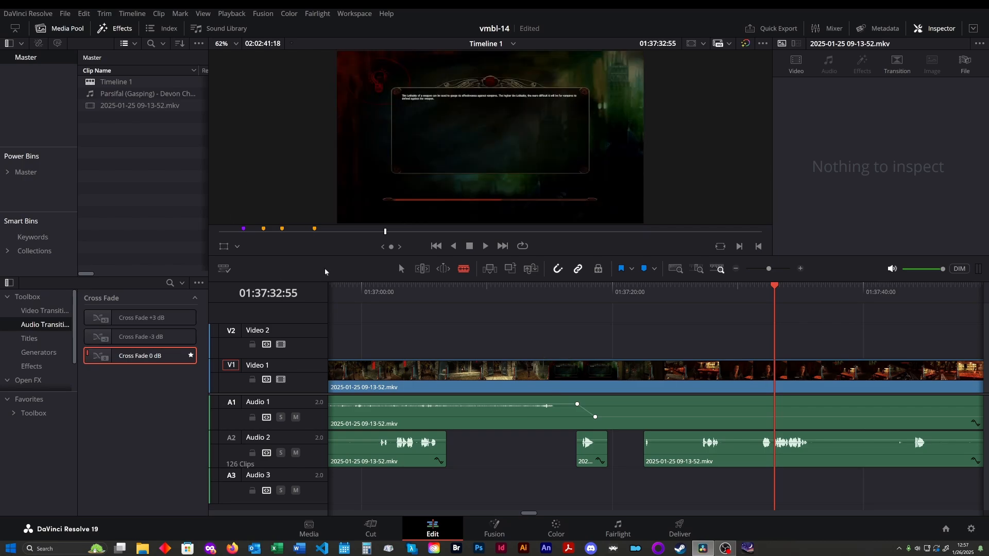
pyautogui.click(129, 94)
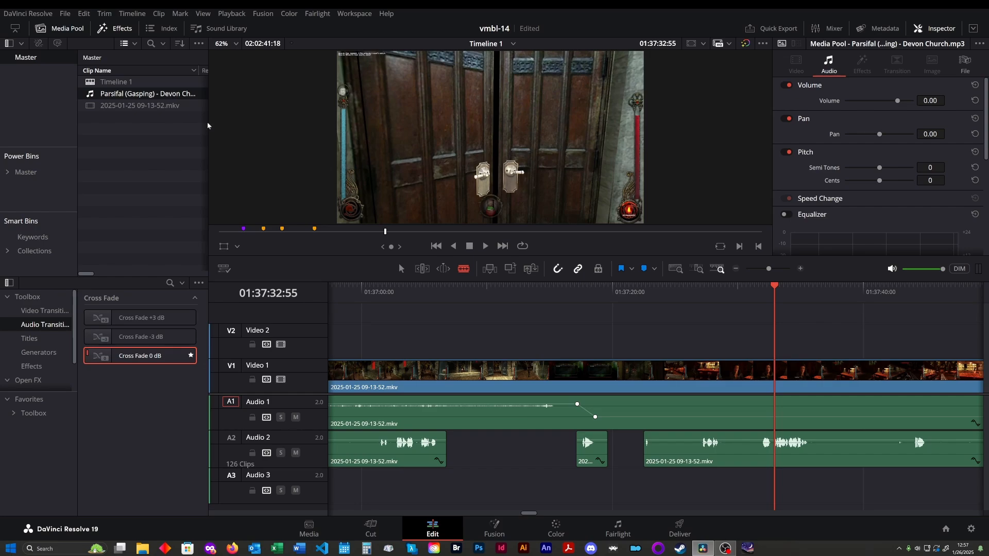
pyautogui.click(645, 270)
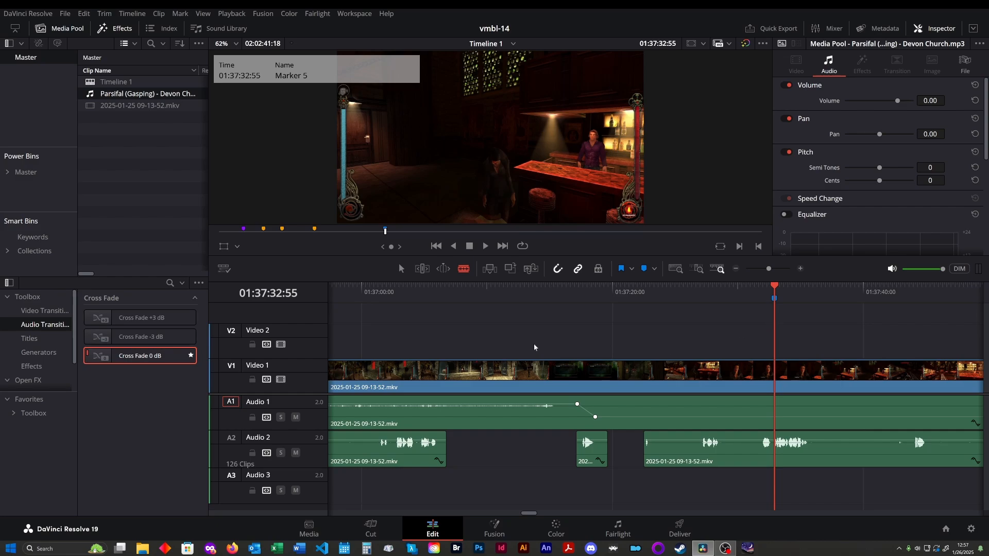
# - Copy the Parsifal (Gasping) music clip from its earlier place on Audio 3 to 01:37:32:55 on the same track, and save the project
pyautogui.scroll(-5, 436, 306)
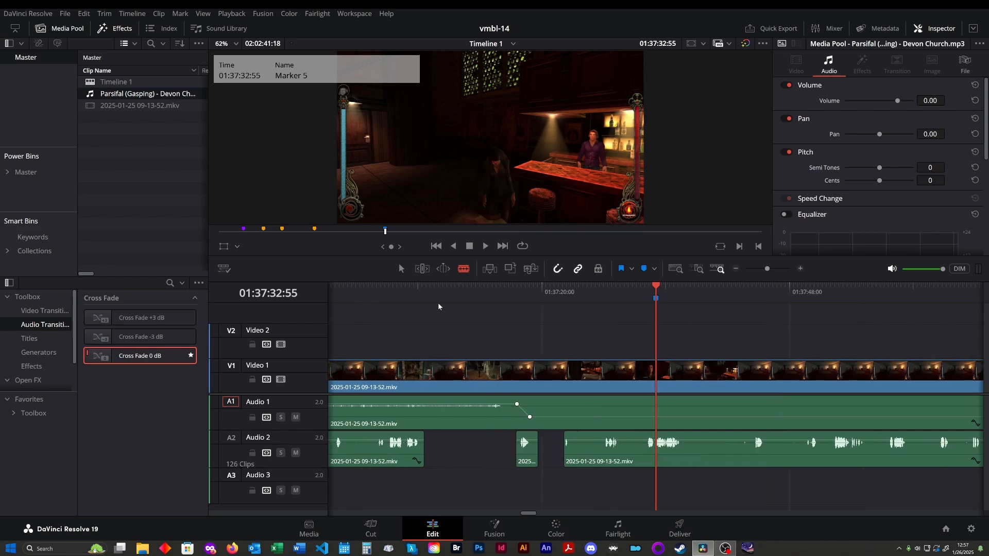
pyautogui.scroll(-3, 438, 307)
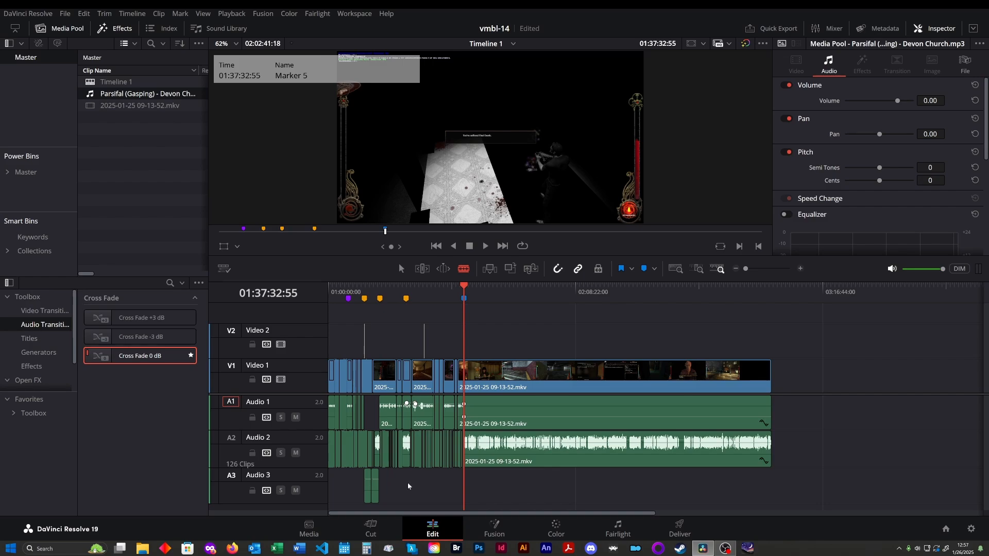
pyautogui.click(376, 494)
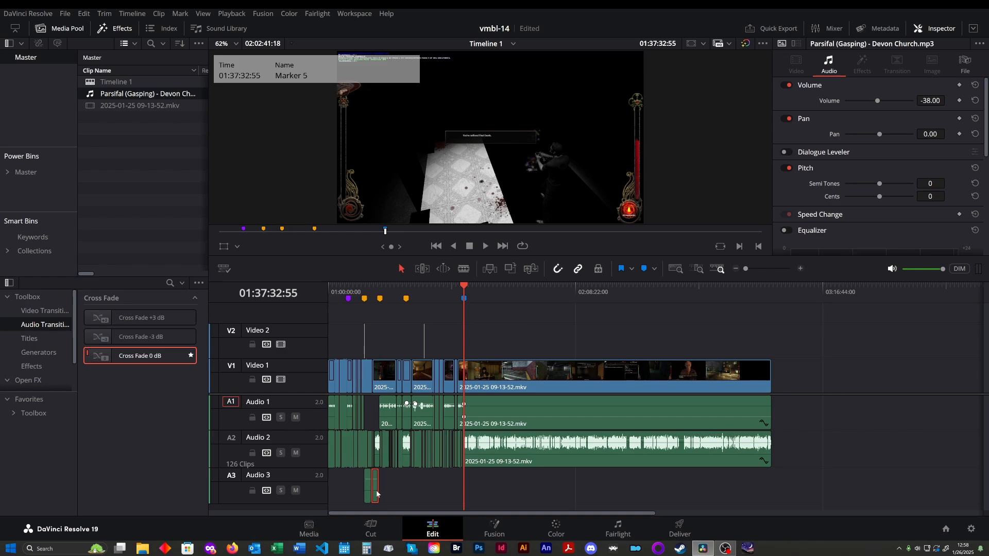
pyautogui.scroll(10, 526, 415)
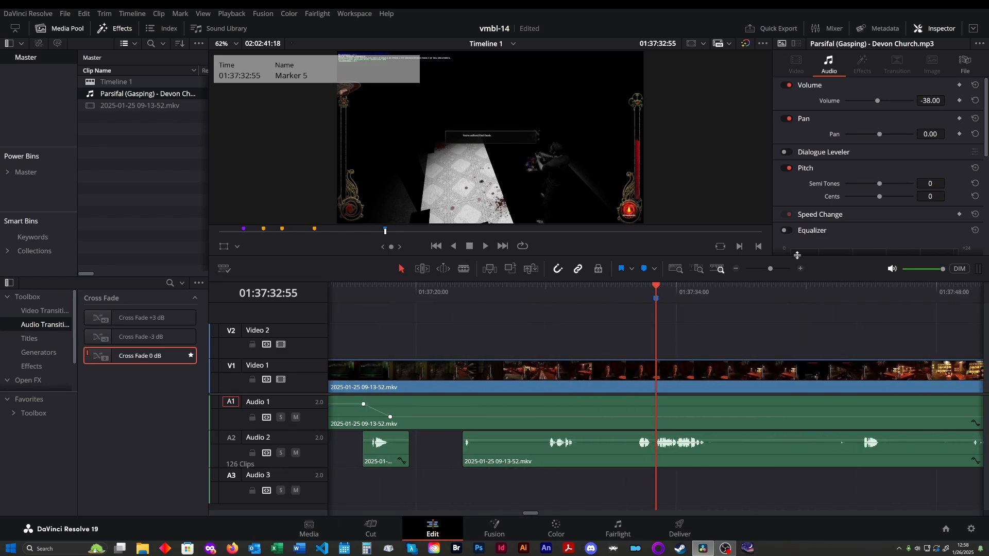
pyautogui.click(664, 491)
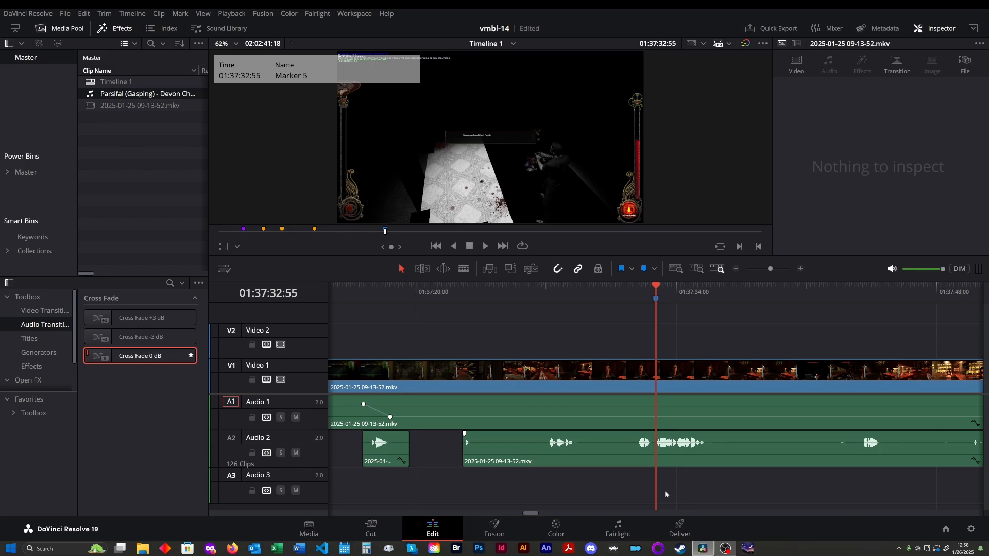
pyautogui.hotkey('ctrl', 'v')
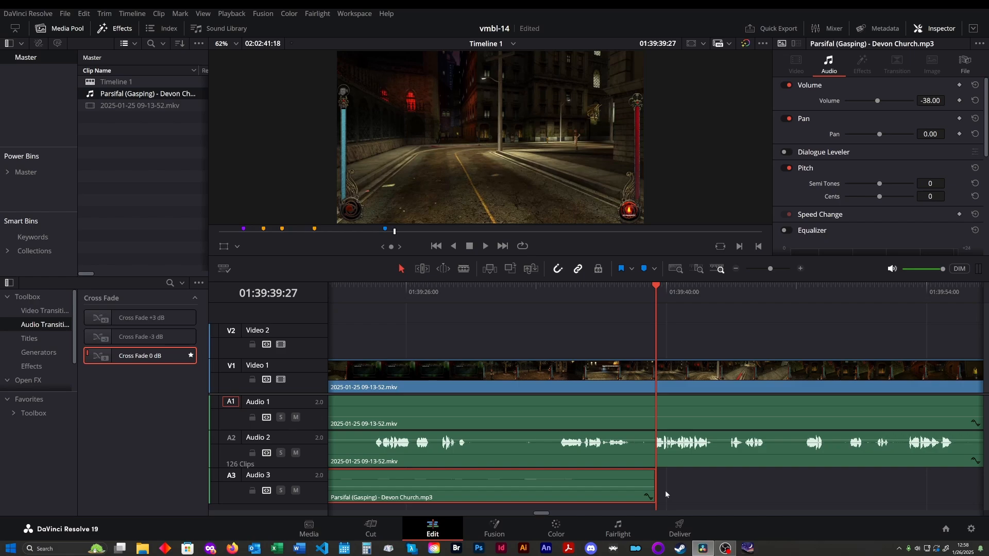
pyautogui.hotkey('ctrl', 's')
# - Move the pasted music clip earlier on Audio 3 so it begins at about 01:37:19, just after the Audio 1 fade-out
pyautogui.click(434, 246)
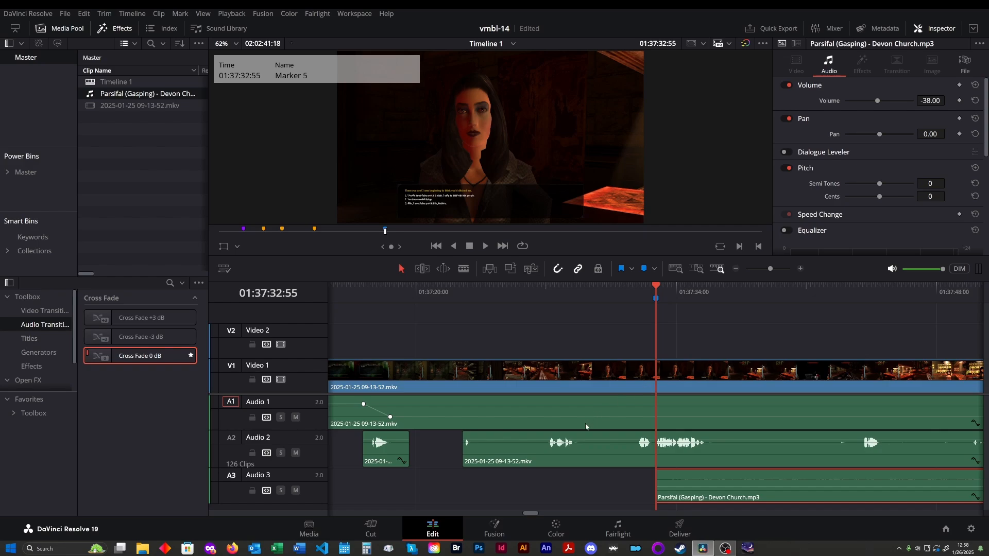
pyautogui.scroll(-2, 582, 428)
pyautogui.scroll(-1, 581, 424)
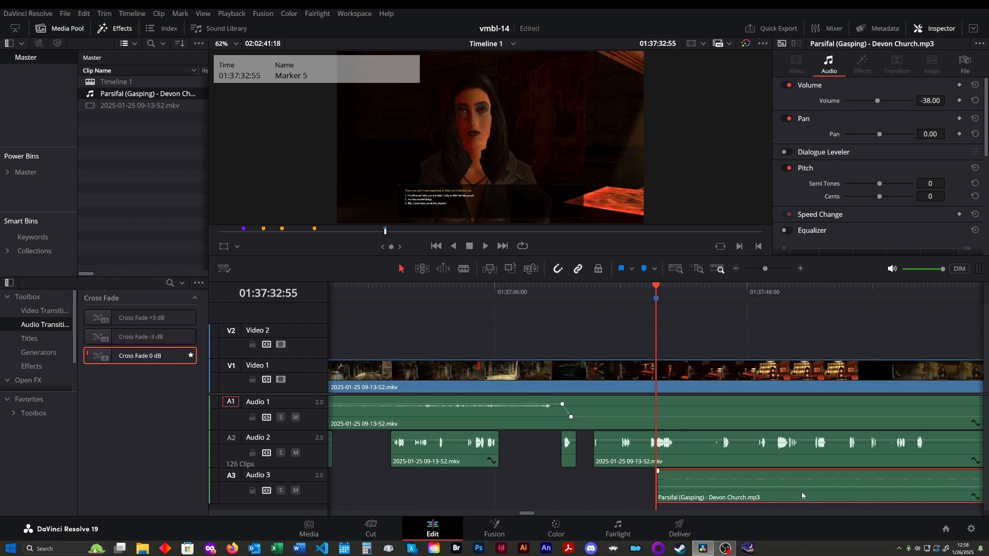
pyautogui.moveTo(803, 489); pyautogui.dragTo(722, 488)
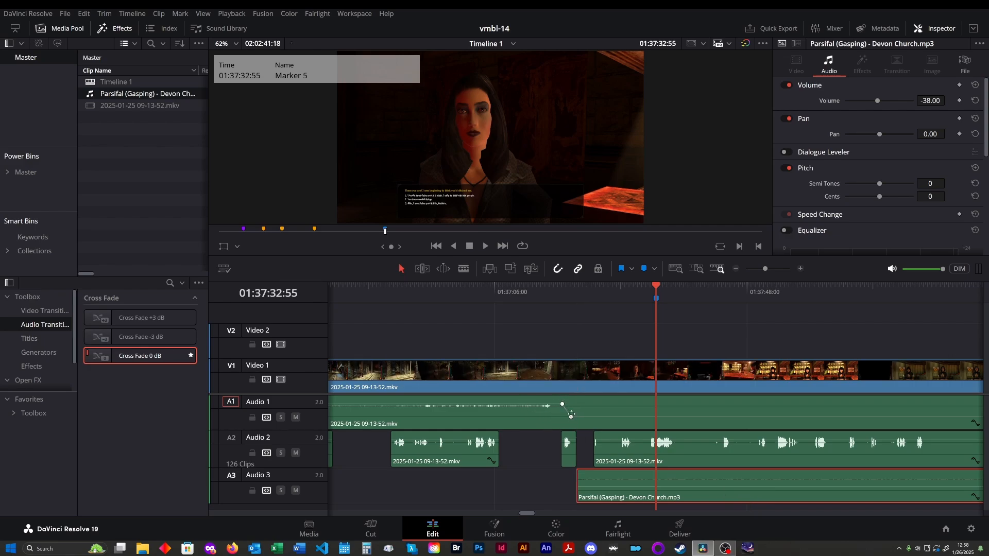
pyautogui.moveTo(671, 493); pyautogui.dragTo(664, 492)
pyautogui.click(567, 291)
pyautogui.hotkey('ctrl', '=')
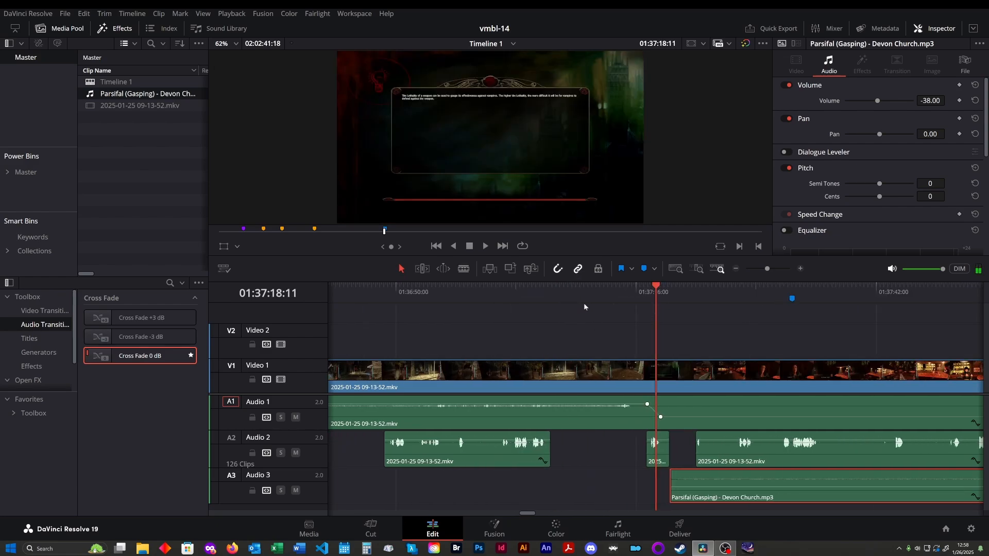
pyautogui.hotkey('ctrl', '=')
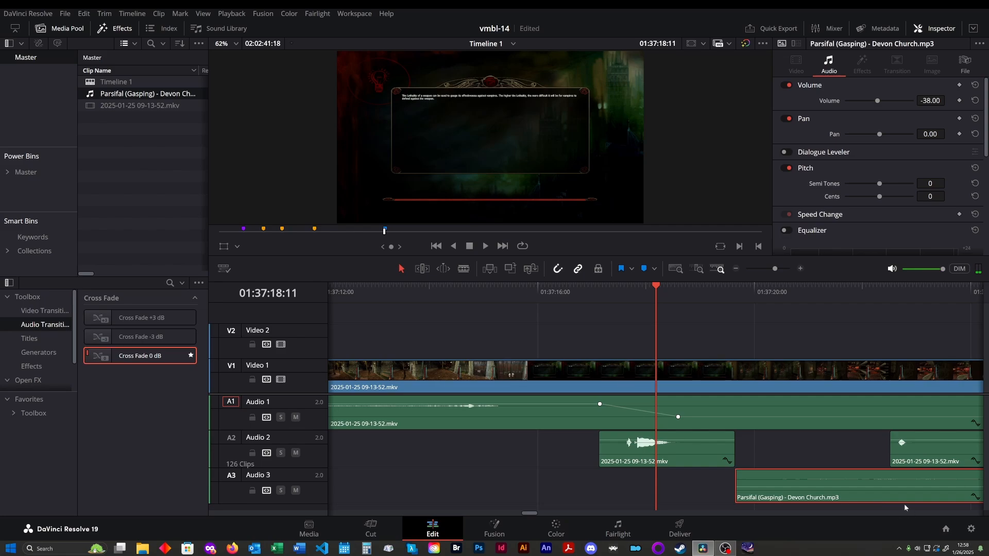
pyautogui.moveTo(890, 492); pyautogui.dragTo(858, 488)
pyautogui.hotkey('ctrl', '-')
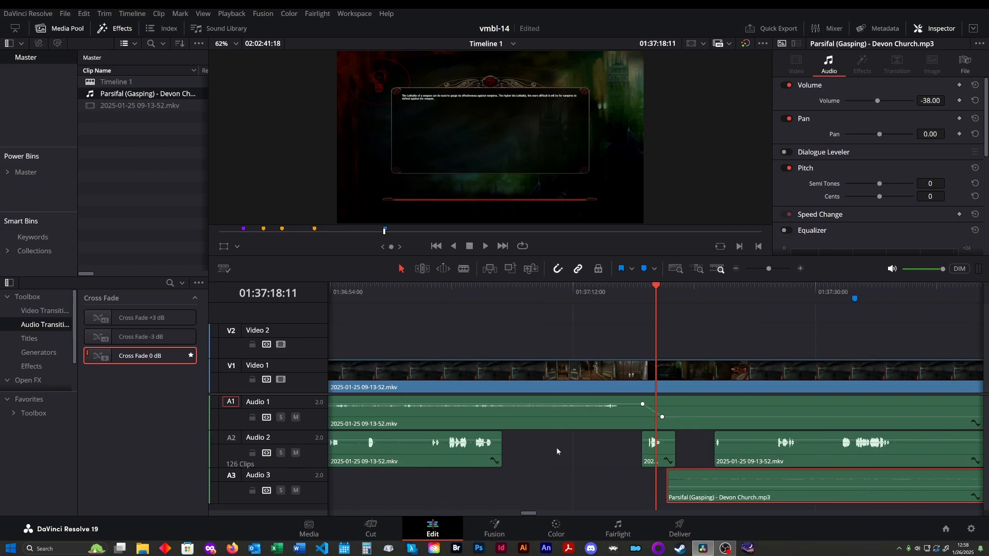
# - Play back the music's entry from the loading screen to about 01:37:22:18, and delete the marker at 01:37:32:55
pyautogui.press('space')
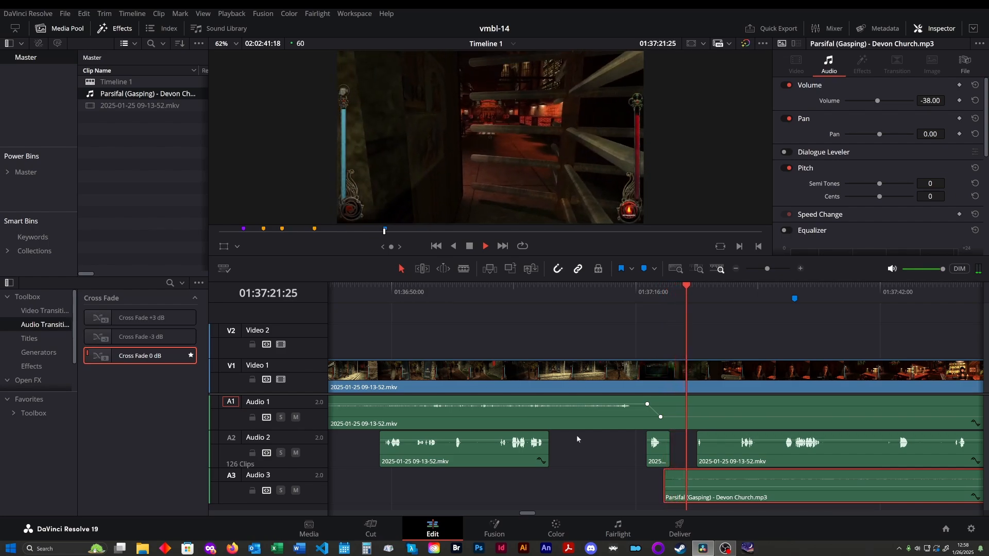
pyautogui.click(632, 296)
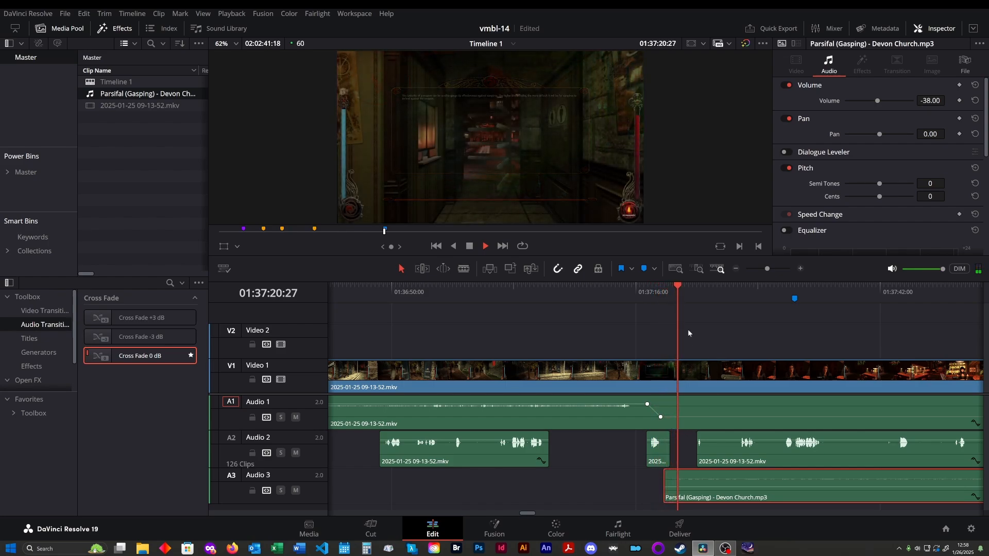
pyautogui.hscroll(3, 716, 306)
pyautogui.press('space')
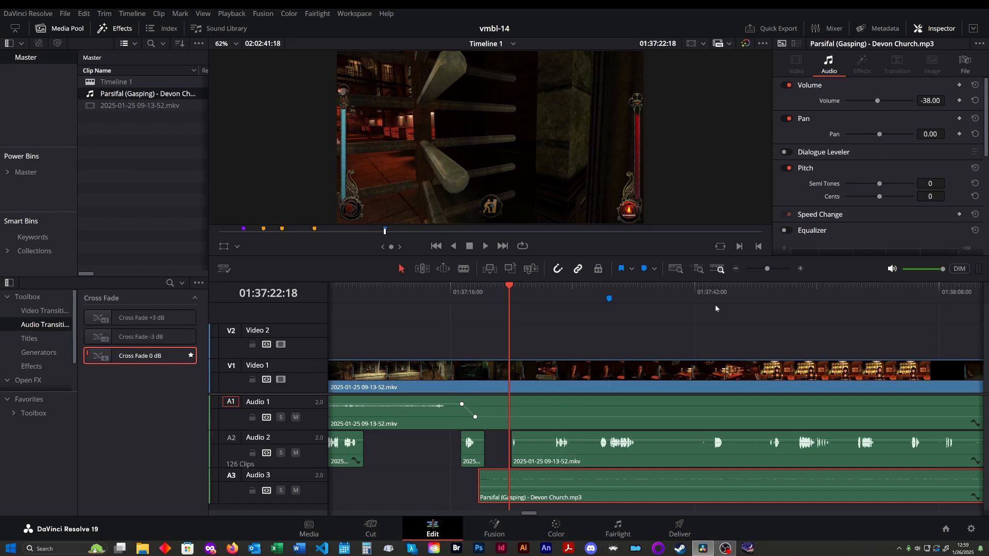
pyautogui.click(610, 298)
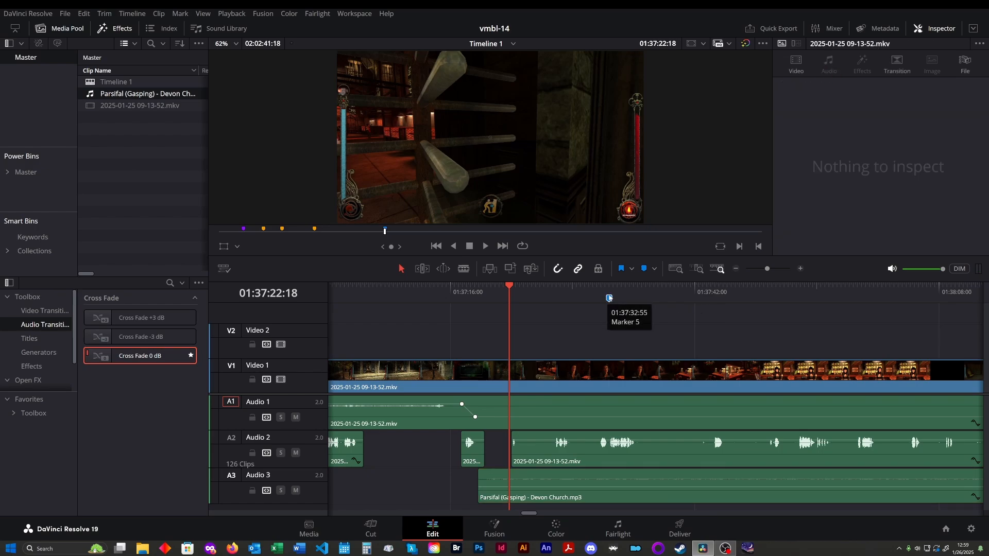
pyautogui.press('Delete')
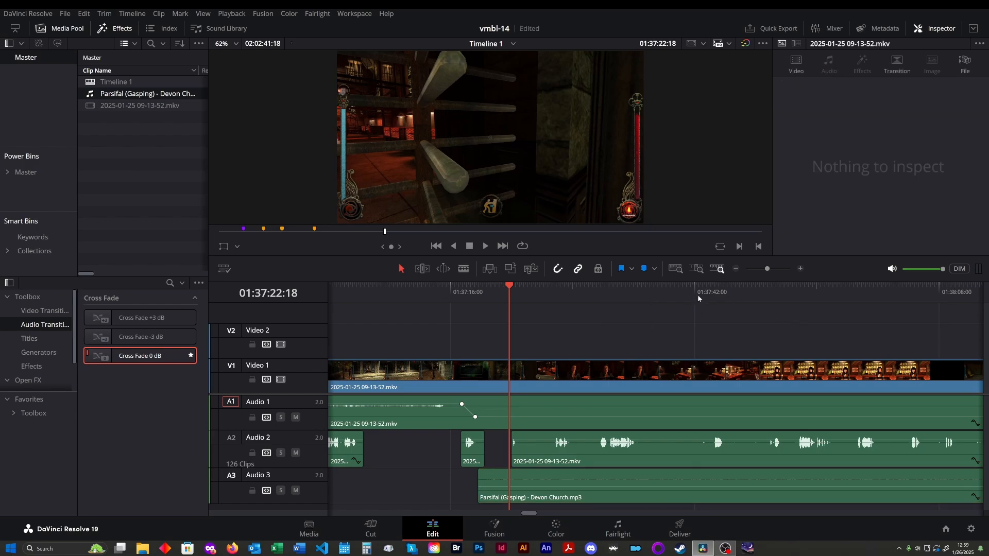
# - Play on from about 01:37:42 and cut out and delete the silent Audio 2 section from about 01:37:38 to 01:37:43
pyautogui.click(698, 295)
pyautogui.press('space')
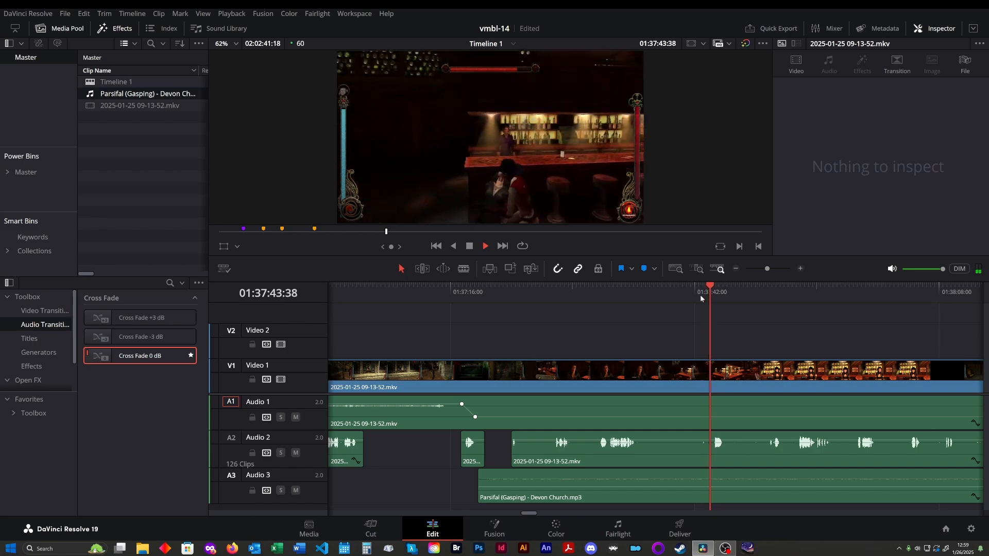
pyautogui.press('b')
pyautogui.click(660, 453)
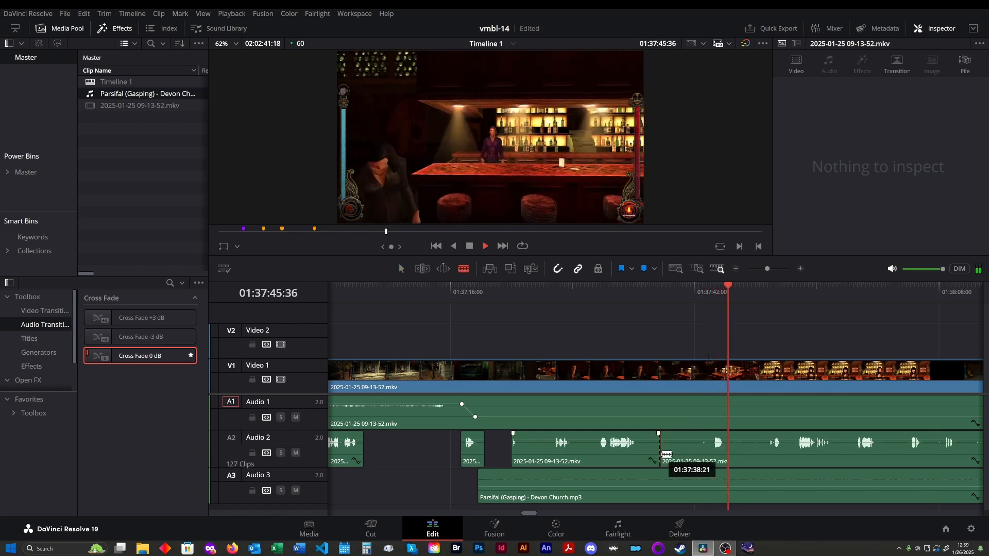
pyautogui.click(708, 454)
pyautogui.press('a')
pyautogui.click(688, 448)
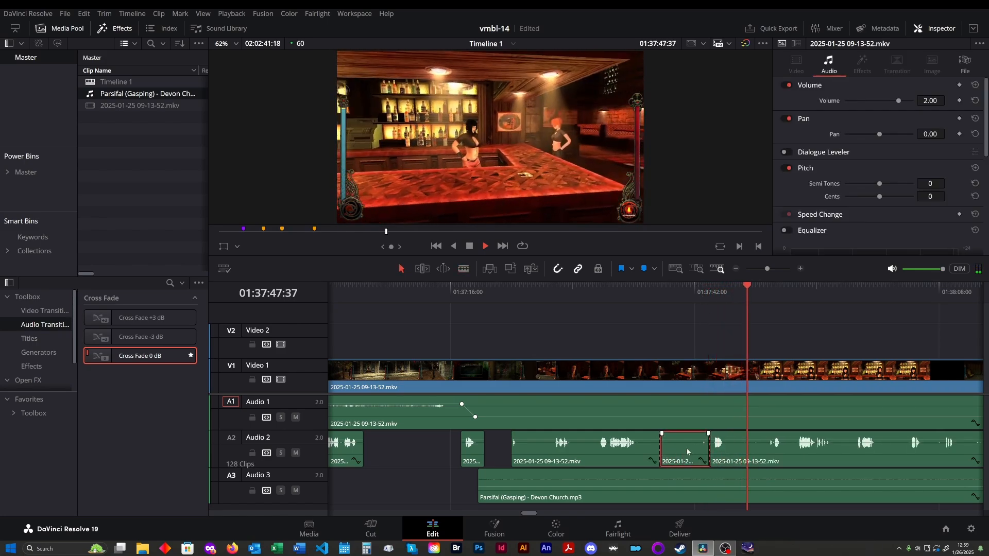
pyautogui.press('Delete')
# - Play the bar scene at double speed to 01:37:53:24, then cut out and delete Audio 2 from about 01:37:46 to 01:37:52
pyautogui.hscroll(2, 618, 402)
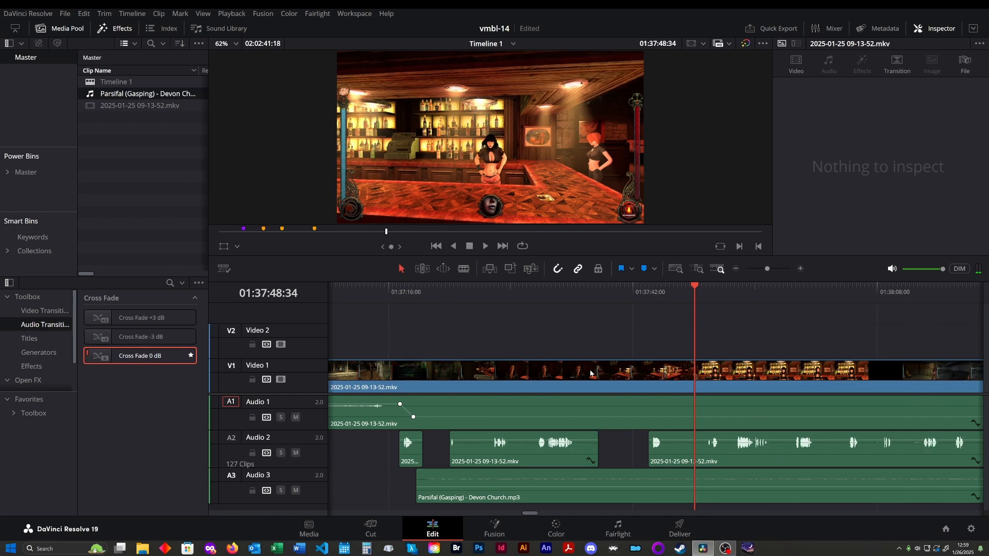
pyautogui.hscroll(2, 591, 373)
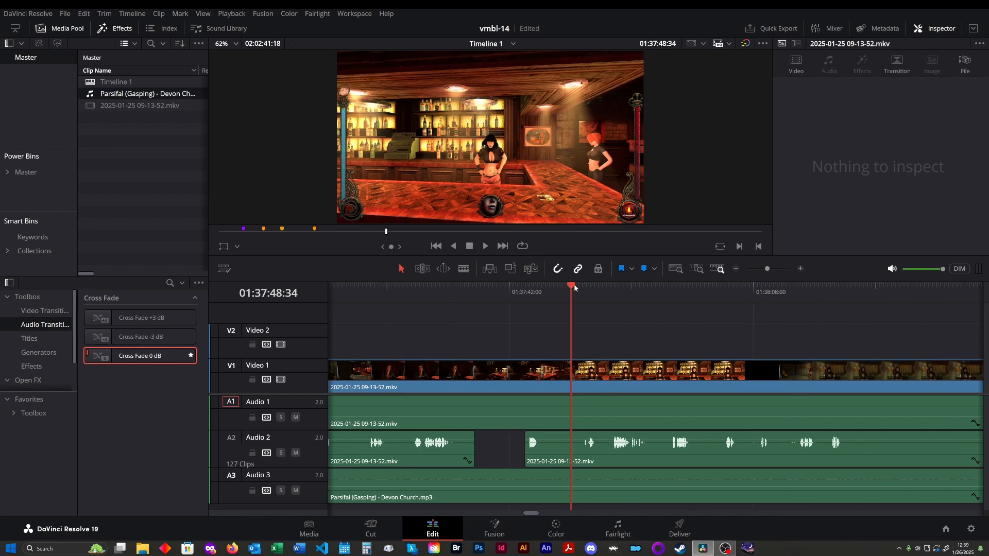
pyautogui.press('l')
pyautogui.press('l')
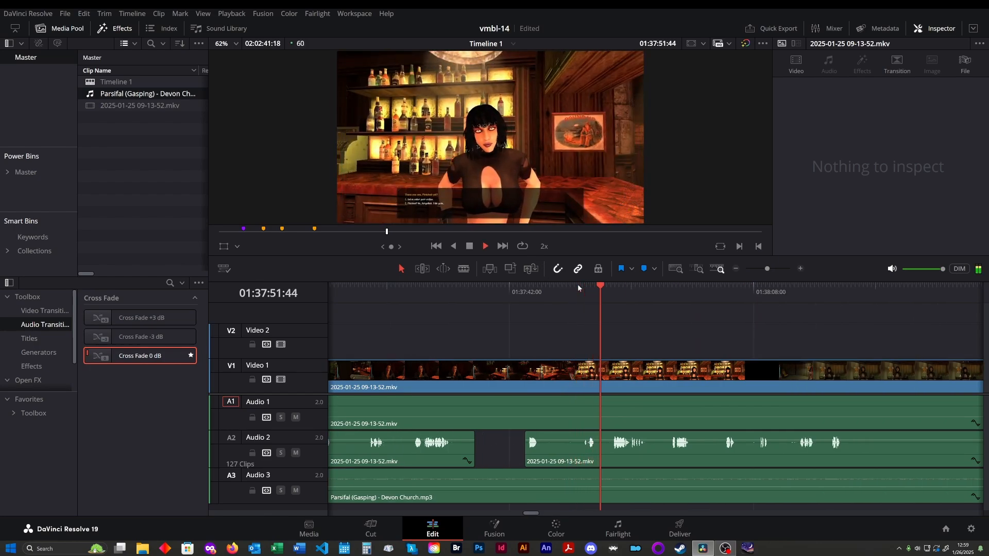
pyautogui.press('space')
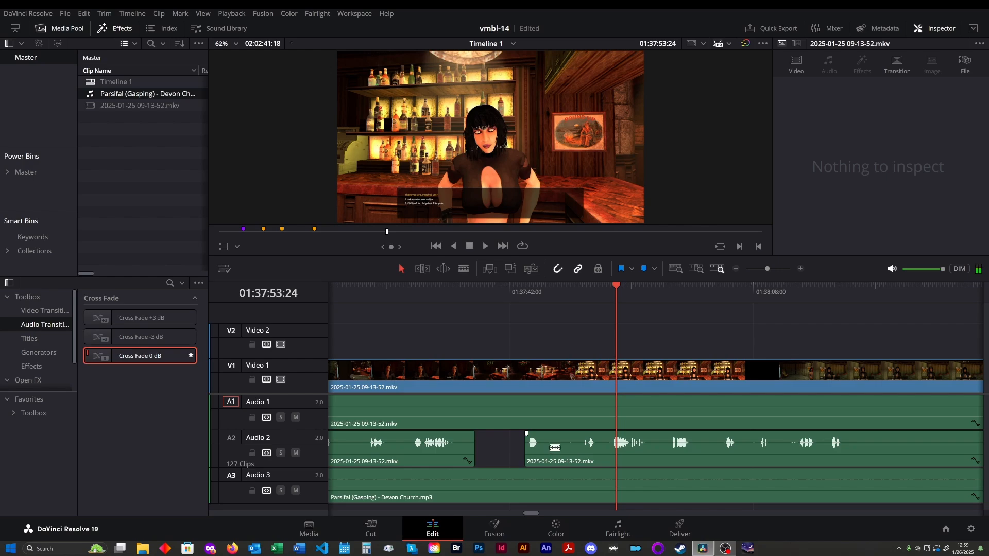
pyautogui.press('b')
pyautogui.click(549, 450)
pyautogui.click(602, 451)
pyautogui.press('a')
pyautogui.click(596, 456)
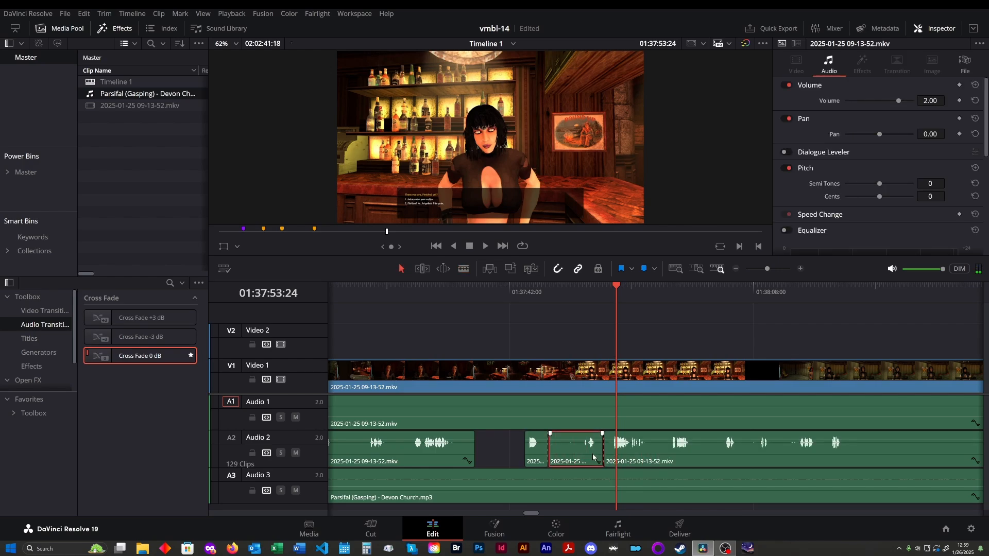
pyautogui.press('Delete')
# - Resume playback and cut out and delete the short silent Audio 2 section just before about 01:38:08:30
pyautogui.press('space')
pyautogui.press('b')
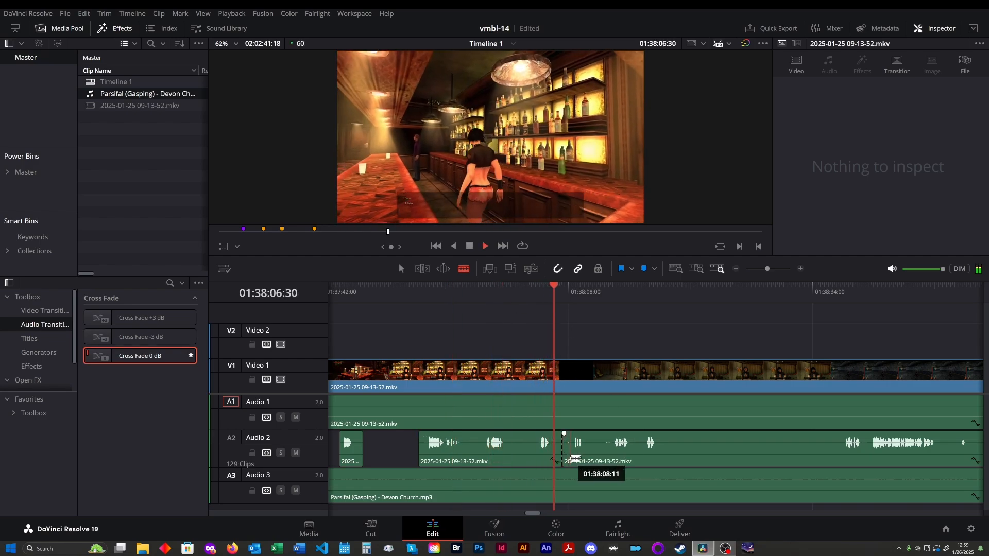
pyautogui.click(572, 453)
pyautogui.press('a')
pyautogui.press('BackSpace')
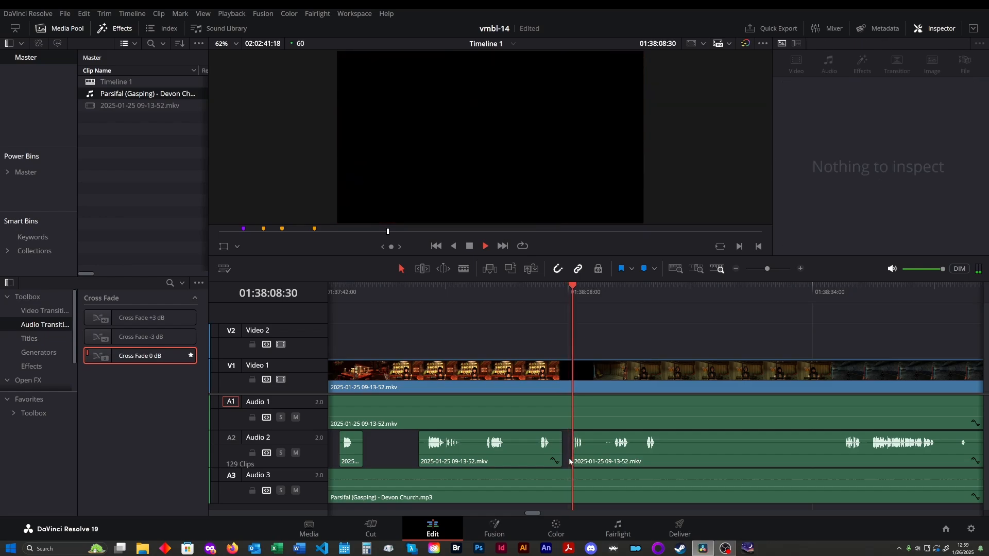
# - Cut out and delete the Audio 2 section from about 01:38:10 to 01:38:13, and speed up playback
pyautogui.press('b')
pyautogui.click(592, 459)
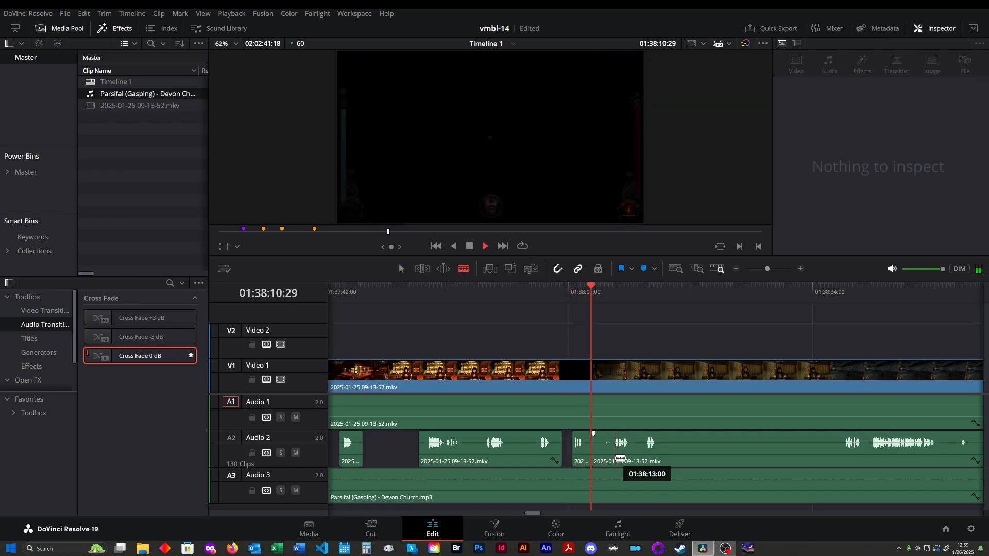
pyautogui.click(613, 459)
pyautogui.press('a')
pyautogui.click(604, 456)
pyautogui.press('BackSpace')
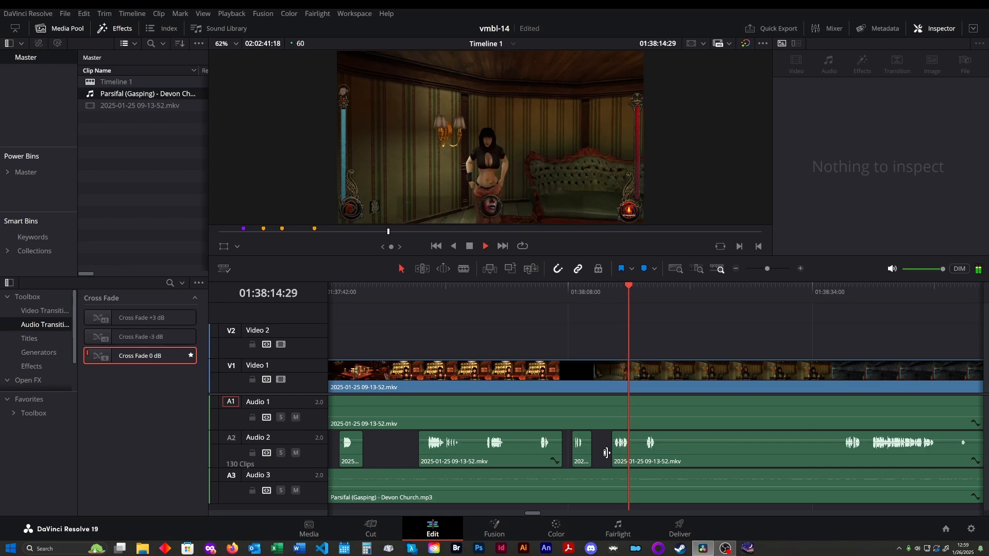
pyautogui.press('l')
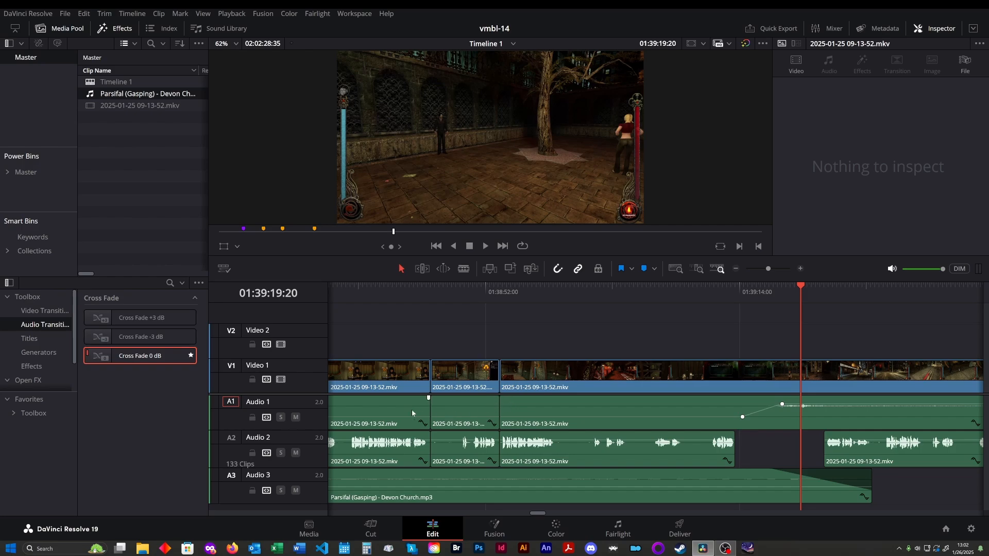
# - Inspect the volume settings of the Audio 1 clips between about 01:38:43 and 01:39:02
pyautogui.click(395, 418)
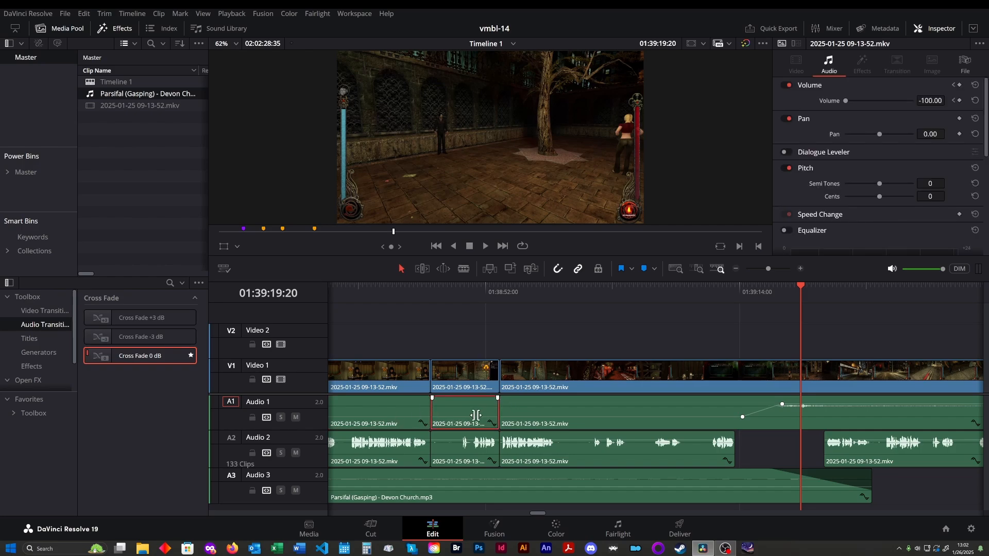
pyautogui.click(379, 418)
pyautogui.click(607, 418)
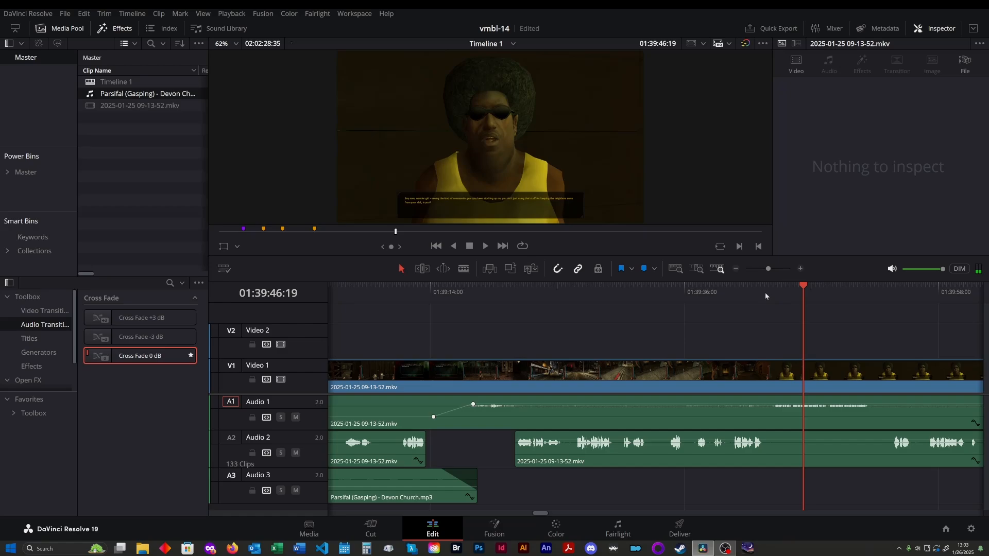
# - Play back the dialogue scene from 01:39:43:02 and stop at 01:39:52:12
pyautogui.click(765, 292)
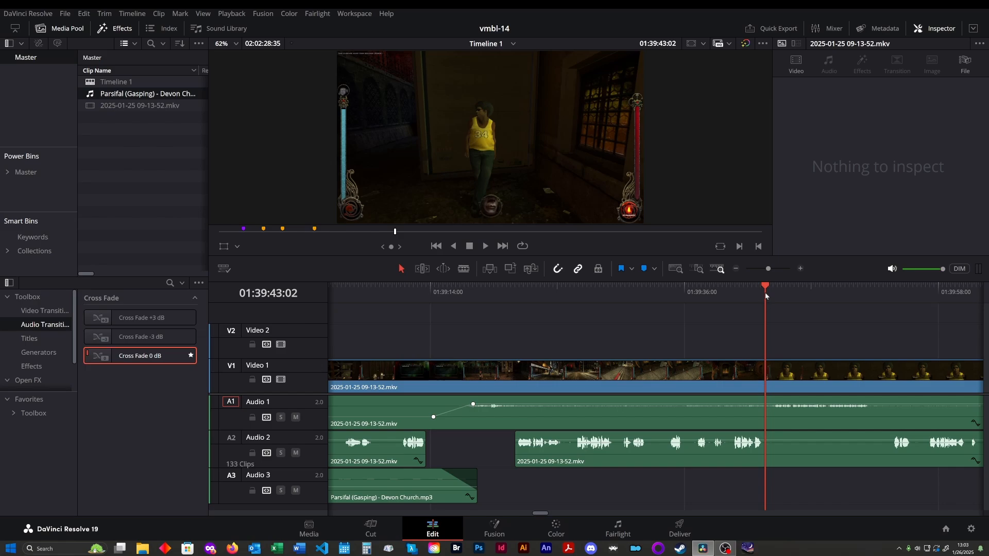
pyautogui.press('space')
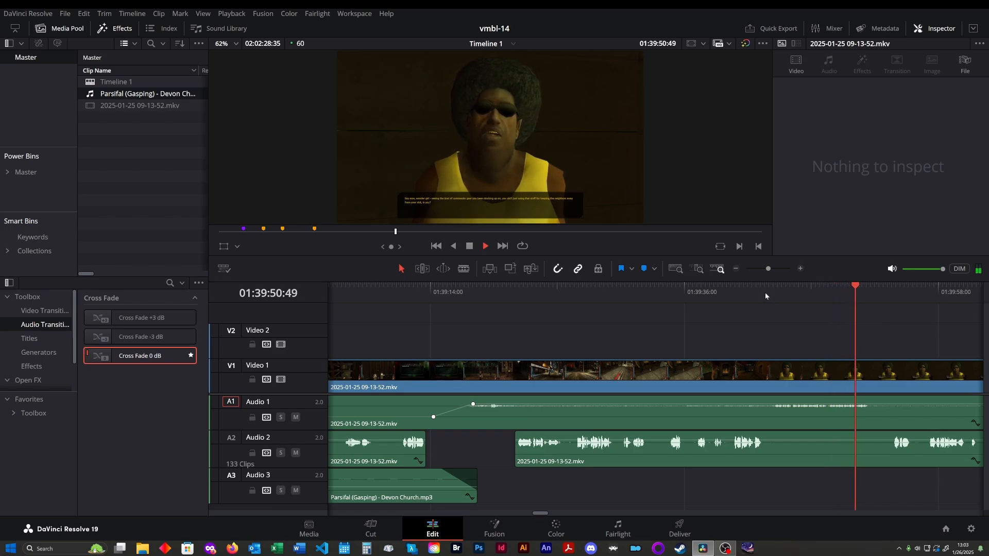
pyautogui.press('space')
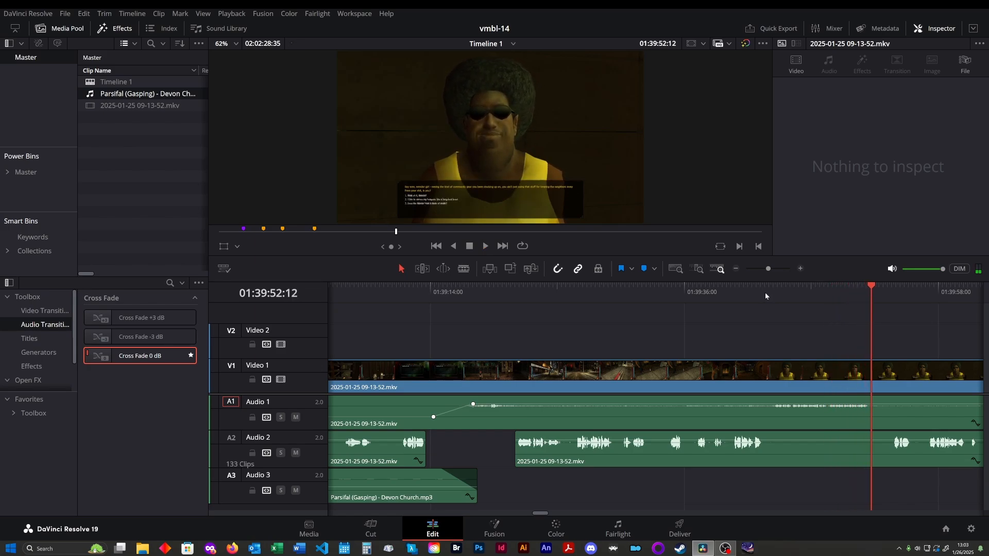
# - Cut out and delete the silent Audio 2 section from about 01:40:05 to 01:40:12
pyautogui.hscroll(5, 765, 292)
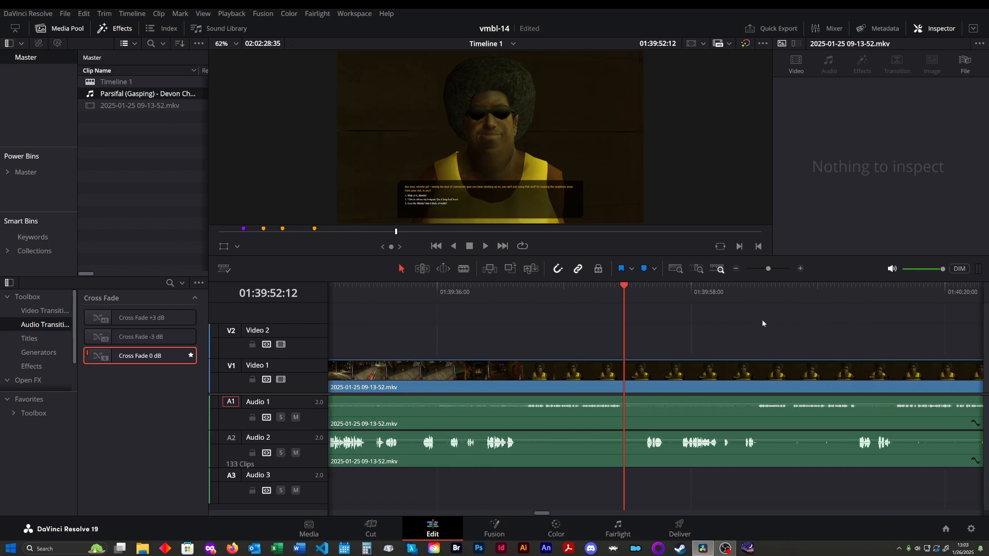
pyautogui.hscroll(3, 772, 322)
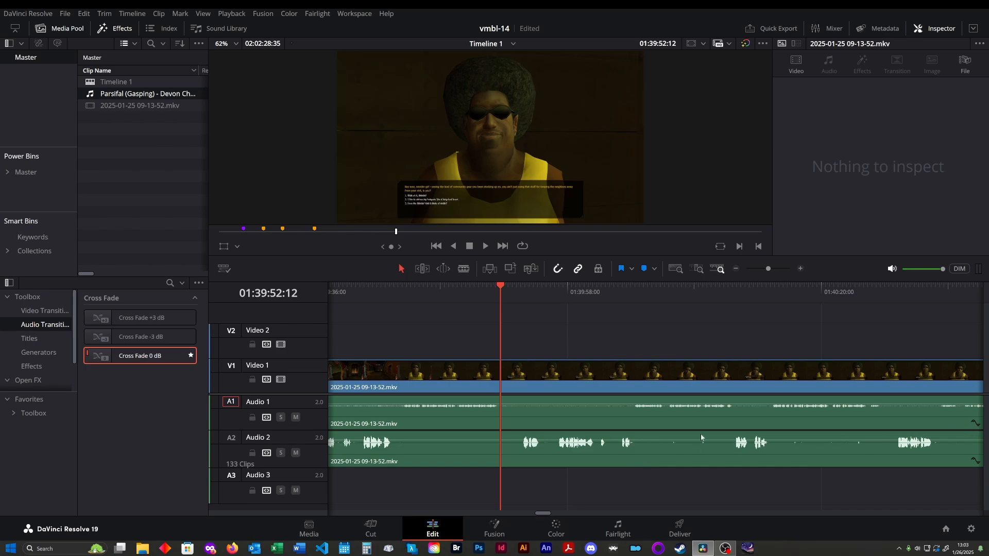
pyautogui.press('b')
pyautogui.click(651, 456)
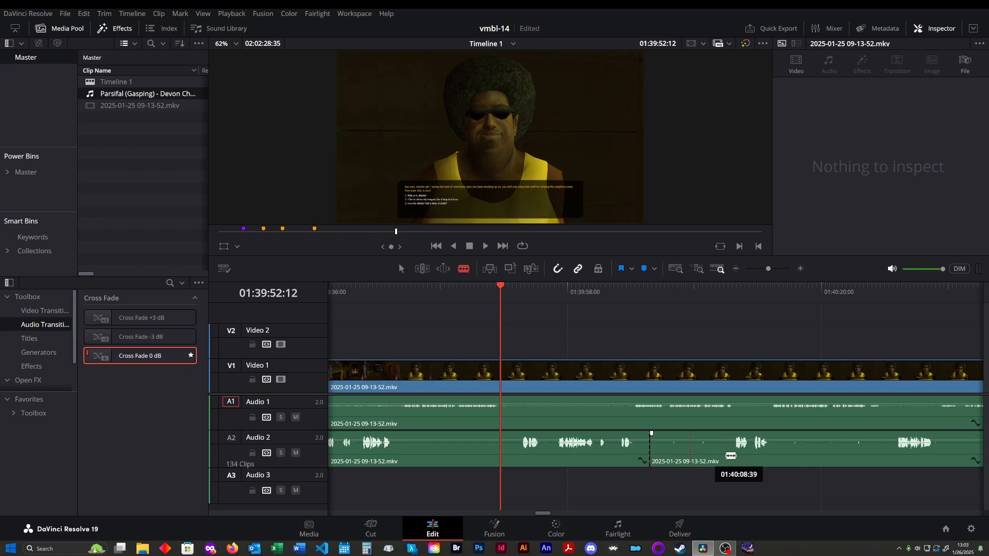
pyautogui.click(731, 456)
pyautogui.click(688, 453)
pyautogui.press('BackSpace')
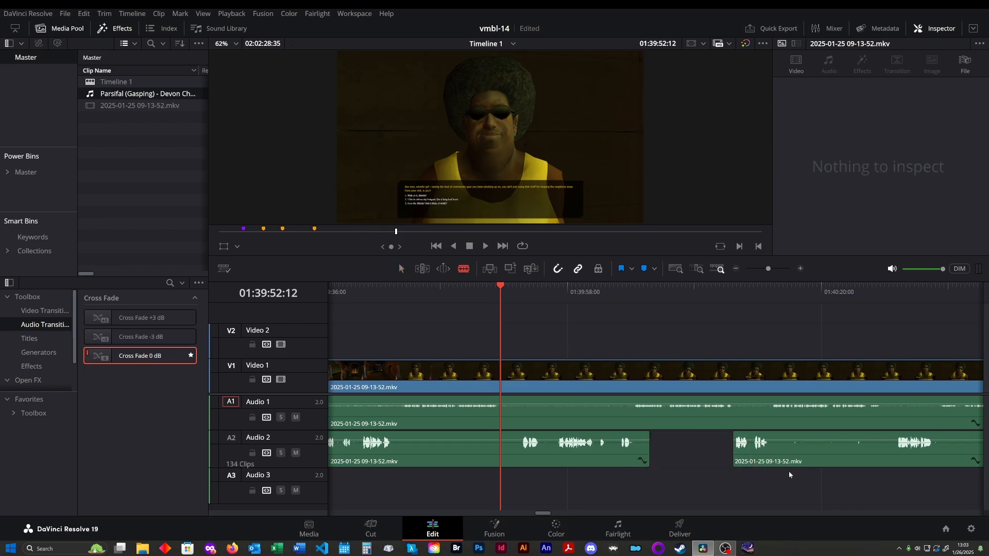
# - Cut out and delete the silent Audio 2 section from about 01:40:16 to 01:40:26
pyautogui.click(779, 457)
pyautogui.click(891, 457)
pyautogui.click(842, 462)
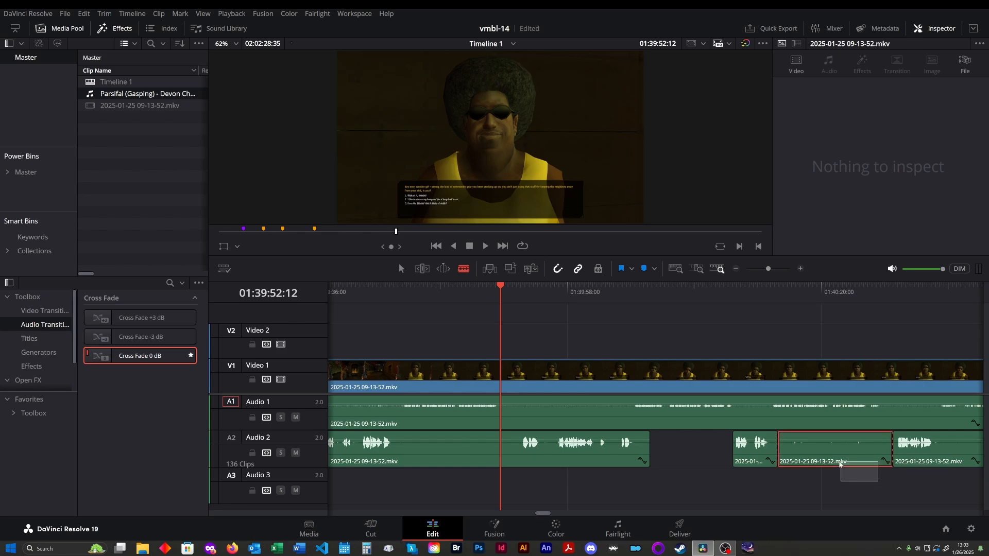
pyautogui.press('BackSpace')
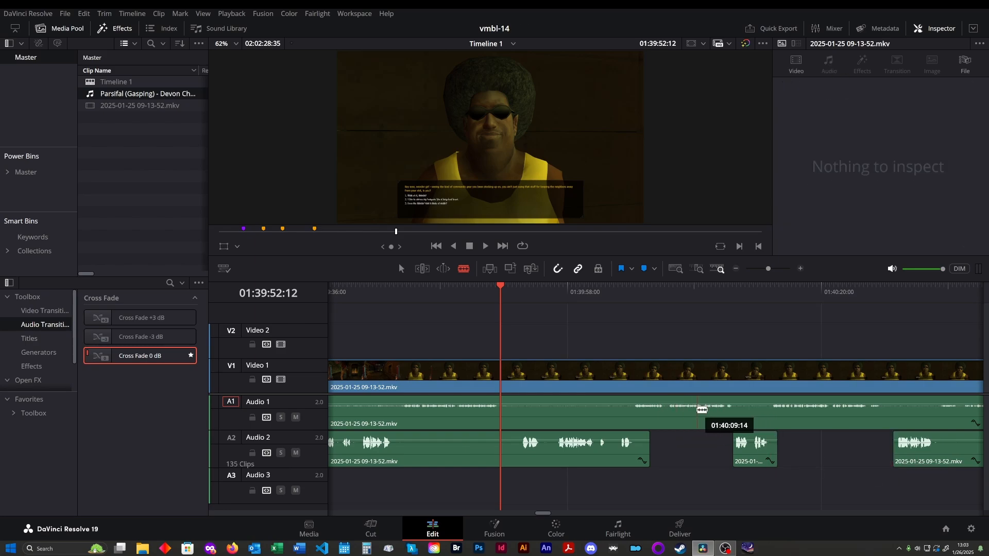
# - Play the dialogue from about 01:39:58, skipping ahead and using double speed, and stop near 01:40:31
pyautogui.click(739, 294)
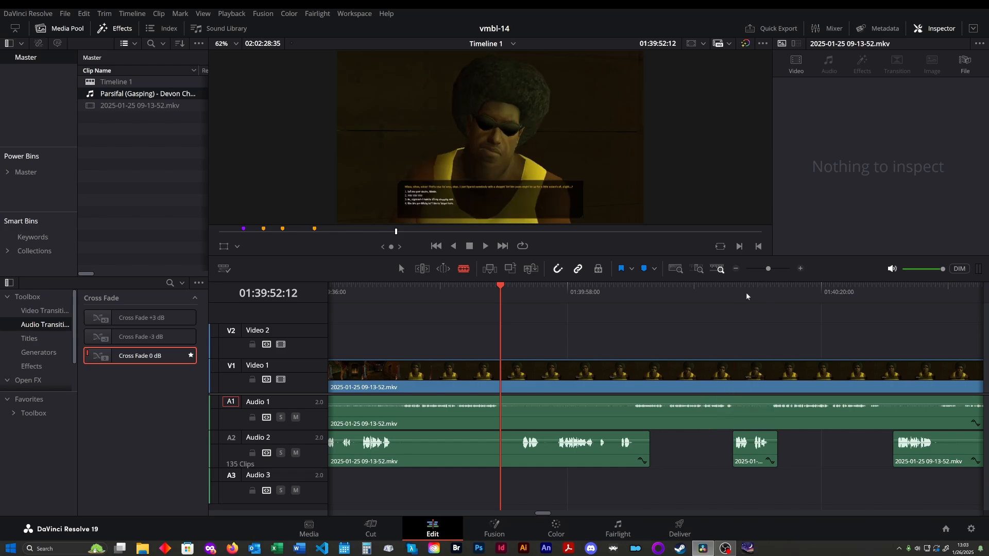
pyautogui.press('space')
pyautogui.click(572, 294)
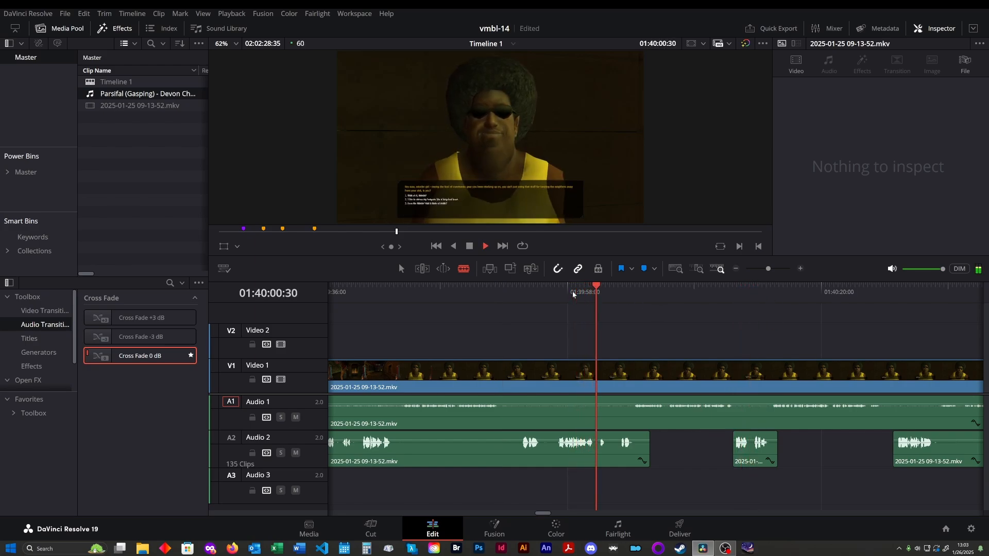
pyautogui.press('l')
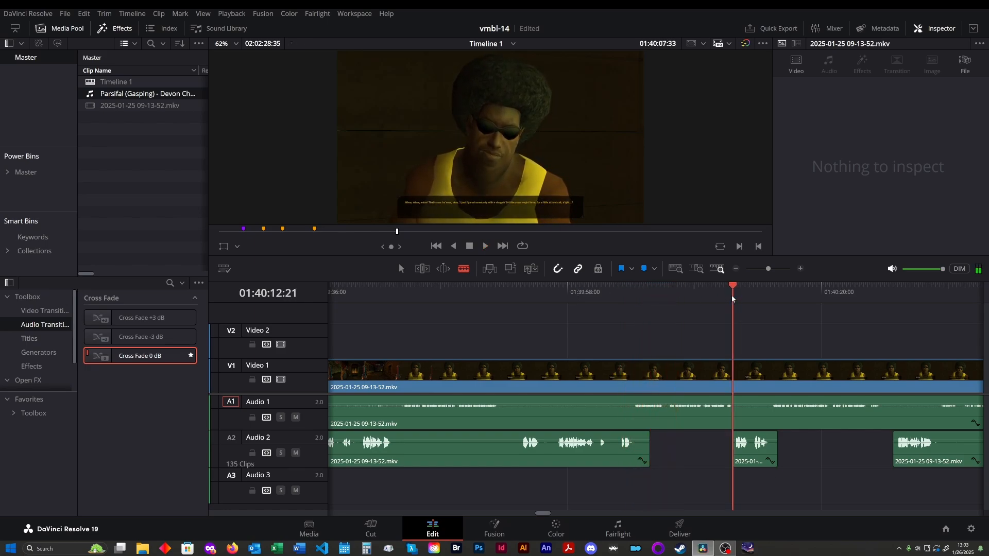
pyautogui.click(770, 298)
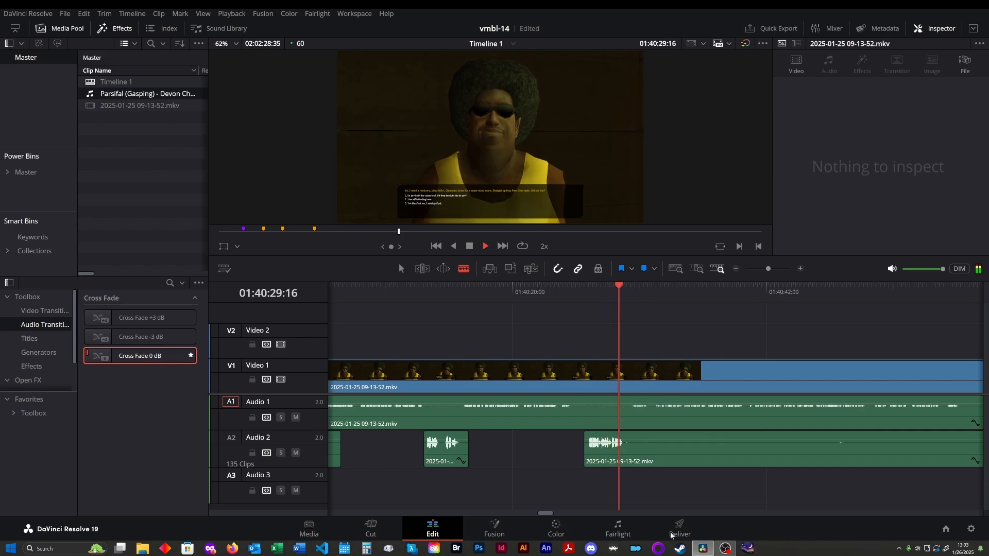
pyautogui.press('space')
# - Cut out and delete the long silent Audio 2 section from about 01:40:31 to 01:41:02
pyautogui.click(639, 457)
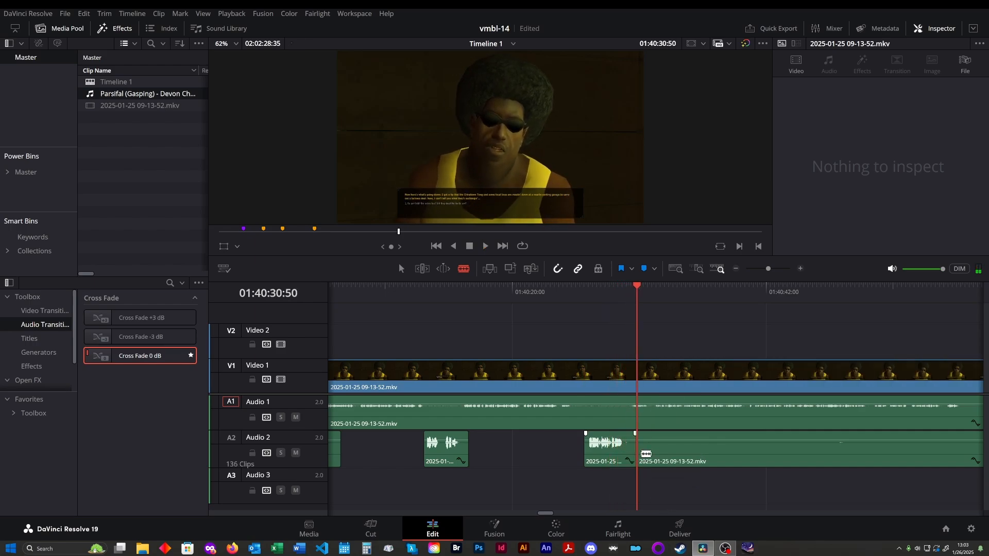
pyautogui.hscroll(-3, 670, 459)
pyautogui.click(875, 456)
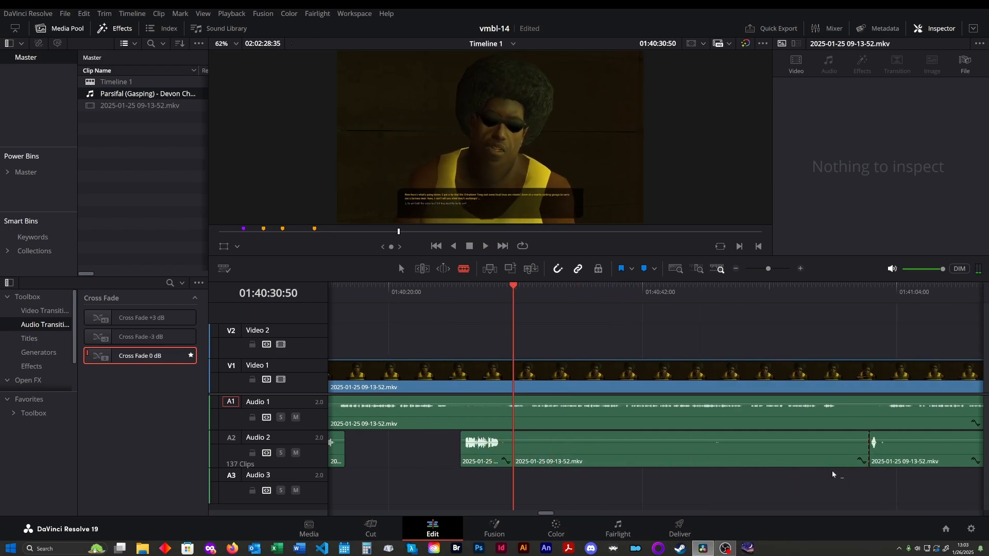
pyautogui.click(822, 457)
pyautogui.press('Delete')
# - Play from 01:40:56:35, and cut out and ripple-delete the Video 1 and Audio 1 section from about 01:41:00 to 01:41:02
pyautogui.click(811, 291)
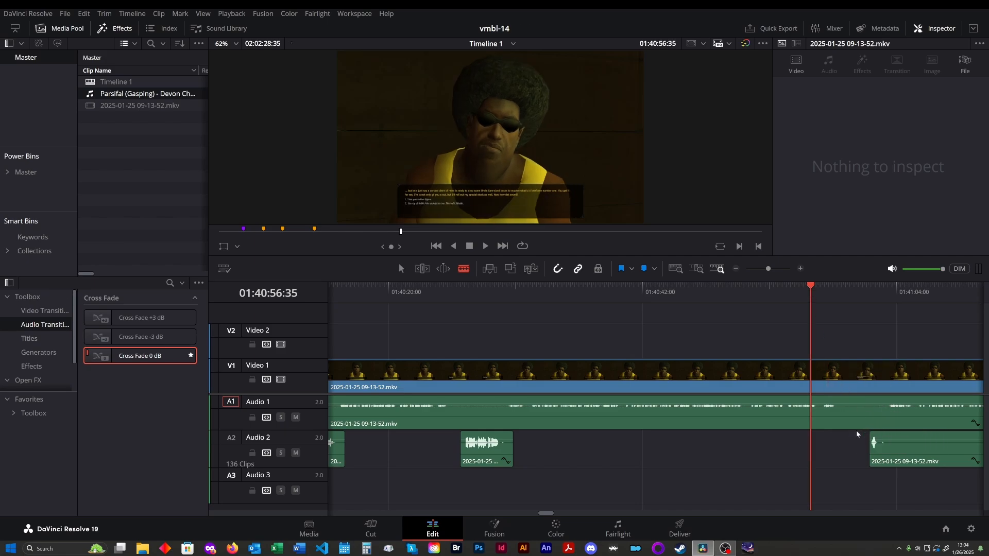
pyautogui.press('space')
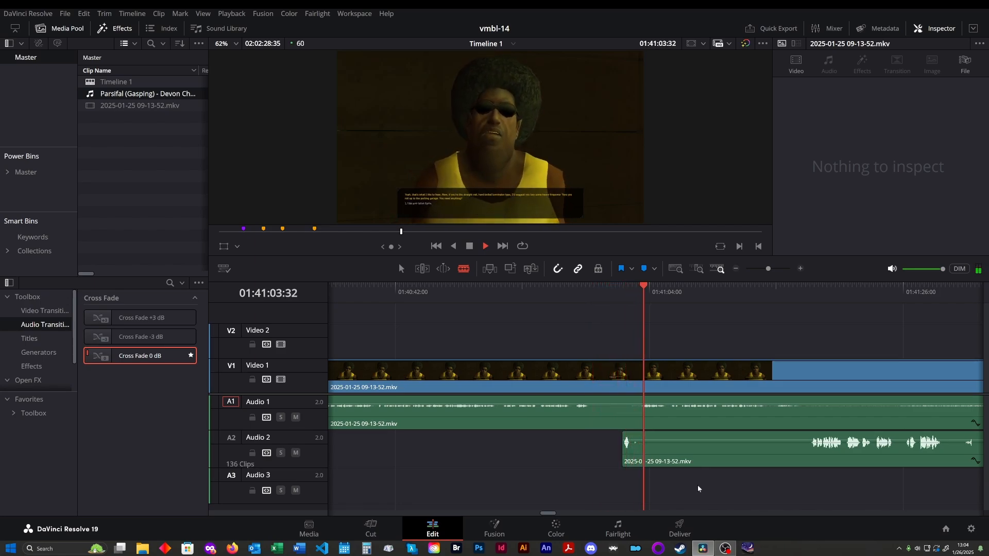
pyautogui.press('space')
pyautogui.click(601, 424)
pyautogui.click(621, 428)
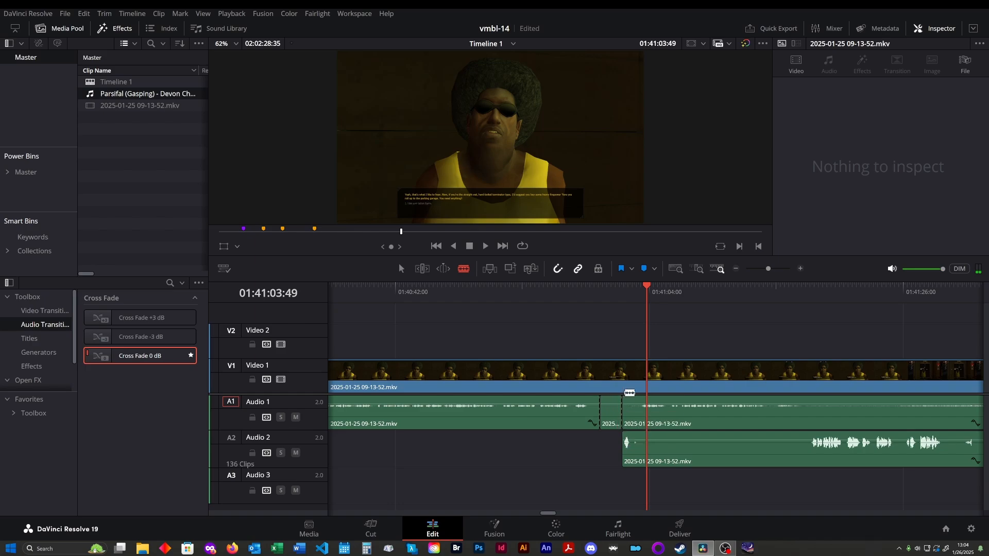
pyautogui.click(621, 388)
pyautogui.click(600, 387)
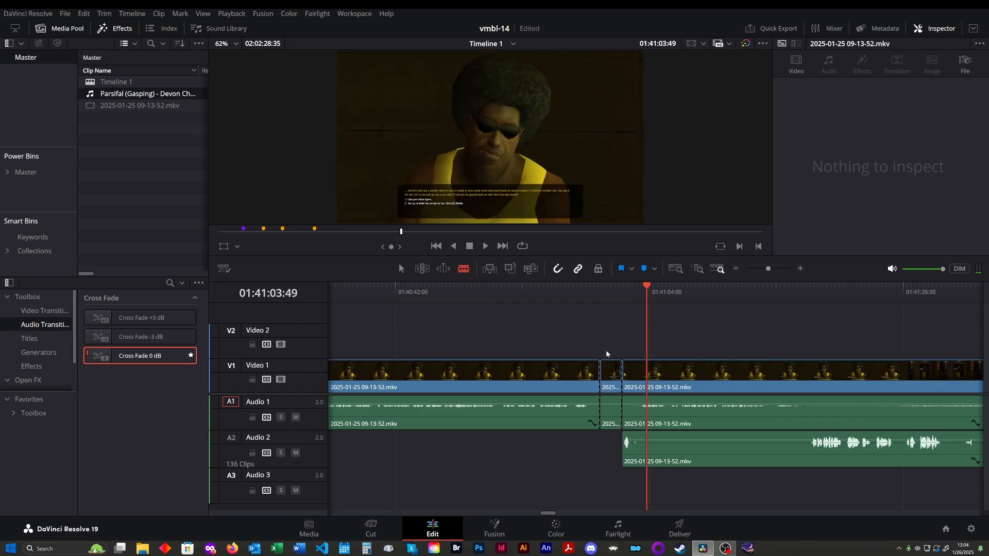
pyautogui.click(615, 405)
pyautogui.press('Delete')
# - Play across the cut near 01:41:00 and continue at double speed through the trading screen to 01:41:30:58
pyautogui.click(573, 288)
pyautogui.press('space')
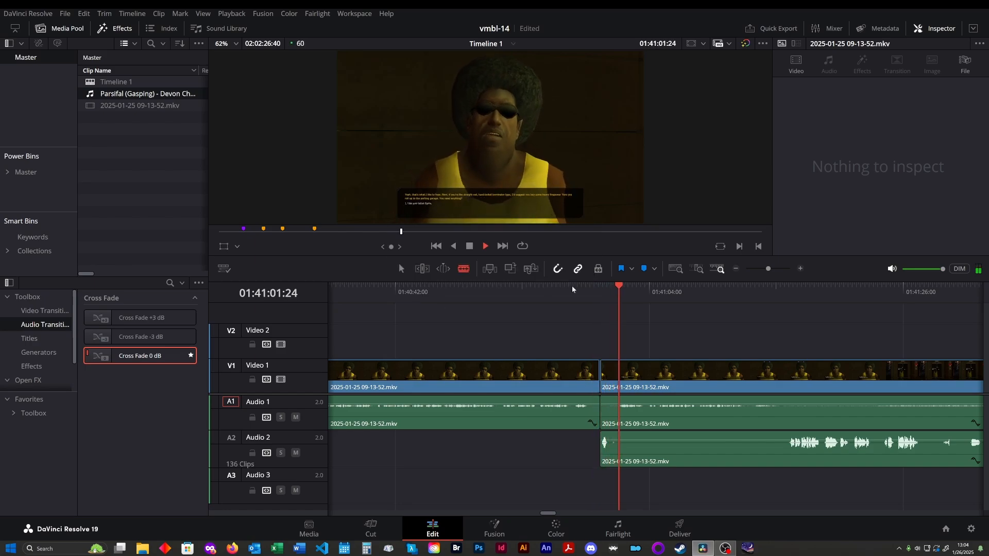
pyautogui.press('l')
pyautogui.click(771, 294)
pyautogui.hscroll(2, 554, 345)
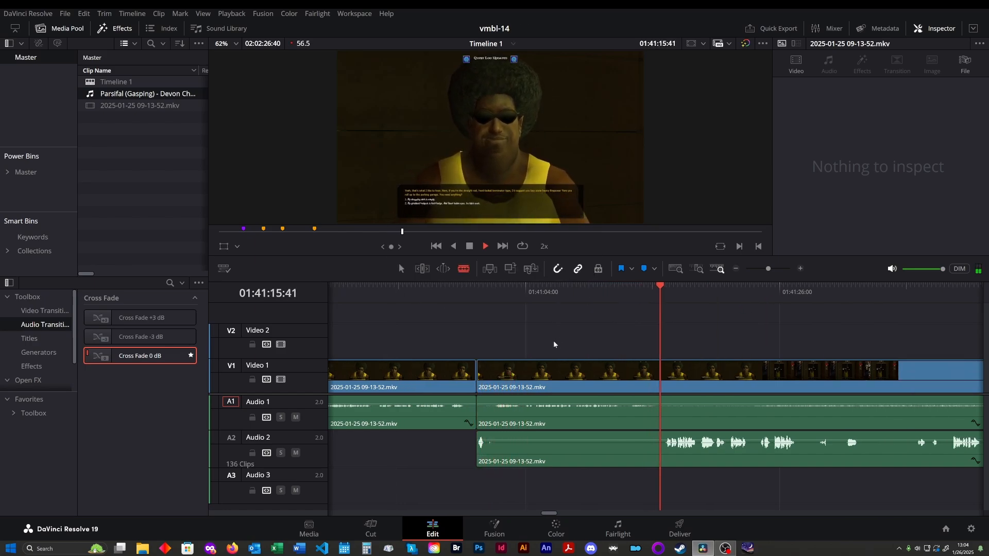
pyautogui.hscroll(2, 553, 345)
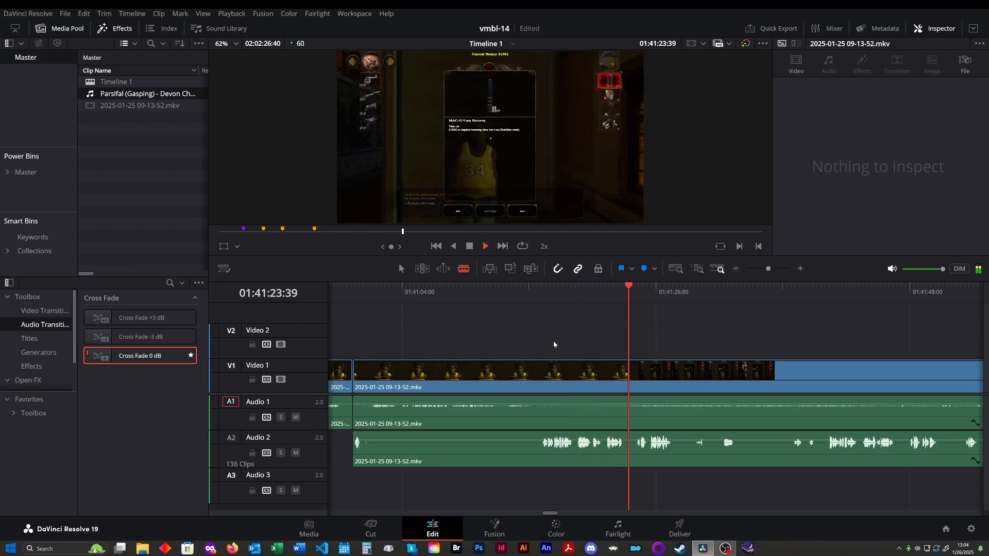
pyautogui.press('k')
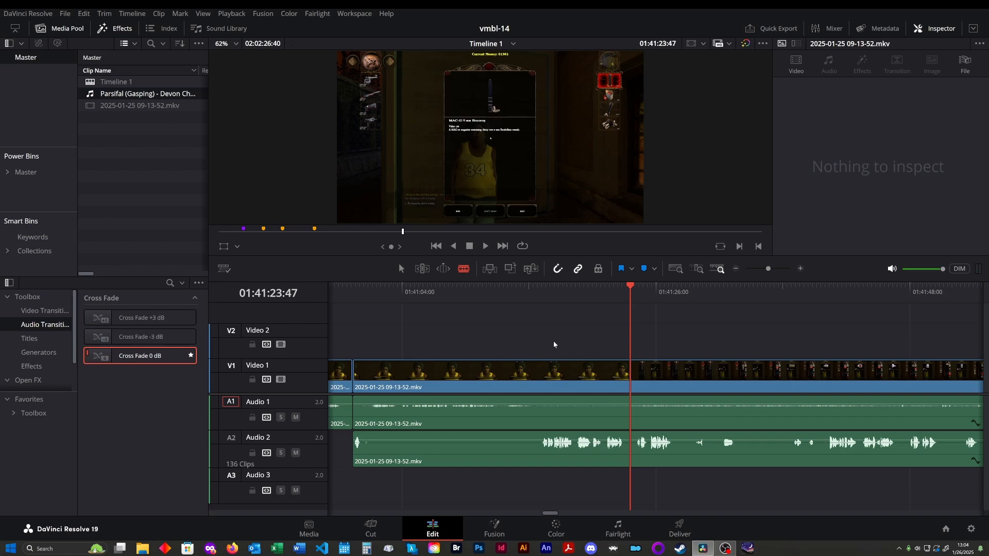
pyautogui.press('l')
pyautogui.press('l')
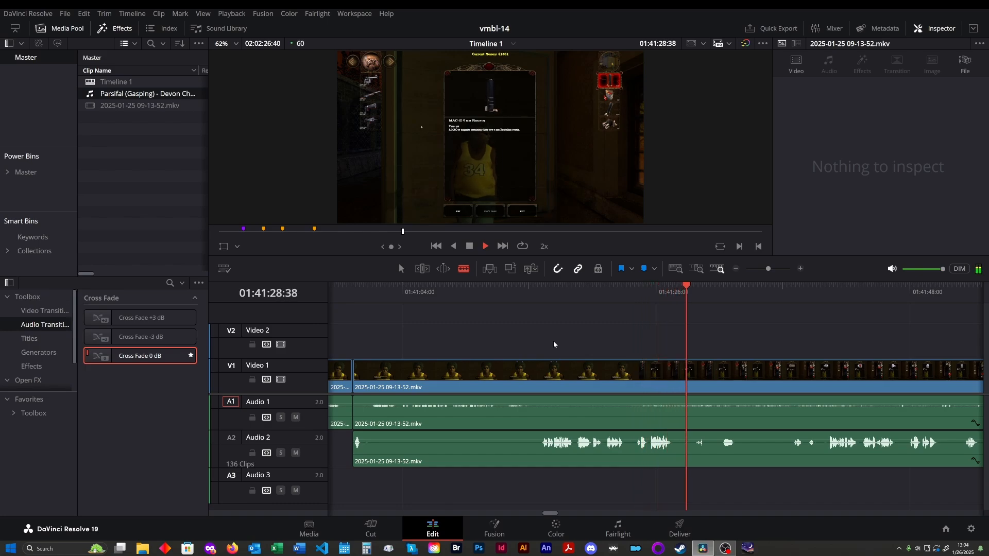
pyautogui.press('k')
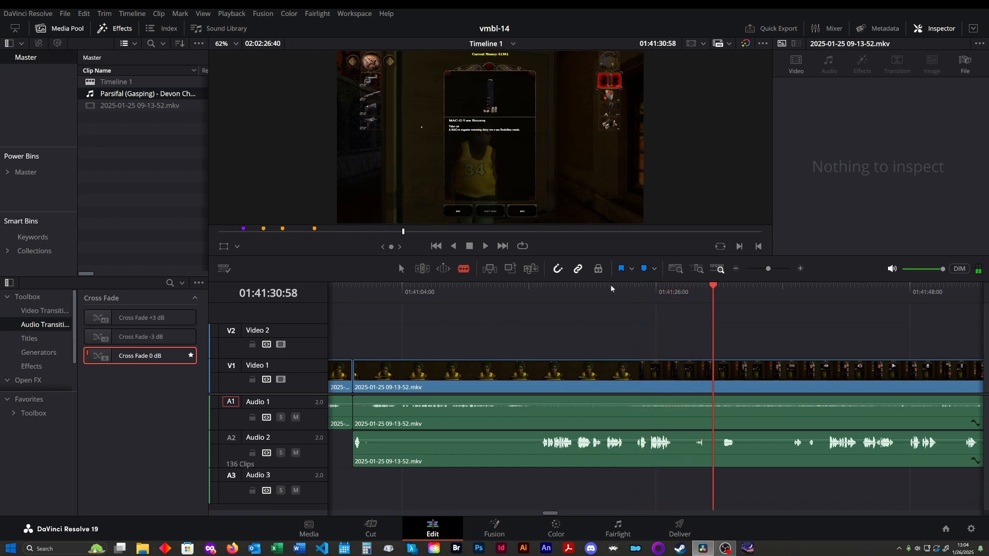
# - Replay the trading screen from 01:41:22:06, and split the video and audio at about 01:41:24 and 01:41:28
pyautogui.click(612, 288)
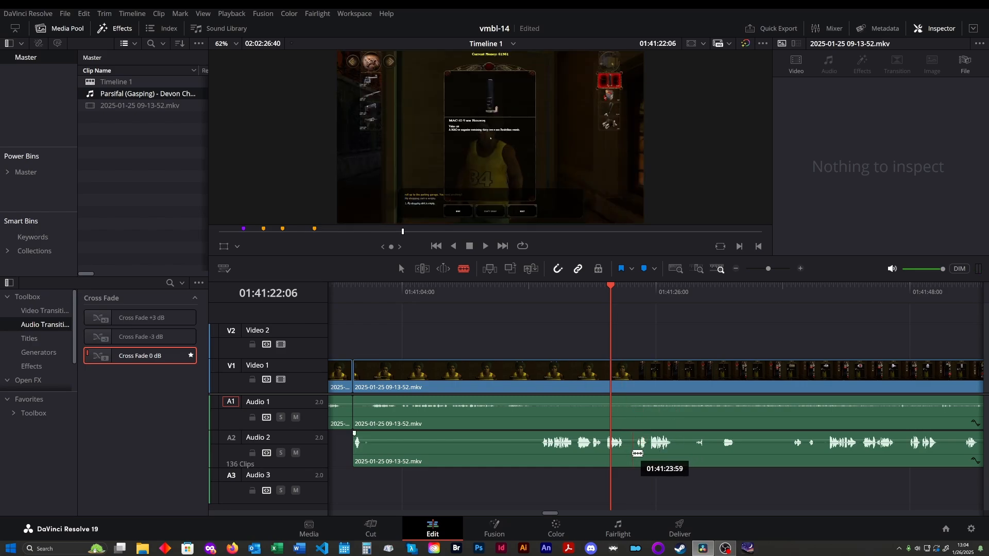
pyautogui.press('space')
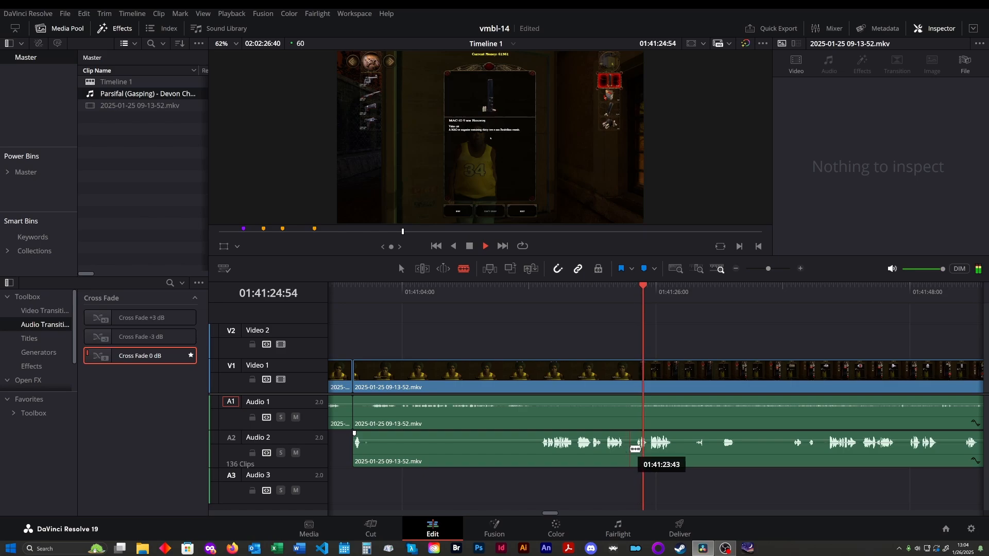
pyautogui.click(630, 424)
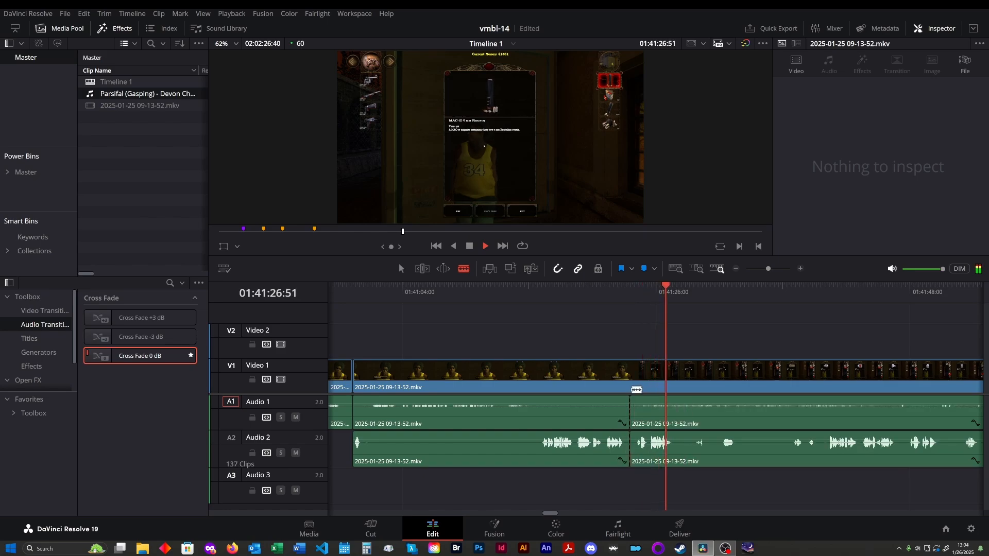
pyautogui.click(637, 390)
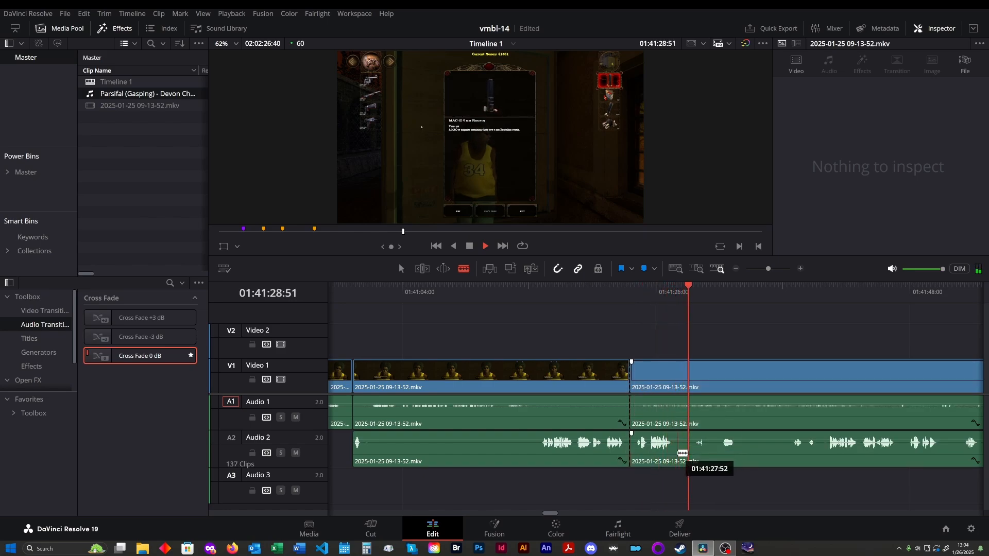
pyautogui.click(677, 453)
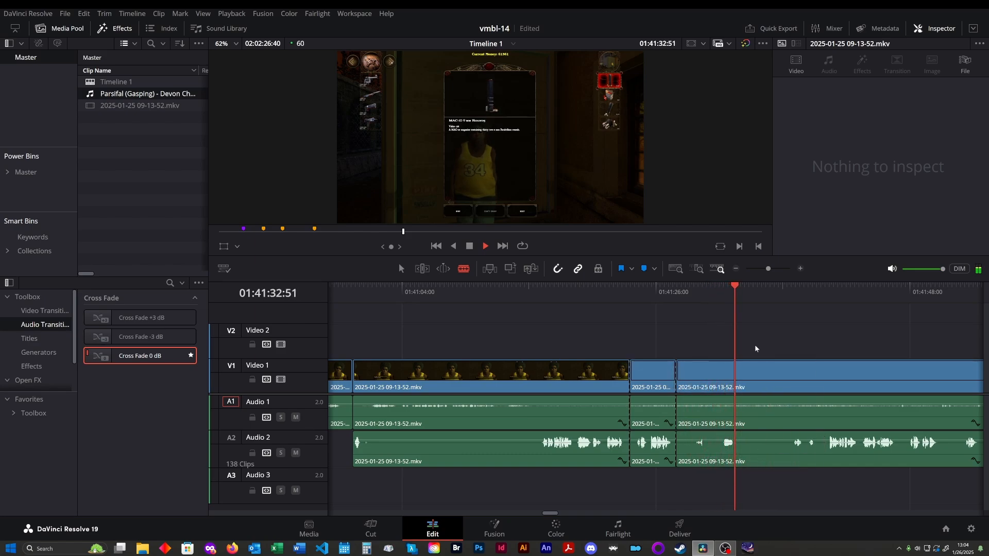
# - Play the trading screen from 01:41:37:30, and split the video and both audio tracks at about 01:41:37
pyautogui.moveTo(743, 302); pyautogui.dragTo(780, 302)
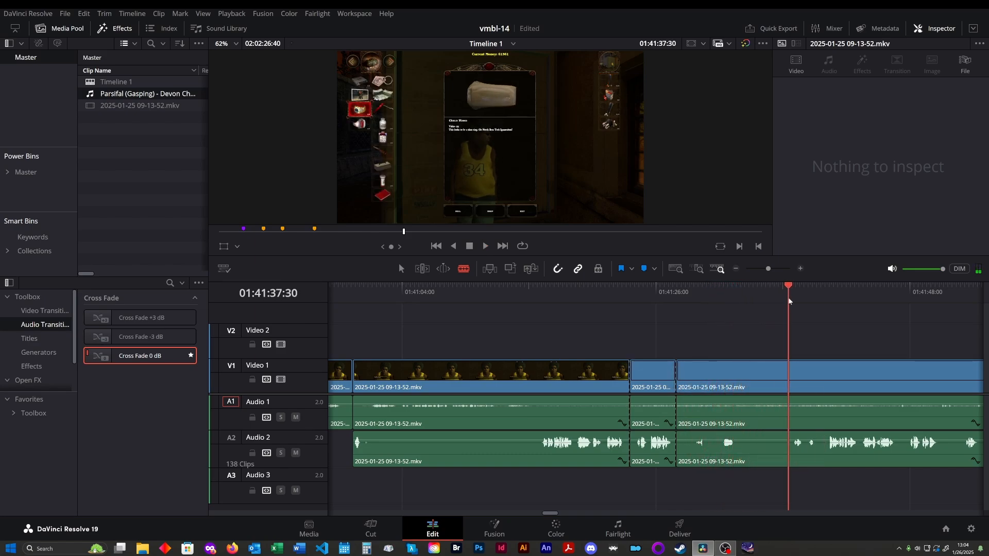
pyautogui.press('space')
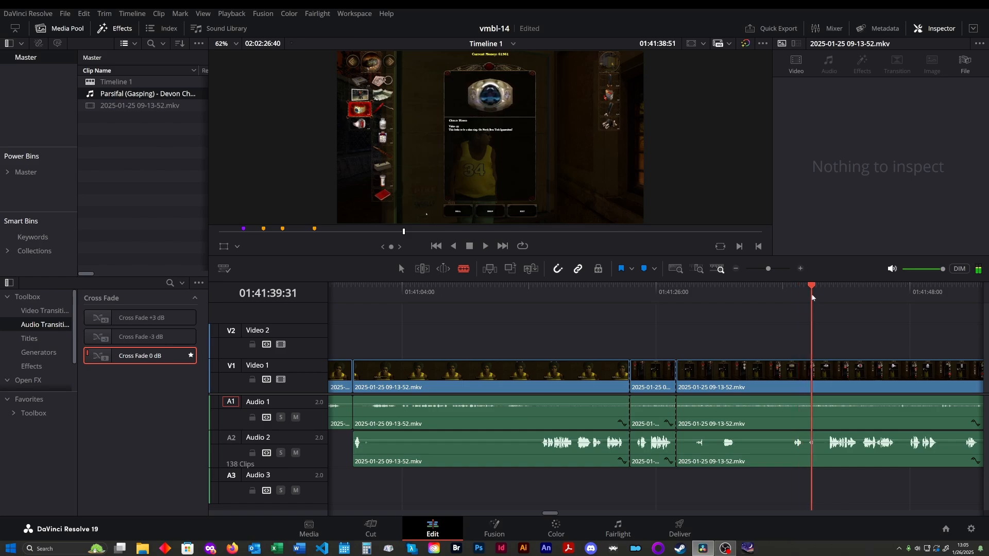
pyautogui.click(797, 298)
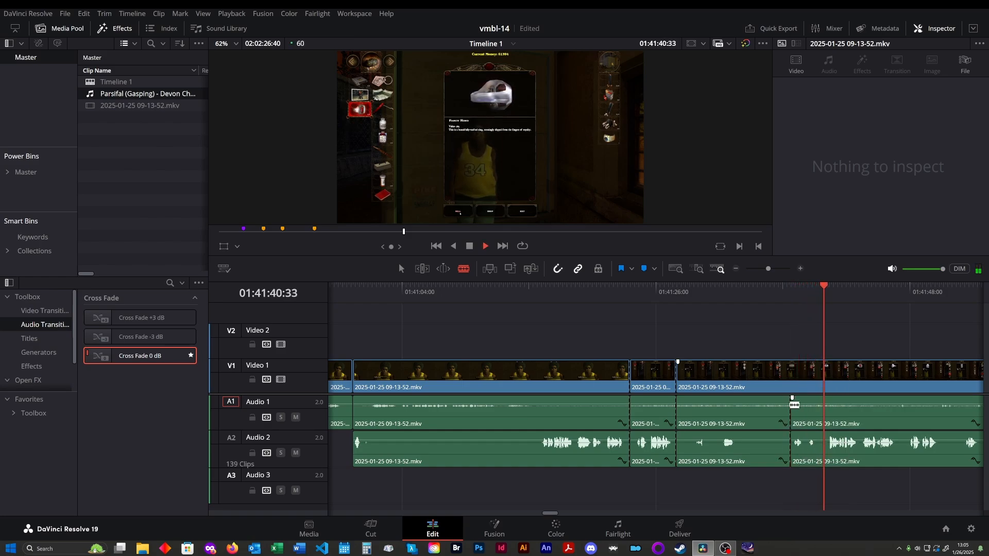
pyautogui.click(791, 384)
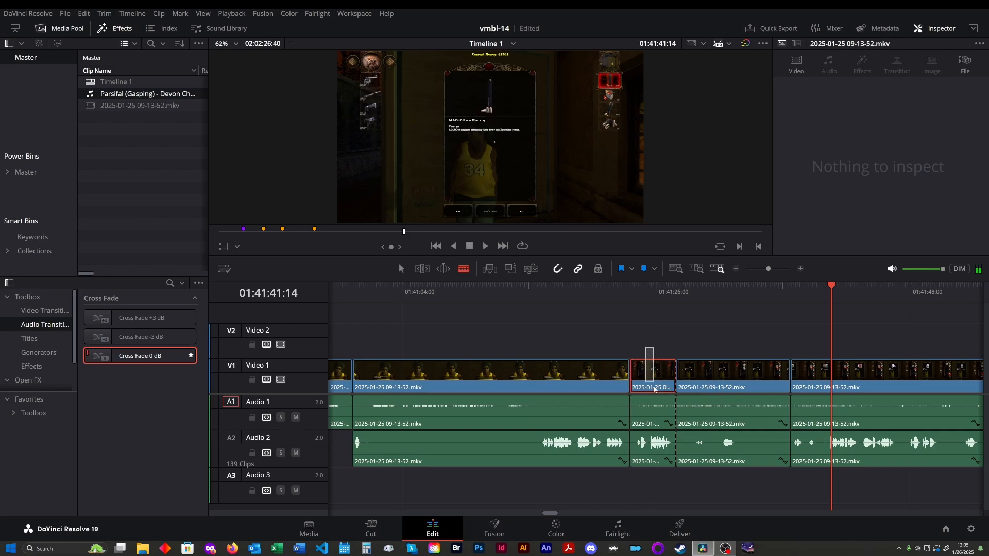
# - Replay the short clip near 01:41:26, ripple-delete its opening from about 01:41:24 to 01:41:25, and add Cross Fade 0 dB to Audio 1 there
pyautogui.click(659, 390)
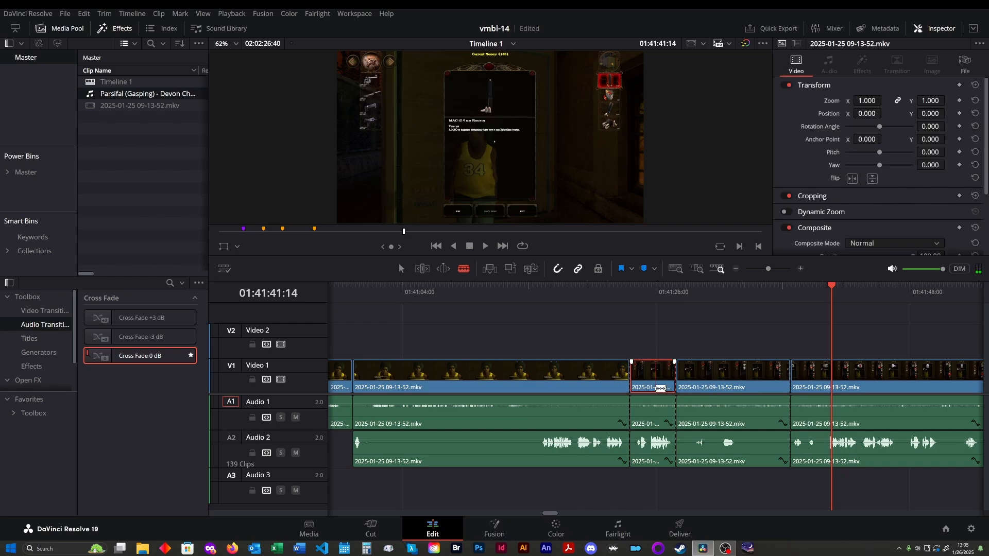
pyautogui.click(643, 295)
pyautogui.press('space')
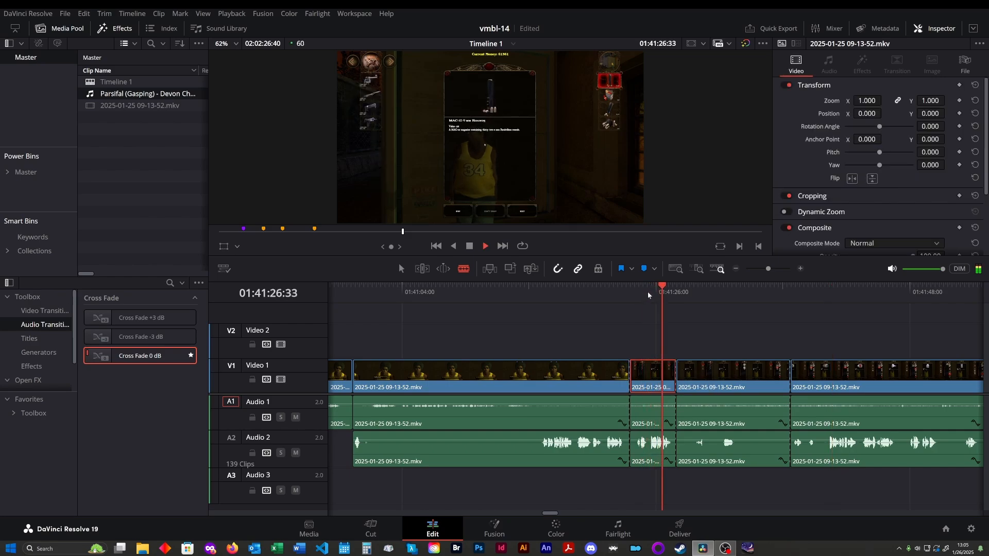
pyautogui.press('space')
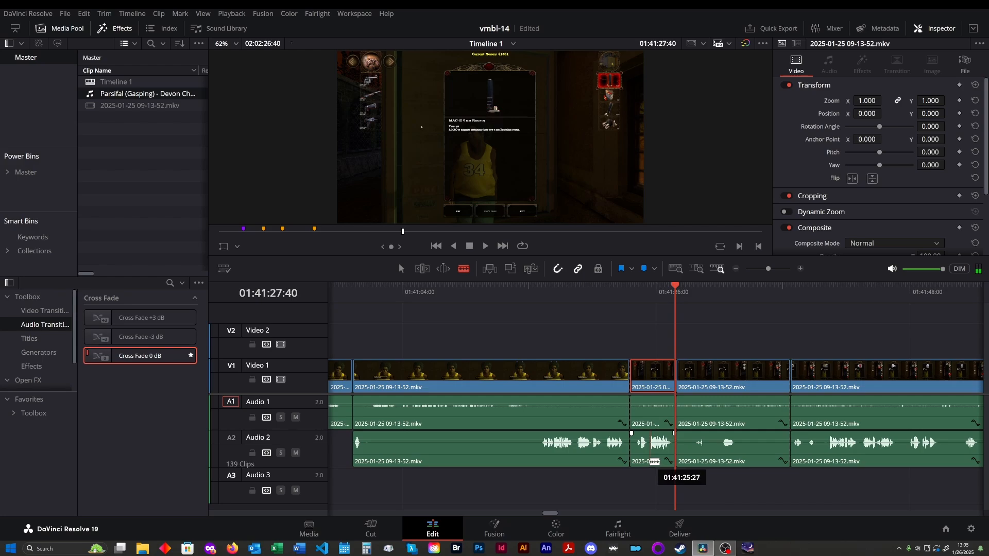
pyautogui.click(649, 384)
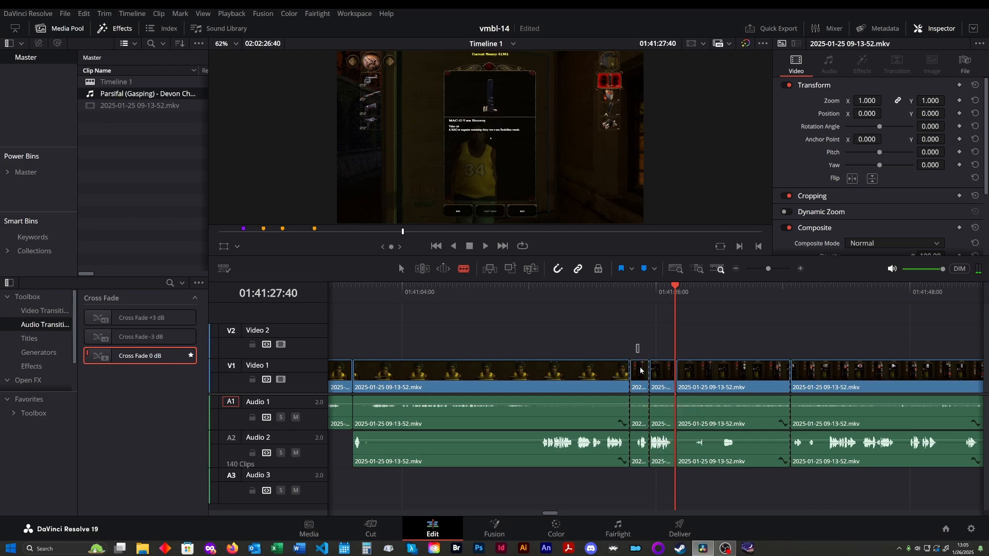
pyautogui.press('Delete')
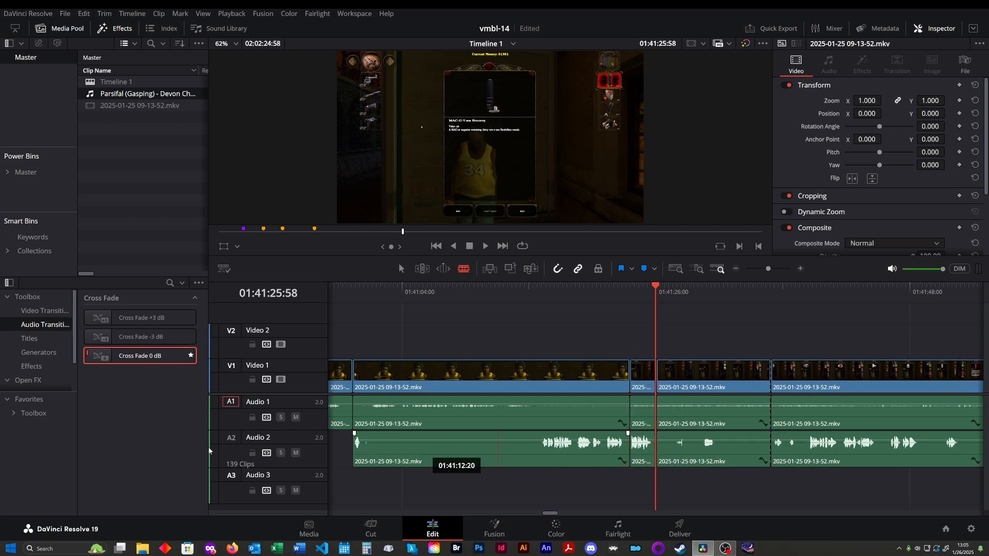
pyautogui.moveTo(107, 363); pyautogui.dragTo(630, 407)
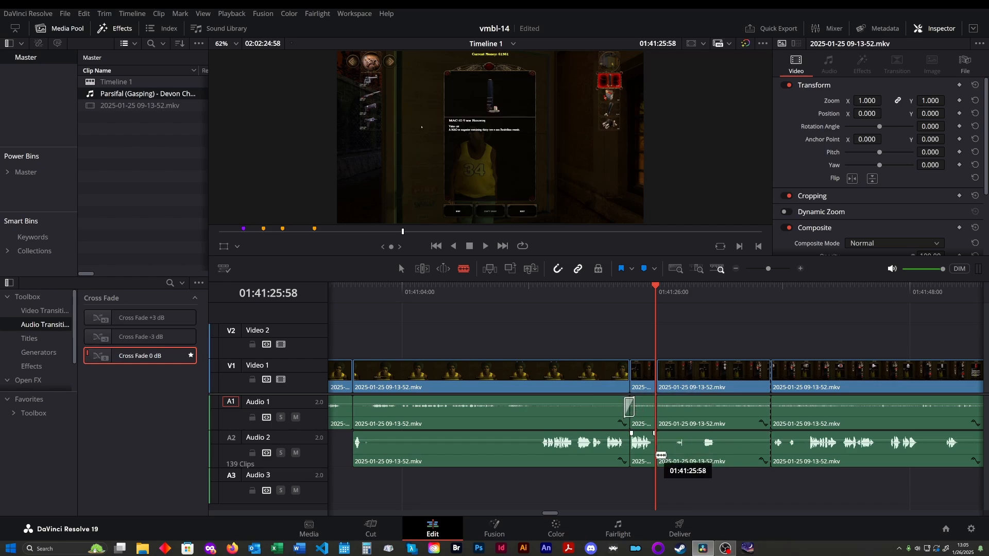
# - Ripple-delete the section from about 01:41:26 to 01:41:36, cross-fade Audio 1 at the join with Cross Fade 0 dB, and play across it
pyautogui.moveTo(655, 302); pyautogui.dragTo(748, 305)
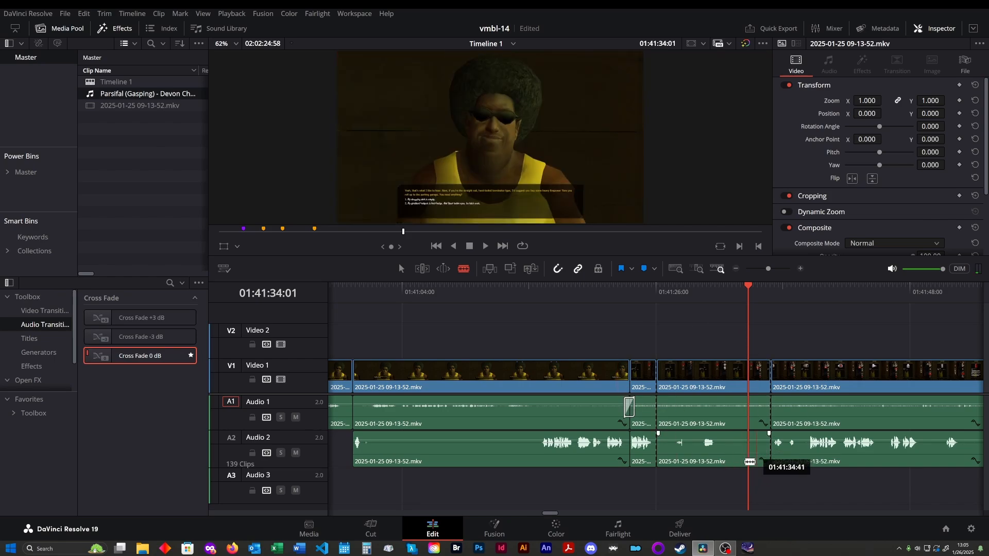
pyautogui.click(722, 443)
pyautogui.press('Delete')
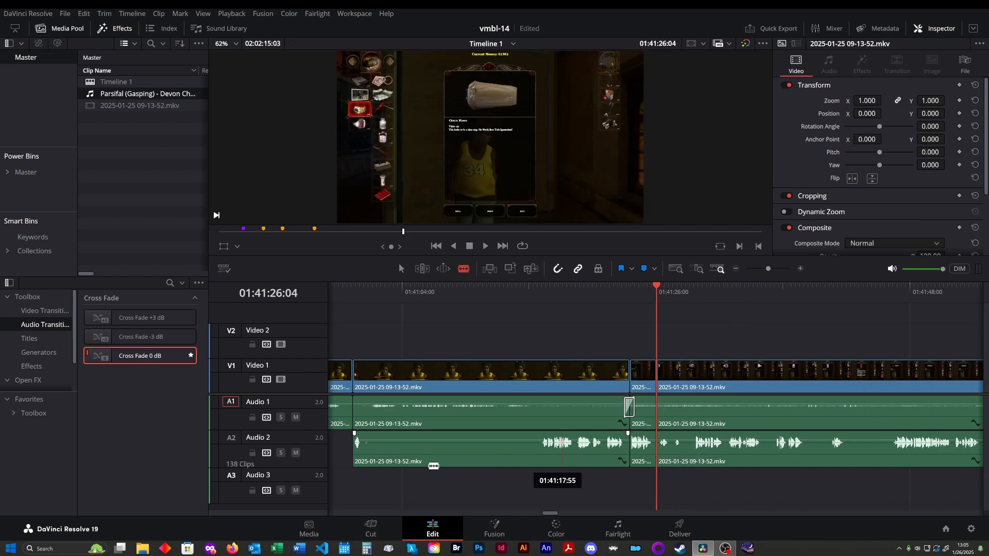
pyautogui.moveTo(128, 361); pyautogui.dragTo(664, 411)
pyautogui.click(608, 296)
pyautogui.press('space')
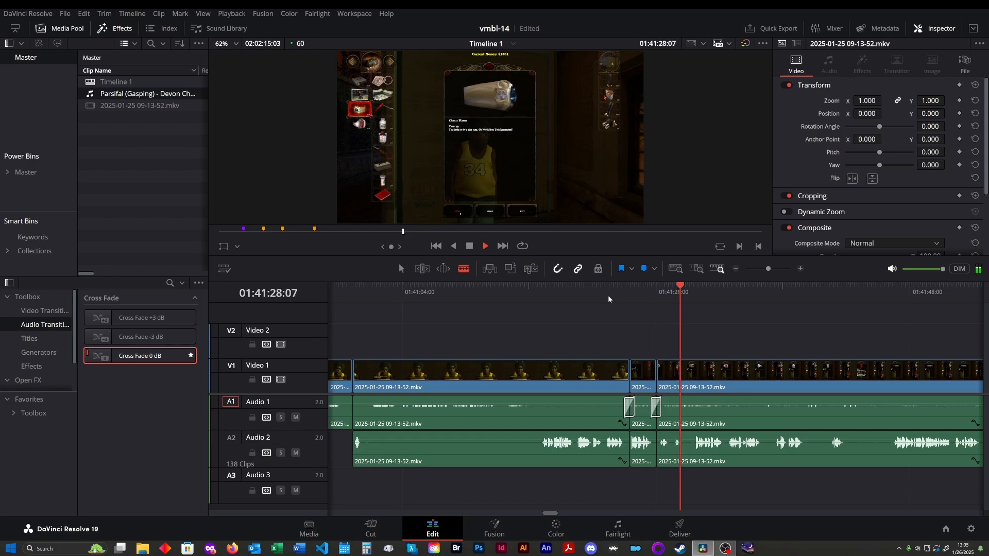
pyautogui.press('space')
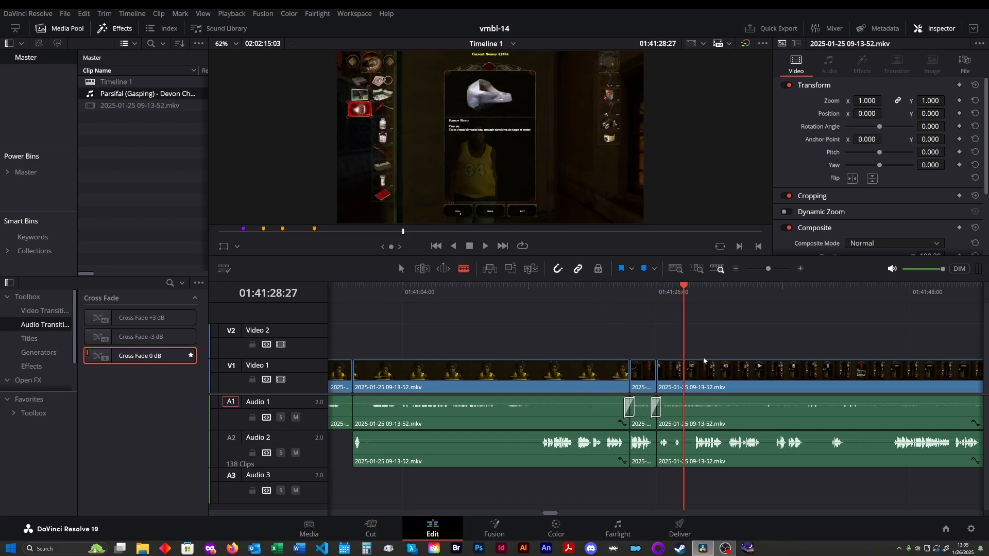
# - Play at double speed to 01:41:39, and cut out and ripple-delete the section from about 01:41:35 to 01:41:37 on all tracks
pyautogui.press('l')
pyautogui.press('l')
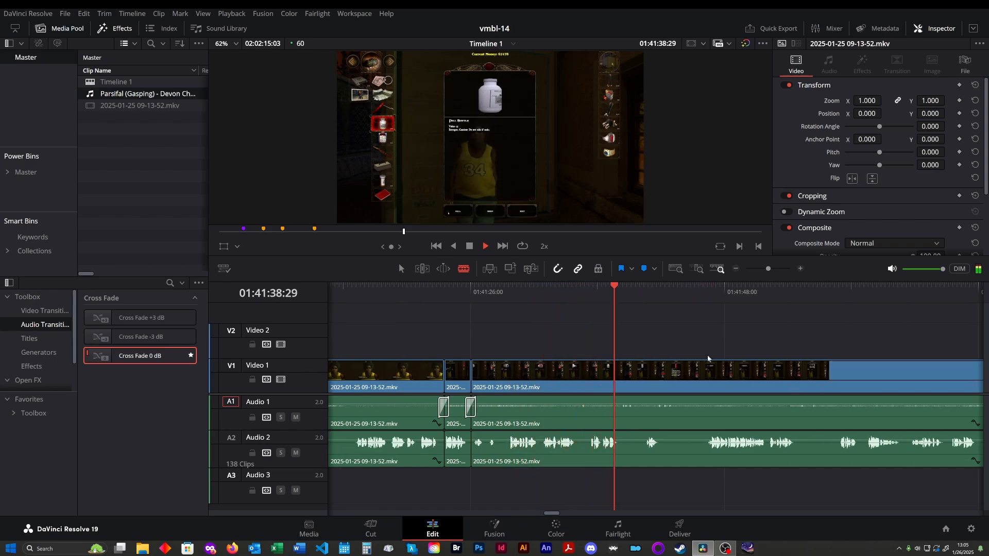
pyautogui.press('k')
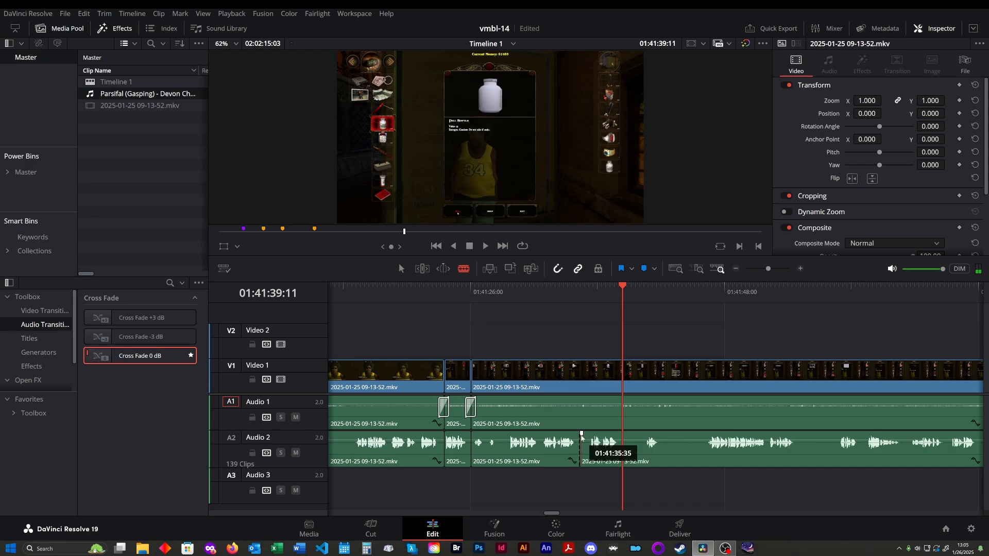
pyautogui.click(577, 386)
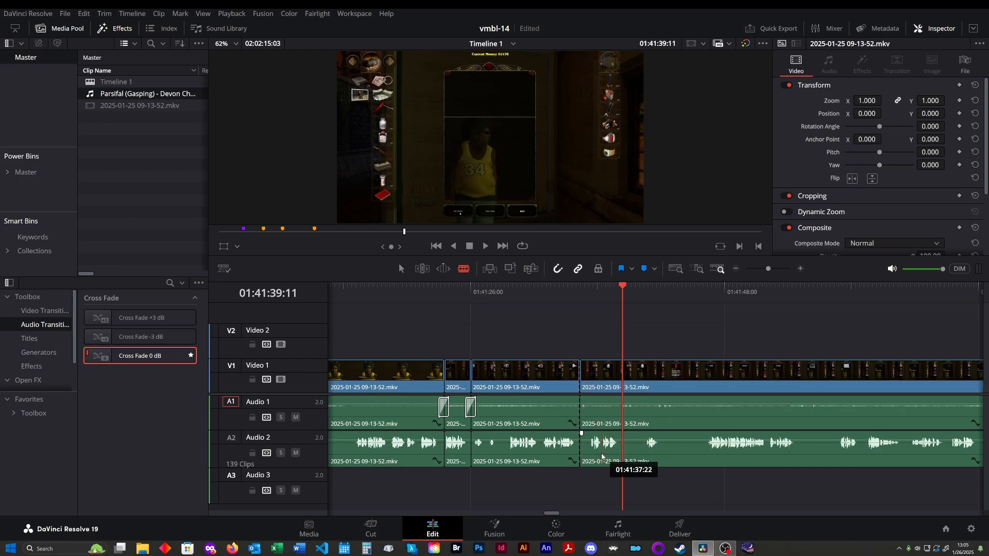
pyautogui.click(601, 389)
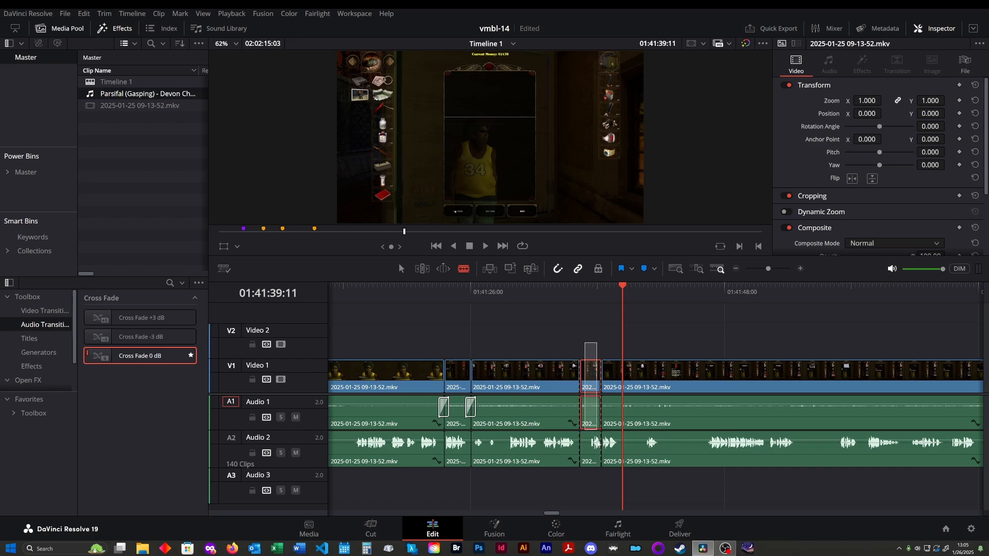
pyautogui.press('Delete')
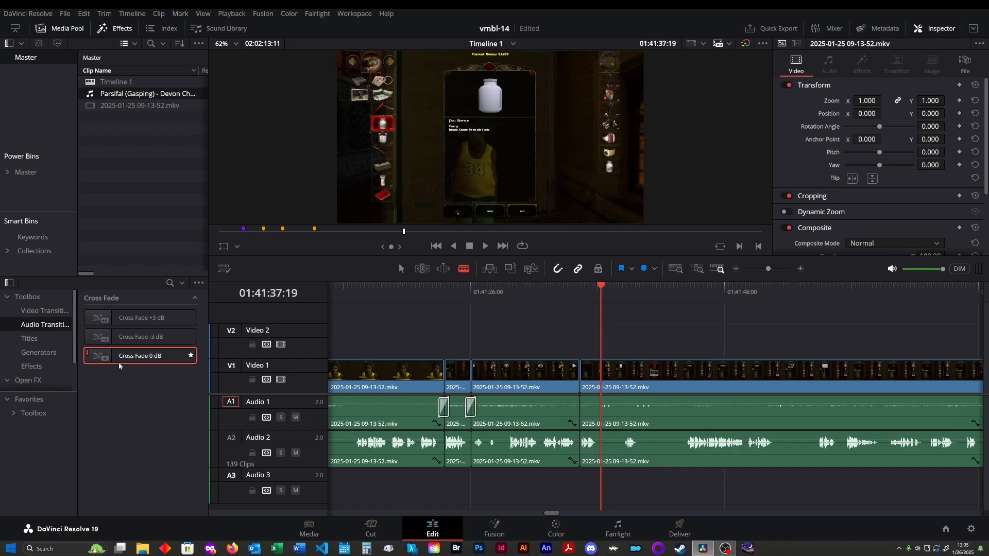
# - Add Cross Fade 0 dB to the Audio 1 cut near 01:41:35 and play across it from 01:41:33:43
pyautogui.moveTo(119, 365); pyautogui.dragTo(578, 409)
pyautogui.click(560, 286)
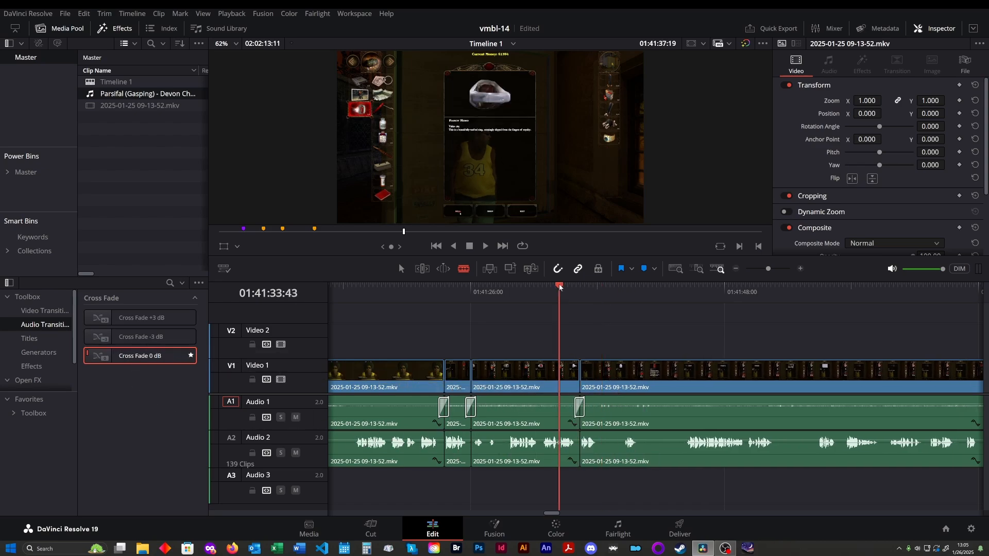
pyautogui.press('space')
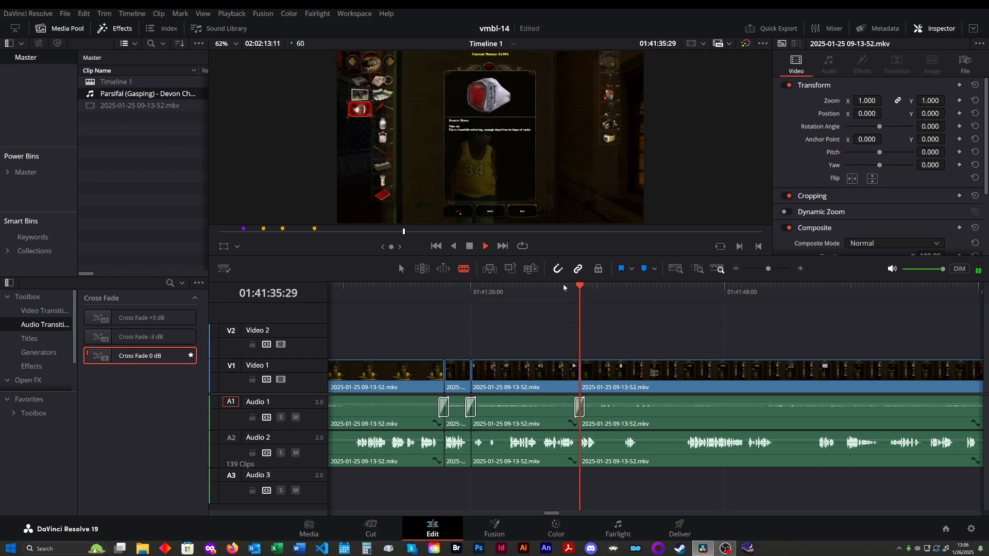
# - Skip ahead through playback to 01:41:47:06, and cut out and ripple-delete the section from about 01:41:41 to 01:41:44
pyautogui.click(618, 289)
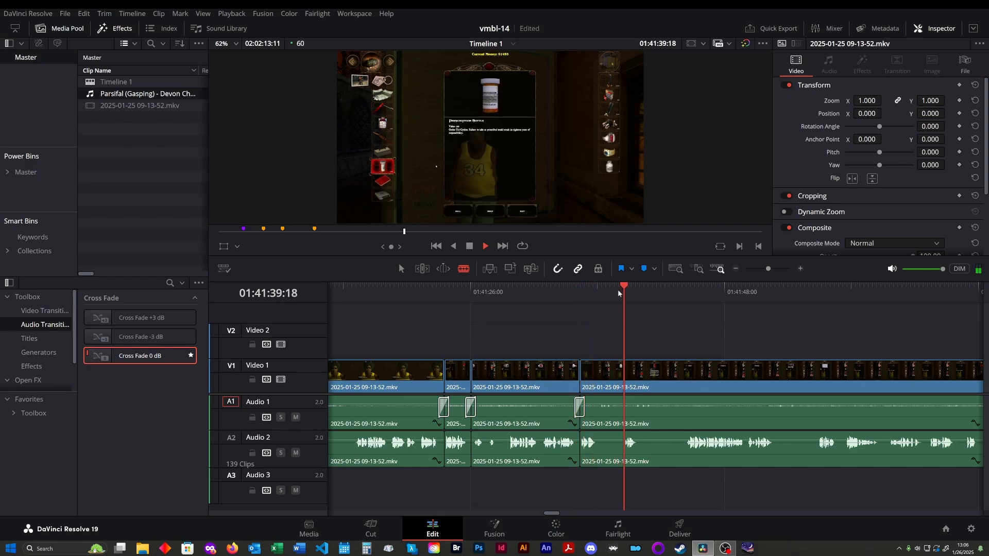
pyautogui.click(666, 291)
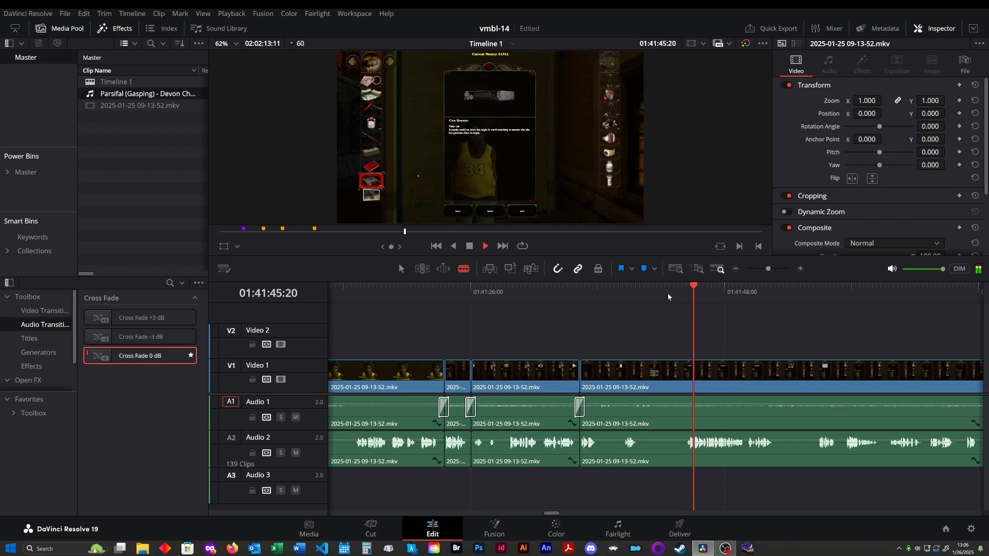
pyautogui.press('space')
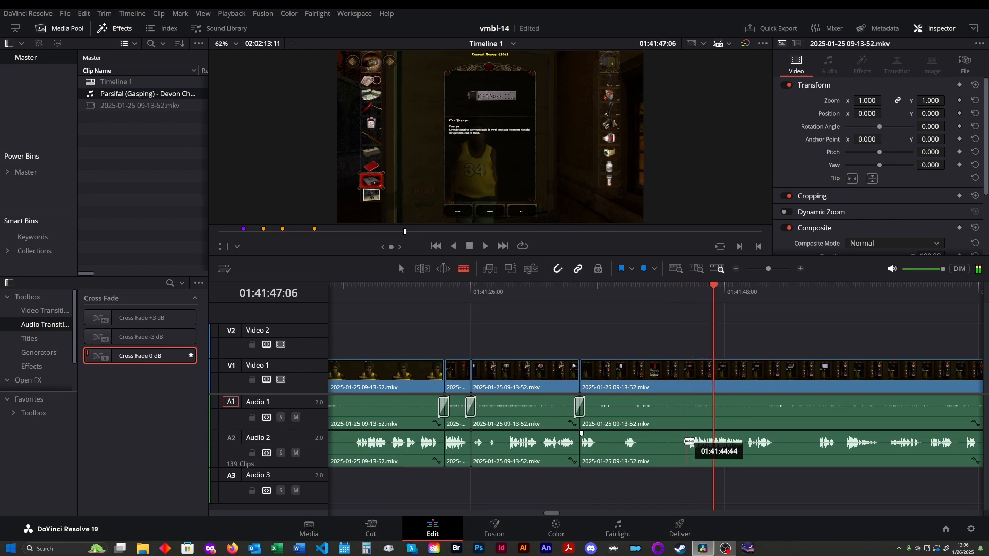
pyautogui.click(649, 407)
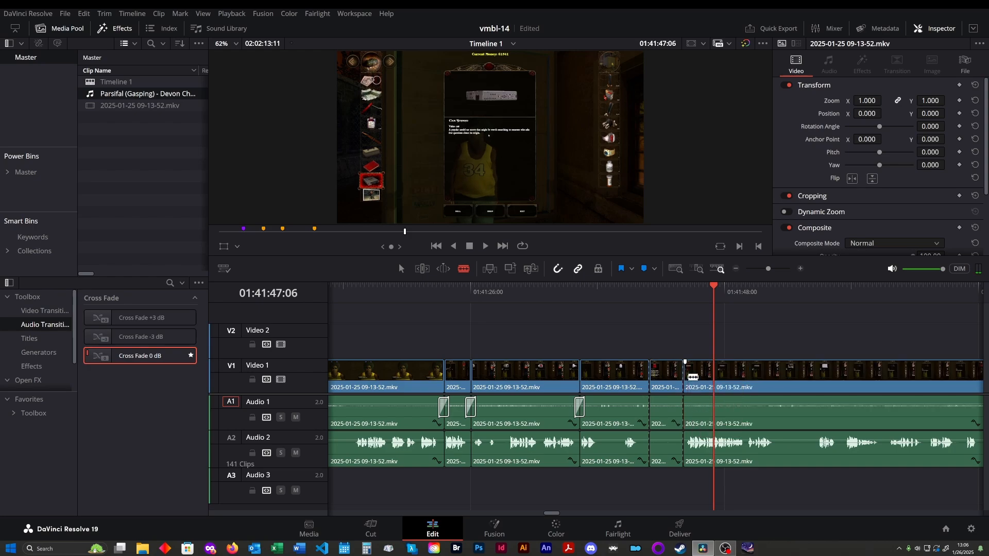
pyautogui.click(682, 437)
pyautogui.press('Delete')
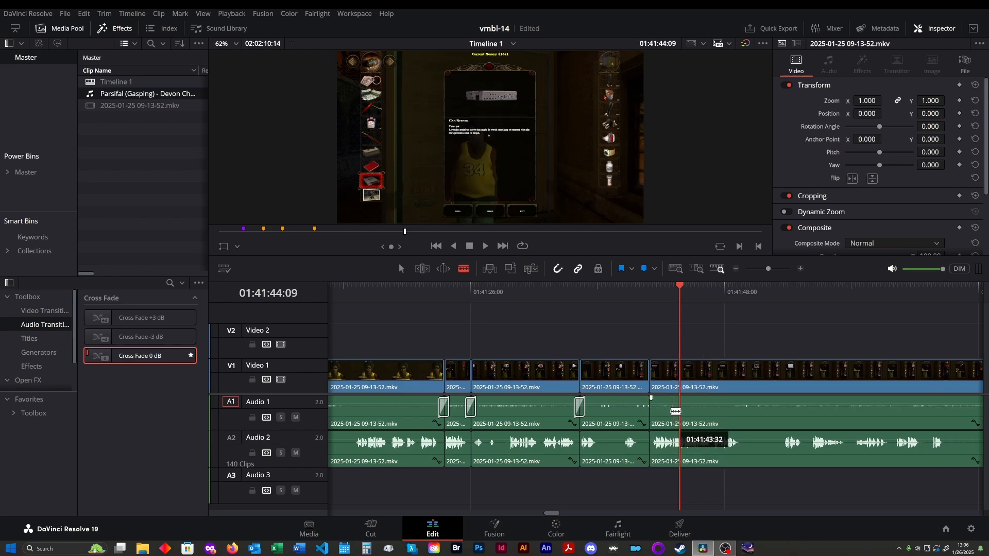
# - Add Cross Fade 0 dB to the Audio 1 cut near 01:41:41, and play across it at double speed toward 01:42:13
pyautogui.click(633, 292)
pyautogui.moveTo(217, 368); pyautogui.dragTo(646, 410)
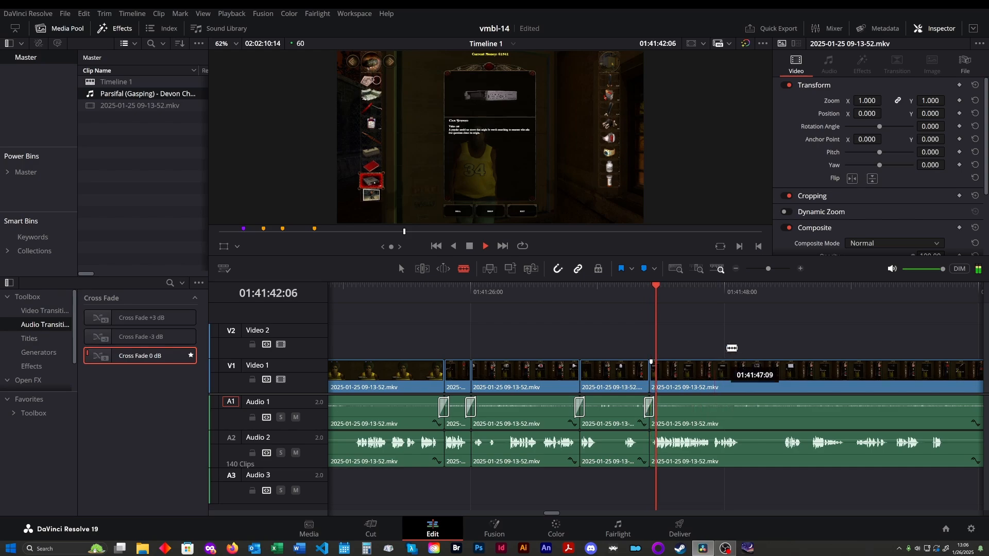
pyautogui.press('l')
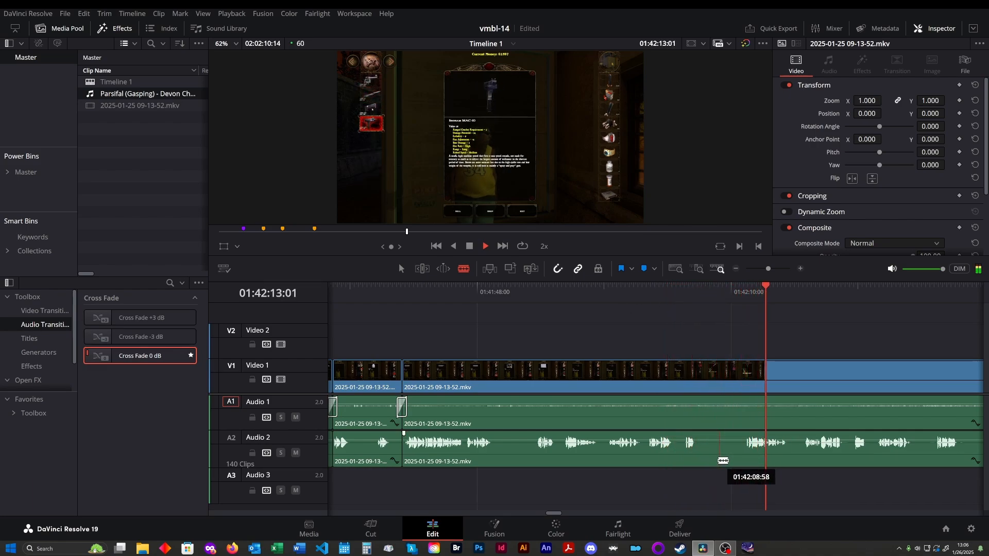
# - Split the video and both audio tracks at about 01:42:07 and 01:42:11, and ripple-delete the silent section between the cuts
pyautogui.press('space')
pyautogui.click(697, 447)
pyautogui.click(696, 404)
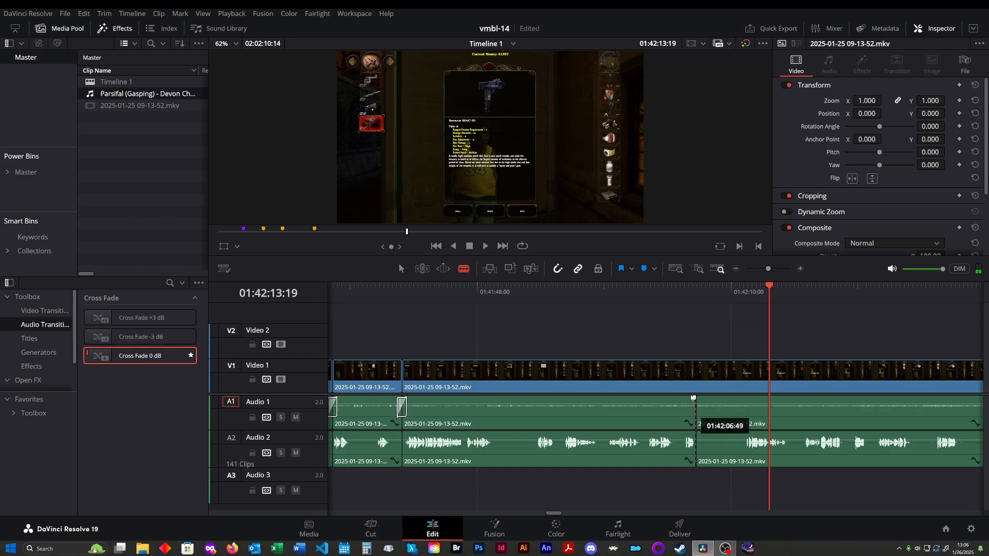
pyautogui.click(696, 378)
pyautogui.click(748, 456)
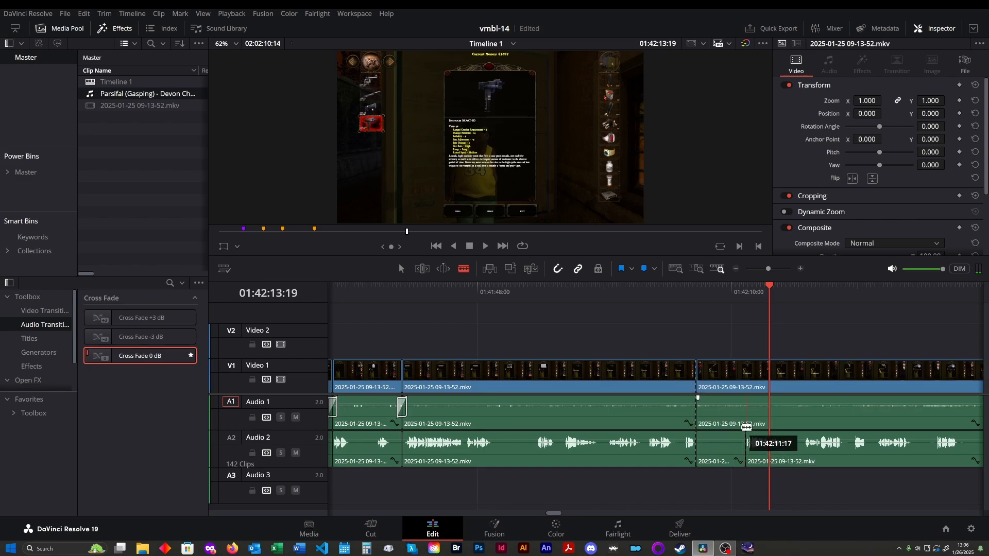
pyautogui.click(748, 425)
pyautogui.click(747, 372)
pyautogui.moveTo(720, 350); pyautogui.dragTo(736, 434)
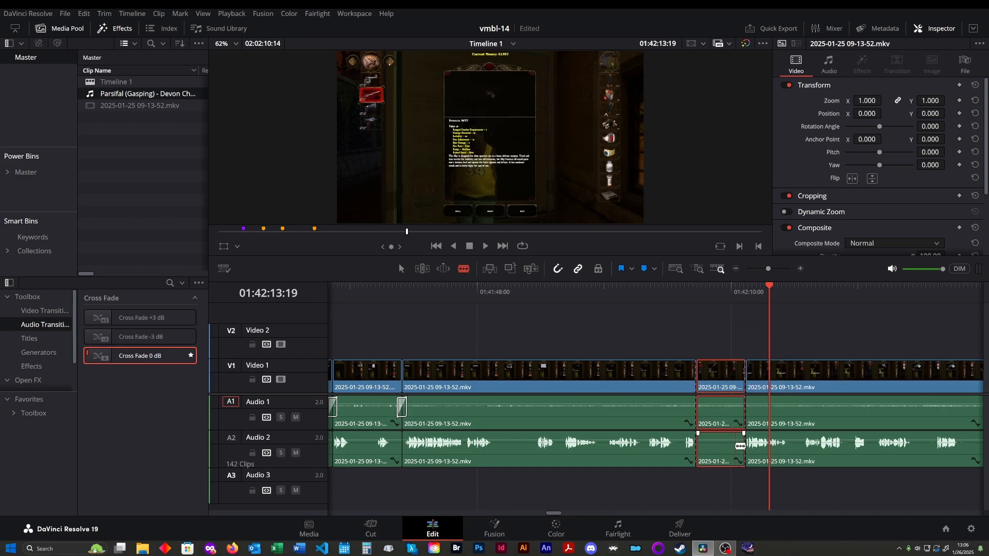
pyautogui.press('Delete')
# - Add Cross Fade 0 dB to the Audio 1 cut near 01:42:07 and play across it to 01:42:08:03
pyautogui.moveTo(153, 356); pyautogui.dragTo(699, 405)
pyautogui.click(661, 289)
pyautogui.press('space')
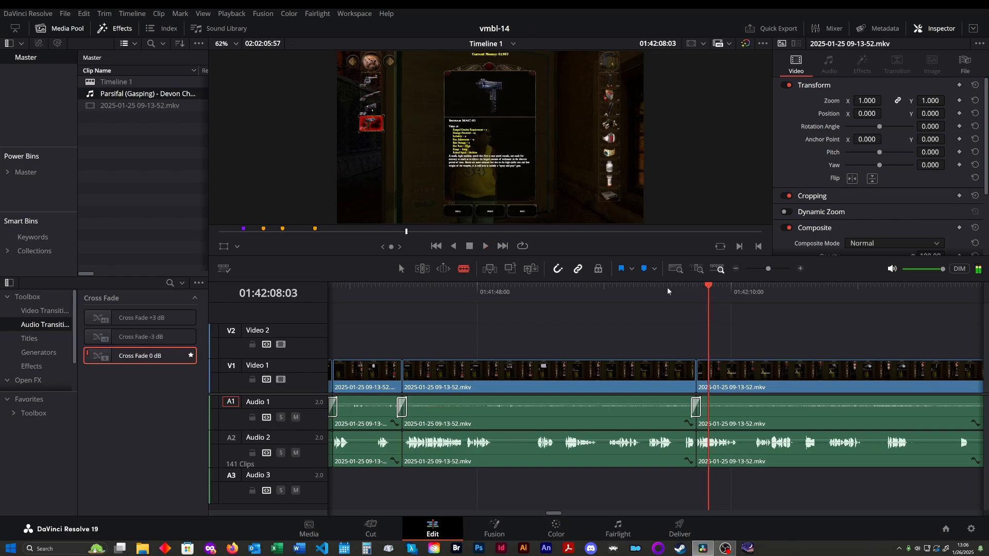
# - Continue at double speed through the trading screen from 01:42:08:03 and skip ahead to about 01:42:32
pyautogui.press('l')
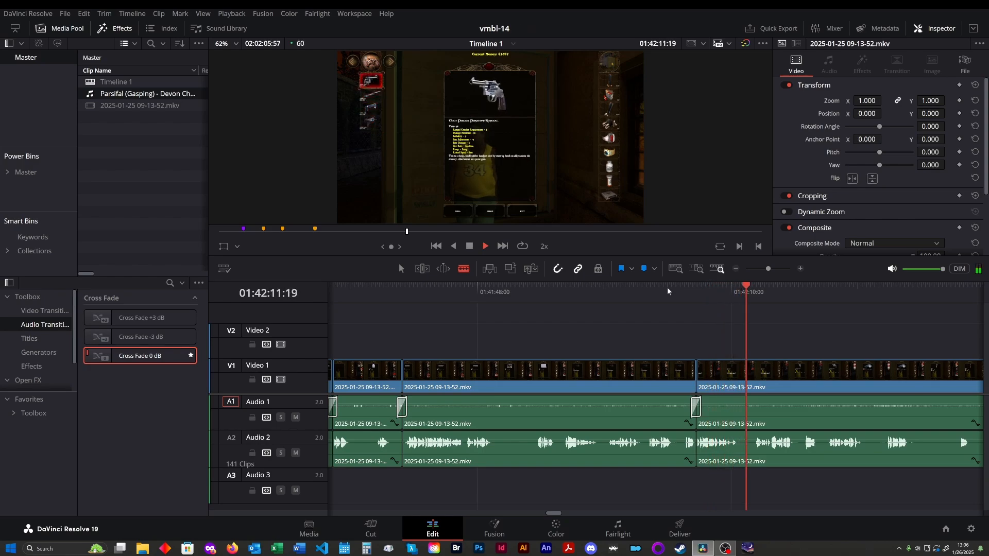
pyautogui.press('space')
pyautogui.press('l')
pyautogui.press('l')
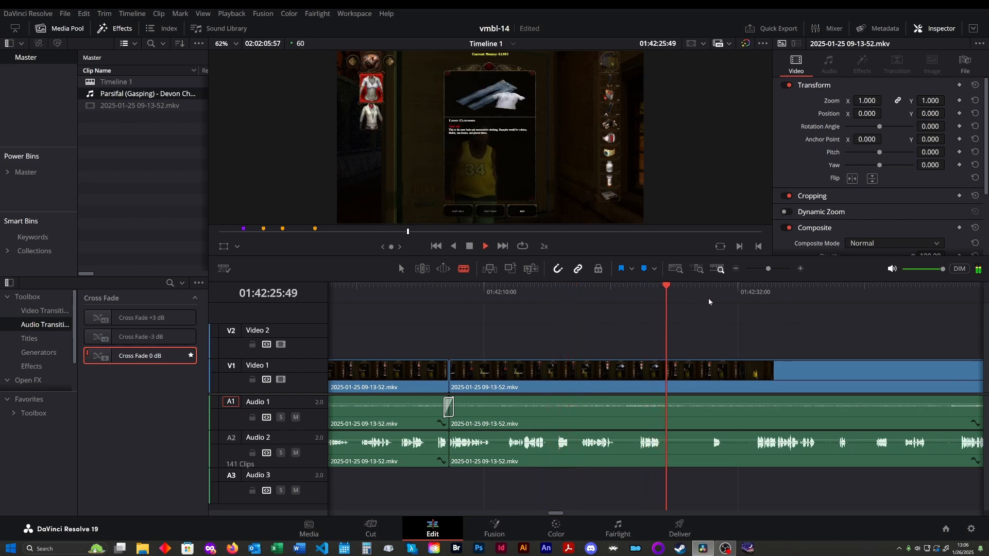
pyautogui.click(709, 302)
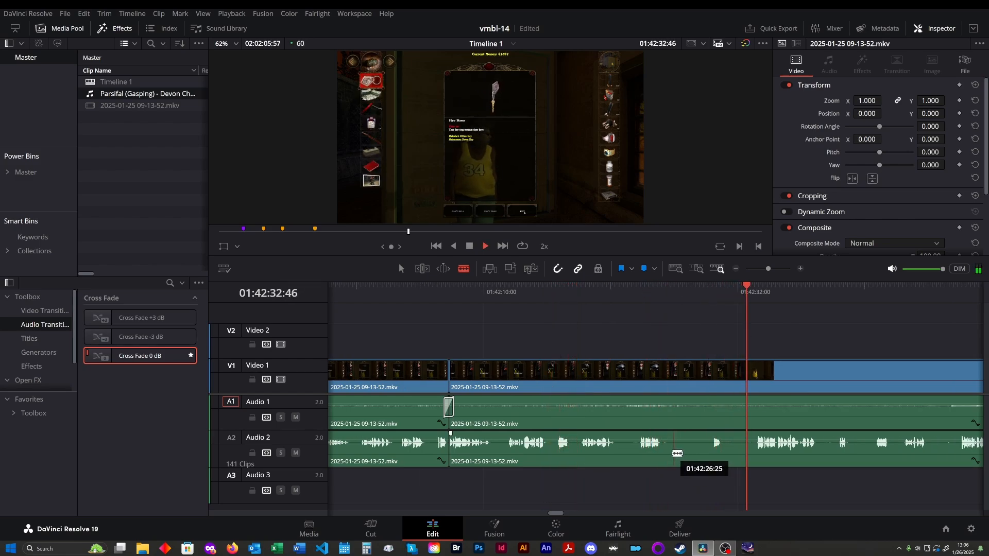
# - Split the video and both audio tracks at about 01:42:26 and 01:42:33, and ripple-delete the section between the cuts
pyautogui.press('space')
pyautogui.click(668, 453)
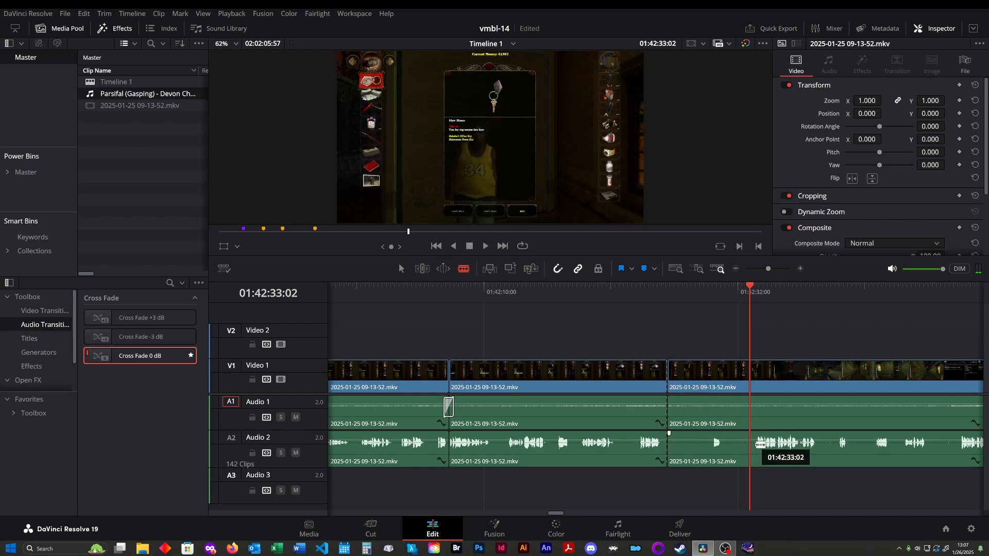
pyautogui.press('space')
pyautogui.click(750, 445)
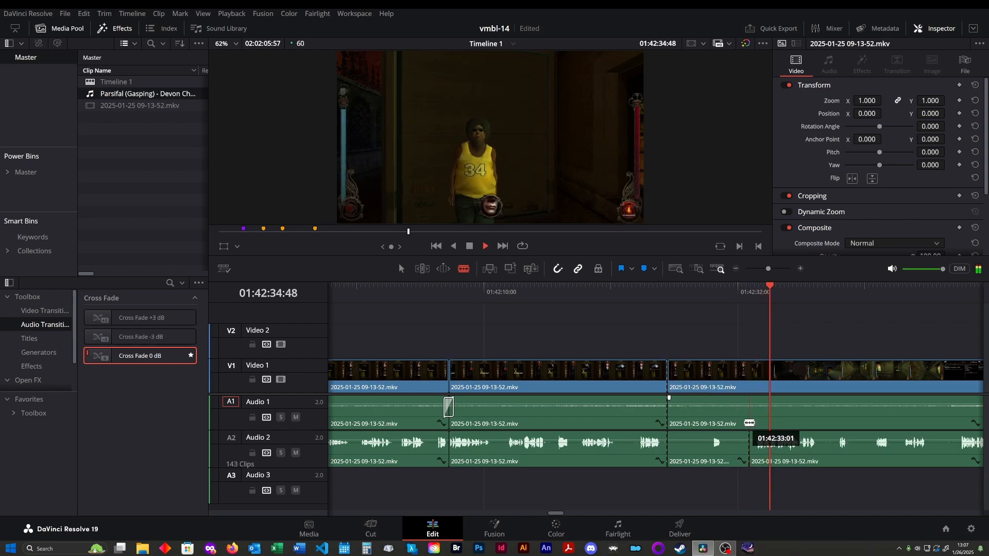
pyautogui.click(750, 385)
pyautogui.moveTo(685, 335); pyautogui.dragTo(724, 442)
pyautogui.press('Delete')
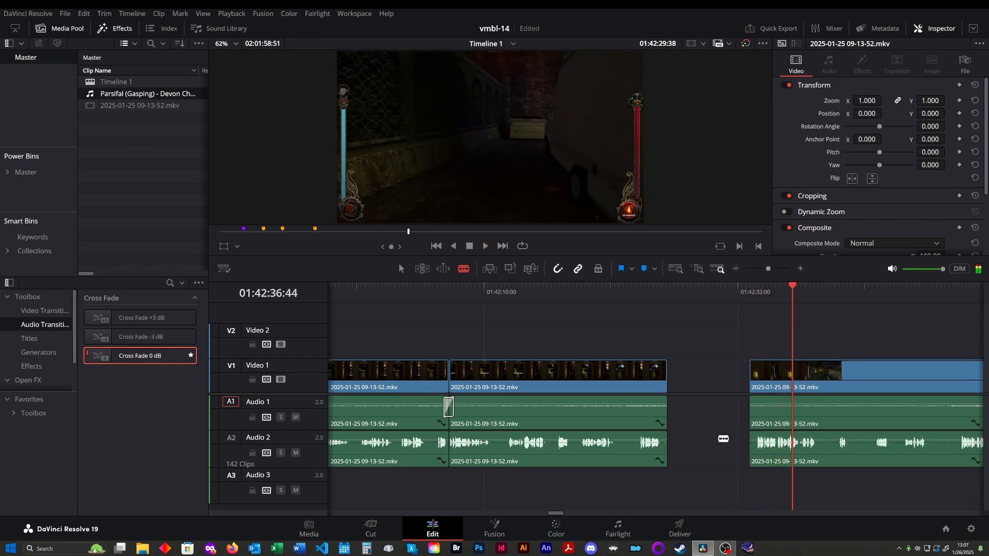
# - Add Cross Fade 0 dB to the Audio 1 cut near 01:42:26, and play across it, speeding up toward 01:42:42
pyautogui.moveTo(143, 365); pyautogui.dragTo(667, 407)
pyautogui.click(645, 297)
pyautogui.press('space')
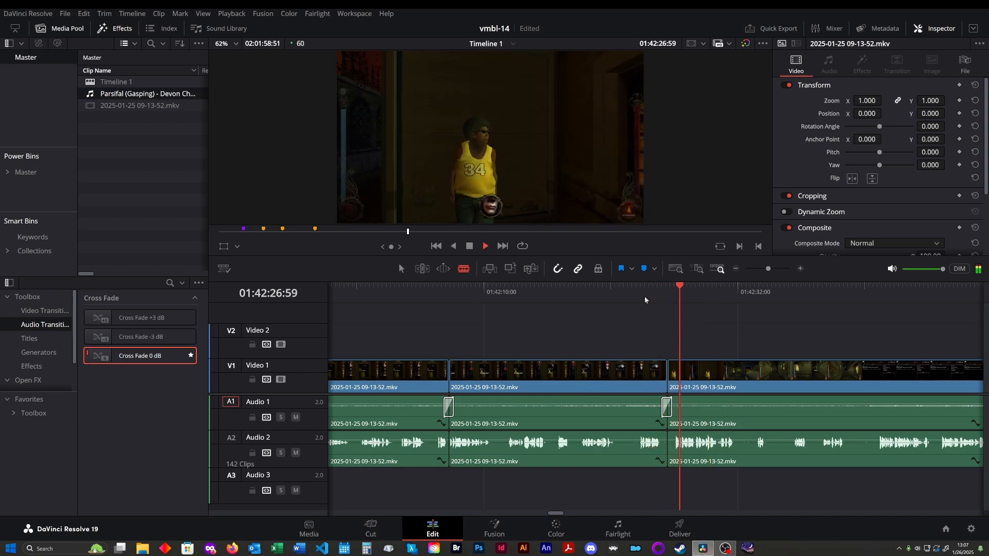
pyautogui.press('l')
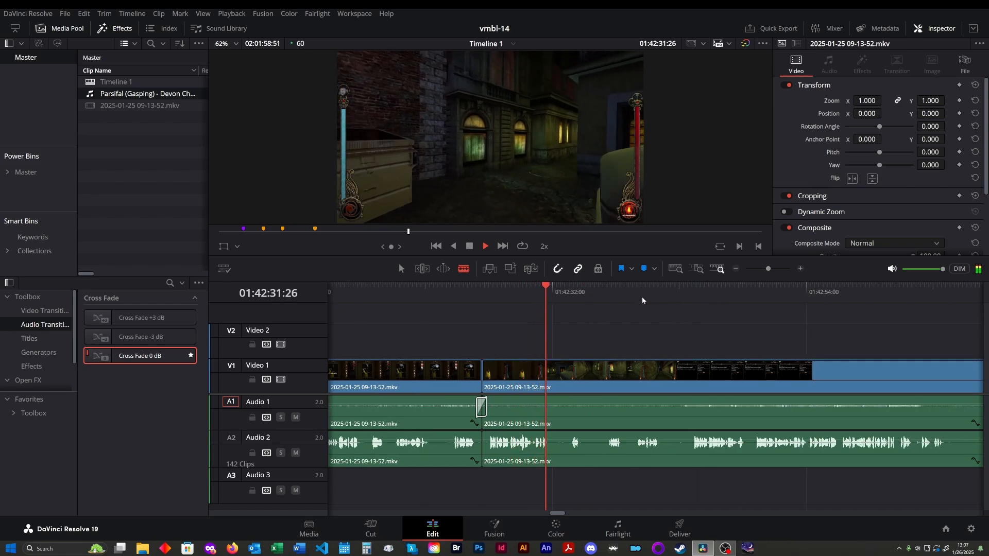
pyautogui.click(608, 297)
pyautogui.press('l')
pyautogui.press('l')
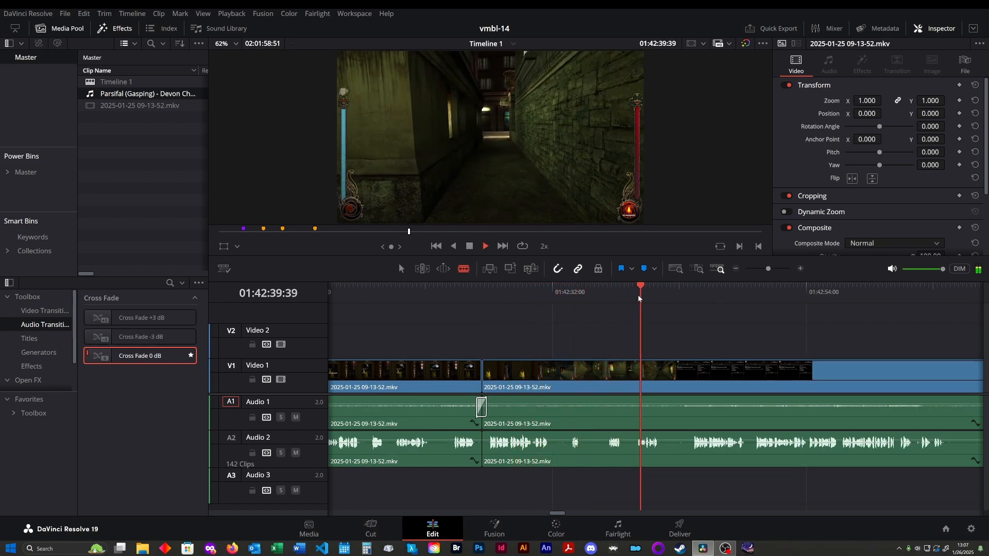
pyautogui.press('space')
pyautogui.press('space')
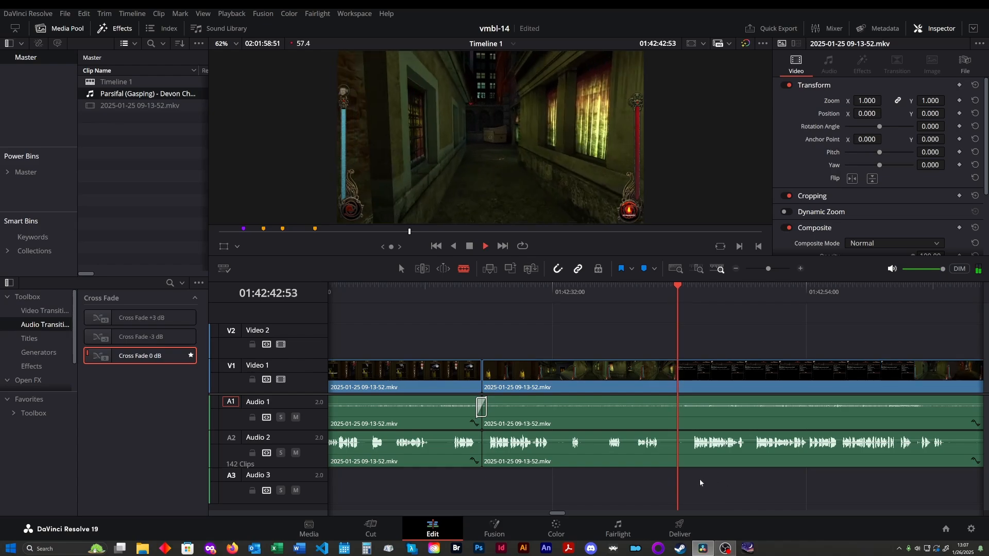
# - Split the Audio 2 commentary at about 01:42:41 and 01:42:44, and delete the section between the cuts, leaving a gap
pyautogui.click(662, 453)
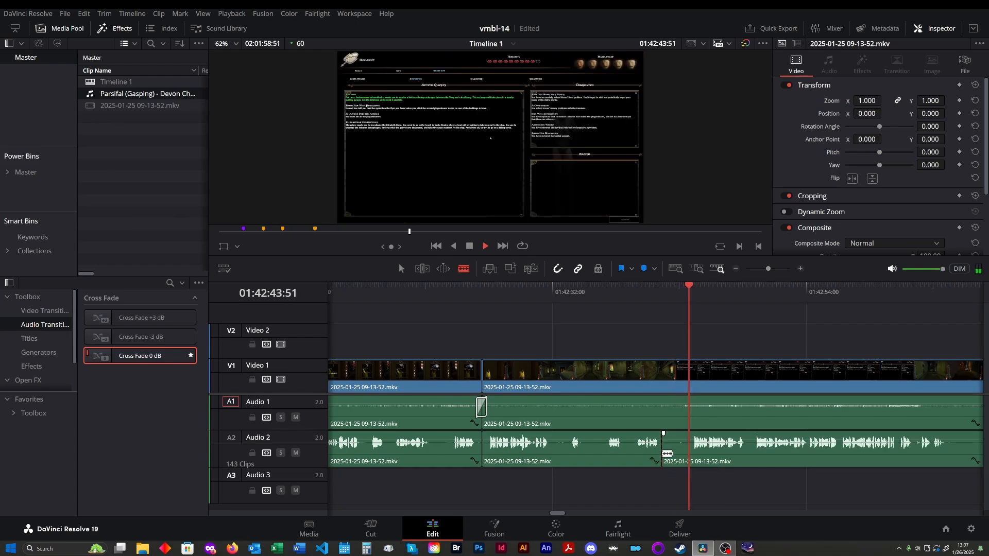
pyautogui.click(689, 453)
pyautogui.moveTo(679, 475); pyautogui.dragTo(672, 463)
pyautogui.press('BackSpace')
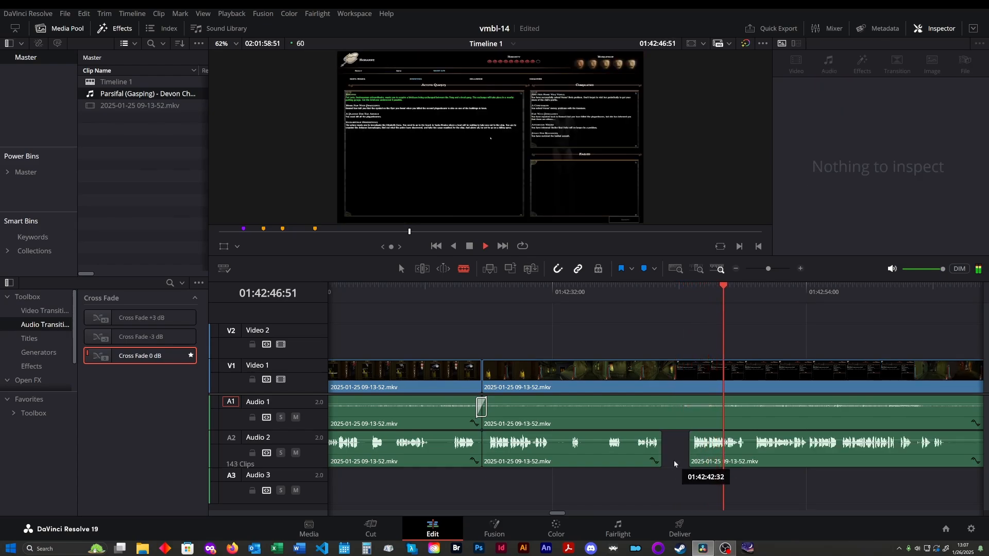
# - Review the quest log commentary, then split all tracks and ripple-delete the section from about 01:42:44 to 01:42:49
pyautogui.press('l')
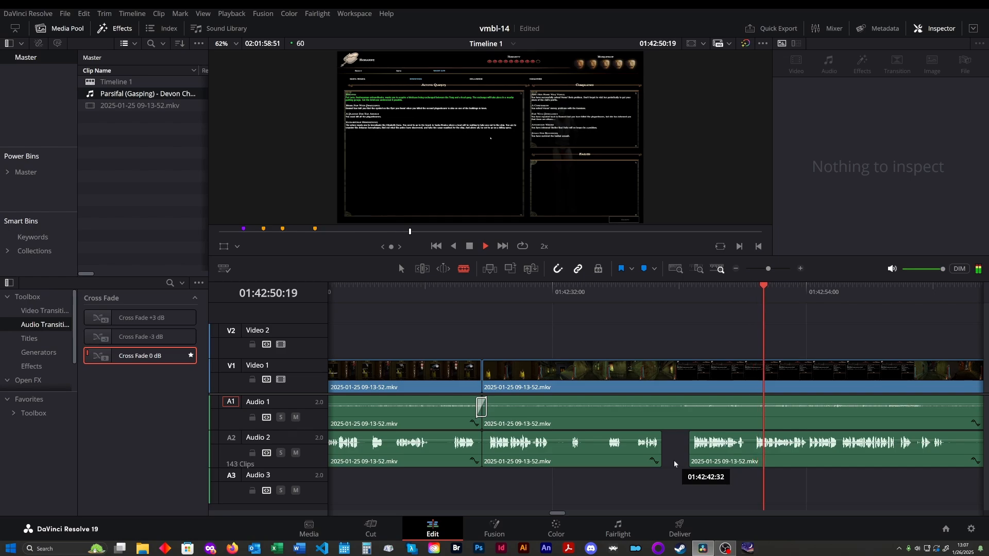
pyautogui.press('space')
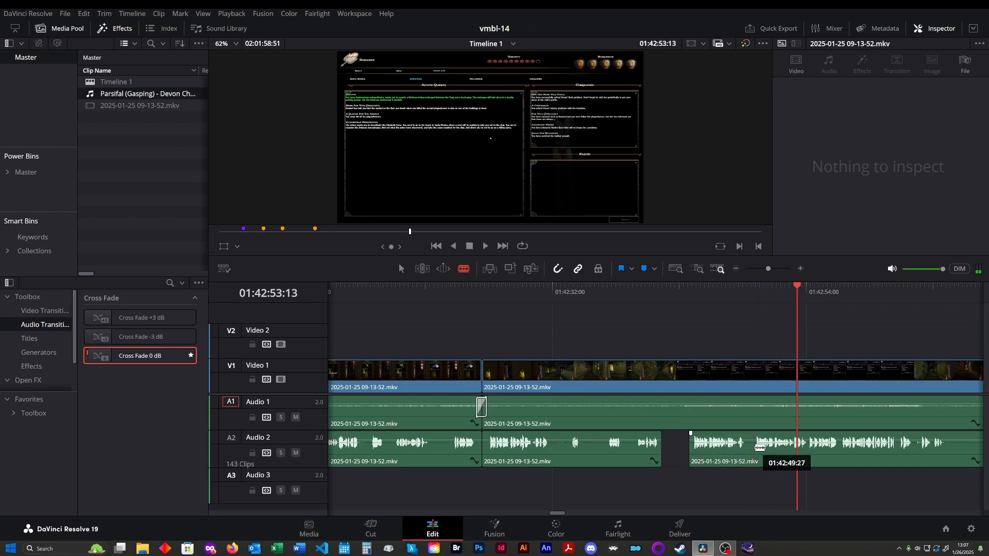
pyautogui.click(683, 293)
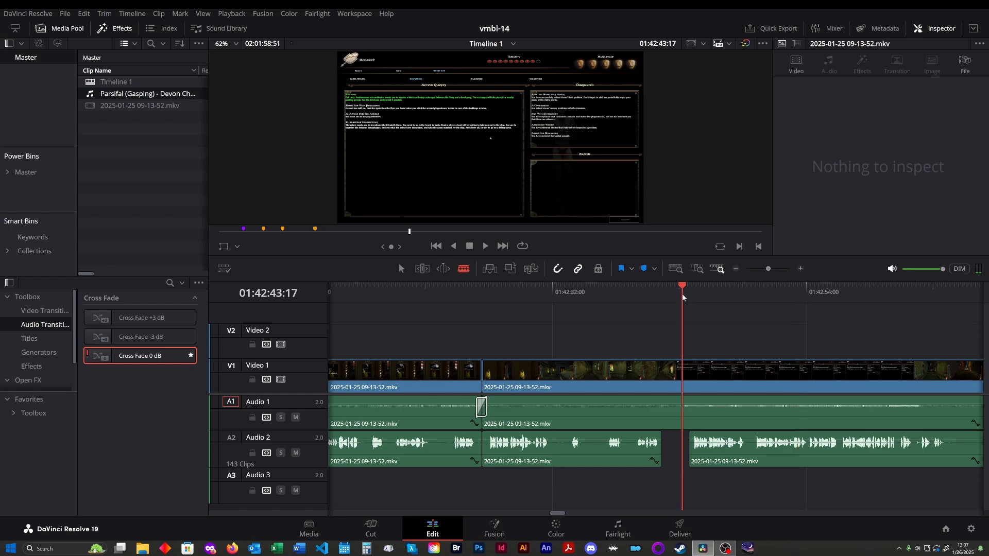
pyautogui.press('space')
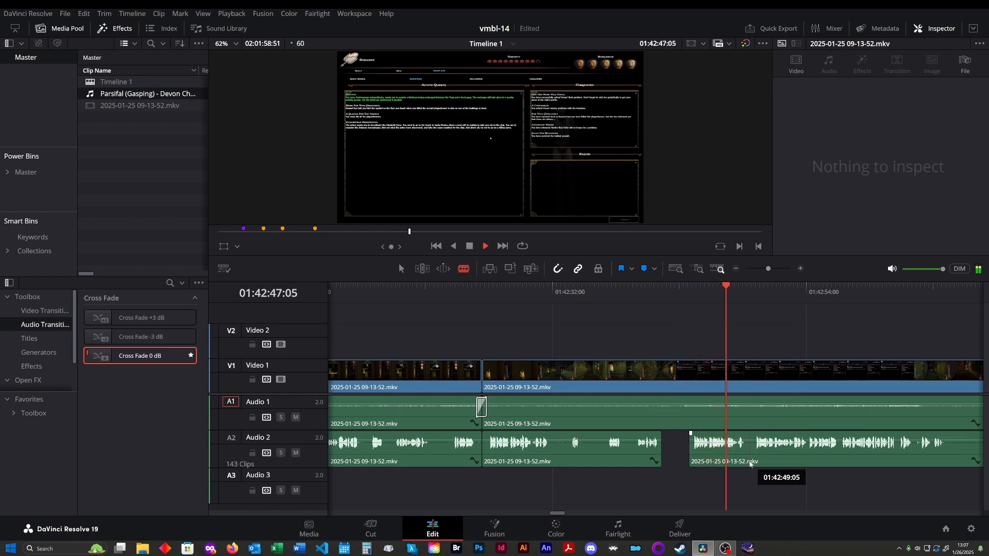
pyautogui.press('space')
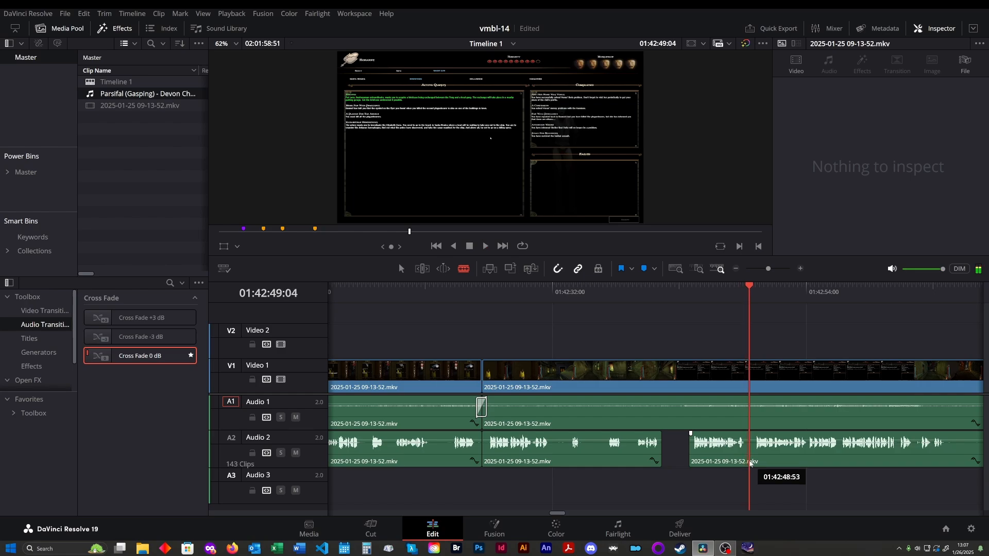
pyautogui.press('space')
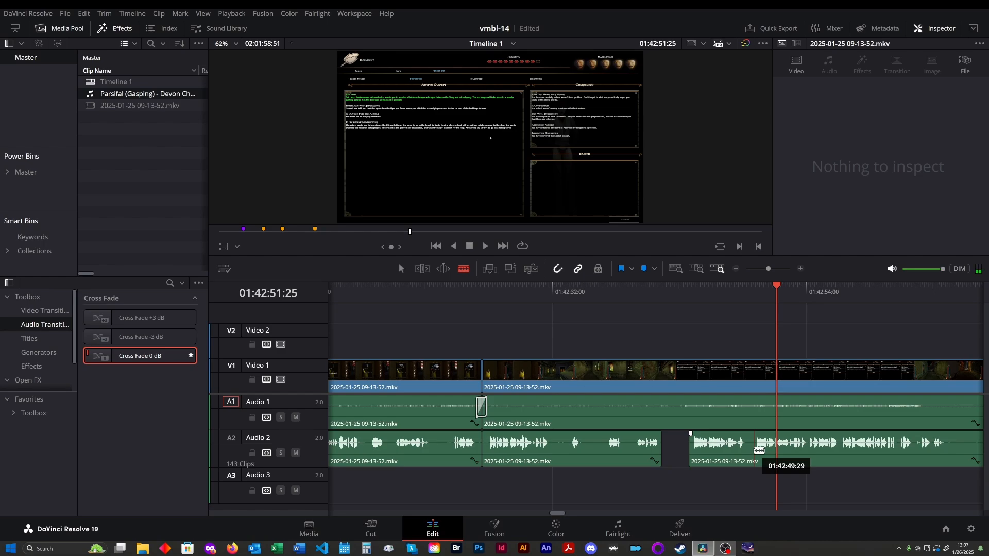
pyautogui.click(752, 420)
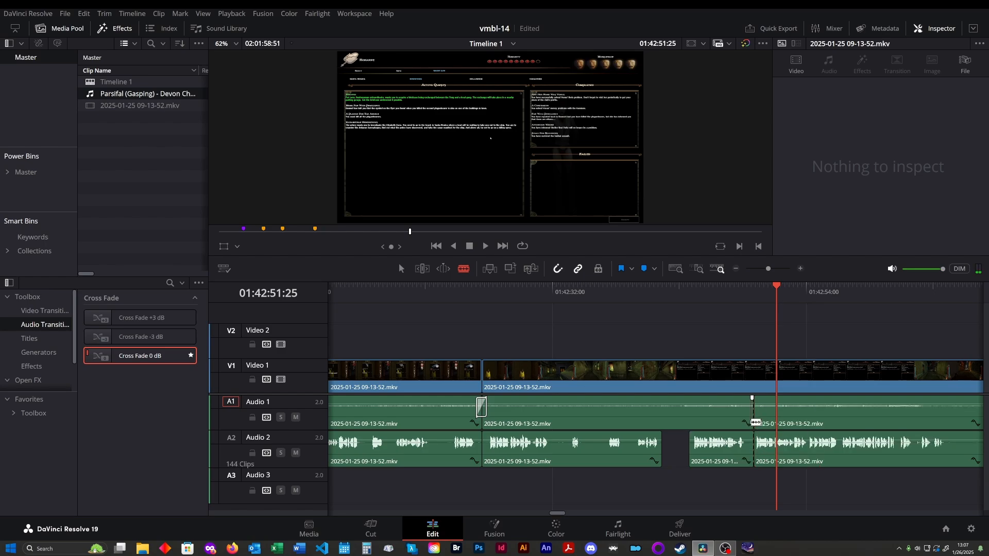
pyautogui.click(691, 381)
pyautogui.click(722, 374)
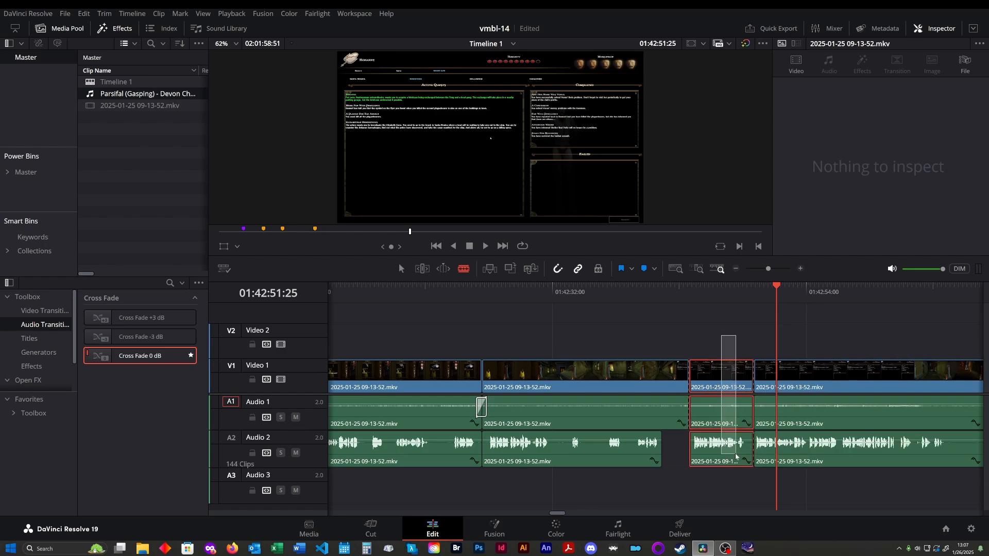
pyautogui.press('Delete')
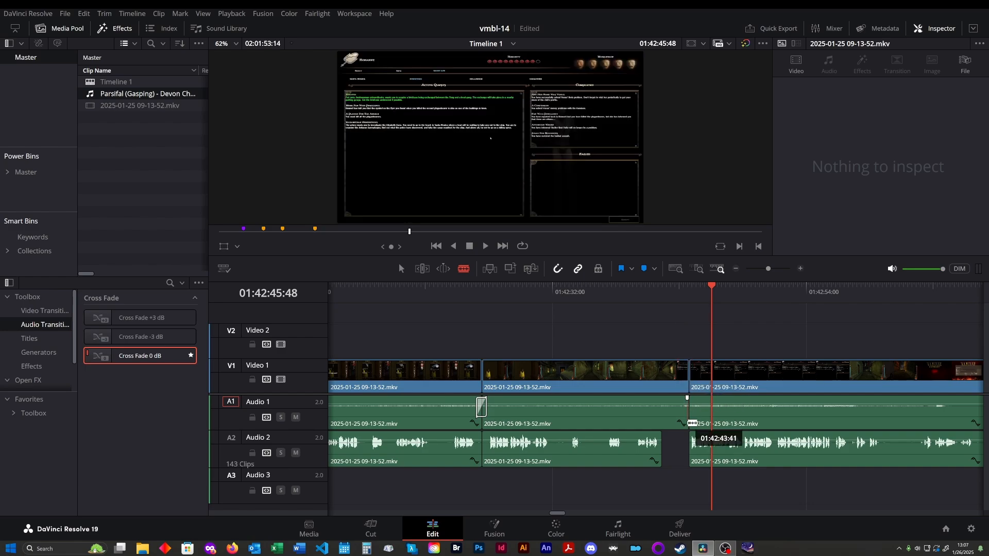
# - Play across the new cut near 01:42:44, add Cross Fade 0 dB to it on Audio 1, and replay through 01:42:51
pyautogui.click(670, 296)
pyautogui.press('space')
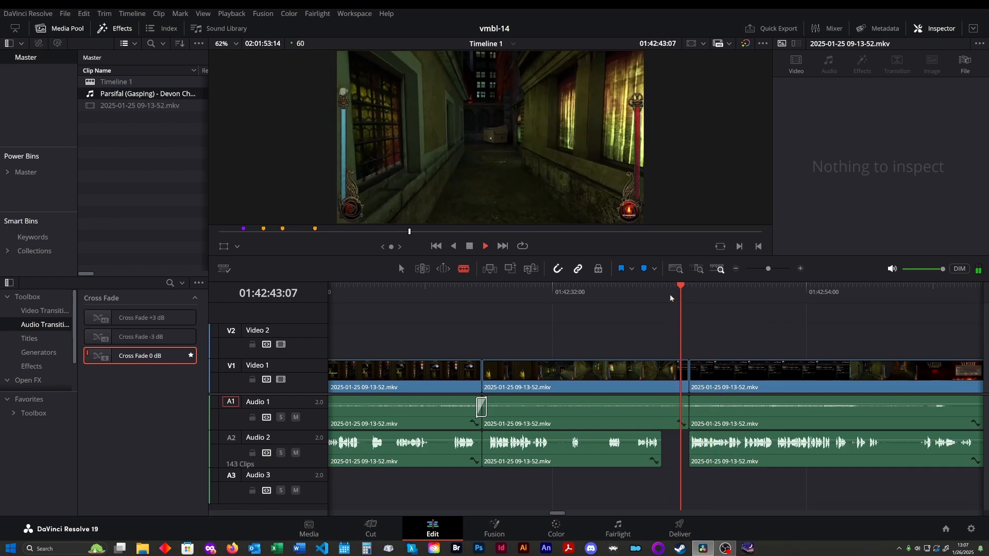
pyautogui.press('space')
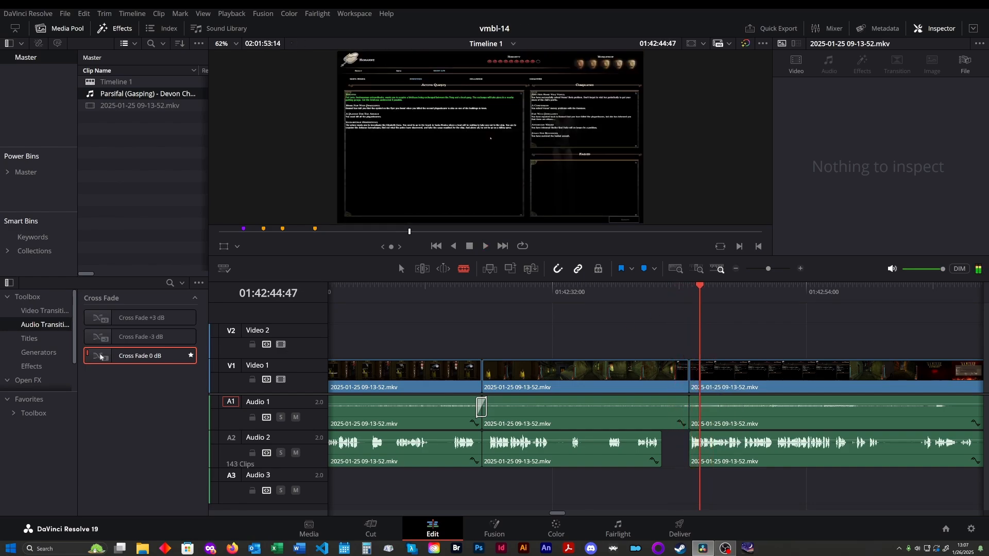
pyautogui.moveTo(302, 365); pyautogui.dragTo(689, 407)
pyautogui.click(675, 294)
pyautogui.press('space')
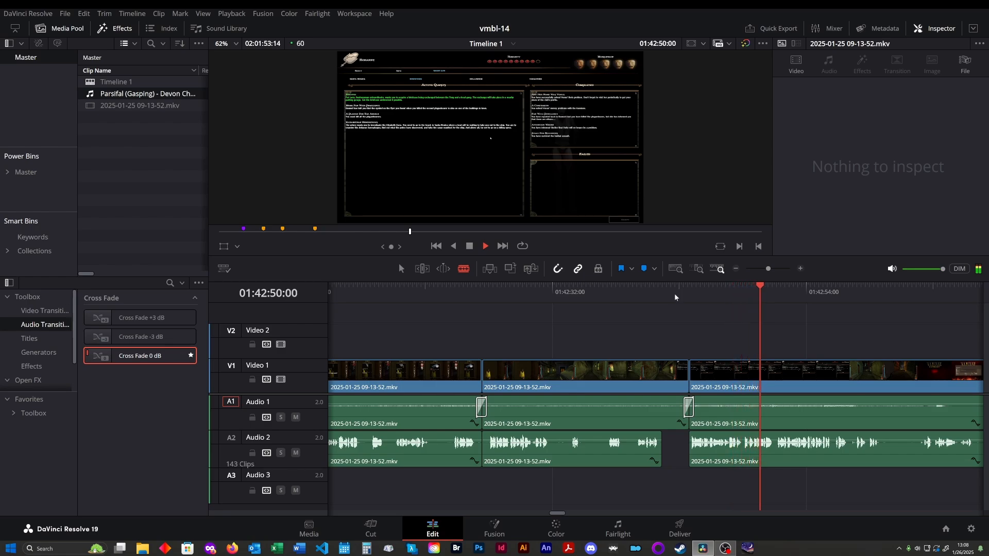
pyautogui.press('space')
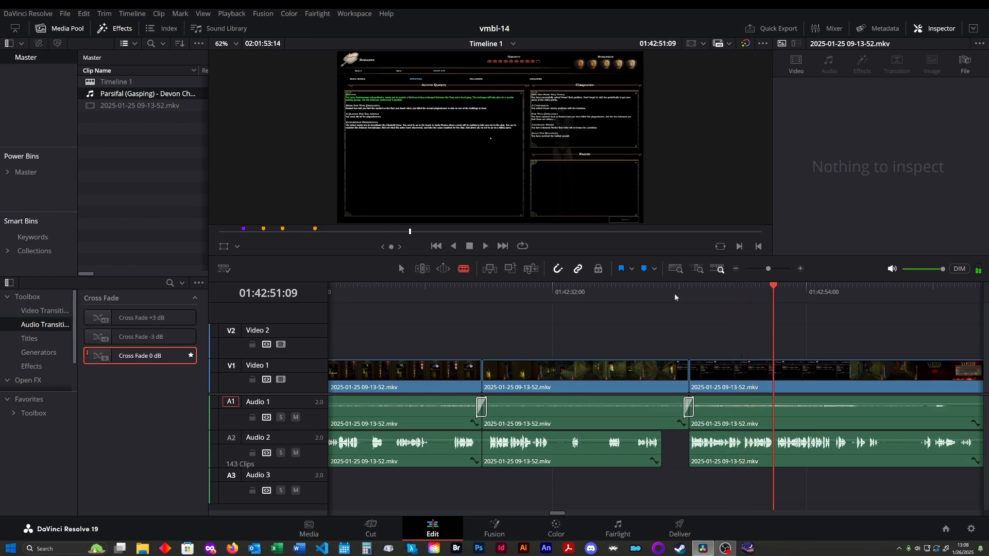
# - Review the footage from 01:42:51 through the save menu and street walk to about 01:43:26, partly at double speed
pyautogui.press('space')
pyautogui.hscroll(5, 694, 291)
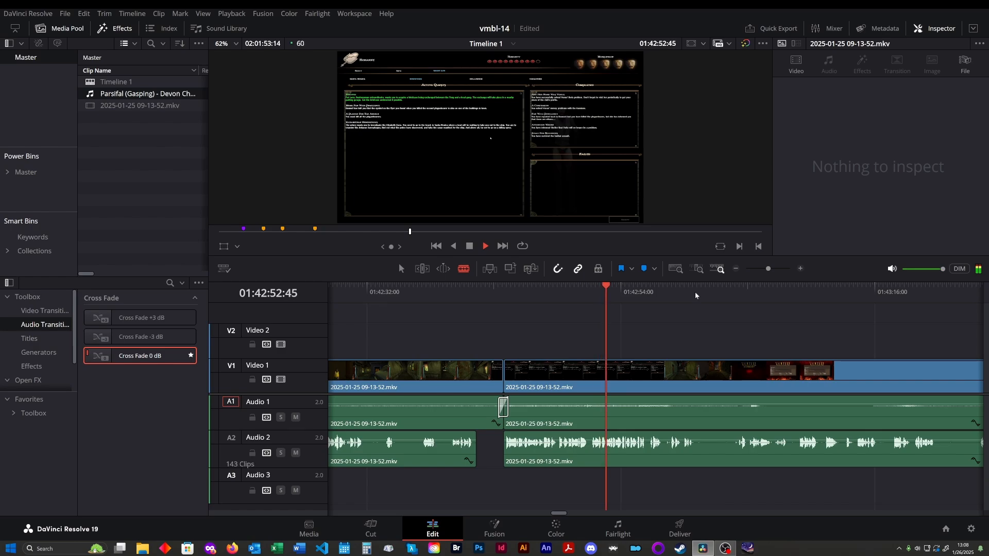
pyautogui.press('l')
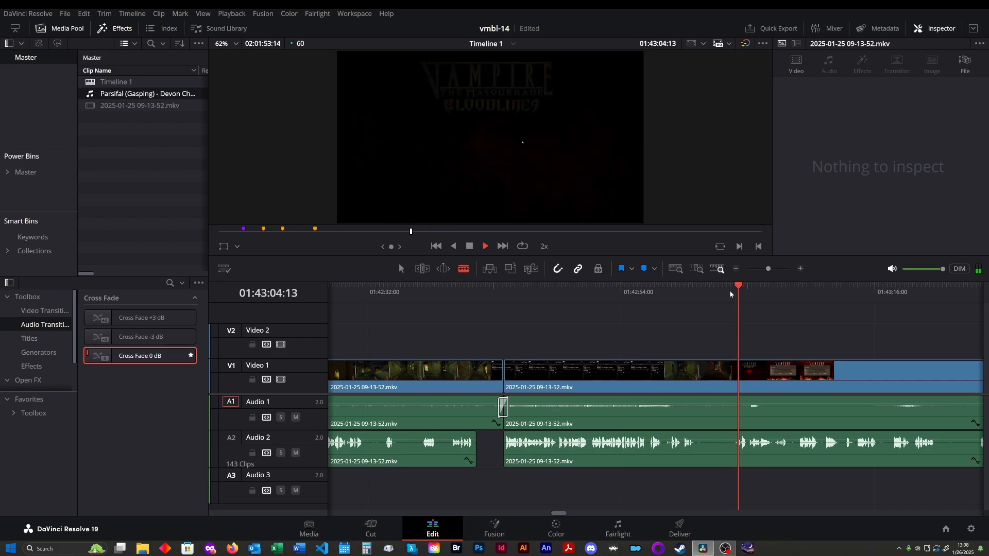
pyautogui.hscroll(2, 628, 318)
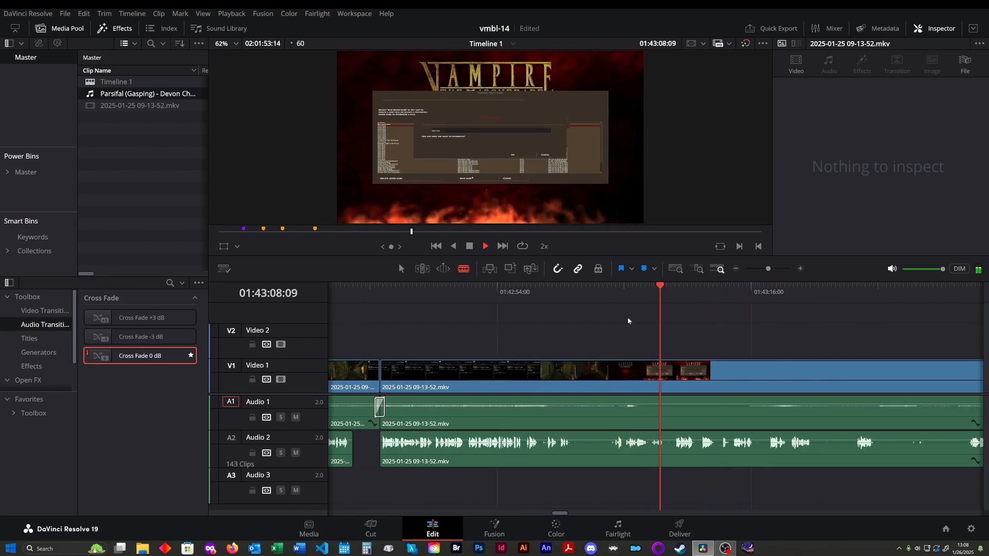
pyautogui.press('space')
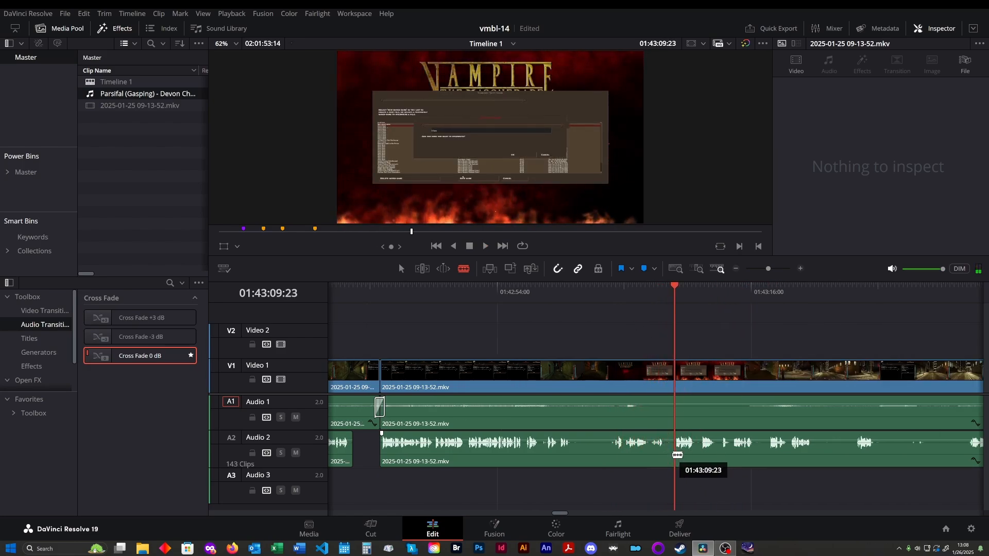
pyautogui.press('space')
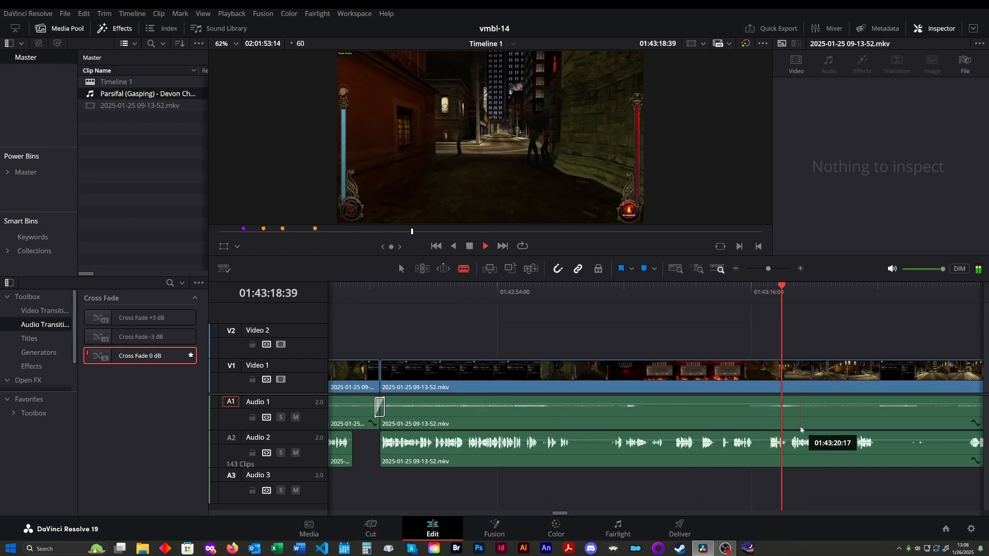
pyautogui.press('space')
pyautogui.press('space')
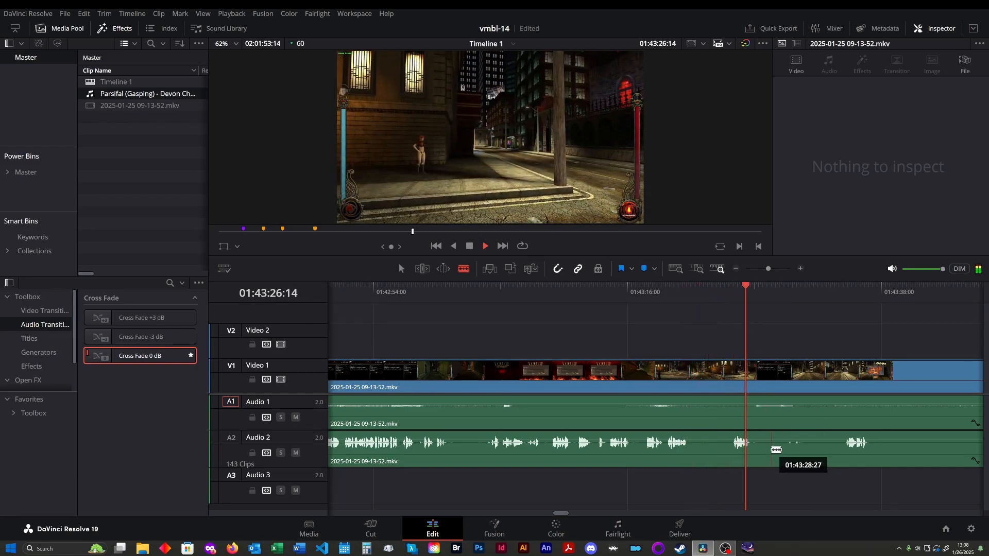
# - Split the Audio 2 commentary at about 01:43:28 and 01:43:30, and delete the quiet section between the cuts, leaving a gap
pyautogui.click(778, 301)
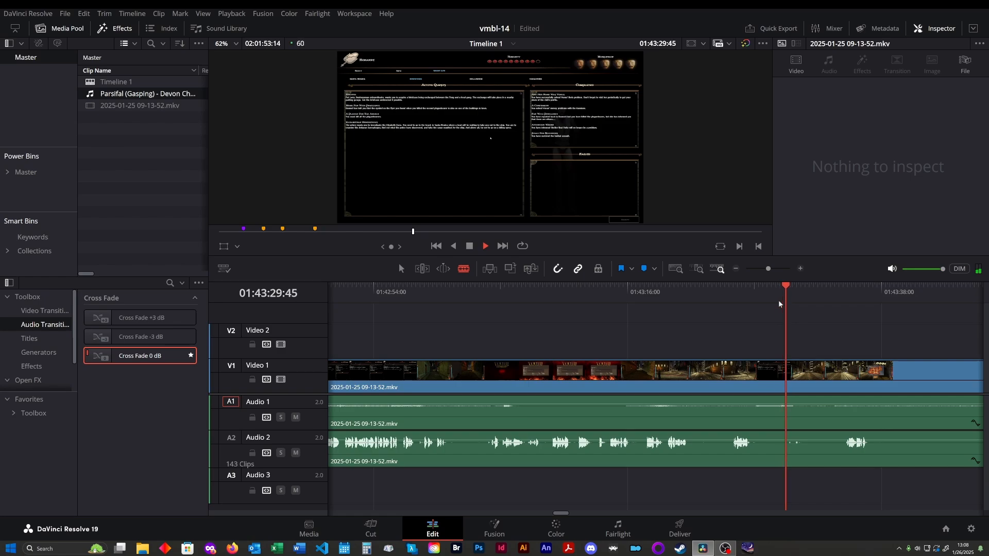
pyautogui.click(768, 453)
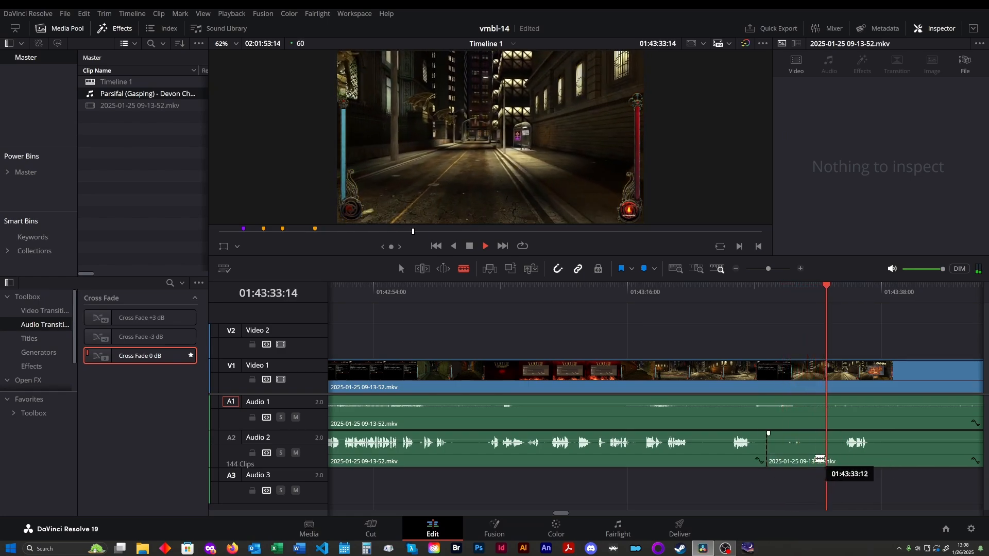
pyautogui.click(790, 453)
pyautogui.press('BackSpace')
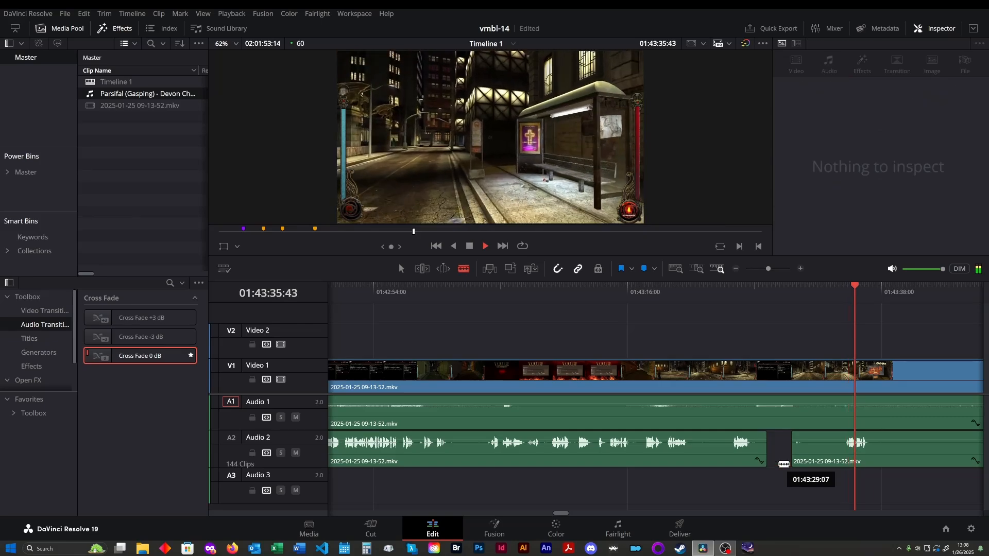
# - Review the footage after the Audio 2 gap, skip ahead to about 01:43:46, and replay the bus stop approach up to 01:43:38:25
pyautogui.click(792, 289)
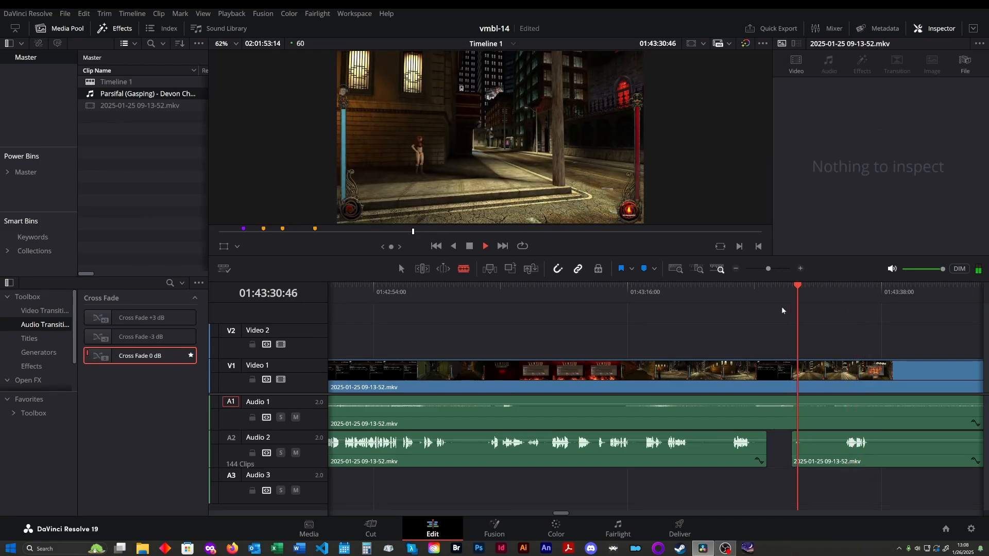
pyautogui.moveTo(781, 307); pyautogui.dragTo(610, 339)
pyautogui.click(732, 299)
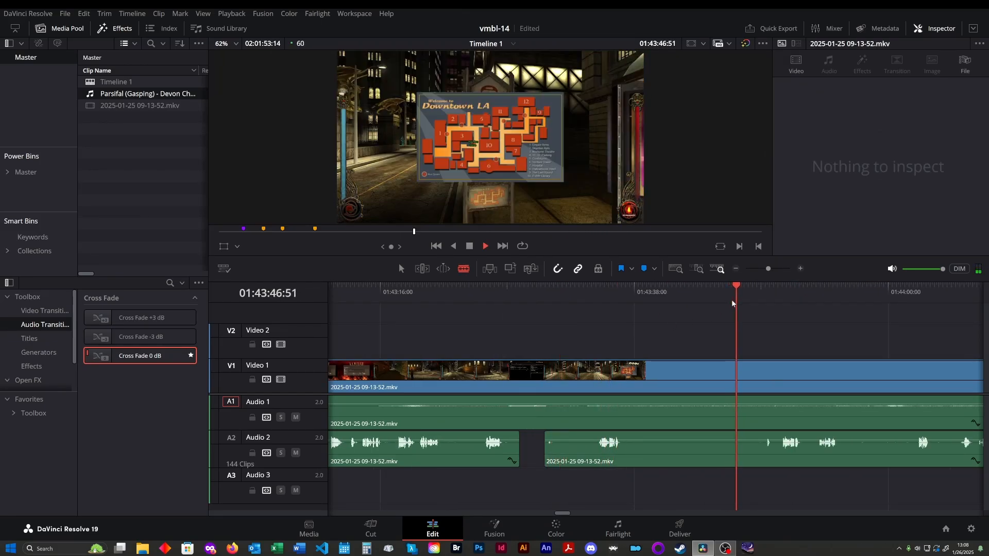
pyautogui.click(607, 298)
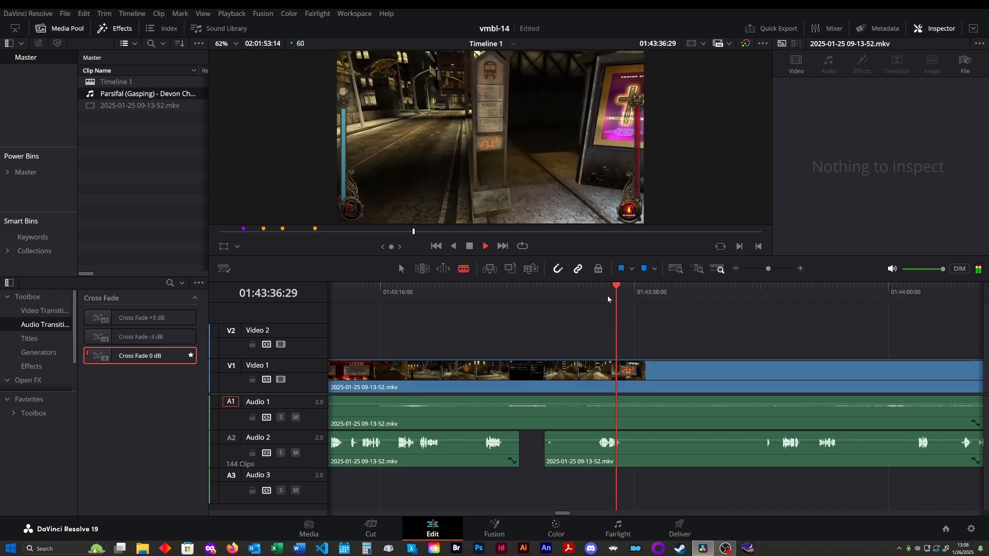
pyautogui.press('space')
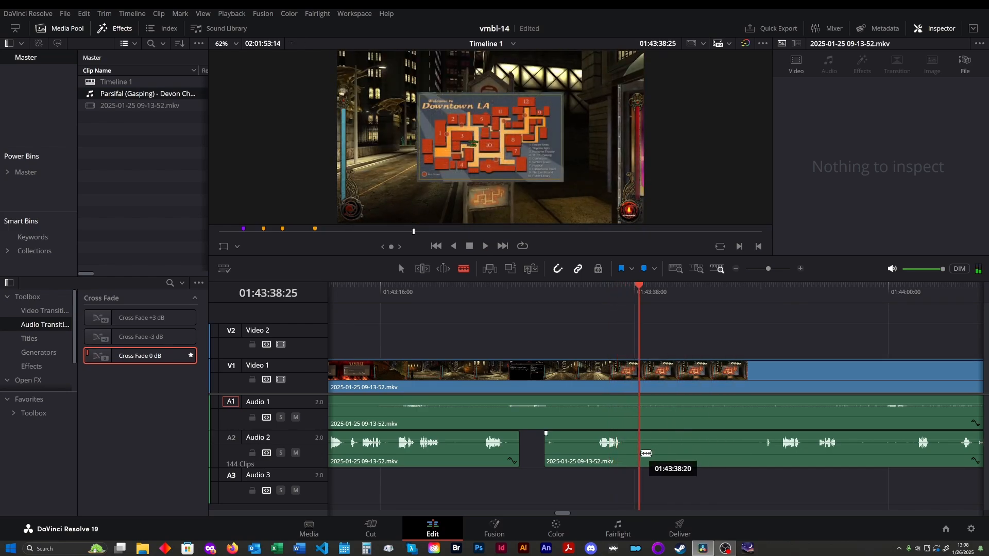
# - Split all tracks at 01:43:38:25 and 01:43:48:37, then ripple-delete the bus stop map footage between the cuts
pyautogui.click(639, 456)
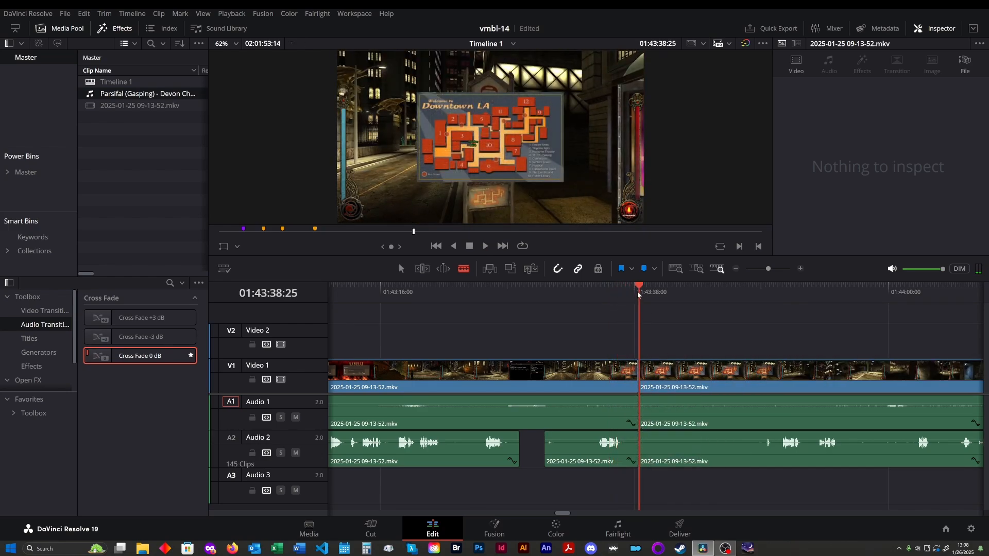
pyautogui.moveTo(638, 292); pyautogui.dragTo(757, 299)
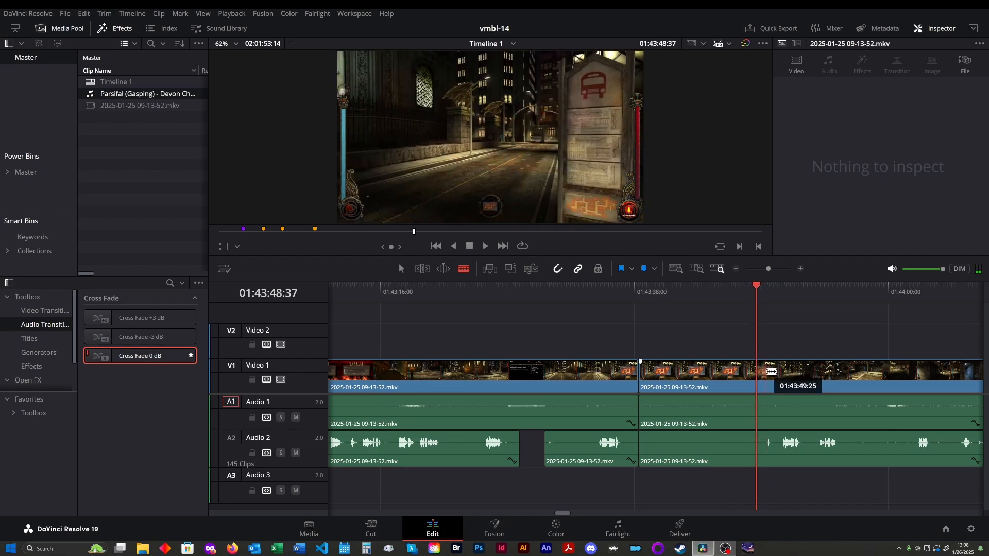
pyautogui.click(758, 386)
pyautogui.click(757, 451)
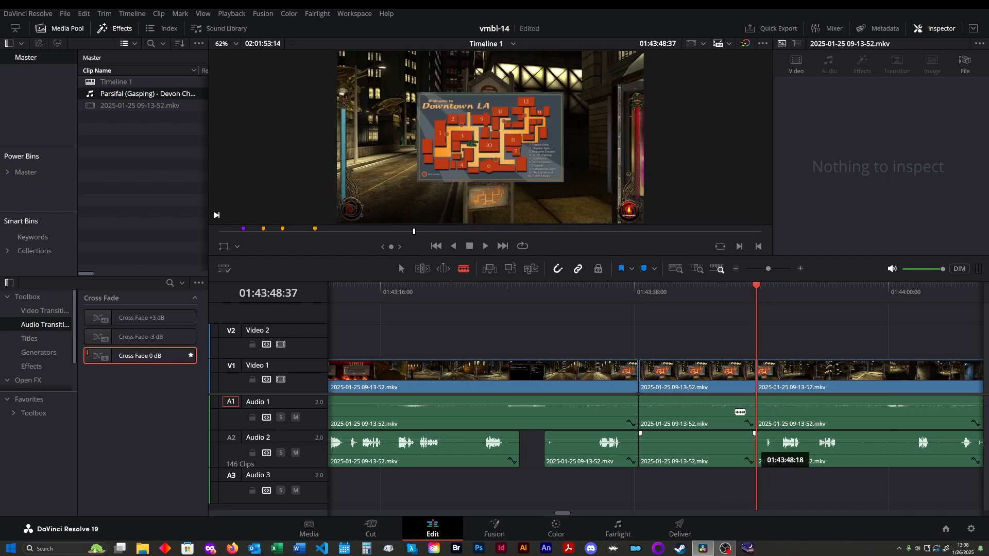
pyautogui.moveTo(688, 346); pyautogui.dragTo(720, 456)
pyautogui.press('Delete')
pyautogui.press('space')
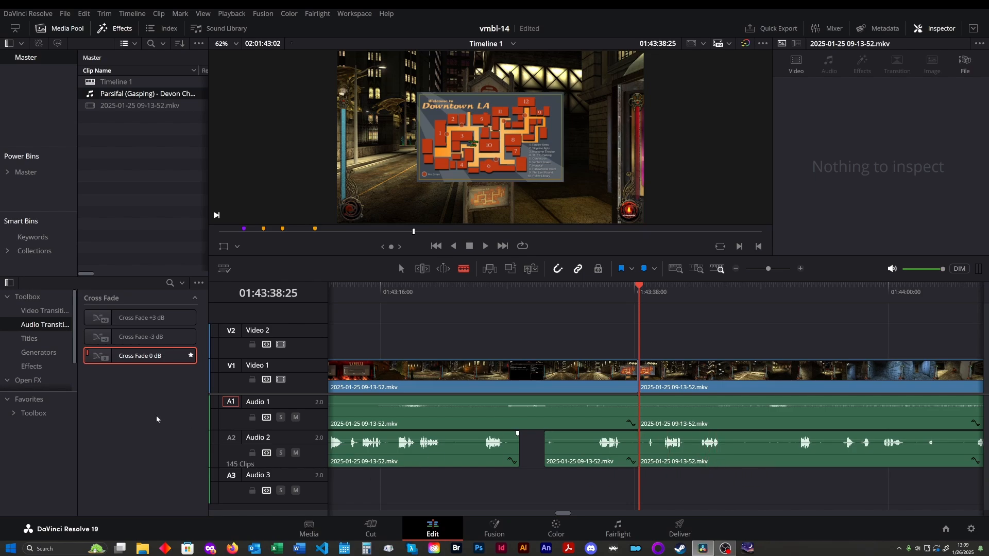
# - Add Cross Fade 0 dB to the new Audio 1 cut at 01:43:38:25 and play across it from just before
pyautogui.moveTo(104, 360); pyautogui.dragTo(639, 407)
pyautogui.click(616, 289)
pyautogui.press('space')
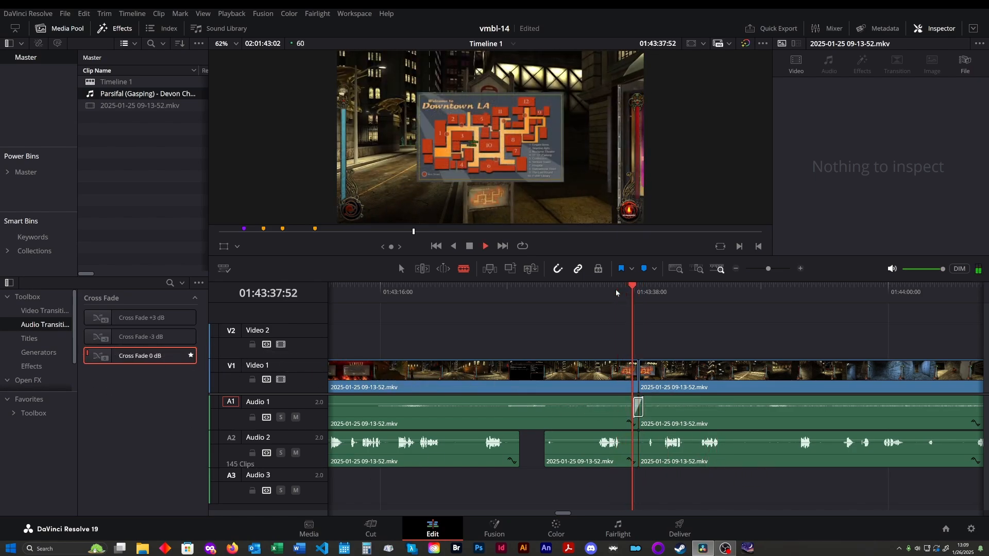
pyautogui.press('space')
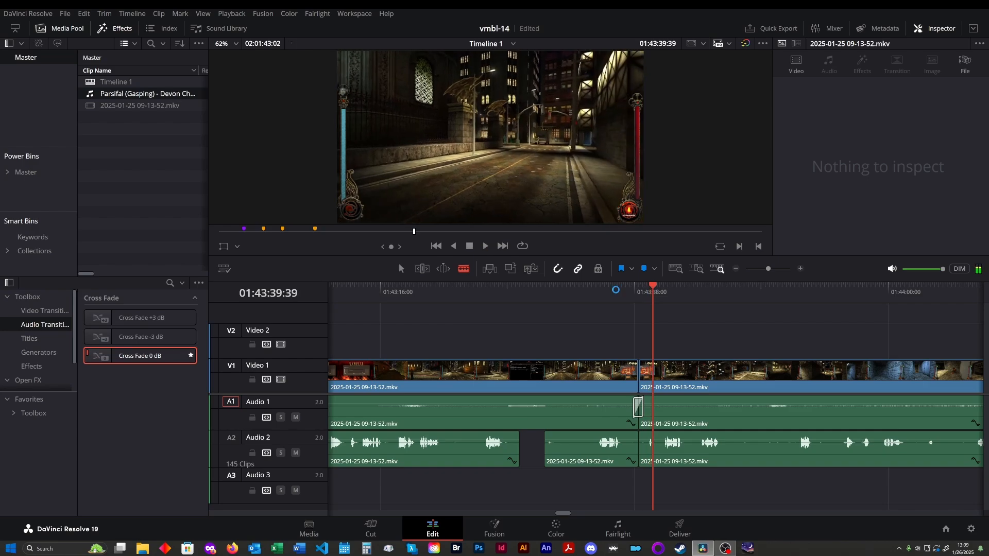
pyautogui.press('space')
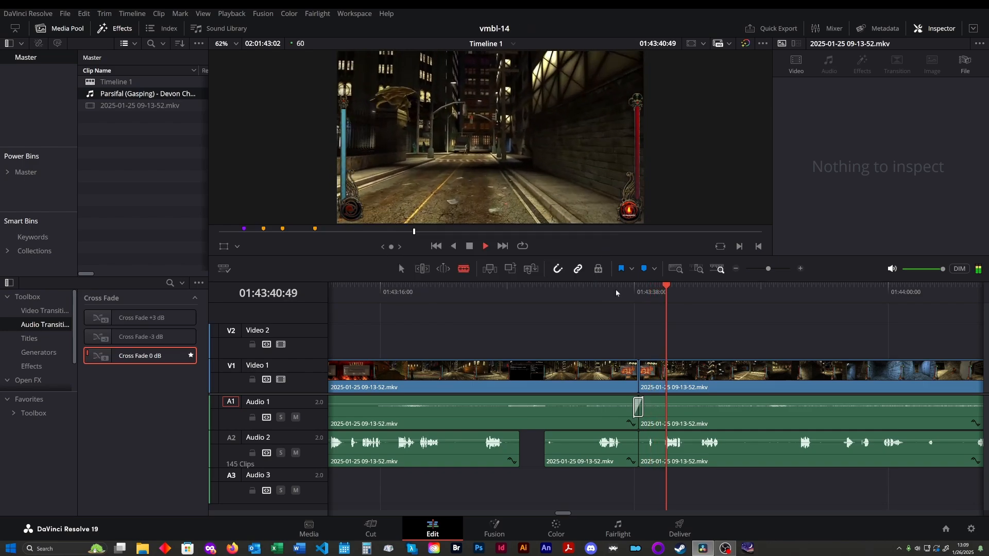
# - Split the Audio 2 commentary at about 01:43:46 and 01:43:51, and delete the quiet section between the cuts, leaving a gap
pyautogui.click(724, 459)
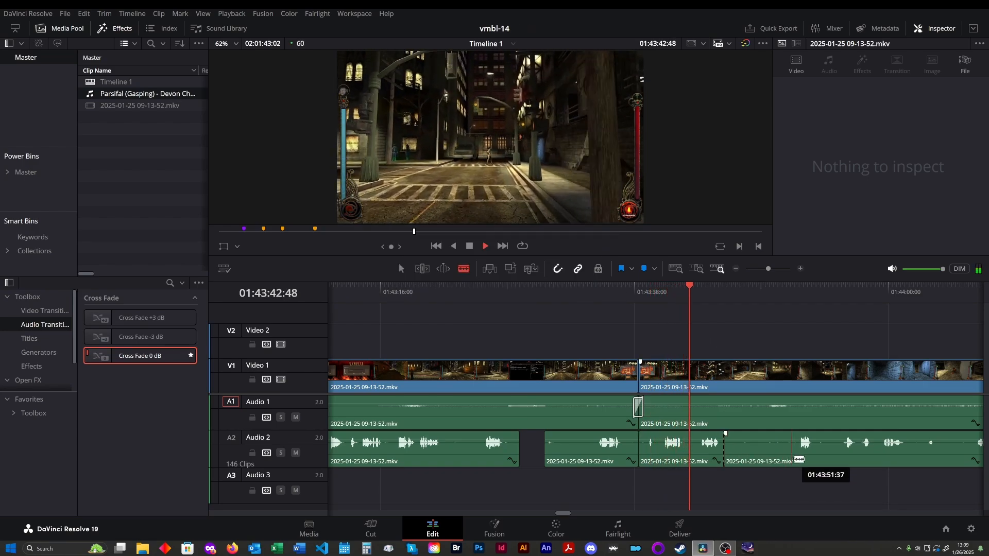
pyautogui.click(796, 460)
pyautogui.click(760, 451)
pyautogui.press('BackSpace')
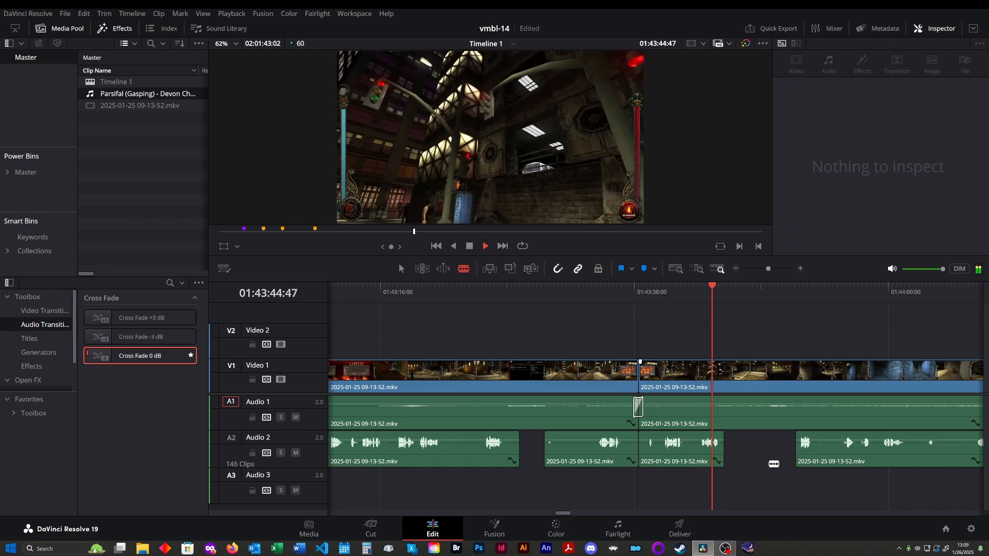
# - Review the footage from the end of the Audio 2 gap to 01:44:20:00, partly at double speed, and save the project
pyautogui.click(798, 294)
pyautogui.scroll(-5, 621, 406)
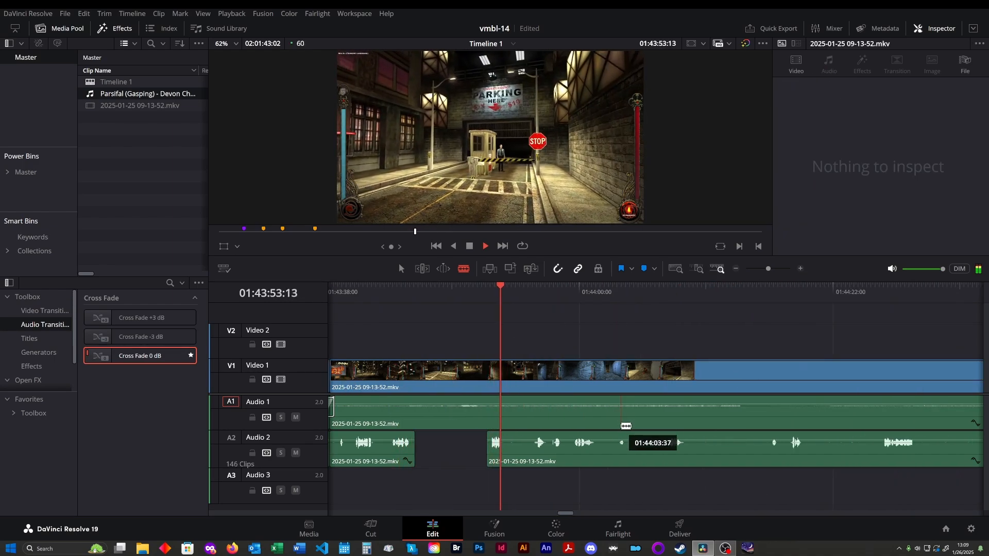
pyautogui.press('l')
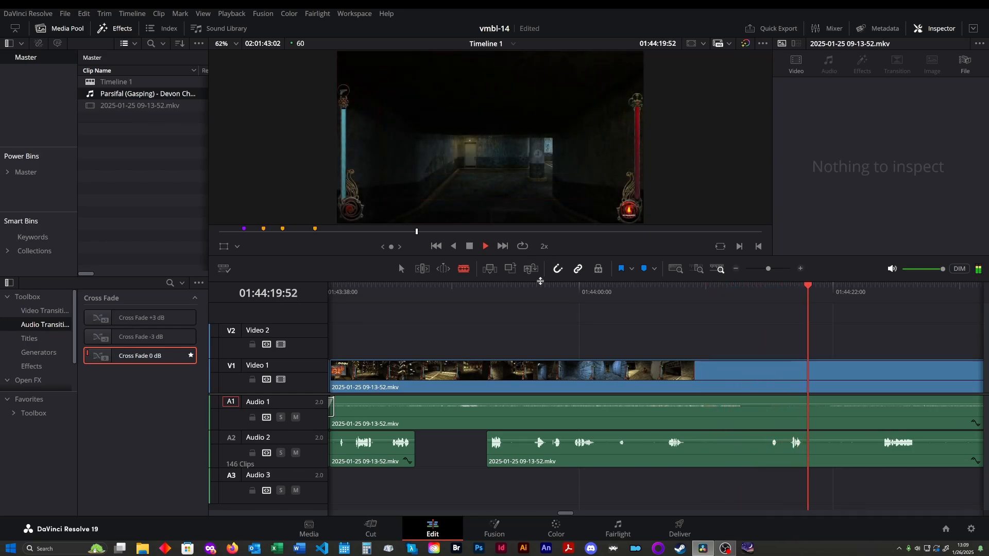
pyautogui.press('space')
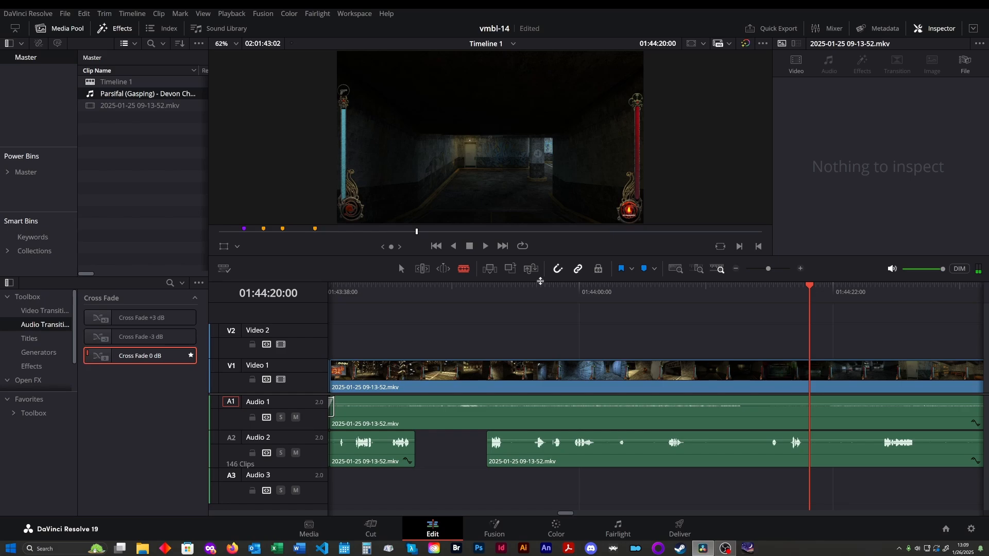
pyautogui.hotkey('ctrl', 's')
# - Add a pink timeline marker at 01:44:20:00
pyautogui.click(654, 269)
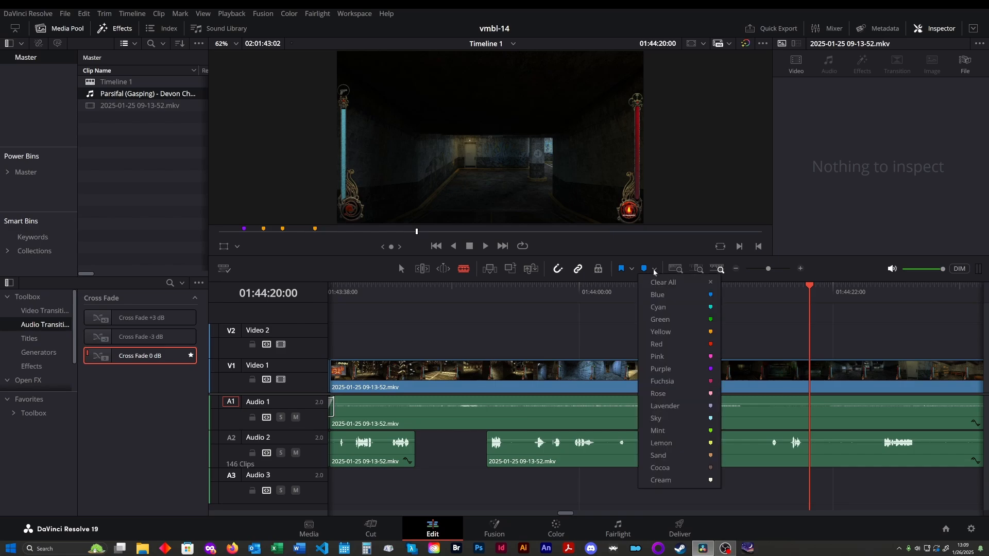
pyautogui.click(664, 357)
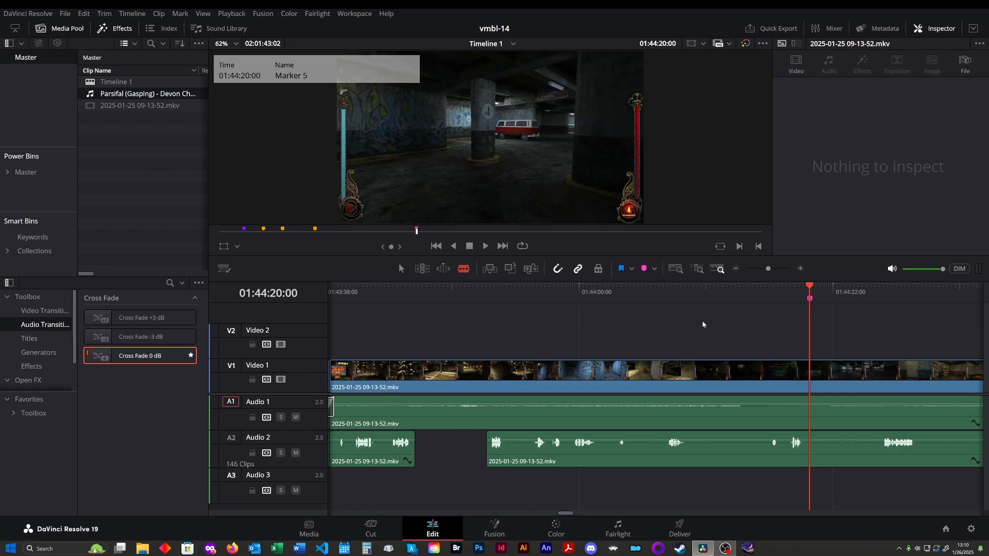
# - Skim the remaining parking garage and tunnel footage from 01:44:20 to about 02:10:20 to see what it contains
pyautogui.scroll(-2, 703, 321)
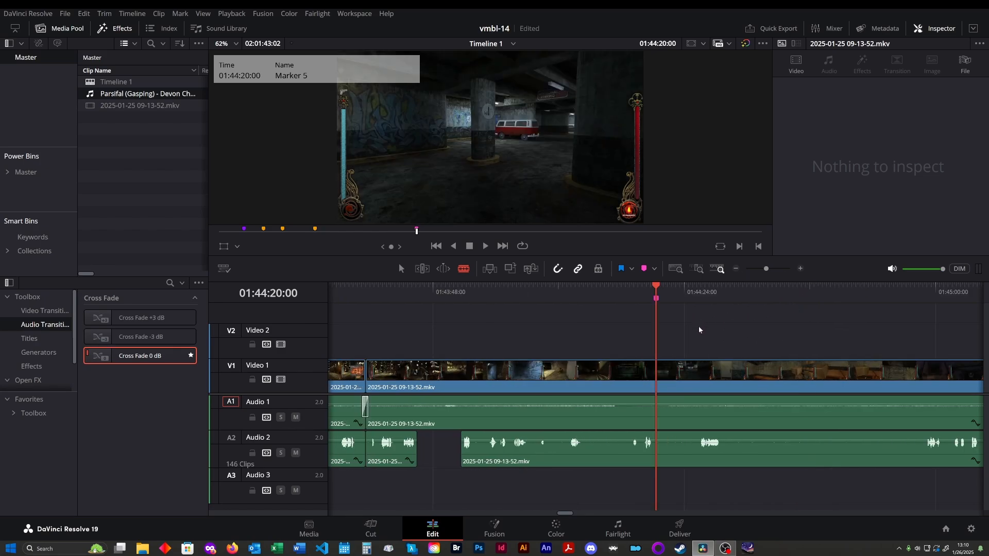
pyautogui.moveTo(683, 297); pyautogui.dragTo(920, 312)
pyautogui.scroll(-2, 598, 333)
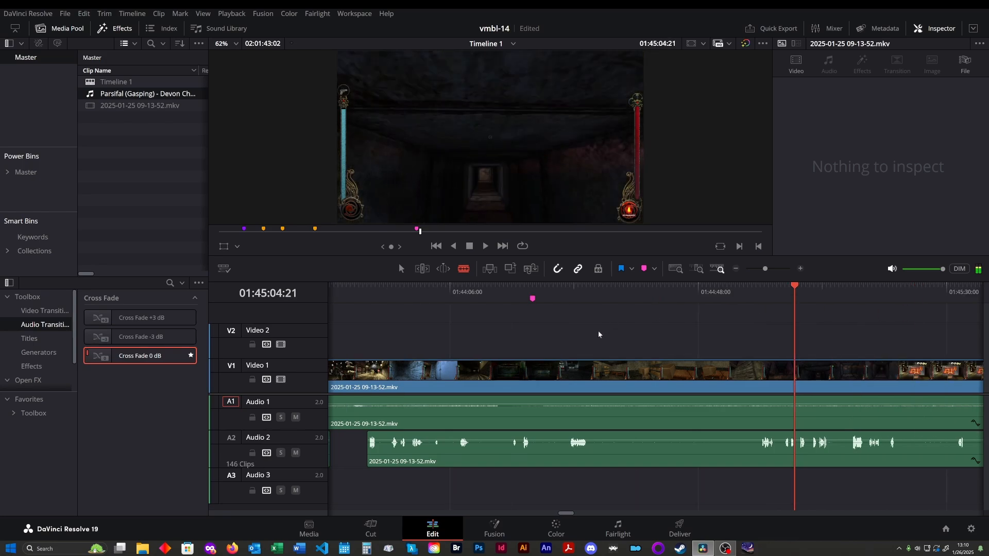
pyautogui.scroll(-3, 648, 315)
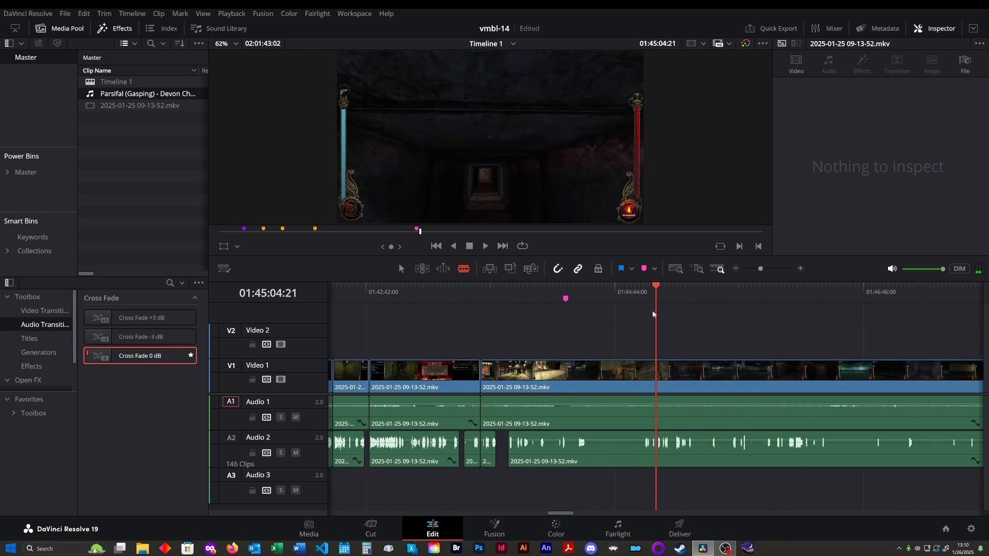
pyautogui.moveTo(659, 292); pyautogui.dragTo(936, 304)
pyautogui.scroll(-2, 674, 338)
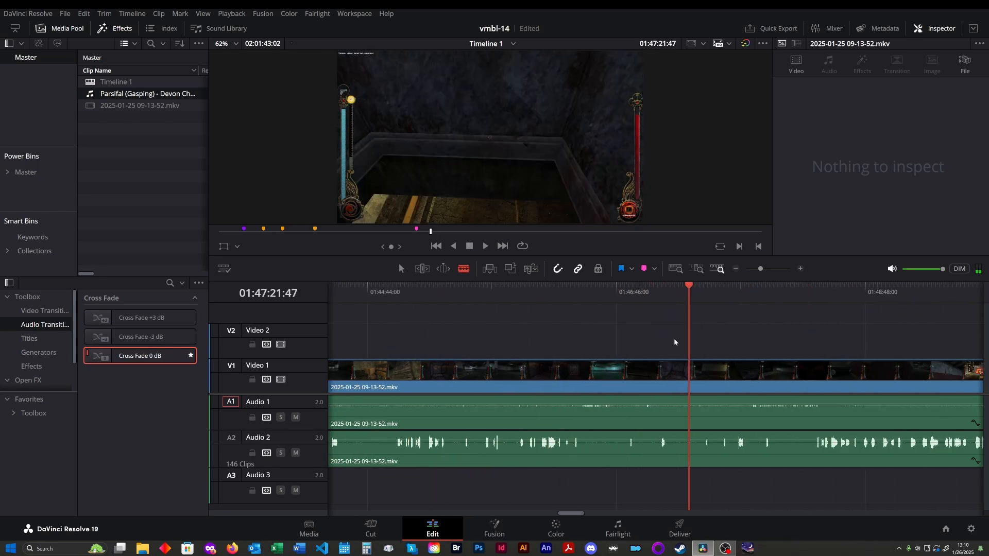
pyautogui.scroll(-2, 673, 339)
pyautogui.moveTo(775, 292); pyautogui.dragTo(900, 300)
pyautogui.scroll(-3, 729, 321)
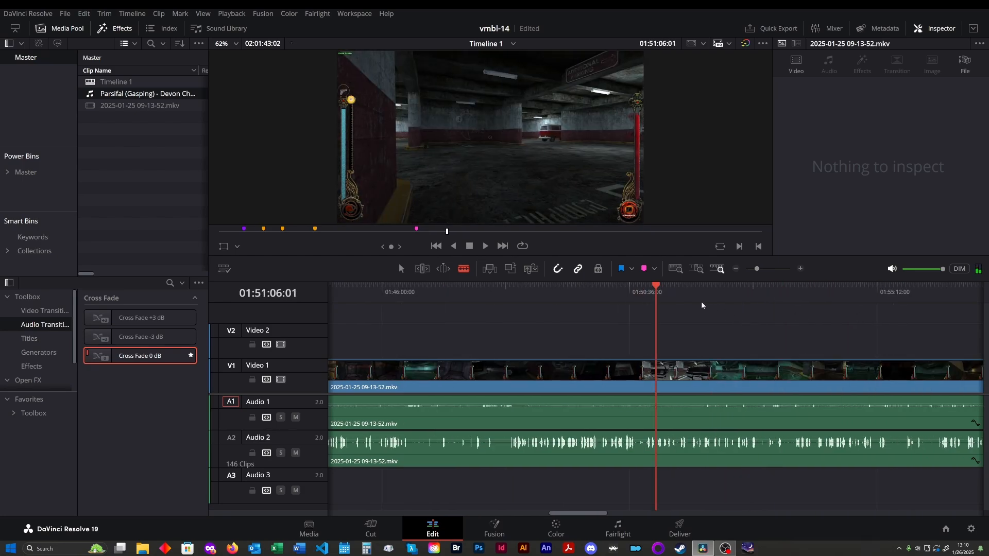
pyautogui.click(667, 293)
pyautogui.moveTo(668, 292); pyautogui.dragTo(926, 295)
pyautogui.scroll(-5, 663, 353)
pyautogui.moveTo(626, 299); pyautogui.dragTo(882, 292)
pyautogui.scroll(-5, 648, 322)
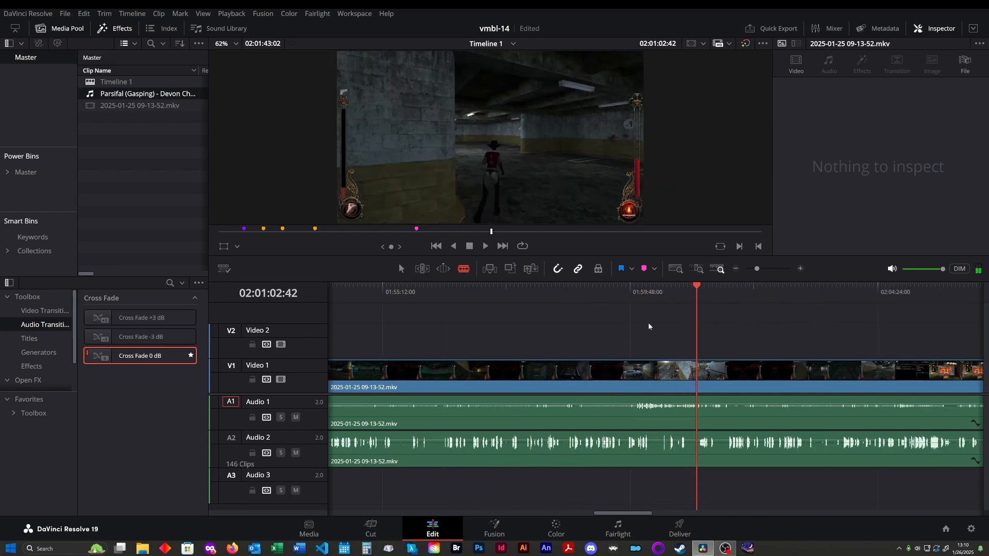
pyautogui.moveTo(632, 293); pyautogui.dragTo(852, 282)
pyautogui.scroll(-5, 613, 338)
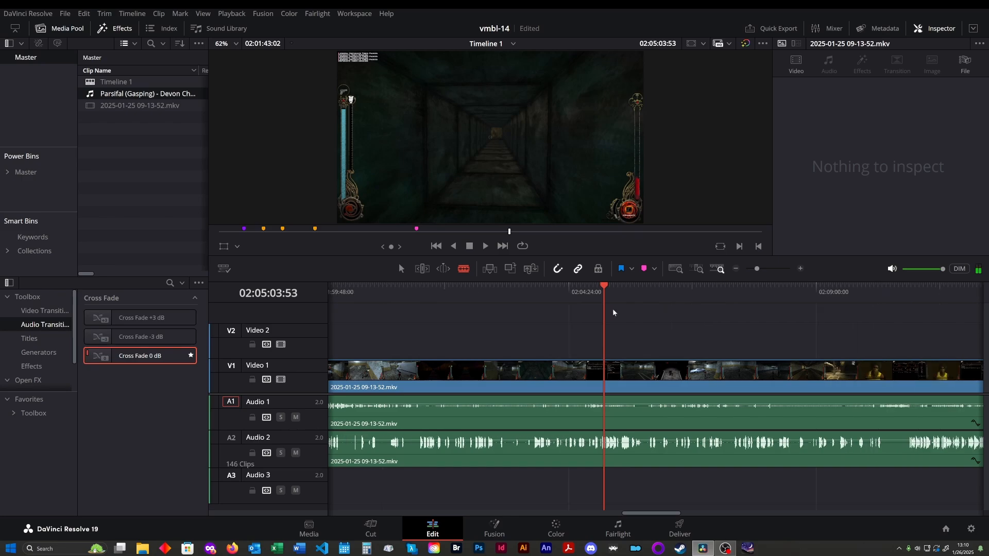
pyautogui.click(611, 289)
pyautogui.moveTo(611, 290); pyautogui.dragTo(888, 296)
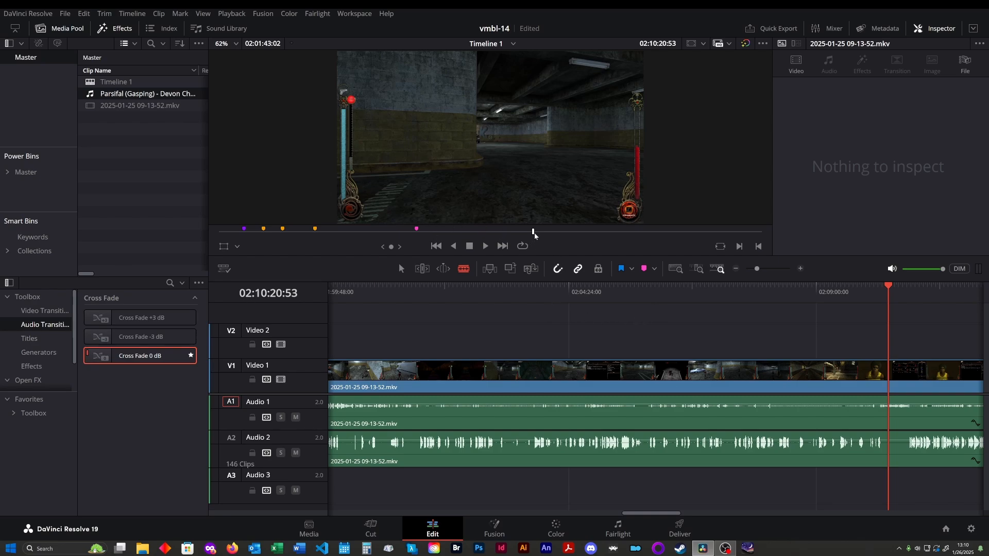
# - Return to 01:44:20:00 and delete the pink marker there
pyautogui.click(417, 230)
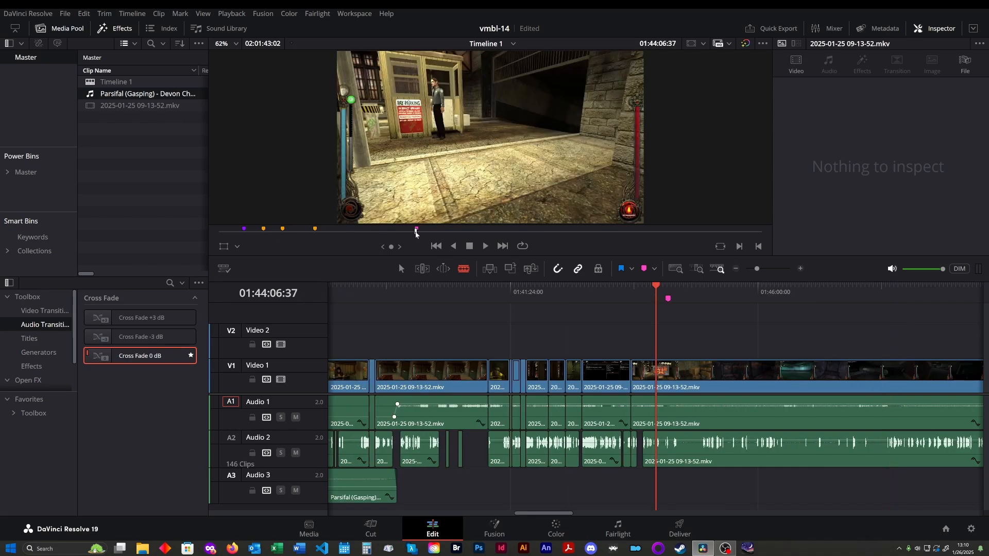
pyautogui.moveTo(669, 289)
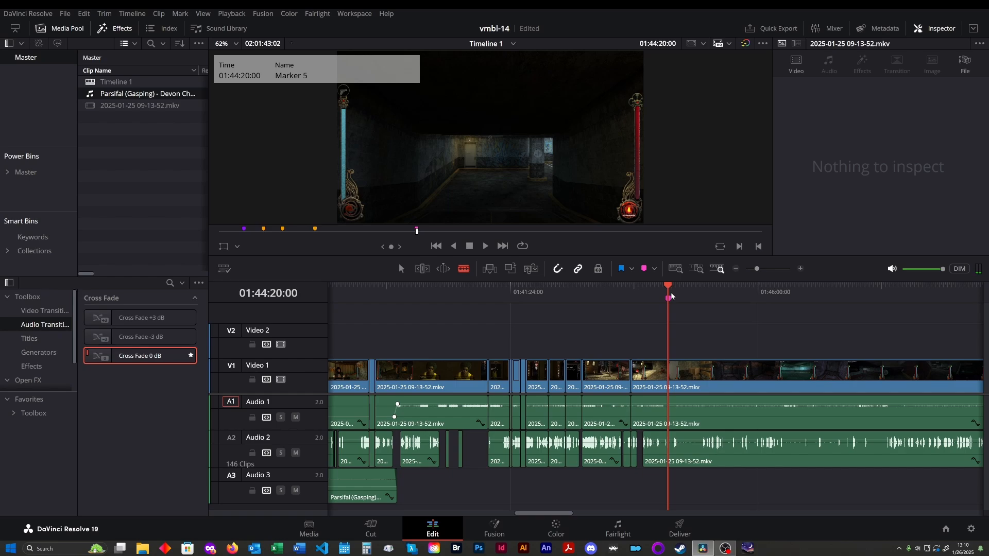
pyautogui.press('Delete')
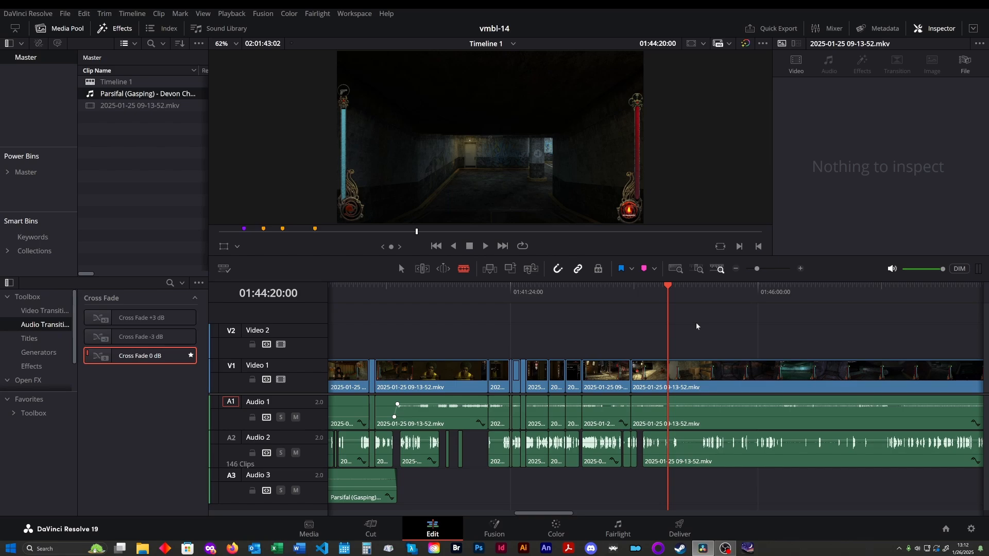
# - Play the parking garage entrance from 01:43:52:01 to 01:44:14, and check the footage again from about 01:44:20 to 01:44:22
pyautogui.scroll(5, 695, 326)
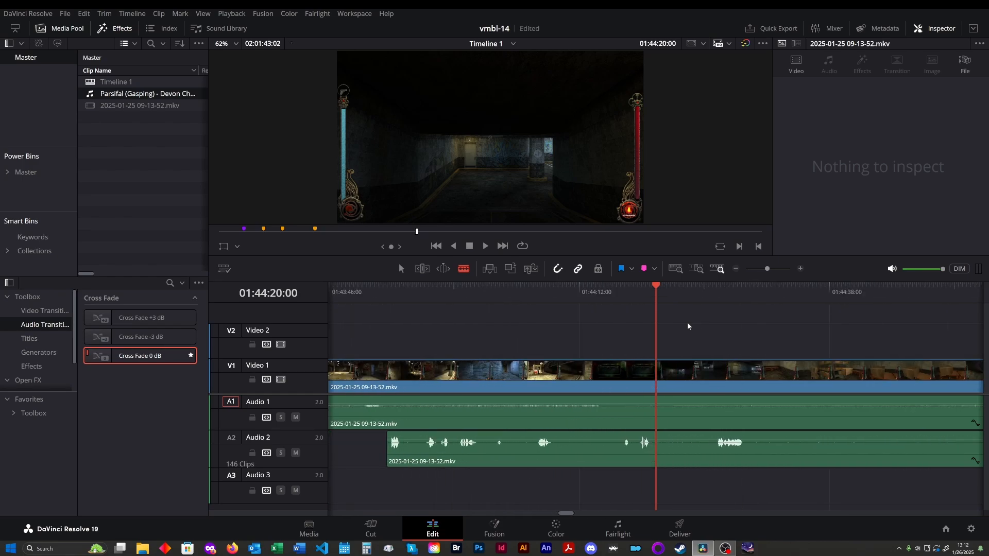
pyautogui.click(387, 291)
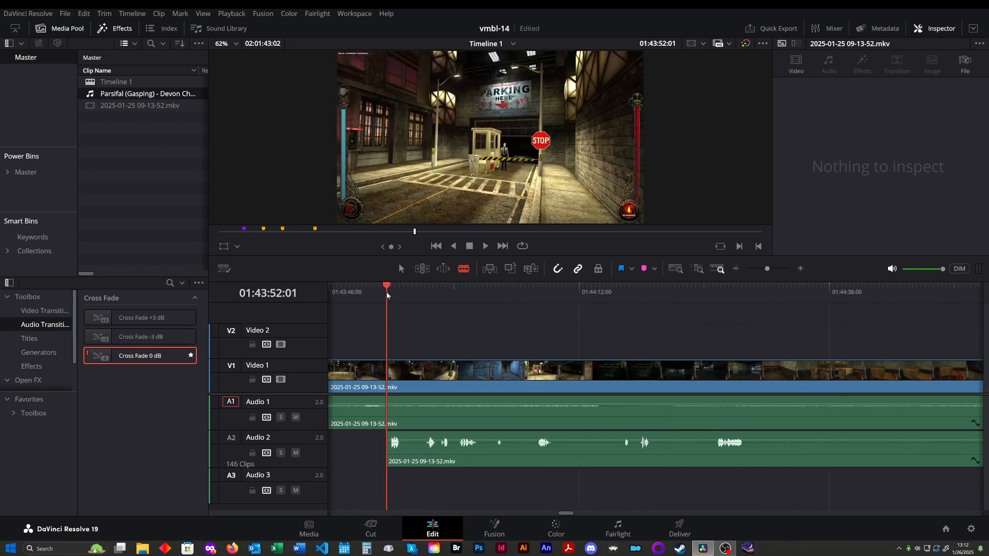
pyautogui.press('space')
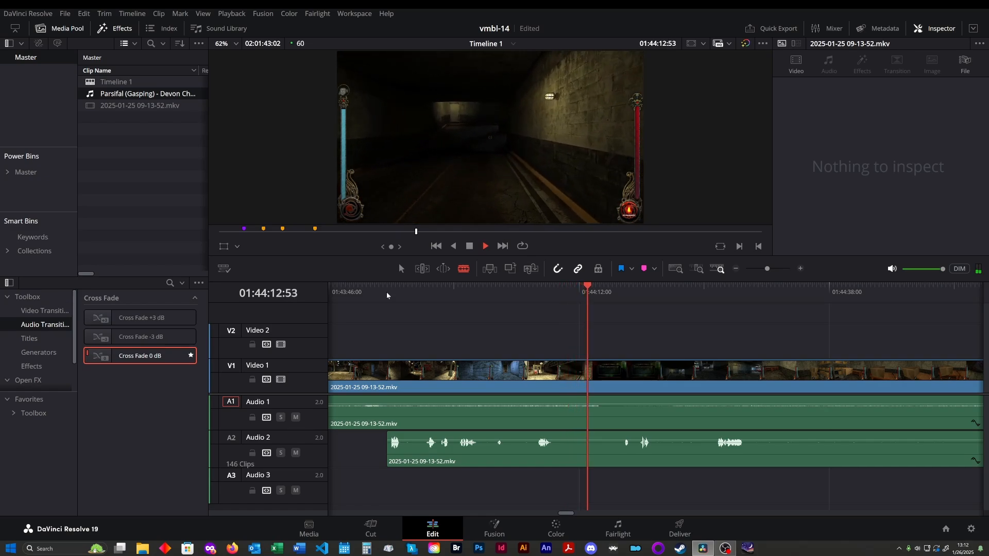
pyautogui.press('space')
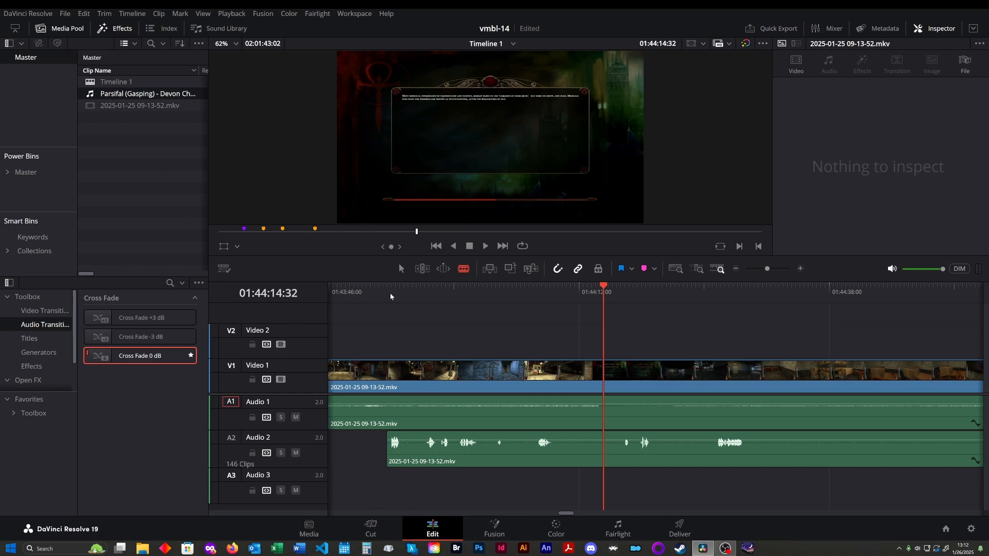
pyautogui.click(659, 297)
pyautogui.press('space')
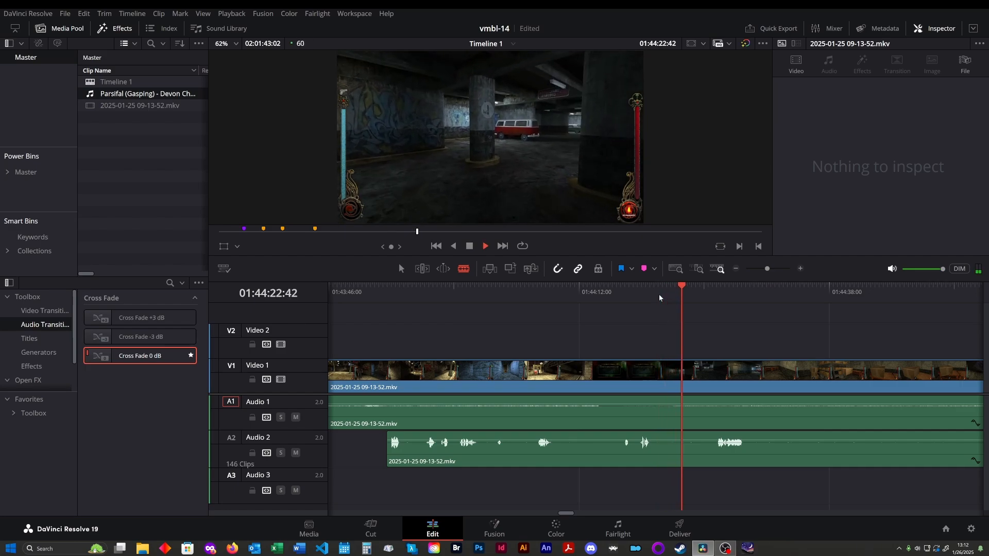
pyautogui.press('space')
# - Play the parking garage entrance and tunnel footage from 01:43:52:01 to about 01:44:02 to find a place to end the episode
pyautogui.click(461, 292)
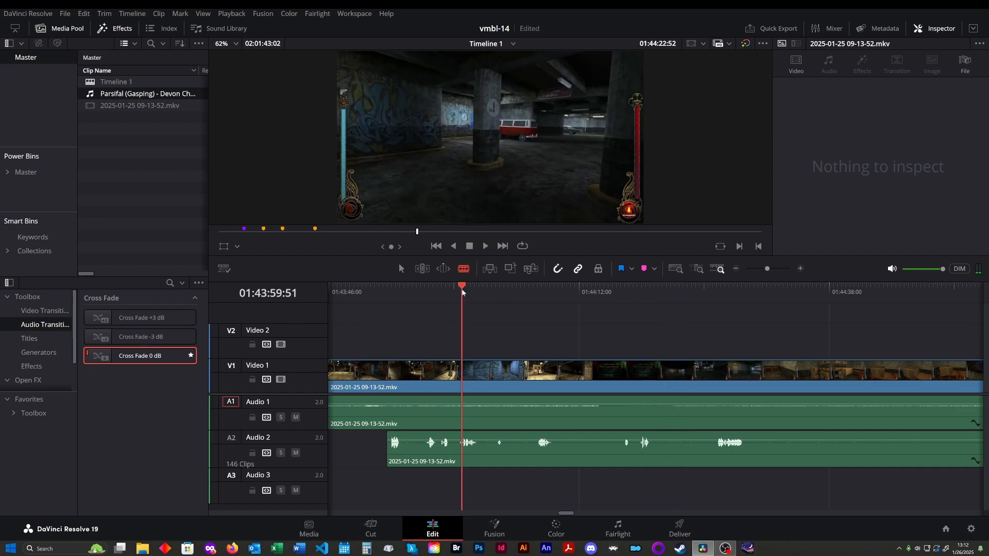
pyautogui.moveTo(462, 292); pyautogui.dragTo(388, 290)
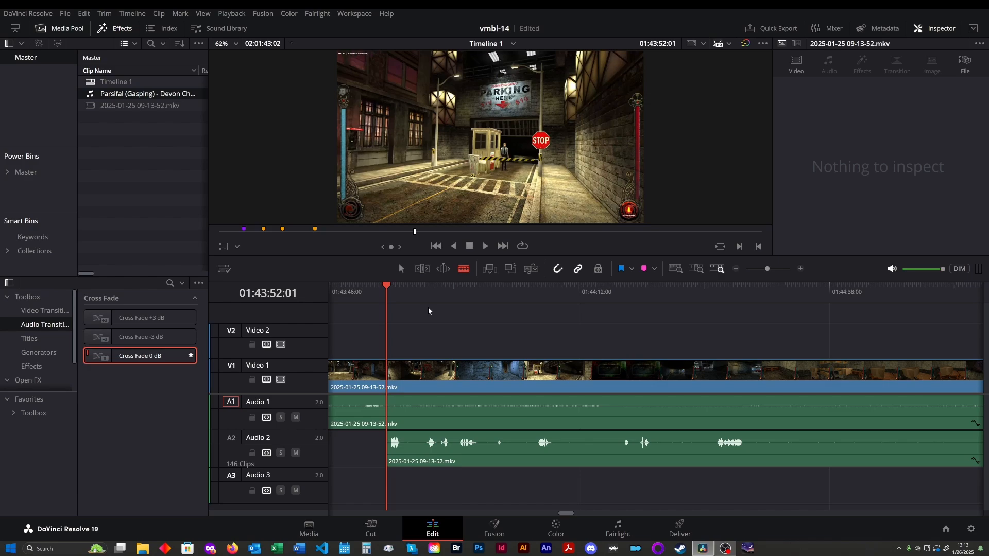
pyautogui.press('space')
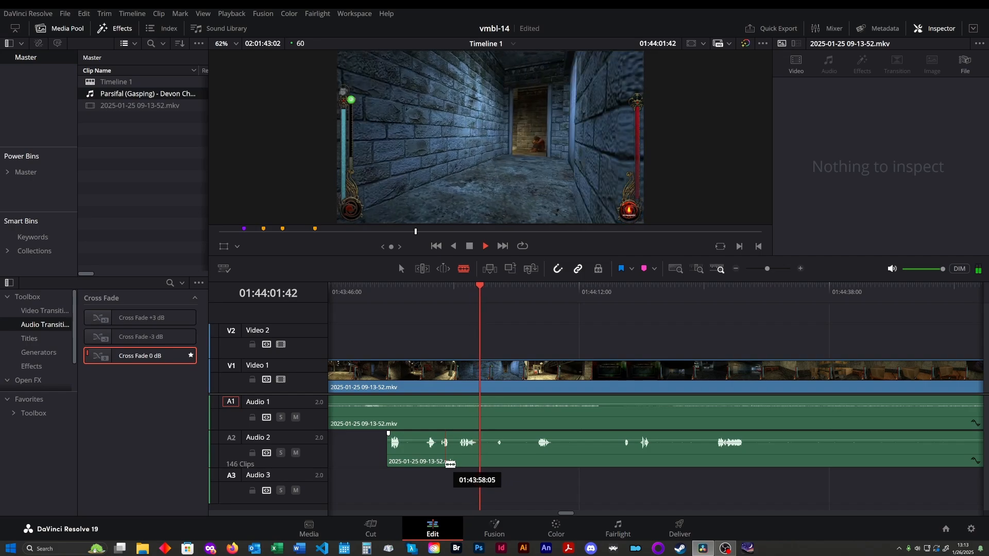
pyautogui.press('space')
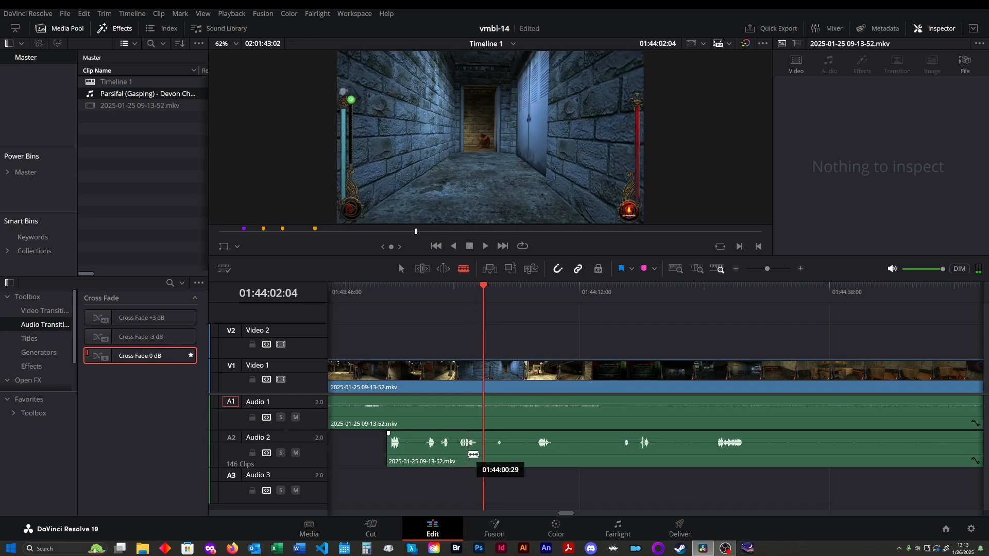
# - Split the commentary clip on Audio 2 at 01:44:00:34, between the spoken phrases, and save the project
pyautogui.hotkey('ctrl', '=')
pyautogui.hotkey('ctrl', '=')
pyautogui.hotkey('ctrl', '=')
pyautogui.hotkey('ctrl', '=')
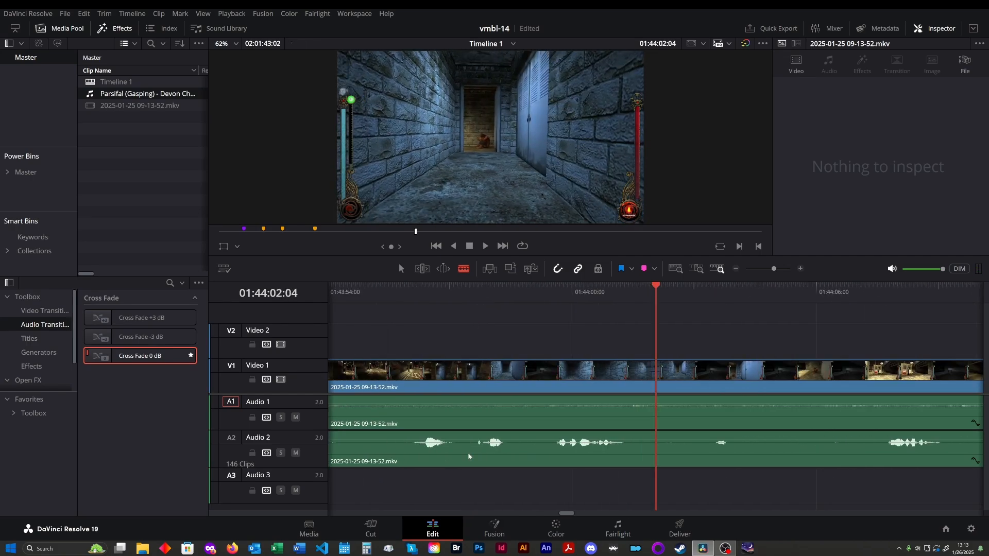
pyautogui.click(493, 287)
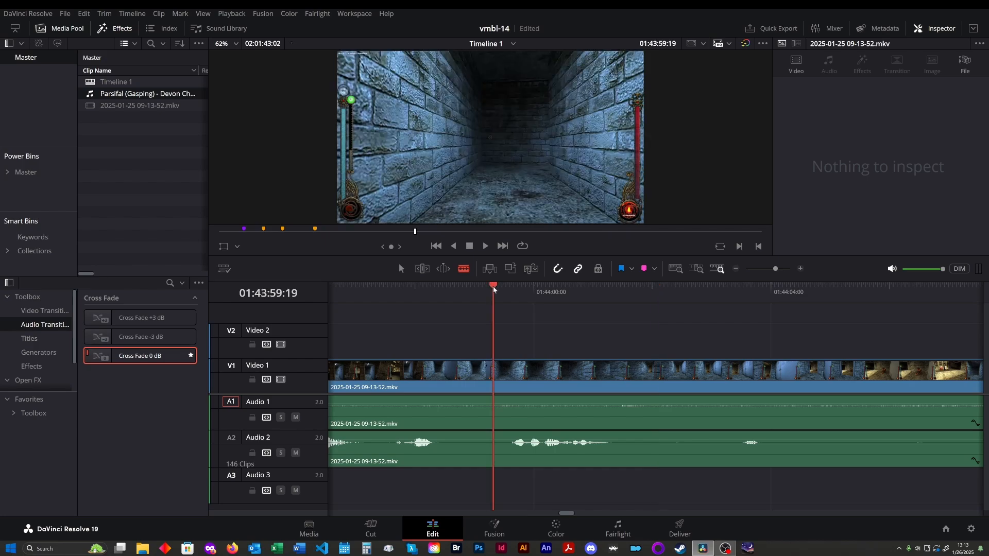
pyautogui.press('space')
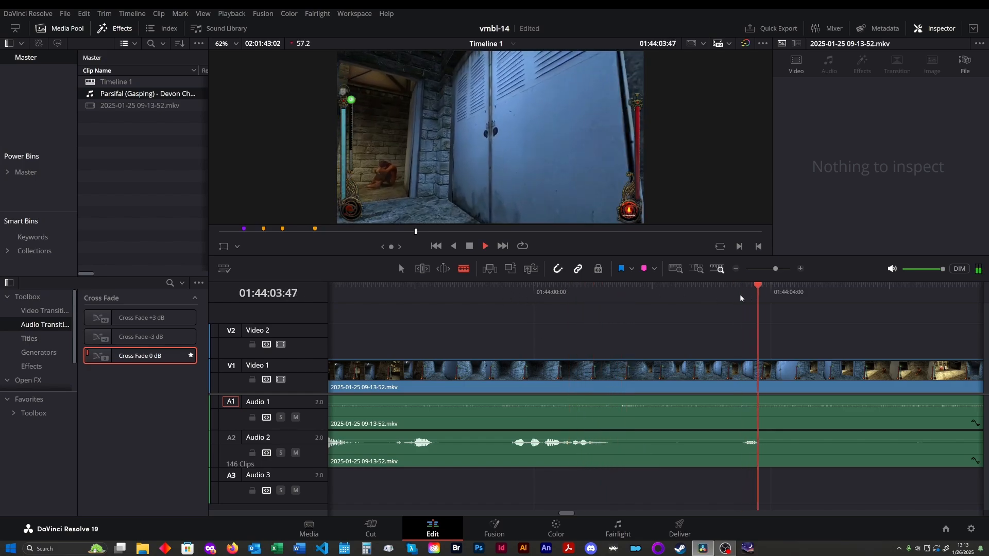
pyautogui.click(467, 292)
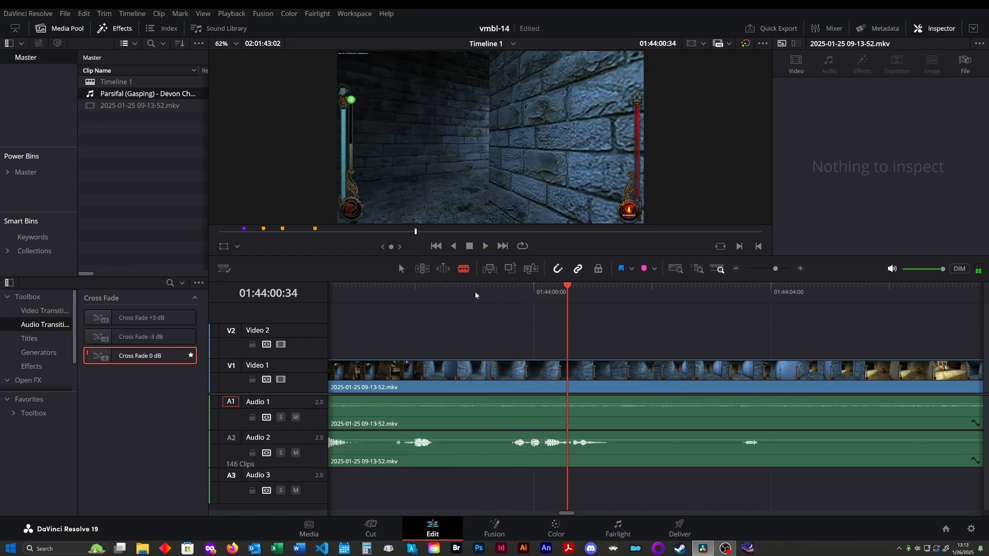
pyautogui.click(566, 453)
pyautogui.hotkey('ctrl', 's')
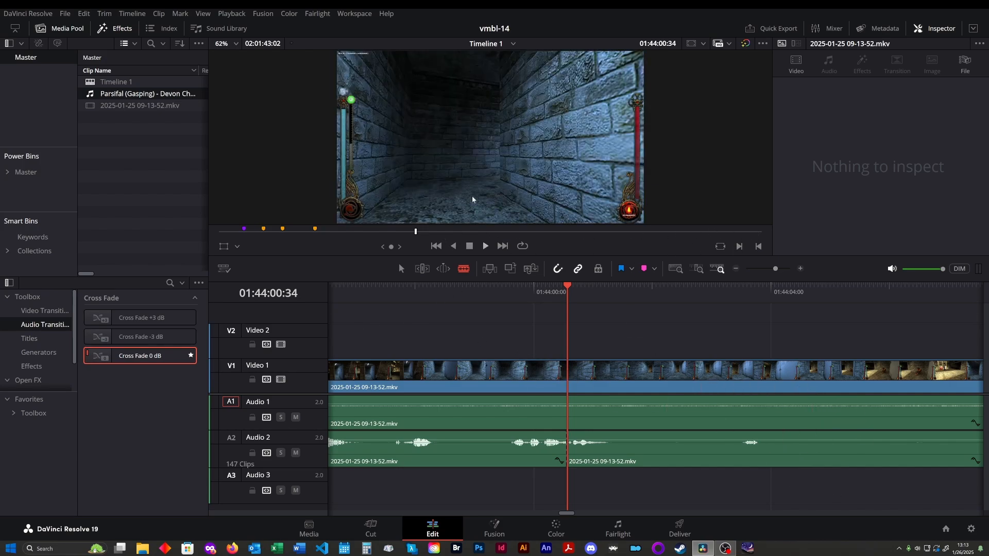
# - Save a copy of the project as vmbl-15 for the next episode and reopen the vmbl-14 project
pyautogui.click(65, 13)
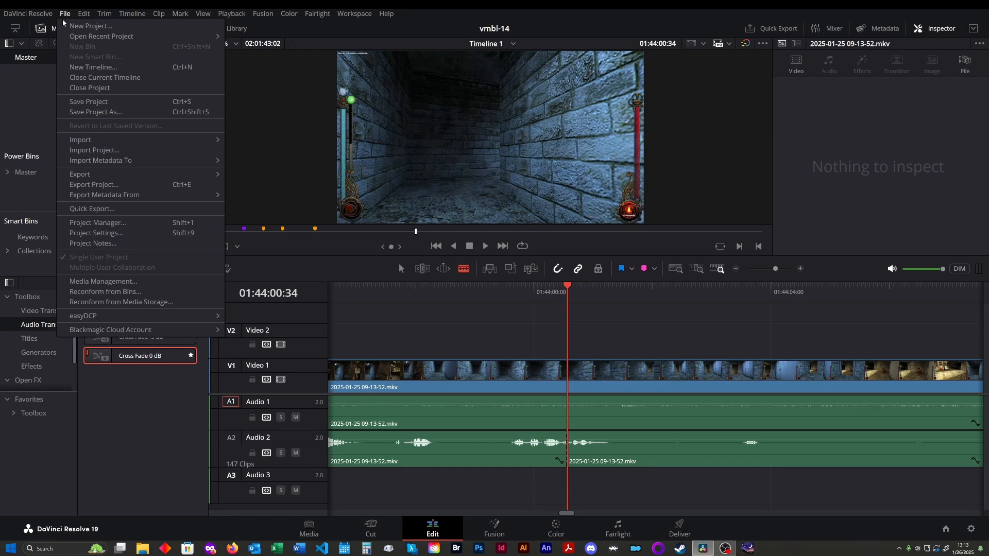
pyautogui.click(94, 108)
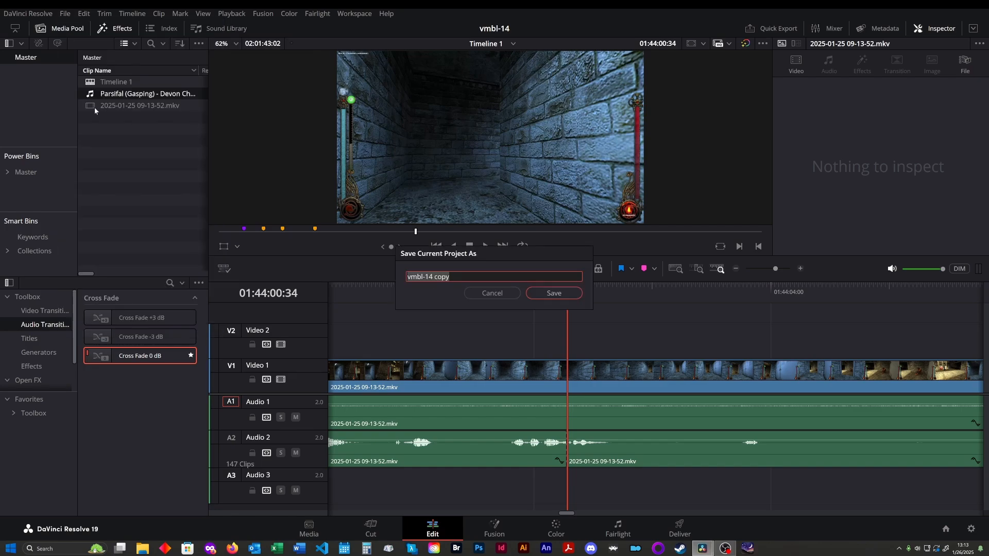
pyautogui.press('End')
pyautogui.press('BackSpace')
pyautogui.press('BackSpace')
pyautogui.press('Return')
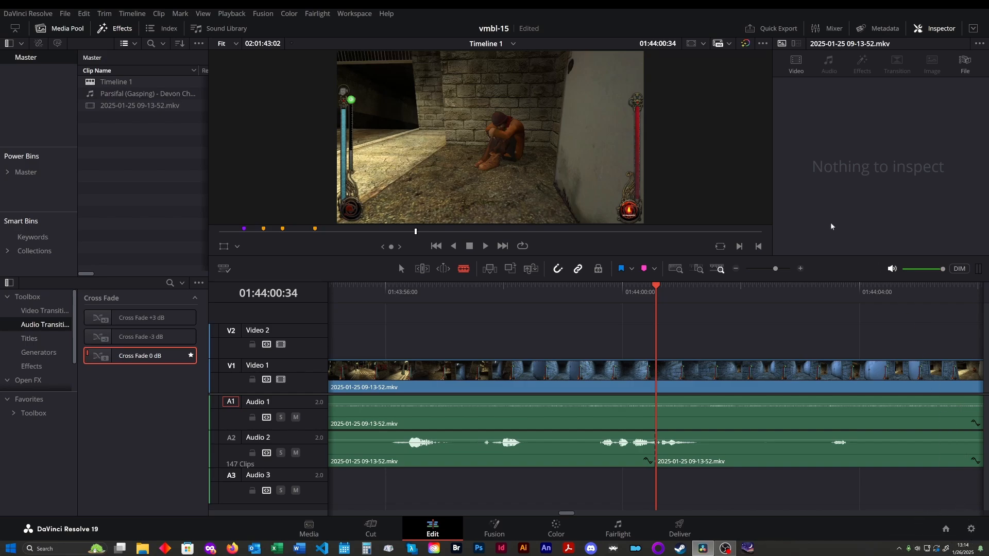
pyautogui.click(948, 533)
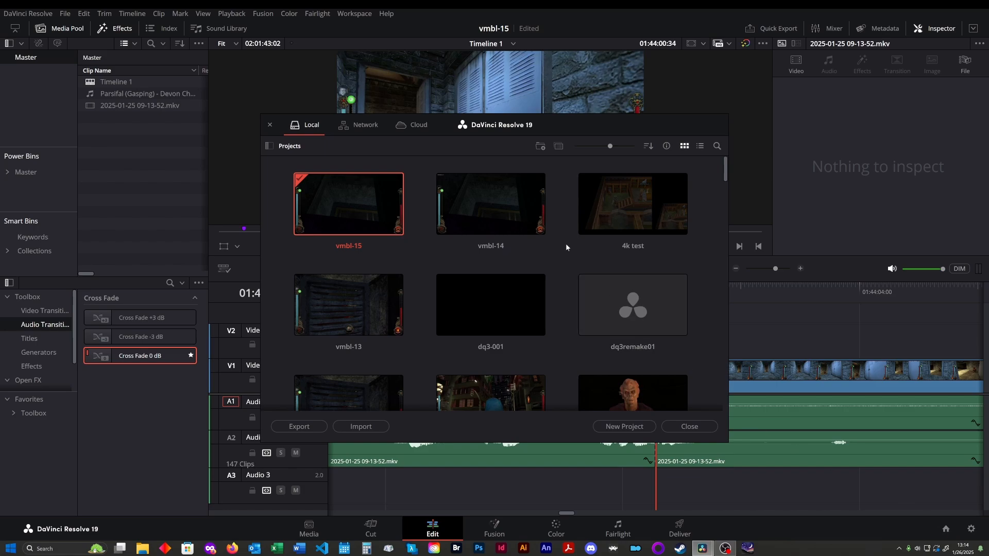
pyautogui.doubleClick(505, 186)
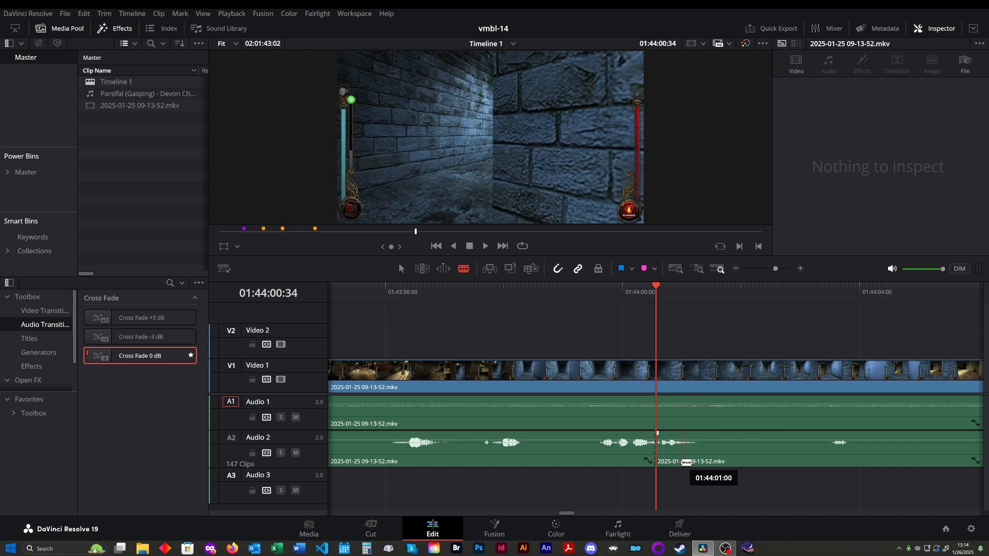
# - Delete the Audio 2 commentary after 01:44:00:34 and play back the new ending from about 01:43:59
pyautogui.click(801, 453)
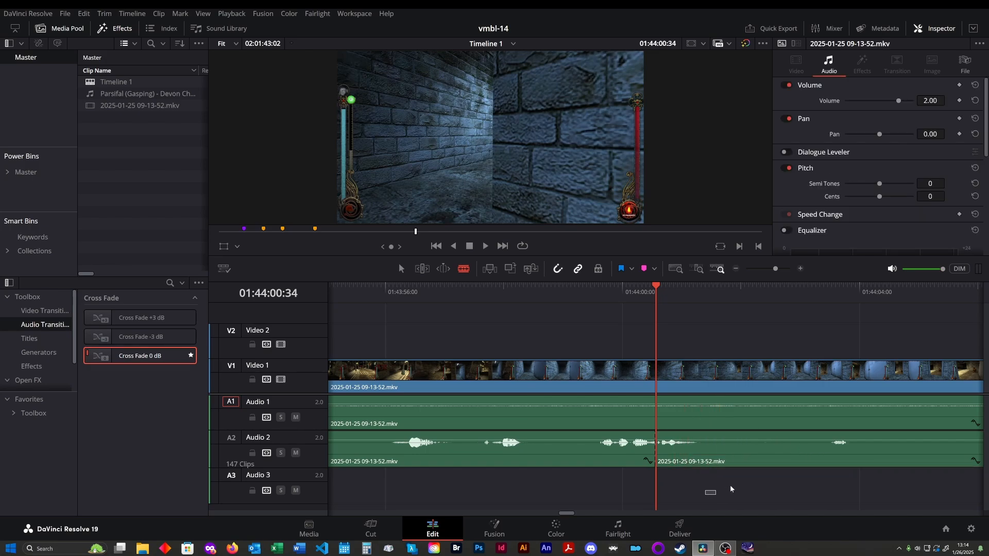
pyautogui.press('Delete')
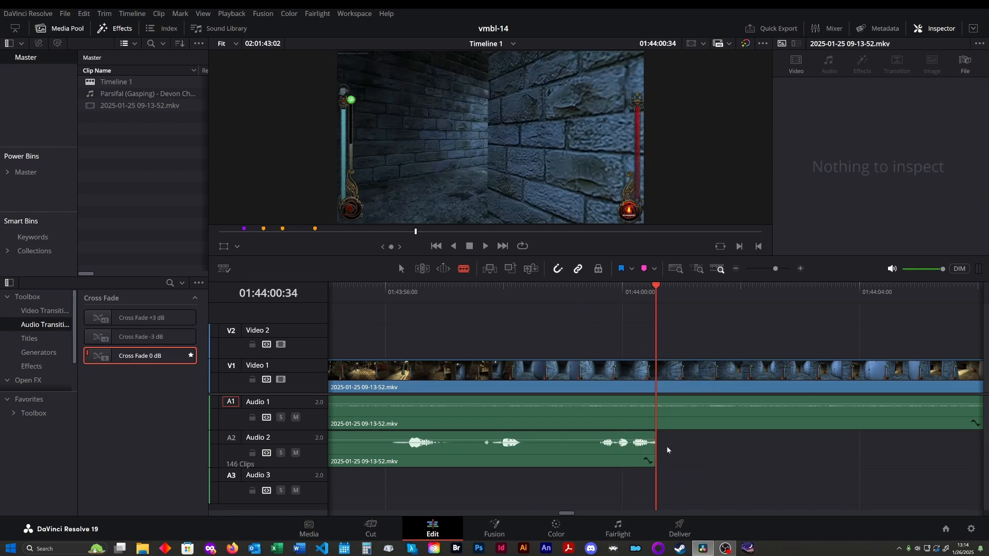
pyautogui.click(605, 292)
pyautogui.press('space')
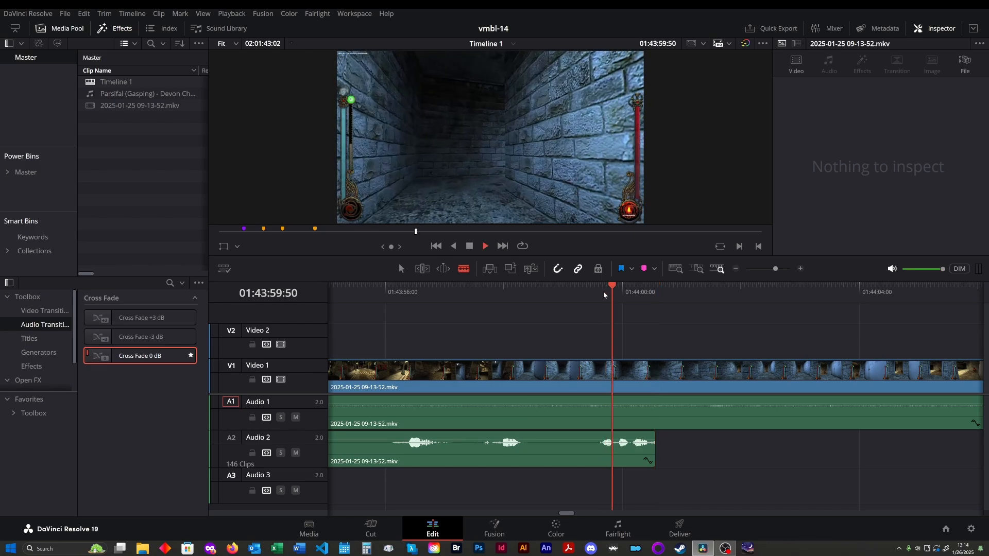
pyautogui.press('space')
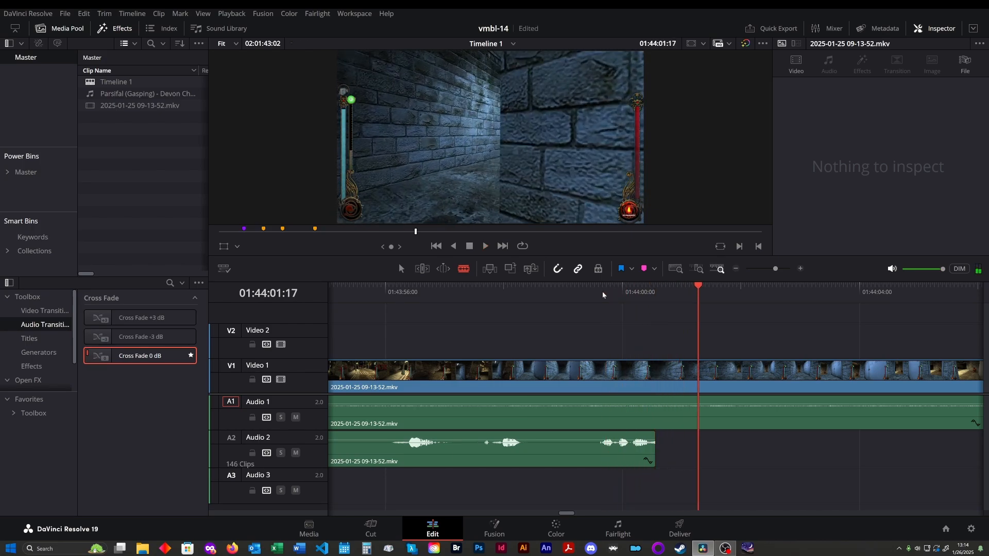
pyautogui.click(602, 292)
pyautogui.press('space')
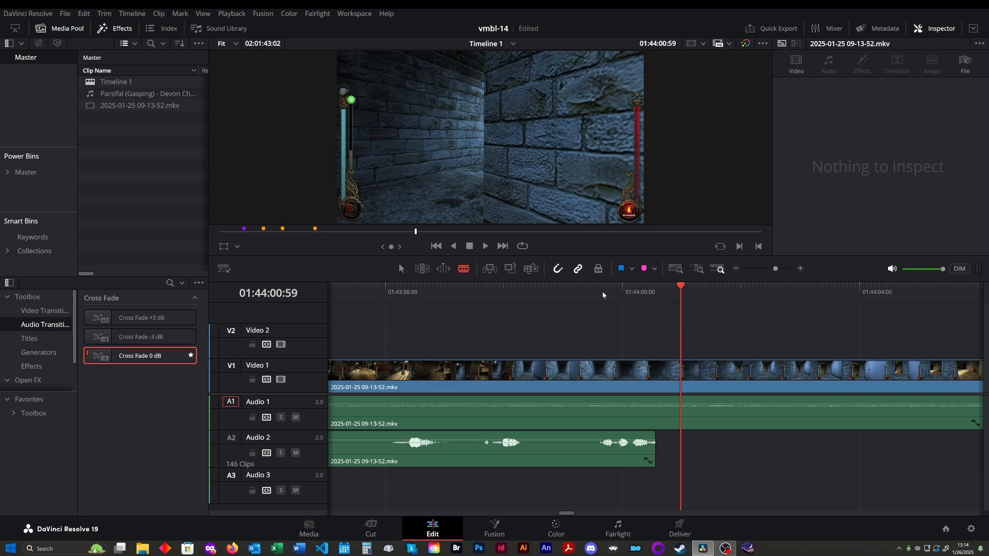
# - Split the Video 1 clip at 01:44:01:43, about one second after the commentary ends, and delete the video after the cut
pyautogui.click(606, 291)
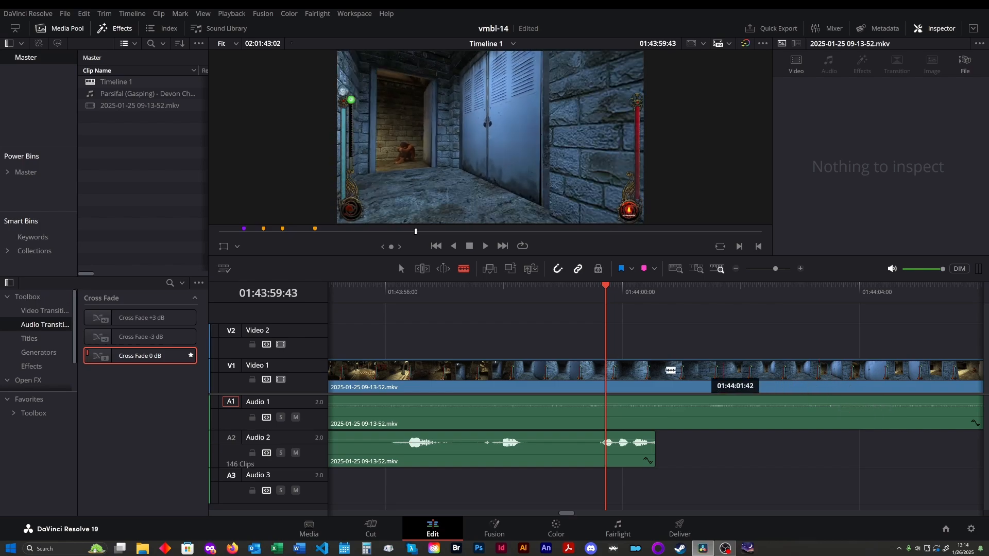
pyautogui.press('space')
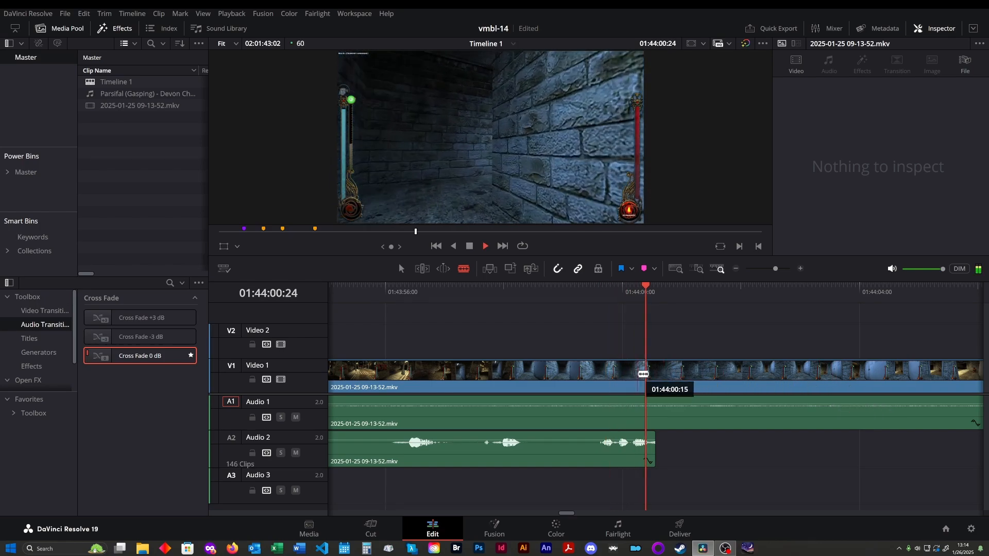
pyautogui.press('space')
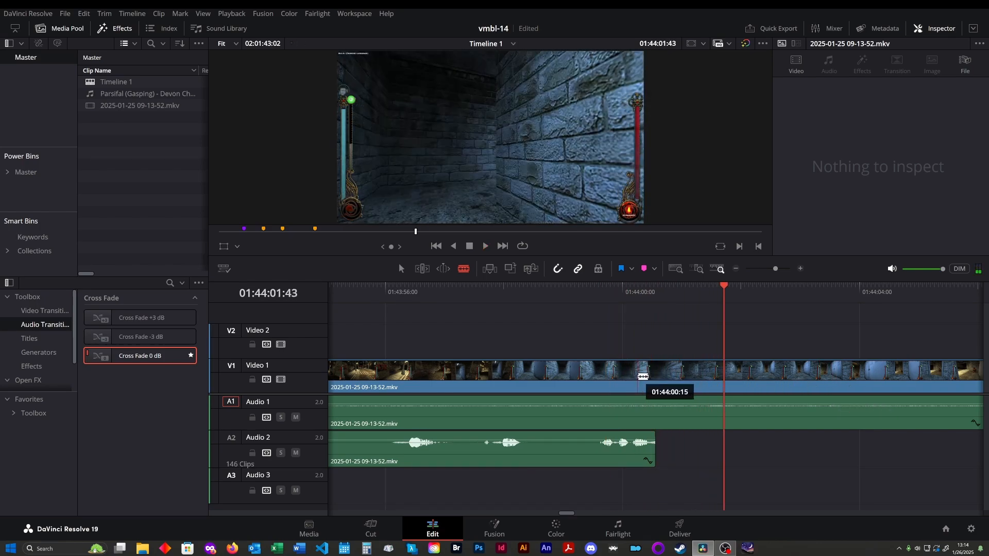
pyautogui.click(726, 377)
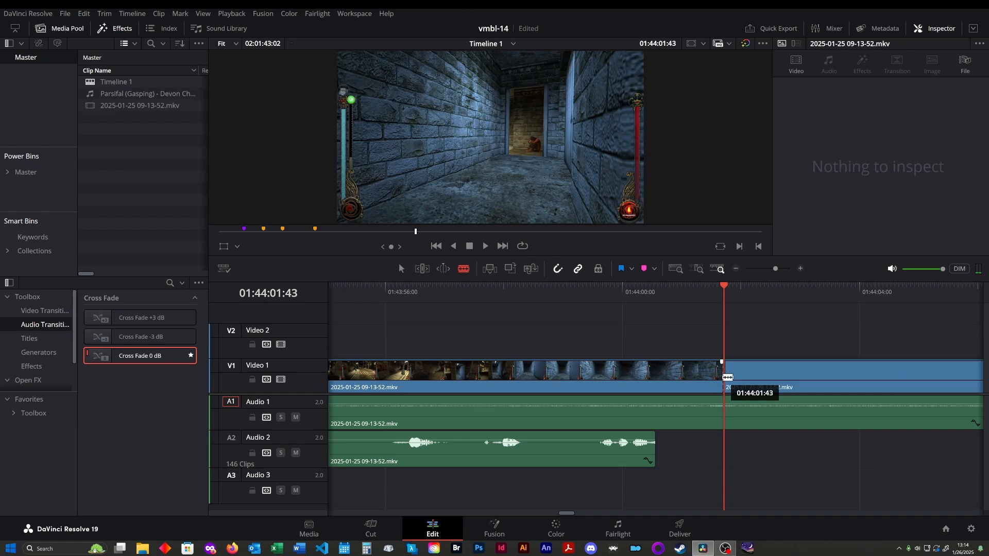
pyautogui.press('a')
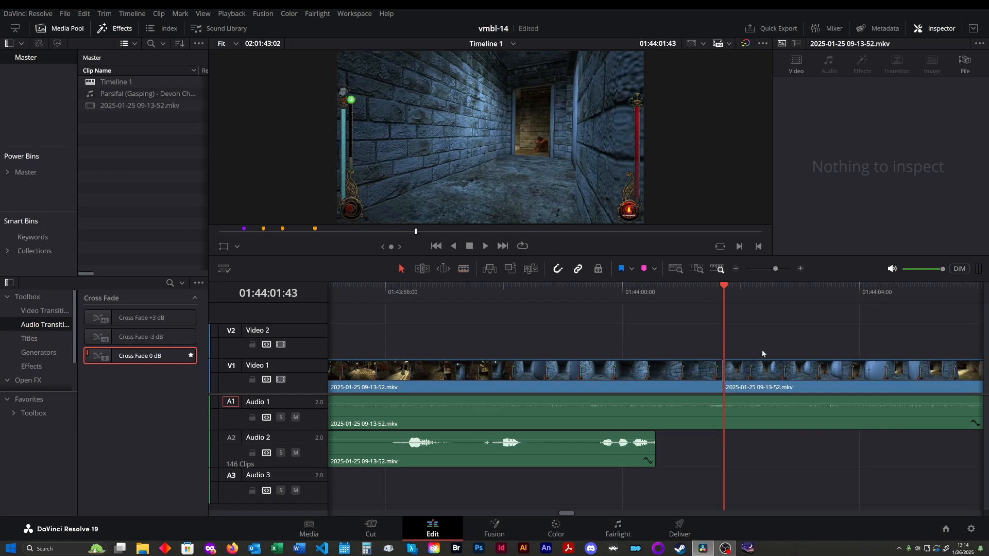
pyautogui.moveTo(780, 350); pyautogui.dragTo(794, 370)
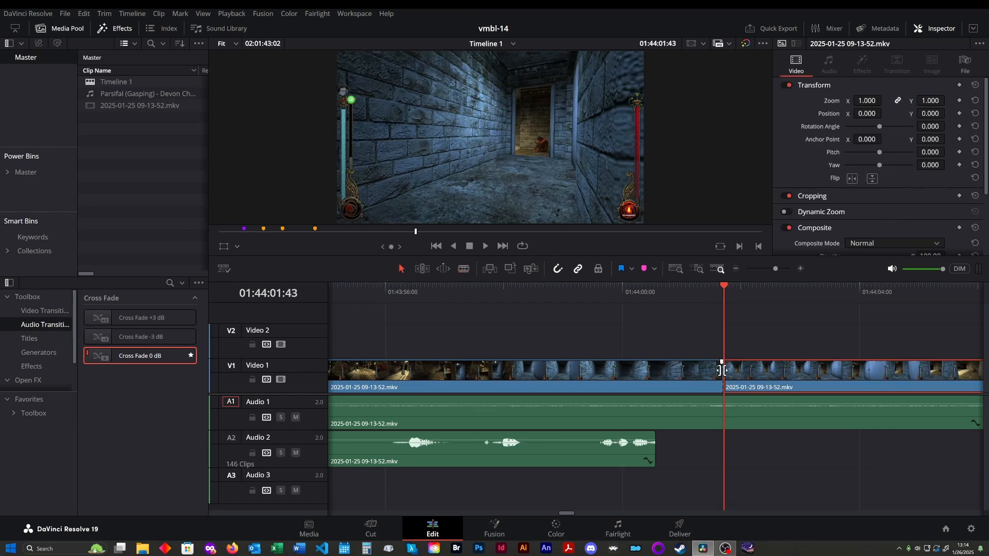
pyautogui.moveTo(737, 344); pyautogui.dragTo(769, 374)
pyautogui.press('Delete')
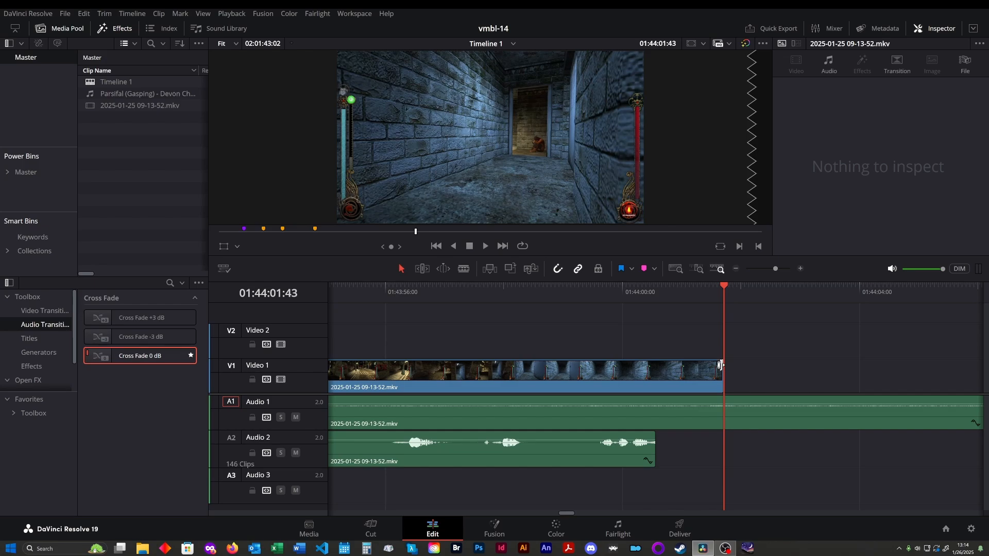
# - Fade out the end of the Video 1 clip starting where the Audio 2 commentary ends, and play back the fade
pyautogui.moveTo(722, 363); pyautogui.dragTo(656, 362)
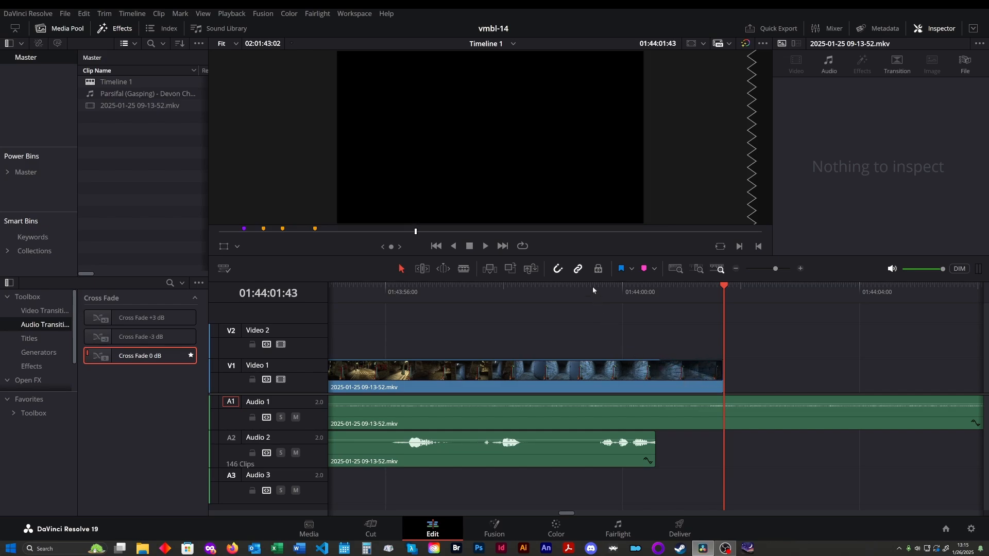
pyautogui.click(574, 288)
pyautogui.press('space')
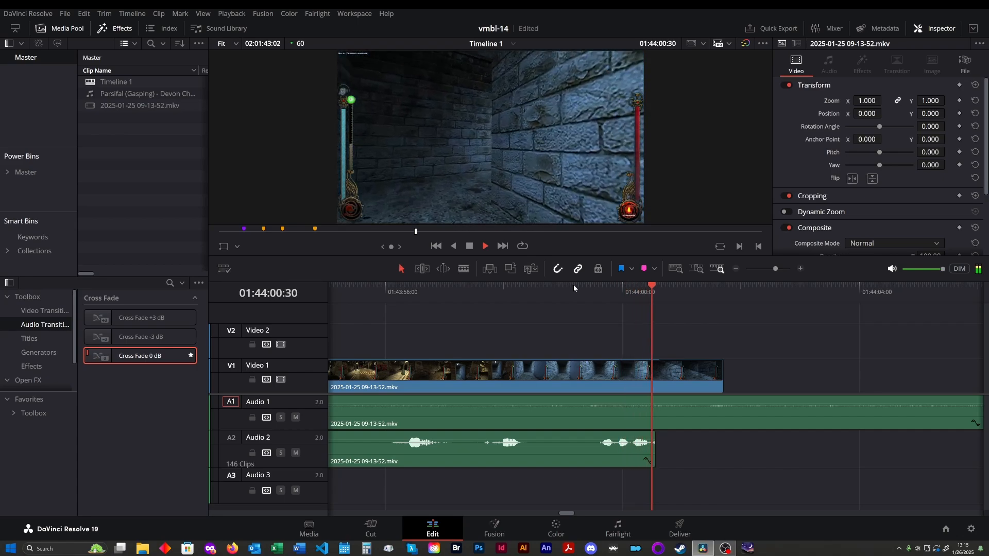
pyautogui.press('space')
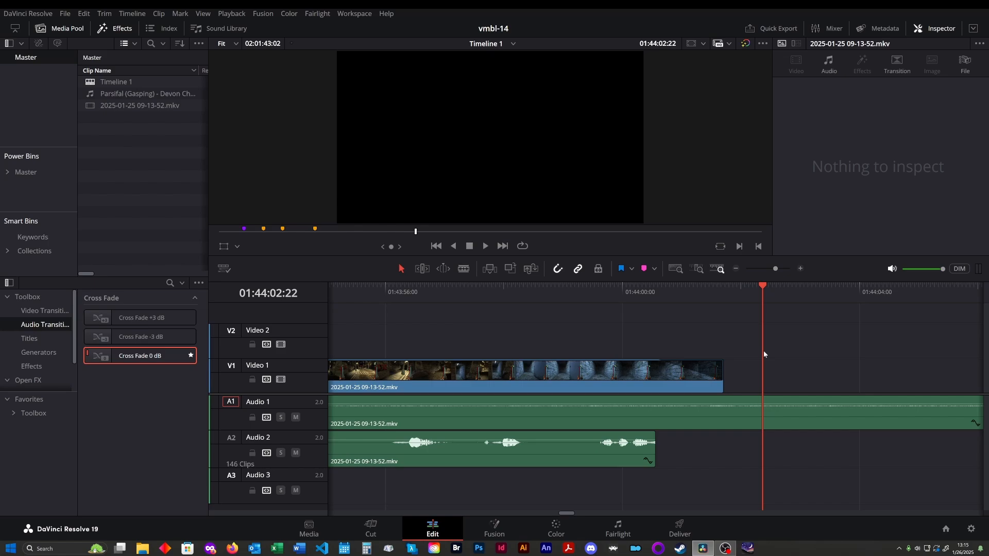
# - Place the "To be continued..." title from The Roc's Roost power bin on Video 2 right after the Video 1 clip ends, and play it back
pyautogui.click(24, 173)
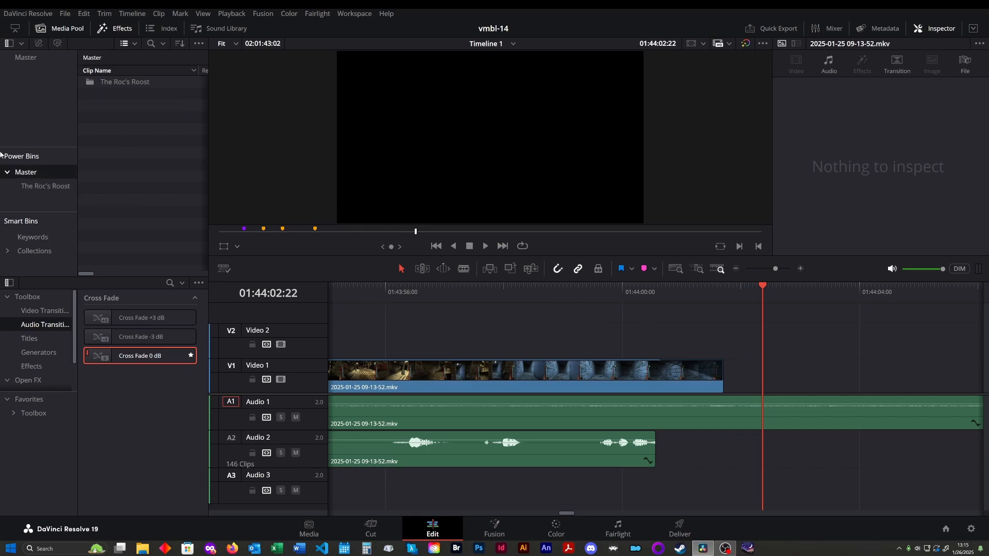
pyautogui.click(37, 189)
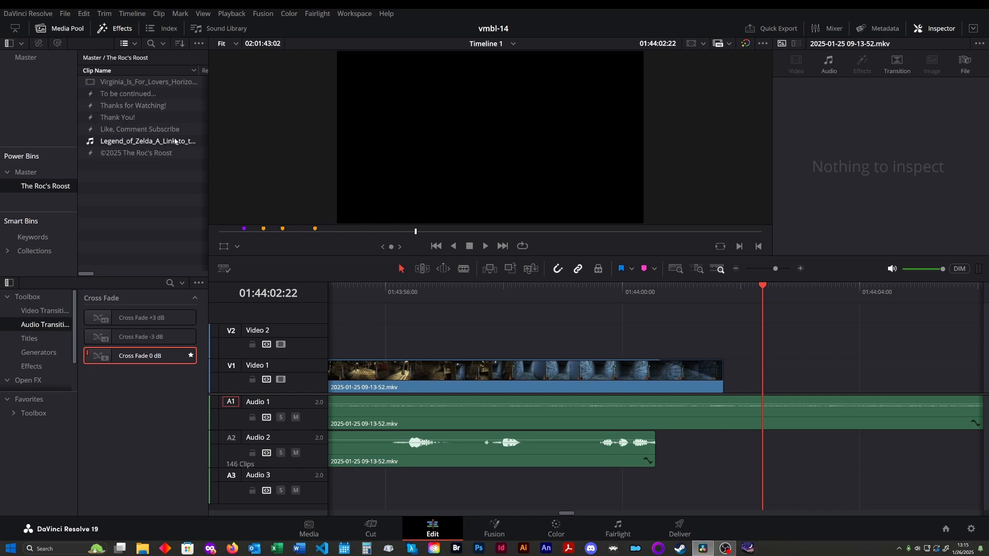
pyautogui.click(132, 95)
pyautogui.moveTo(132, 95); pyautogui.dragTo(727, 335)
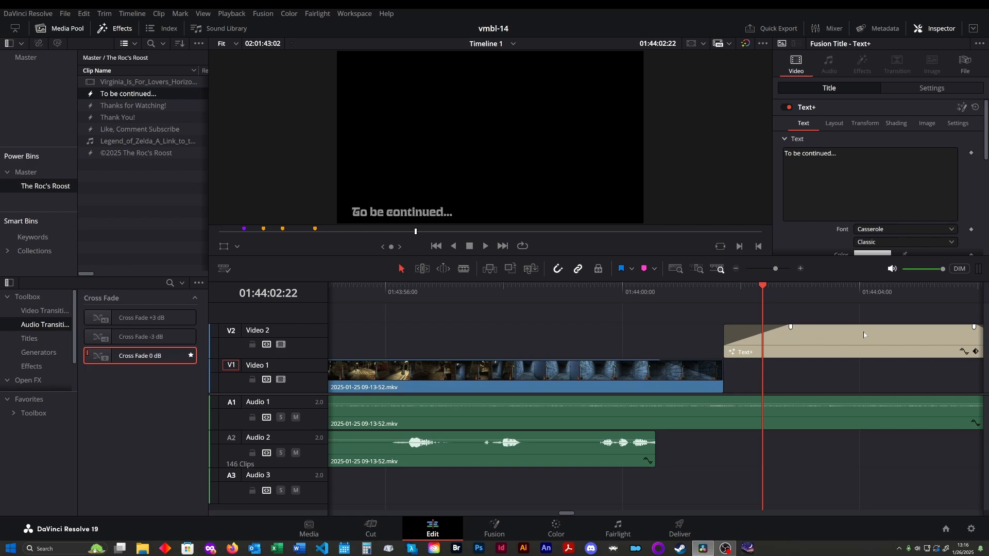
pyautogui.hotkey('ctrl', '-')
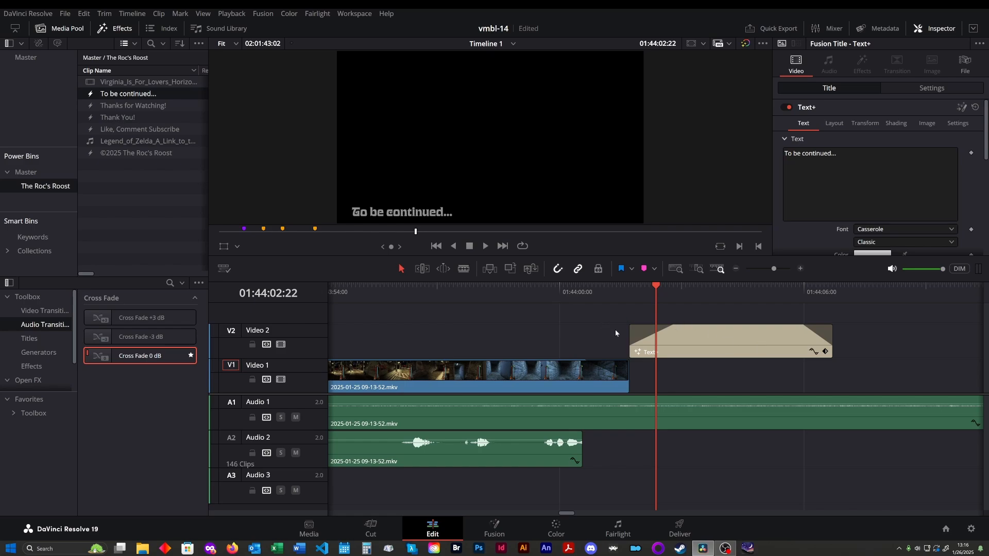
pyautogui.click(532, 293)
pyautogui.press('space')
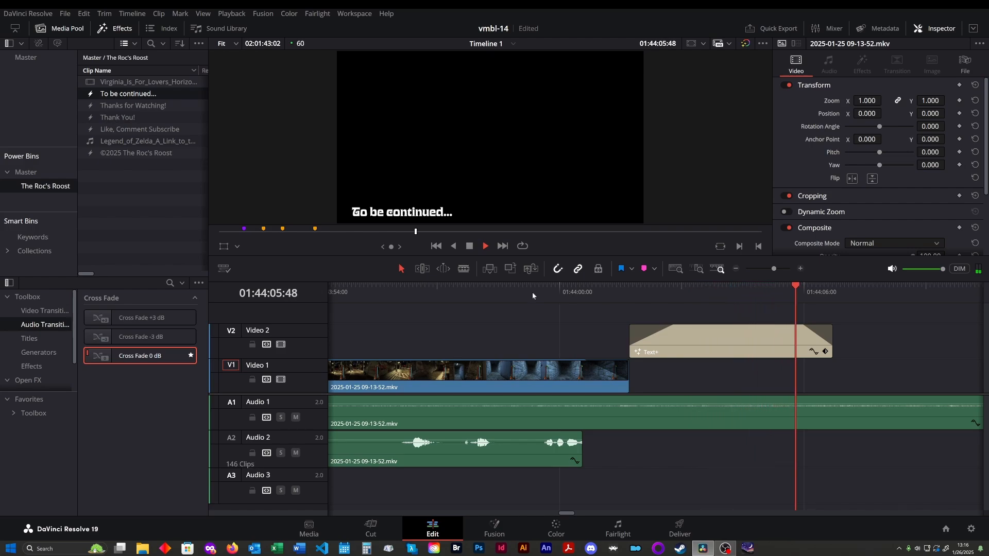
pyautogui.press('space')
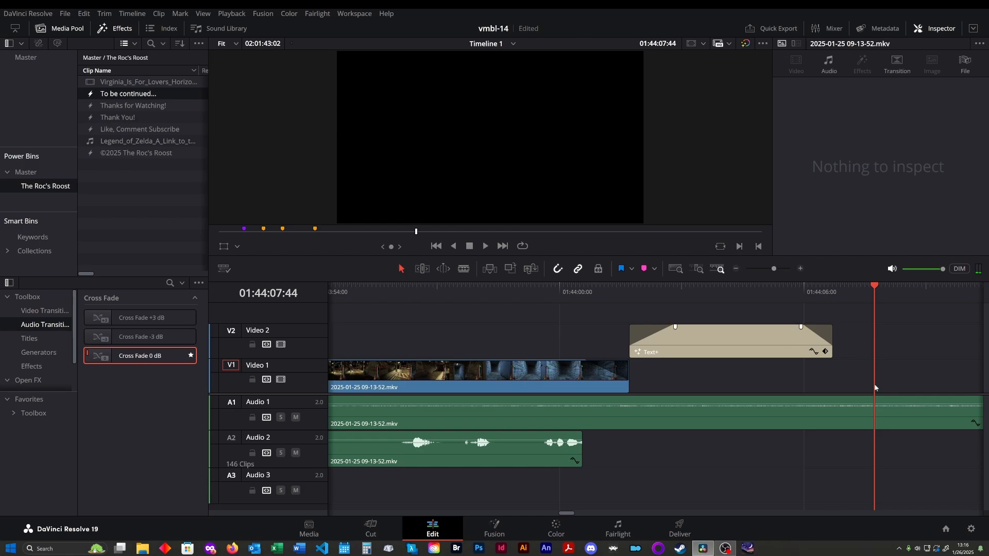
# - Place the "Thanks for Watching!" title from The Roc's Roost power bin on Video 2 directly after the "To be continued..." title
pyautogui.click(737, 292)
pyautogui.press('space')
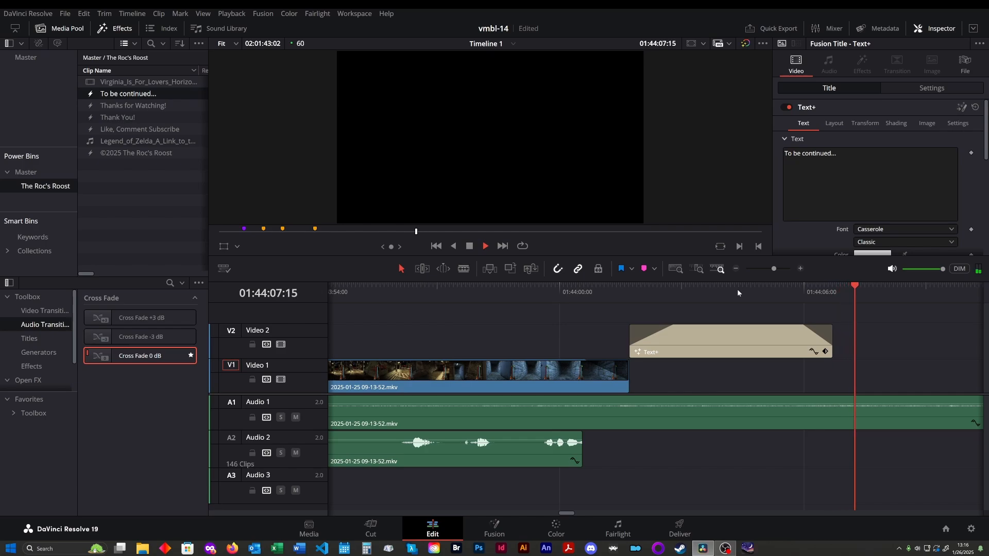
pyautogui.press('space')
pyautogui.hotkey('ctrl', '-')
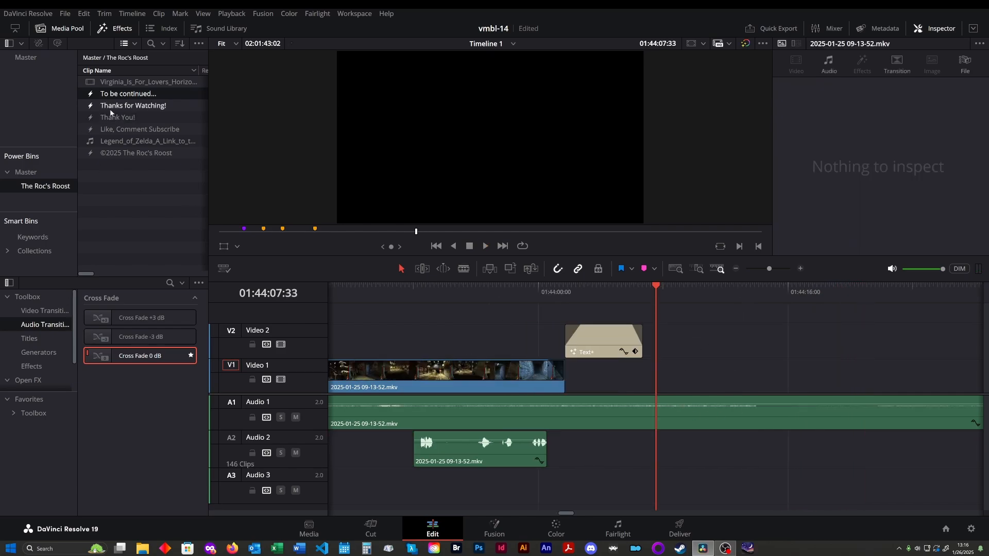
pyautogui.moveTo(111, 112); pyautogui.dragTo(648, 337)
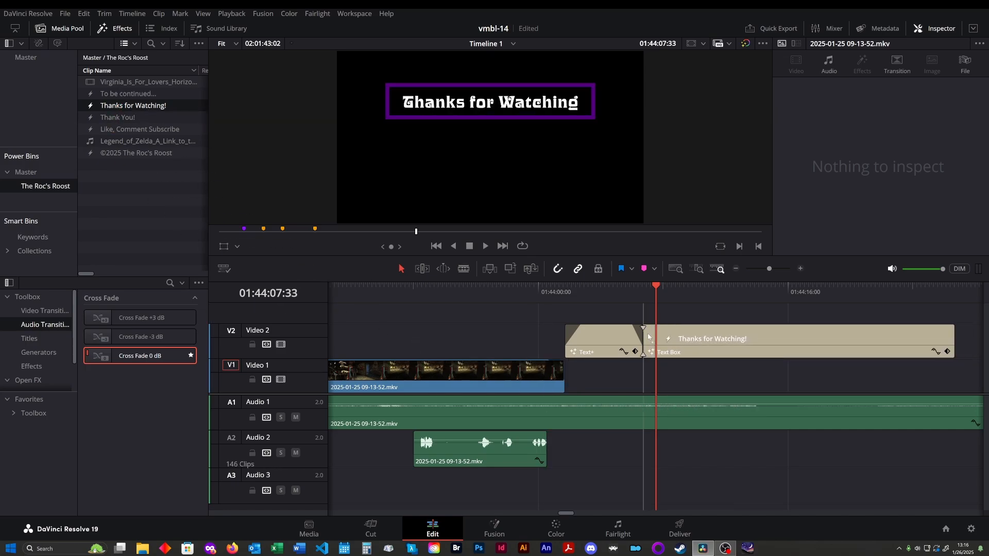
pyautogui.click(687, 335)
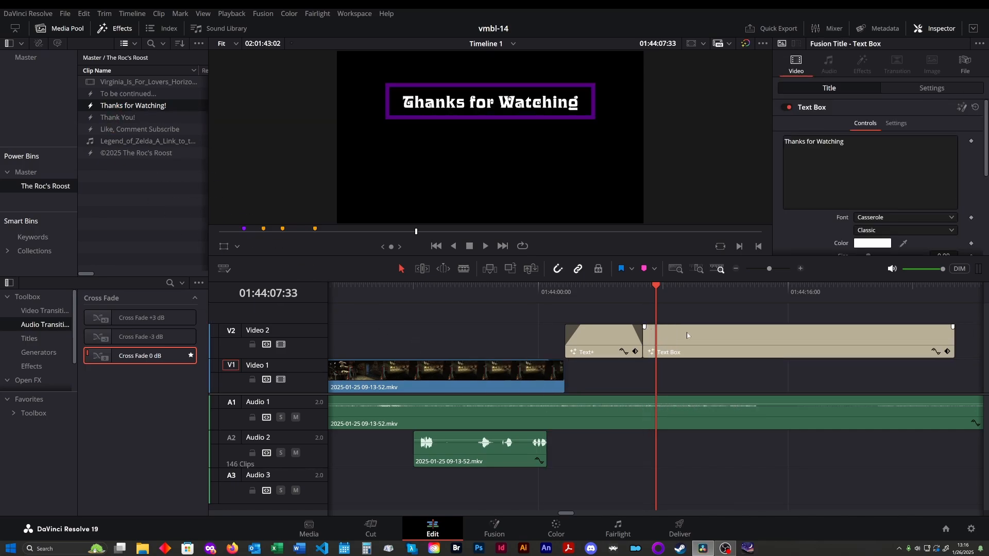
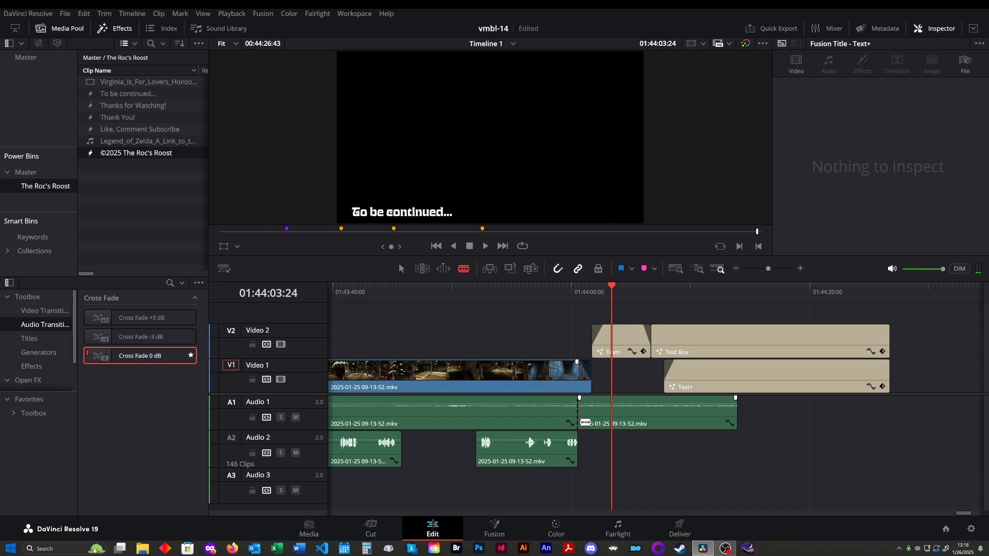
# - Paste a copy of the last Audio 1 clip directly after it to cover the closing titles, and play back across the seam
pyautogui.click(657, 424)
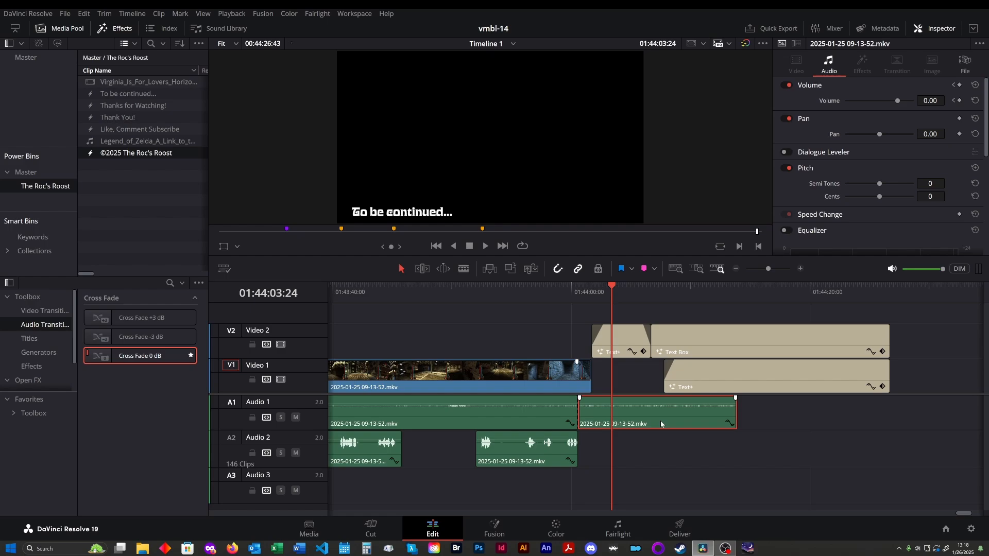
pyautogui.moveTo(638, 299); pyautogui.dragTo(738, 305)
pyautogui.click(780, 419)
pyautogui.hotkey('ctrl', 'v')
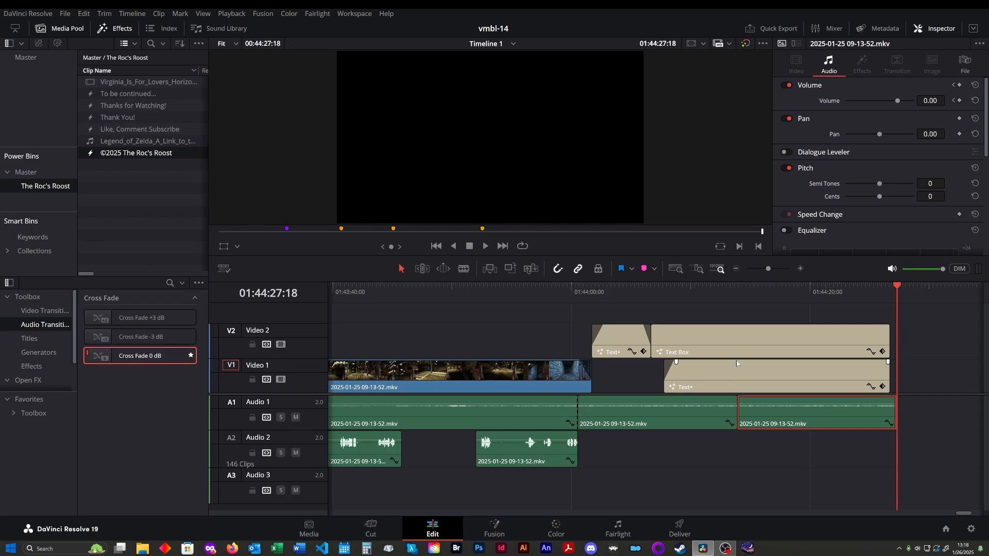
pyautogui.click(697, 297)
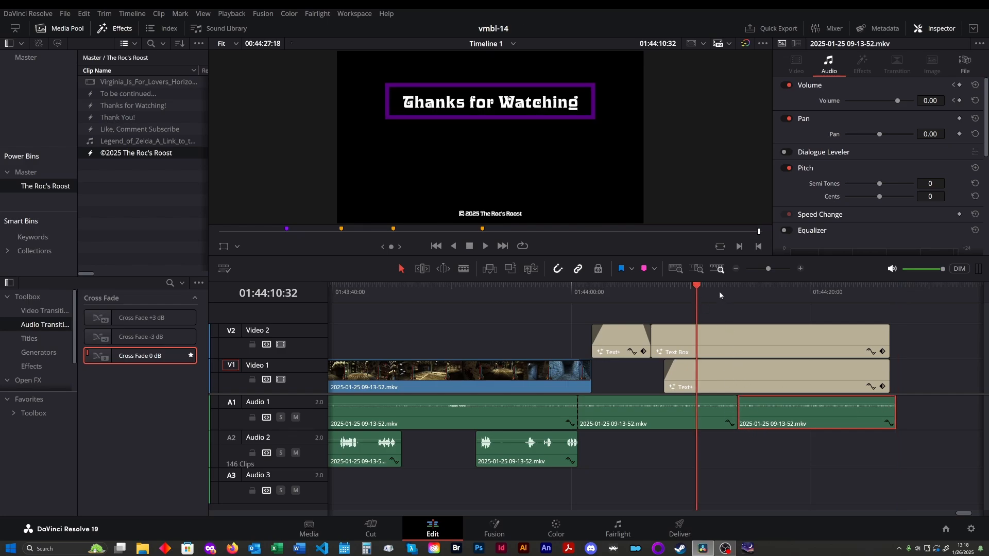
pyautogui.press('space')
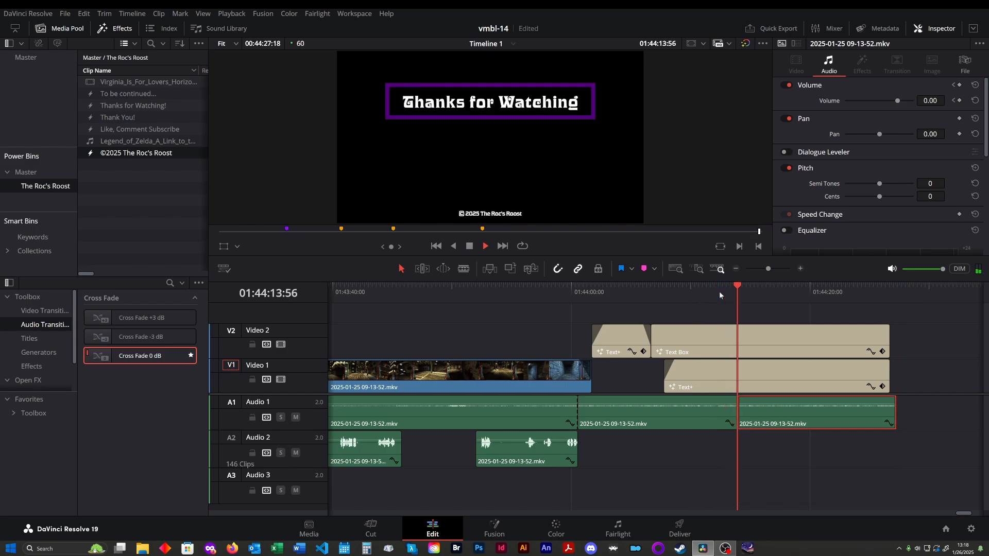
pyautogui.press('space')
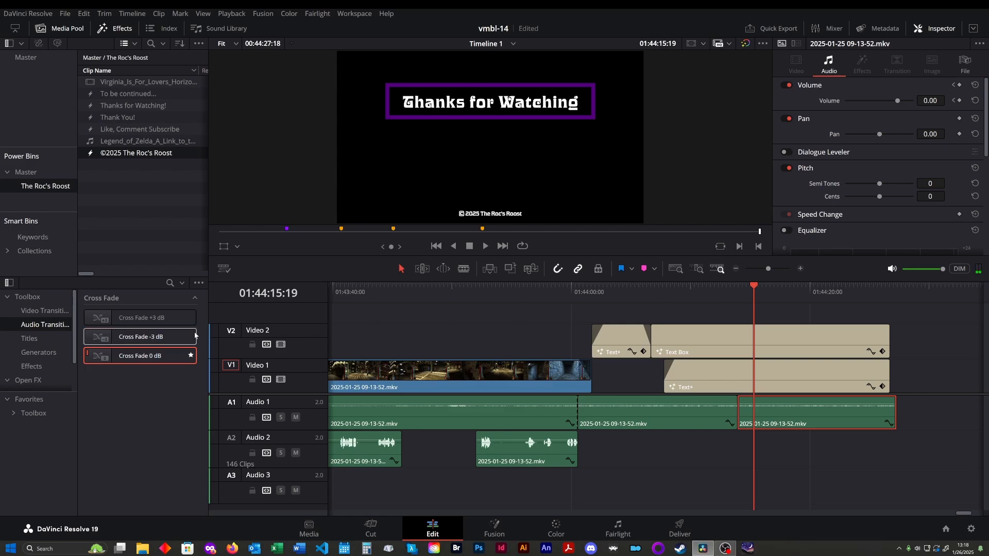
# - Try a Cross Fade 0 dB on the seam before the pasted Audio 1 clip, and undo both the crossfade and the paste
pyautogui.moveTo(110, 362); pyautogui.dragTo(737, 407)
pyautogui.click(718, 289)
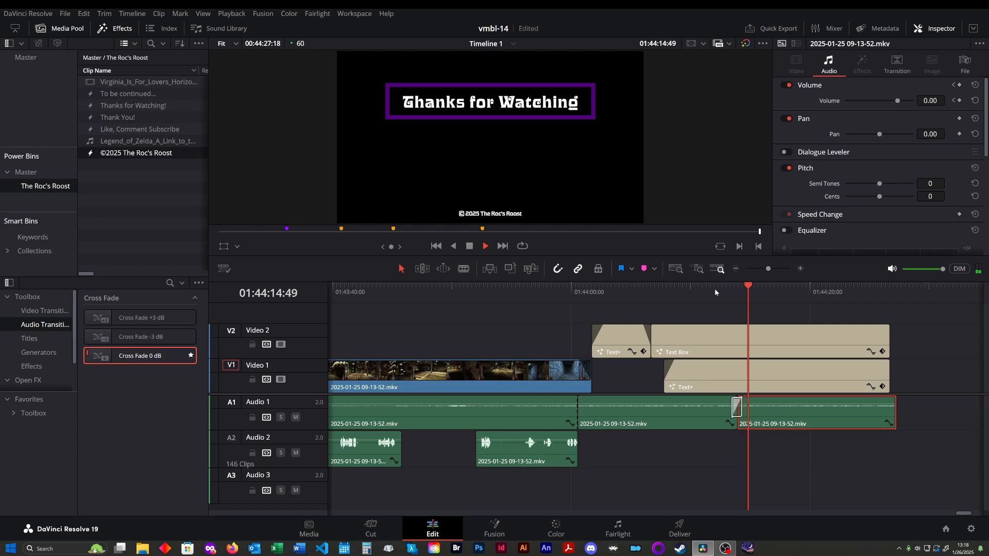
pyautogui.press('space')
pyautogui.hotkey('ctrl', '=')
pyautogui.hotkey('ctrl', '=')
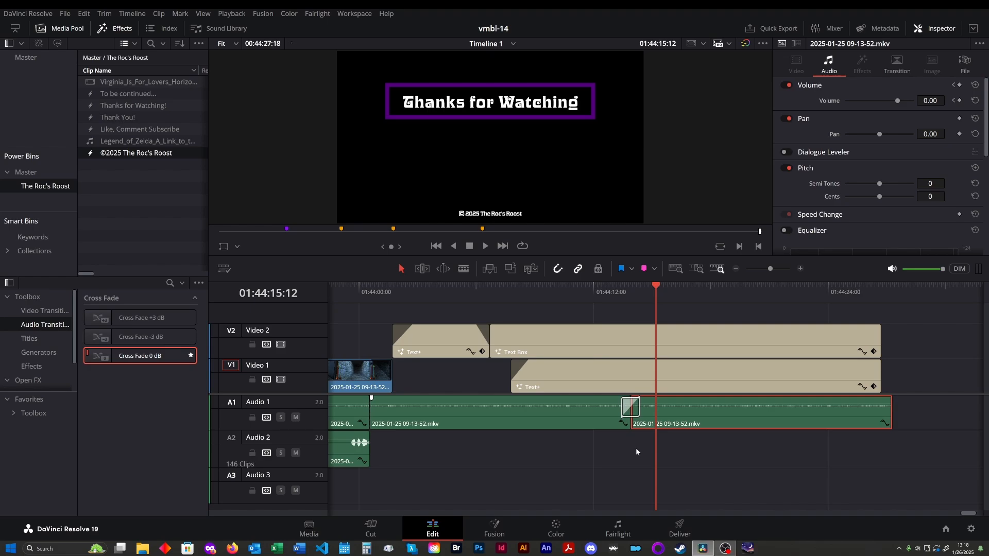
pyautogui.hotkey('ctrl', 'z')
pyautogui.hotkey('ctrl', 'z')
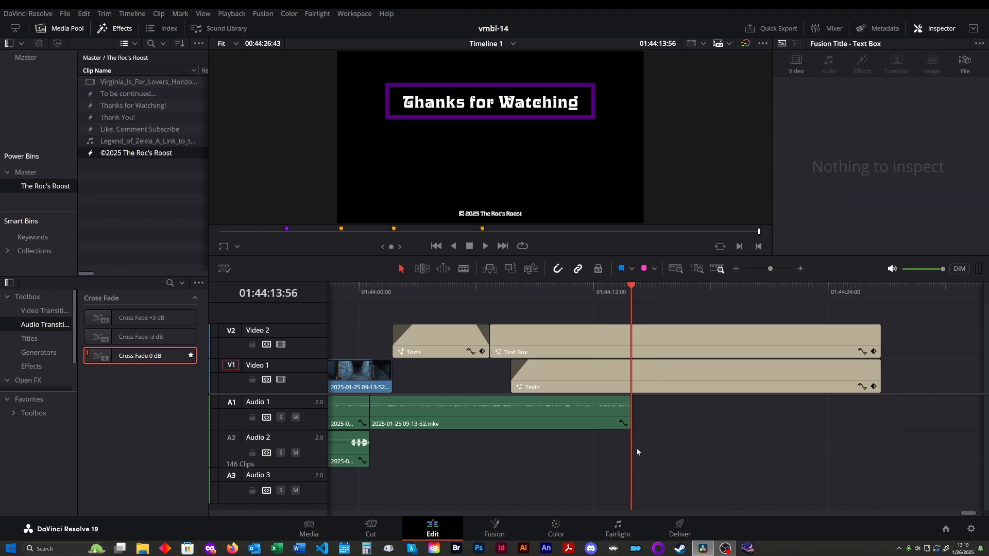
# - Play back the ending from about 01:43:48 into the closing titles to check the background audio under the commentary and titles
pyautogui.click(345, 289)
pyautogui.press('space')
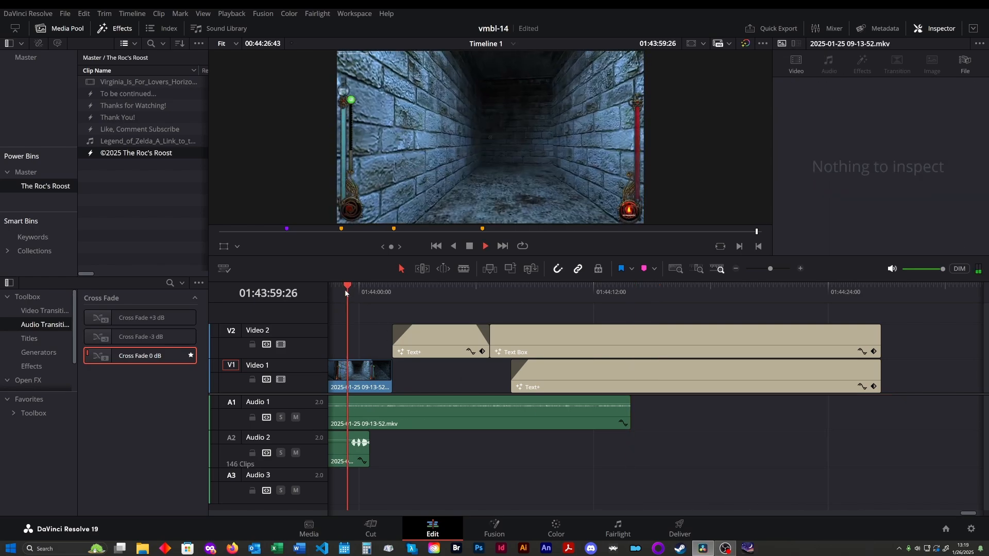
pyautogui.hscroll(-3, 425, 295)
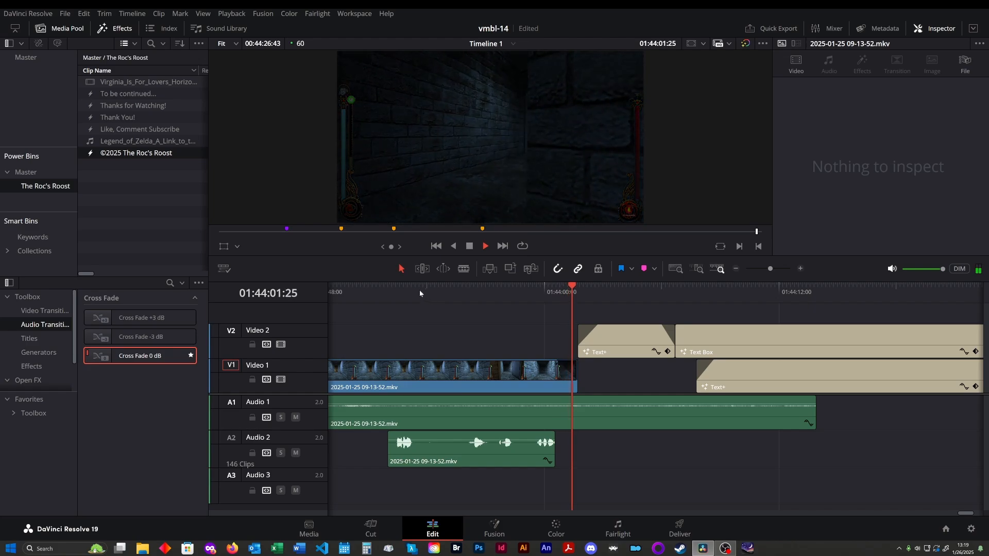
pyautogui.click(420, 290)
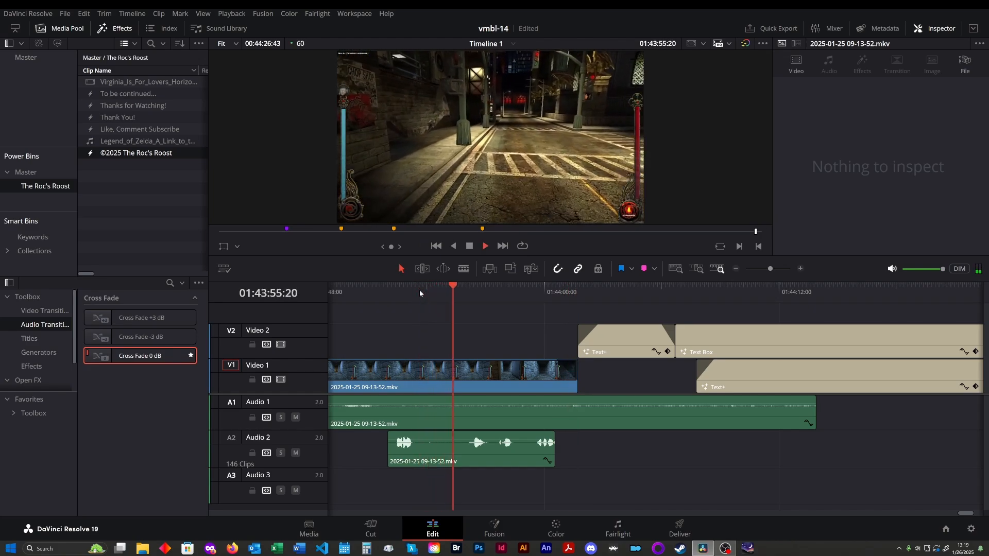
pyautogui.click(772, 290)
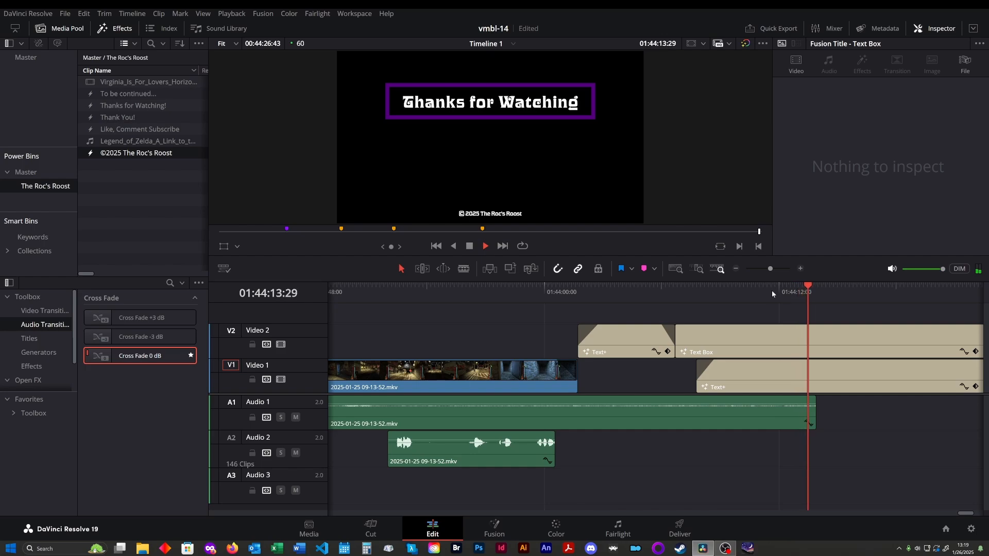
pyautogui.hscroll(-2, 411, 332)
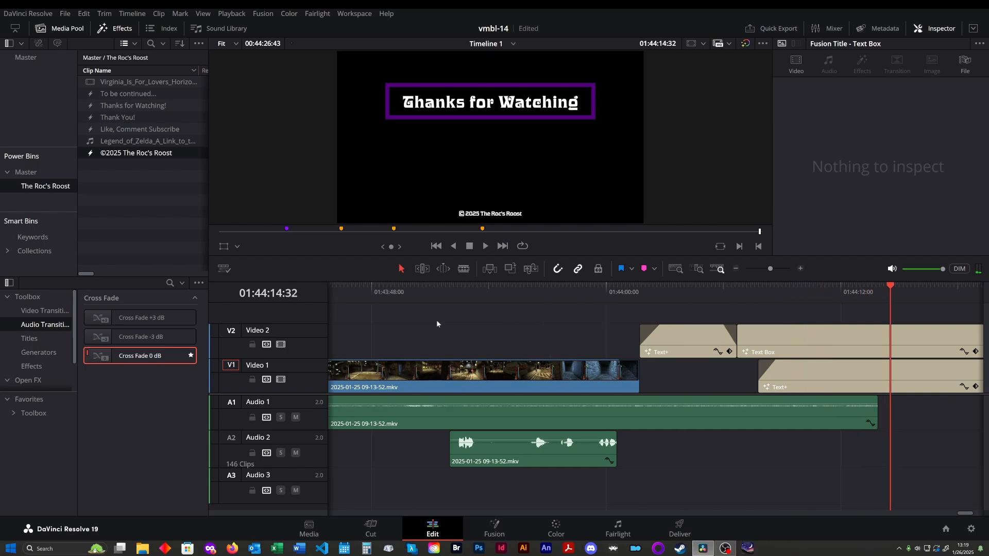
pyautogui.click(446, 289)
pyautogui.click(378, 290)
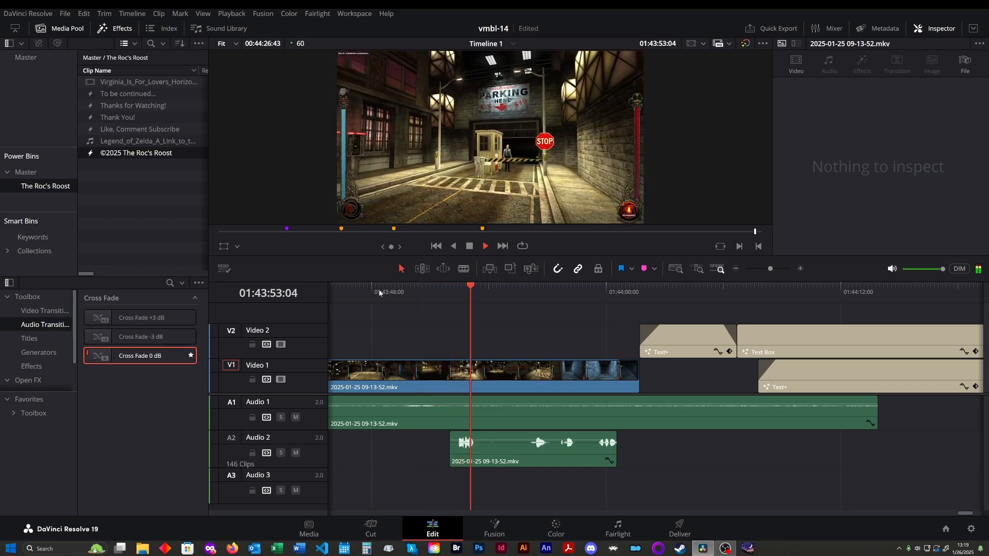
# - Split the Audio 1 clip at 01:44:00:34, where the Audio 2 commentary ends
pyautogui.press('b')
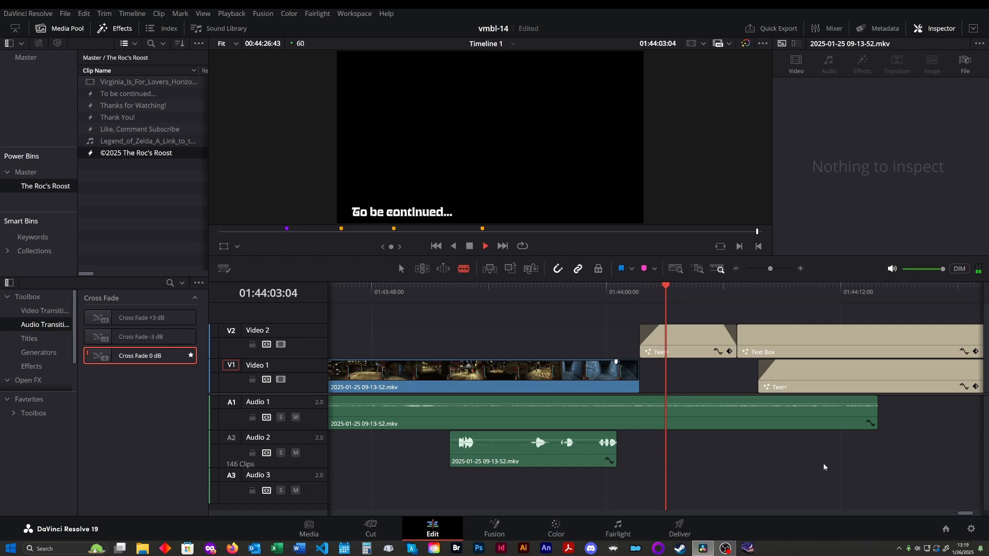
pyautogui.hscroll(5, 823, 468)
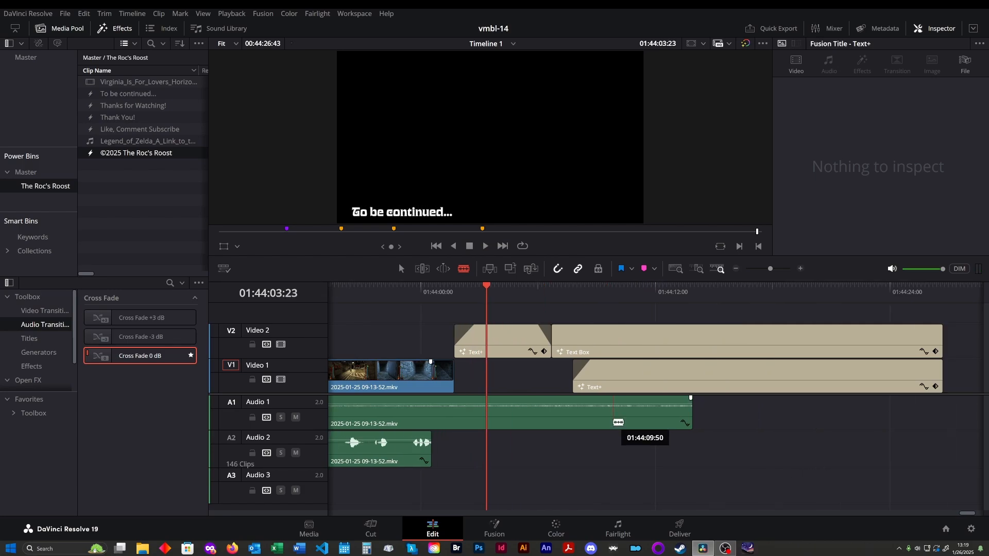
pyautogui.click(613, 425)
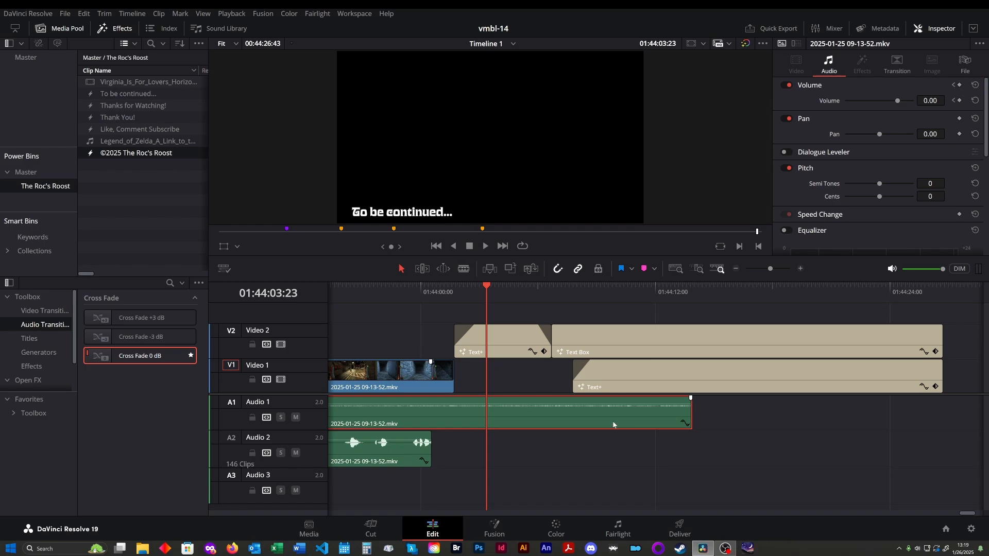
pyautogui.press('Up')
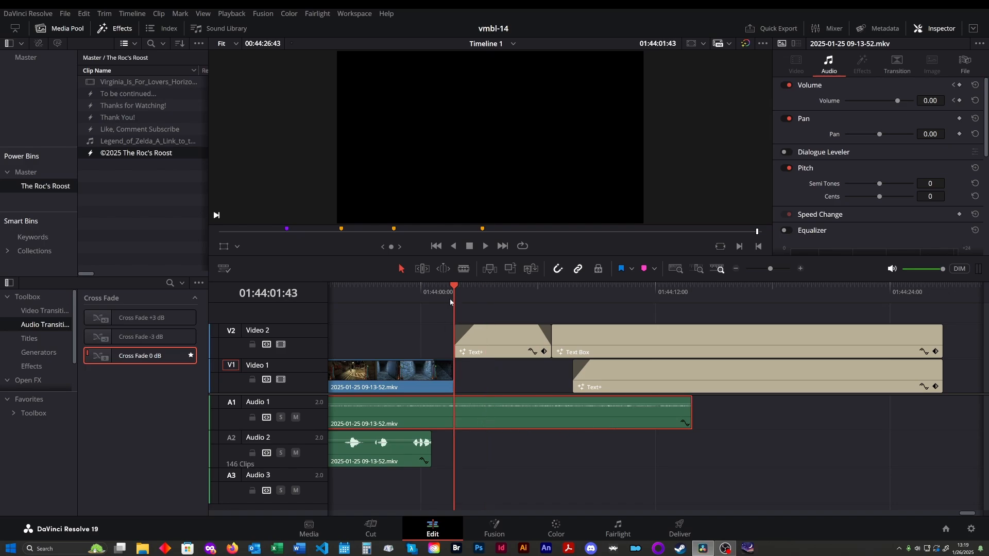
pyautogui.press('Up')
pyautogui.press('j')
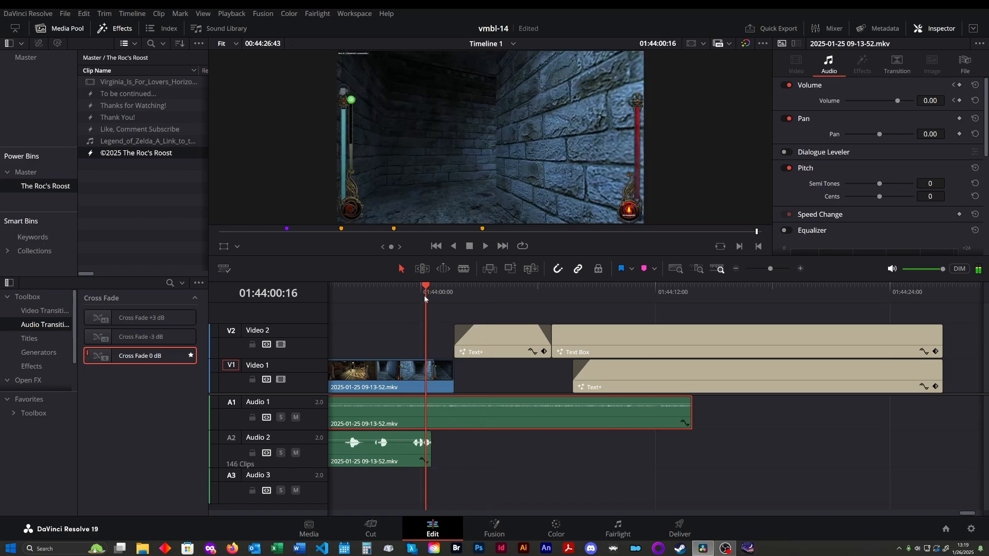
pyautogui.press('Down')
pyautogui.press('b')
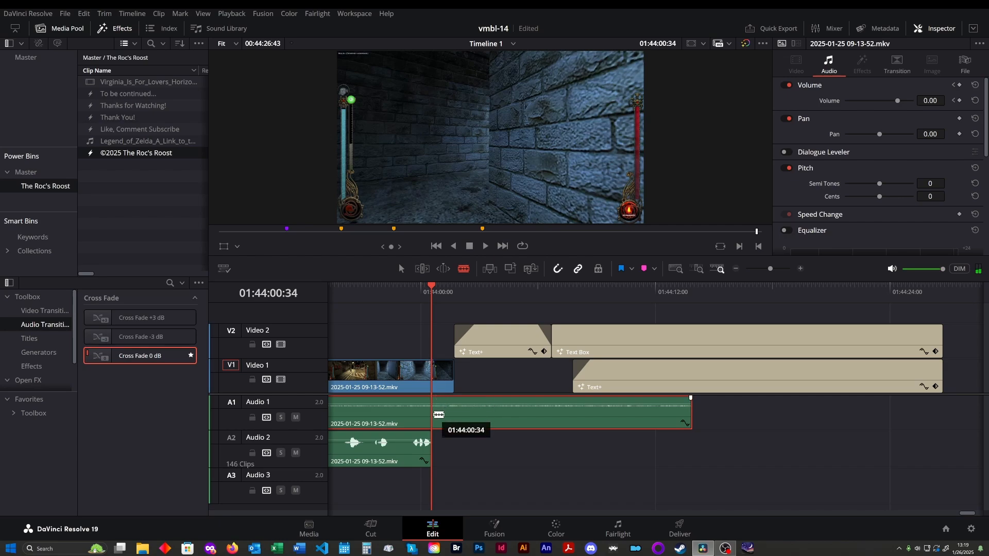
pyautogui.click(438, 415)
pyautogui.press('a')
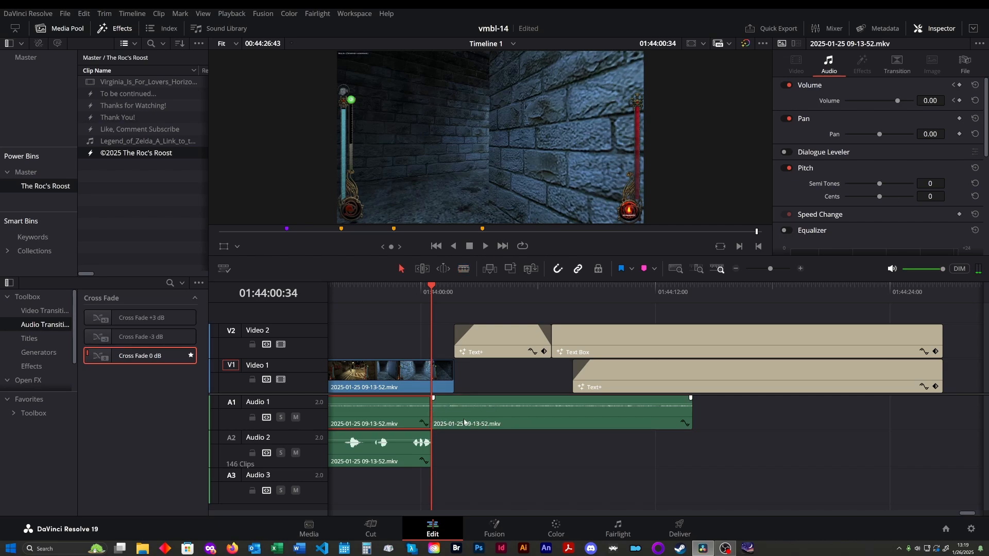
# - Move the split-off Audio 1 clip to end with the closing titles, and extend both Audio 1 clips to meet where "Thanks for Watching" starts
pyautogui.moveTo(467, 423); pyautogui.dragTo(711, 425)
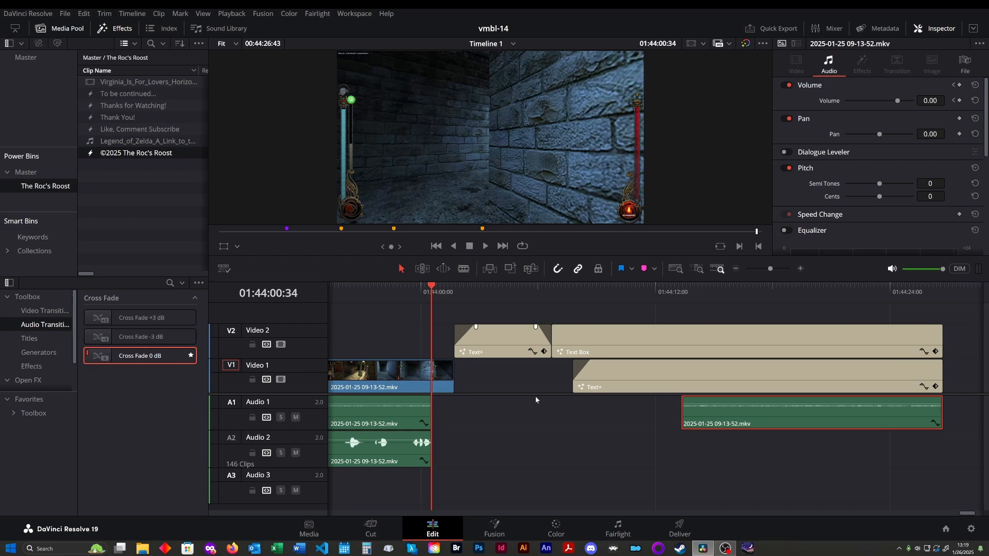
pyautogui.moveTo(680, 416); pyautogui.dragTo(644, 418)
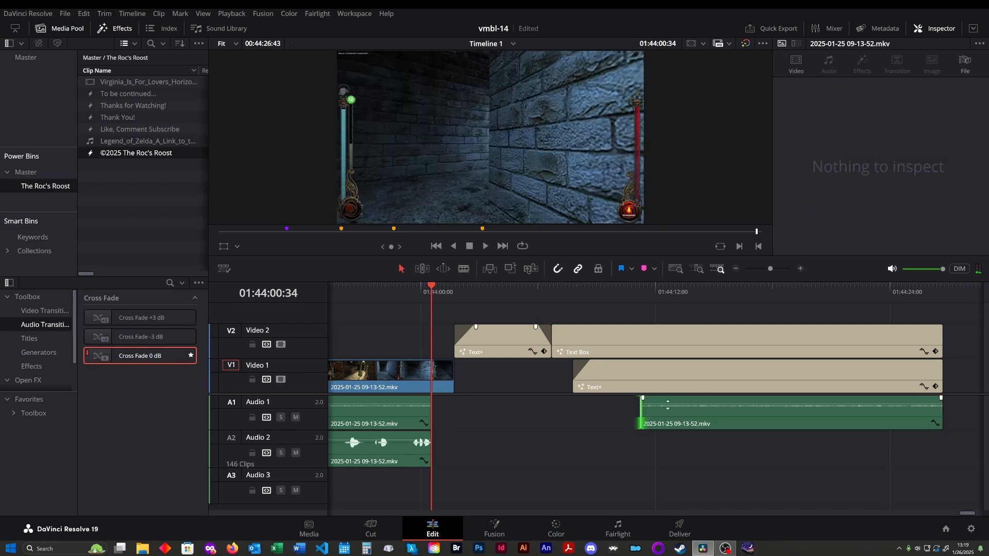
pyautogui.moveTo(640, 418); pyautogui.dragTo(552, 415)
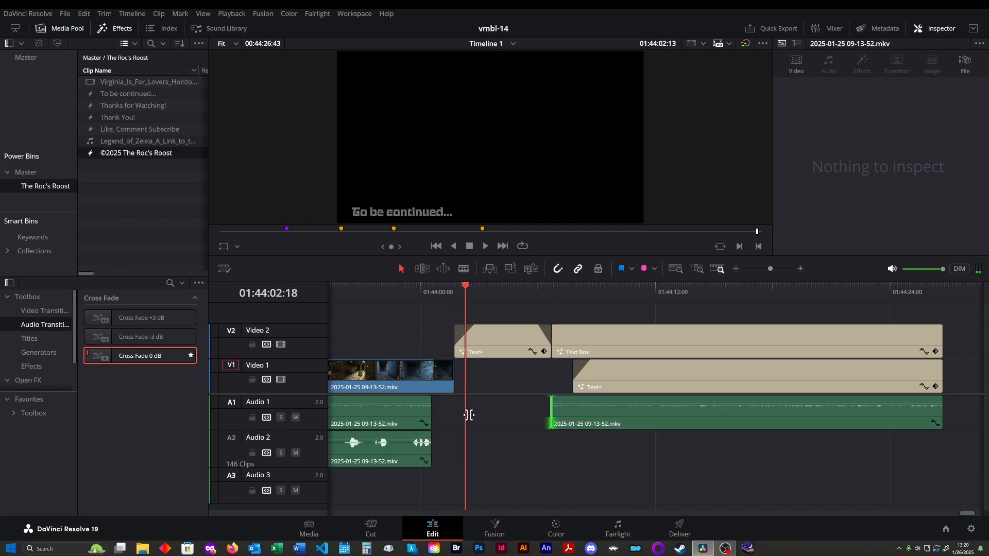
pyautogui.press('space')
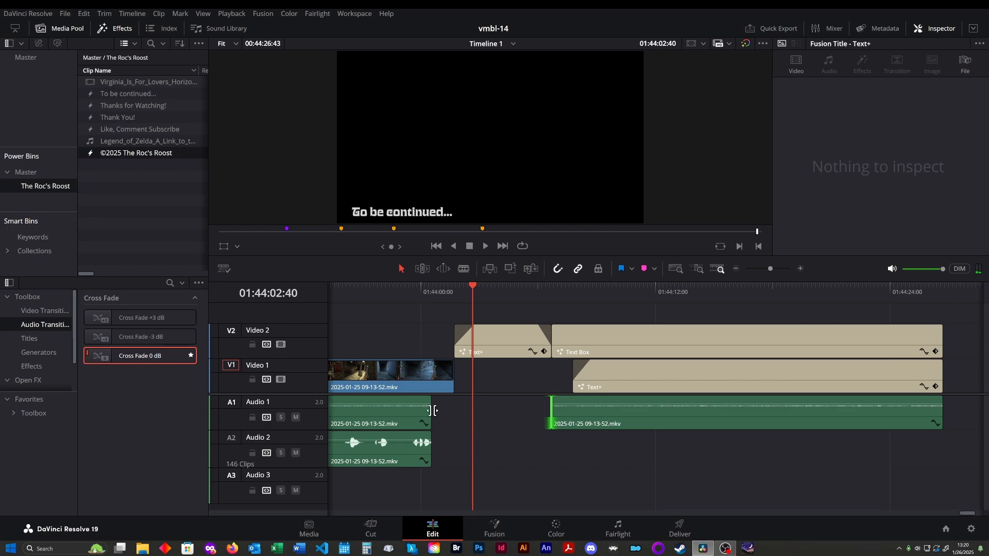
pyautogui.moveTo(435, 410); pyautogui.dragTo(551, 419)
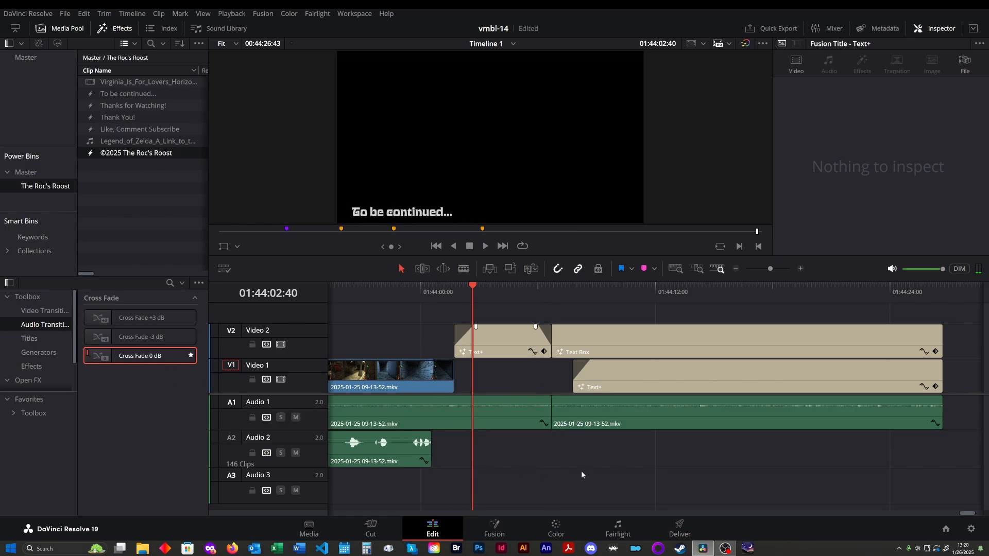
# - Add a Cross Fade 0 dB between the two Audio 1 clips under the closing titles and play it back
pyautogui.moveTo(234, 411); pyautogui.dragTo(549, 424)
pyautogui.click(396, 295)
pyautogui.press('space')
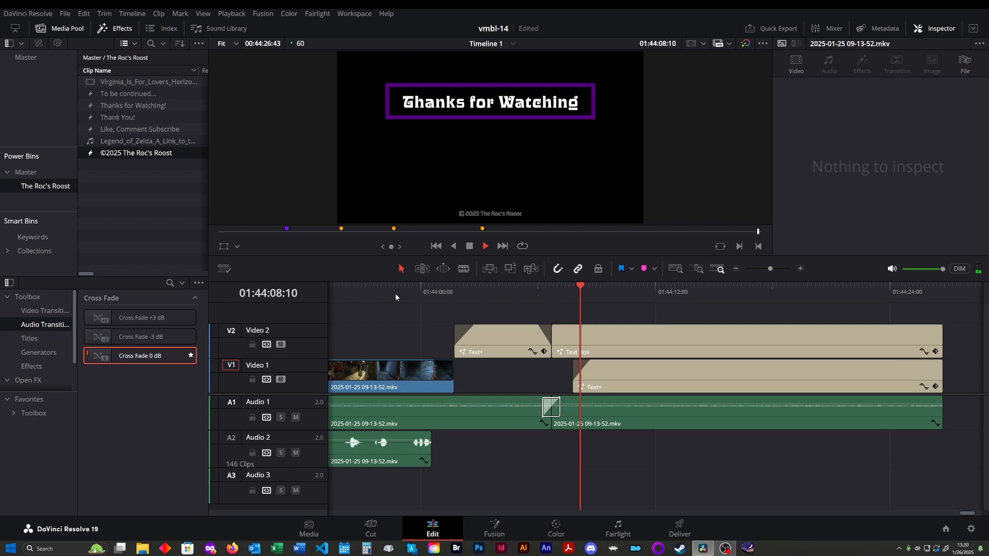
pyautogui.press('space')
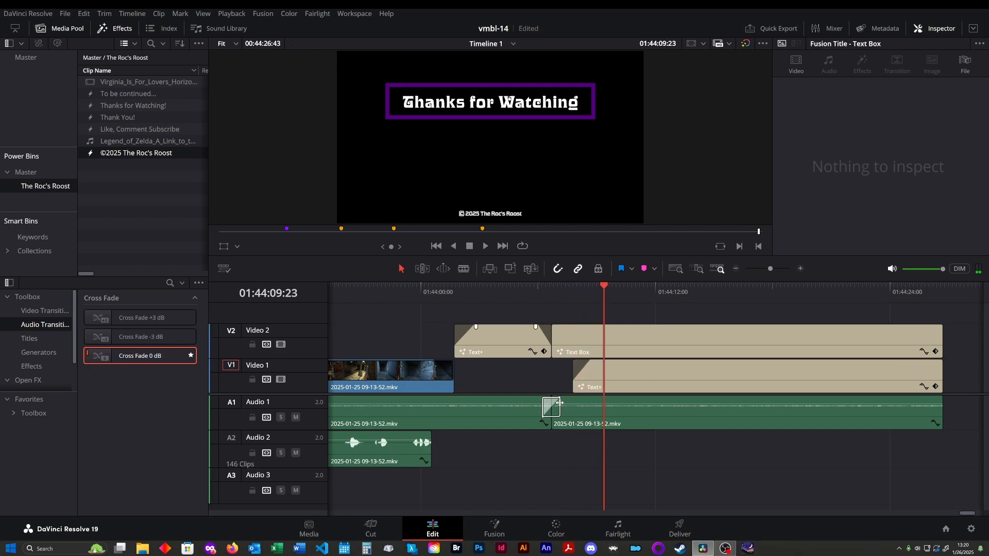
# - Replay the crossfade from about 01:44:00 and roll the Audio 1 edit point about one second earlier, under the "To be continued..." title
pyautogui.click(433, 292)
pyautogui.press('space')
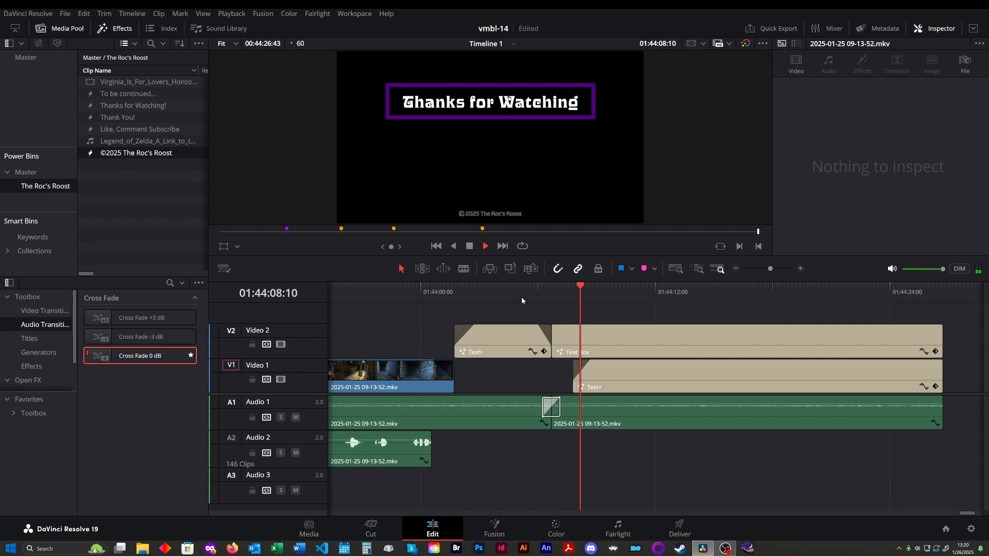
pyautogui.press('space')
pyautogui.moveTo(551, 420); pyautogui.dragTo(533, 420)
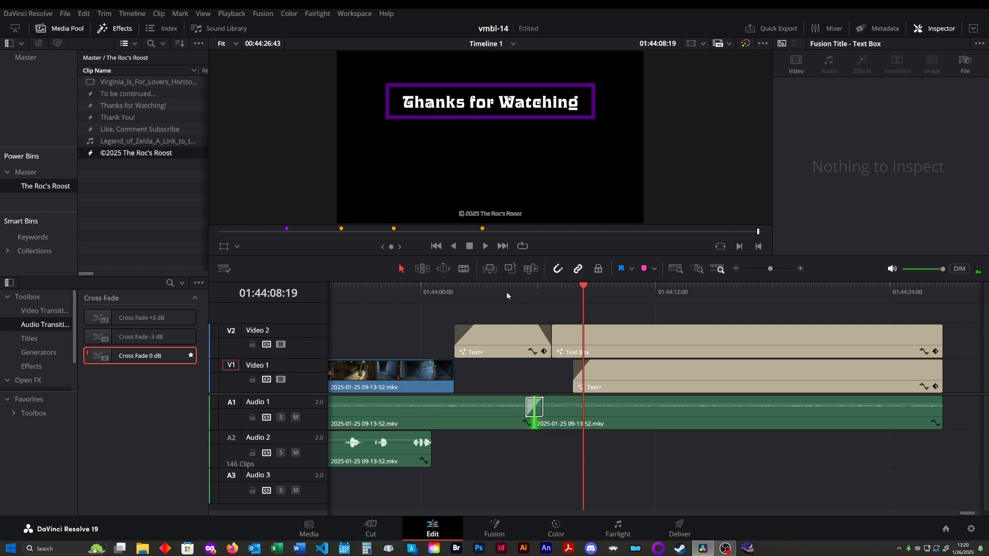
# - Play back the crossfade under the closing titles and roll the Audio 1 edit point slightly earlier, to about 01:44:05:35
pyautogui.click(506, 287)
pyautogui.press('space')
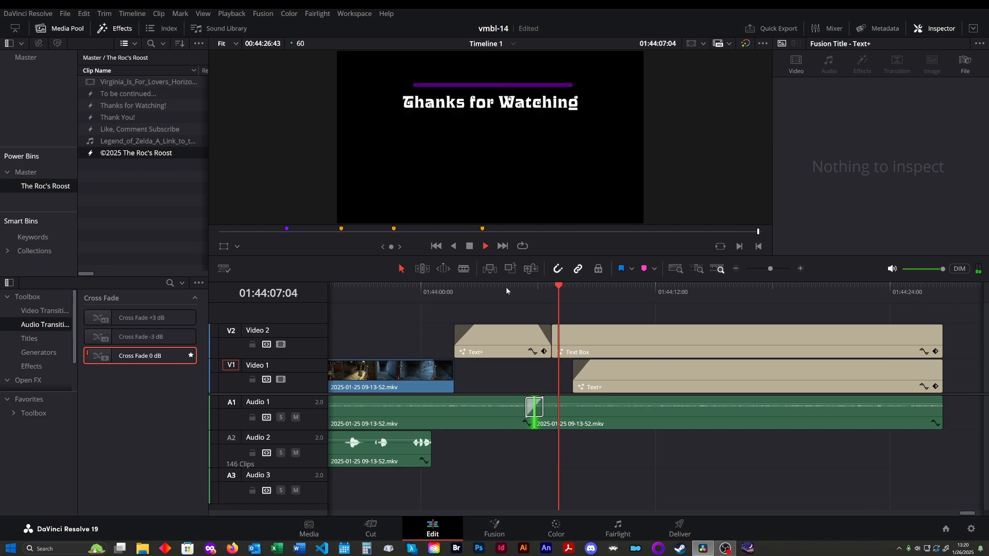
pyautogui.click(403, 299)
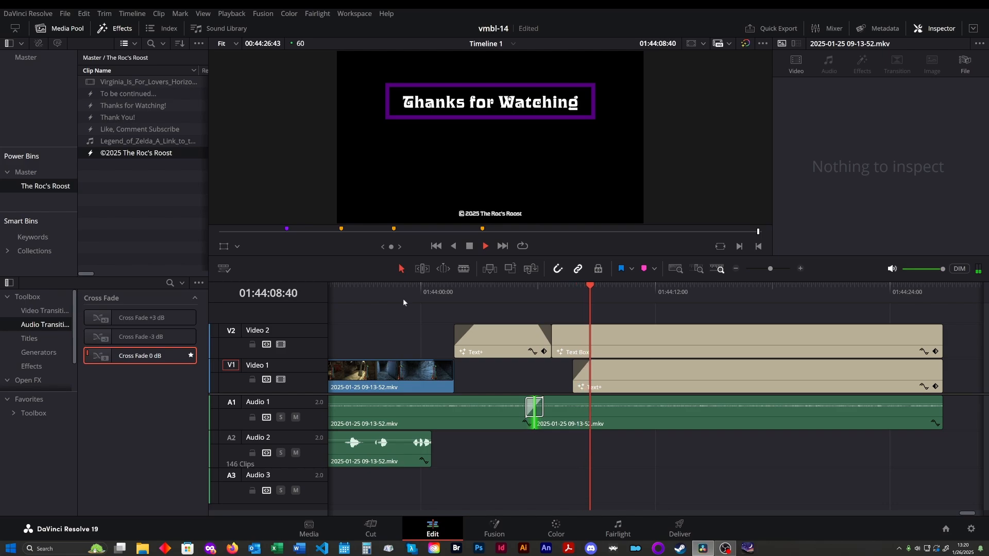
pyautogui.click(444, 291)
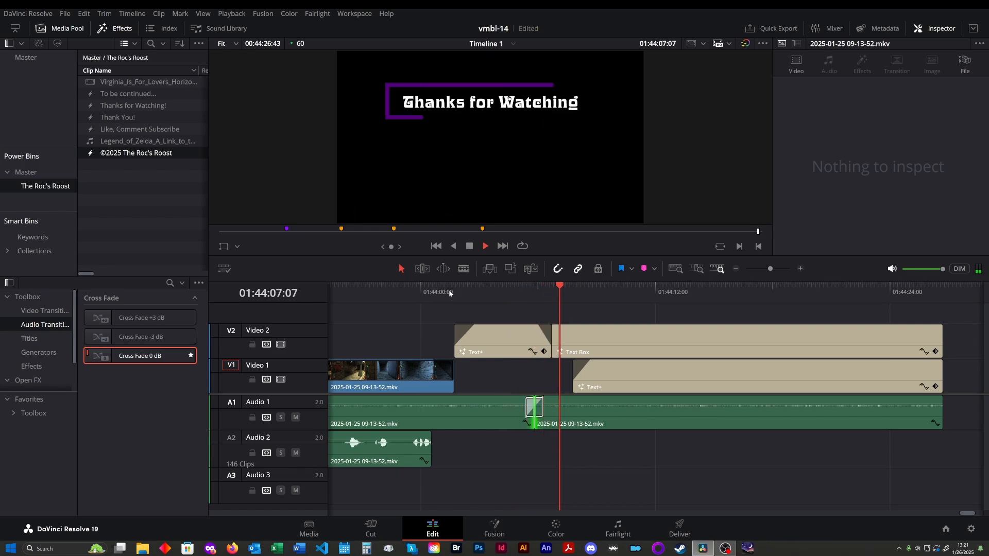
pyautogui.press('space')
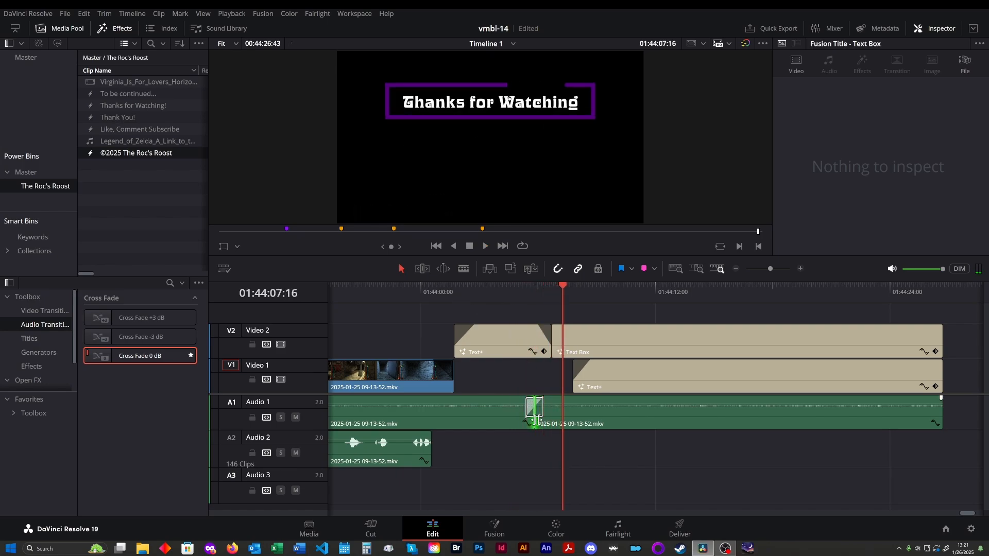
pyautogui.moveTo(534, 425); pyautogui.dragTo(530, 426)
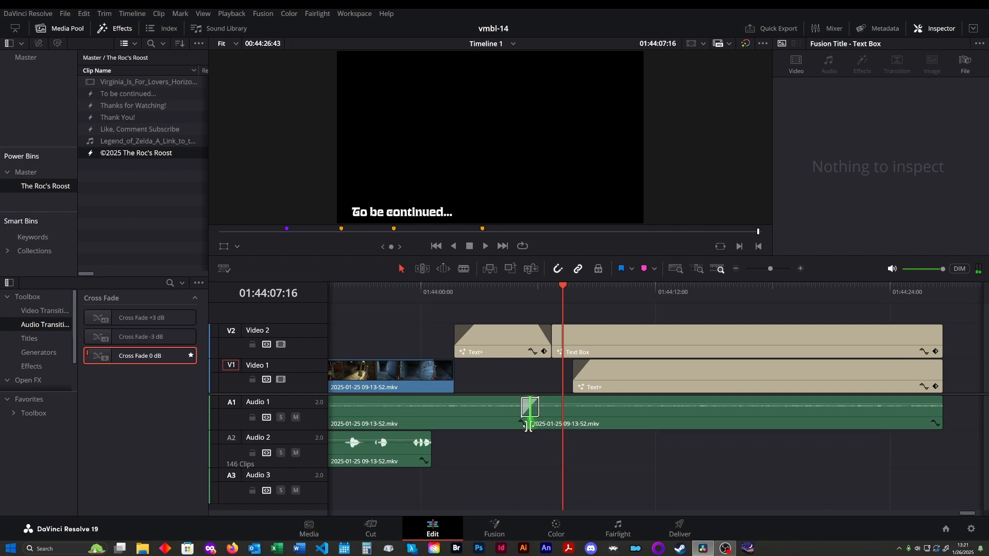
# - Replay the ending from before the "To be continued..." title and roll the Audio 1 edit point to about 01:44:05:10
pyautogui.click(443, 292)
pyautogui.press('space')
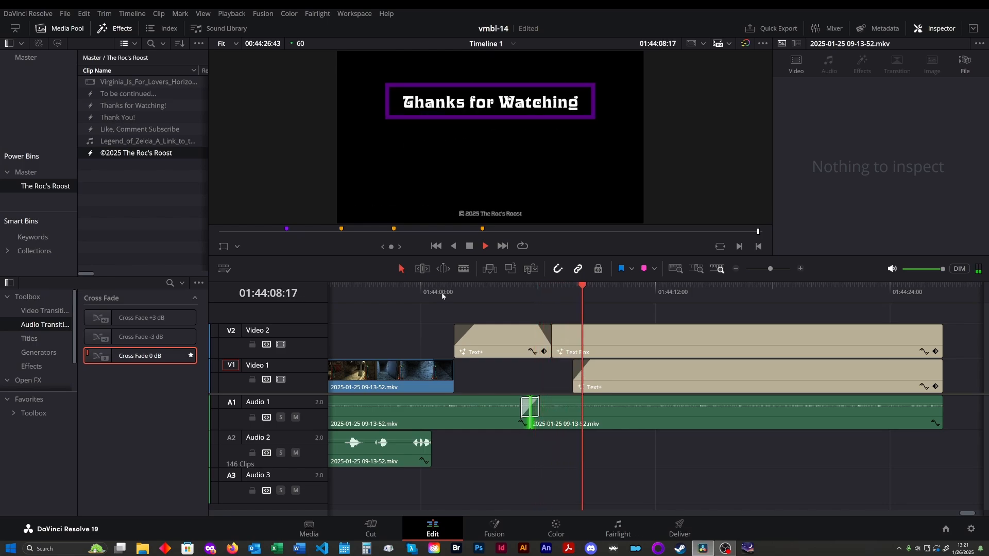
pyautogui.click(373, 298)
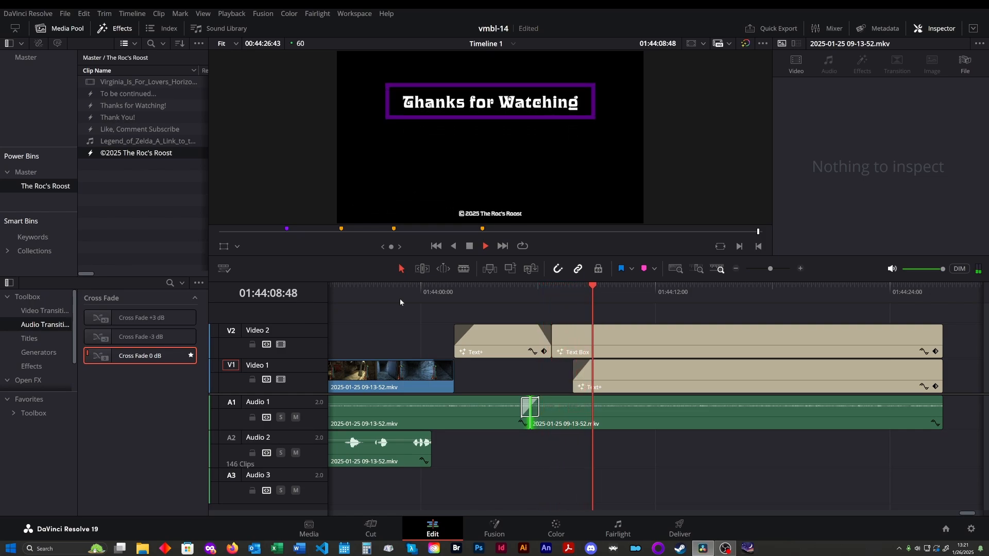
pyautogui.press('space')
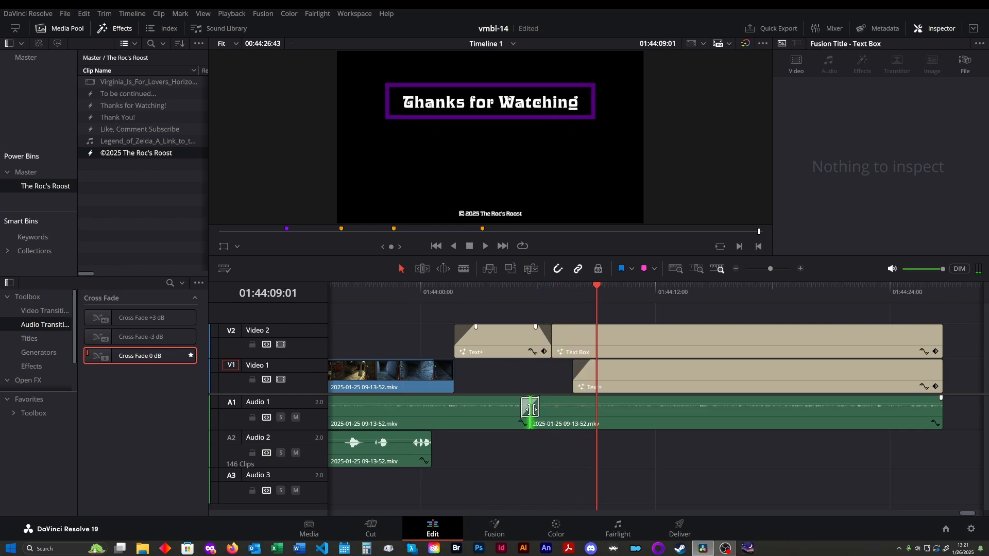
pyautogui.moveTo(530, 409); pyautogui.dragTo(521, 410)
# - Listen to the Audio 1 crossfade from about 01:44:01 and roll its edit point to about 01:44:04:45
pyautogui.click(437, 292)
pyautogui.press('space')
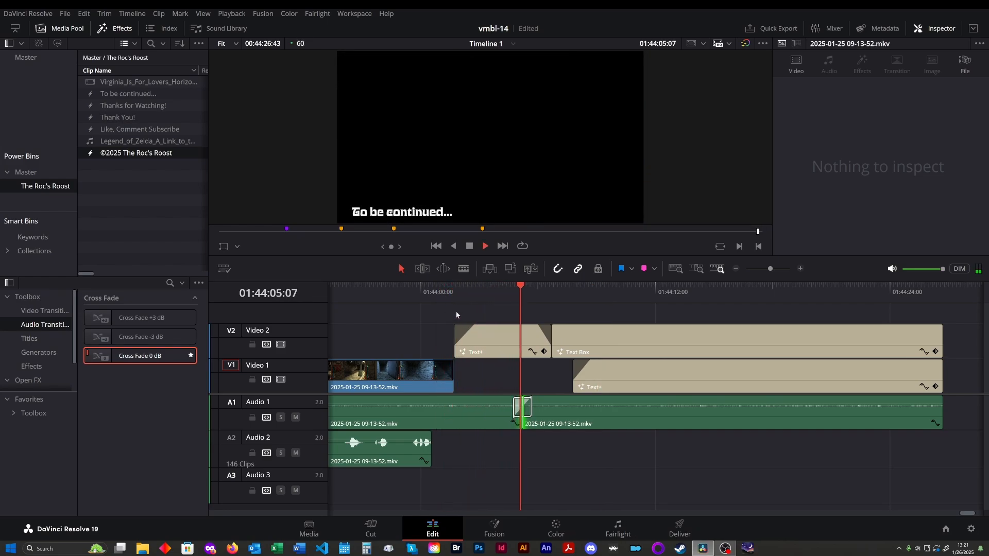
pyautogui.press('space')
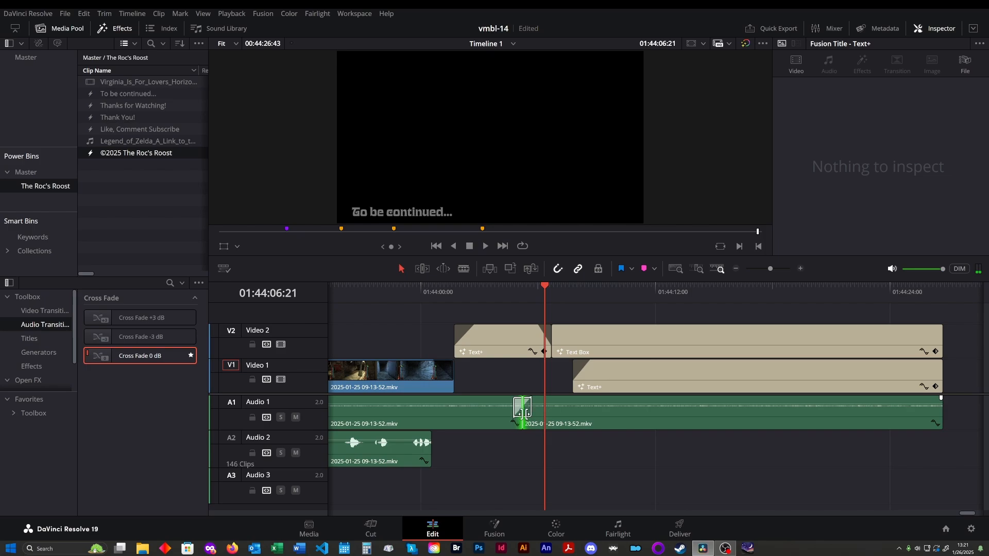
pyautogui.moveTo(522, 415); pyautogui.dragTo(514, 415)
# - Replay the Audio 1 crossfade twice and roll its edit point 28 frames earlier under the "To be continued..." title
pyautogui.click(453, 292)
pyautogui.press('space')
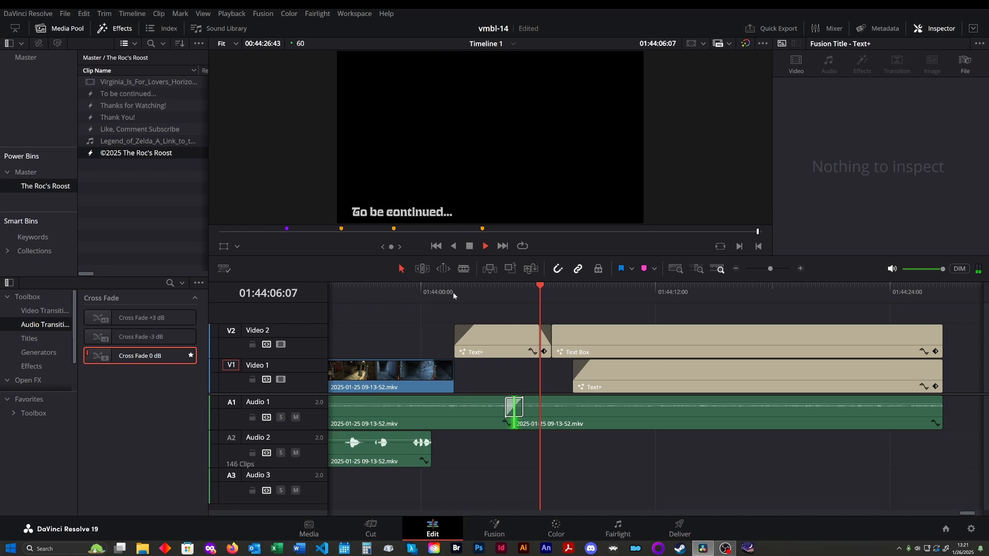
pyautogui.click(406, 287)
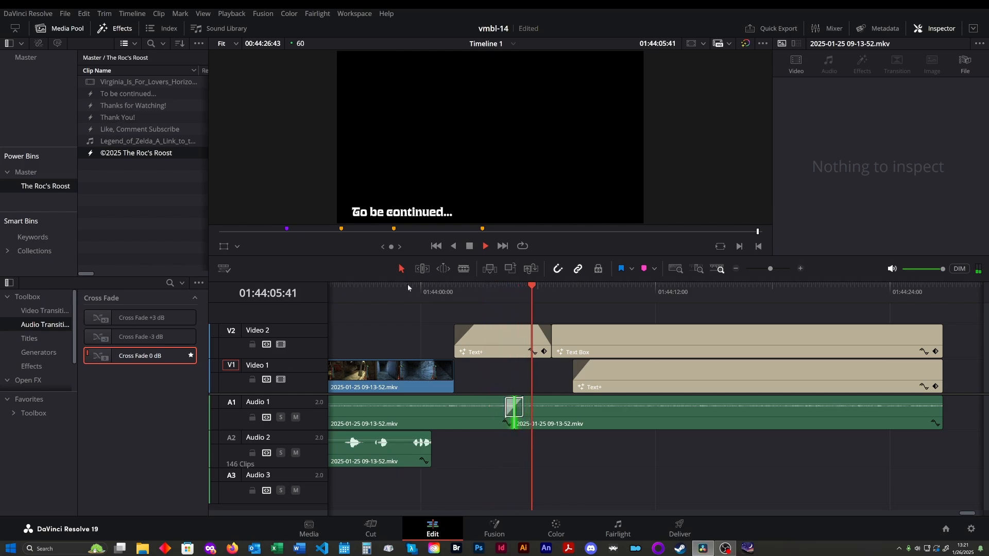
pyautogui.press('space')
pyautogui.moveTo(514, 412); pyautogui.dragTo(506, 413)
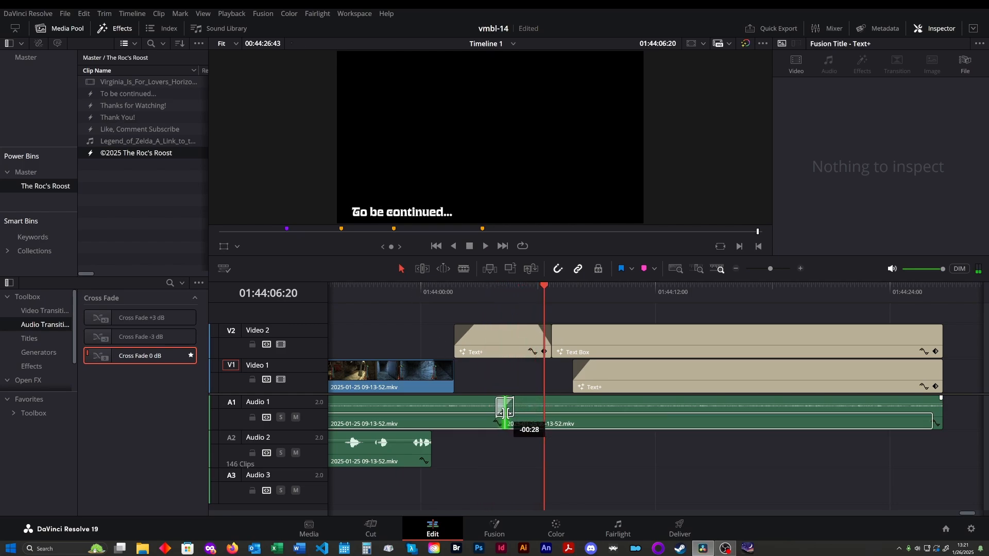
# - Play back the ending repeatedly from around 01:44:00 to check the Audio 1 crossfade under the closing titles
pyautogui.click(431, 295)
pyautogui.press('space')
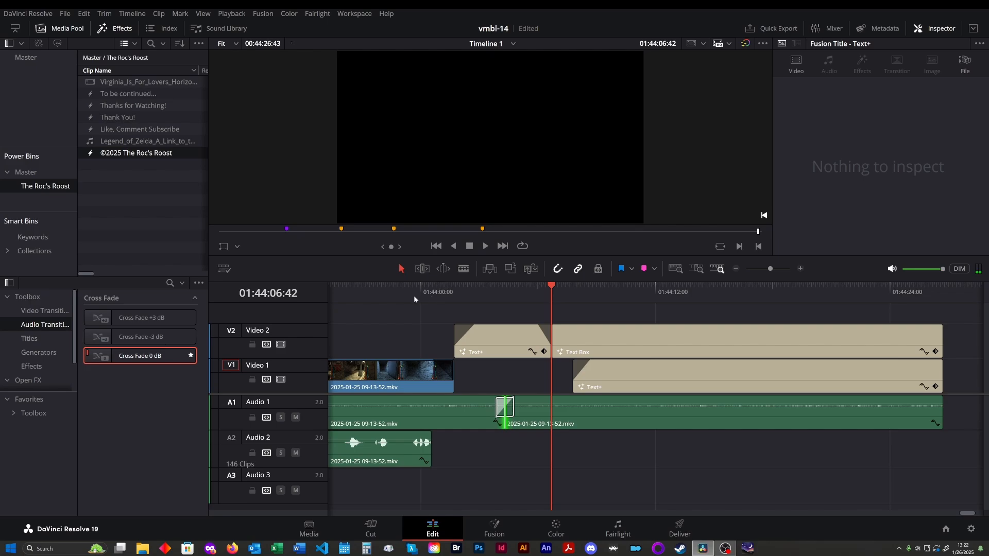
pyautogui.click(412, 296)
pyautogui.press('space')
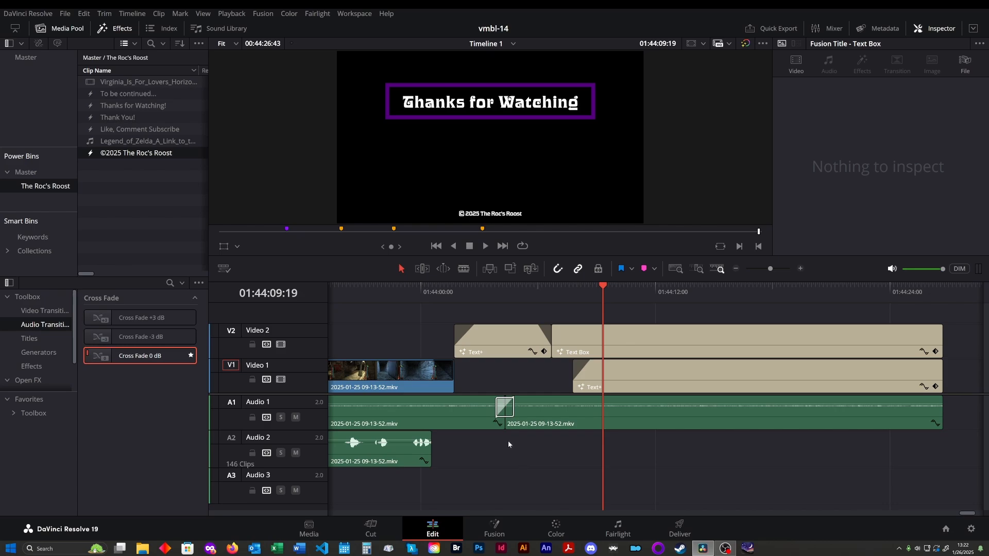
pyautogui.click(402, 295)
pyautogui.press('space')
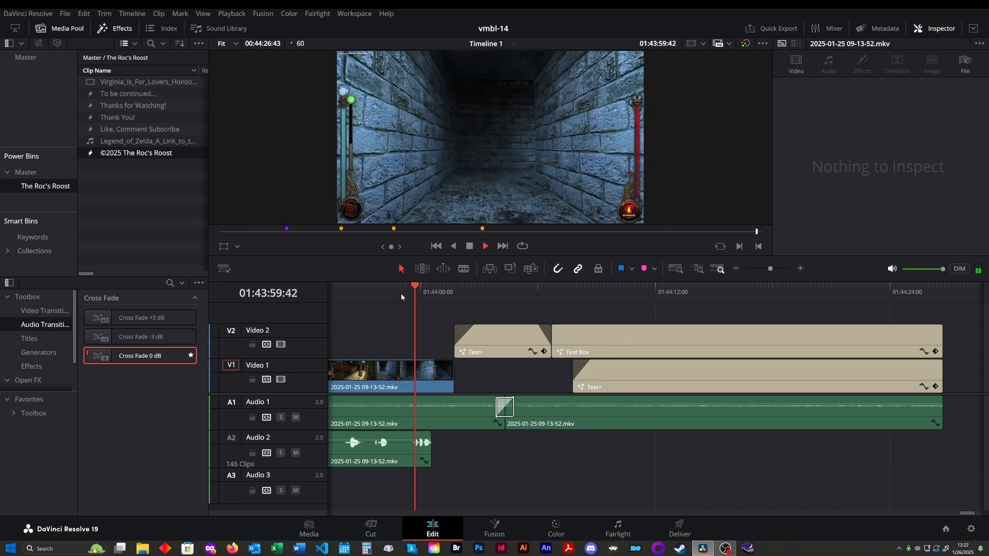